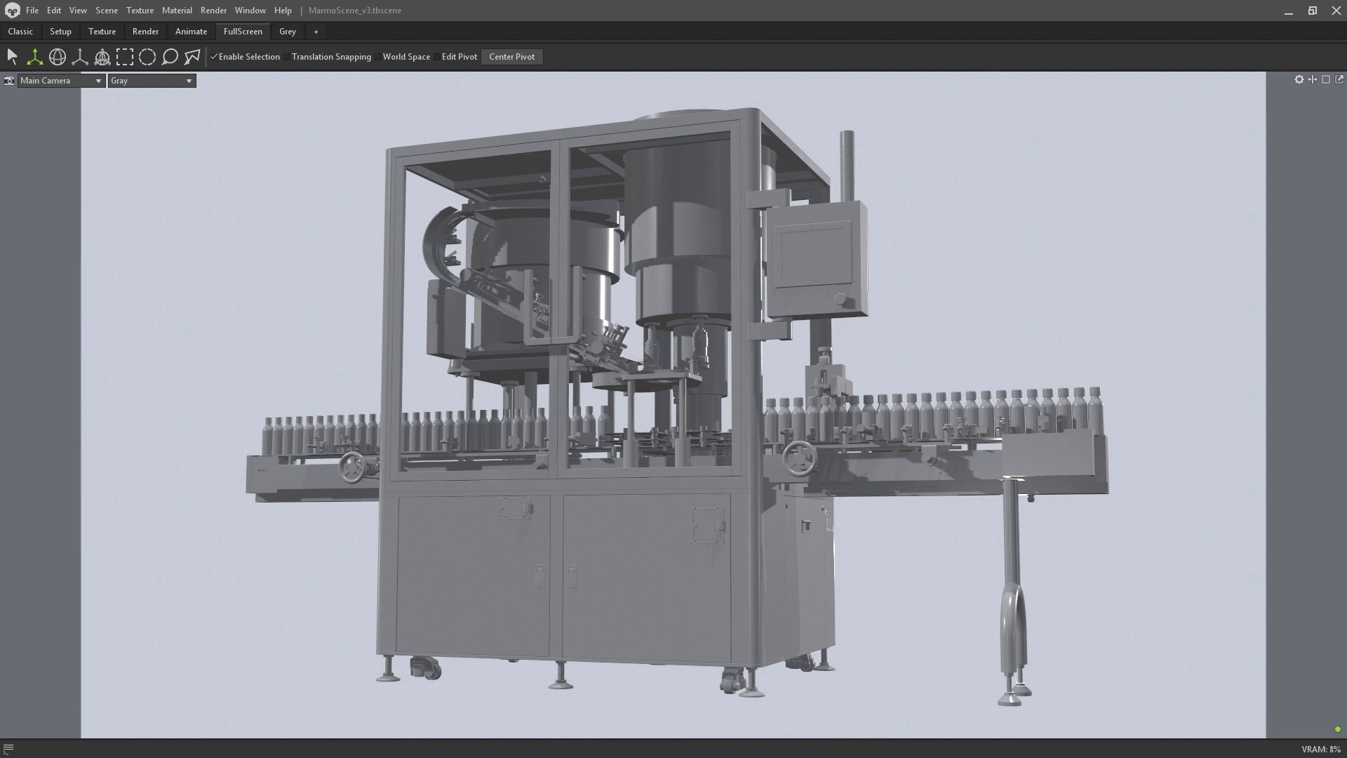
# Examine the shading on the machine's capping assembly from several angles in the Grey layout, and return to the FullScreen layout
pyautogui.click(285, 35)
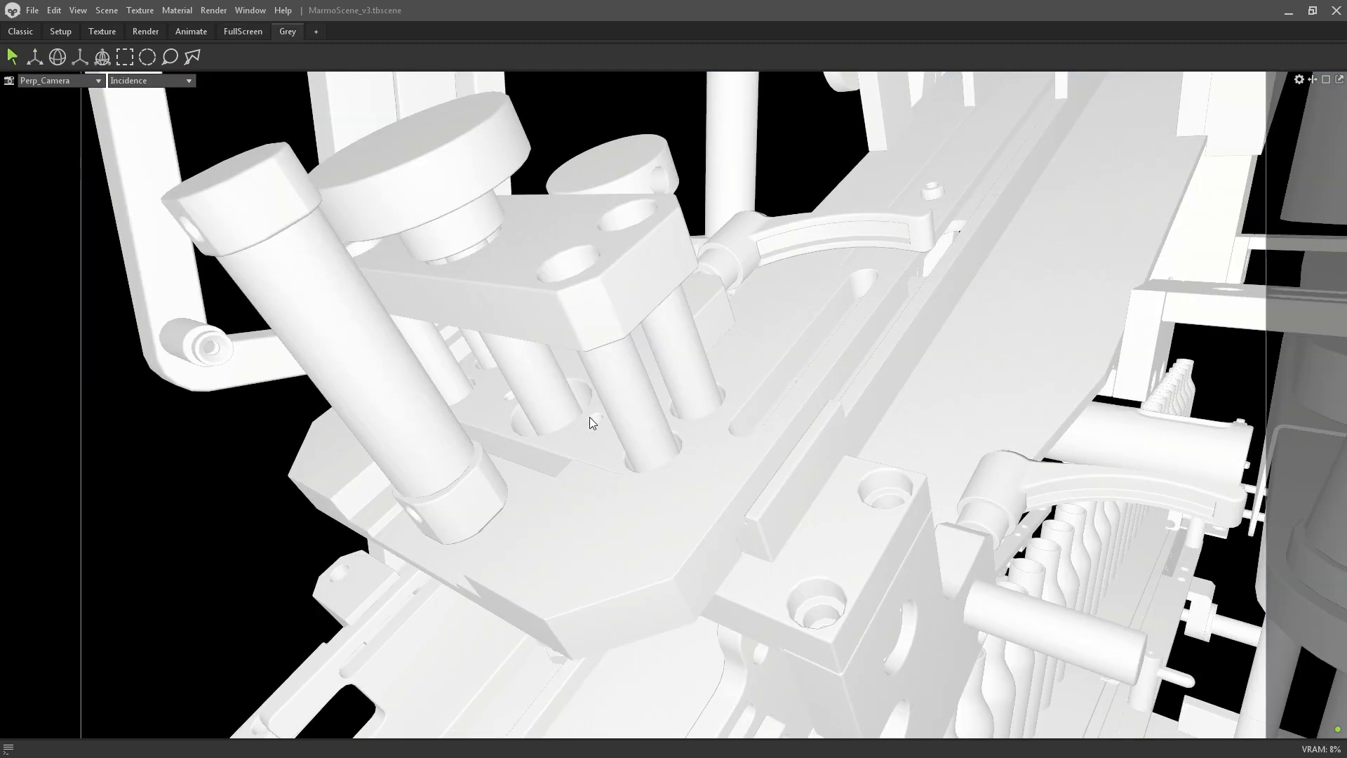
pyautogui.keyDown('alt'); pyautogui.moveTo(578, 415); pyautogui.dragTo(734, 535); pyautogui.keyUp('alt')
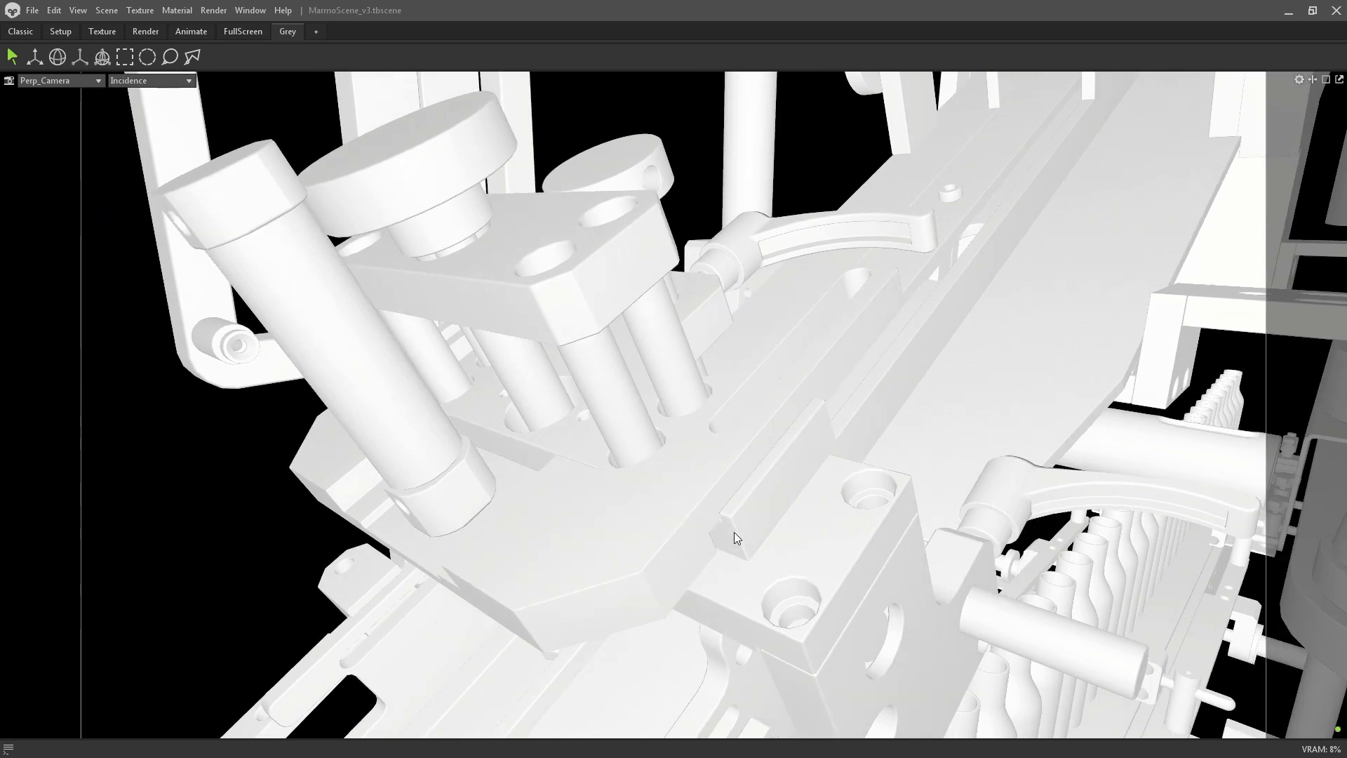
pyautogui.moveTo(619, 580); pyautogui.dragTo(610, 578)
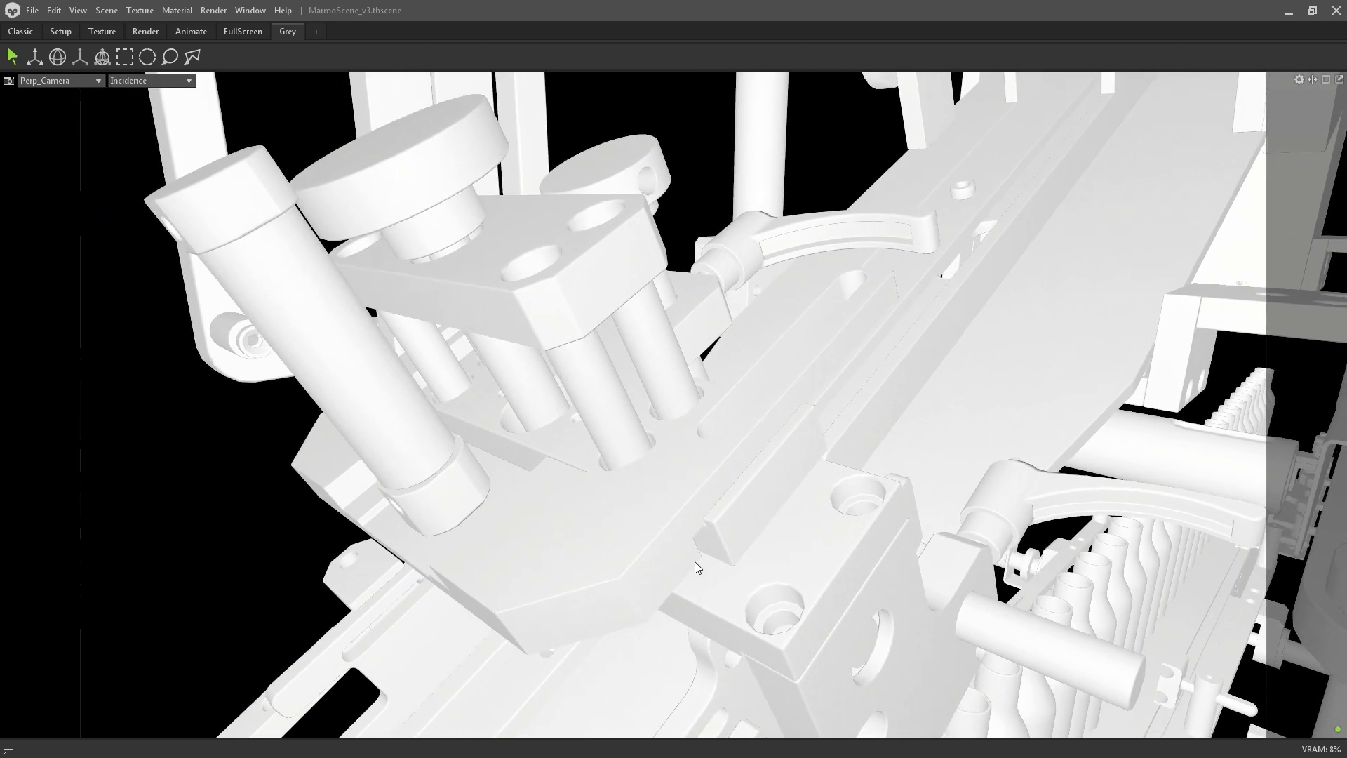
pyautogui.moveTo(531, 564); pyautogui.dragTo(542, 564)
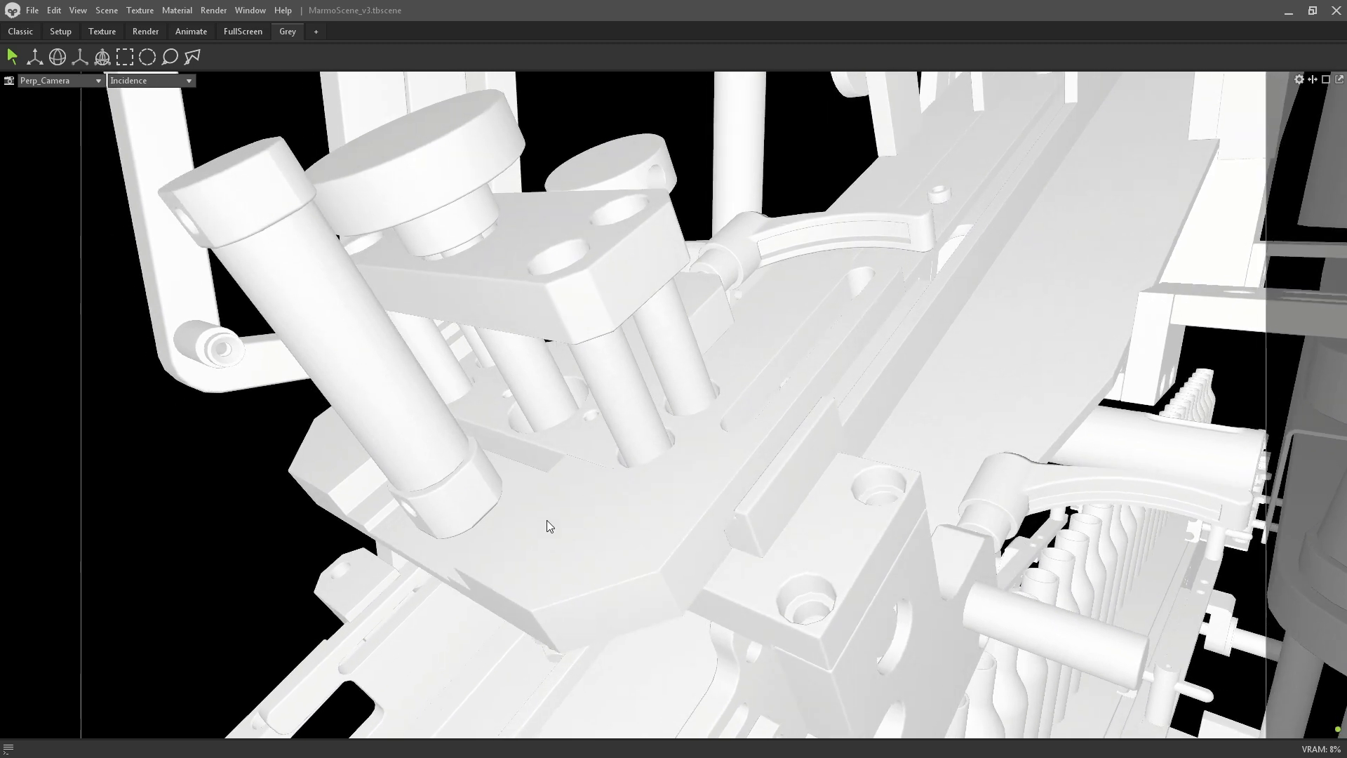
pyautogui.moveTo(506, 599)
pyautogui.mouseDown()
pyautogui.moveTo(507, 578)
pyautogui.moveTo(526, 587)
pyautogui.mouseUp()
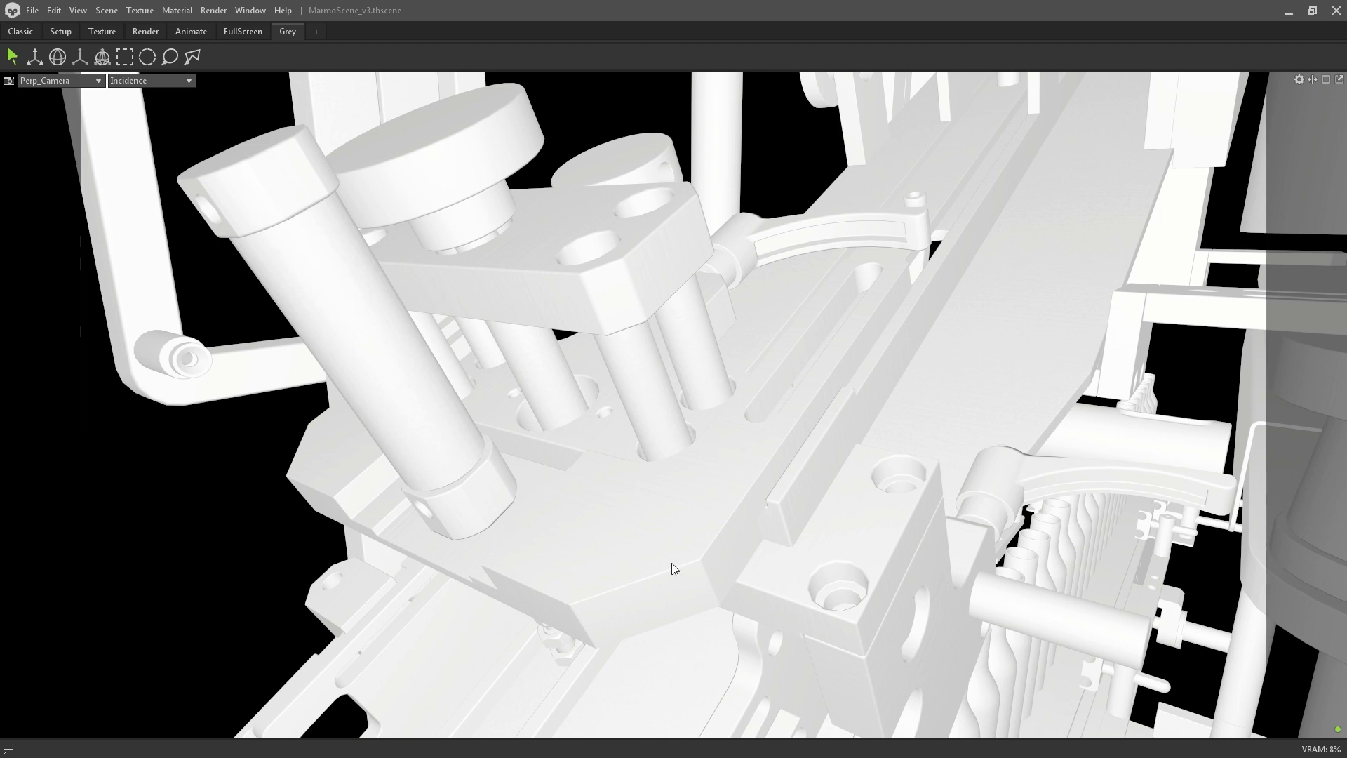
pyautogui.moveTo(671, 562); pyautogui.dragTo(601, 568)
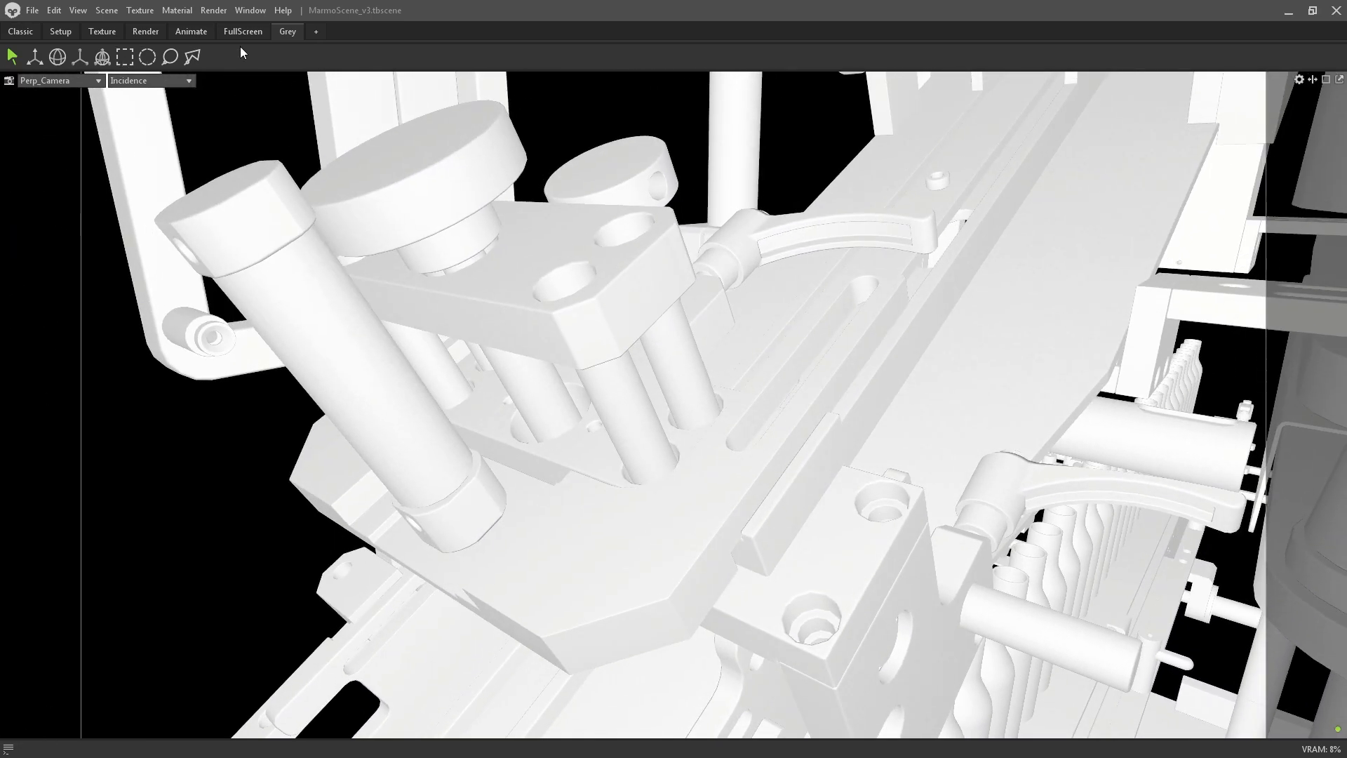
pyautogui.click(243, 30)
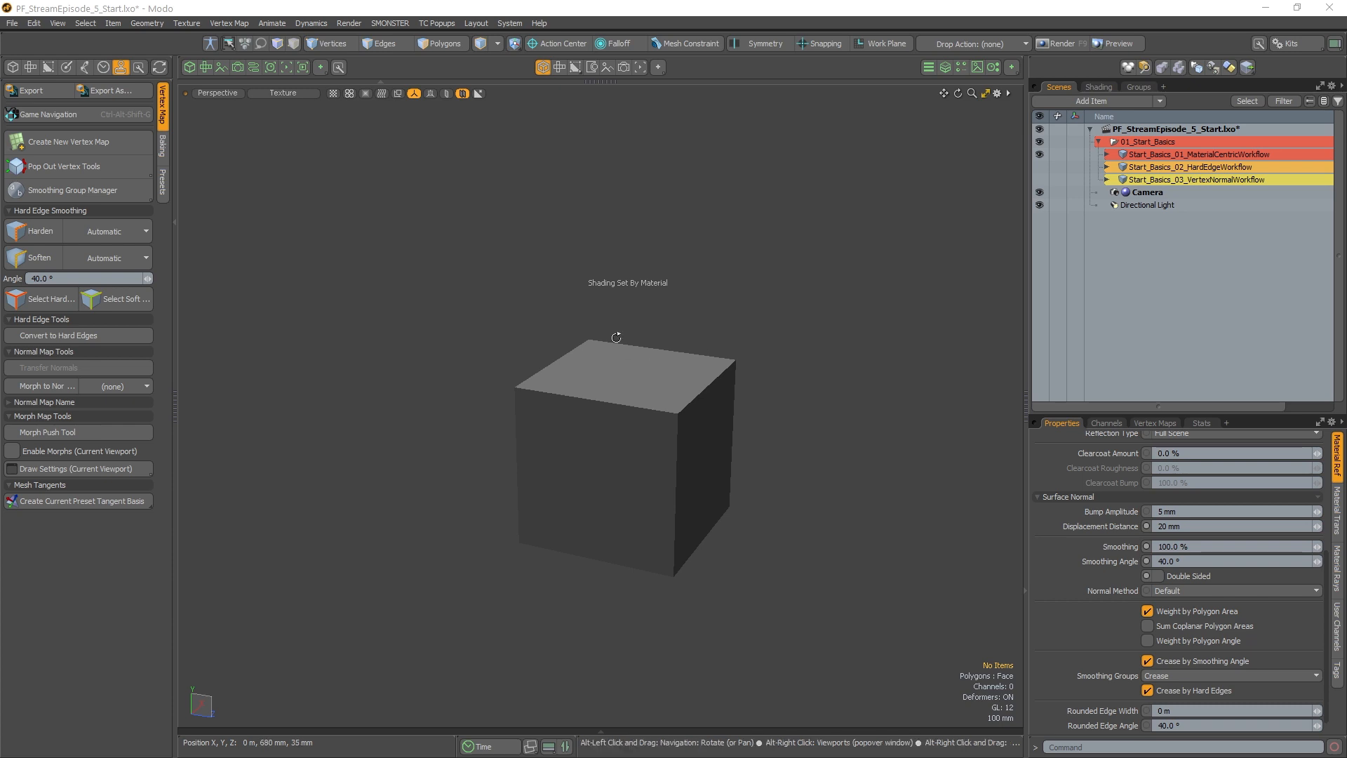
# Switch to Modo, select the Start_Basics_01_MaterialCentricWorkflow cube and inspect its UV maps and other vertex maps
pyautogui.keyDown('ctrl'); pyautogui.keyDown('alt'); pyautogui.moveTo(639, 339); pyautogui.dragTo(677, 342); pyautogui.keyUp('alt'); pyautogui.keyUp('ctrl')
pyautogui.keyDown('alt'); pyautogui.keyDown('shift'); pyautogui.moveTo(782, 379); pyautogui.dragTo(768, 365); pyautogui.keyUp('shift'); pyautogui.keyUp('alt')
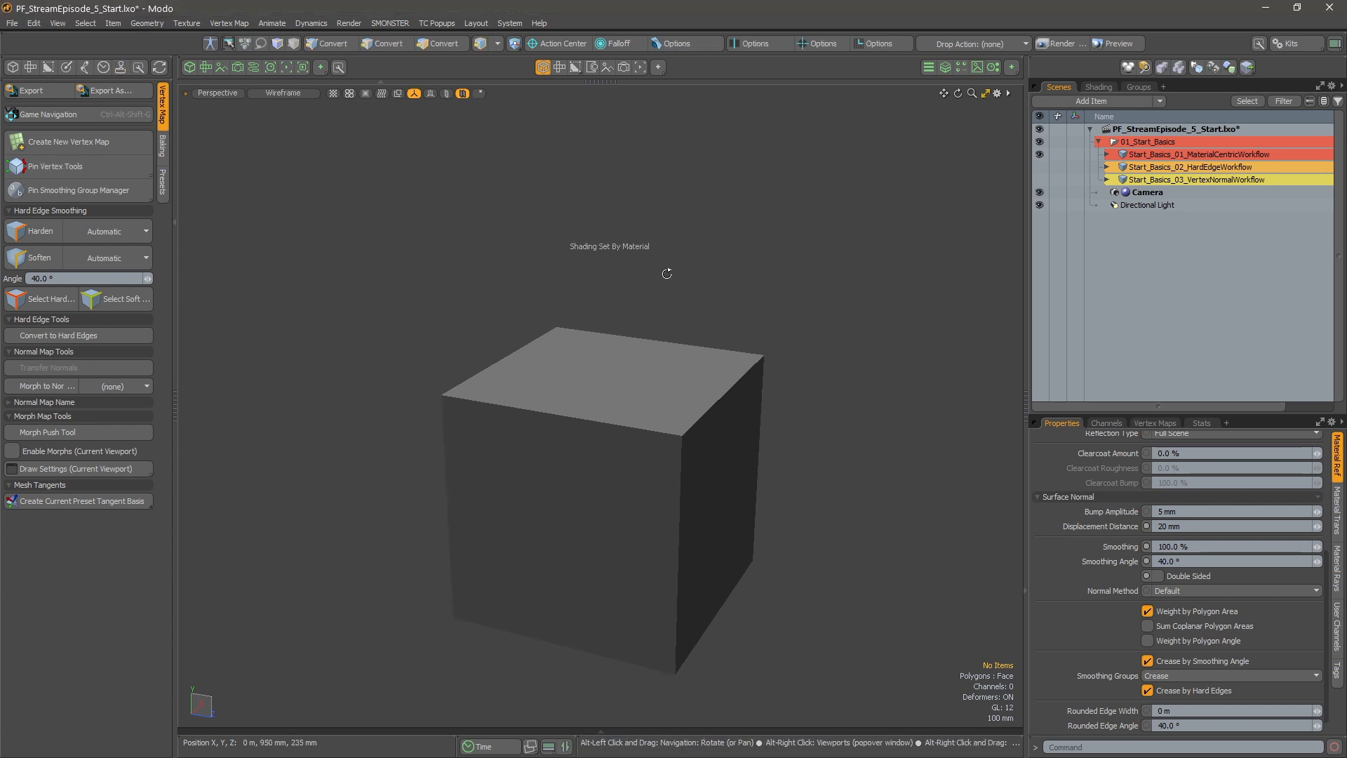
pyautogui.keyDown('alt'); pyautogui.moveTo(667, 274); pyautogui.dragTo(695, 295); pyautogui.keyUp('alt')
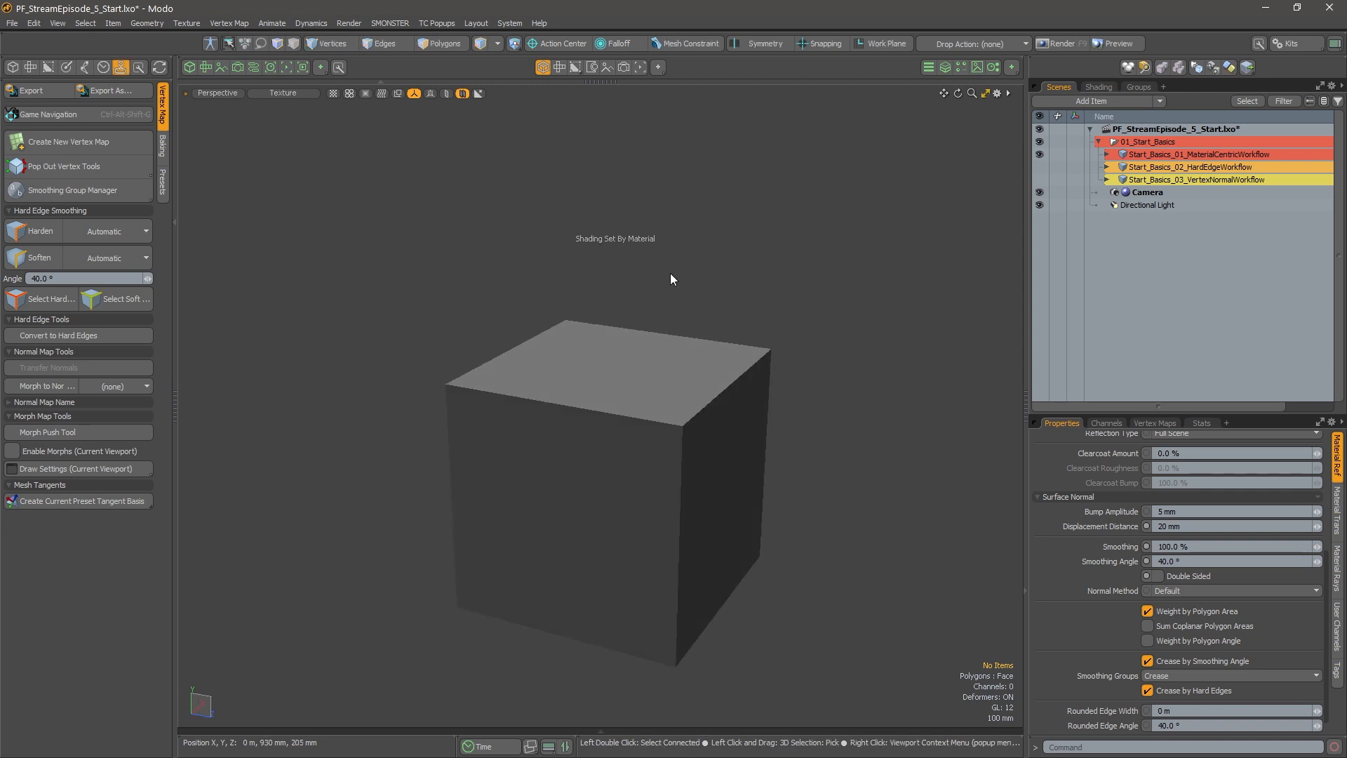
pyautogui.click(651, 376)
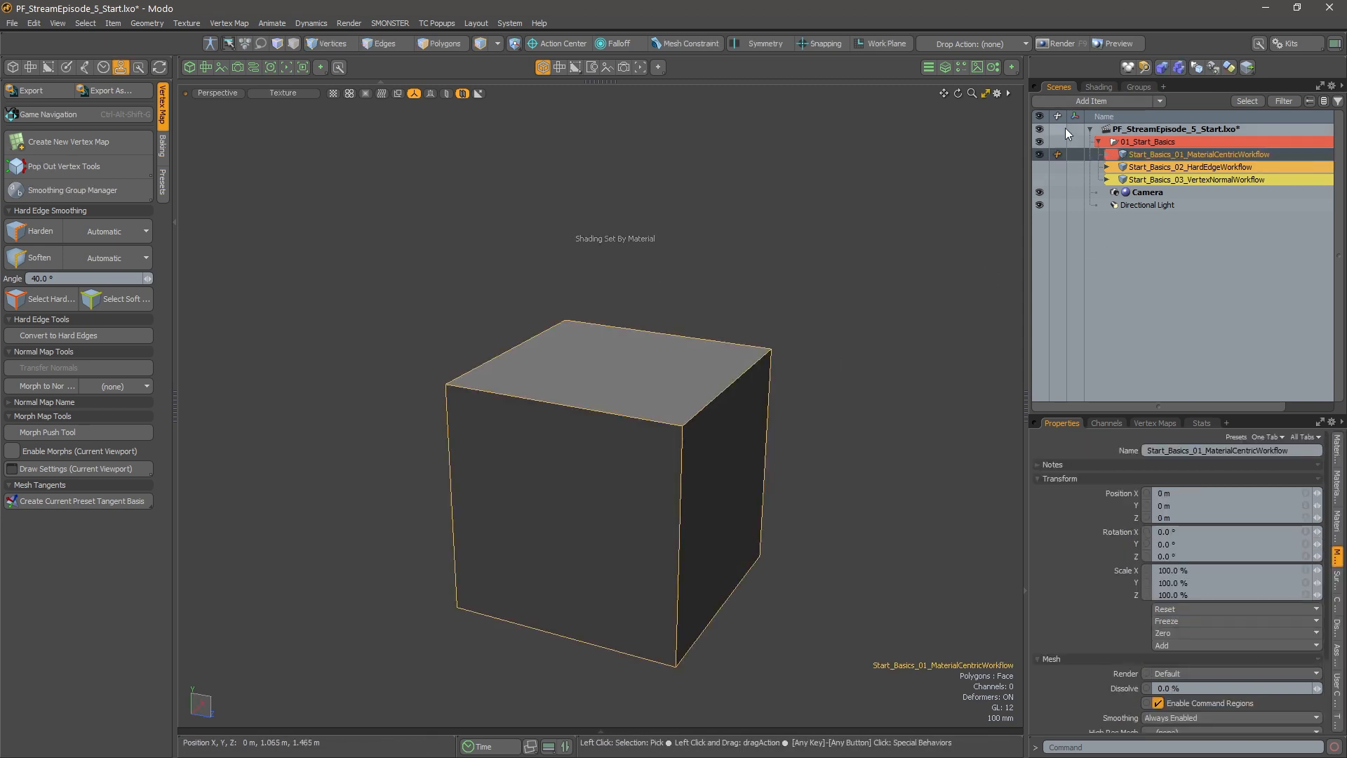
pyautogui.click(1154, 423)
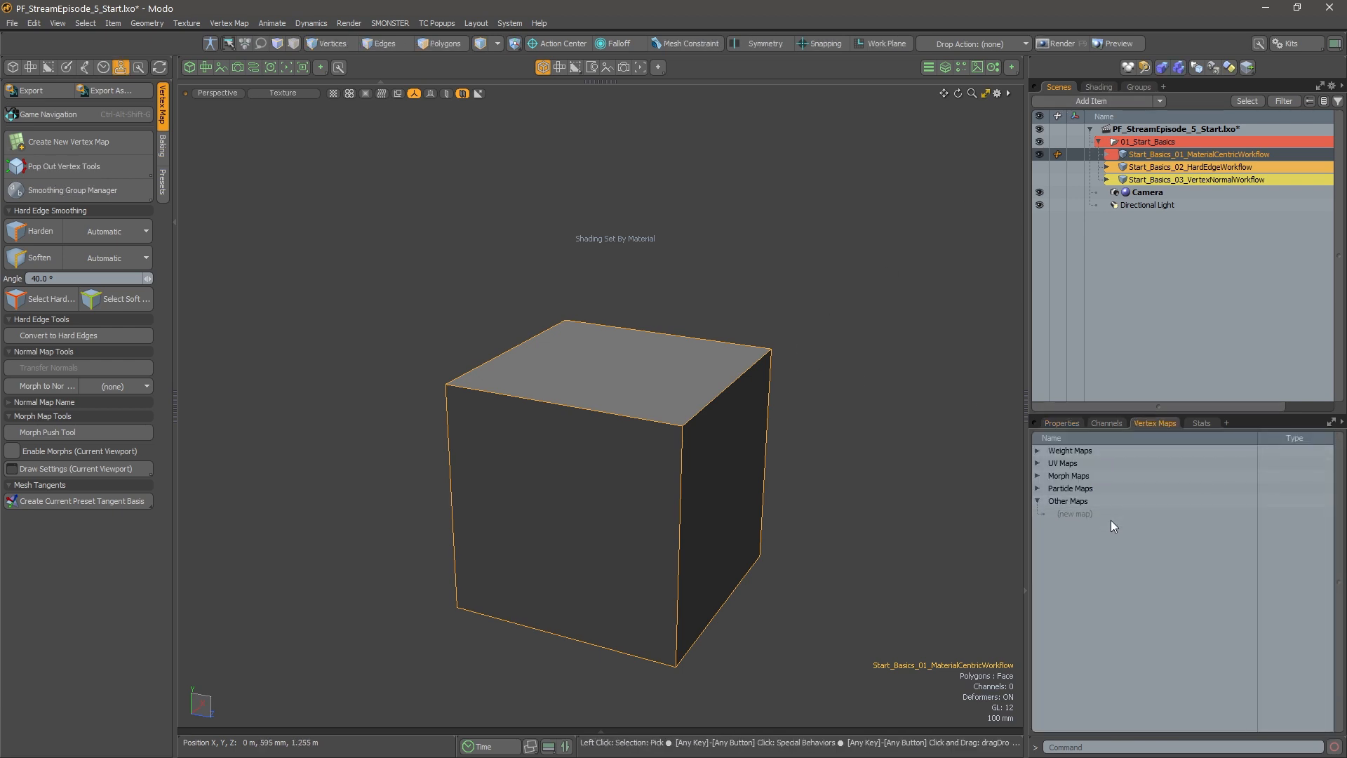
pyautogui.click(1037, 463)
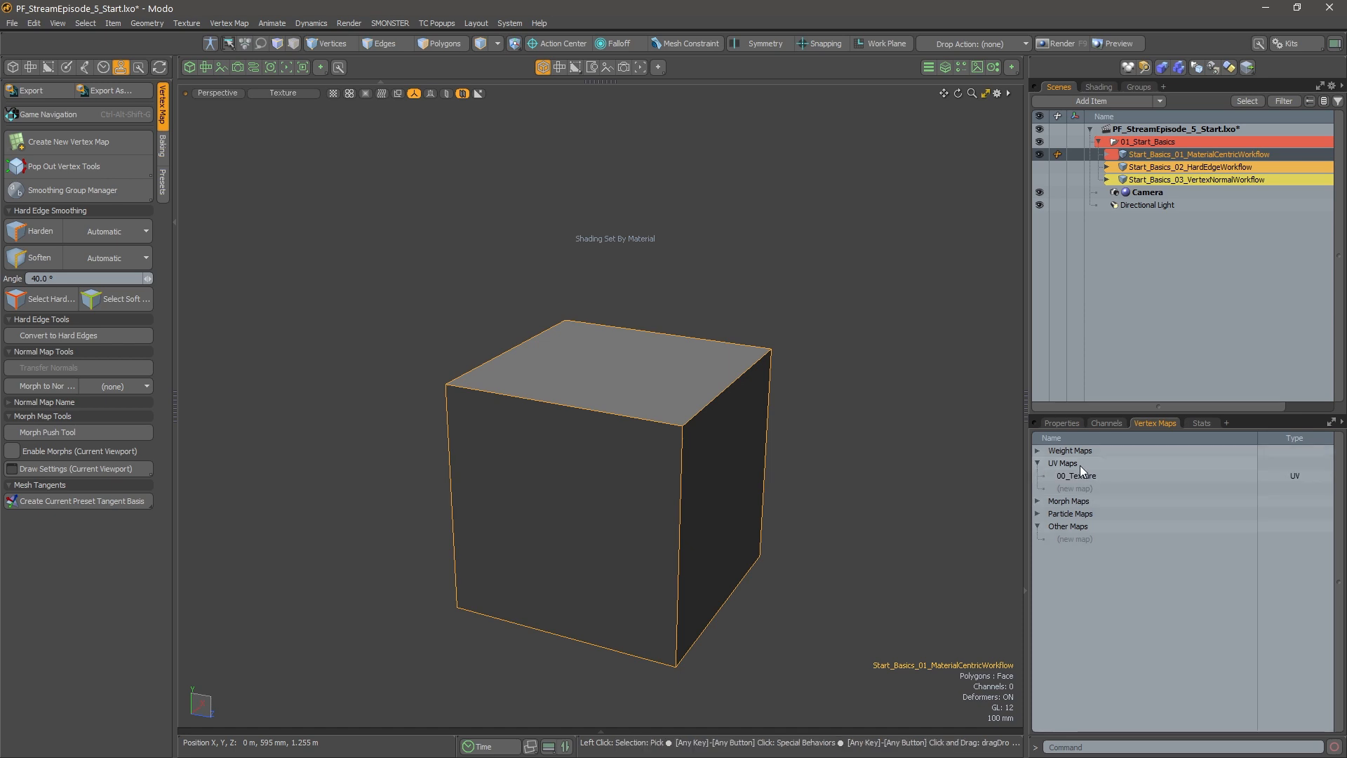
pyautogui.click(1036, 463)
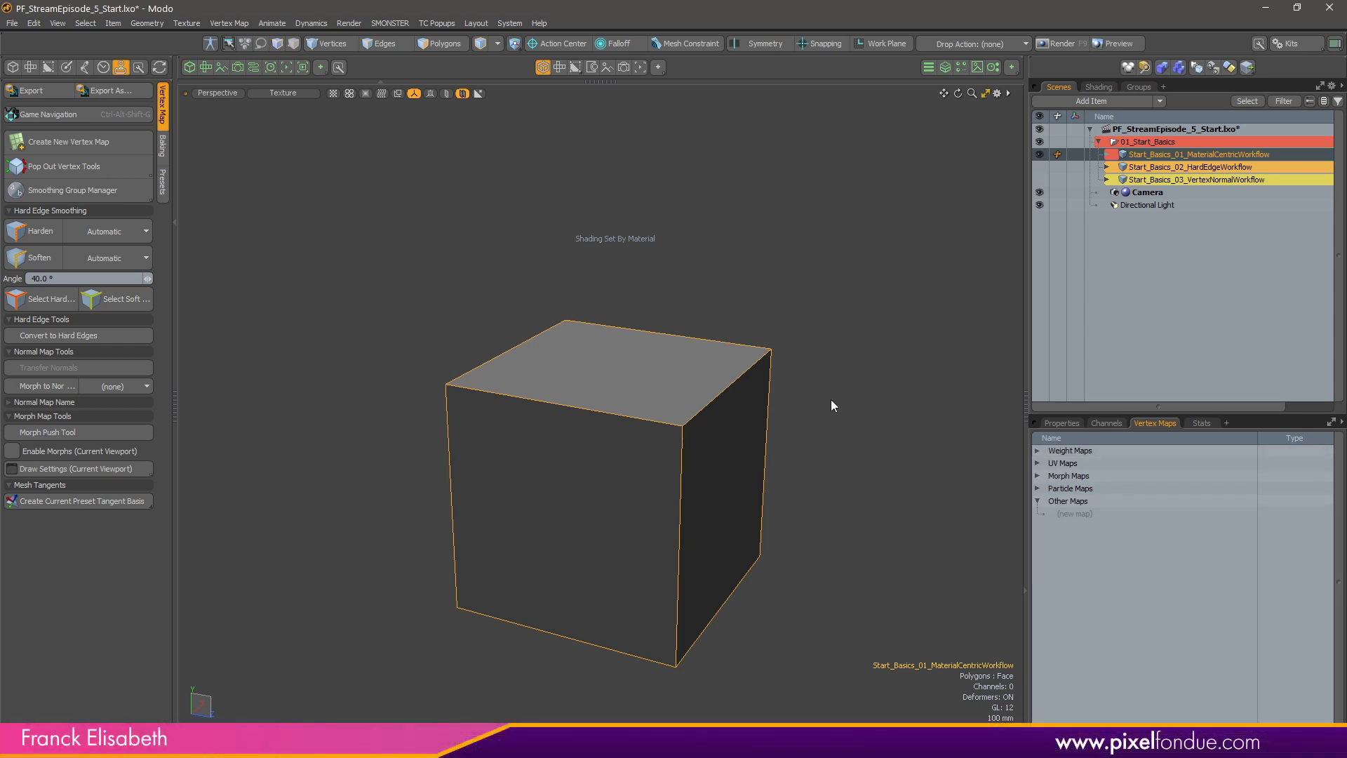
pyautogui.keyDown('alt'); pyautogui.moveTo(879, 360); pyautogui.dragTo(869, 366); pyautogui.keyUp('alt')
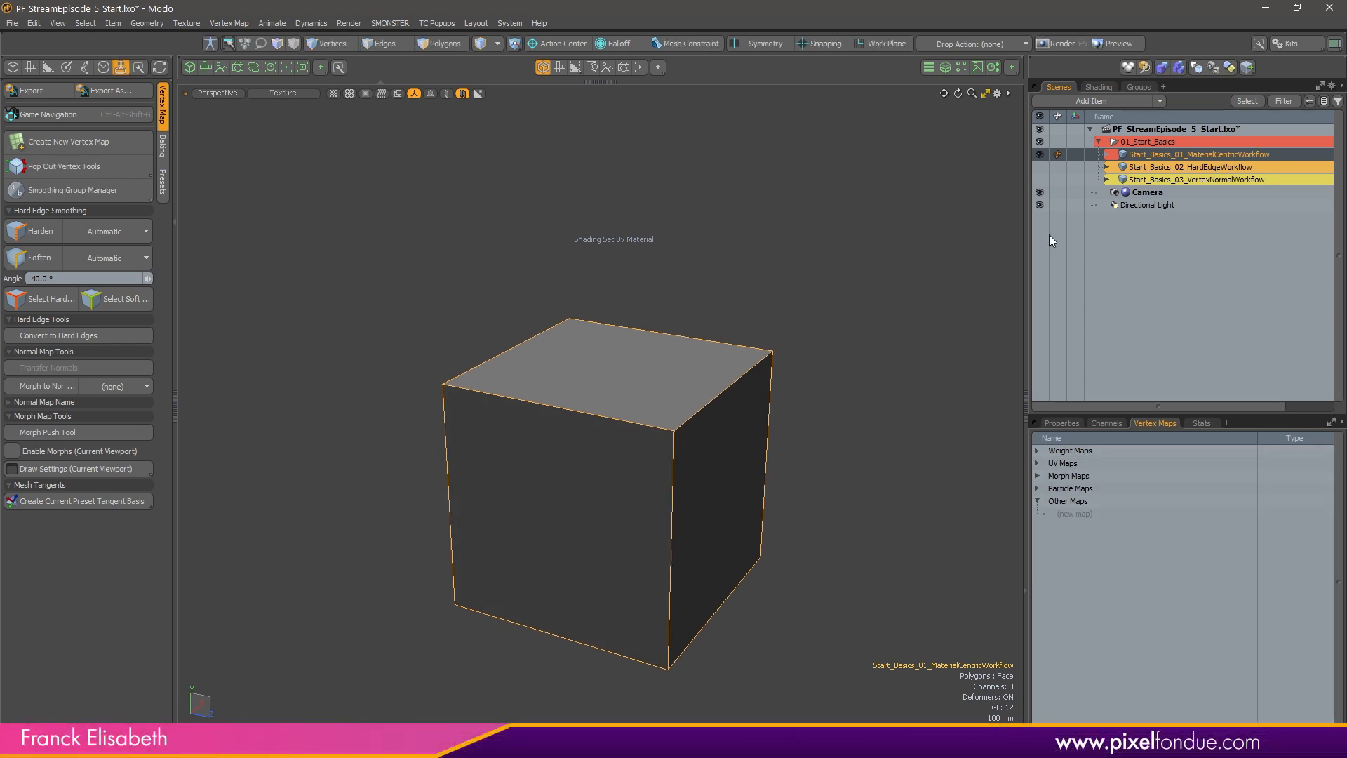
# Show the shader tree and the Base Material's reference properties, enlarging the properties area to reveal the Surface Normal settings
pyautogui.click(1099, 87)
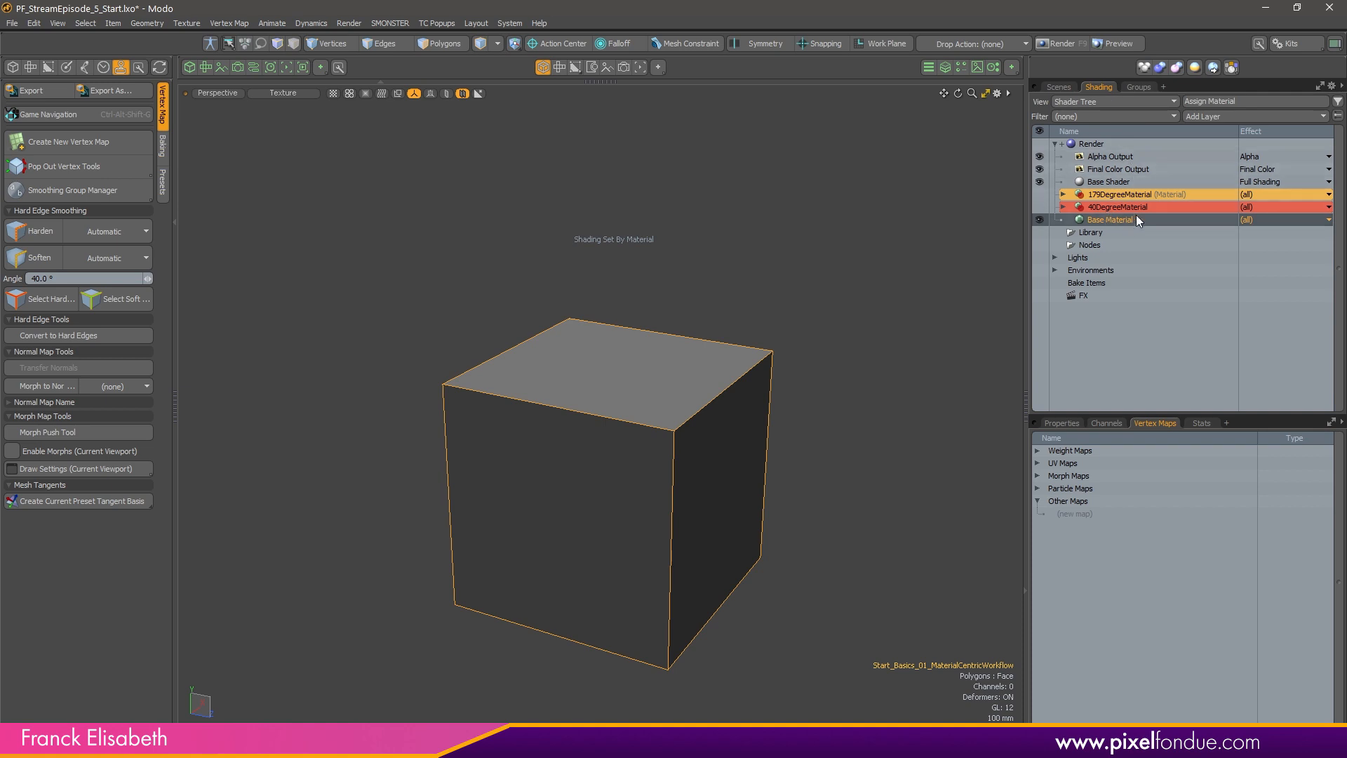
pyautogui.click(1060, 423)
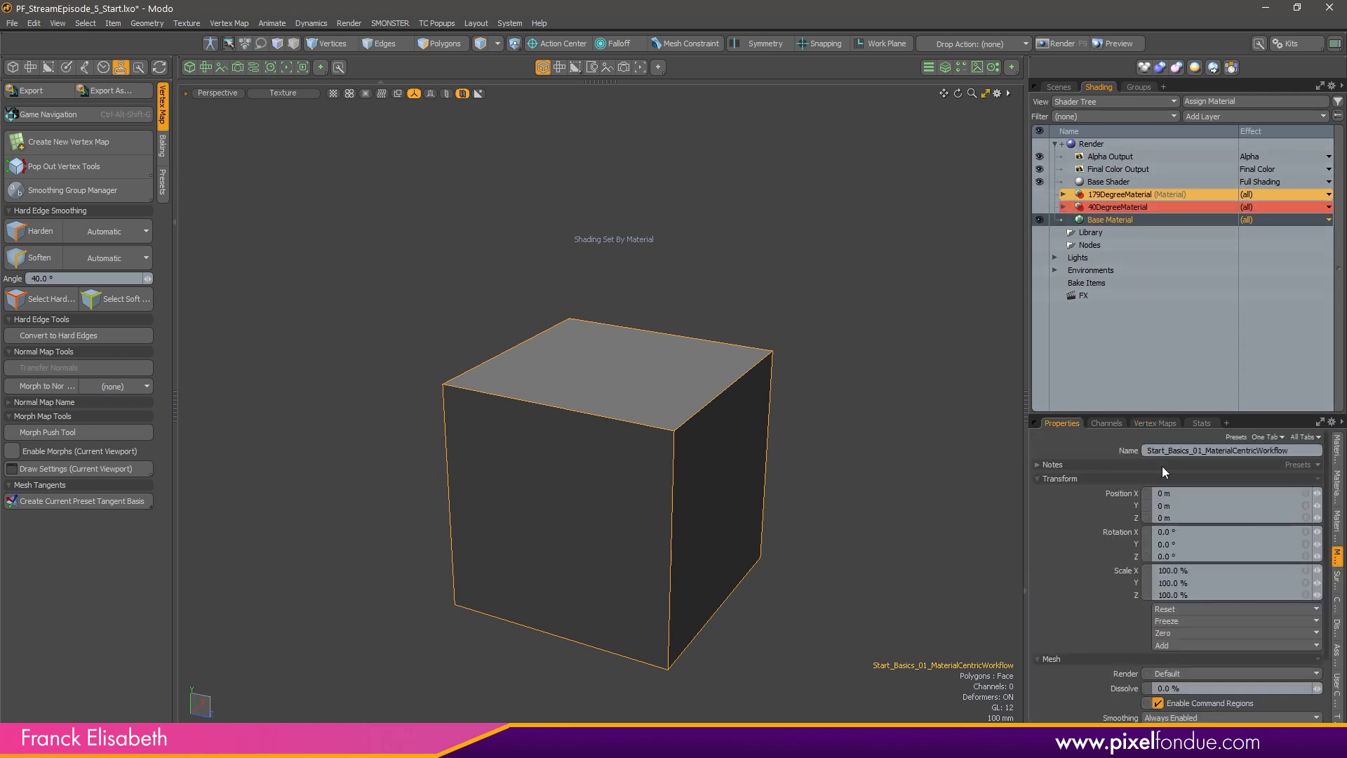
pyautogui.click(1337, 453)
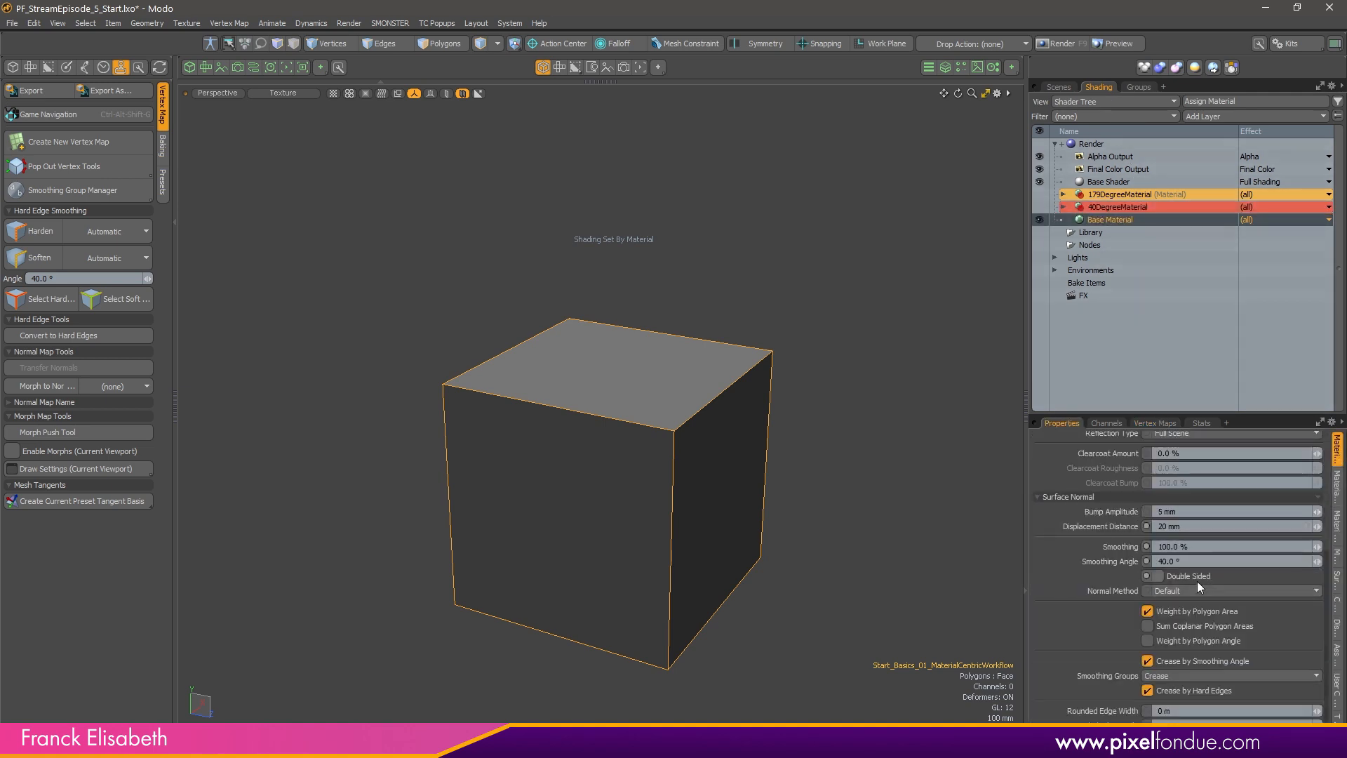
pyautogui.moveTo(1165, 412); pyautogui.dragTo(1166, 244)
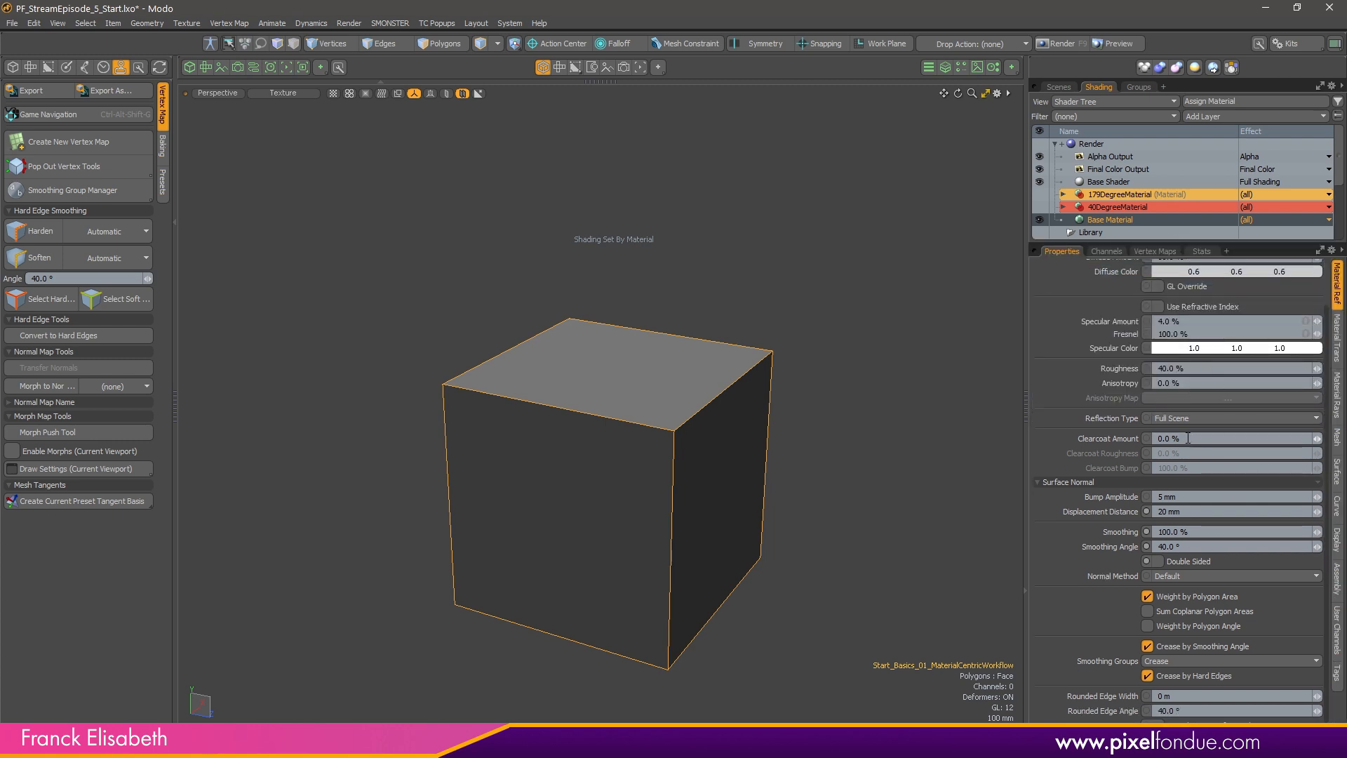
pyautogui.scroll(2, 1217, 495)
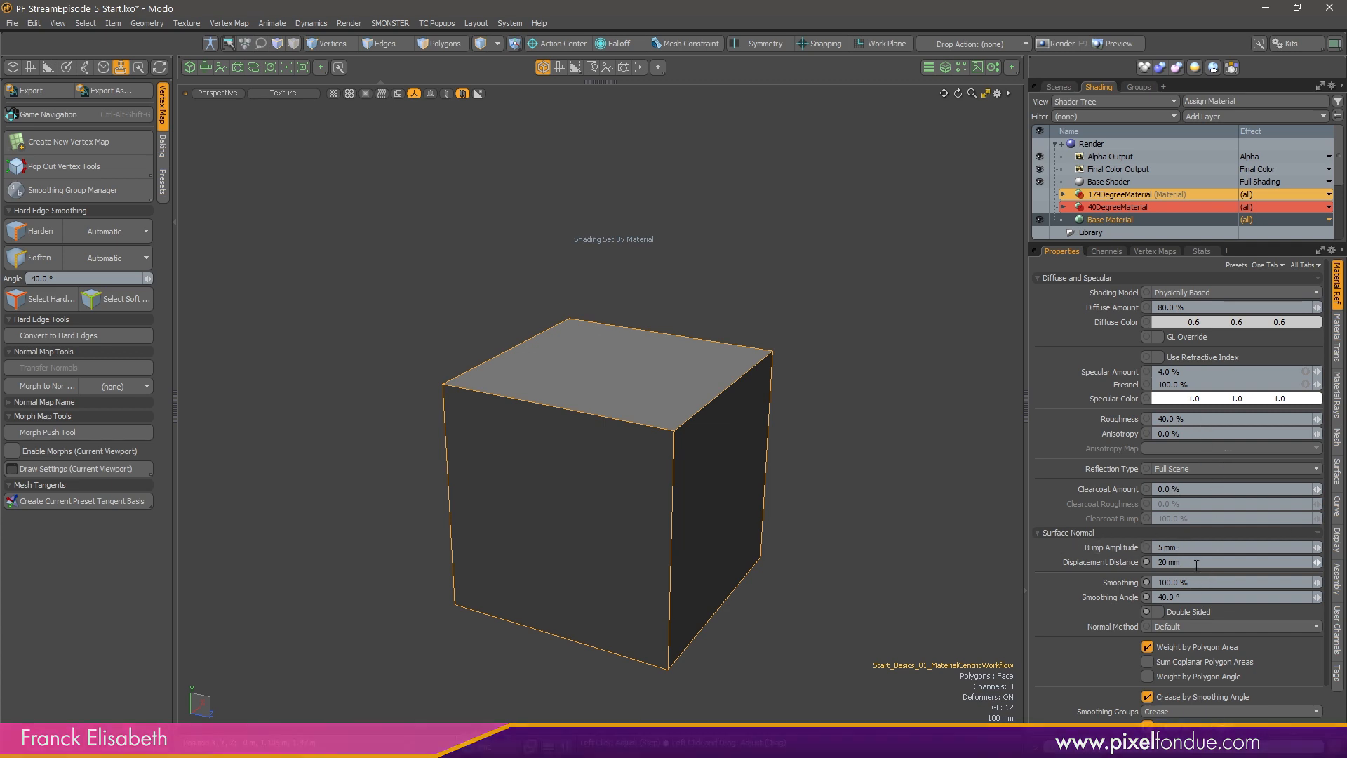
# Set the Base Material's smoothing angle to 90°
pyautogui.click(1192, 581)
pyautogui.click(1190, 597)
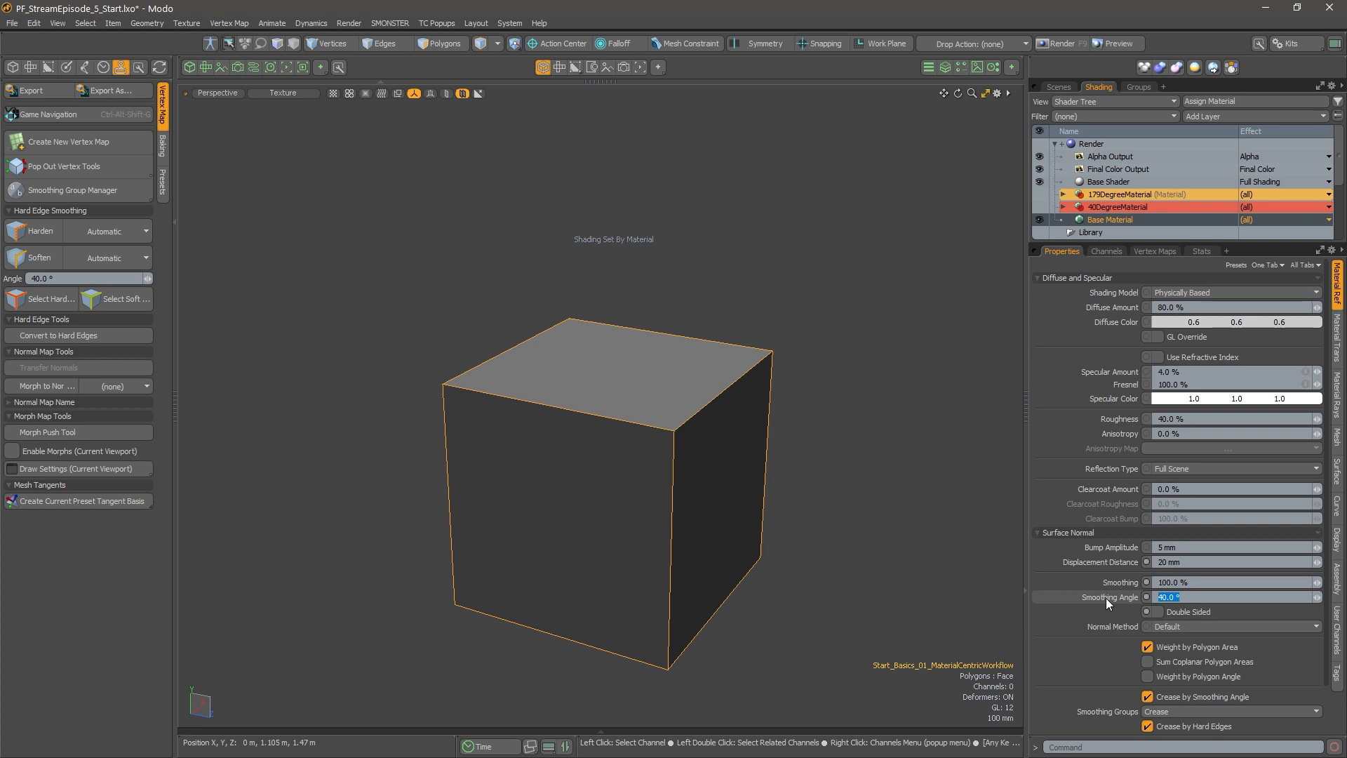
pyautogui.write('90')
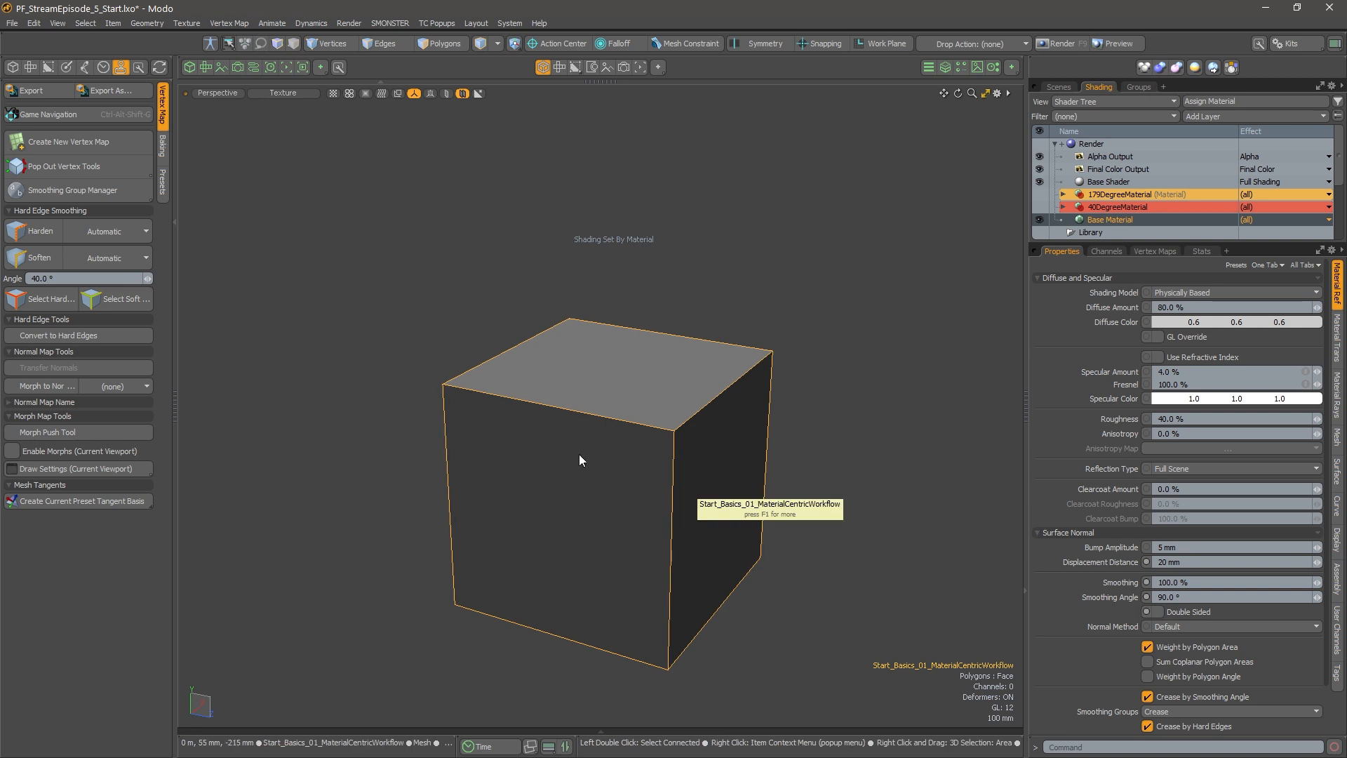
# Set the Base Material's smoothing angle to 91° and deselect the cube to inspect its shading
pyautogui.click(1185, 595)
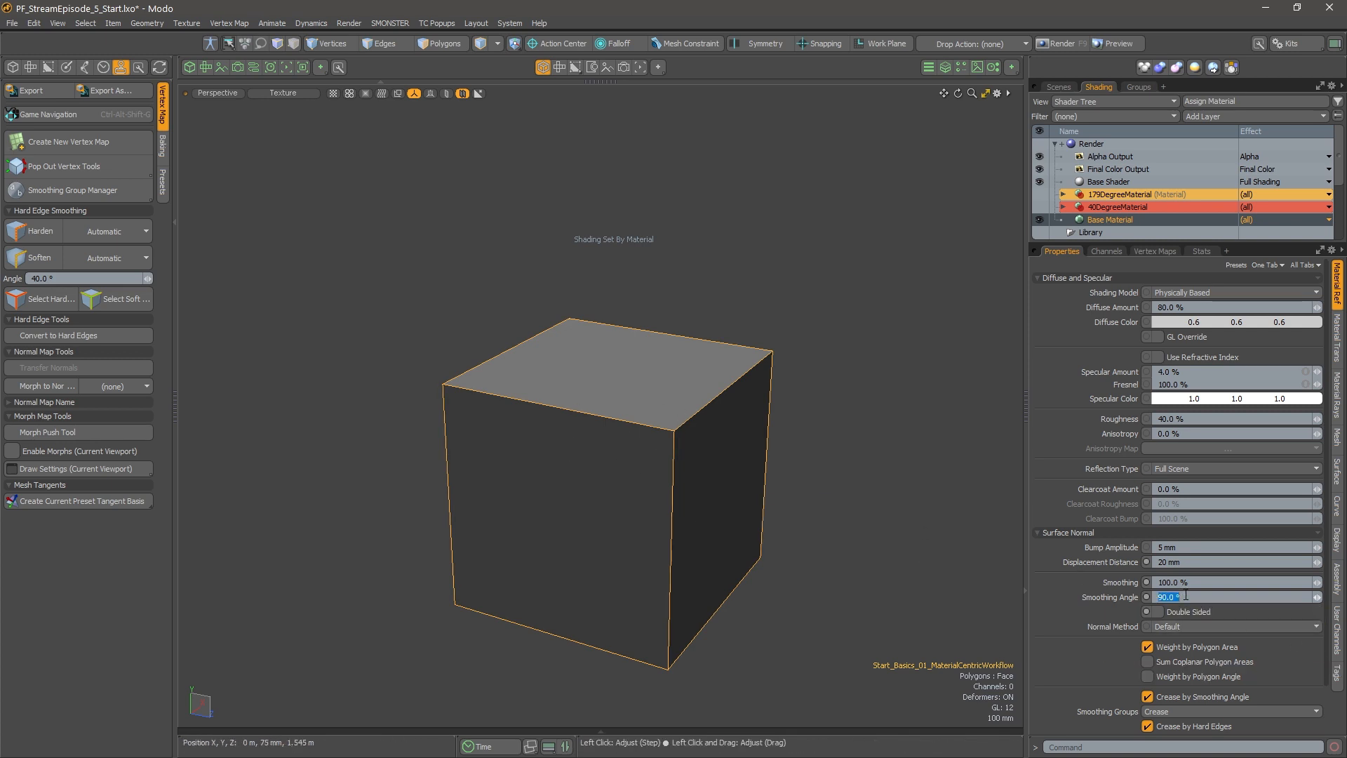
pyautogui.write('91')
pyautogui.press('Return')
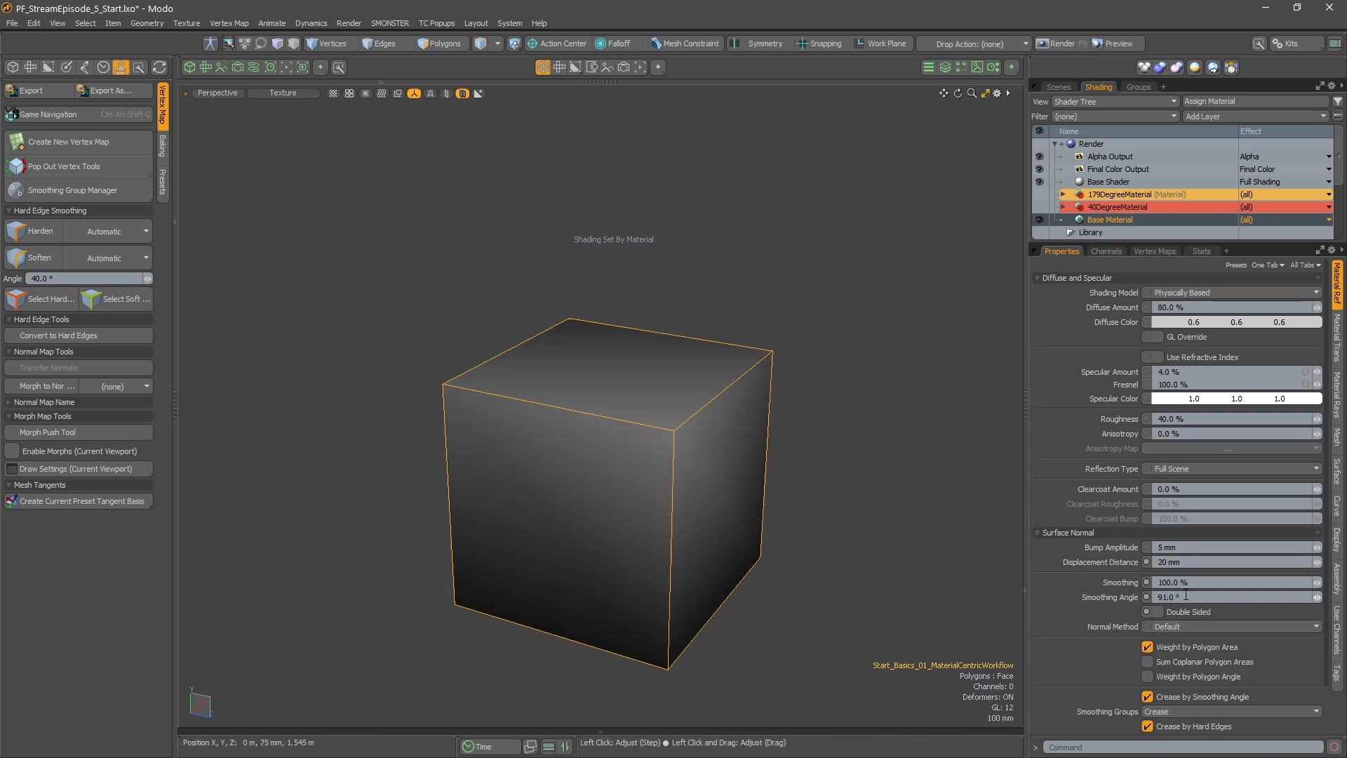
pyautogui.click(934, 376)
pyautogui.moveTo(844, 402)
pyautogui.keyDown('alt'); pyautogui.mouseDown()
pyautogui.moveTo(806, 423)
pyautogui.moveTo(768, 383)
pyautogui.moveTo(821, 396)
pyautogui.mouseUp(); pyautogui.keyUp('alt')
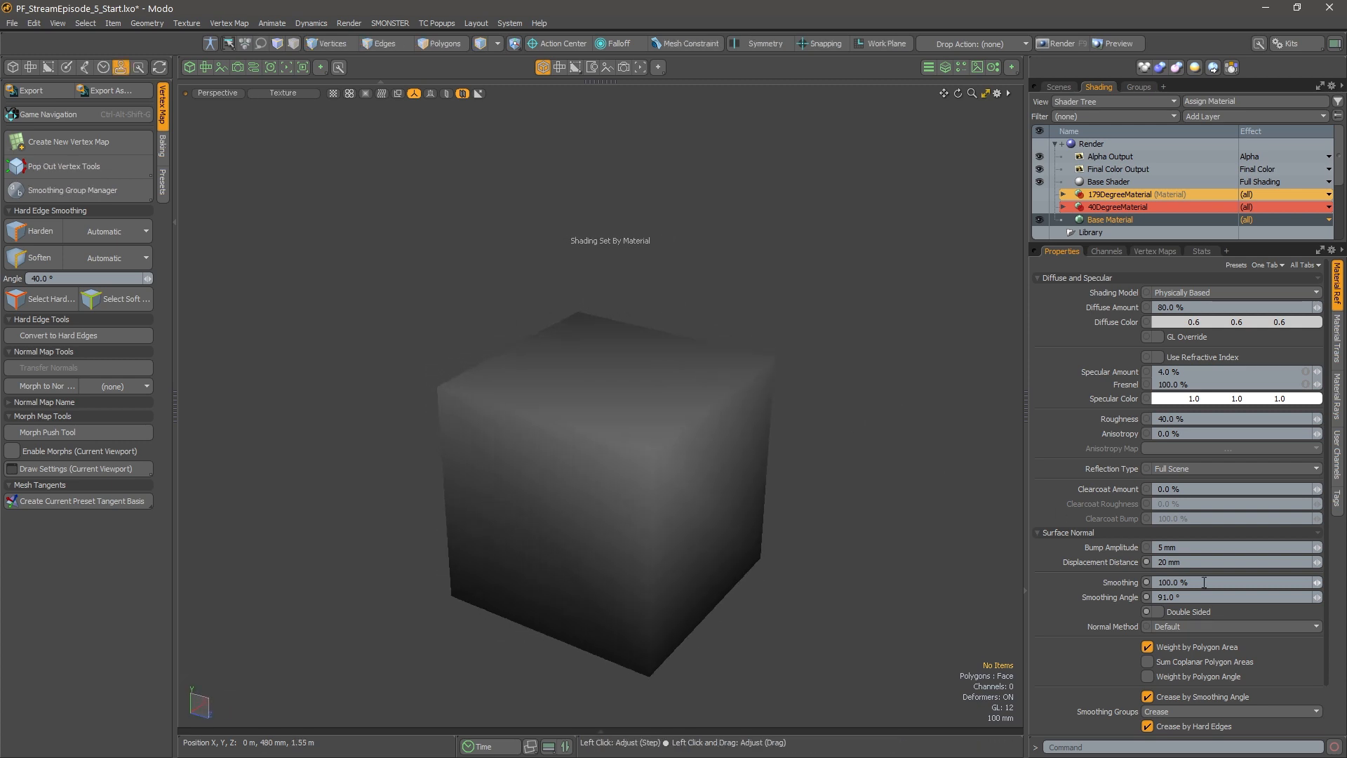
# Set the Base Material's smoothing angle to 40° and enable the 40DegreeMaterial group in the shader tree
pyautogui.click(1207, 597)
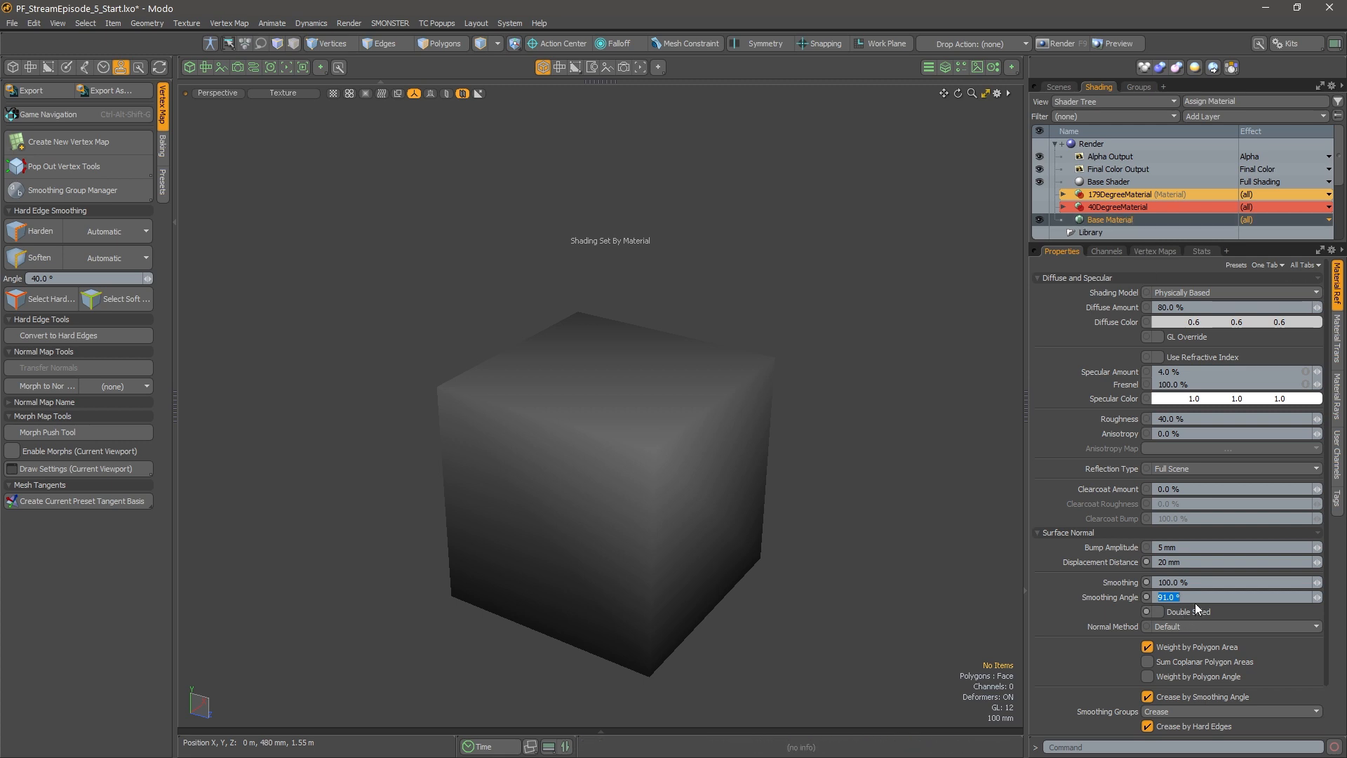
pyautogui.keyDown('alt'); pyautogui.moveTo(726, 493); pyautogui.dragTo(684, 423); pyautogui.keyUp('alt')
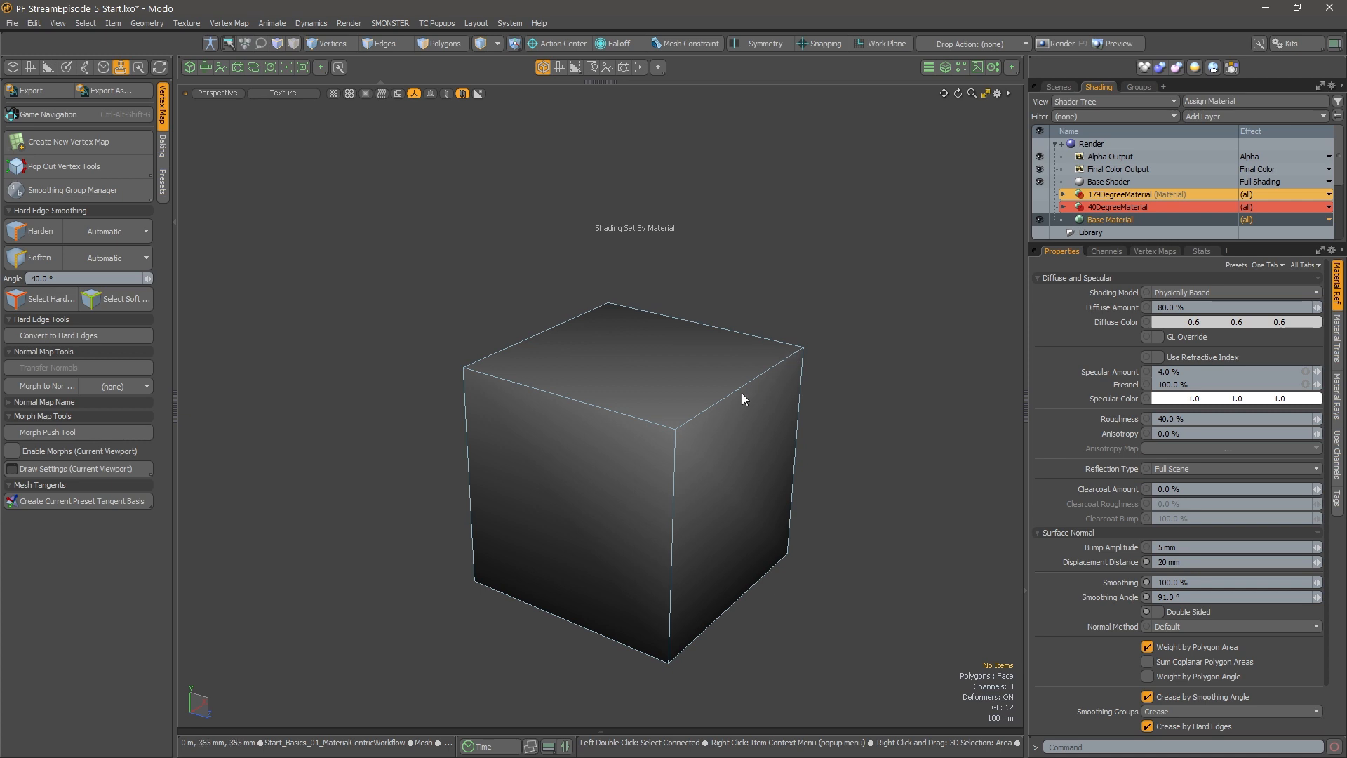
pyautogui.keyDown('alt'); pyautogui.moveTo(837, 445); pyautogui.dragTo(877, 425); pyautogui.keyUp('alt')
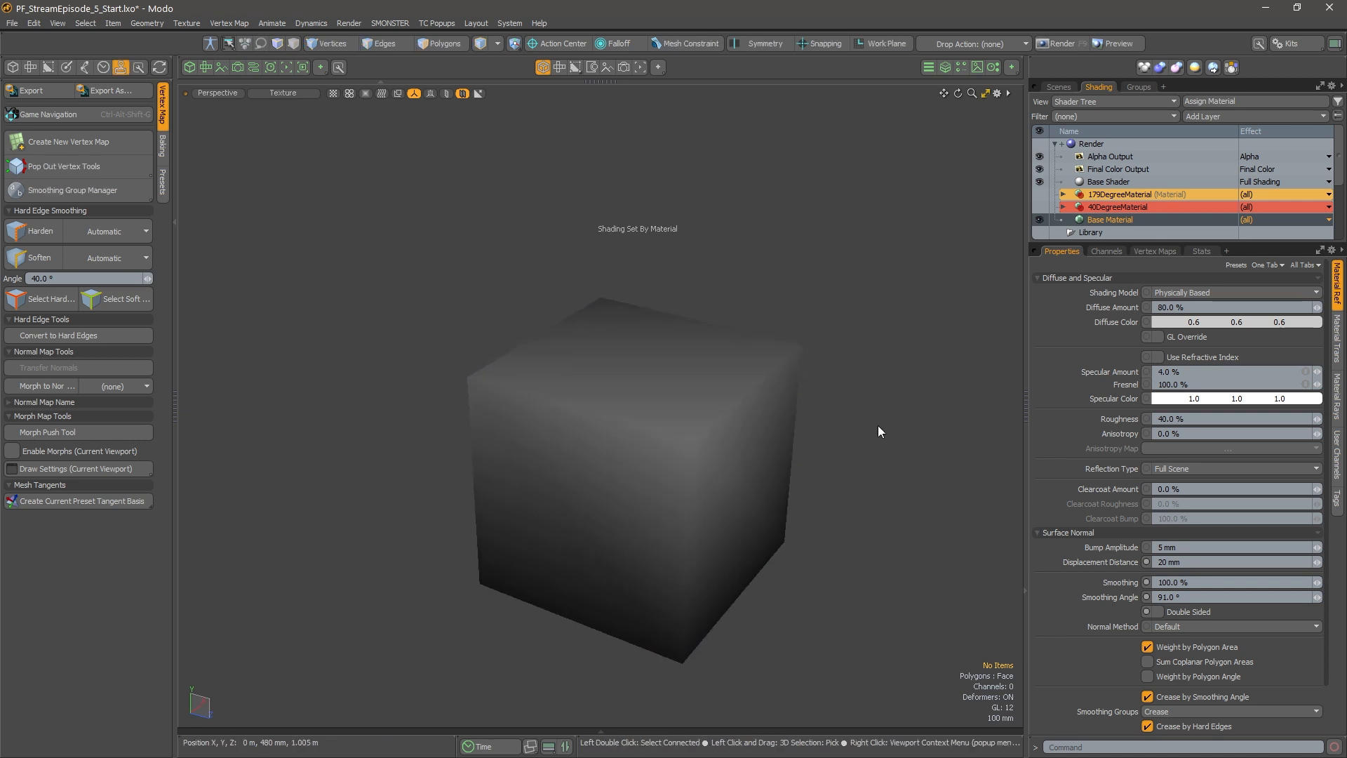
pyautogui.click(1214, 595)
pyautogui.write('40')
pyautogui.press('Return')
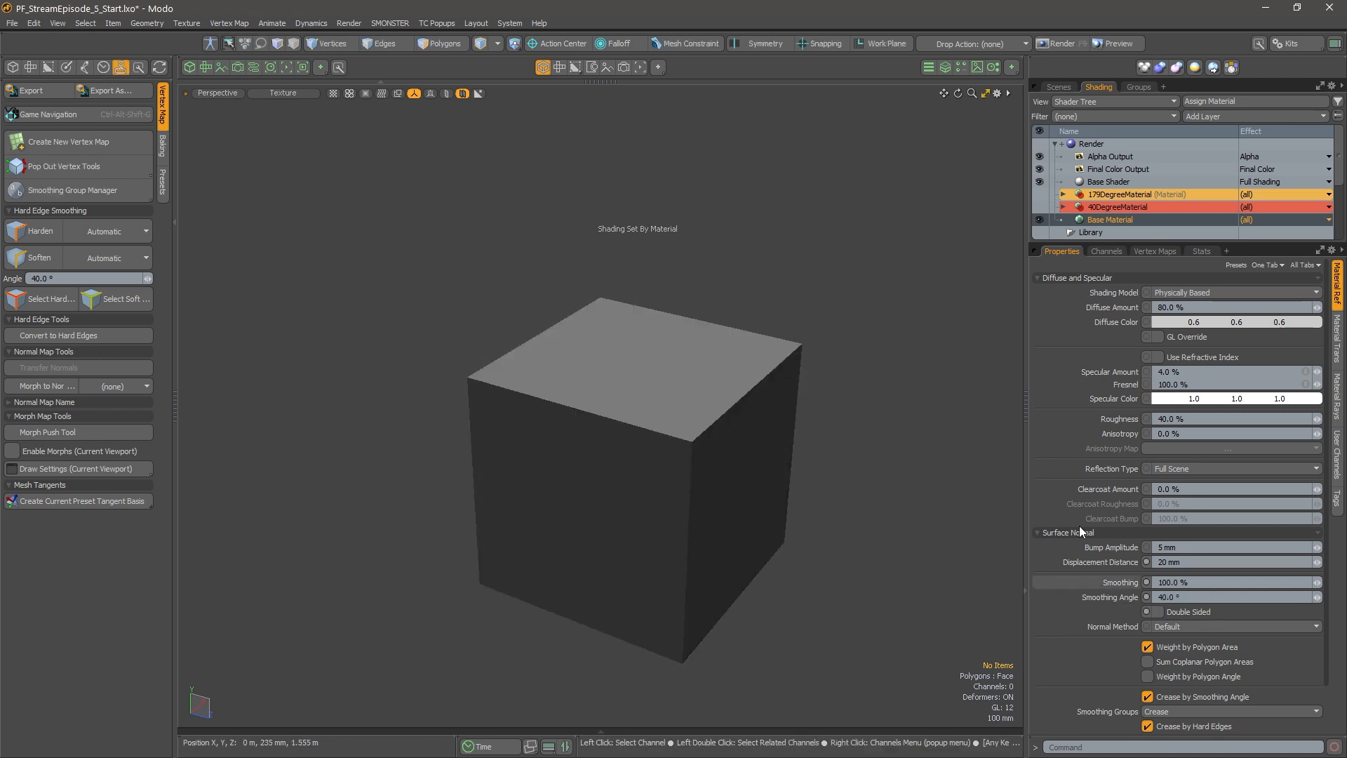
pyautogui.click(1147, 209)
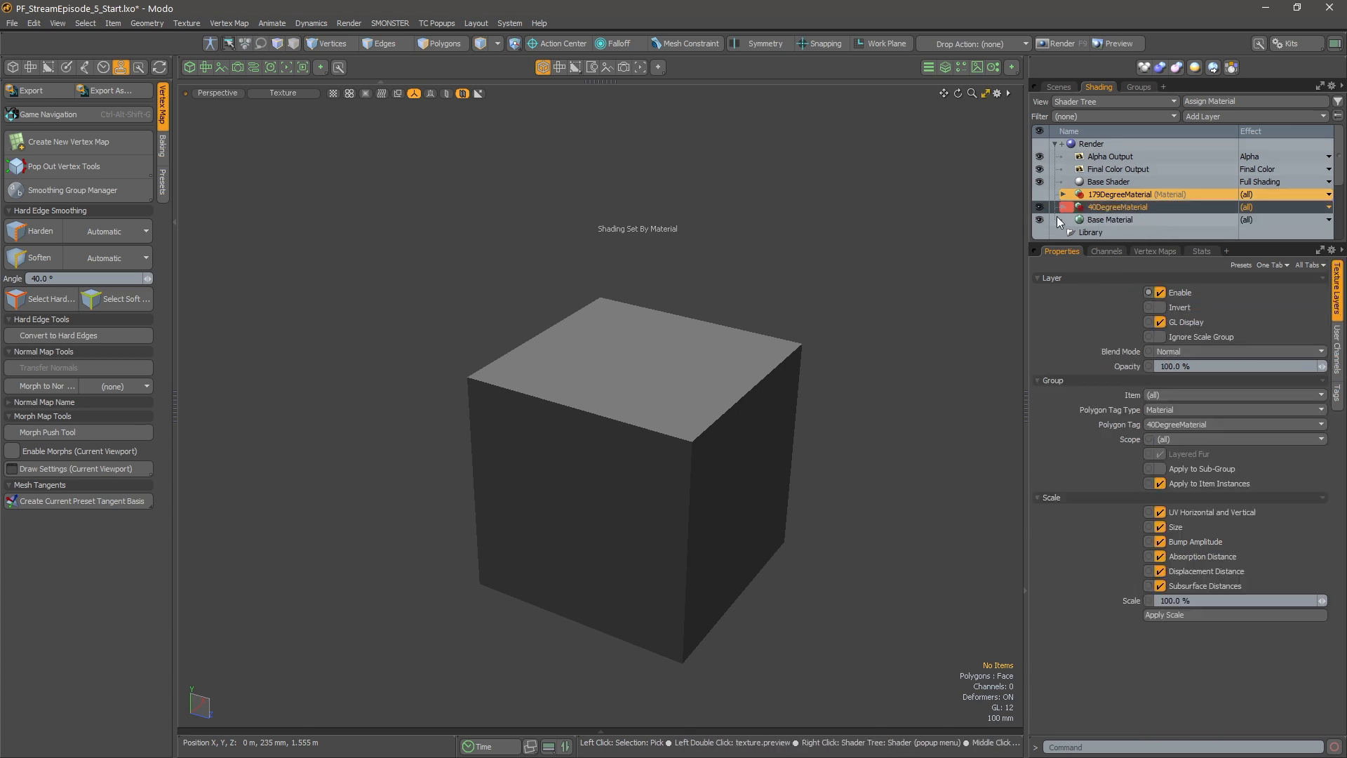
# Hide the Start_Basics_01_MaterialCentricWorkflow cube, and show and select the Start_Basics_02_HardEdgeWorkflow cube
pyautogui.click(1058, 87)
pyautogui.click(1040, 167)
pyautogui.click(1040, 154)
pyautogui.click(1140, 167)
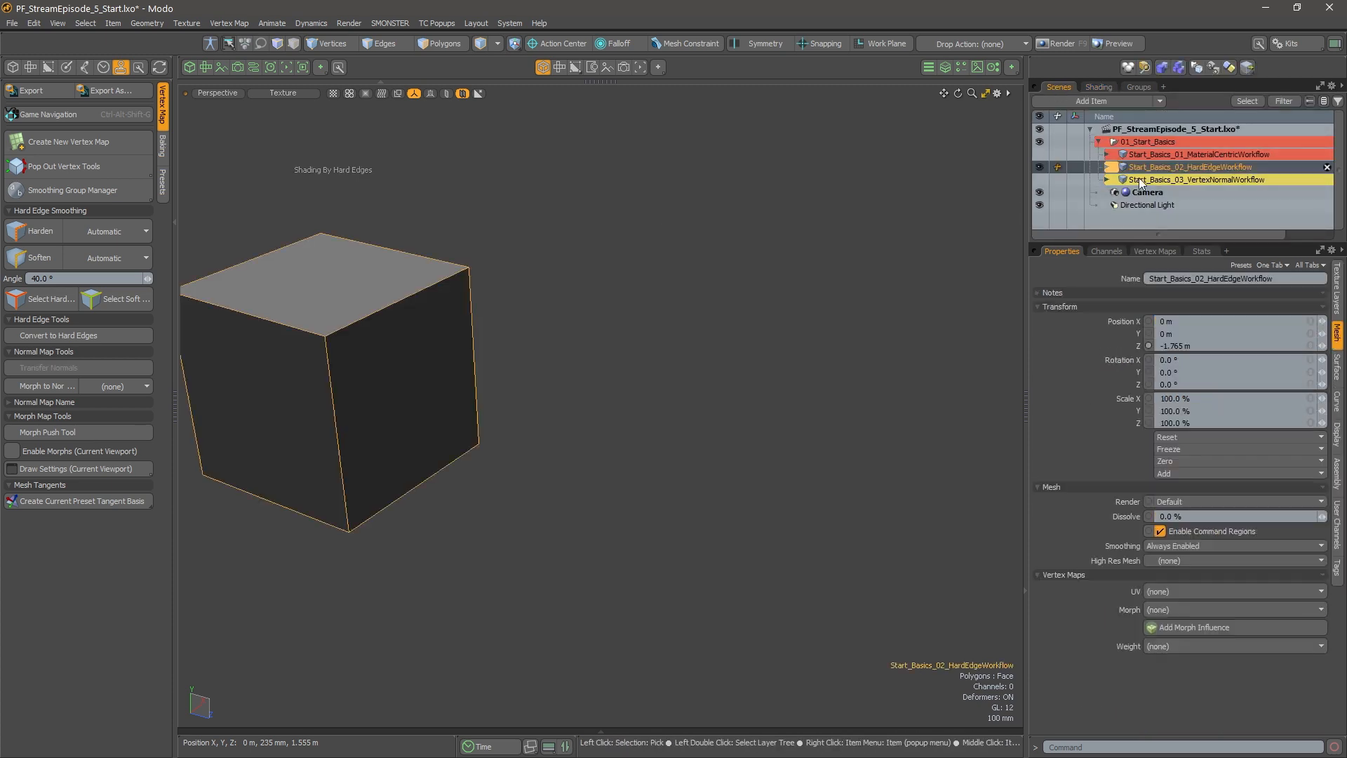
pyautogui.keyDown('alt'); pyautogui.keyDown('shift'); pyautogui.moveTo(674, 317); pyautogui.dragTo(941, 343); pyautogui.keyUp('shift'); pyautogui.keyUp('alt')
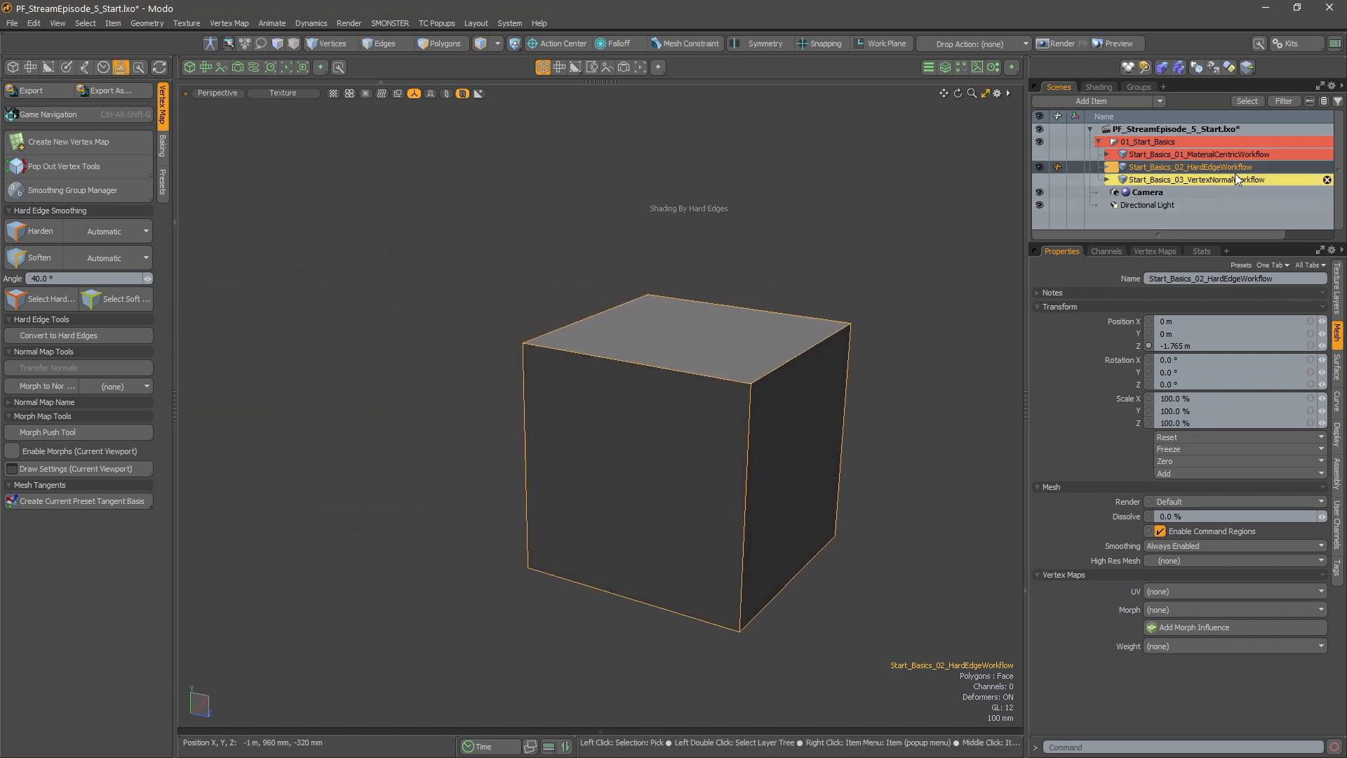
pyautogui.keyDown('alt'); pyautogui.moveTo(842, 338); pyautogui.dragTo(877, 356); pyautogui.keyUp('alt')
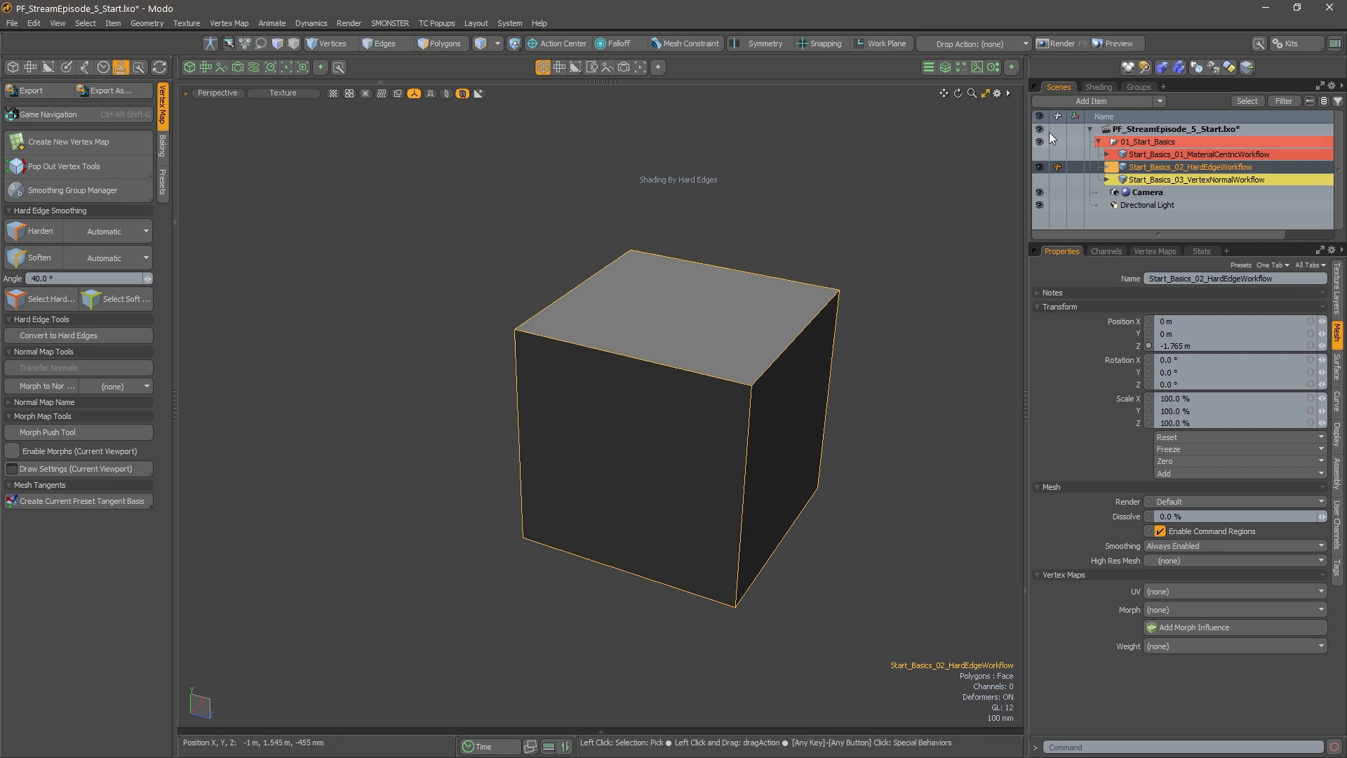
# Enable and expand the 179DegreeMaterial group, and open the smoothing angle of its Material_4 for editing
pyautogui.click(1098, 86)
pyautogui.click(1119, 207)
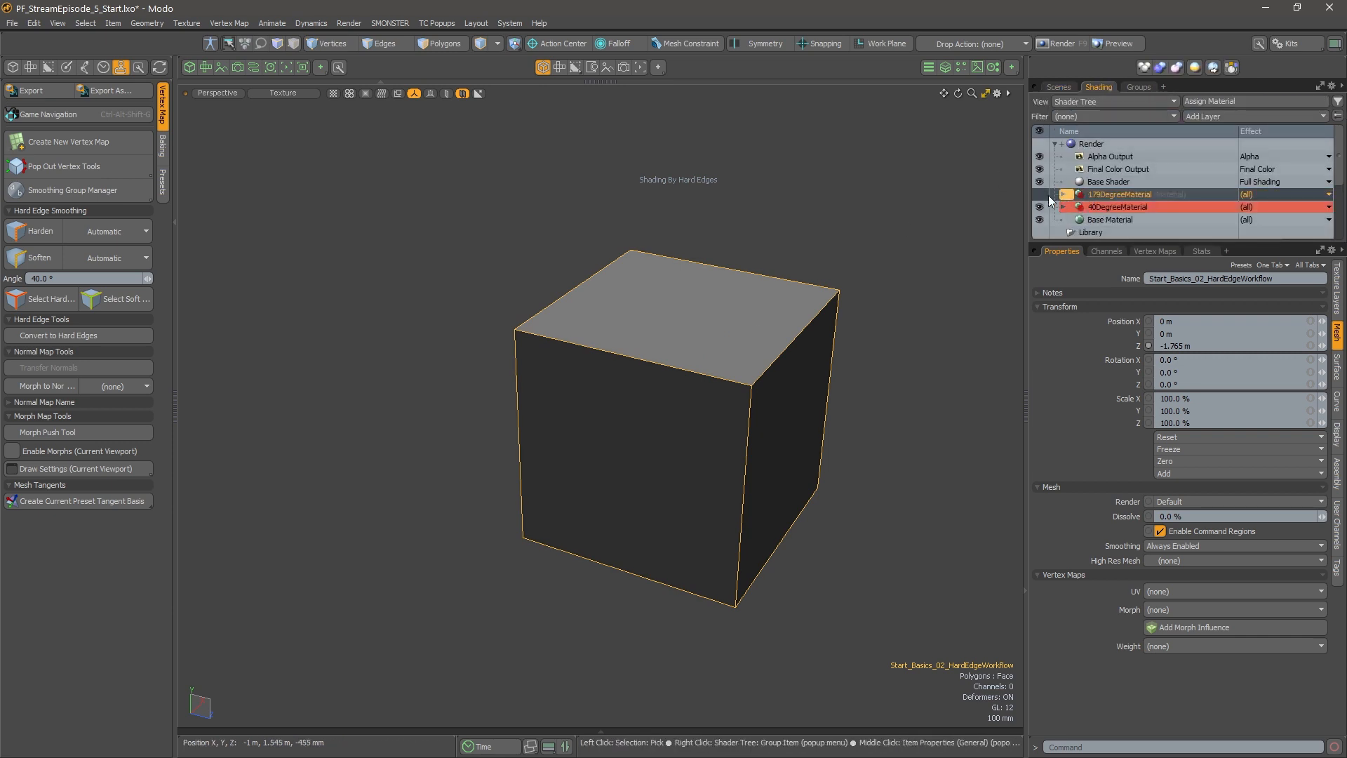
pyautogui.click(1064, 196)
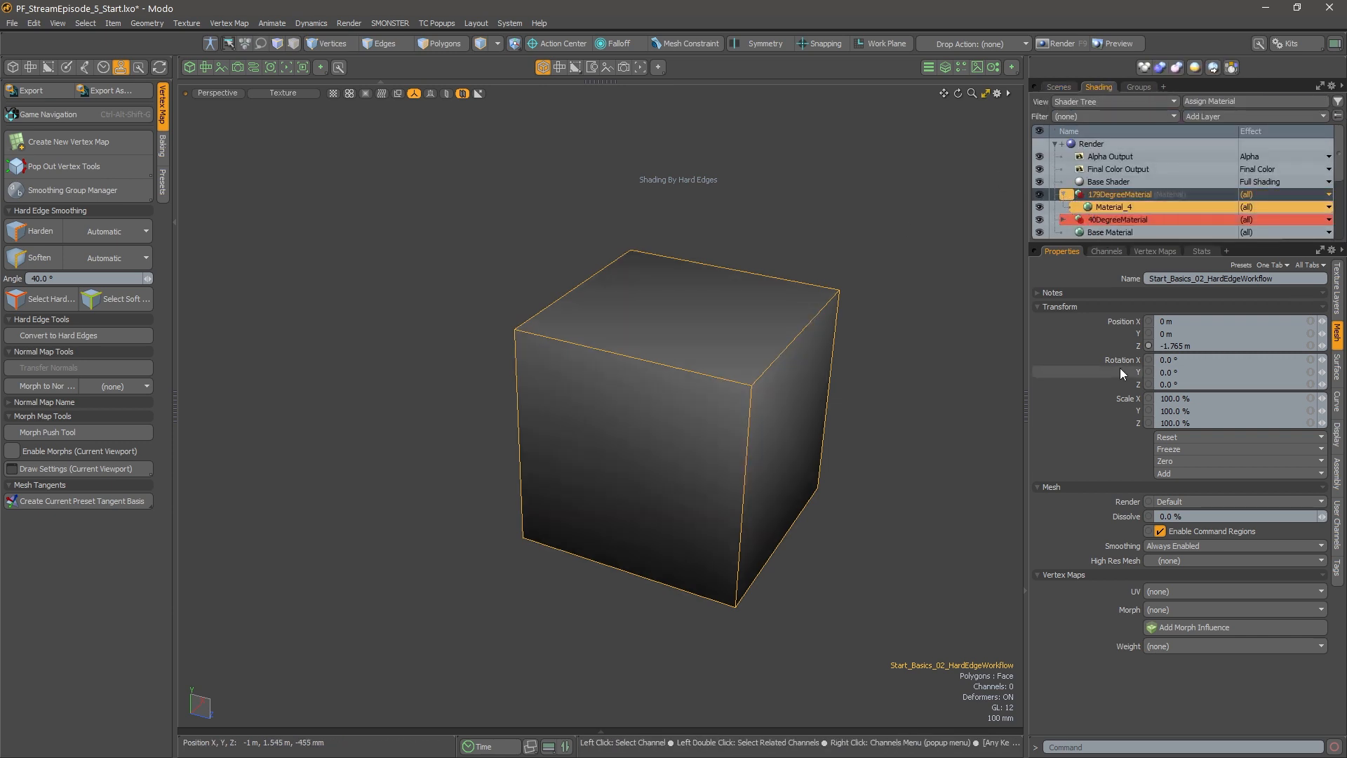
pyautogui.click(1158, 206)
pyautogui.click(1236, 598)
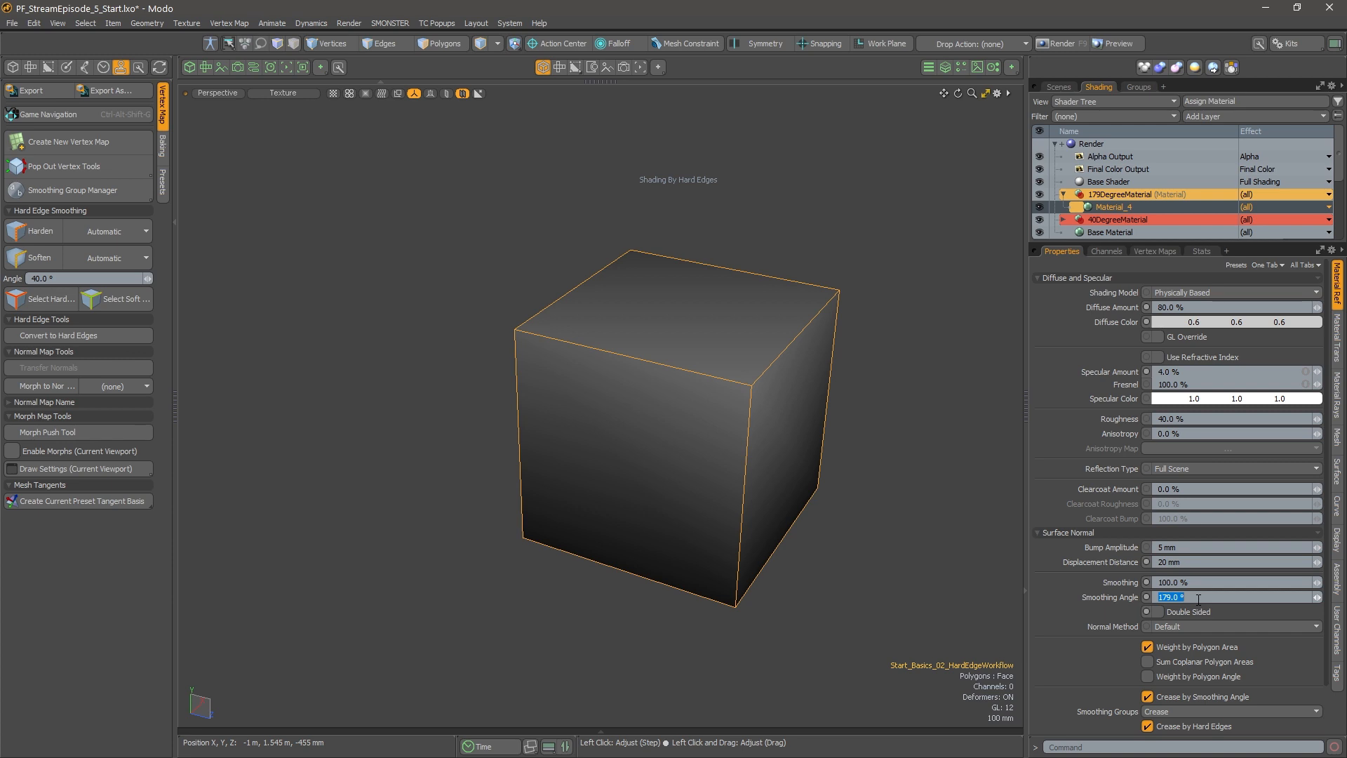
# Inspect the hard edge cube's shading from several angles with Material_4 selected, and display the mesh's vertex maps
pyautogui.press('alt')
pyautogui.keyDown('alt'); pyautogui.moveTo(835, 364); pyautogui.dragTo(778, 405); pyautogui.keyUp('alt')
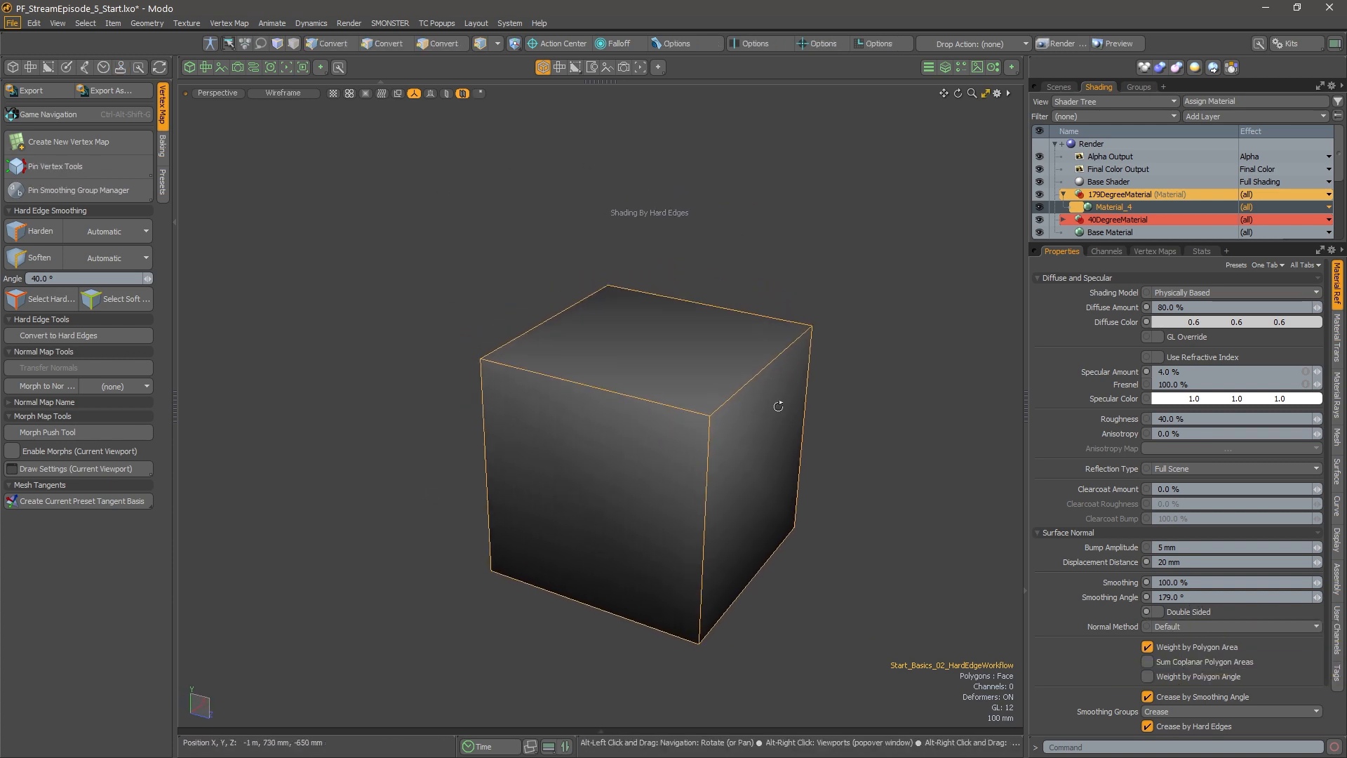
pyautogui.click(1104, 208)
pyautogui.keyDown('alt'); pyautogui.moveTo(808, 320); pyautogui.dragTo(807, 317); pyautogui.keyUp('alt')
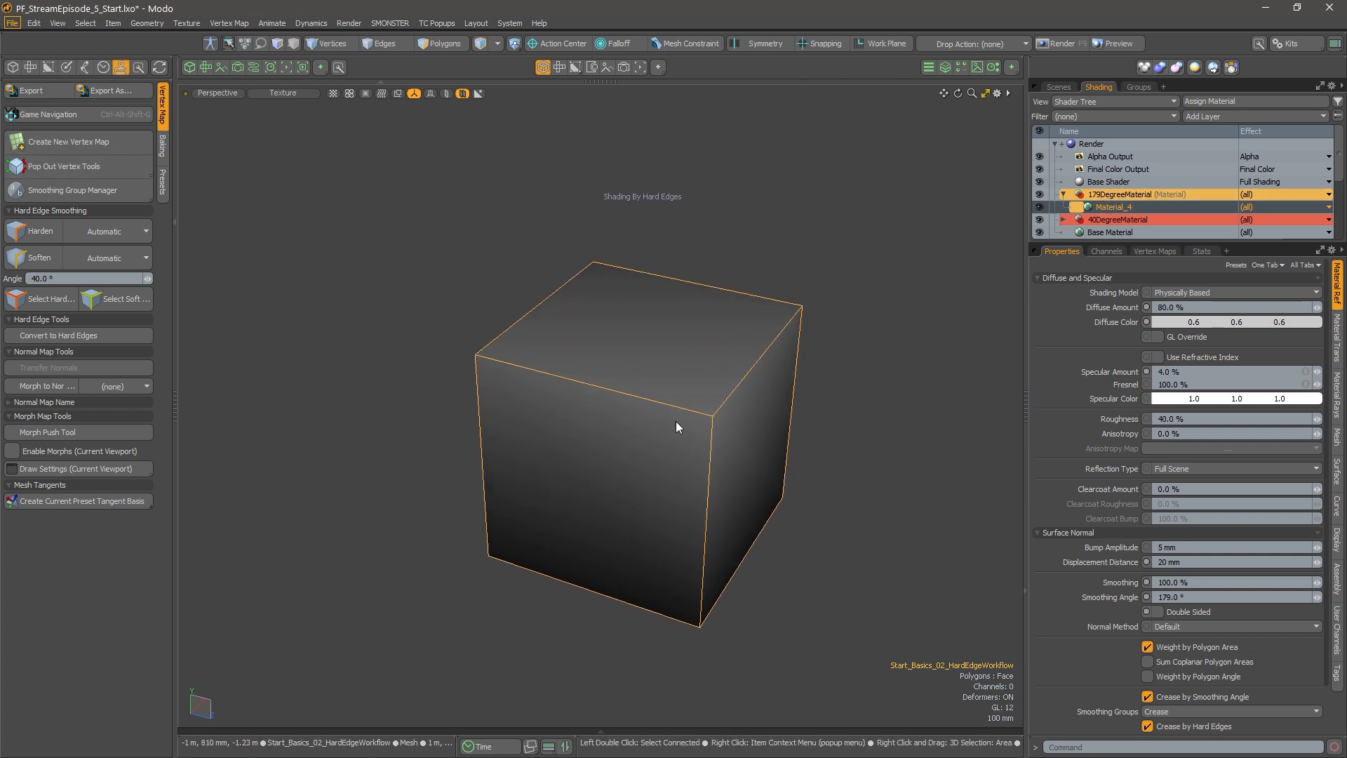
pyautogui.moveTo(772, 421)
pyautogui.keyDown('alt'); pyautogui.mouseDown()
pyautogui.moveTo(754, 390)
pyautogui.moveTo(754, 406)
pyautogui.mouseUp(); pyautogui.keyUp('alt')
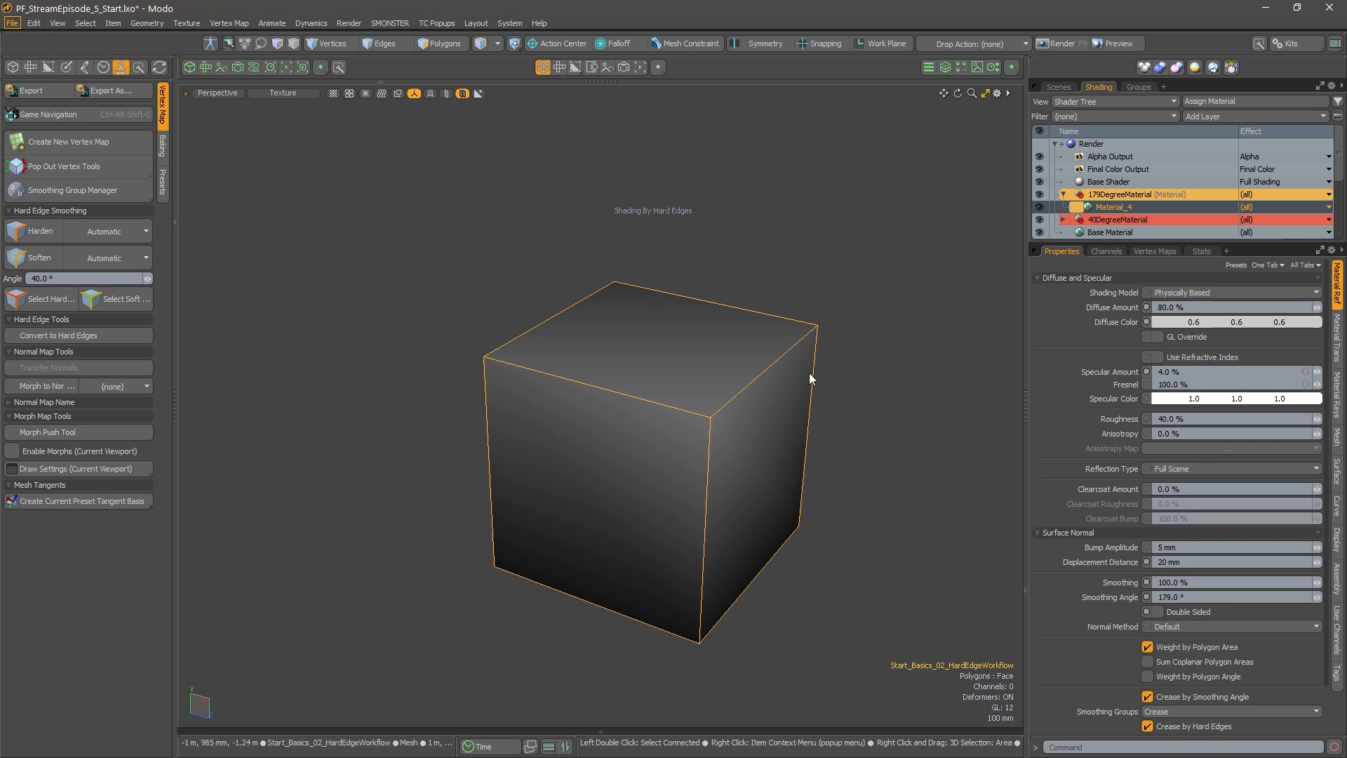
pyautogui.click(1154, 251)
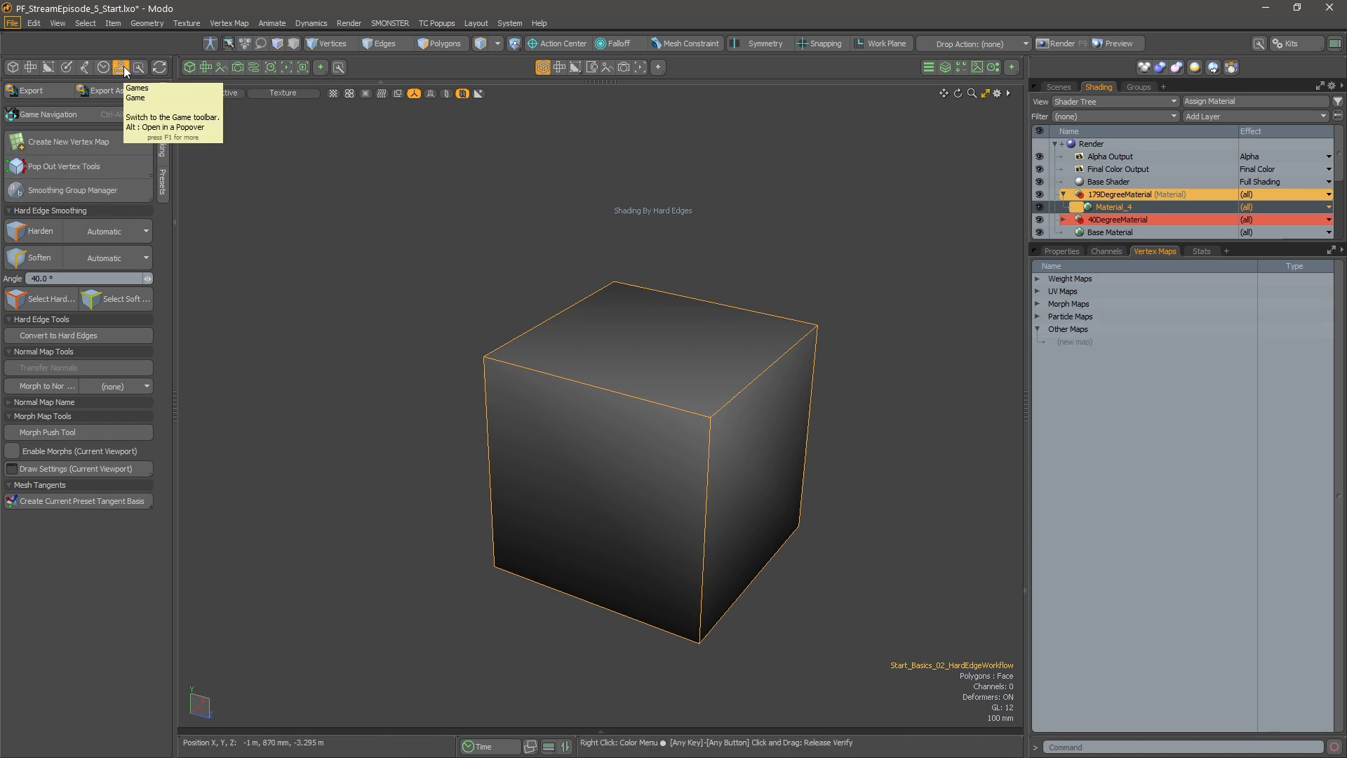
# Open the Vertex Normal Tools in a floating window over the viewport's upper area with Hard Edge Smoothing expanded
pyautogui.click(239, 151)
pyautogui.click(69, 171)
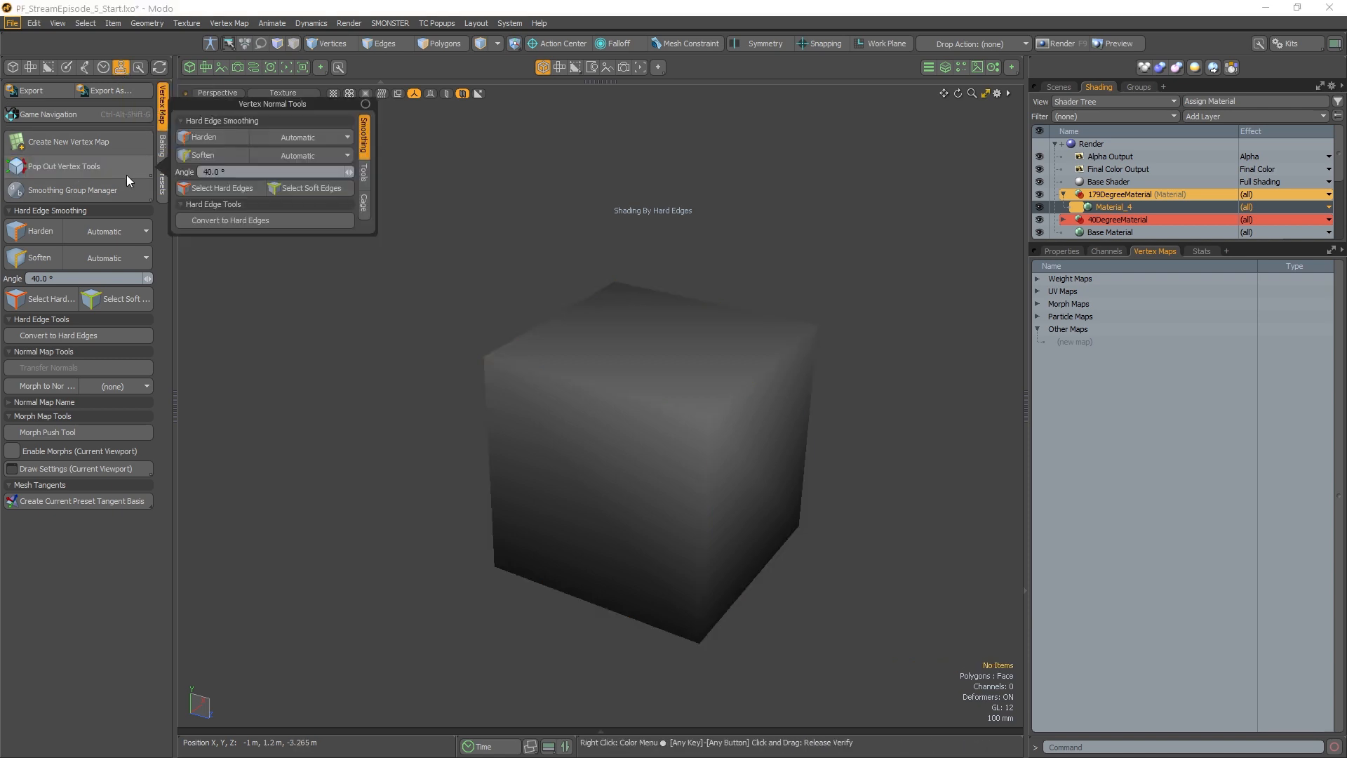
pyautogui.click(221, 121)
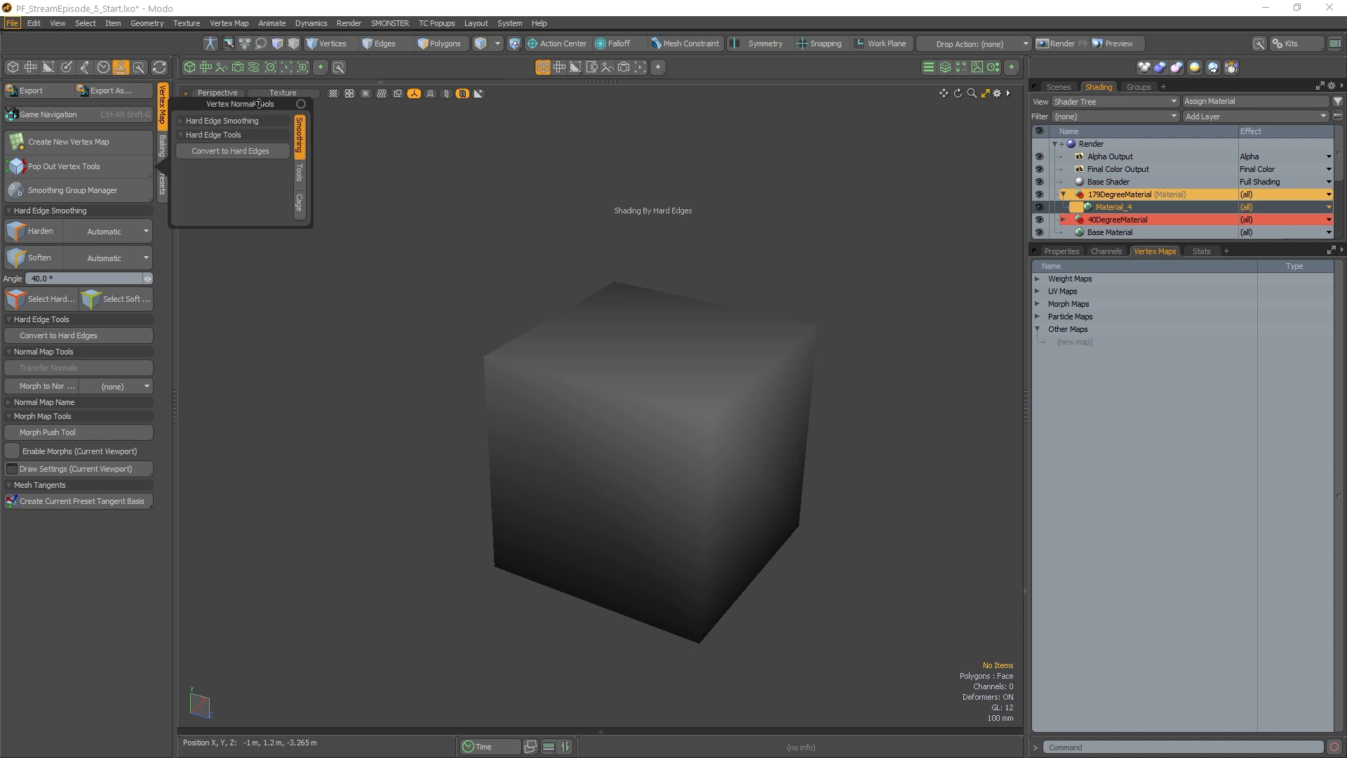
pyautogui.moveTo(258, 105); pyautogui.dragTo(343, 116)
pyautogui.click(285, 150)
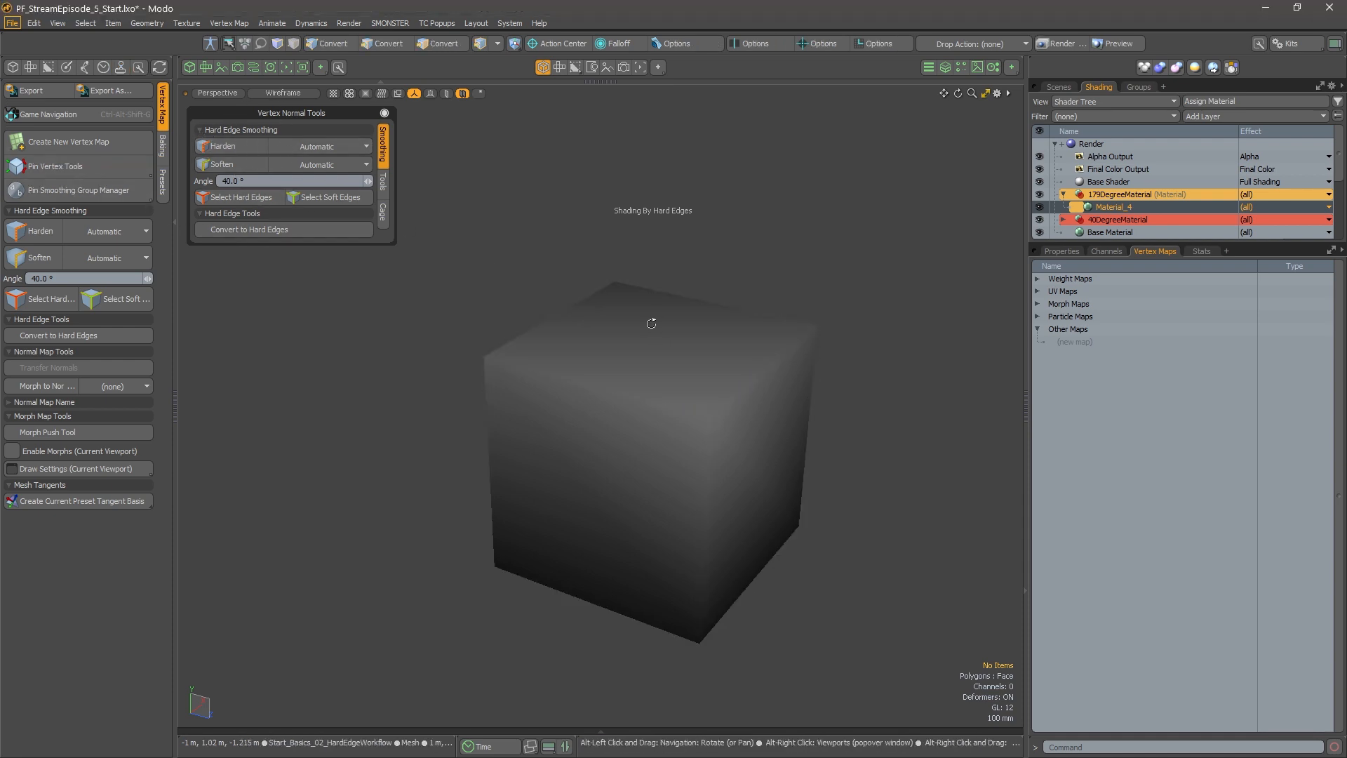
# Select all edges of the Start_Basics_02_HardEdgeWorkflow cube, harden them and clear the selection
pyautogui.click(677, 331)
pyautogui.click(377, 44)
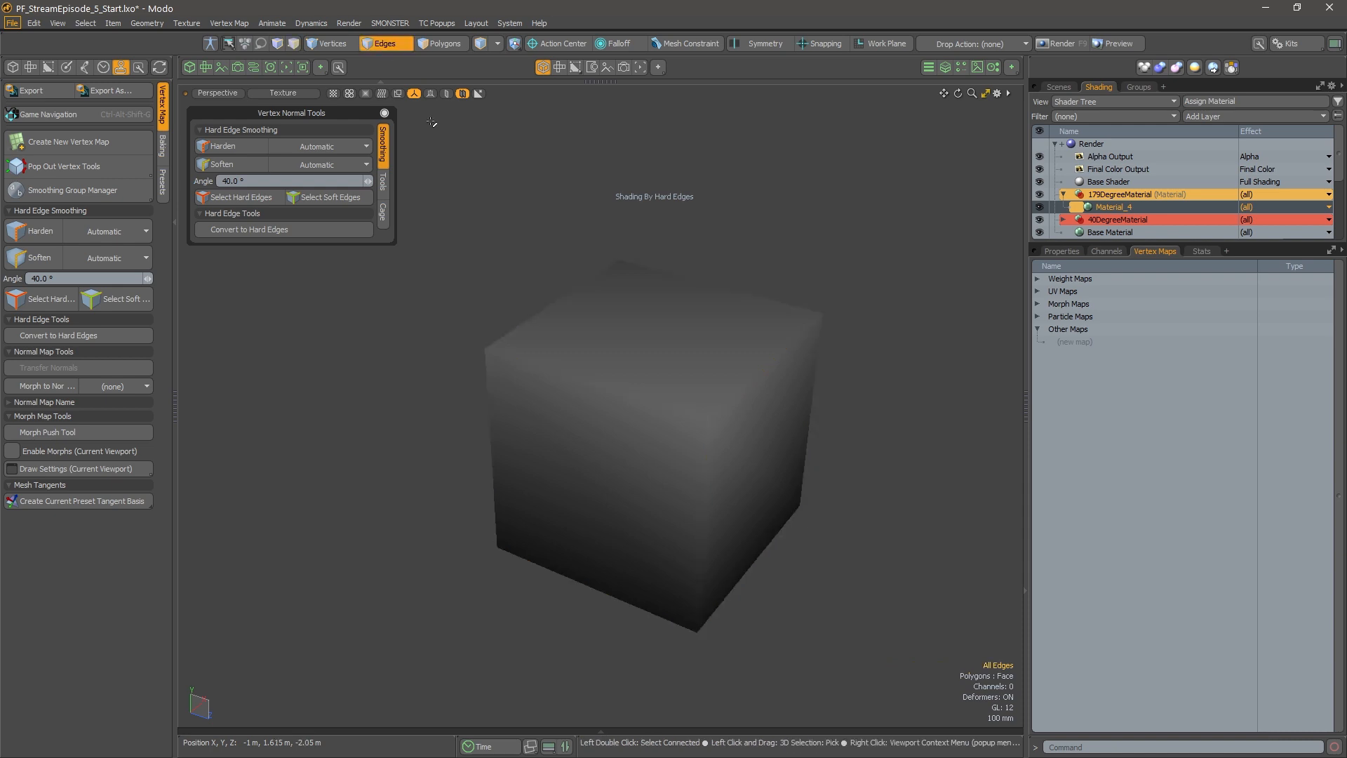
pyautogui.hotkey('alt', '2')
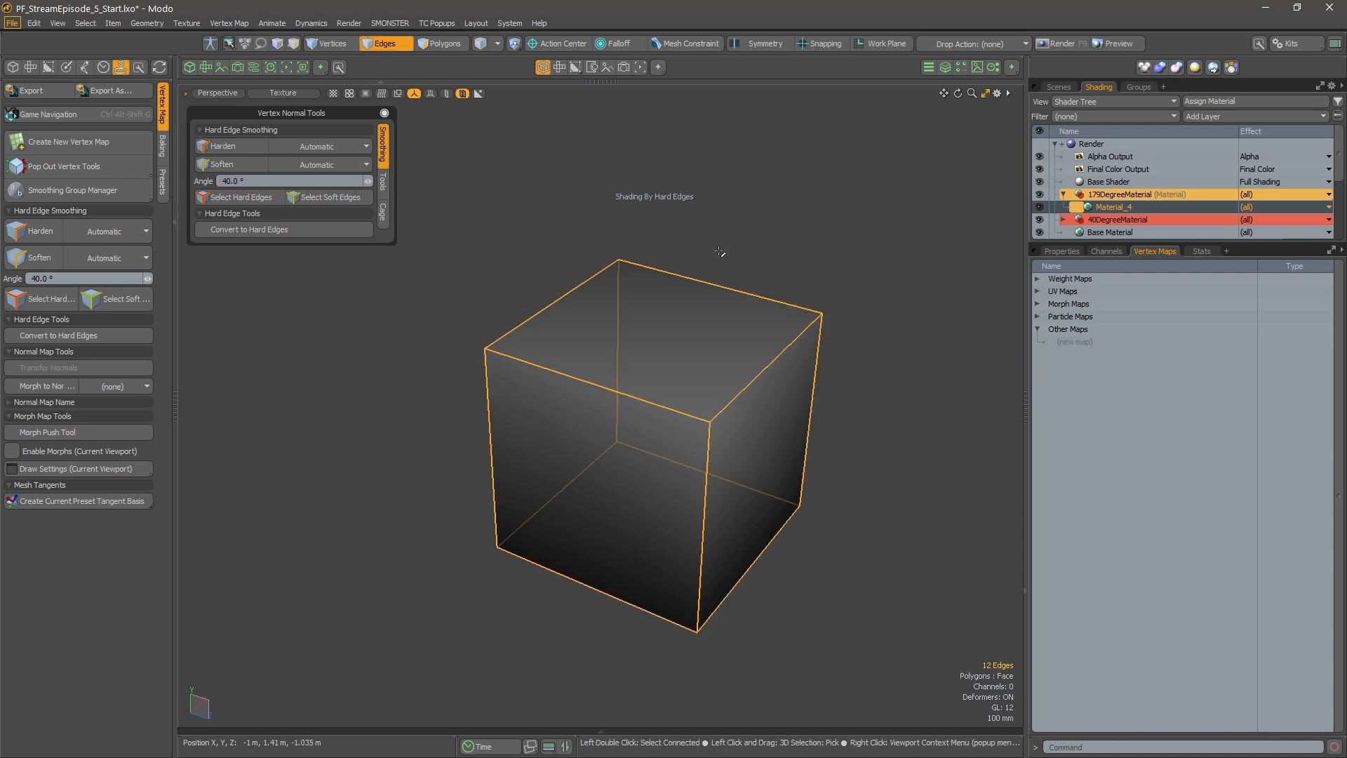
pyautogui.click(237, 145)
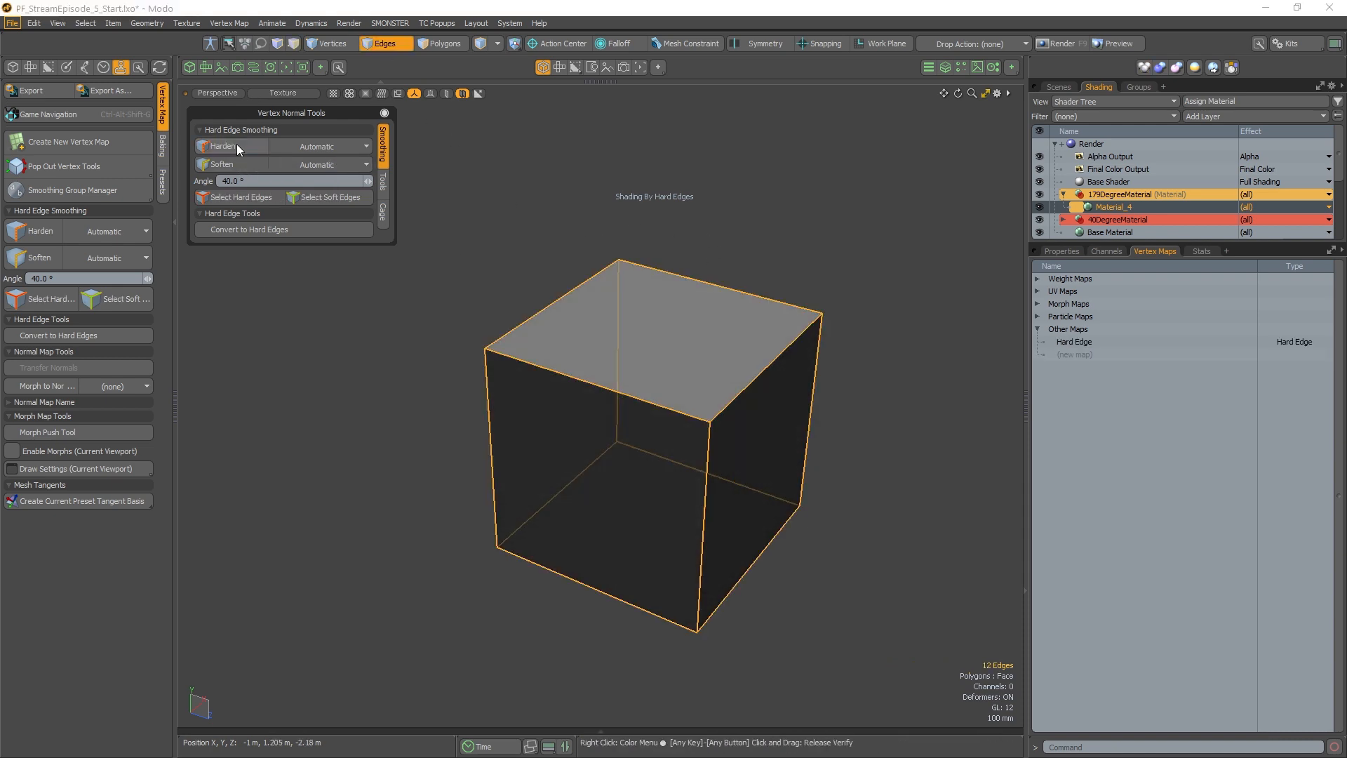
pyautogui.click(763, 340)
pyautogui.keyDown('alt'); pyautogui.moveTo(763, 339); pyautogui.dragTo(743, 320); pyautogui.keyUp('alt')
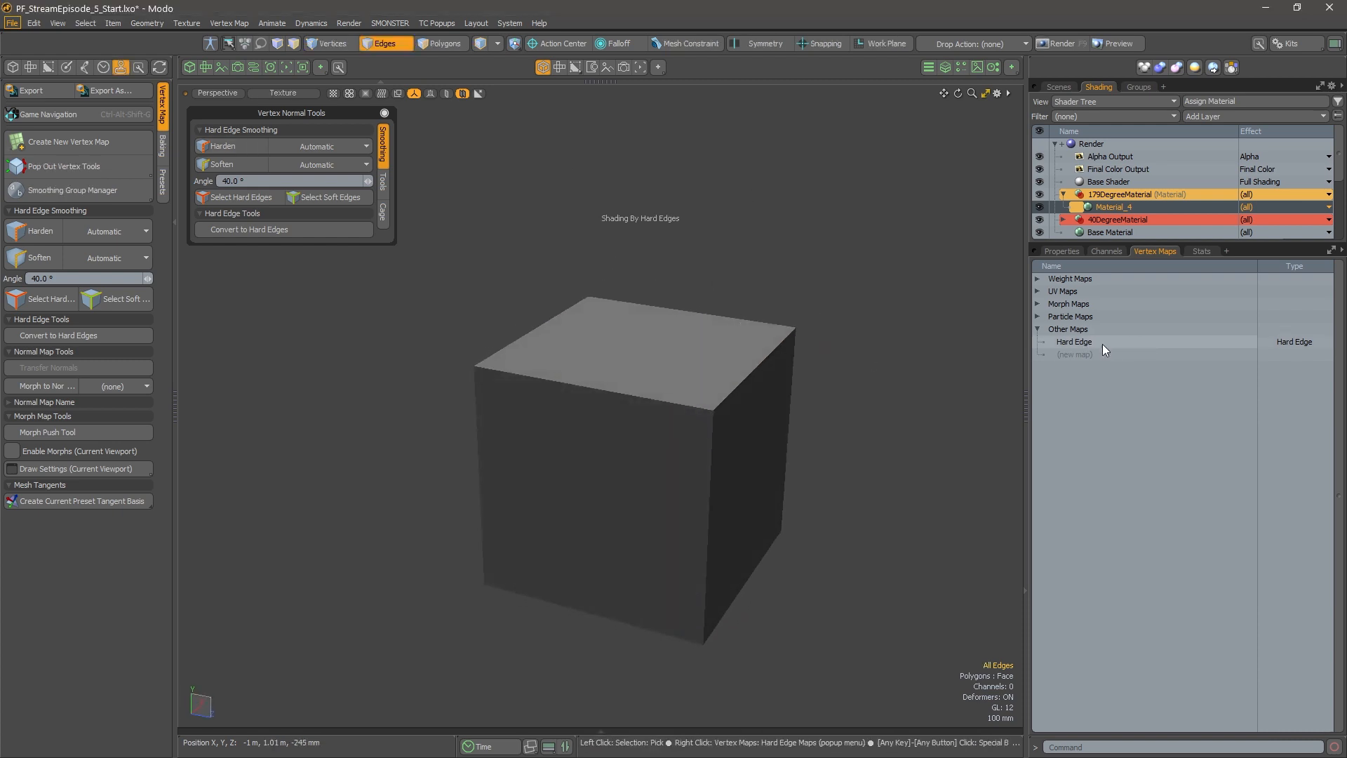
# Select the Hard Edge vertex map and review the operations available for it
pyautogui.rightClick(1202, 341)
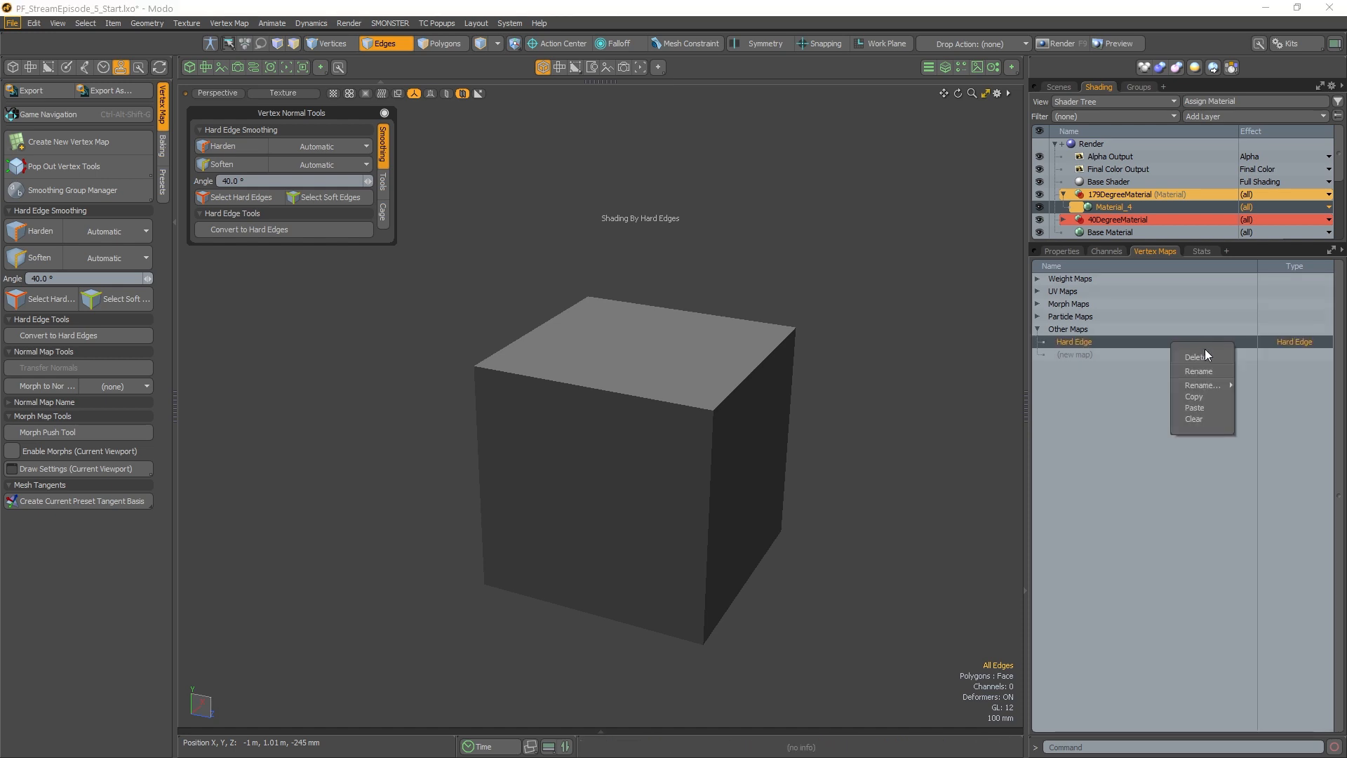
pyautogui.moveTo(1214, 388)
pyautogui.click(1279, 341)
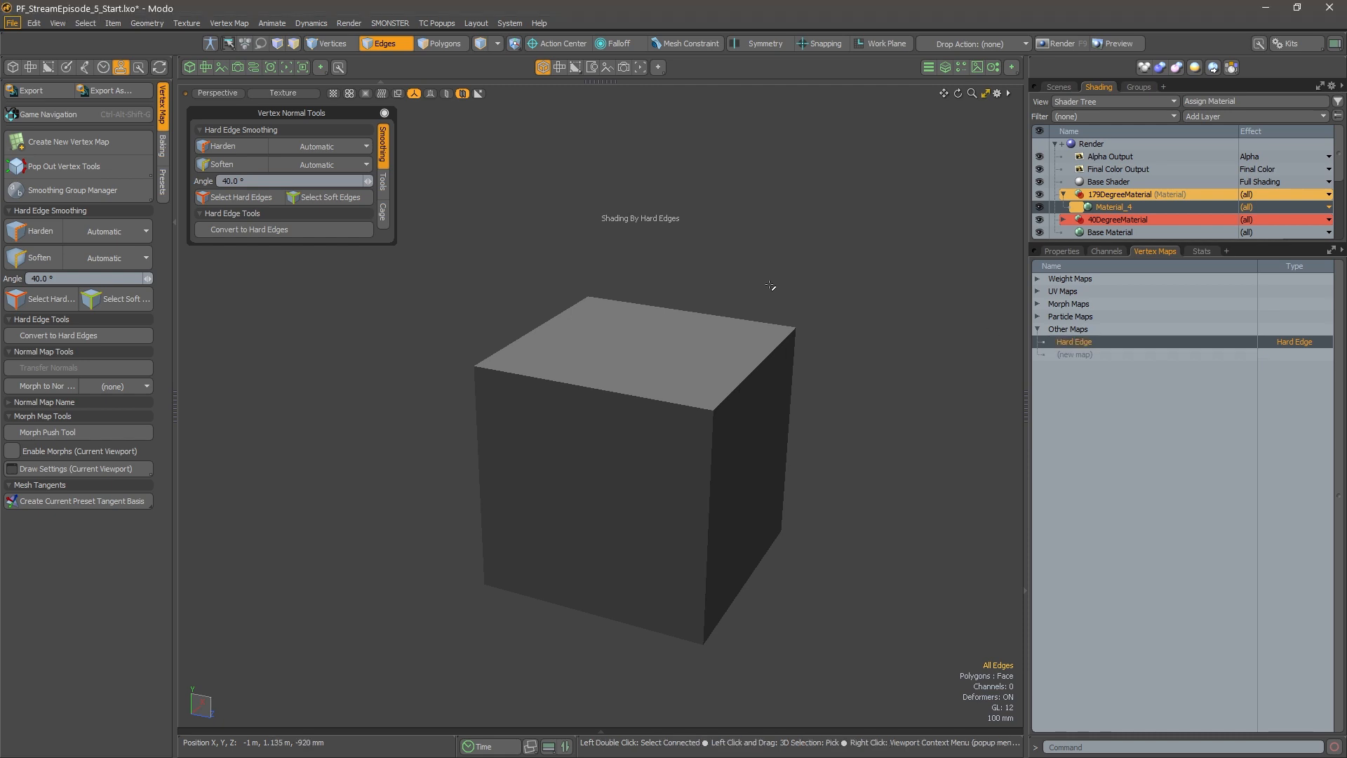
# Select the cube's hard edges to check which ones are flagged, and clear the selection
pyautogui.click(269, 201)
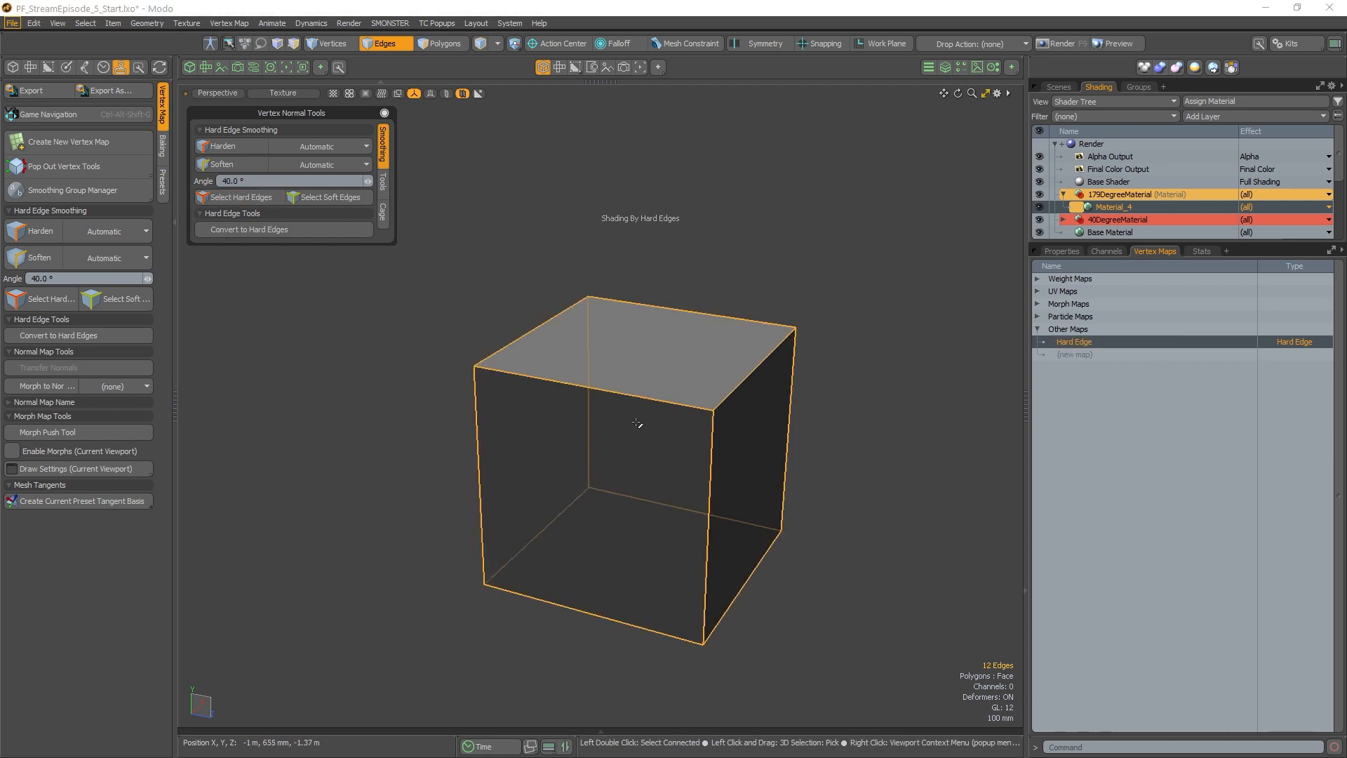
pyautogui.keyDown('alt'); pyautogui.moveTo(835, 326); pyautogui.dragTo(784, 378); pyautogui.keyUp('alt')
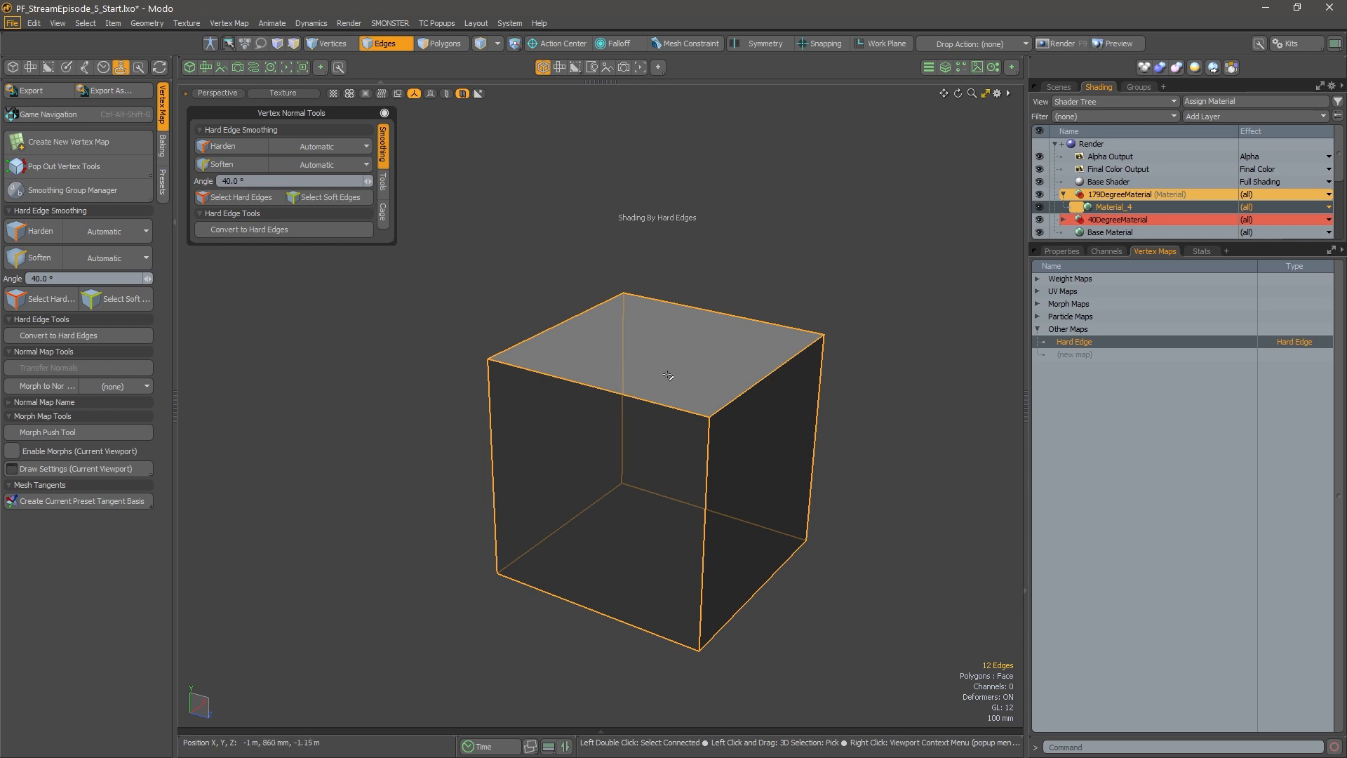
pyautogui.keyDown('alt'); pyautogui.moveTo(667, 373); pyautogui.dragTo(692, 390); pyautogui.keyUp('alt')
pyautogui.click(806, 255)
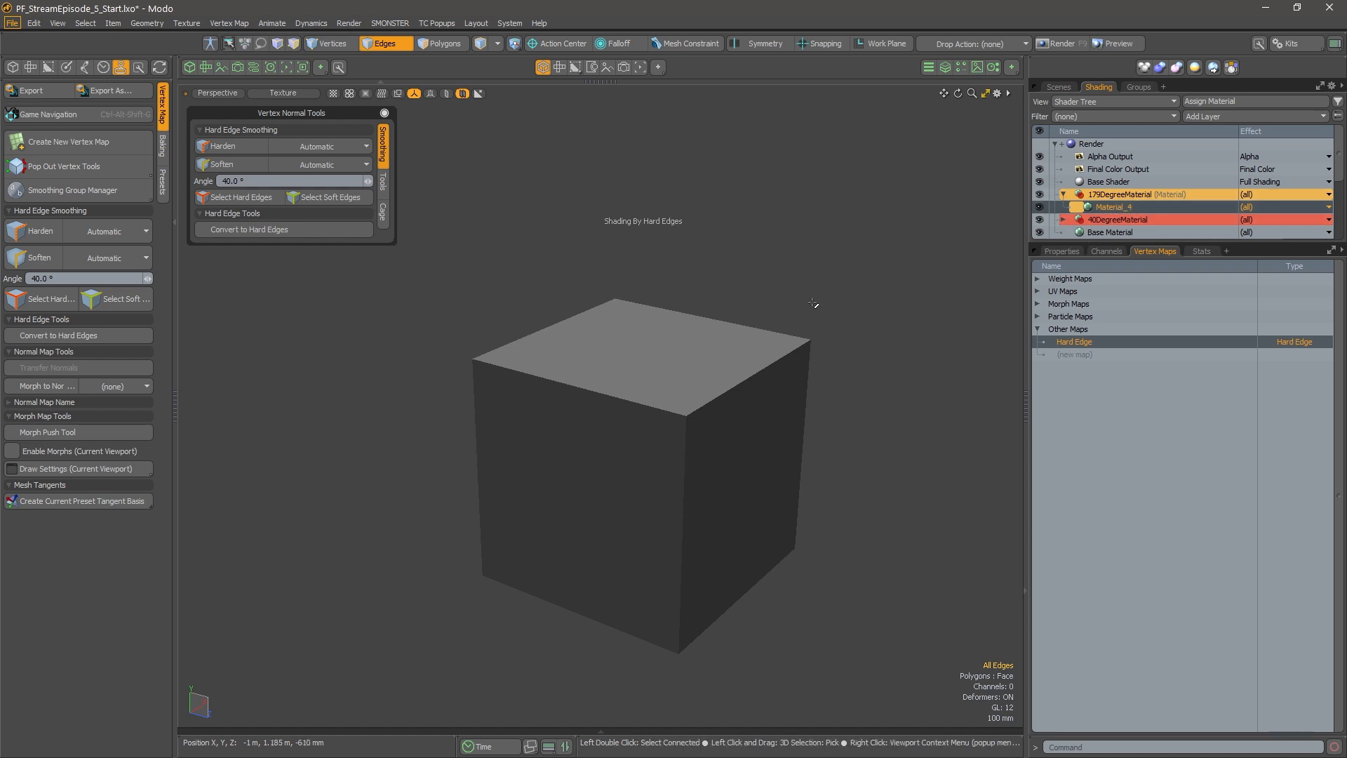
# Soften only the front edge of the cube's top face, inspect the shading across it and clear the selection
pyautogui.keyDown('alt'); pyautogui.moveTo(811, 301); pyautogui.dragTo(826, 333); pyautogui.keyUp('alt')
pyautogui.click(611, 389)
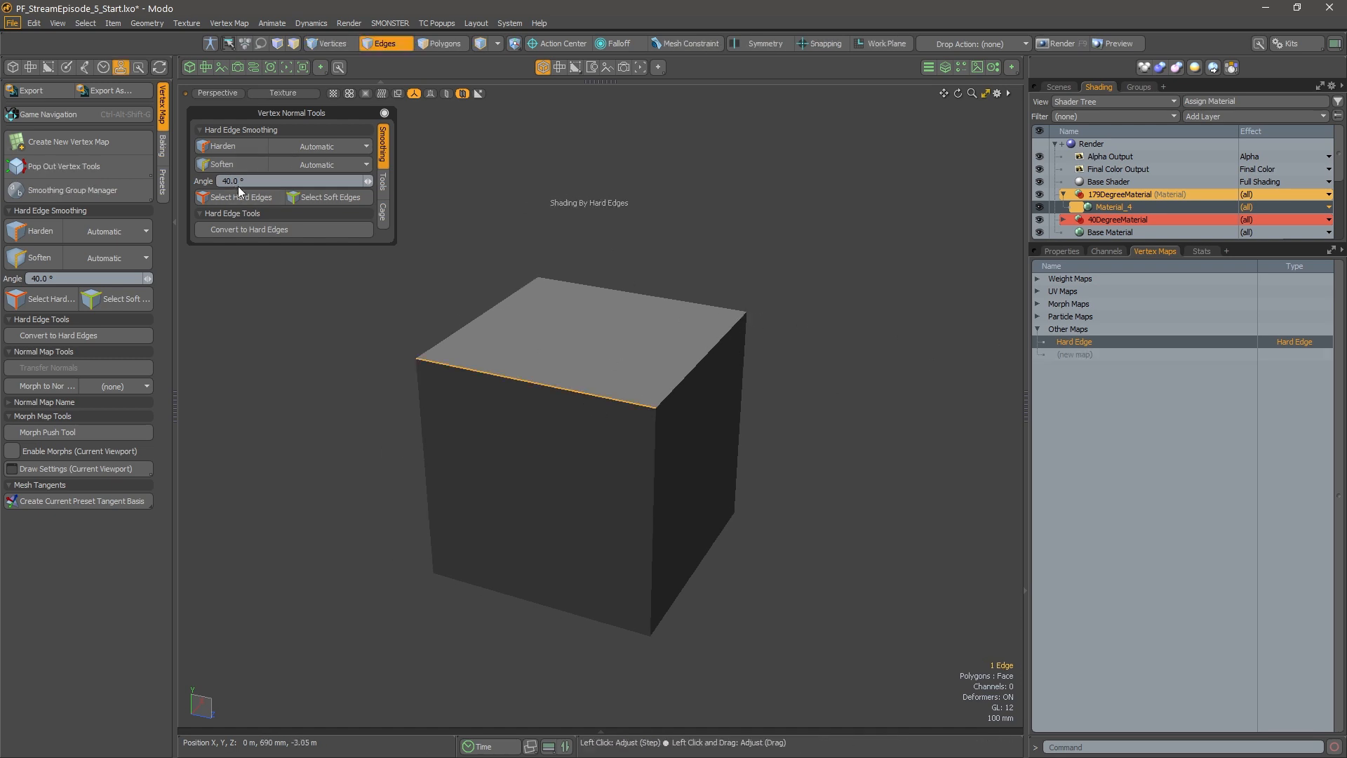
pyautogui.click(243, 168)
pyautogui.keyDown('alt'); pyautogui.moveTo(770, 343); pyautogui.dragTo(694, 368); pyautogui.keyUp('alt')
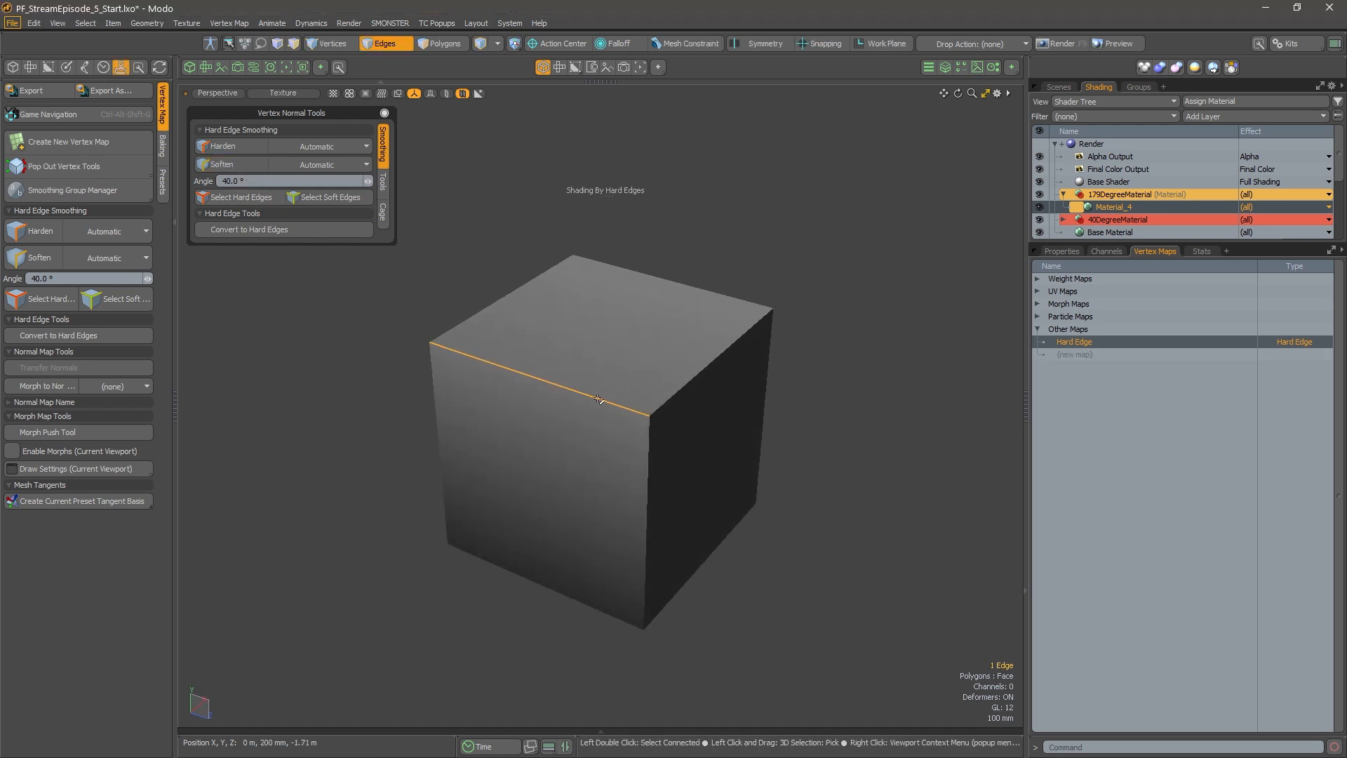
pyautogui.keyDown('alt'); pyautogui.moveTo(554, 386); pyautogui.dragTo(508, 409); pyautogui.keyUp('alt')
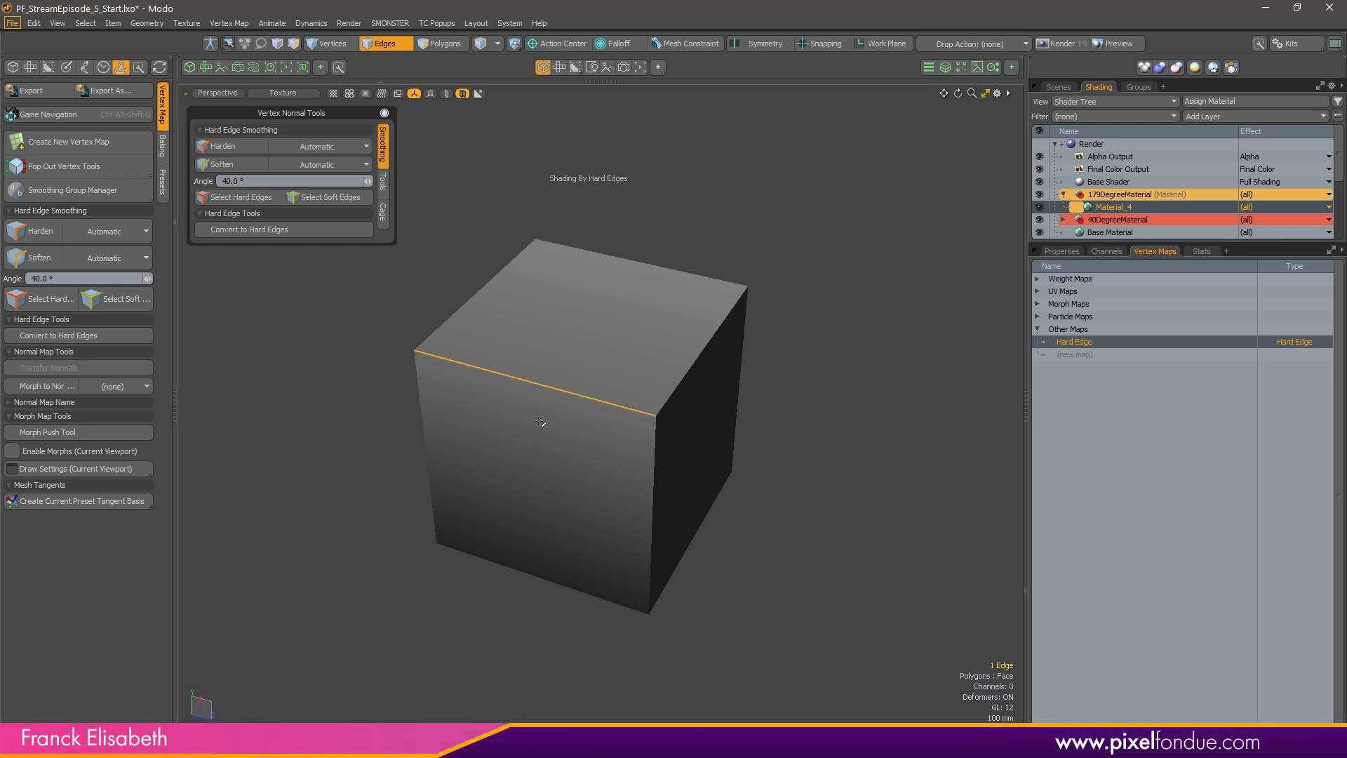
pyautogui.keyDown('alt'); pyautogui.moveTo(636, 376); pyautogui.dragTo(634, 327); pyautogui.keyUp('alt')
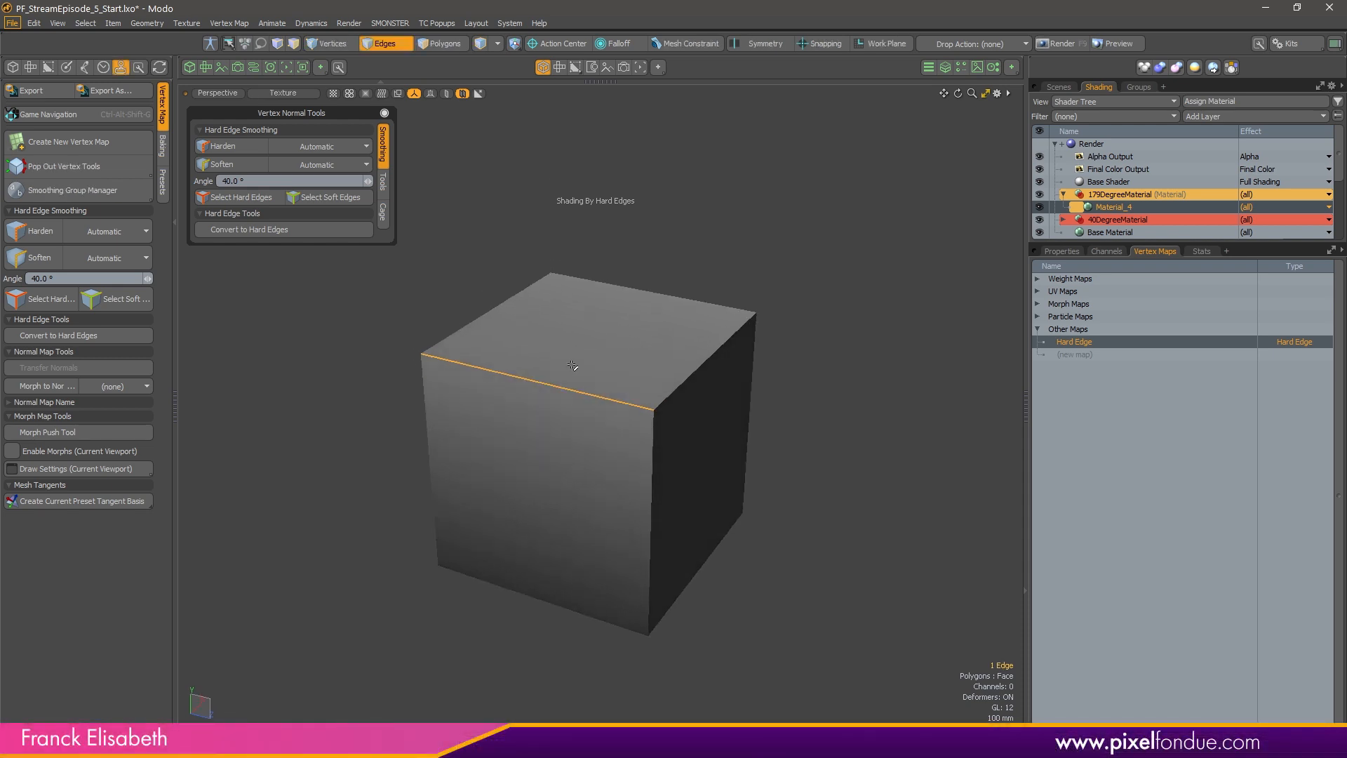
pyautogui.press('Escape')
pyautogui.keyDown('alt'); pyautogui.moveTo(635, 320); pyautogui.dragTo(705, 355); pyautogui.keyUp('alt')
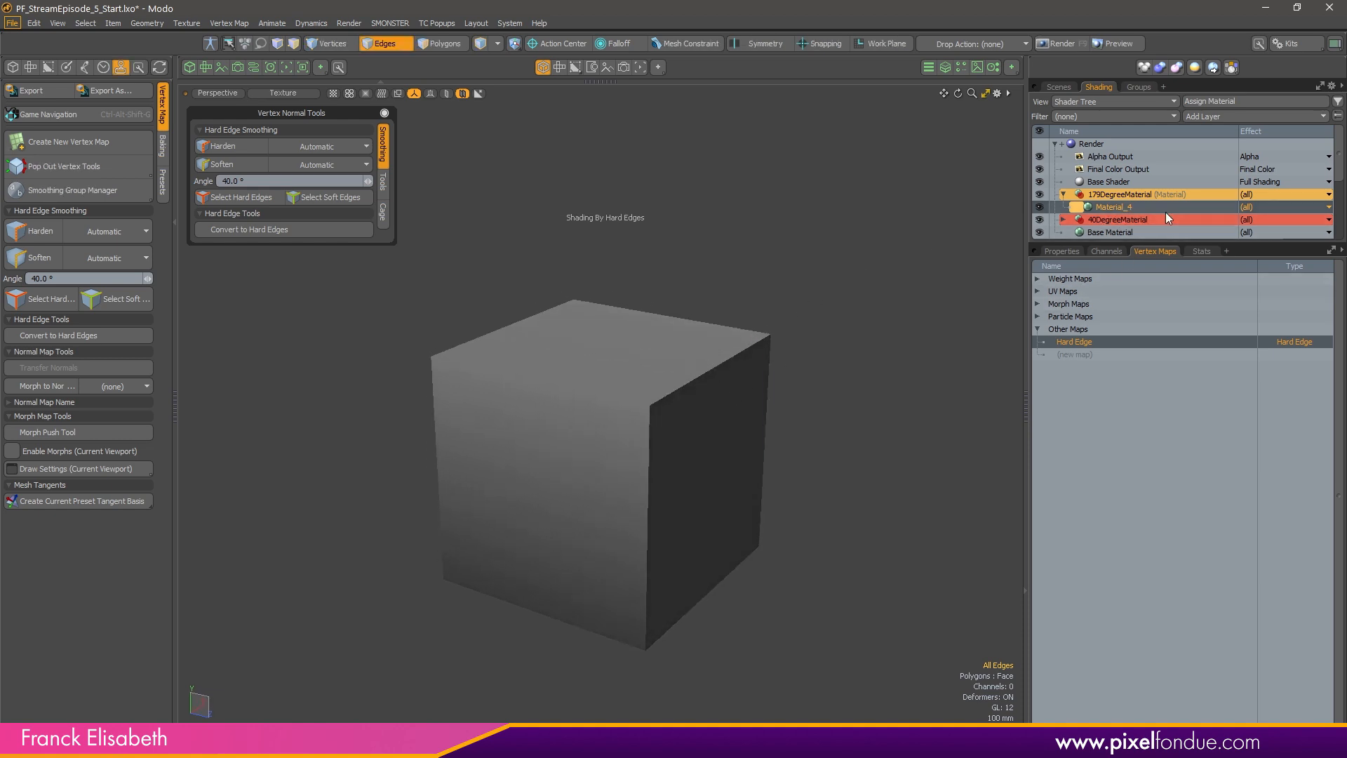
# Select and show the Start_Basics_03_VertexNormalWorkflow cube, and hide the Start_Basics_02_HardEdgeWorkflow cube
pyautogui.click(1063, 194)
pyautogui.keyDown('alt'); pyautogui.keyDown('shift'); pyautogui.moveTo(715, 370); pyautogui.dragTo(686, 369); pyautogui.keyUp('shift'); pyautogui.keyUp('alt')
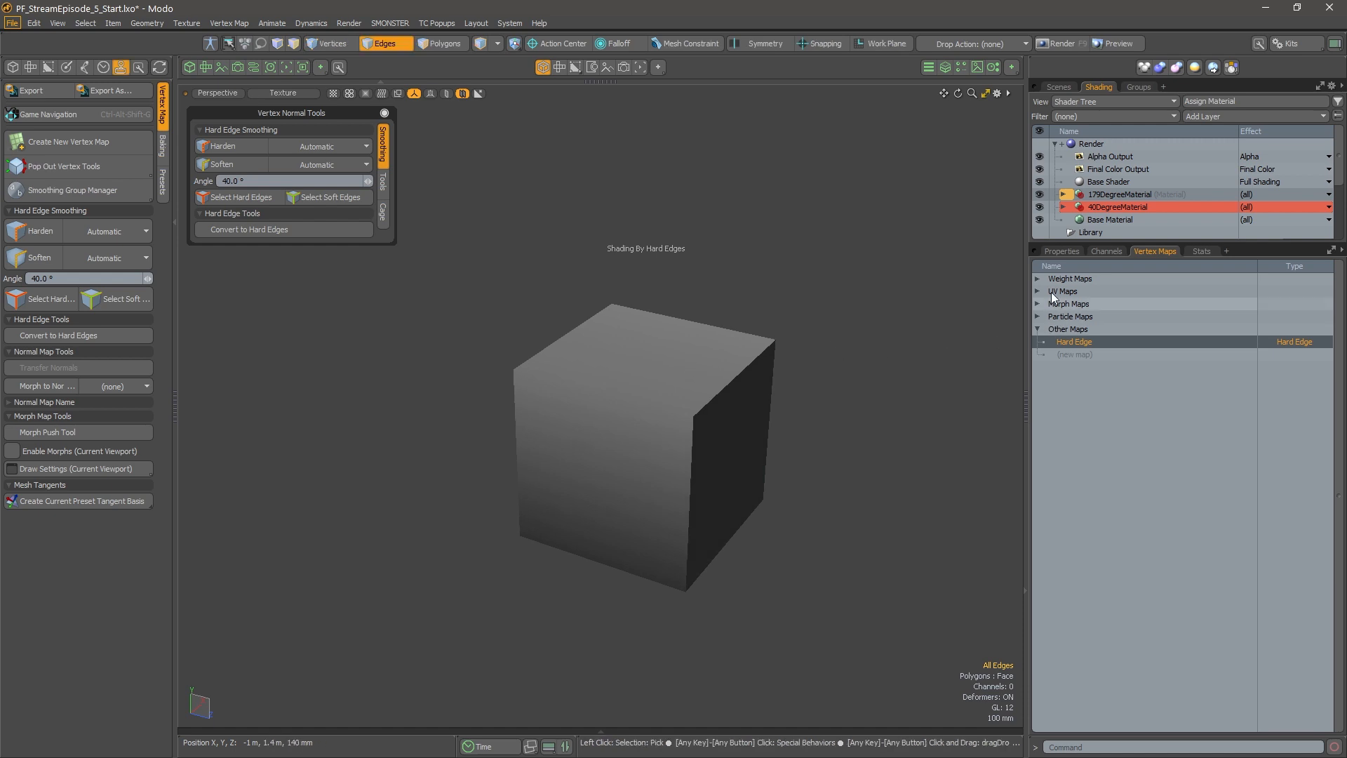
pyautogui.click(1059, 87)
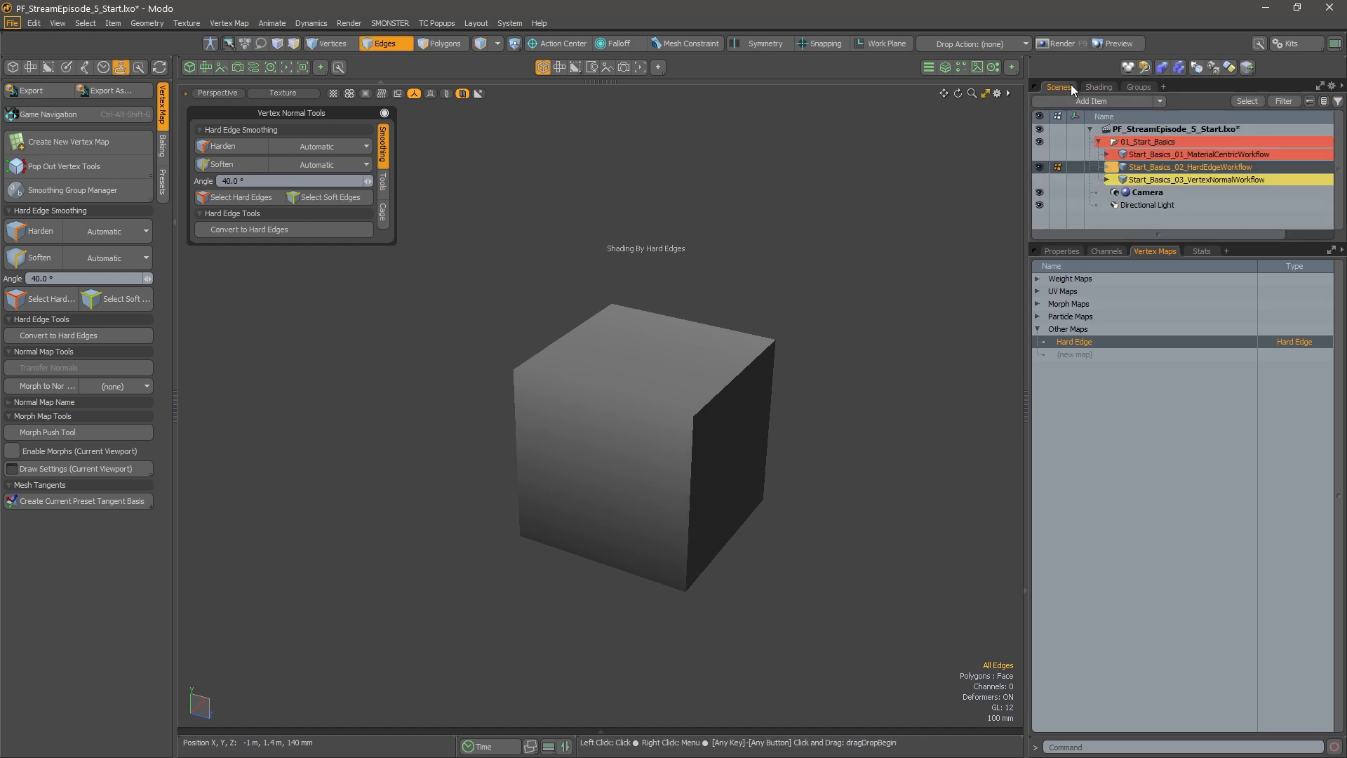
pyautogui.click(1134, 180)
pyautogui.click(1039, 179)
pyautogui.click(1038, 167)
pyautogui.keyDown('alt'); pyautogui.moveTo(572, 292); pyautogui.dragTo(745, 350); pyautogui.keyUp('alt')
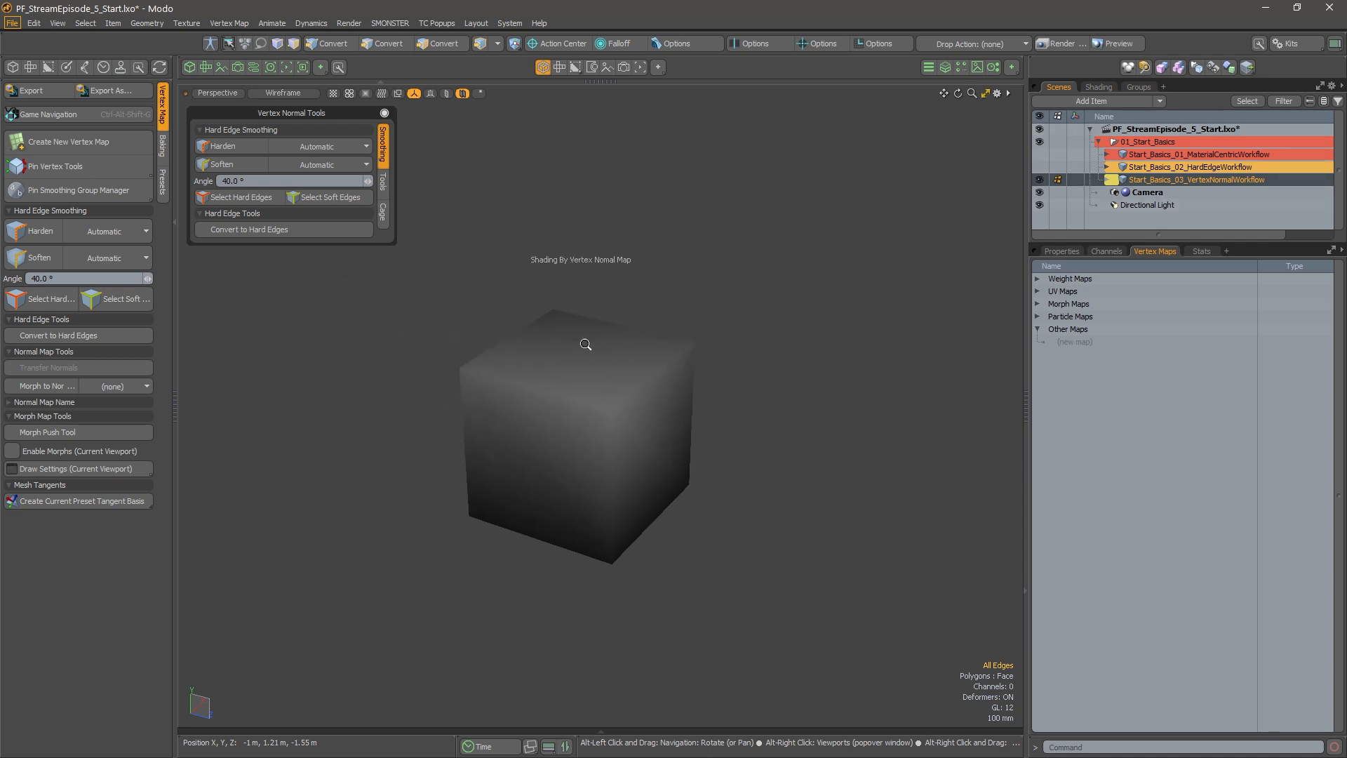
pyautogui.keyDown('ctrl'); pyautogui.keyDown('alt'); pyautogui.moveTo(587, 343); pyautogui.dragTo(795, 351); pyautogui.keyUp('alt'); pyautogui.keyUp('ctrl')
pyautogui.keyDown('alt'); pyautogui.moveTo(795, 351); pyautogui.dragTo(765, 316); pyautogui.keyUp('alt')
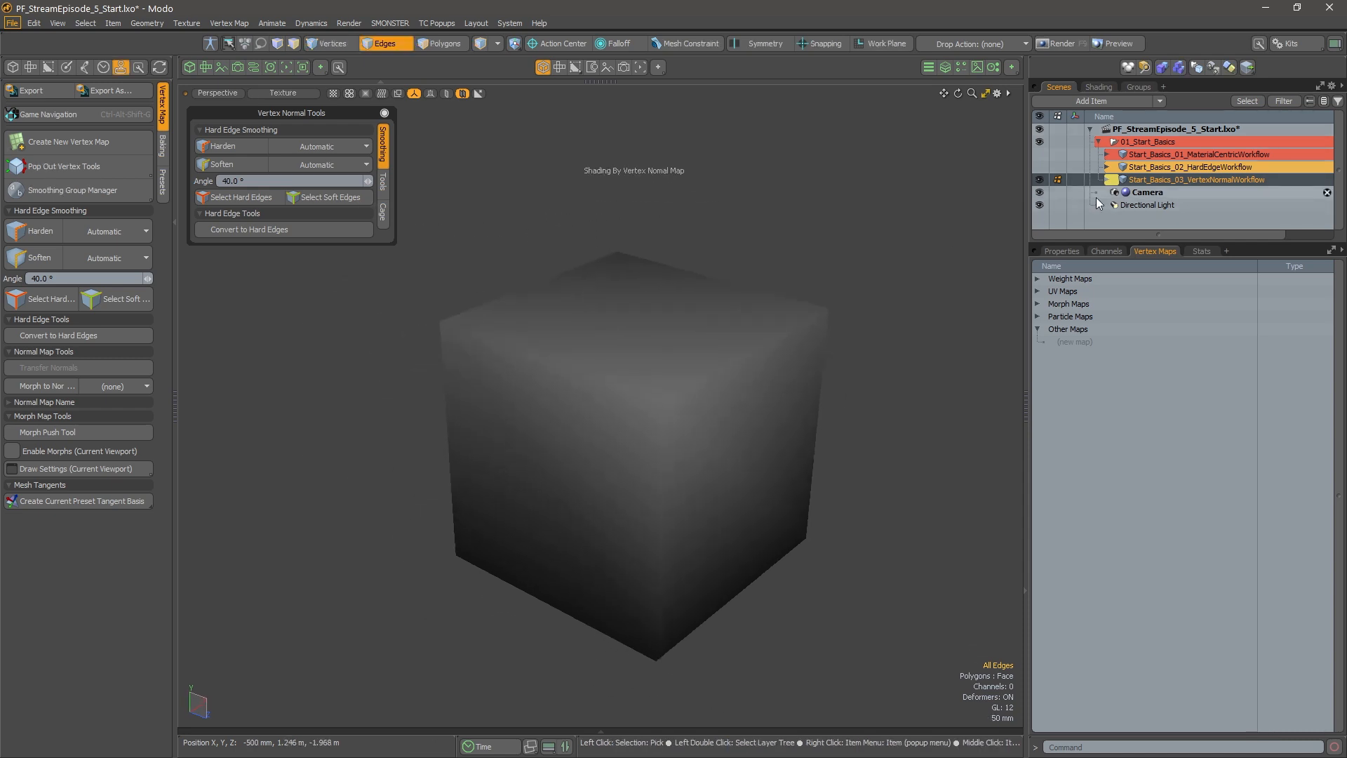
# Check the smoothing settings of Material_4 in the 179DegreeMaterial group assigned to the cube's top polygon, and clear the polygon selection
pyautogui.press('3')
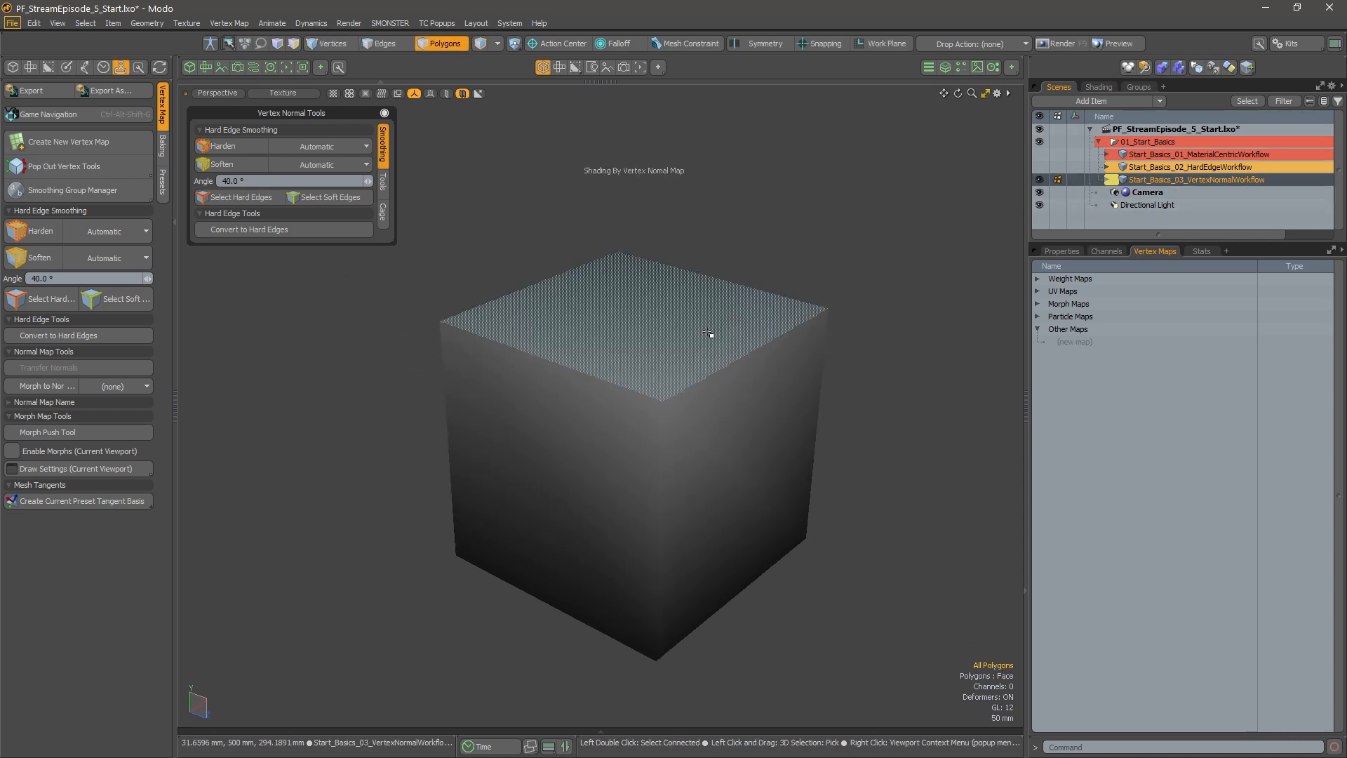
pyautogui.click(729, 330)
pyautogui.click(1099, 87)
pyautogui.click(1160, 194)
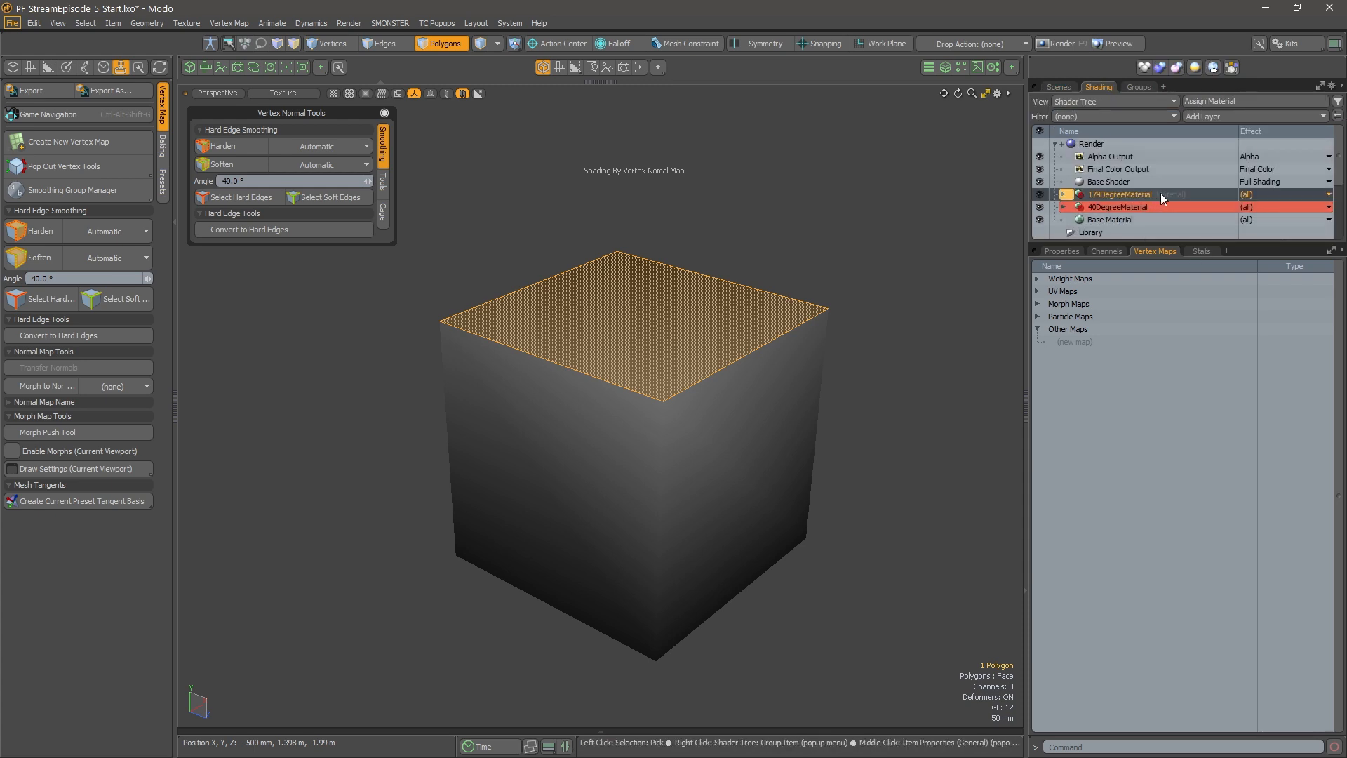
pyautogui.click(1061, 195)
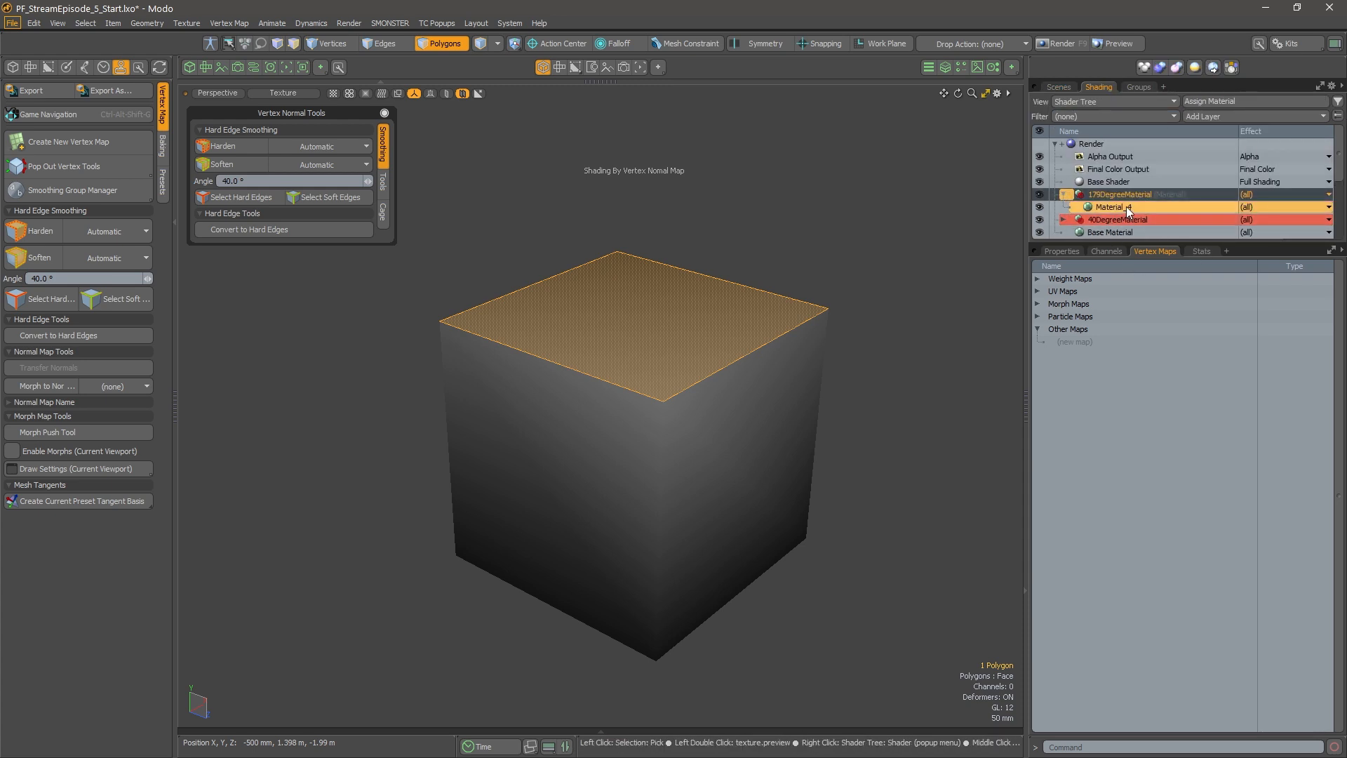
pyautogui.click(1082, 250)
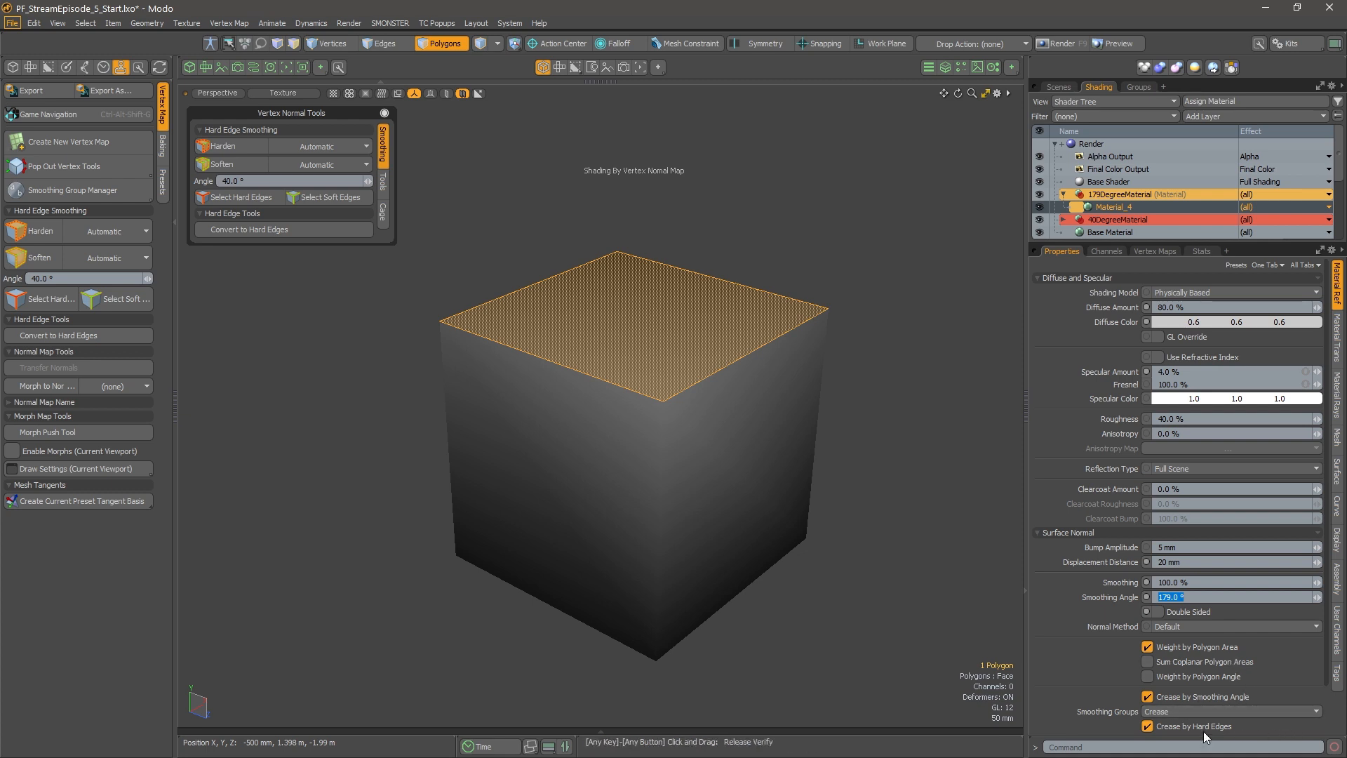
pyautogui.click(859, 403)
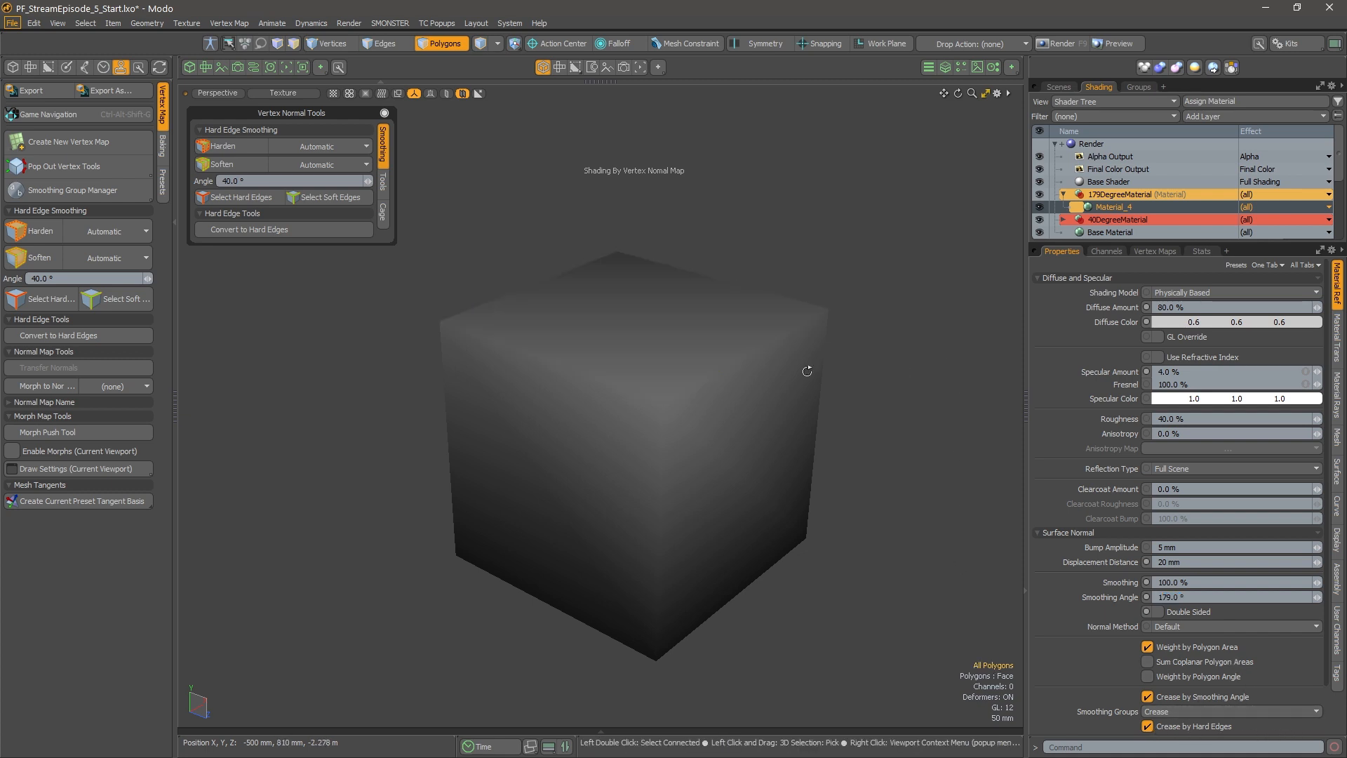
pyautogui.keyDown('alt'); pyautogui.moveTo(806, 369); pyautogui.dragTo(781, 390); pyautogui.keyUp('alt')
# Harden all edges of the Start_Basics_03_VertexNormalWorkflow cube with its vertex maps displayed, and clear the selection
pyautogui.click(1169, 254)
pyautogui.keyDown('alt'); pyautogui.moveTo(868, 357); pyautogui.dragTo(833, 355); pyautogui.keyUp('alt')
pyautogui.click(636, 364)
pyautogui.click(517, 154)
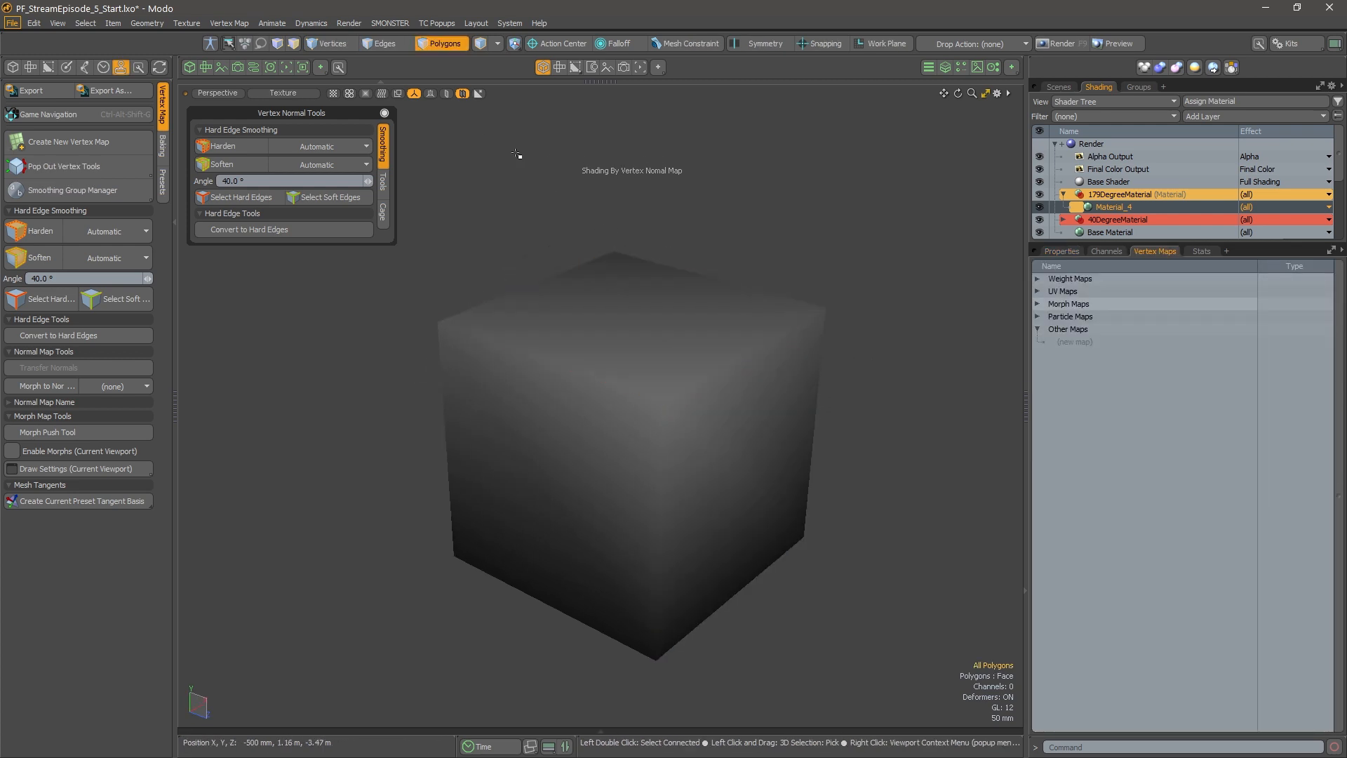
pyautogui.click(389, 45)
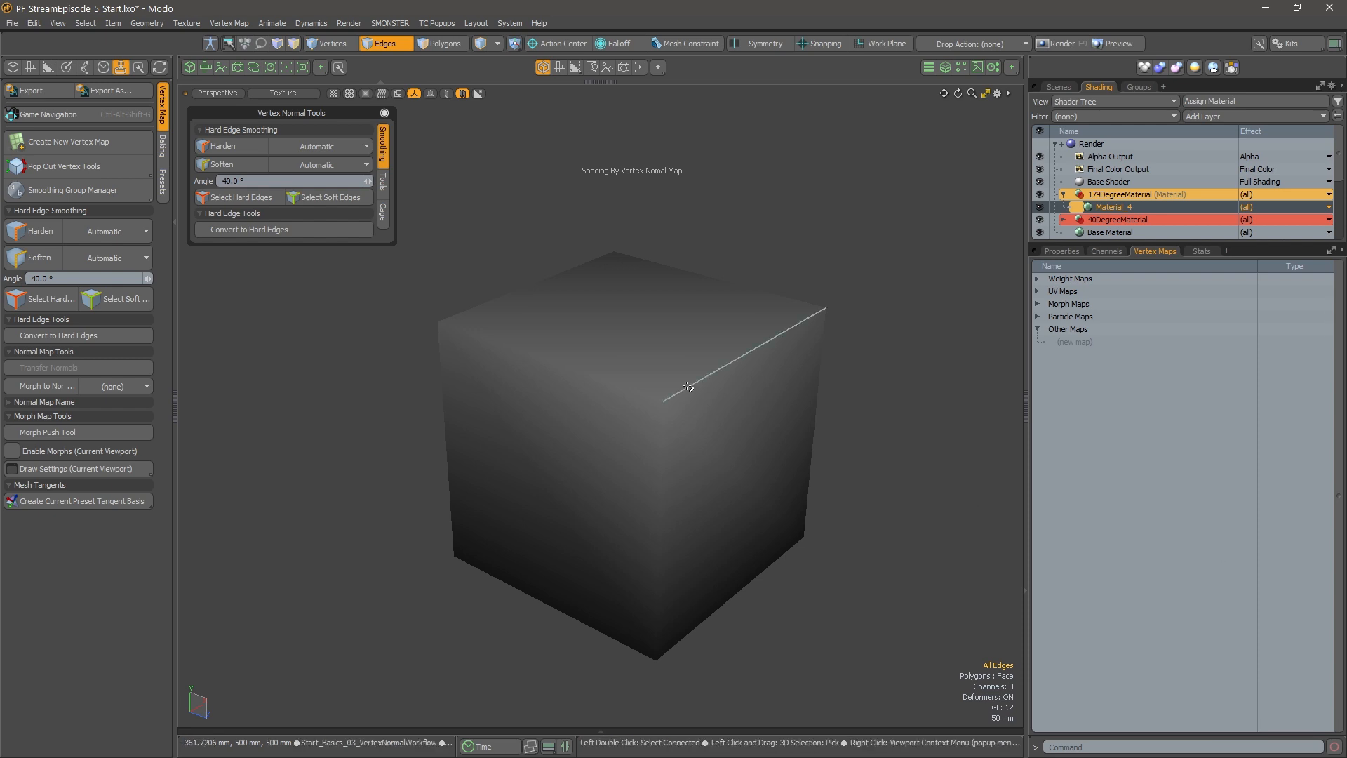
pyautogui.click(688, 387)
pyautogui.press(']')
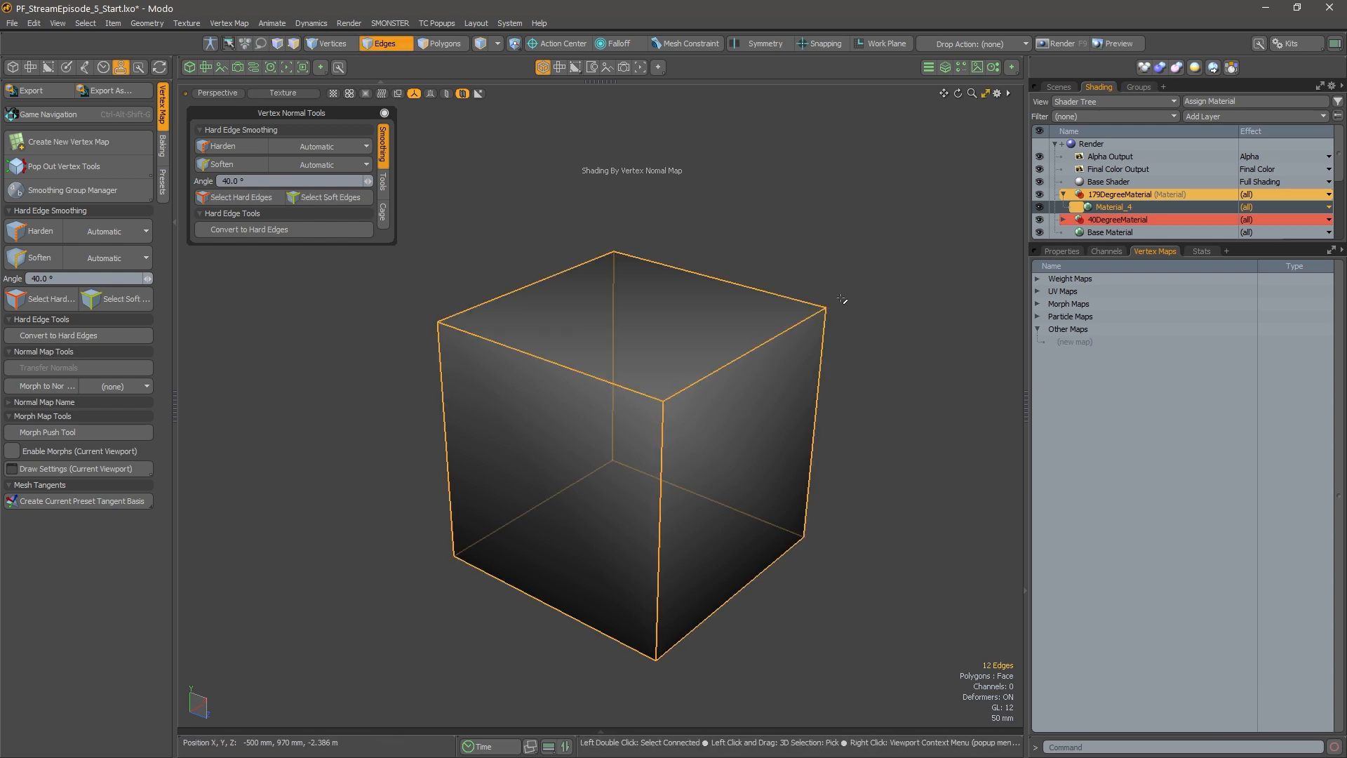
pyautogui.click(236, 145)
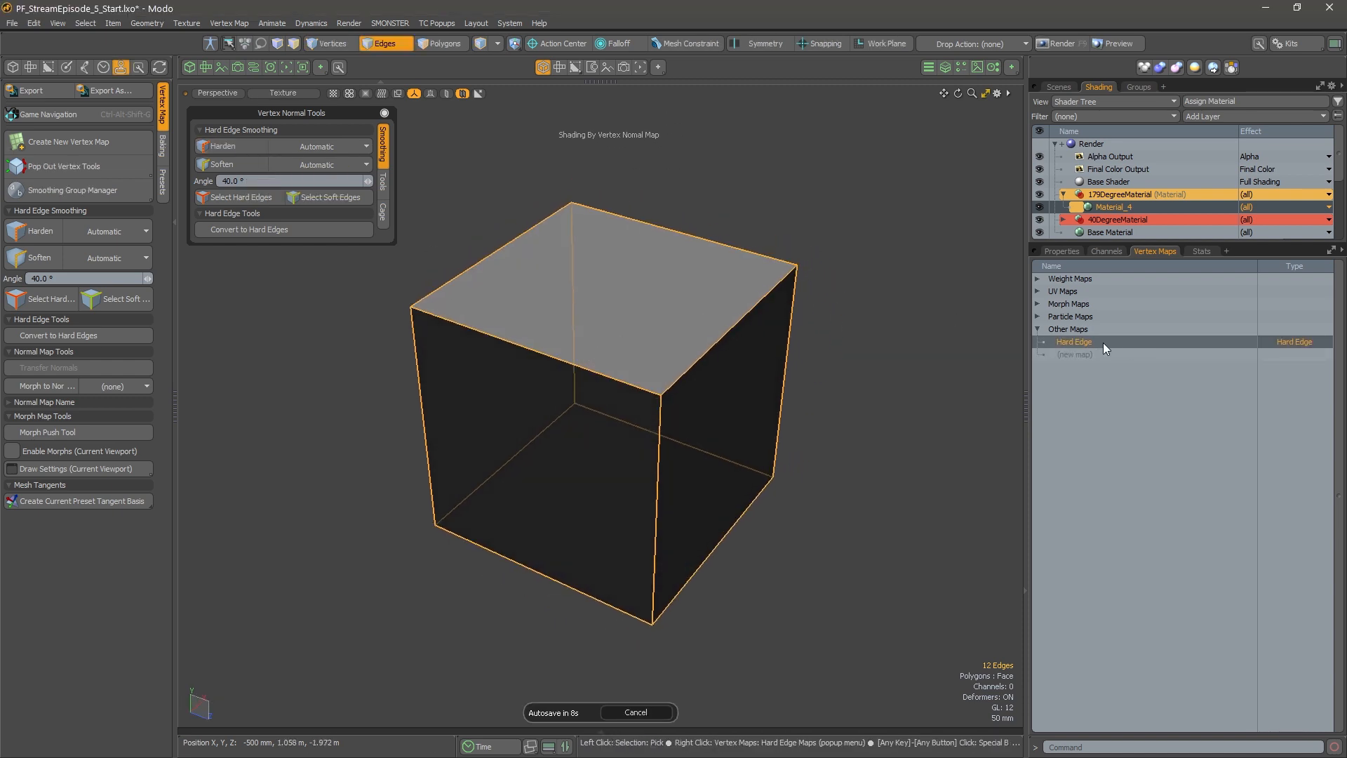
pyautogui.click(834, 295)
pyautogui.keyDown('alt'); pyautogui.moveTo(799, 277); pyautogui.dragTo(779, 260); pyautogui.keyUp('alt')
# Set the cube's vertex normals into a Vertex Normal map with Use Smoothing Angle off and Smoothness at 100%
pyautogui.click(239, 24)
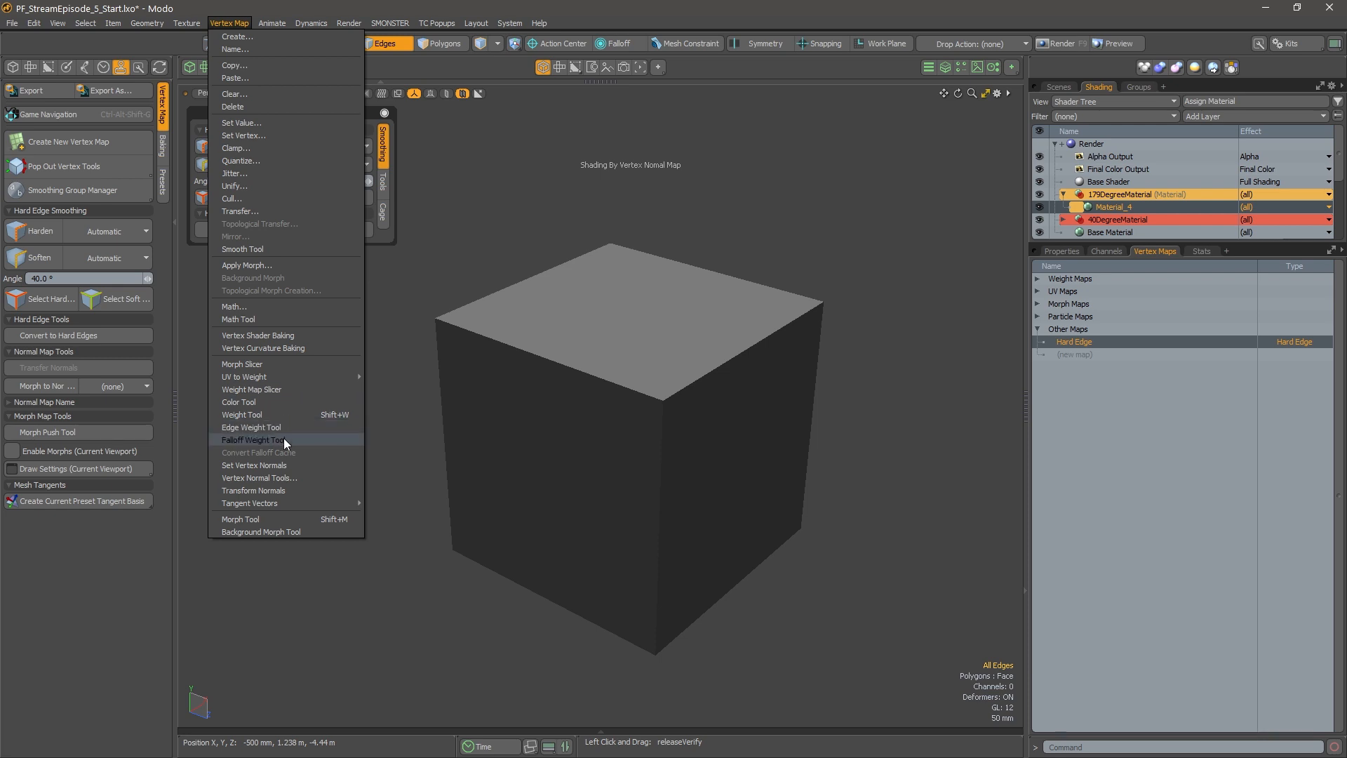
pyautogui.click(297, 464)
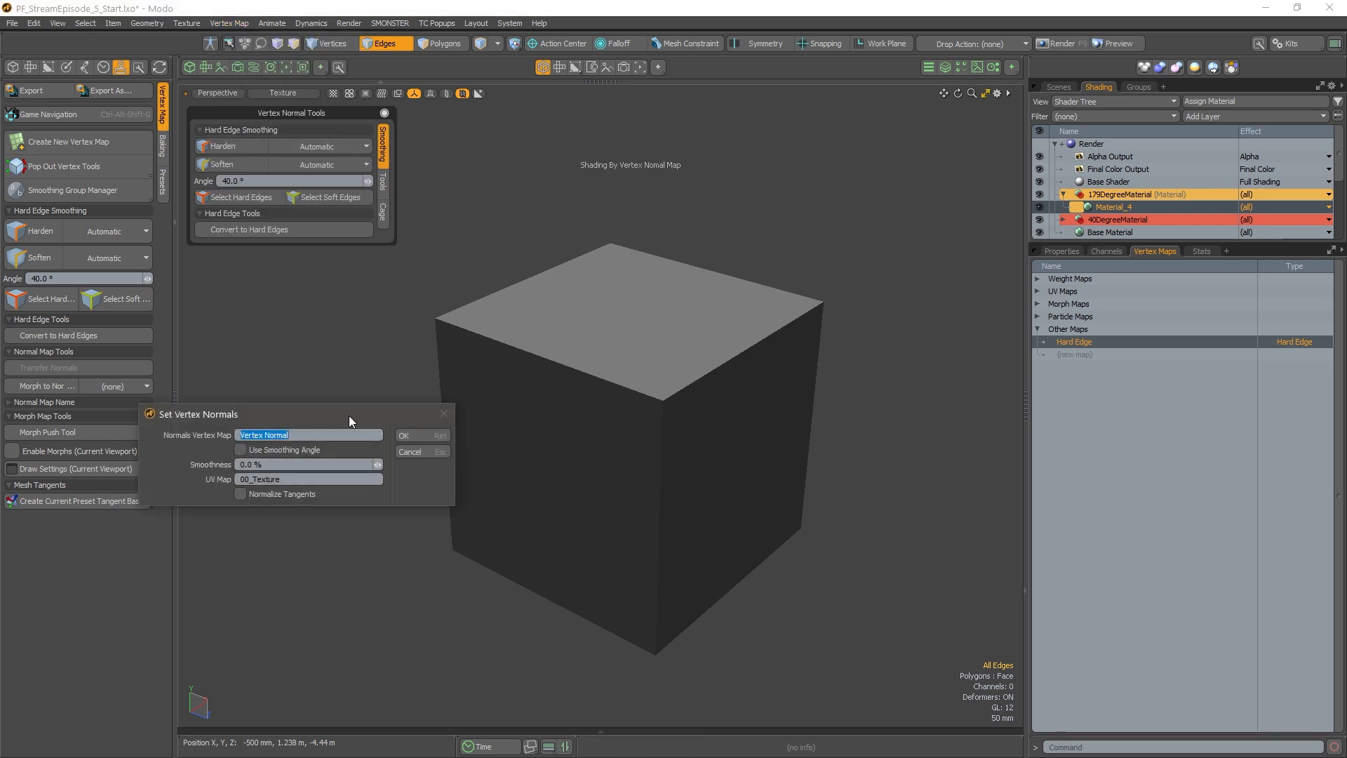
pyautogui.moveTo(348, 415); pyautogui.dragTo(413, 411)
pyautogui.click(378, 446)
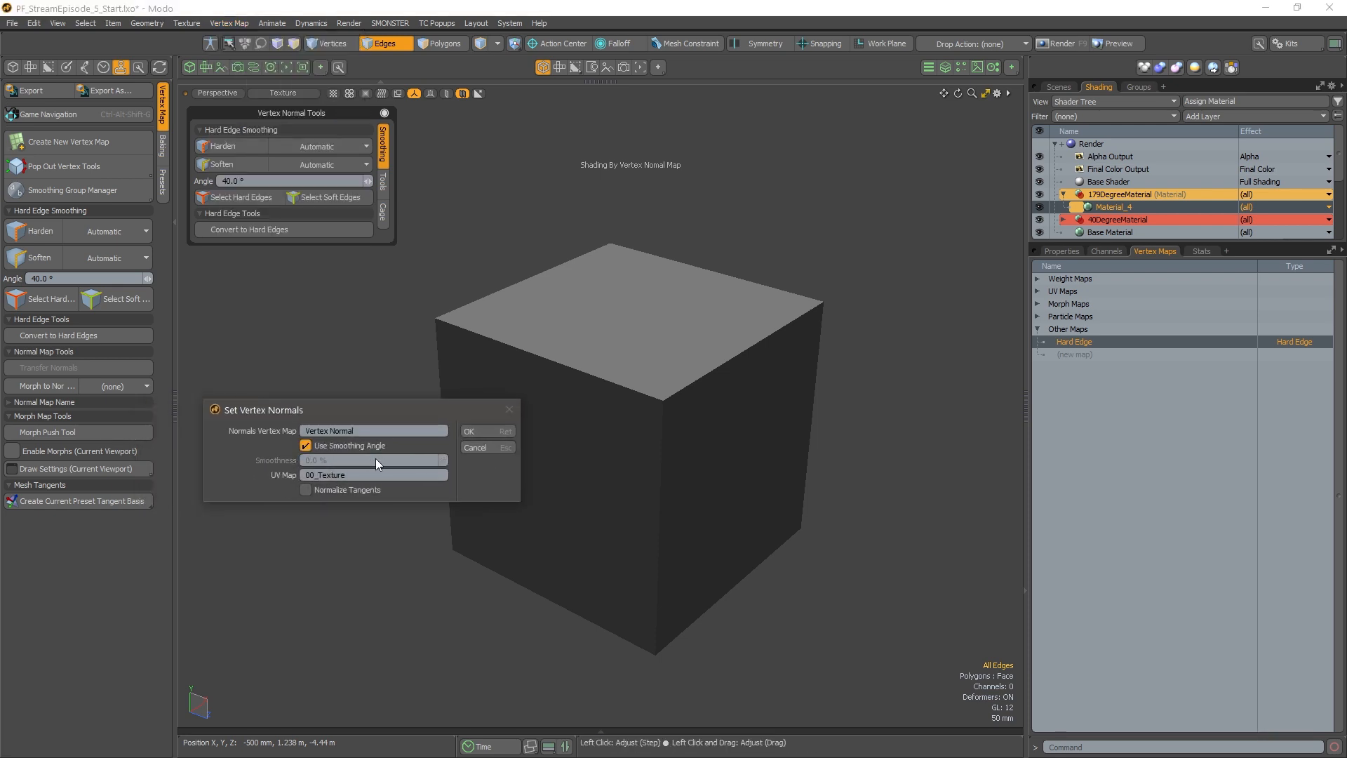
pyautogui.click(362, 451)
pyautogui.click(359, 460)
pyautogui.write('100')
pyautogui.press('Return')
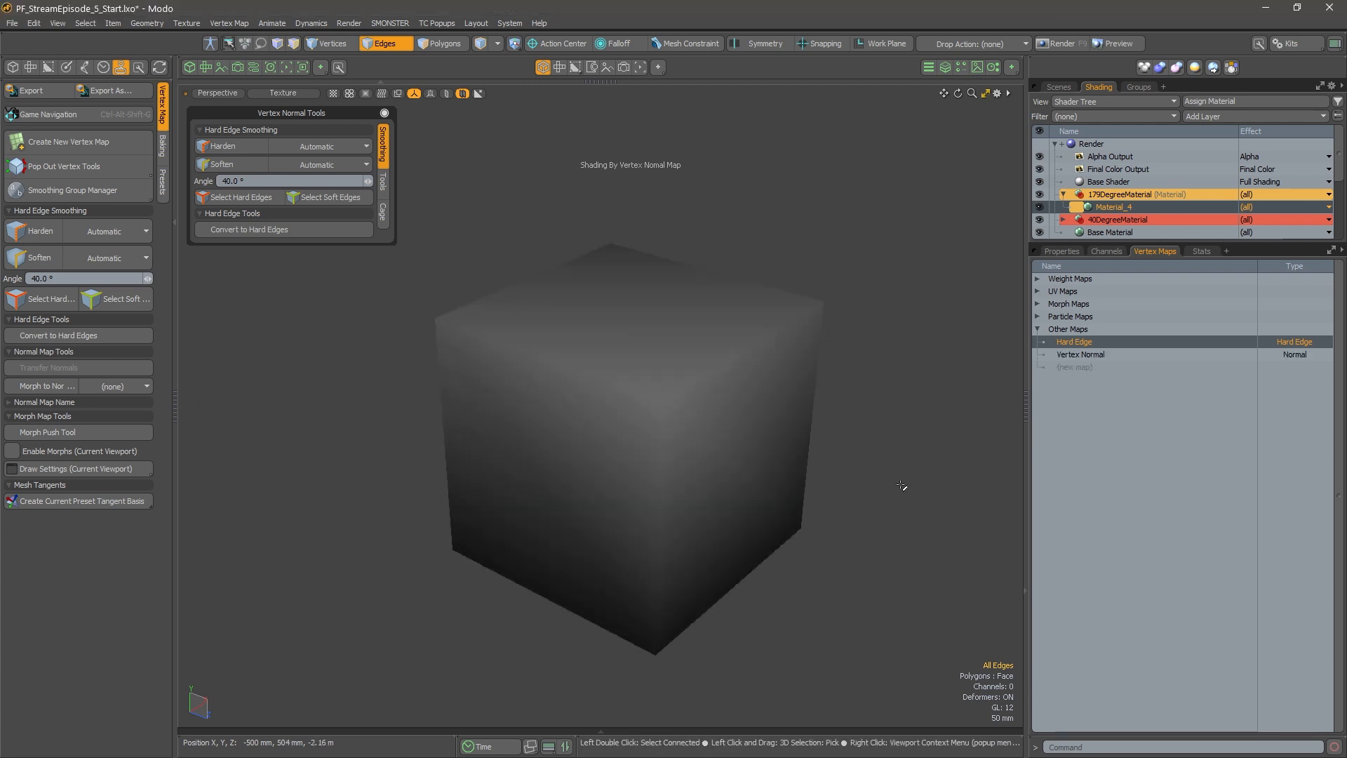
pyautogui.keyDown('alt'); pyautogui.moveTo(811, 463); pyautogui.dragTo(859, 460); pyautogui.keyUp('alt')
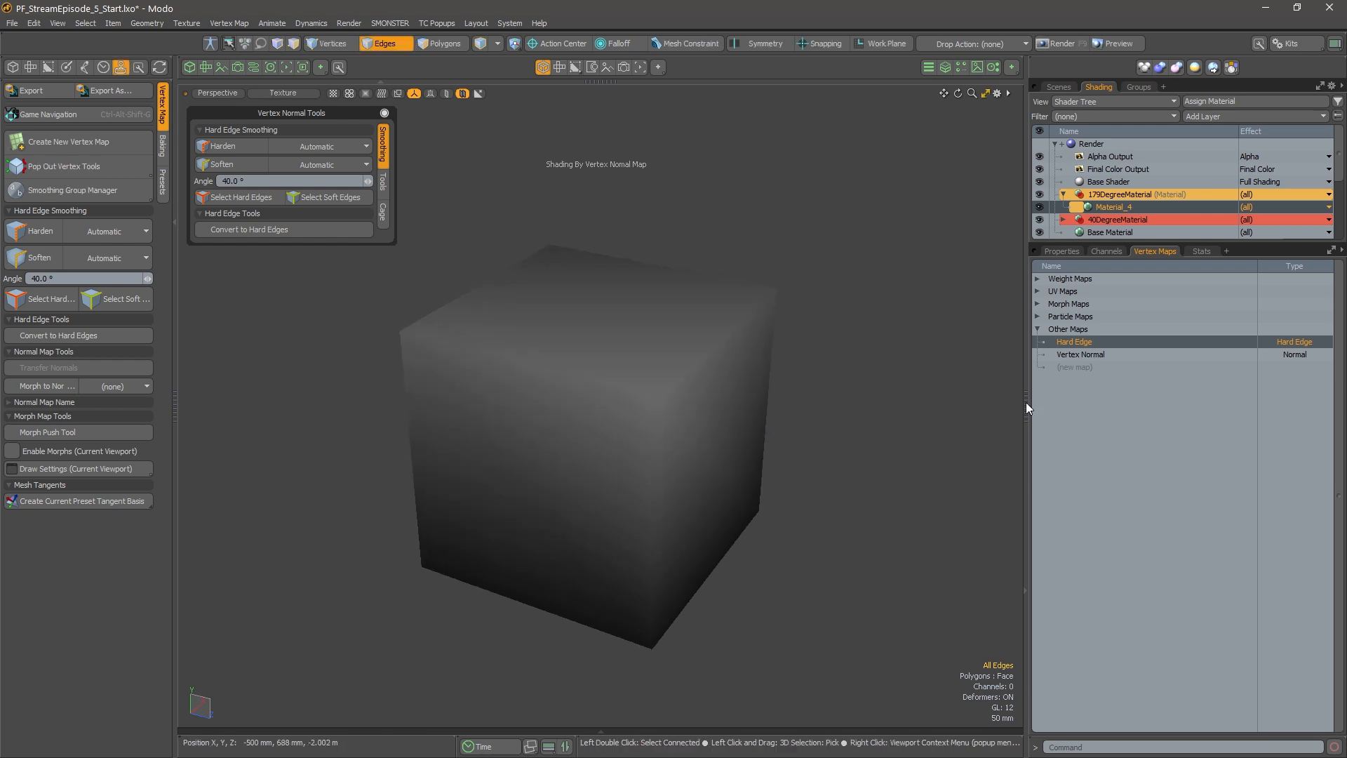
# Delete the Vertex Normal map from the cube's vertex maps
pyautogui.click(1107, 351)
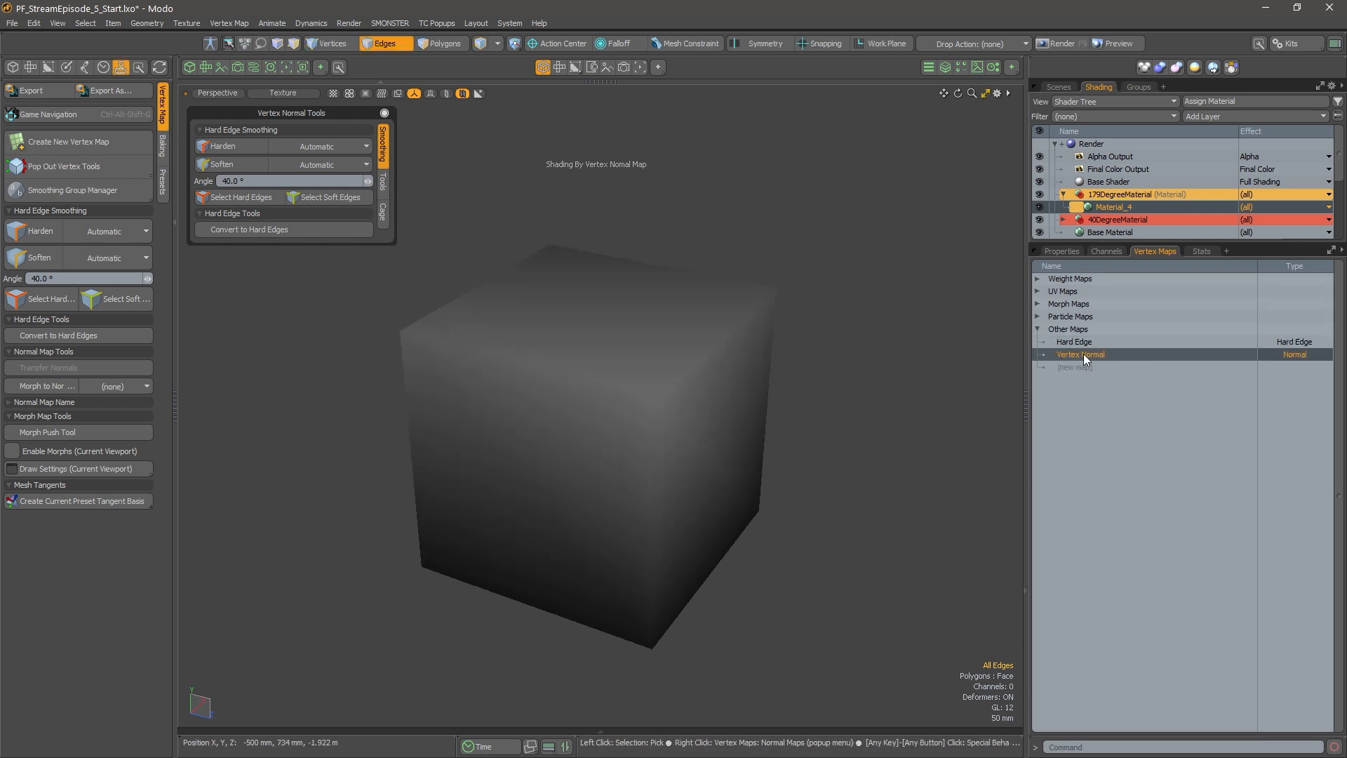
pyautogui.keyDown('alt'); pyautogui.moveTo(694, 294); pyautogui.dragTo(766, 299); pyautogui.keyUp('alt')
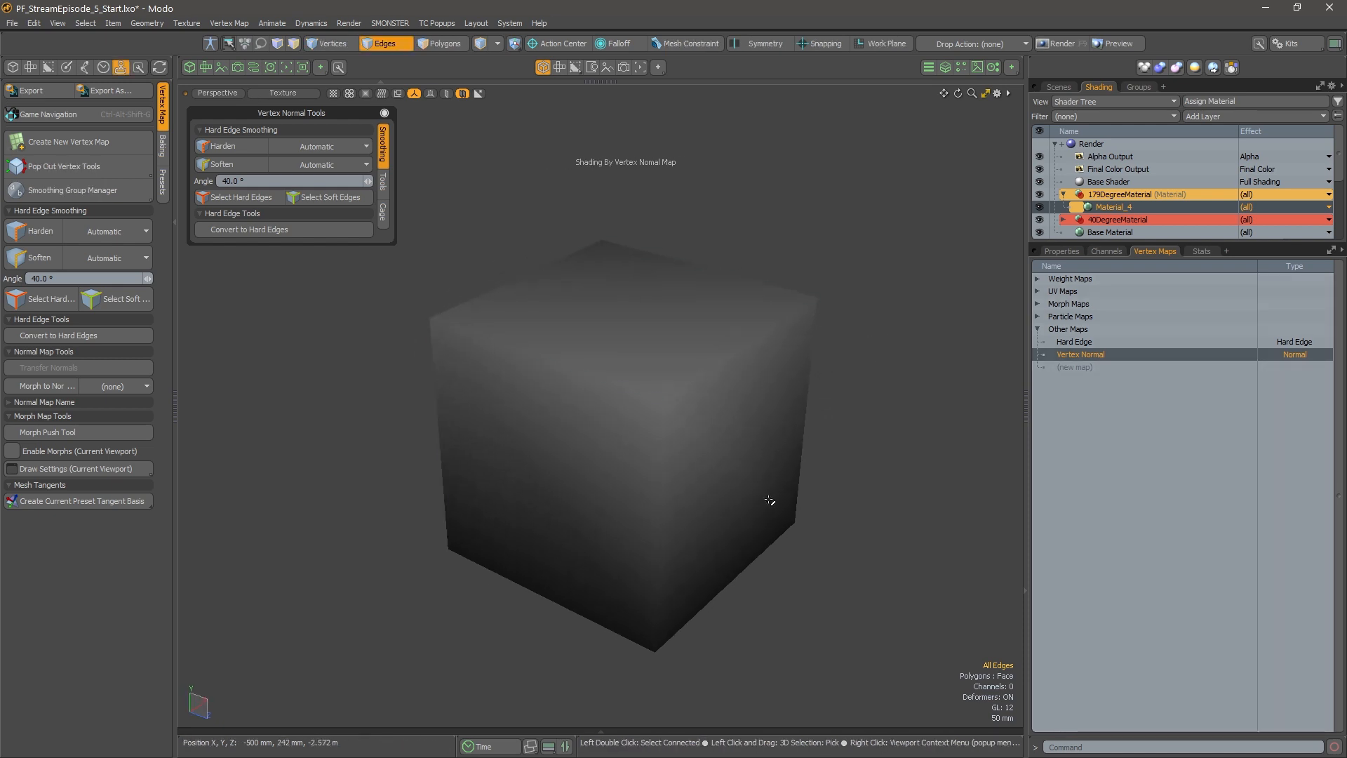
pyautogui.rightClick(1178, 360)
pyautogui.click(1184, 373)
pyautogui.click(1286, 361)
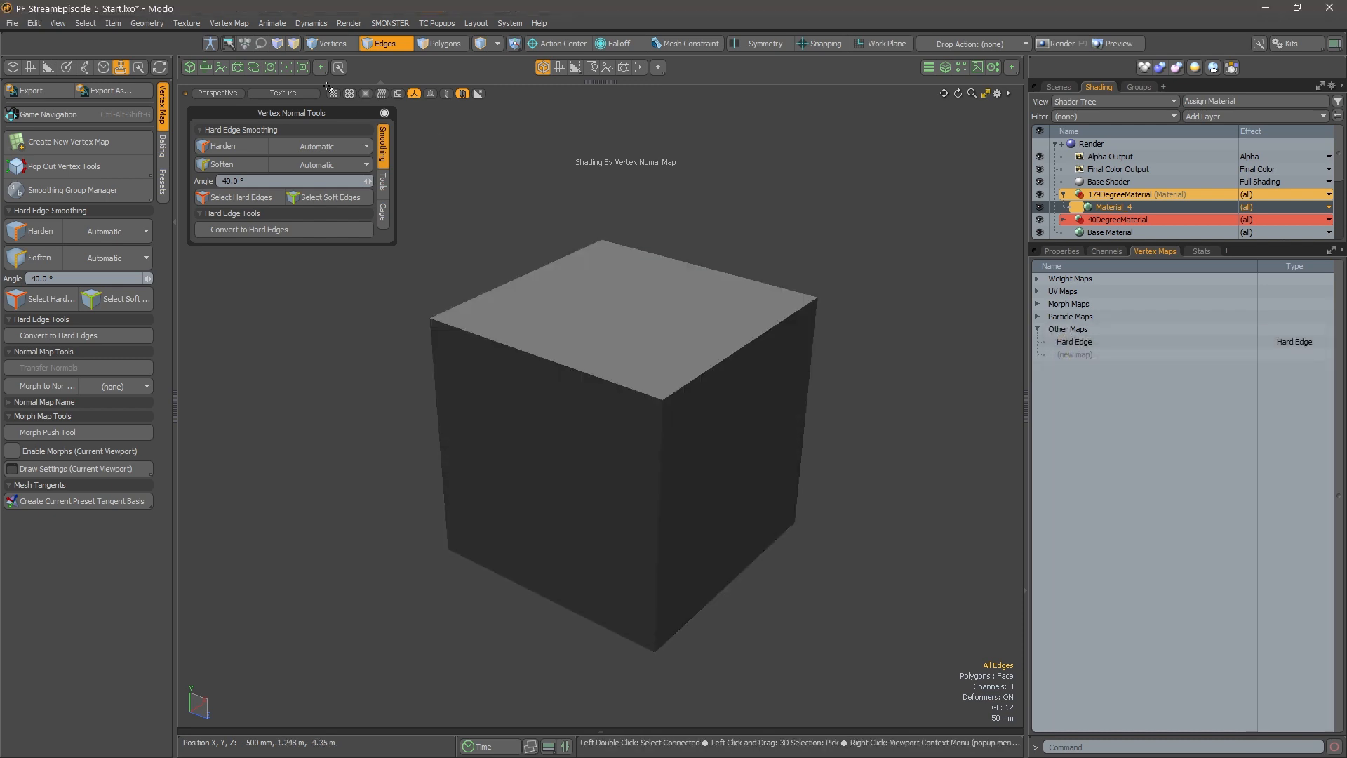
# Set the cube's vertex normals with Use Smoothing Angle enabled and select the resulting Vertex Normal map
pyautogui.click(228, 23)
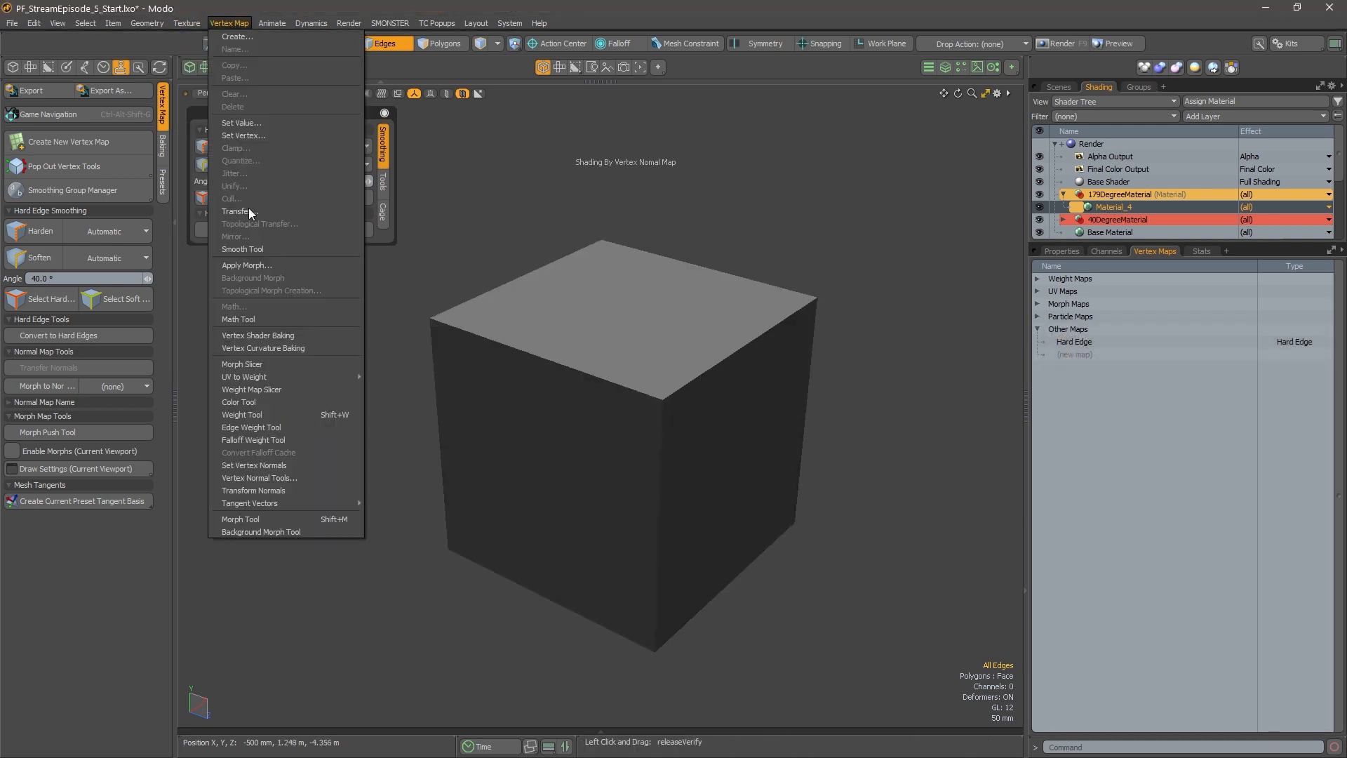
pyautogui.click(280, 464)
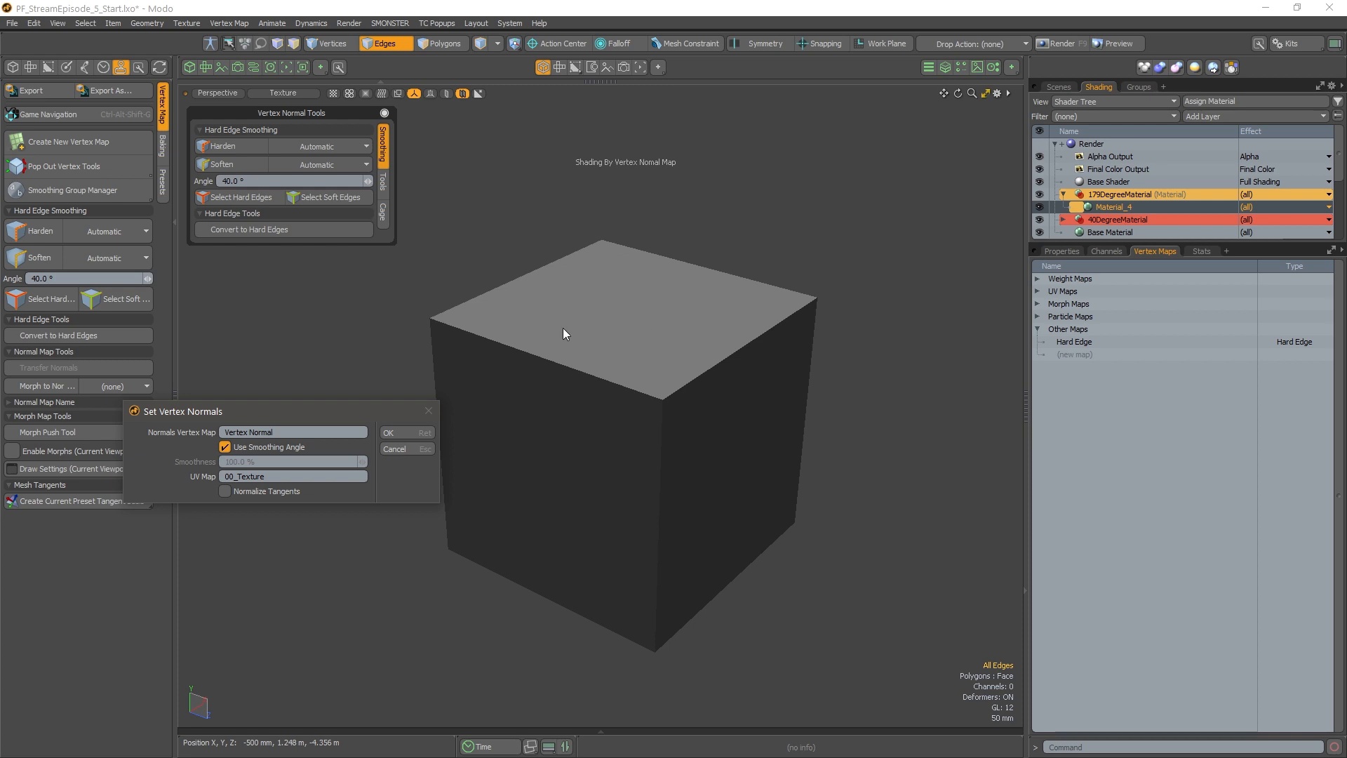
pyautogui.click(418, 433)
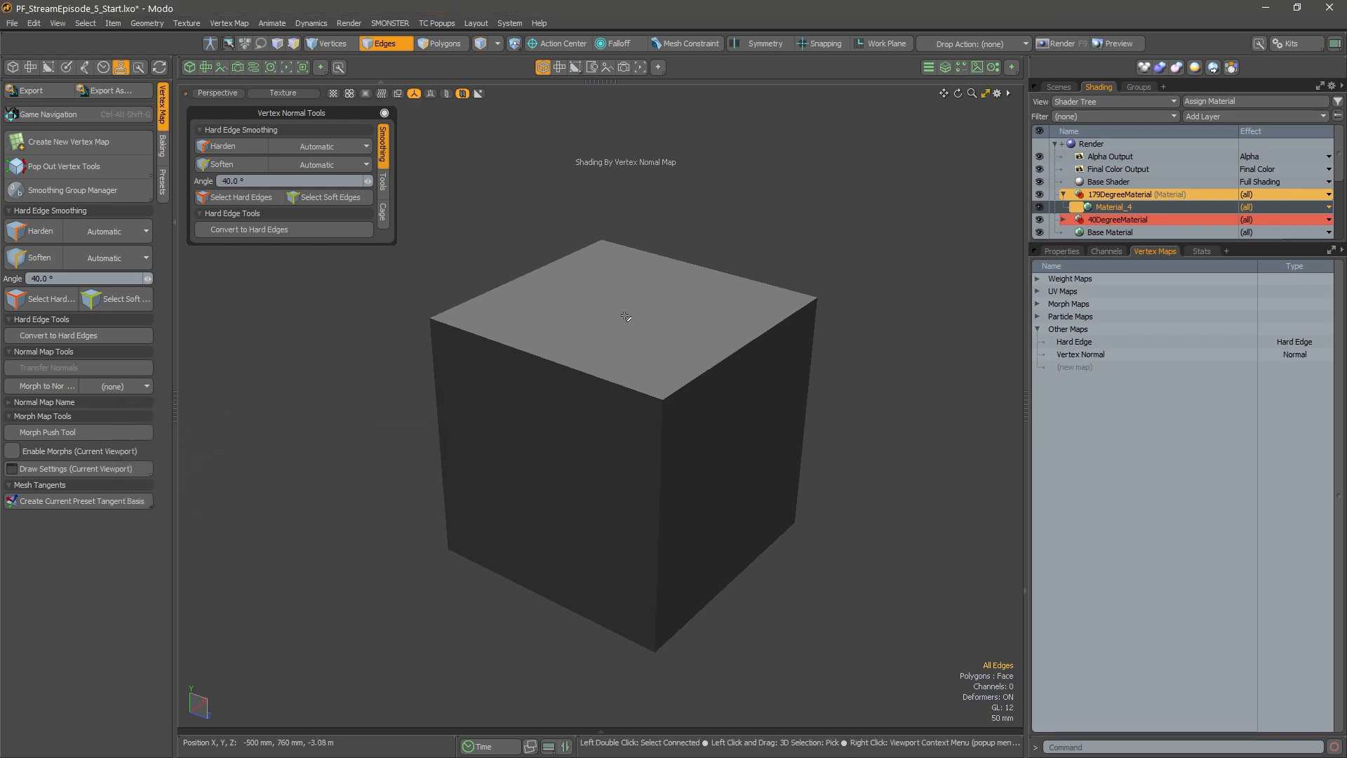
pyautogui.click(1099, 355)
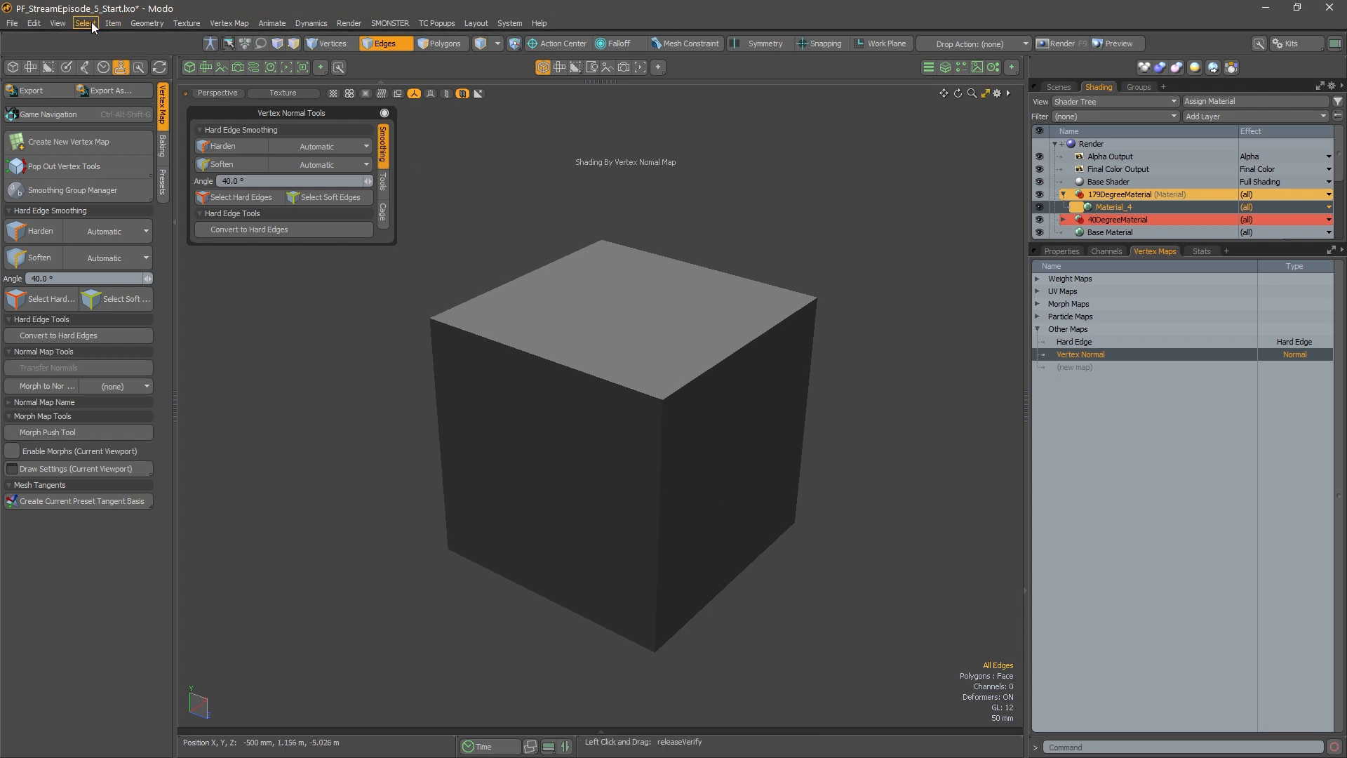
# Display the cube's vertex normals and set their Normal Scale to 30%
pyautogui.click(60, 22)
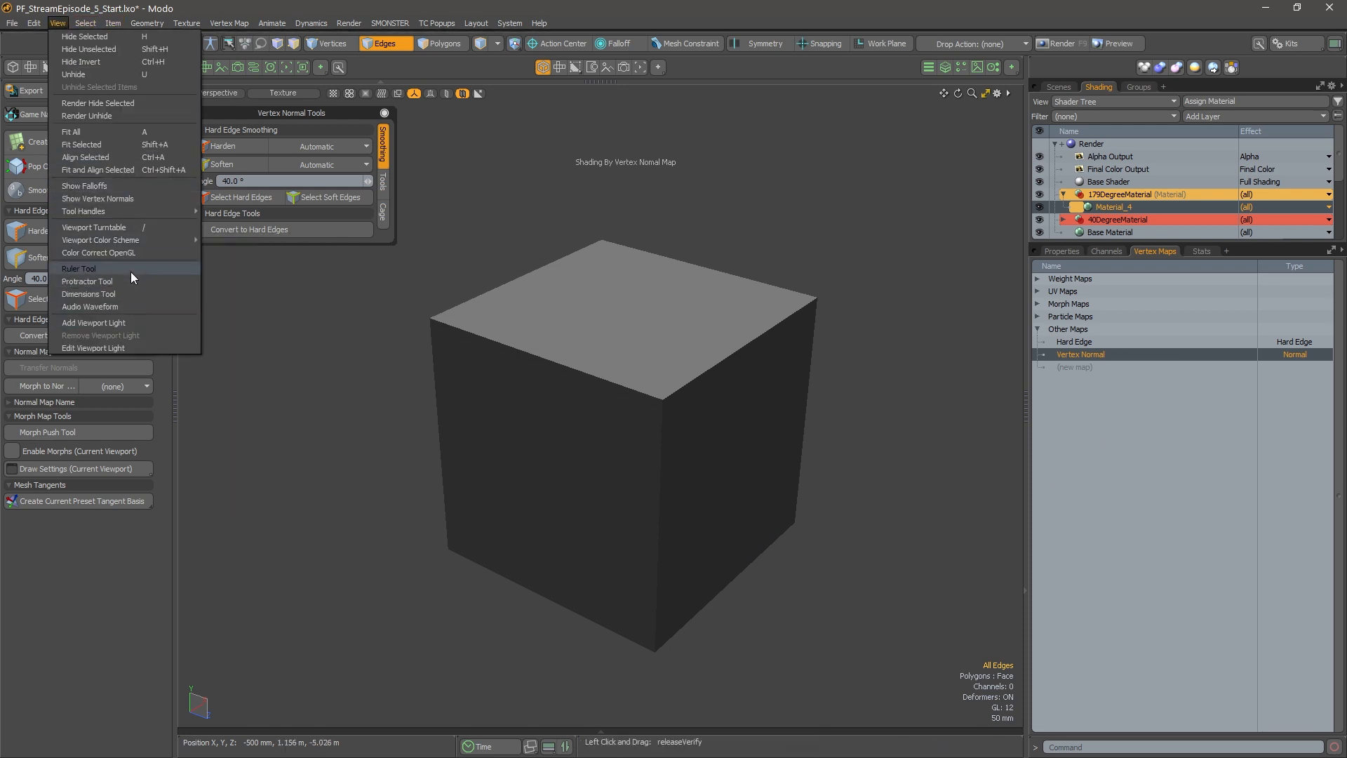
pyautogui.moveTo(132, 244)
pyautogui.click(107, 196)
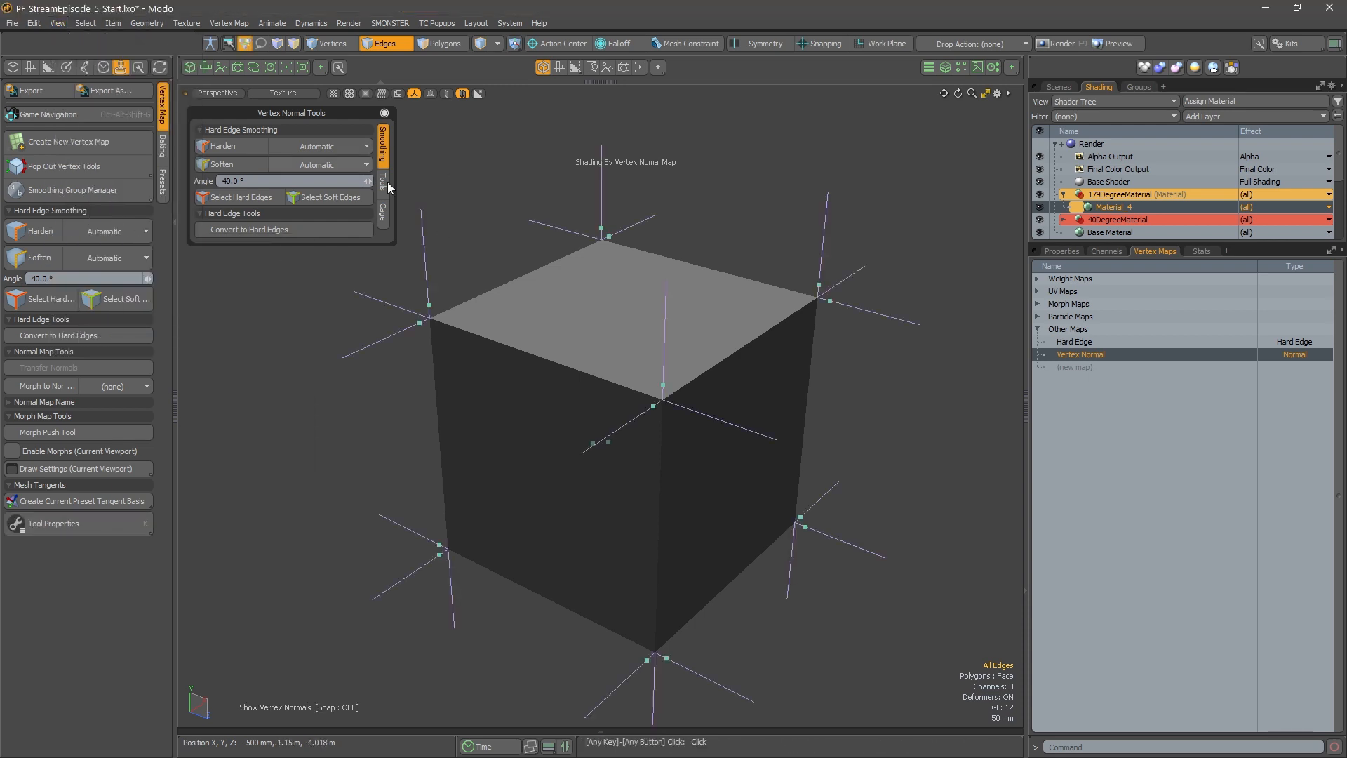
pyautogui.press('k')
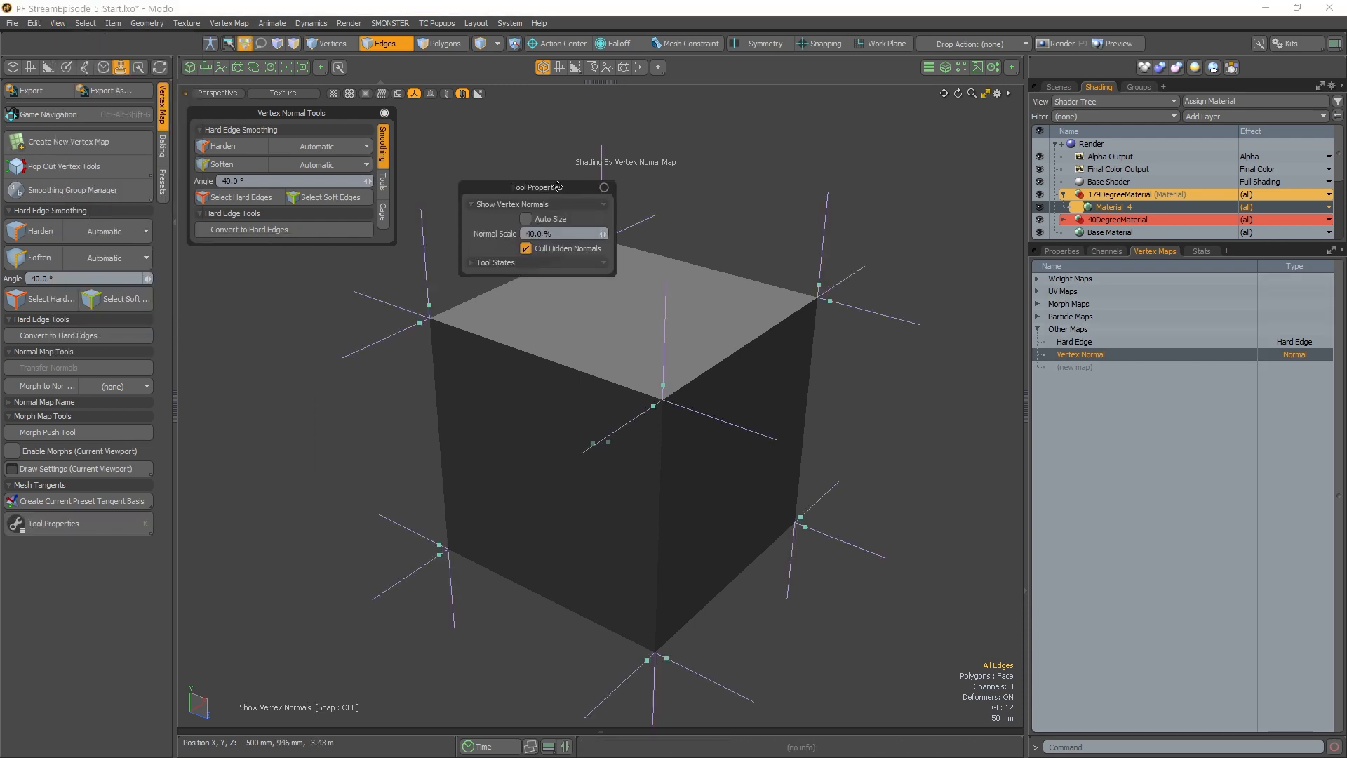
pyautogui.moveTo(535, 186); pyautogui.dragTo(276, 282)
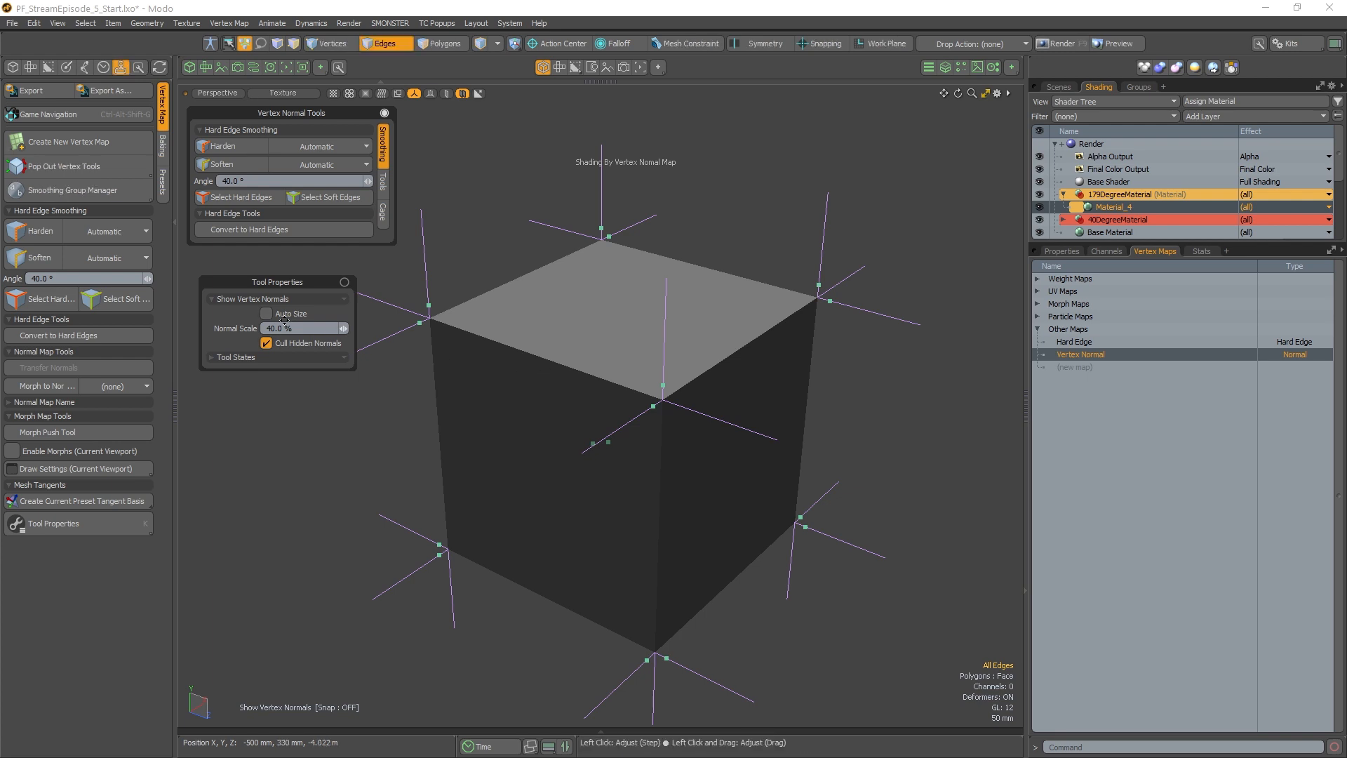
pyautogui.moveTo(343, 328); pyautogui.dragTo(323, 329)
pyautogui.click(290, 327)
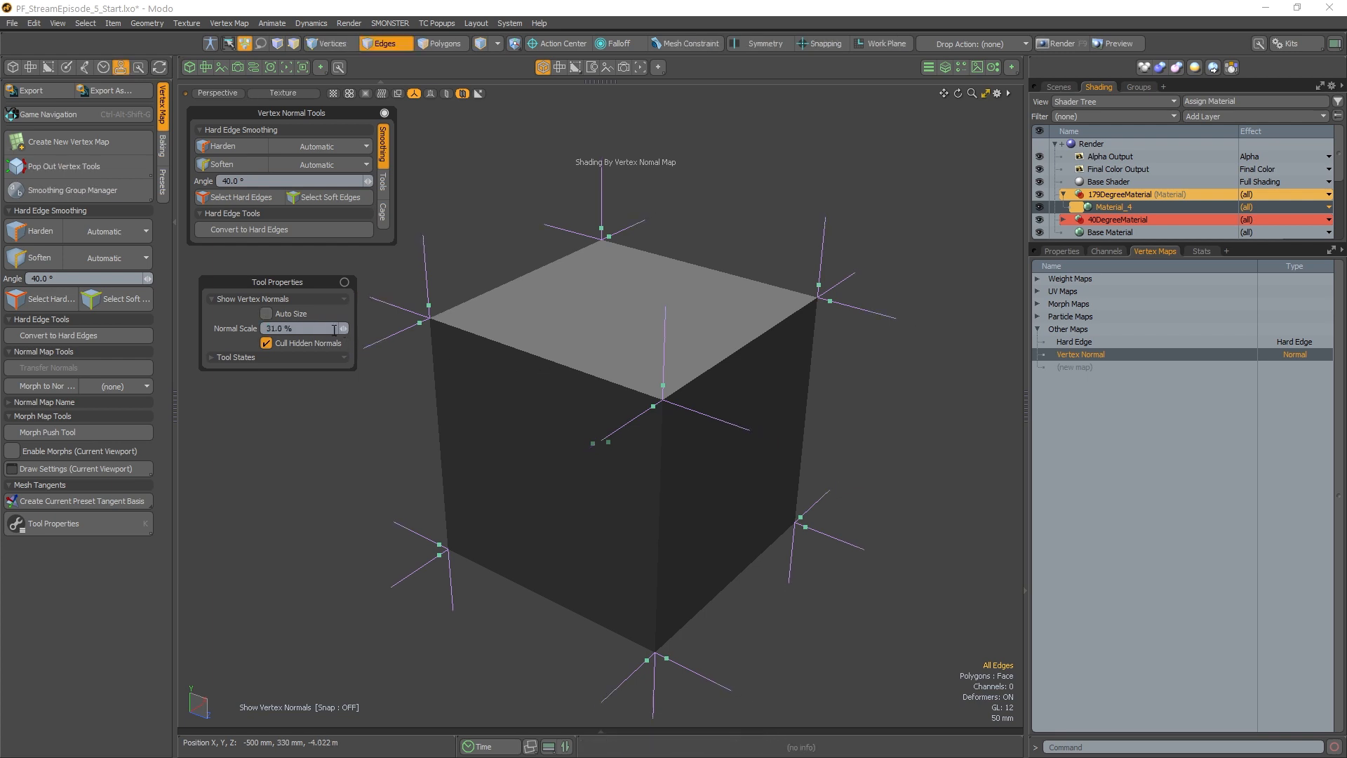
pyautogui.write('30')
pyautogui.press('Return')
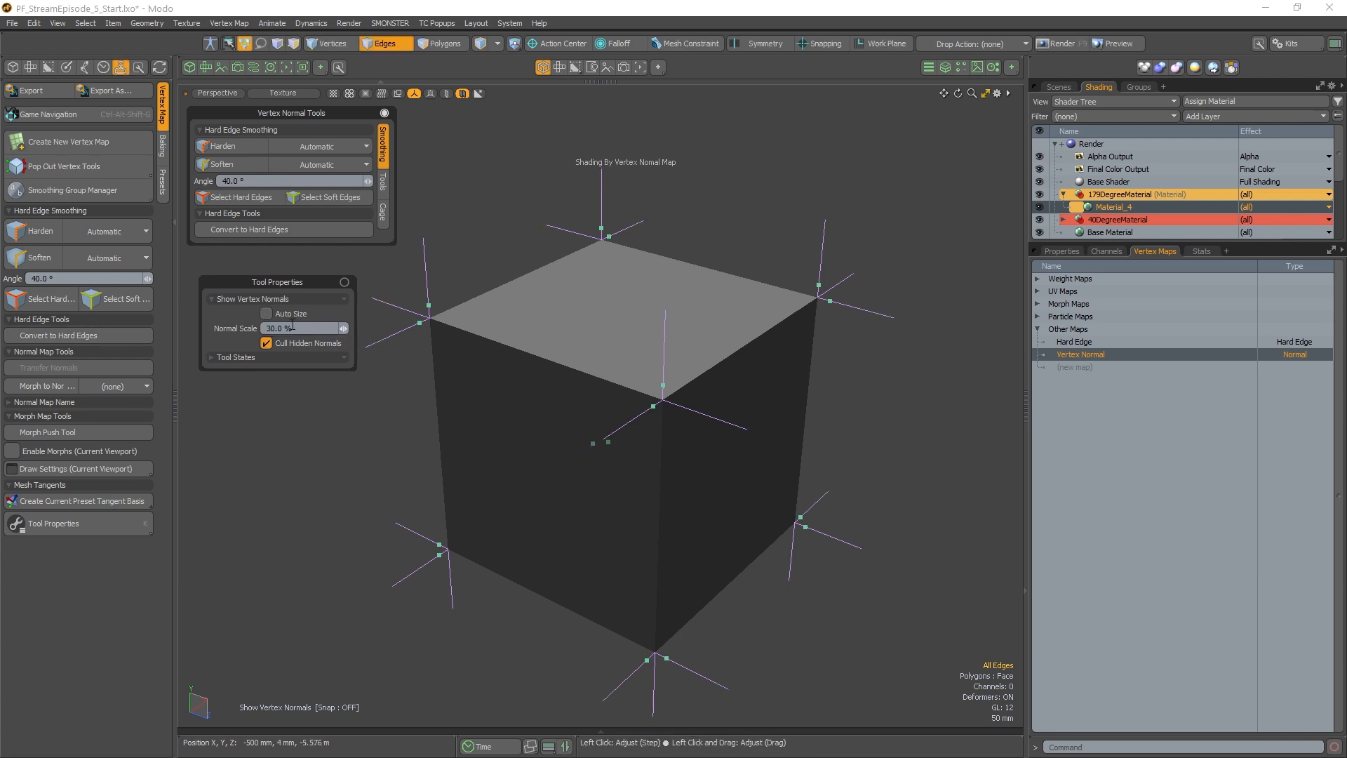
# Isolate the normals at the top face's front corner vertex, examine their directions, and return to item selection
pyautogui.keyDown('alt'); pyautogui.keyDown('shift'); pyautogui.moveTo(560, 279); pyautogui.dragTo(640, 421); pyautogui.keyUp('shift'); pyautogui.keyUp('alt')
pyautogui.press('1')
pyautogui.click(663, 402)
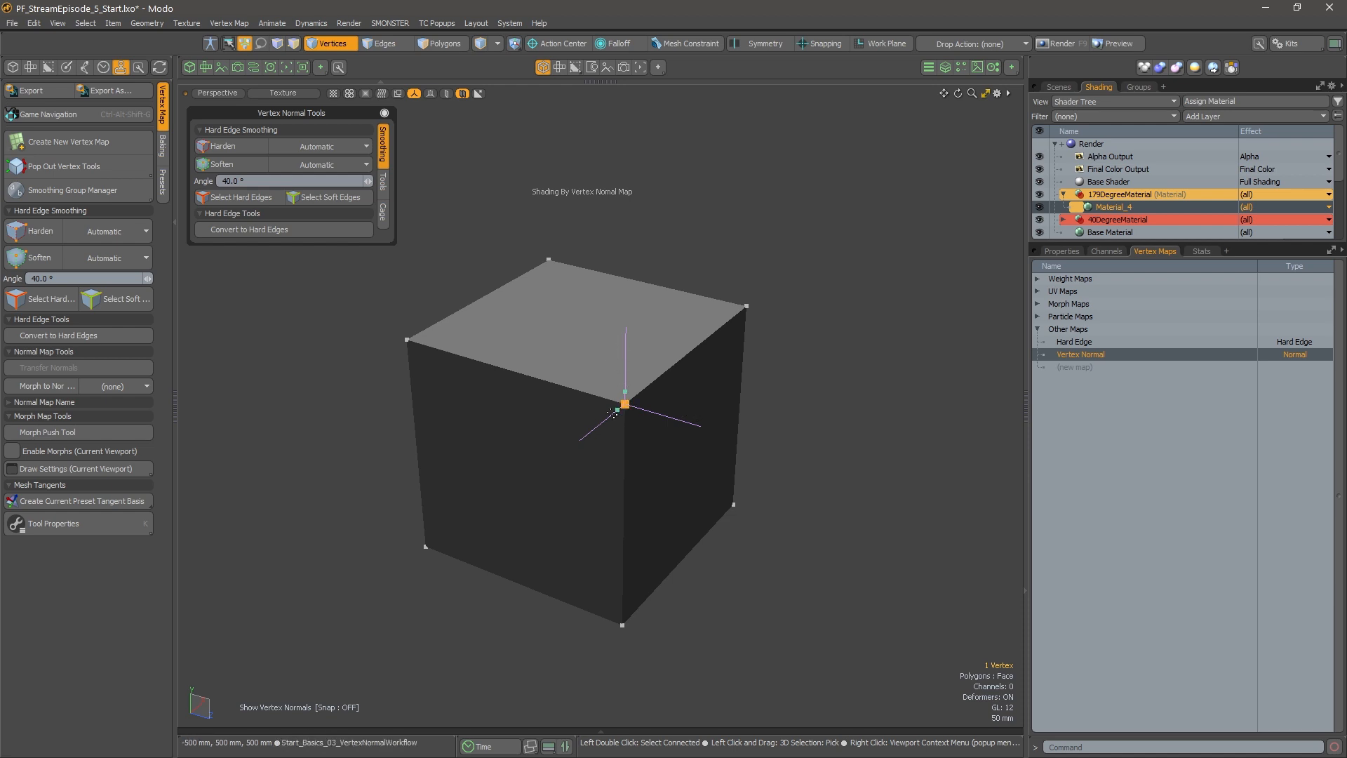
pyautogui.keyDown('alt'); pyautogui.moveTo(600, 428); pyautogui.dragTo(654, 422); pyautogui.keyUp('alt')
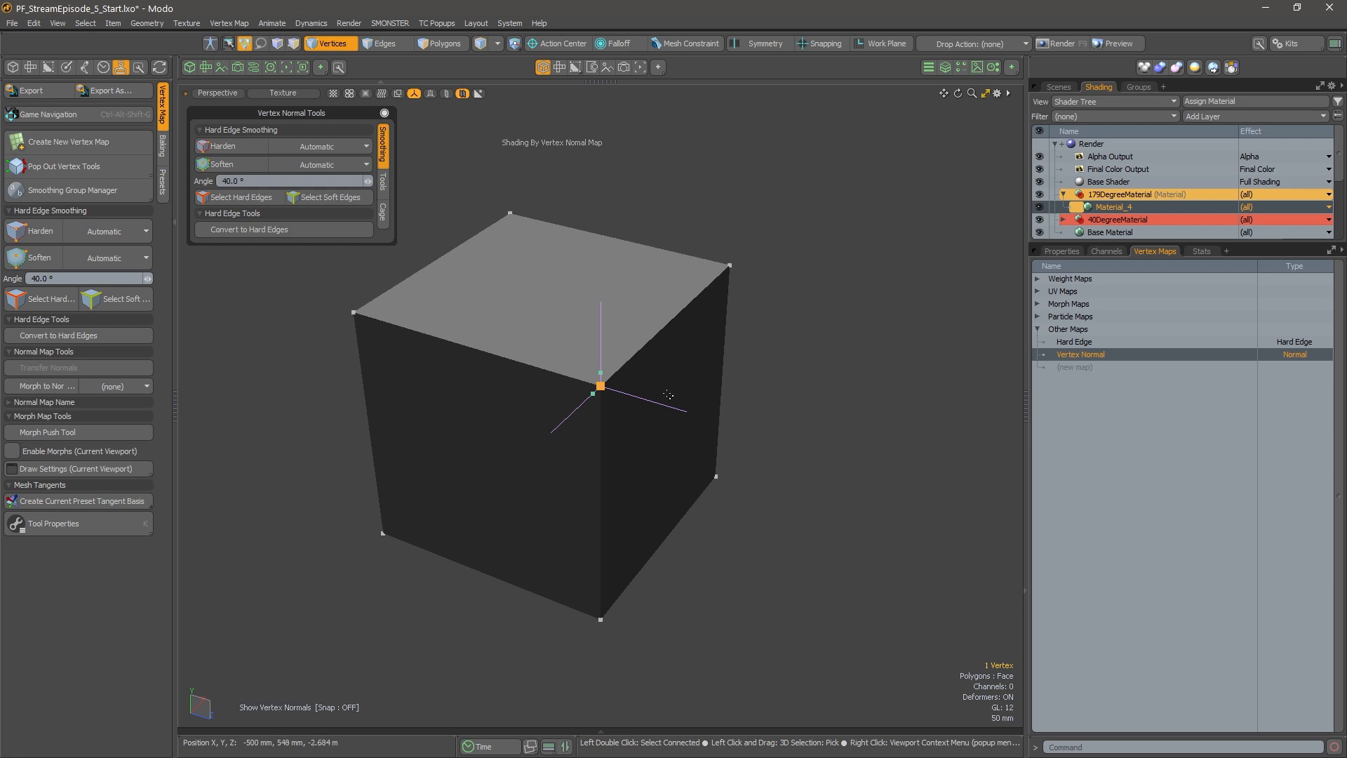
pyautogui.keyDown('alt'); pyautogui.moveTo(672, 424); pyautogui.dragTo(603, 347); pyautogui.keyUp('alt')
pyautogui.press('5')
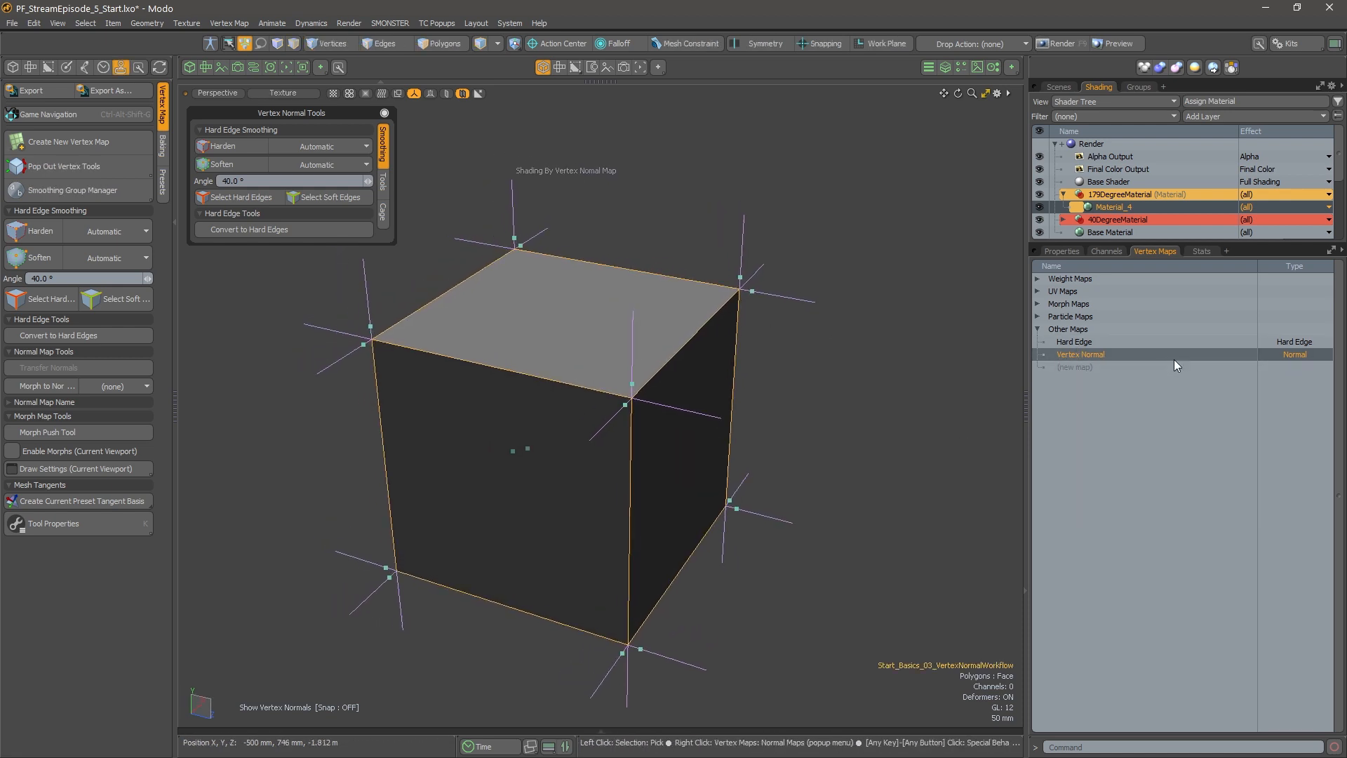
# Soften the front edge of the cube's top face with the vertex normals shown, and clear the selection
pyautogui.keyDown('alt'); pyautogui.keyDown('shift'); pyautogui.moveTo(581, 340); pyautogui.dragTo(628, 365); pyautogui.keyUp('shift'); pyautogui.keyUp('alt')
pyautogui.press('2')
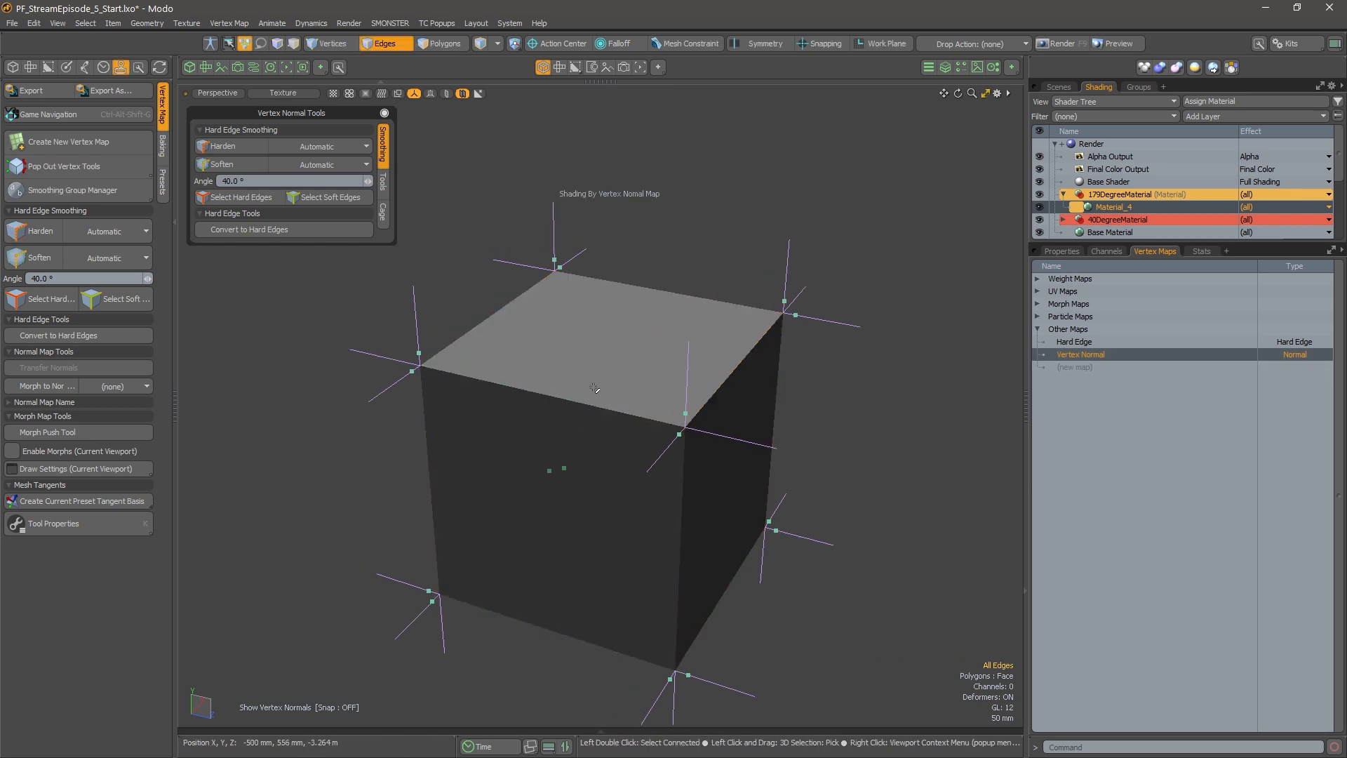
pyautogui.click(591, 392)
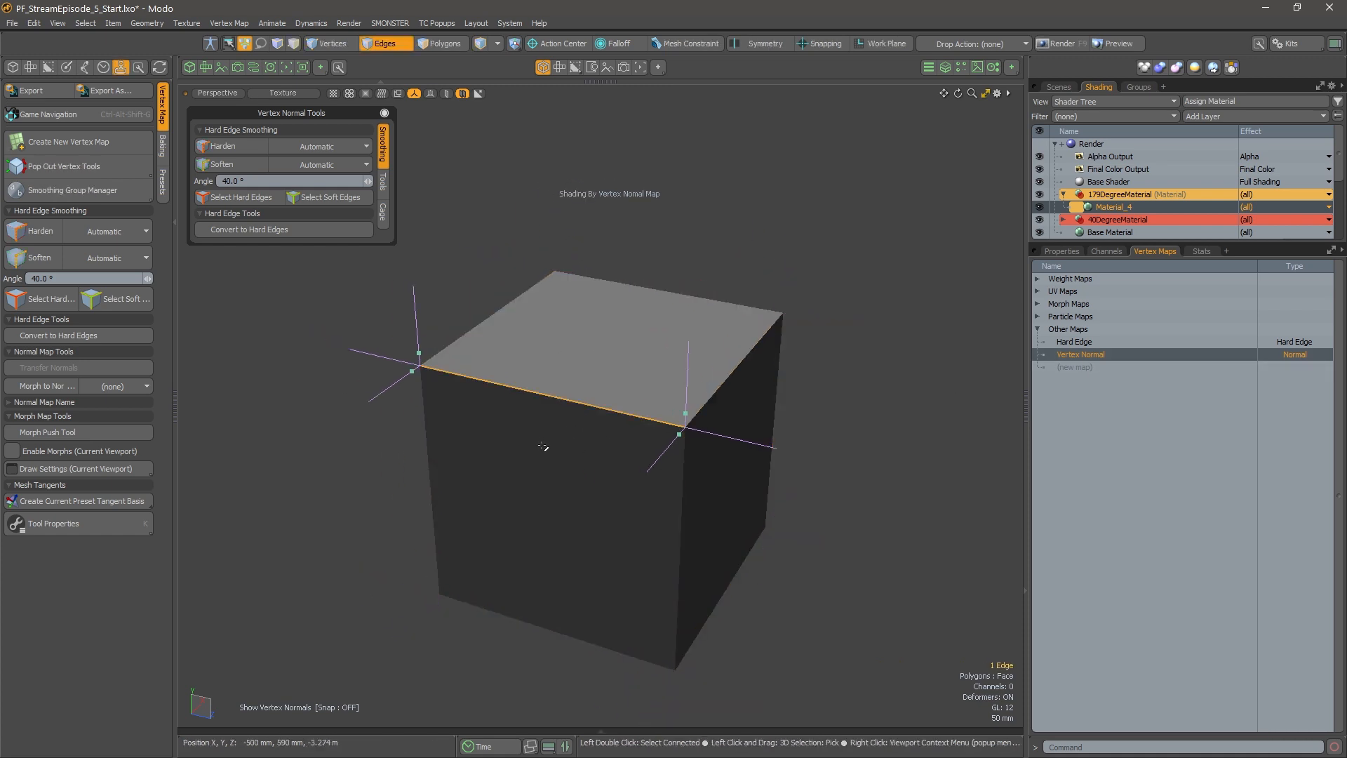
pyautogui.click(219, 165)
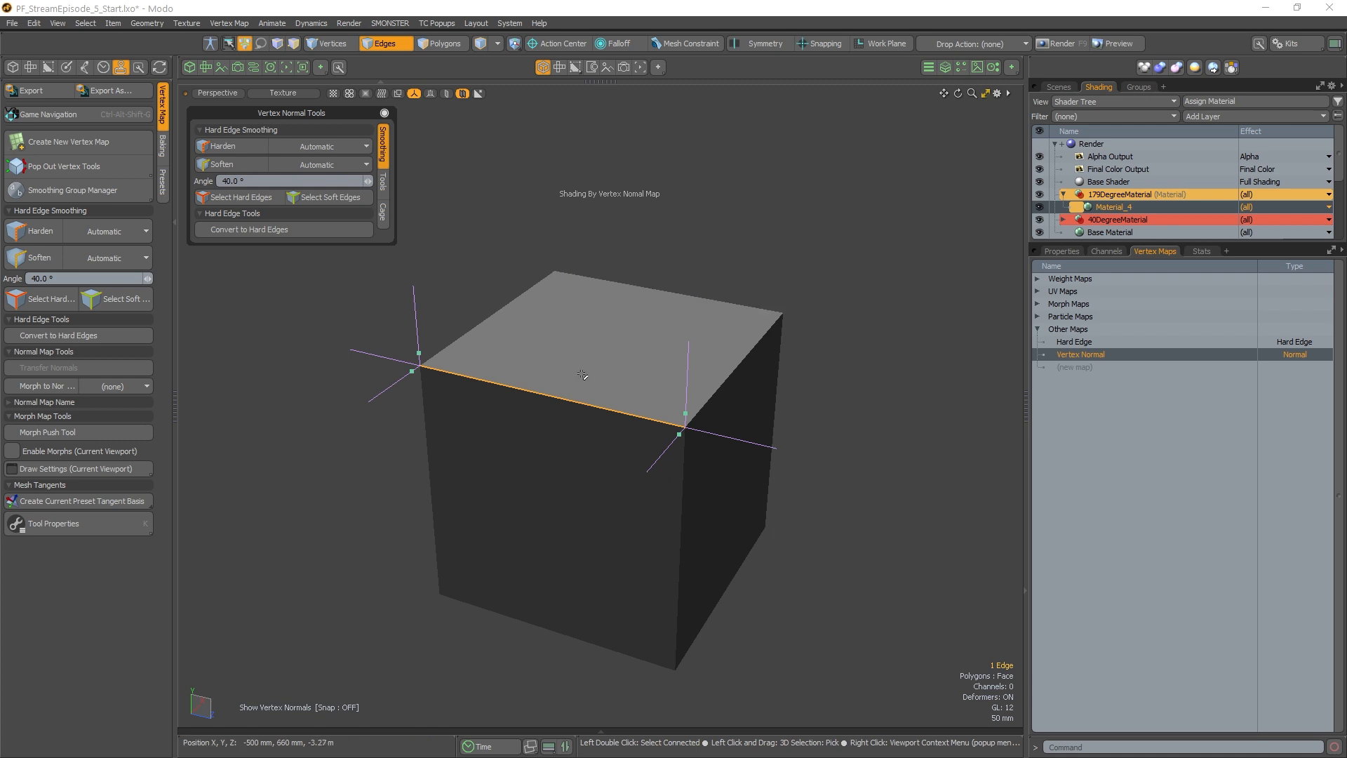
pyautogui.click(826, 272)
pyautogui.keyDown('alt'); pyautogui.moveTo(652, 433); pyautogui.dragTo(747, 429); pyautogui.keyUp('alt')
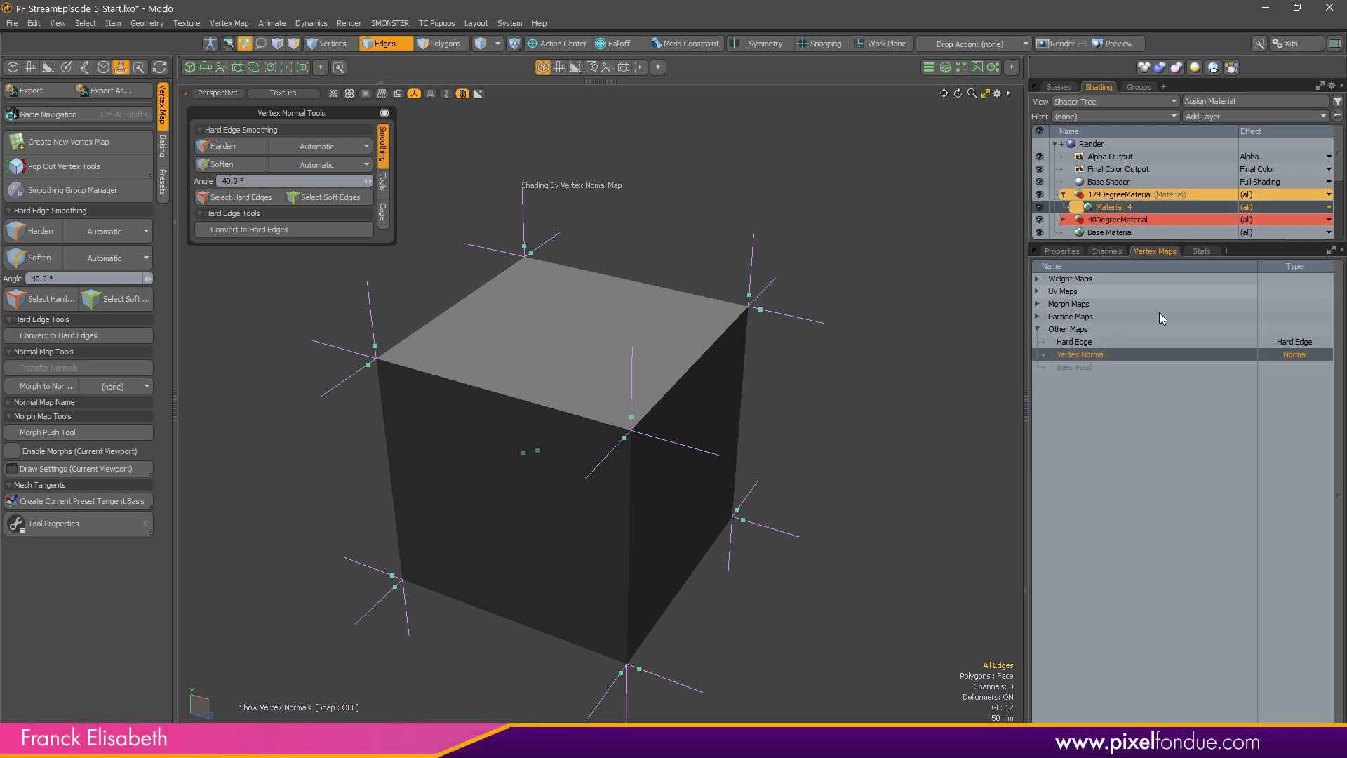
# Select the front edge of the cube's top face and examine the normals at its two ends
pyautogui.keyDown('alt'); pyautogui.moveTo(741, 373); pyautogui.dragTo(554, 340); pyautogui.keyUp('alt')
pyautogui.press('2')
pyautogui.click(616, 347)
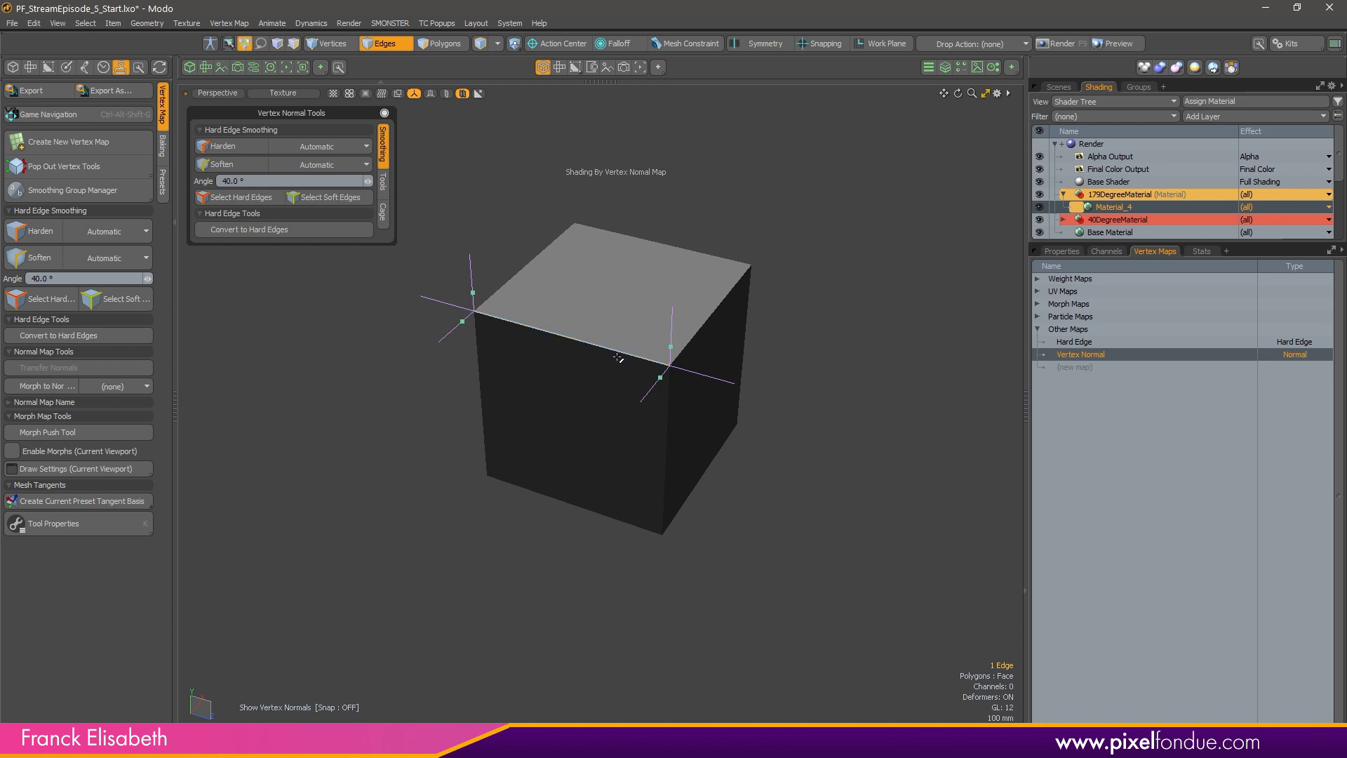
pyautogui.moveTo(617, 358)
pyautogui.keyDown('alt'); pyautogui.mouseDown()
pyautogui.moveTo(634, 319)
pyautogui.moveTo(638, 338)
pyautogui.moveTo(618, 345)
pyautogui.mouseUp(); pyautogui.keyUp('alt')
# Set the vertex normals of the cube's top and front polygons with Use Smoothing Angle off and Smoothness at 100%
pyautogui.press('3')
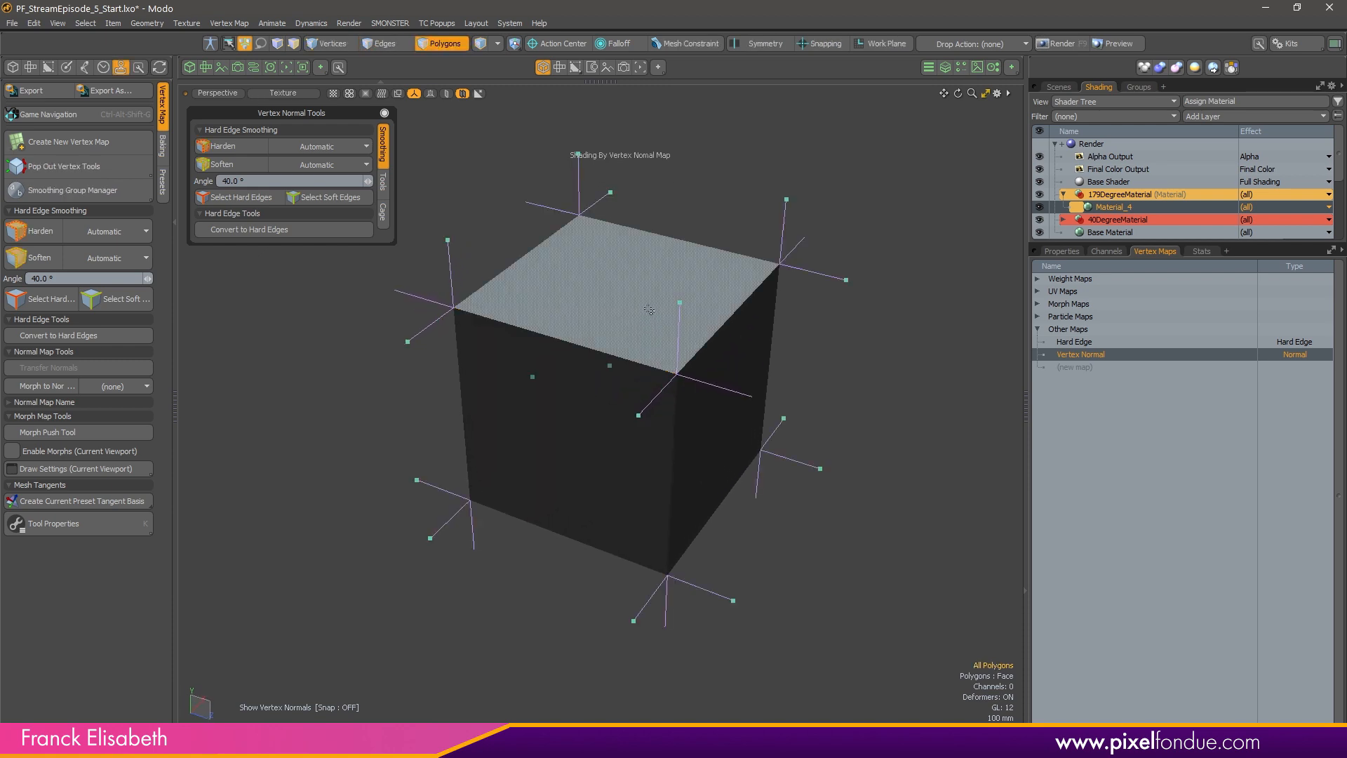
pyautogui.moveTo(634, 292)
pyautogui.mouseDown()
pyautogui.moveTo(614, 388)
pyautogui.moveTo(664, 374)
pyautogui.mouseUp()
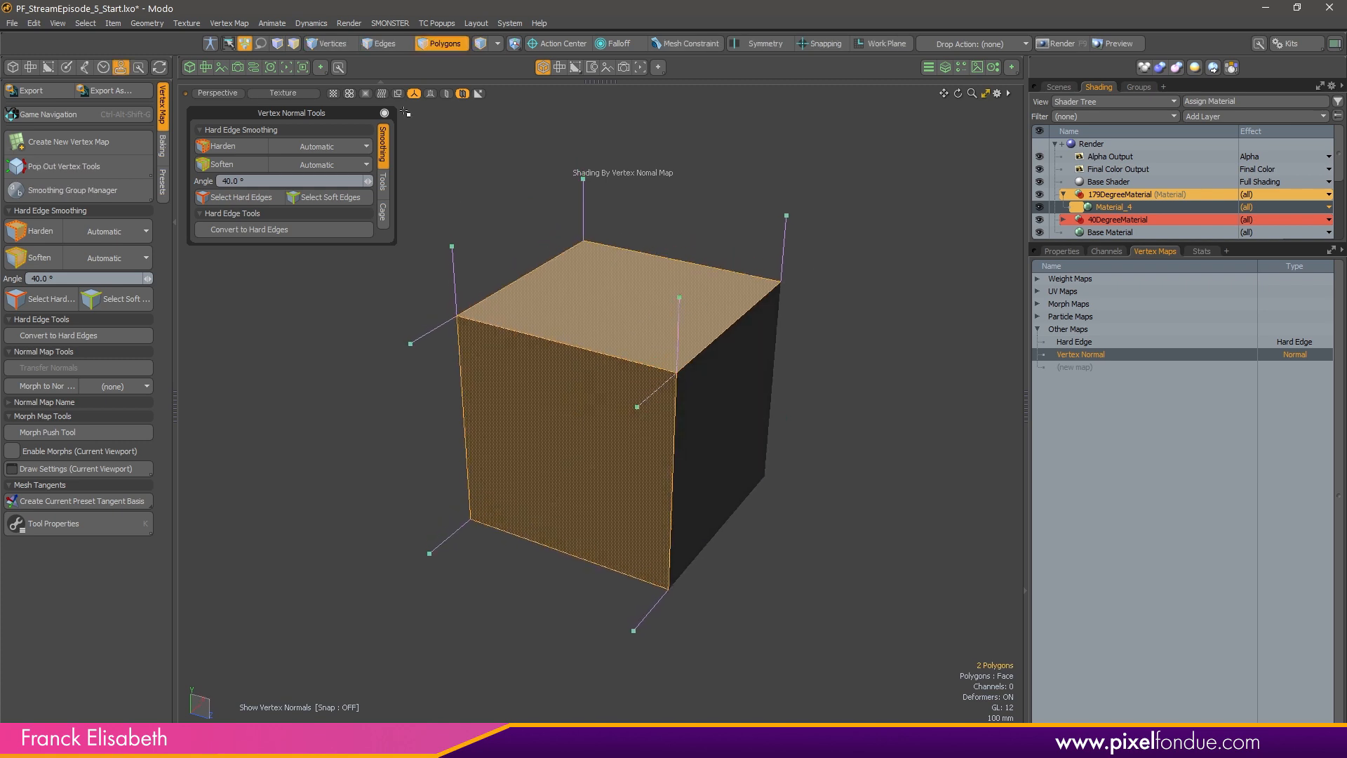
pyautogui.click(160, 25)
pyautogui.click(149, 24)
pyautogui.click(228, 23)
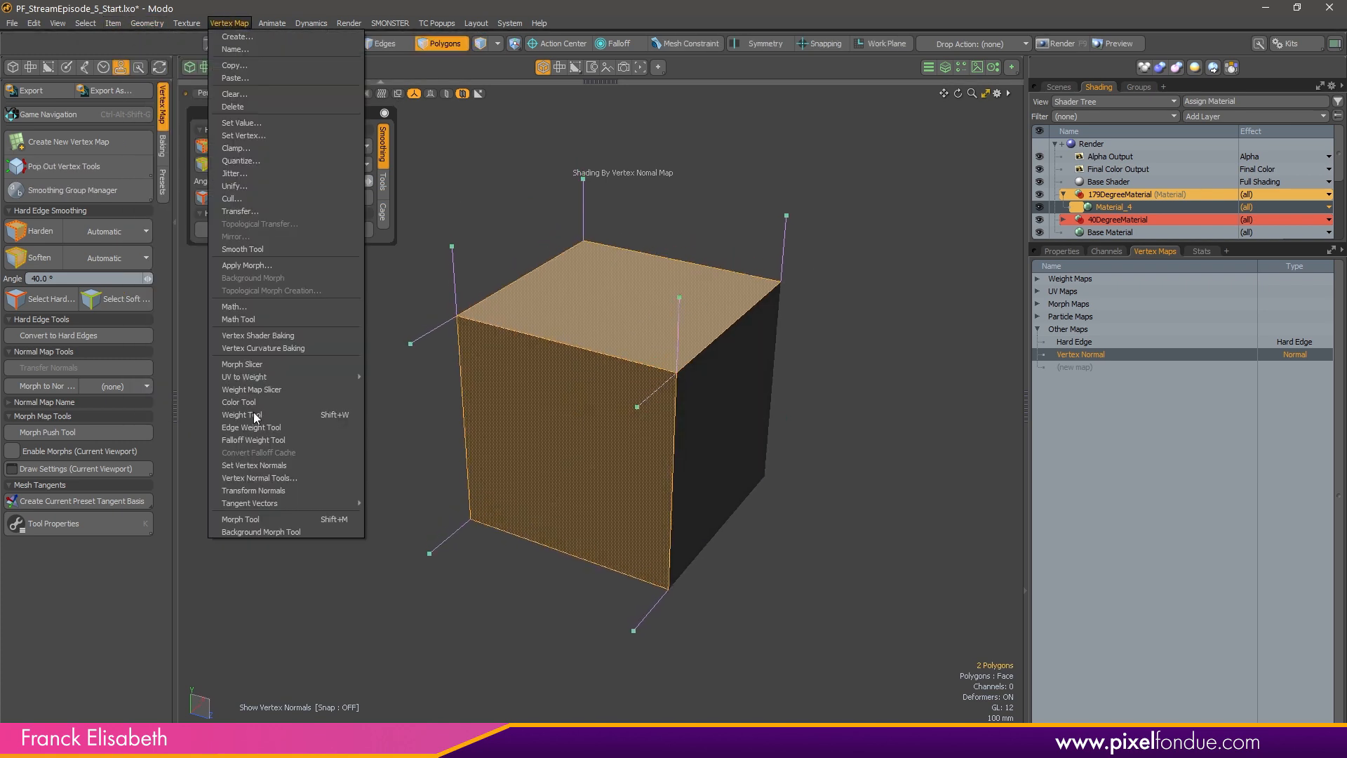
pyautogui.click(297, 466)
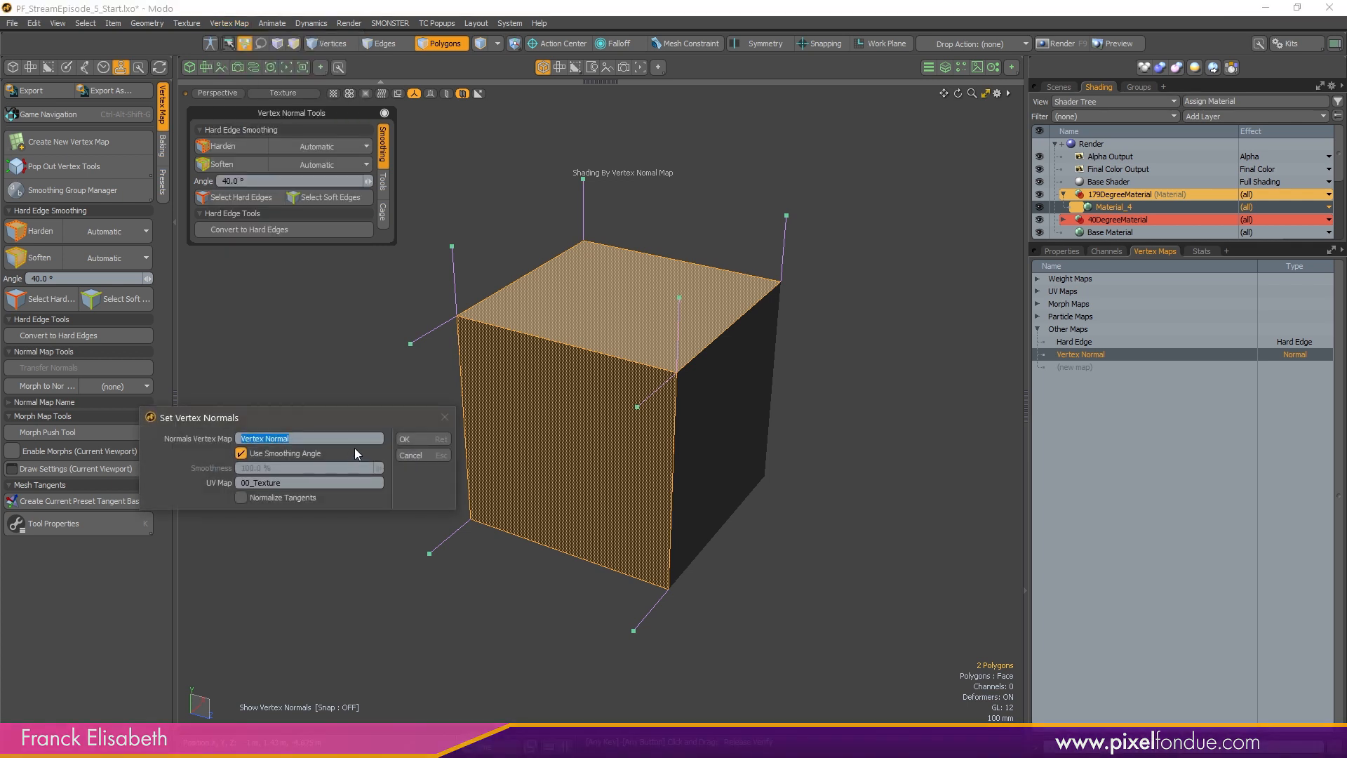
pyautogui.click(280, 457)
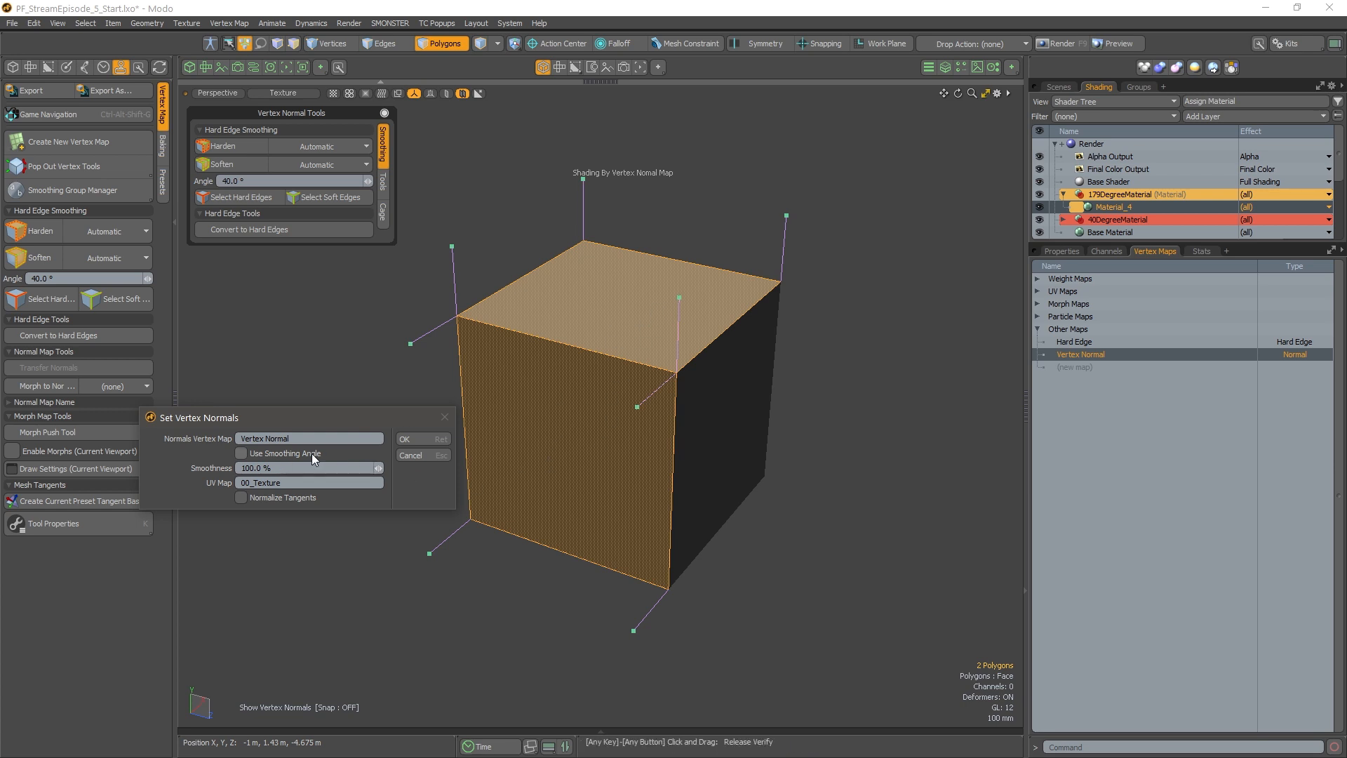
pyautogui.click(423, 439)
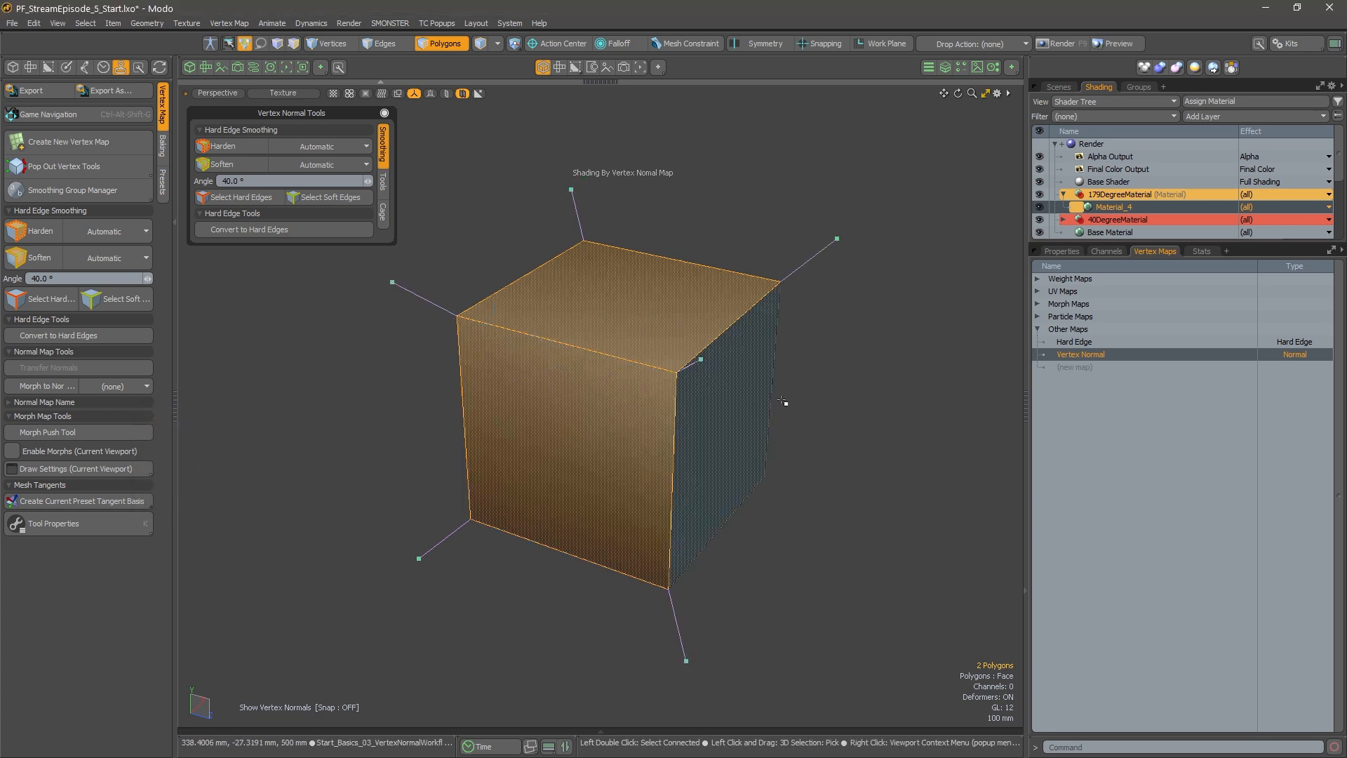
# Clear the polygon selection and examine the shading and normals across the edge between the top and front faces
pyautogui.moveTo(594, 317)
pyautogui.keyDown('alt'); pyautogui.mouseDown()
pyautogui.moveTo(643, 304)
pyautogui.moveTo(595, 324)
pyautogui.mouseUp(); pyautogui.keyUp('alt')
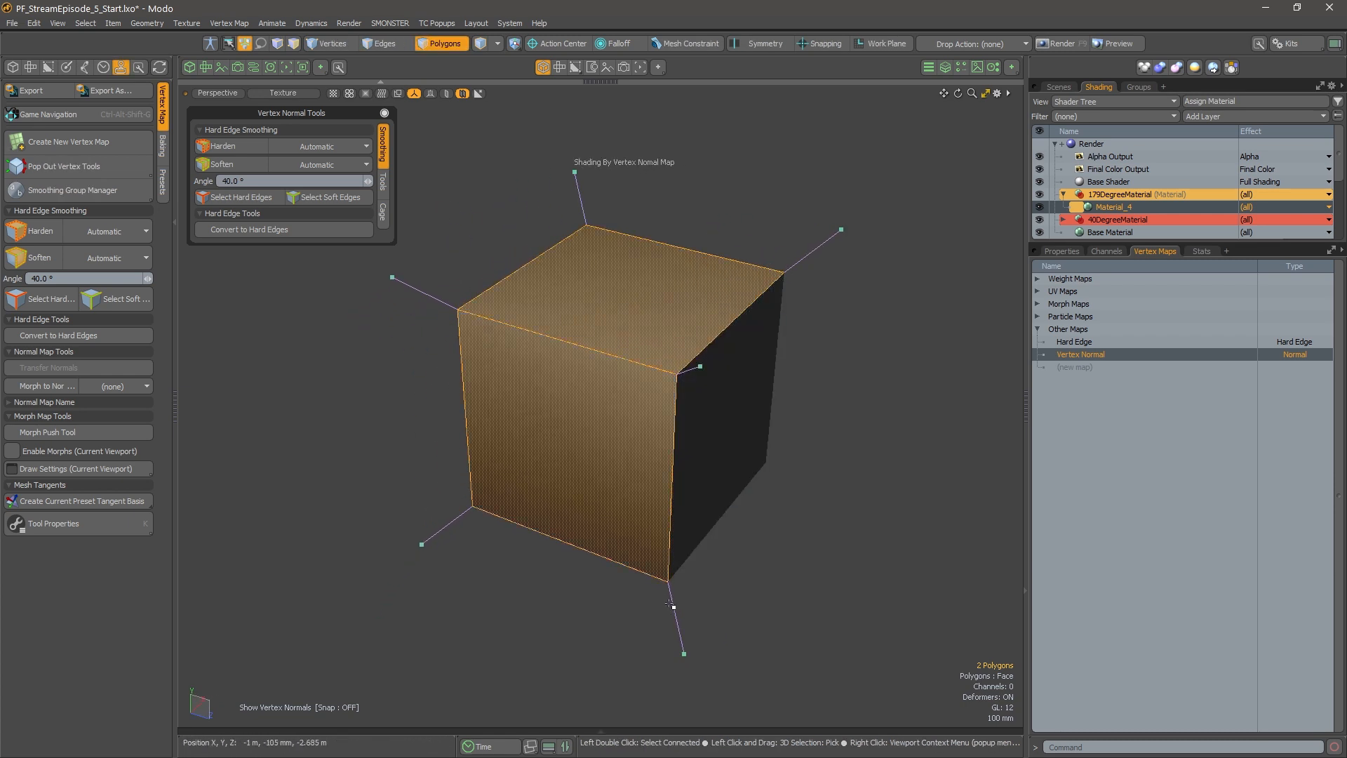
pyautogui.keyDown('alt'); pyautogui.moveTo(713, 389); pyautogui.dragTo(693, 368); pyautogui.keyUp('alt')
pyautogui.click(908, 451)
pyautogui.keyDown('alt'); pyautogui.moveTo(714, 448); pyautogui.dragTo(732, 475); pyautogui.keyUp('alt')
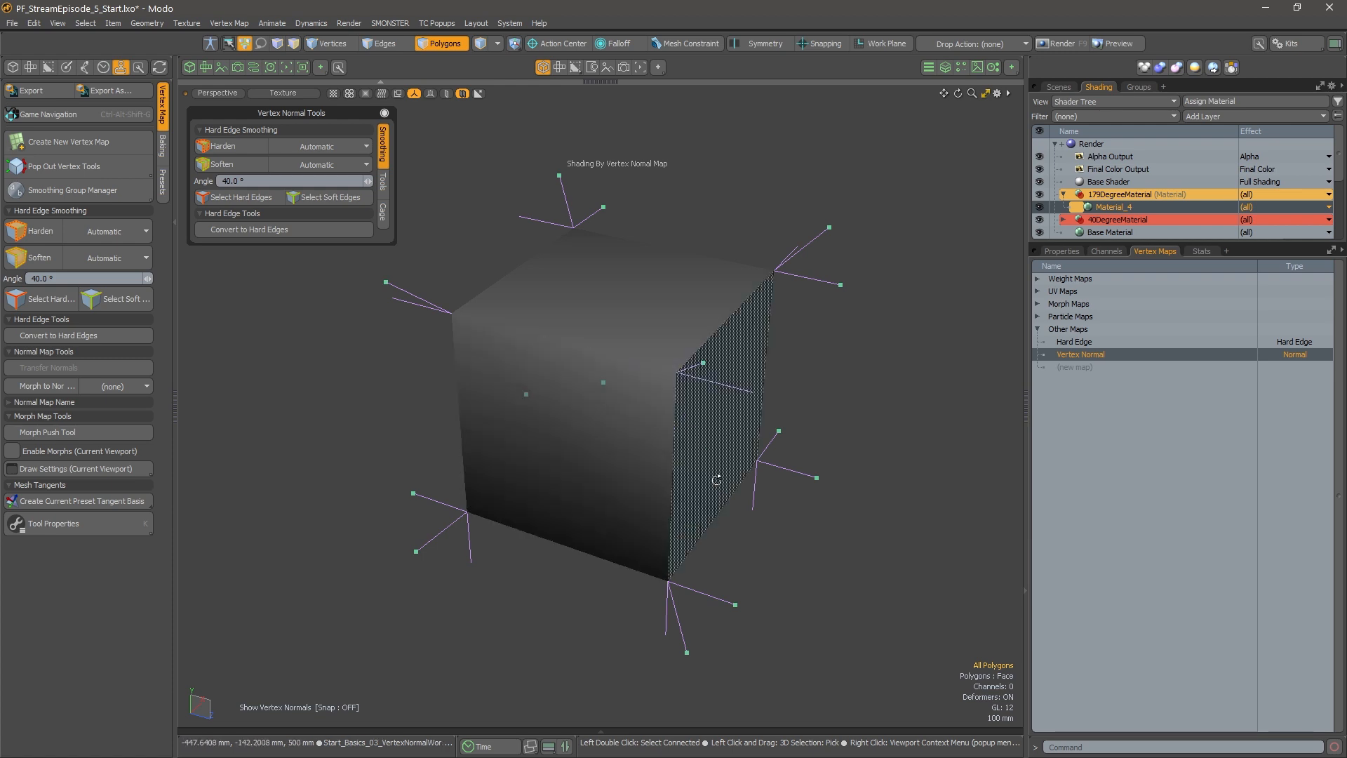
pyautogui.keyDown('alt'); pyautogui.moveTo(716, 480); pyautogui.dragTo(637, 401); pyautogui.keyUp('alt')
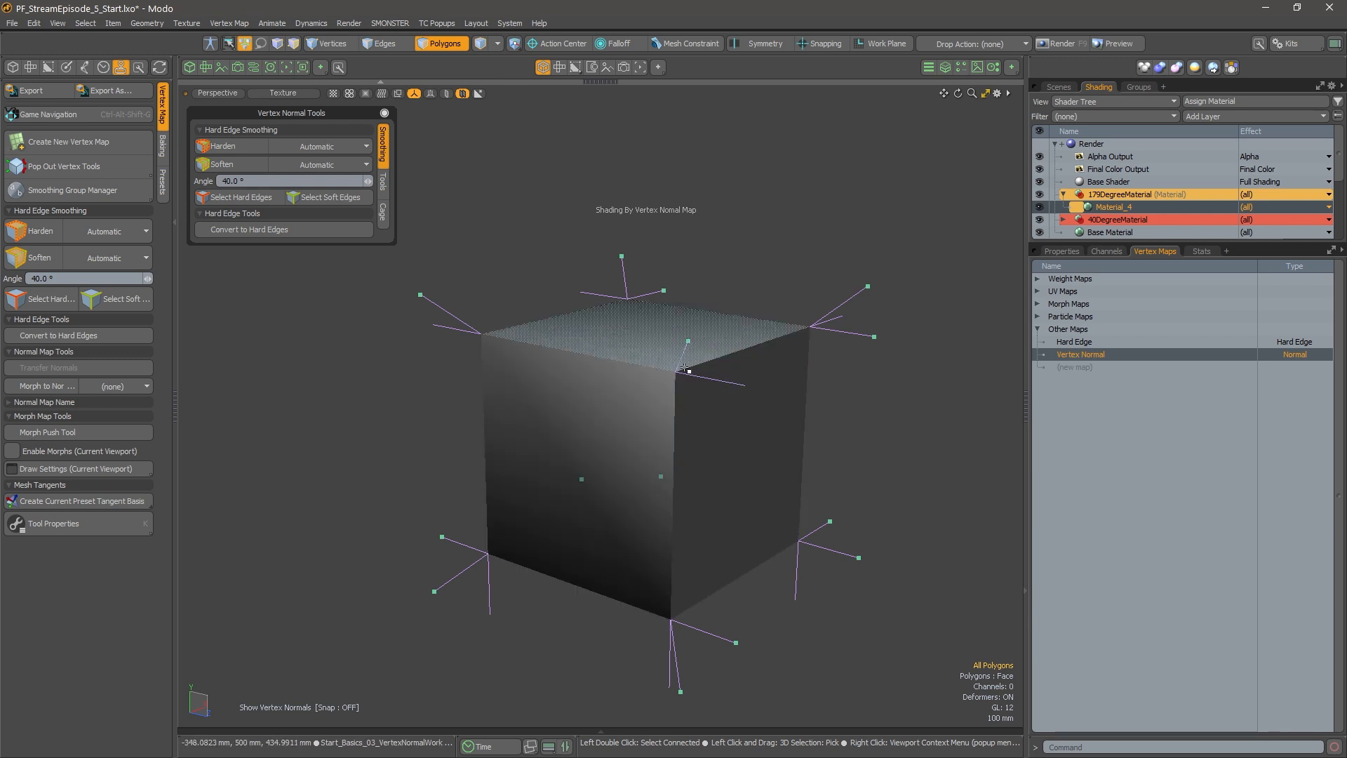
# Select the cube's right face, examine its vertex normals and shading from other angles, then clear the selection and return to item selection
pyautogui.click(757, 399)
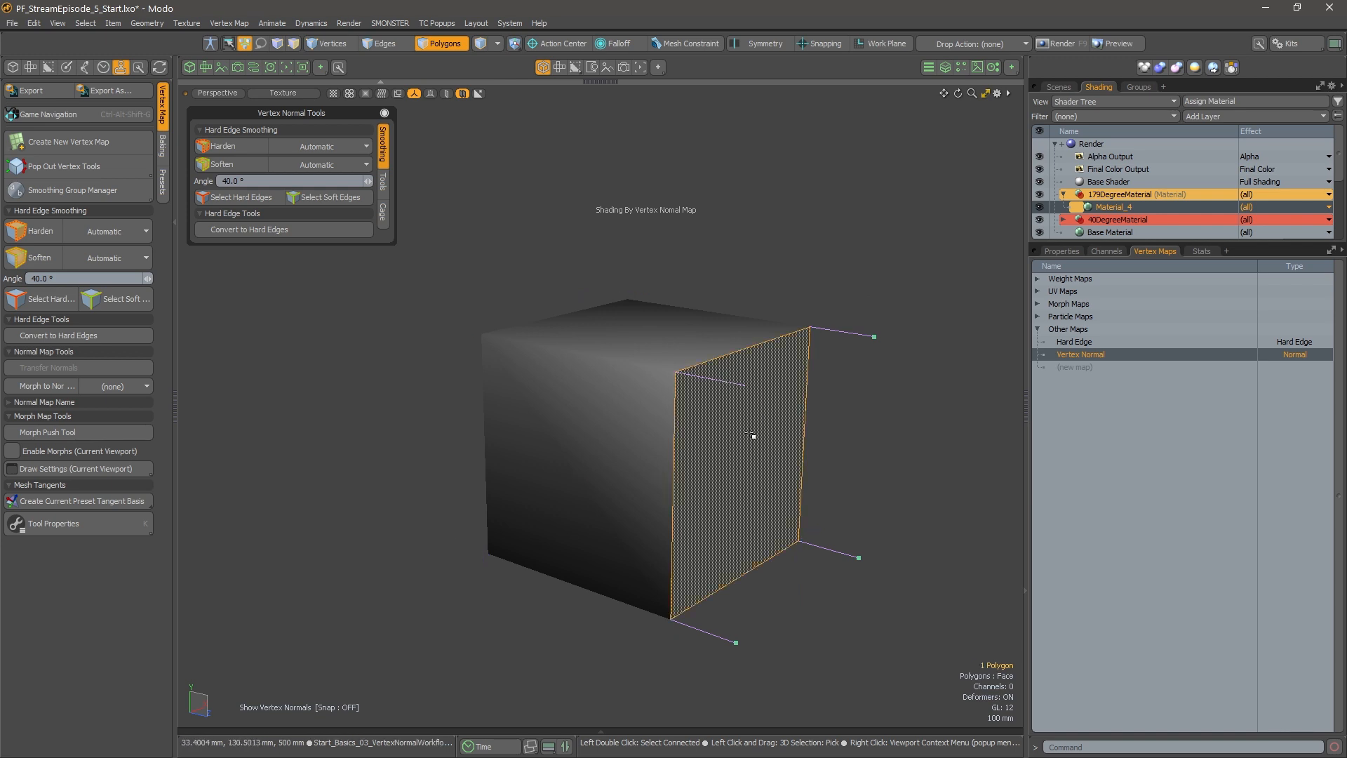
pyautogui.keyDown('alt'); pyautogui.moveTo(610, 423); pyautogui.dragTo(649, 474); pyautogui.keyUp('alt')
pyautogui.moveTo(623, 330); pyautogui.dragTo(617, 420)
pyautogui.keyDown('alt'); pyautogui.moveTo(617, 467); pyautogui.dragTo(691, 563); pyautogui.keyUp('alt')
pyautogui.click(840, 515)
pyautogui.press('5')
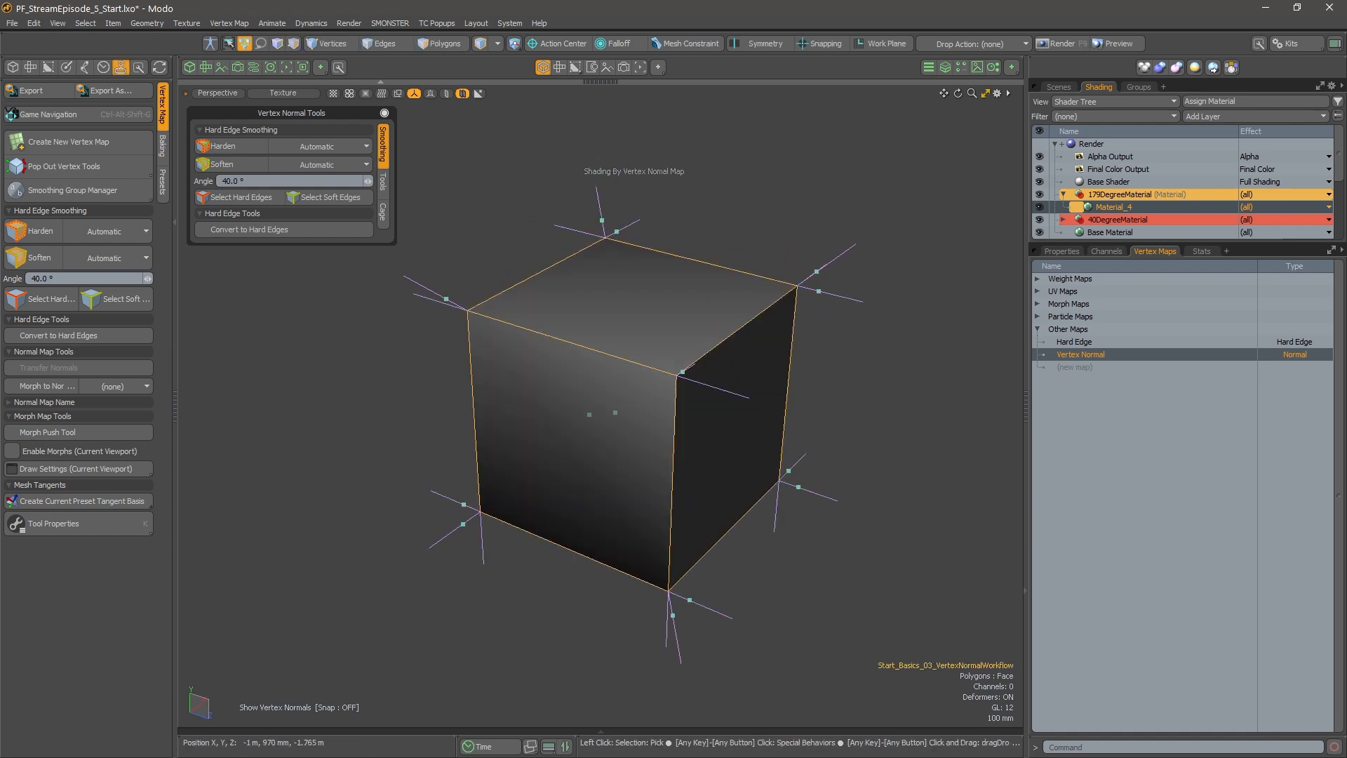
# Switch to PyCharm and delete the stray "Material" line above the 179 degree condition in Material_Centric
pyautogui.hotkey('alt', 'Tab')
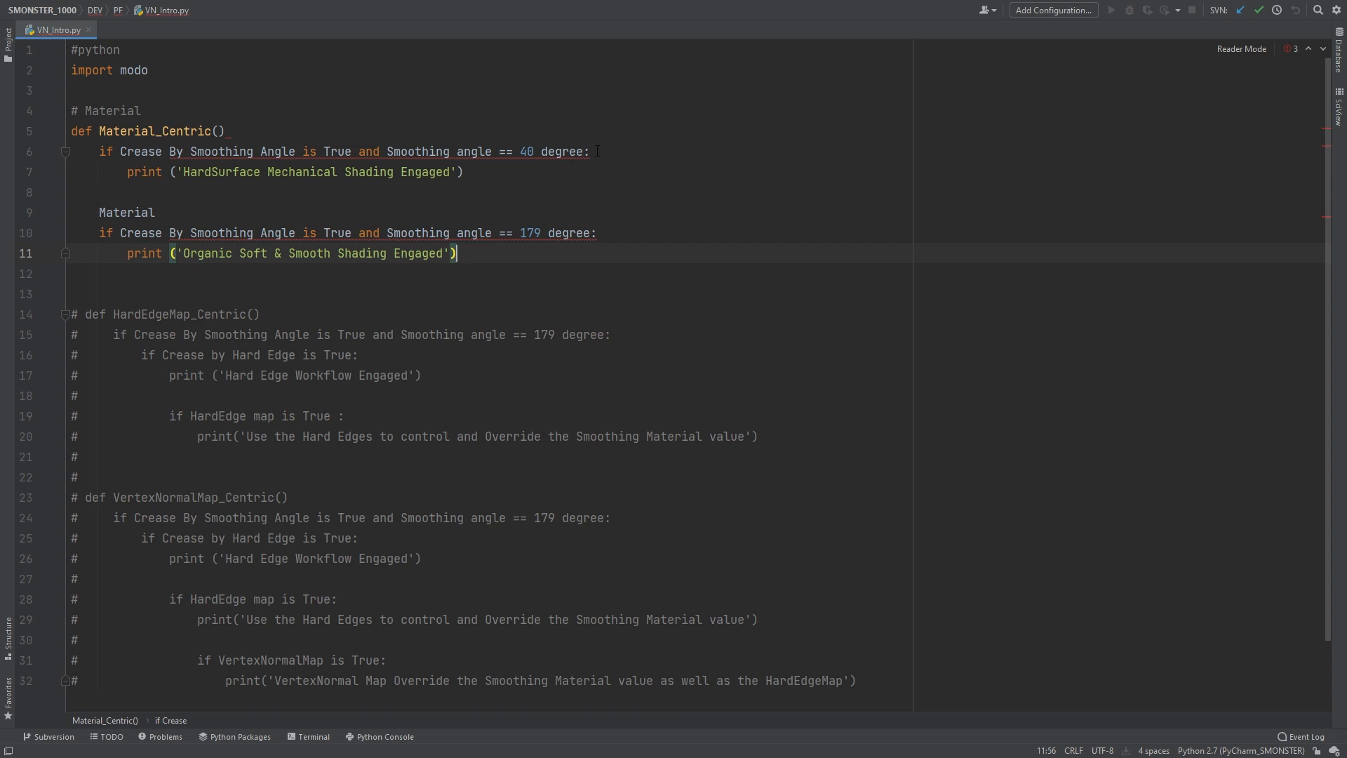
pyautogui.moveTo(505, 170); pyautogui.dragTo(177, 173)
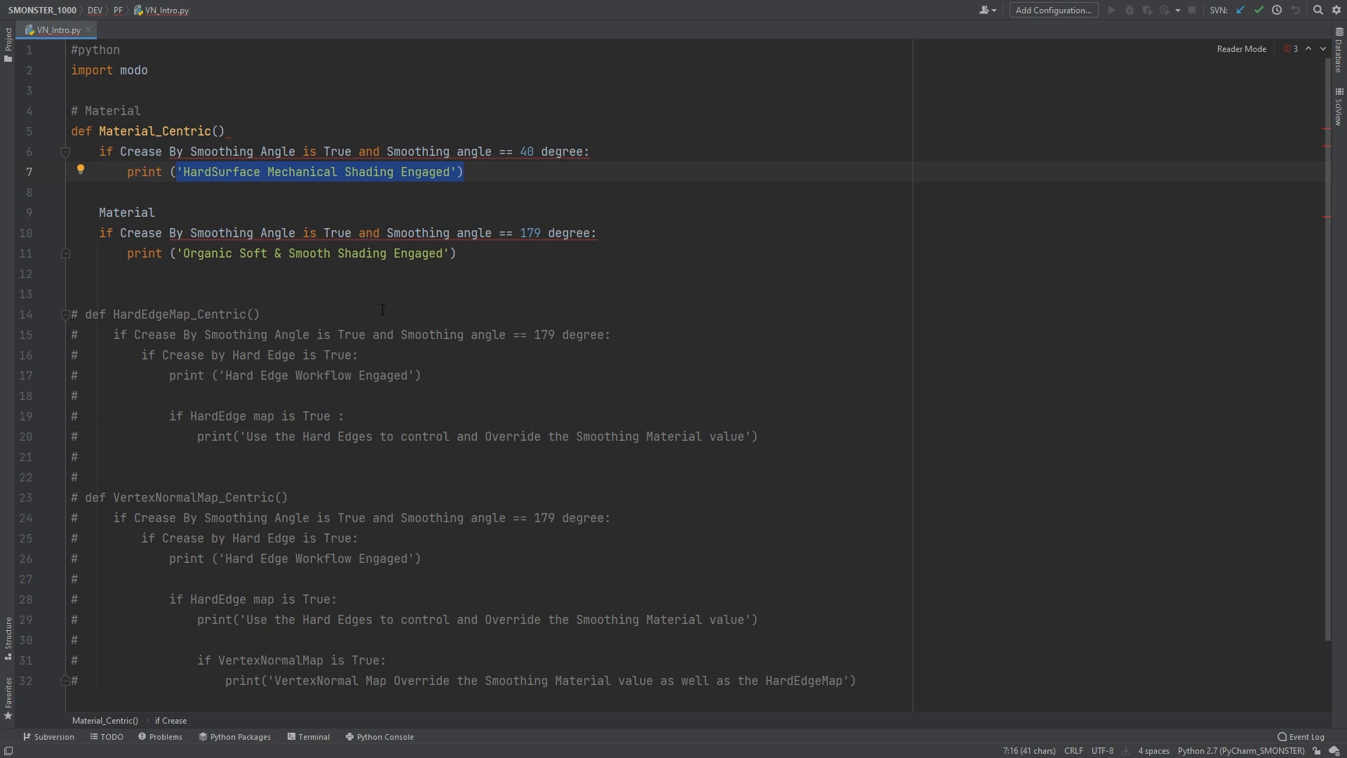
pyautogui.moveTo(157, 212); pyautogui.dragTo(70, 212)
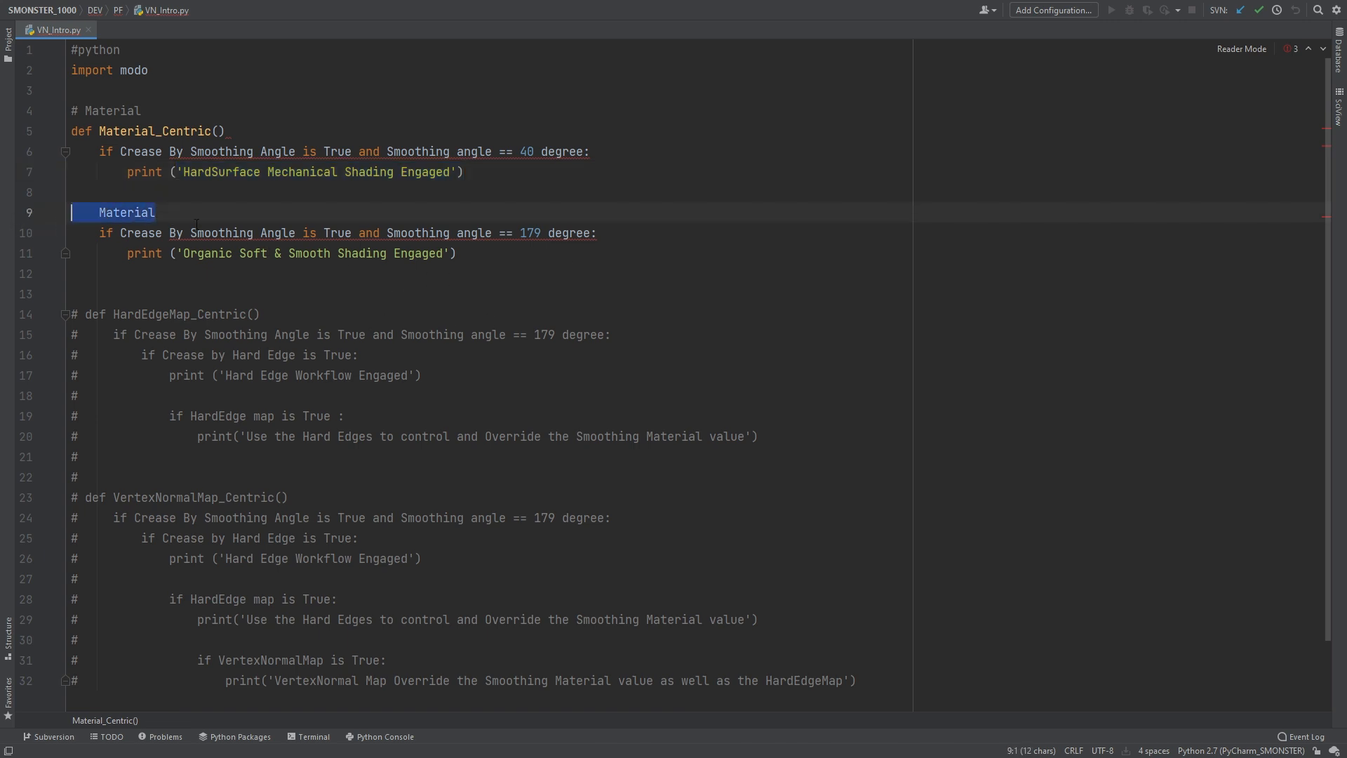
pyautogui.press('BackSpace')
pyautogui.press('BackSpace')
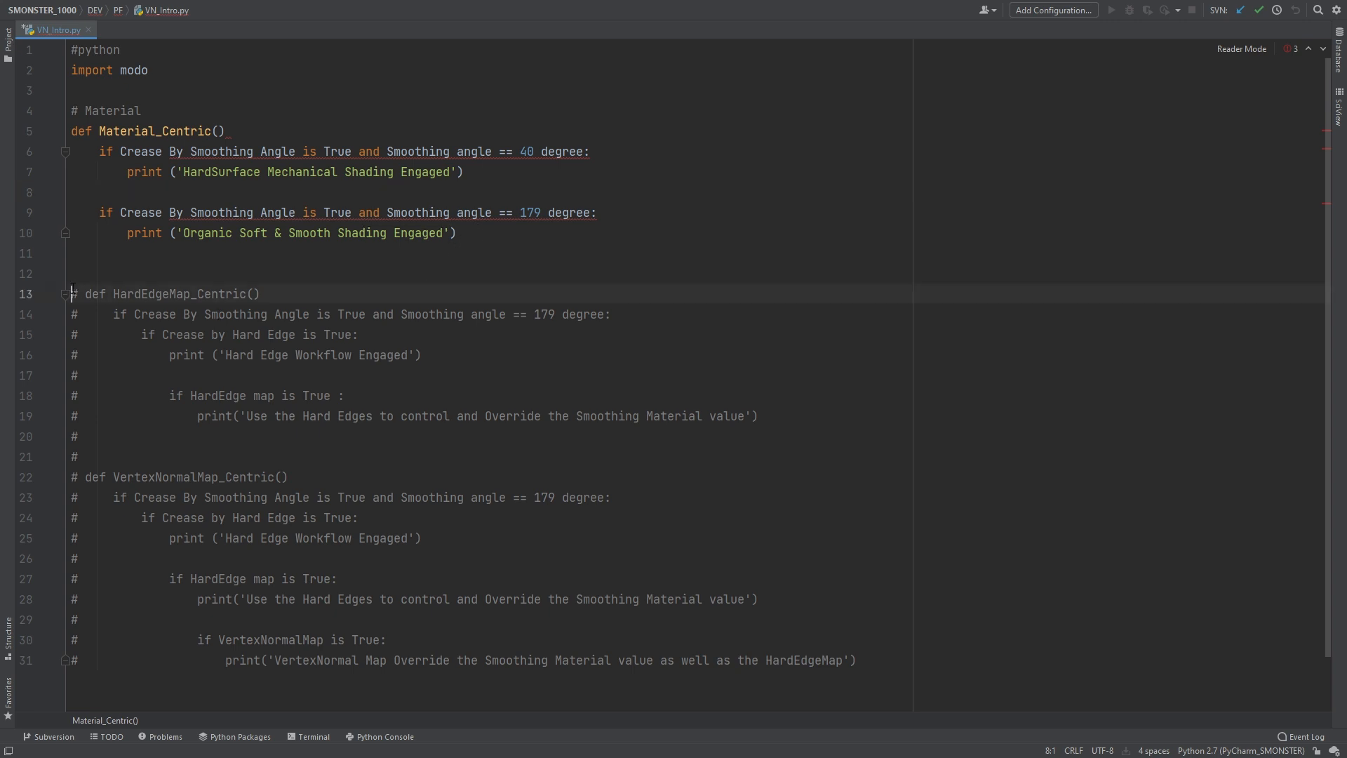
# Uncomment the HardEdgeMap_Centric function and highlight its "Crease by Hard Edge" and "HardEdge map" conditions with their print lines
pyautogui.moveTo(71, 293); pyautogui.dragTo(777, 414)
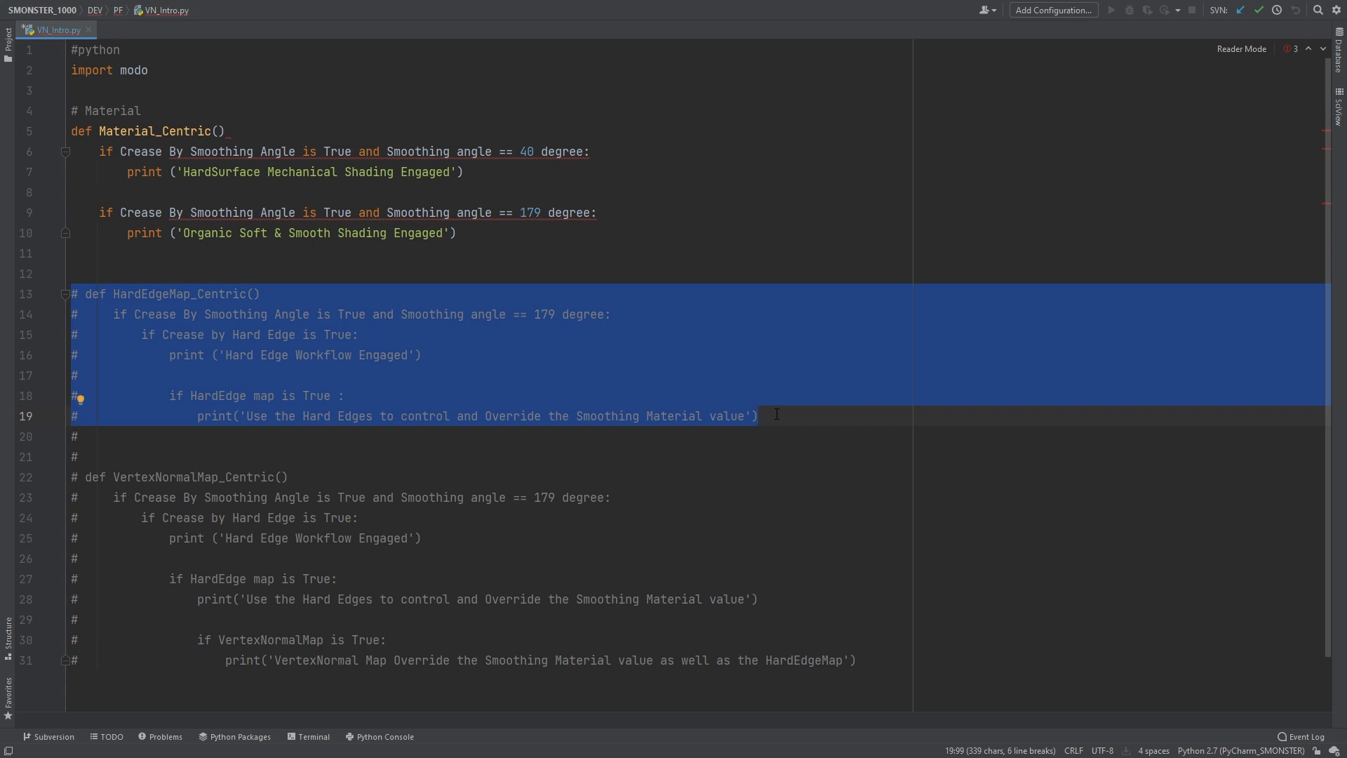
pyautogui.hotkey('ctrl', '/')
pyautogui.click(791, 415)
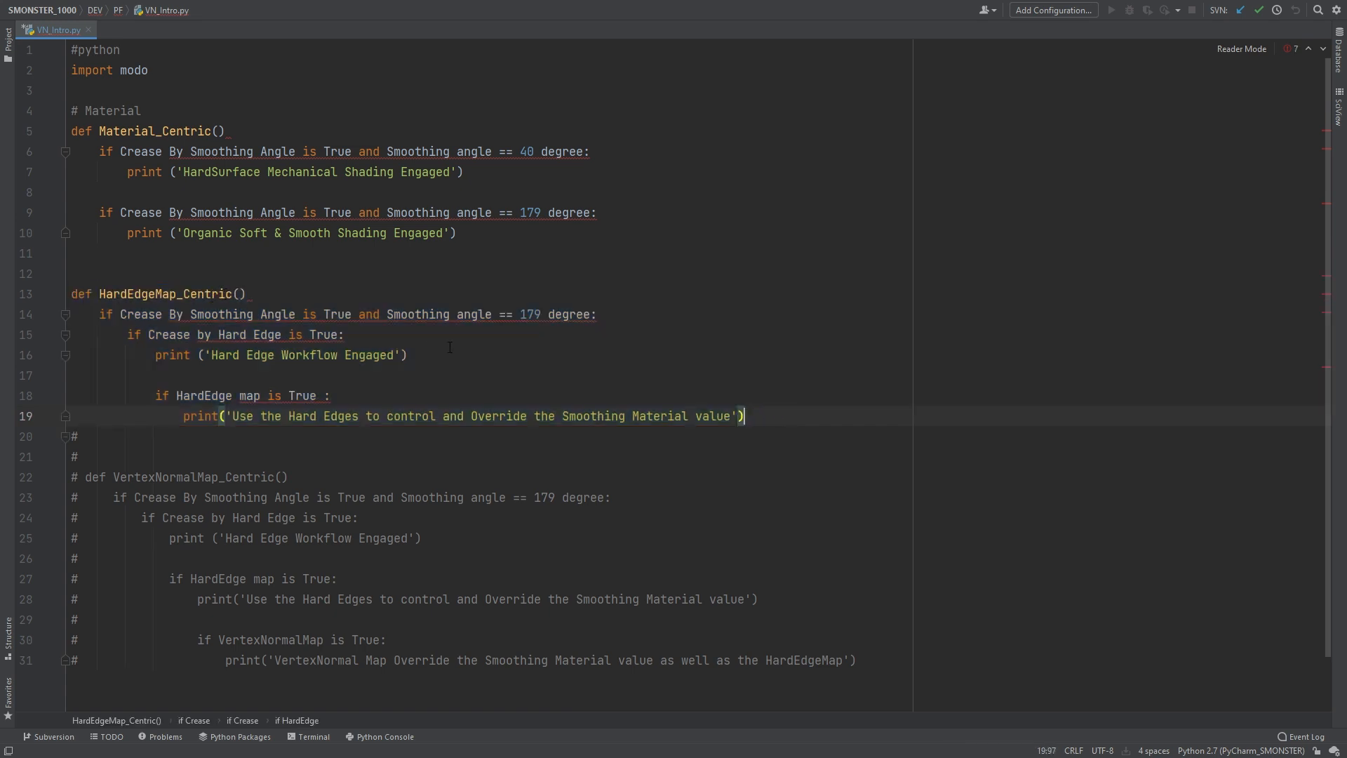
pyautogui.moveTo(122, 333); pyautogui.dragTo(427, 352)
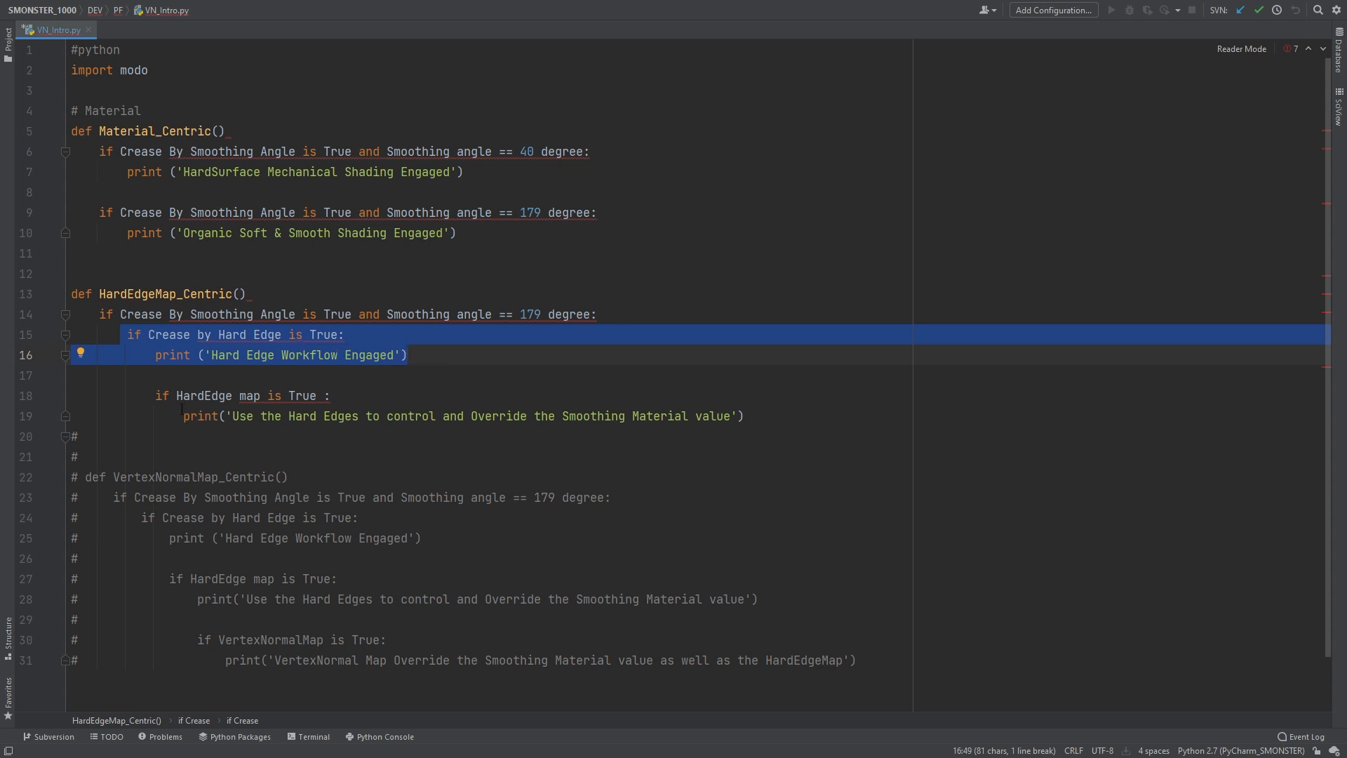
pyautogui.moveTo(155, 395); pyautogui.dragTo(761, 415)
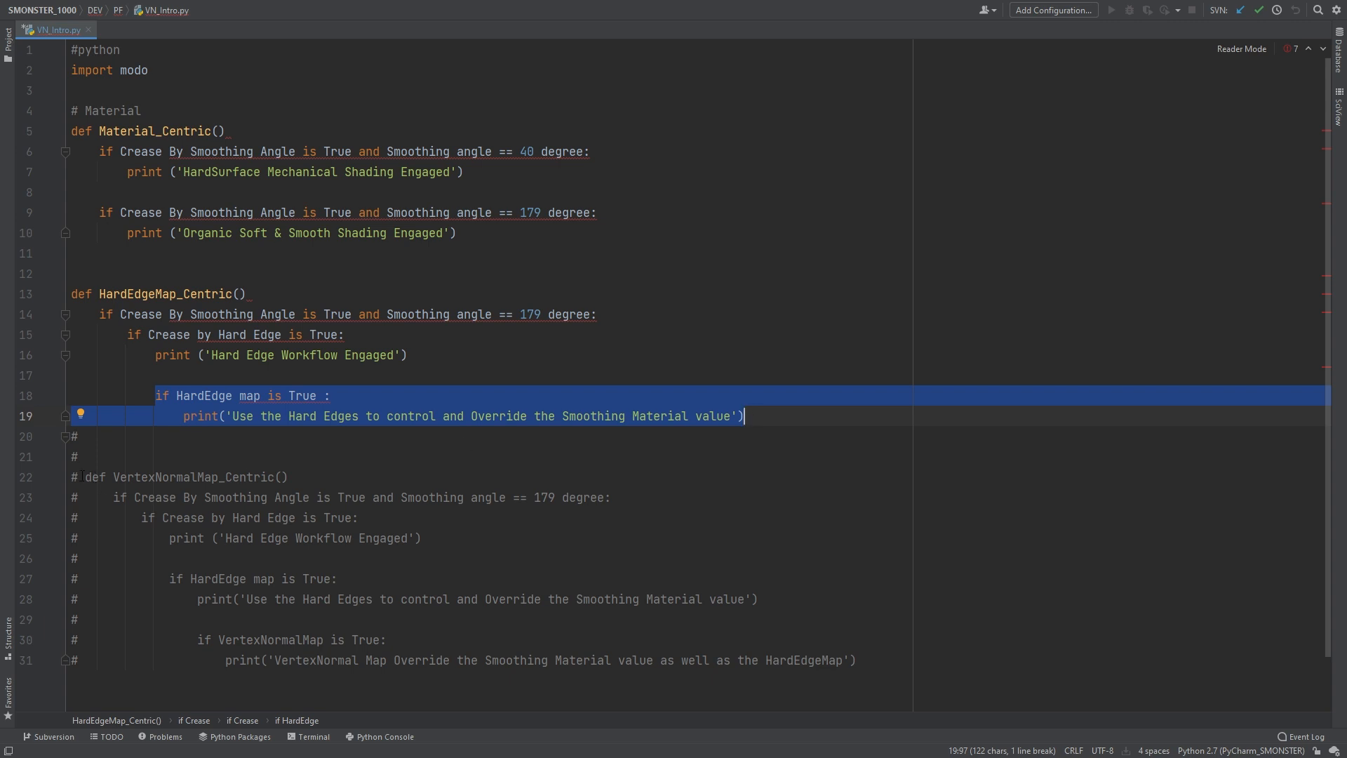
# Uncomment the VertexNormalMap_Centric function and highlight its "if VertexNormalMap is True" condition
pyautogui.moveTo(75, 437); pyautogui.dragTo(891, 662)
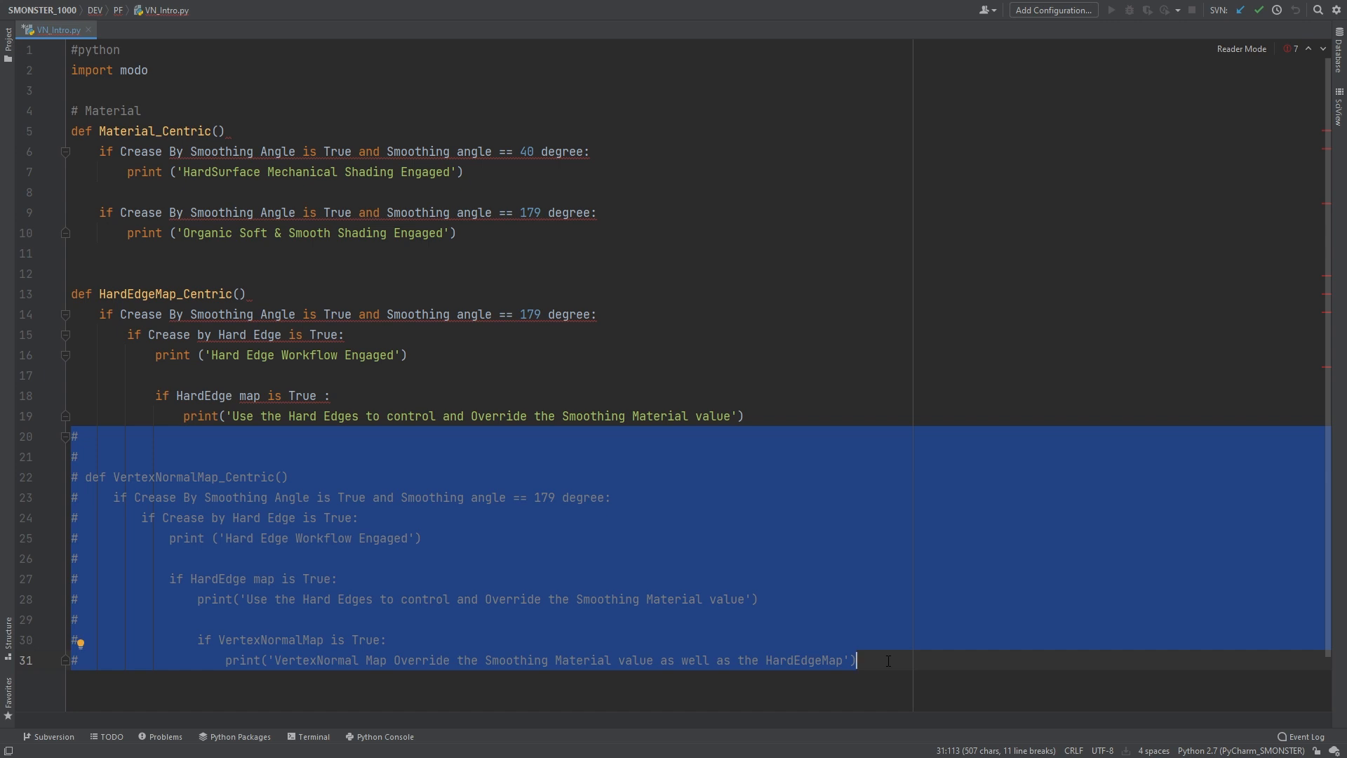
pyautogui.hotkey('ctrl', '/')
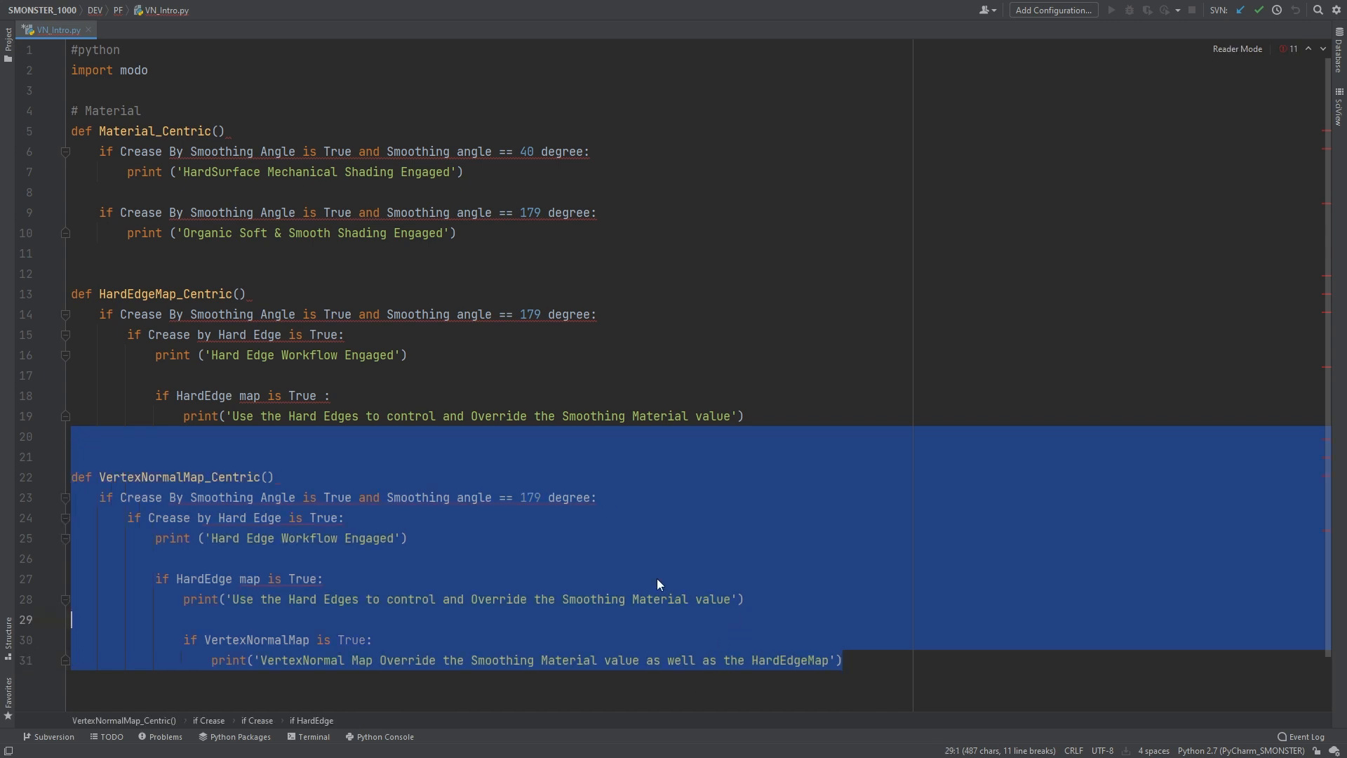
pyautogui.click(438, 518)
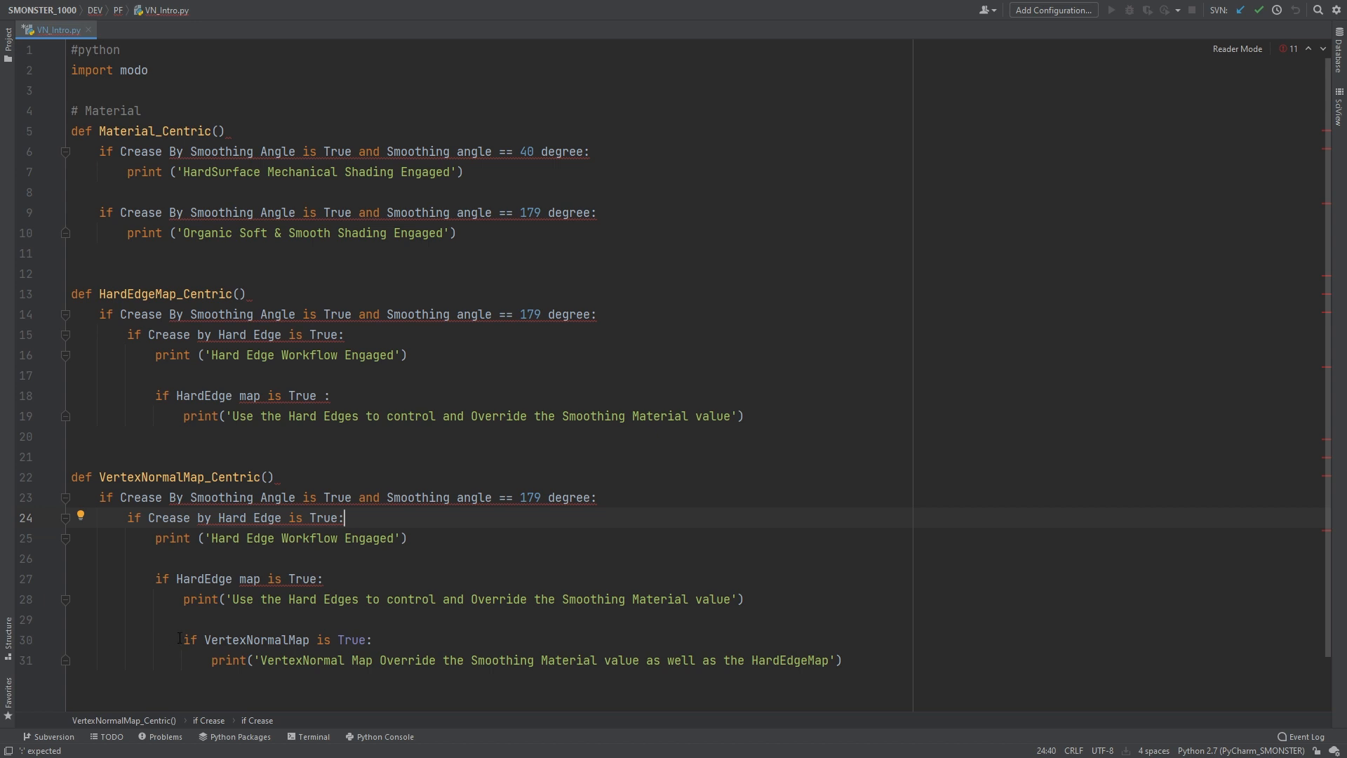
pyautogui.moveTo(179, 638); pyautogui.dragTo(377, 639)
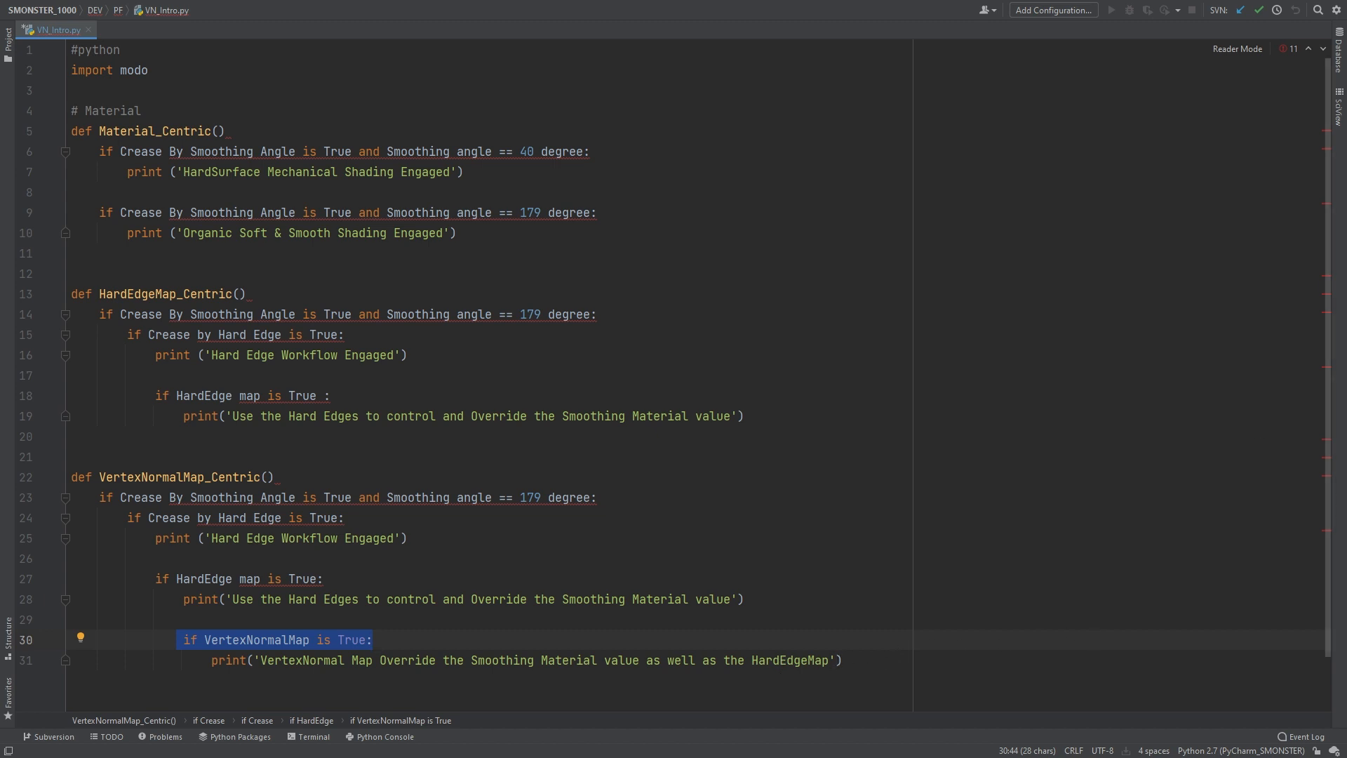
# Switch back to Modo, deselect the Shading By Vertex Normal Map cube and view its shading
pyautogui.hotkey('alt', 'Tab')
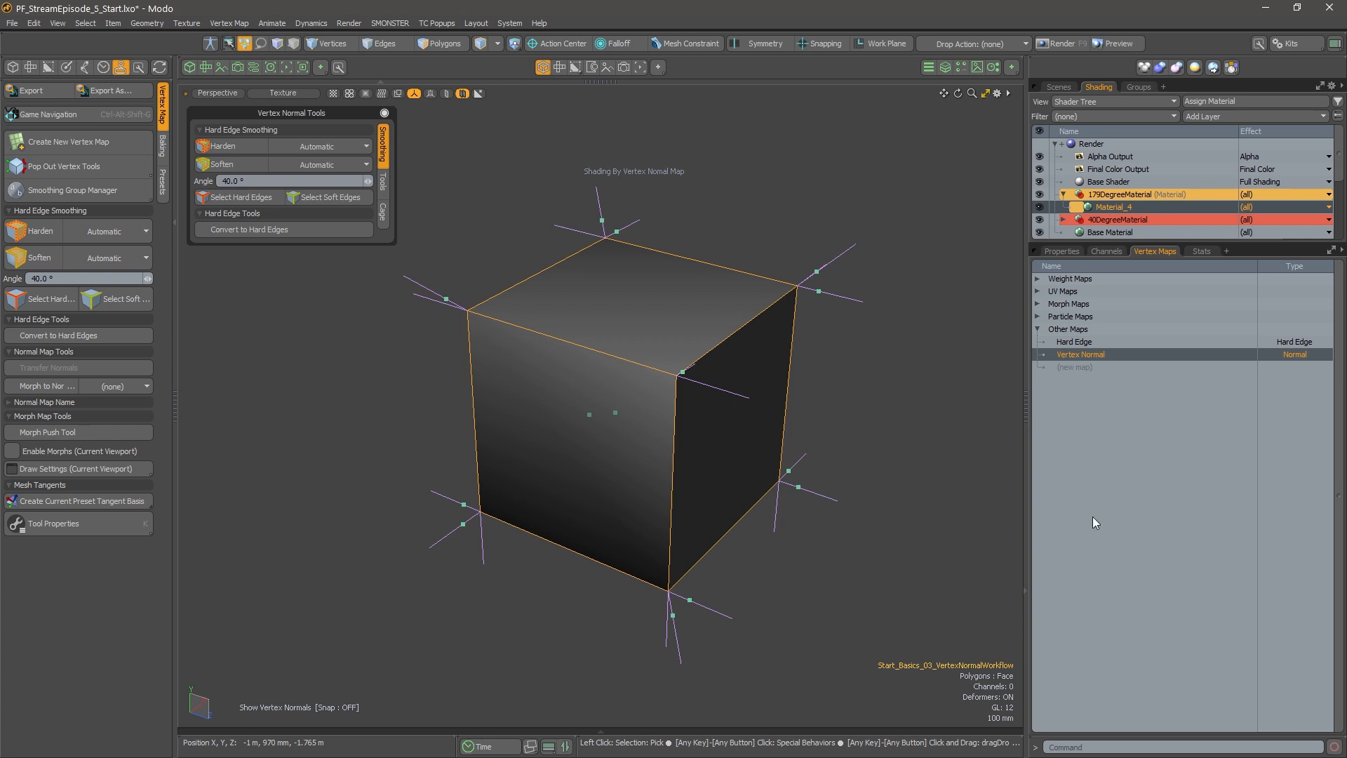
pyautogui.scroll(-5, 864, 391)
pyautogui.keyDown('alt'); pyautogui.keyDown('shift'); pyautogui.moveTo(826, 397); pyautogui.dragTo(604, 414); pyautogui.keyUp('shift'); pyautogui.keyUp('alt')
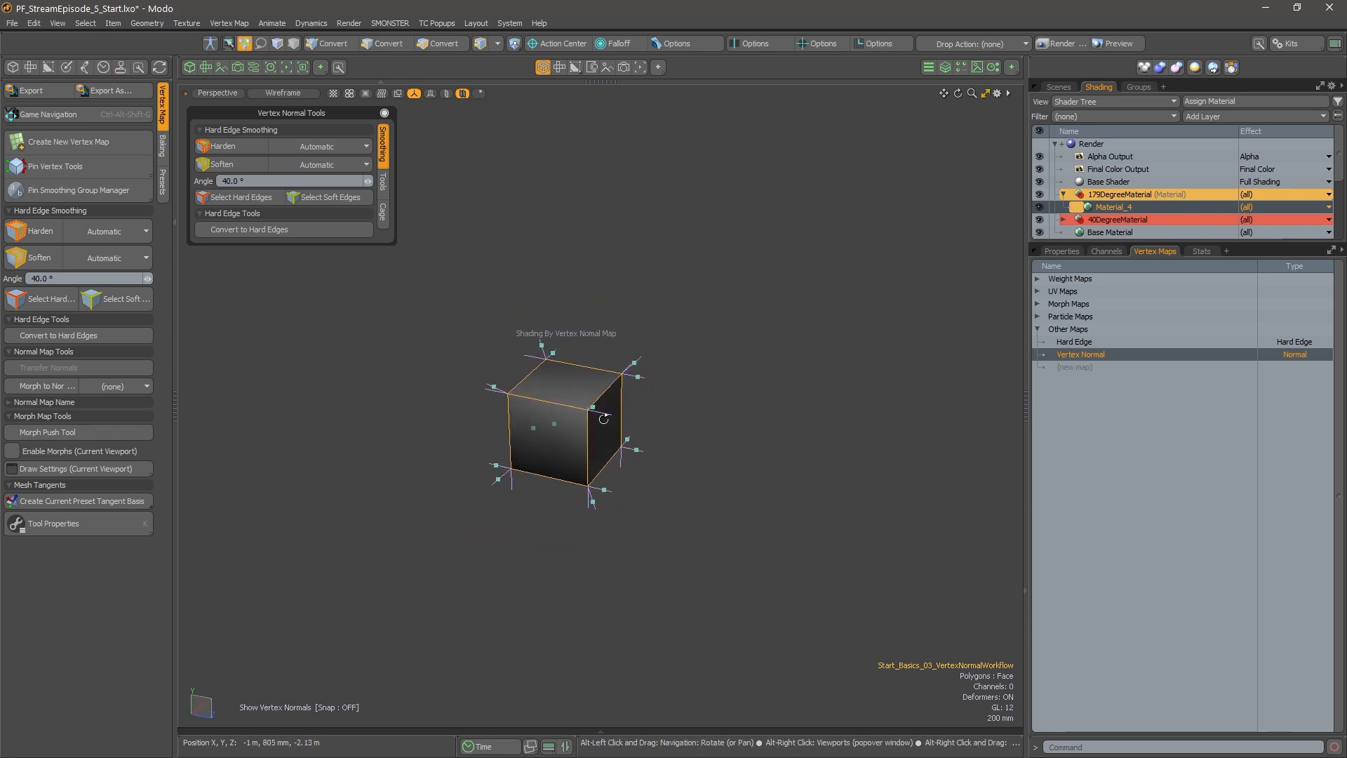
pyautogui.click(697, 386)
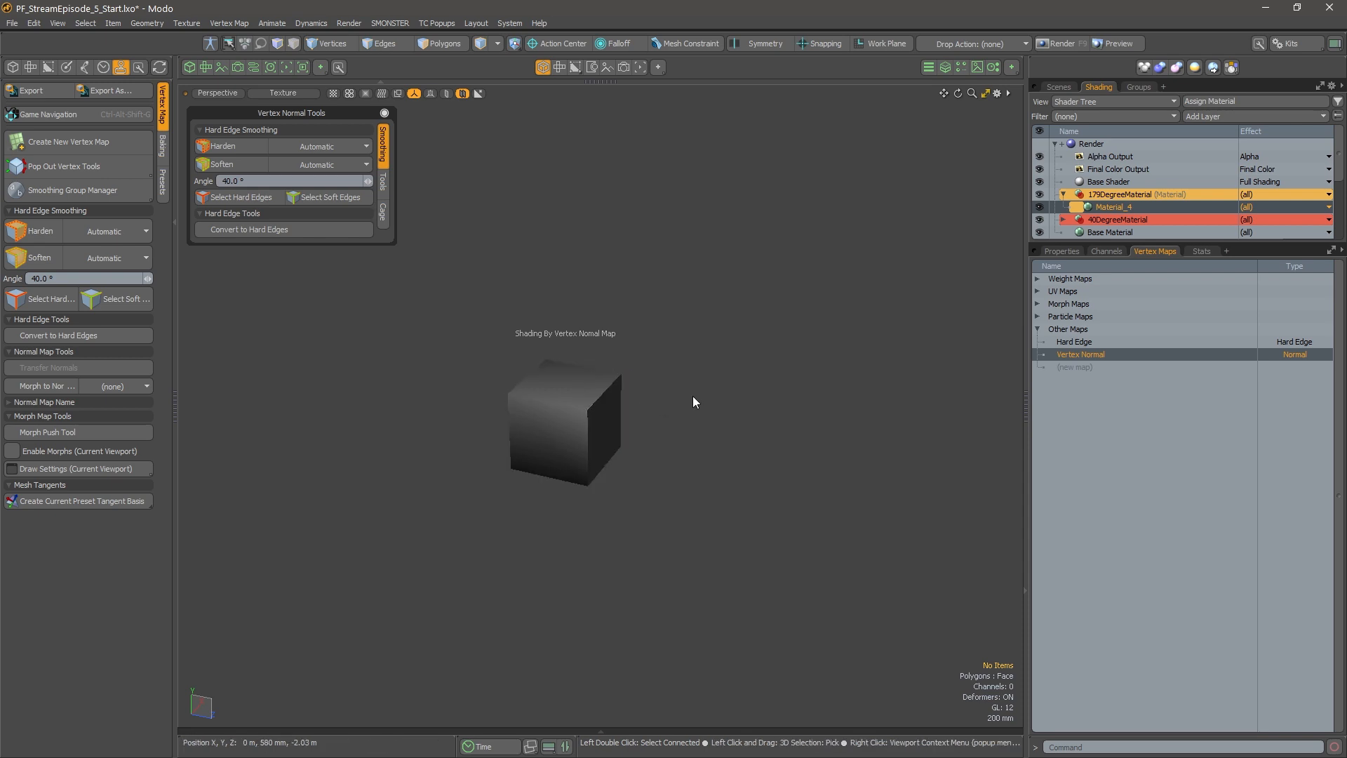
pyautogui.keyDown('alt'); pyautogui.moveTo(693, 395); pyautogui.dragTo(619, 397); pyautogui.keyUp('alt')
pyautogui.scroll(3, 658, 391)
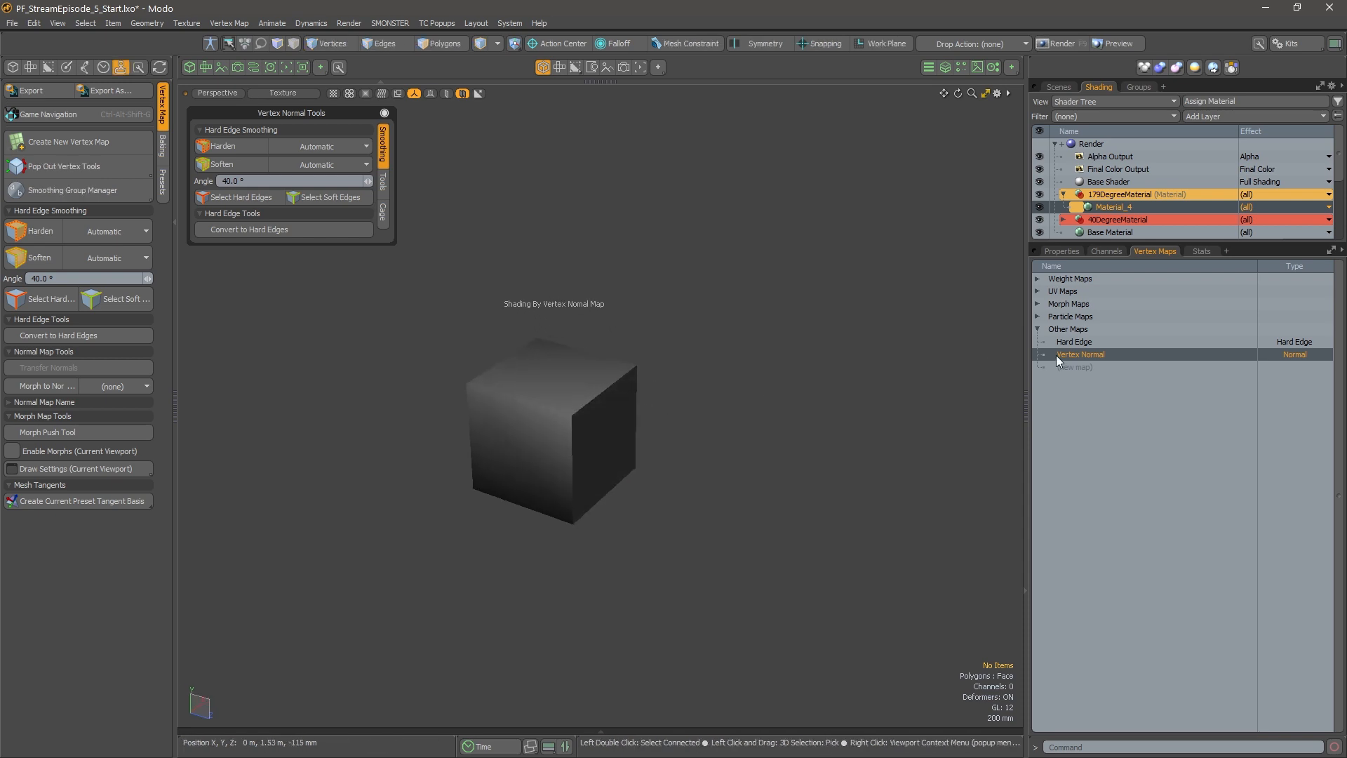
# Delete the Hard Edge vertex map and examine the cube's shading
pyautogui.rightClick(1126, 343)
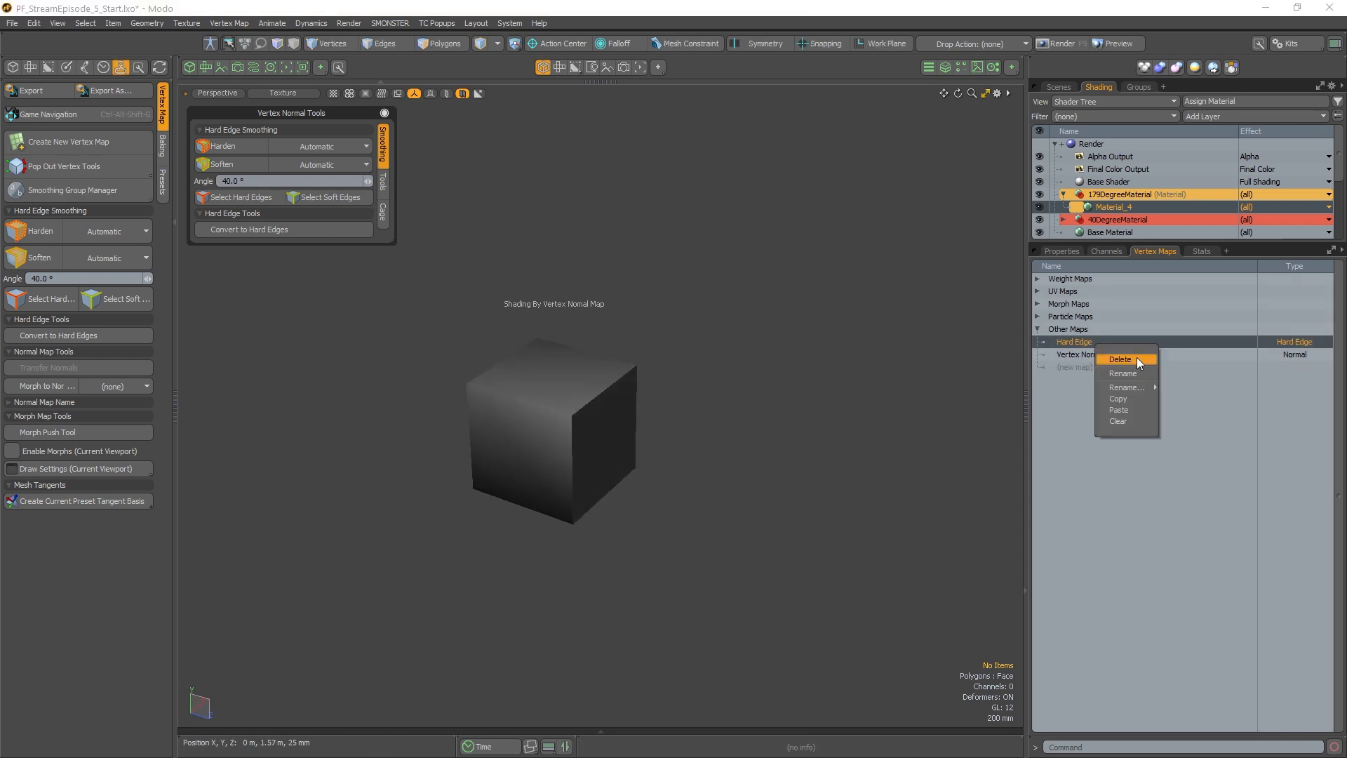
pyautogui.click(1137, 356)
pyautogui.click(1261, 357)
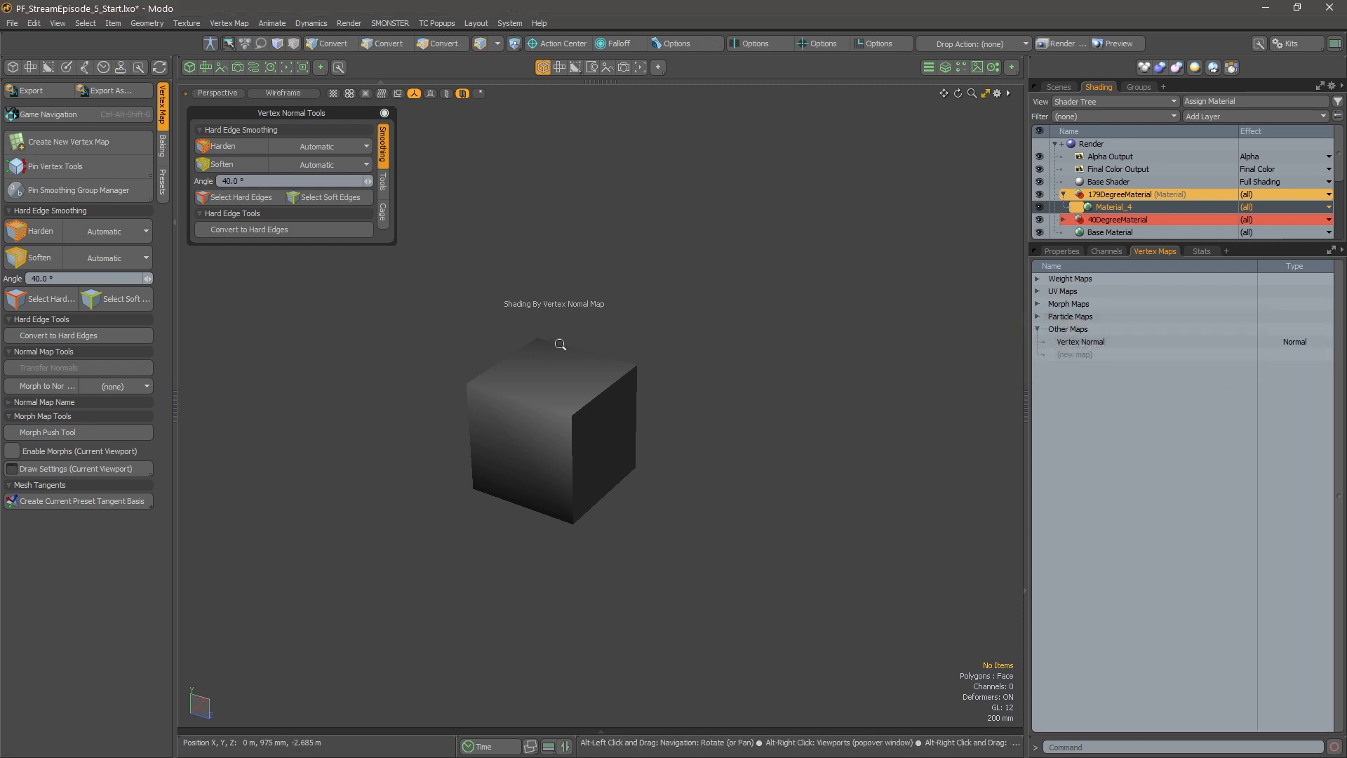
pyautogui.keyDown('ctrl'); pyautogui.keyDown('alt'); pyautogui.moveTo(560, 344); pyautogui.dragTo(571, 469); pyautogui.keyUp('alt'); pyautogui.keyUp('ctrl')
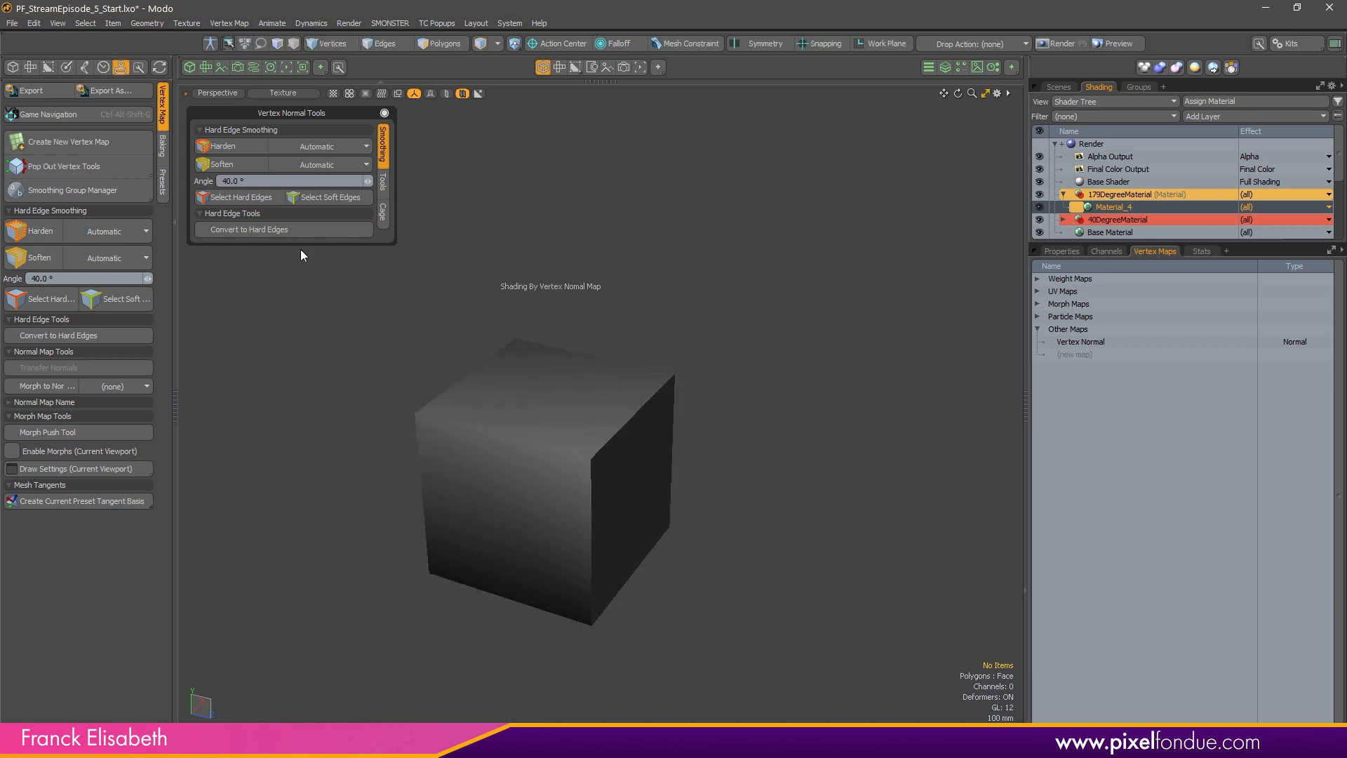
pyautogui.keyDown('alt'); pyautogui.moveTo(691, 308); pyautogui.dragTo(520, 278); pyautogui.keyUp('alt')
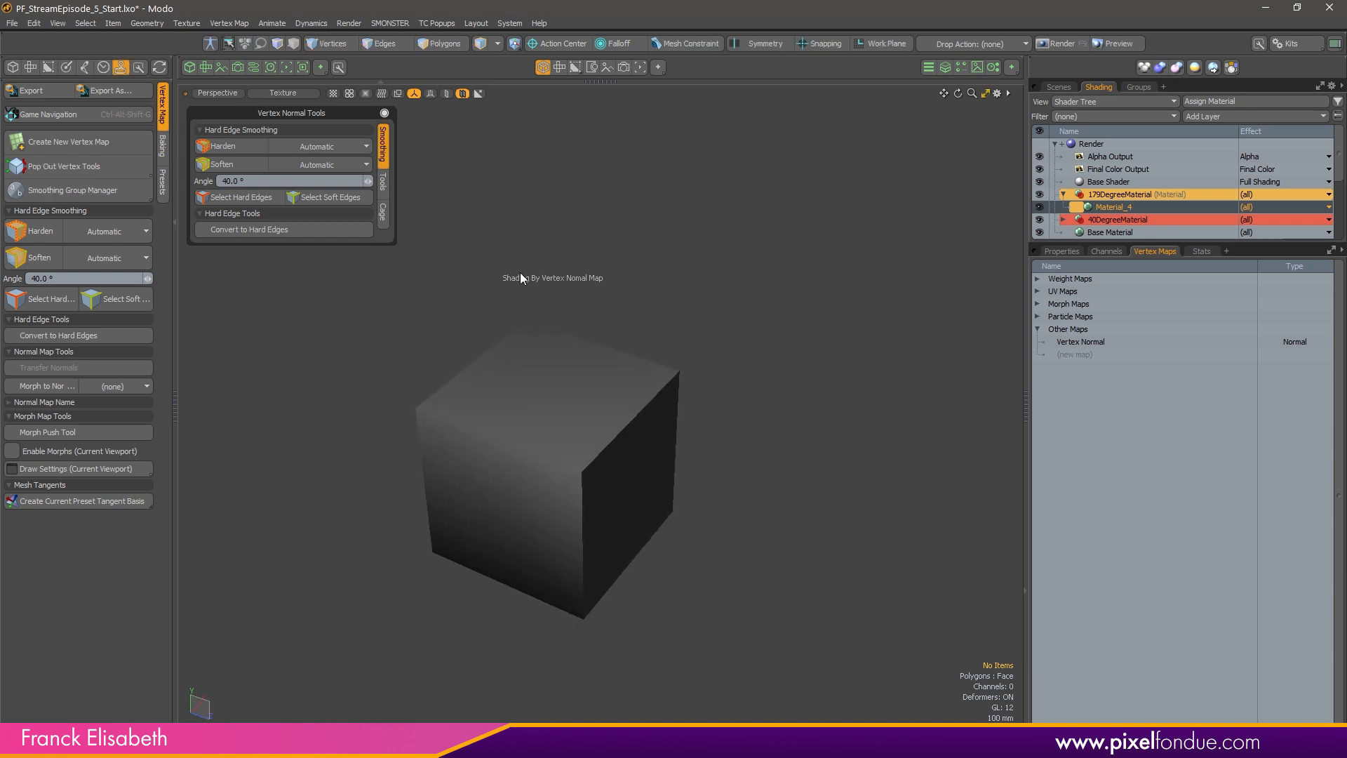
# Try to soften the edge between the cube's top and right faces
pyautogui.click(313, 200)
pyautogui.press('2')
pyautogui.click(615, 423)
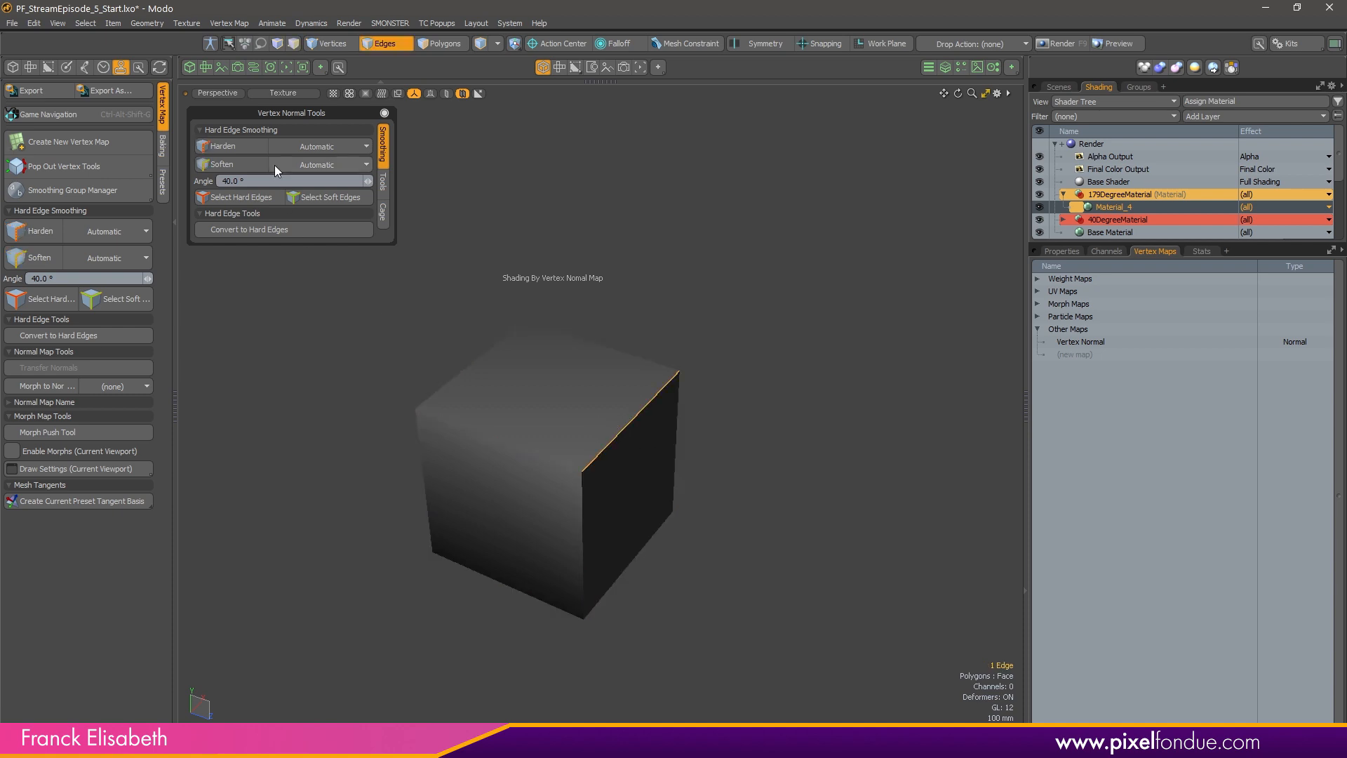
pyautogui.click(251, 167)
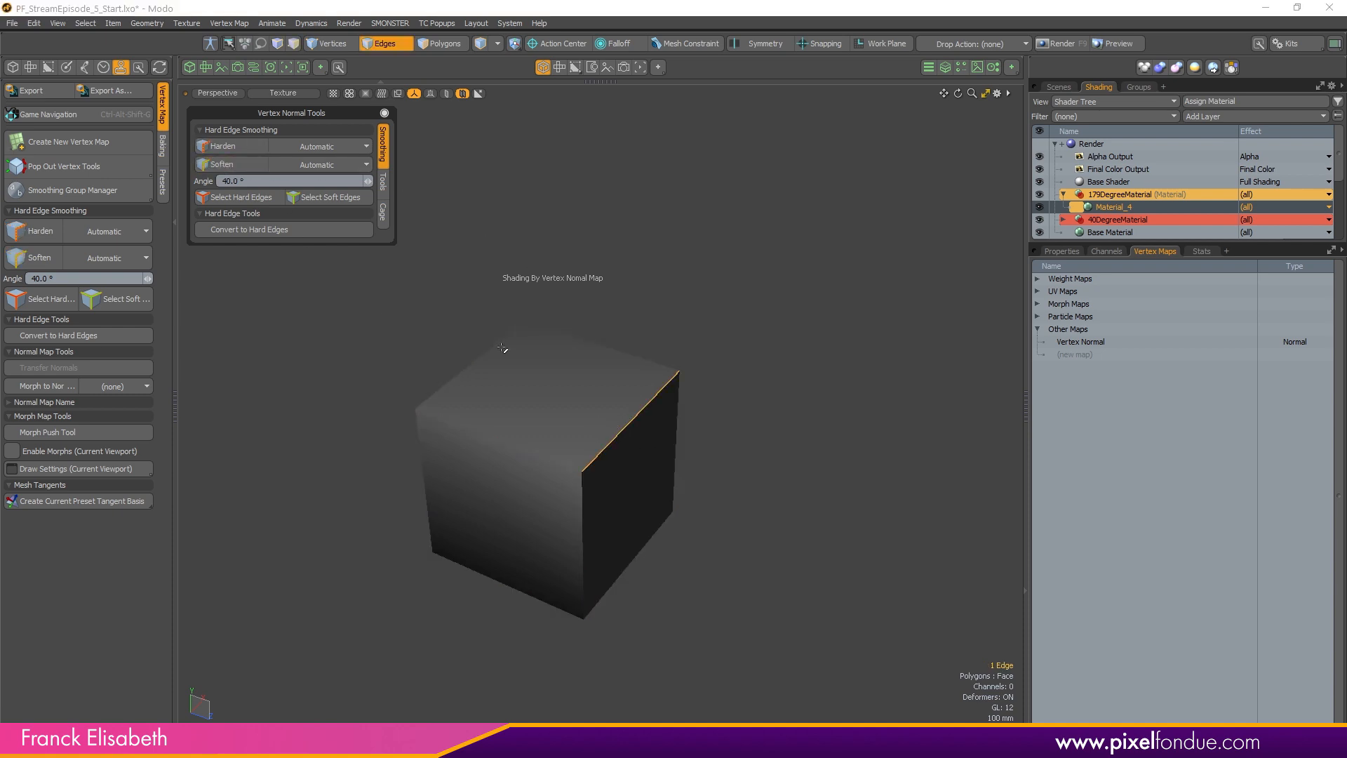
pyautogui.click(234, 166)
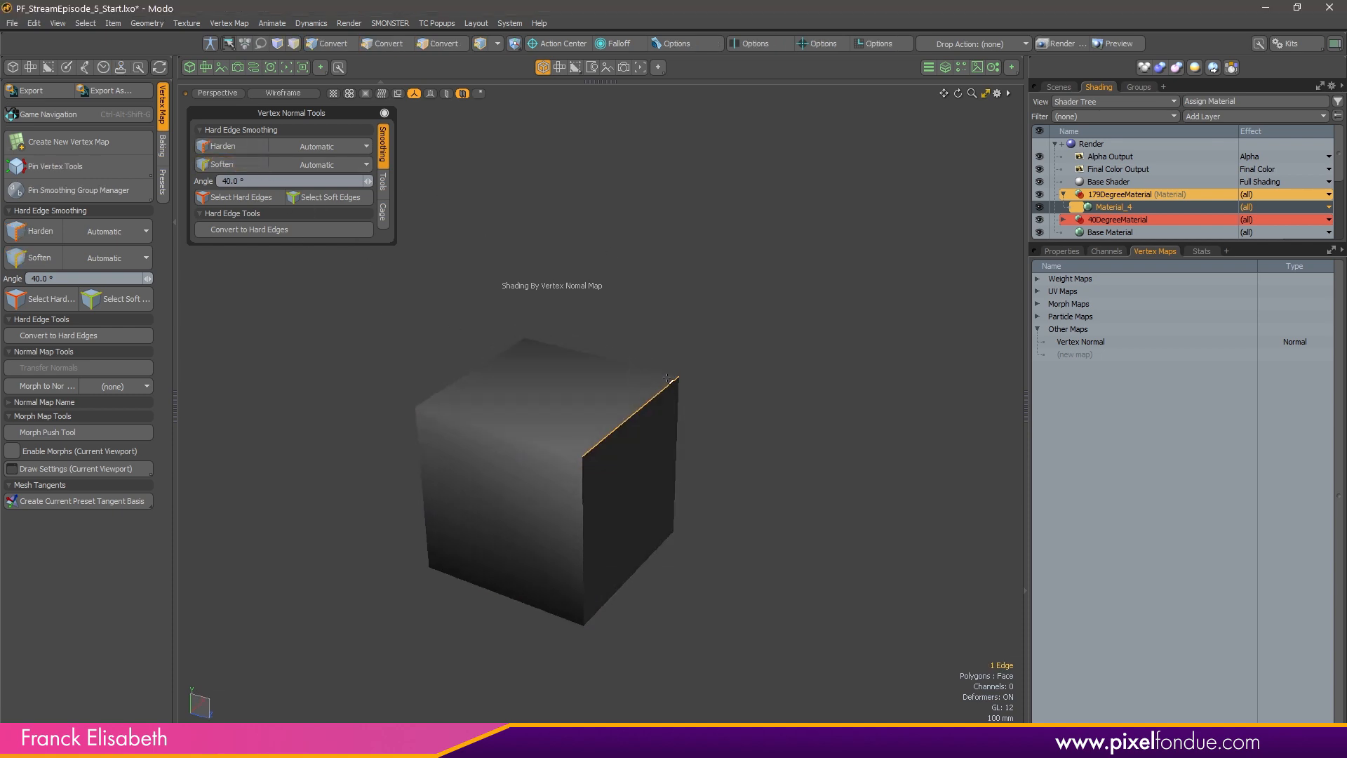
# Delete the Vertex Normal map and clear the edge selection to examine the cube's shading
pyautogui.rightClick(1144, 341)
pyautogui.click(1111, 359)
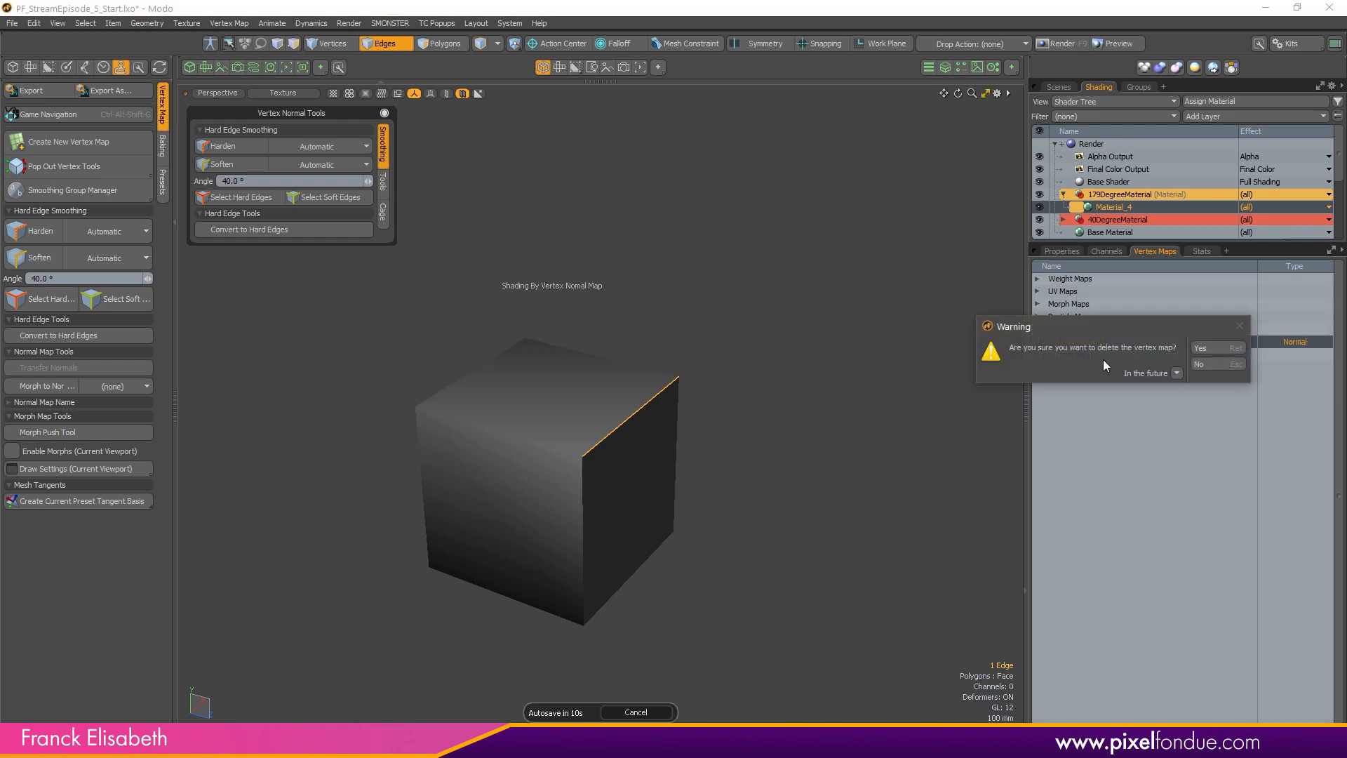
pyautogui.click(1155, 377)
pyautogui.click(715, 445)
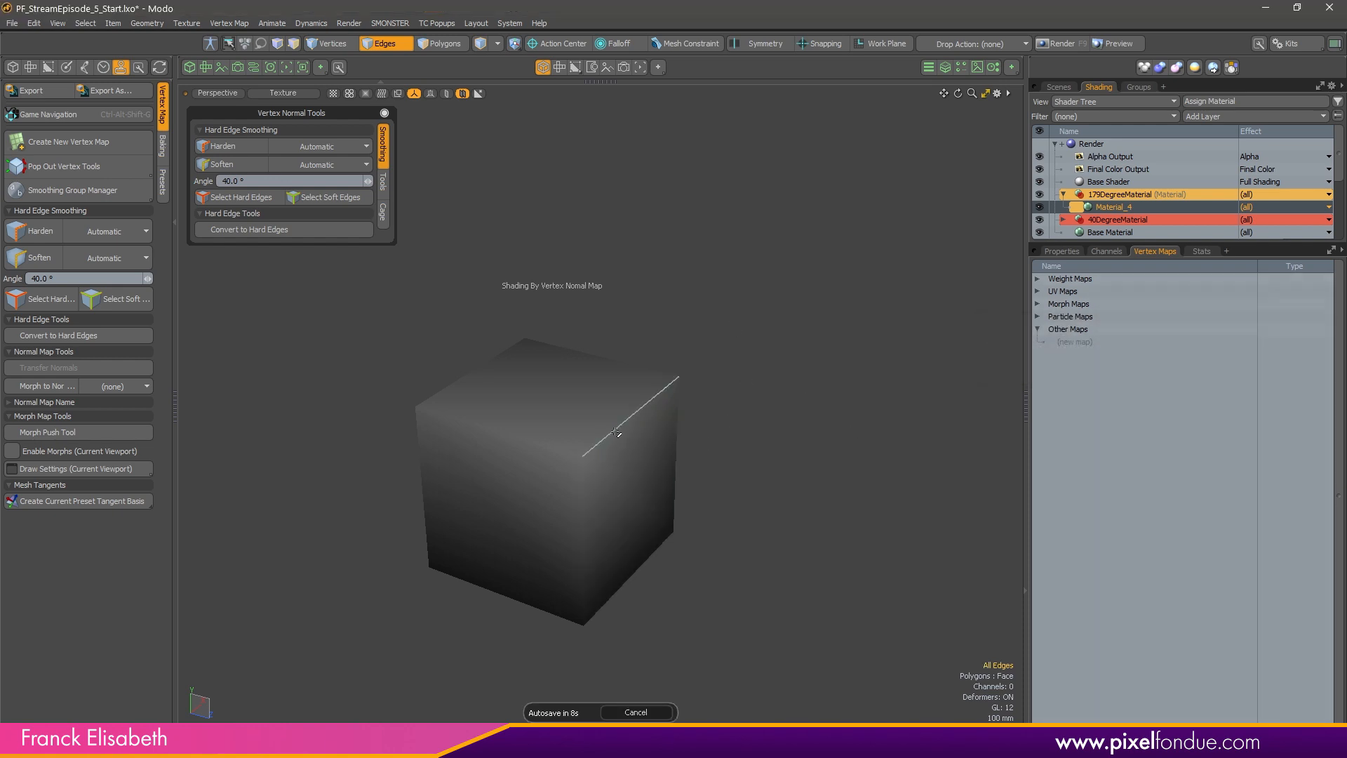
# Undo the deletion of the Vertex Normal map and clear the restored edge selection
pyautogui.hotkey('ctrl', 'z')
pyautogui.hotkey('ctrl', 'z')
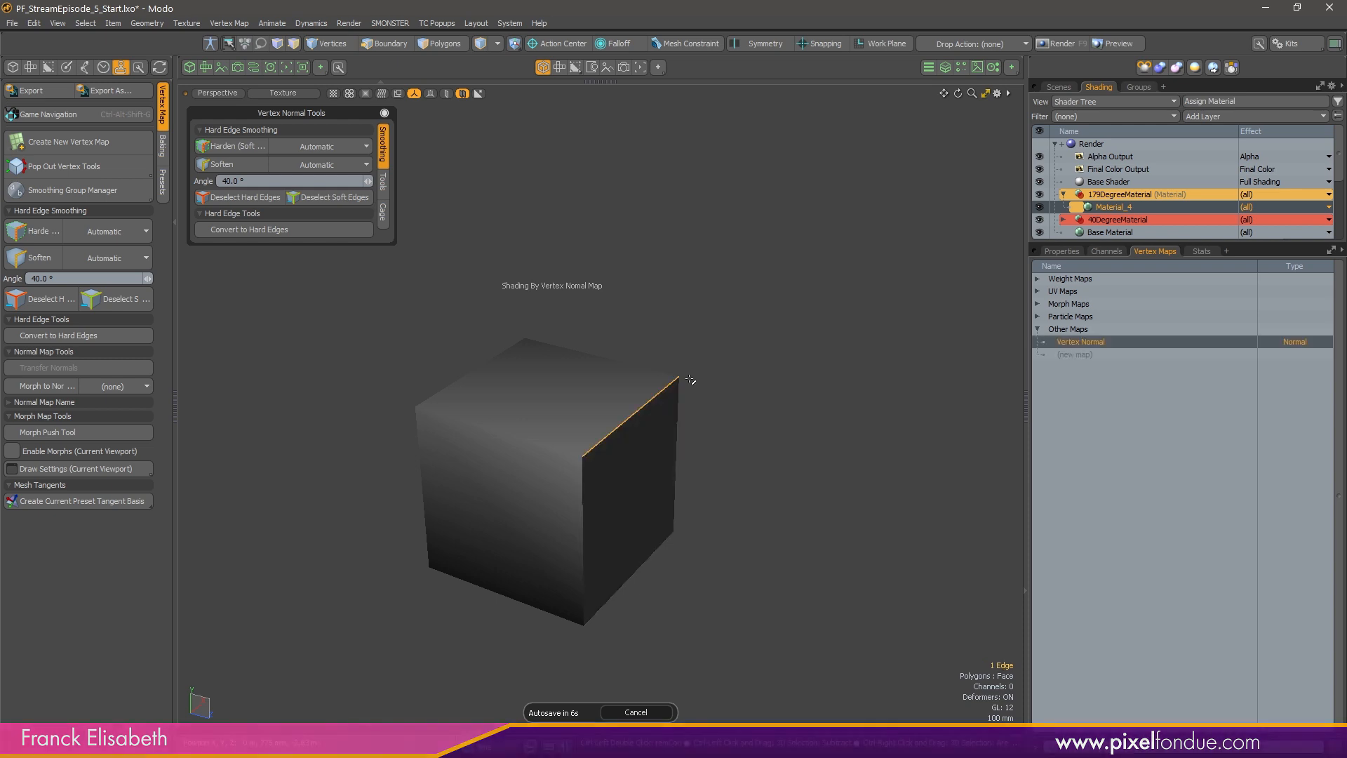
pyautogui.click(704, 379)
pyautogui.keyDown('alt'); pyautogui.moveTo(649, 281); pyautogui.dragTo(665, 301); pyautogui.keyUp('alt')
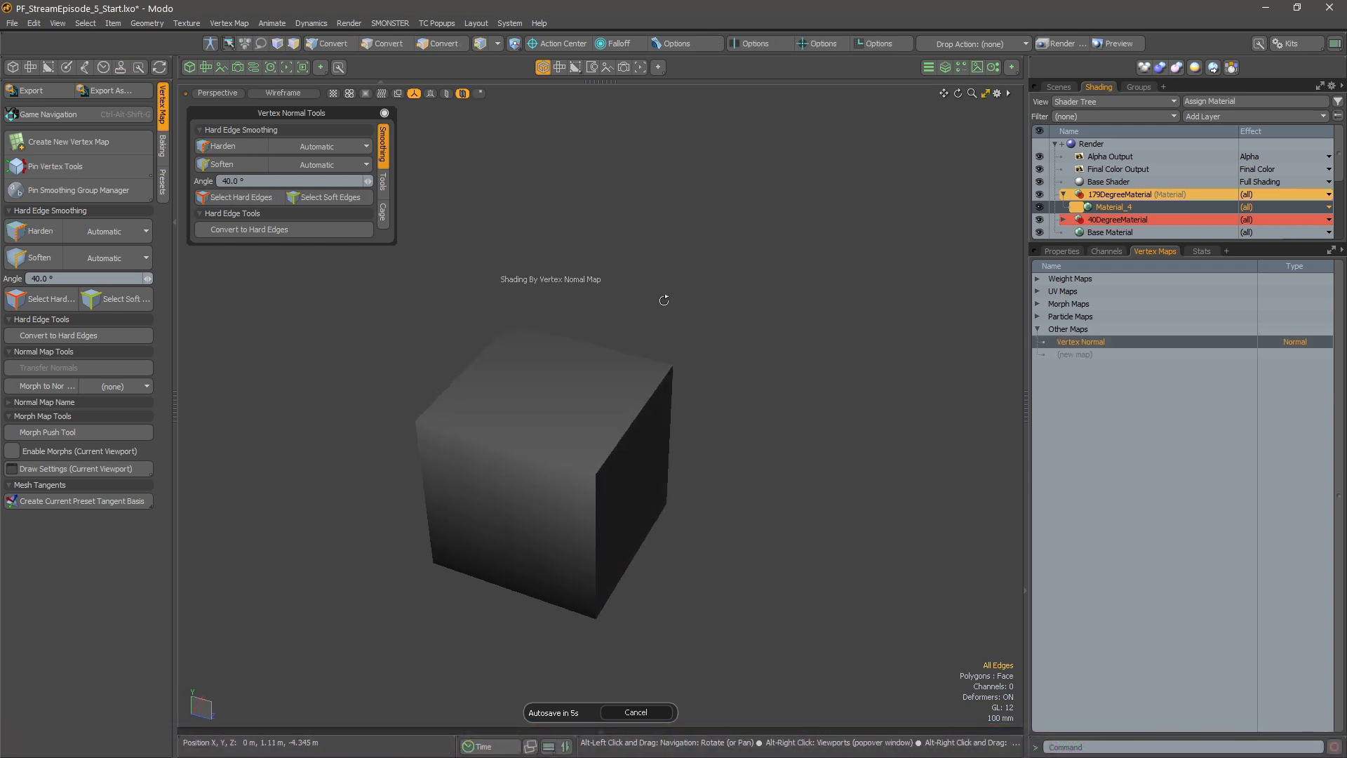
# Convert the cube's vertex normals to hard edges with Clear Smoothing Groups and Remove Normal Maps enabled
pyautogui.click(316, 230)
pyautogui.click(316, 230)
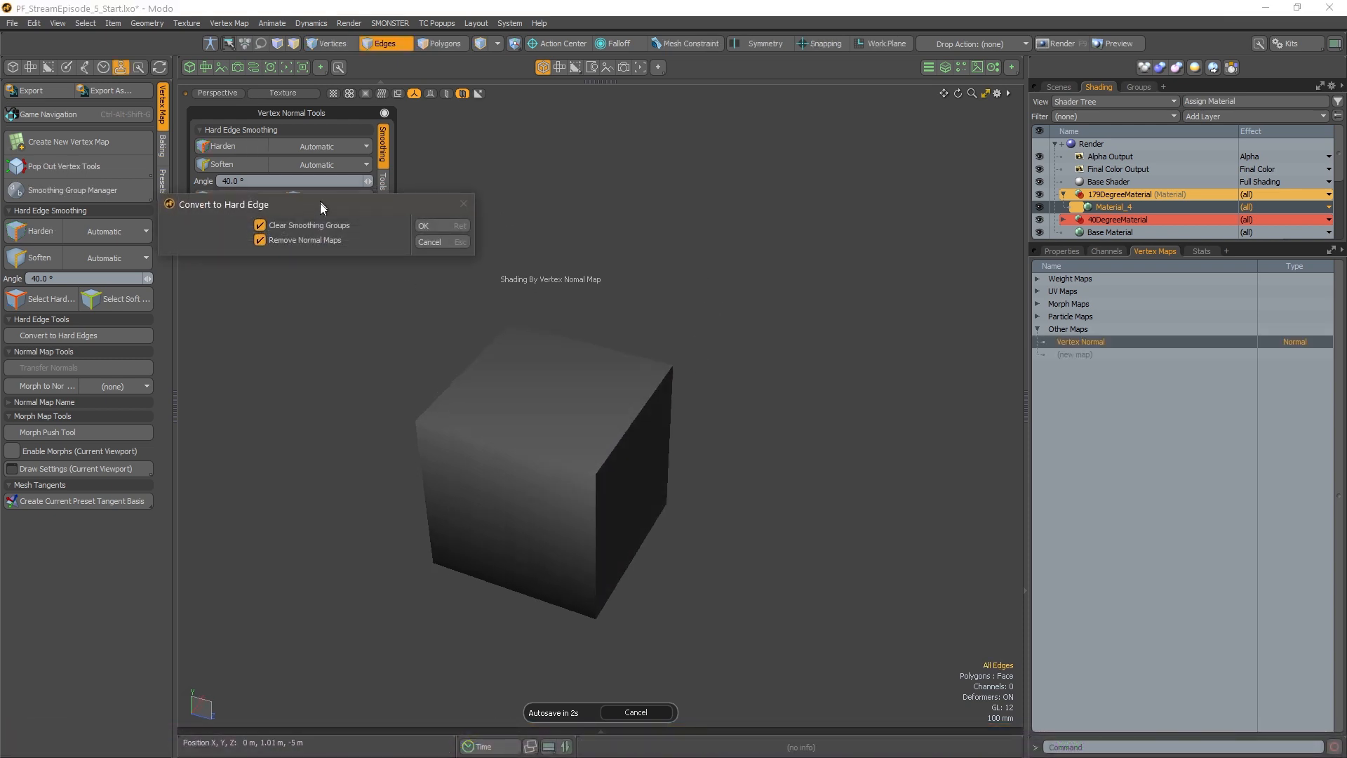
pyautogui.moveTo(320, 202); pyautogui.dragTo(349, 254)
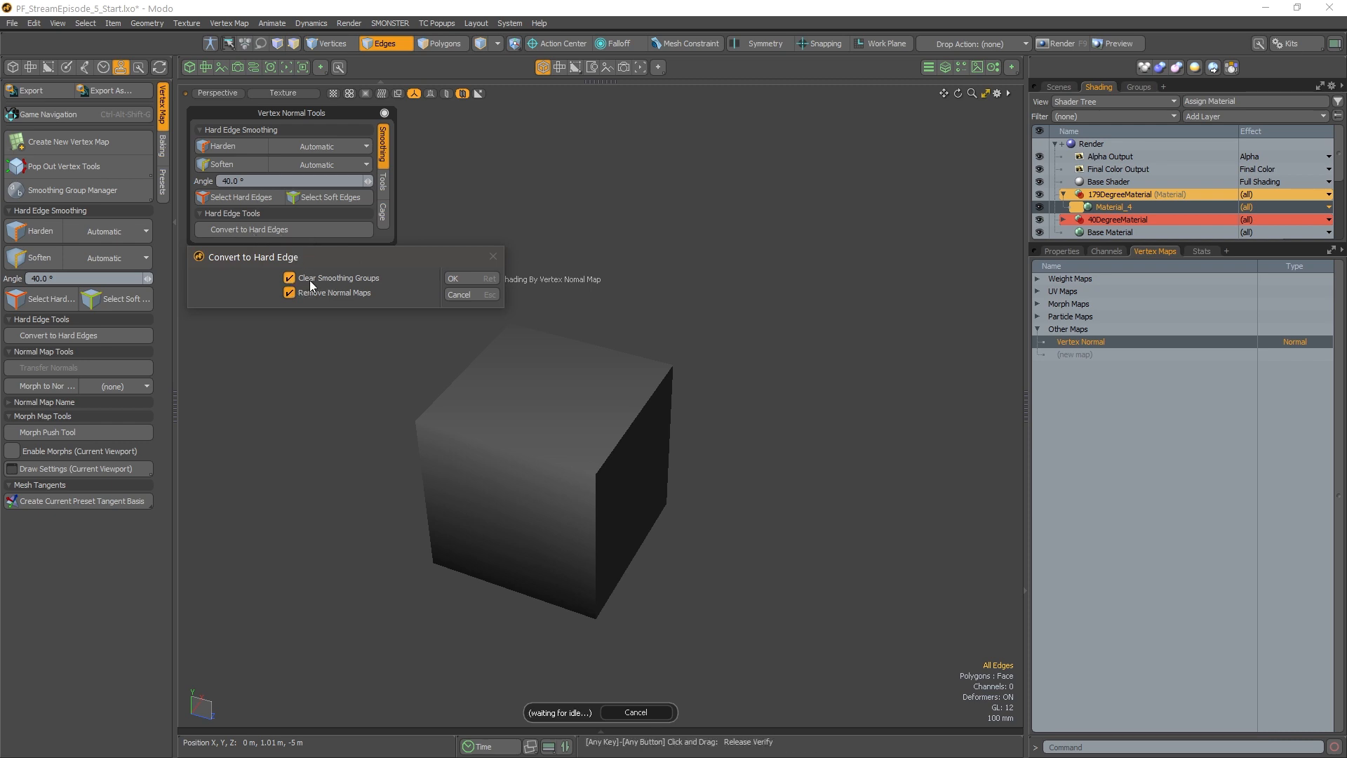
pyautogui.click(477, 279)
pyautogui.moveTo(600, 424)
pyautogui.keyDown('alt'); pyautogui.mouseDown()
pyautogui.moveTo(611, 436)
pyautogui.moveTo(667, 414)
pyautogui.moveTo(688, 375)
pyautogui.mouseUp(); pyautogui.keyUp('alt')
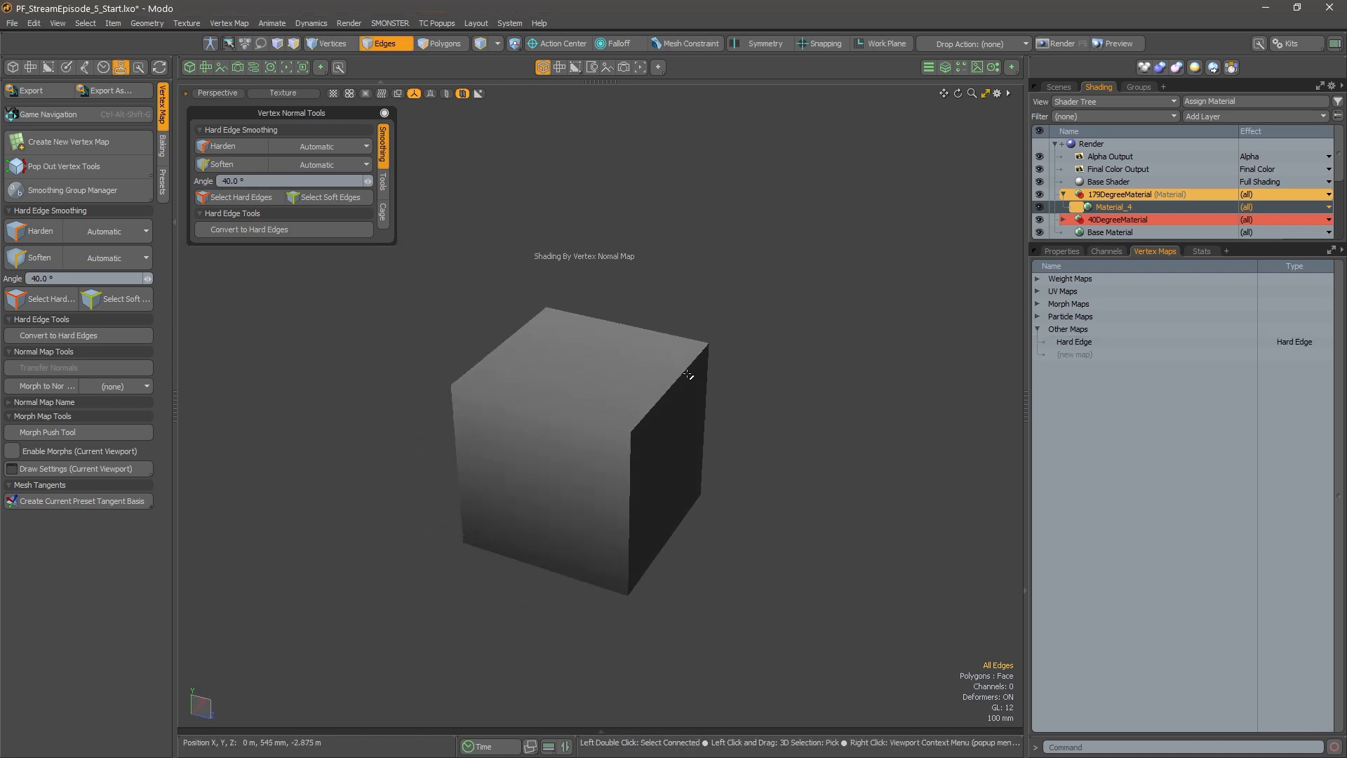
# Select the edges around the cube's nearest top corner to compare hard and soft shading, then clear the selection
pyautogui.moveTo(655, 428)
pyautogui.keyDown('alt'); pyautogui.mouseDown()
pyautogui.moveTo(657, 414)
pyautogui.moveTo(671, 422)
pyautogui.moveTo(667, 450)
pyautogui.mouseUp(); pyautogui.keyUp('alt')
pyautogui.click(674, 389)
pyautogui.keyDown('shift'); pyautogui.click(636, 472); pyautogui.keyUp('shift')
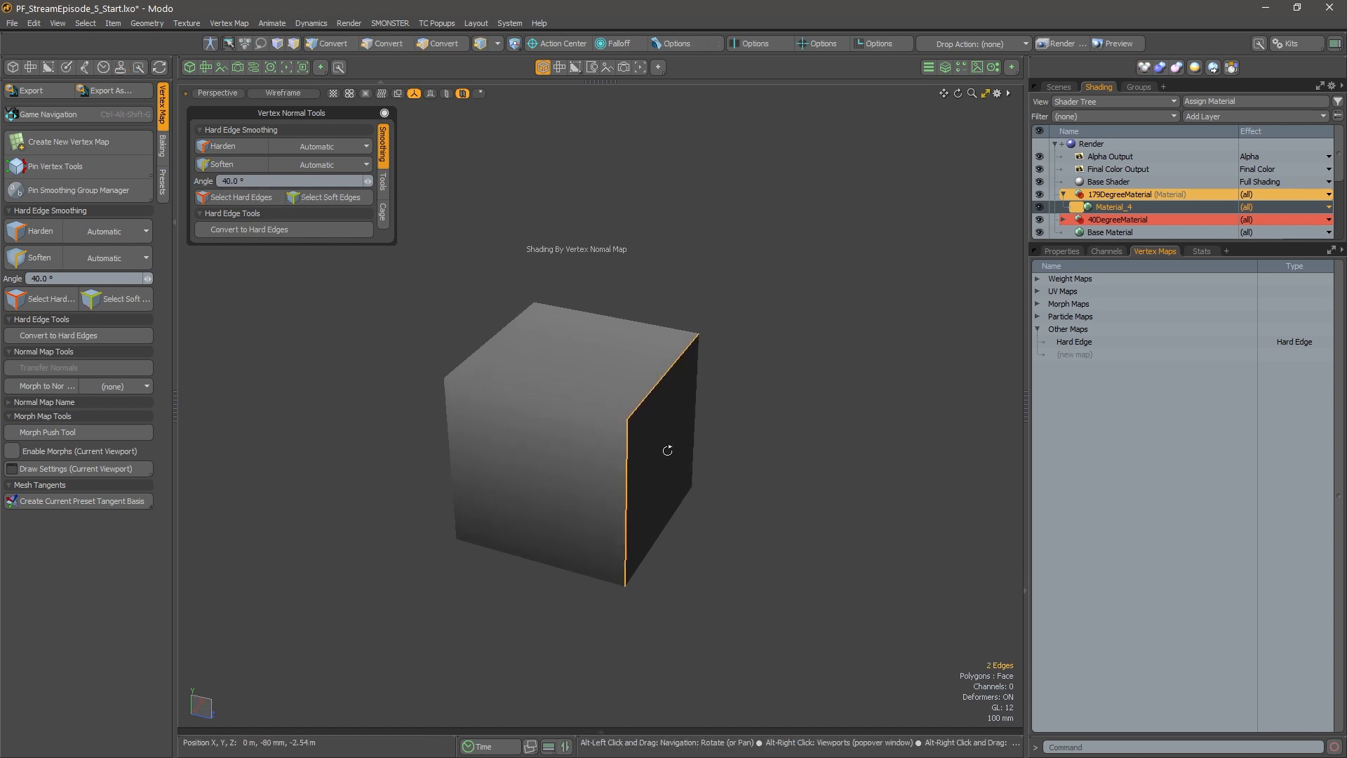
pyautogui.click(593, 414)
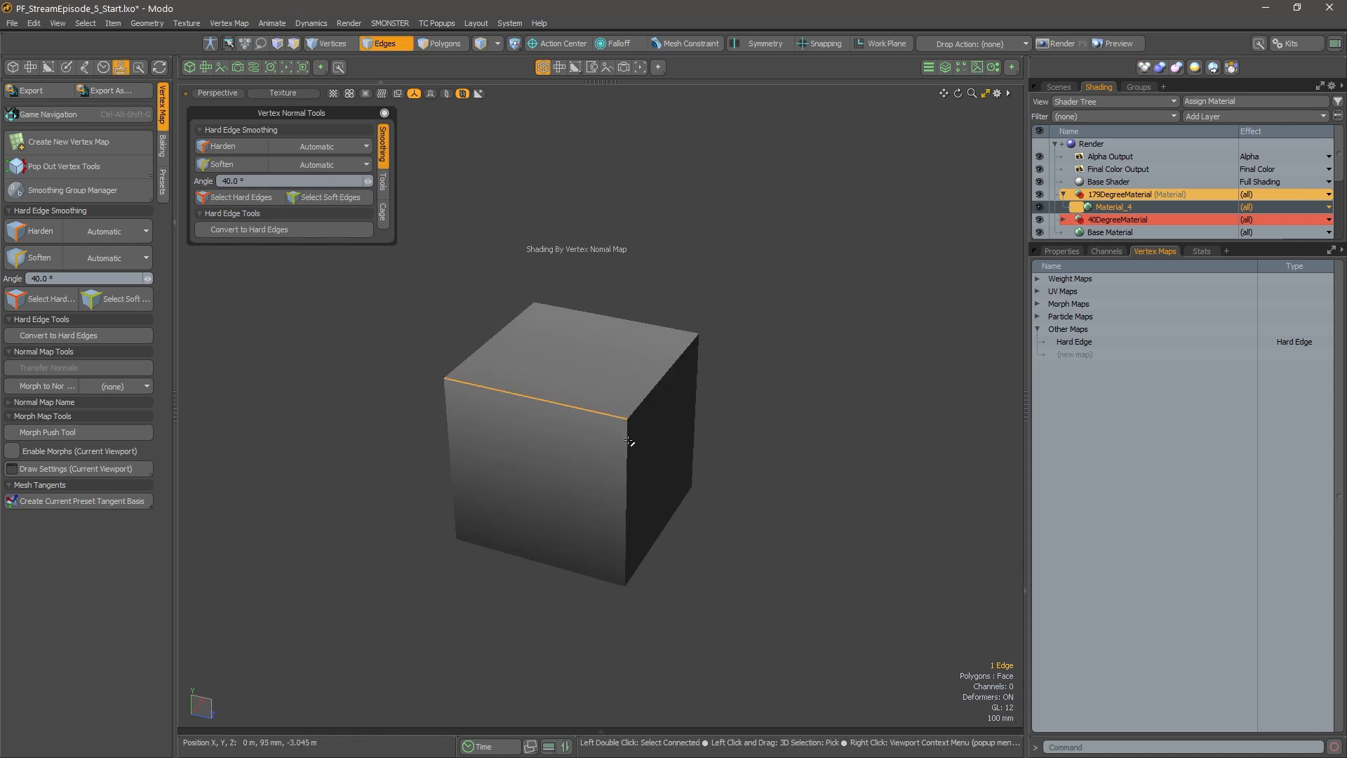
pyautogui.click(766, 349)
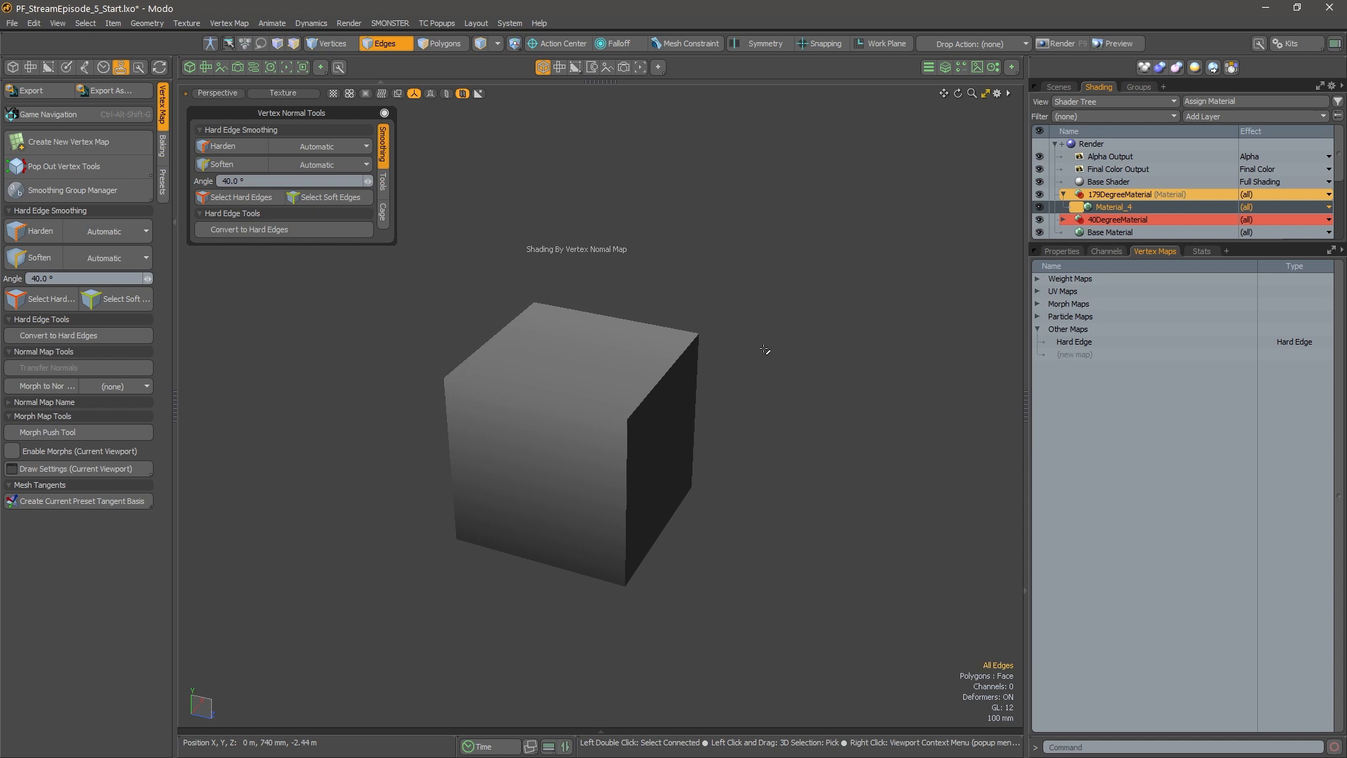
# Select the cube's hard edges at a 40° angle, inspect them and clear the selection, and check for soft edges
pyautogui.click(233, 199)
pyautogui.keyDown('alt'); pyautogui.moveTo(684, 357); pyautogui.dragTo(632, 415); pyautogui.keyUp('alt')
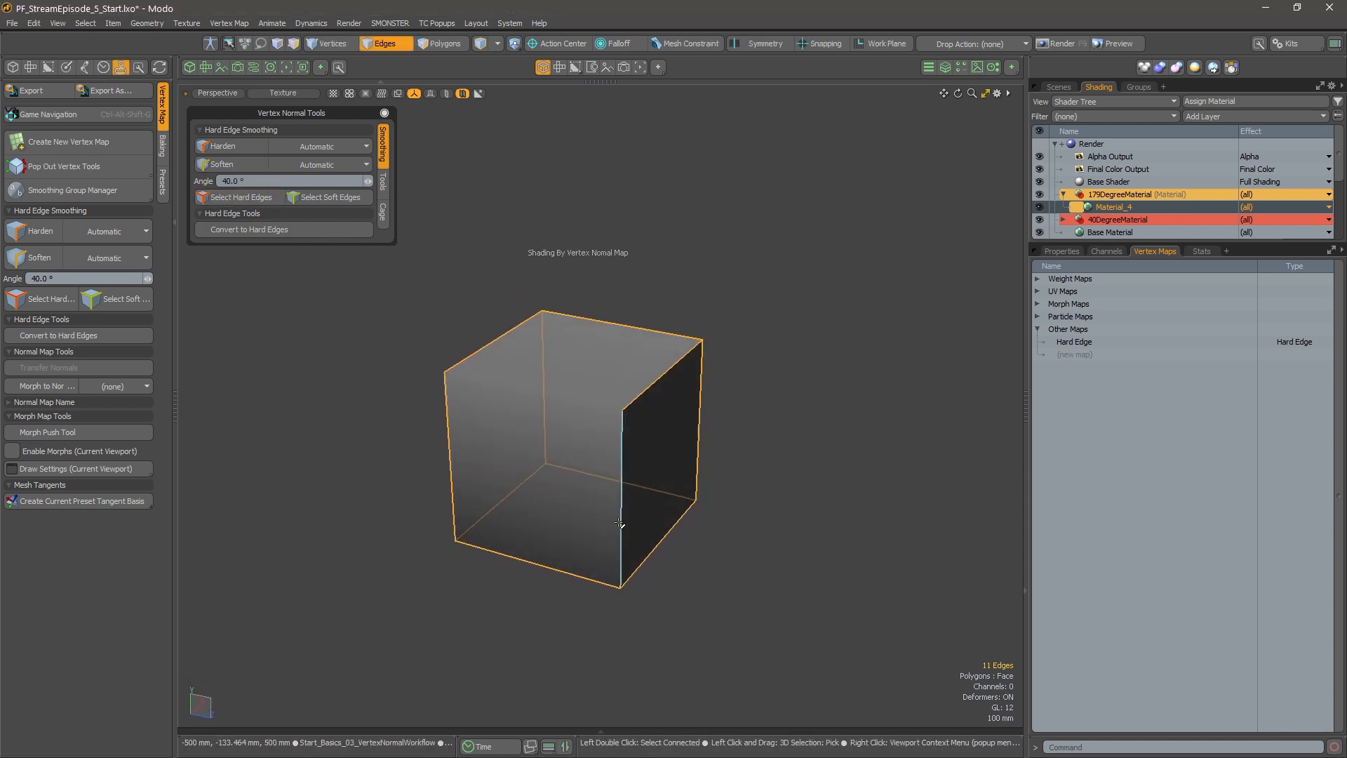
pyautogui.keyDown('alt'); pyautogui.moveTo(692, 454); pyautogui.dragTo(625, 414); pyautogui.keyUp('alt')
pyautogui.click(599, 421)
pyautogui.click(403, 295)
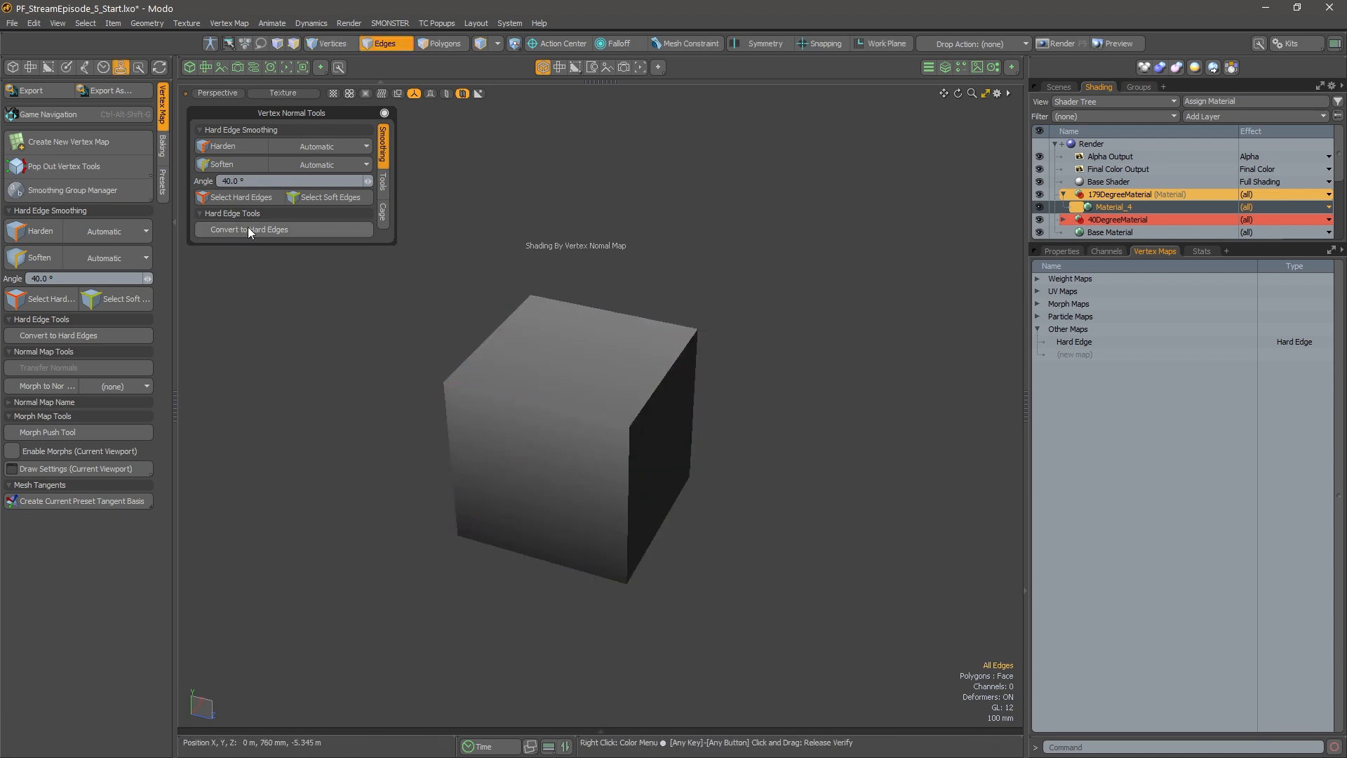
pyautogui.click(337, 197)
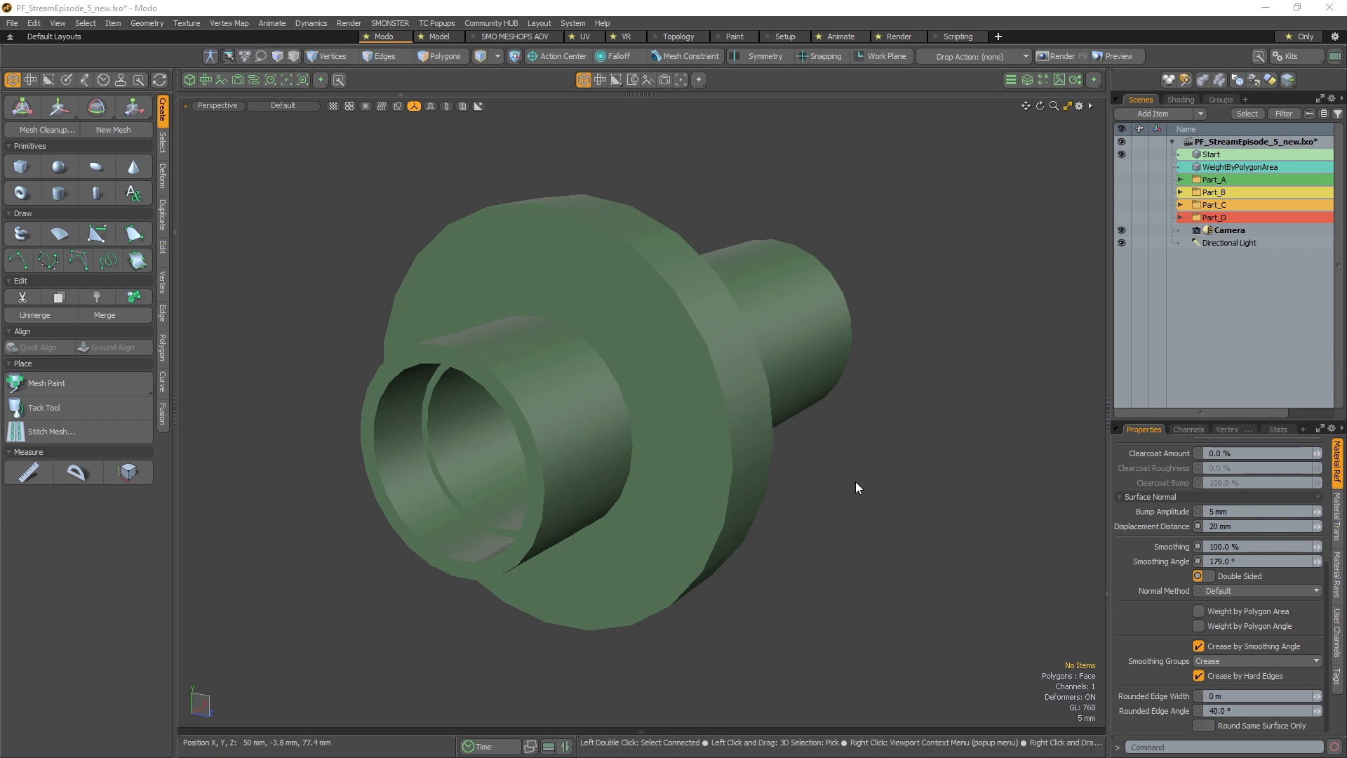
# Hide the Start mesh and show the WeightByPolygonArea mesh in the PF_StreamEpisode_5_new scene
pyautogui.keyDown('alt'); pyautogui.moveTo(823, 444); pyautogui.dragTo(866, 457); pyautogui.keyUp('alt')
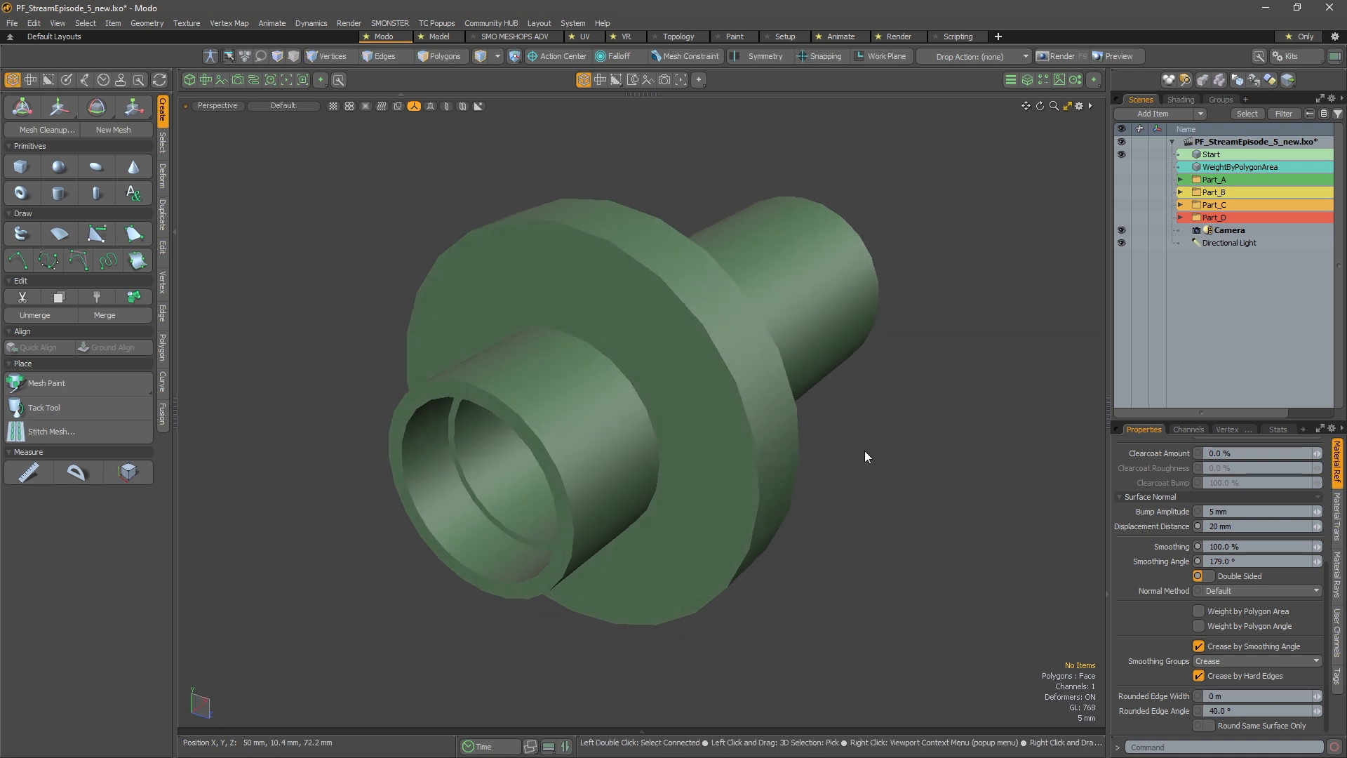
pyautogui.click(1120, 154)
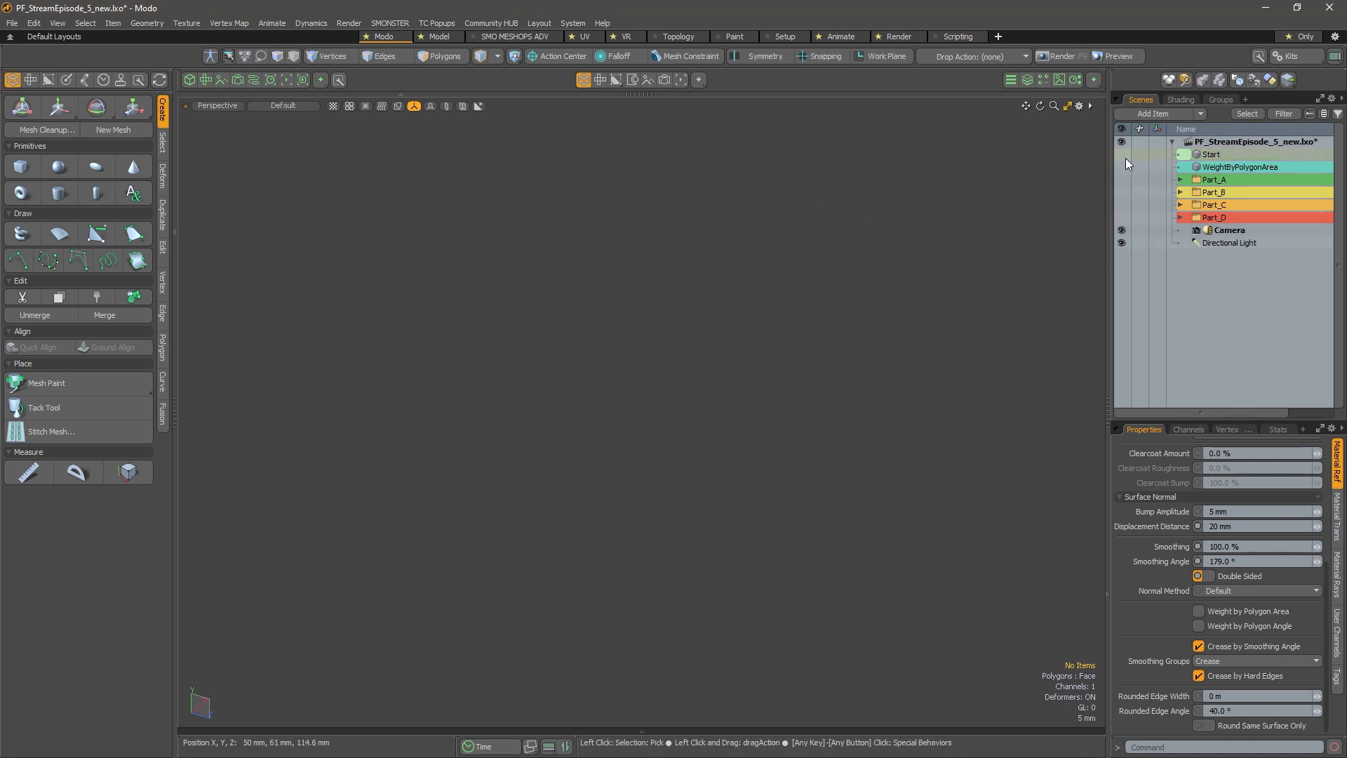
pyautogui.click(1121, 167)
pyautogui.keyDown('alt'); pyautogui.moveTo(297, 337); pyautogui.dragTo(565, 371, button='right'); pyautogui.keyUp('alt')
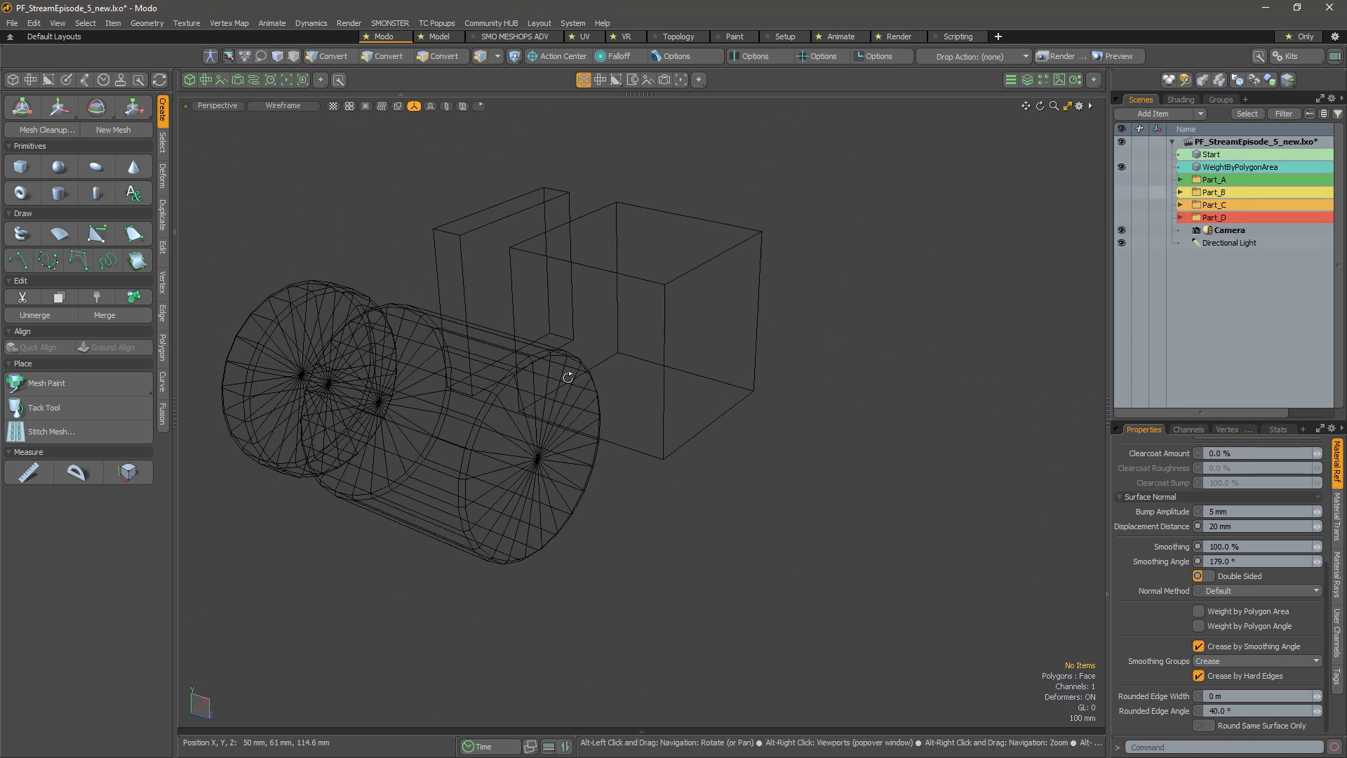
pyautogui.keyDown('alt'); pyautogui.keyDown('shift'); pyautogui.moveTo(565, 371); pyautogui.dragTo(761, 444); pyautogui.keyUp('shift'); pyautogui.keyUp('alt')
# Set the viewport shading style to Advanced and select the WeightByPolygonArea mesh
pyautogui.press('KP_5')
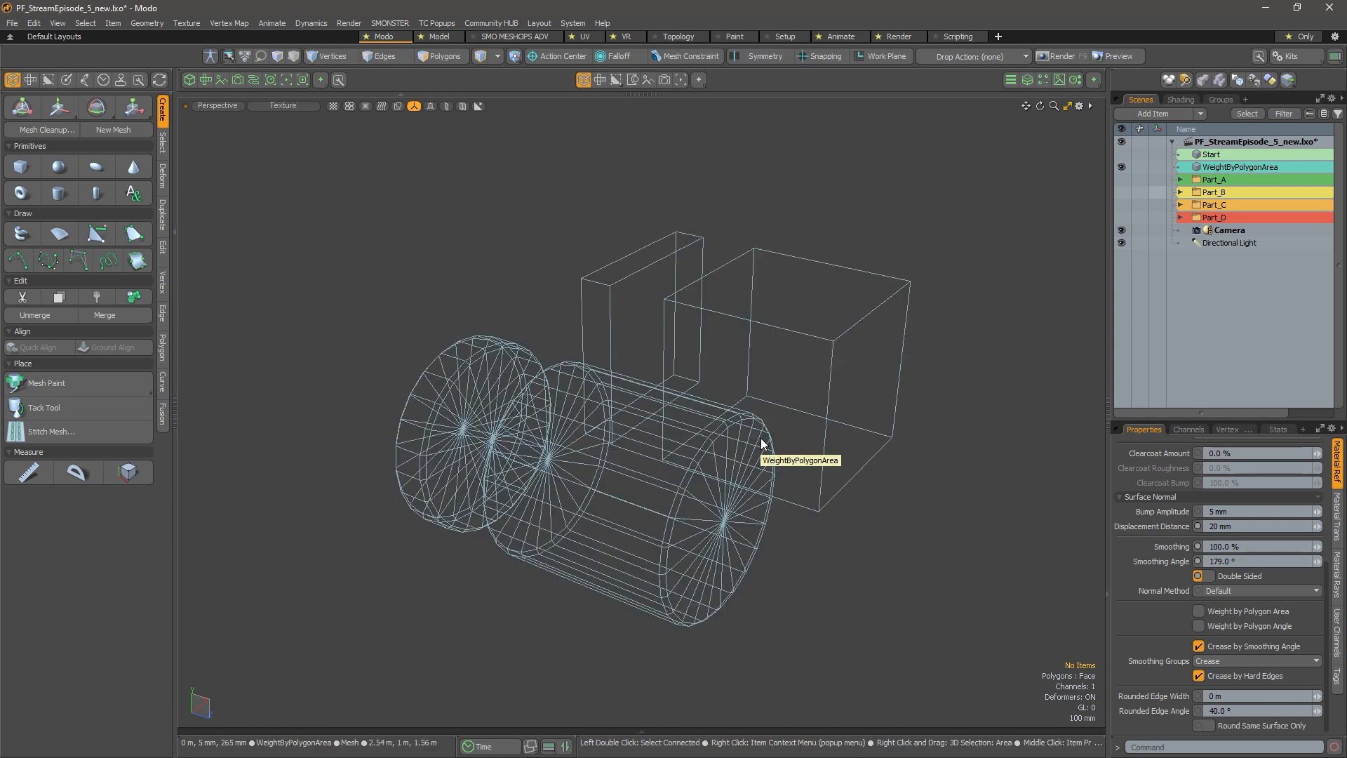
pyautogui.press('KP_7')
pyautogui.click(799, 396)
pyautogui.keyDown('alt'); pyautogui.moveTo(723, 437); pyautogui.dragTo(685, 402); pyautogui.keyUp('alt')
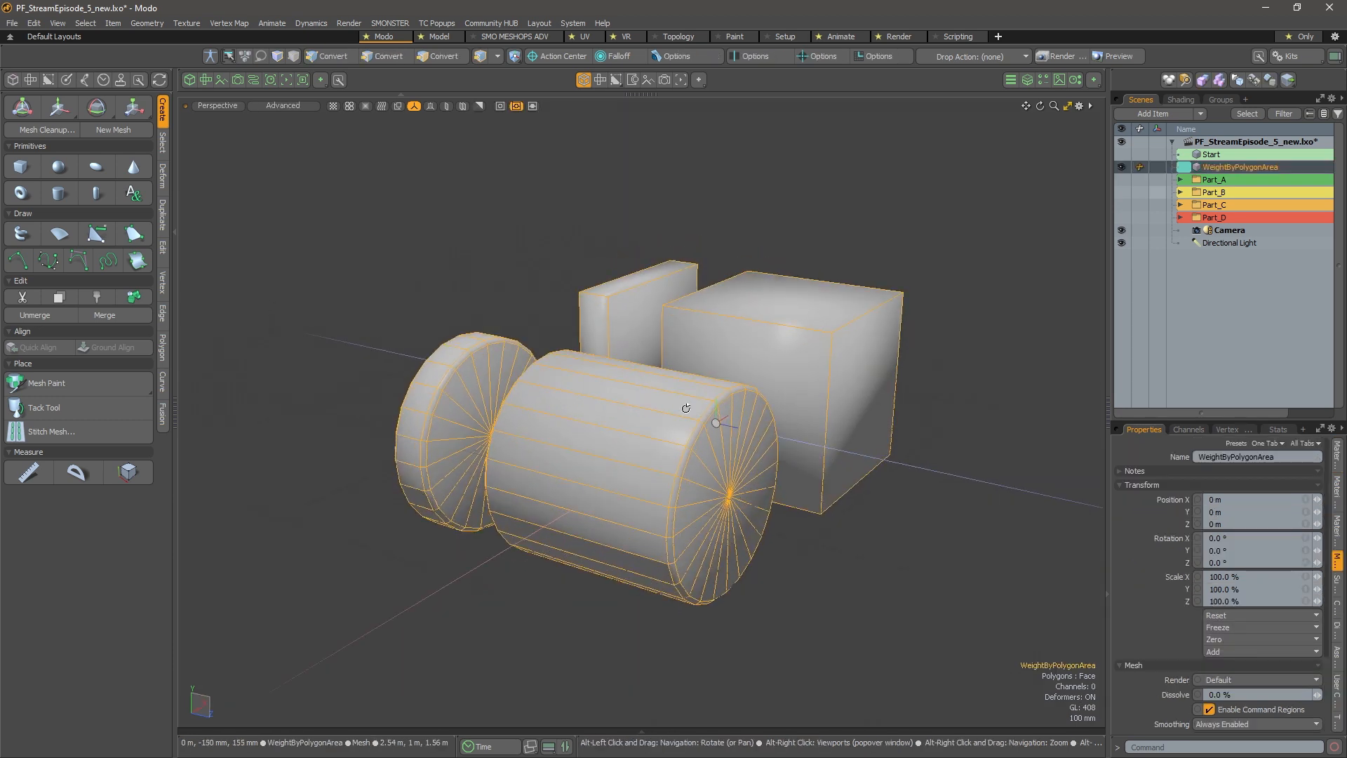
pyautogui.keyDown('alt'); pyautogui.moveTo(686, 403); pyautogui.dragTo(736, 406, button='right'); pyautogui.keyUp('alt')
pyautogui.keyDown('alt'); pyautogui.moveTo(736, 406); pyautogui.dragTo(727, 425); pyautogui.keyUp('alt')
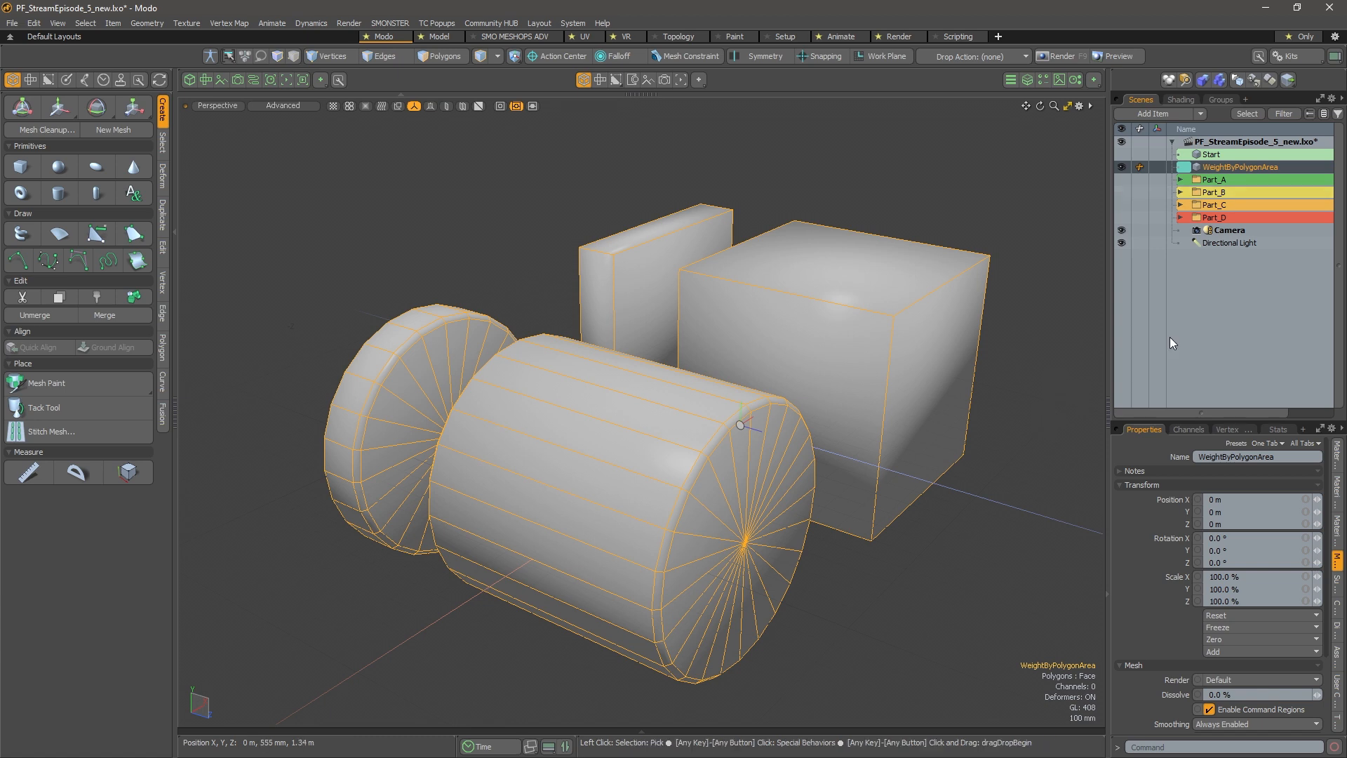
# Examine the material's Surface Normal settings and the available vertex normal commands, and clear the mesh selection
pyautogui.click(1337, 461)
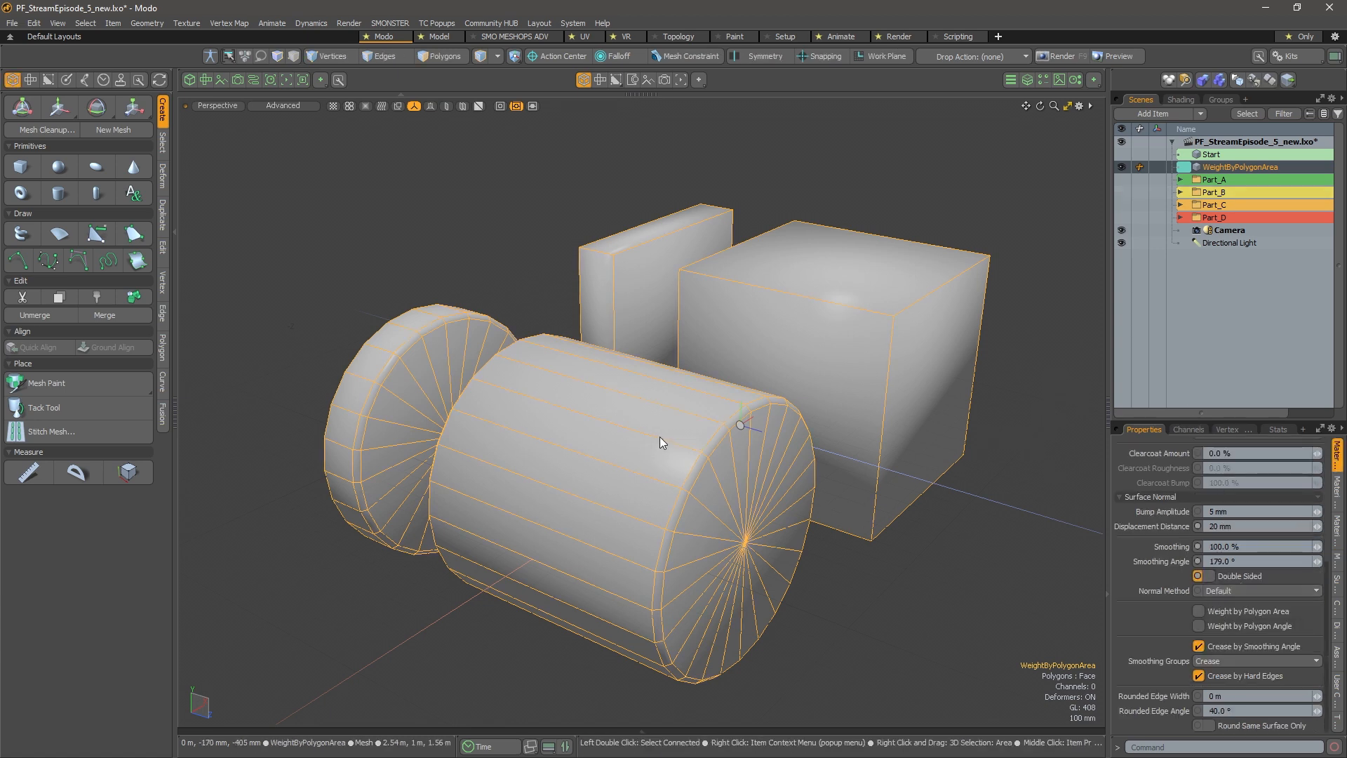
pyautogui.keyDown('alt'); pyautogui.moveTo(635, 423); pyautogui.dragTo(640, 420); pyautogui.keyUp('alt')
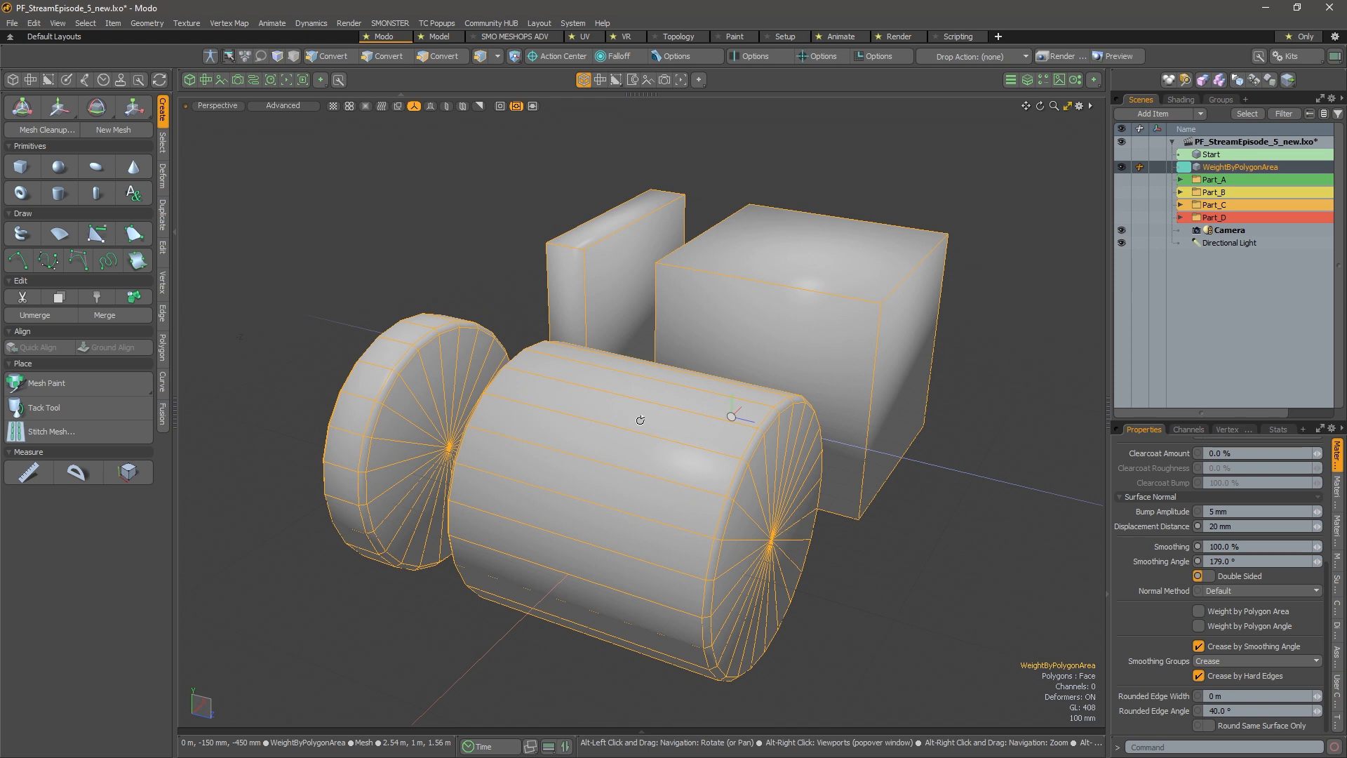
pyautogui.click(229, 24)
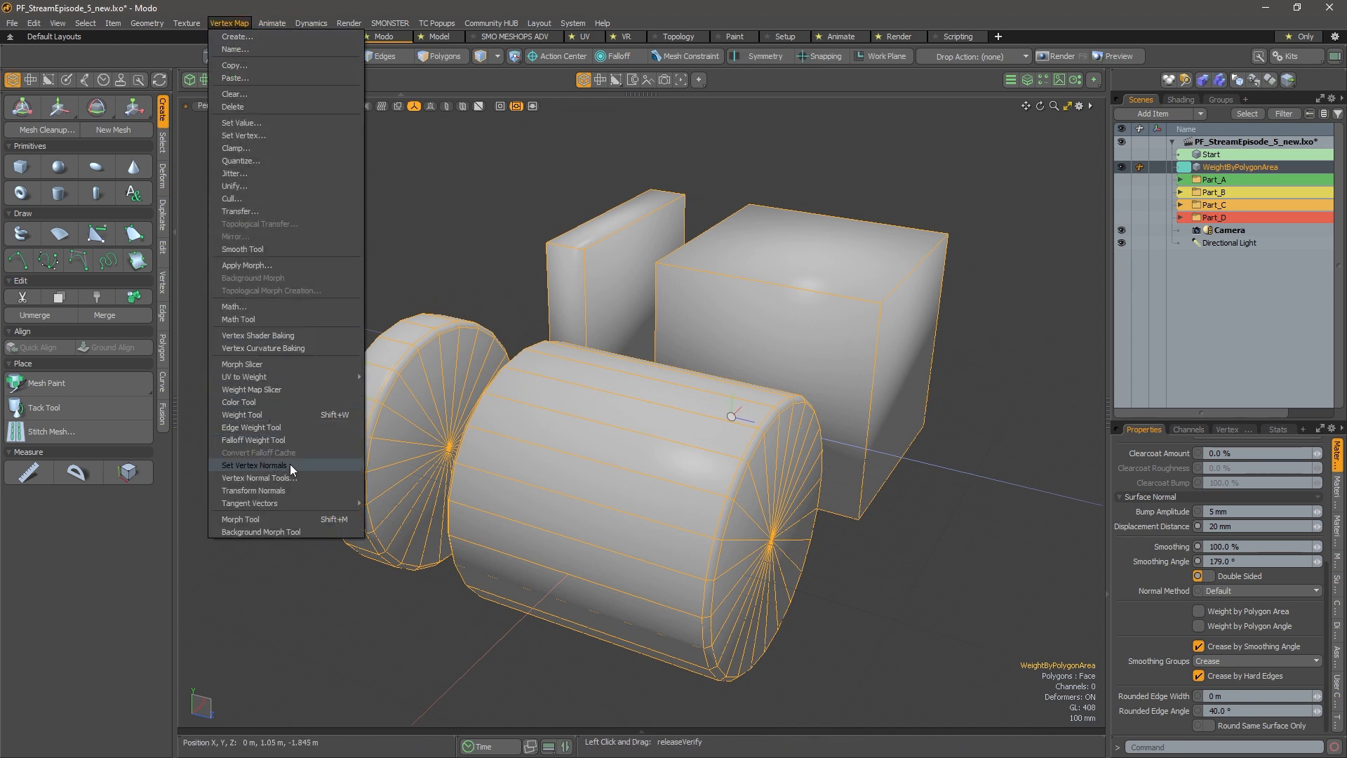
pyautogui.click(1063, 553)
pyautogui.keyDown('alt'); pyautogui.moveTo(1062, 552); pyautogui.dragTo(943, 520); pyautogui.keyUp('alt')
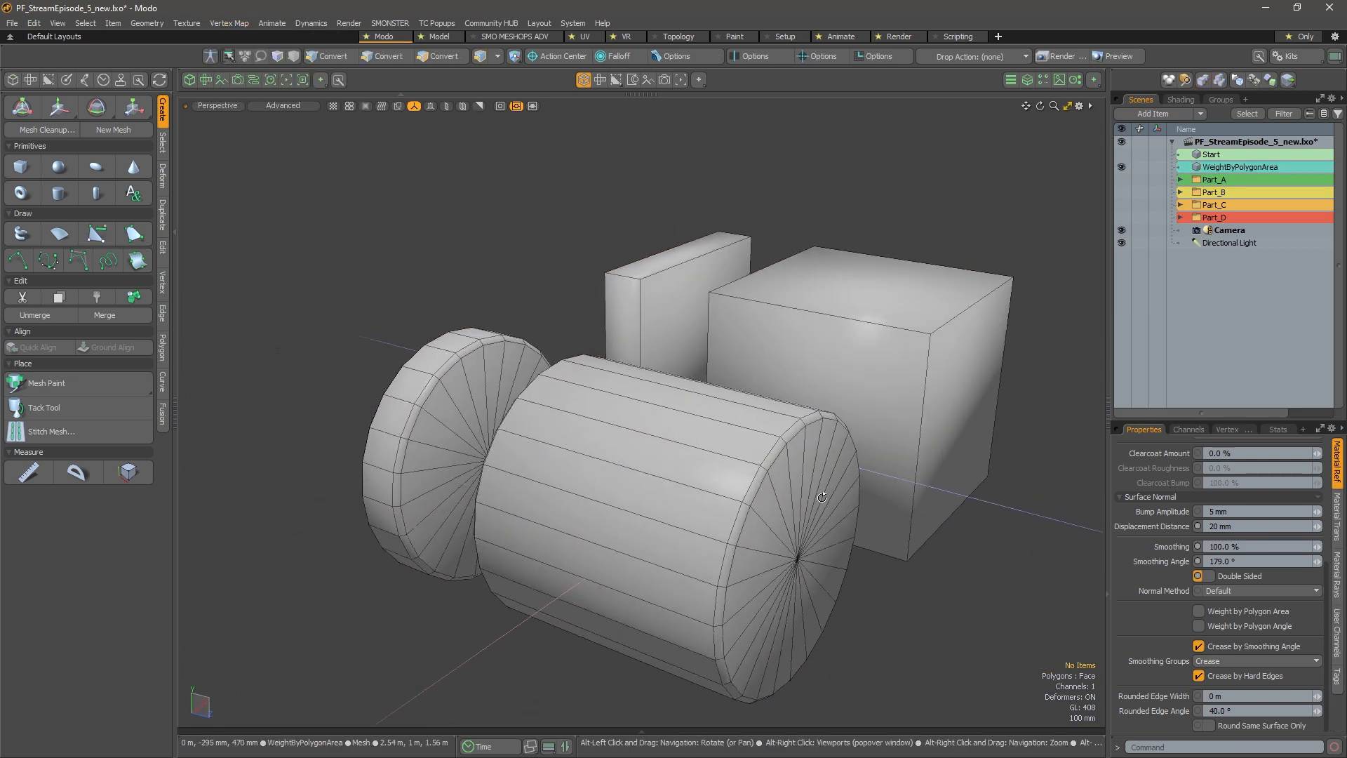
# Reselect the WeightByPolygonArea mesh and show the properties of its WeightByPolyArea material, Material_2, from the Shader Tree
pyautogui.click(1227, 167)
pyautogui.click(1185, 99)
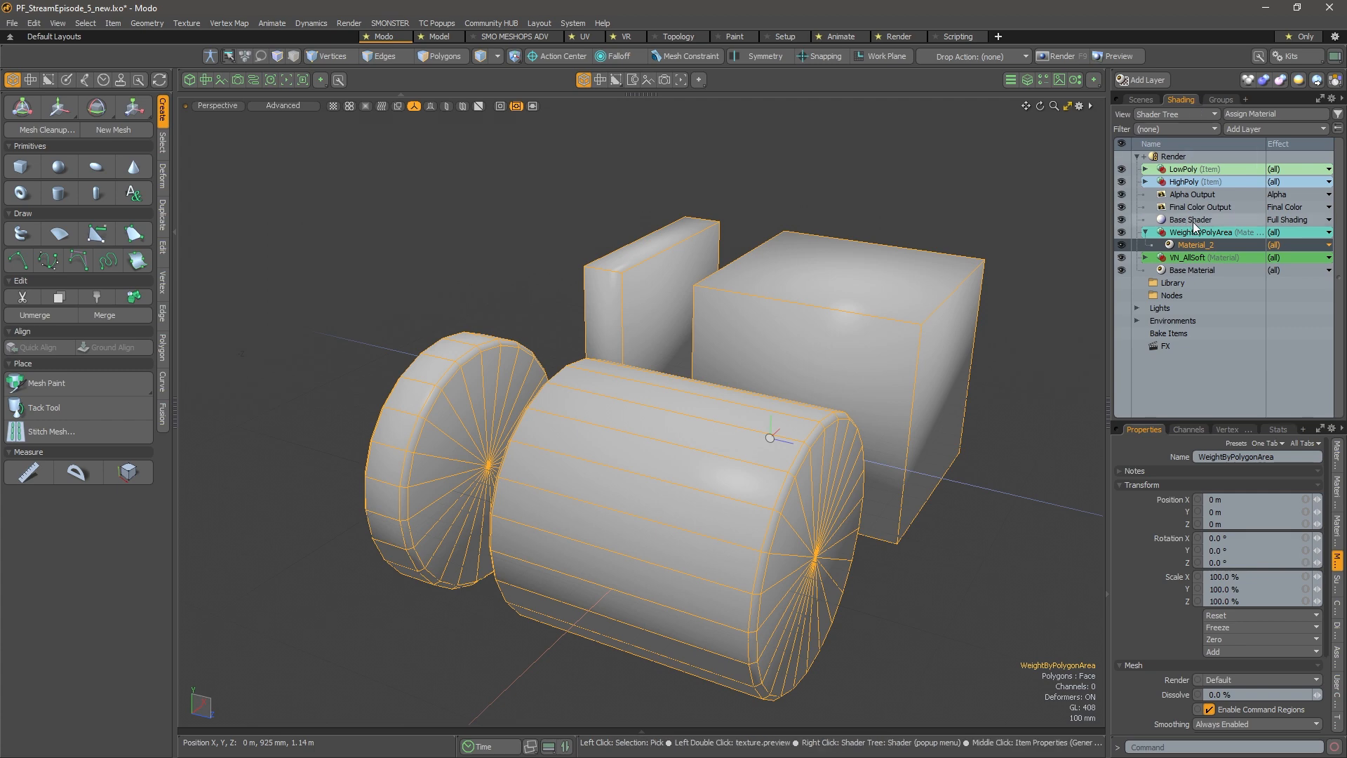
pyautogui.click(1206, 240)
pyautogui.keyDown('alt'); pyautogui.moveTo(755, 473); pyautogui.dragTo(801, 483); pyautogui.keyUp('alt')
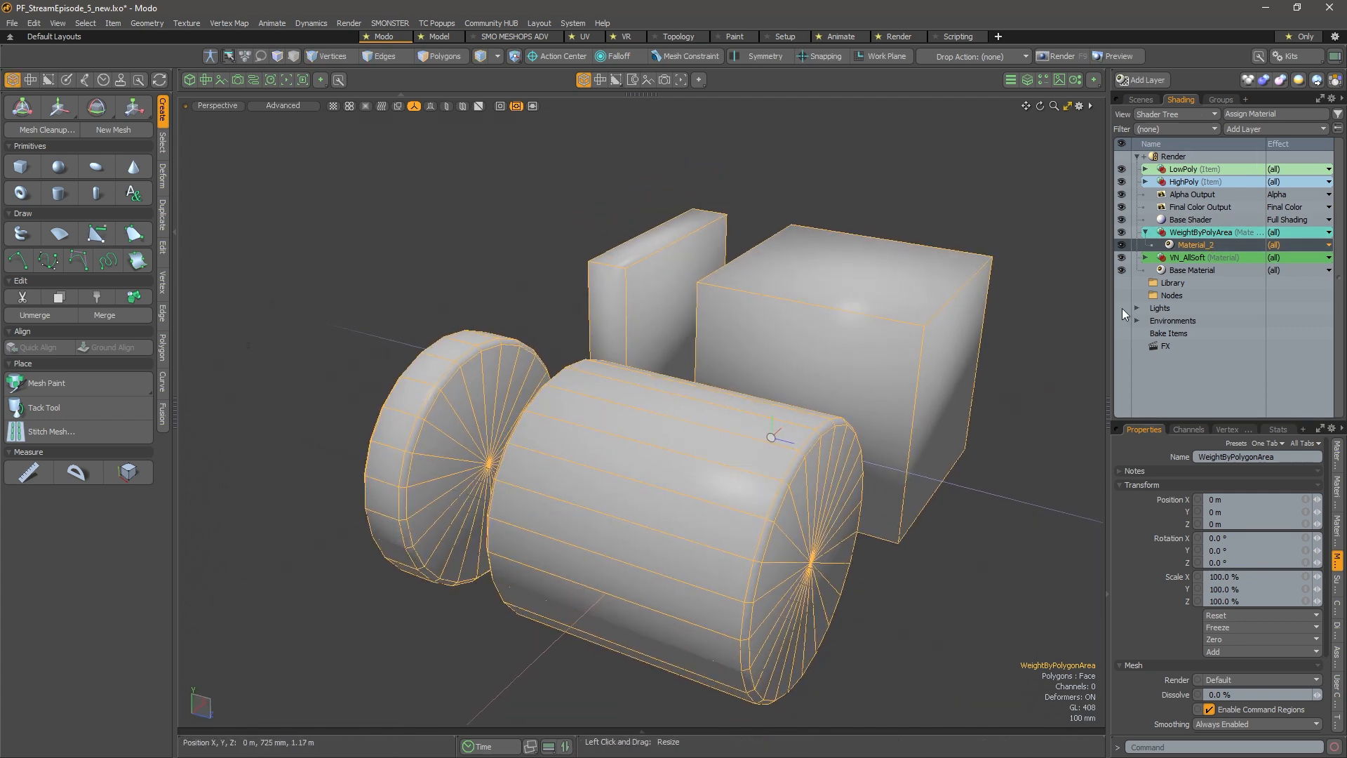
pyautogui.click(1336, 454)
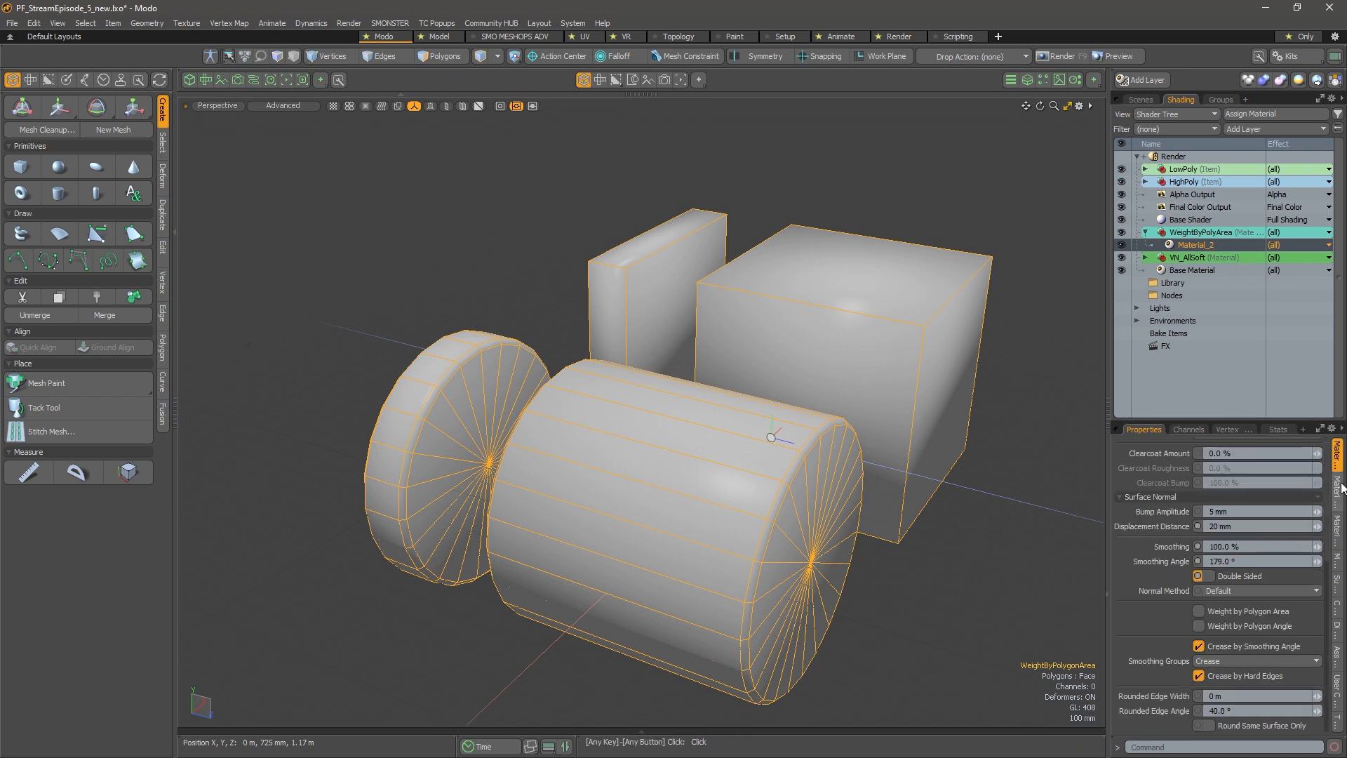
# Enable Weight by Polygon Area on Material_2 and view the shading on the boxes and cylinders
pyautogui.click(1222, 616)
pyautogui.click(1221, 617)
pyautogui.keyDown('alt'); pyautogui.moveTo(716, 428); pyautogui.dragTo(685, 423); pyautogui.keyUp('alt')
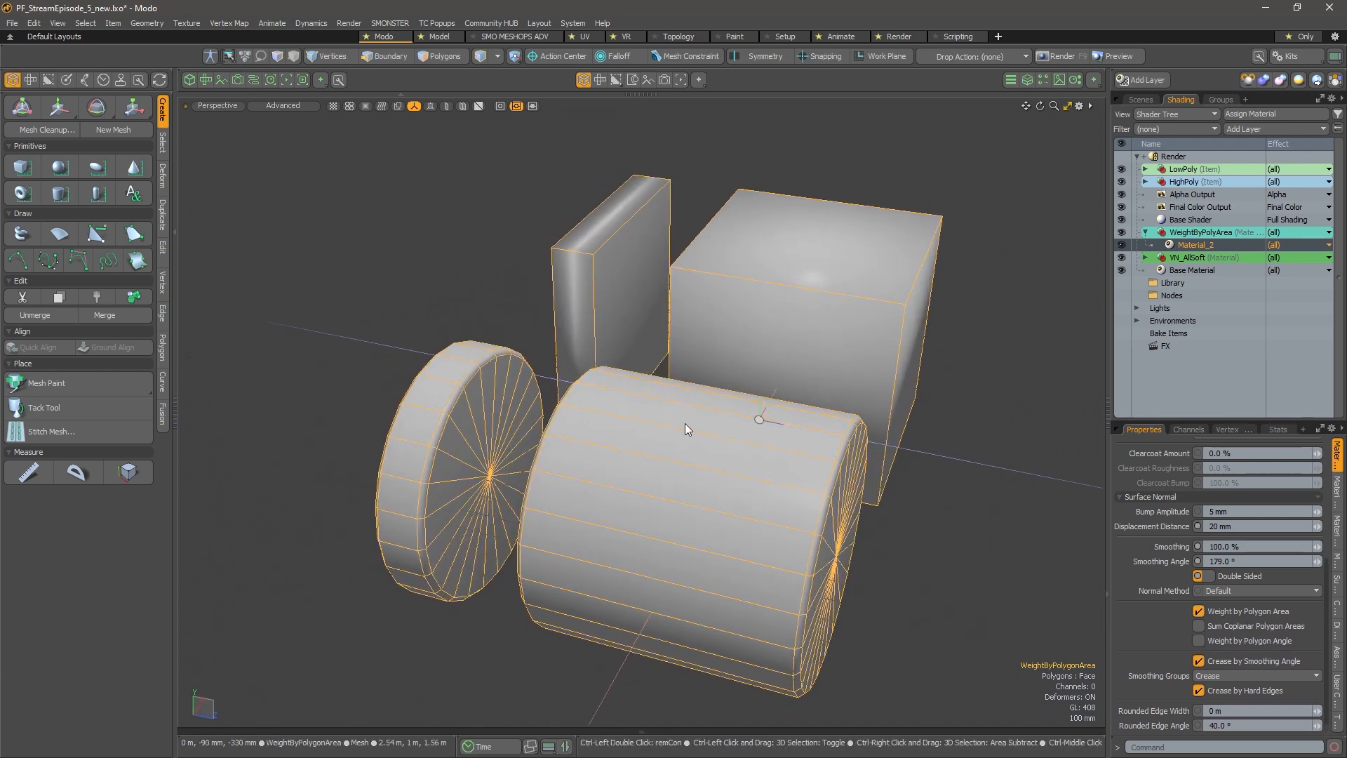
# Hide the wireframe and grid work plane in the viewport and clear the mesh selection
pyautogui.keyDown('alt'); pyautogui.rightClick(685, 423); pyautogui.keyUp('alt')
pyautogui.click(738, 423)
pyautogui.hotkey('ctrl', '3')
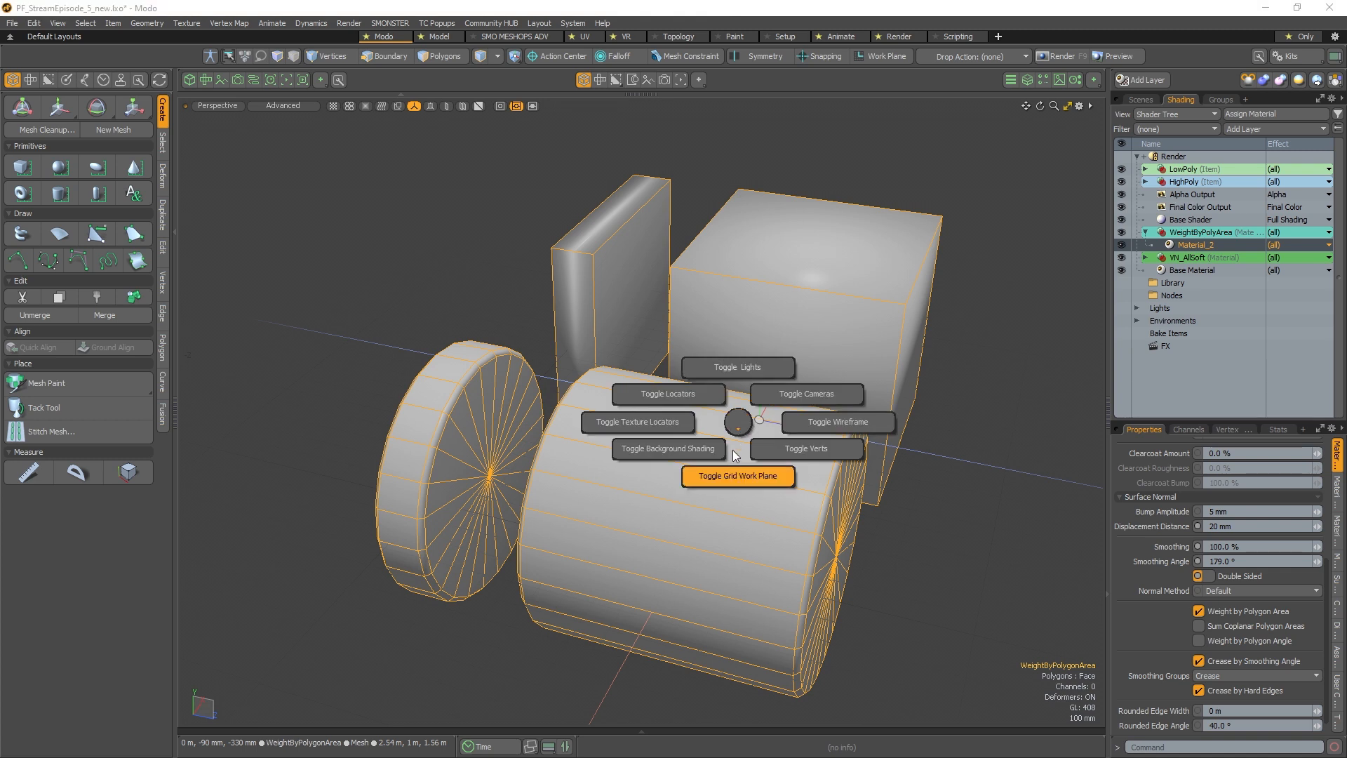
pyautogui.click(735, 471)
pyautogui.click(919, 513)
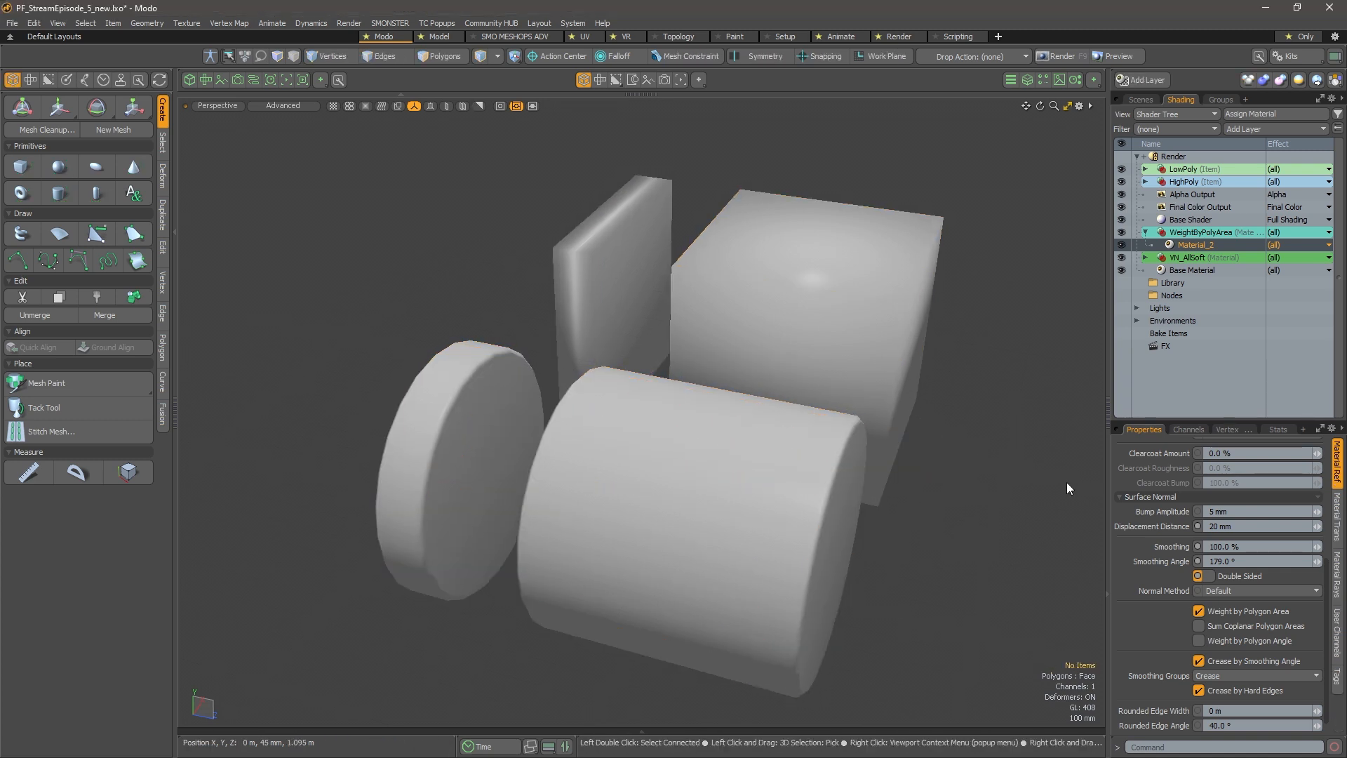
# Compare the shading of the boxes and cylinders with Weight by Polygon Area repeatedly turned off and on
pyautogui.click(1218, 610)
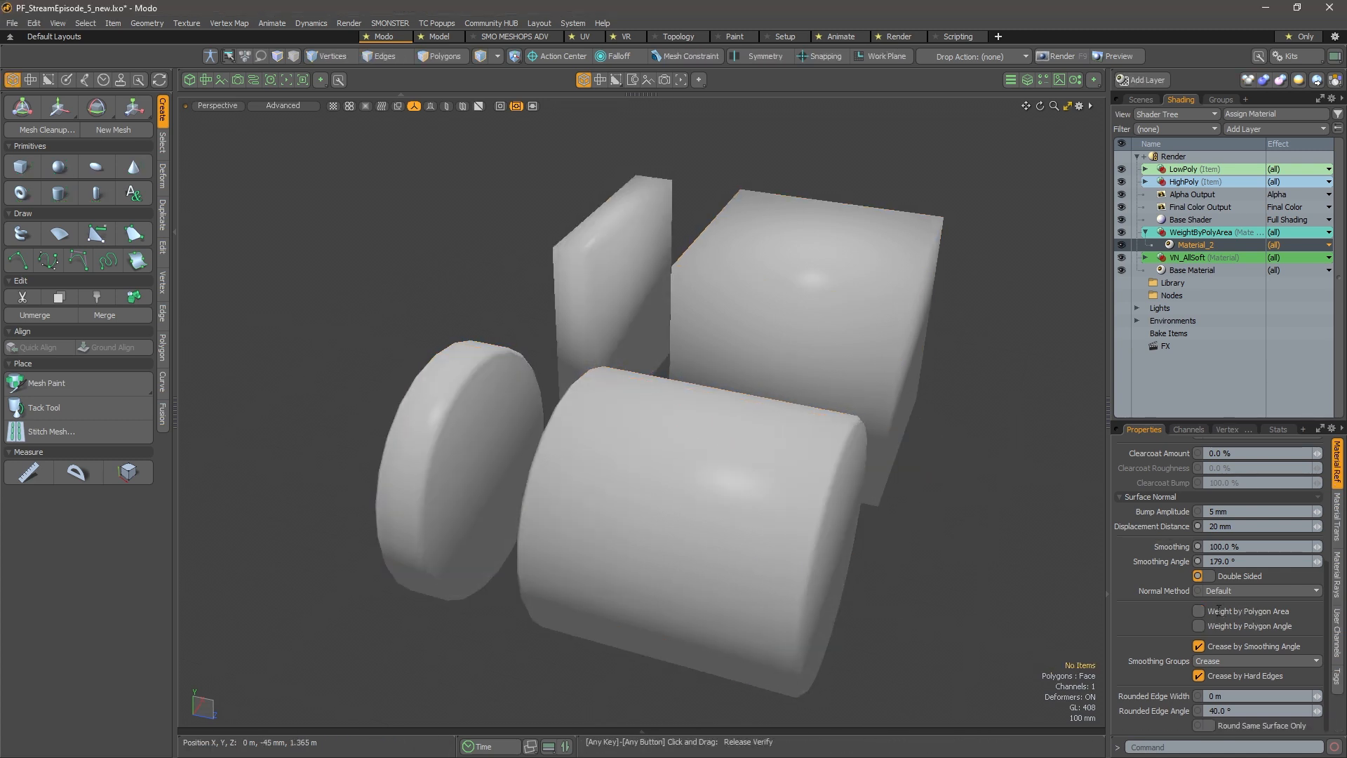
pyautogui.click(1203, 609)
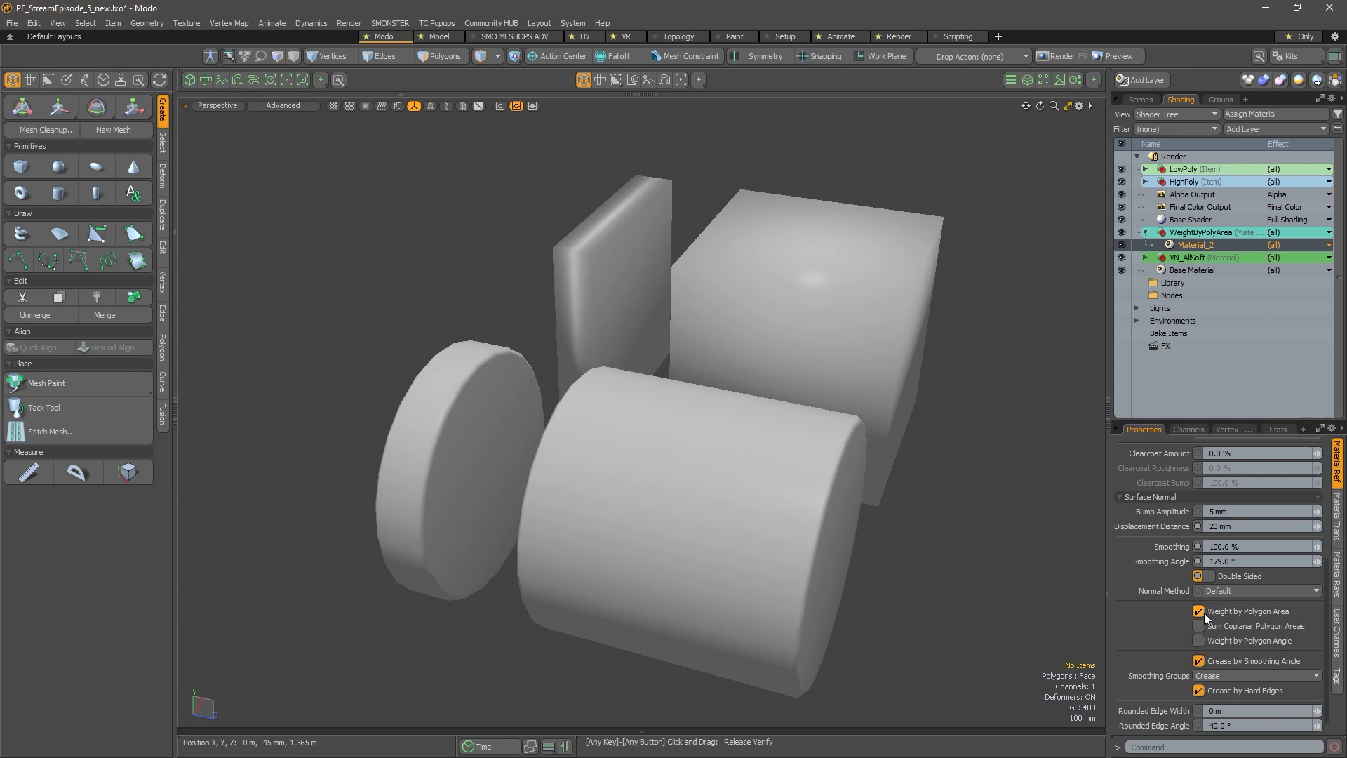
pyautogui.click(1204, 611)
pyautogui.click(1204, 611)
pyautogui.click(1203, 611)
pyautogui.click(1205, 612)
pyautogui.moveTo(785, 565)
pyautogui.keyDown('alt'); pyautogui.mouseDown()
pyautogui.moveTo(908, 540)
pyautogui.moveTo(763, 490)
pyautogui.moveTo(750, 512)
pyautogui.moveTo(780, 541)
pyautogui.mouseUp(); pyautogui.keyUp('alt')
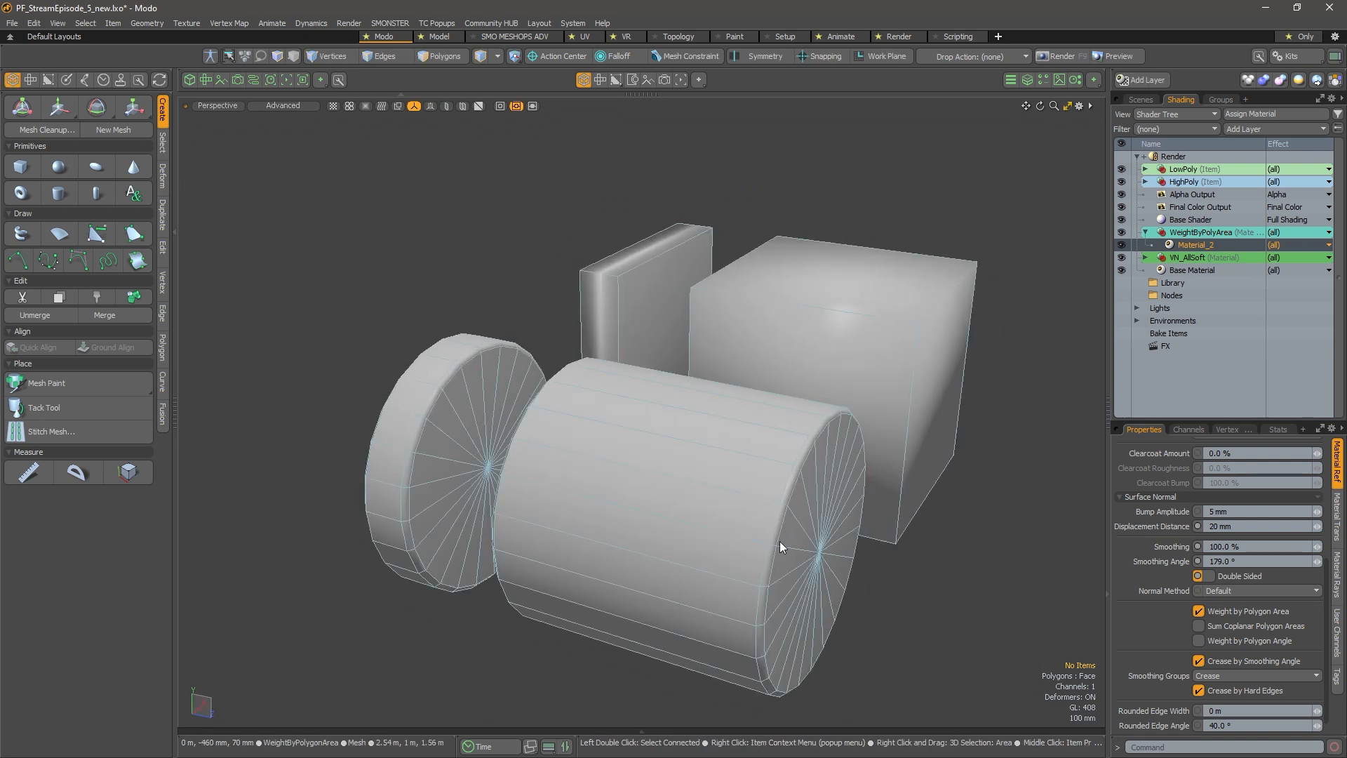
# Select the WeightByPolygonArea mesh and turn off Weight by Polygon Area on its material to compare the cube and thin box
pyautogui.keyDown('alt'); pyautogui.moveTo(866, 340); pyautogui.dragTo(1063, 413); pyautogui.keyUp('alt')
pyautogui.scroll(3, 743, 340)
pyautogui.keyDown('alt'); pyautogui.moveTo(769, 349); pyautogui.dragTo(540, 363); pyautogui.keyUp('alt')
pyautogui.click(640, 367)
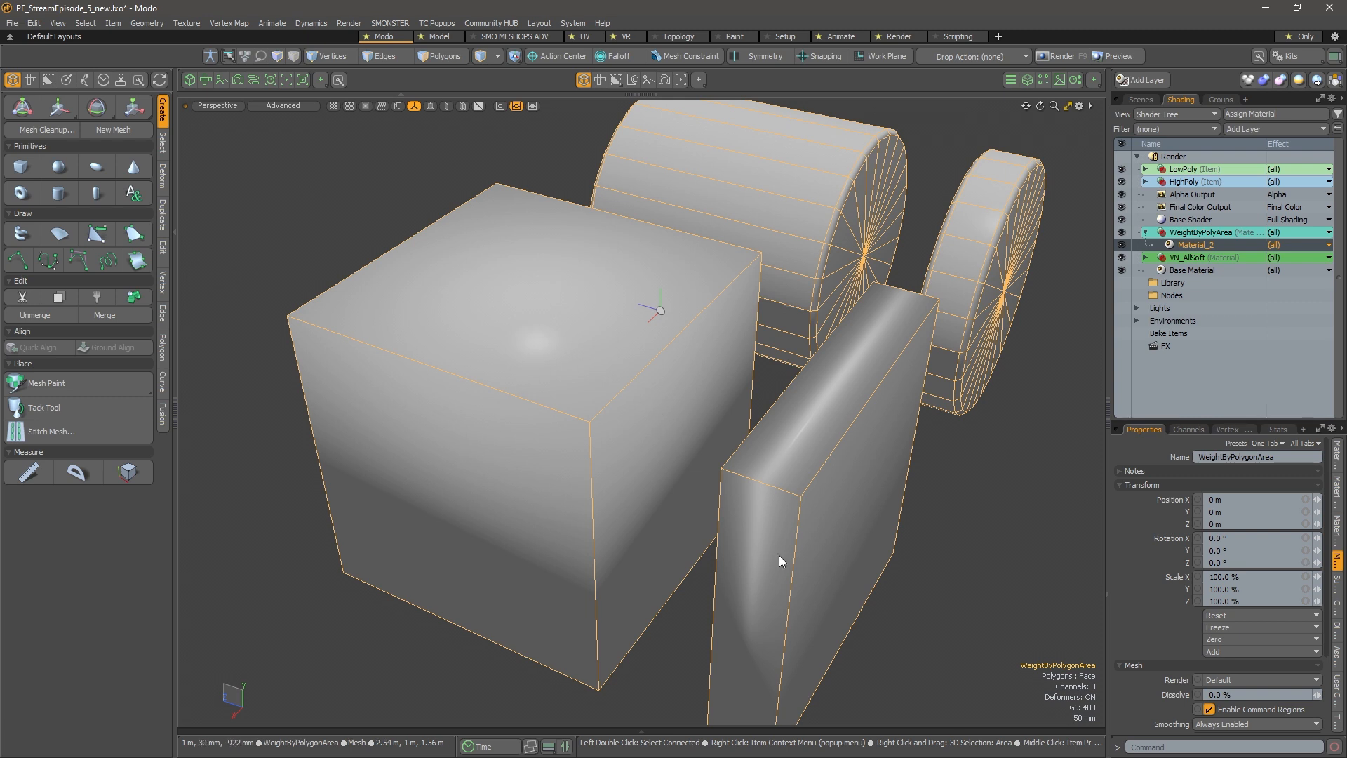
pyautogui.keyDown('alt'); pyautogui.moveTo(781, 559); pyautogui.dragTo(610, 485); pyautogui.keyUp('alt')
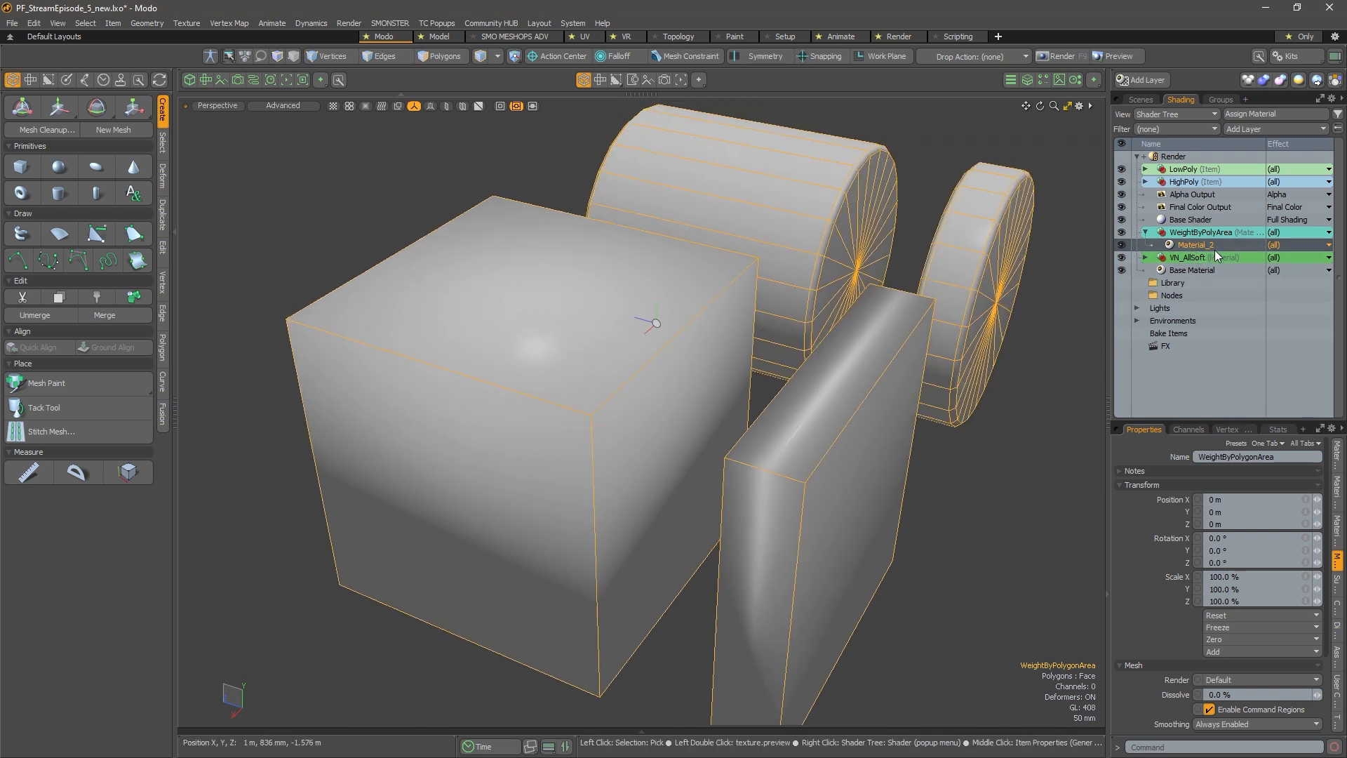
pyautogui.click(1336, 456)
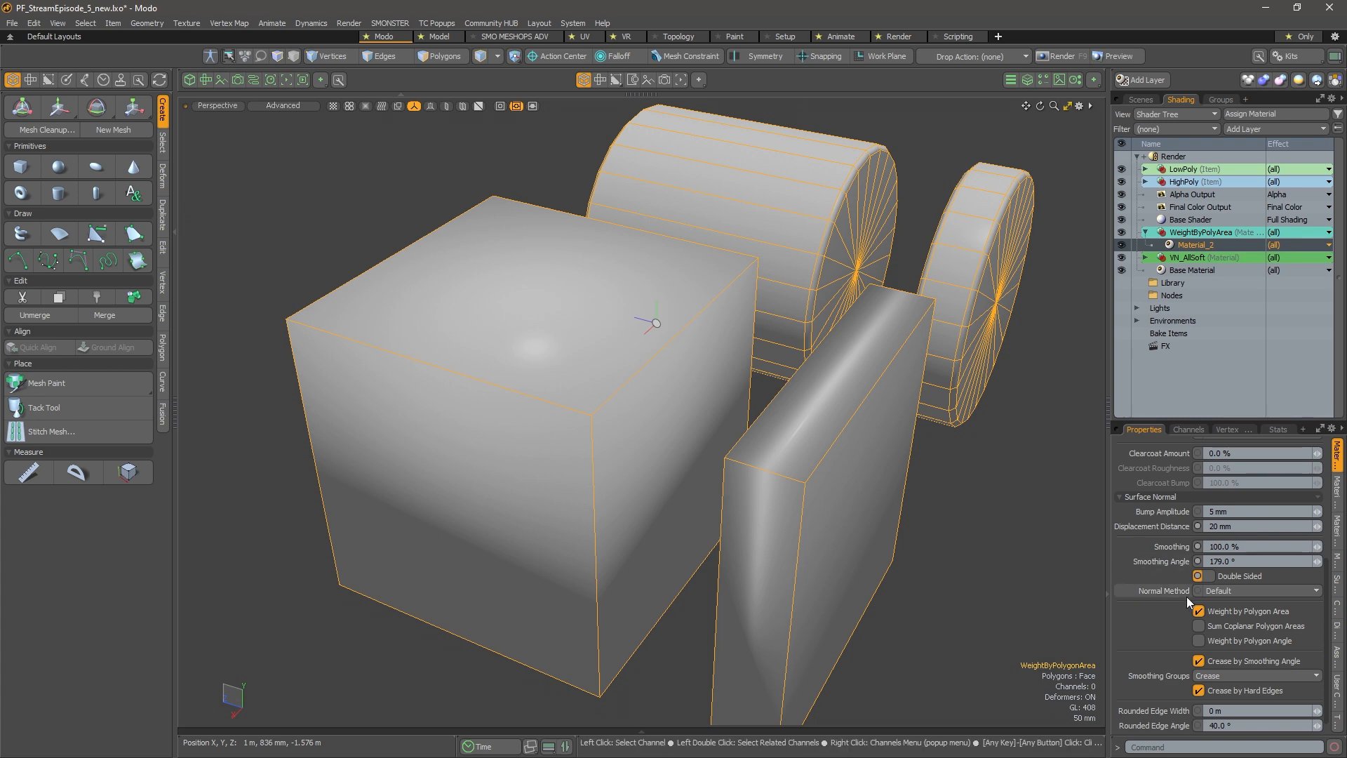
pyautogui.click(1220, 614)
pyautogui.click(1220, 614)
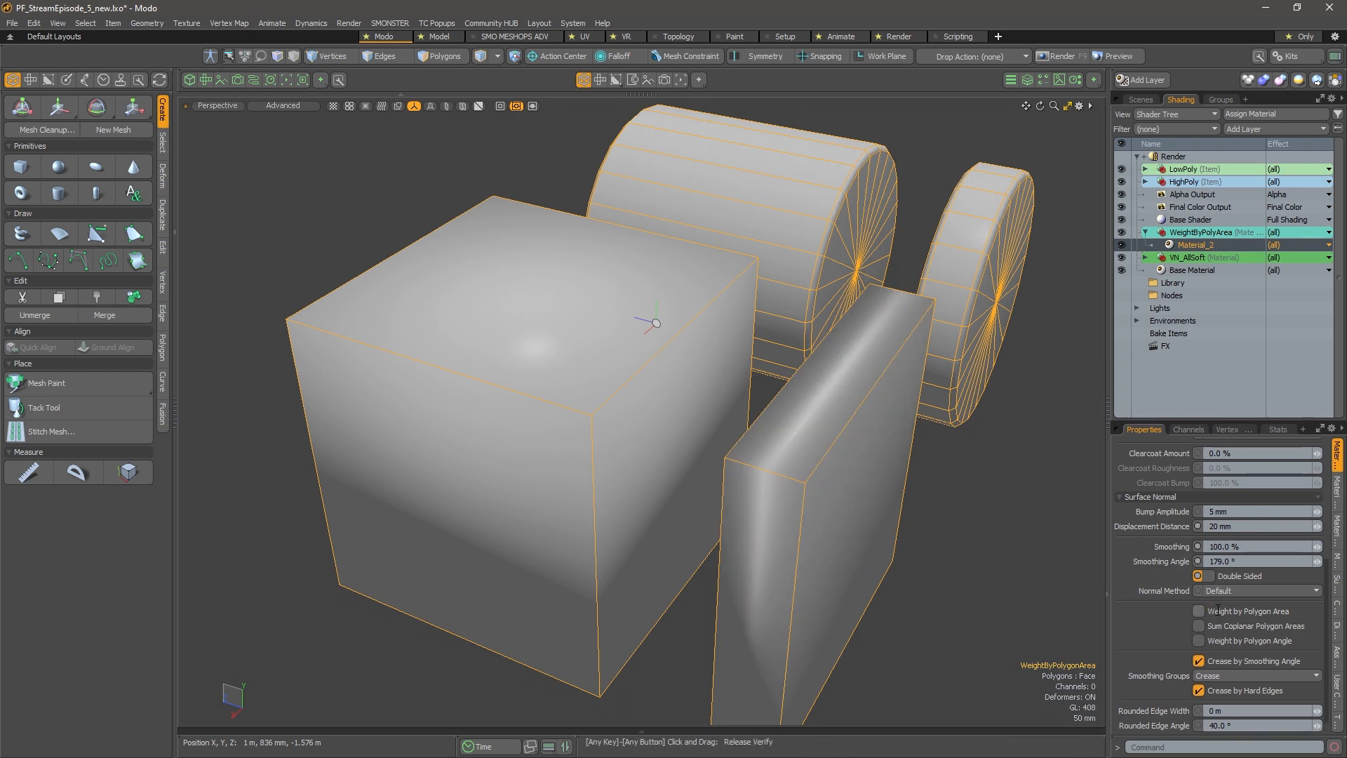
pyautogui.click(1220, 613)
# Isolate the cube's polygons and enable Weight by Polygon Area to check its effect on the cube's shading
pyautogui.press('3')
pyautogui.doubleClick(541, 309)
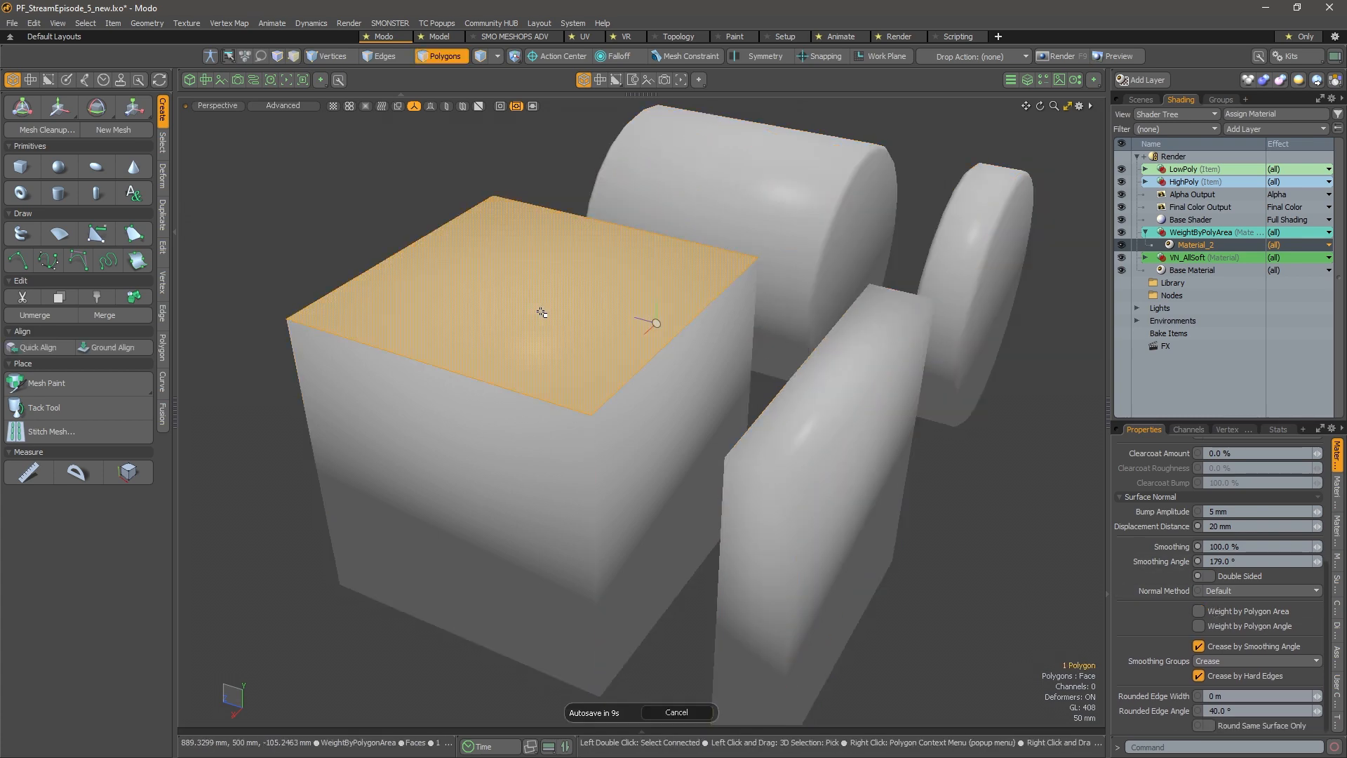
pyautogui.hotkey('shift', 'h')
pyautogui.click(891, 513)
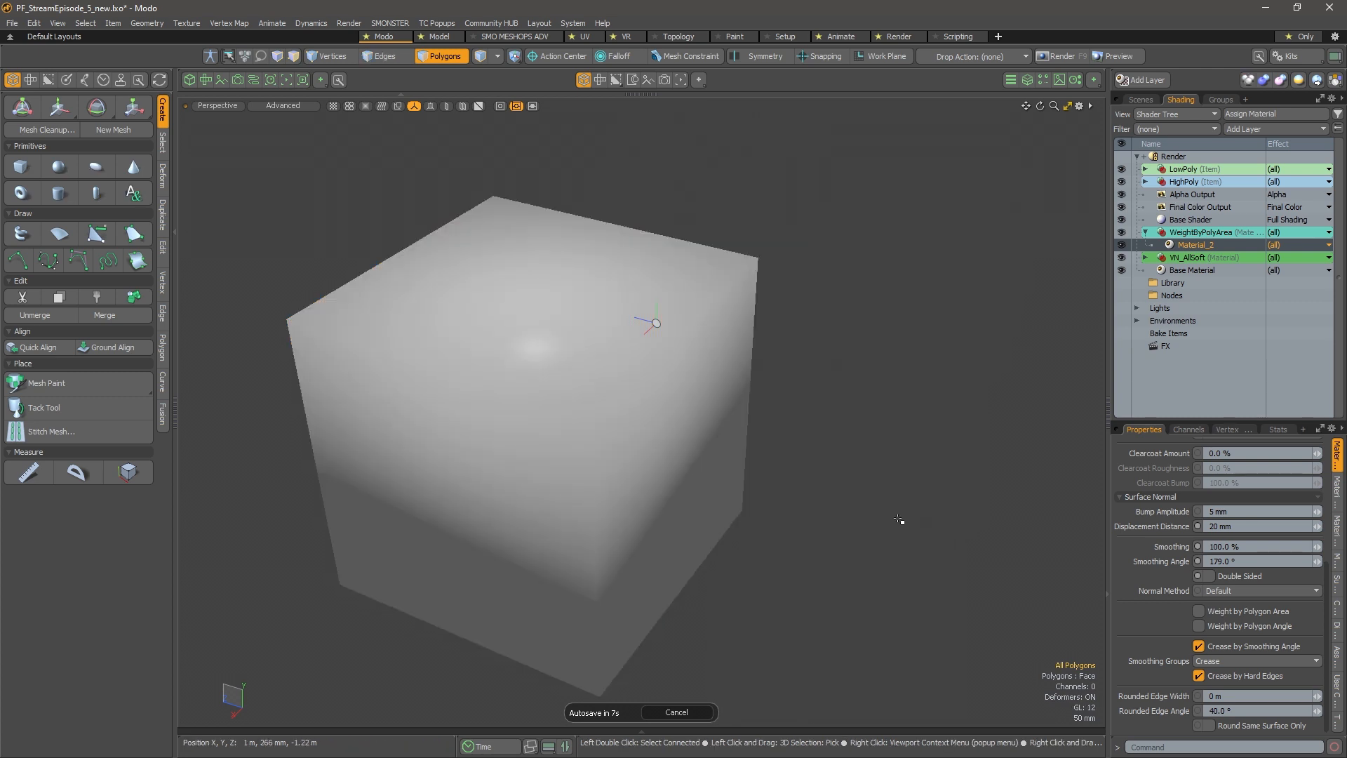
pyautogui.click(1199, 612)
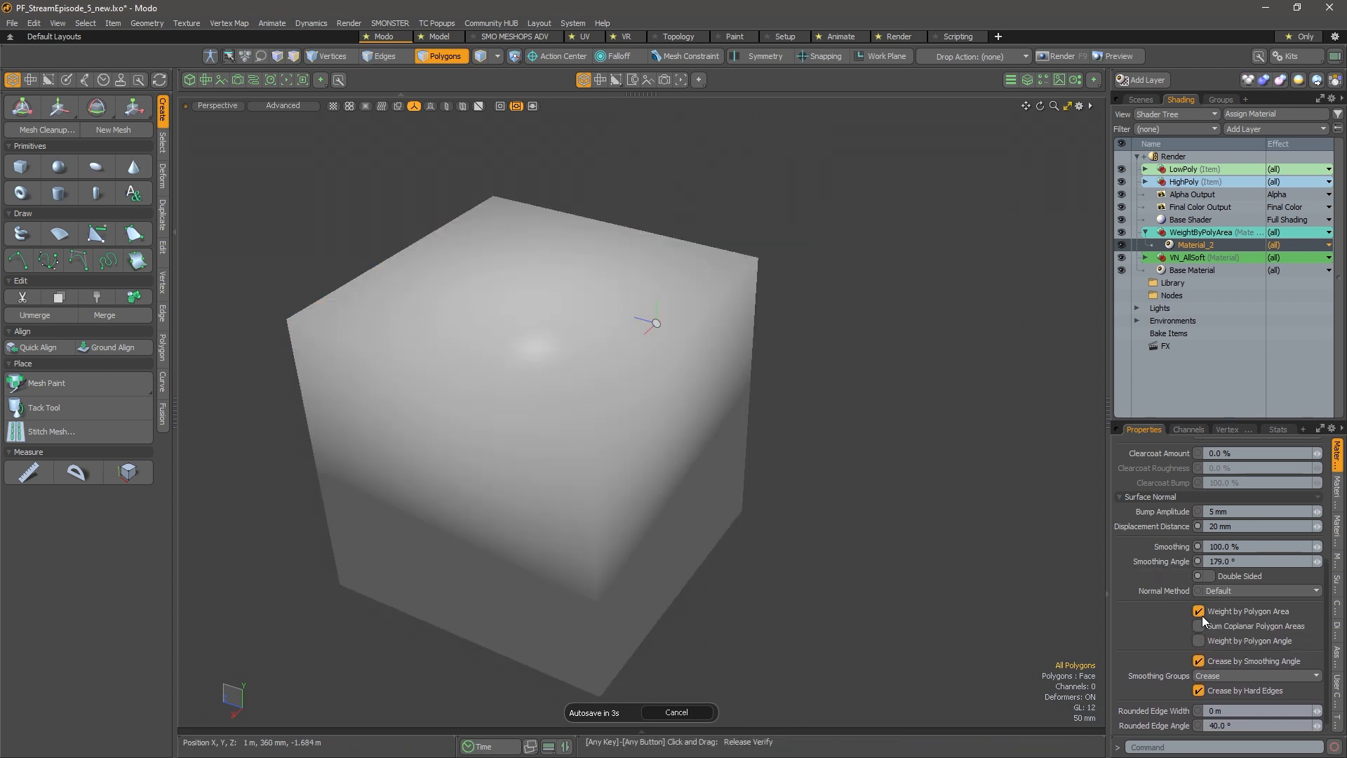
pyautogui.click(1202, 614)
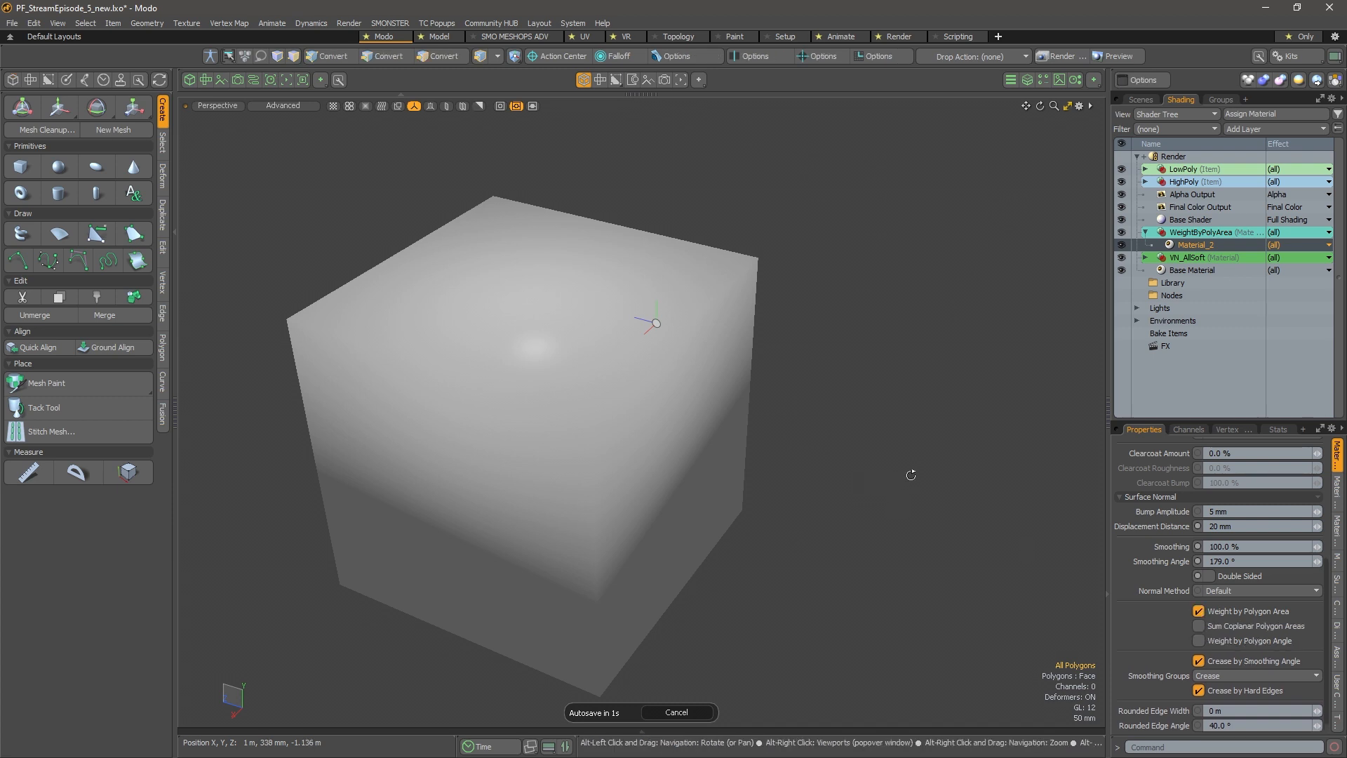
# Unhide all geometry and isolate the thin box's polygons, clearing the selection
pyautogui.keyDown('alt'); pyautogui.keyDown('shift'); pyautogui.moveTo(911, 475); pyautogui.dragTo(836, 472); pyautogui.keyUp('shift'); pyautogui.keyUp('alt')
pyautogui.keyDown('alt'); pyautogui.keyDown('shift'); pyautogui.moveTo(743, 420); pyautogui.dragTo(743, 345); pyautogui.keyUp('shift'); pyautogui.keyUp('alt')
pyautogui.press('u')
pyautogui.doubleClick(809, 422)
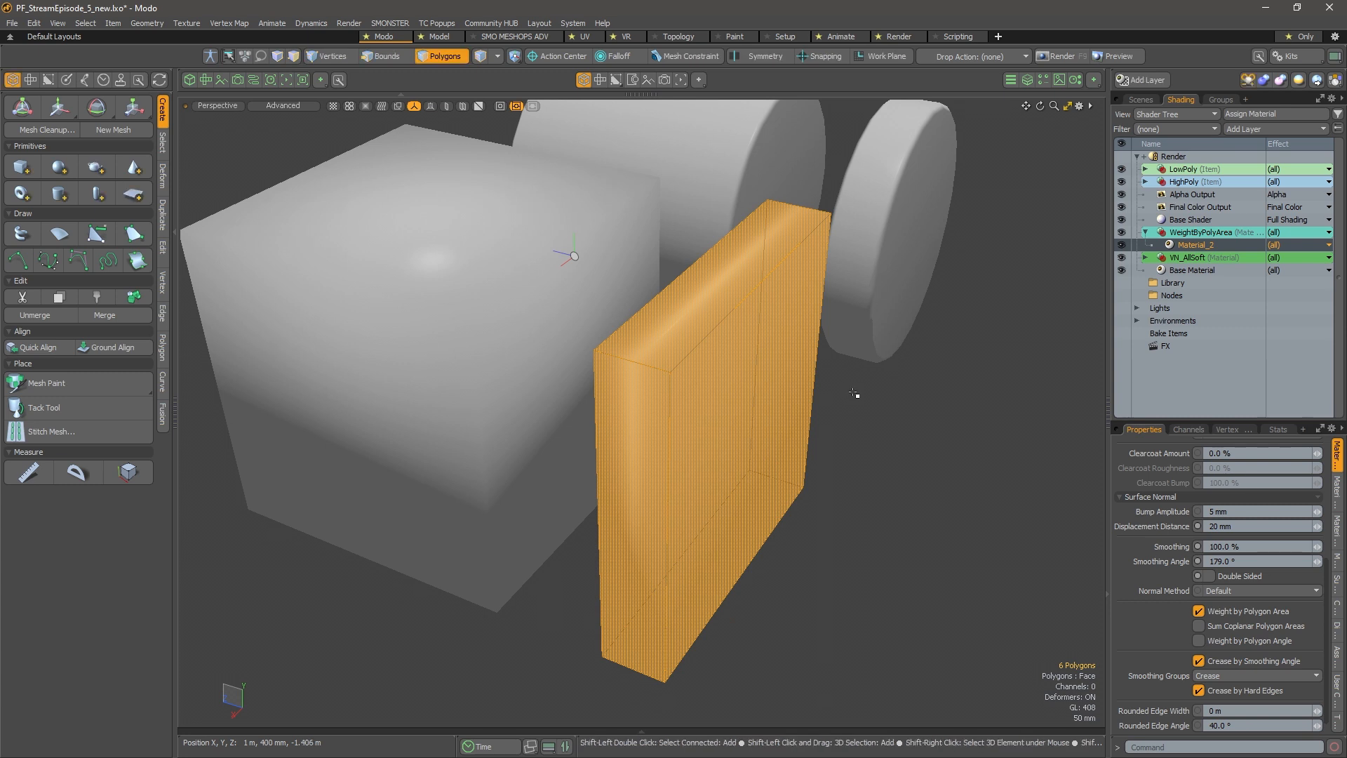
pyautogui.hotkey('shift', 'h')
pyautogui.click(903, 385)
pyautogui.keyDown('alt'); pyautogui.moveTo(848, 426); pyautogui.dragTo(871, 451); pyautogui.keyUp('alt')
# Compare the thin box's shading with Weight by Polygon Area turned off and on
pyautogui.click(1206, 612)
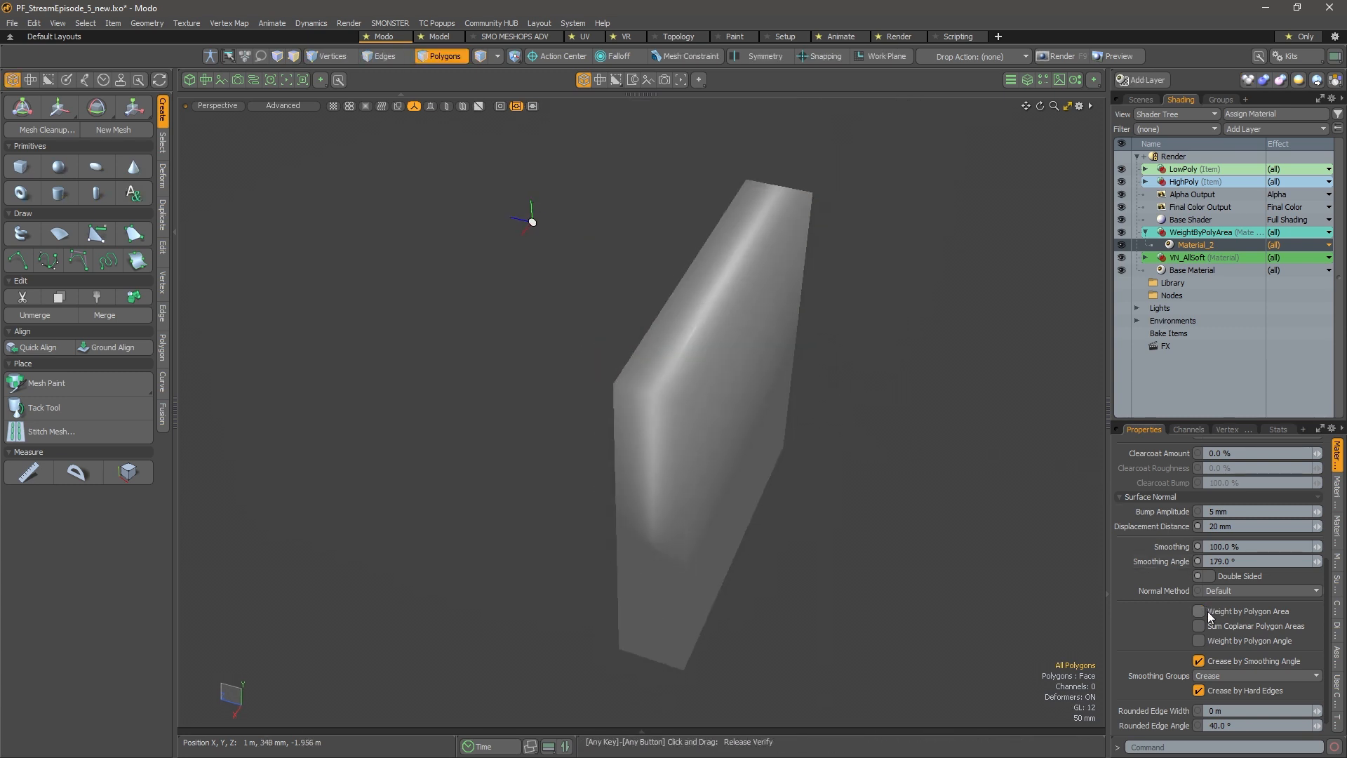
pyautogui.click(1199, 611)
pyautogui.click(1199, 611)
pyautogui.click(1198, 611)
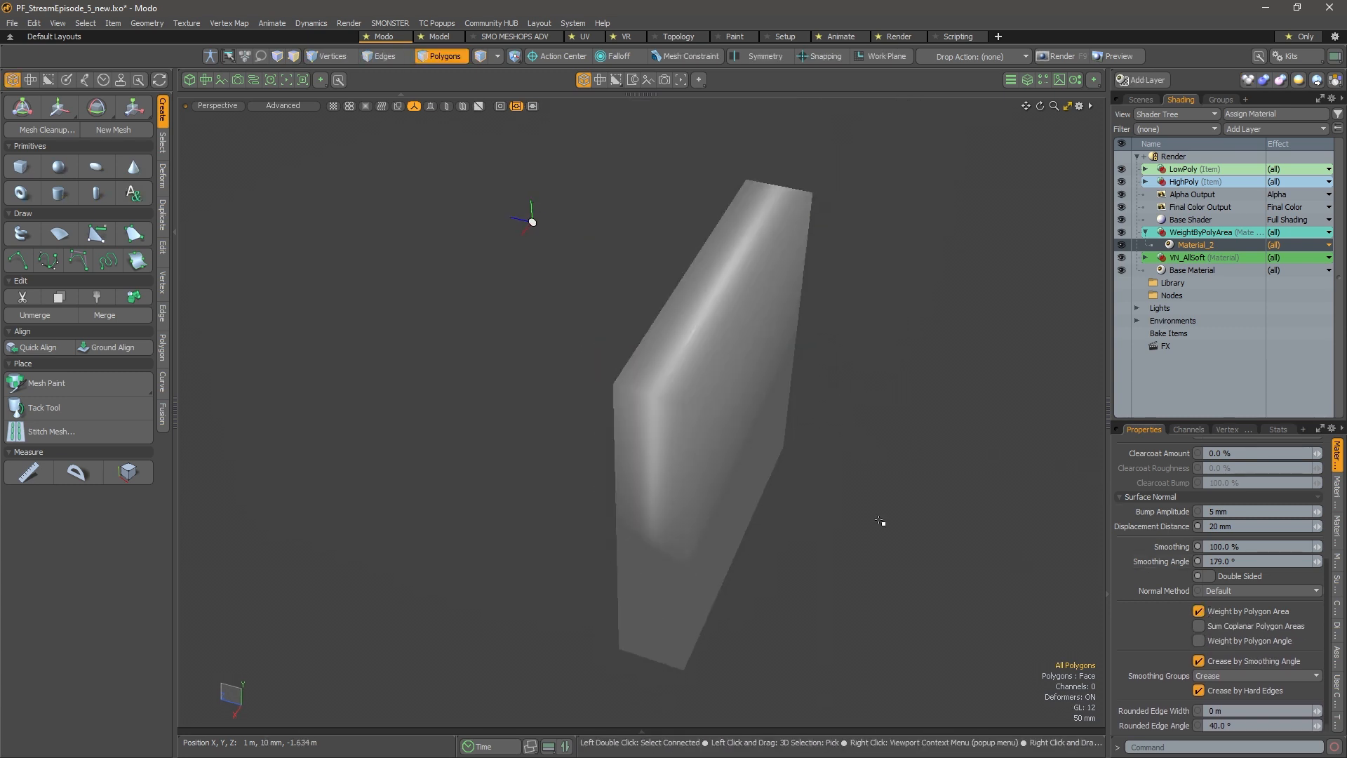
pyautogui.keyDown('alt'); pyautogui.moveTo(711, 451); pyautogui.dragTo(703, 420); pyautogui.keyUp('alt')
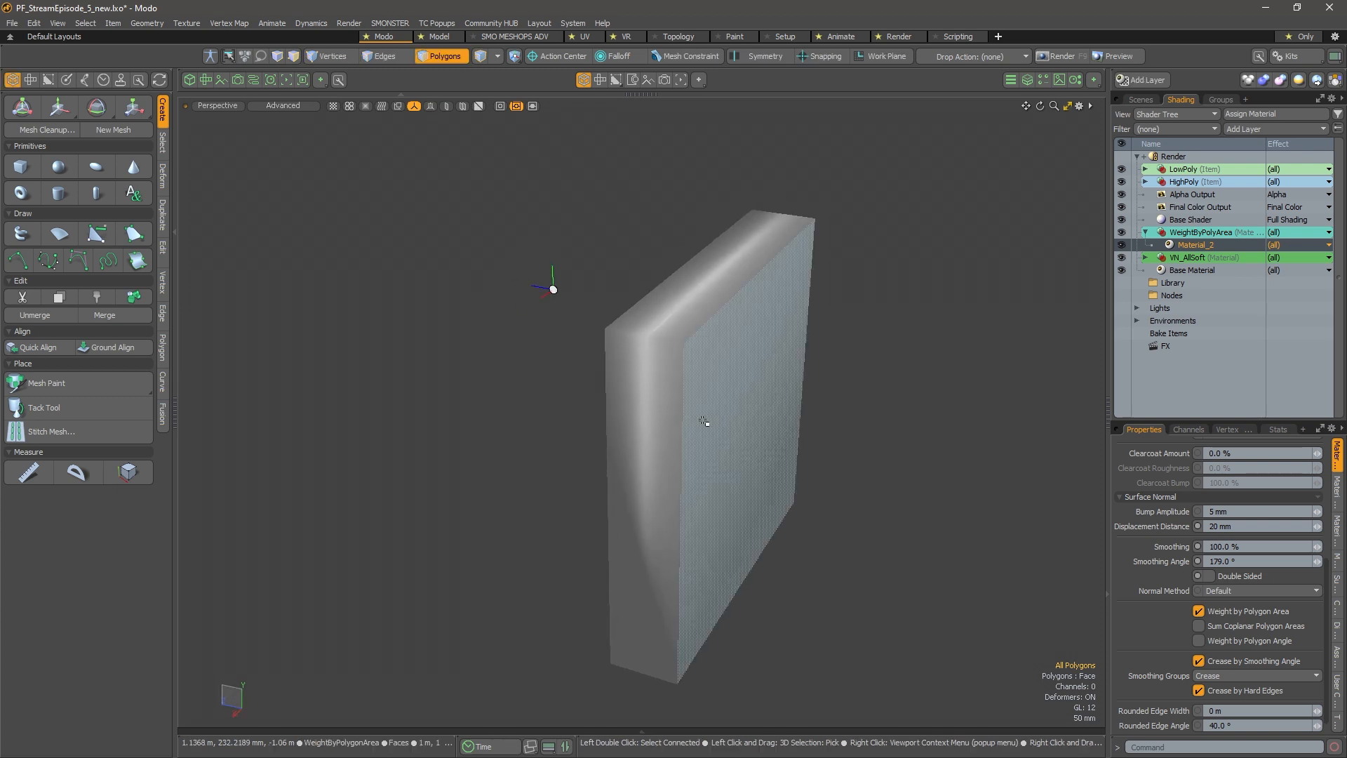
# Turn off Weight by Polygon Area and select the thin box's narrow front face to examine its shading
pyautogui.click(1198, 611)
pyautogui.moveTo(877, 575)
pyautogui.keyDown('alt'); pyautogui.mouseDown()
pyautogui.moveTo(827, 535)
pyautogui.moveTo(758, 390)
pyautogui.moveTo(849, 418)
pyautogui.moveTo(632, 389)
pyautogui.moveTo(670, 372)
pyautogui.moveTo(643, 360)
pyautogui.moveTo(641, 292)
pyautogui.moveTo(622, 283)
pyautogui.moveTo(665, 229)
pyautogui.mouseUp(); pyautogui.keyUp('alt')
pyautogui.click(700, 356)
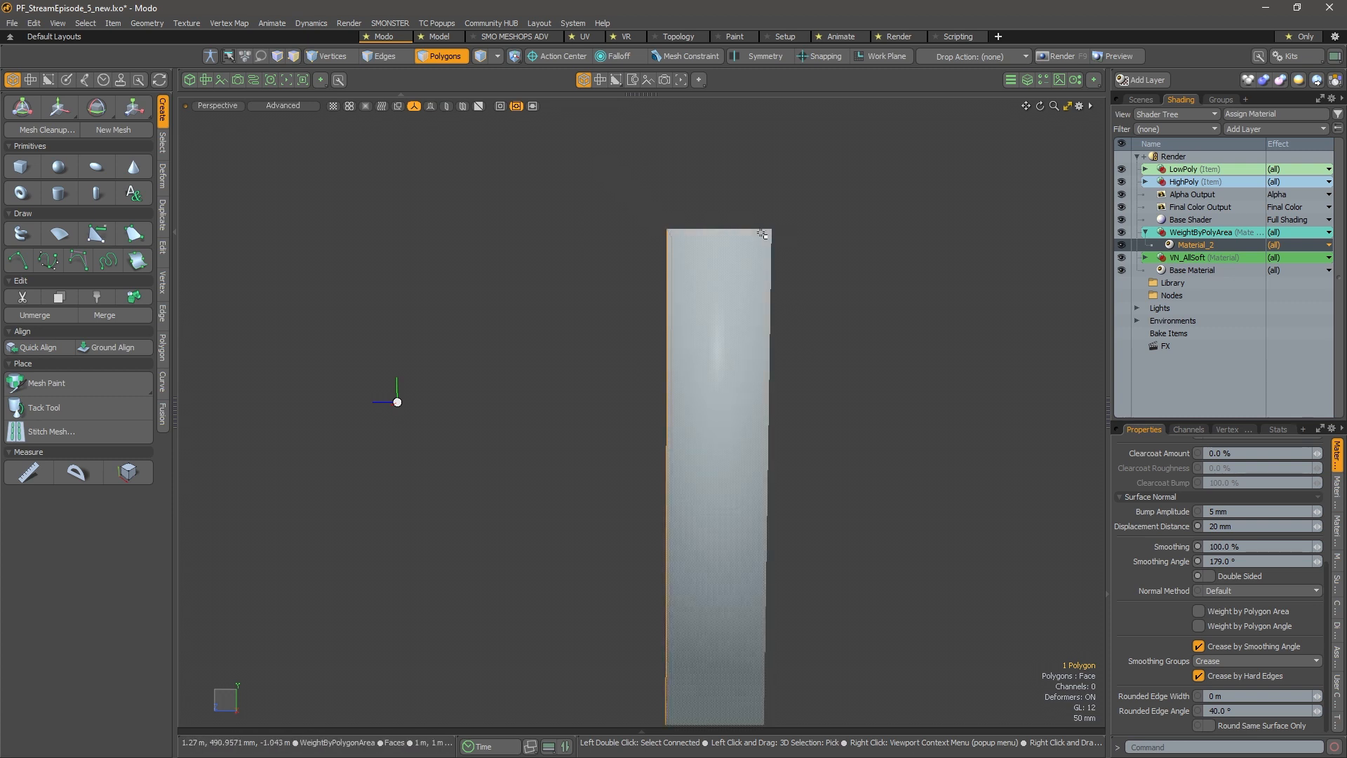
# Clear the face selection and enable Weight by Polygon Area on the thin box's material
pyautogui.keyDown('alt'); pyautogui.moveTo(796, 220); pyautogui.dragTo(814, 379); pyautogui.keyUp('alt')
pyautogui.click(909, 450)
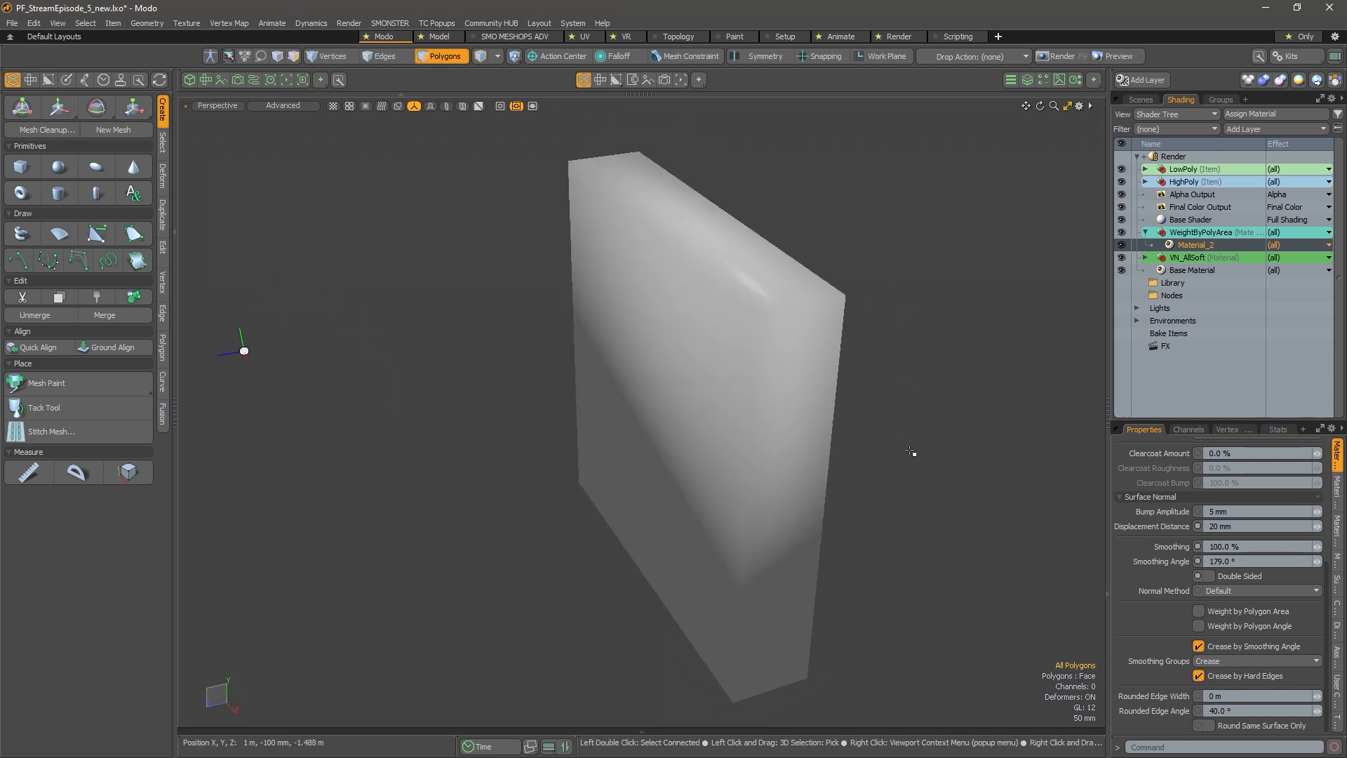
pyautogui.keyDown('alt'); pyautogui.moveTo(917, 475); pyautogui.dragTo(852, 481); pyautogui.keyUp('alt')
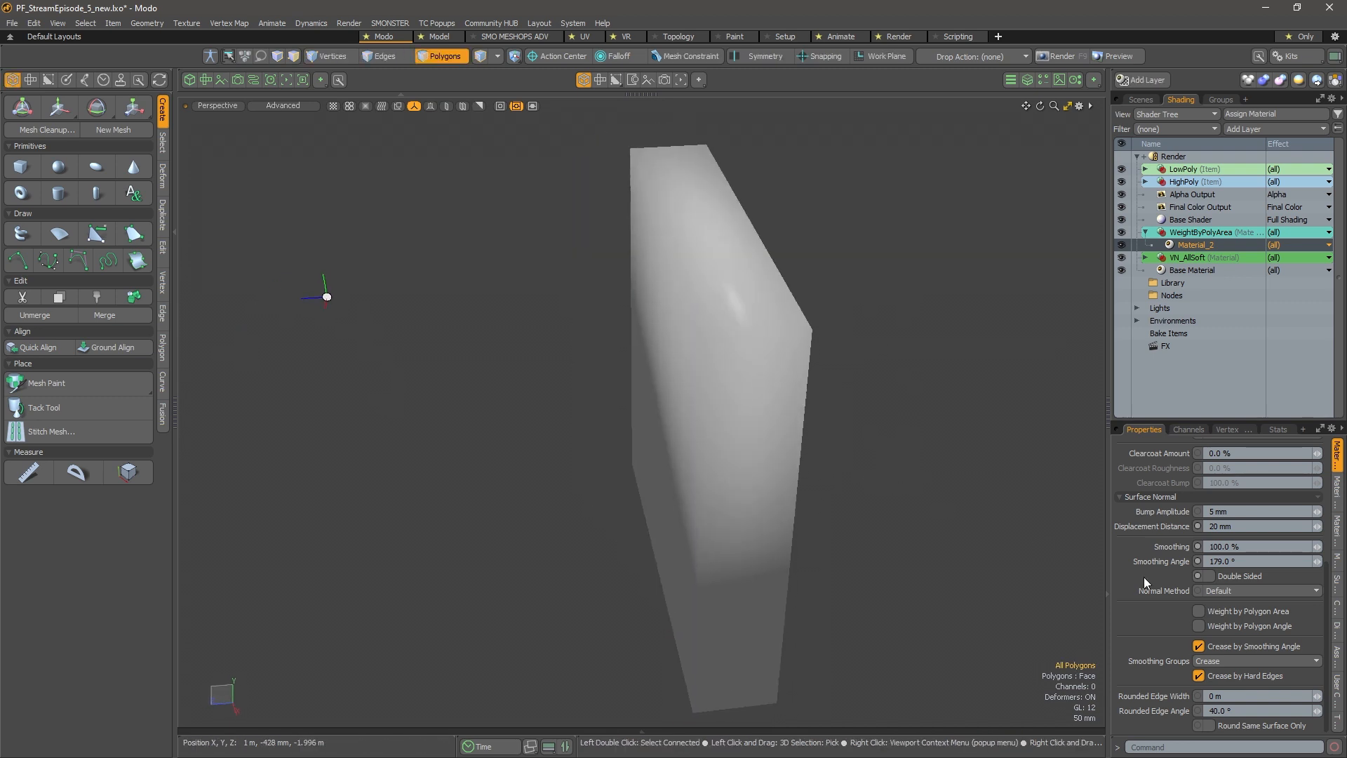
pyautogui.click(1227, 609)
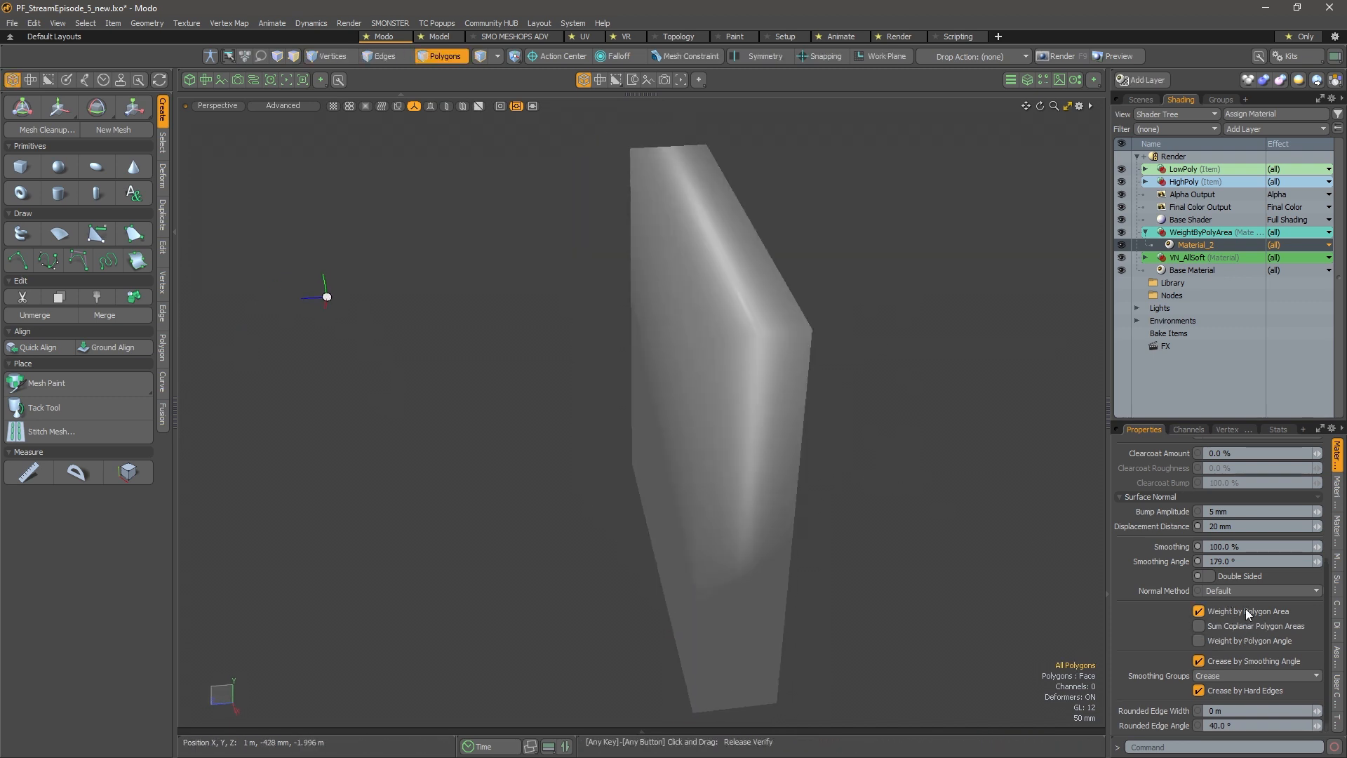
# Select the thin box's large side face and narrow top face to examine how polygon area influences the shading
pyautogui.keyDown('alt'); pyautogui.moveTo(646, 361); pyautogui.dragTo(680, 343); pyautogui.keyUp('alt')
pyautogui.click(679, 343)
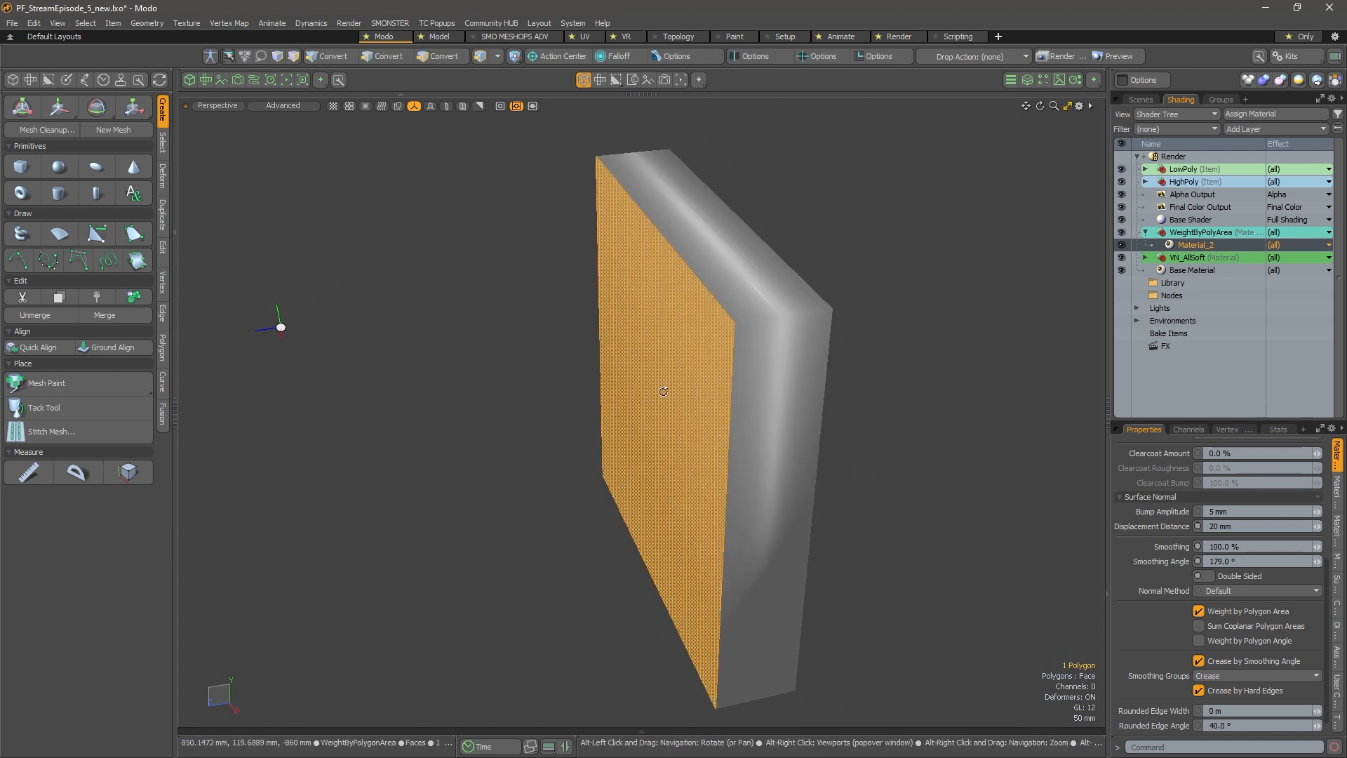
pyautogui.keyDown('alt'); pyautogui.moveTo(663, 391); pyautogui.dragTo(644, 305); pyautogui.keyUp('alt')
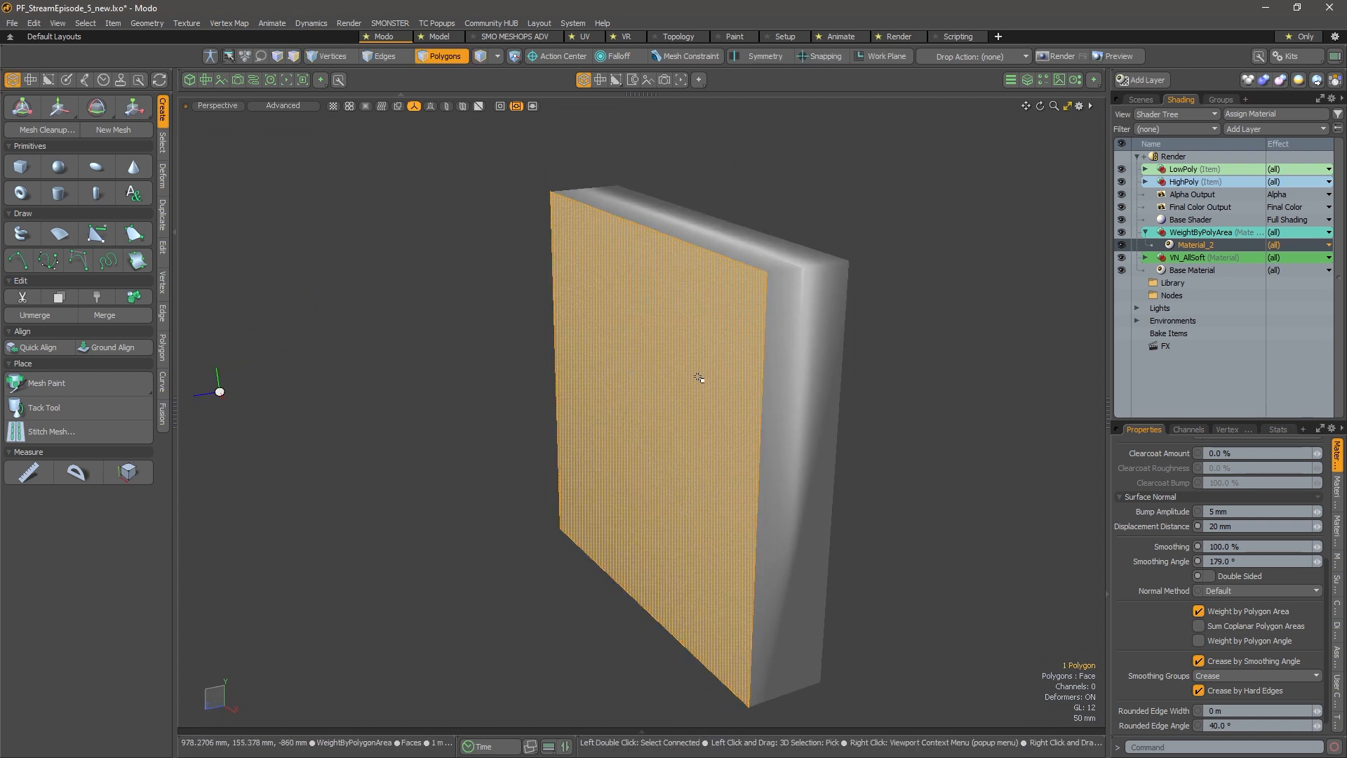
pyautogui.keyDown('alt'); pyautogui.moveTo(699, 378); pyautogui.dragTo(758, 356); pyautogui.keyUp('alt')
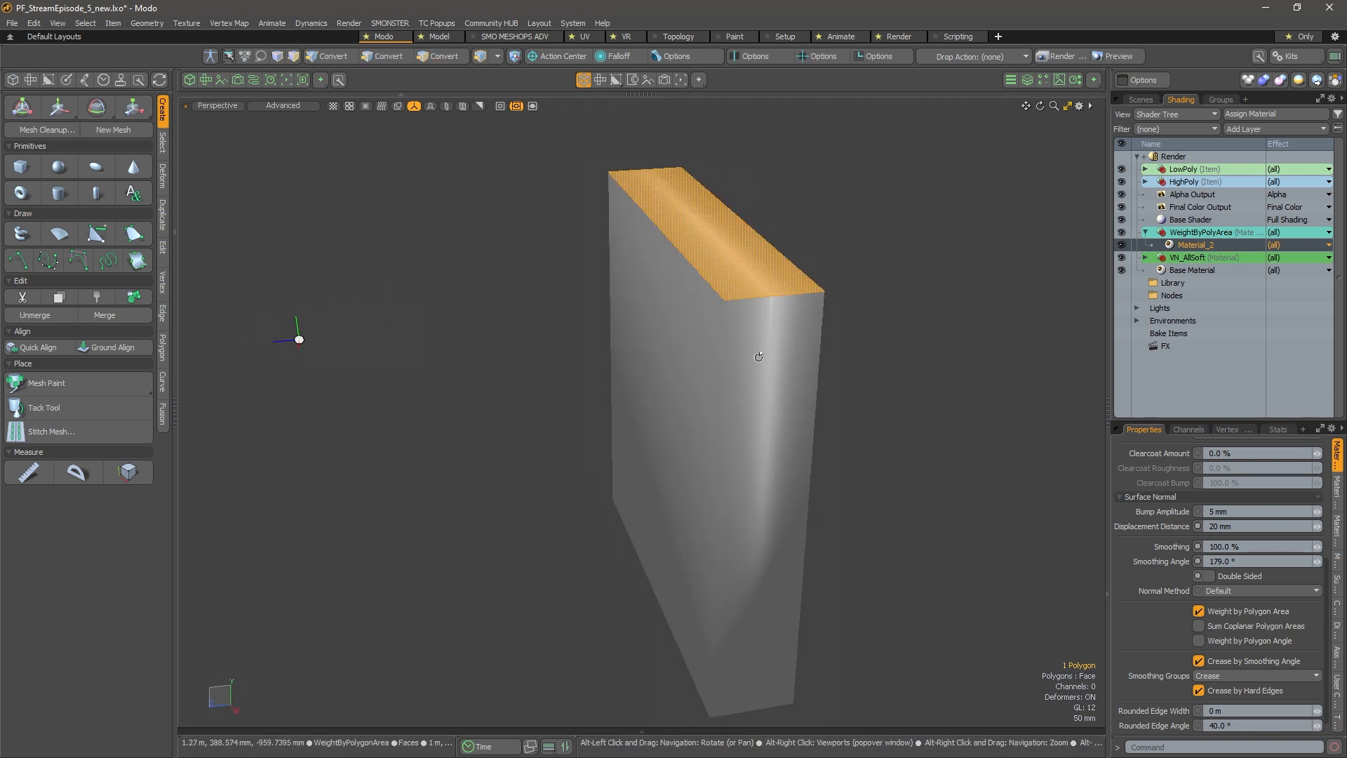
# Clear the polygon selection on the thin box and unhide all geometry
pyautogui.doubleClick(755, 323)
pyautogui.keyDown('alt'); pyautogui.scroll(-1, 837, 344); pyautogui.keyUp('alt')
pyautogui.click(914, 298)
pyautogui.press('u')
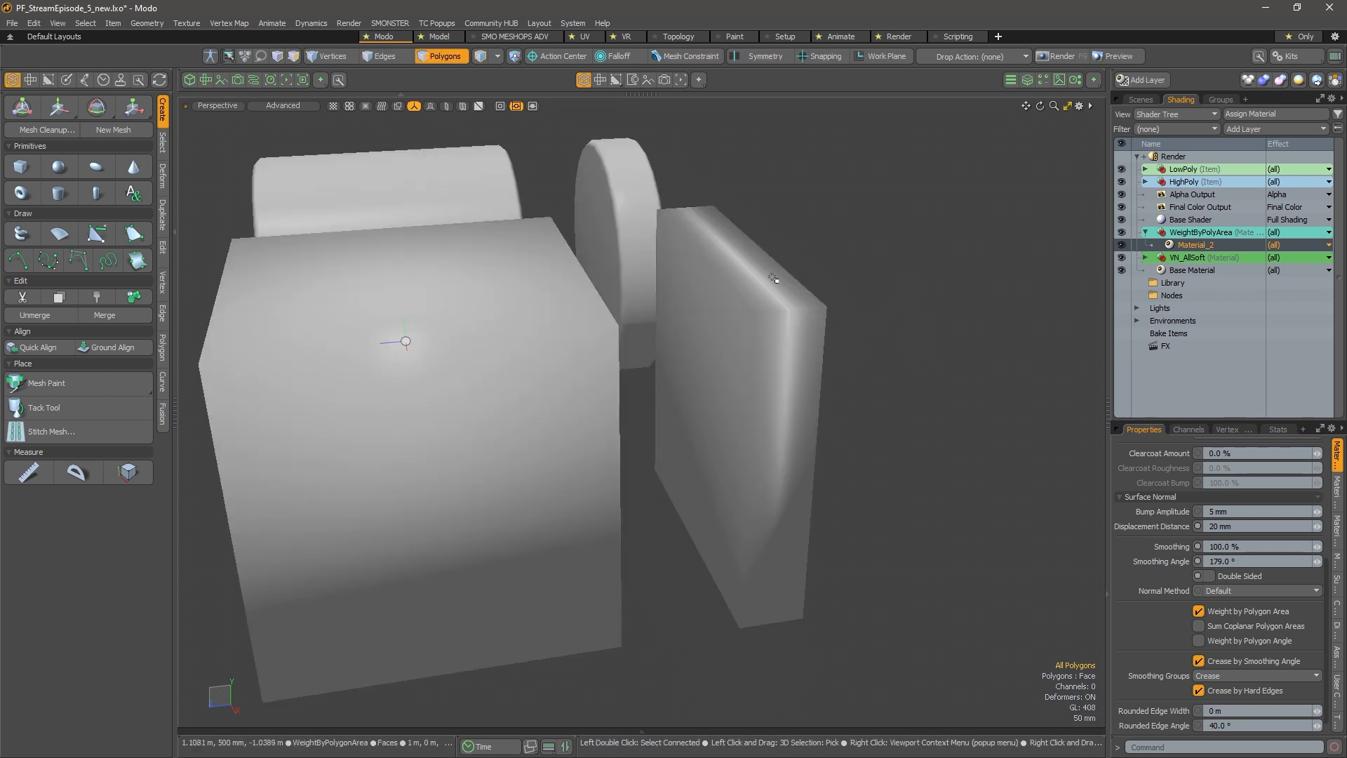
# Compare the shading of all four shapes with Weight by Polygon Area turned off and on
pyautogui.keyDown('alt'); pyautogui.moveTo(772, 277); pyautogui.dragTo(851, 313); pyautogui.keyUp('alt')
pyautogui.click(1198, 610)
pyautogui.moveTo(667, 365)
pyautogui.keyDown('alt'); pyautogui.mouseDown()
pyautogui.moveTo(701, 379)
pyautogui.moveTo(659, 390)
pyautogui.mouseUp(); pyautogui.keyUp('alt')
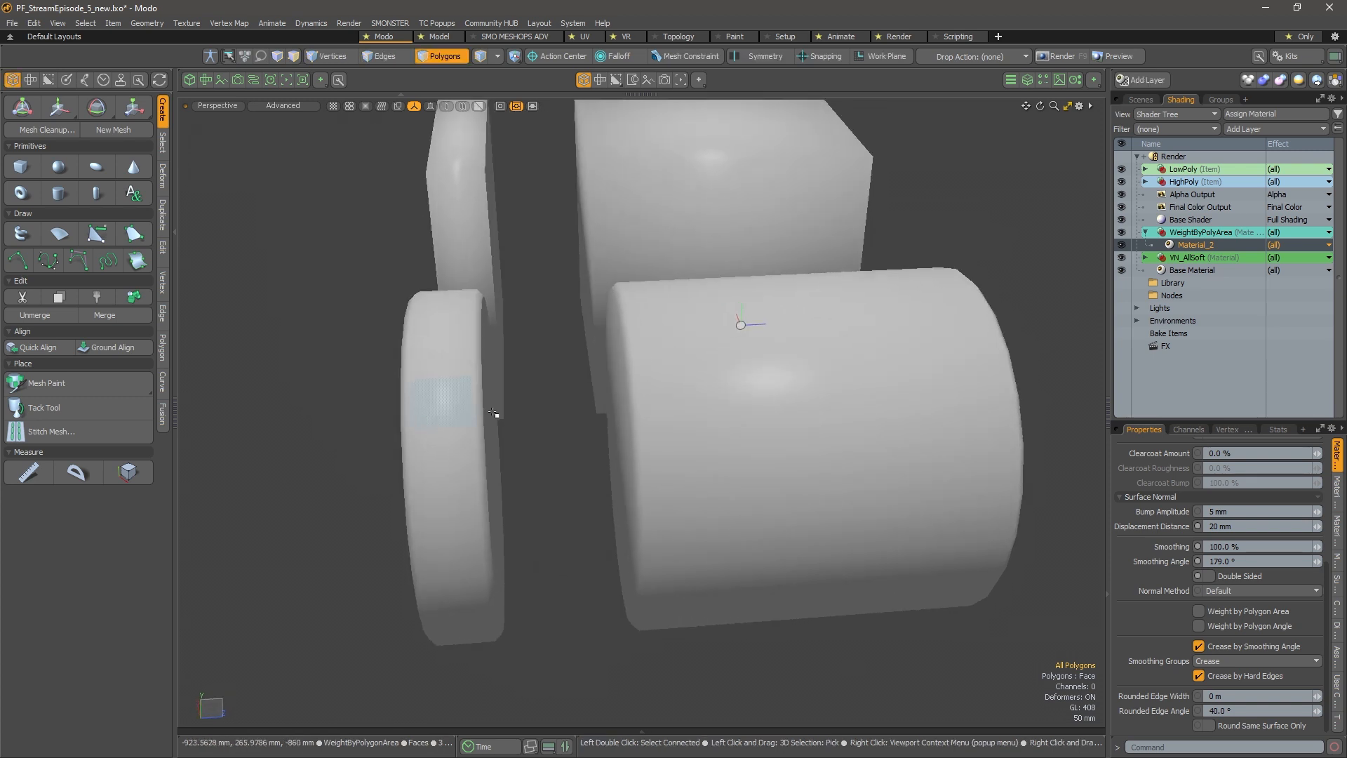
pyautogui.moveTo(522, 410)
pyautogui.keyDown('alt'); pyautogui.mouseDown()
pyautogui.moveTo(554, 405)
pyautogui.moveTo(512, 428)
pyautogui.mouseUp(); pyautogui.keyUp('alt')
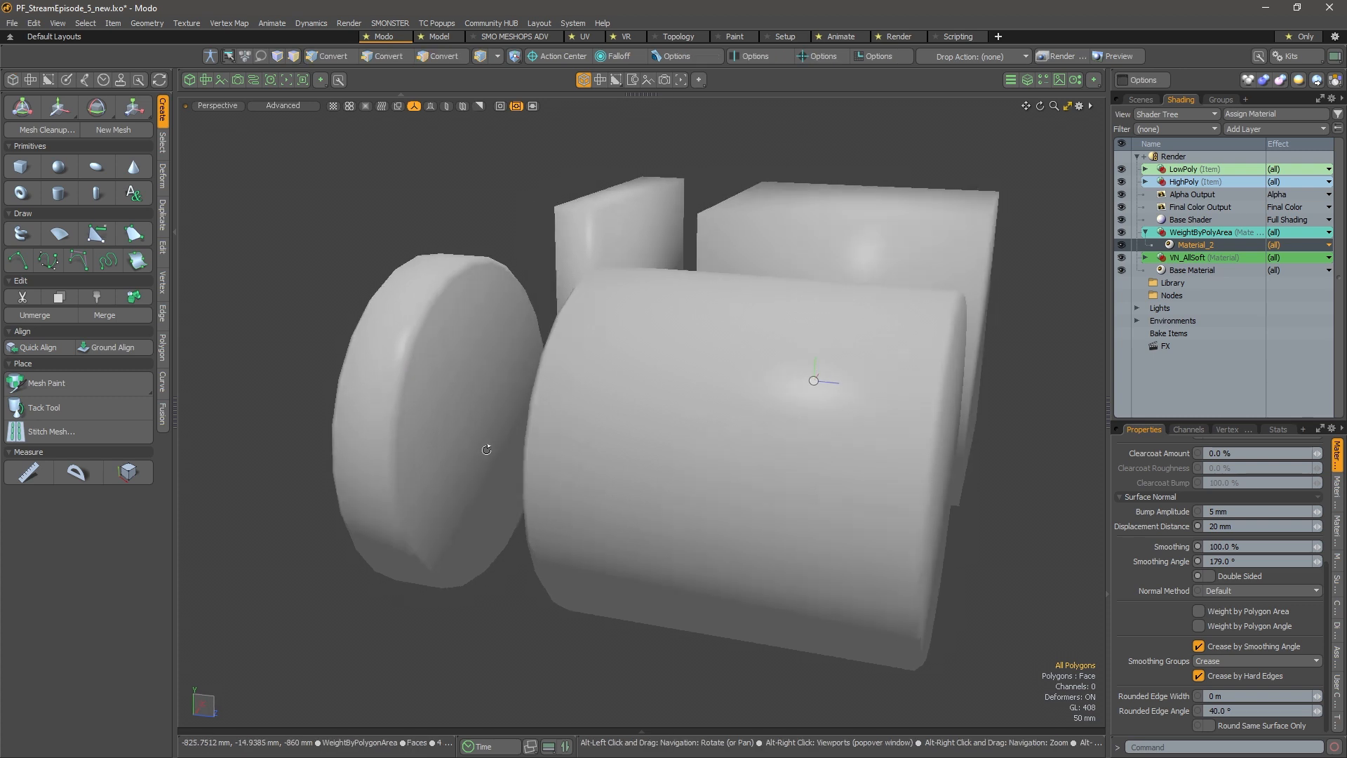
pyautogui.click(1215, 613)
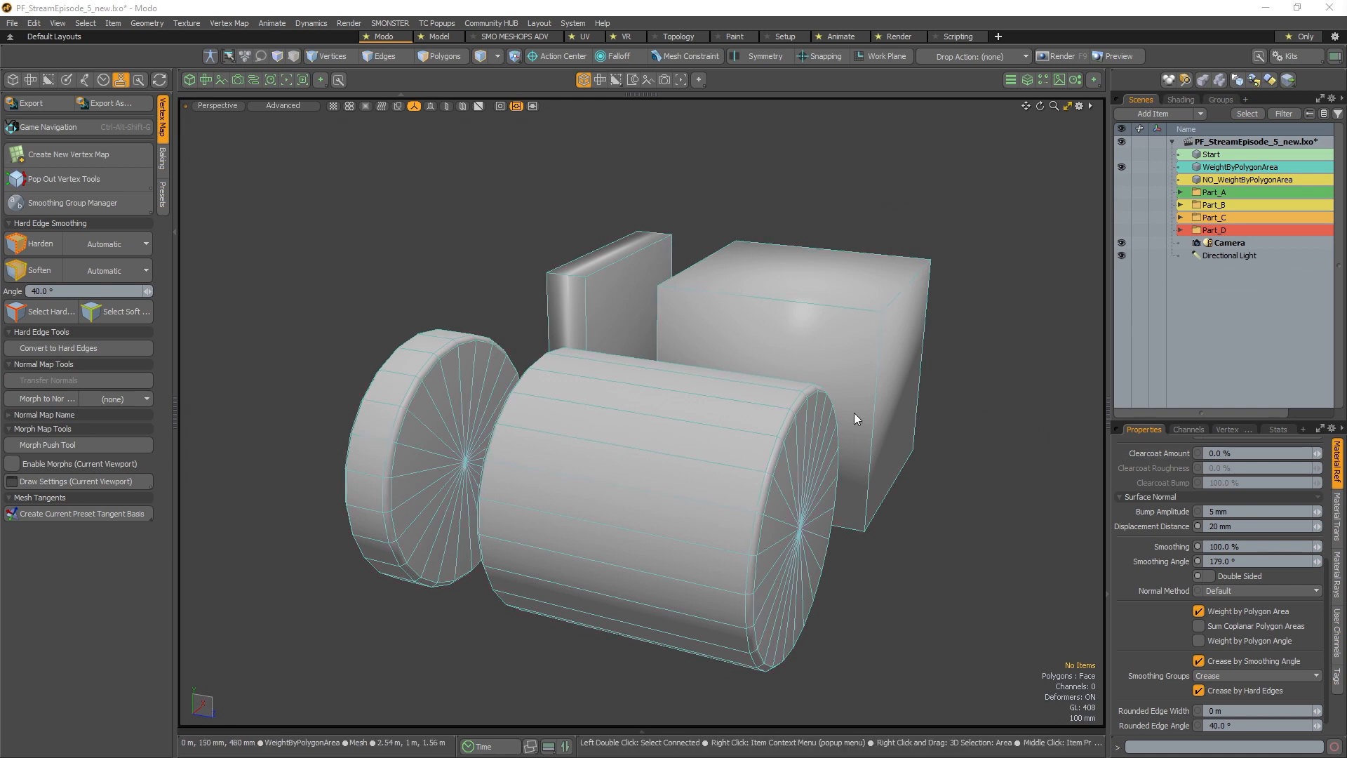
# Make the NO_WeightByPolygonArea mesh visible beside the weighted one and select it
pyautogui.keyDown('alt'); pyautogui.moveTo(536, 407); pyautogui.dragTo(622, 428); pyautogui.keyUp('alt')
pyautogui.keyDown('alt'); pyautogui.moveTo(672, 310); pyautogui.dragTo(723, 418); pyautogui.keyUp('alt')
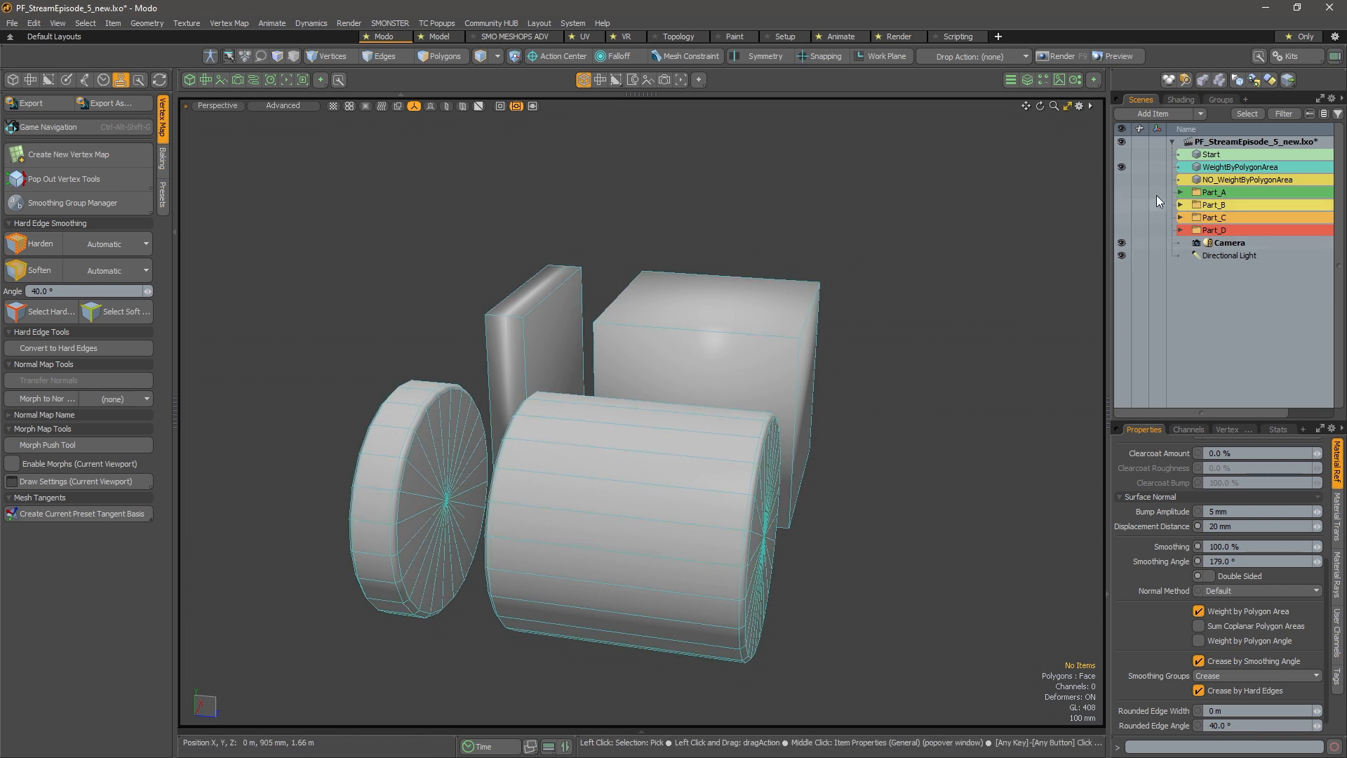
pyautogui.click(1120, 179)
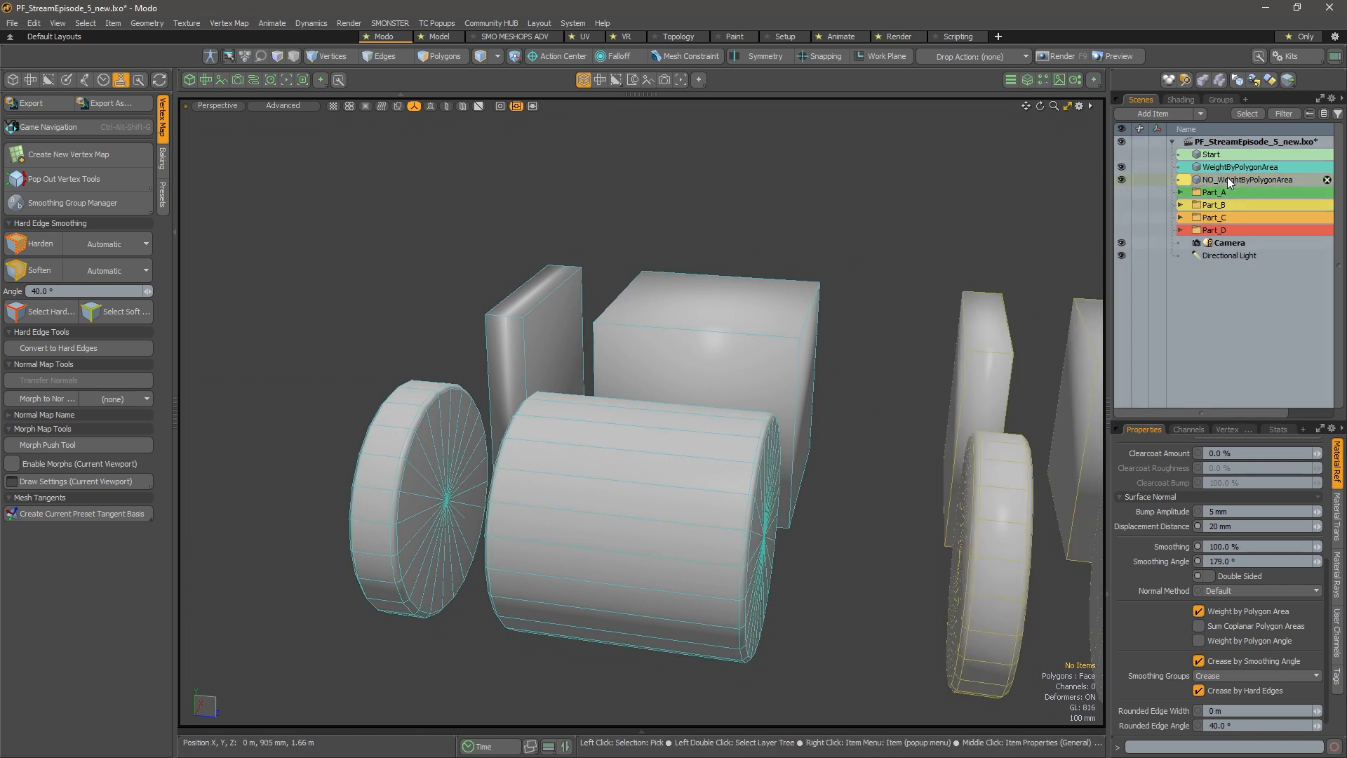
pyautogui.click(1227, 181)
pyautogui.moveTo(708, 333)
pyautogui.keyDown('alt'); pyautogui.mouseDown()
pyautogui.moveTo(628, 331)
pyautogui.moveTo(722, 312)
pyautogui.moveTo(667, 343)
pyautogui.moveTo(684, 330)
pyautogui.mouseUp(); pyautogui.keyUp('alt')
pyautogui.scroll(-3, 722, 312)
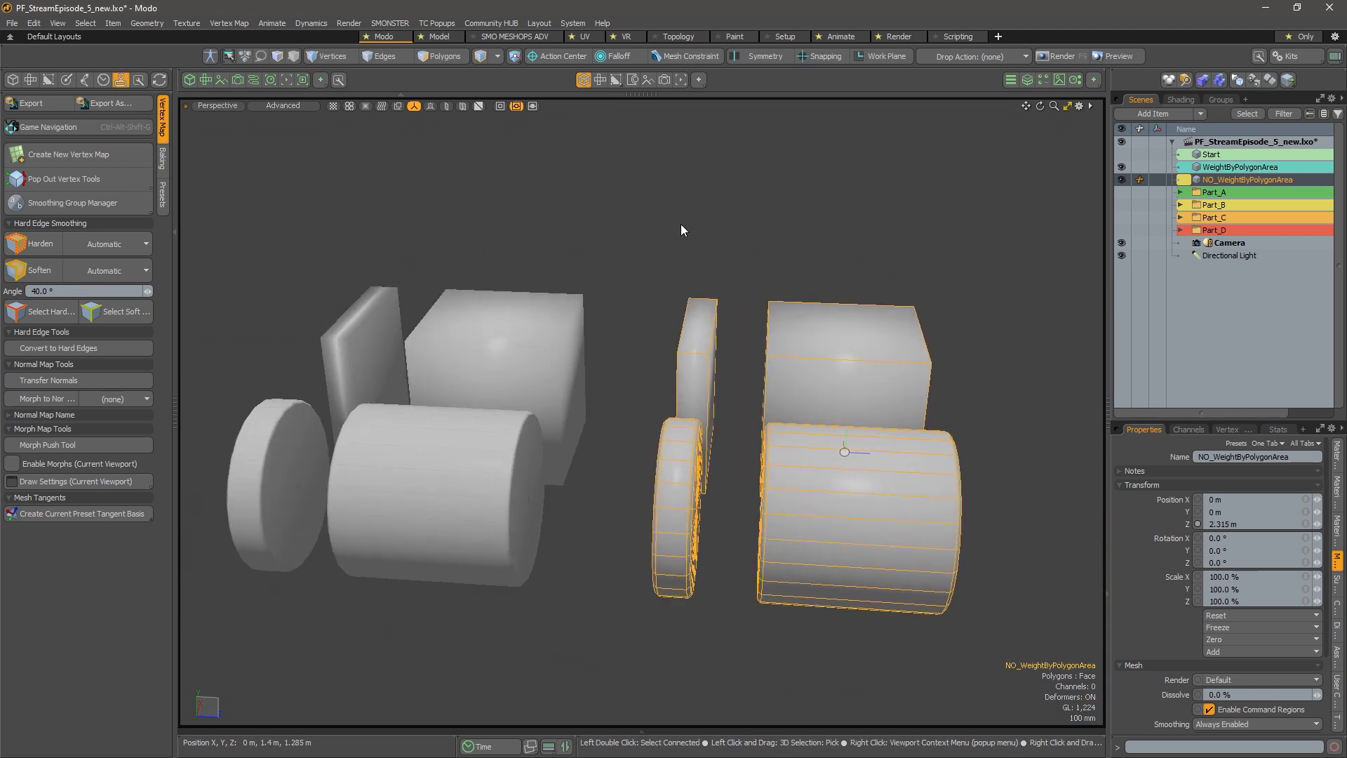
# Select the WeightByPolygonArea and NO_WeightByPolygonArea meshes in turn to compare their shading, ending with both selected
pyautogui.keyDown('alt'); pyautogui.moveTo(681, 231); pyautogui.dragTo(747, 410); pyautogui.keyUp('alt')
pyautogui.click(483, 389)
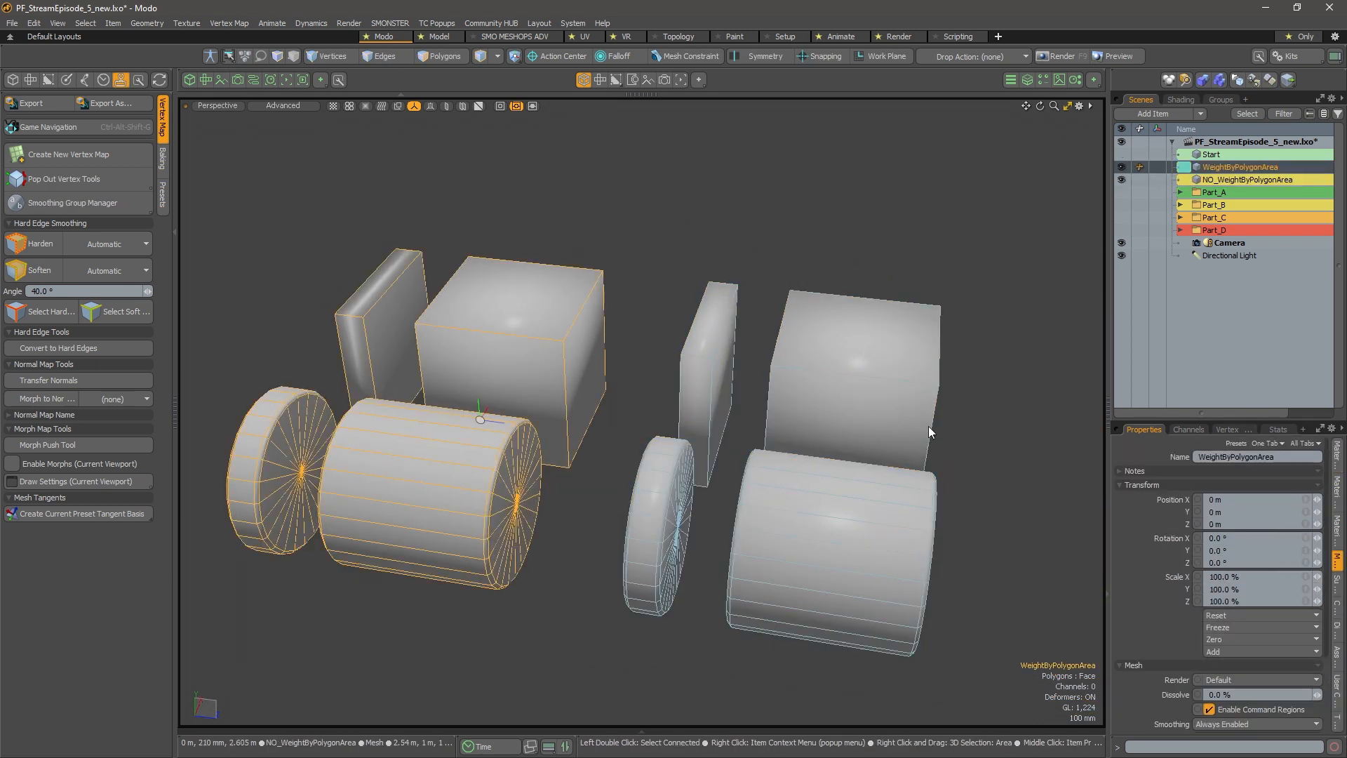
pyautogui.click(832, 382)
pyautogui.keyDown('alt'); pyautogui.moveTo(832, 382); pyautogui.dragTo(794, 457); pyautogui.keyUp('alt')
pyautogui.keyDown('alt'); pyautogui.keyDown('shift'); pyautogui.moveTo(632, 272); pyautogui.dragTo(779, 275); pyautogui.keyUp('shift'); pyautogui.keyUp('alt')
pyautogui.keyDown('shift'); pyautogui.click(676, 364); pyautogui.keyUp('shift')
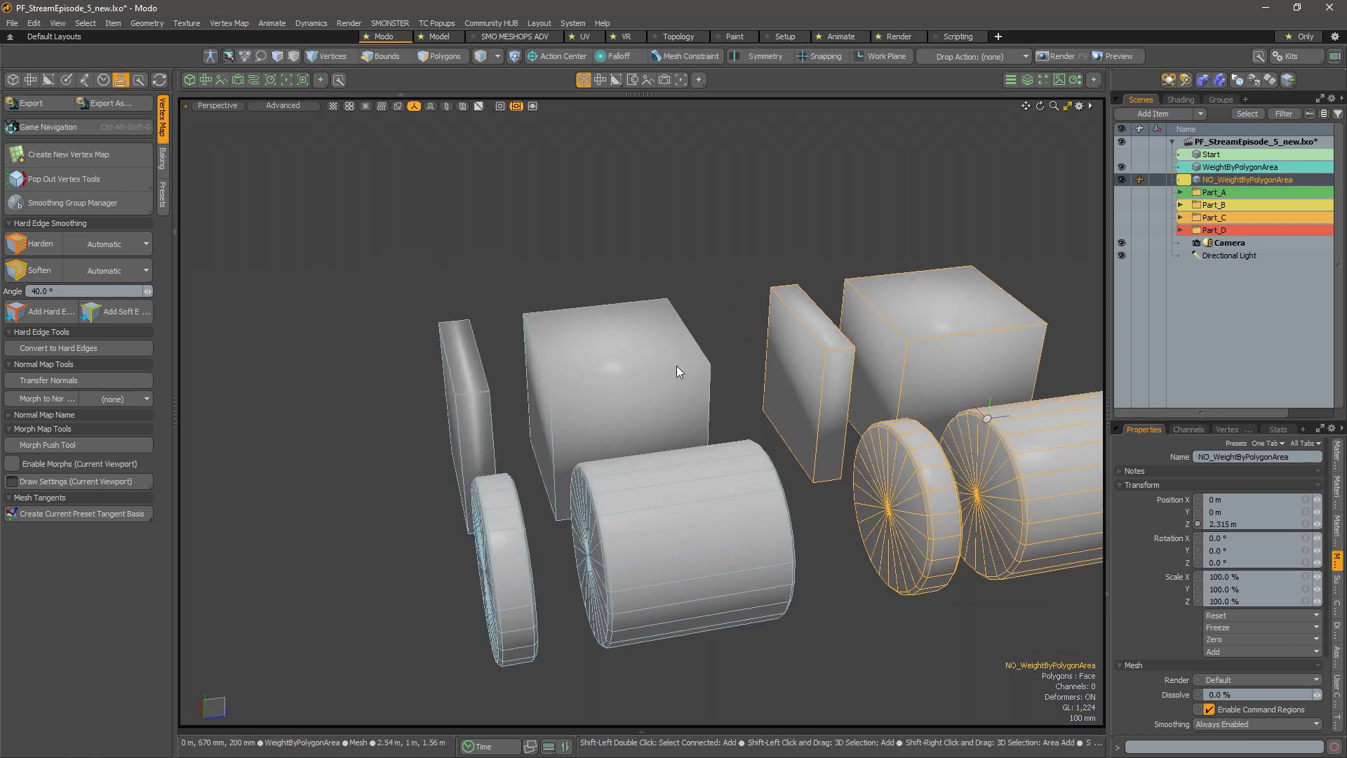
pyautogui.click(154, 23)
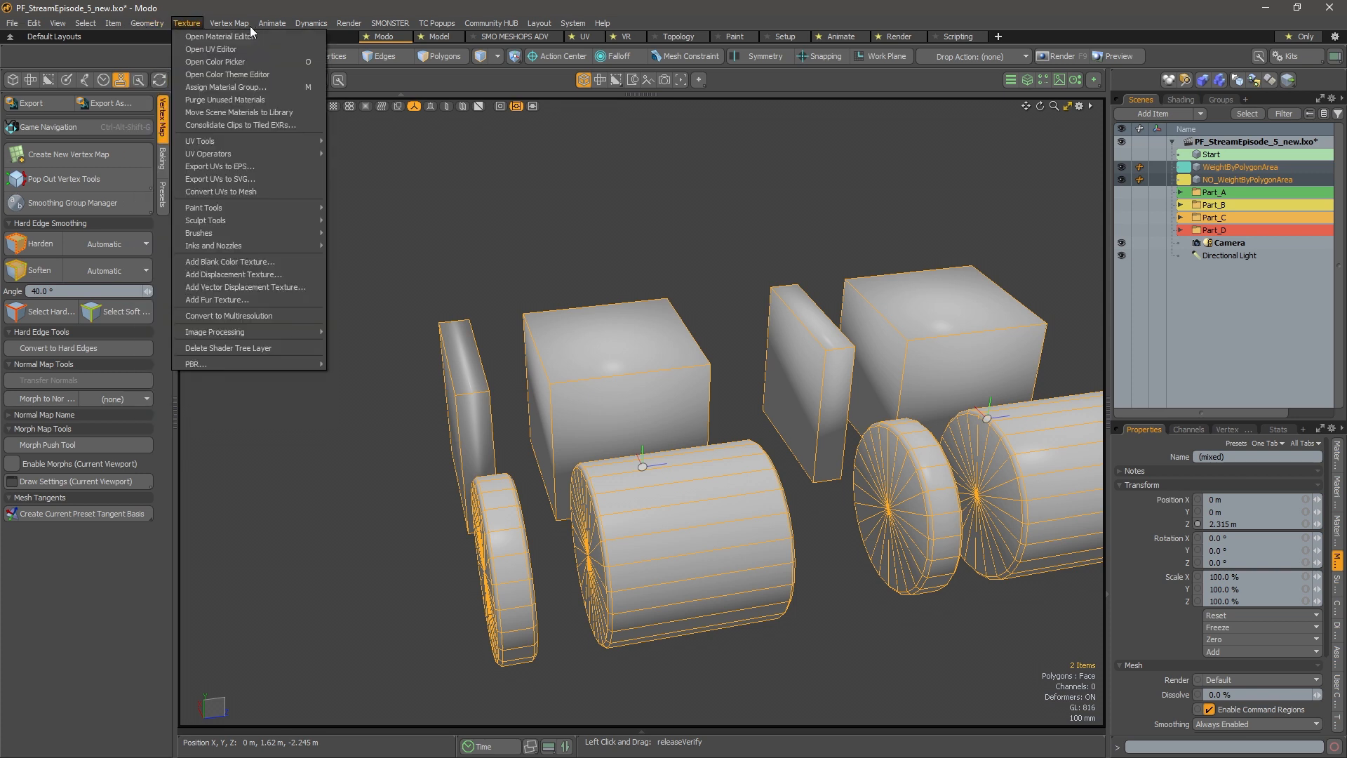
pyautogui.moveTo(229, 24)
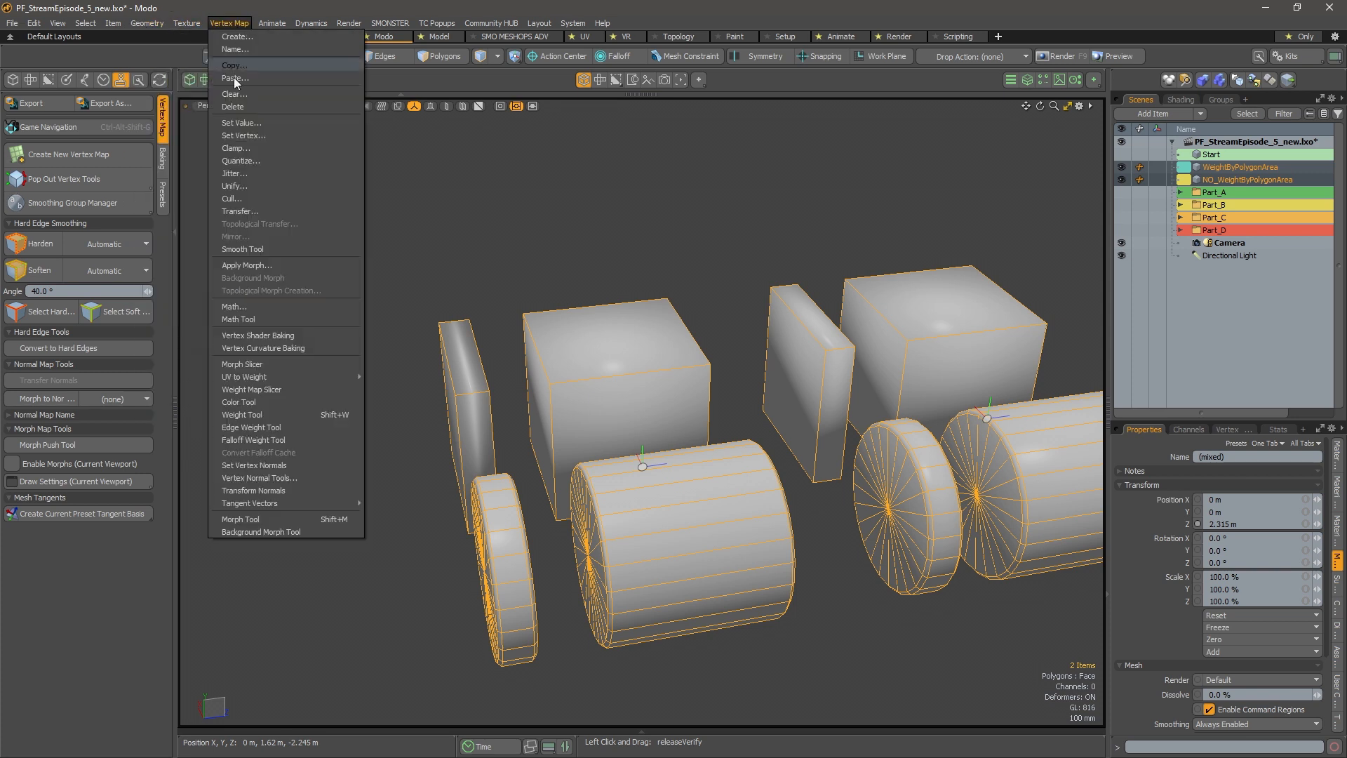
pyautogui.click(278, 465)
pyautogui.click(406, 436)
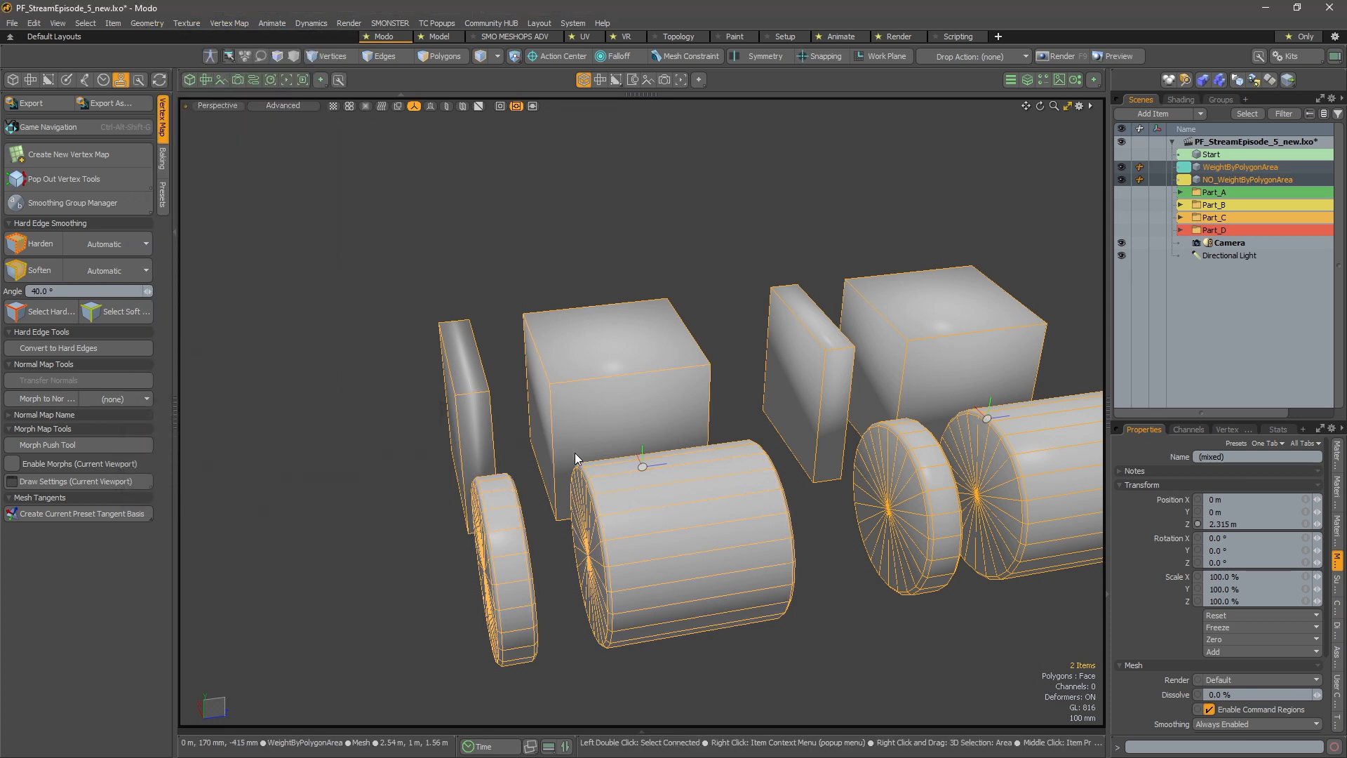
# Select only the WeightByPolygonArea mesh and display its vertex normals with Show Vertex Normals
pyautogui.click(763, 136)
pyautogui.keyDown('alt'); pyautogui.moveTo(729, 337); pyautogui.dragTo(1098, 351); pyautogui.keyUp('alt')
pyautogui.click(785, 427)
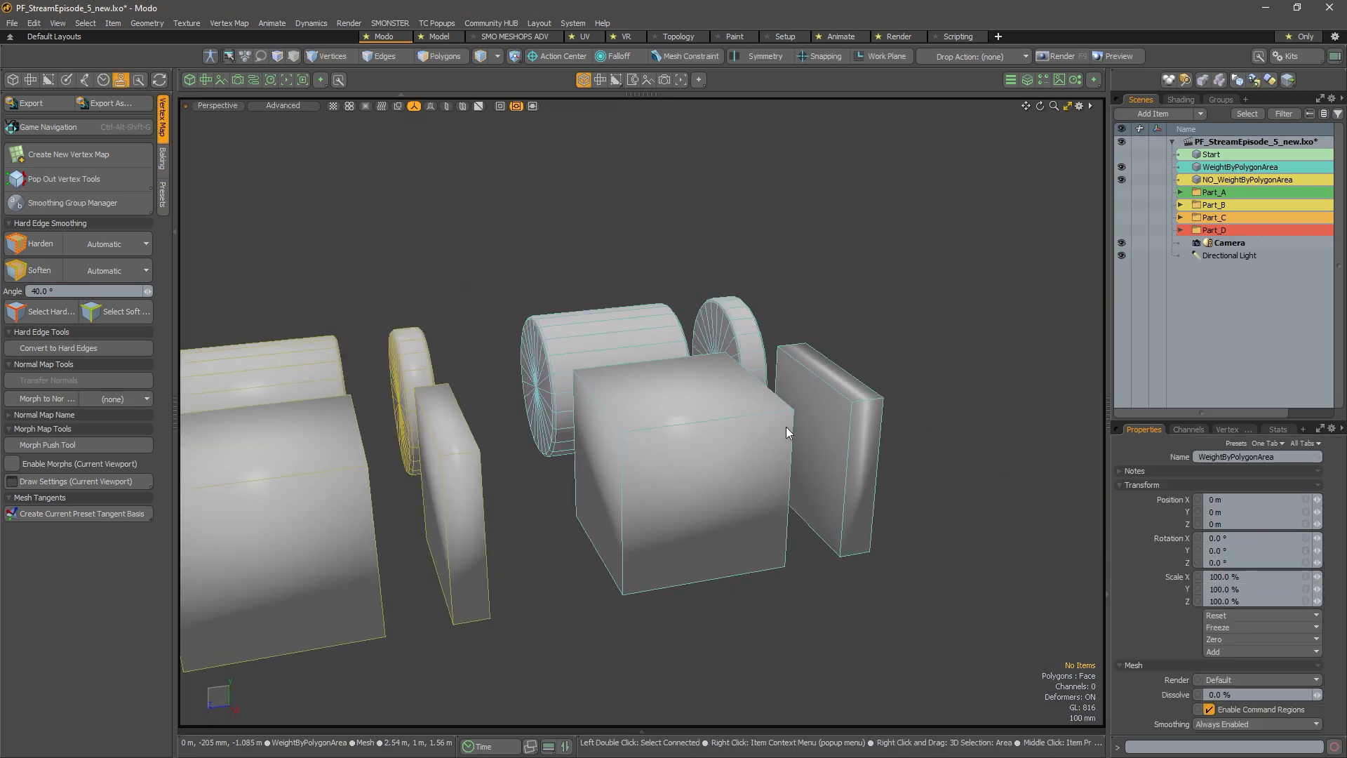
pyautogui.click(57, 23)
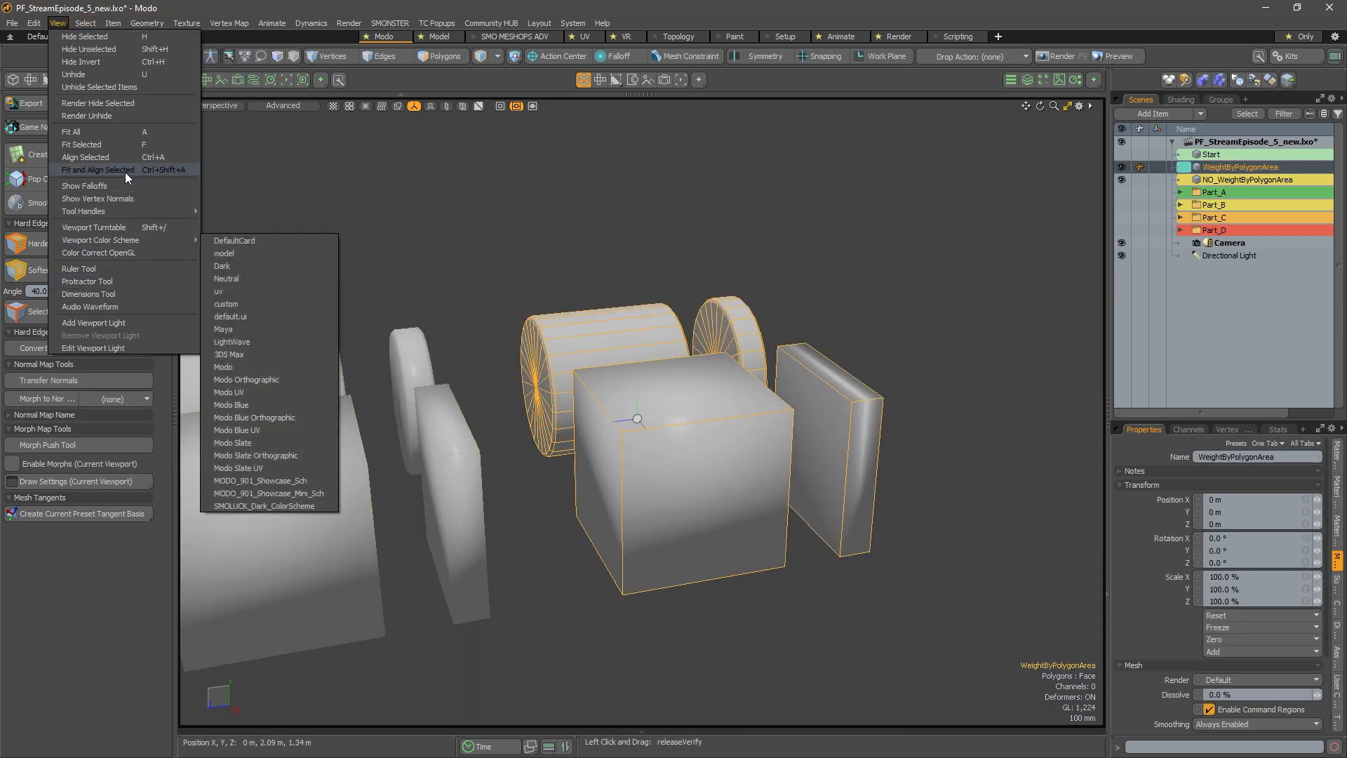
pyautogui.click(109, 197)
pyautogui.keyDown('alt'); pyautogui.moveTo(678, 259); pyautogui.dragTo(642, 271); pyautogui.keyUp('alt')
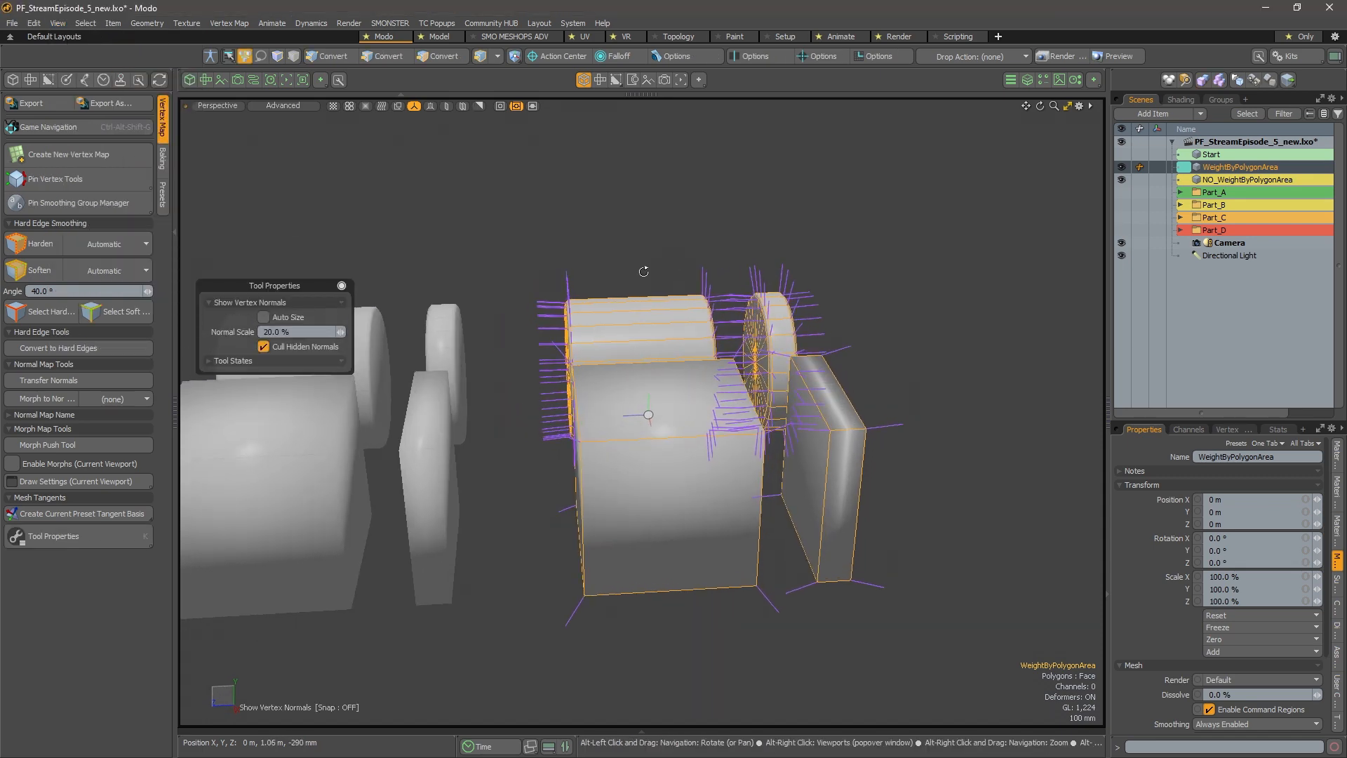
# Compare the vertex normals of the unweighted mesh and of both meshes together, and exit the display tool
pyautogui.keyDown('alt'); pyautogui.keyDown('shift'); pyautogui.moveTo(508, 319); pyautogui.dragTo(656, 293); pyautogui.keyUp('shift'); pyautogui.keyUp('alt')
pyautogui.click(586, 327)
pyautogui.moveTo(820, 319)
pyautogui.keyDown('alt'); pyautogui.mouseDown()
pyautogui.moveTo(793, 327)
pyautogui.moveTo(737, 313)
pyautogui.moveTo(734, 299)
pyautogui.mouseUp(); pyautogui.keyUp('alt')
pyautogui.keyDown('shift'); pyautogui.click(736, 313); pyautogui.keyUp('shift')
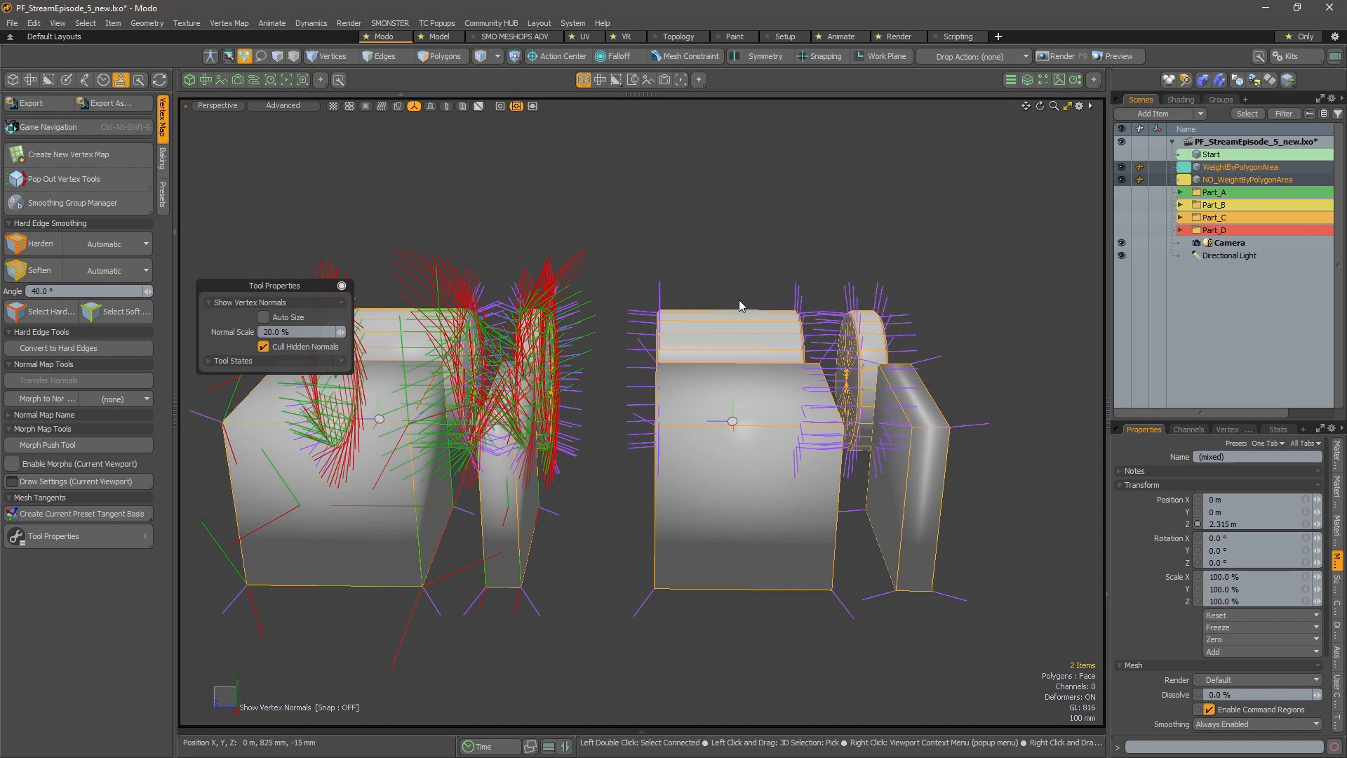
pyautogui.press('Escape')
# Reselect only the WeightByPolygonArea mesh and open its statistics
pyautogui.click(733, 335)
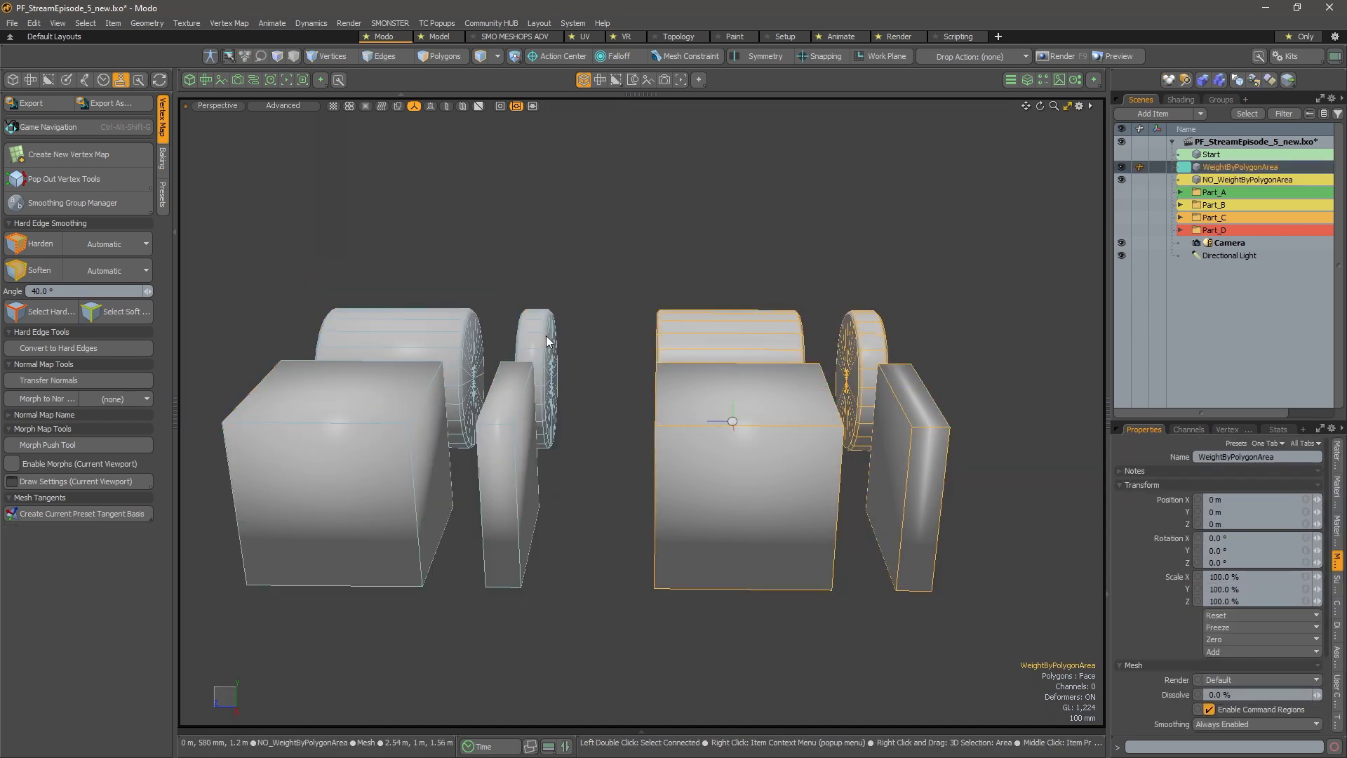
pyautogui.click(539, 349)
pyautogui.keyDown('alt'); pyautogui.moveTo(715, 327); pyautogui.dragTo(691, 356); pyautogui.keyUp('alt')
pyautogui.click(744, 352)
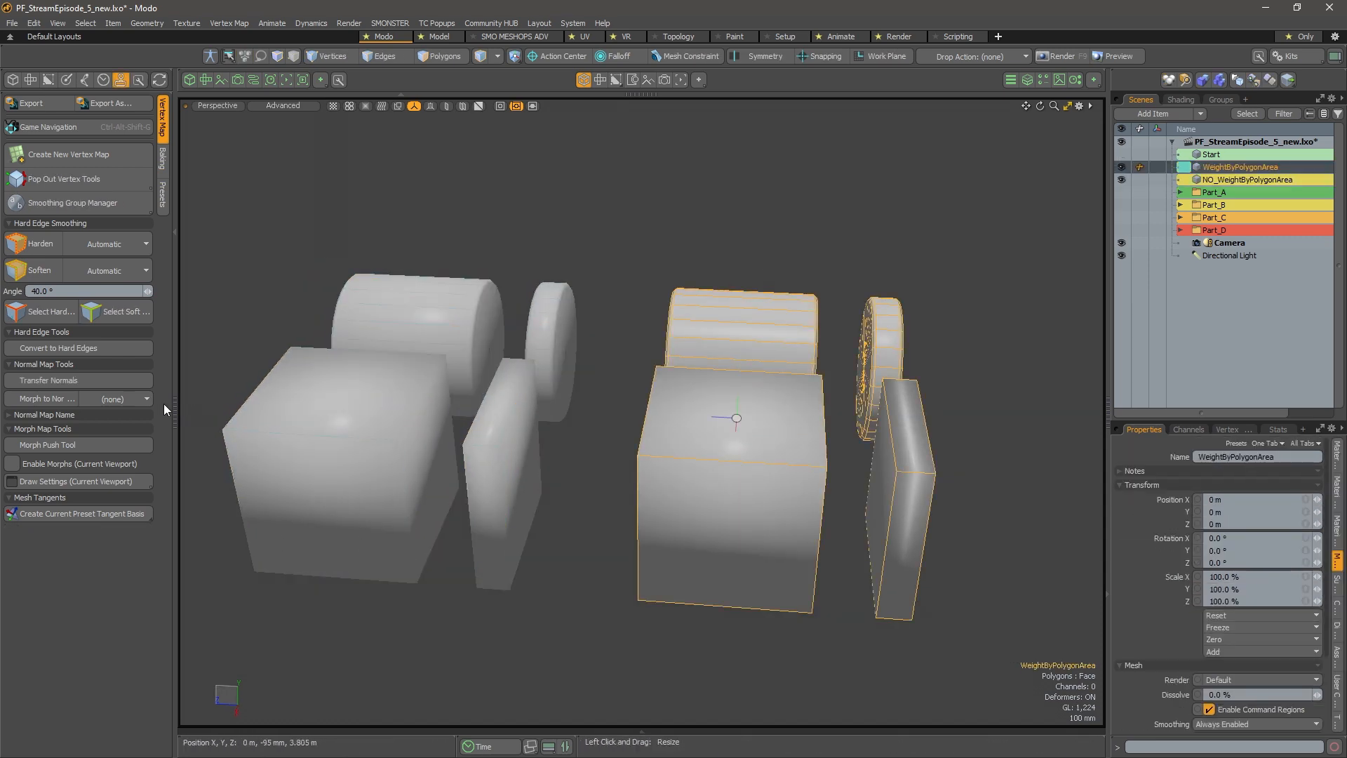
pyautogui.click(85, 23)
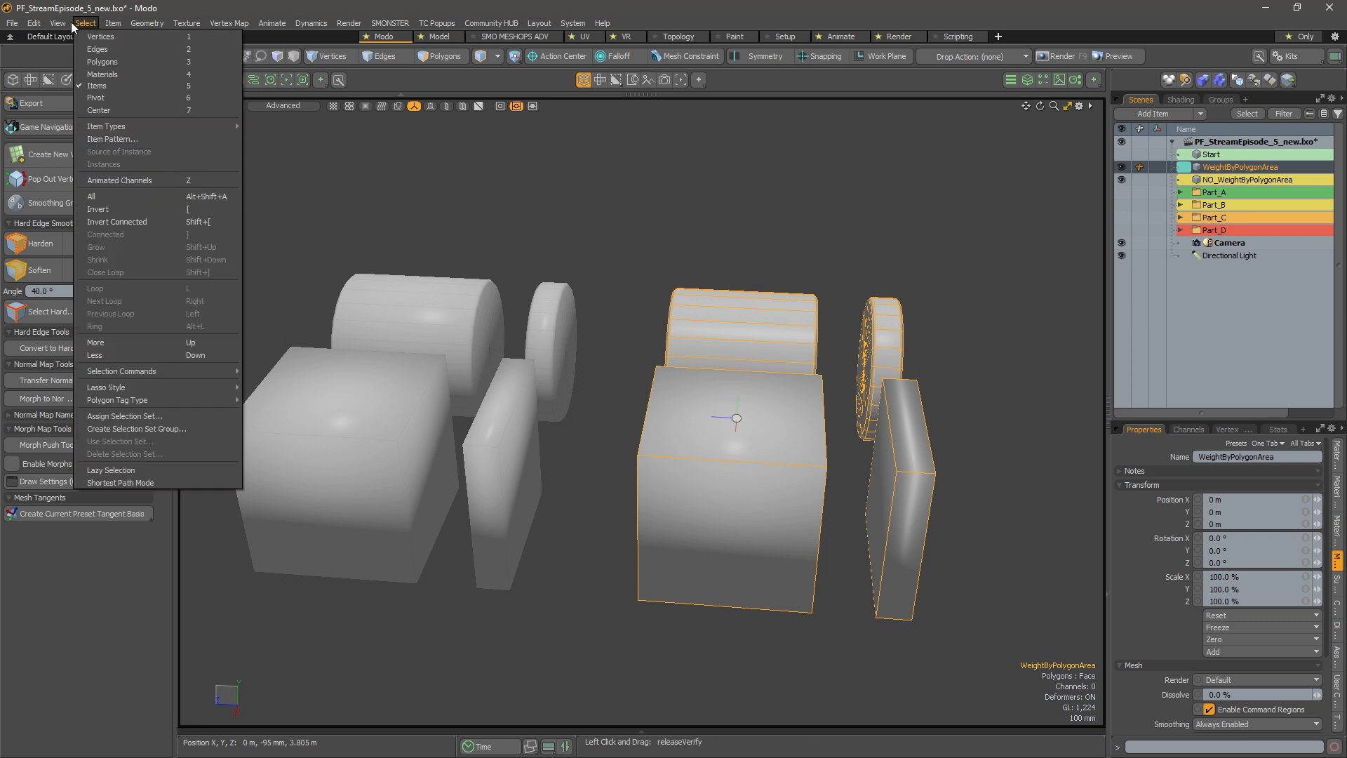
pyautogui.click(1287, 427)
pyautogui.click(1284, 428)
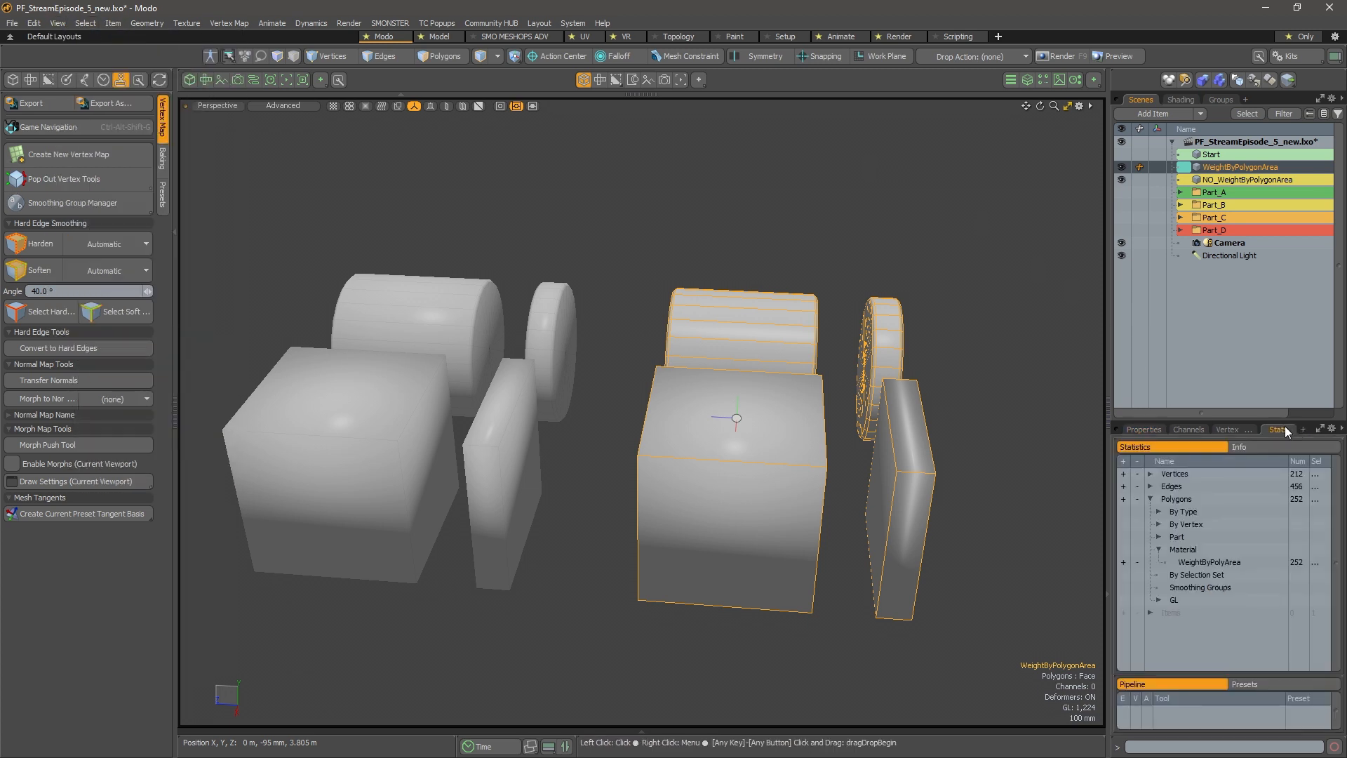
# Display the weighted mesh's vertex normals, move the tool settings clear of the shapes, and examine the thin box's normals
pyautogui.click(57, 24)
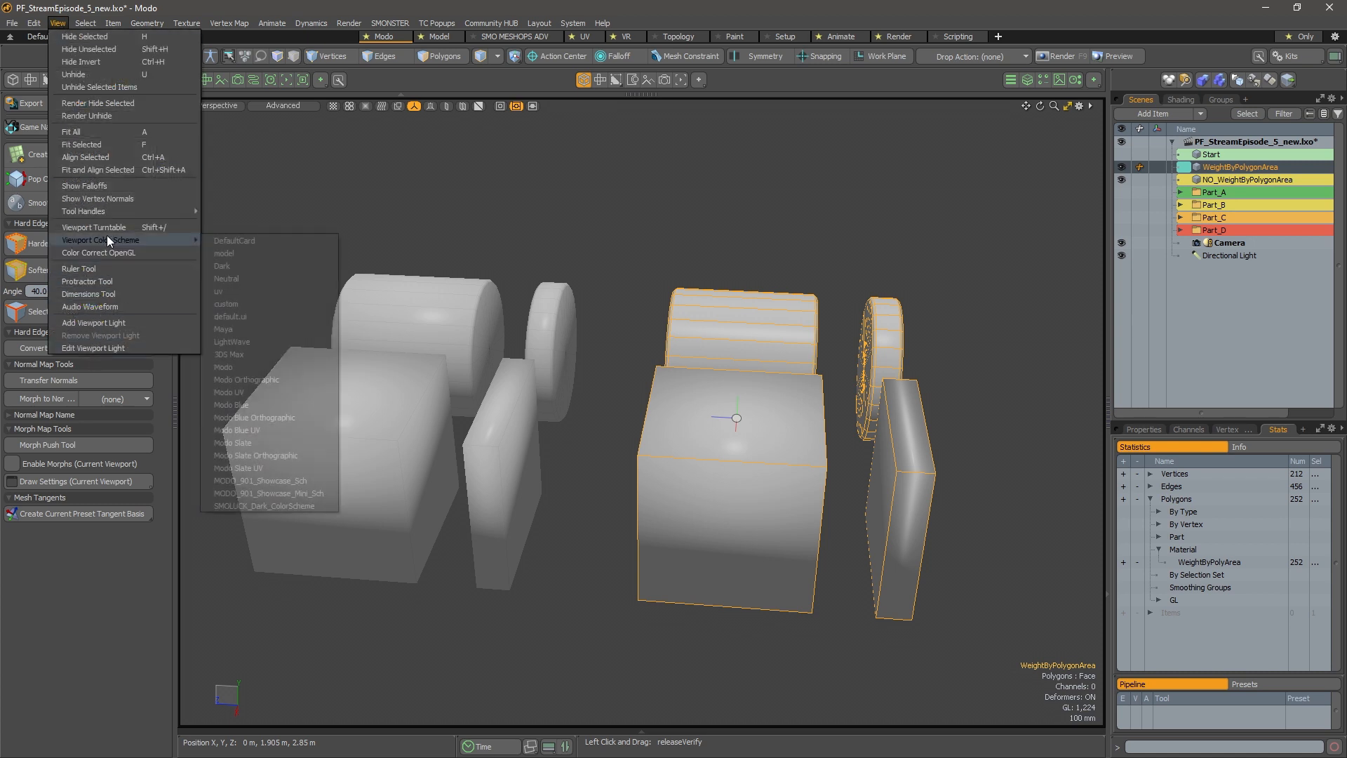
pyautogui.click(109, 198)
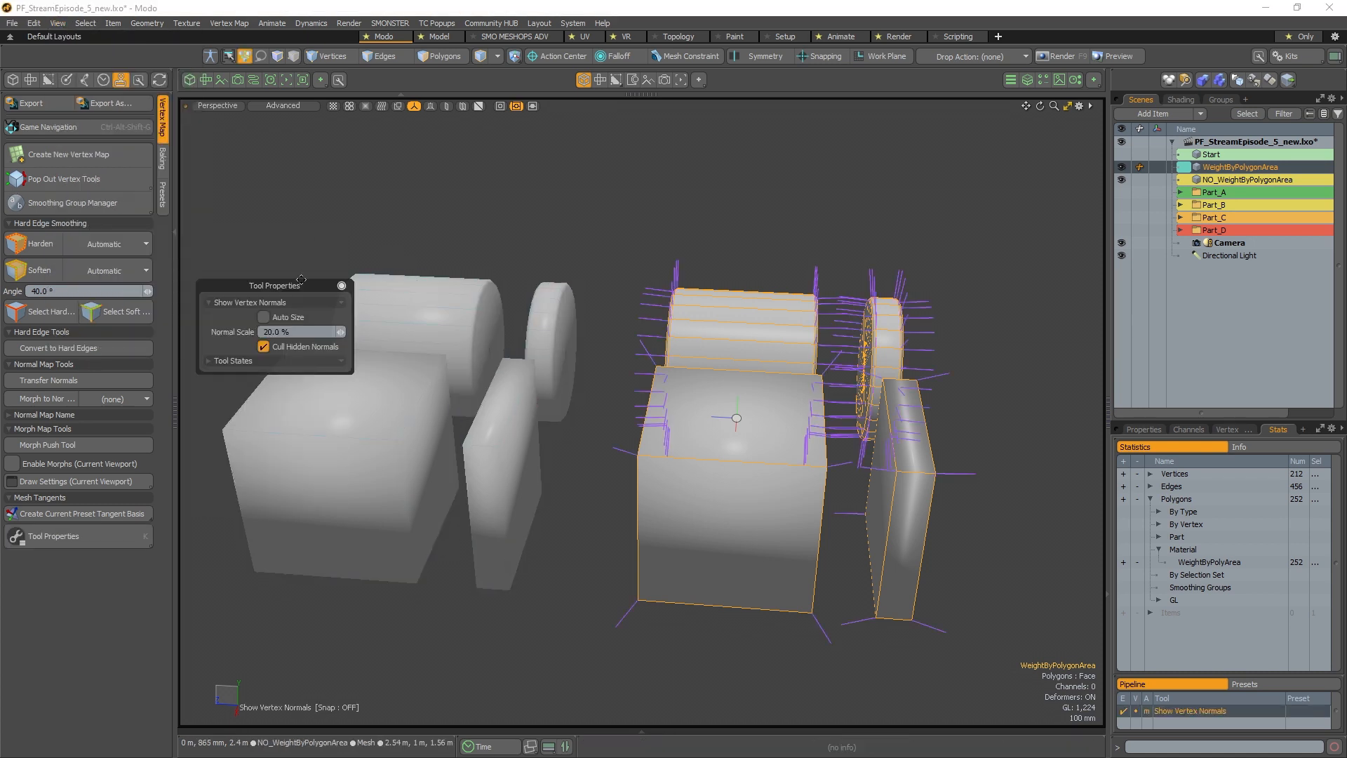
pyautogui.moveTo(287, 284); pyautogui.dragTo(333, 140)
pyautogui.keyDown('alt'); pyautogui.moveTo(735, 368); pyautogui.dragTo(651, 537); pyautogui.keyUp('alt')
pyautogui.keyDown('alt'); pyautogui.moveTo(651, 537); pyautogui.dragTo(687, 536, button='right'); pyautogui.keyUp('alt')
pyautogui.keyDown('alt'); pyautogui.keyDown('shift'); pyautogui.moveTo(687, 537); pyautogui.dragTo(682, 390); pyautogui.keyUp('shift'); pyautogui.keyUp('alt')
pyautogui.keyDown('alt'); pyautogui.moveTo(681, 389); pyautogui.dragTo(628, 365, button='right'); pyautogui.keyUp('alt')
pyautogui.keyDown('alt'); pyautogui.moveTo(628, 365); pyautogui.dragTo(678, 236); pyautogui.keyUp('alt')
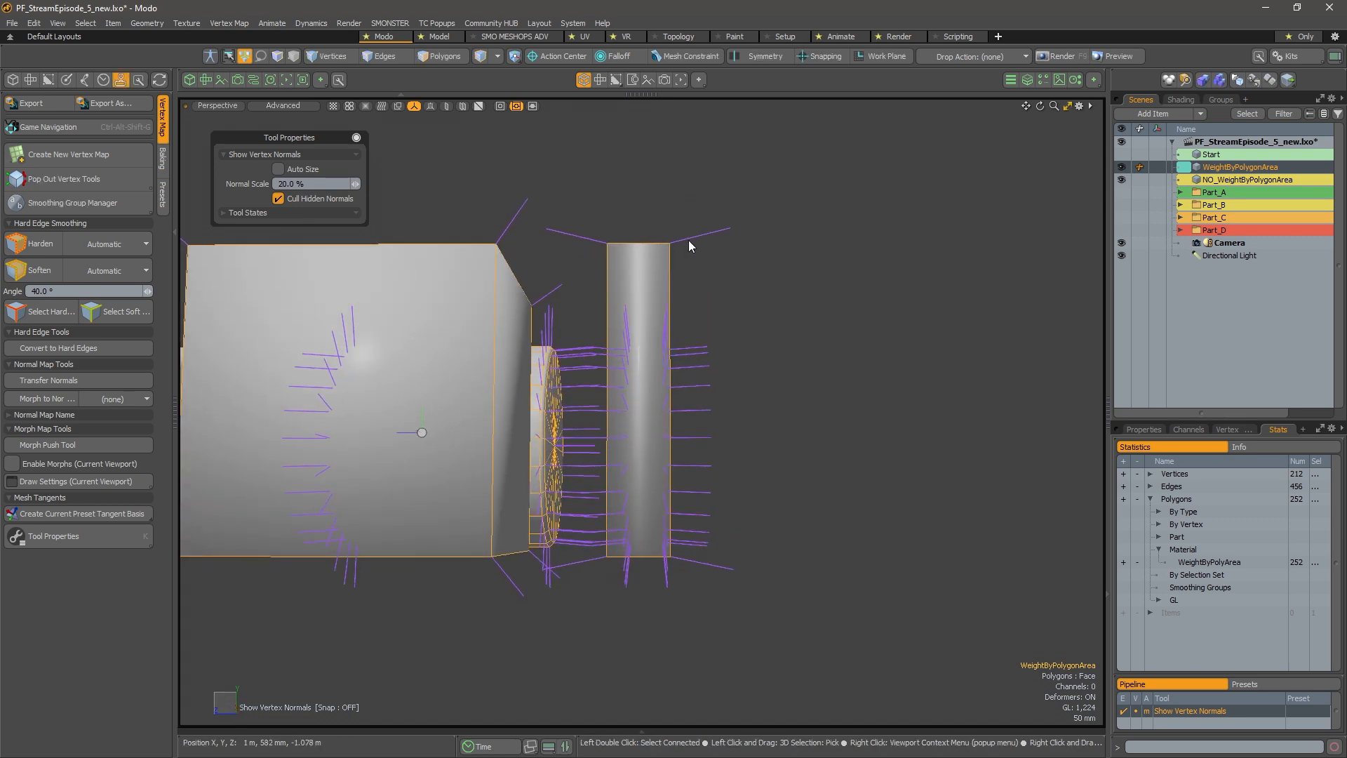
# Select the NO_WeightByPolygonArea mesh to examine its vertex normals, and add the WeightByPolygonArea mesh to the selection
pyautogui.keyDown('alt'); pyautogui.keyDown('shift'); pyautogui.moveTo(529, 265); pyautogui.dragTo(982, 296); pyautogui.keyUp('shift'); pyautogui.keyUp('alt')
pyautogui.keyDown('alt'); pyautogui.moveTo(772, 315); pyautogui.dragTo(689, 330); pyautogui.keyUp('alt')
pyautogui.click(576, 346)
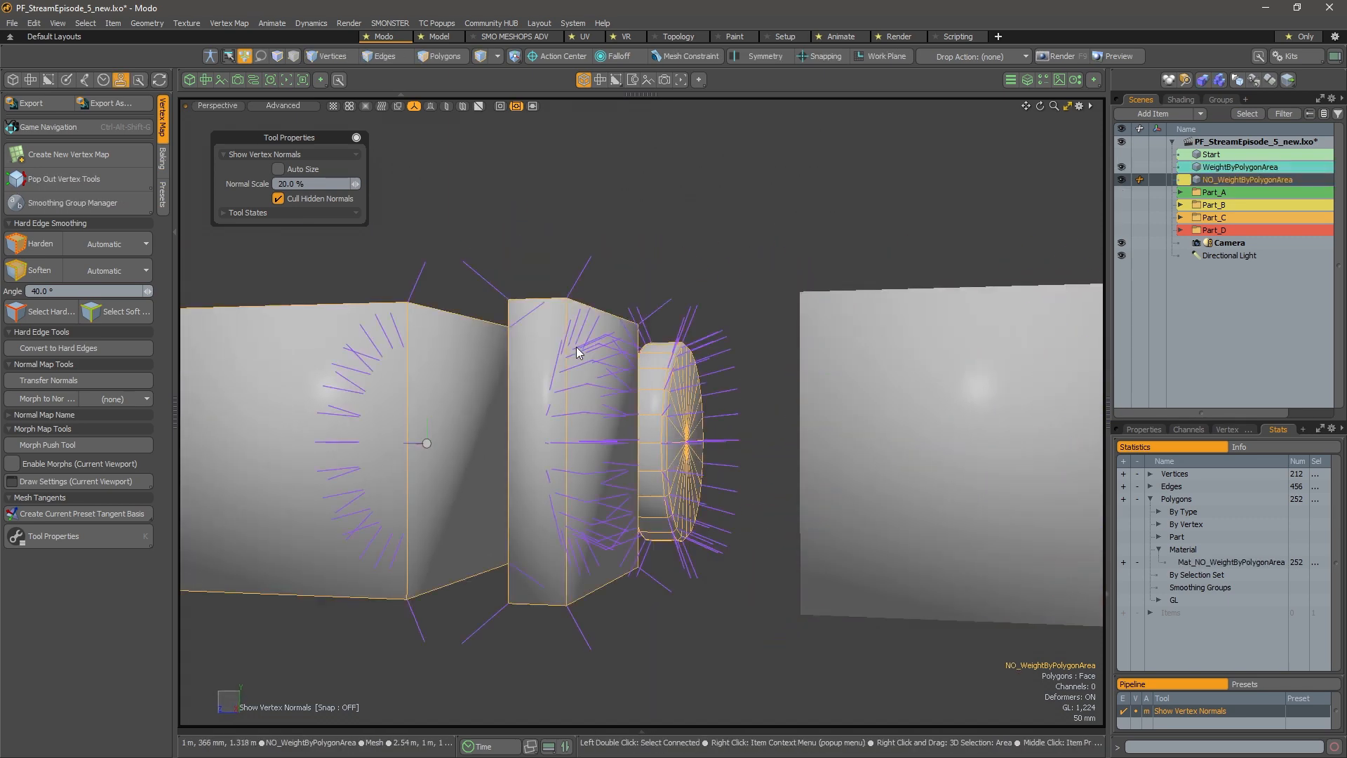
pyautogui.keyDown('alt'); pyautogui.moveTo(575, 346); pyautogui.dragTo(785, 337); pyautogui.keyUp('alt')
pyautogui.scroll(-4, 791, 337)
pyautogui.keyDown('alt'); pyautogui.keyDown('shift'); pyautogui.moveTo(868, 370); pyautogui.dragTo(805, 371); pyautogui.keyUp('shift'); pyautogui.keyUp('alt')
pyautogui.keyDown('shift'); pyautogui.click(805, 371); pyautogui.keyUp('shift')
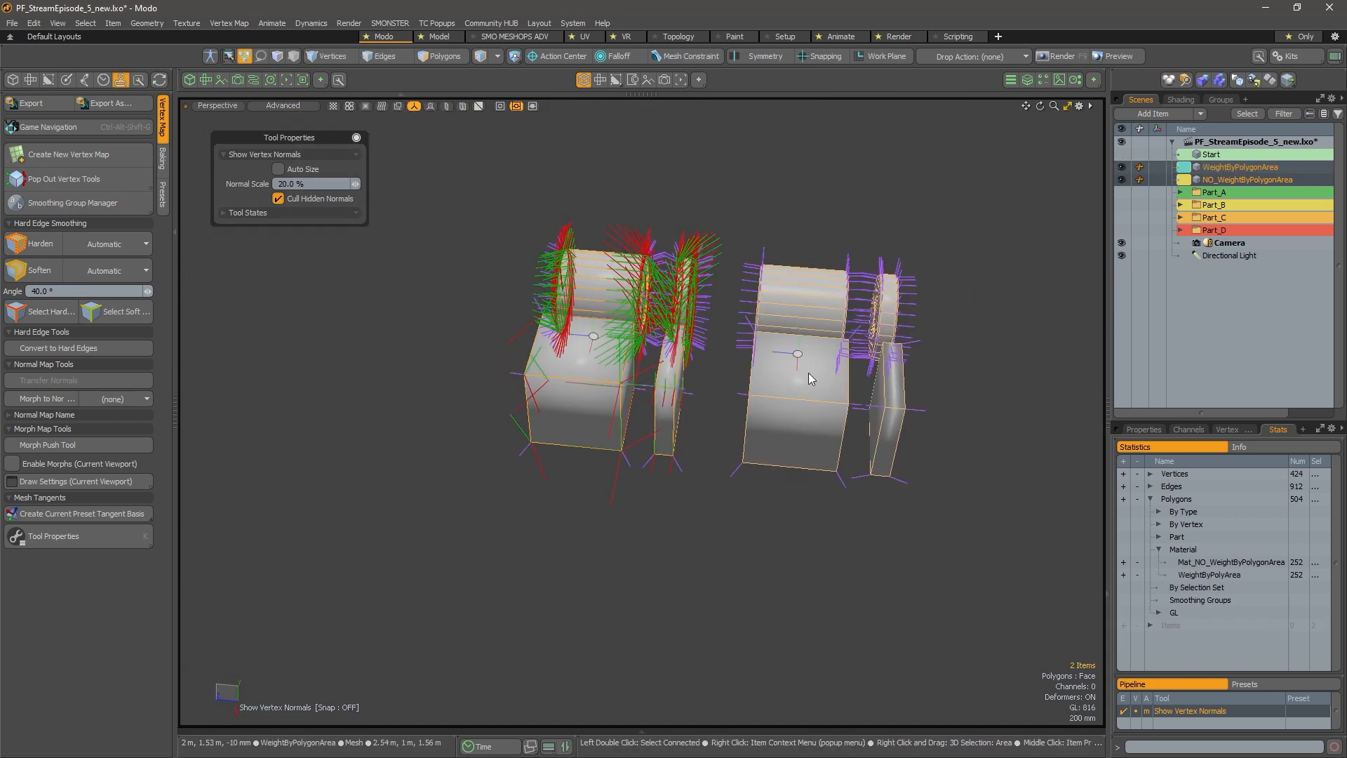
# Select all polygons of the thin box in both meshes, hide everything else, and clear the selection
pyautogui.press('3')
pyautogui.doubleClick(672, 376)
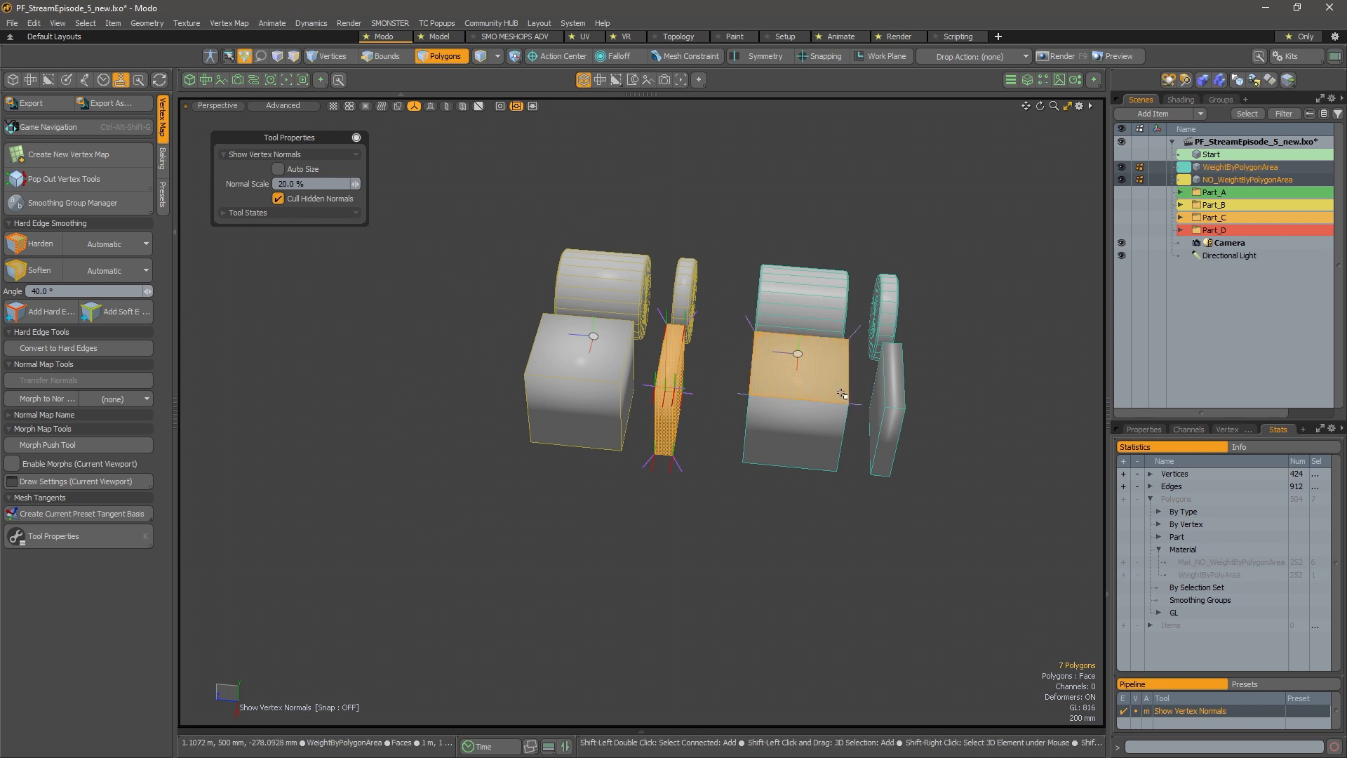
pyautogui.keyDown('shift'); pyautogui.doubleClick(897, 386); pyautogui.keyUp('shift')
pyautogui.keyDown('alt'); pyautogui.moveTo(896, 386); pyautogui.dragTo(923, 388); pyautogui.keyUp('alt')
pyautogui.scroll(3, 870, 386)
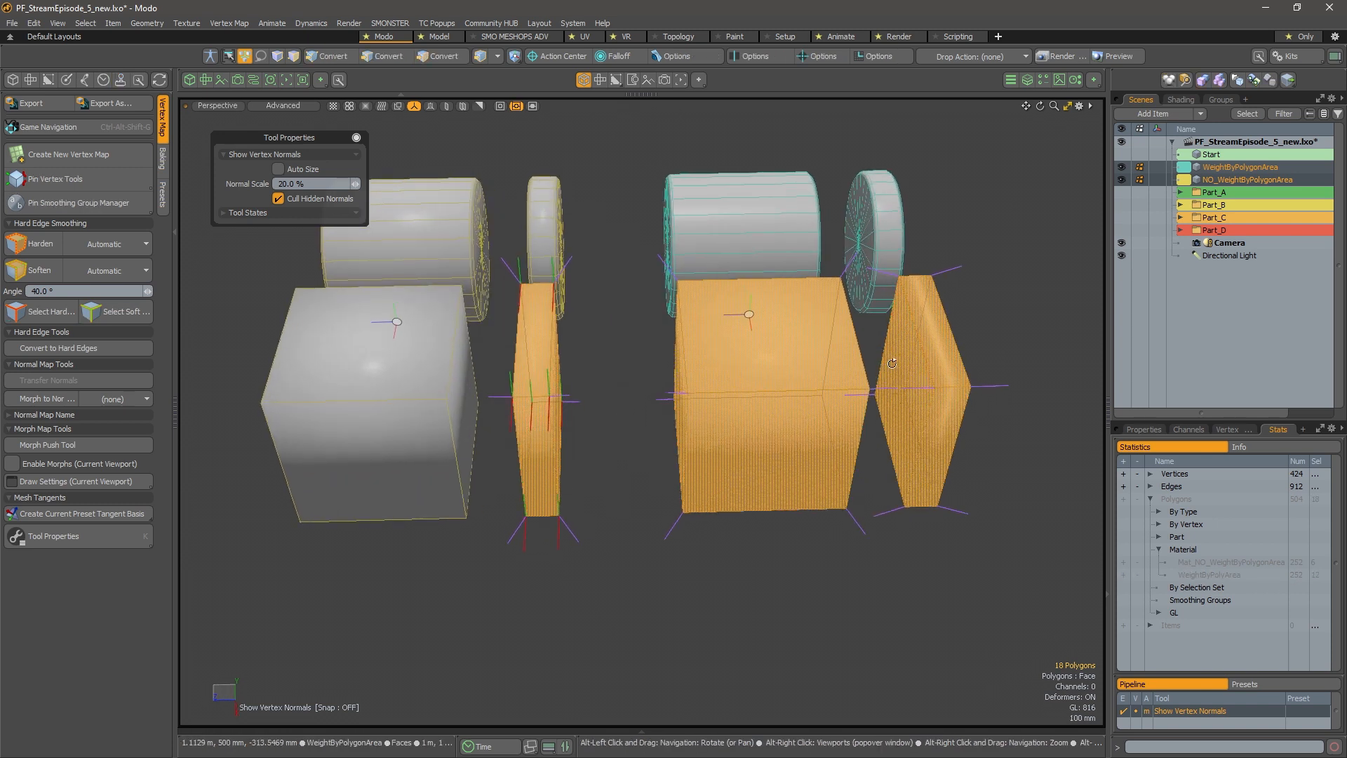
pyautogui.click(948, 335)
pyautogui.doubleClick(948, 336)
pyautogui.keyDown('shift'); pyautogui.doubleClick(532, 355); pyautogui.keyUp('shift')
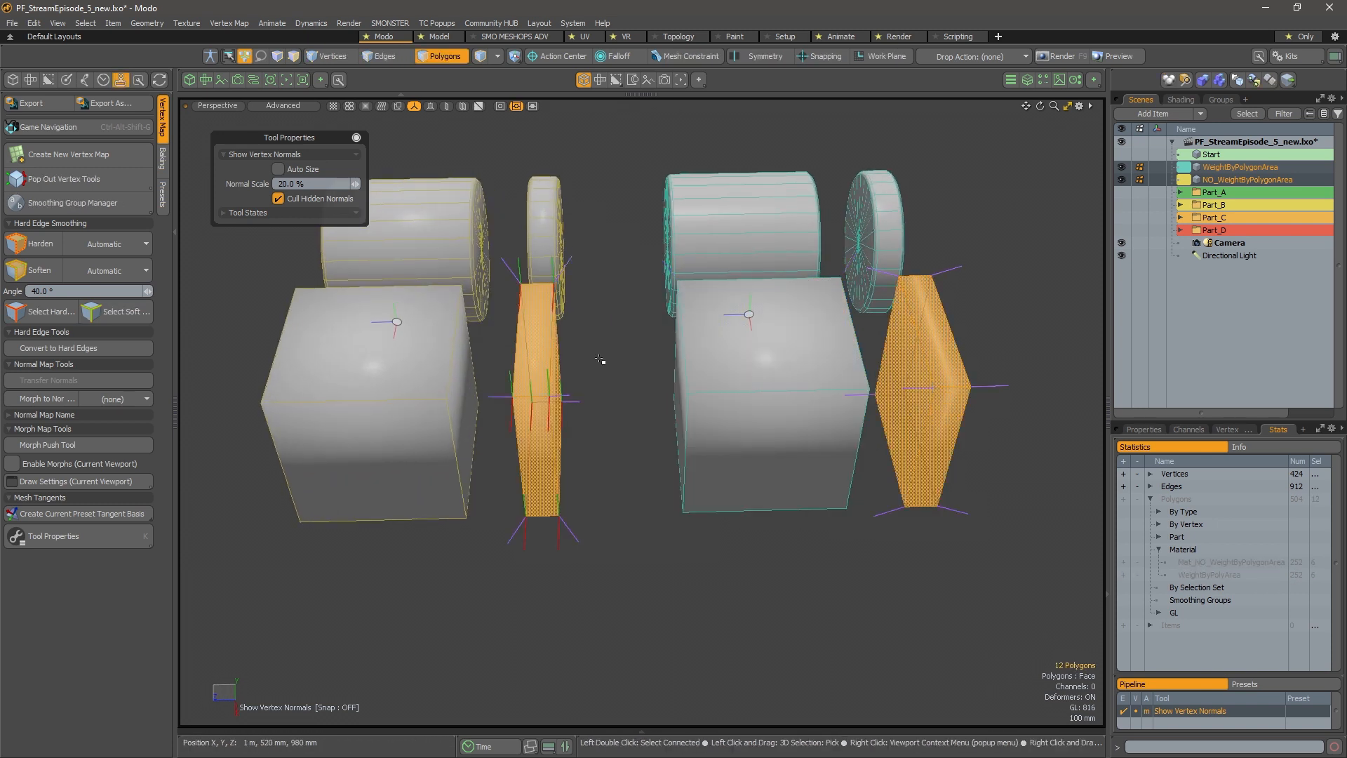
pyautogui.hotkey('shift', 'h')
pyautogui.keyDown('alt'); pyautogui.moveTo(637, 360); pyautogui.dragTo(626, 324); pyautogui.keyUp('alt')
pyautogui.click(624, 327)
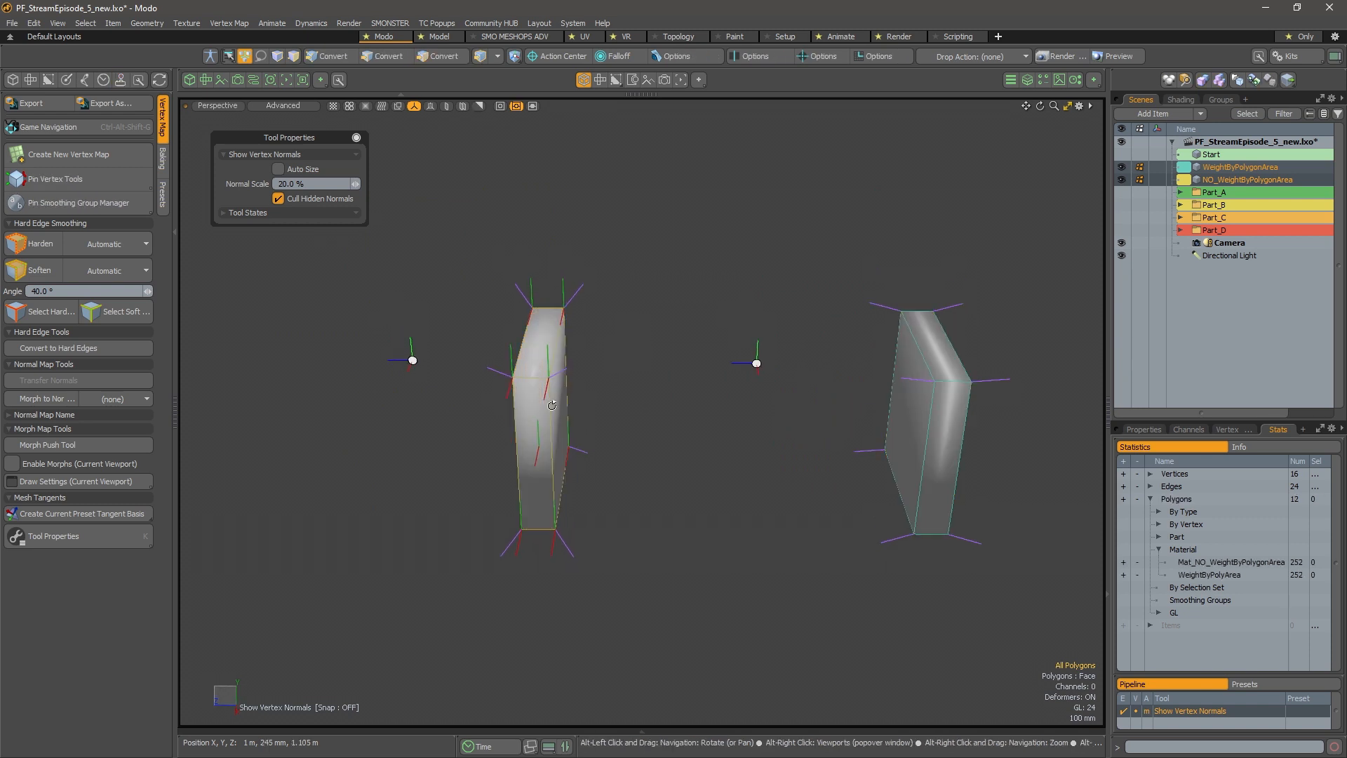
# Select all polygons of the thin box in both the NO_WeightByPolygonArea and WeightByPolygonArea meshes
pyautogui.scroll(3, 591, 401)
pyautogui.keyDown('alt'); pyautogui.moveTo(561, 356); pyautogui.dragTo(577, 315); pyautogui.keyUp('alt')
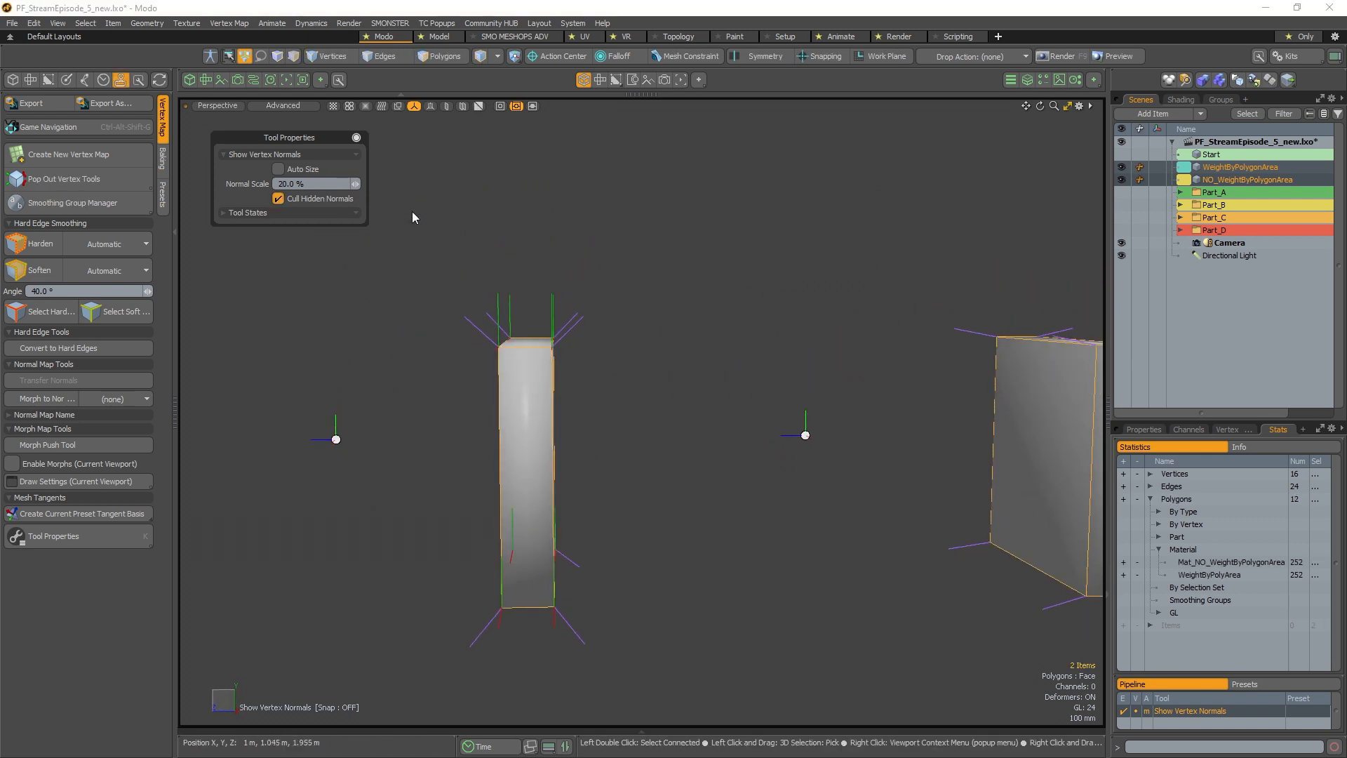
pyautogui.press('3')
pyautogui.click(519, 406)
pyautogui.click(661, 384)
pyautogui.click(1049, 397)
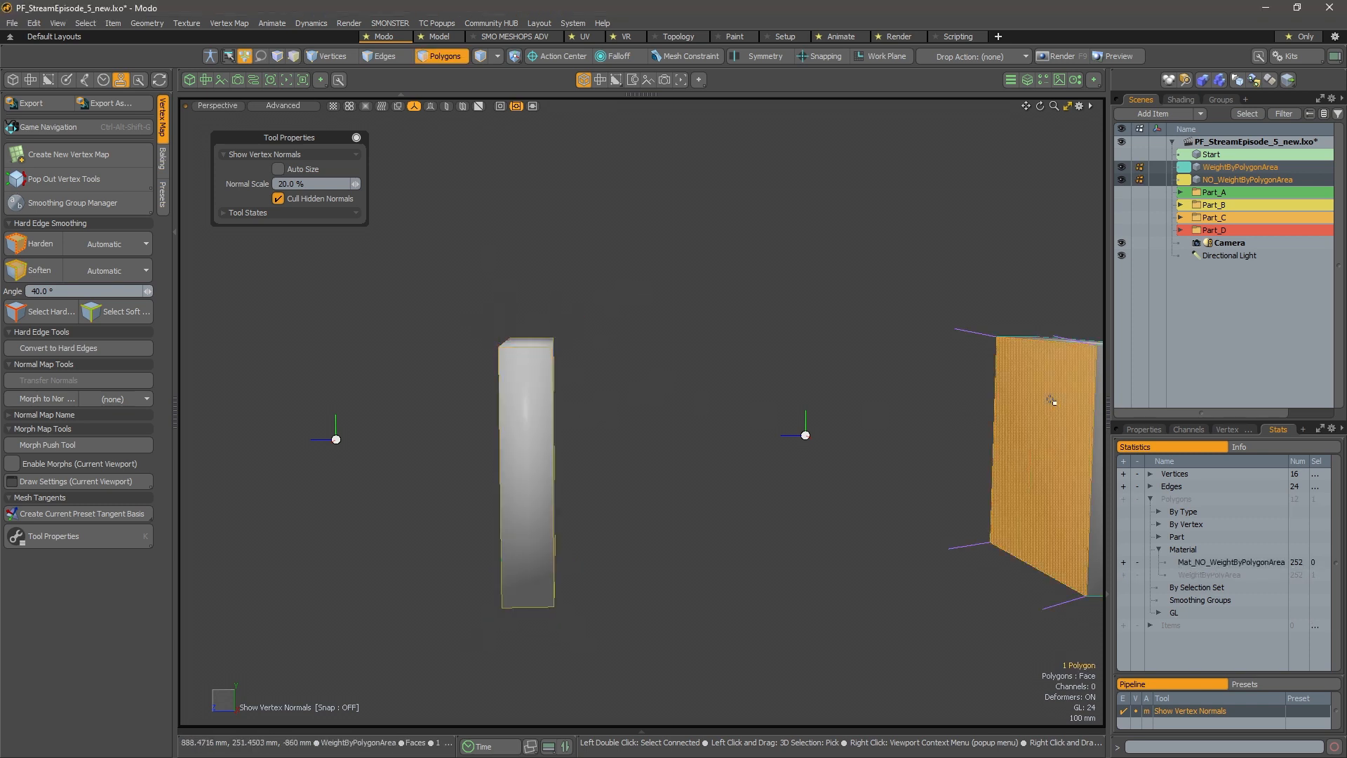
pyautogui.keyDown('alt'); pyautogui.moveTo(673, 411); pyautogui.dragTo(526, 416); pyautogui.keyUp('alt')
pyautogui.doubleClick(1017, 400)
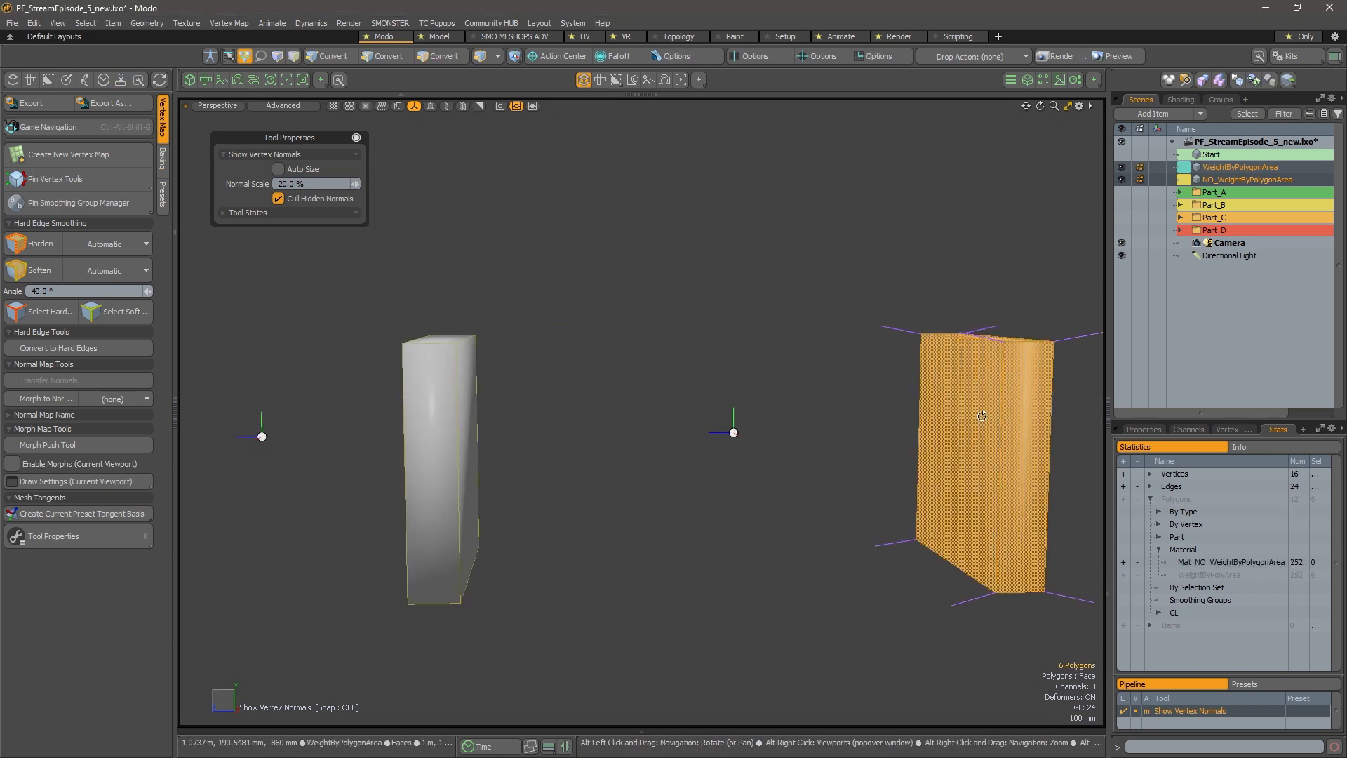
pyautogui.keyDown('alt'); pyautogui.keyDown('shift'); pyautogui.moveTo(980, 415); pyautogui.dragTo(955, 417); pyautogui.keyUp('shift'); pyautogui.keyUp('alt')
pyautogui.keyDown('shift'); pyautogui.doubleClick(433, 418); pyautogui.keyUp('shift')
# Switch the viewport to the Right view, clear the polygon selection and compare the vertex normals of the two thin boxes
pyautogui.hotkey('ctrl', 'space')
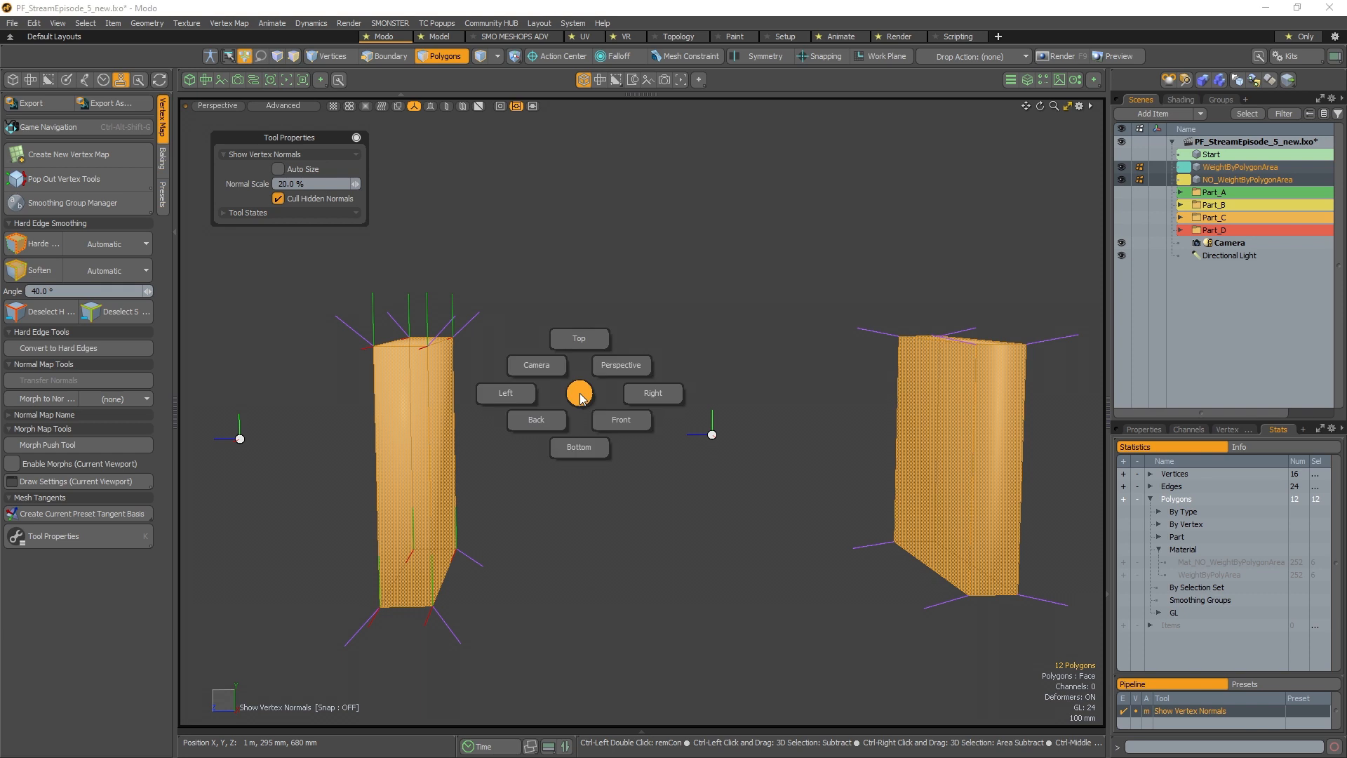
pyautogui.click(668, 407)
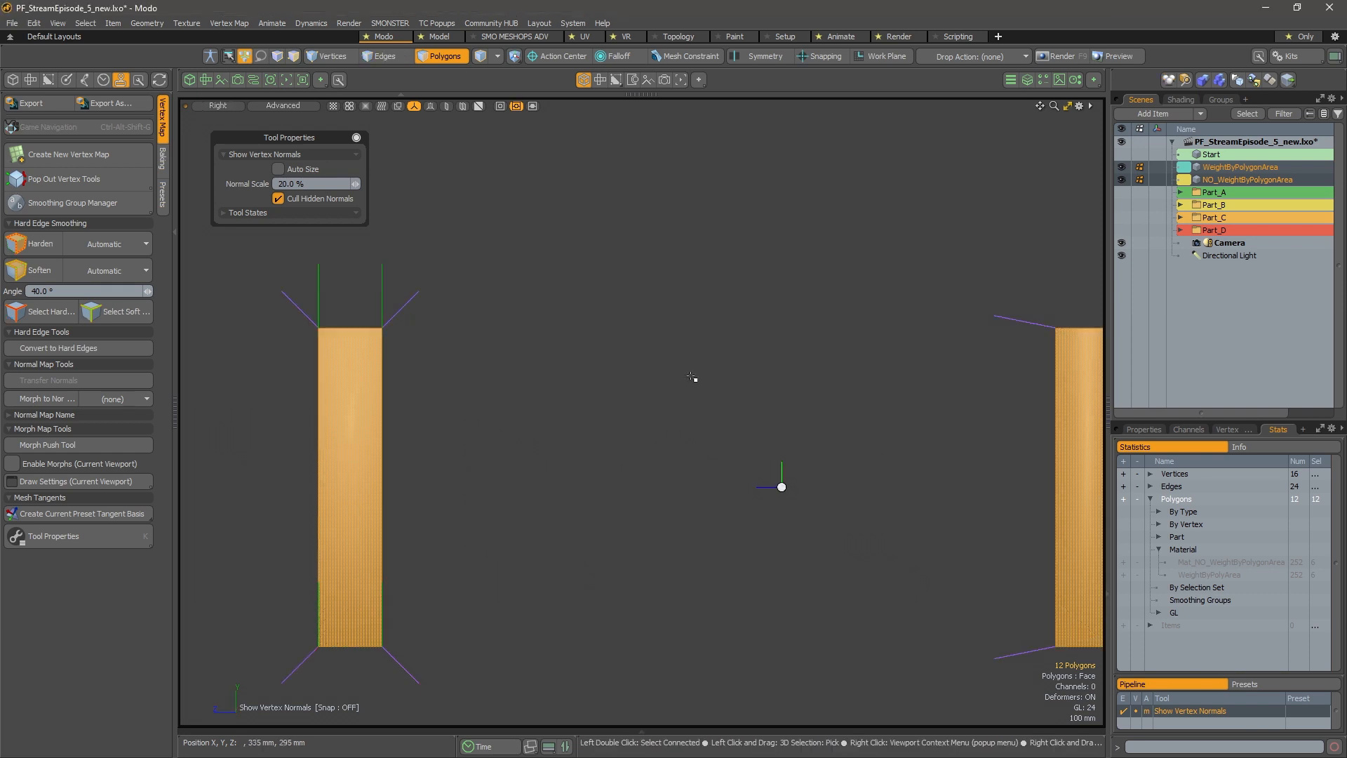
pyautogui.click(639, 383)
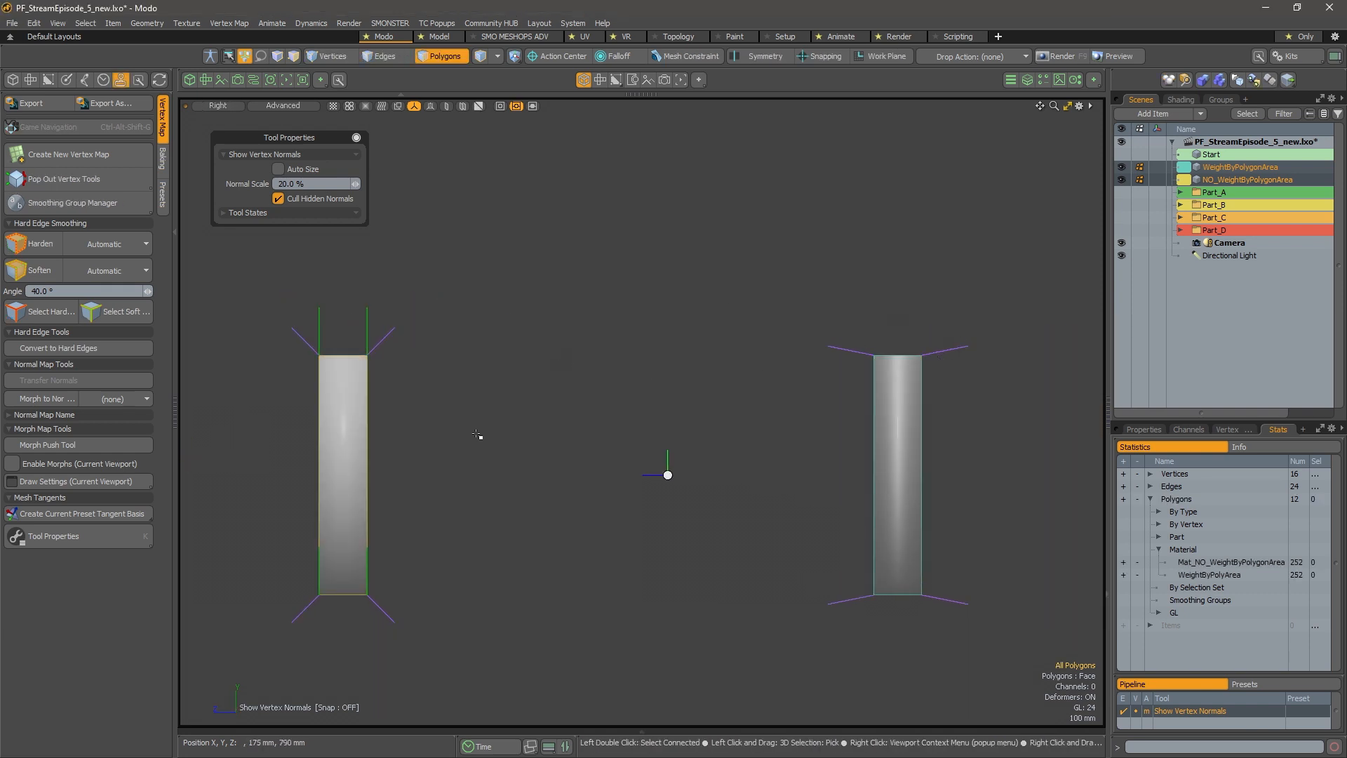
pyautogui.keyDown('ctrl'); pyautogui.keyDown('alt'); pyautogui.moveTo(355, 355); pyautogui.dragTo(414, 355); pyautogui.keyUp('alt'); pyautogui.keyUp('ctrl')
pyautogui.keyDown('alt'); pyautogui.keyDown('shift'); pyautogui.moveTo(298, 363); pyautogui.dragTo(395, 348); pyautogui.keyUp('shift'); pyautogui.keyUp('alt')
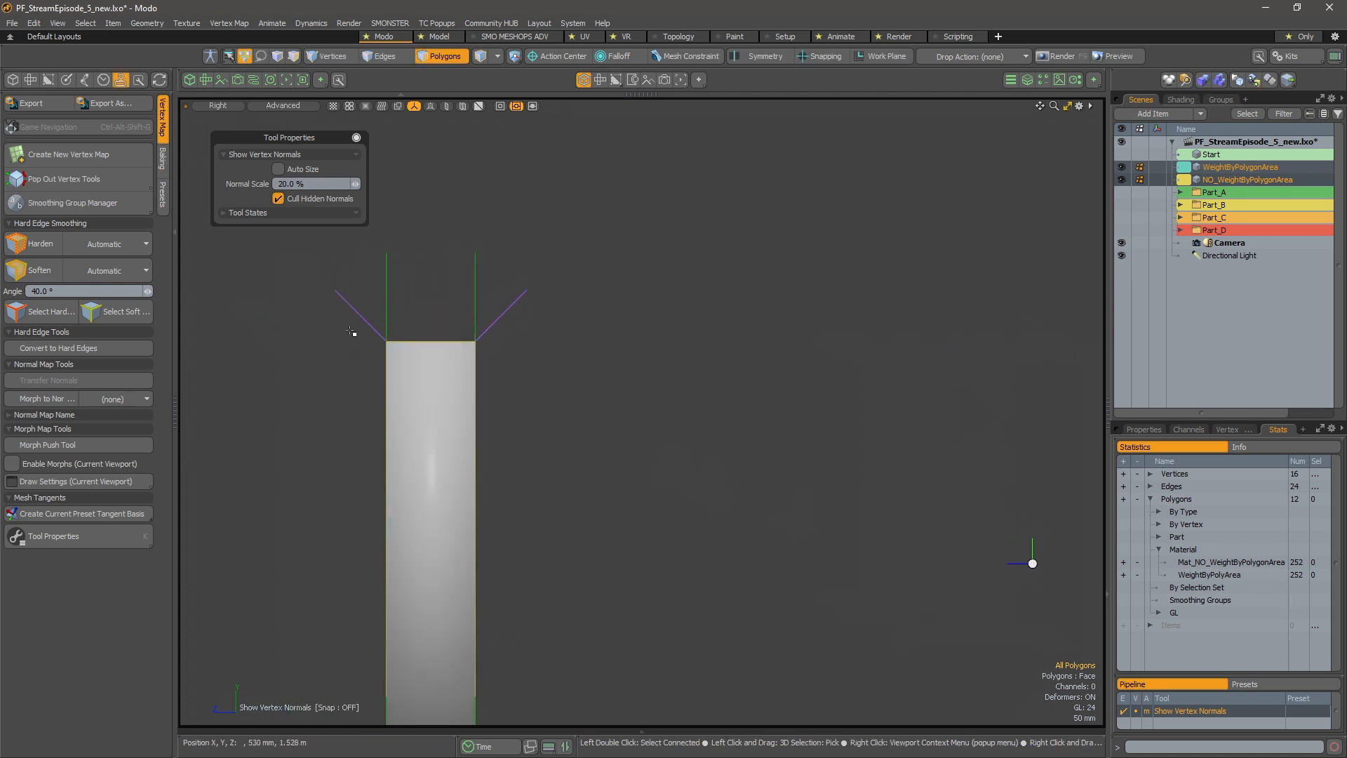
pyautogui.scroll(-2, 462, 290)
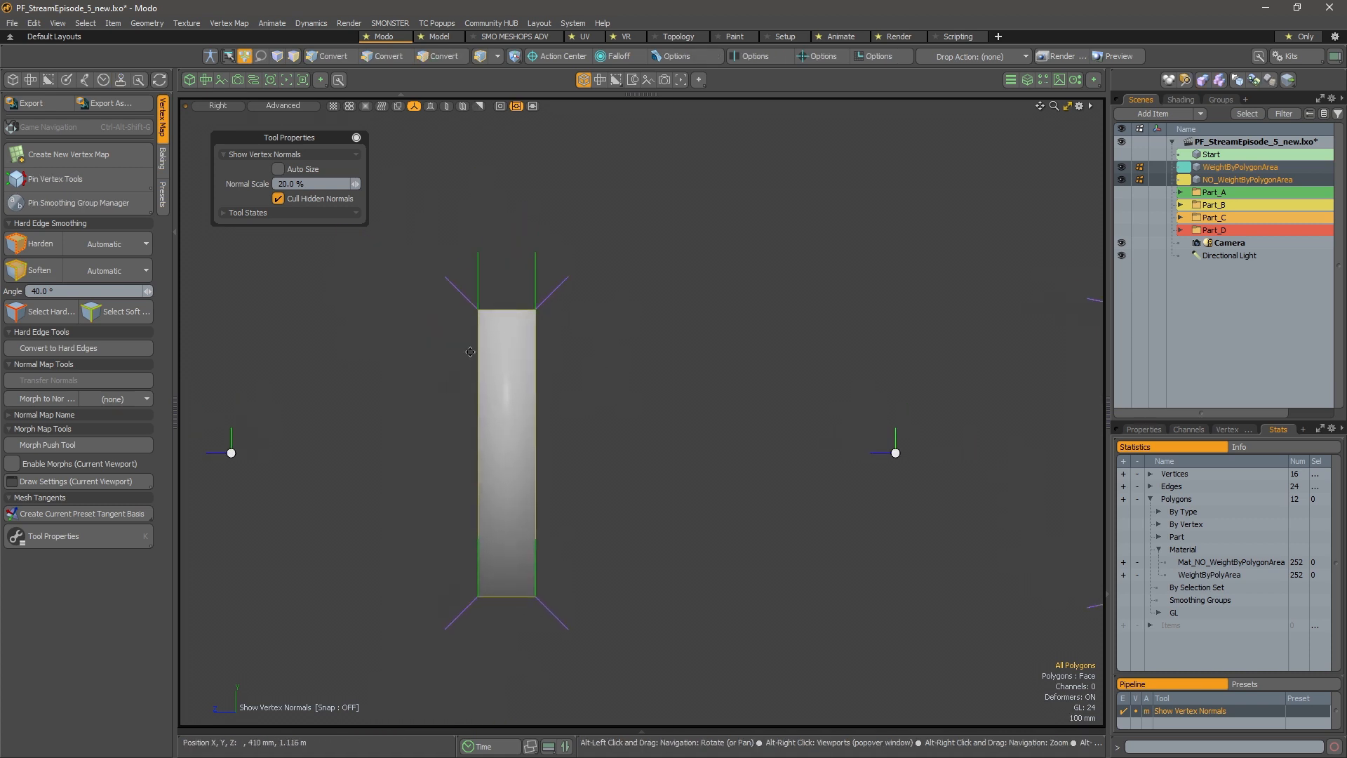
pyautogui.keyDown('alt'); pyautogui.moveTo(659, 385); pyautogui.dragTo(469, 386); pyautogui.keyUp('alt')
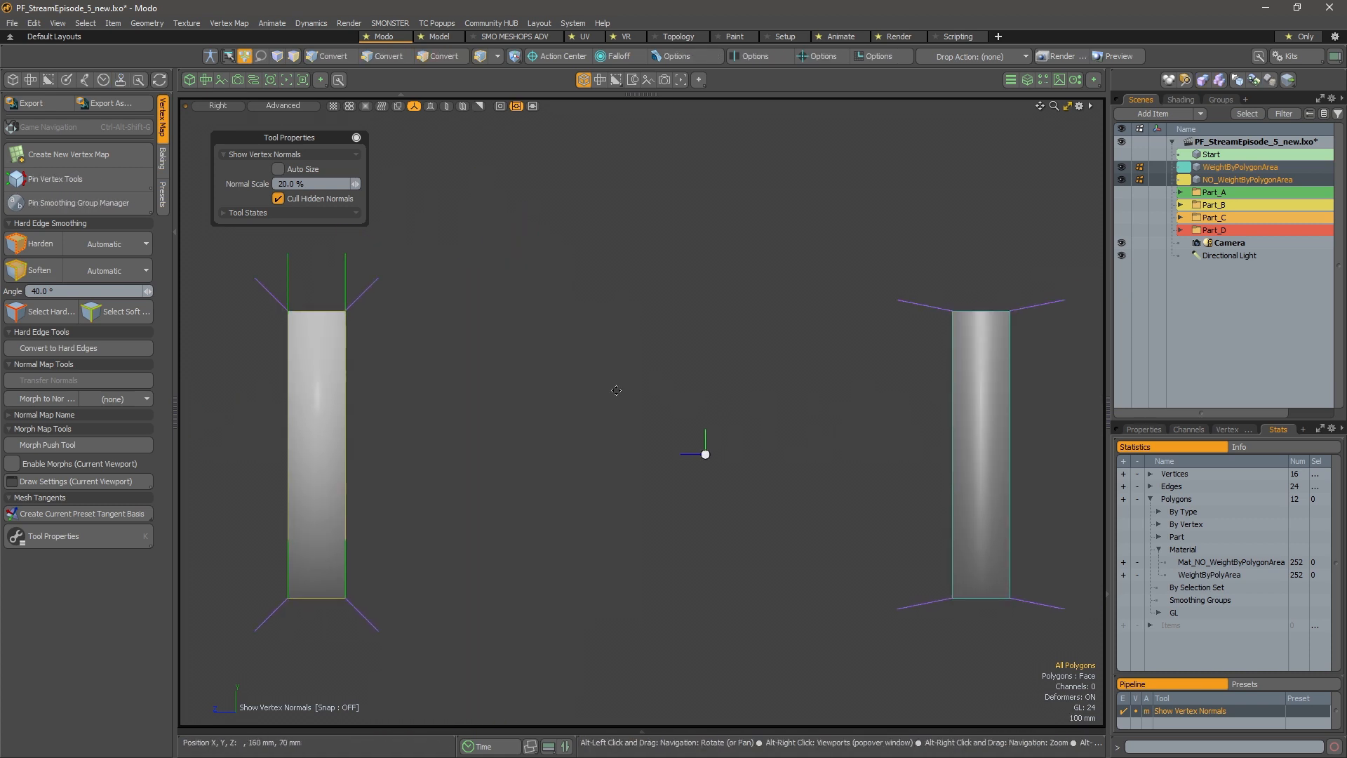
pyautogui.keyDown('alt'); pyautogui.moveTo(896, 421); pyautogui.dragTo(916, 421); pyautogui.keyUp('alt')
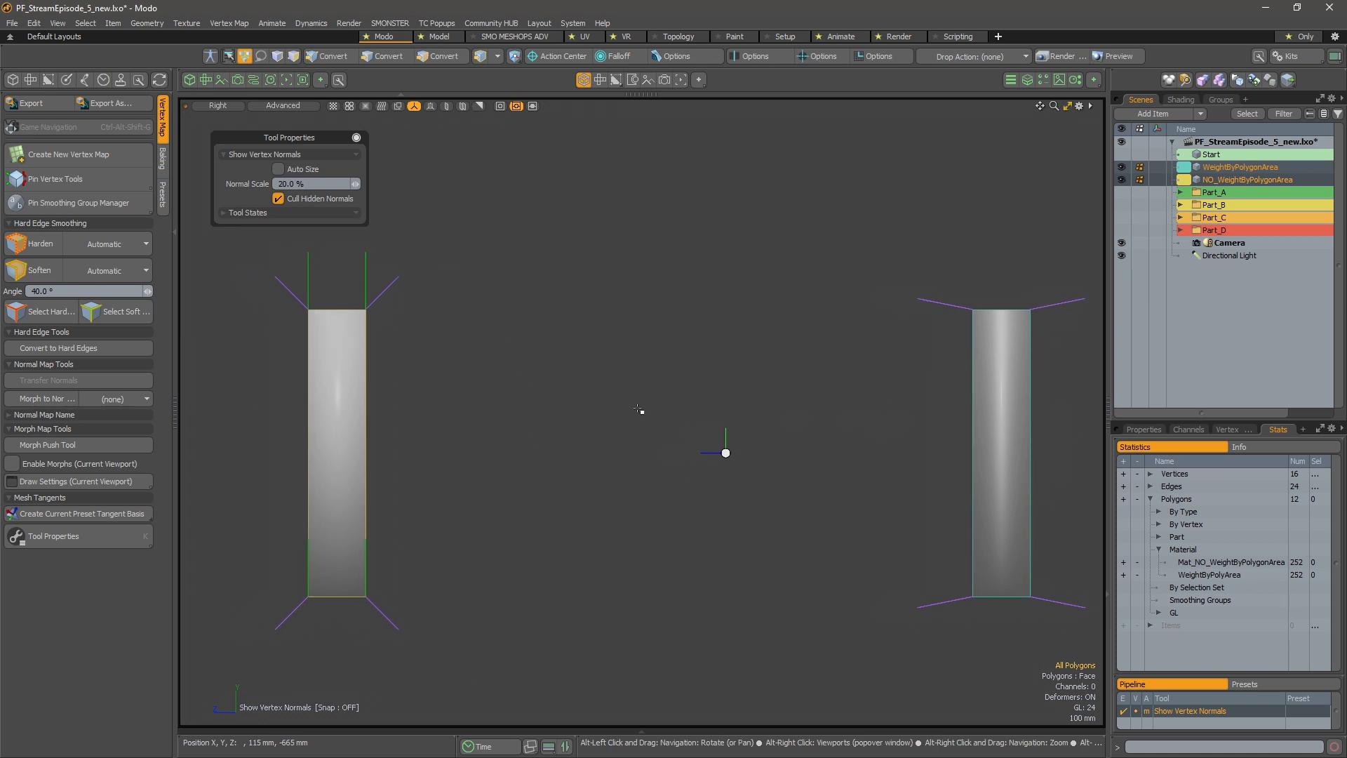
# Return to the Perspective view and examine the shading and vertex normals of both thin boxes from other angles
pyautogui.click(581, 334)
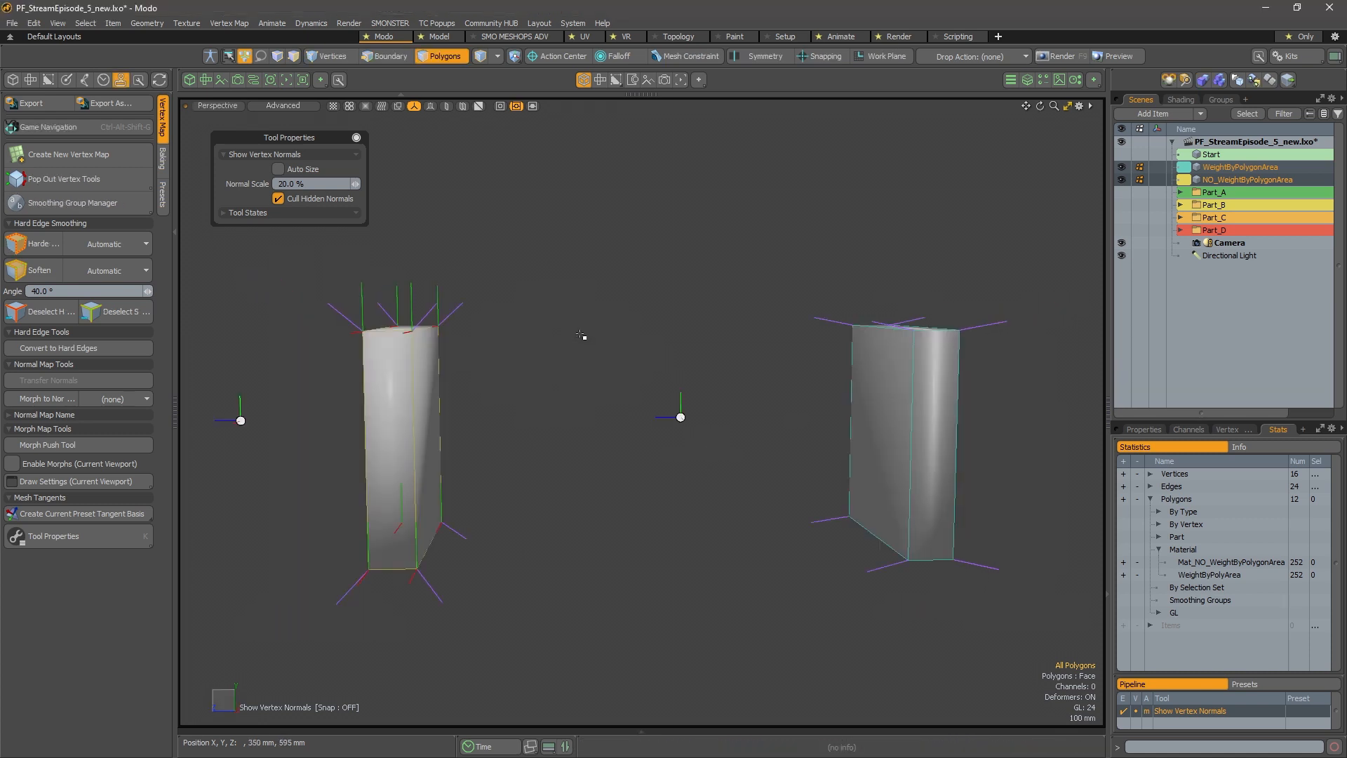
pyautogui.keyDown('alt'); pyautogui.moveTo(582, 335); pyautogui.dragTo(670, 395); pyautogui.keyUp('alt')
pyautogui.click(513, 371)
pyautogui.keyDown('alt'); pyautogui.keyDown('shift'); pyautogui.moveTo(915, 359); pyautogui.dragTo(636, 436); pyautogui.keyUp('shift'); pyautogui.keyUp('alt')
pyautogui.click(659, 351)
pyautogui.click(624, 379)
pyautogui.click(636, 433)
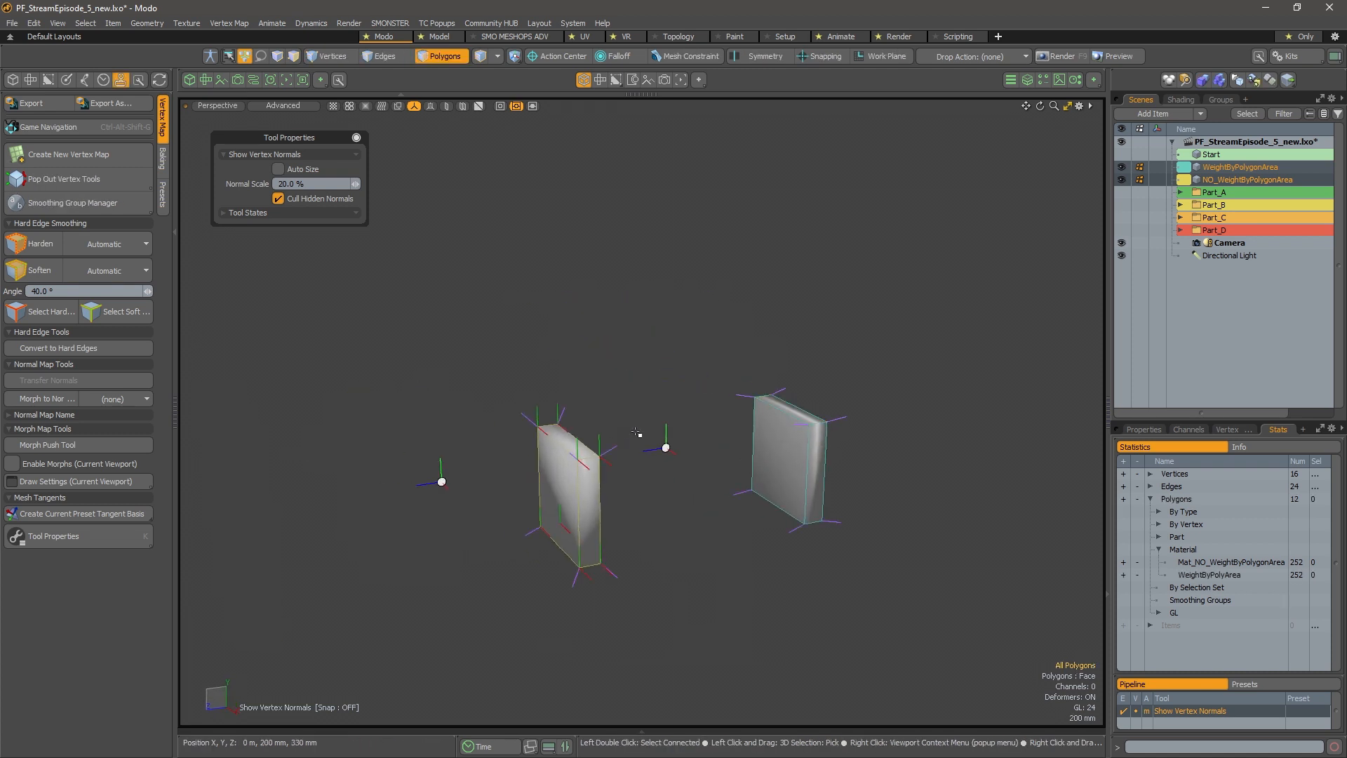
# Unhide the remaining geometry of both meshes and view their vertex normals from the side
pyautogui.press('u')
pyautogui.keyDown('alt'); pyautogui.moveTo(589, 343); pyautogui.dragTo(908, 226); pyautogui.keyUp('alt')
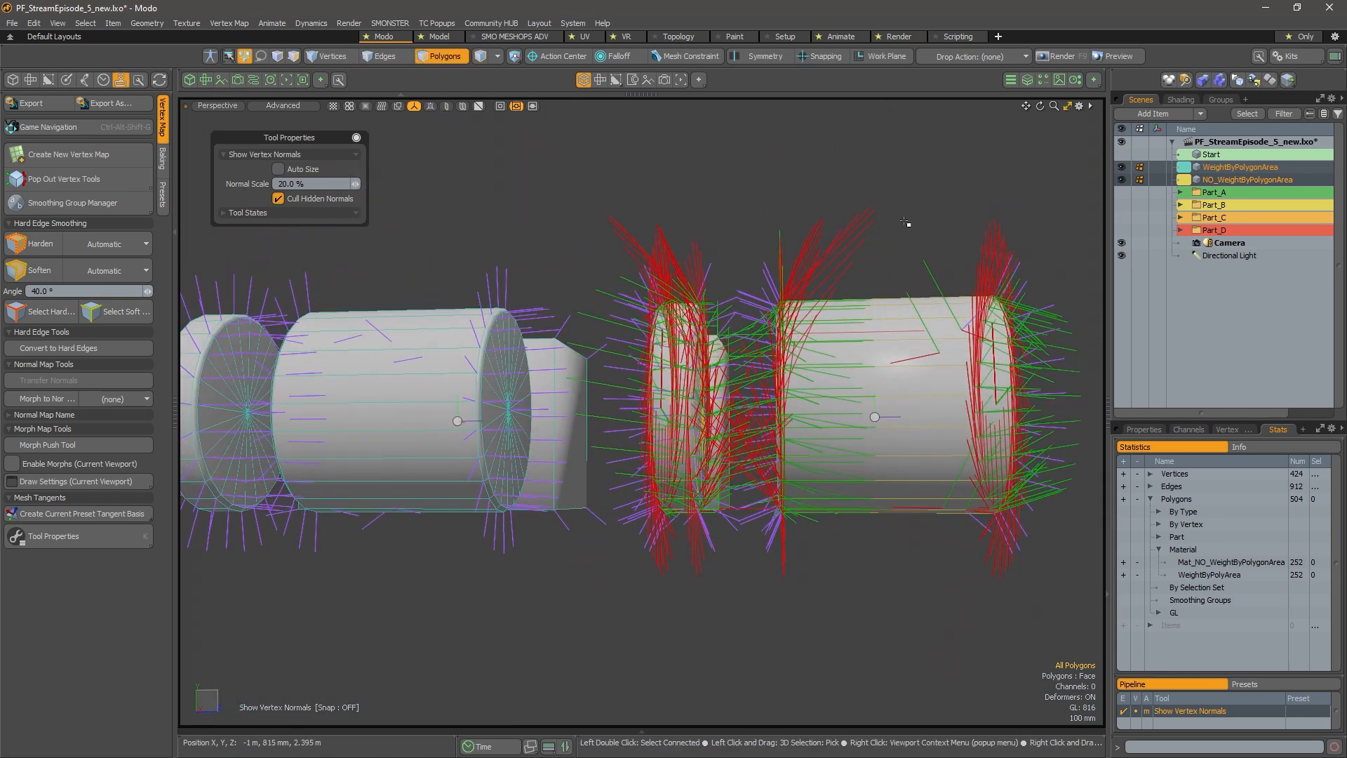
pyautogui.click(899, 329)
pyautogui.keyDown('alt'); pyautogui.moveTo(939, 452); pyautogui.dragTo(800, 463); pyautogui.keyUp('alt')
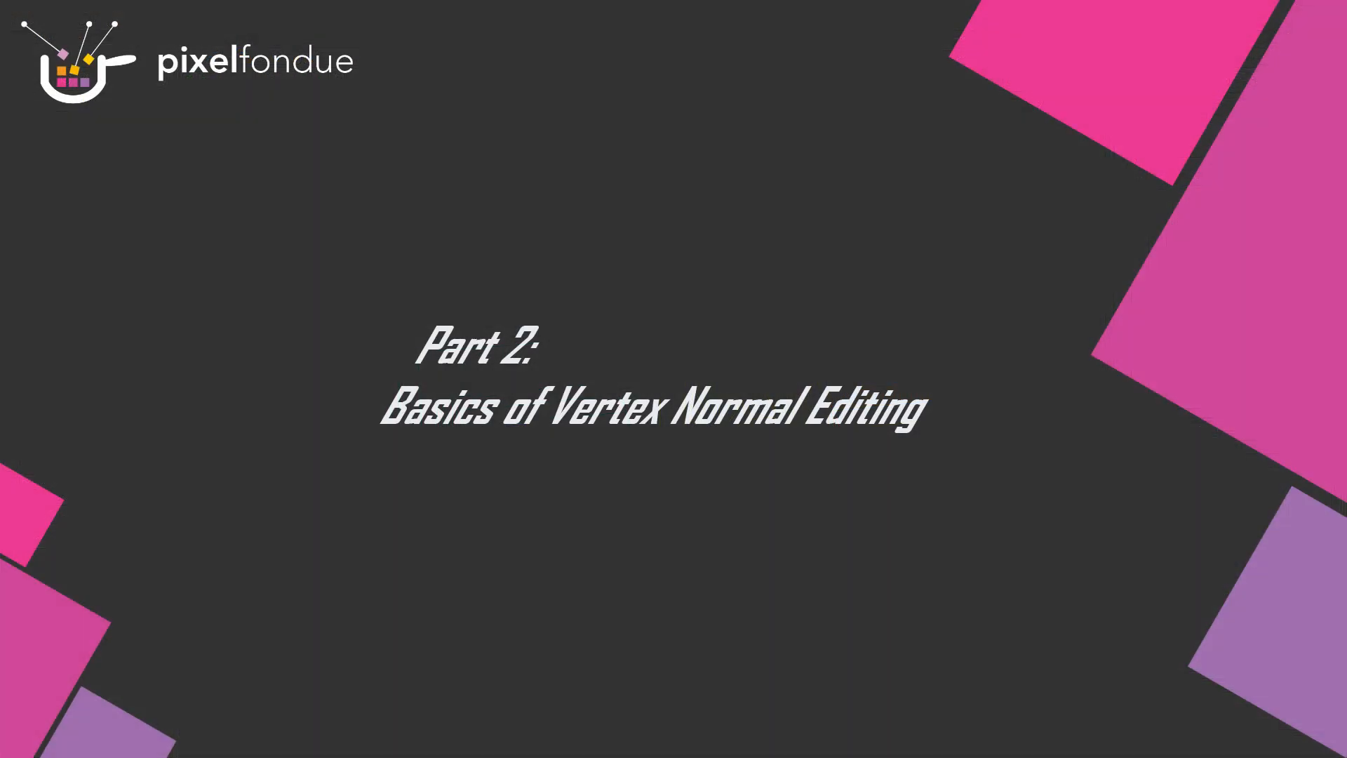
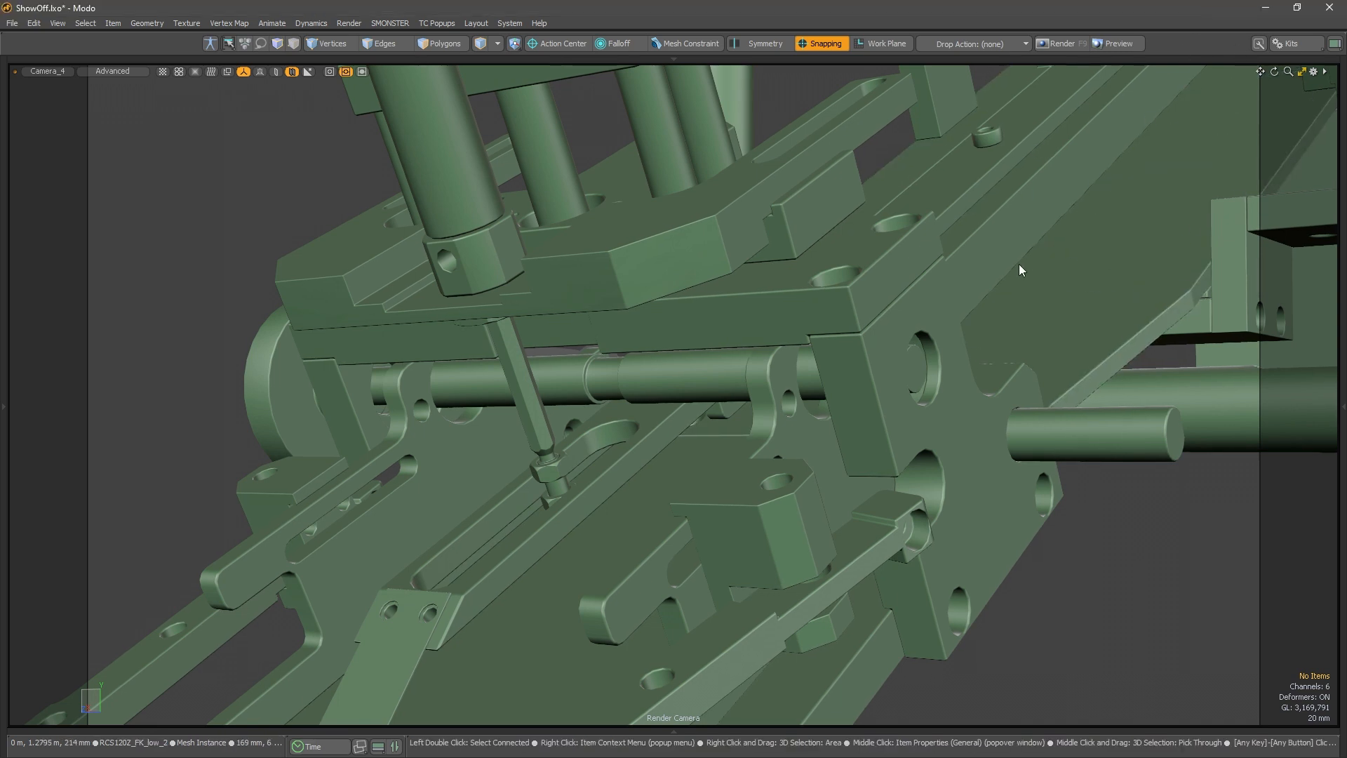
# Start a new scene and open the recent file PF_StreamEpisode_5.lxo
pyautogui.hotkey('ctrl', 'space')
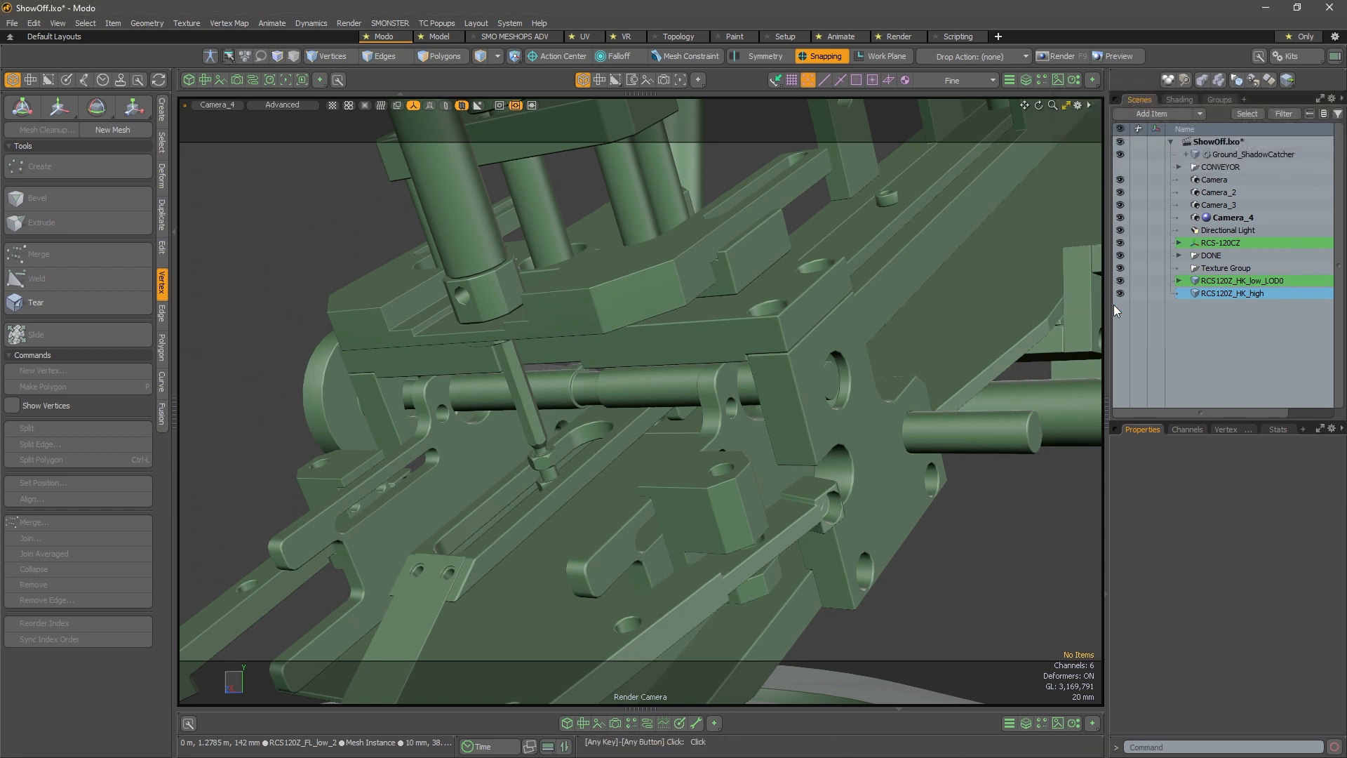
pyautogui.hotkey('ctrl', 'n')
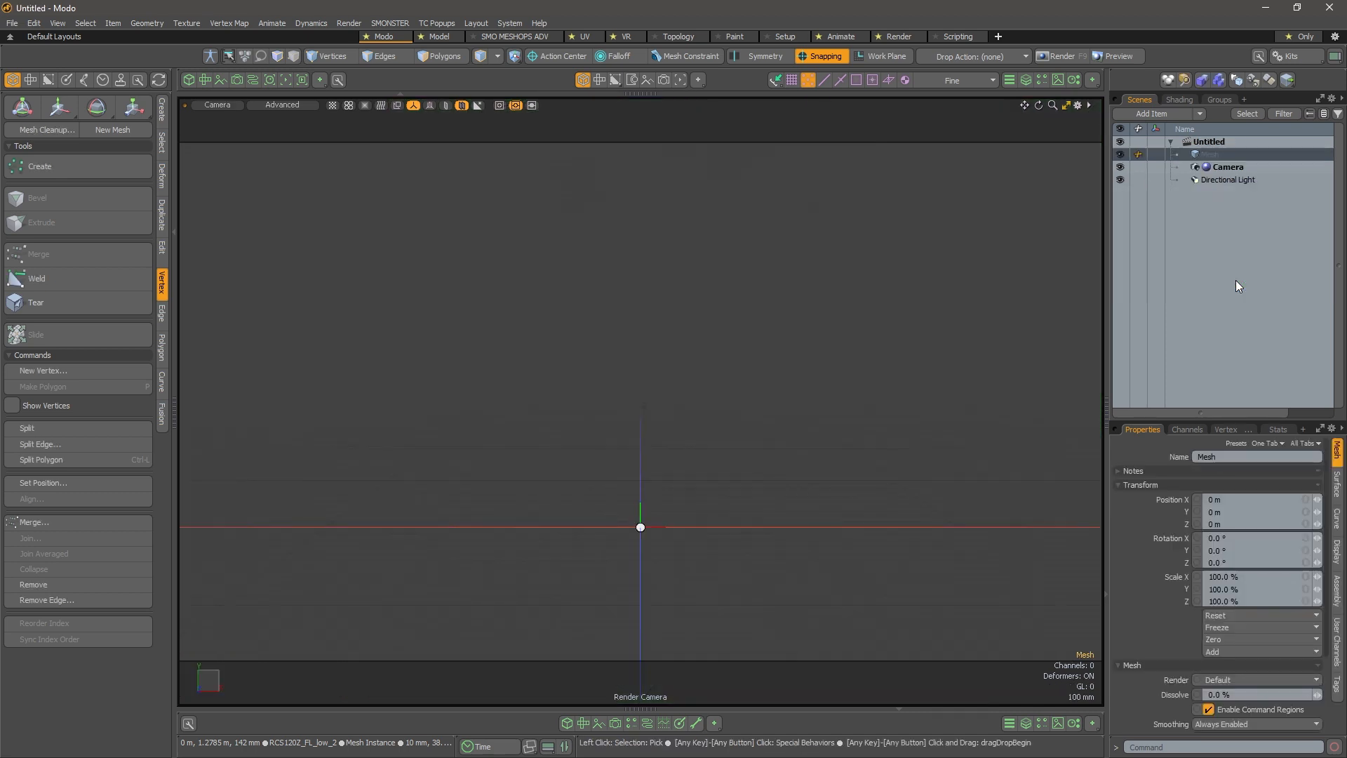
pyautogui.click(12, 23)
pyautogui.moveTo(53, 90)
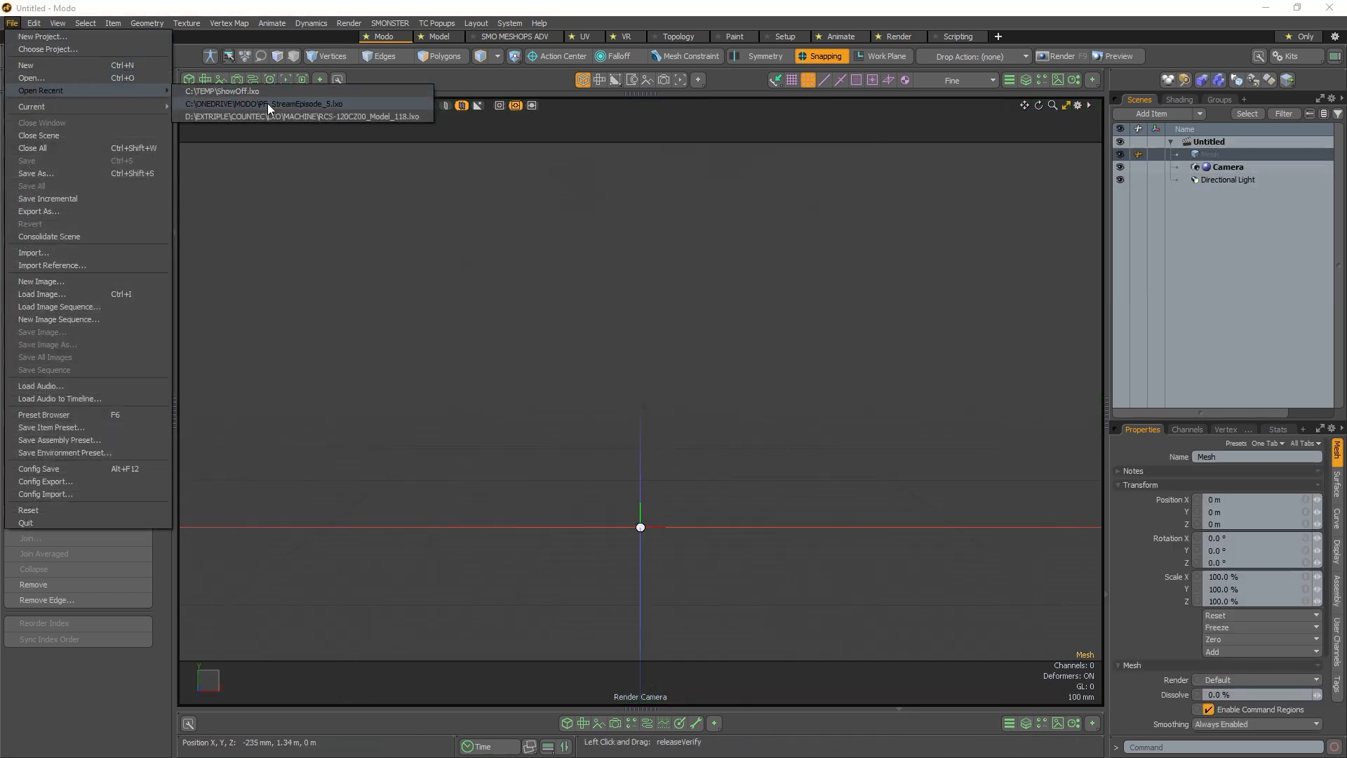
pyautogui.click(268, 103)
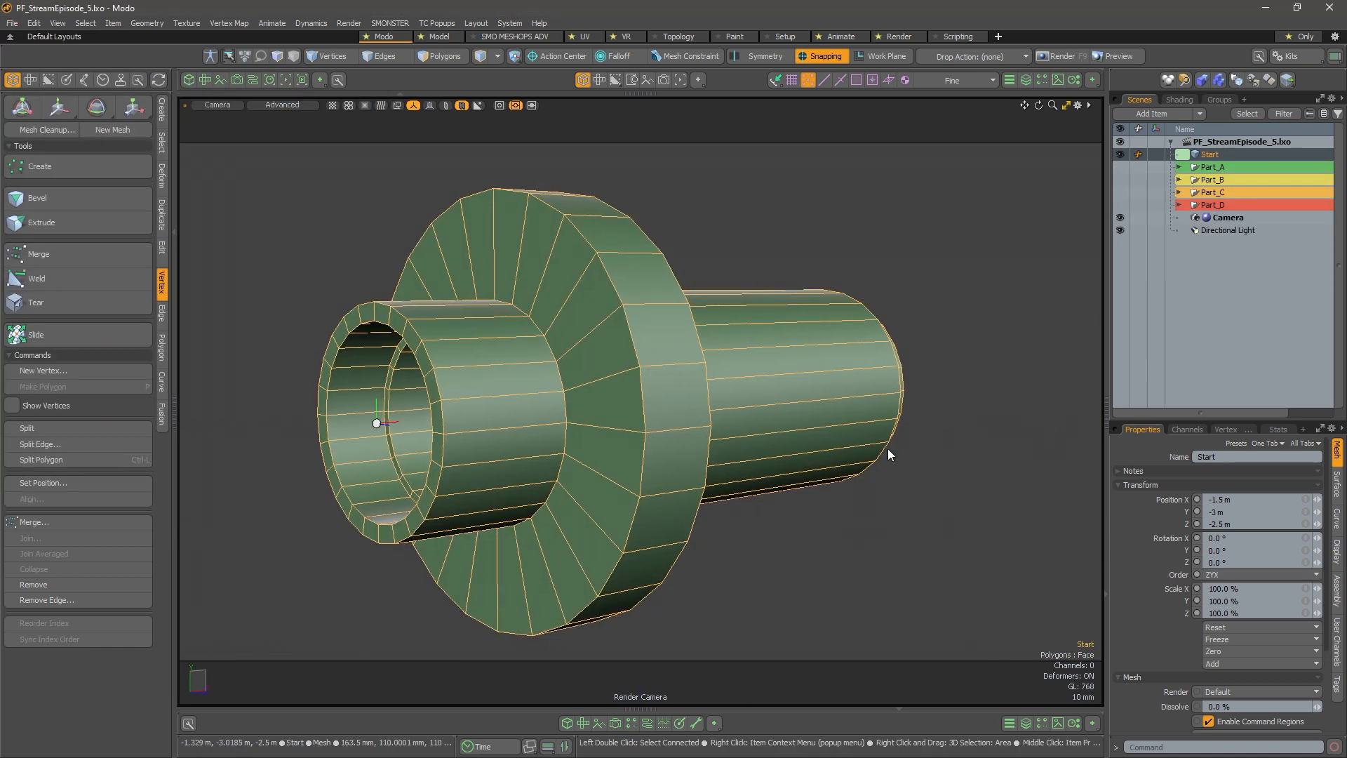
# Keep the Start mesh selected, set the viewport to Perspective and fit the mesh in view
pyautogui.click(888, 454)
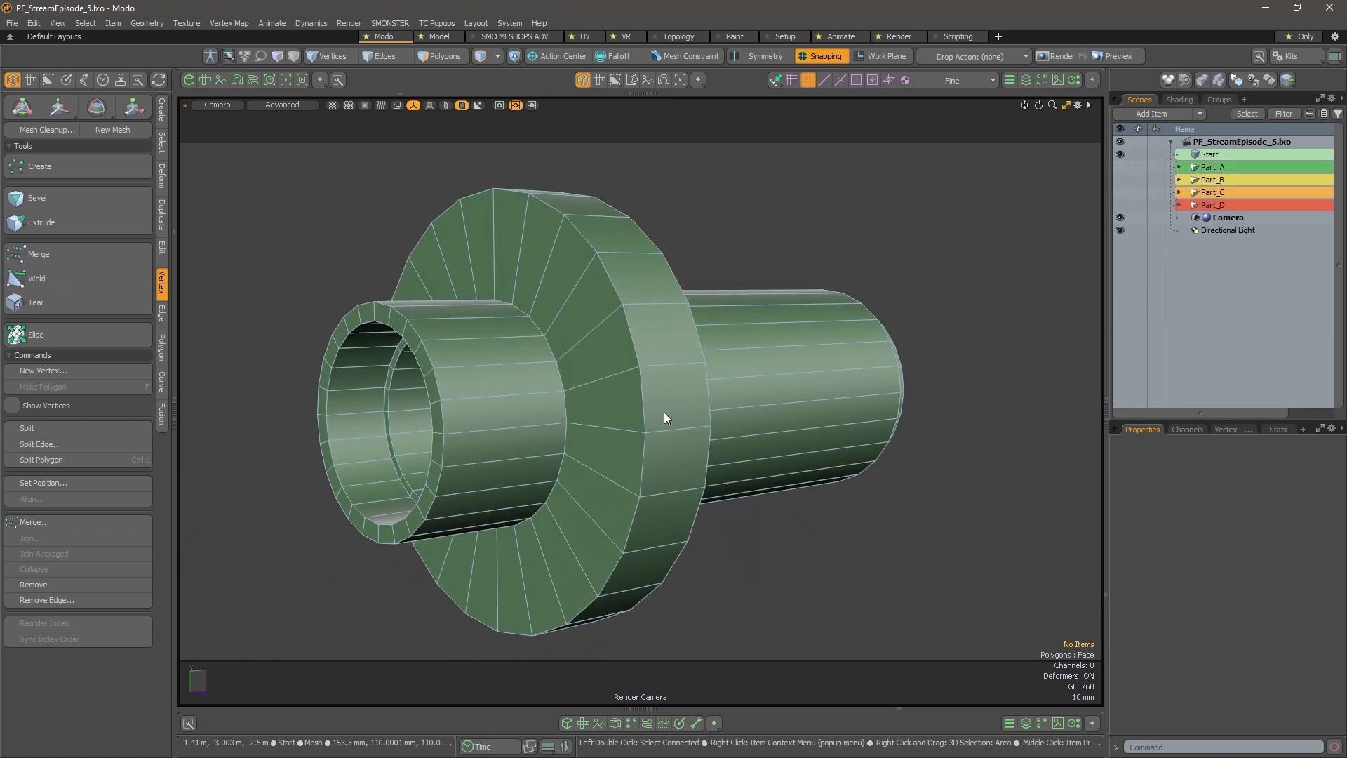
pyautogui.hotkey('ctrl', 'z')
pyautogui.click(217, 105)
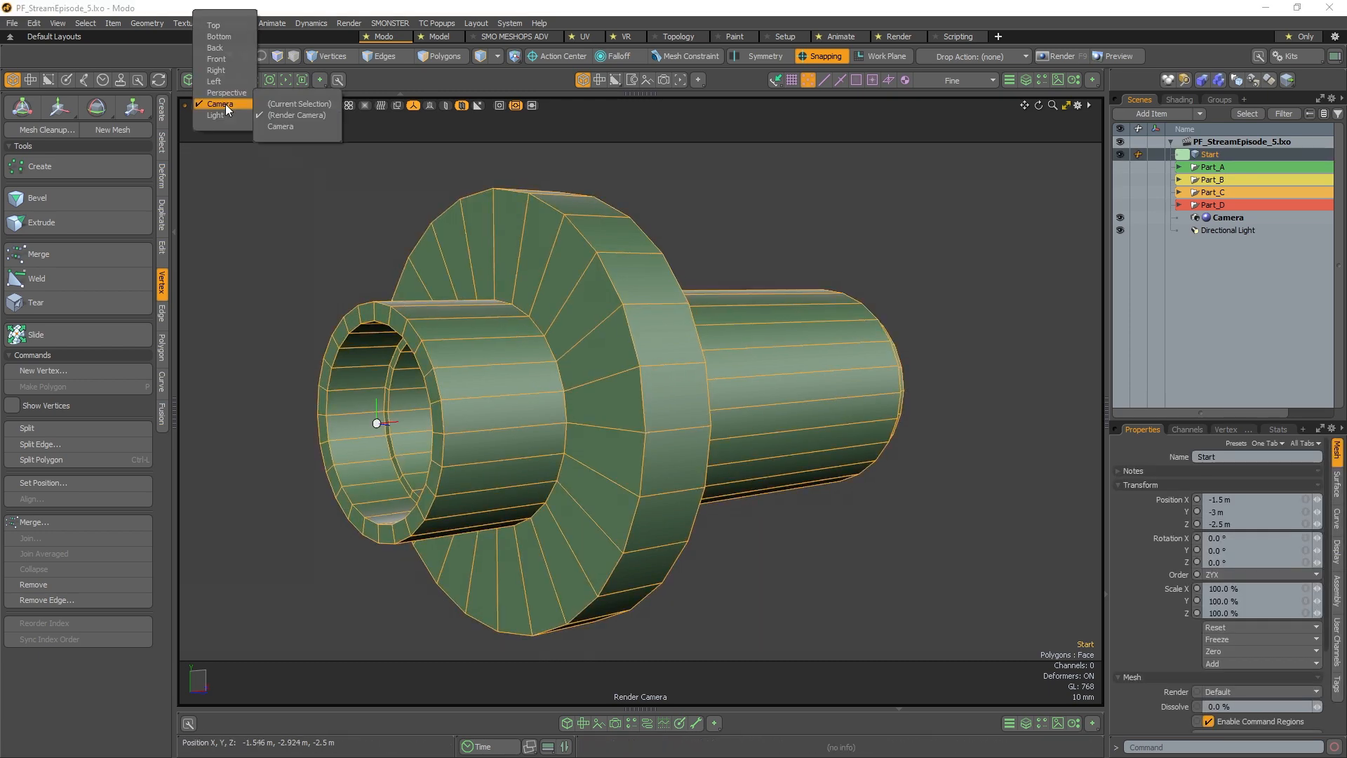
pyautogui.click(224, 94)
pyautogui.hotkey('shift', 'a')
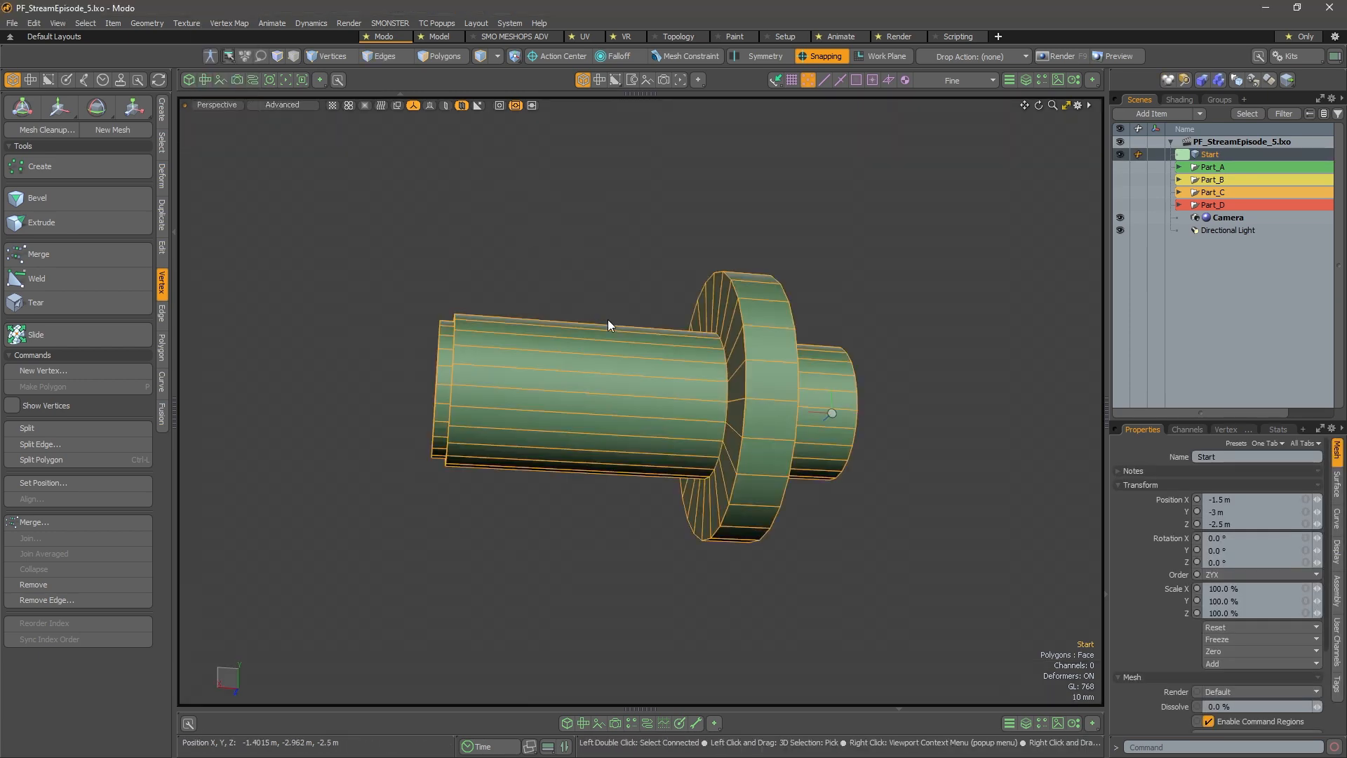
# Inspect the Start mesh's flange and hollow cylinders from several angles, and clear the item selection
pyautogui.keyDown('alt'); pyautogui.moveTo(604, 374); pyautogui.dragTo(821, 466); pyautogui.keyUp('alt')
pyautogui.scroll(2, 682, 439)
pyautogui.keyDown('alt'); pyautogui.moveTo(682, 439); pyautogui.dragTo(708, 439); pyautogui.keyUp('alt')
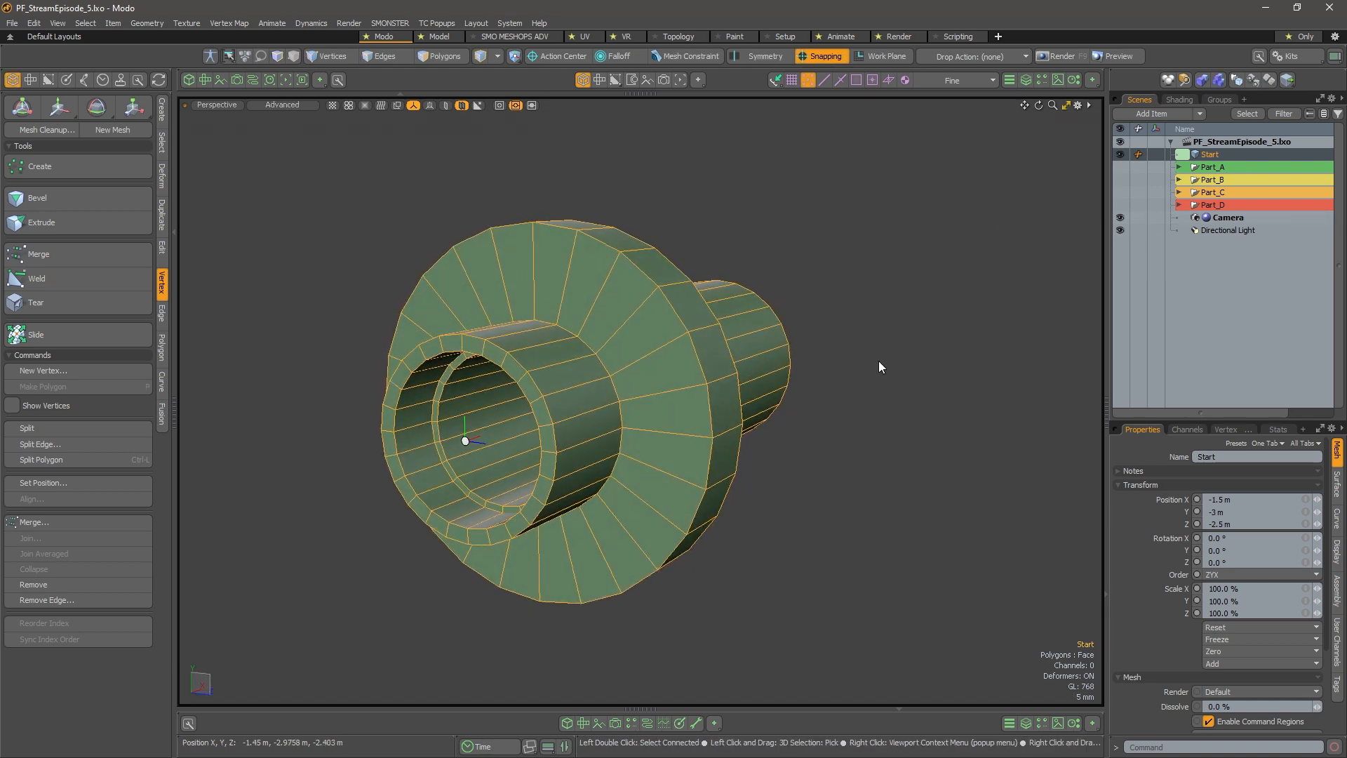
pyautogui.keyDown('alt'); pyautogui.moveTo(477, 435); pyautogui.dragTo(614, 436); pyautogui.keyUp('alt')
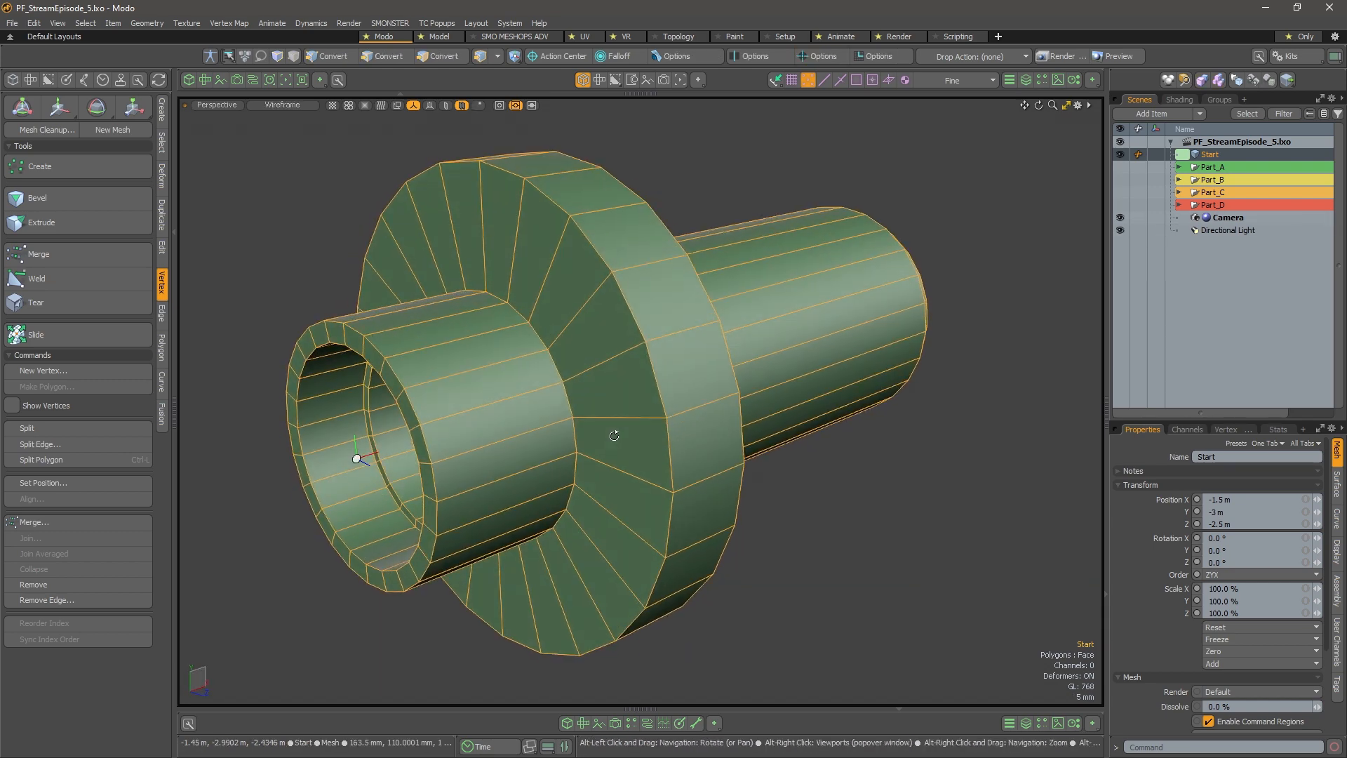
pyautogui.click(941, 480)
pyautogui.keyDown('alt'); pyautogui.moveTo(733, 457); pyautogui.dragTo(762, 454); pyautogui.keyUp('alt')
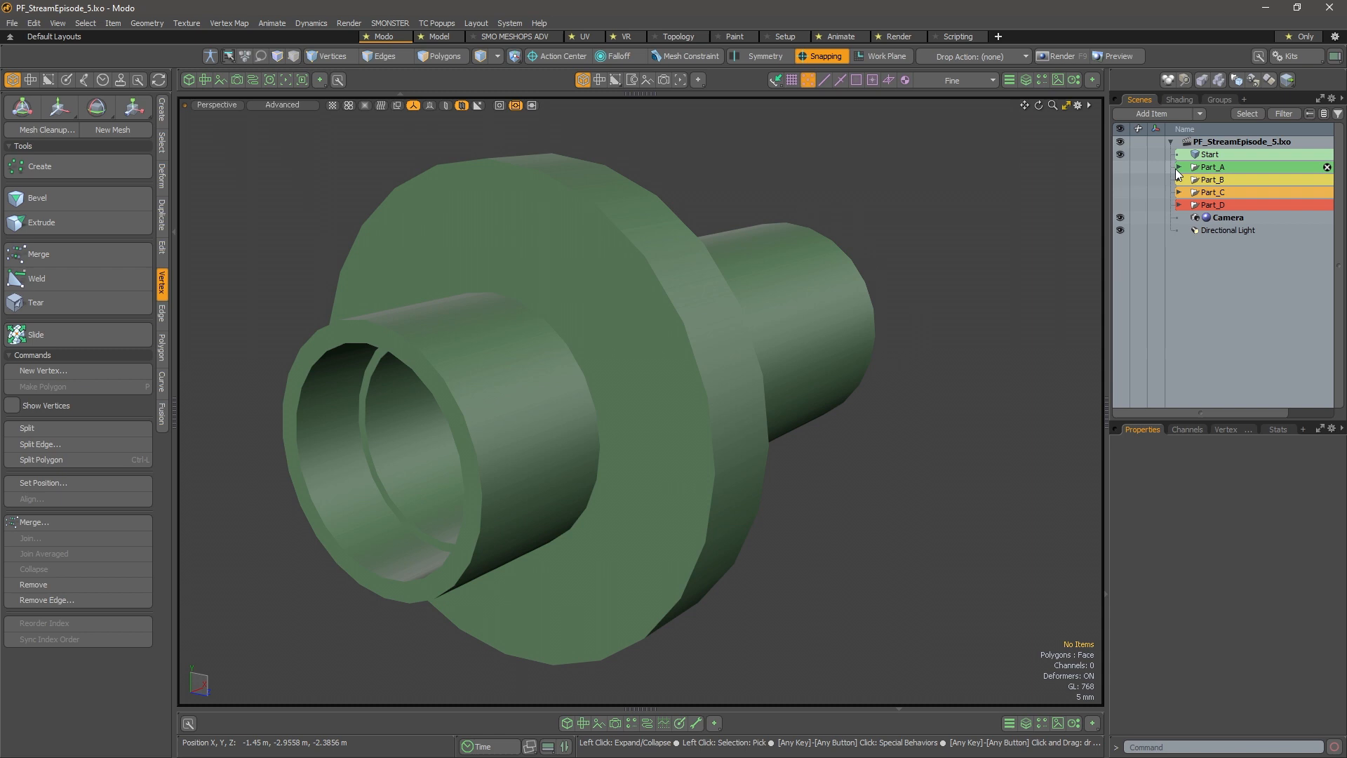
# Show the Part_A group with only Part_A_high visible, hiding the Start and Part_A_low meshes
pyautogui.click(1118, 166)
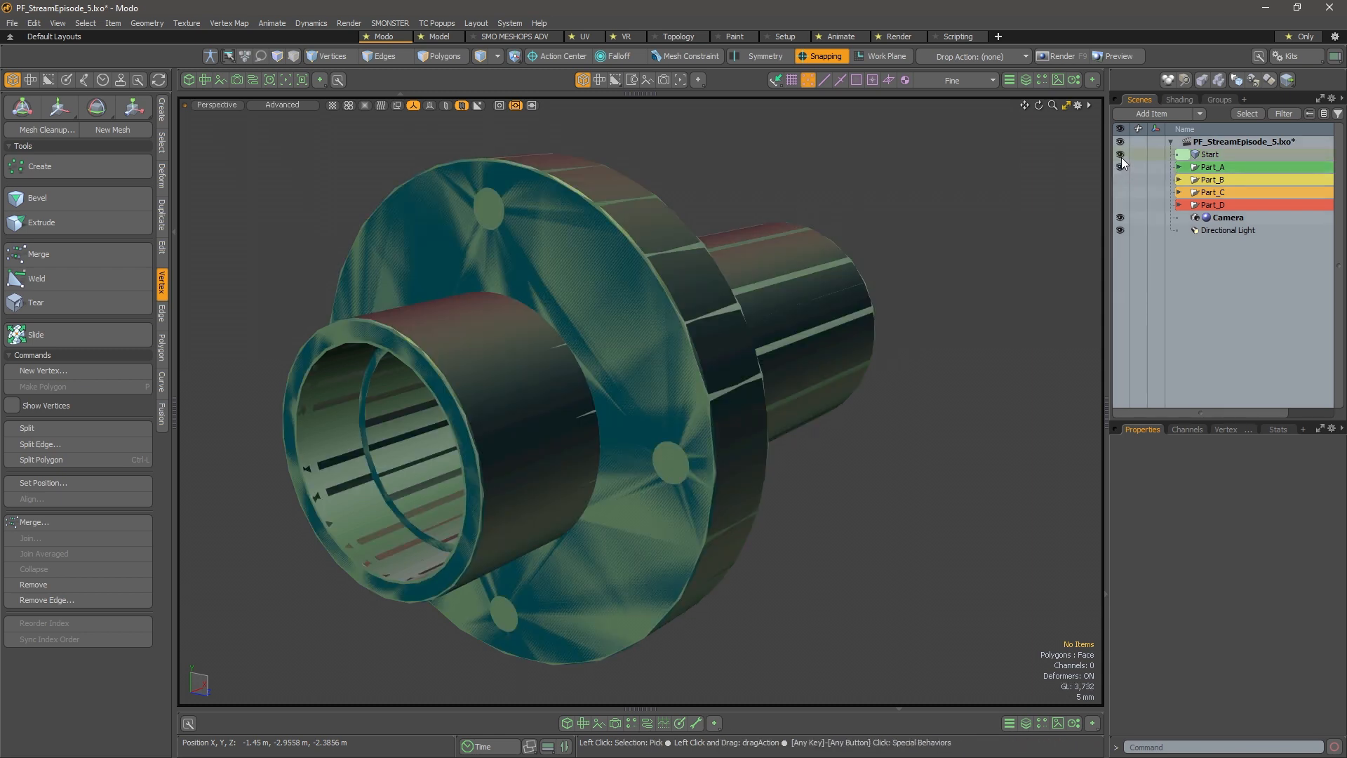
pyautogui.click(1120, 154)
pyautogui.click(1179, 166)
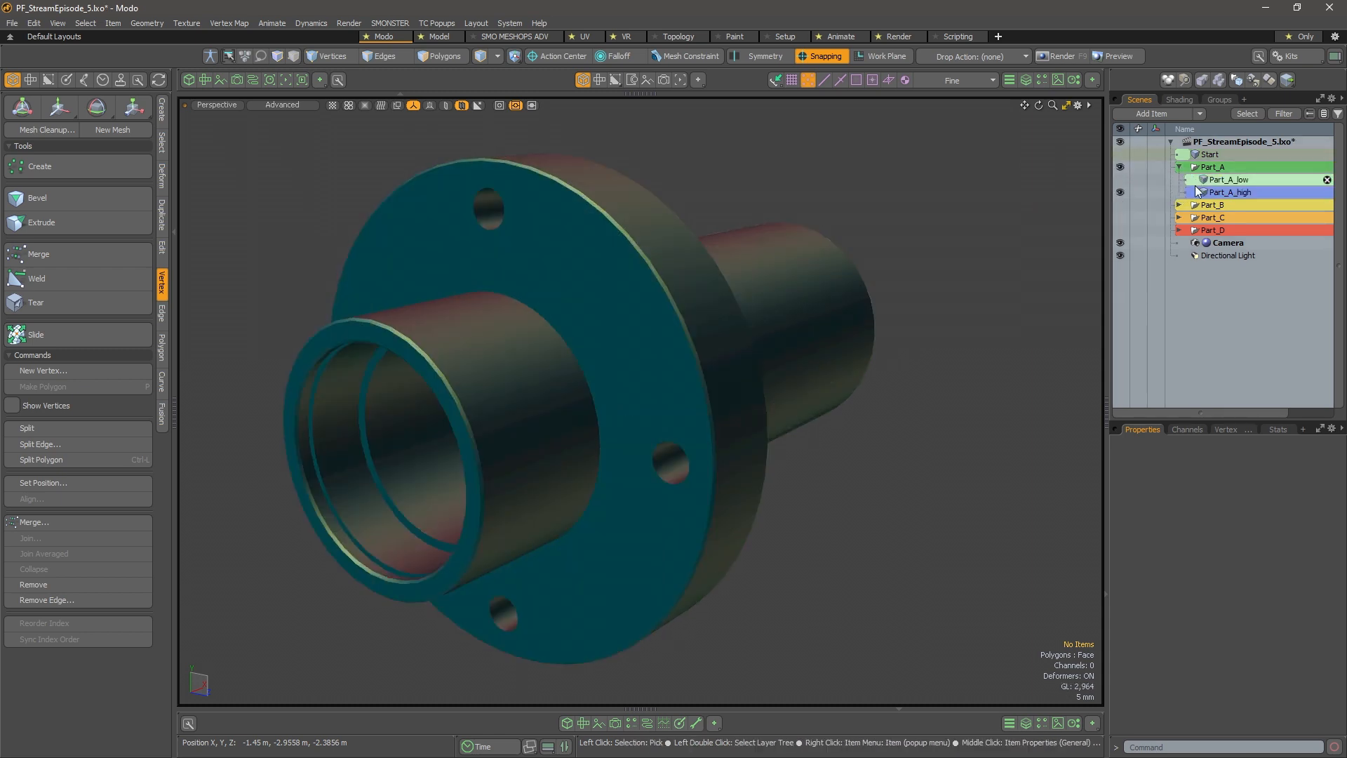
# Select Part_A_high, examine the triangulation of its flange and holes, and clear the selection
pyautogui.click(1234, 189)
pyautogui.keyDown('alt'); pyautogui.moveTo(946, 456); pyautogui.dragTo(863, 378); pyautogui.keyUp('alt')
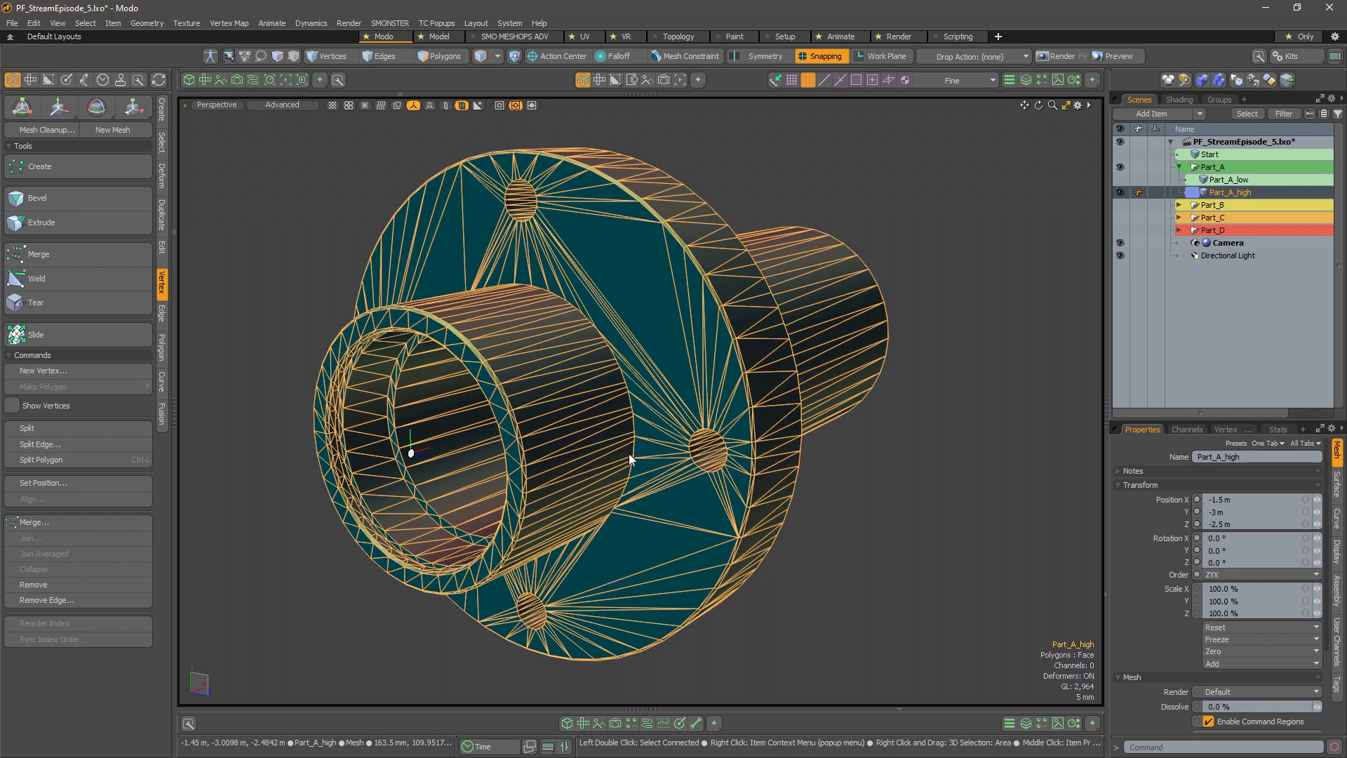
pyautogui.keyDown('alt'); pyautogui.moveTo(546, 456); pyautogui.dragTo(757, 481); pyautogui.keyUp('alt')
pyautogui.moveTo(873, 491)
pyautogui.keyDown('alt'); pyautogui.mouseDown()
pyautogui.moveTo(887, 494)
pyautogui.moveTo(881, 478)
pyautogui.mouseUp(); pyautogui.keyUp('alt')
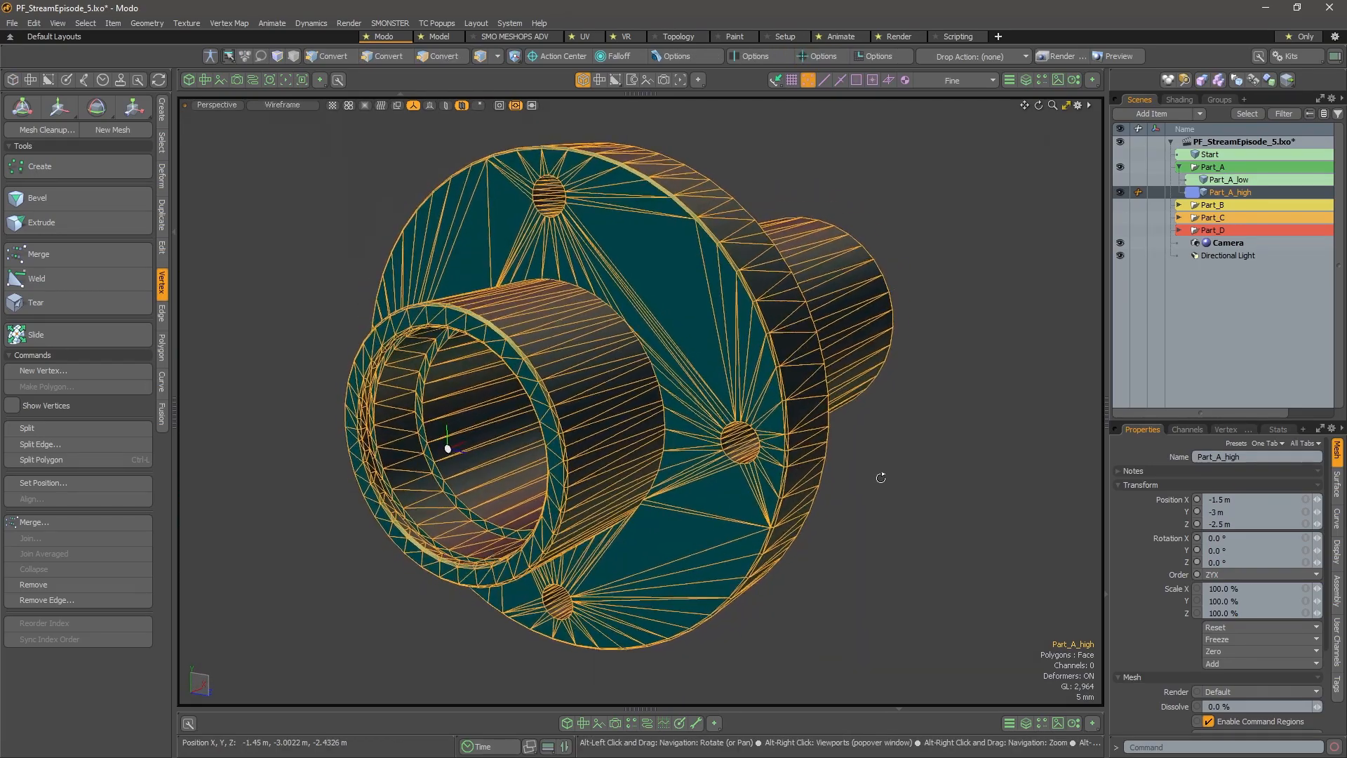
pyautogui.click(914, 473)
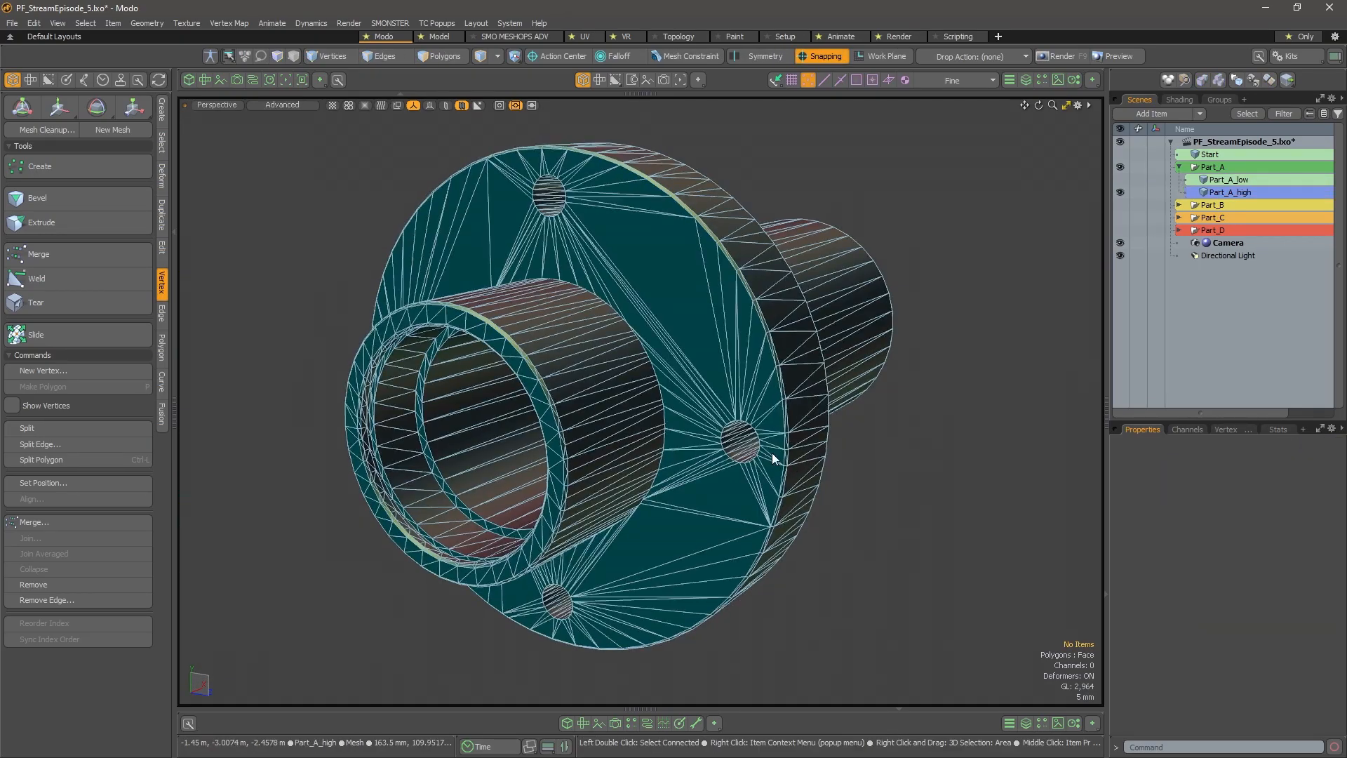
# Examine the shading across Part_A_high's flat flange, bevelled edges and cylinders, and select the mesh again
pyautogui.moveTo(710, 472)
pyautogui.keyDown('alt'); pyautogui.mouseDown()
pyautogui.moveTo(653, 385)
pyautogui.moveTo(665, 400)
pyautogui.moveTo(644, 426)
pyautogui.moveTo(693, 431)
pyautogui.mouseUp(); pyautogui.keyUp('alt')
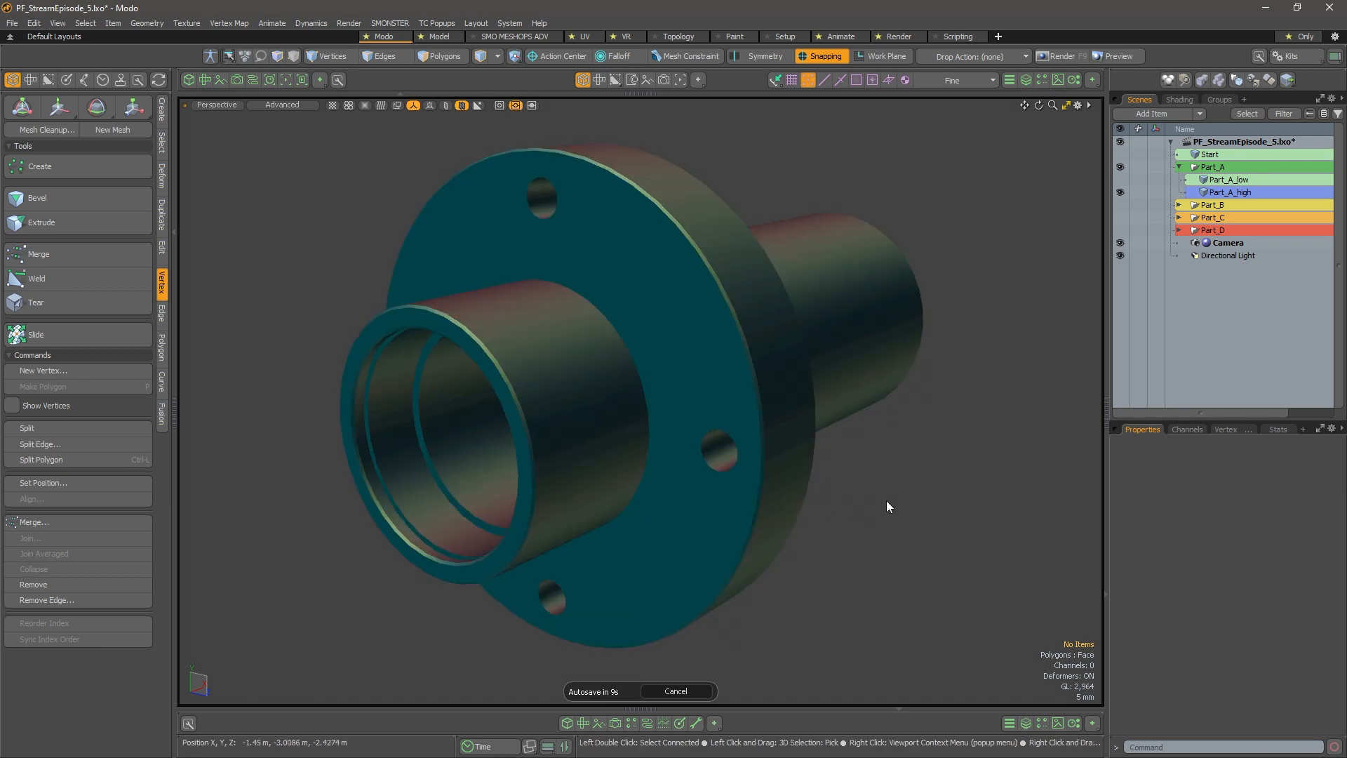
pyautogui.keyDown('alt'); pyautogui.moveTo(694, 398); pyautogui.dragTo(707, 429); pyautogui.keyUp('alt')
pyautogui.keyDown('alt'); pyautogui.moveTo(634, 309); pyautogui.dragTo(646, 311, button='right'); pyautogui.keyUp('alt')
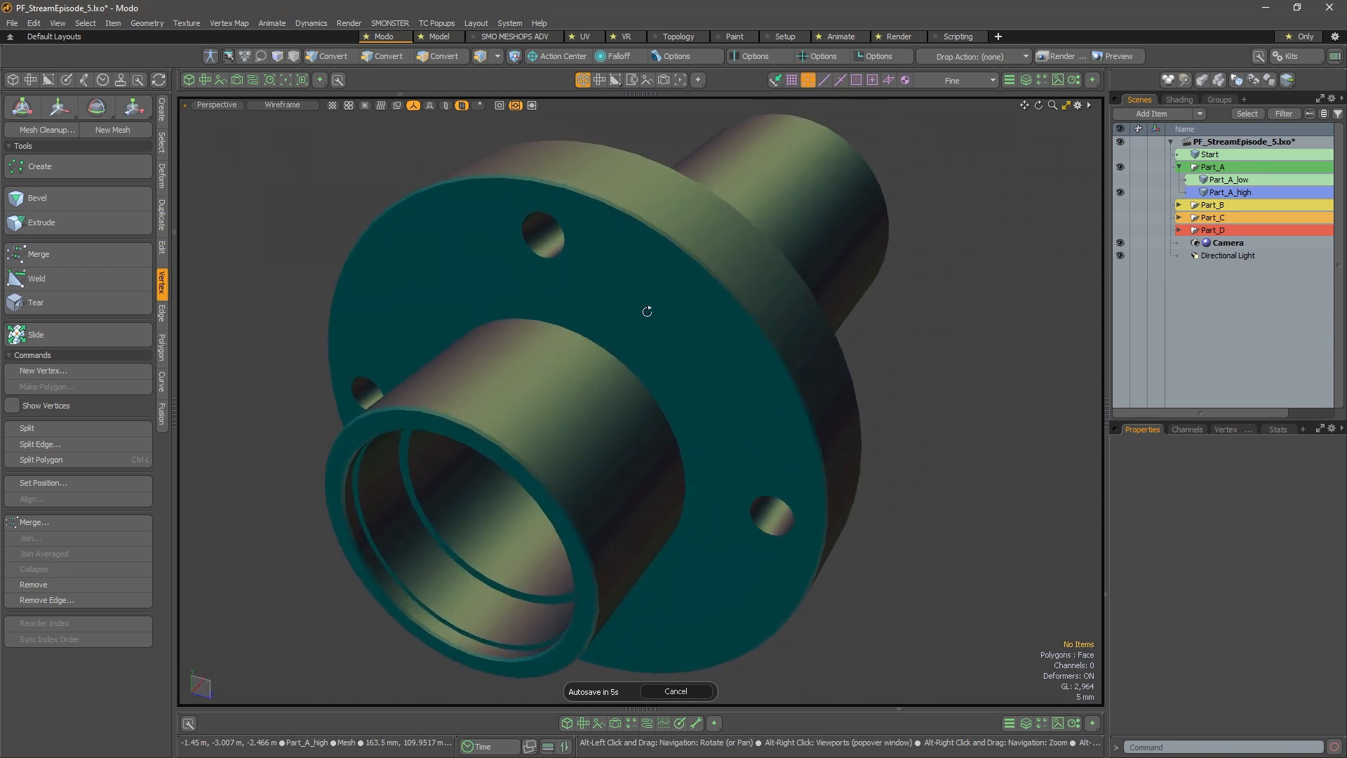
pyautogui.keyDown('alt'); pyautogui.moveTo(646, 311); pyautogui.dragTo(616, 334); pyautogui.keyUp('alt')
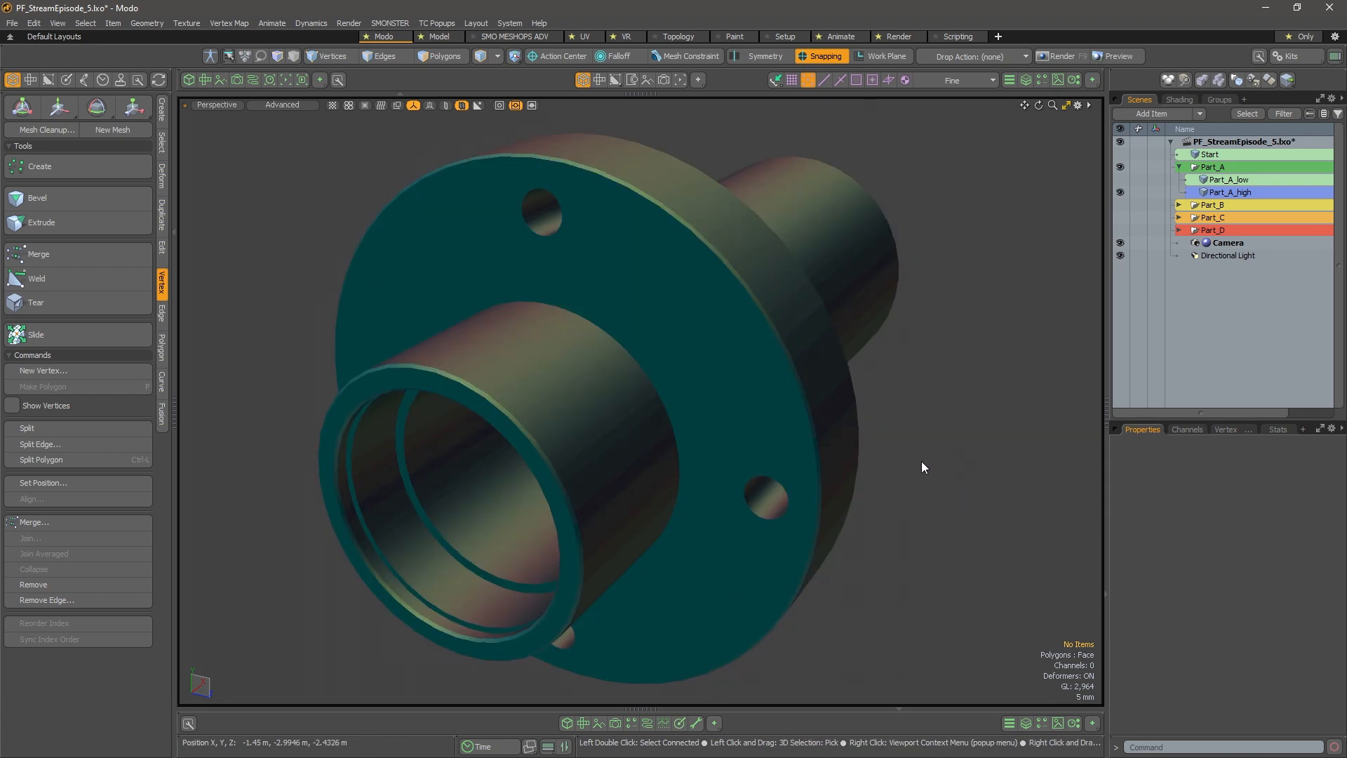
pyautogui.keyDown('alt'); pyautogui.moveTo(921, 467); pyautogui.dragTo(863, 490); pyautogui.keyUp('alt')
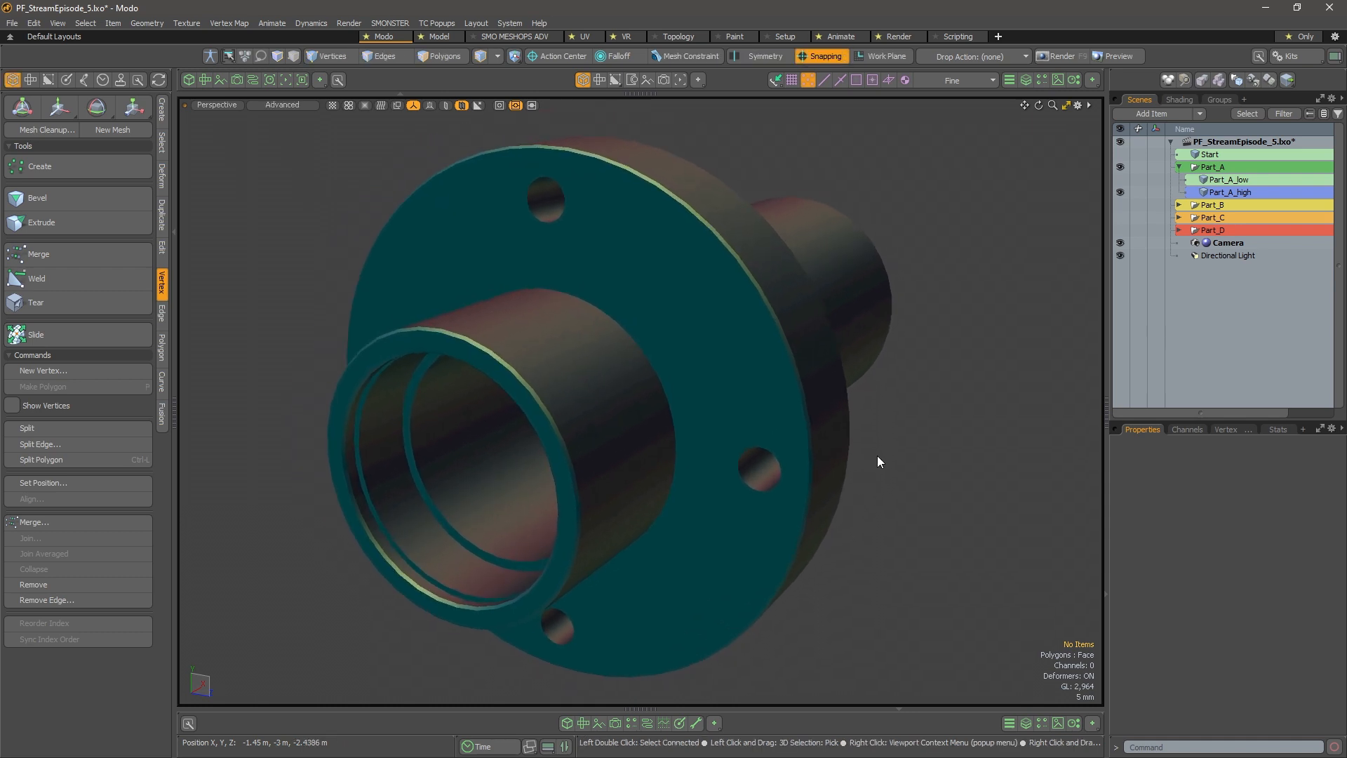
pyautogui.click(1226, 191)
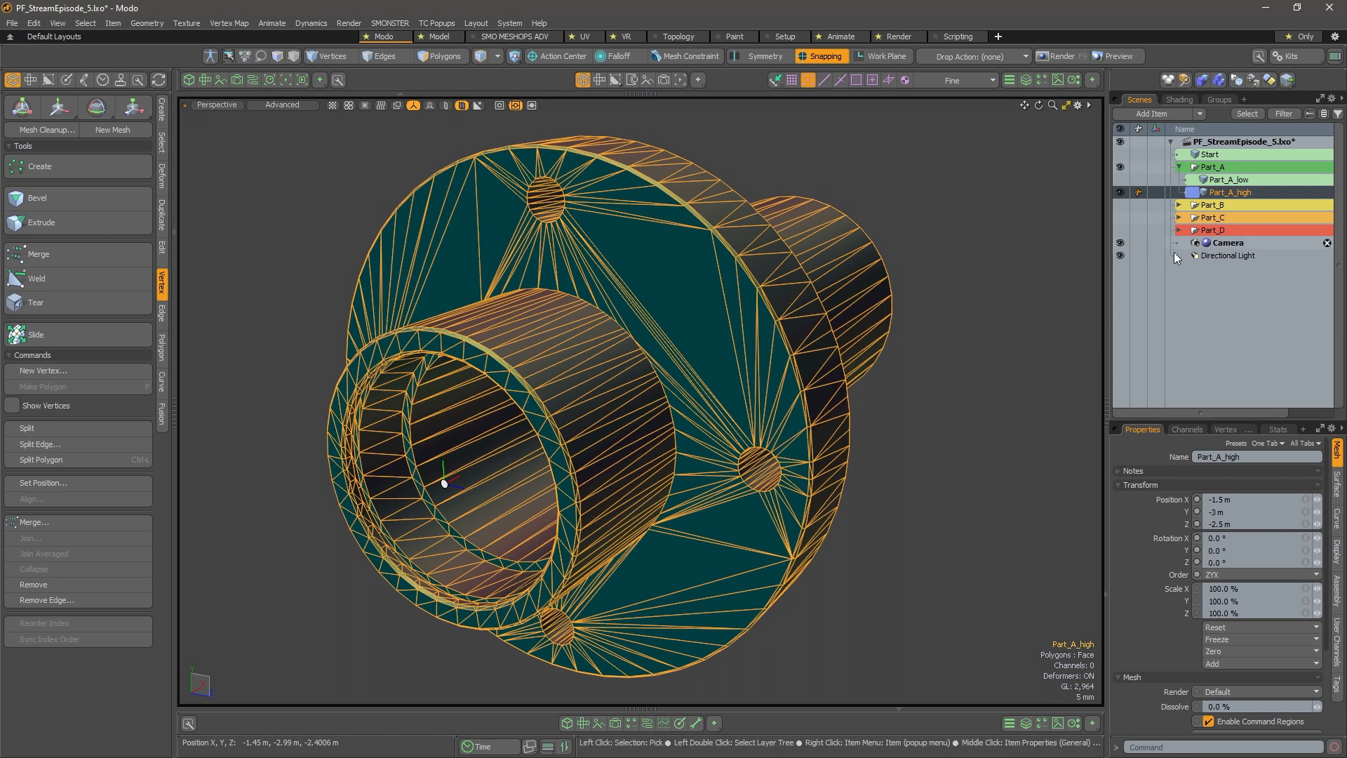
# Show Part_A_low, hide Part_A_high, and view the low-poly mesh with nothing selected
pyautogui.click(1120, 180)
pyautogui.click(1120, 192)
pyautogui.click(1241, 182)
pyautogui.click(944, 414)
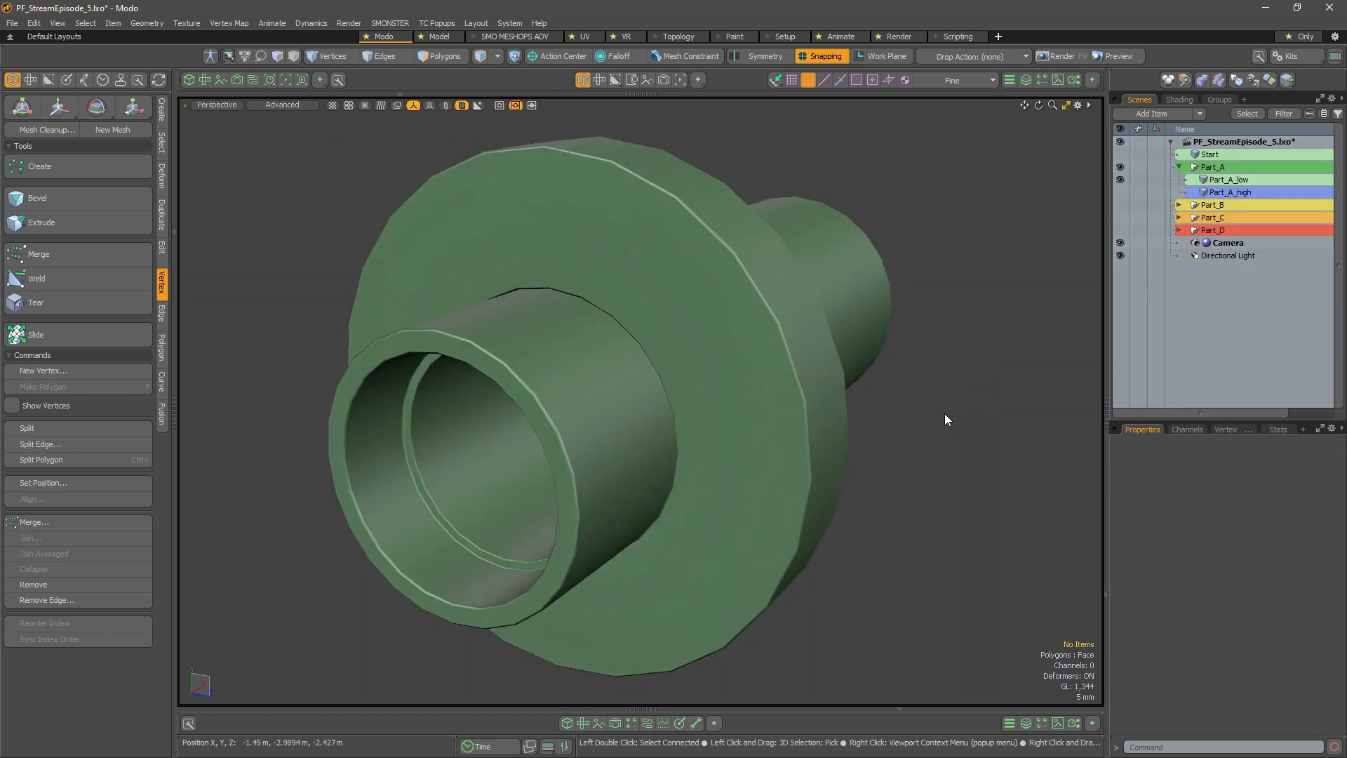
pyautogui.keyDown('alt'); pyautogui.moveTo(820, 484); pyautogui.dragTo(796, 497); pyautogui.keyUp('alt')
pyautogui.keyDown('ctrl'); pyautogui.keyDown('alt'); pyautogui.moveTo(796, 497); pyautogui.dragTo(775, 500); pyautogui.keyUp('alt'); pyautogui.keyUp('ctrl')
pyautogui.keyDown('alt'); pyautogui.moveTo(775, 500); pyautogui.dragTo(770, 502, button='right'); pyautogui.keyUp('alt')
pyautogui.keyDown('alt'); pyautogui.moveTo(770, 502); pyautogui.dragTo(801, 515); pyautogui.keyUp('alt')
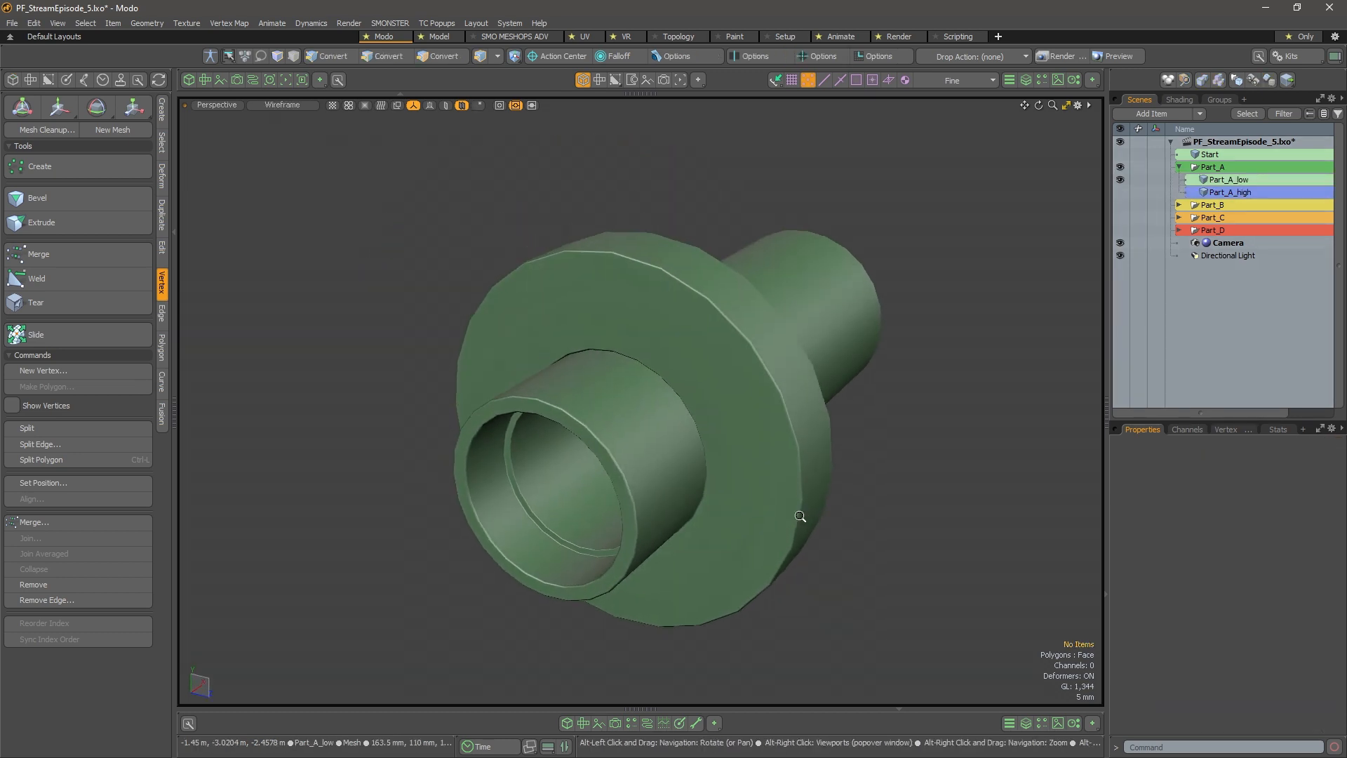
pyautogui.keyDown('alt'); pyautogui.moveTo(800, 515); pyautogui.dragTo(795, 511, button='right'); pyautogui.keyUp('alt')
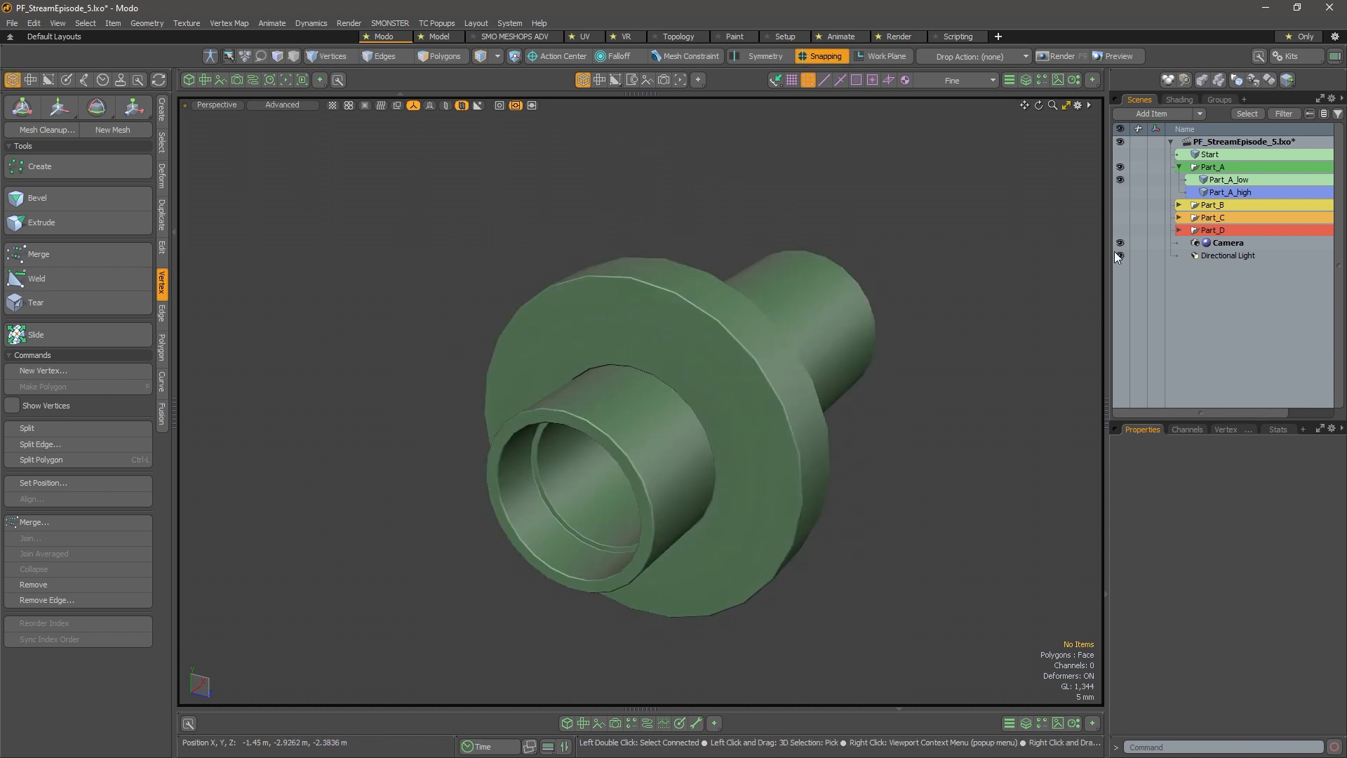
# Show Part_A_high again, move it aside behind Part_A_low, and compare the shading of both meshes with nothing selected
pyautogui.click(1122, 193)
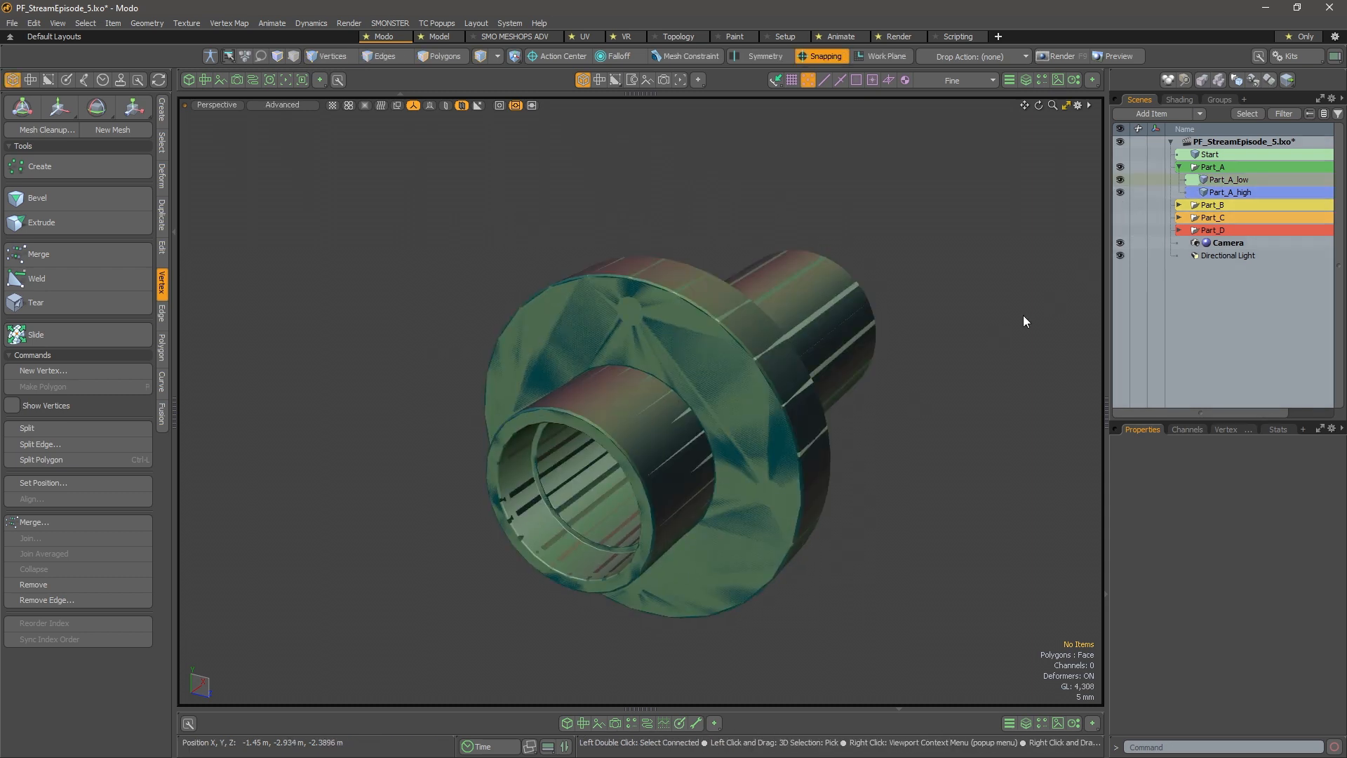
pyautogui.press('w')
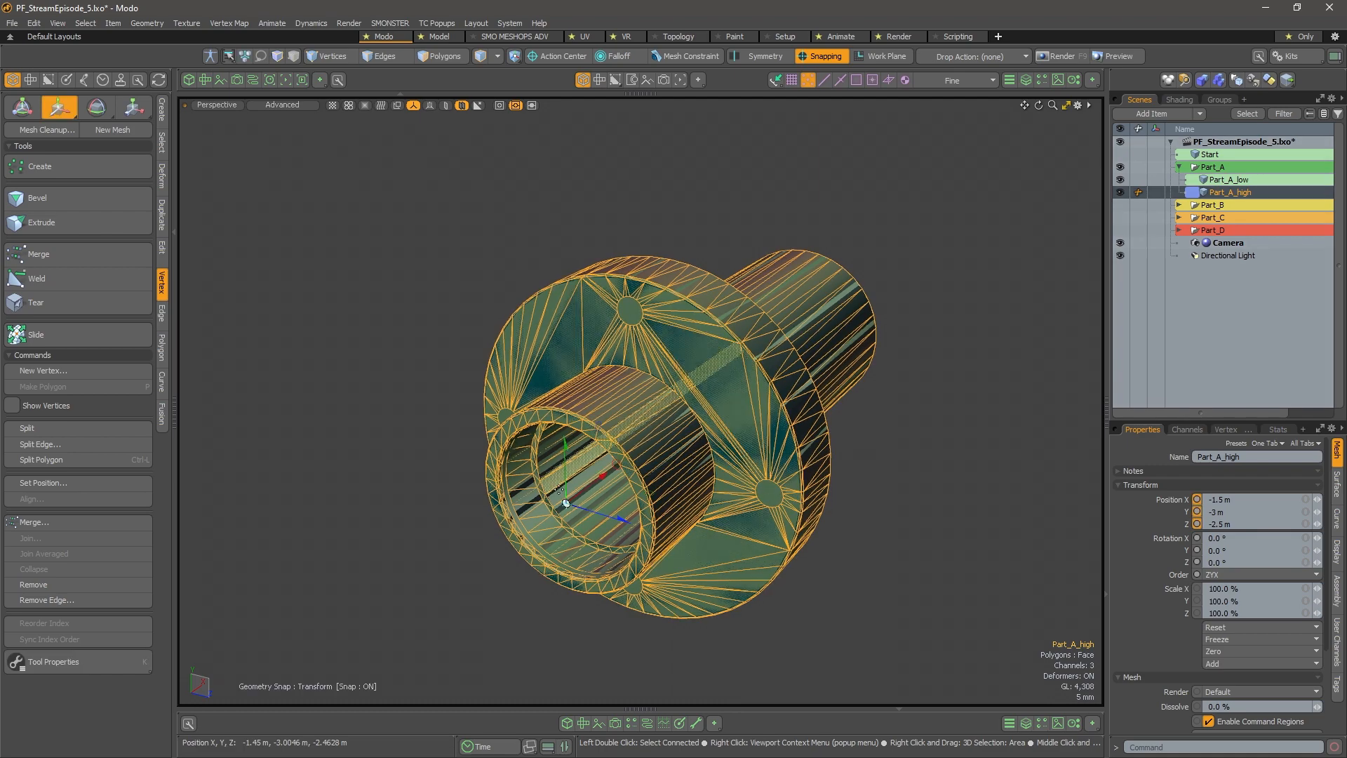
pyautogui.moveTo(519, 490); pyautogui.dragTo(692, 239)
pyautogui.press('q')
pyautogui.click(763, 191)
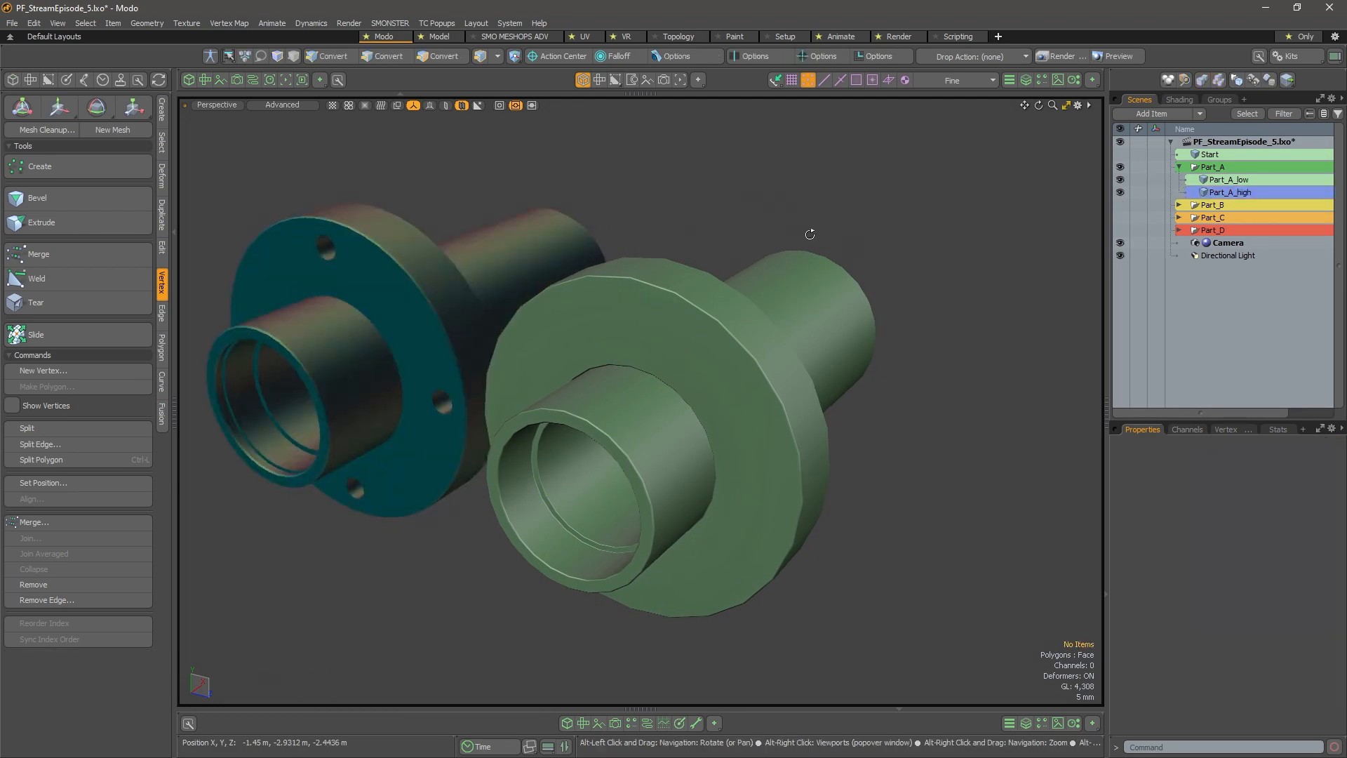
pyautogui.keyDown('alt'); pyautogui.moveTo(809, 233); pyautogui.dragTo(649, 280); pyautogui.keyUp('alt')
pyautogui.keyDown('alt'); pyautogui.moveTo(649, 280); pyautogui.dragTo(678, 287, button='right'); pyautogui.keyUp('alt')
pyautogui.keyDown('alt'); pyautogui.moveTo(678, 287); pyautogui.dragTo(719, 300); pyautogui.keyUp('alt')
pyautogui.keyDown('alt'); pyautogui.moveTo(719, 301); pyautogui.dragTo(691, 316, button='right'); pyautogui.keyUp('alt')
pyautogui.keyDown('alt'); pyautogui.moveTo(737, 443); pyautogui.dragTo(652, 519); pyautogui.keyUp('alt')
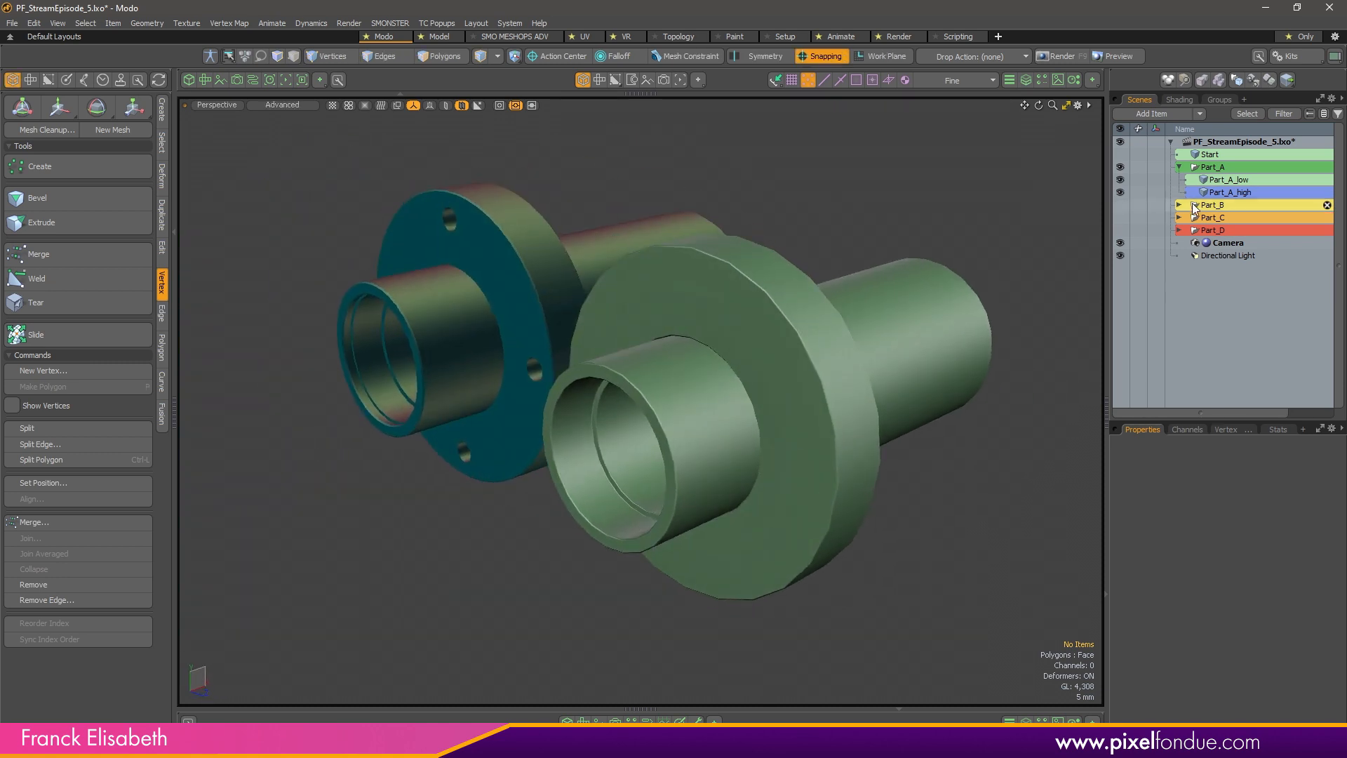
# Collapse the Part_A group, make the Start mesh visible, and isolate it to view its unbevelled edges
pyautogui.click(1179, 167)
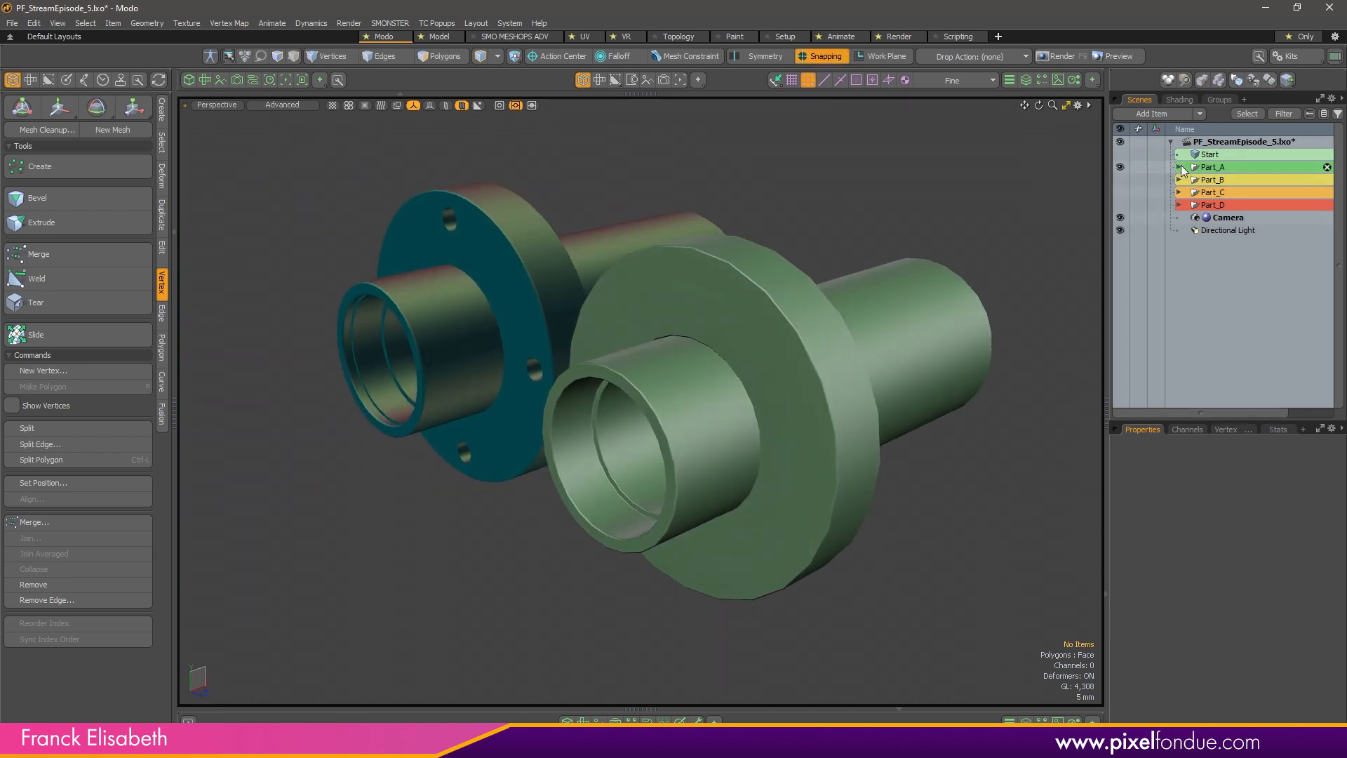
pyautogui.click(1126, 155)
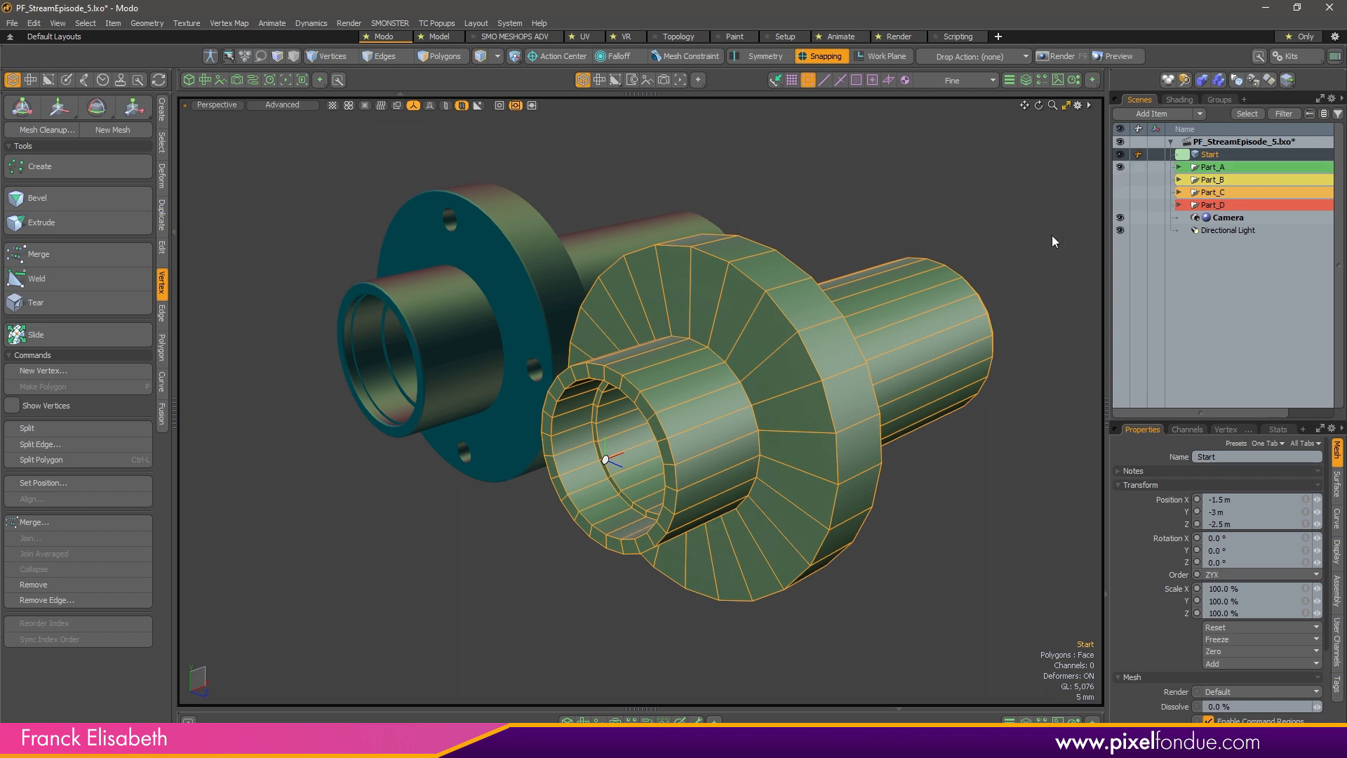
pyautogui.hotkey('shift', 'h')
pyautogui.keyDown('alt'); pyautogui.moveTo(970, 519); pyautogui.dragTo(987, 517); pyautogui.keyUp('alt')
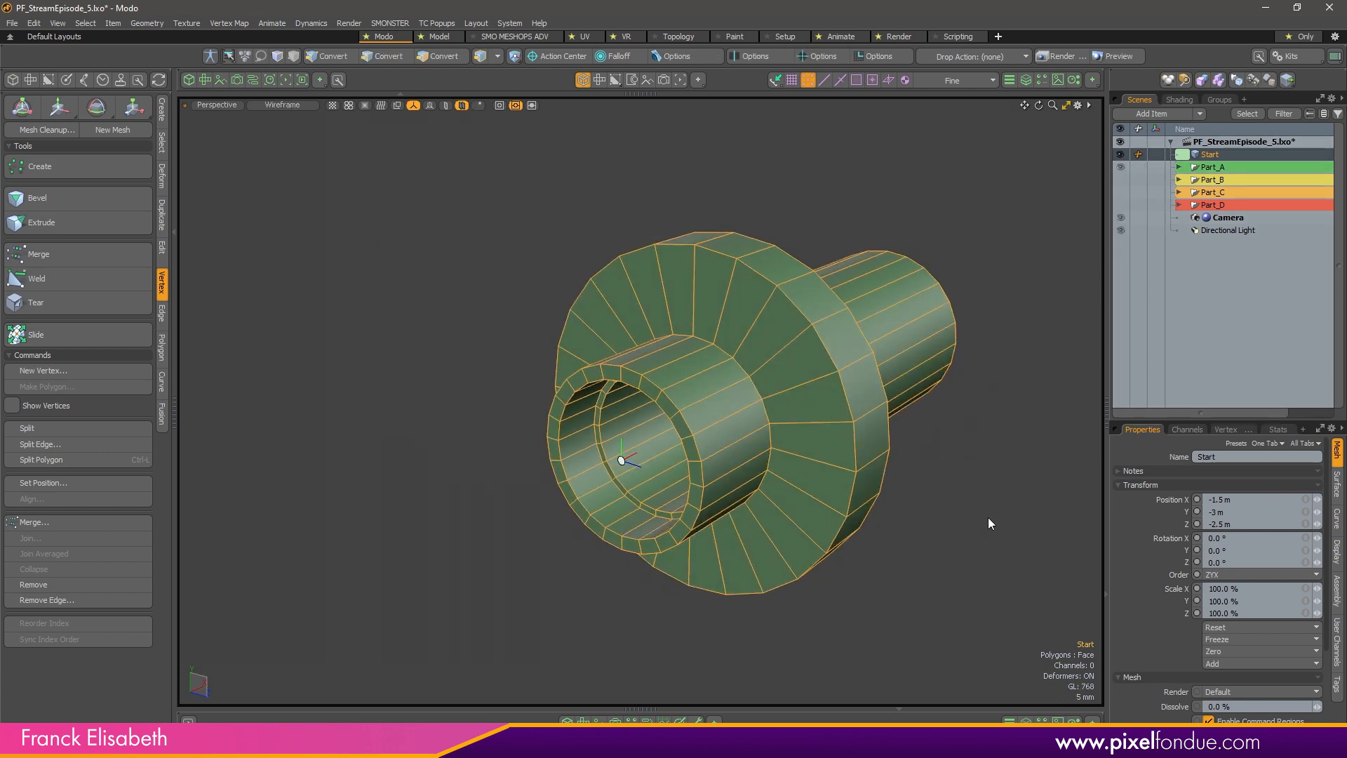
pyautogui.moveTo(1032, 410)
pyautogui.keyDown('alt'); pyautogui.keyDown('shift'); pyautogui.mouseDown()
pyautogui.moveTo(1003, 395)
pyautogui.moveTo(1032, 397)
pyautogui.mouseUp(); pyautogui.keyUp('shift'); pyautogui.keyUp('alt')
pyautogui.scroll(2, 1026, 393)
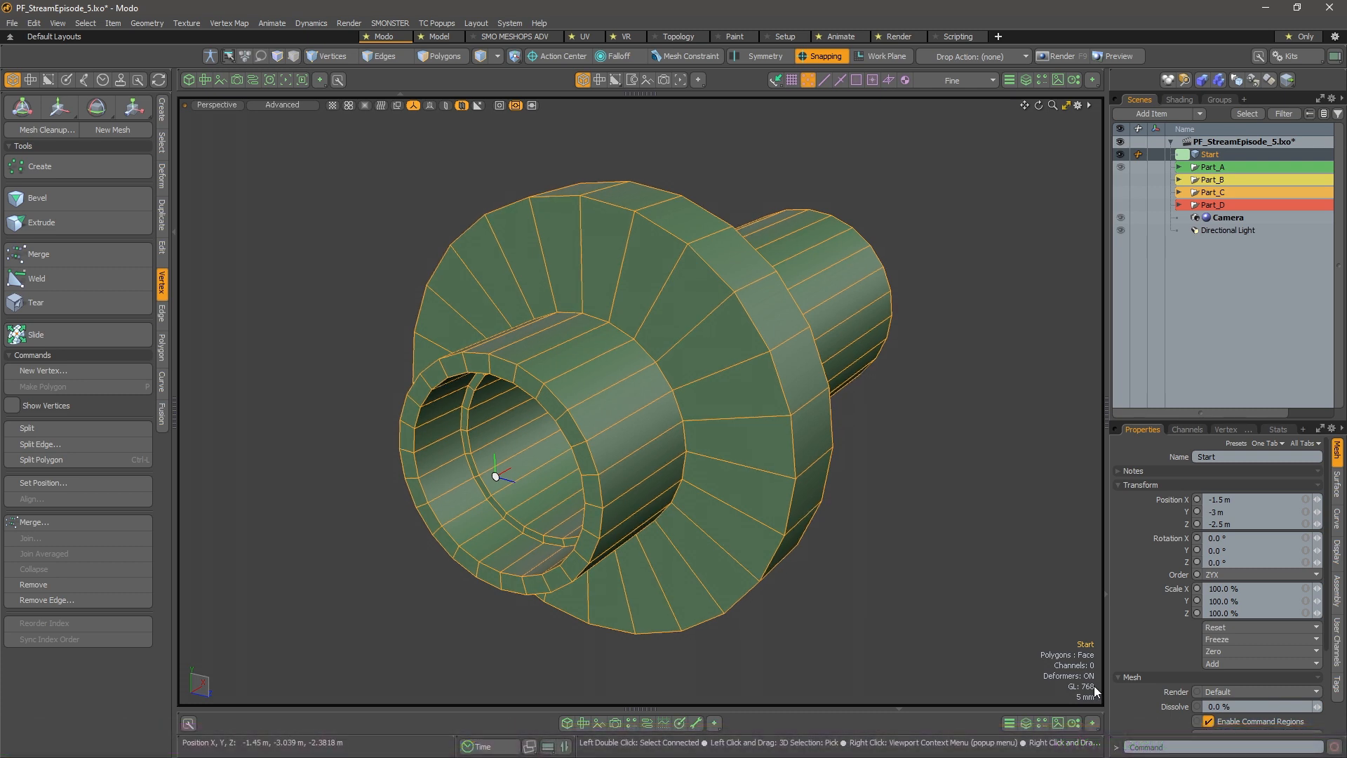
# Expand the Part_A group, unhide the scene, and isolate Part_A_low in the viewport
pyautogui.click(1180, 168)
pyautogui.click(1221, 180)
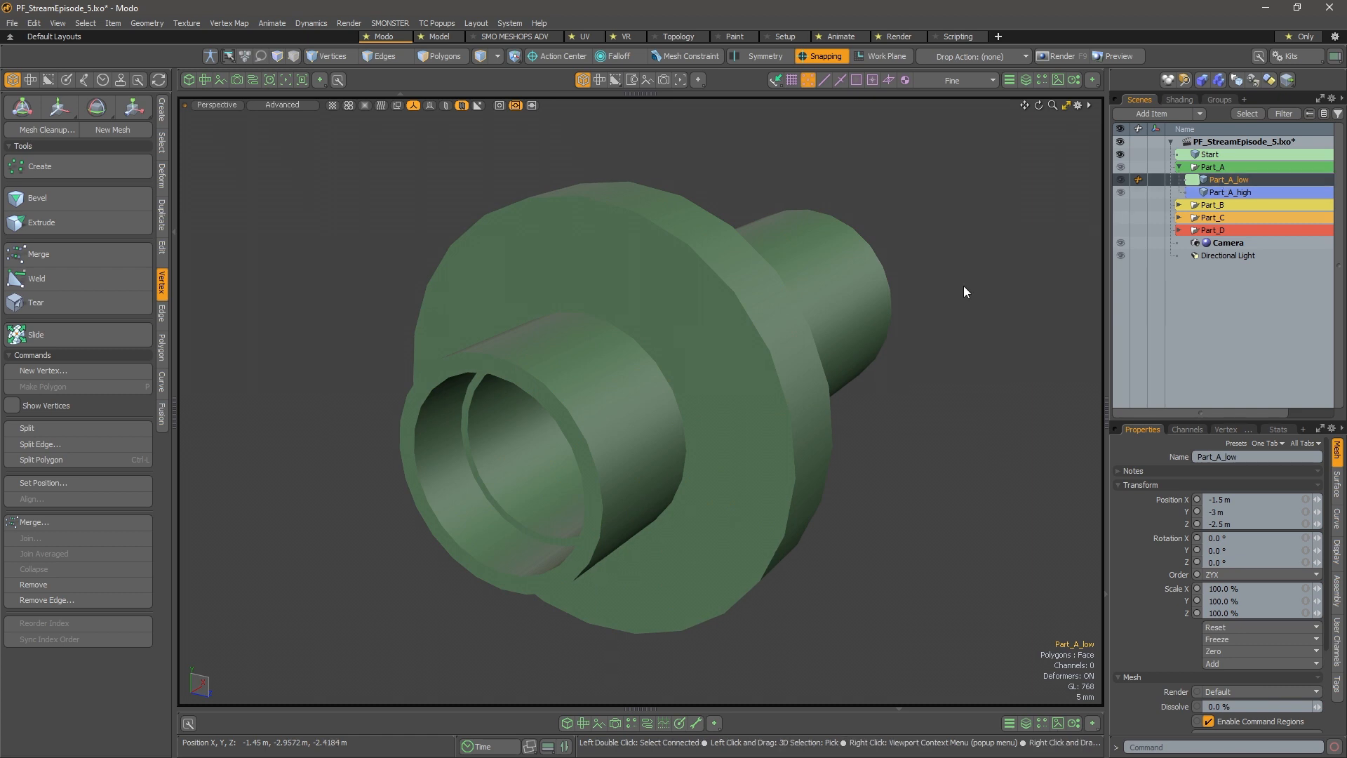
pyautogui.press('u')
pyautogui.hotkey('shift', 'h')
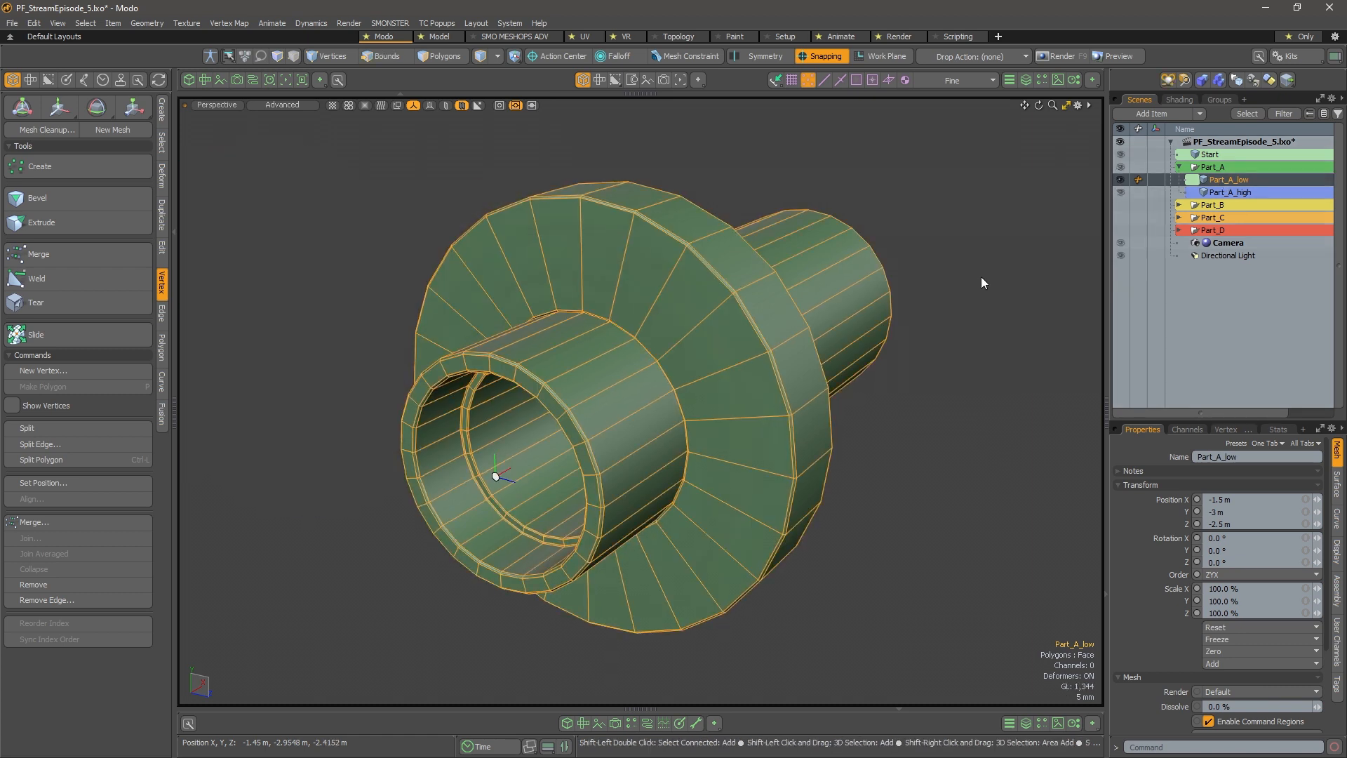
# Examine the bevelled edges and smooth shading around Part_A_low's flange and cylinders from several close angles
pyautogui.keyDown('alt'); pyautogui.moveTo(985, 457); pyautogui.dragTo(905, 400); pyautogui.keyUp('alt')
pyautogui.keyDown('alt'); pyautogui.moveTo(692, 261); pyautogui.dragTo(806, 339); pyautogui.keyUp('alt')
pyautogui.keyDown('alt'); pyautogui.moveTo(747, 324); pyautogui.dragTo(835, 310, button='right'); pyautogui.keyUp('alt')
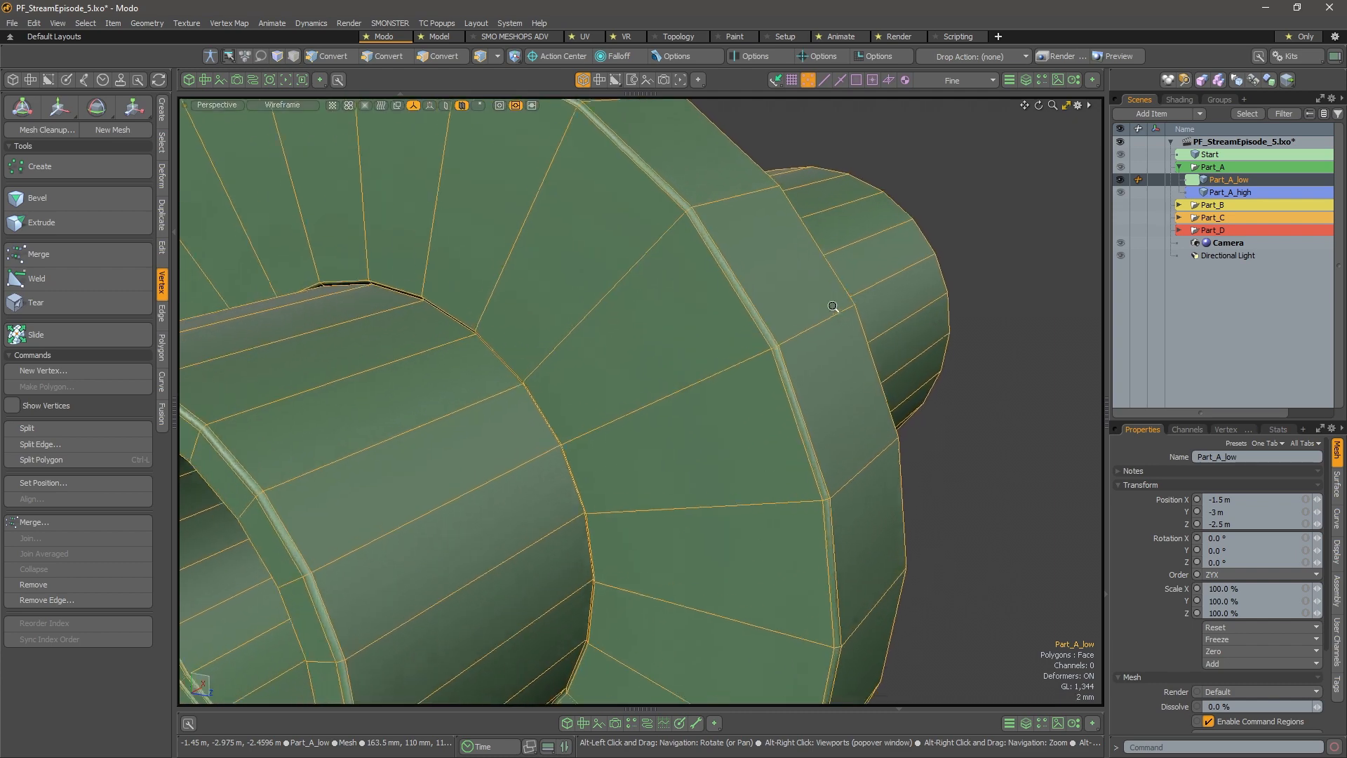
pyautogui.keyDown('alt'); pyautogui.moveTo(704, 224); pyautogui.dragTo(631, 330); pyautogui.keyUp('alt')
pyautogui.keyDown('alt'); pyautogui.moveTo(631, 330); pyautogui.dragTo(707, 339, button='right'); pyautogui.keyUp('alt')
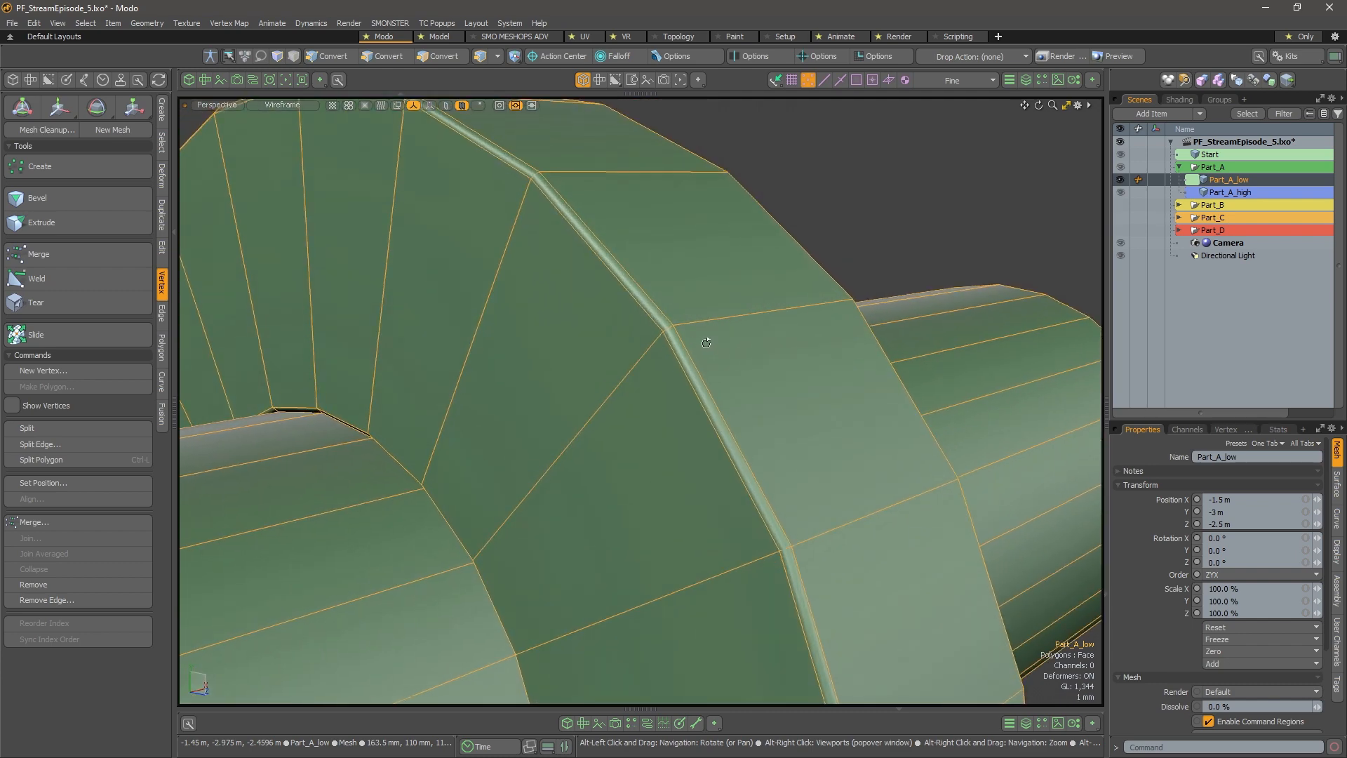
pyautogui.keyDown('alt'); pyautogui.moveTo(707, 339); pyautogui.dragTo(675, 311); pyautogui.keyUp('alt')
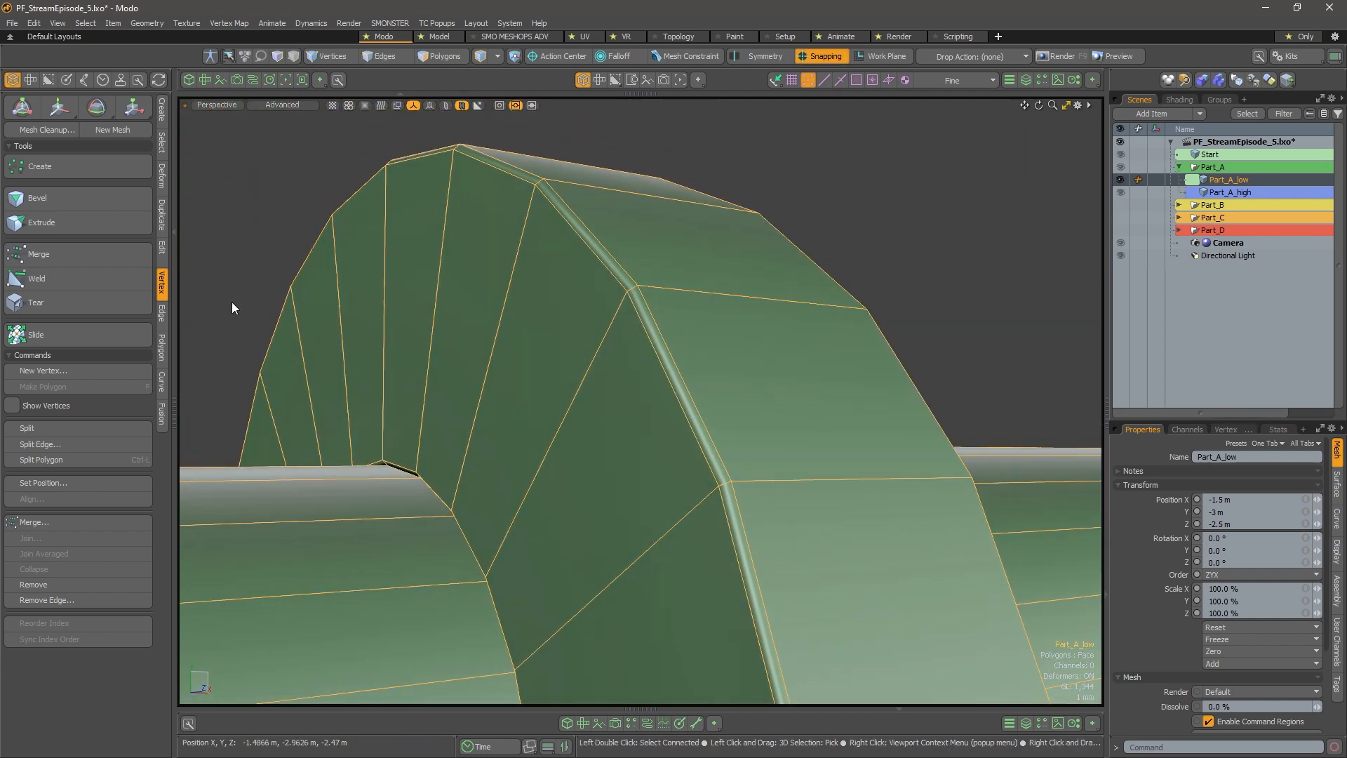
pyautogui.click(159, 313)
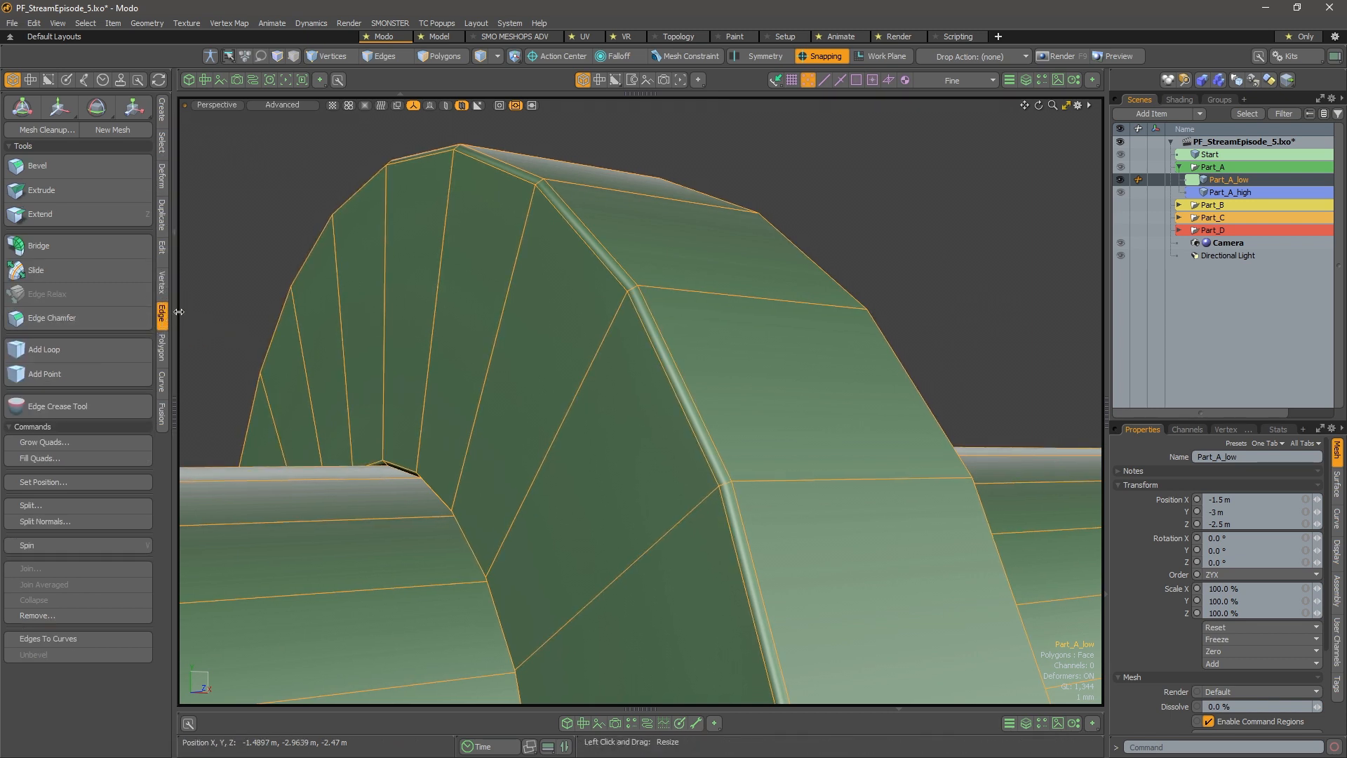
pyautogui.keyDown('alt'); pyautogui.moveTo(636, 361); pyautogui.dragTo(666, 352); pyautogui.keyUp('alt')
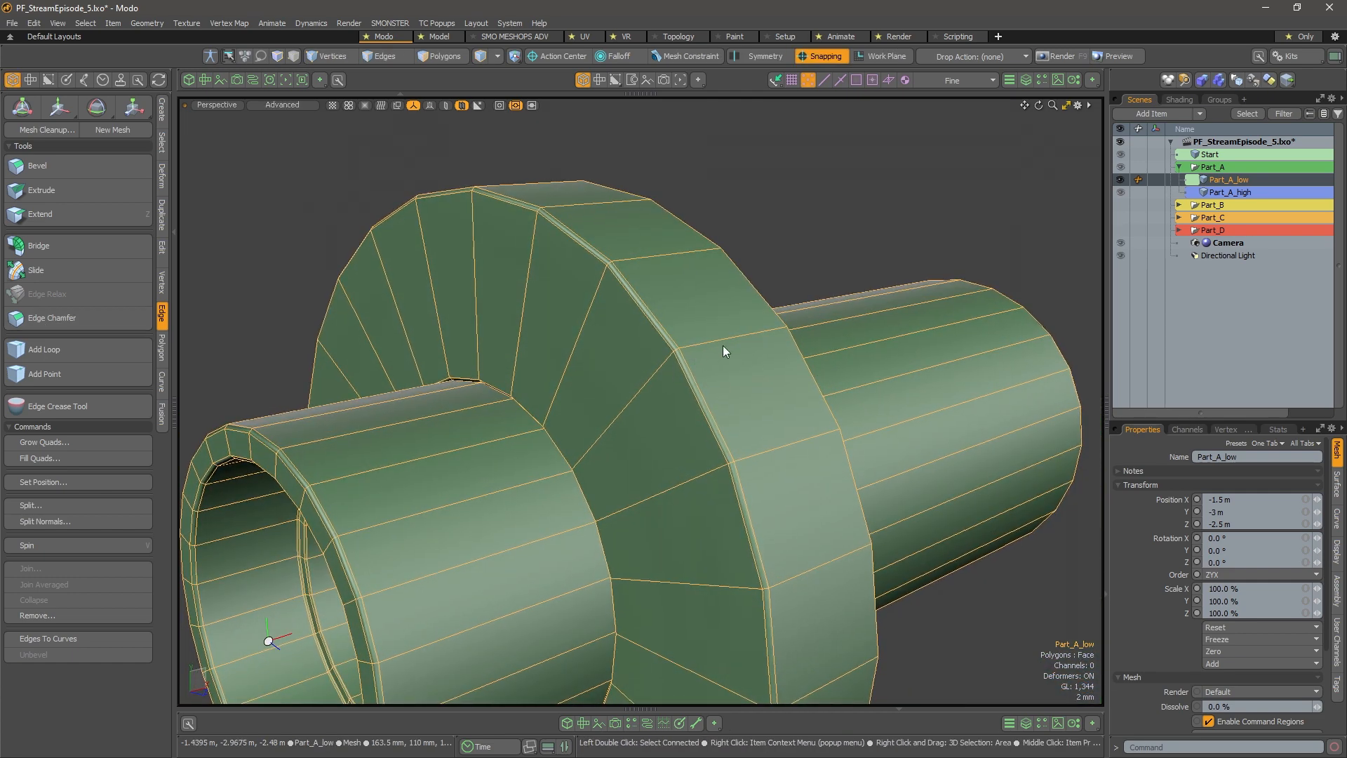
pyautogui.scroll(6, 639, 472)
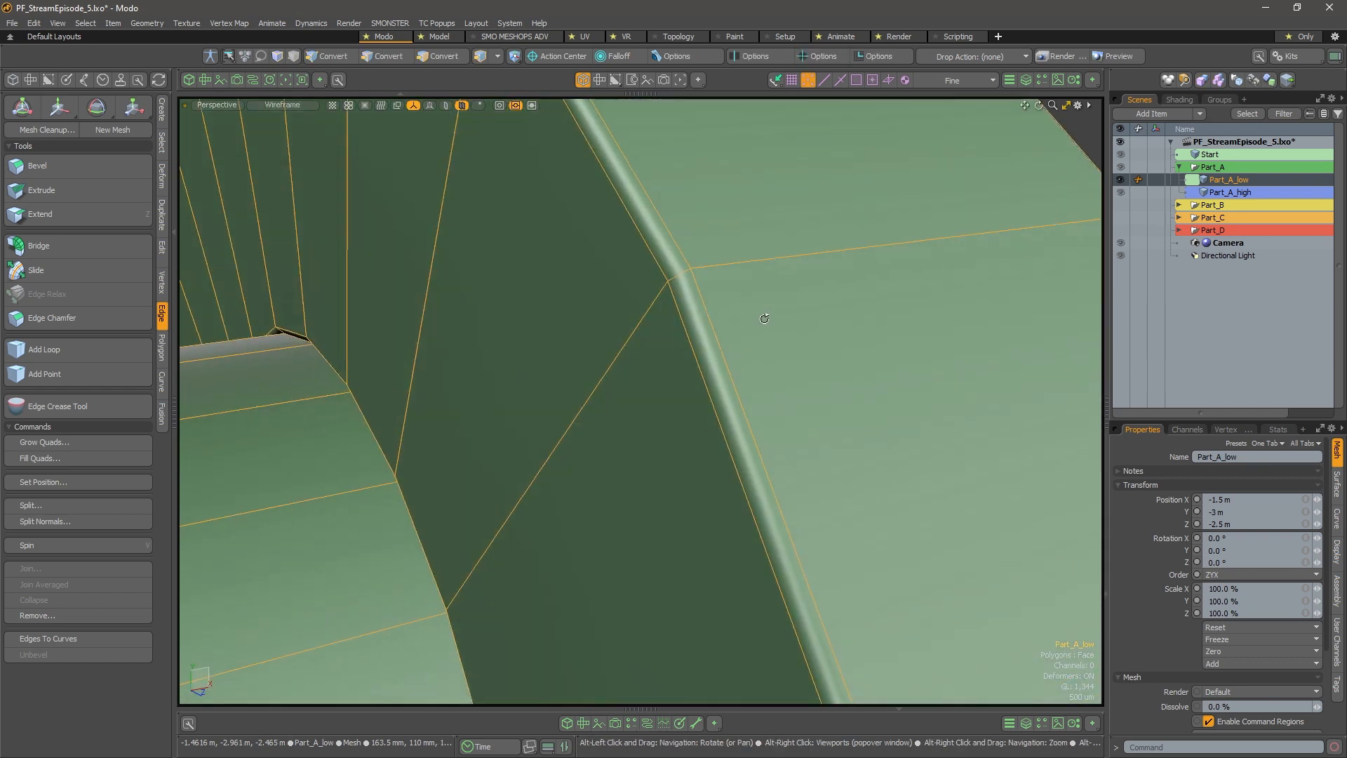
pyautogui.keyDown('alt'); pyautogui.moveTo(763, 318); pyautogui.dragTo(743, 234); pyautogui.keyUp('alt')
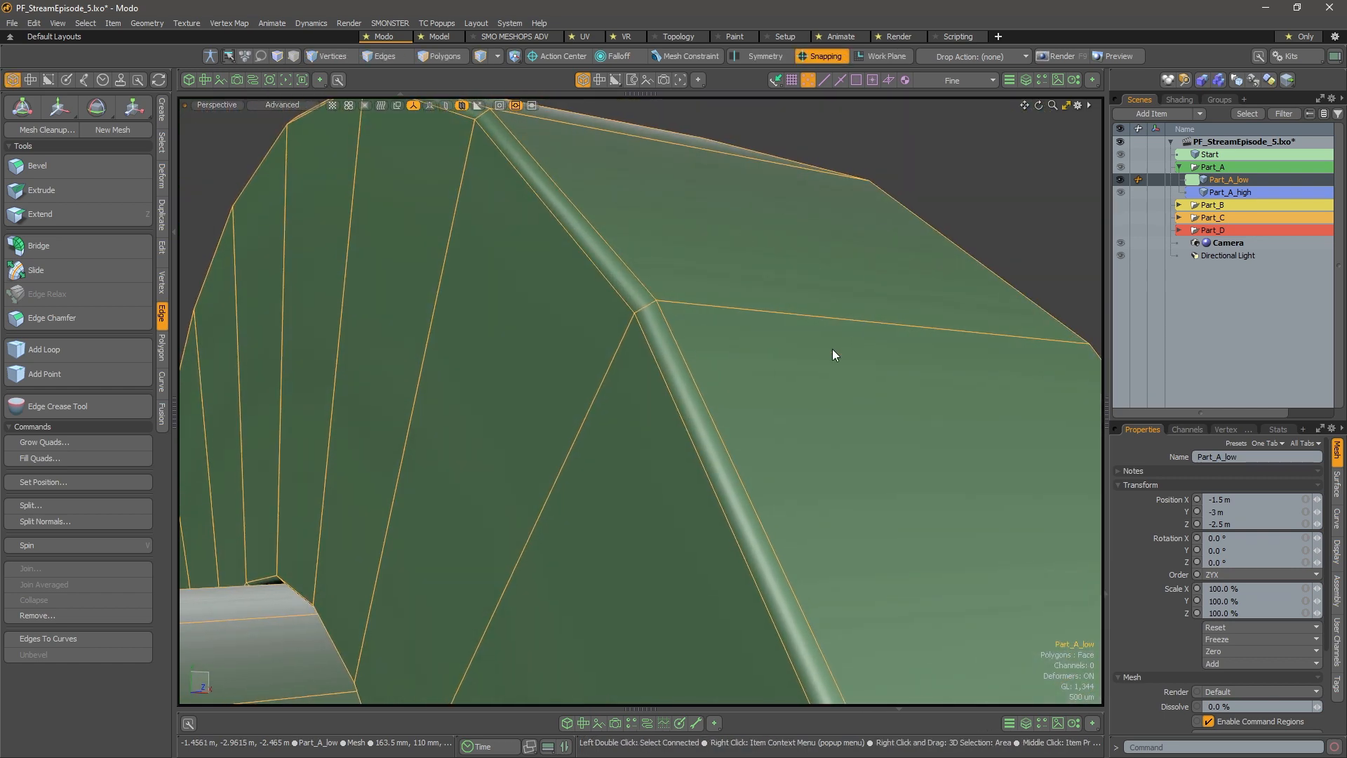
pyautogui.keyDown('alt'); pyautogui.moveTo(832, 347); pyautogui.dragTo(610, 331, button='right'); pyautogui.keyUp('alt')
pyautogui.keyDown('alt'); pyautogui.moveTo(611, 331); pyautogui.dragTo(745, 412); pyautogui.keyUp('alt')
# Check the Other Maps of Part_A_low, Start and Part_A_high for a vertex normal map
pyautogui.click(1229, 429)
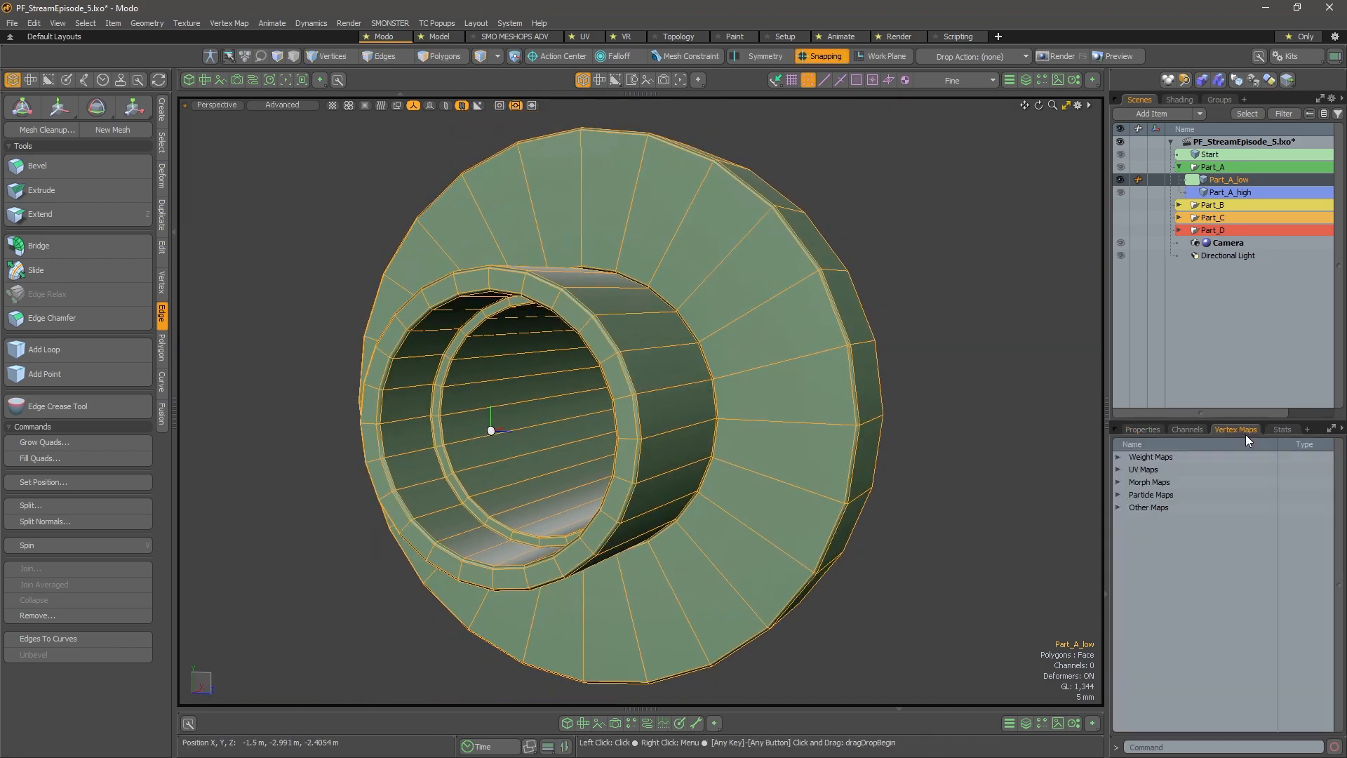
pyautogui.click(1118, 506)
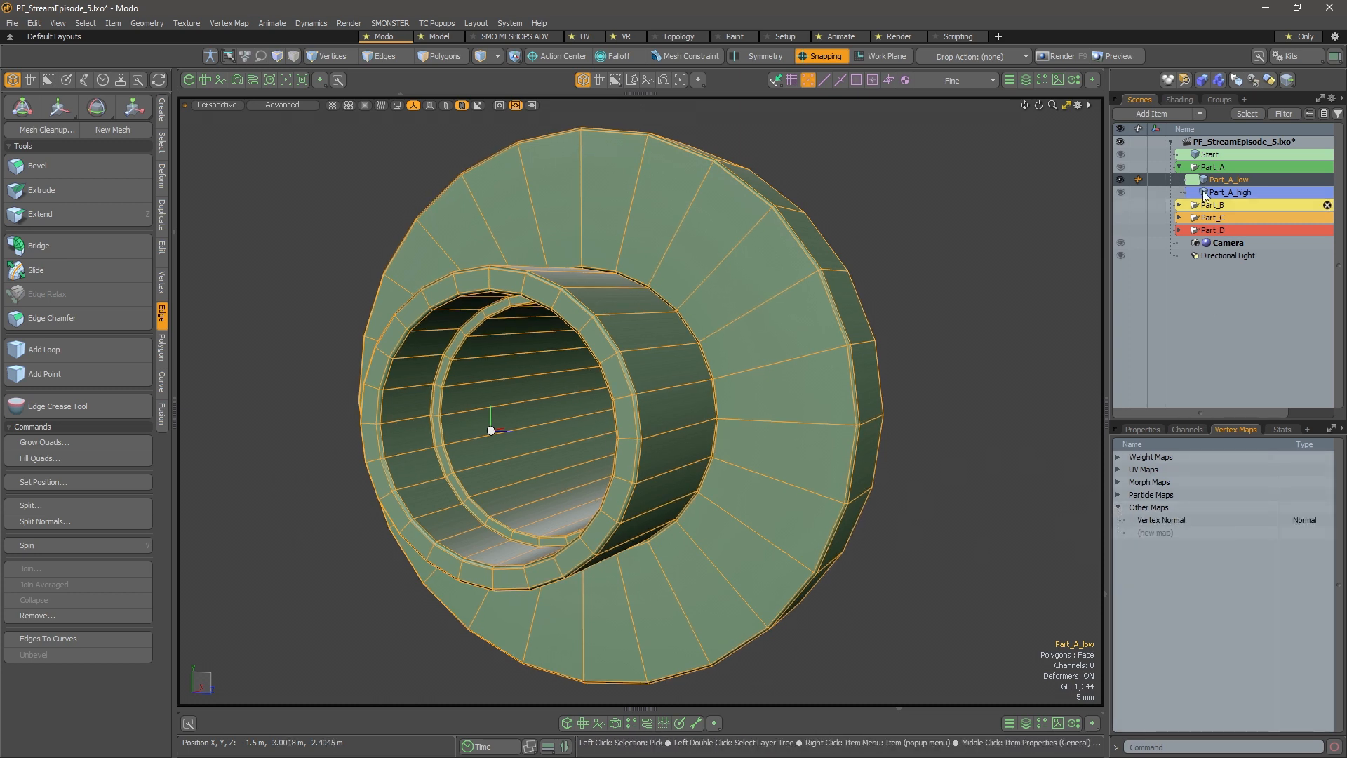
pyautogui.click(1227, 153)
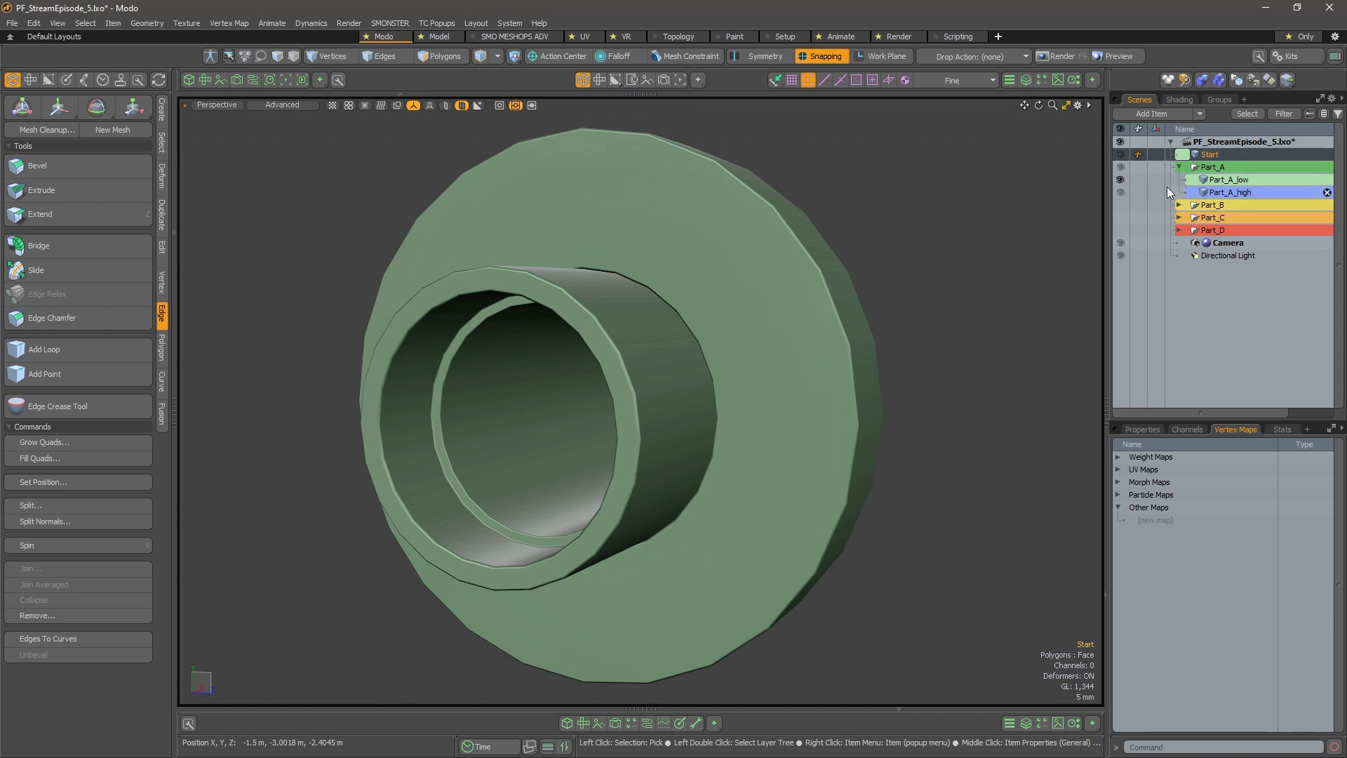
pyautogui.click(1237, 196)
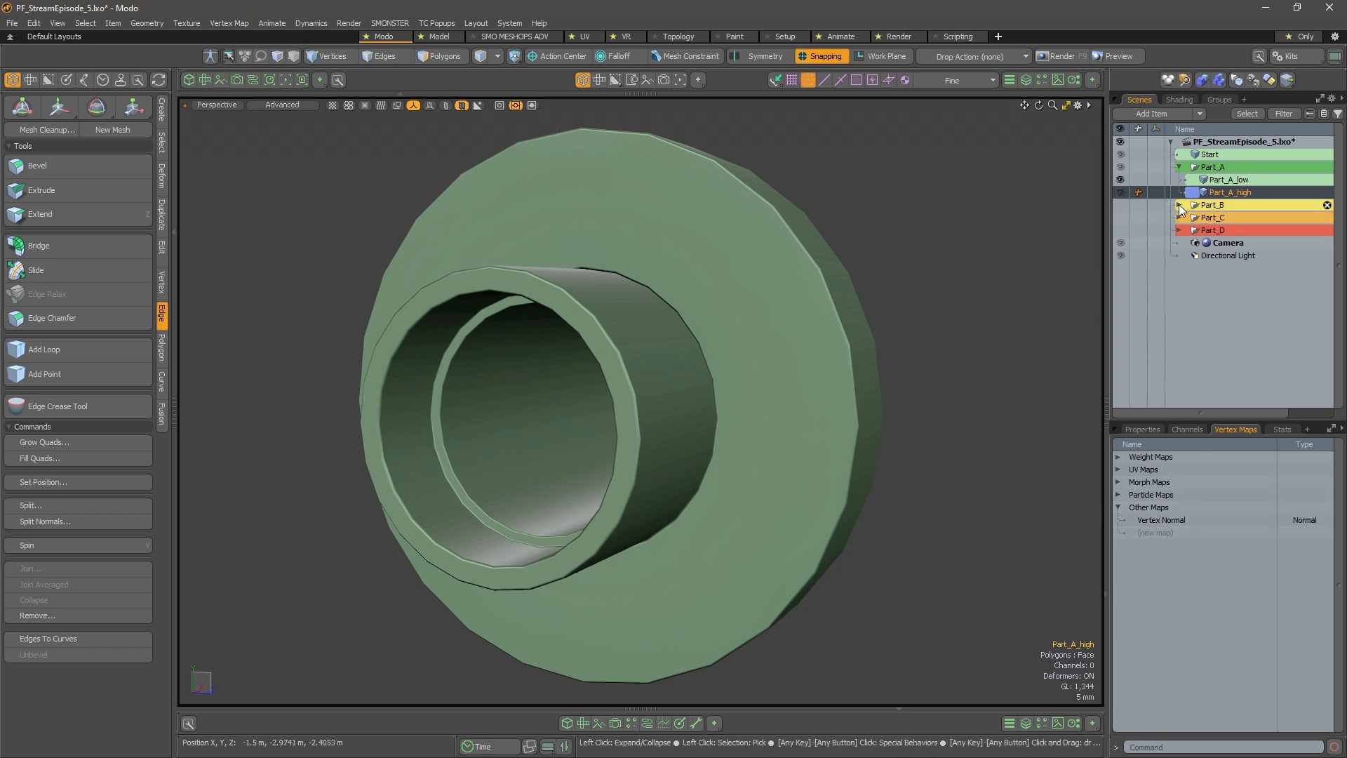
# Unhide all meshes, make inactive meshes invisible in the 3D viewport, and bring Part_A_high into view
pyautogui.press('u')
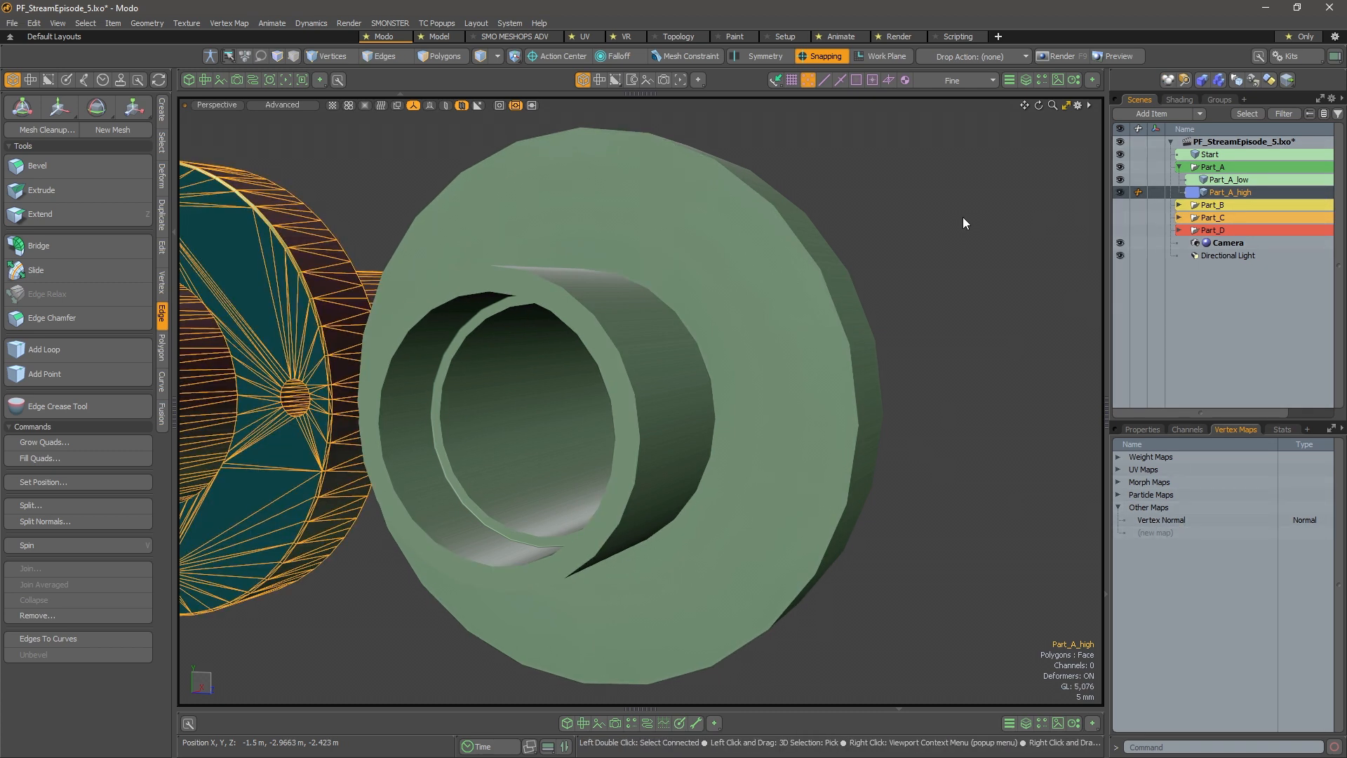
pyautogui.press('o')
pyautogui.click(979, 65)
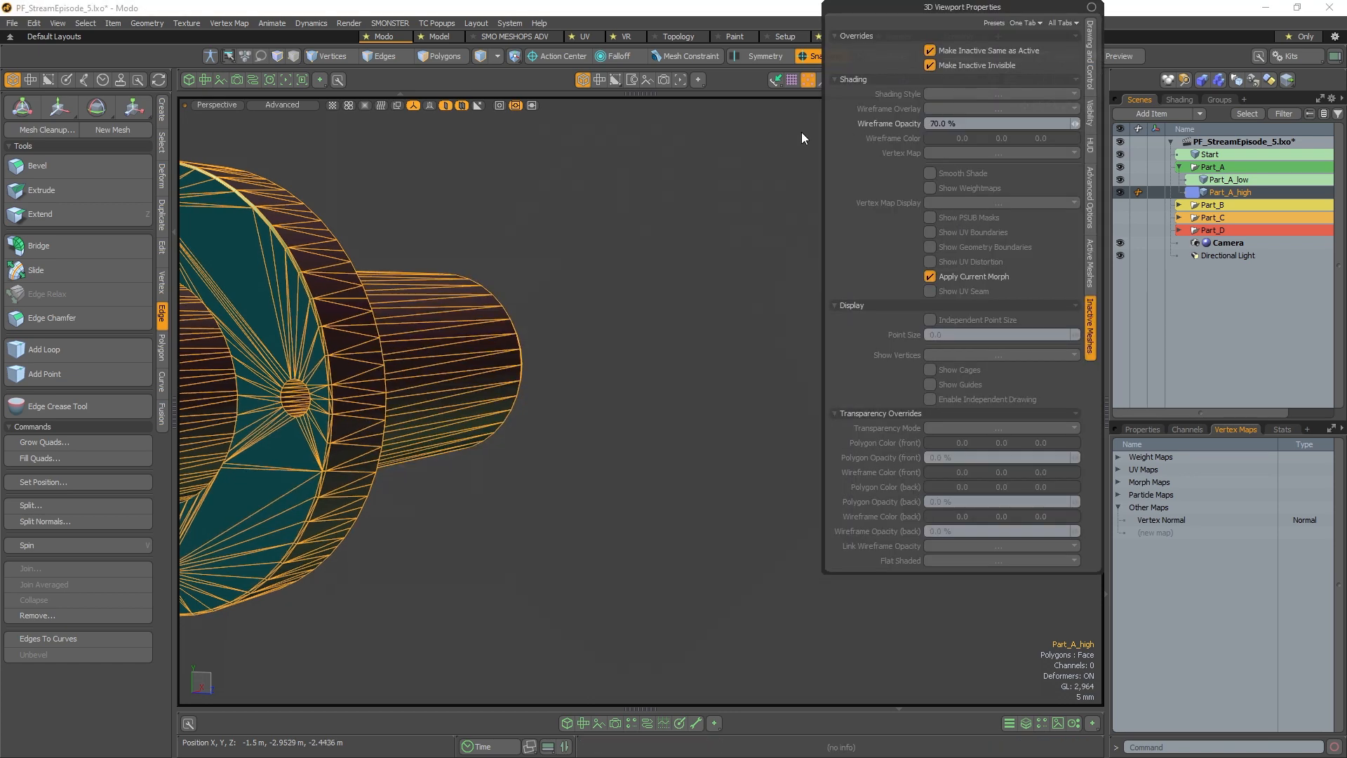
pyautogui.click(773, 244)
pyautogui.keyDown('alt'); pyautogui.moveTo(550, 332); pyautogui.dragTo(725, 583); pyautogui.keyUp('alt')
pyautogui.click(735, 347)
pyautogui.keyDown('alt'); pyautogui.moveTo(735, 347); pyautogui.dragTo(793, 393); pyautogui.keyUp('alt')
pyautogui.keyDown('alt'); pyautogui.keyDown('shift'); pyautogui.moveTo(792, 392); pyautogui.dragTo(905, 329); pyautogui.keyUp('shift'); pyautogui.keyUp('alt')
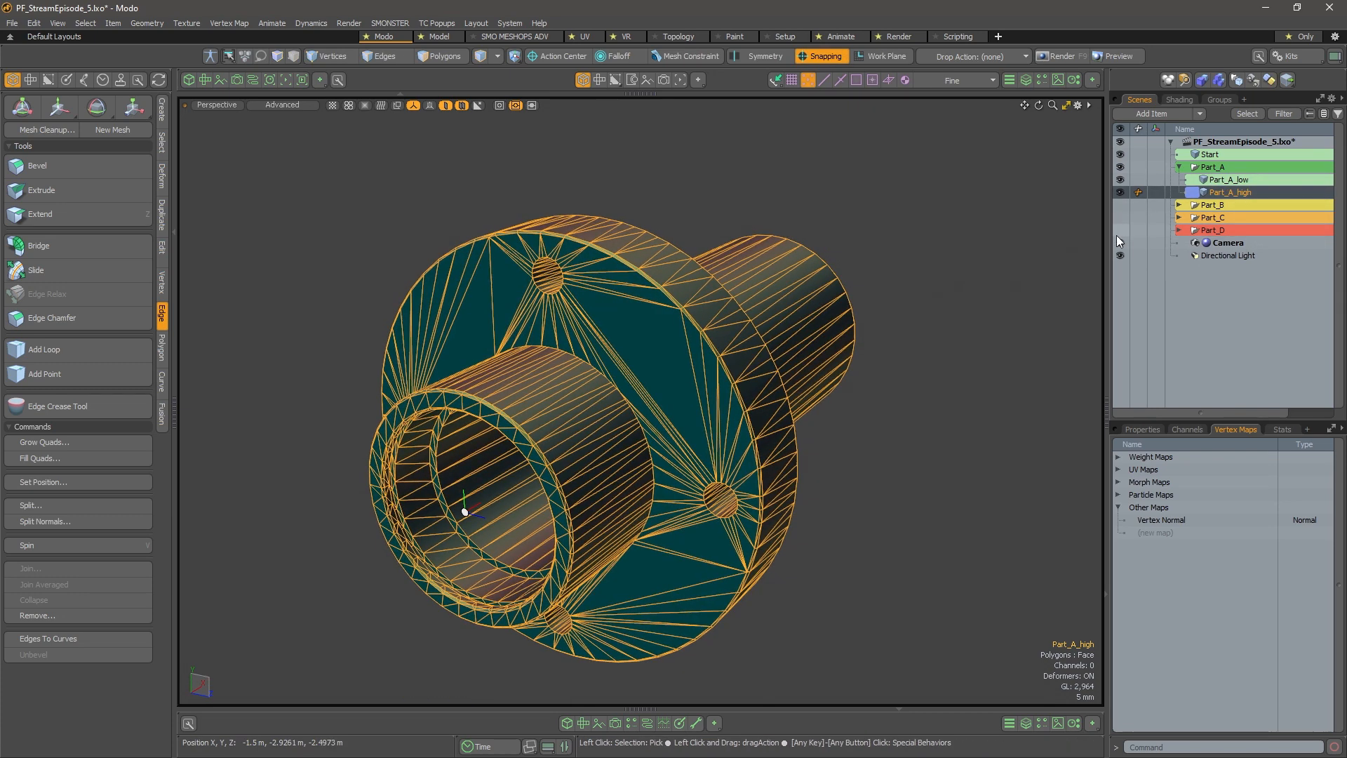
# Move Part_A_high back to Part_A_low's location by dropping it on that item with the Match action
pyautogui.keyDown('ctrl'); pyautogui.click(1234, 180); pyautogui.keyUp('ctrl')
pyautogui.scroll(-3, 929, 352)
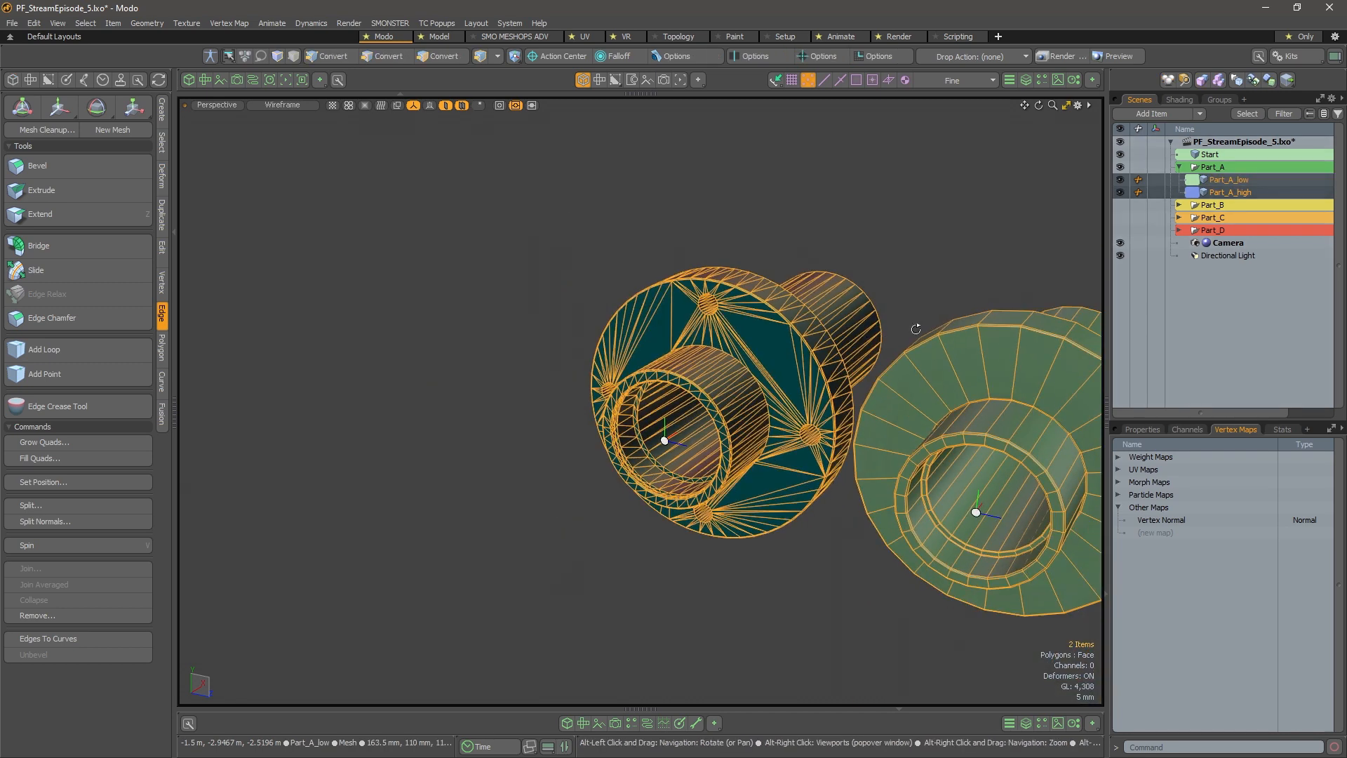
pyautogui.keyDown('alt'); pyautogui.keyDown('shift'); pyautogui.moveTo(917, 324); pyautogui.dragTo(763, 335); pyautogui.keyUp('shift'); pyautogui.keyUp('alt')
pyautogui.click(779, 236)
pyautogui.click(685, 323)
pyautogui.moveTo(685, 323); pyautogui.dragTo(1237, 223)
pyautogui.moveTo(1273, 179); pyautogui.dragTo(1272, 178)
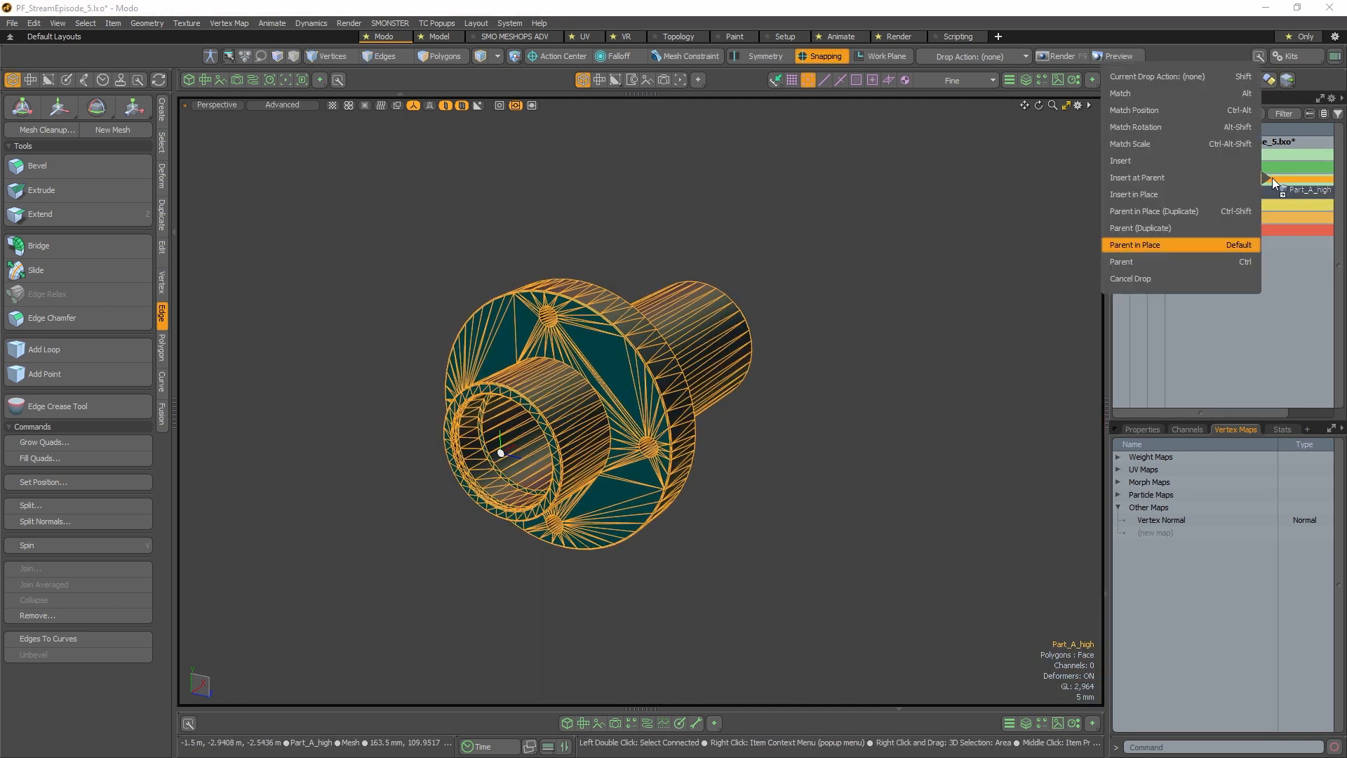
pyautogui.click(1149, 95)
# Clear the item selection, select the Vertex Normal map, and activate Show Vertex Normals on Part_A_high
pyautogui.keyDown('alt'); pyautogui.keyDown('shift'); pyautogui.moveTo(993, 338); pyautogui.dragTo(787, 139); pyautogui.keyUp('shift'); pyautogui.keyUp('alt')
pyautogui.scroll(4, 742, 289)
pyautogui.scroll(-1, 742, 290)
pyautogui.click(912, 225)
pyautogui.moveTo(766, 391)
pyautogui.keyDown('alt'); pyautogui.mouseDown()
pyautogui.moveTo(919, 216)
pyautogui.moveTo(857, 195)
pyautogui.moveTo(691, 240)
pyautogui.mouseUp(); pyautogui.keyUp('alt')
pyautogui.click(1226, 519)
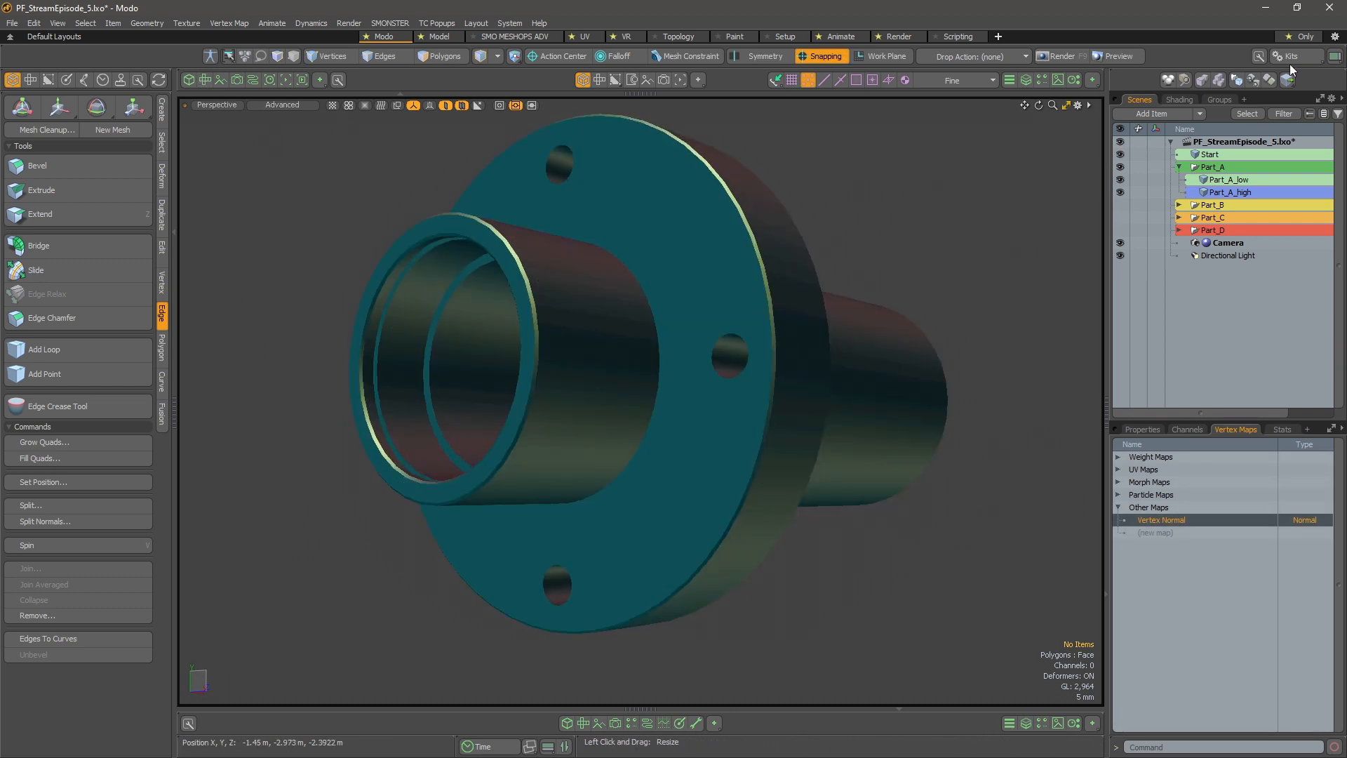
pyautogui.click(84, 23)
pyautogui.moveTo(58, 23)
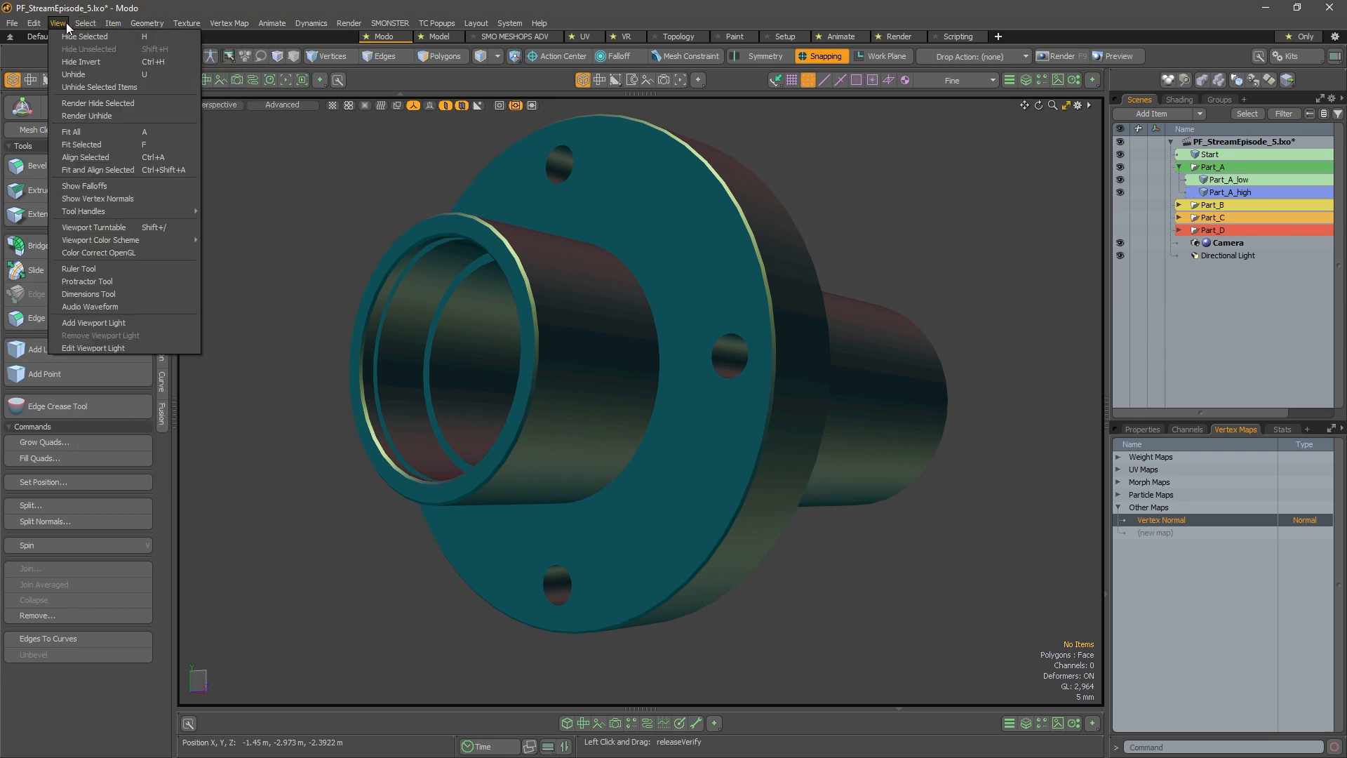
pyautogui.click(137, 196)
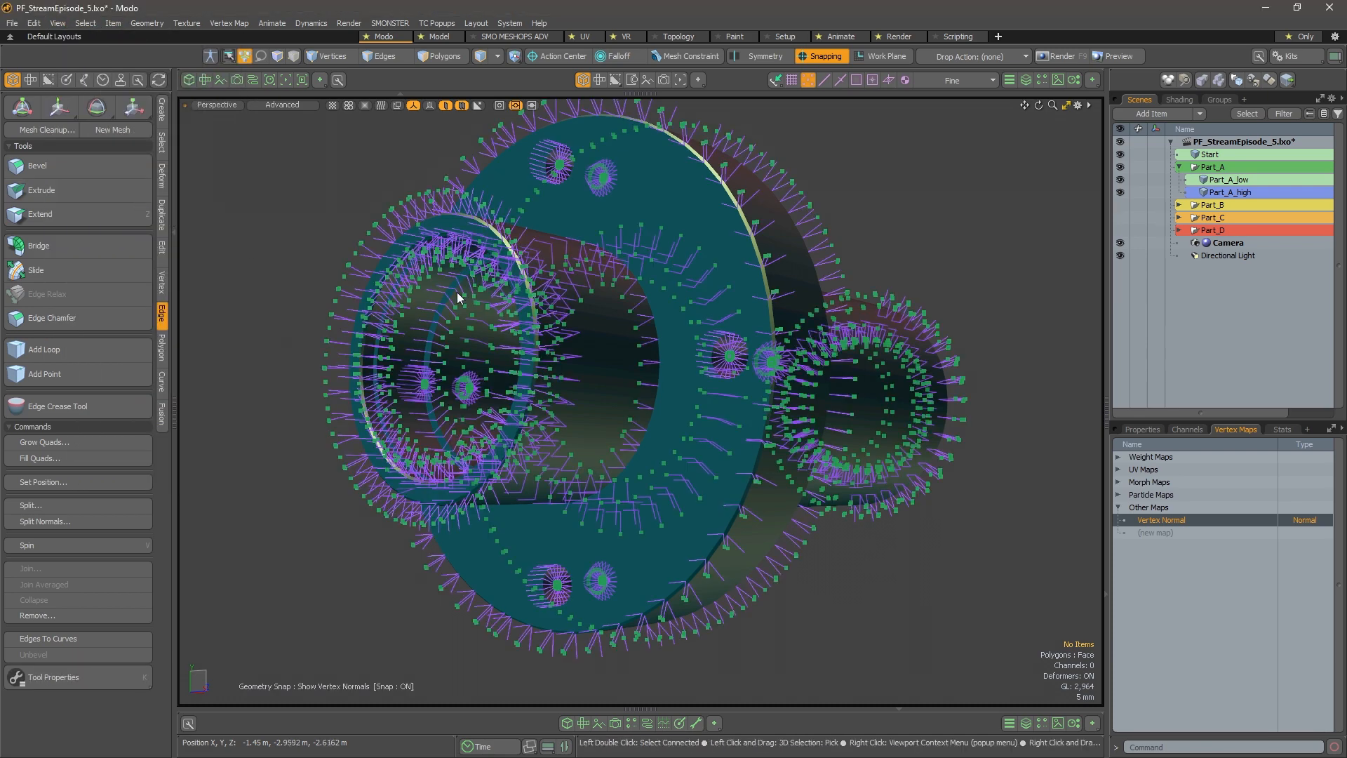
# Turn off the Show Vertex Normals display after checking the normals along the flange bevel of Part_A_high
pyautogui.keyDown('alt'); pyautogui.moveTo(660, 335); pyautogui.dragTo(659, 235); pyautogui.keyUp('alt')
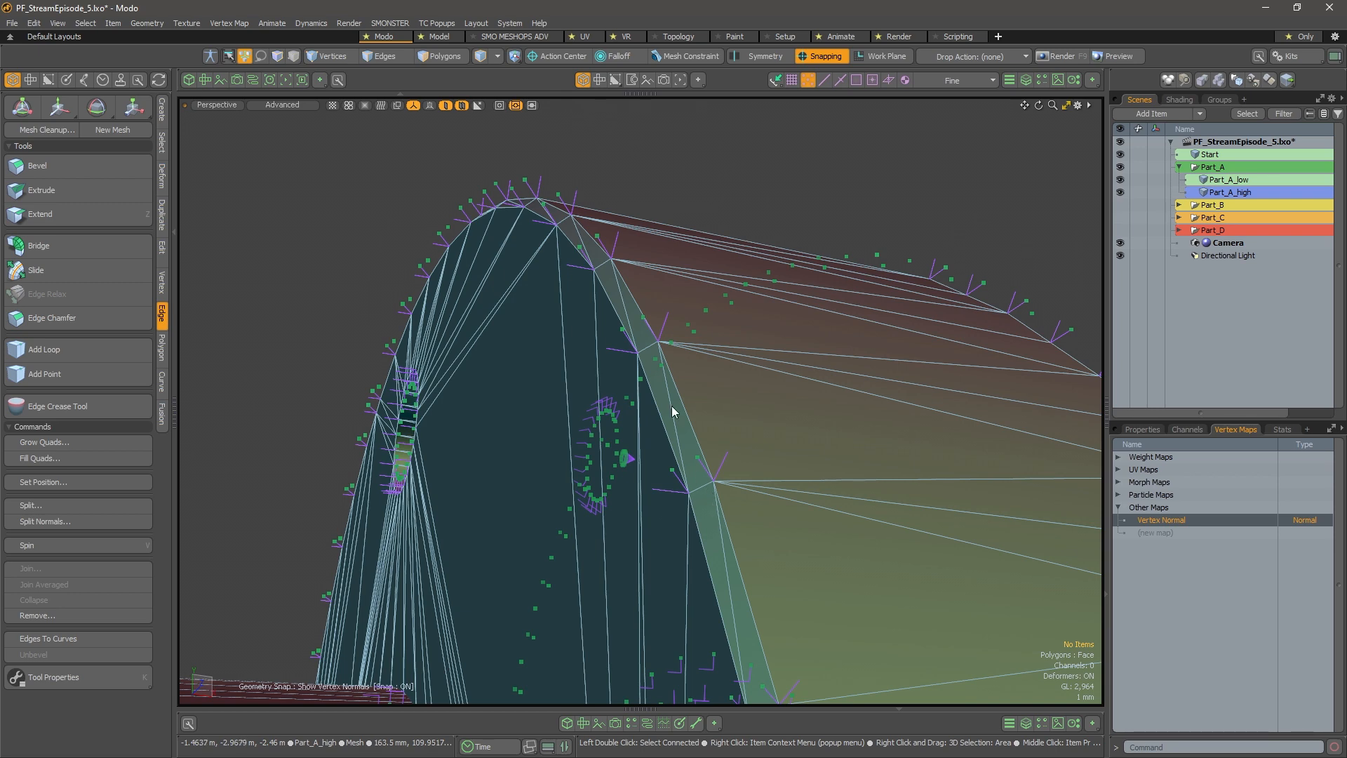
pyautogui.keyDown('alt'); pyautogui.moveTo(662, 431); pyautogui.dragTo(684, 489); pyautogui.keyUp('alt')
pyautogui.keyDown('alt'); pyautogui.moveTo(615, 380); pyautogui.dragTo(624, 280); pyautogui.keyUp('alt')
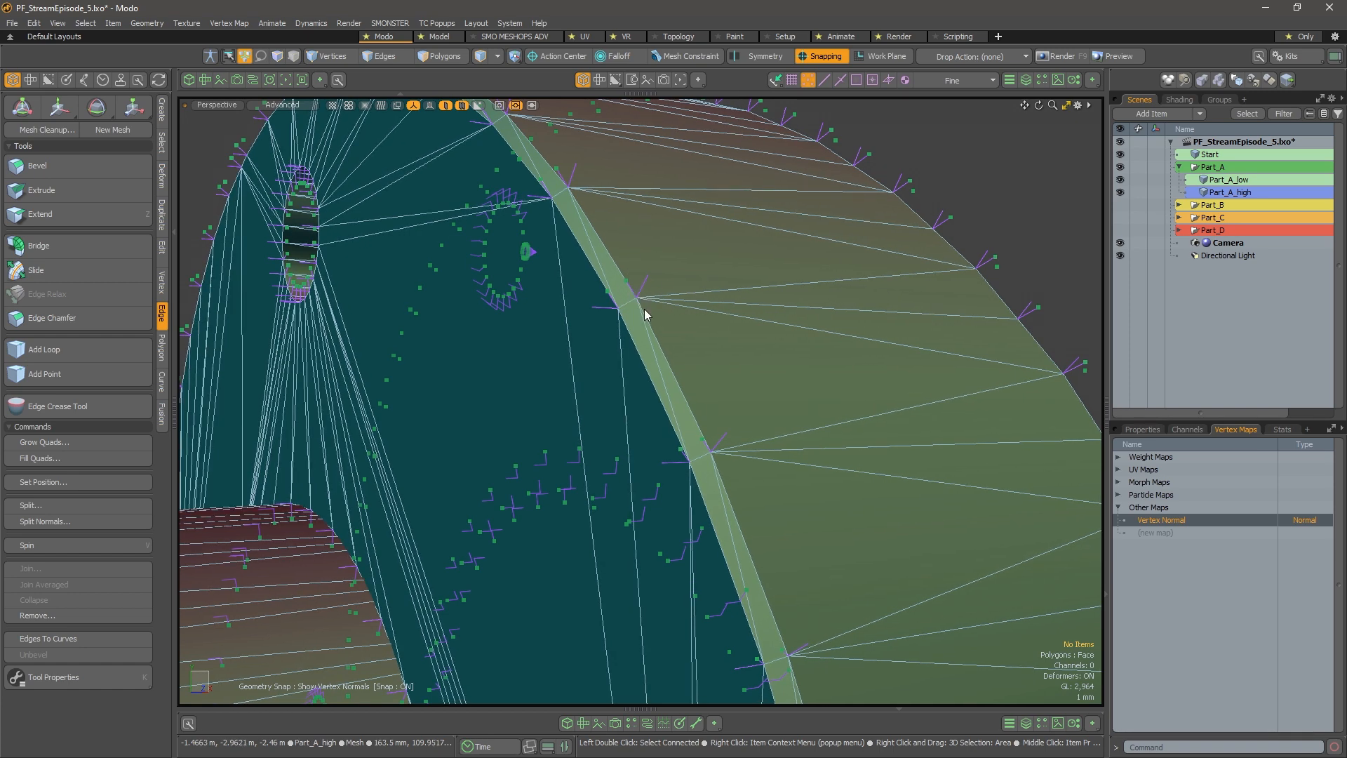
pyautogui.keyDown('alt'); pyautogui.scroll(-5, 745, 322); pyautogui.keyUp('alt')
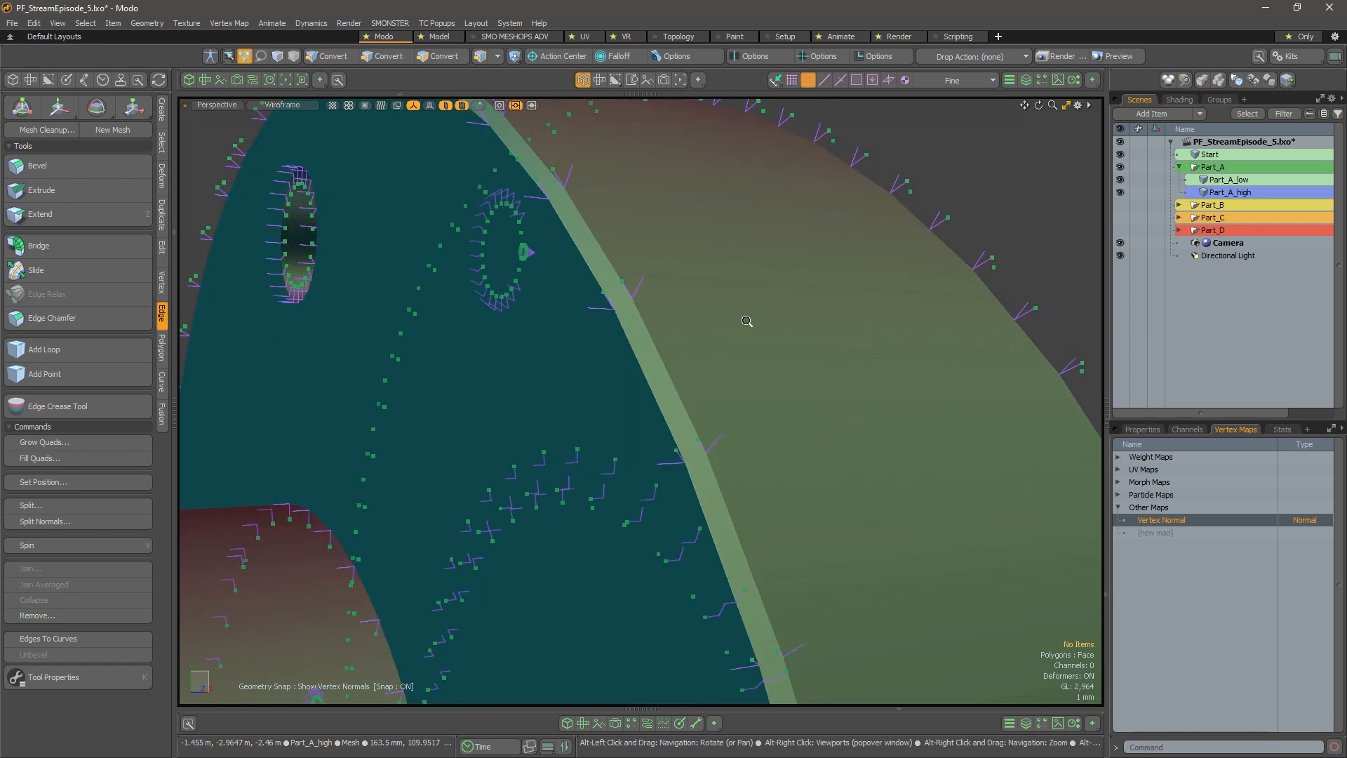
pyautogui.keyDown('alt'); pyautogui.moveTo(829, 318); pyautogui.dragTo(928, 255); pyautogui.keyUp('alt')
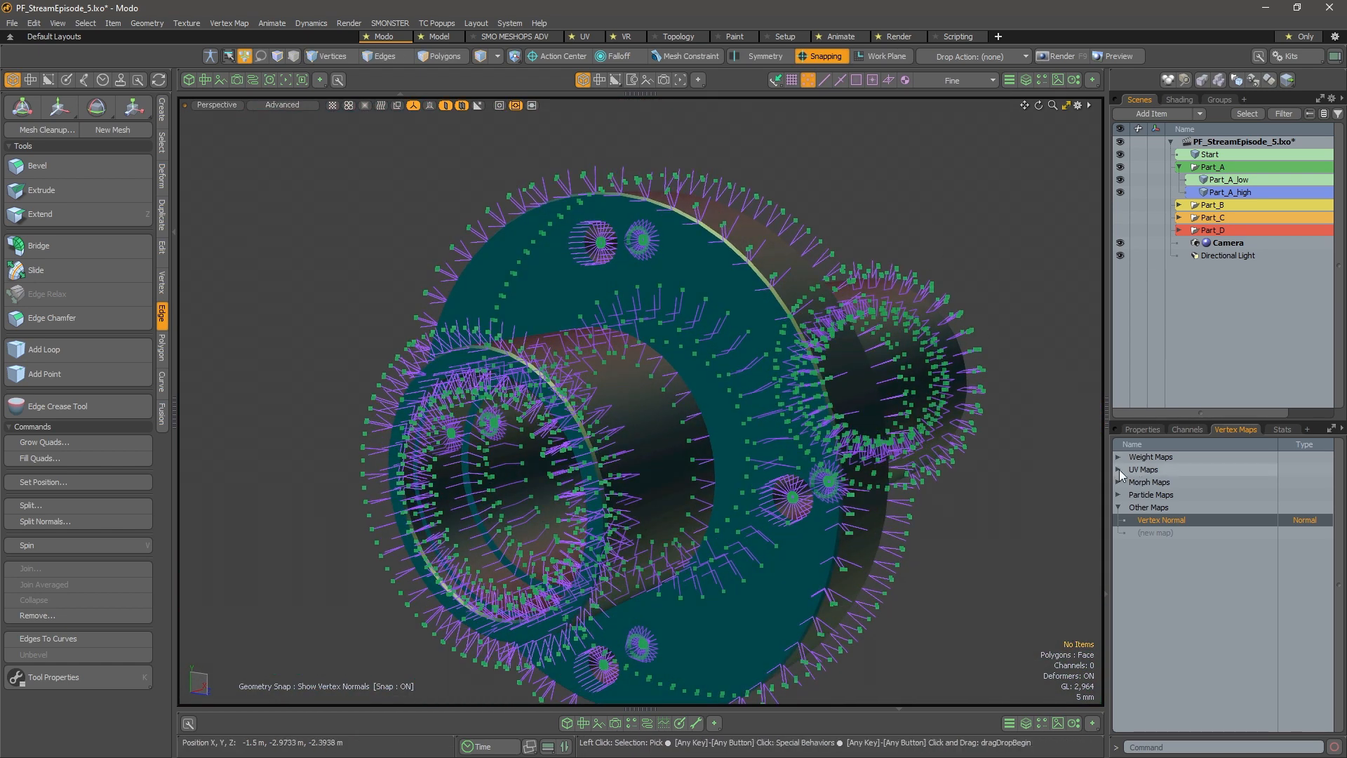
pyautogui.click(58, 23)
pyautogui.moveTo(126, 239)
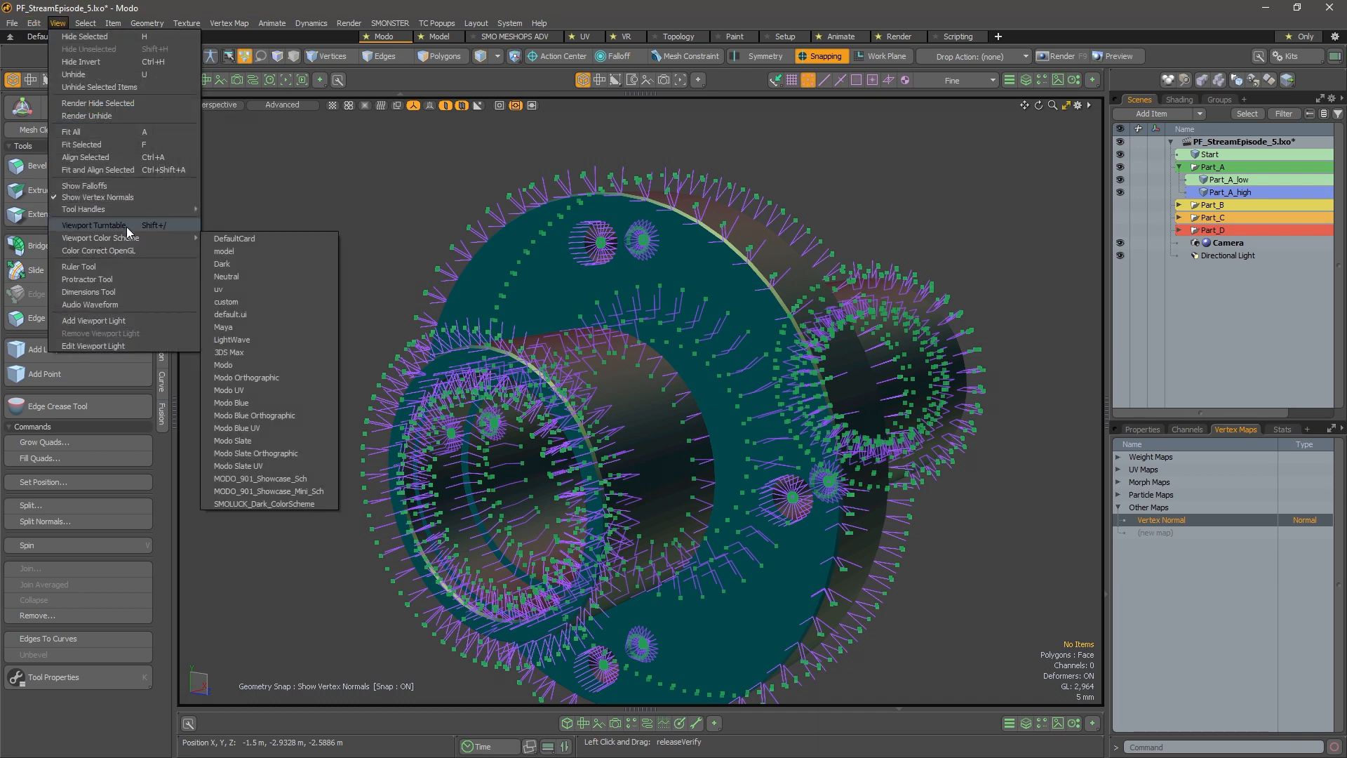
pyautogui.click(129, 198)
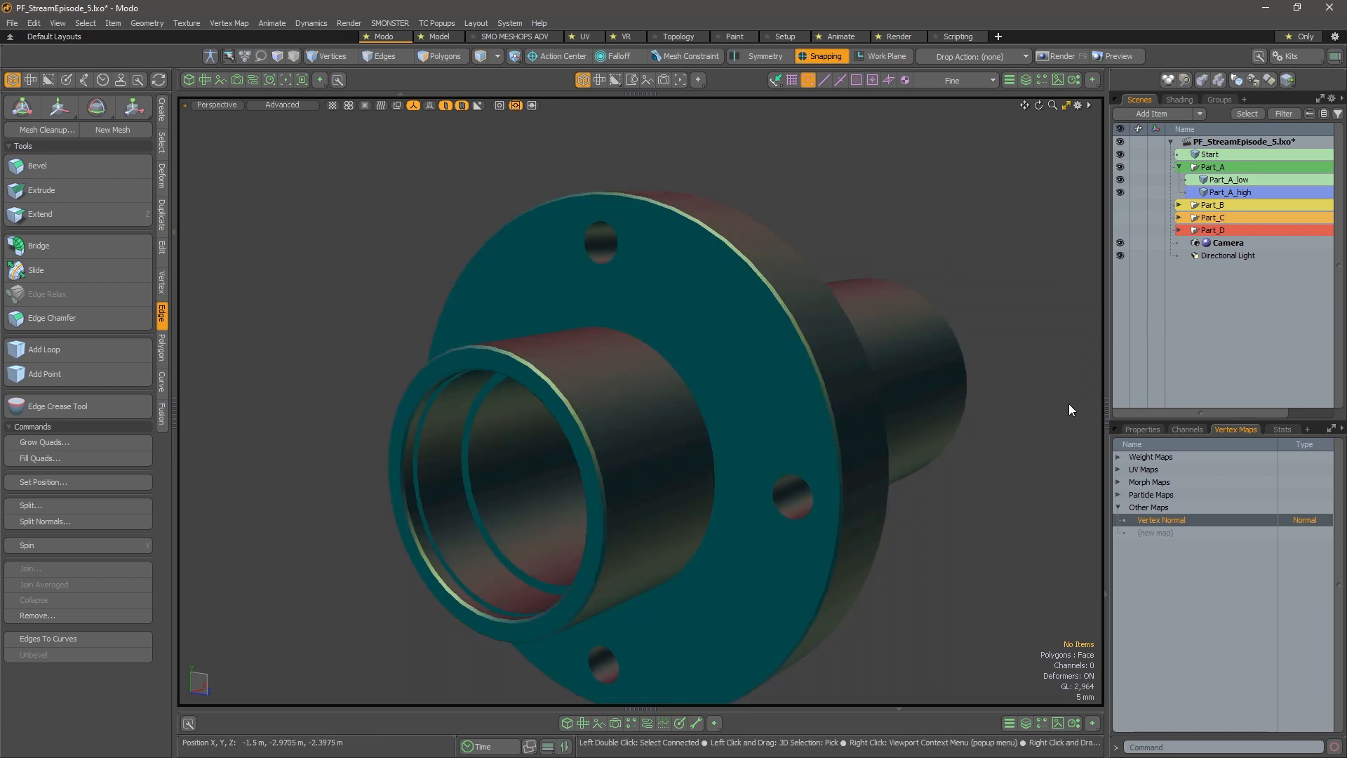
pyautogui.keyDown('alt'); pyautogui.moveTo(1067, 403); pyautogui.dragTo(806, 436); pyautogui.keyUp('alt')
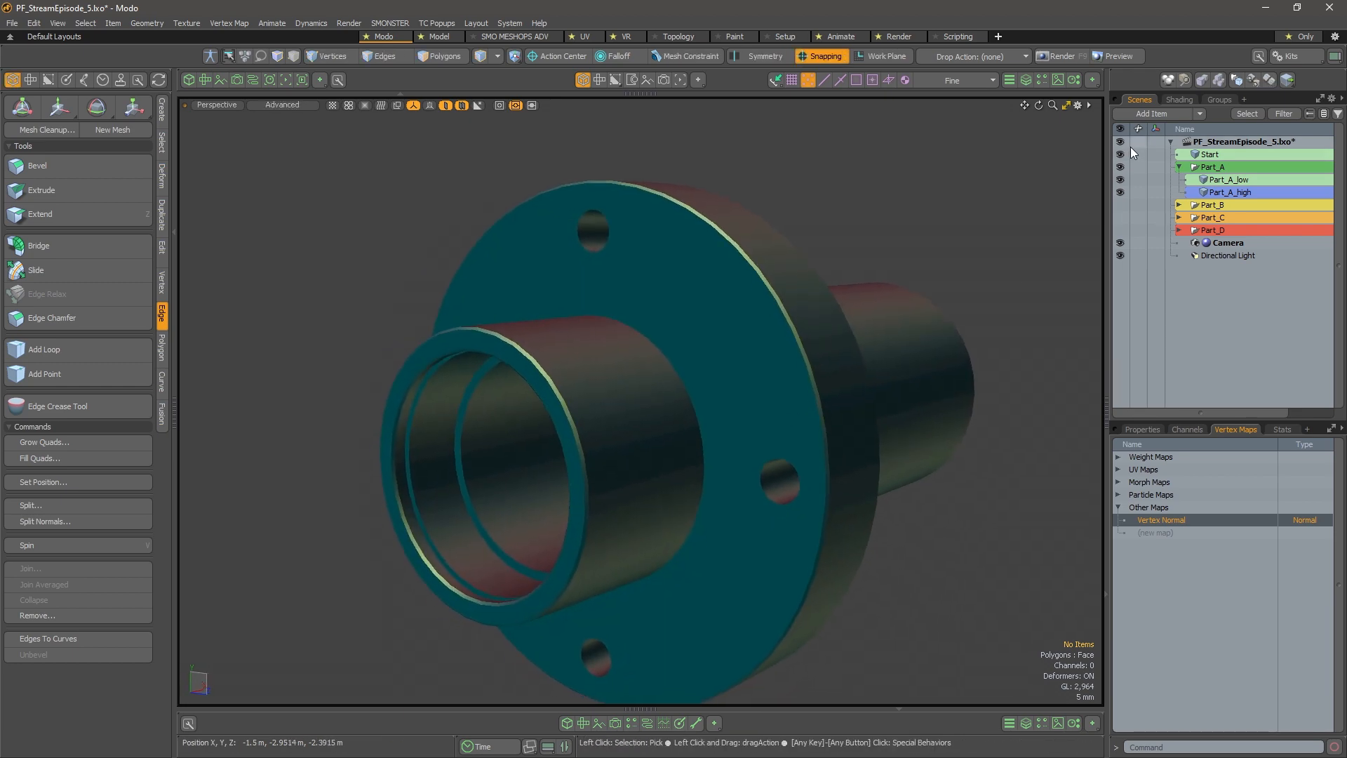
# Select the Base Material in the Shader Tree and delete the Vertex Normal map from Part_A_high
pyautogui.click(1179, 100)
pyautogui.click(1184, 231)
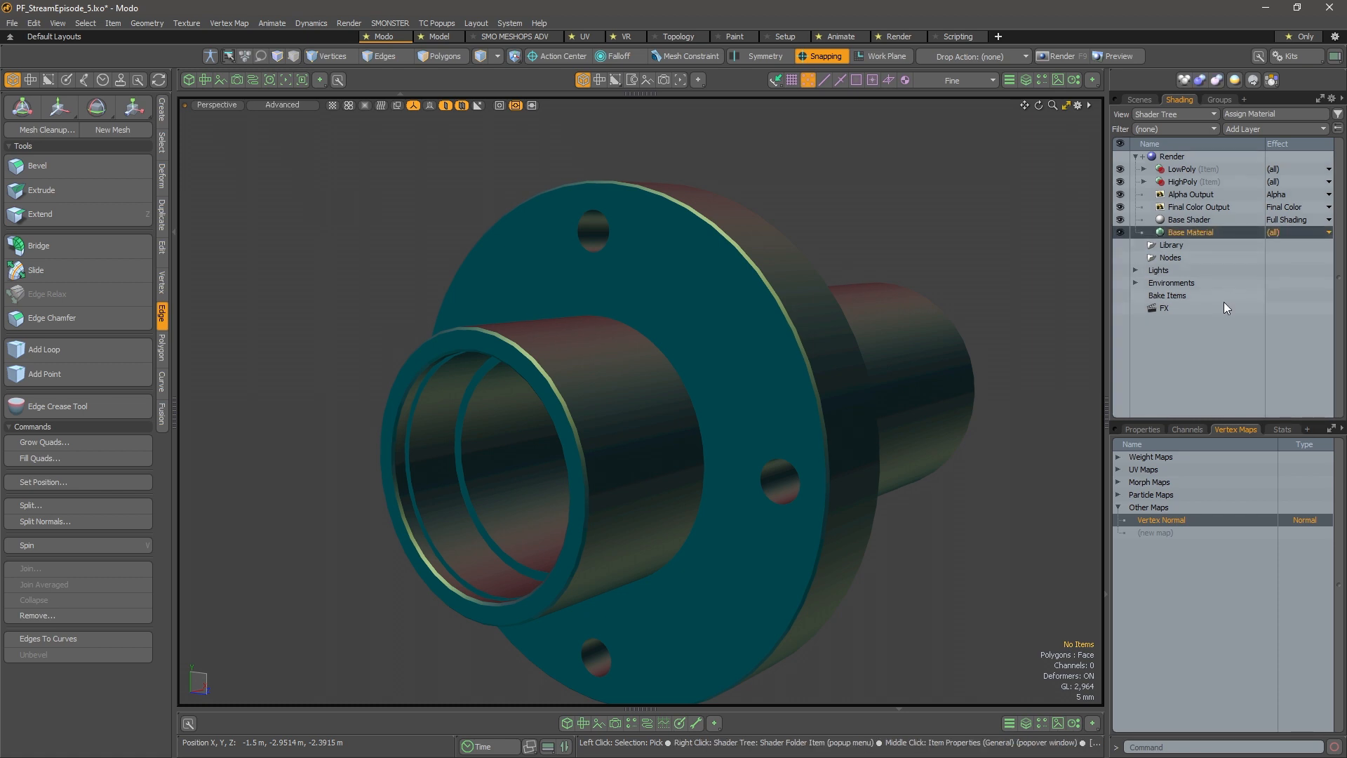
pyautogui.rightClick(1206, 522)
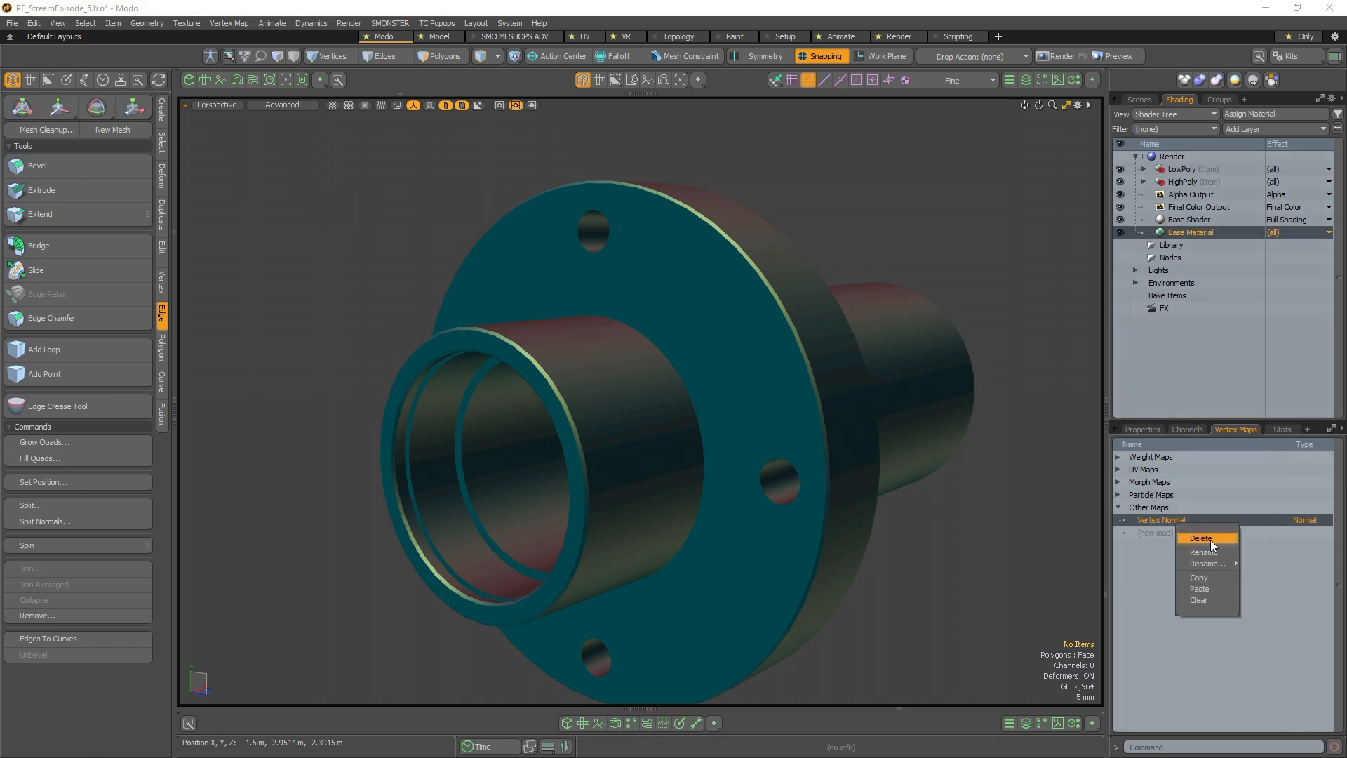
pyautogui.click(1210, 540)
pyautogui.click(1304, 528)
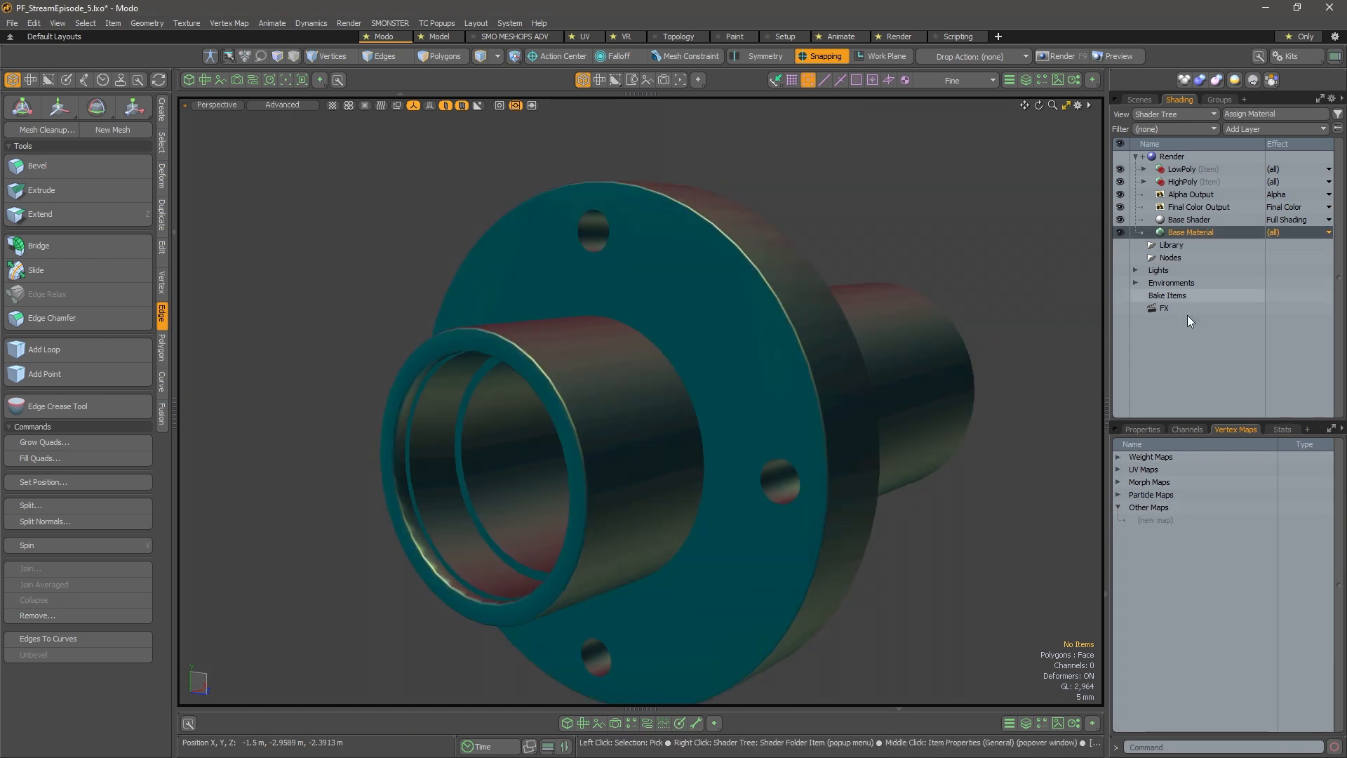
# Open the Base Material's properties at the Surface Normal settings and set the Smoothing Angle to 100°
pyautogui.click(1142, 430)
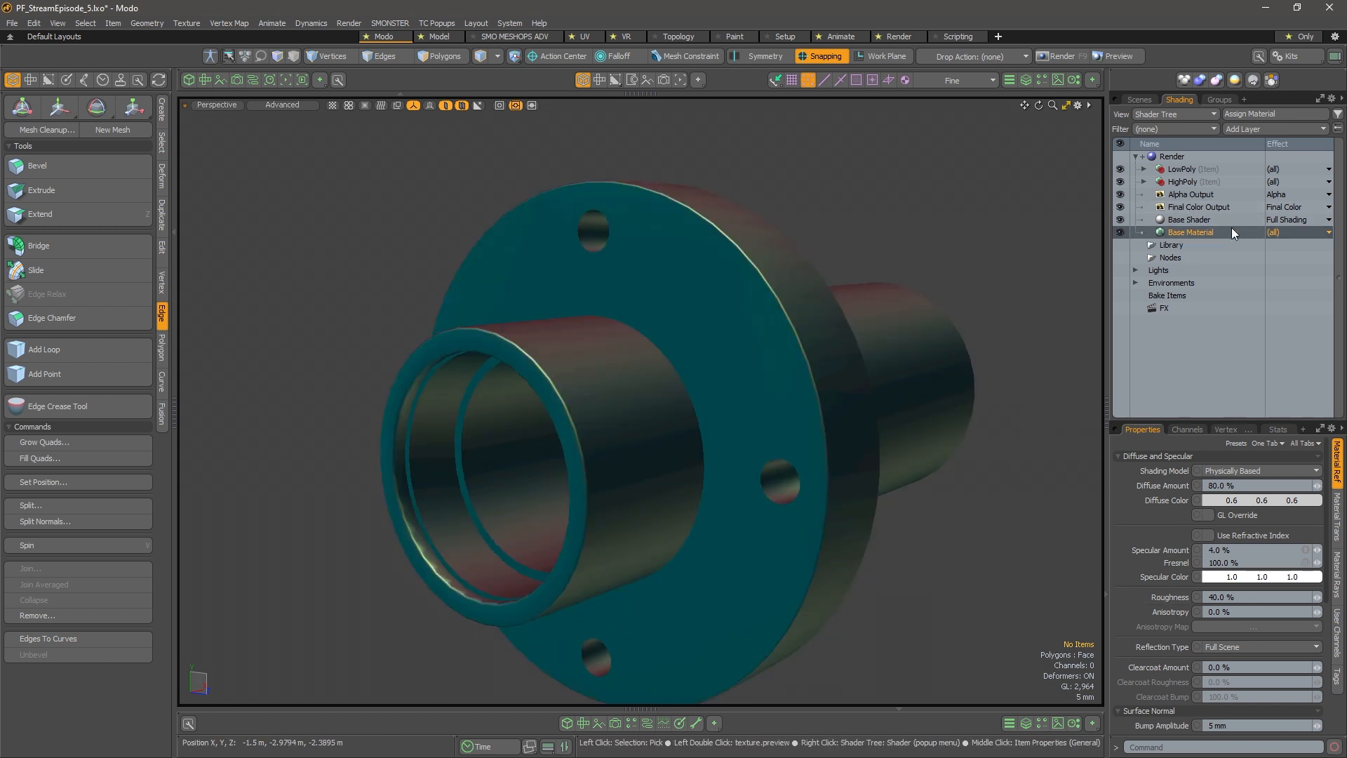
pyautogui.click(1119, 182)
pyautogui.click(1119, 182)
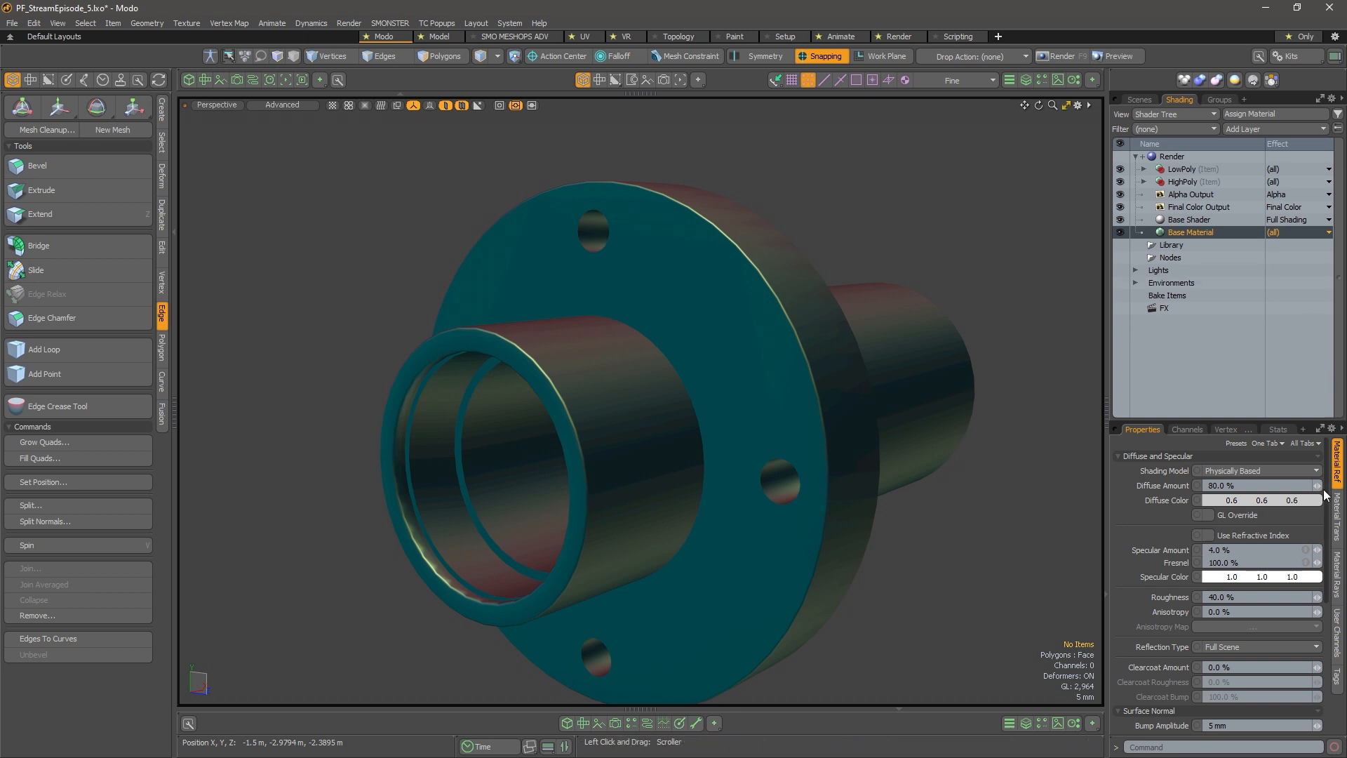
pyautogui.scroll(-5, 1236, 676)
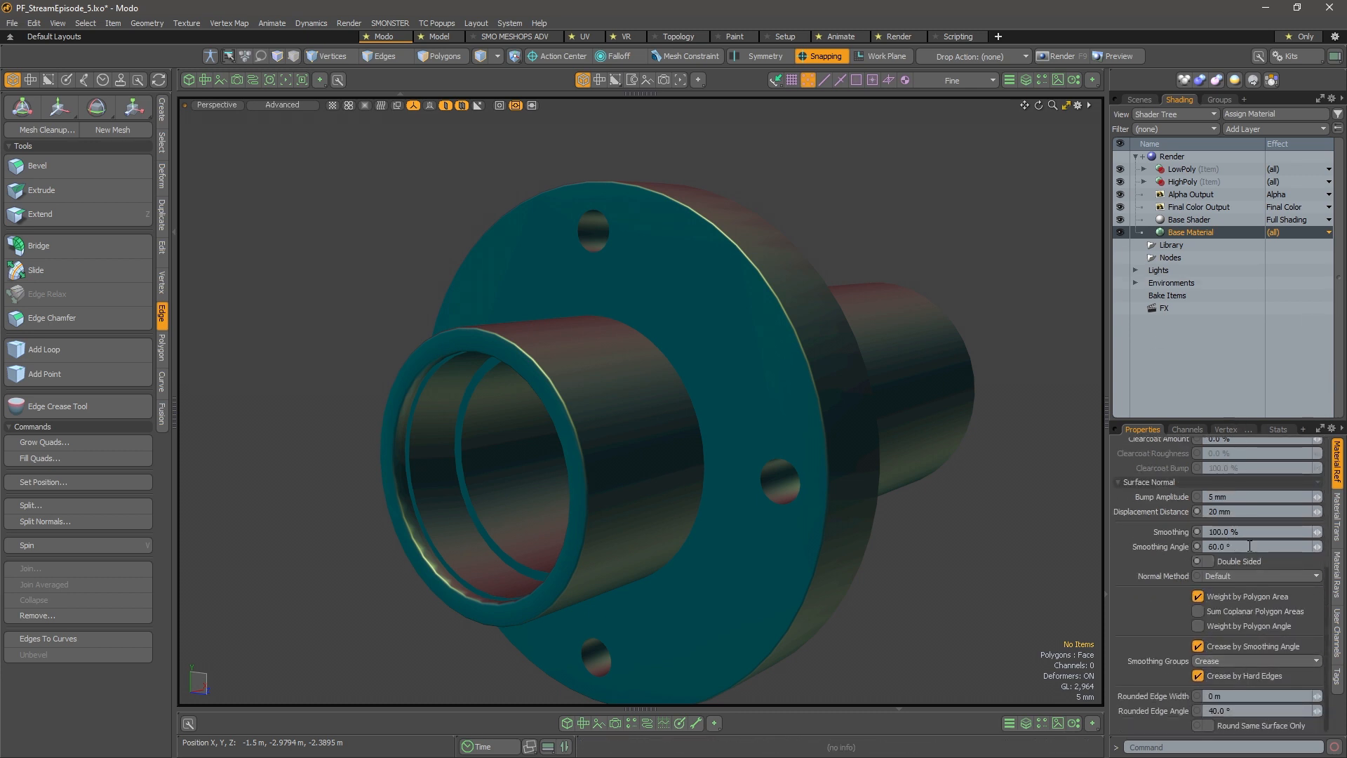
pyautogui.press('KP_0')
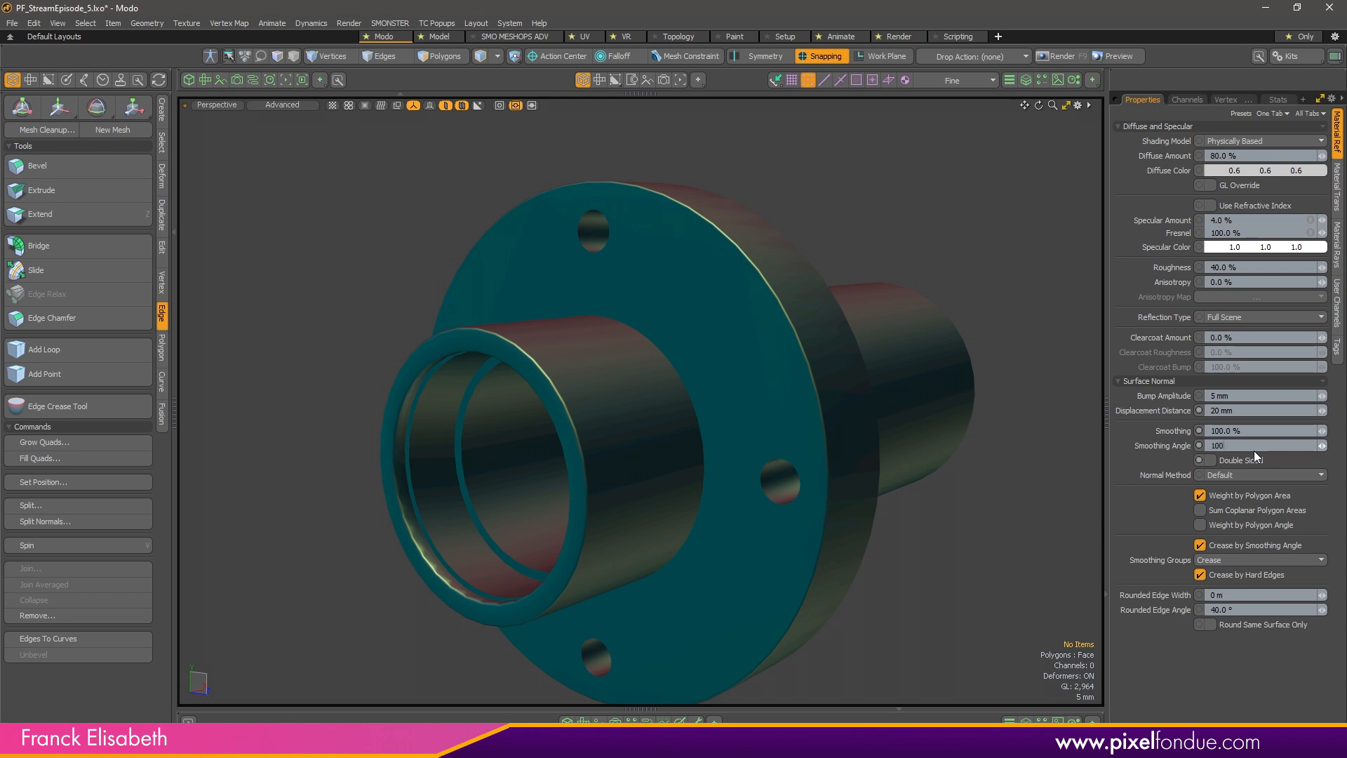
pyautogui.press('Return')
# Examine the shading around the flange's bolt holes, with and without the wireframe overlay
pyautogui.press('KP_8')
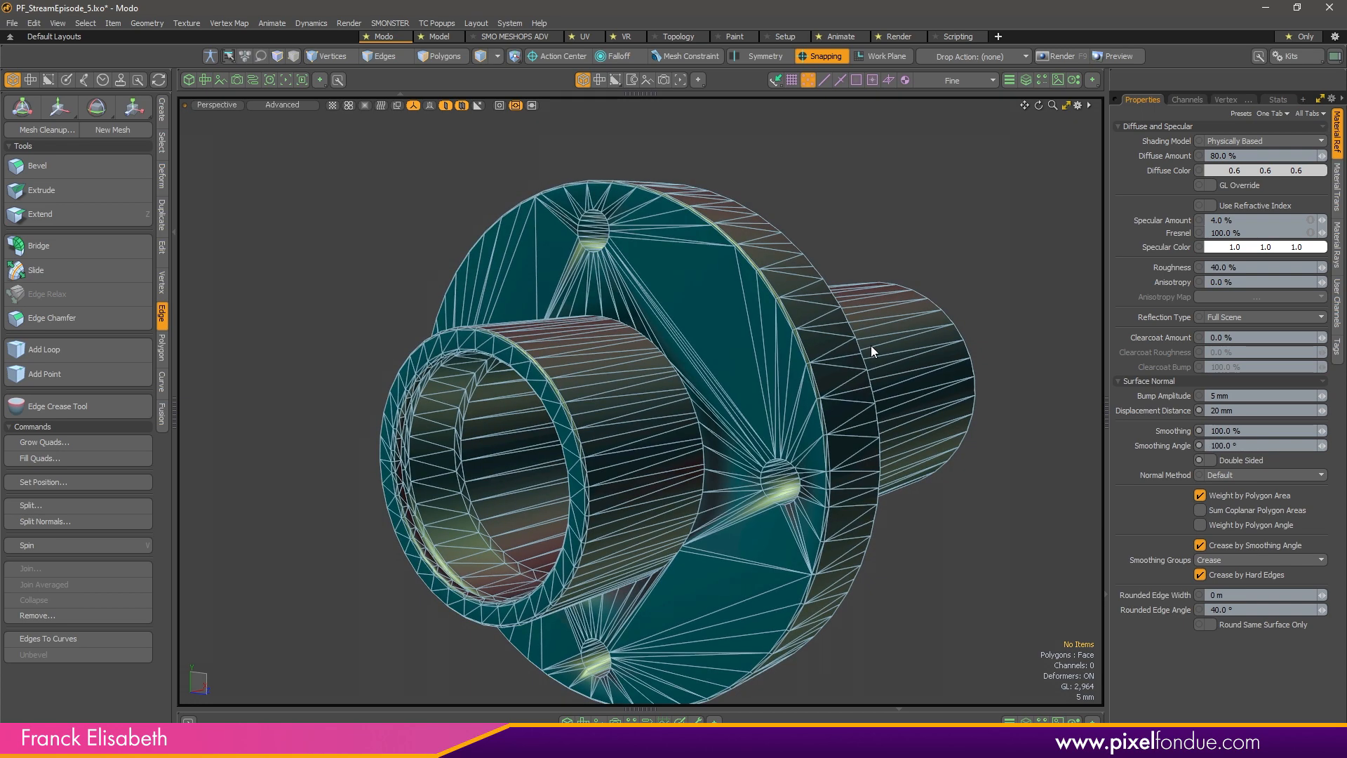
pyautogui.press('KP_8')
pyautogui.keyDown('alt'); pyautogui.moveTo(607, 262); pyautogui.dragTo(693, 349); pyautogui.keyUp('alt')
pyautogui.keyDown('alt'); pyautogui.scroll(5, 616, 213); pyautogui.keyUp('alt')
pyautogui.keyDown('alt'); pyautogui.scroll(3, 693, 349); pyautogui.keyUp('alt')
pyautogui.press('KP_8')
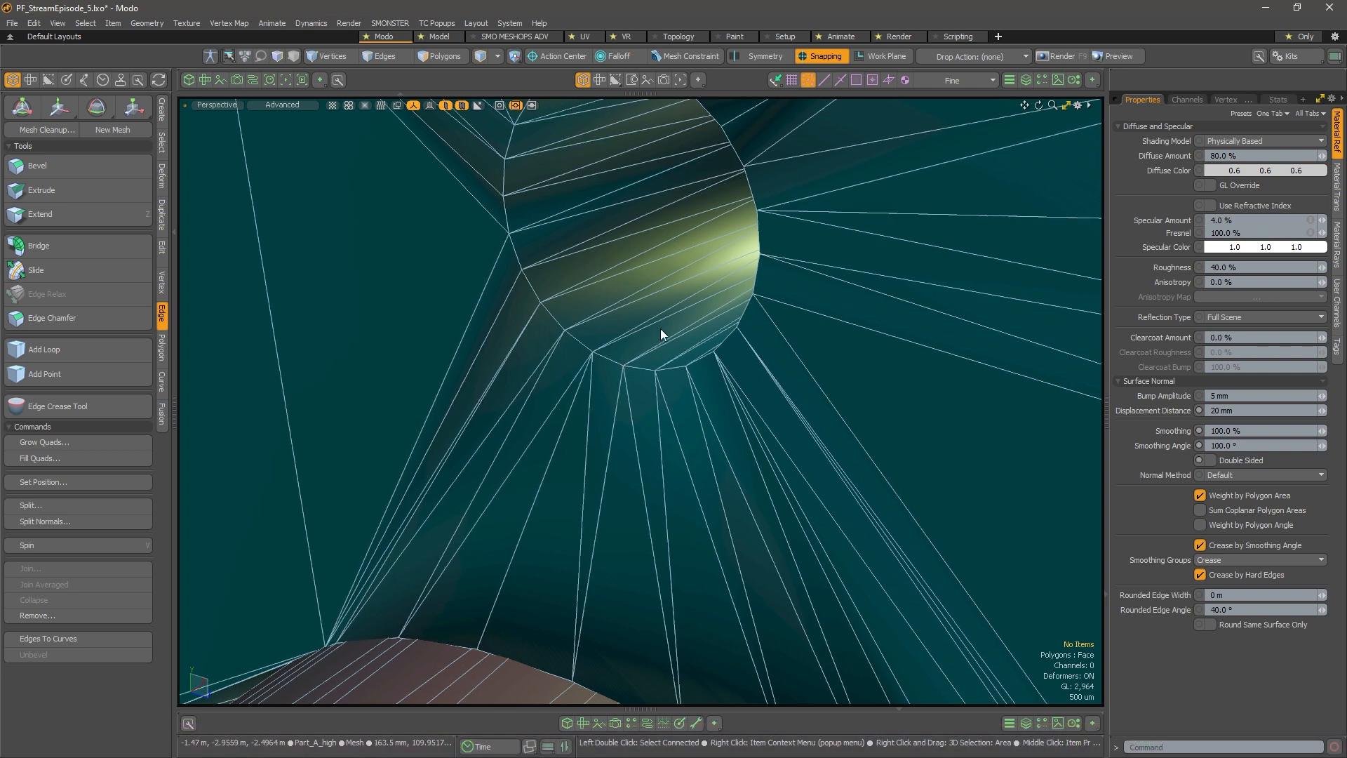
pyautogui.keyDown('alt'); pyautogui.moveTo(618, 413); pyautogui.dragTo(712, 294); pyautogui.keyUp('alt')
pyautogui.keyDown('alt'); pyautogui.scroll(-5, 569, 380); pyautogui.keyUp('alt')
pyautogui.keyDown('alt'); pyautogui.scroll(-4, 611, 360); pyautogui.keyUp('alt')
pyautogui.keyDown('alt'); pyautogui.moveTo(712, 294); pyautogui.dragTo(675, 298, button='right'); pyautogui.keyUp('alt')
pyautogui.moveTo(675, 297)
pyautogui.keyDown('alt'); pyautogui.mouseDown()
pyautogui.moveTo(692, 303)
pyautogui.moveTo(683, 352)
pyautogui.moveTo(751, 283)
pyautogui.moveTo(739, 326)
pyautogui.moveTo(751, 373)
pyautogui.moveTo(652, 385)
pyautogui.mouseUp(); pyautogui.keyUp('alt')
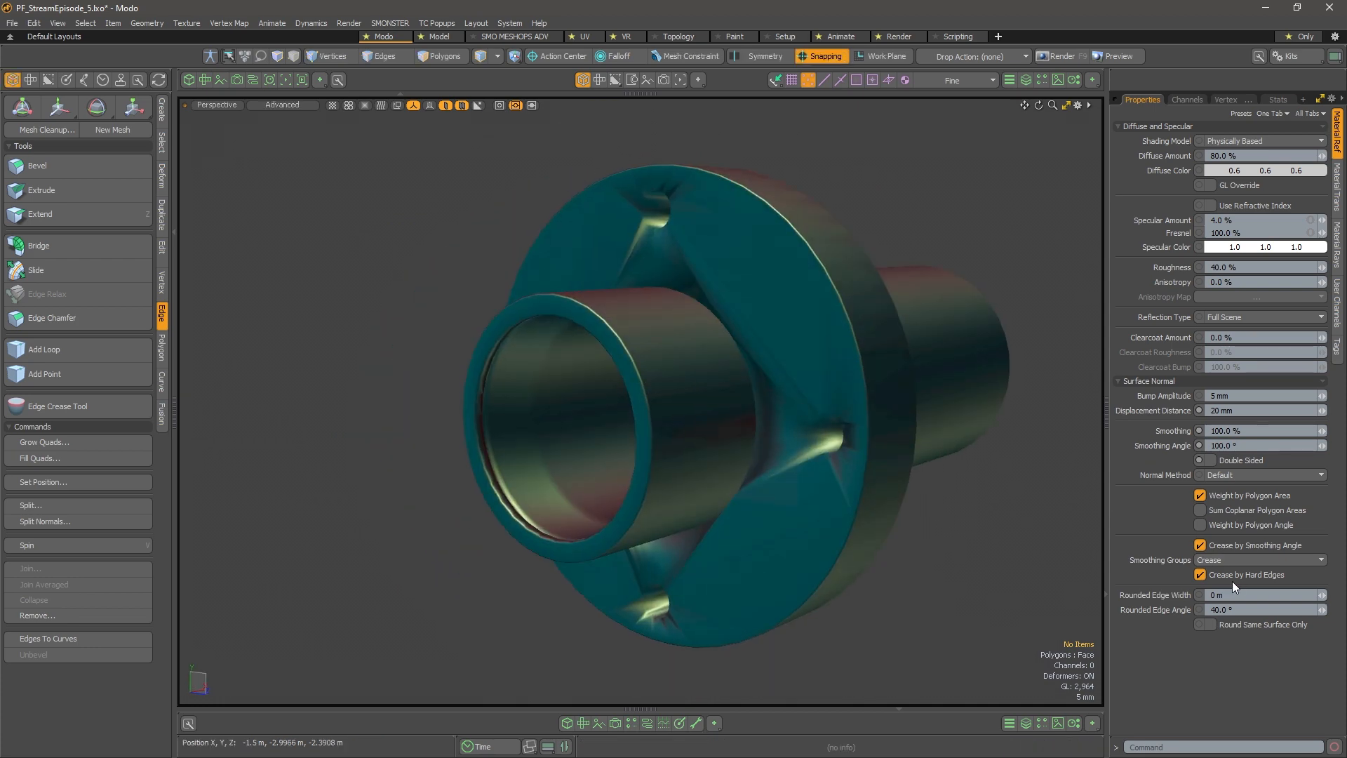
# Switch Weight by Polygon Area off and on again to compare shading, and set the Smoothing Angle to 60°
pyautogui.click(1202, 495)
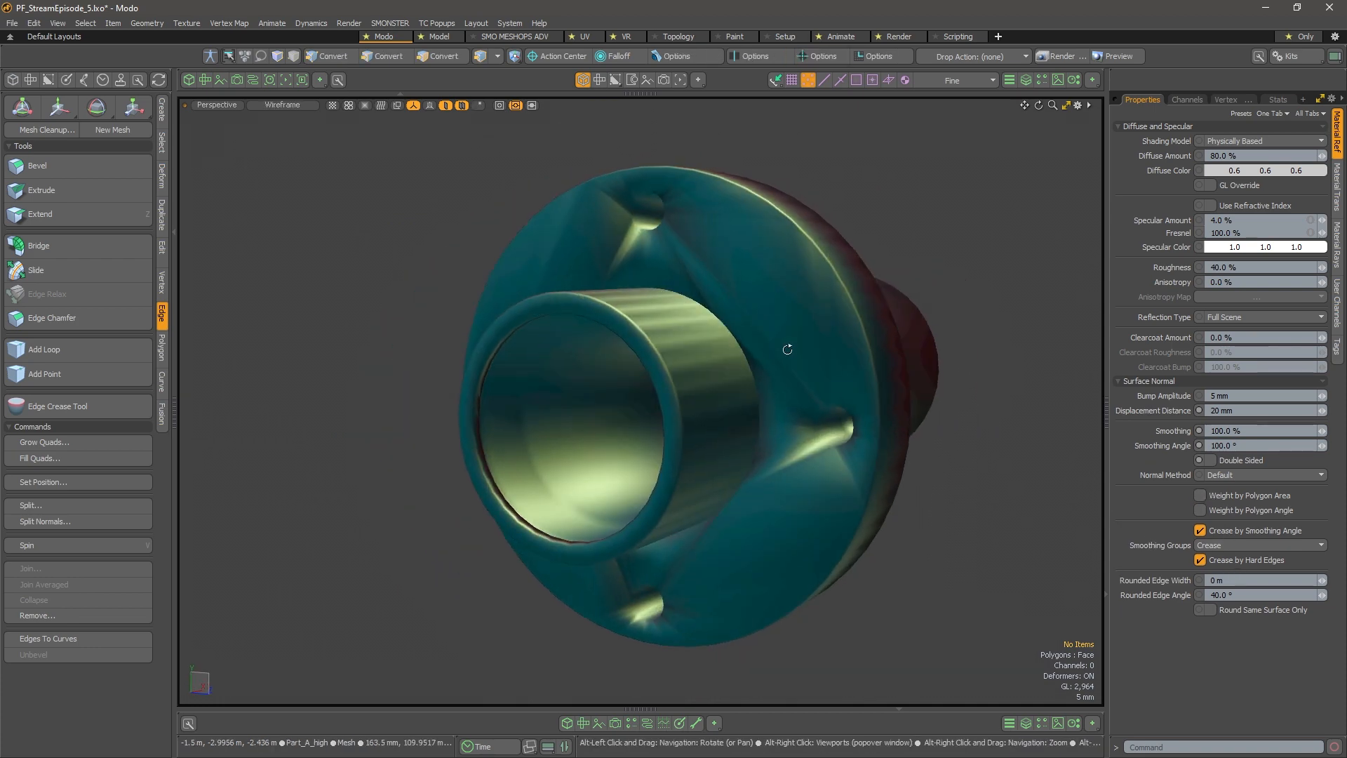
pyautogui.click(1200, 496)
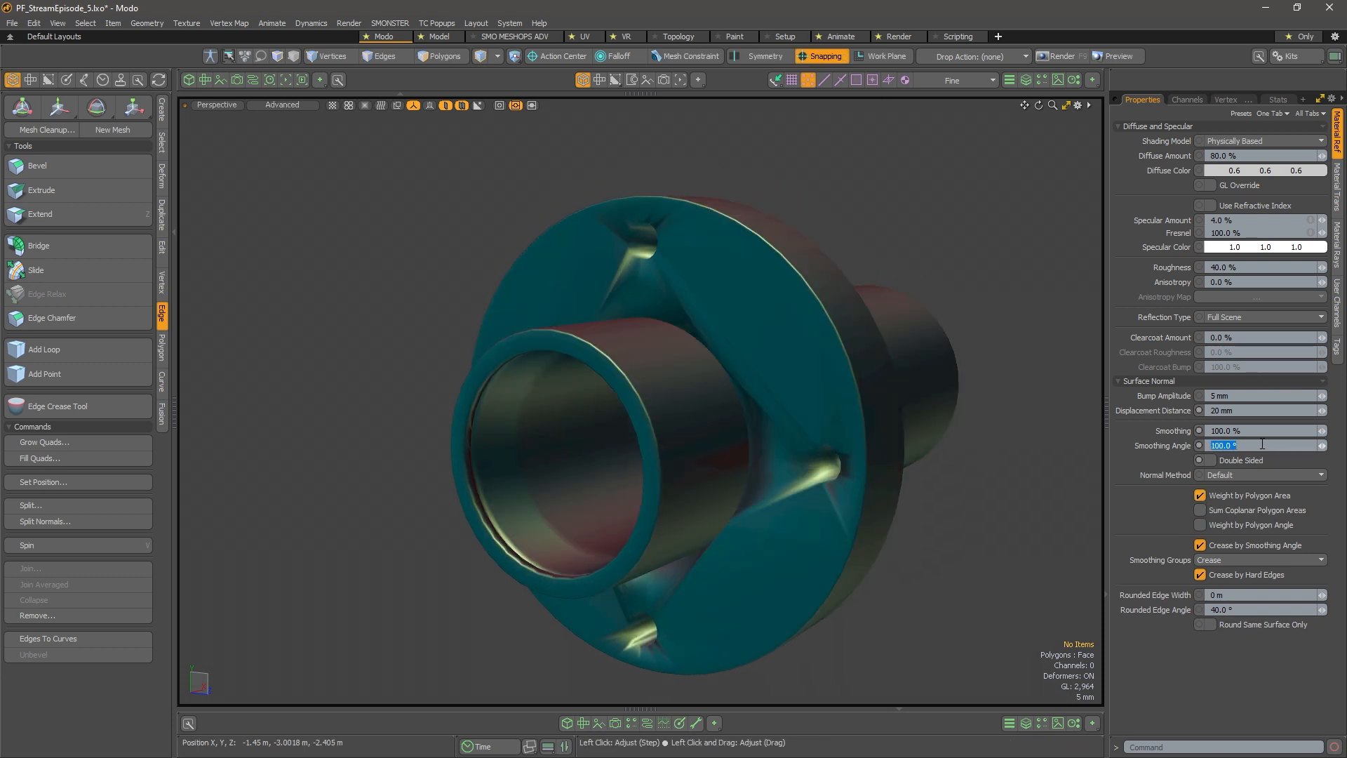
pyautogui.click(1261, 444)
pyautogui.write('60')
pyautogui.press('Return')
# Select the Part_A_high mesh and show its vertex map list
pyautogui.moveTo(962, 351)
pyautogui.keyDown('alt'); pyautogui.mouseDown()
pyautogui.moveTo(833, 223)
pyautogui.moveTo(792, 318)
pyautogui.mouseUp(); pyautogui.keyUp('alt')
pyautogui.click(792, 319)
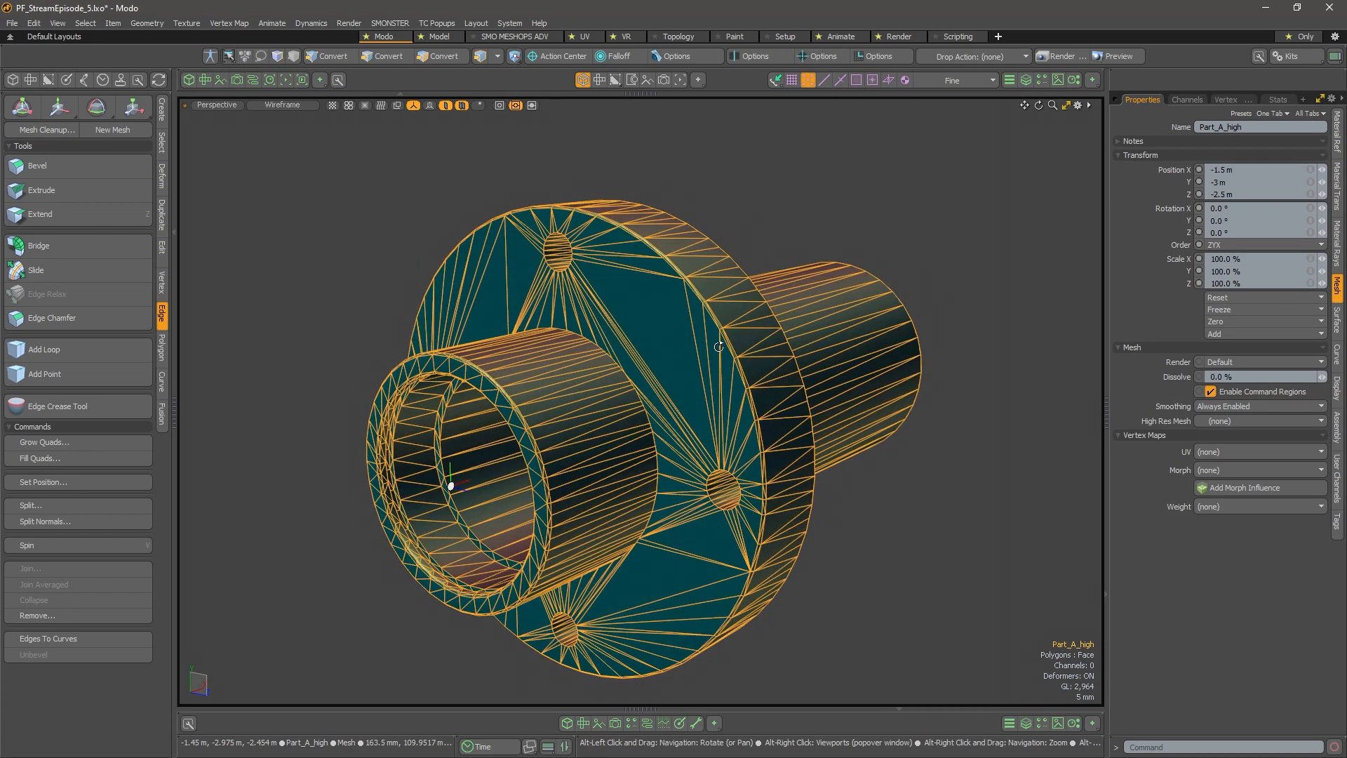
pyautogui.click(1224, 99)
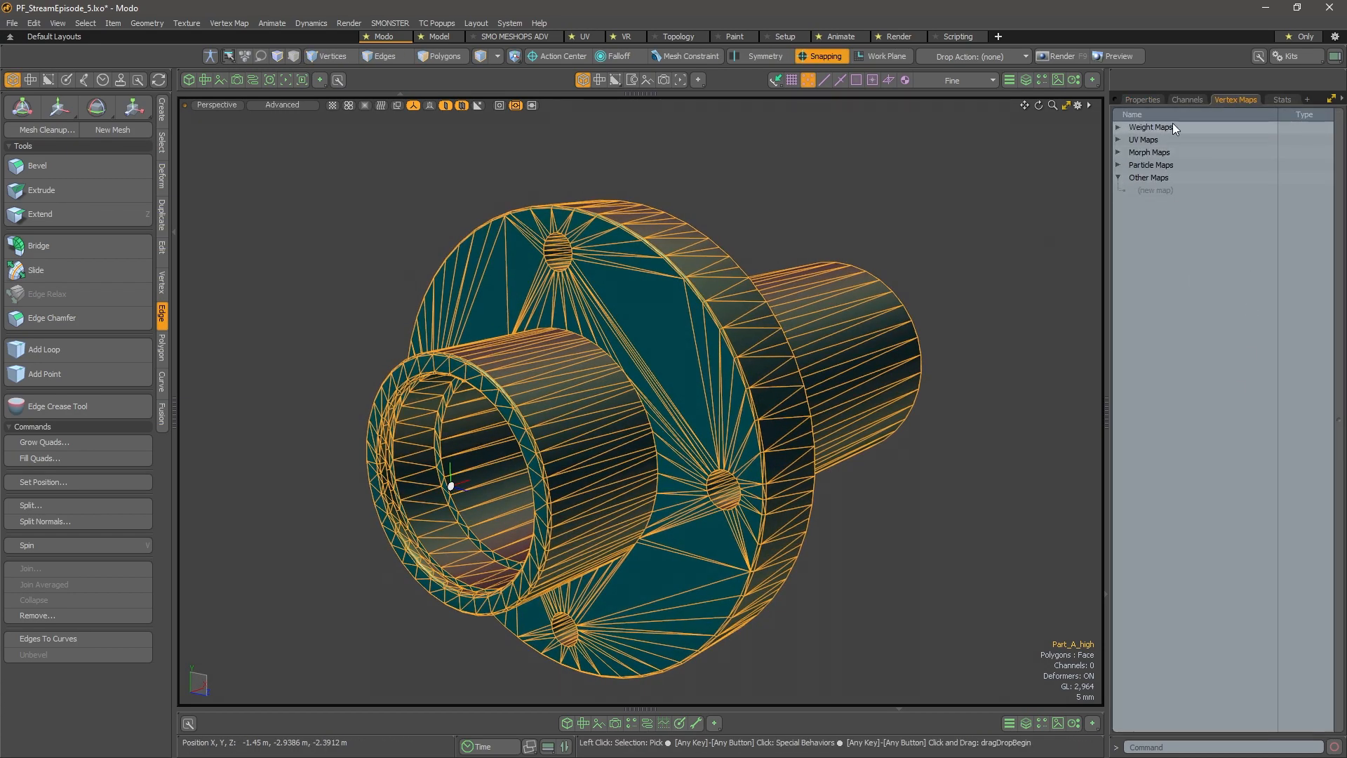
pyautogui.keyDown('alt'); pyautogui.moveTo(667, 307); pyautogui.dragTo(751, 293); pyautogui.keyUp('alt')
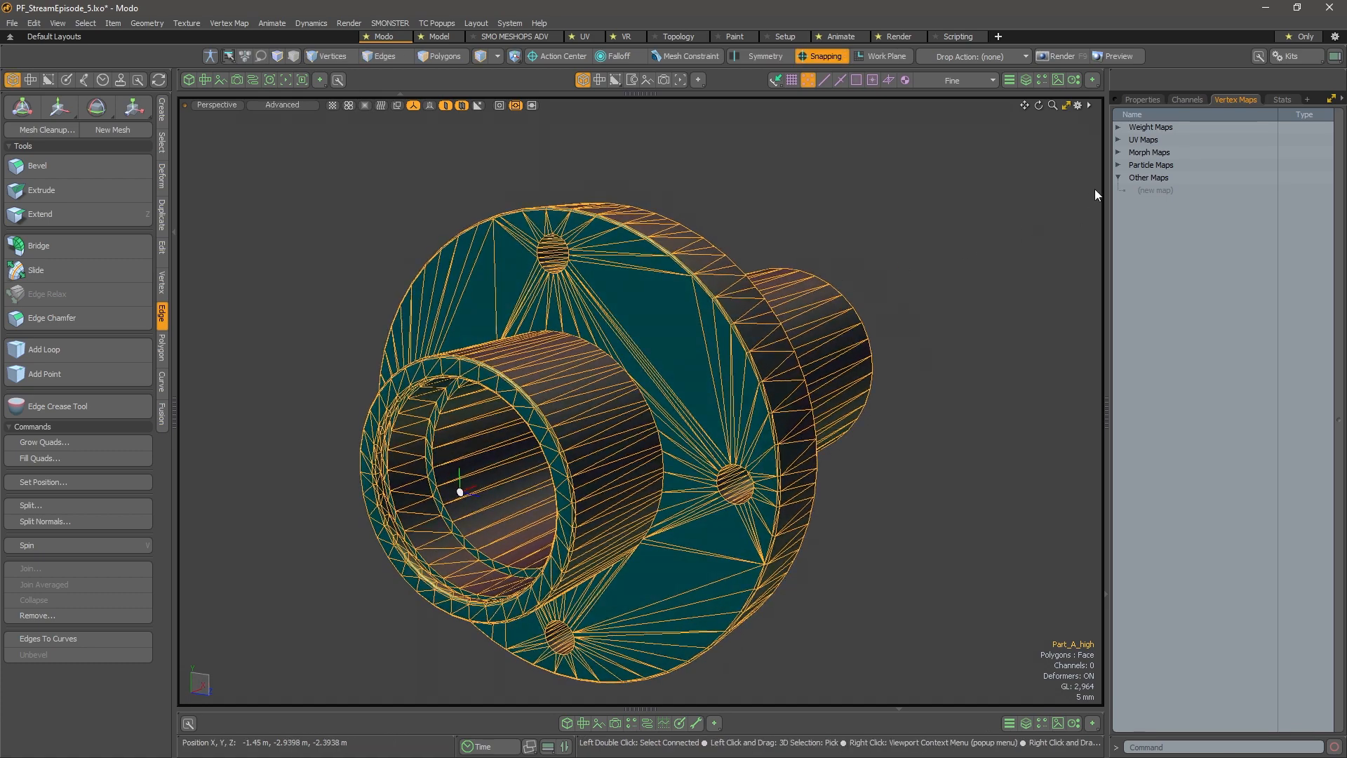
pyautogui.click(832, 247)
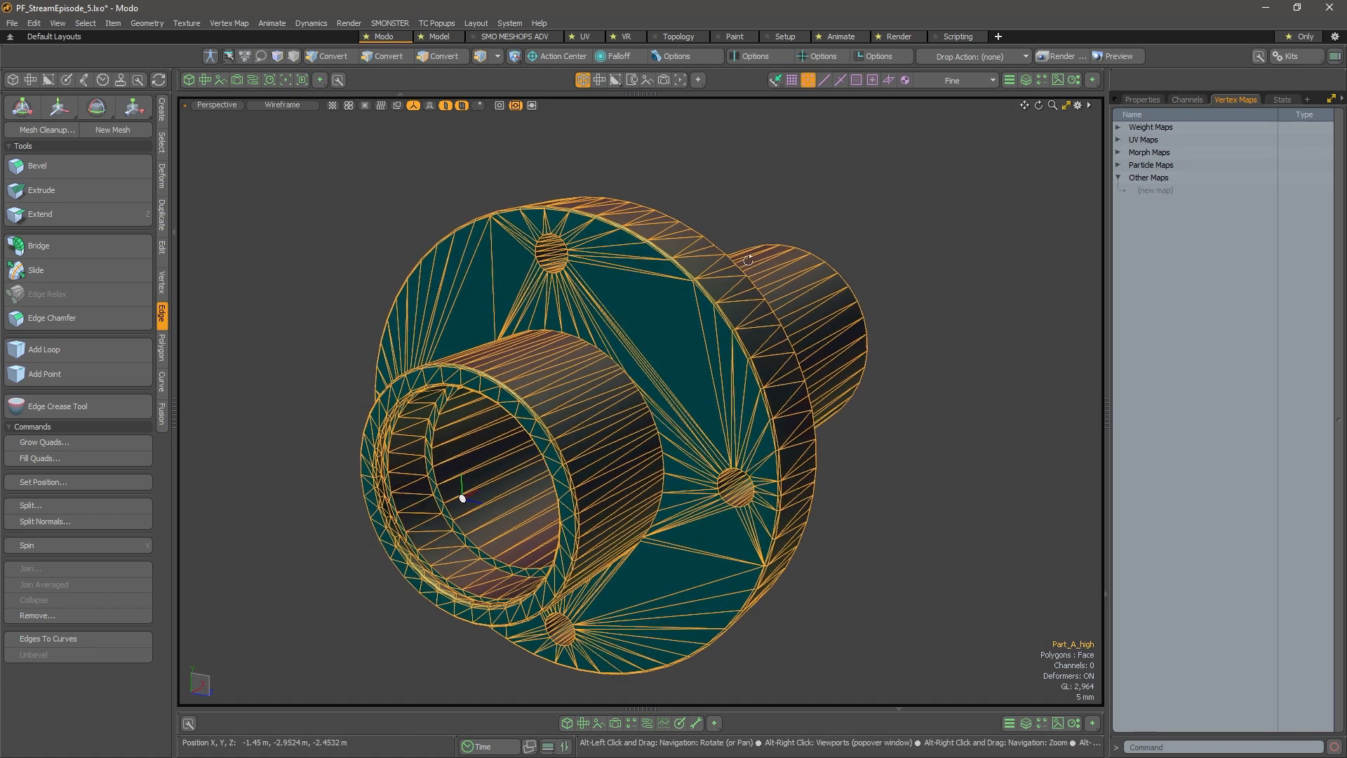
pyautogui.click(700, 293)
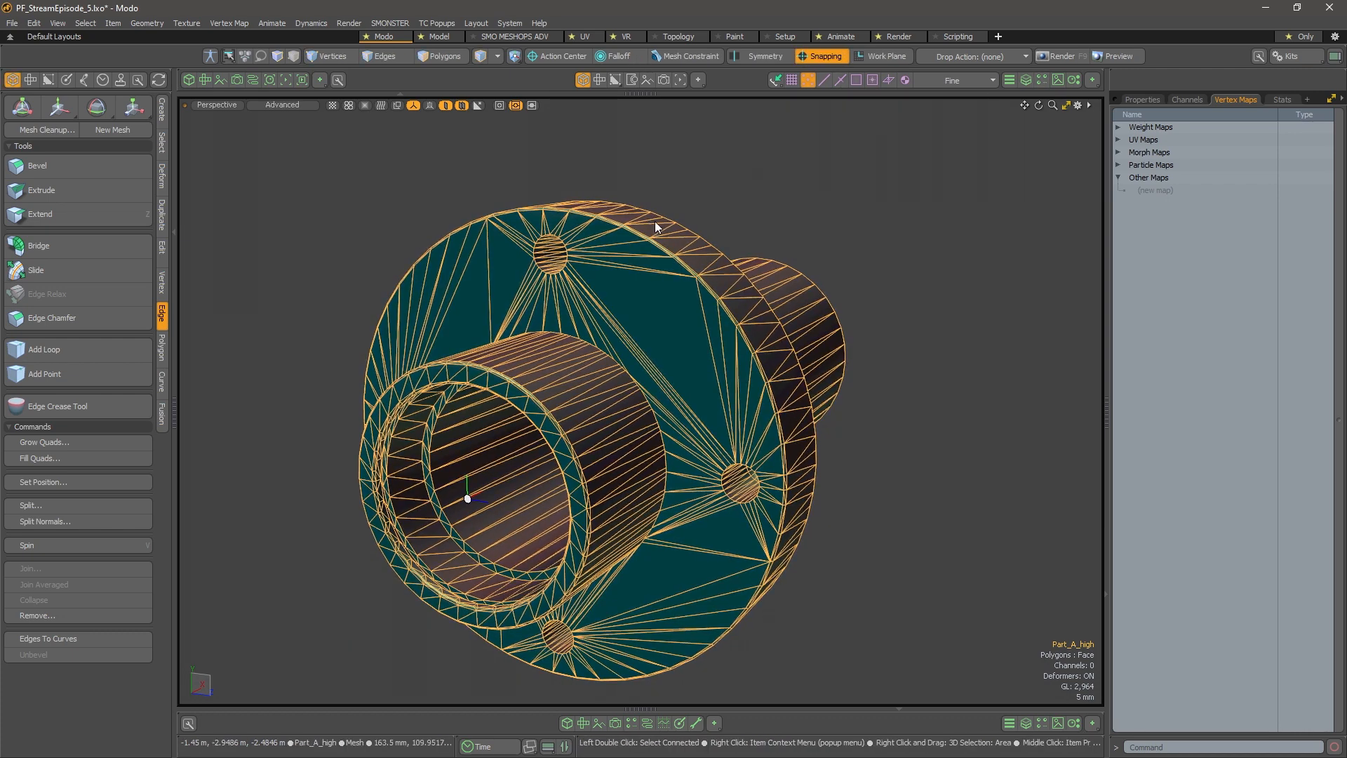
pyautogui.hotkey('ctrl', 'space')
pyautogui.press('Escape')
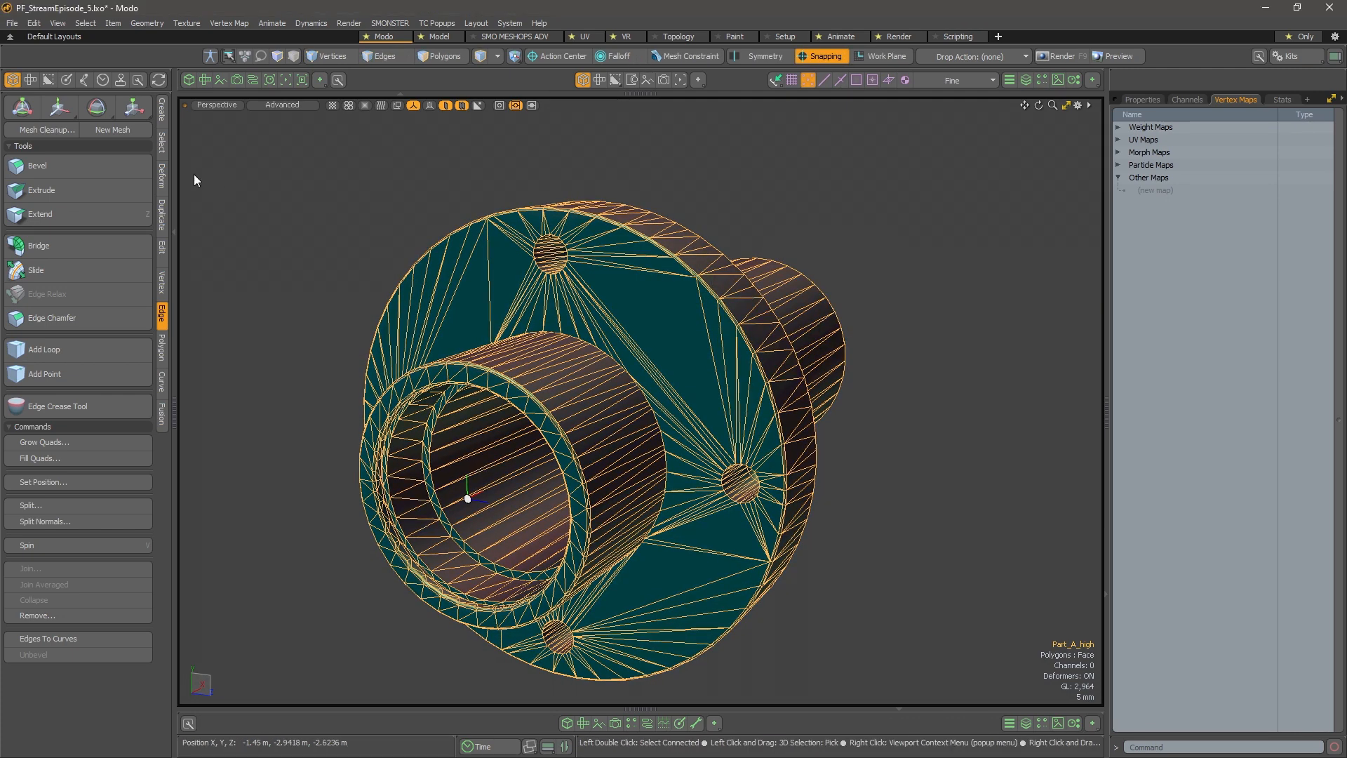
# Show the game vertex map tools and run Convert to Hard Edges on Part_A_high, accepting the dialog's options
pyautogui.click(121, 79)
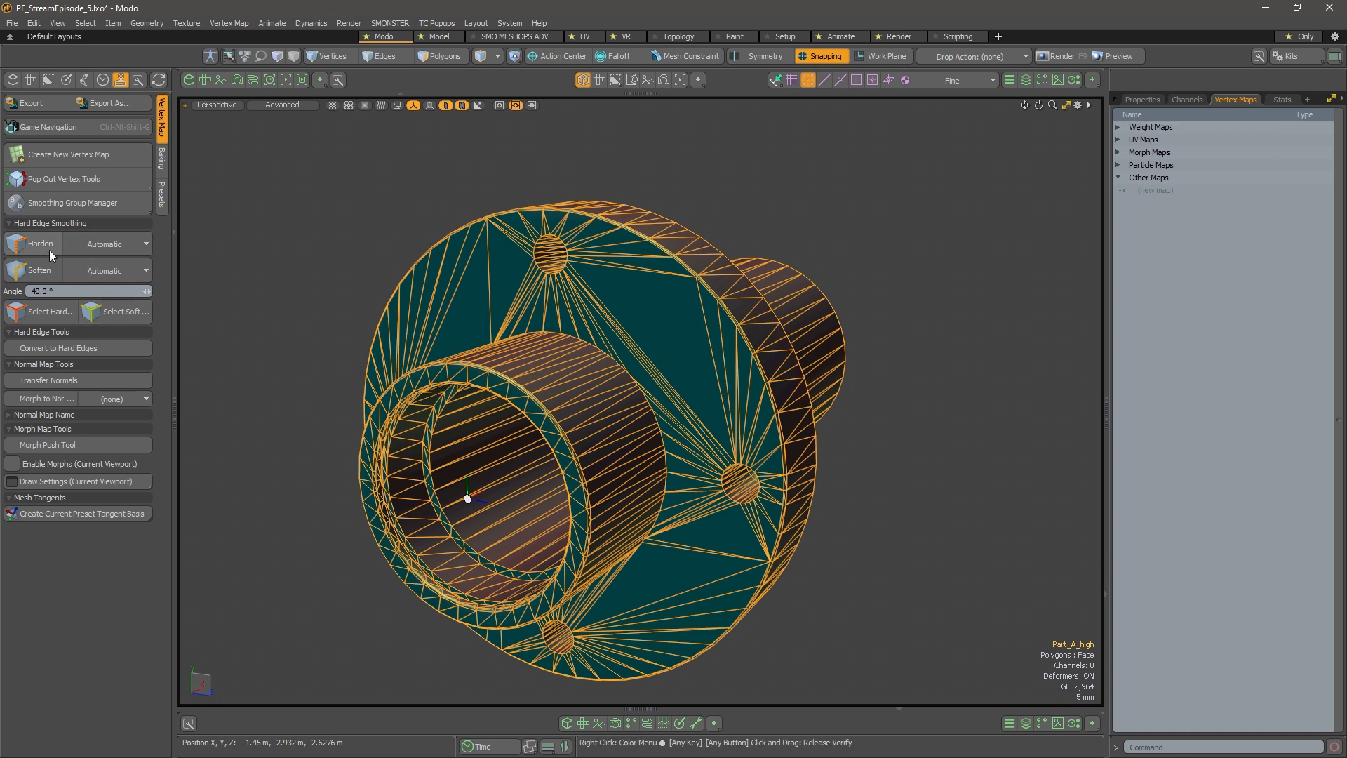
pyautogui.click(92, 348)
pyautogui.click(266, 336)
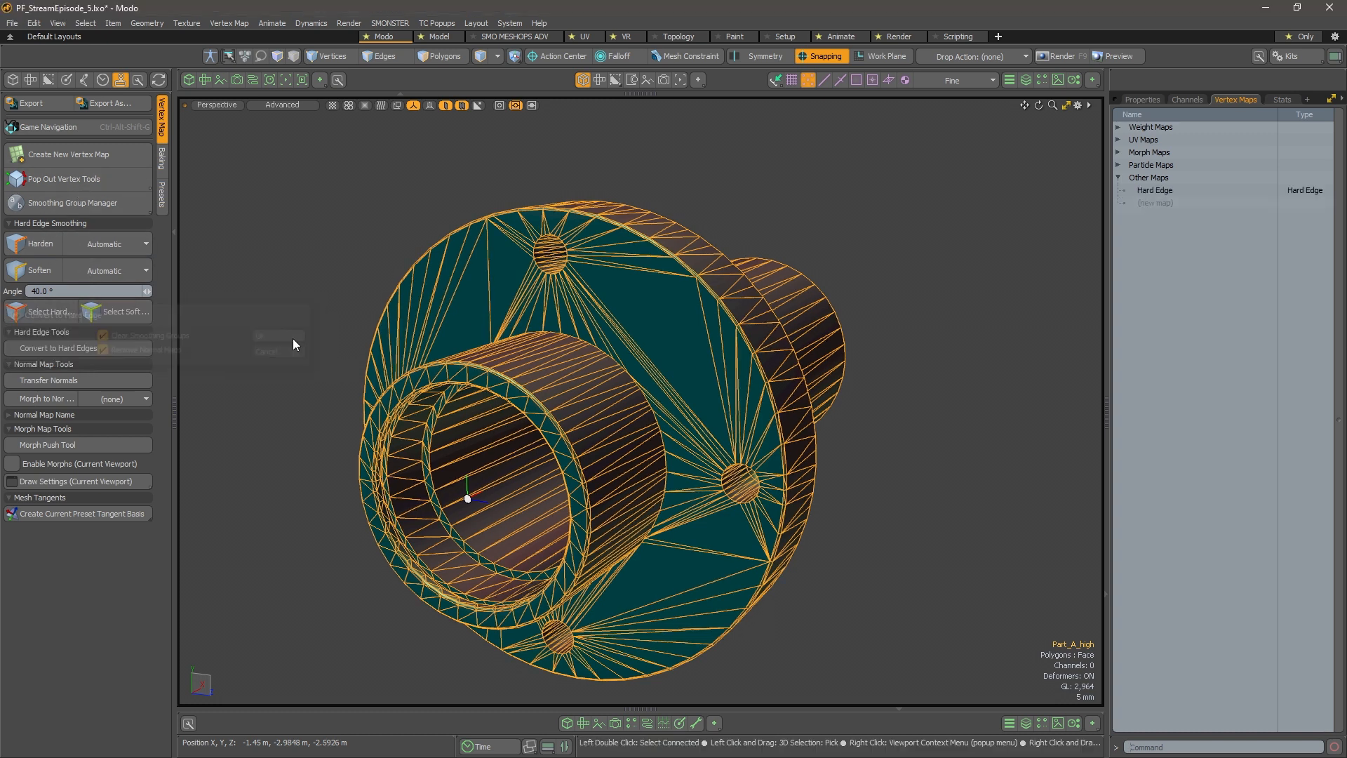
pyautogui.click(819, 222)
pyautogui.click(739, 293)
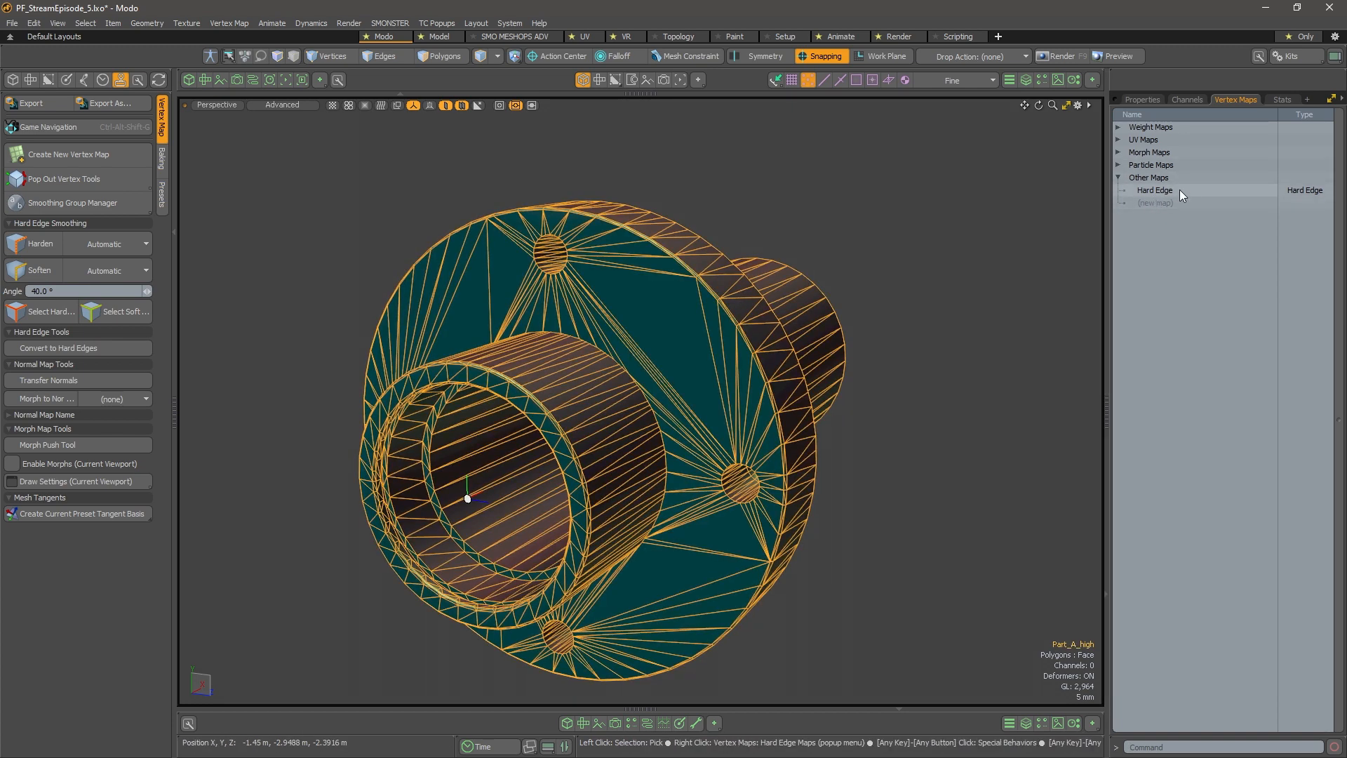
# Select all hard edges of Part_A_high and examine where they lie around the flange, bolt holes and bore
pyautogui.click(52, 314)
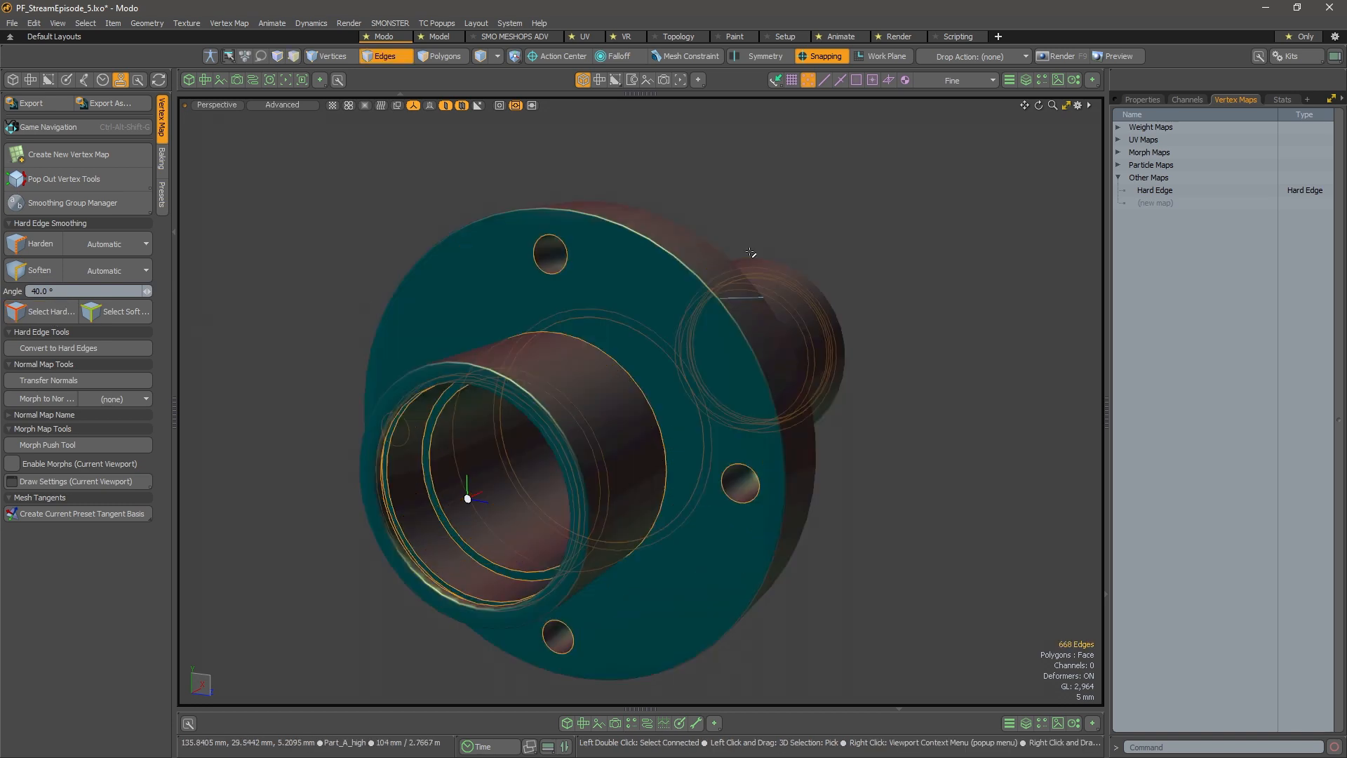
pyautogui.keyDown('alt'); pyautogui.moveTo(760, 331); pyautogui.dragTo(666, 347); pyautogui.keyUp('alt')
pyautogui.scroll(4, 745, 364)
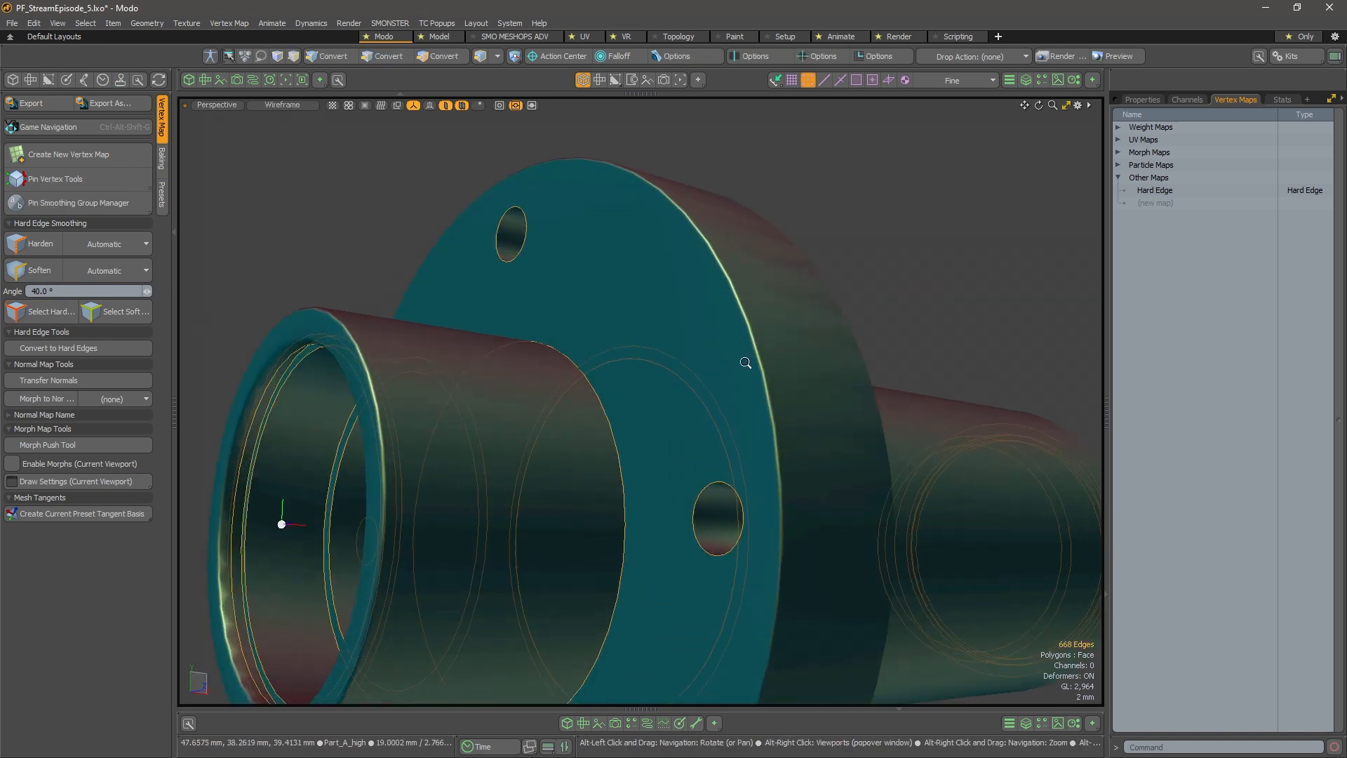
pyautogui.keyDown('alt'); pyautogui.moveTo(746, 364); pyautogui.dragTo(763, 316, button='middle'); pyautogui.keyUp('alt')
pyautogui.keyDown('alt'); pyautogui.moveTo(763, 316); pyautogui.dragTo(786, 352); pyautogui.keyUp('alt')
pyautogui.keyDown('alt'); pyautogui.moveTo(644, 406); pyautogui.dragTo(610, 418); pyautogui.keyUp('alt')
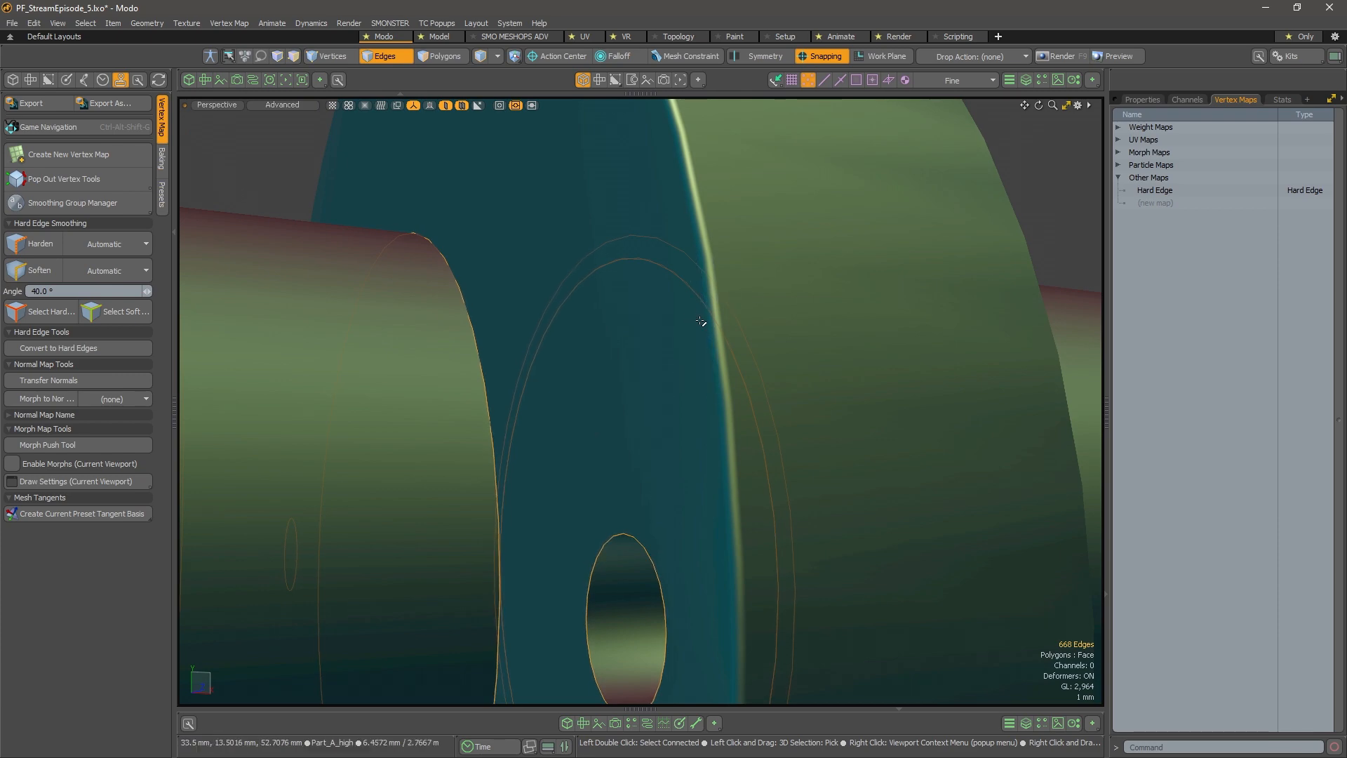
pyautogui.keyDown('alt'); pyautogui.moveTo(701, 316); pyautogui.dragTo(596, 424); pyautogui.keyUp('alt')
pyautogui.keyDown('alt'); pyautogui.moveTo(709, 415); pyautogui.dragTo(420, 325); pyautogui.keyUp('alt')
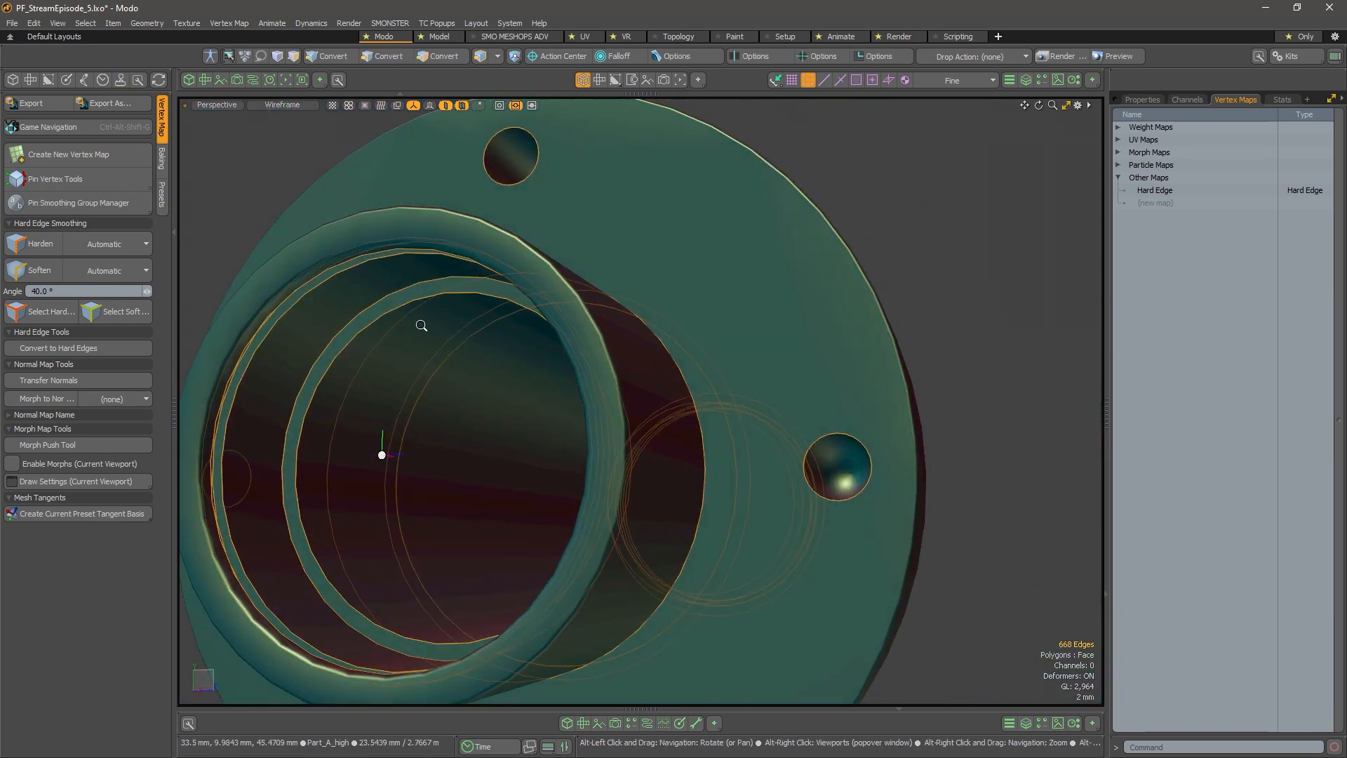
pyautogui.scroll(3, 439, 288)
pyautogui.keyDown('alt'); pyautogui.moveTo(457, 252); pyautogui.dragTo(750, 315); pyautogui.keyUp('alt')
pyautogui.scroll(-3, 442, 262)
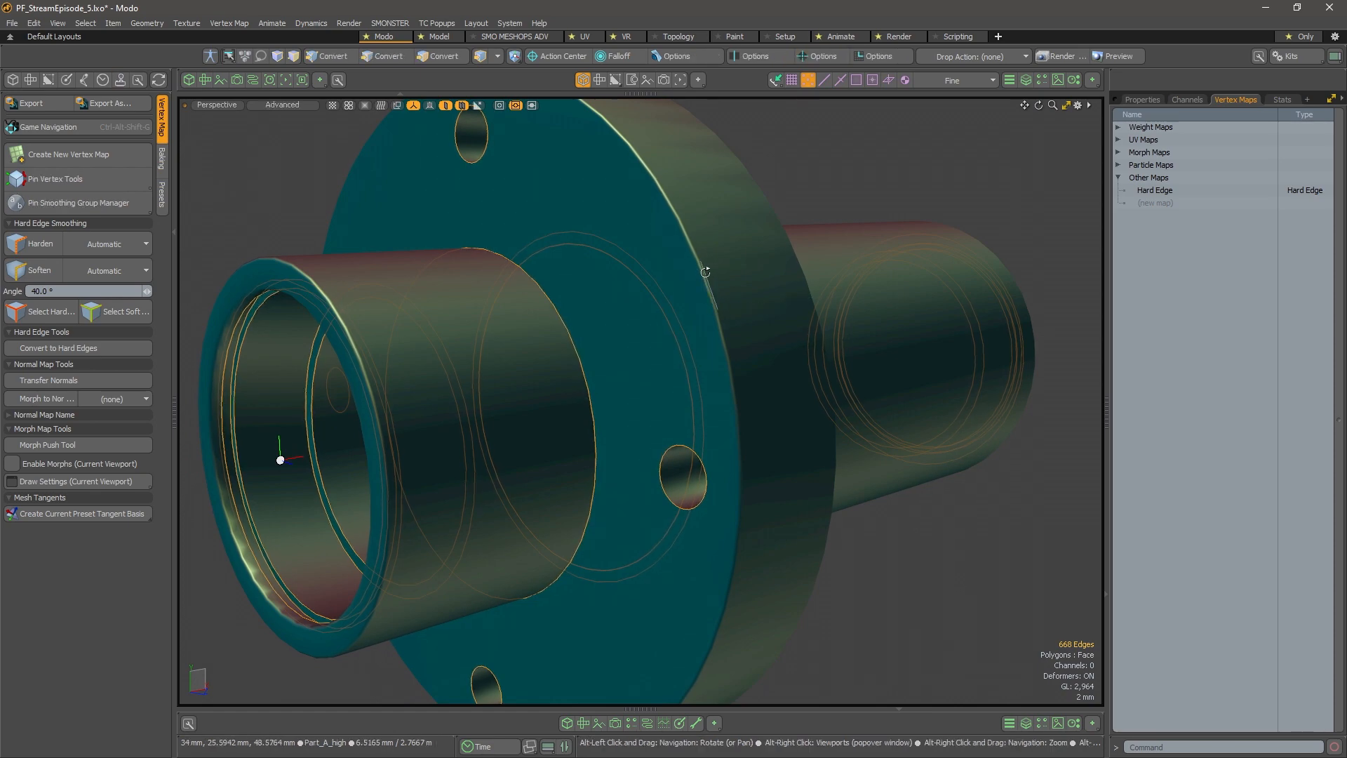
pyautogui.keyDown('ctrl'); pyautogui.keyDown('alt'); pyautogui.moveTo(707, 271); pyautogui.dragTo(808, 255); pyautogui.keyUp('alt'); pyautogui.keyUp('ctrl')
pyautogui.scroll(-8, 682, 318)
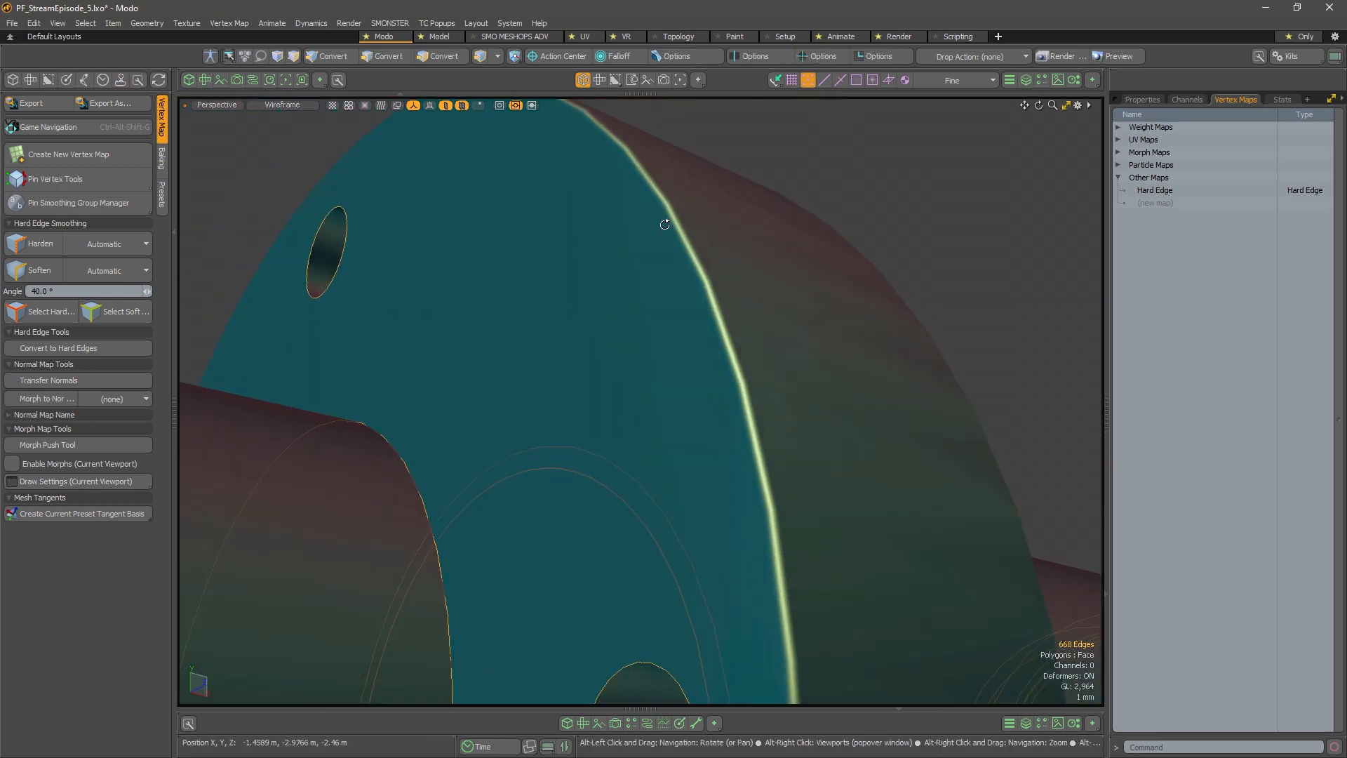
pyautogui.keyDown('alt'); pyautogui.moveTo(708, 378); pyautogui.dragTo(712, 421); pyautogui.keyUp('alt')
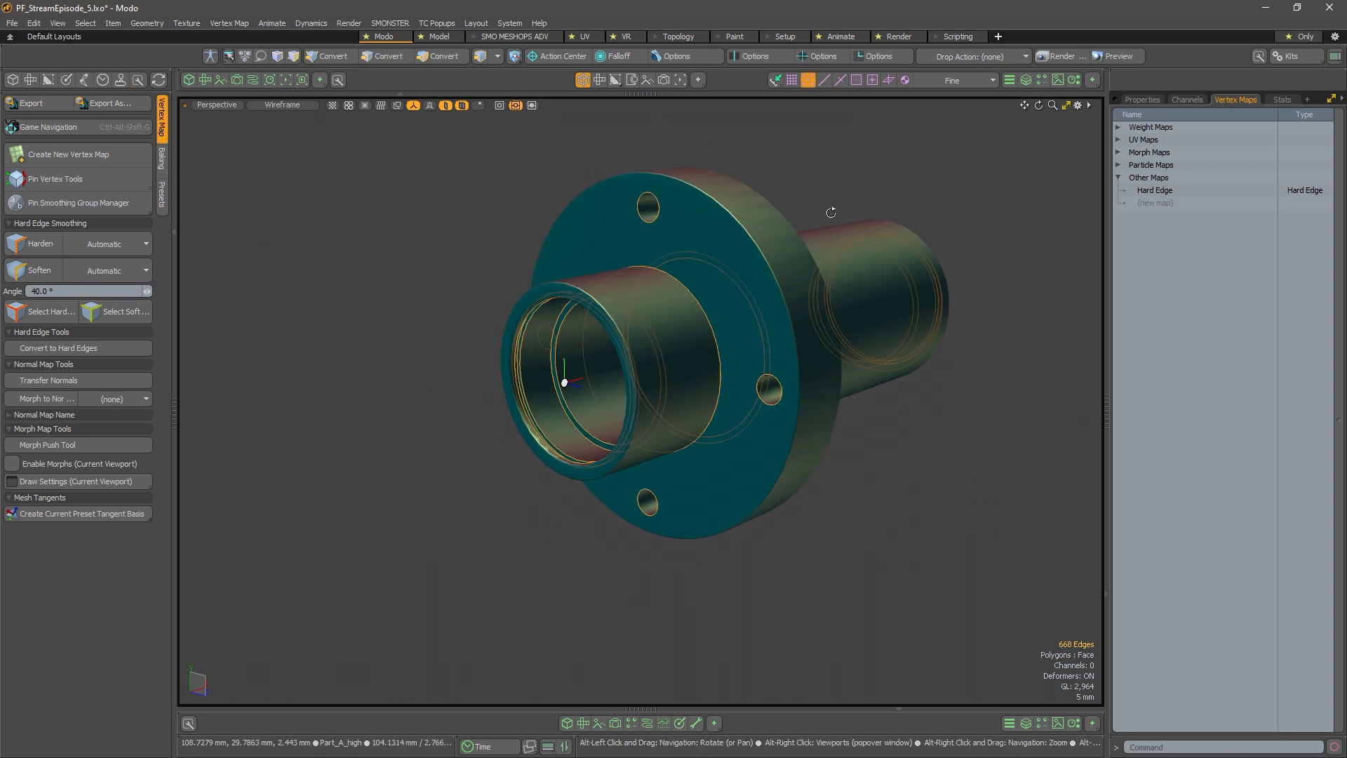
# Clear the edge selection on Part_A_high and bring back the shader tree above the mesh properties
pyautogui.keyDown('alt'); pyautogui.keyDown('shift'); pyautogui.moveTo(830, 213); pyautogui.dragTo(757, 276); pyautogui.keyUp('shift'); pyautogui.keyUp('alt')
pyautogui.scroll(3, 757, 275)
pyautogui.click(1037, 141)
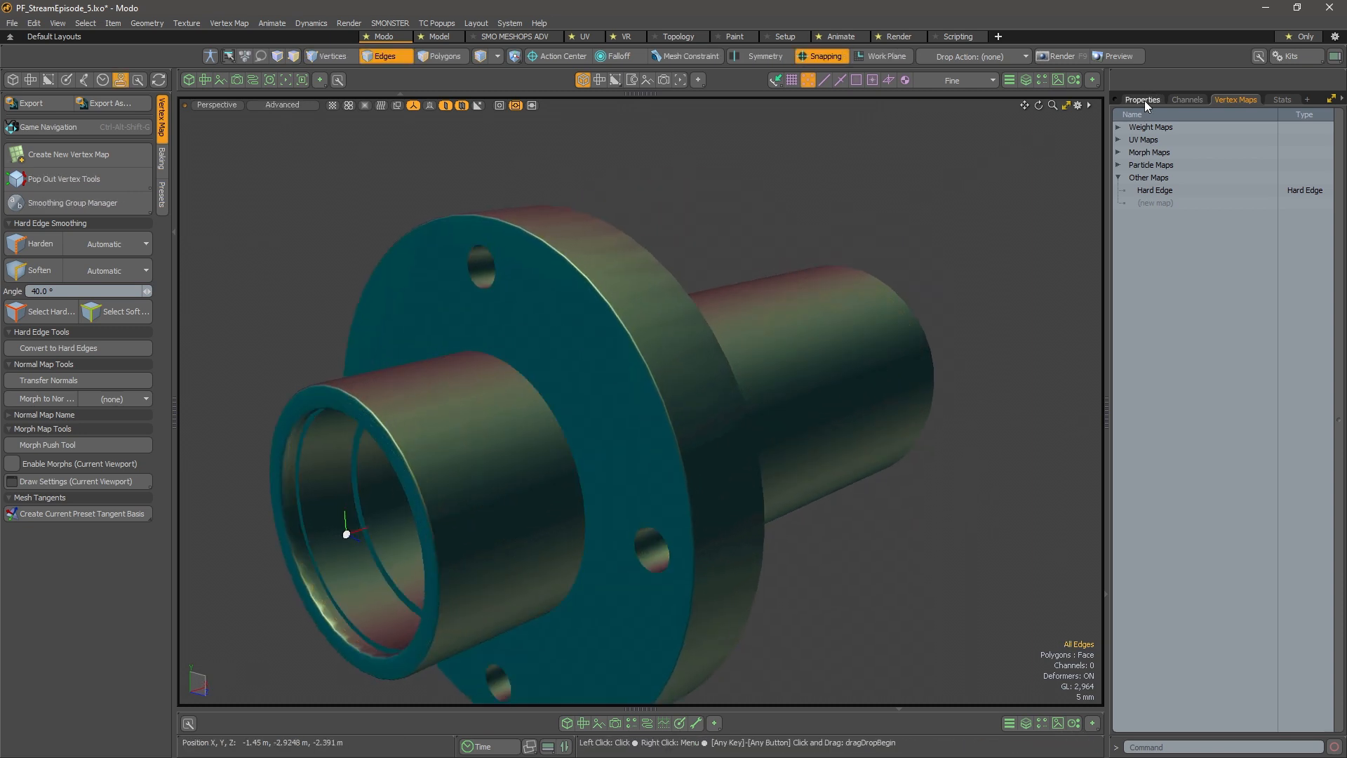
pyautogui.click(1142, 100)
pyautogui.keyDown('alt'); pyautogui.moveTo(554, 382); pyautogui.dragTo(574, 364); pyautogui.keyUp('alt')
pyautogui.click(1193, 100)
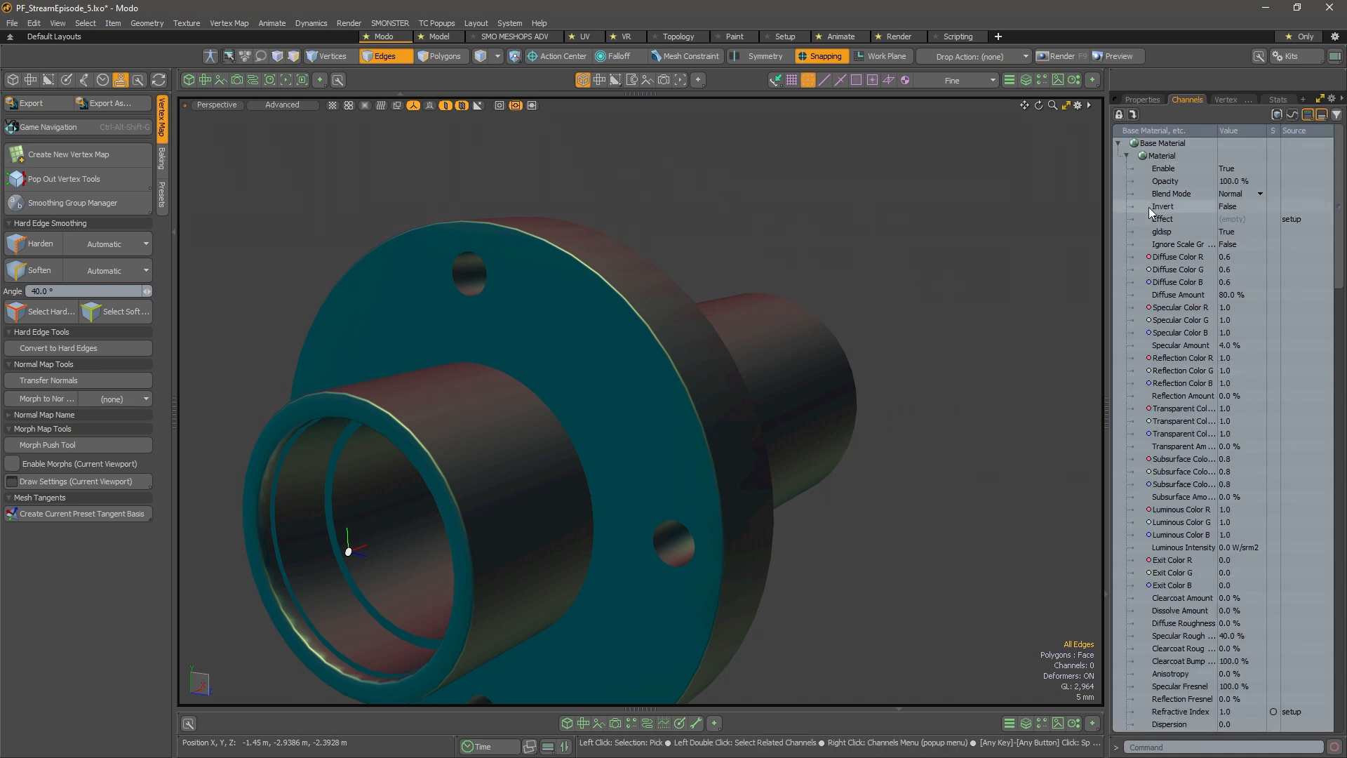
pyautogui.click(1141, 99)
pyautogui.press('0')
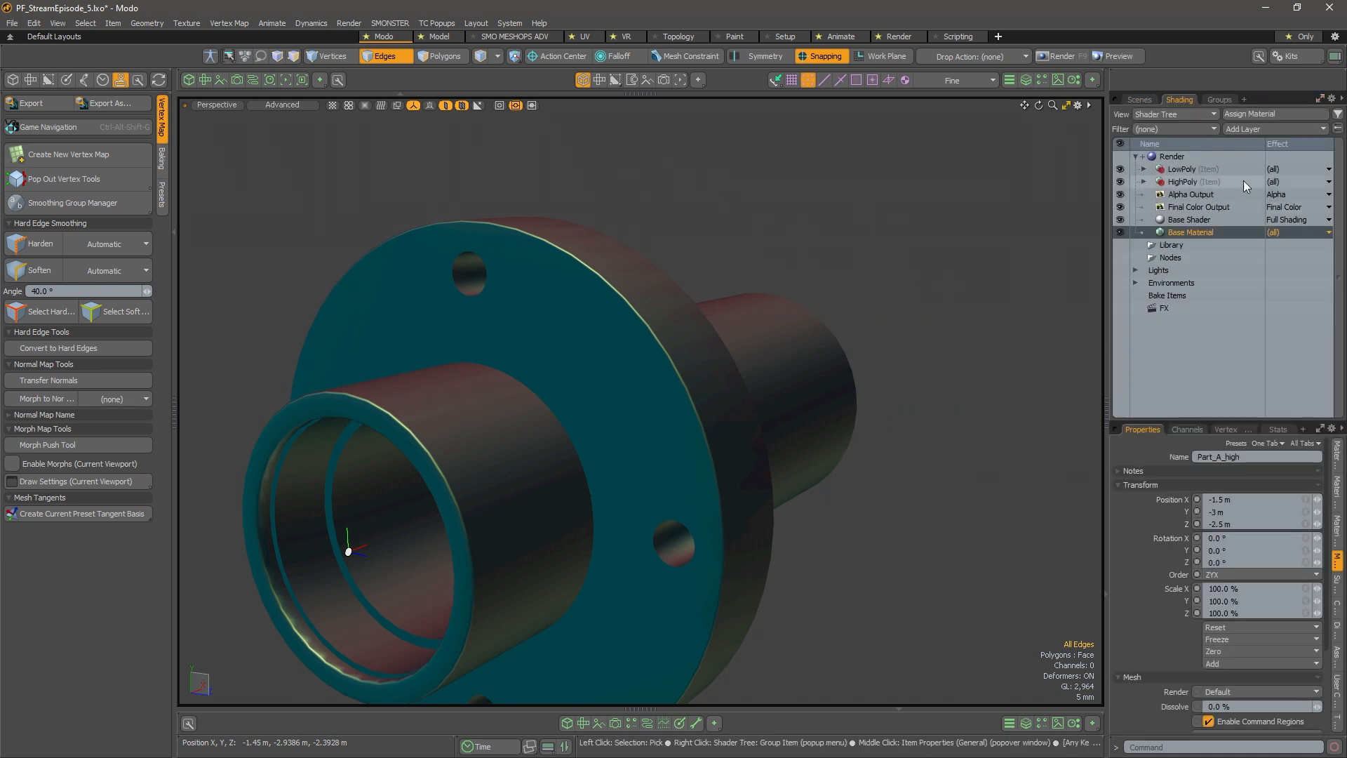
# Make the Start mesh active in the scene's item list, switch to item mode and clear the item selection
pyautogui.click(1139, 100)
pyautogui.click(1230, 156)
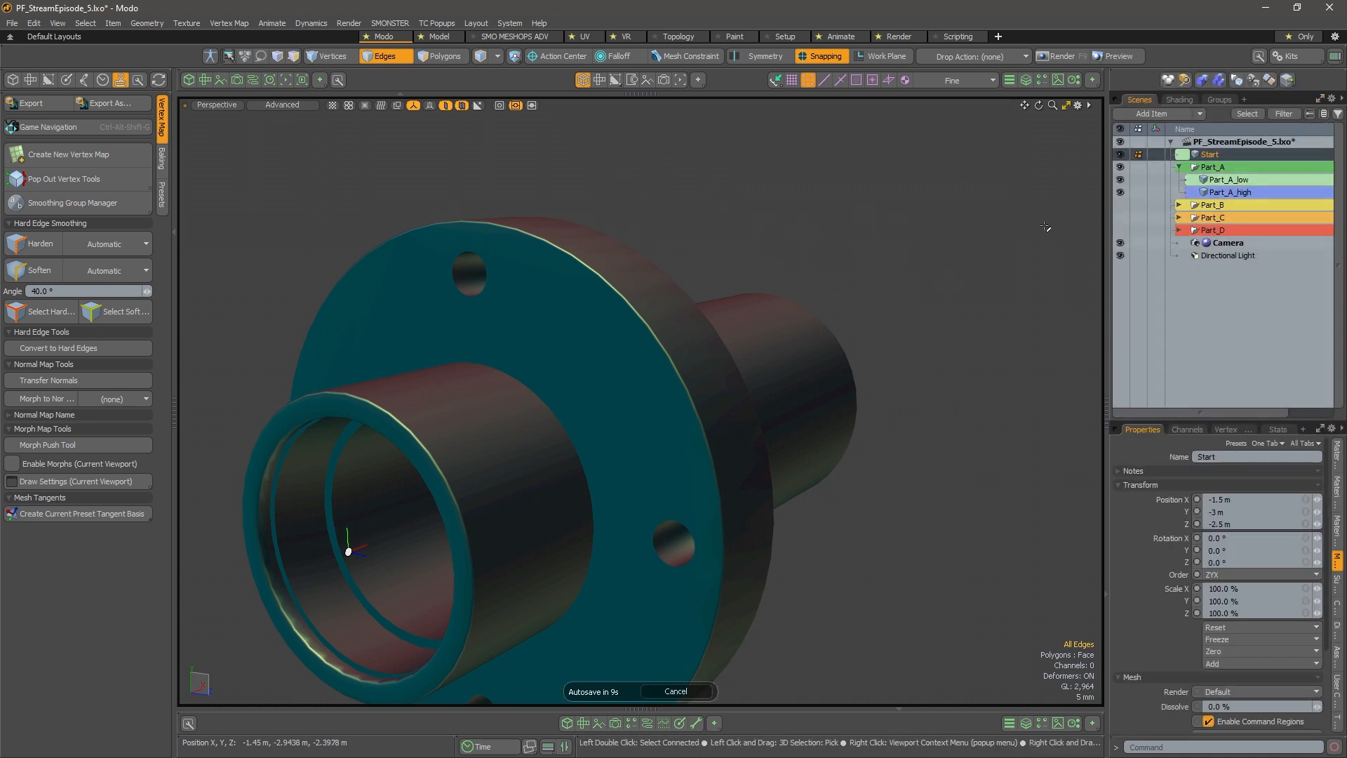
pyautogui.press('5')
pyautogui.click(815, 269)
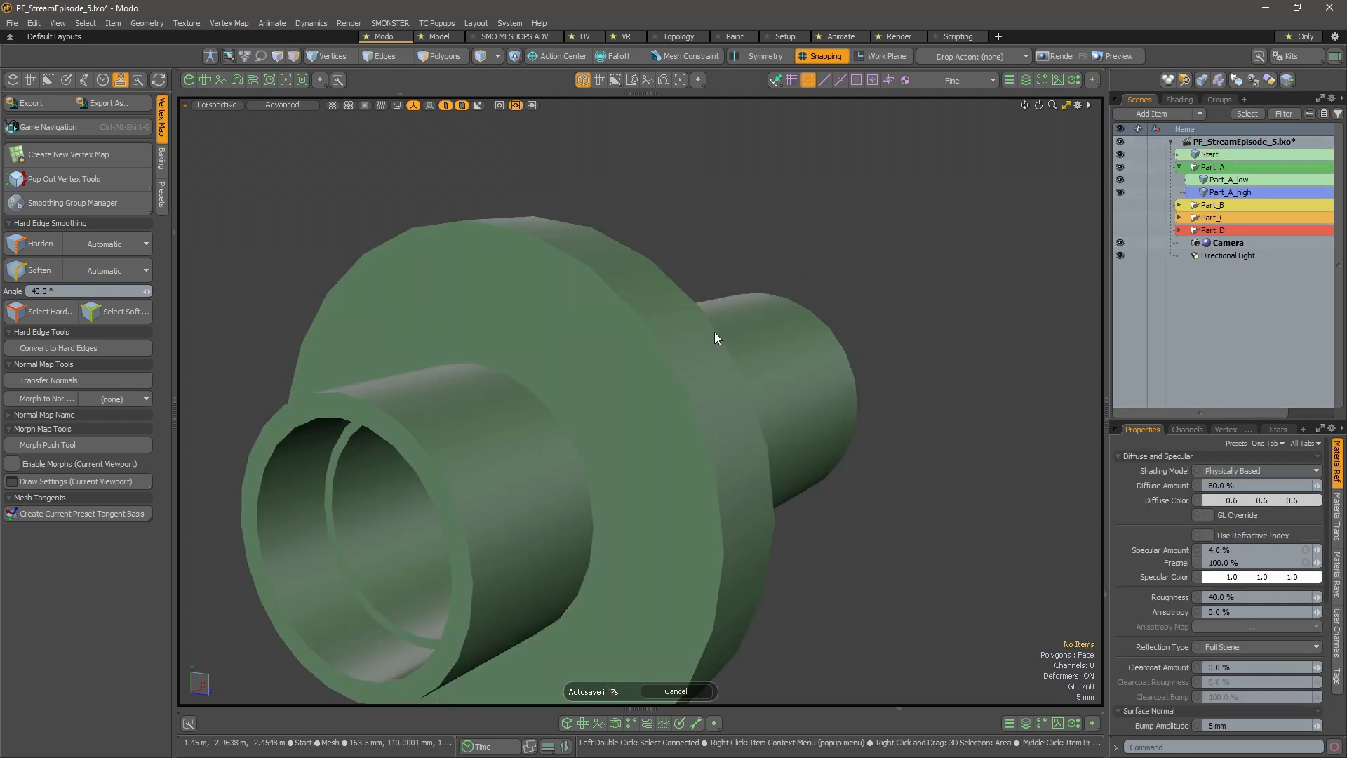
pyautogui.click(715, 331)
pyautogui.keyDown('alt'); pyautogui.moveTo(715, 331); pyautogui.dragTo(782, 230); pyautogui.keyUp('alt')
pyautogui.click(825, 245)
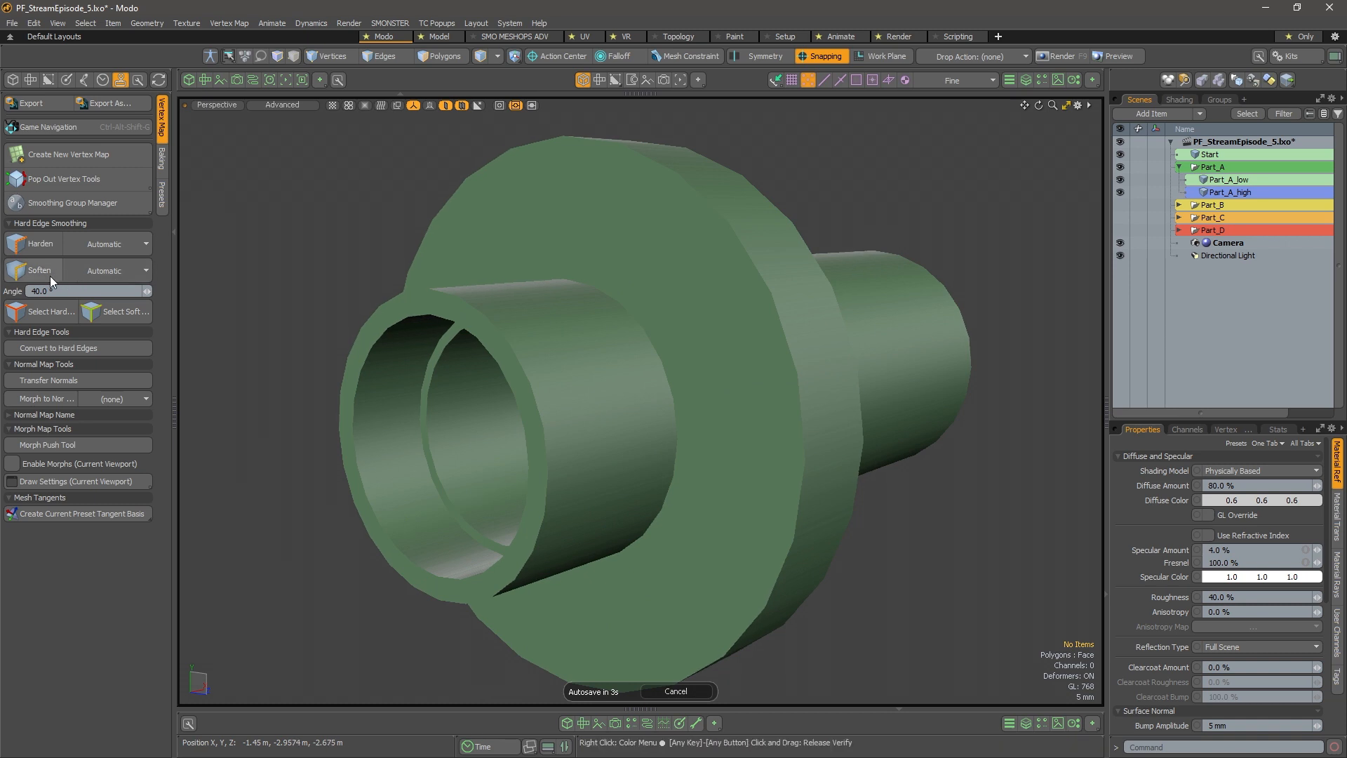
# Switch to edge selection mode and show the shader tree and the Start mesh's vertex map list
pyautogui.press('2')
pyautogui.keyDown('alt'); pyautogui.moveTo(661, 305); pyautogui.dragTo(803, 342); pyautogui.keyUp('alt')
pyautogui.click(1179, 100)
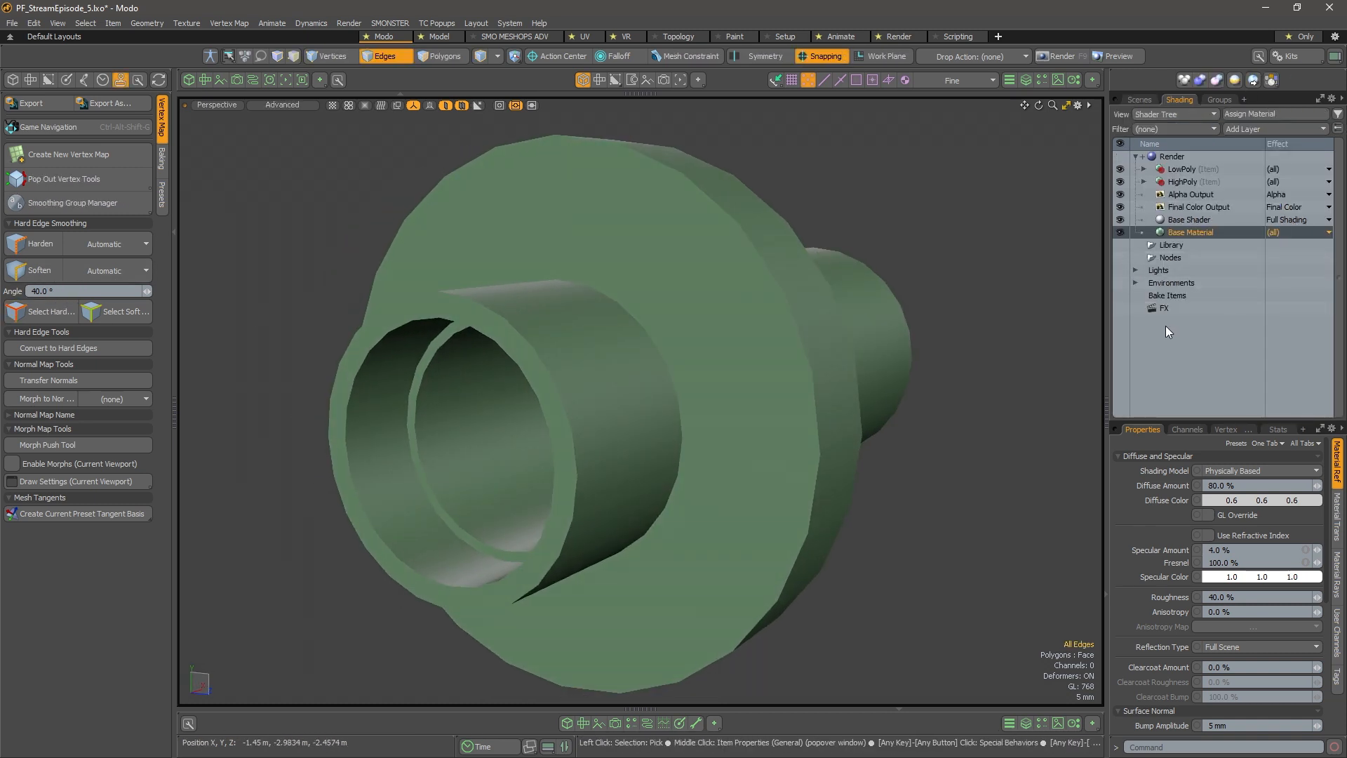
pyautogui.click(1229, 429)
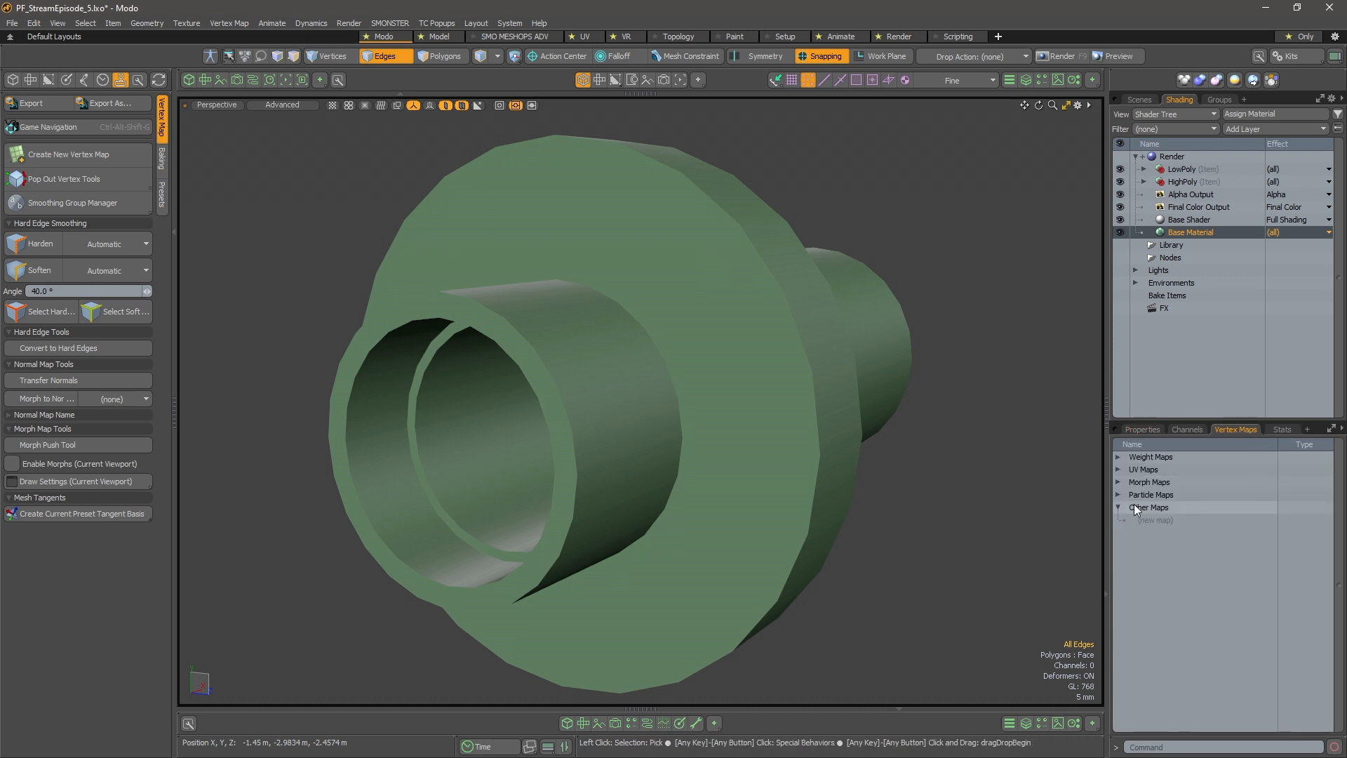
pyautogui.keyDown('alt'); pyautogui.moveTo(827, 231); pyautogui.dragTo(778, 344); pyautogui.keyUp('alt')
# Convert the Start mesh to hard edges with Clear Smoothing Groups and Remove Normal Maps enabled, and select all its hard edges
pyautogui.click(77, 349)
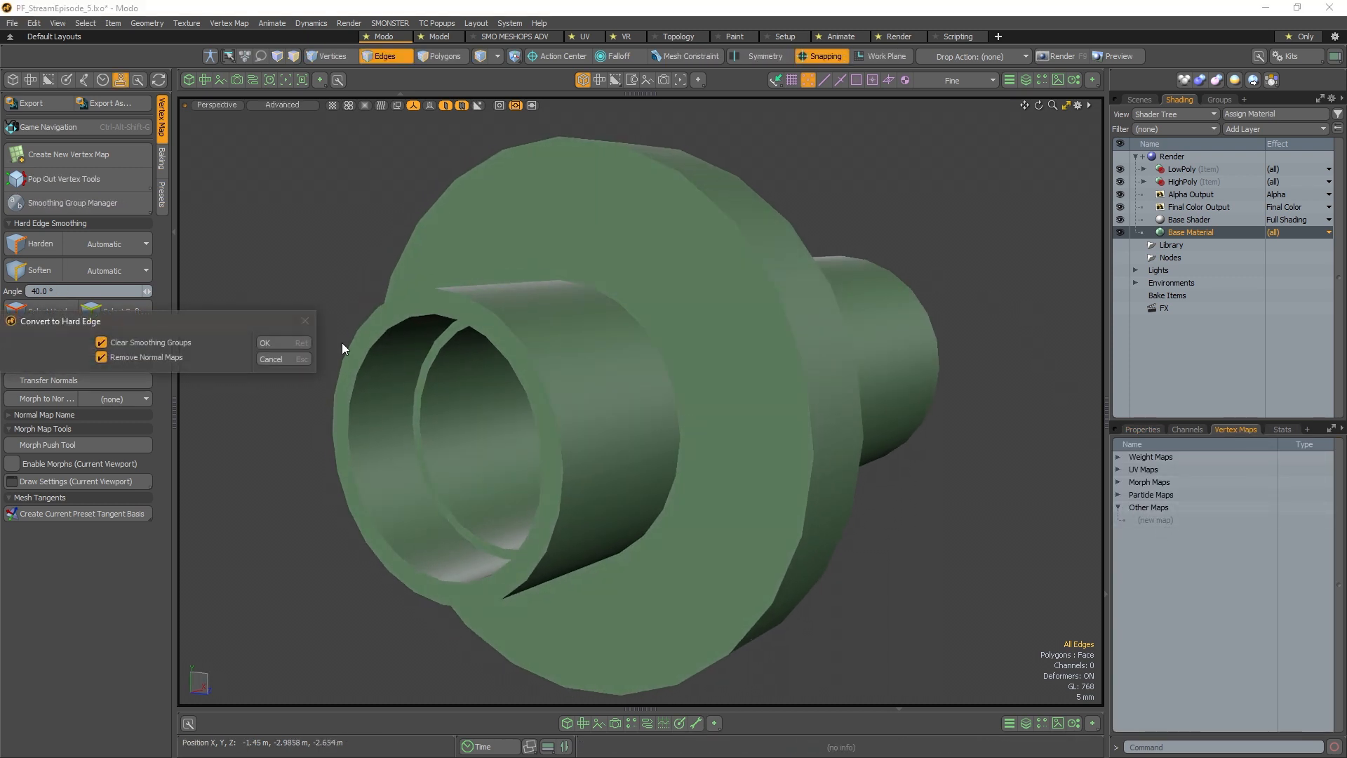
pyautogui.click(287, 342)
pyautogui.click(42, 312)
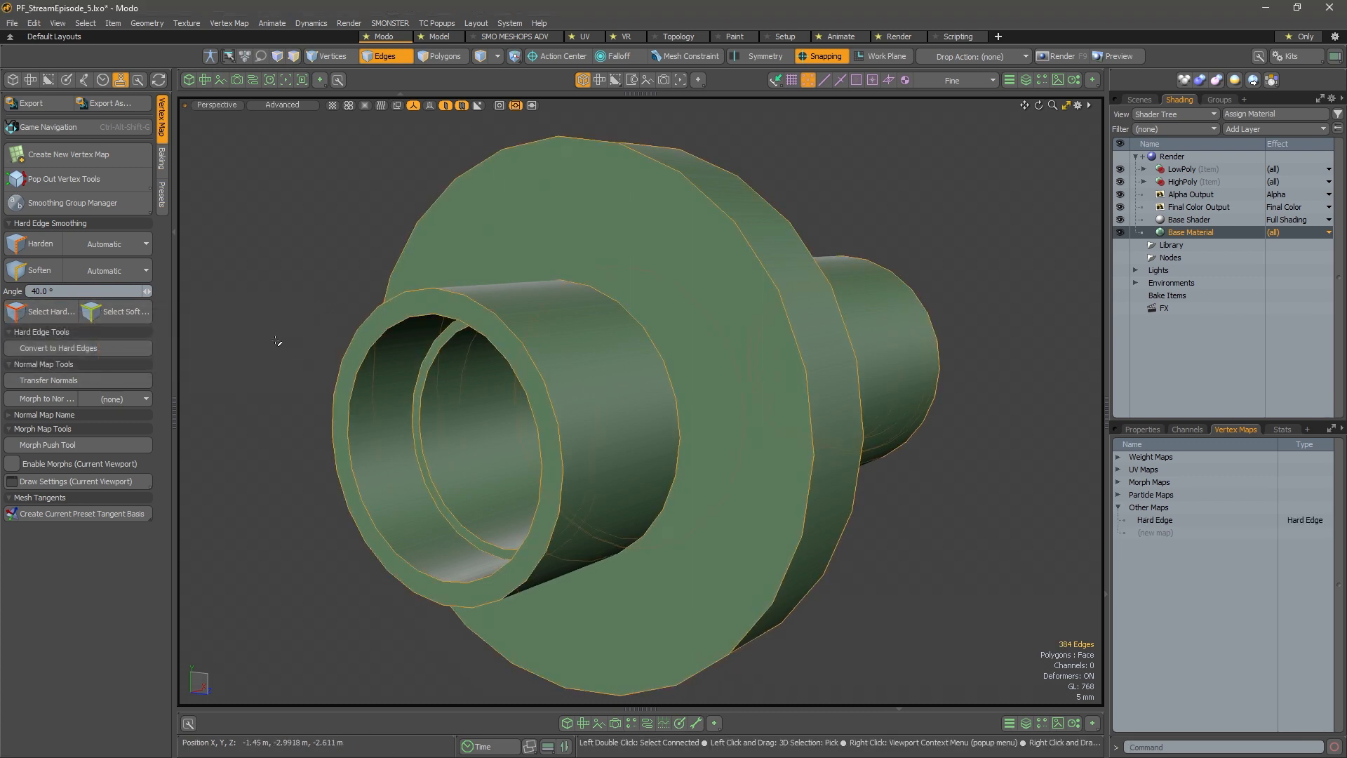
pyautogui.keyDown('alt'); pyautogui.moveTo(536, 561); pyautogui.dragTo(704, 271); pyautogui.keyUp('alt')
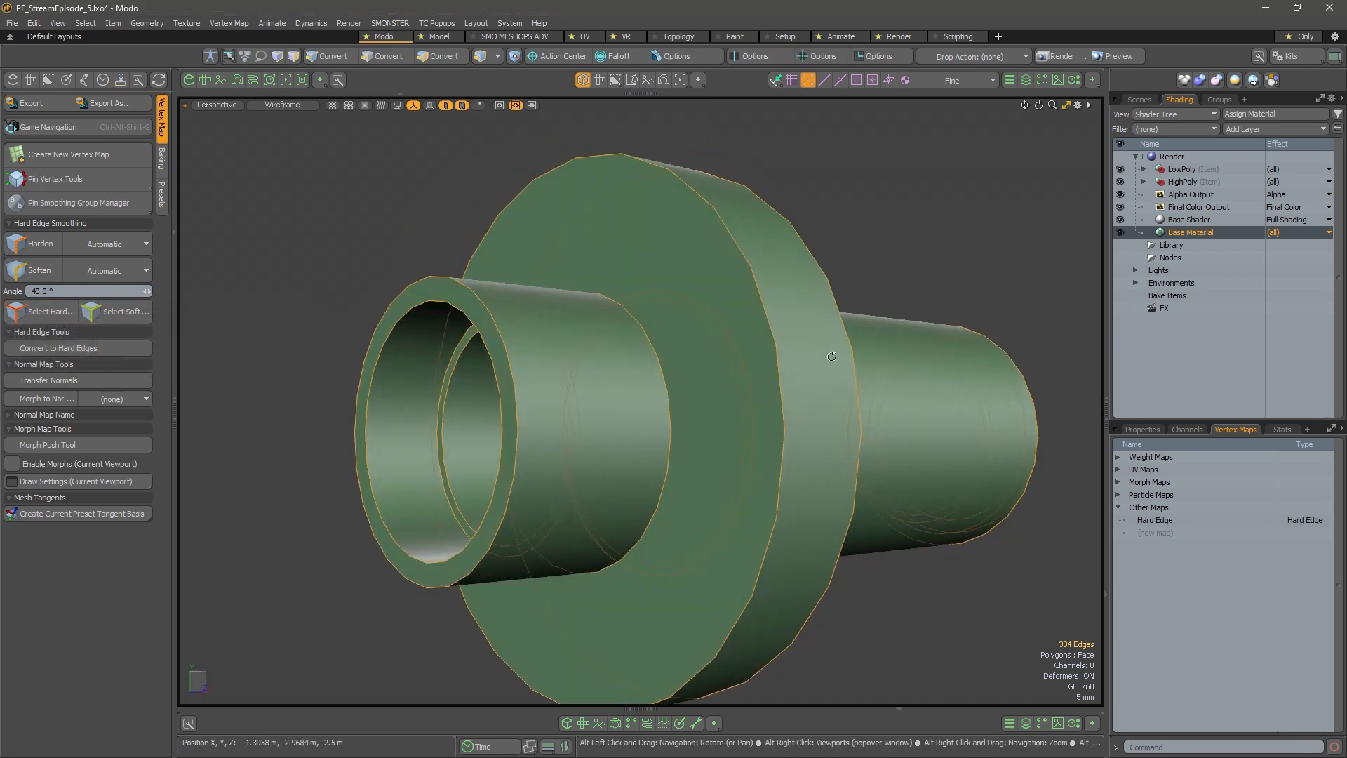
# Clear the edge selection and examine the shading of the flanged tube from several angles
pyautogui.keyDown('alt'); pyautogui.moveTo(714, 199); pyautogui.dragTo(942, 477); pyautogui.keyUp('alt')
pyautogui.scroll(-3, 920, 367)
pyautogui.click(1001, 256)
pyautogui.keyDown('alt'); pyautogui.keyDown('shift'); pyautogui.moveTo(625, 390); pyautogui.dragTo(655, 406); pyautogui.keyUp('shift'); pyautogui.keyUp('alt')
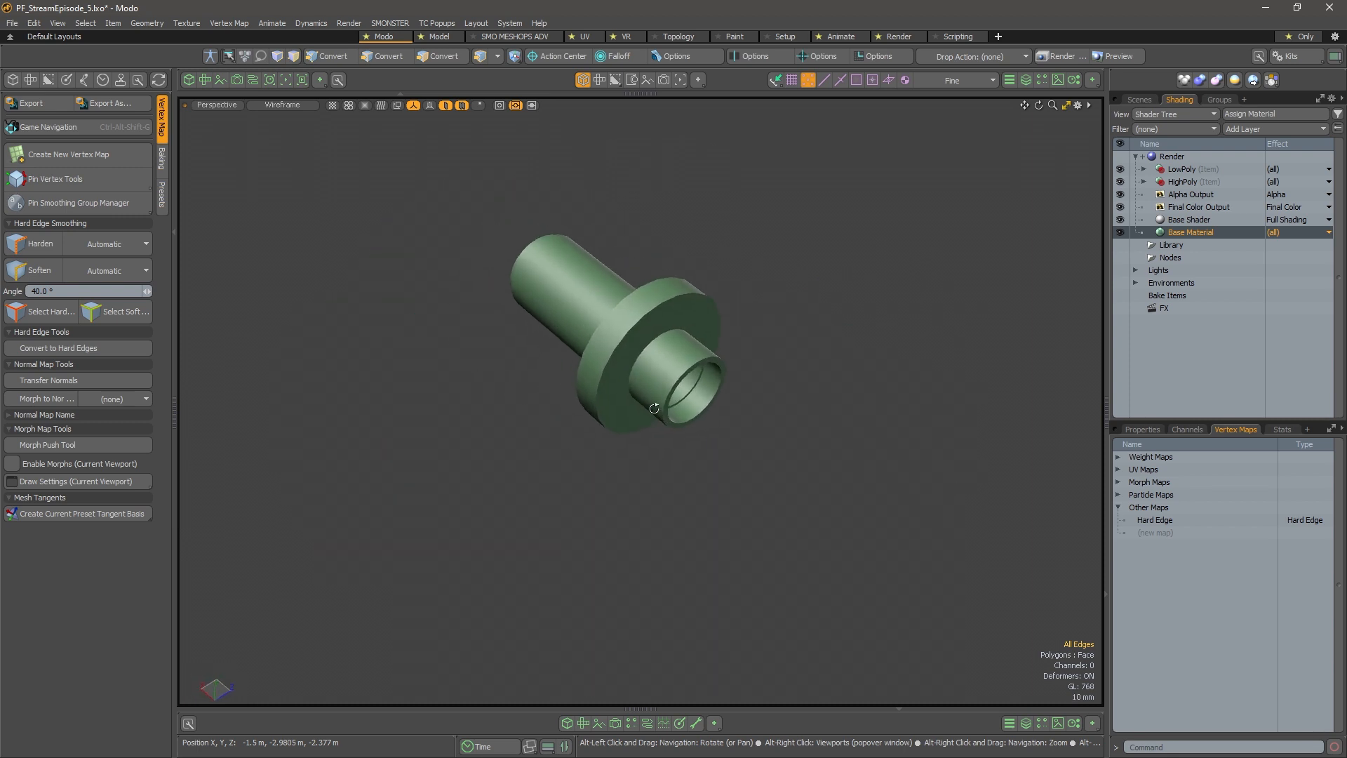
pyautogui.keyDown('alt'); pyautogui.moveTo(721, 445); pyautogui.dragTo(746, 422); pyautogui.keyUp('alt')
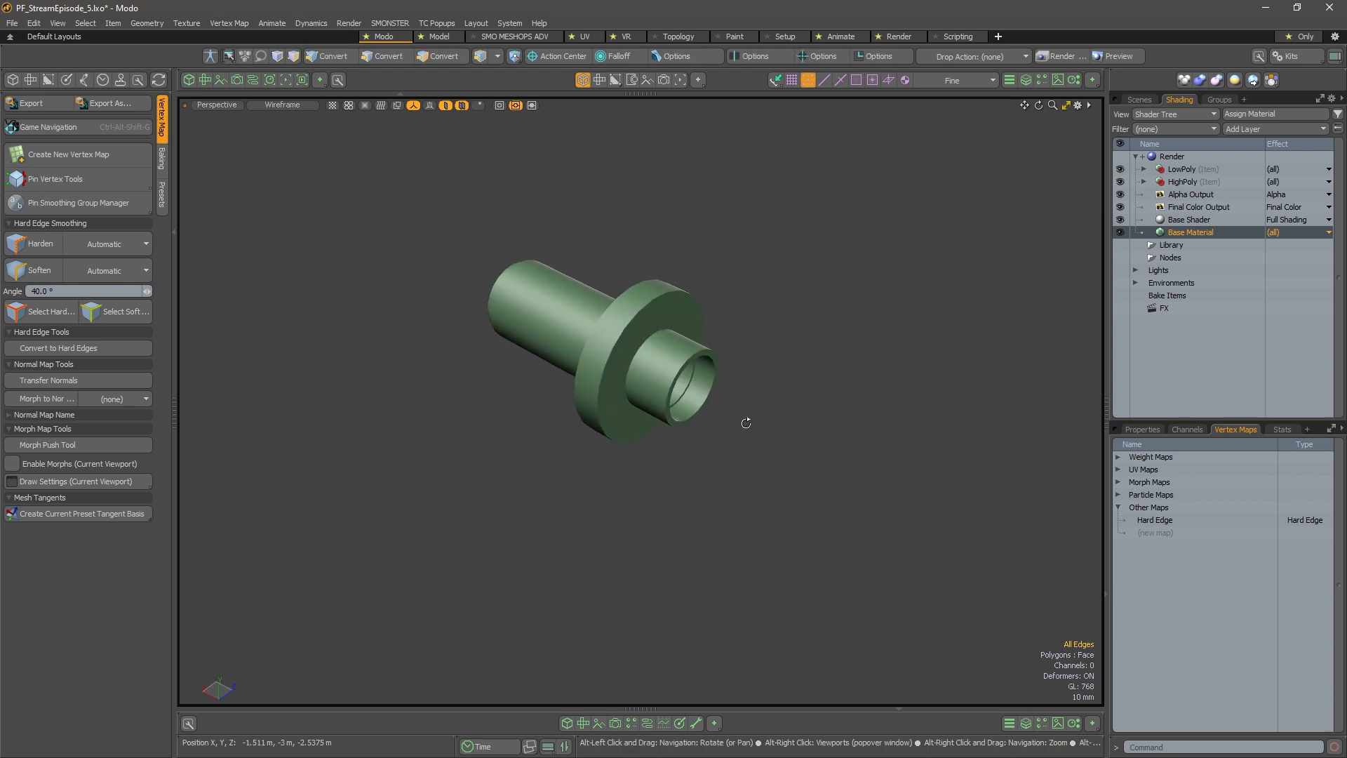
pyautogui.keyDown('alt'); pyautogui.moveTo(582, 390); pyautogui.dragTo(605, 378); pyautogui.keyUp('alt')
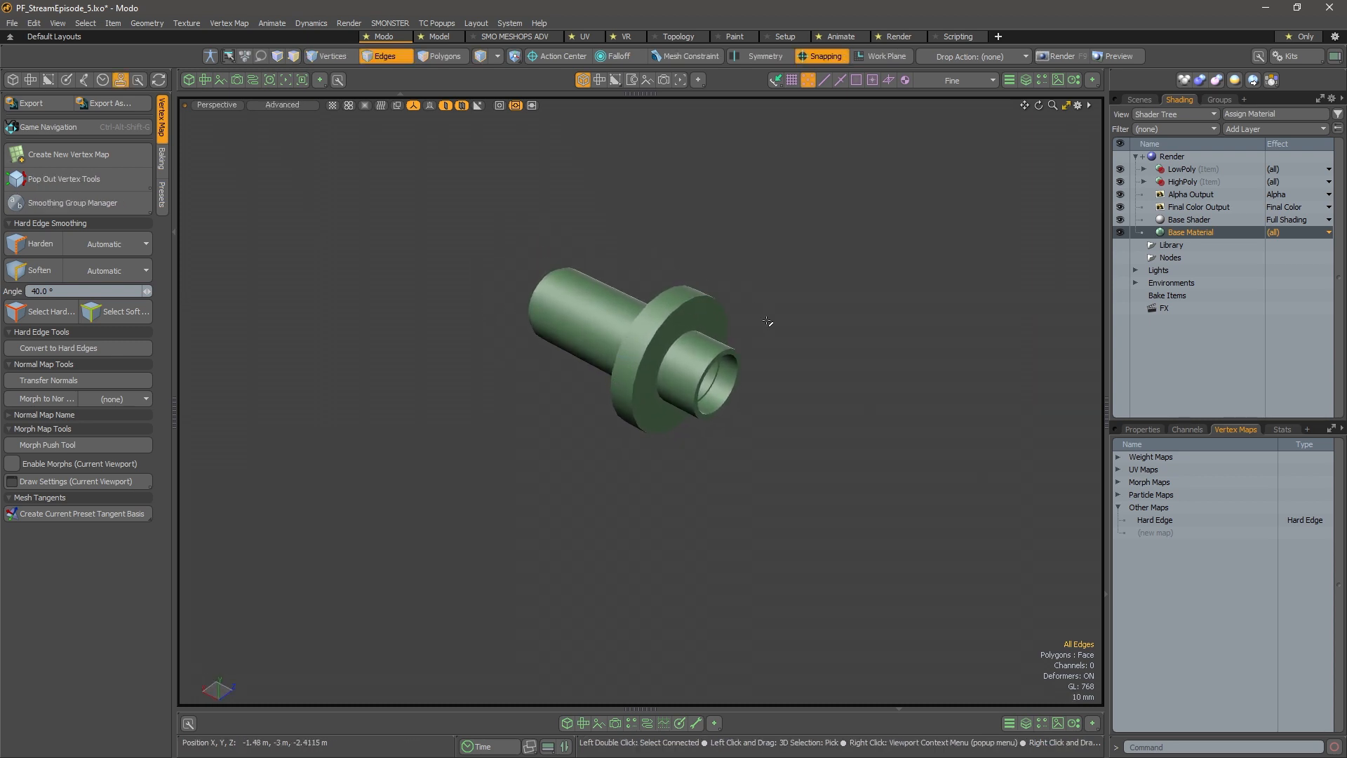
pyautogui.keyDown('alt'); pyautogui.moveTo(751, 400); pyautogui.dragTo(756, 399); pyautogui.keyUp('alt')
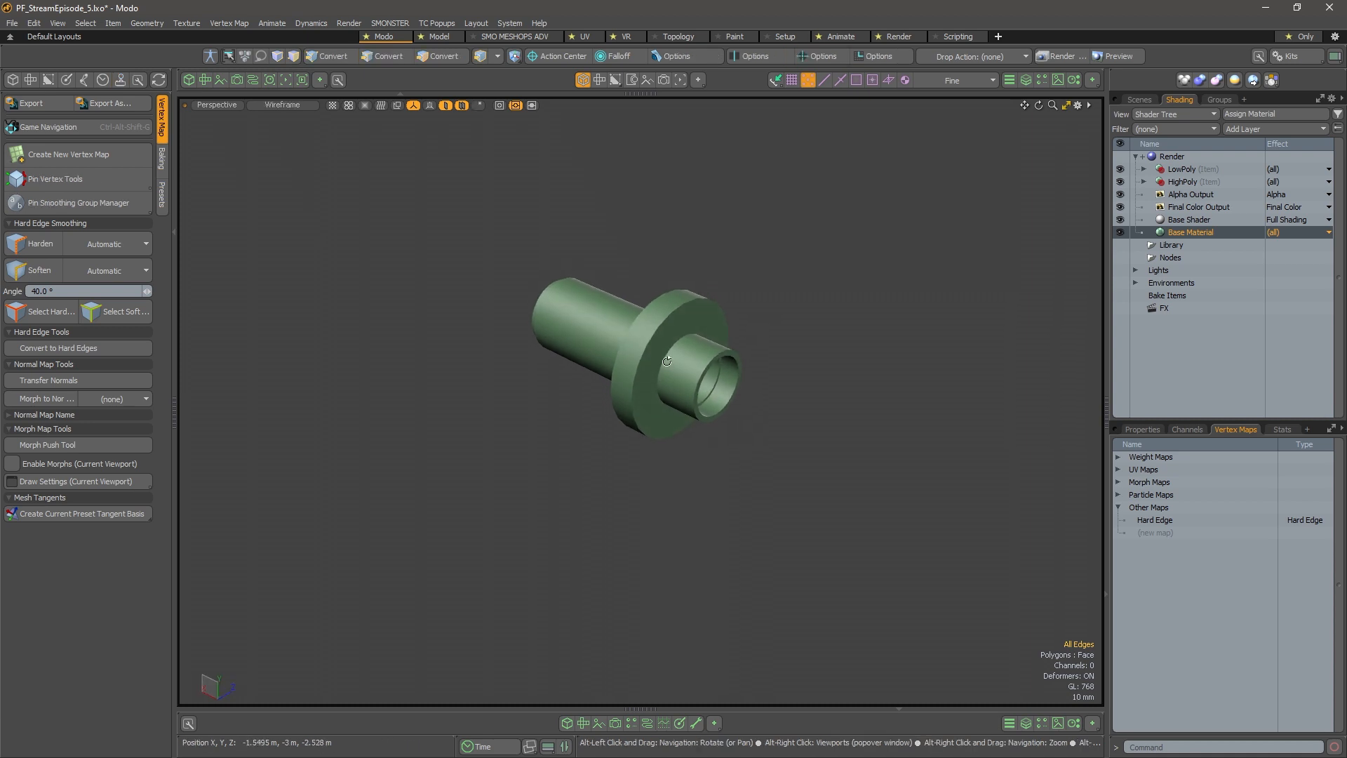
pyautogui.scroll(6, 702, 337)
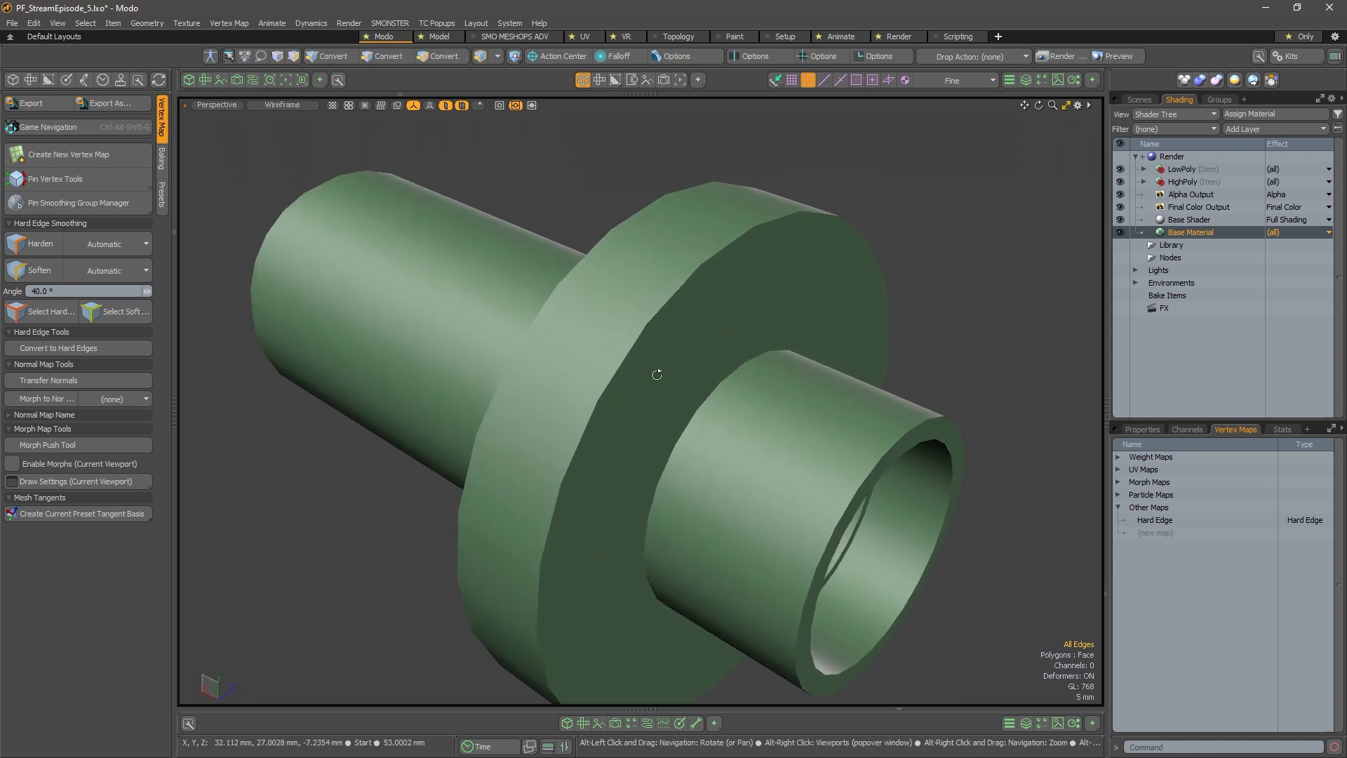
pyautogui.keyDown('alt'); pyautogui.moveTo(657, 374); pyautogui.dragTo(620, 369); pyautogui.keyUp('alt')
pyautogui.click(615, 328)
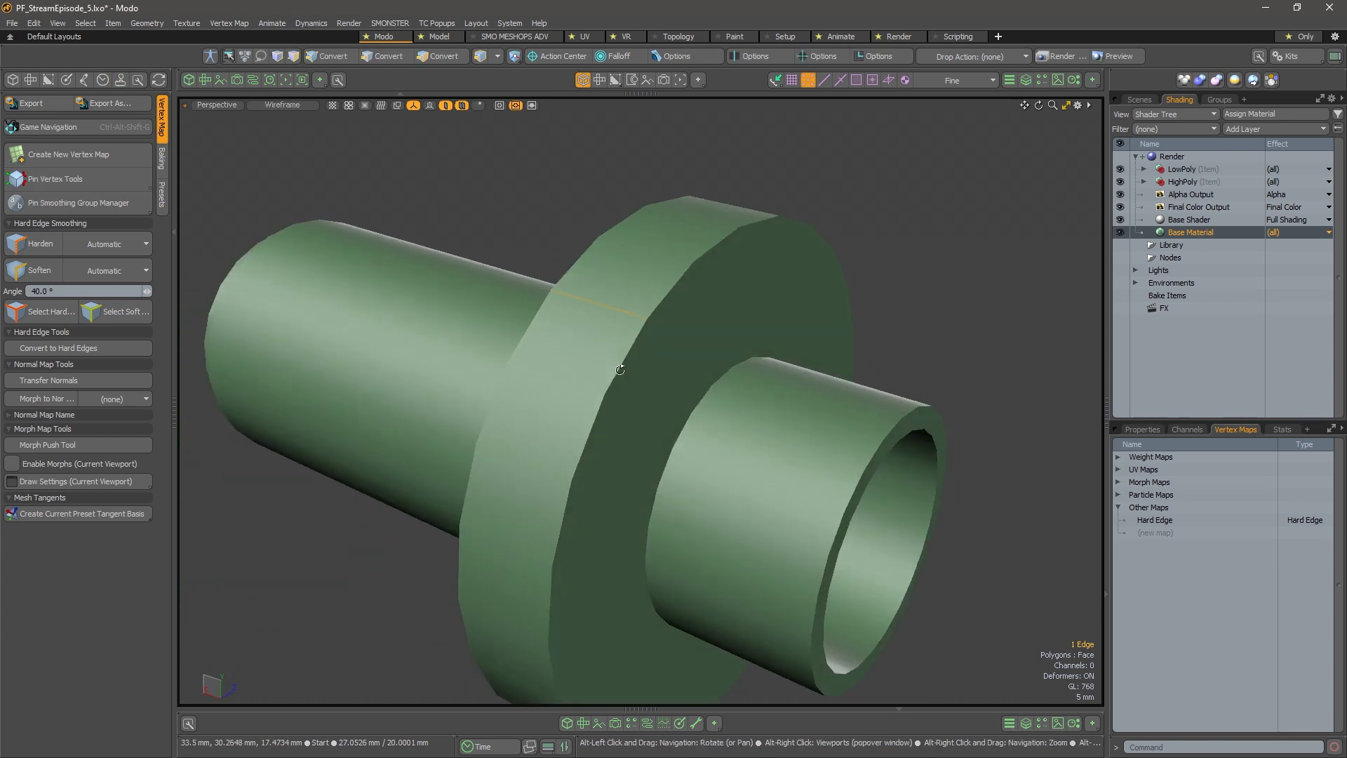
# Show the wireframe overlay on the flanged tube and clear the single-edge selection on the flange rim
pyautogui.hotkey('ctrl', '3')
pyautogui.click(776, 345)
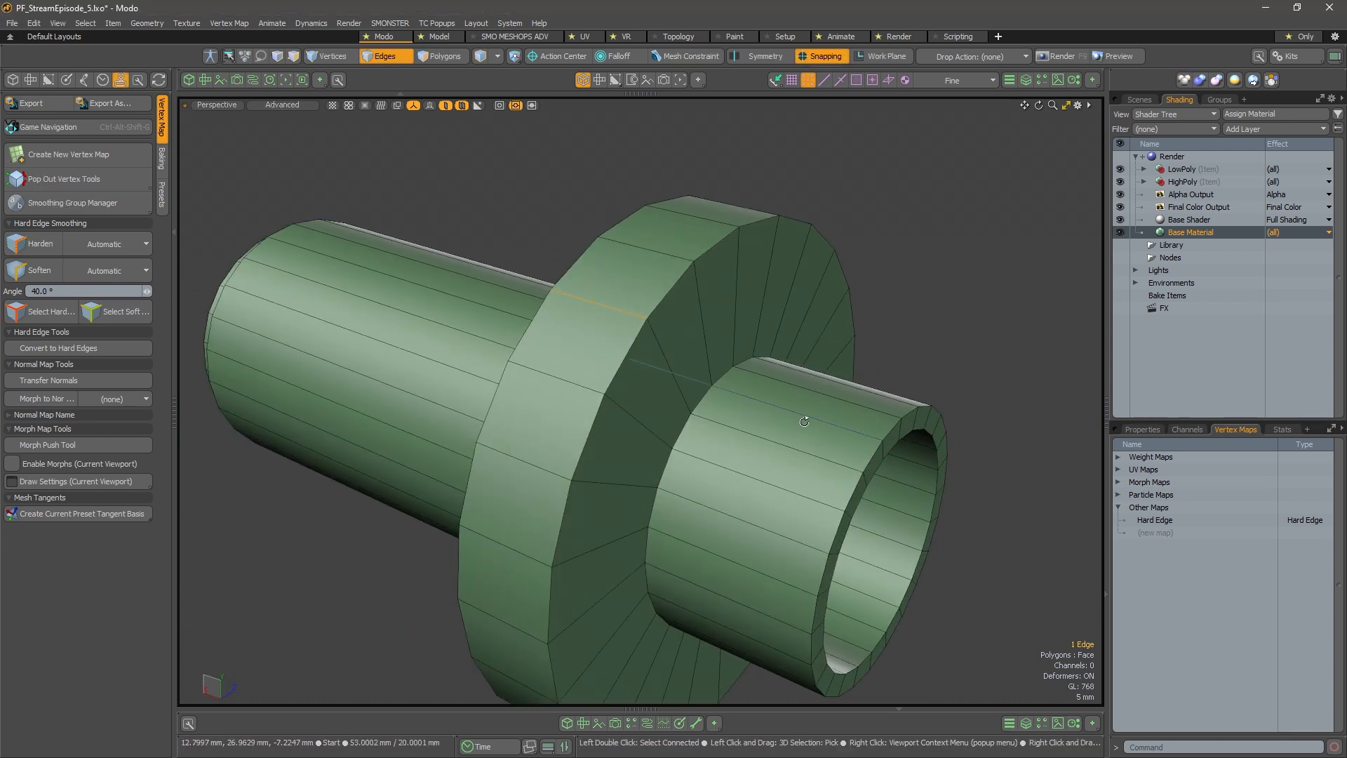
pyautogui.keyDown('alt'); pyautogui.moveTo(804, 421); pyautogui.dragTo(815, 405); pyautogui.keyUp('alt')
pyautogui.click(892, 343)
pyautogui.scroll(-5, 828, 484)
pyautogui.keyDown('alt'); pyautogui.moveTo(802, 481); pyautogui.dragTo(633, 421); pyautogui.keyUp('alt')
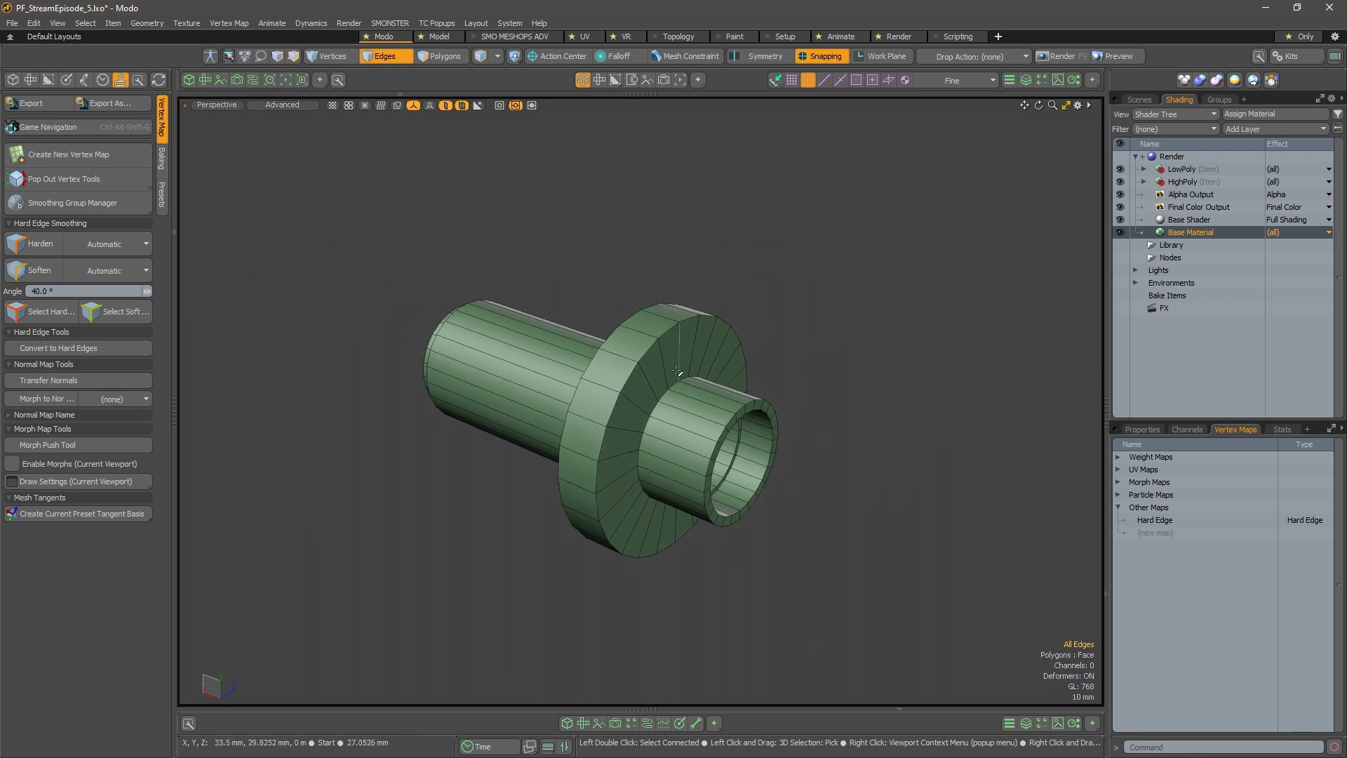
pyautogui.keyDown('alt'); pyautogui.moveTo(645, 378); pyautogui.dragTo(708, 348); pyautogui.keyUp('alt')
pyautogui.keyDown('alt'); pyautogui.scroll(2, 701, 369); pyautogui.keyUp('alt')
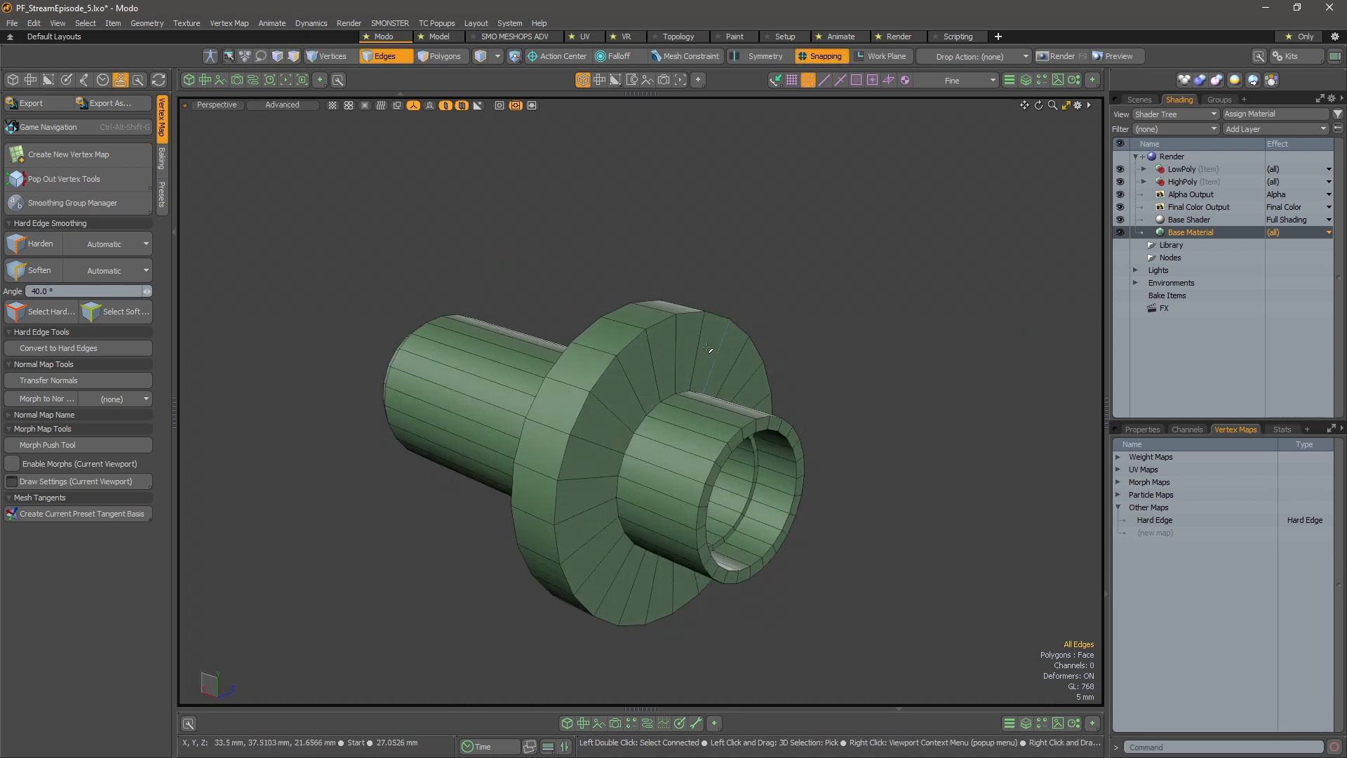
# Select all hard edges of the part and chamfer them with an offset of 800 um
pyautogui.click(44, 311)
pyautogui.keyDown('alt'); pyautogui.moveTo(579, 392); pyautogui.dragTo(592, 401); pyautogui.keyUp('alt')
pyautogui.keyDown('alt'); pyautogui.moveTo(592, 401); pyautogui.dragTo(628, 355, button='right'); pyautogui.keyUp('alt')
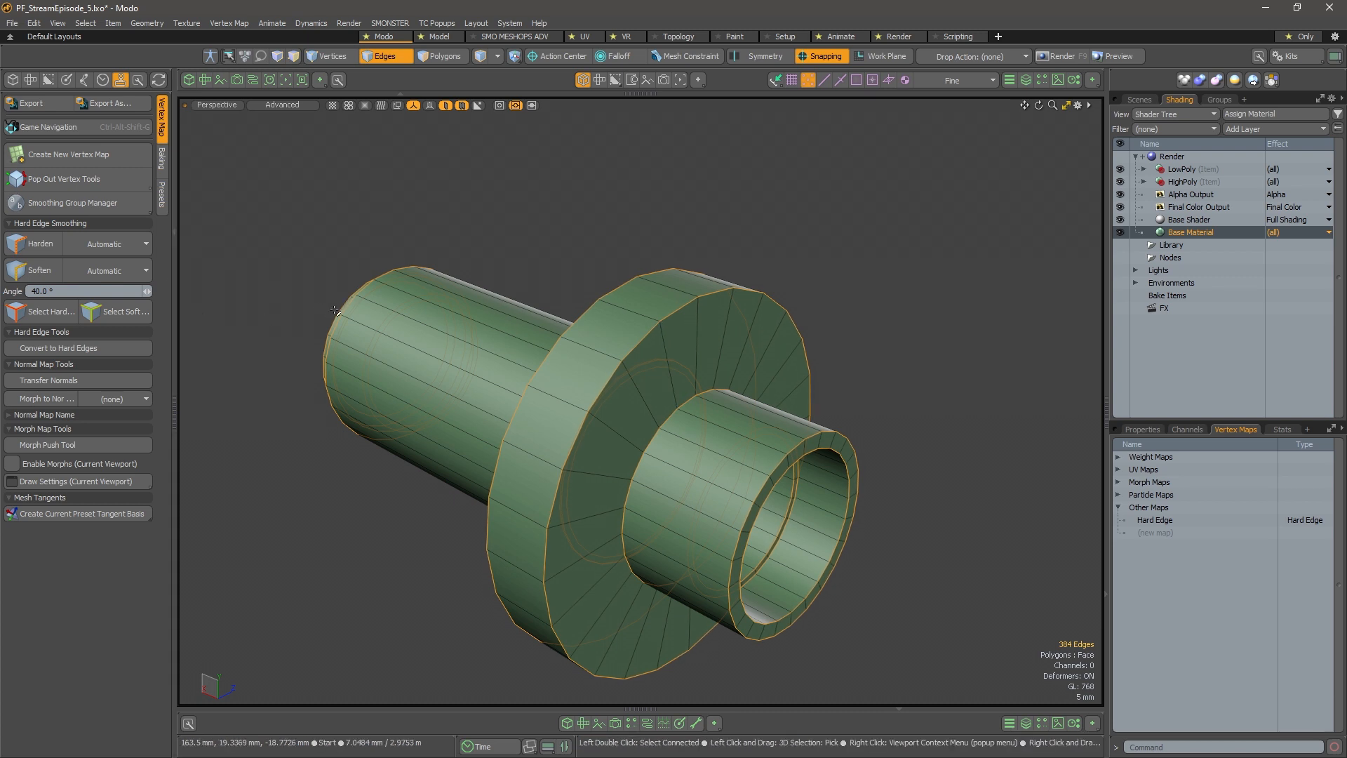
pyautogui.click(175, 233)
pyautogui.click(306, 330)
pyautogui.click(275, 343)
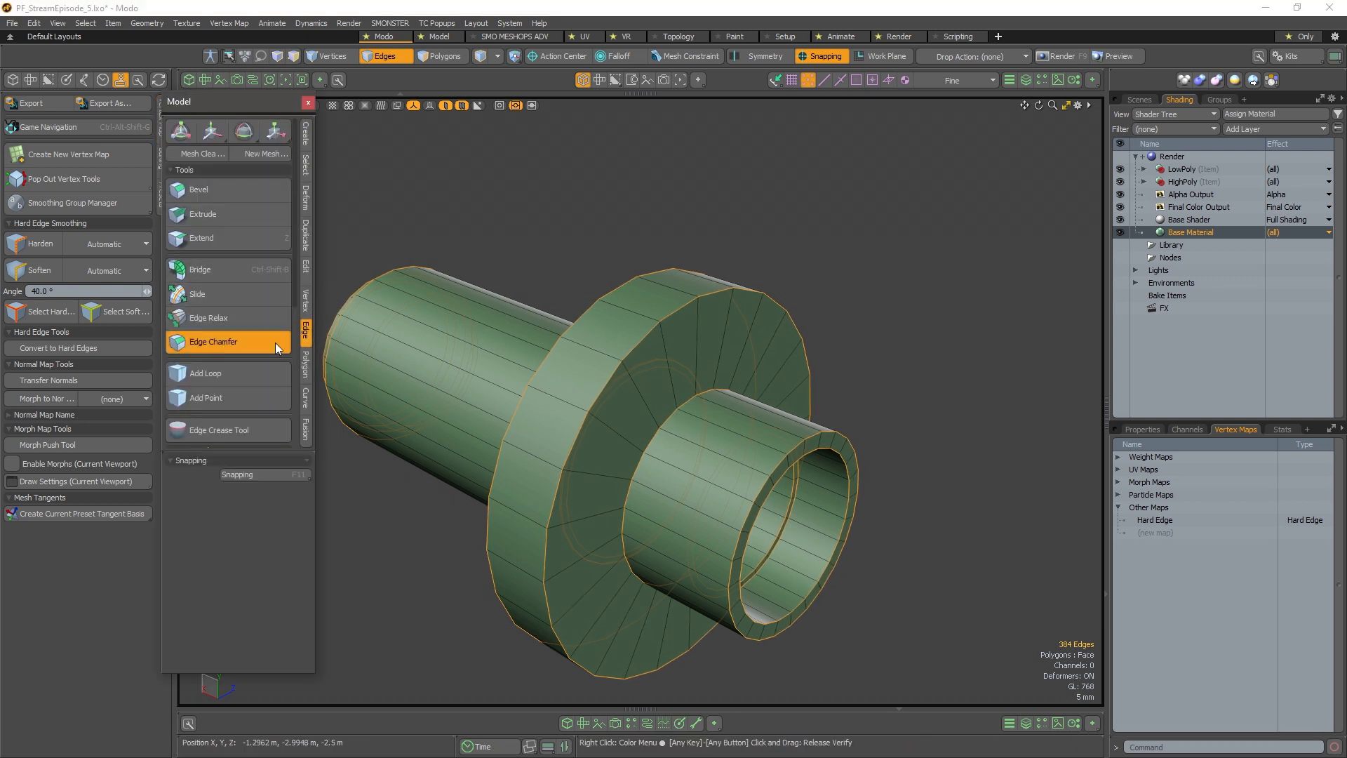
pyautogui.moveTo(646, 294); pyautogui.dragTo(673, 339)
pyautogui.scroll(3, 700, 330)
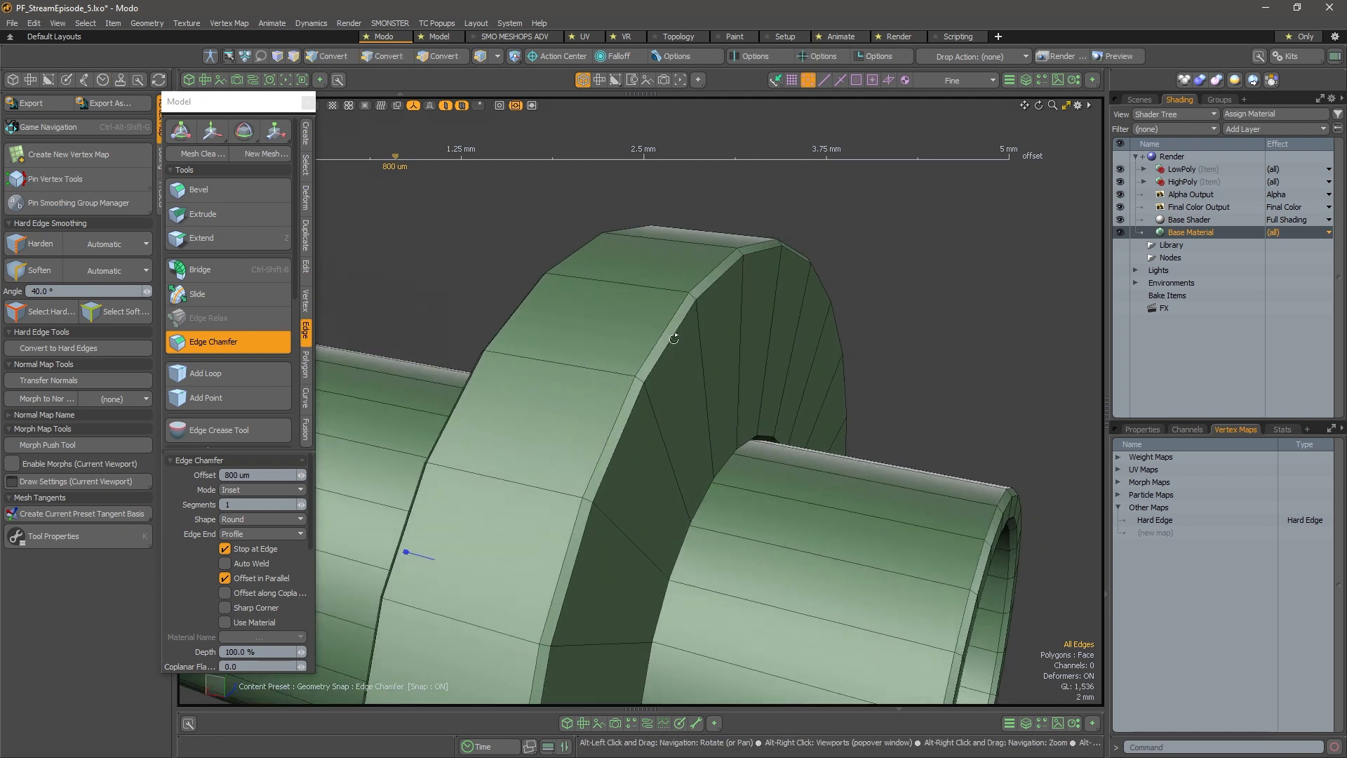
pyautogui.press('space')
pyautogui.scroll(-5, 805, 385)
# Switch to polygon selection mode and hide the wireframe overlay on the chamfered part
pyautogui.press('3')
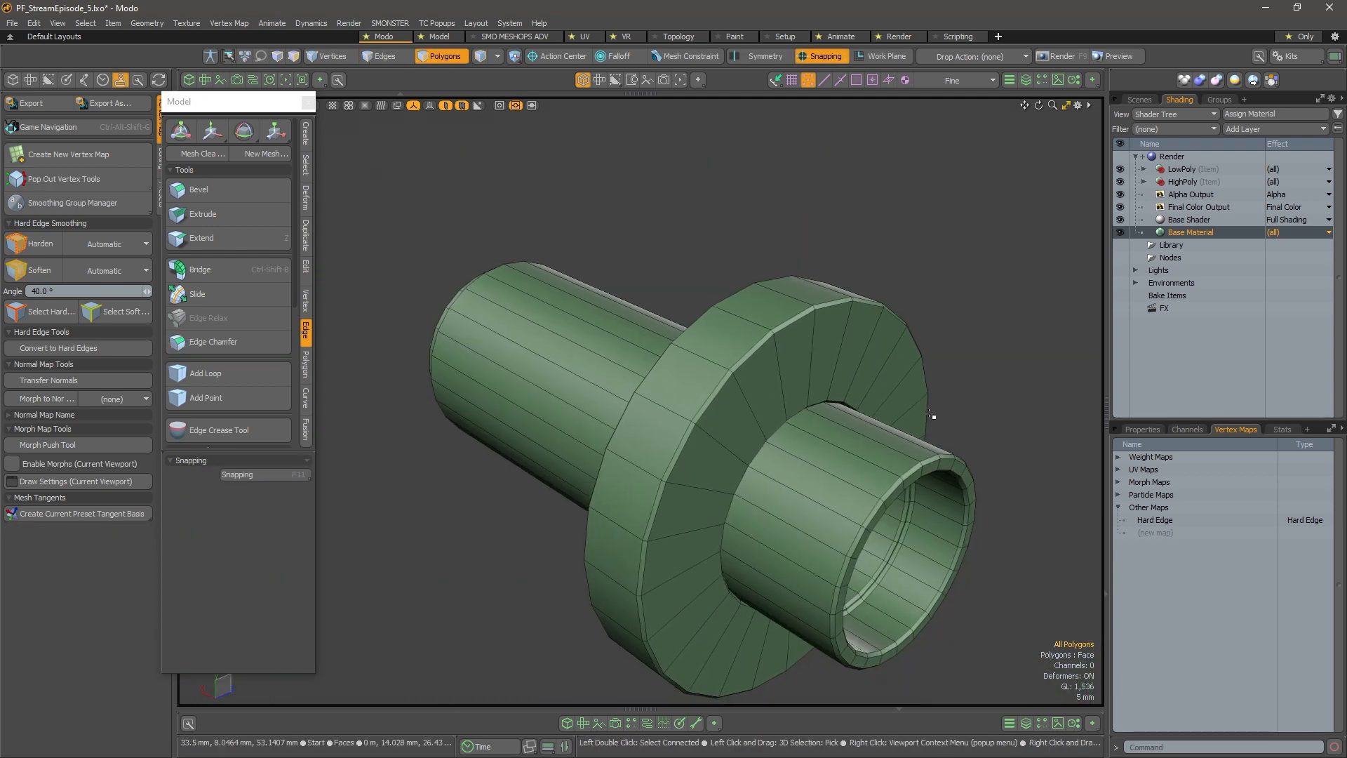
pyautogui.keyDown('alt'); pyautogui.keyDown('shift'); pyautogui.moveTo(929, 414); pyautogui.dragTo(813, 406); pyautogui.keyUp('shift'); pyautogui.keyUp('alt')
pyautogui.hotkey('ctrl', '3')
pyautogui.click(893, 404)
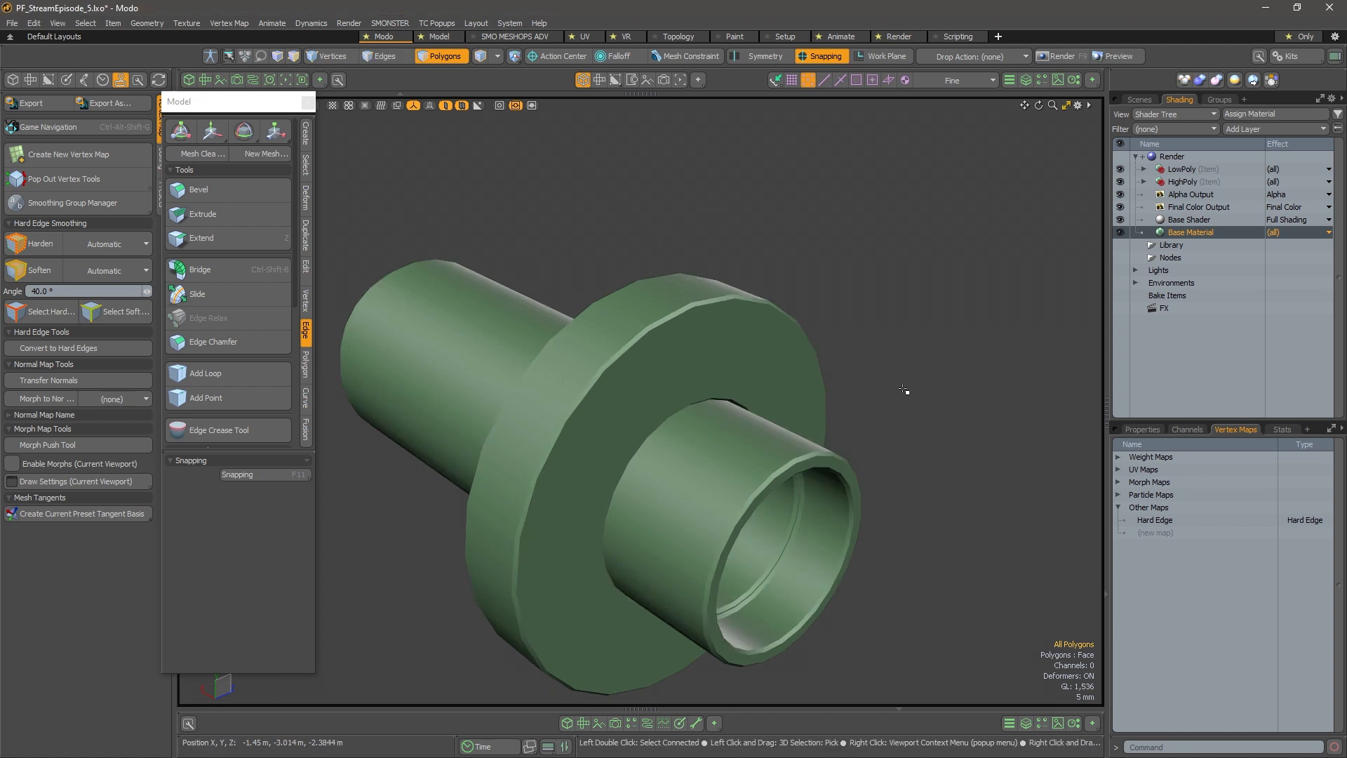
# Examine the shading along the chamfered edges of the flange and tube ends
pyautogui.keyDown('alt'); pyautogui.moveTo(898, 388); pyautogui.dragTo(765, 344); pyautogui.keyUp('alt')
pyautogui.scroll(2, 729, 330)
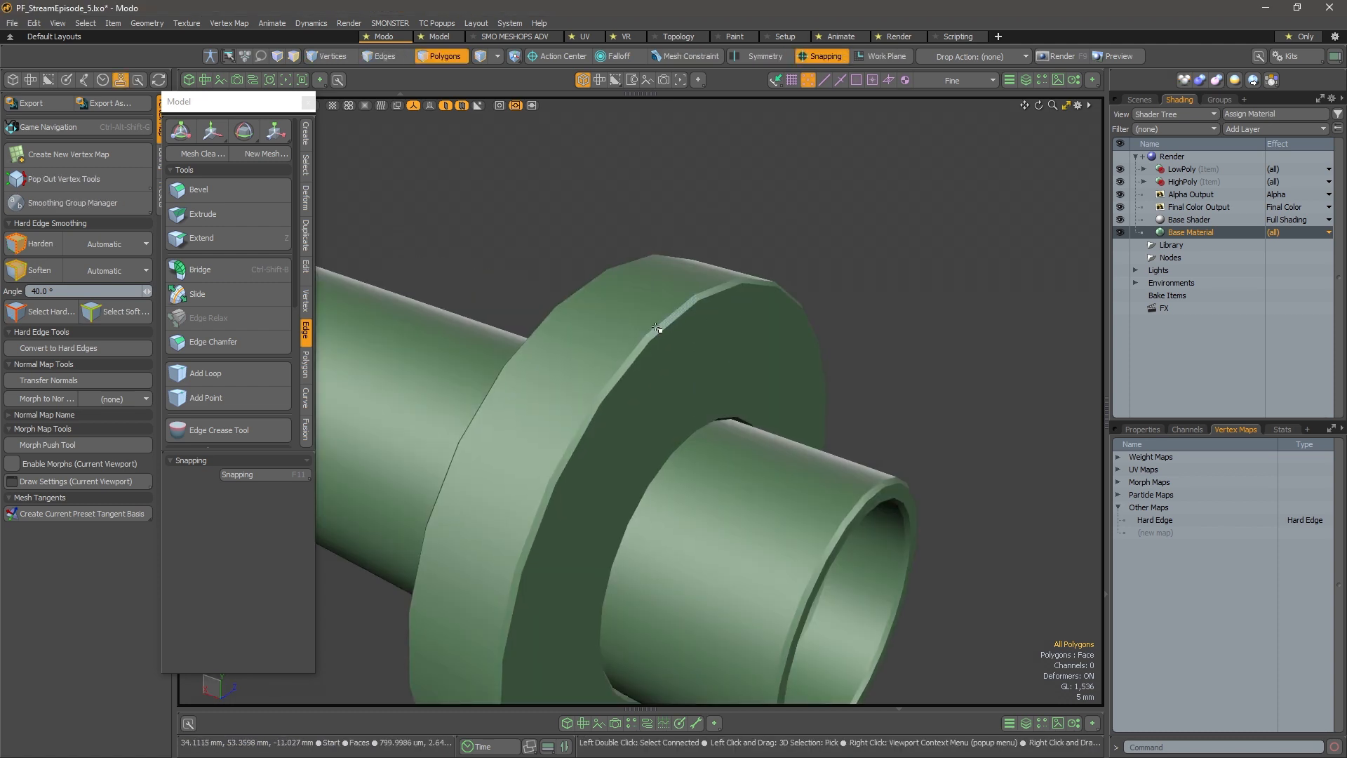
pyautogui.scroll(-4, 657, 328)
pyautogui.keyDown('alt'); pyautogui.moveTo(657, 327); pyautogui.dragTo(663, 383); pyautogui.keyUp('alt')
pyautogui.keyDown('alt'); pyautogui.moveTo(662, 383); pyautogui.dragTo(677, 380, button='right'); pyautogui.keyUp('alt')
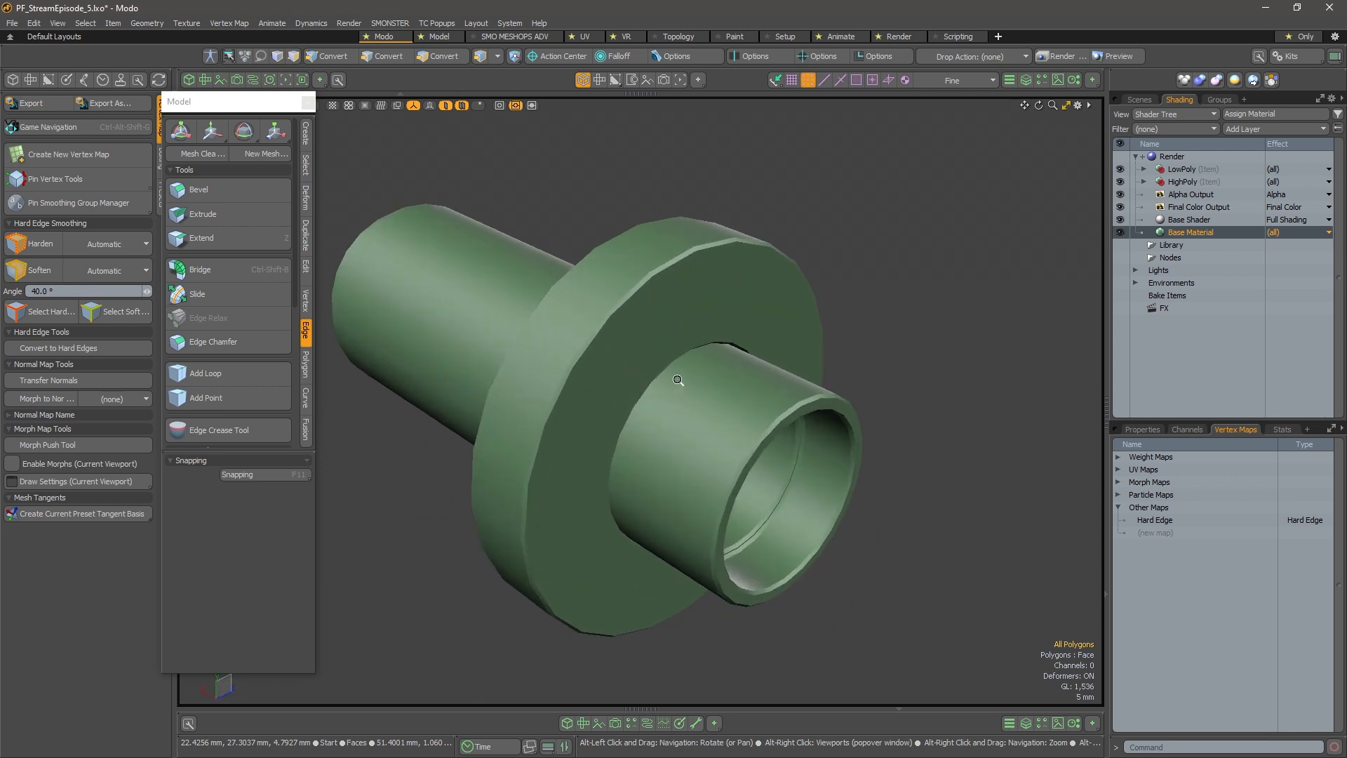
pyautogui.keyDown('alt'); pyautogui.keyDown('shift'); pyautogui.moveTo(677, 379); pyautogui.dragTo(713, 383); pyautogui.keyUp('shift'); pyautogui.keyUp('alt')
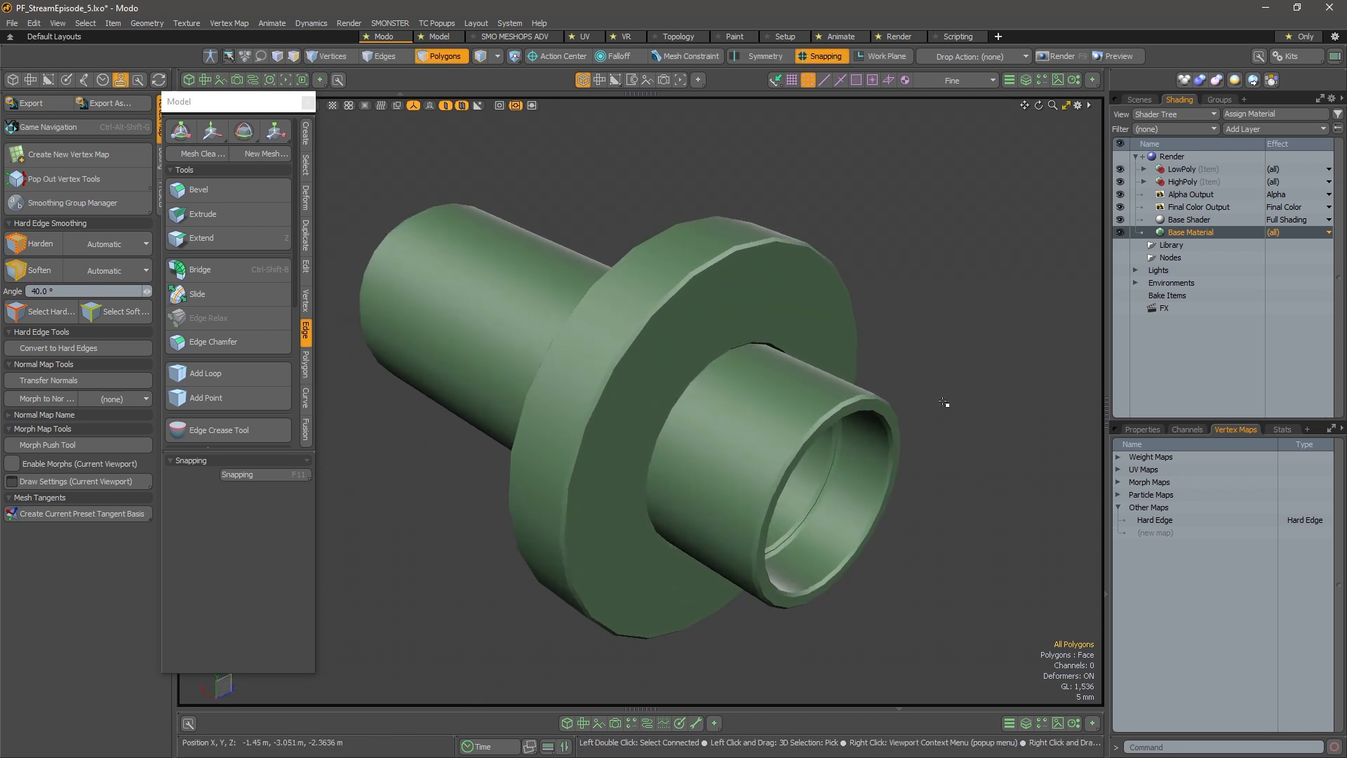
pyautogui.moveTo(800, 312)
pyautogui.keyDown('alt'); pyautogui.mouseDown()
pyautogui.moveTo(789, 323)
pyautogui.moveTo(806, 336)
pyautogui.mouseUp(); pyautogui.keyUp('alt')
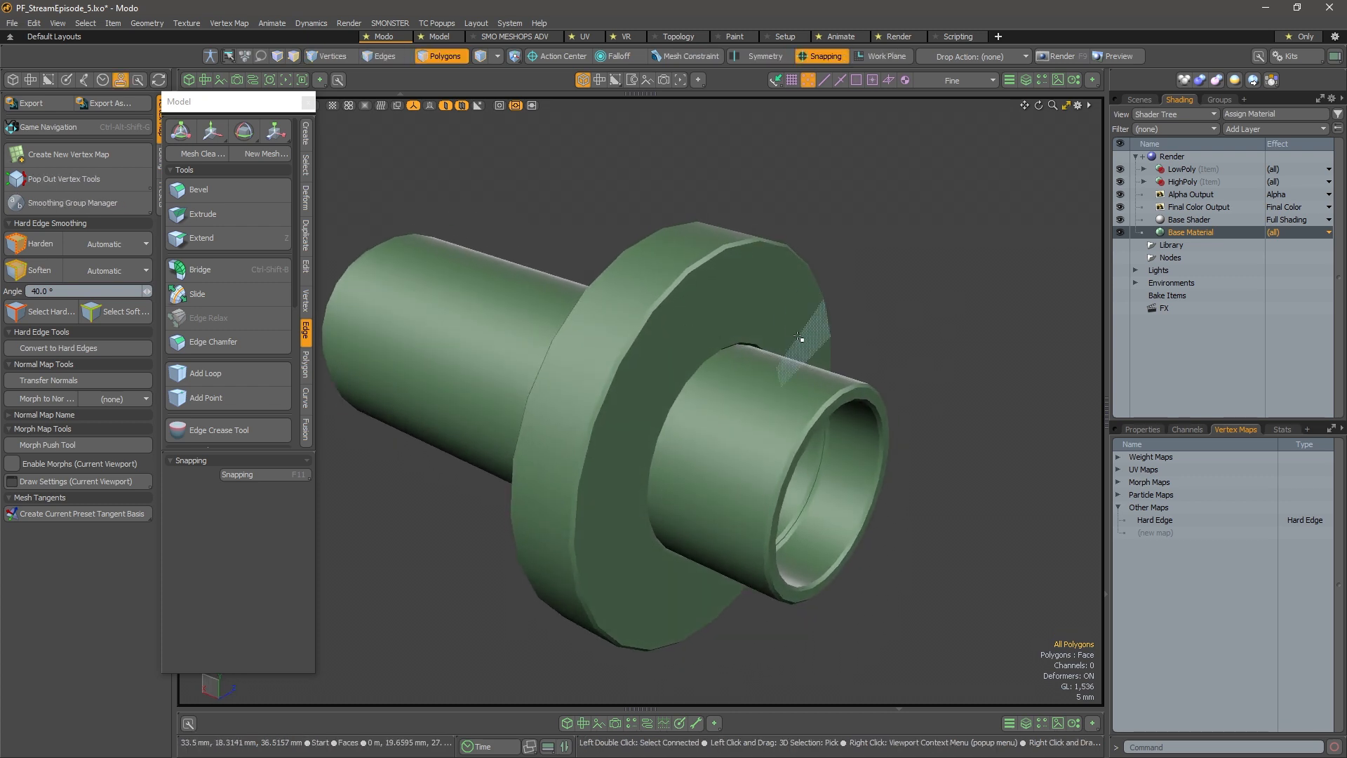
pyautogui.keyDown('alt'); pyautogui.moveTo(867, 357); pyautogui.dragTo(917, 339); pyautogui.keyUp('alt')
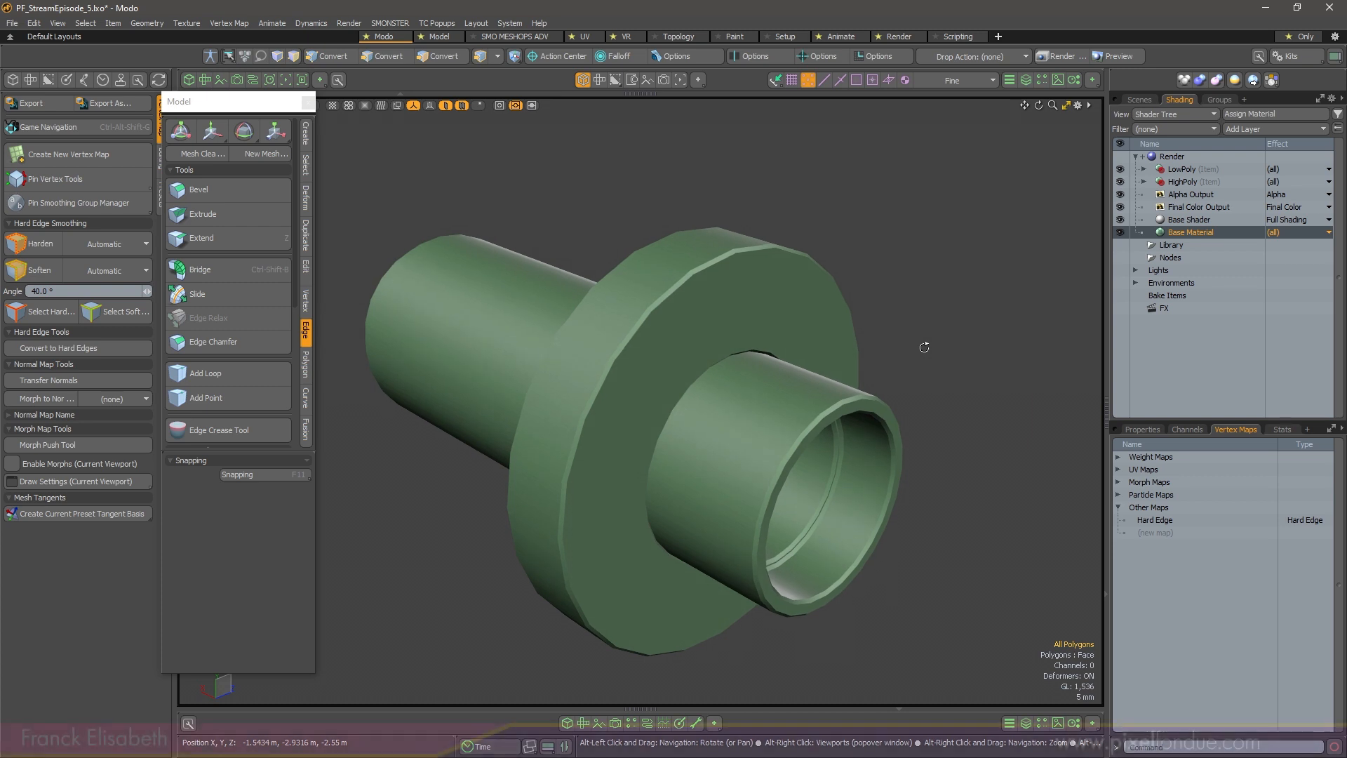
# Set the Base Material's smoothing angle to 179°
pyautogui.click(1140, 100)
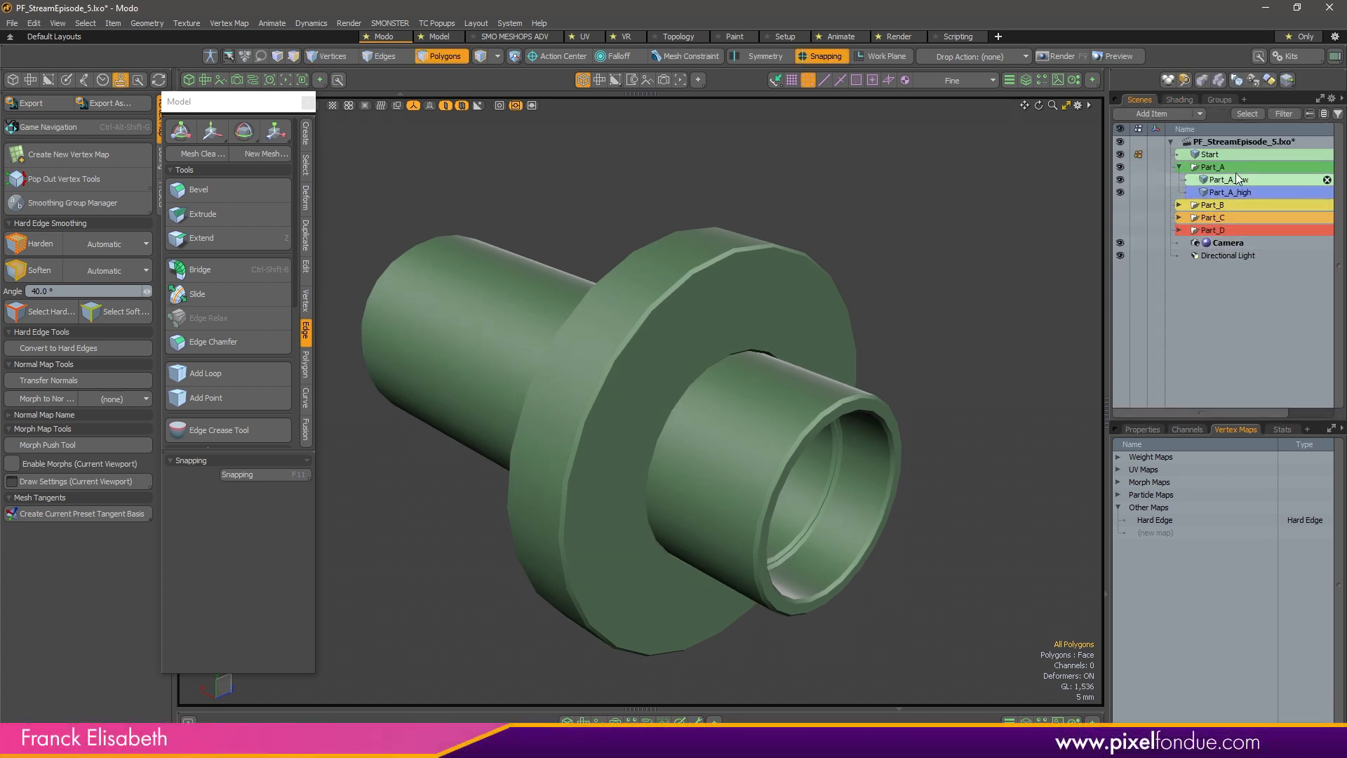
pyautogui.click(1180, 99)
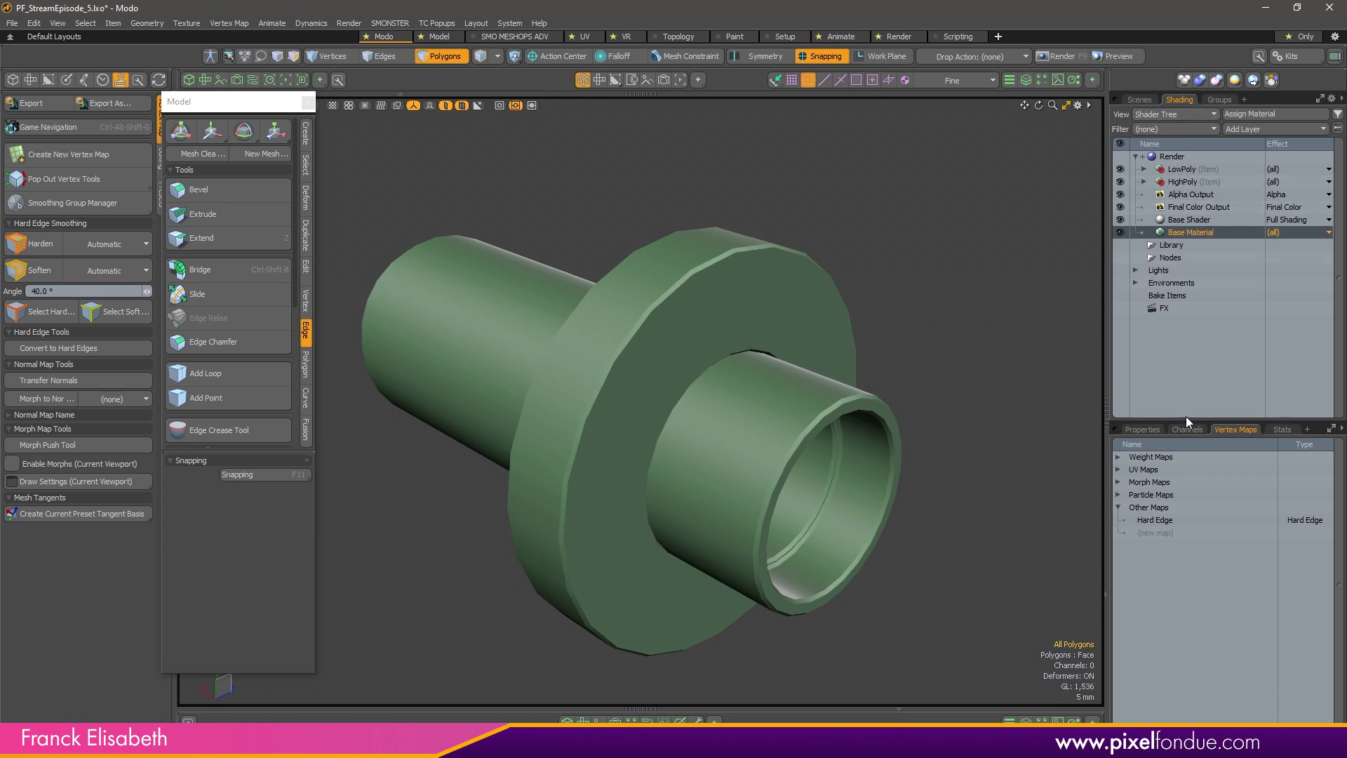
pyautogui.click(1156, 429)
pyautogui.scroll(-5, 1247, 631)
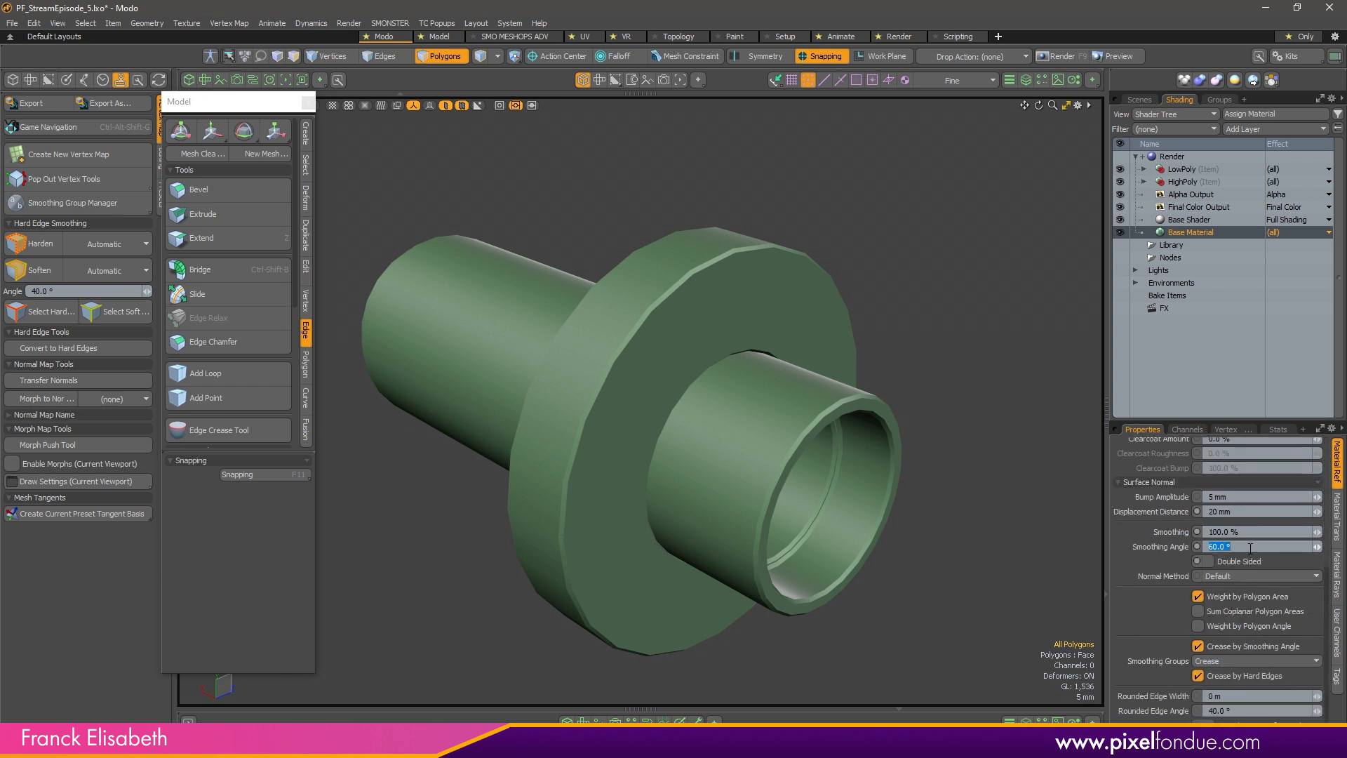
pyautogui.write('179')
pyautogui.press('Return')
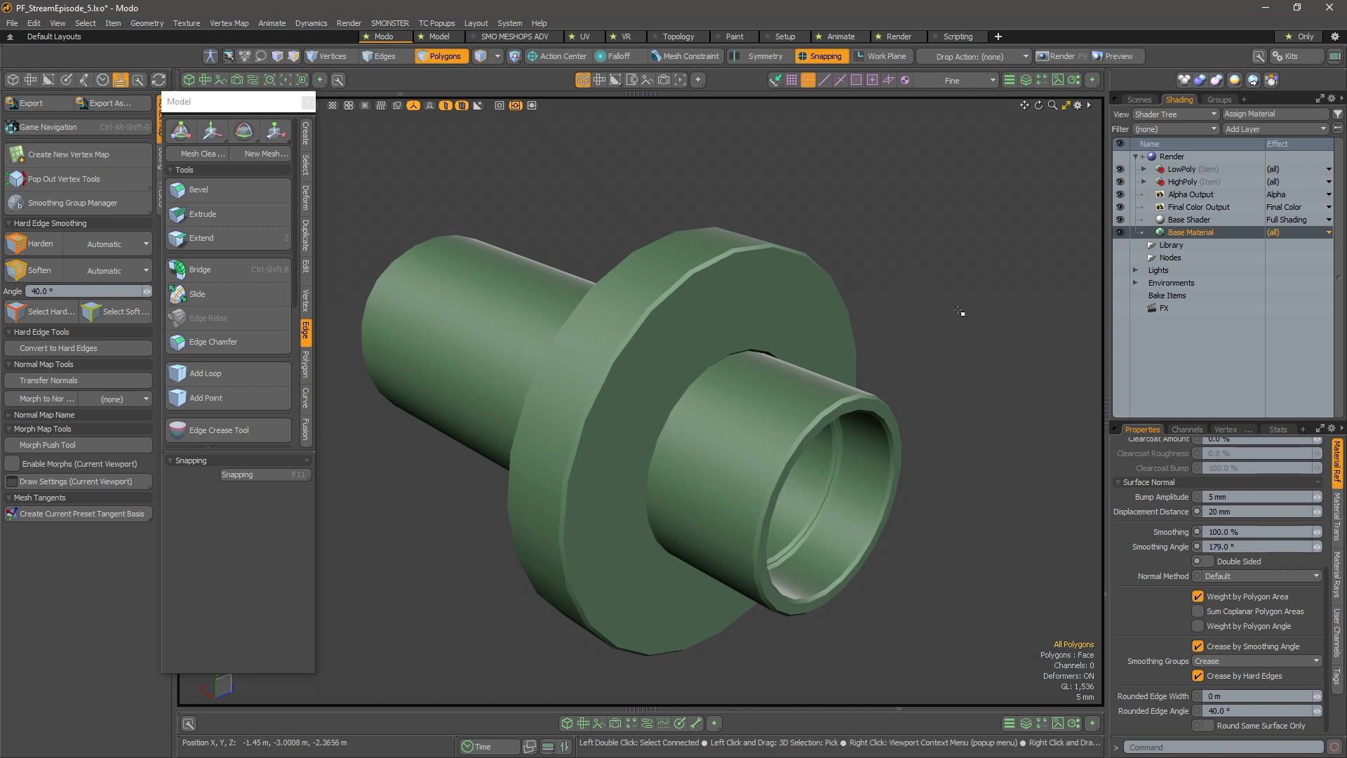
# Check the Hard Edge vertex map and the material's surface normal settings against the chamfered part's shading
pyautogui.moveTo(977, 319)
pyautogui.keyDown('alt'); pyautogui.mouseDown()
pyautogui.moveTo(924, 328)
pyautogui.moveTo(935, 347)
pyautogui.moveTo(970, 330)
pyautogui.mouseUp(); pyautogui.keyUp('alt')
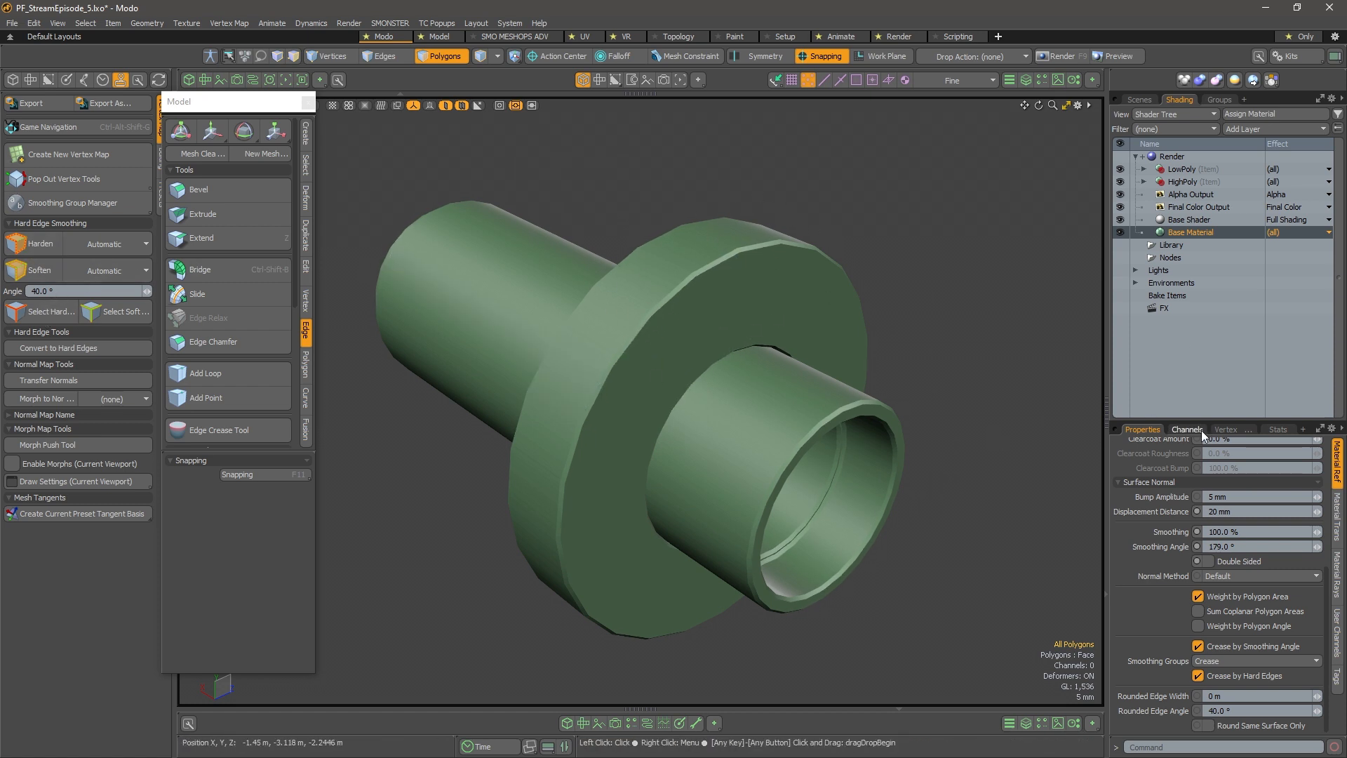
pyautogui.click(1225, 430)
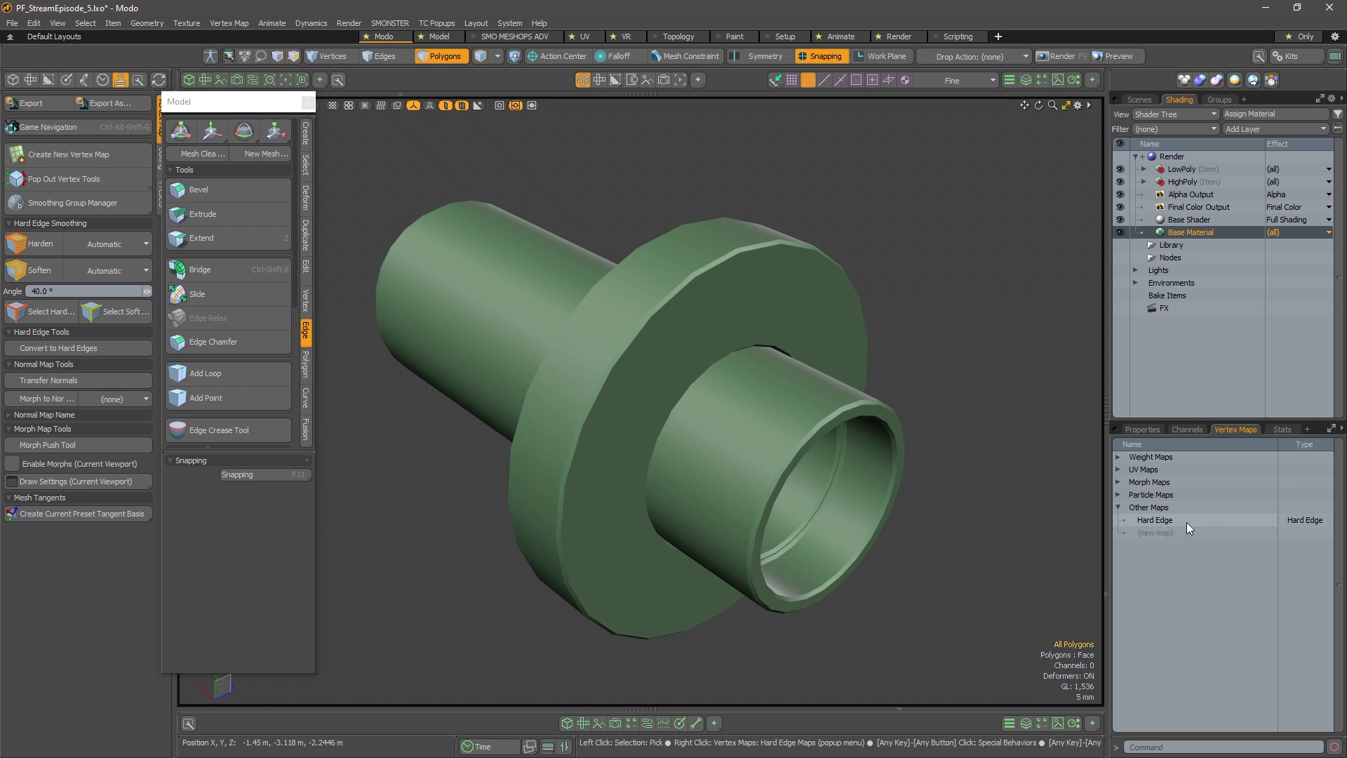
pyautogui.keyDown('alt'); pyautogui.moveTo(728, 259); pyautogui.dragTo(694, 249); pyautogui.keyUp('alt')
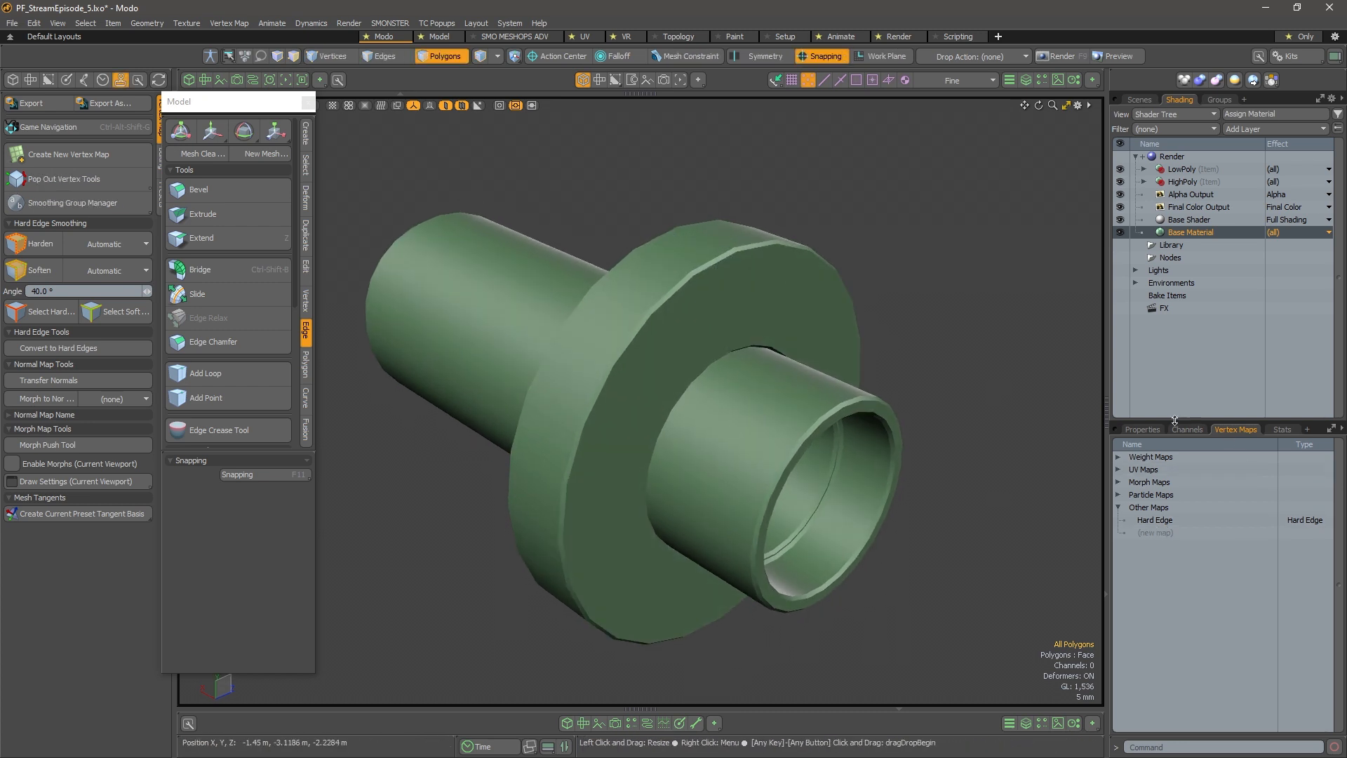
pyautogui.click(1140, 429)
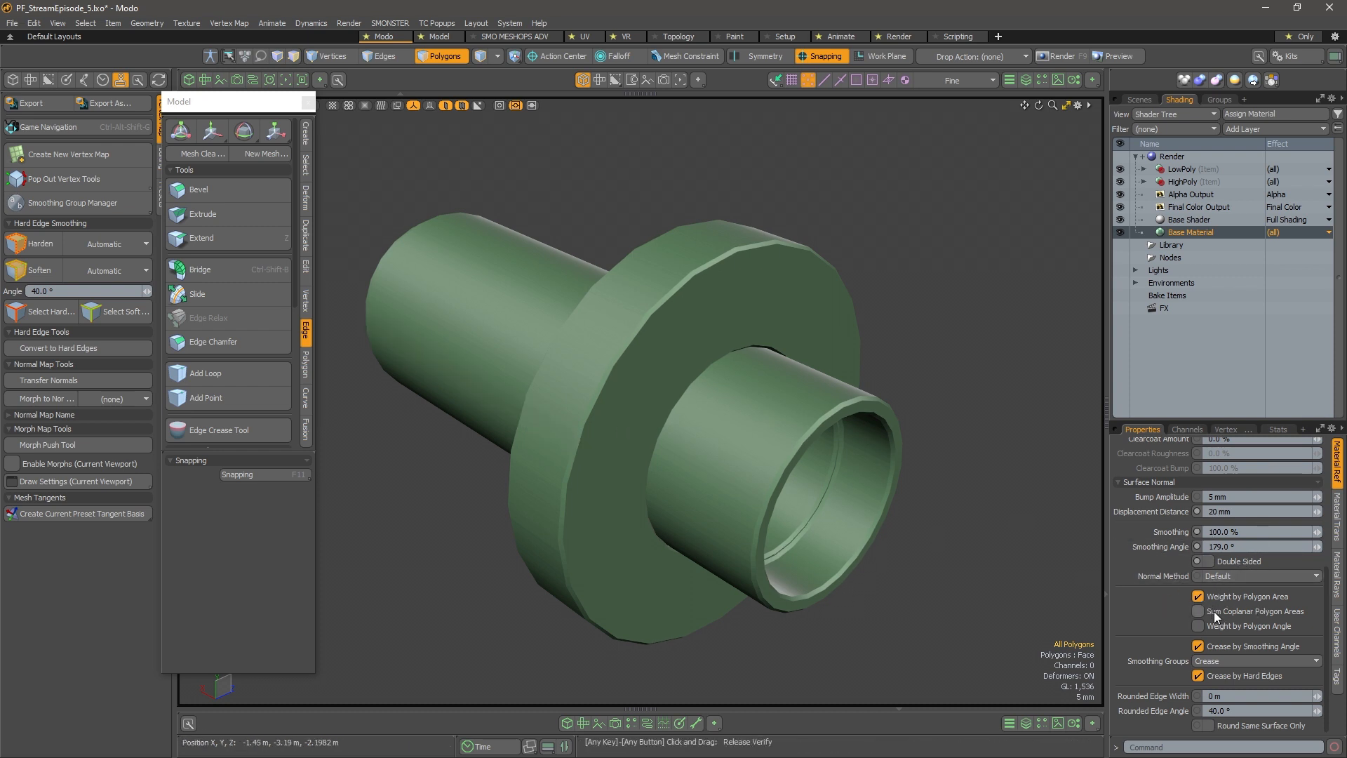
pyautogui.keyDown('alt'); pyautogui.moveTo(783, 319); pyautogui.dragTo(728, 242); pyautogui.keyUp('alt')
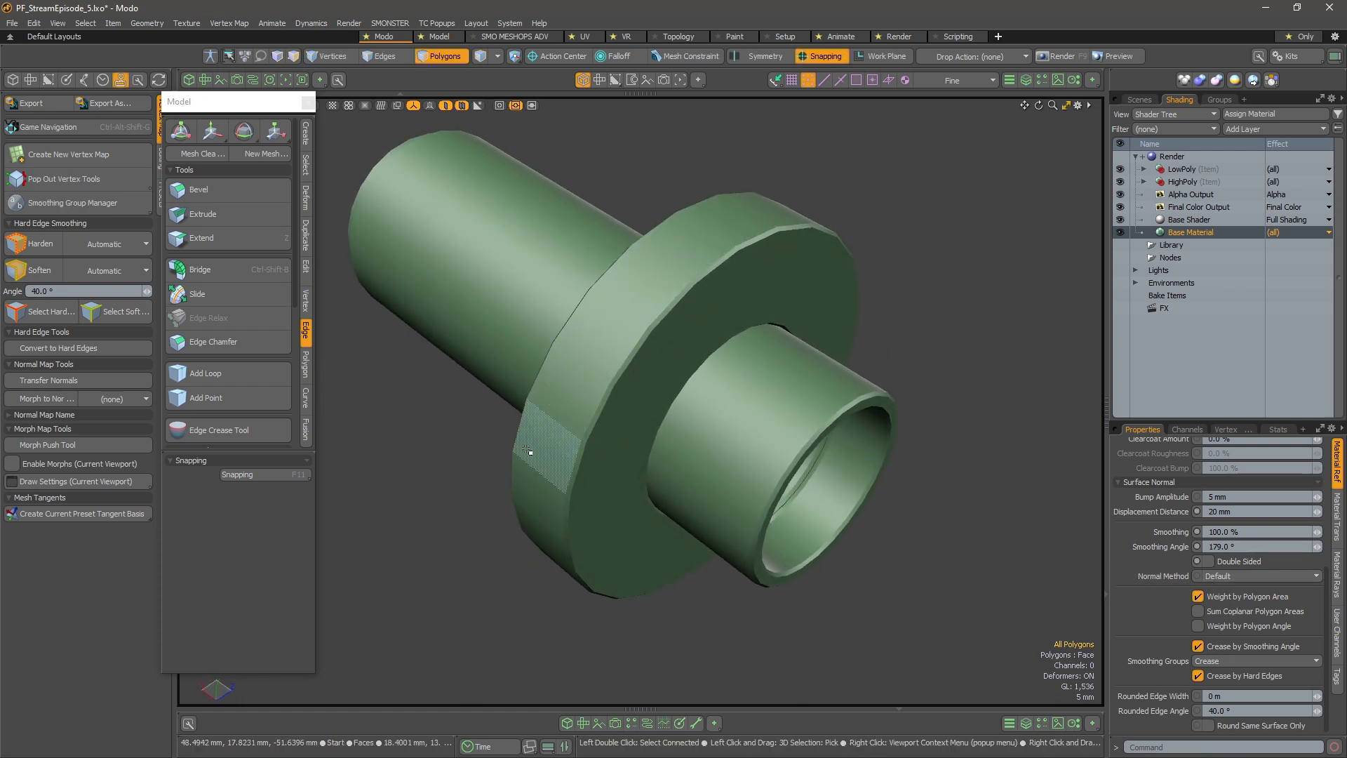
# Select two adjacent polygons on the outer rim of the flange
pyautogui.moveTo(583, 361)
pyautogui.mouseDown()
pyautogui.moveTo(571, 414)
pyautogui.moveTo(671, 281)
pyautogui.mouseUp()
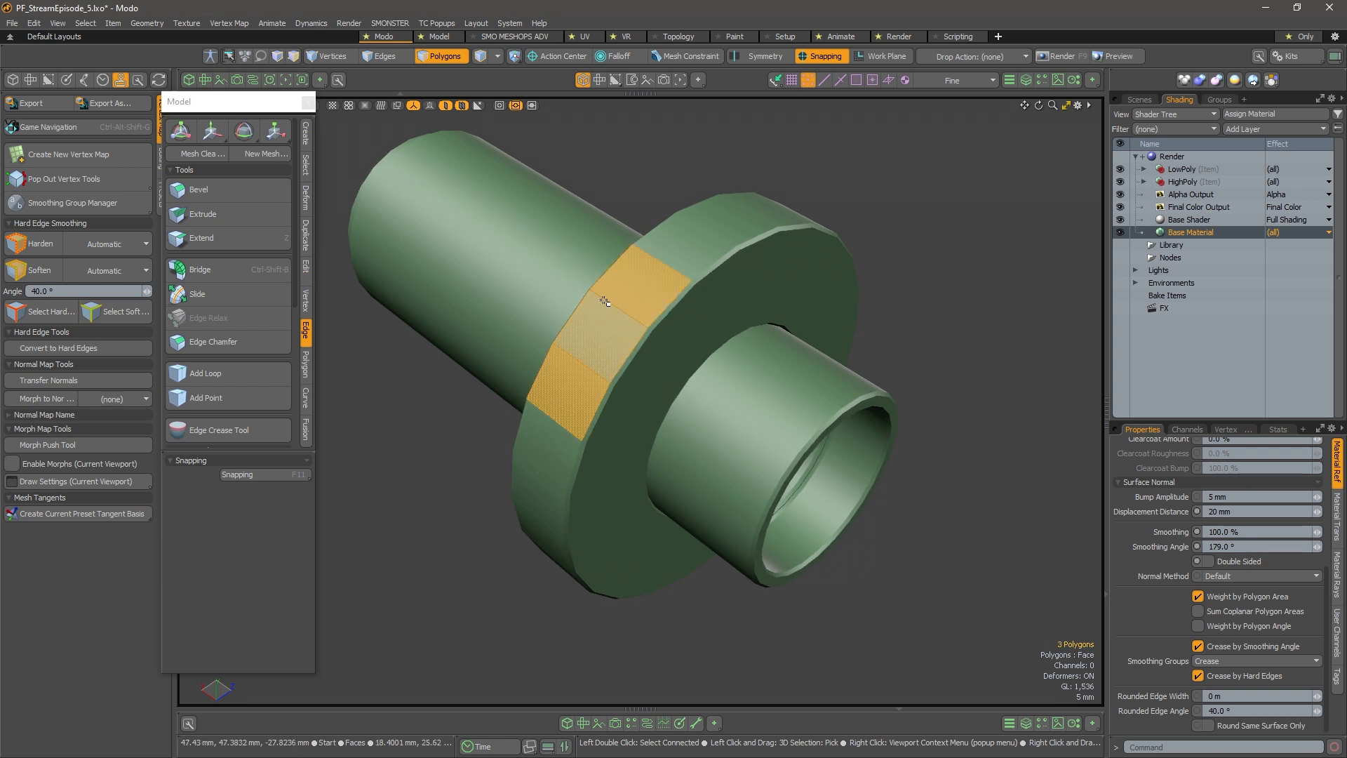
pyautogui.click(642, 297)
pyautogui.keyDown('shift'); pyautogui.click(603, 335); pyautogui.keyUp('shift')
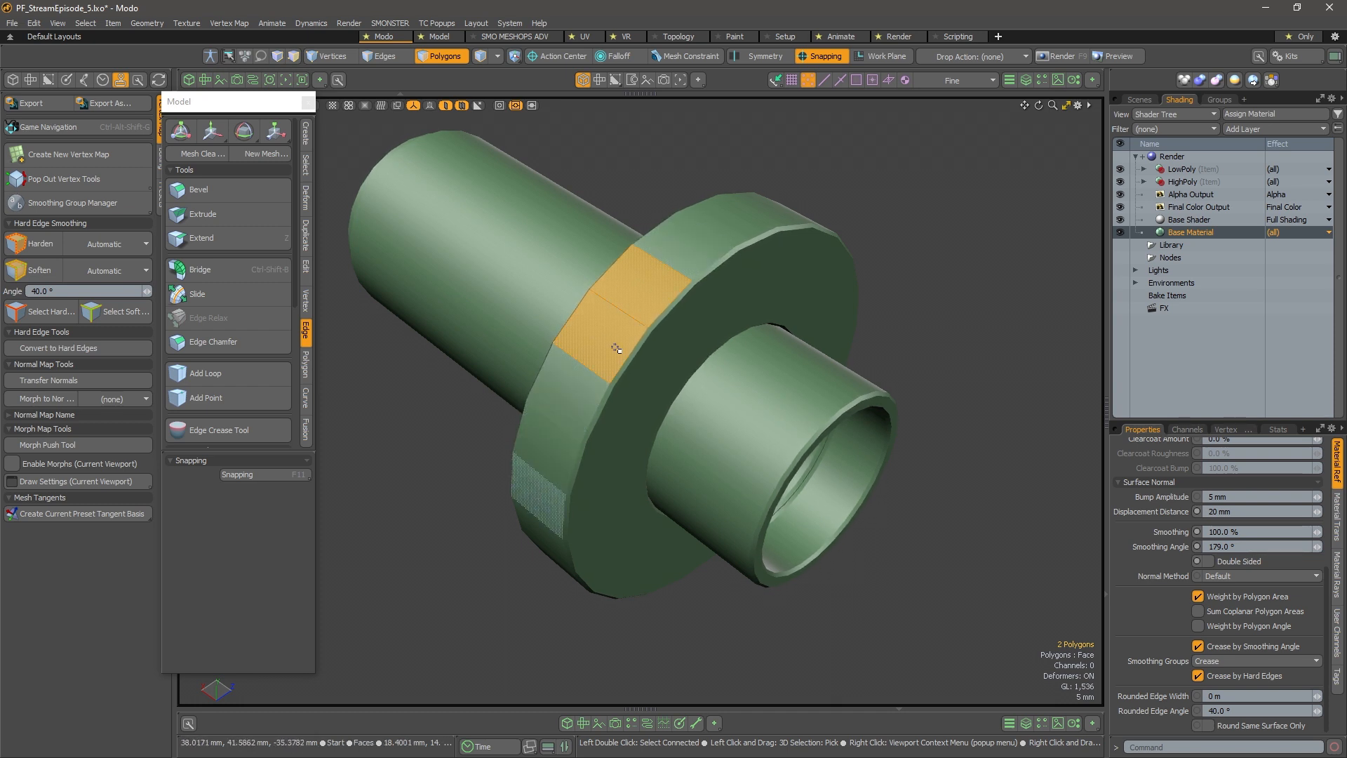
pyautogui.keyDown('alt'); pyautogui.moveTo(598, 418); pyautogui.dragTo(702, 258); pyautogui.keyUp('alt')
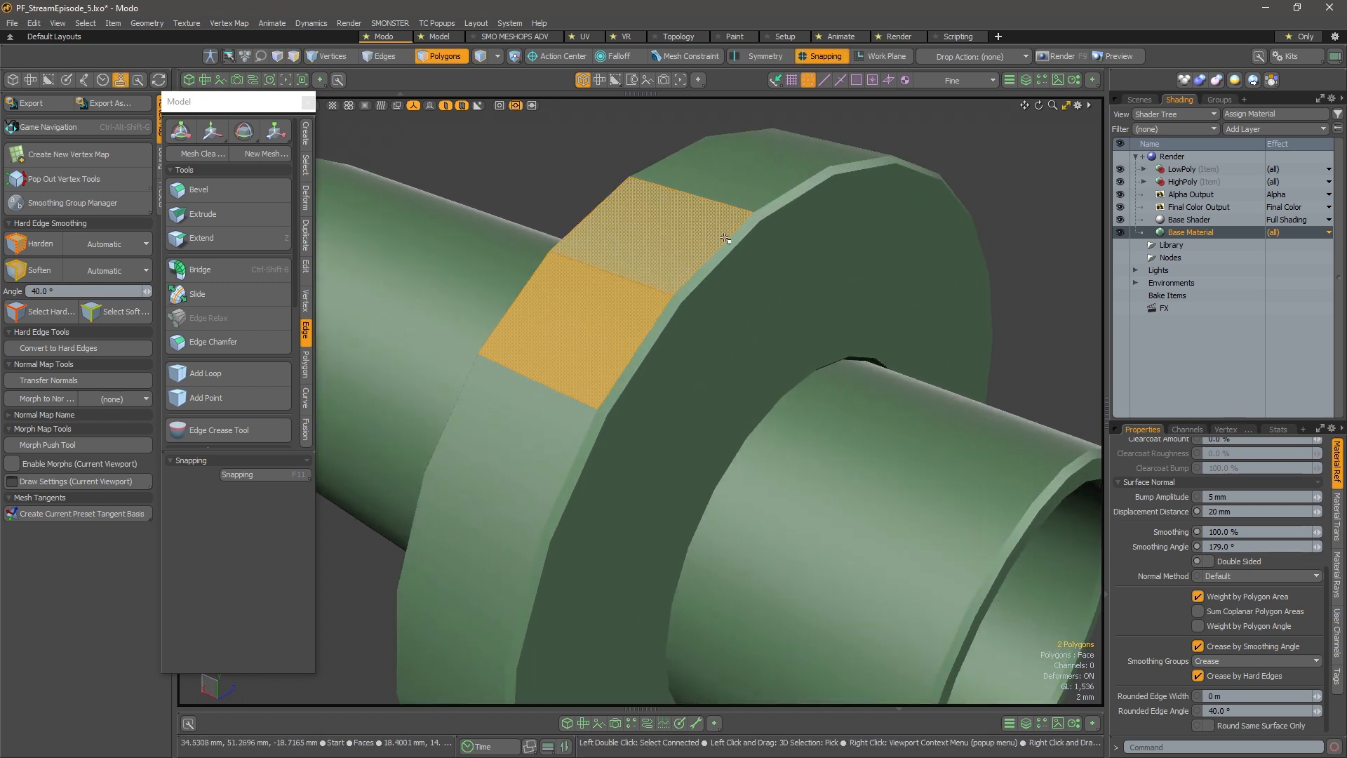
# Select the polygon loop around the flange's outer rim and convert it to its boundary edges
pyautogui.keyDown('alt'); pyautogui.moveTo(595, 382); pyautogui.dragTo(550, 382); pyautogui.keyUp('alt')
pyautogui.moveTo(522, 432); pyautogui.dragTo(682, 253)
pyautogui.press('l')
pyautogui.click(354, 55)
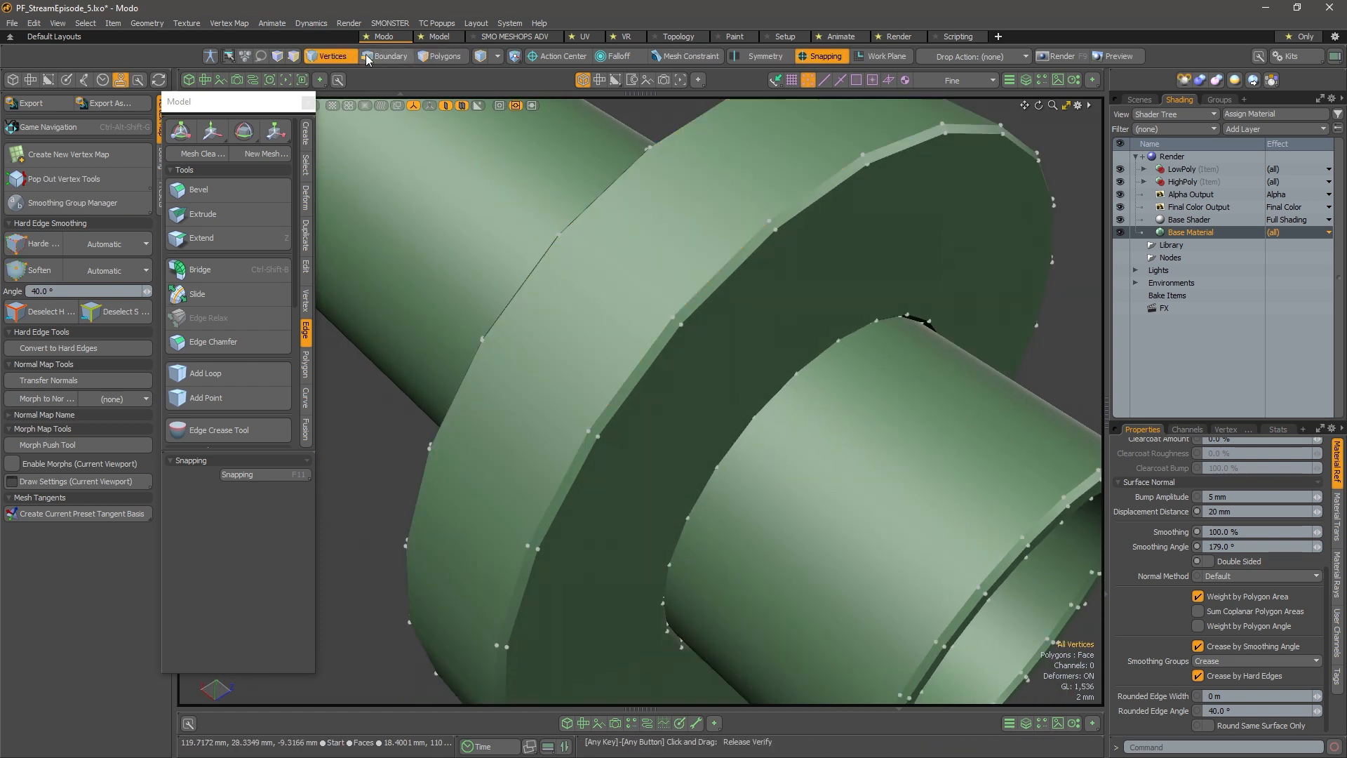
pyautogui.keyDown('ctrl'); pyautogui.click(397, 56); pyautogui.keyUp('ctrl')
pyautogui.keyDown('alt'); pyautogui.moveTo(774, 278); pyautogui.dragTo(776, 220); pyautogui.keyUp('alt')
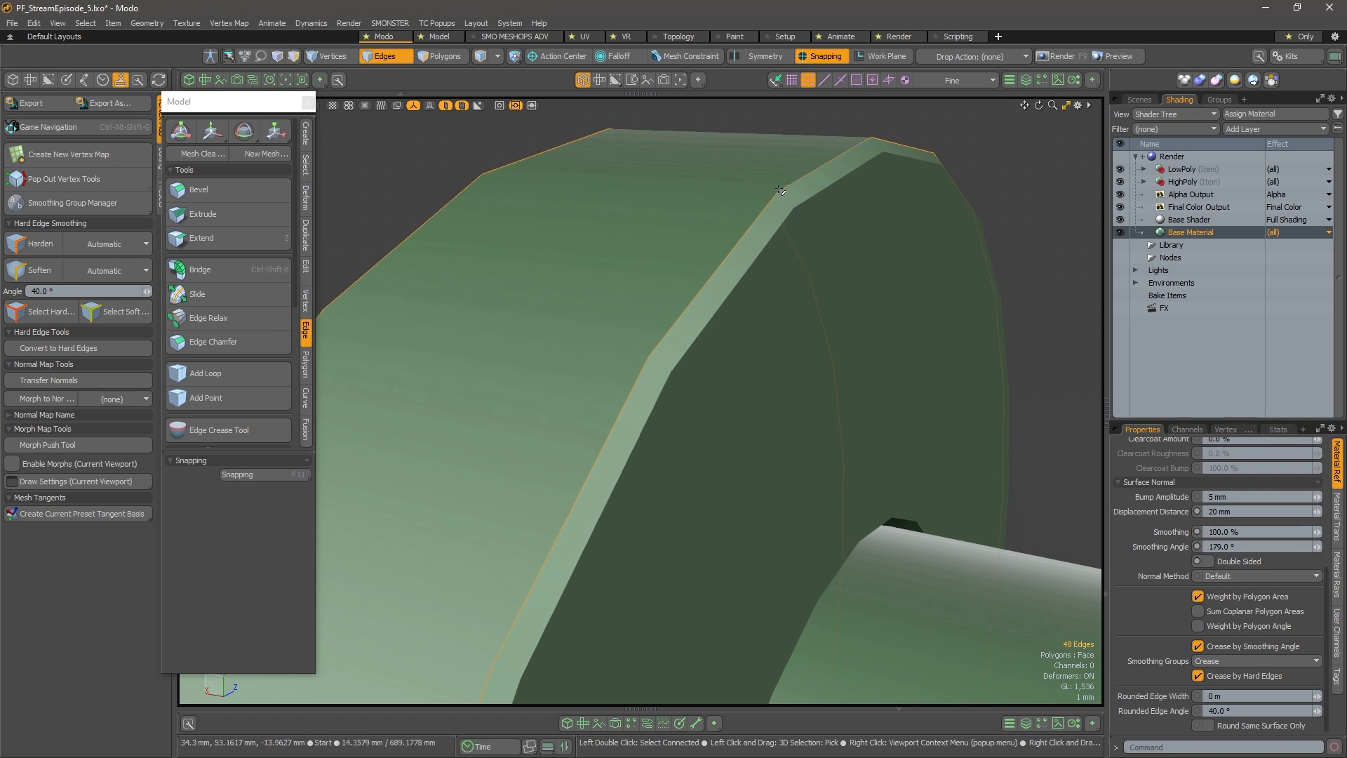
# Clear the edge selection and soften all edges of the part in Automatic mode
pyautogui.keyDown('ctrl'); pyautogui.keyDown('alt'); pyautogui.moveTo(709, 388); pyautogui.dragTo(905, 477); pyautogui.keyUp('alt'); pyautogui.keyUp('ctrl')
pyautogui.press('Escape')
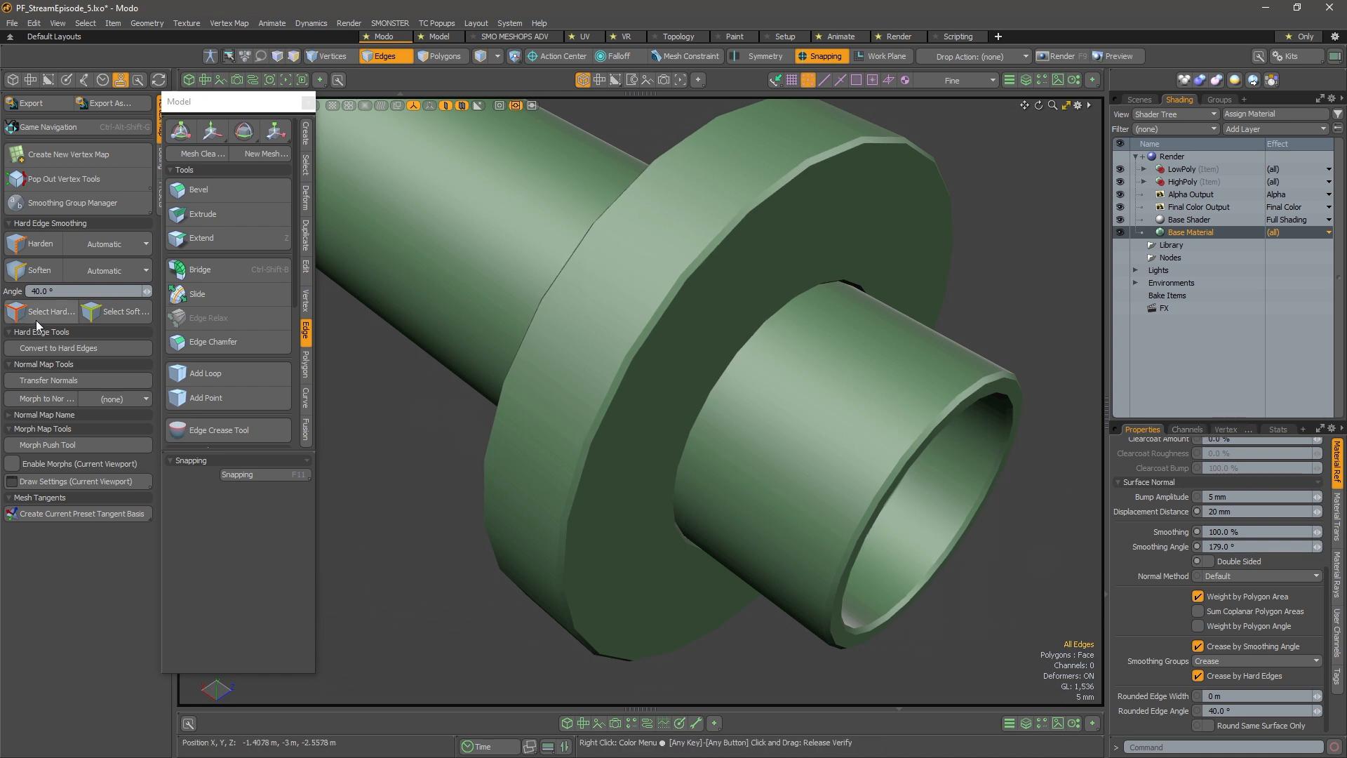
pyautogui.click(40, 271)
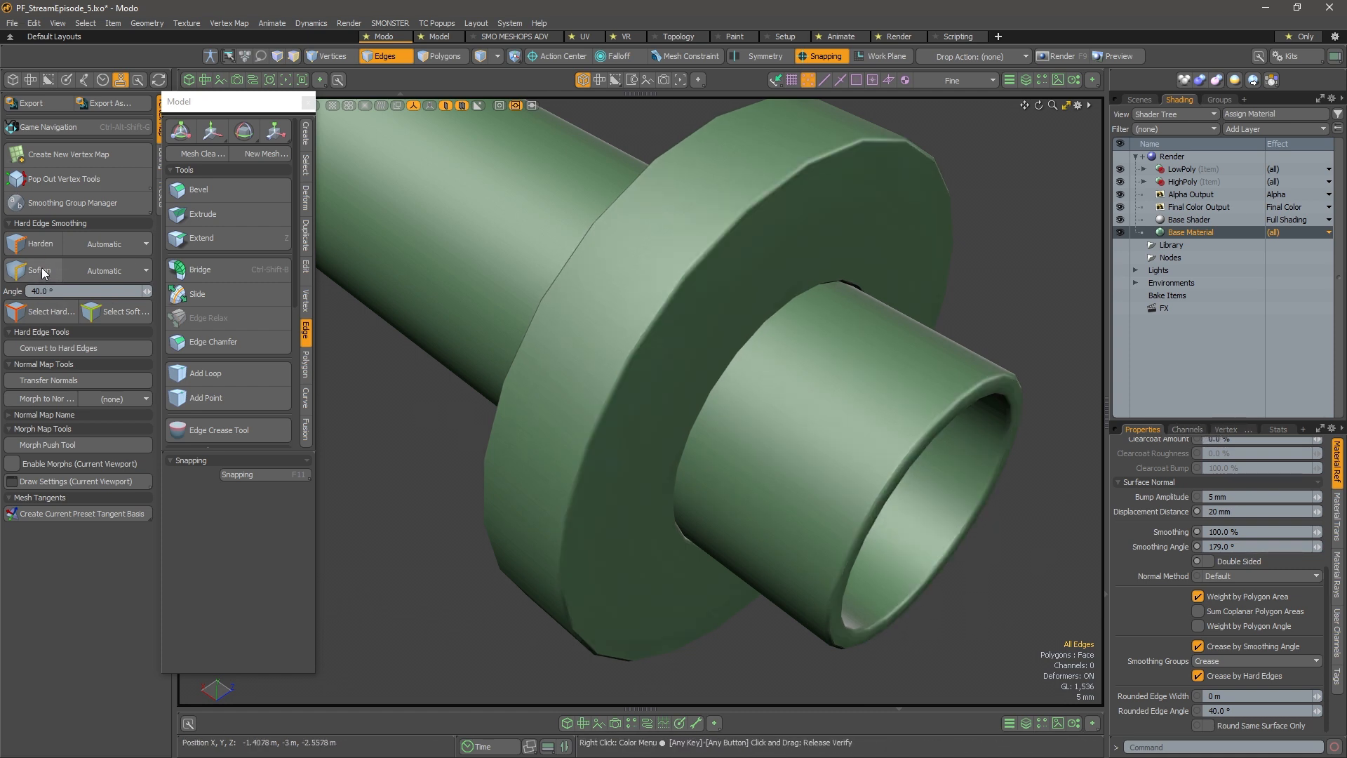
# Examine the smooth shading across the flange's chamfered rim and flat face from several angles
pyautogui.keyDown('alt'); pyautogui.moveTo(670, 335); pyautogui.dragTo(686, 295); pyautogui.keyUp('alt')
pyautogui.scroll(-3, 547, 307)
pyautogui.keyDown('alt'); pyautogui.moveTo(686, 295); pyautogui.dragTo(742, 274, button='right'); pyautogui.keyUp('alt')
pyautogui.keyDown('alt'); pyautogui.moveTo(743, 274); pyautogui.dragTo(691, 329); pyautogui.keyUp('alt')
pyautogui.keyDown('alt'); pyautogui.moveTo(667, 255); pyautogui.dragTo(708, 256, button='right'); pyautogui.keyUp('alt')
pyautogui.keyDown('alt'); pyautogui.moveTo(708, 256); pyautogui.dragTo(764, 280); pyautogui.keyUp('alt')
pyautogui.keyDown('alt'); pyautogui.moveTo(764, 280); pyautogui.dragTo(731, 281, button='right'); pyautogui.keyUp('alt')
pyautogui.keyDown('alt'); pyautogui.moveTo(682, 295); pyautogui.dragTo(655, 365); pyautogui.keyUp('alt')
pyautogui.keyDown('alt'); pyautogui.moveTo(655, 366); pyautogui.dragTo(676, 343, button='right'); pyautogui.keyUp('alt')
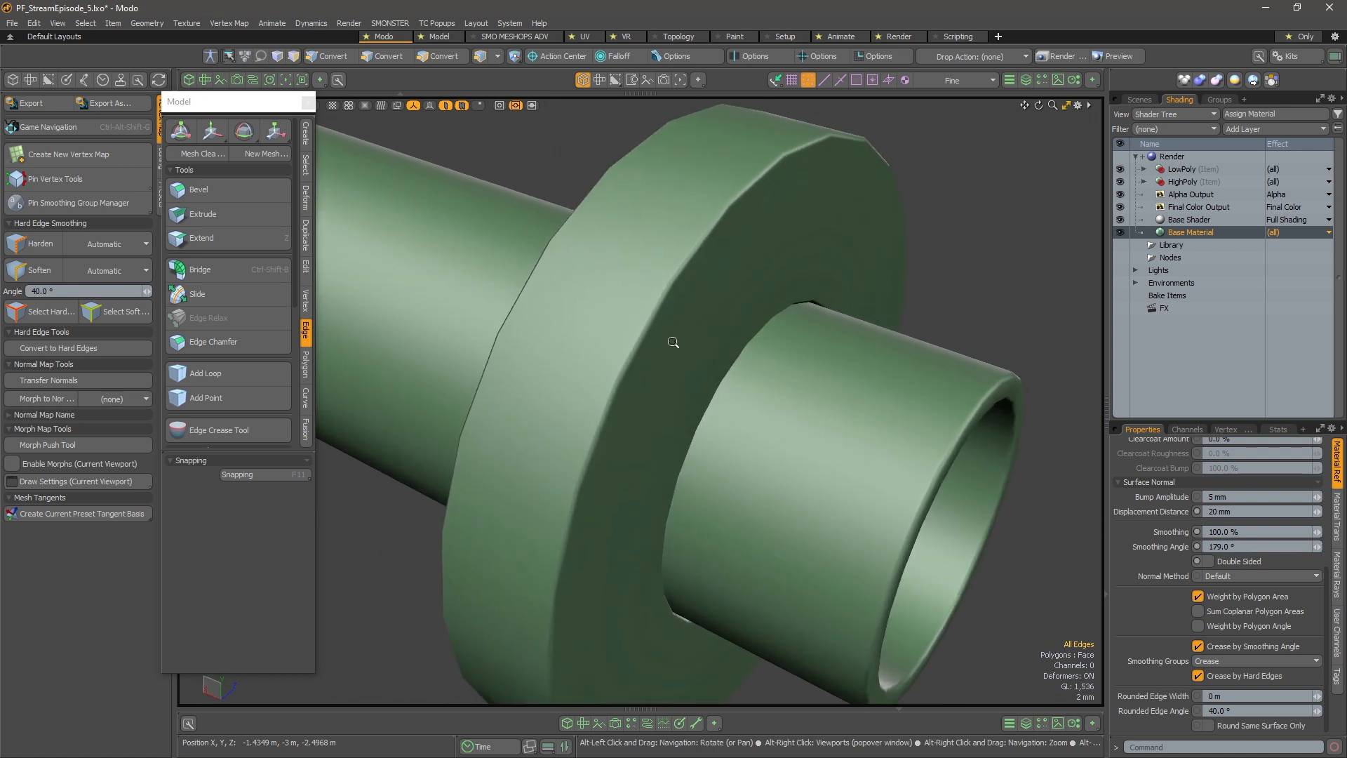
pyautogui.keyDown('alt'); pyautogui.moveTo(670, 342); pyautogui.dragTo(694, 306); pyautogui.keyUp('alt')
pyautogui.keyDown('alt'); pyautogui.moveTo(694, 307); pyautogui.dragTo(770, 222, button='right'); pyautogui.keyUp('alt')
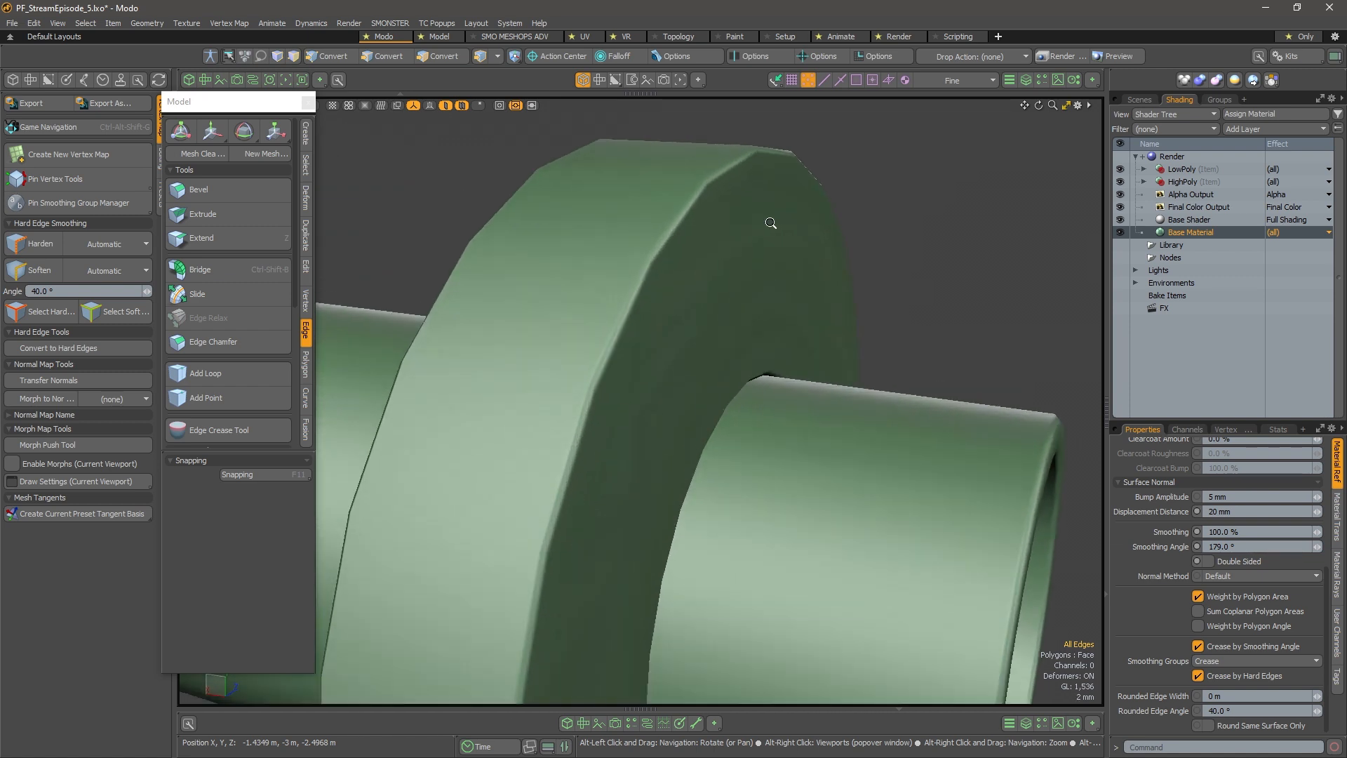
# Select the polygon loop around the flange's outer rim, check its extent and clear the selection
pyautogui.click(790, 241)
pyautogui.keyDown('alt'); pyautogui.keyDown('shift'); pyautogui.moveTo(786, 242); pyautogui.dragTo(790, 284); pyautogui.keyUp('shift'); pyautogui.keyUp('alt')
pyautogui.press('3')
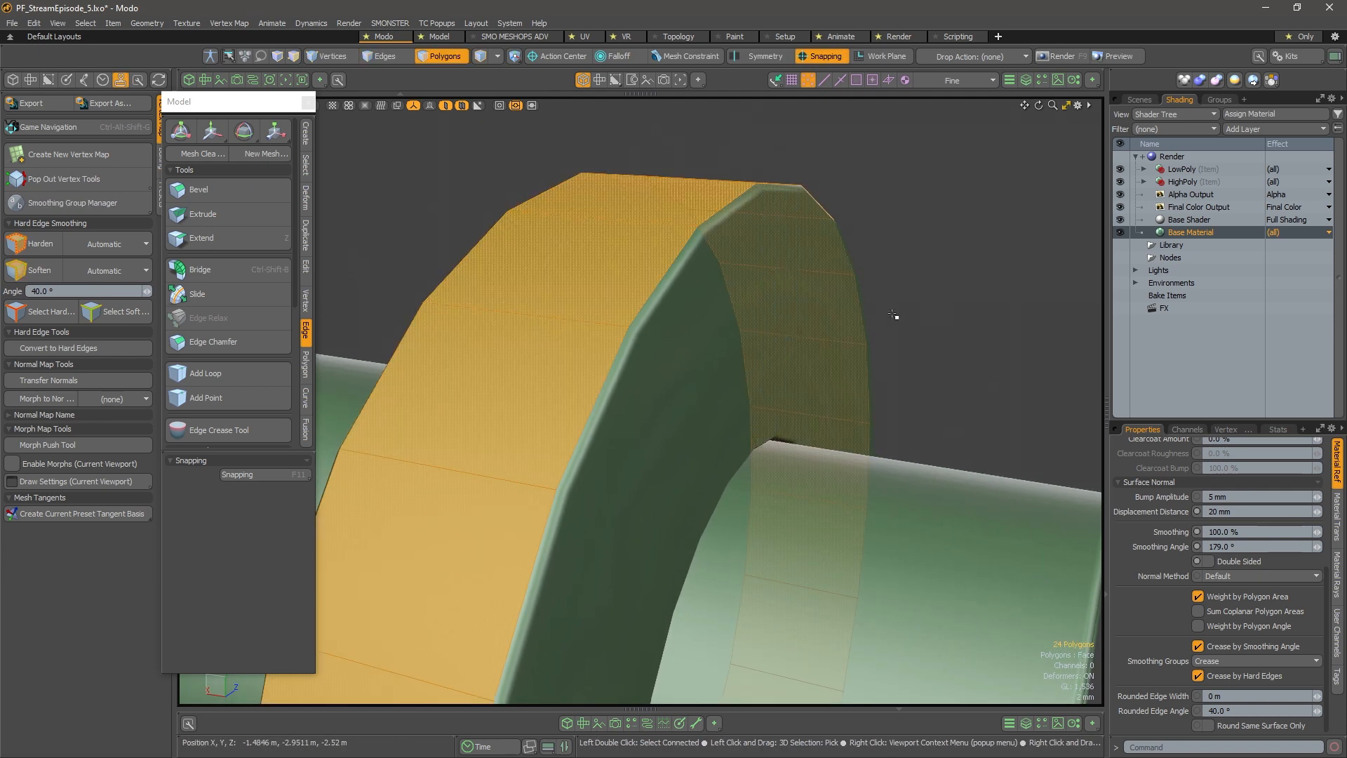
pyautogui.keyDown('alt'); pyautogui.moveTo(896, 316); pyautogui.dragTo(781, 319); pyautogui.keyUp('alt')
pyautogui.press('Escape')
pyautogui.keyDown('alt'); pyautogui.moveTo(786, 368); pyautogui.dragTo(742, 390); pyautogui.keyUp('alt')
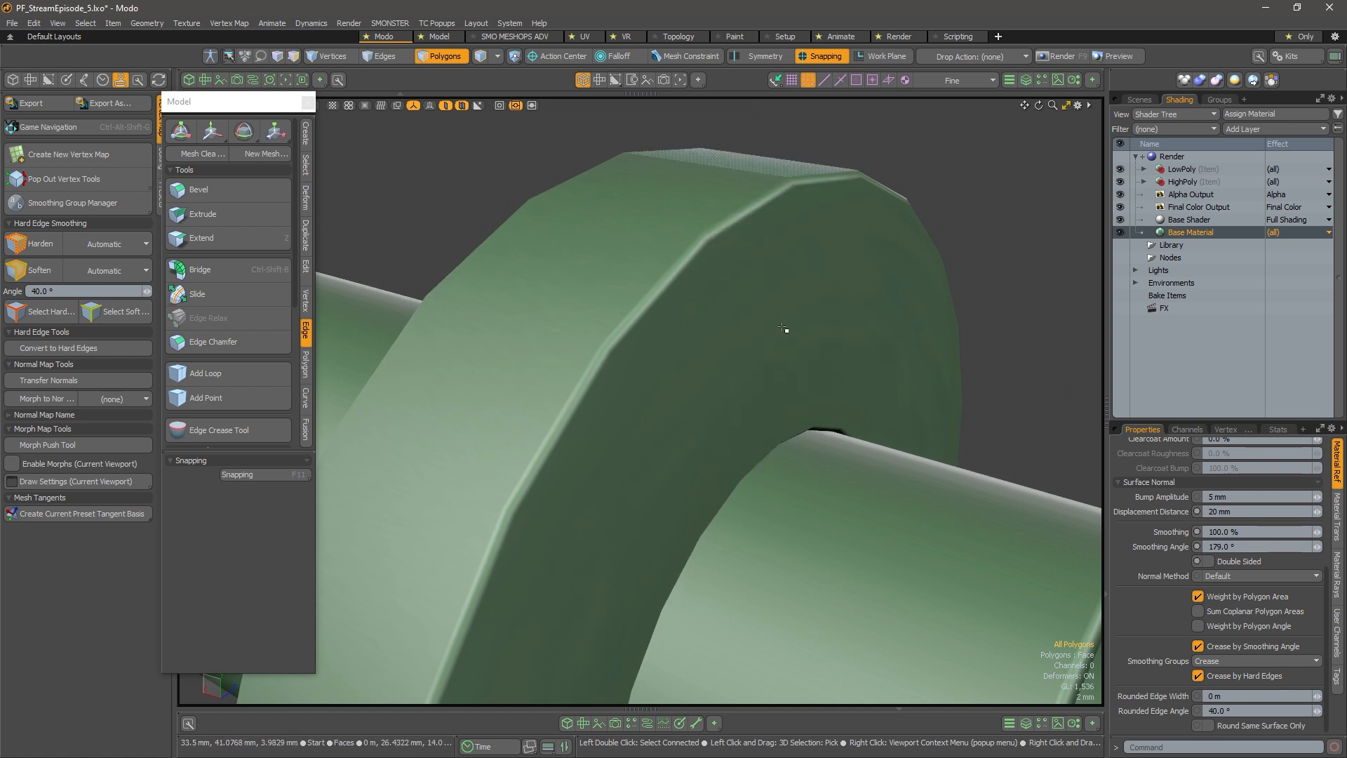
# Turn on the display of vertex normals and show the list of vertex maps
pyautogui.click(58, 24)
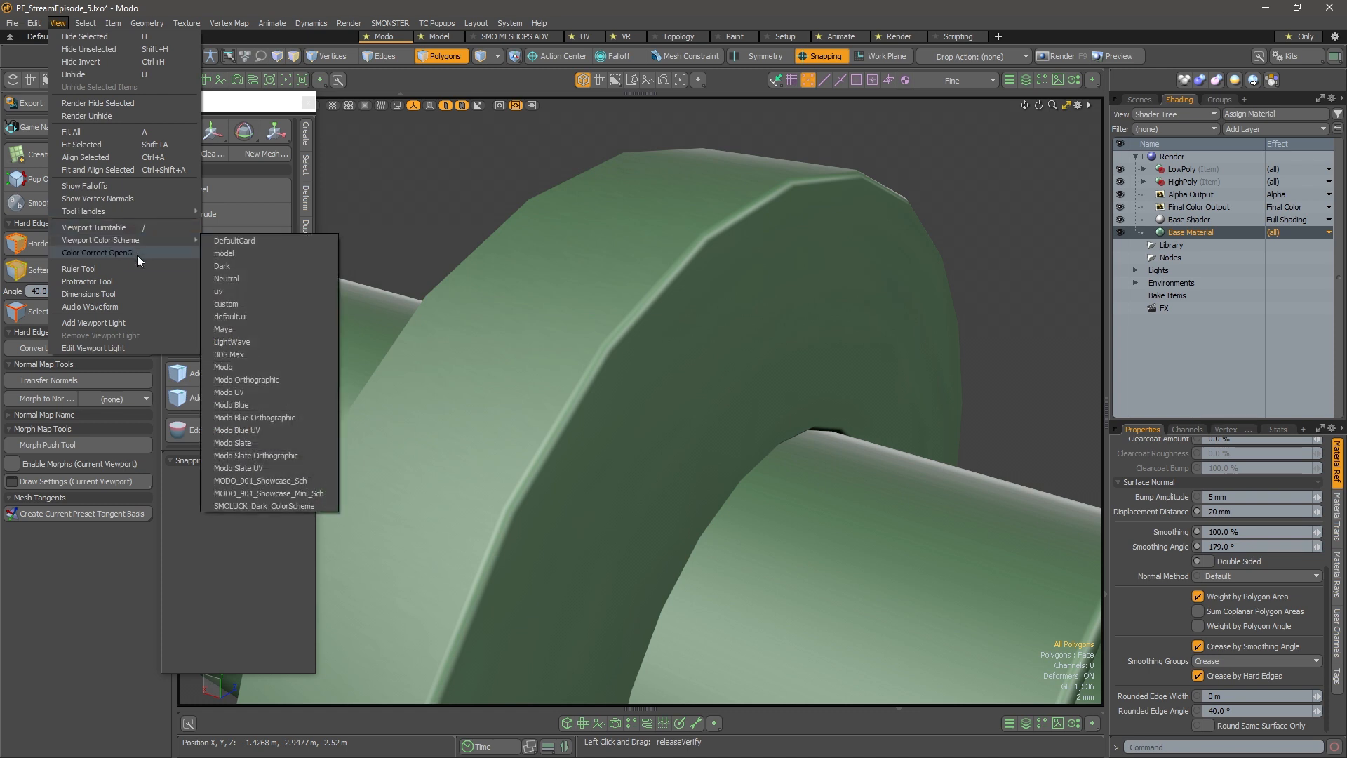
pyautogui.click(156, 199)
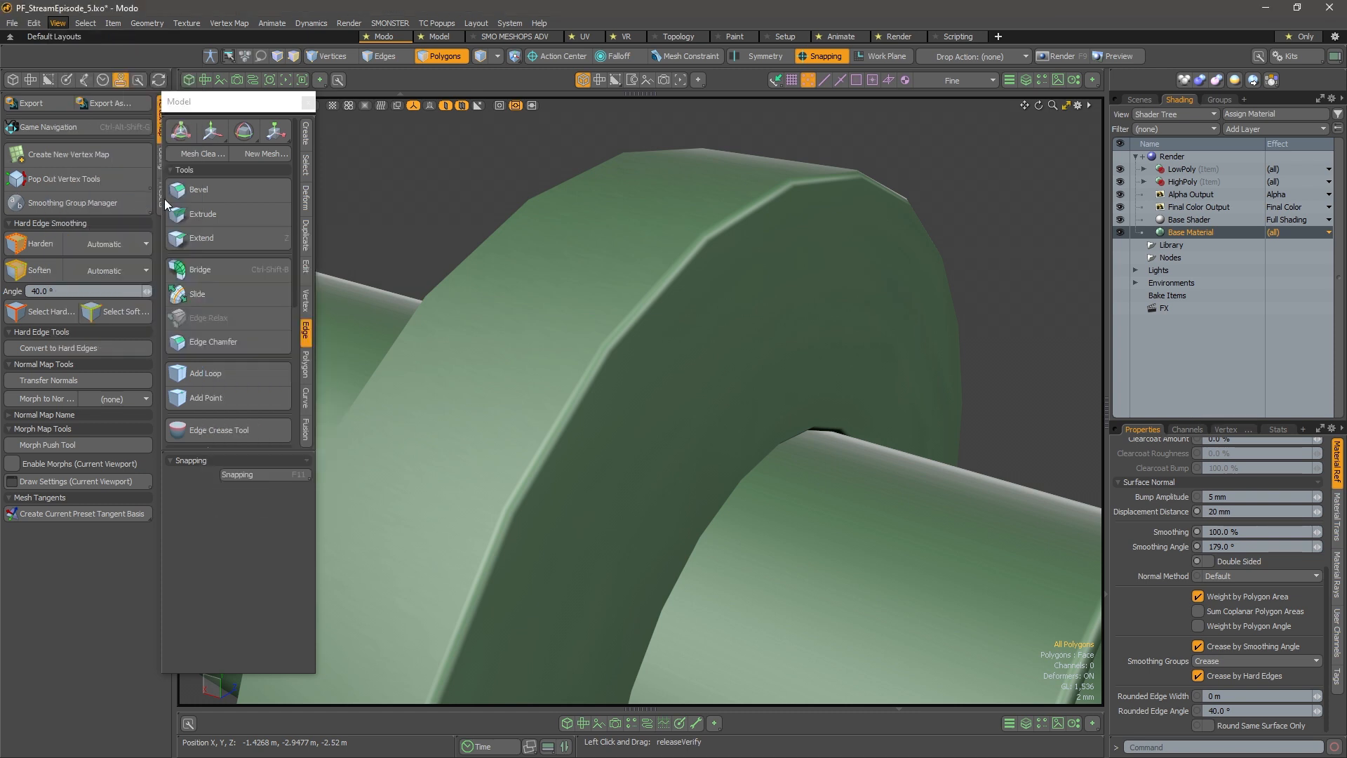
pyautogui.click(1228, 429)
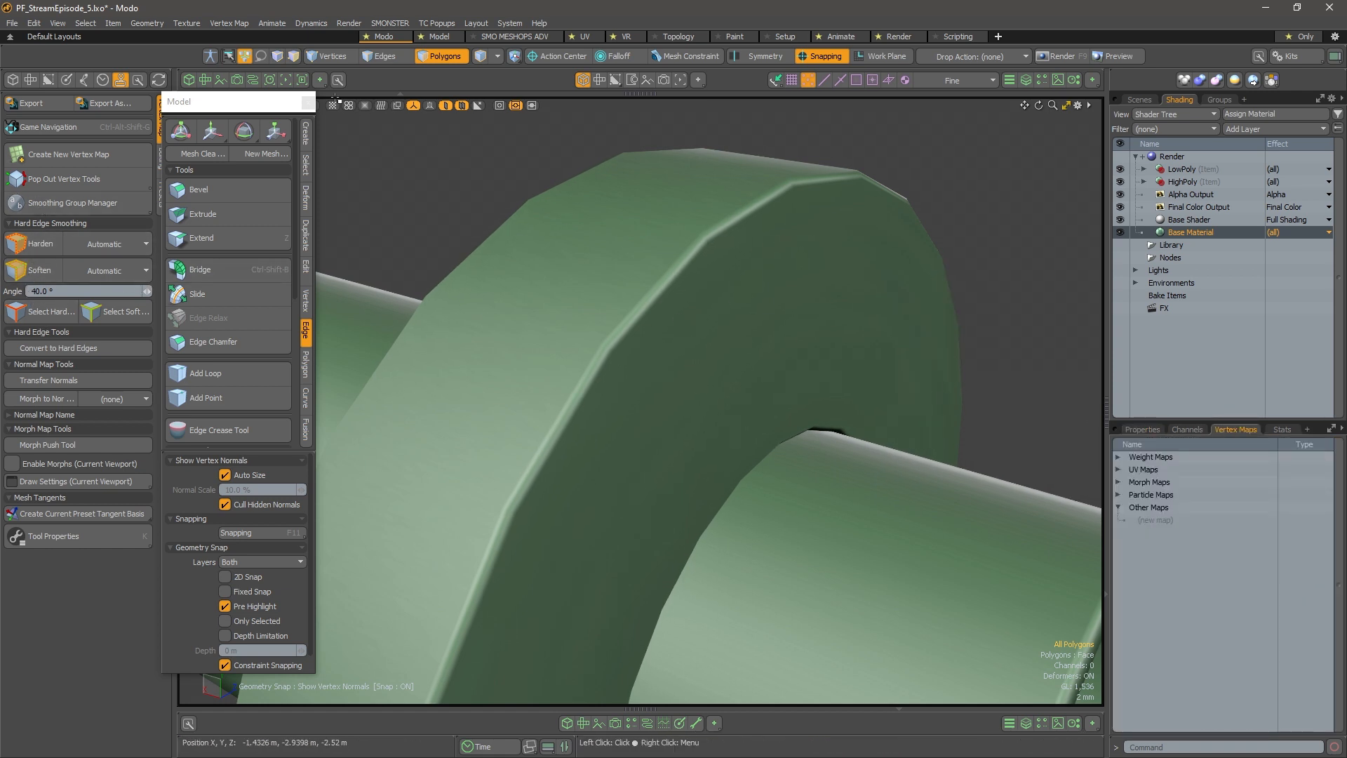
# Replace the floating Model palette with the docked modeling tools and open the Vertex Normal Tools beside the flange
pyautogui.click(307, 104)
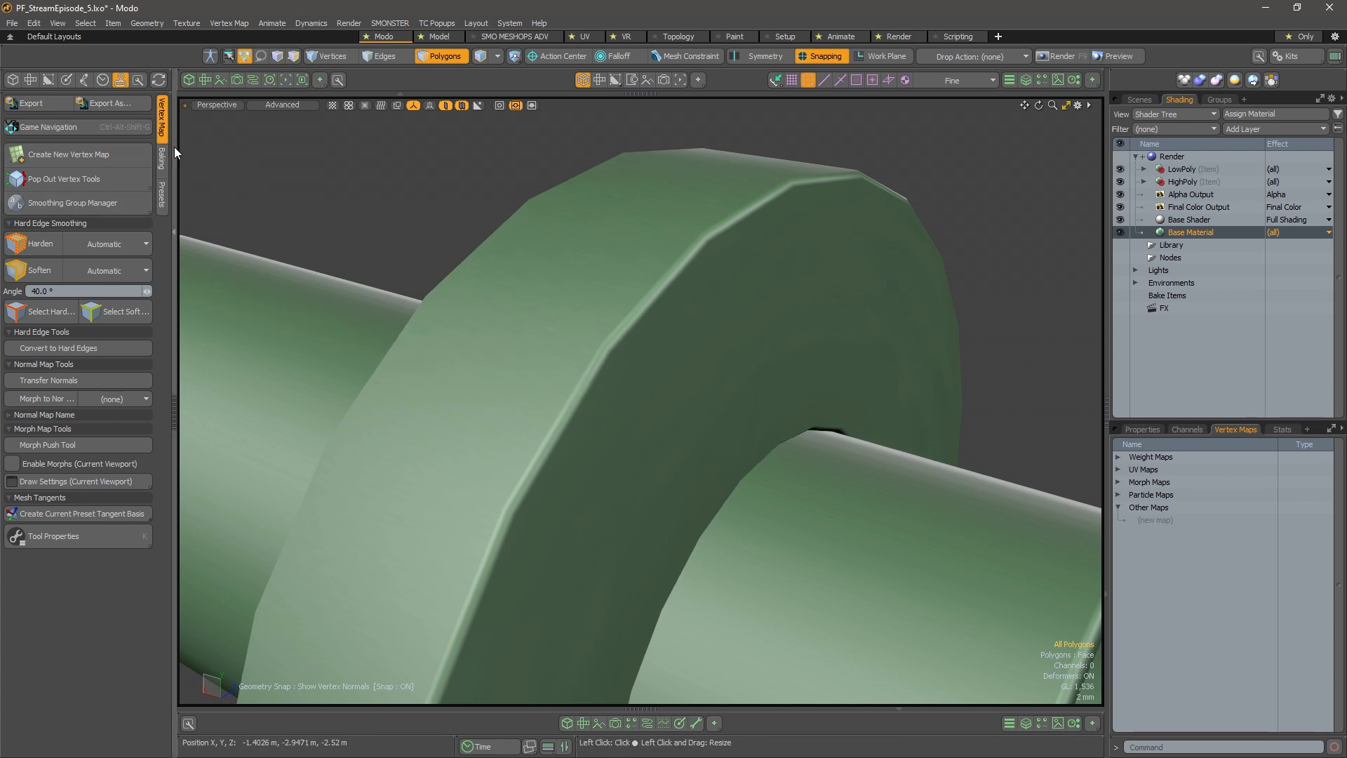
pyautogui.click(13, 80)
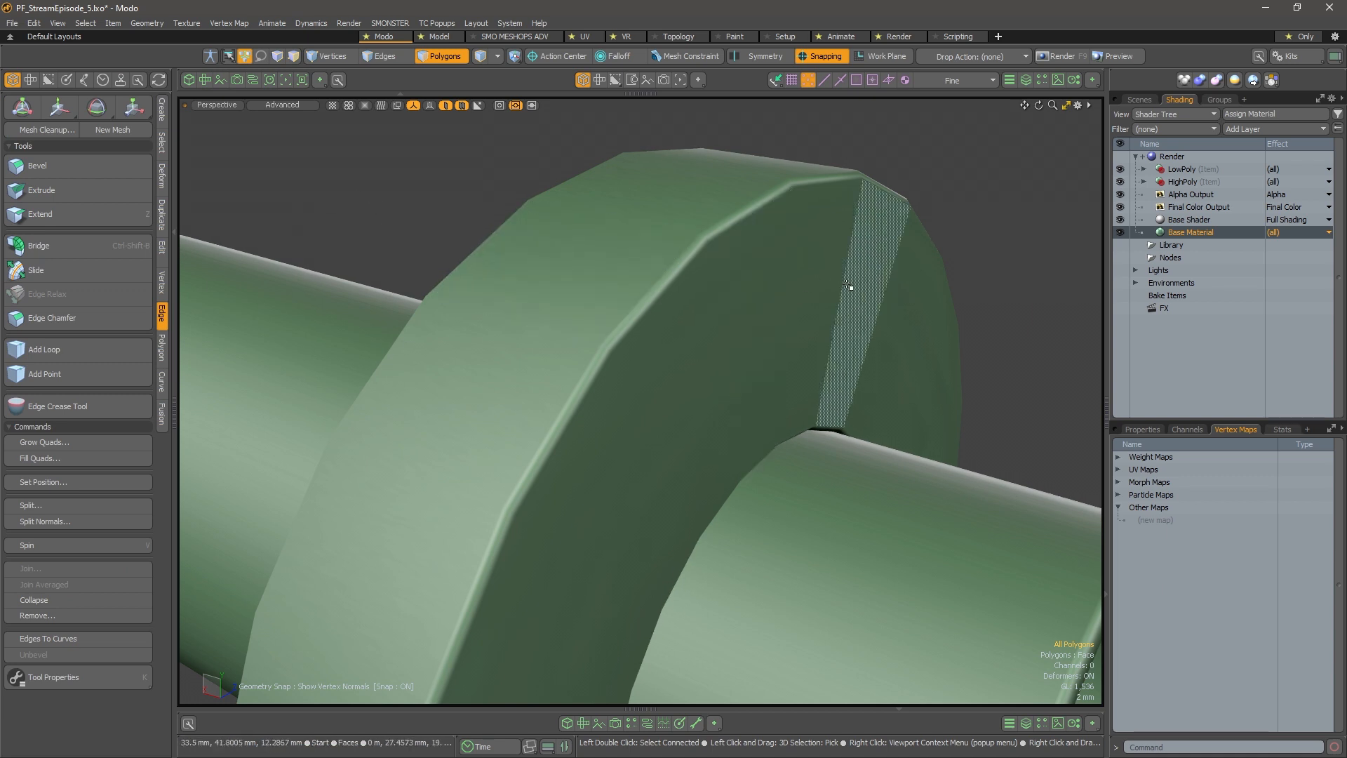
pyautogui.hotkey('ctrl', 'space')
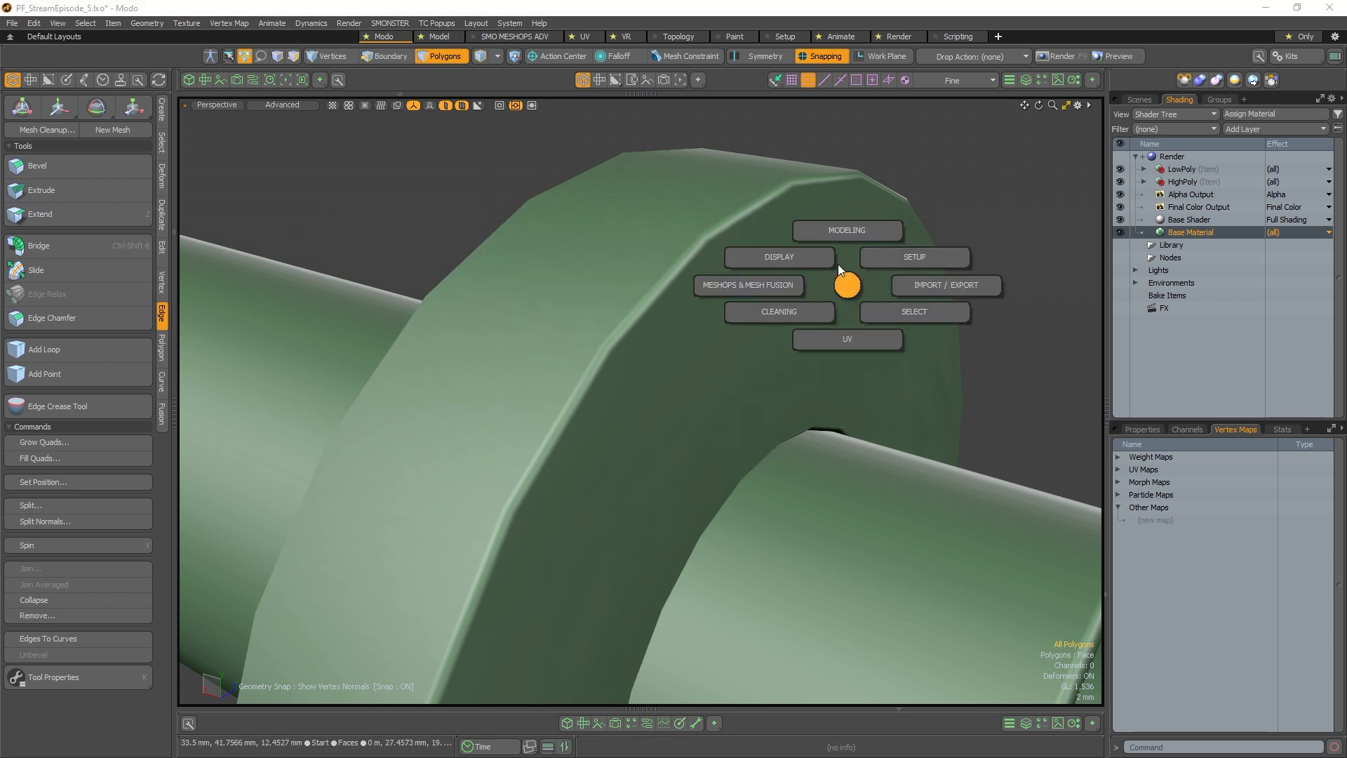
pyautogui.click(844, 231)
pyautogui.click(943, 234)
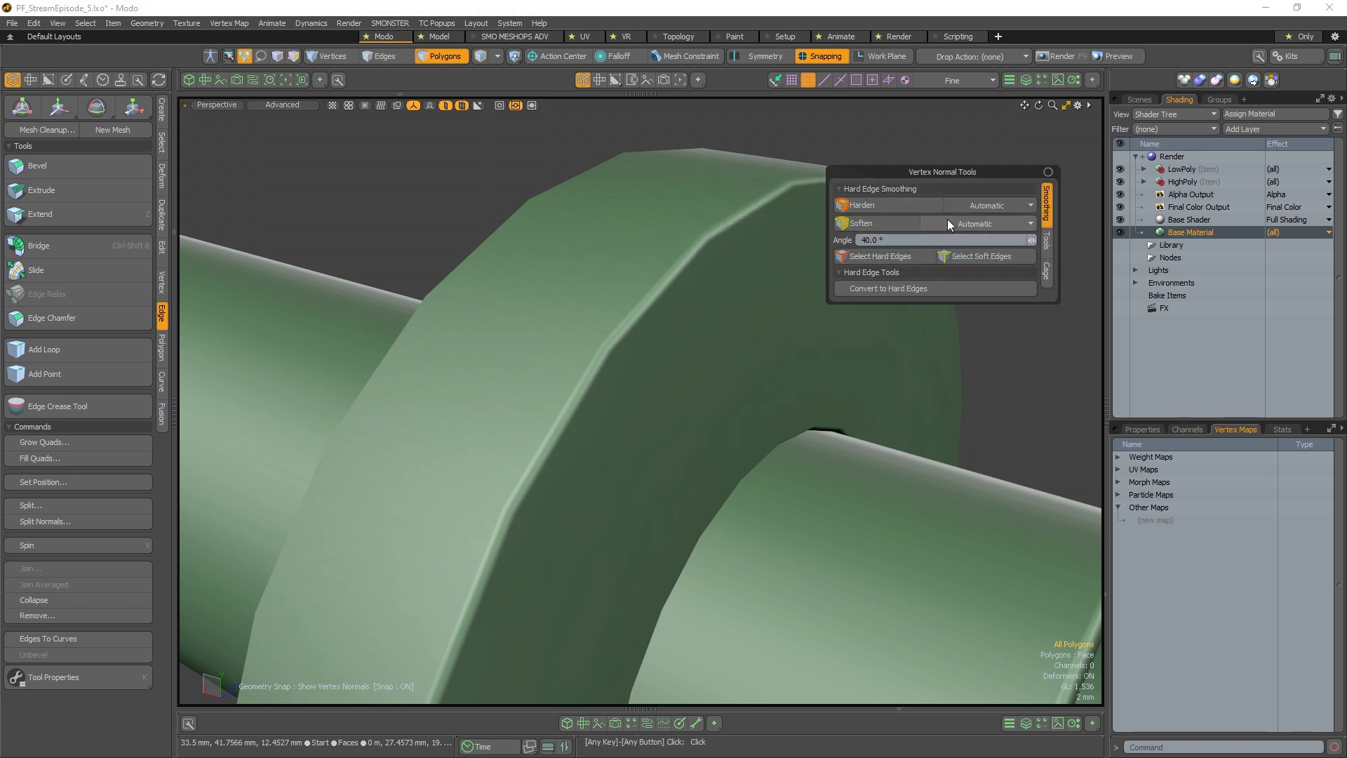
pyautogui.moveTo(1017, 175); pyautogui.dragTo(1053, 128)
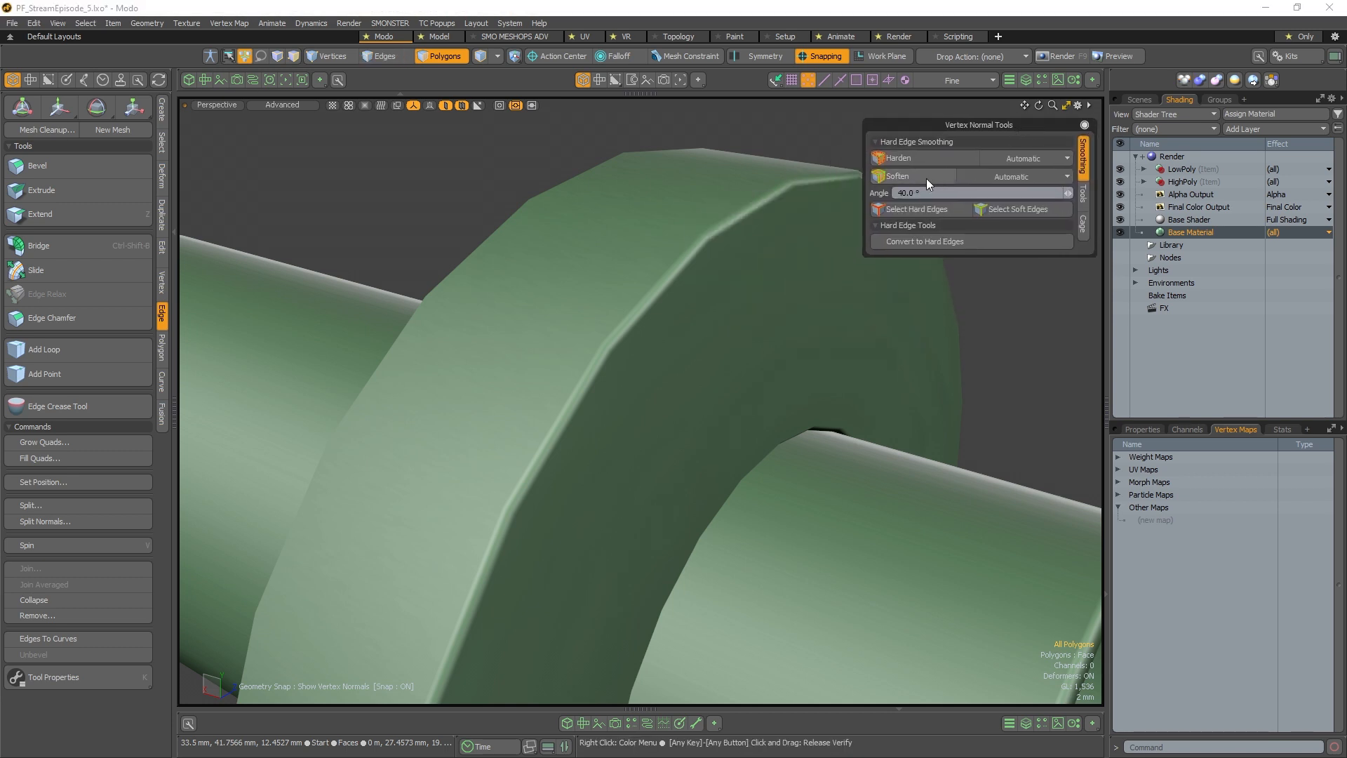
# Select all soft edges of the part to check the hard edge data, and clear the selection
pyautogui.scroll(-5, 772, 379)
pyautogui.keyDown('alt'); pyautogui.keyDown('shift'); pyautogui.moveTo(798, 374); pyautogui.dragTo(705, 368); pyautogui.keyUp('shift'); pyautogui.keyUp('alt')
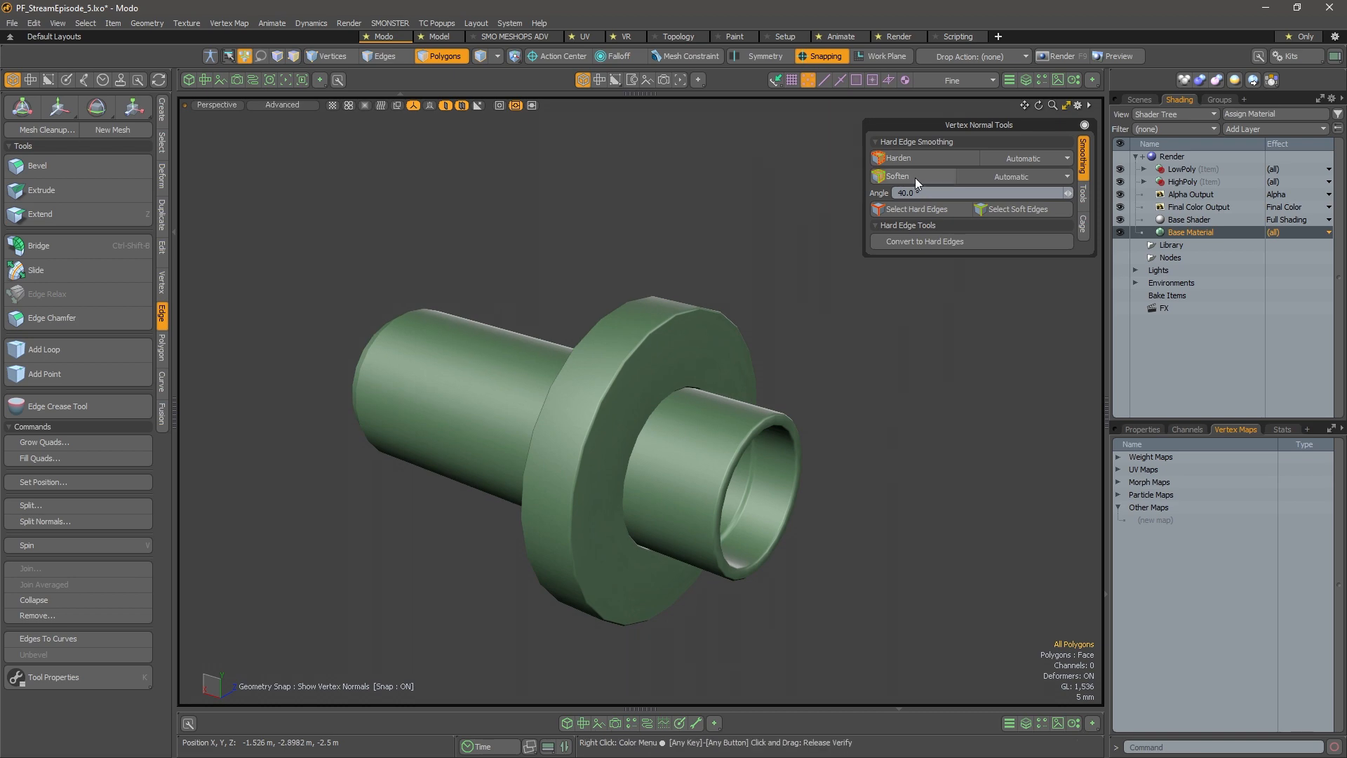
pyautogui.click(1018, 209)
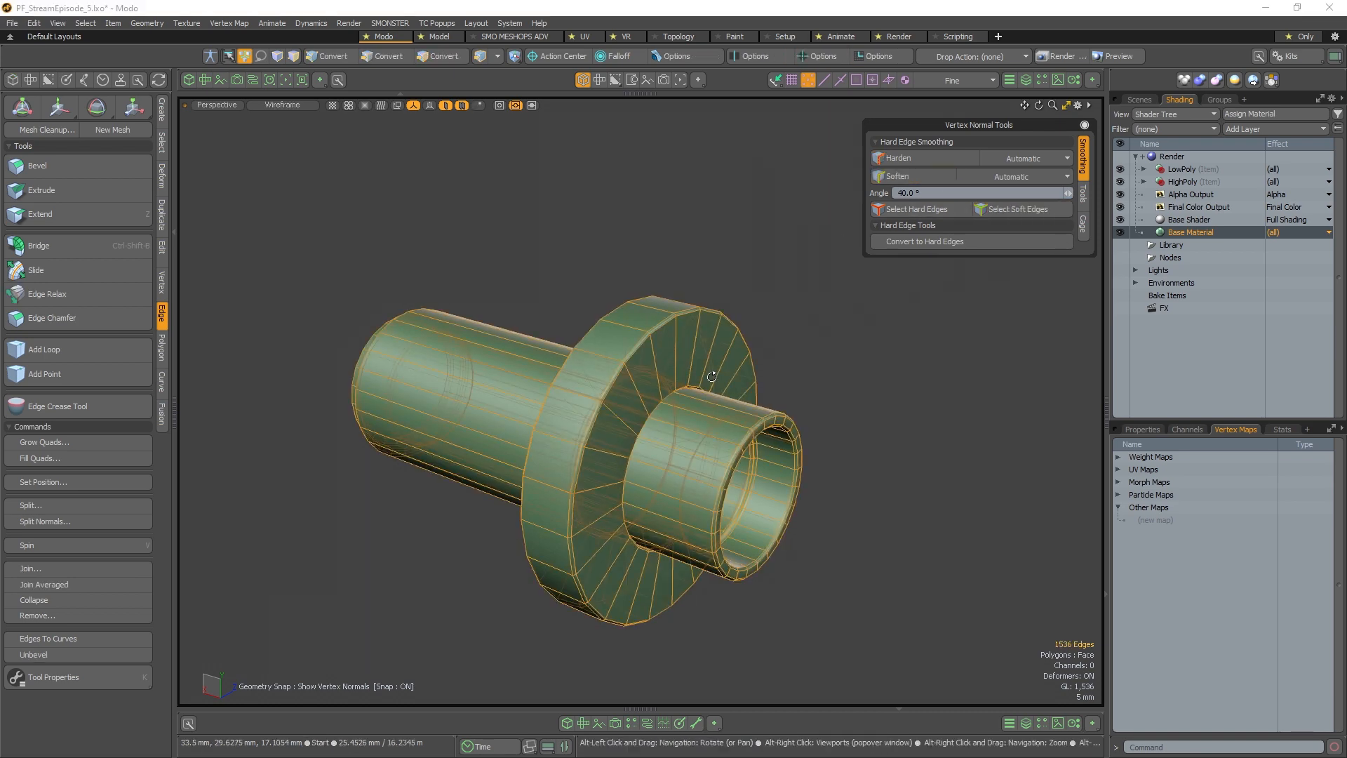
pyautogui.scroll(3, 601, 337)
pyautogui.keyDown('alt'); pyautogui.moveTo(601, 337); pyautogui.dragTo(728, 289); pyautogui.keyUp('alt')
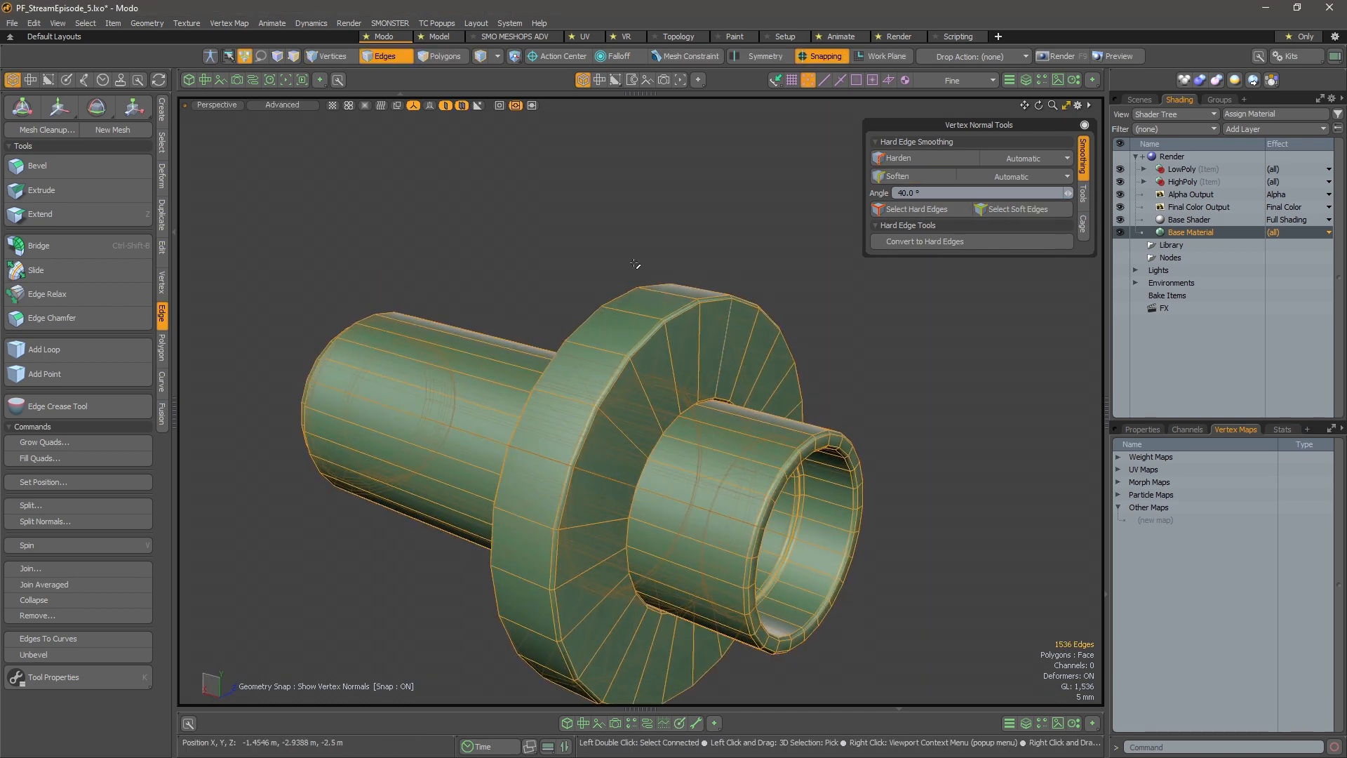
pyautogui.keyDown('alt'); pyautogui.moveTo(637, 308); pyautogui.dragTo(613, 420); pyautogui.keyUp('alt')
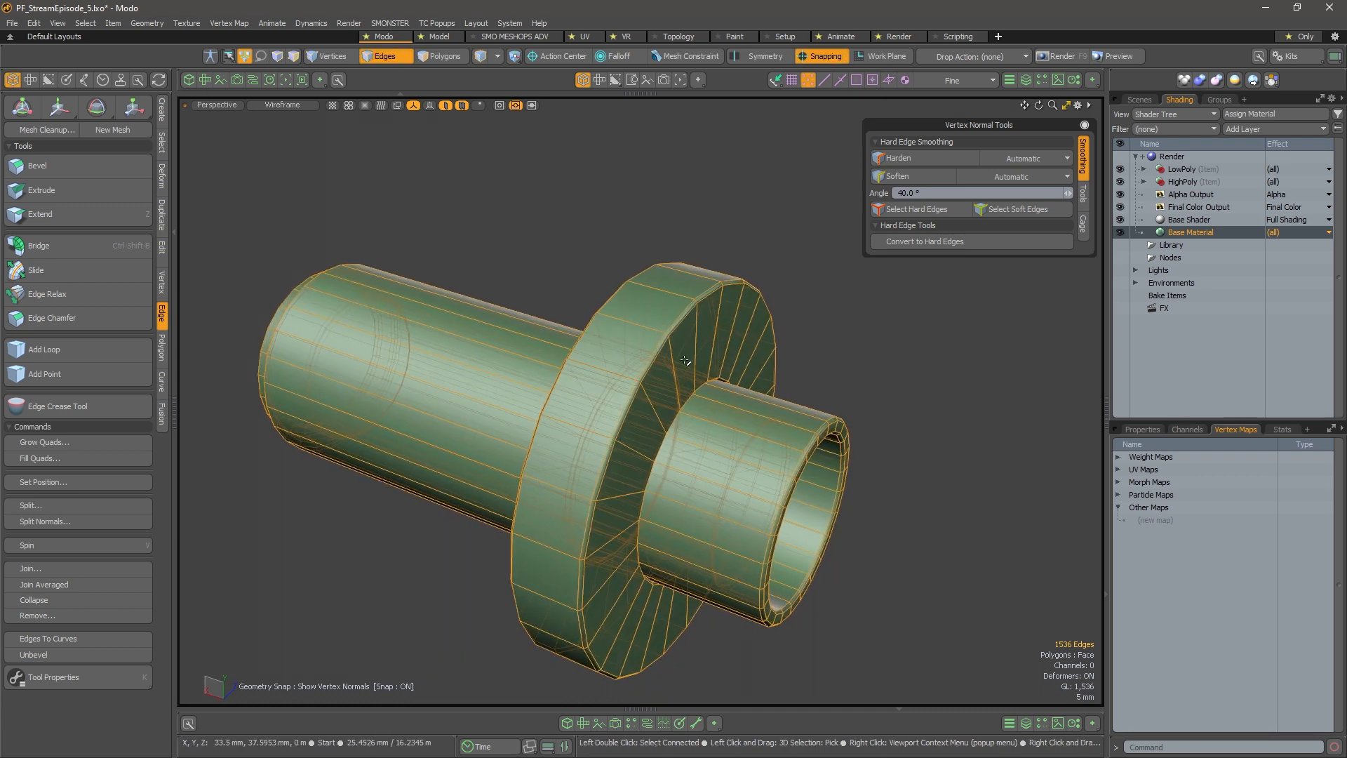
pyautogui.keyDown('alt'); pyautogui.moveTo(686, 359); pyautogui.dragTo(691, 337); pyautogui.keyUp('alt')
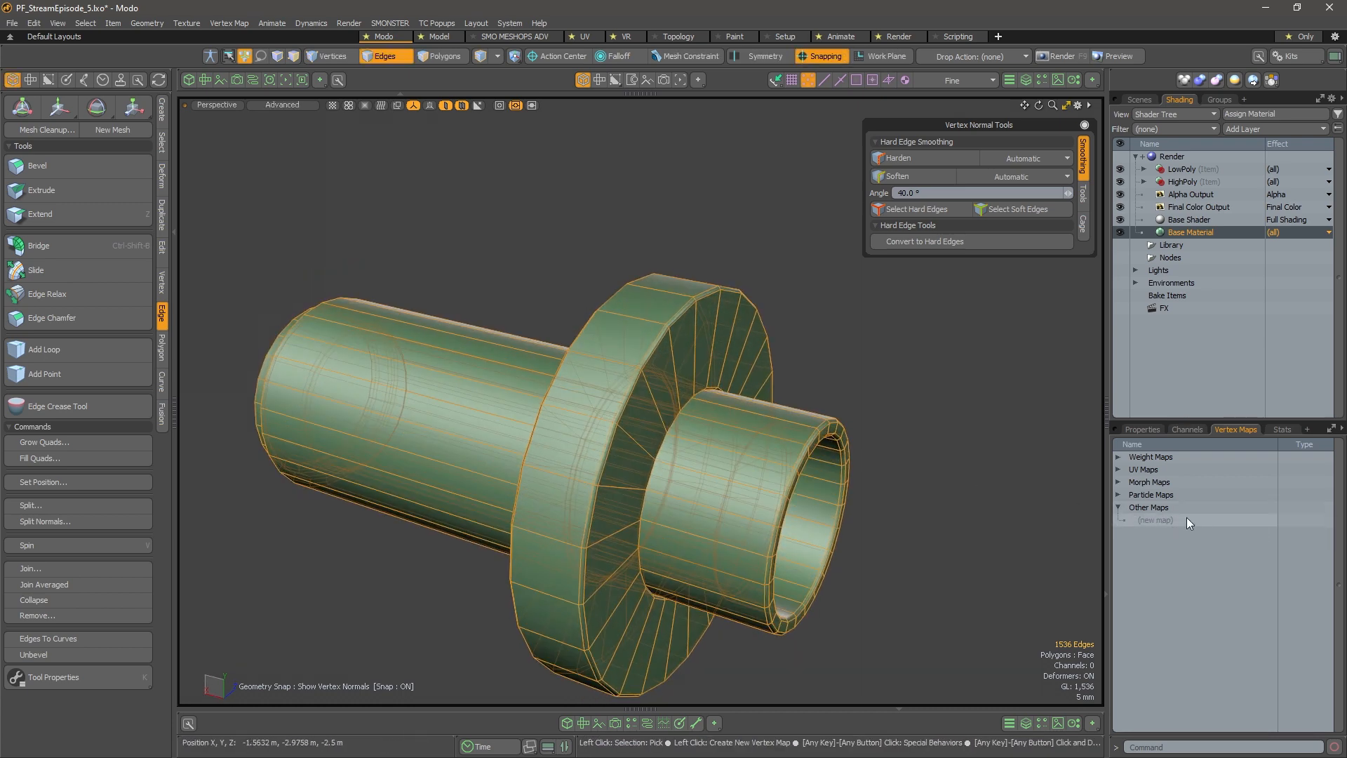
pyautogui.click(944, 293)
pyautogui.click(1083, 195)
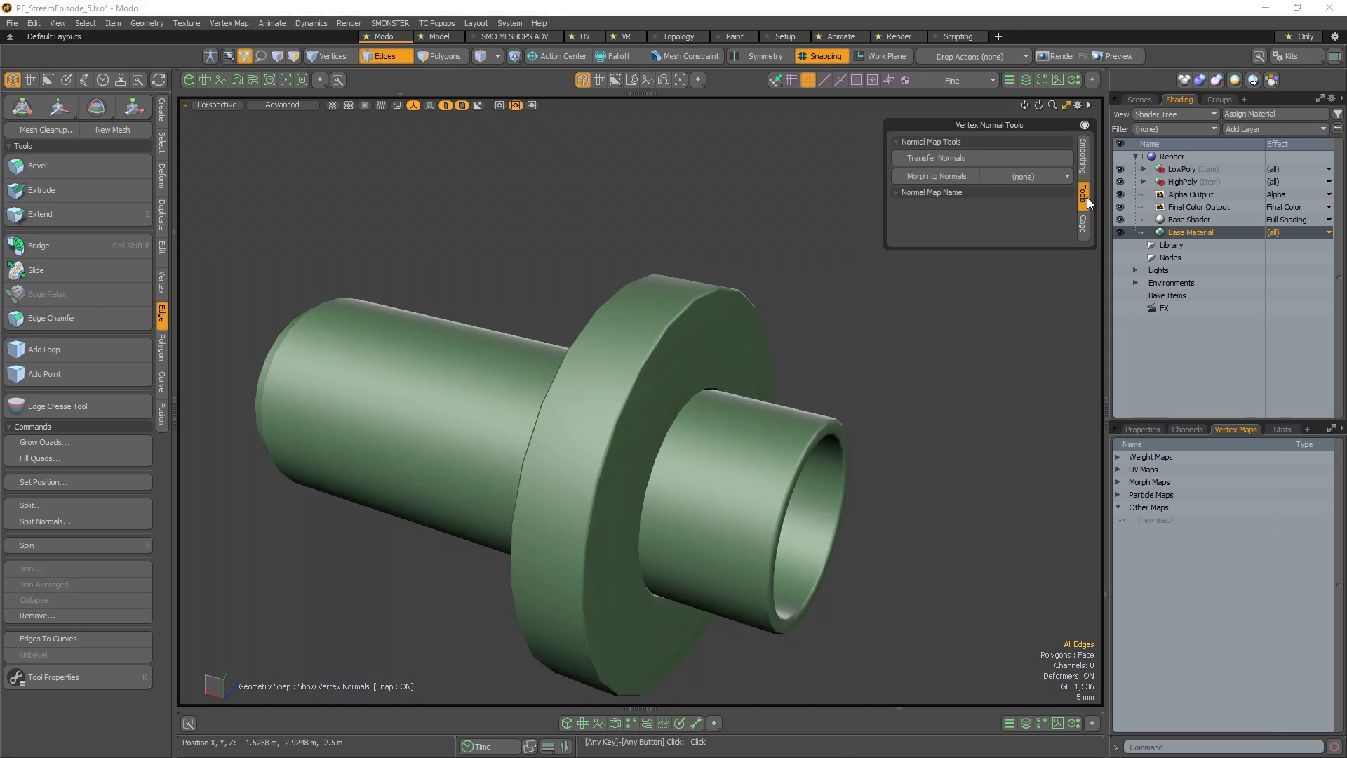
pyautogui.click(1086, 157)
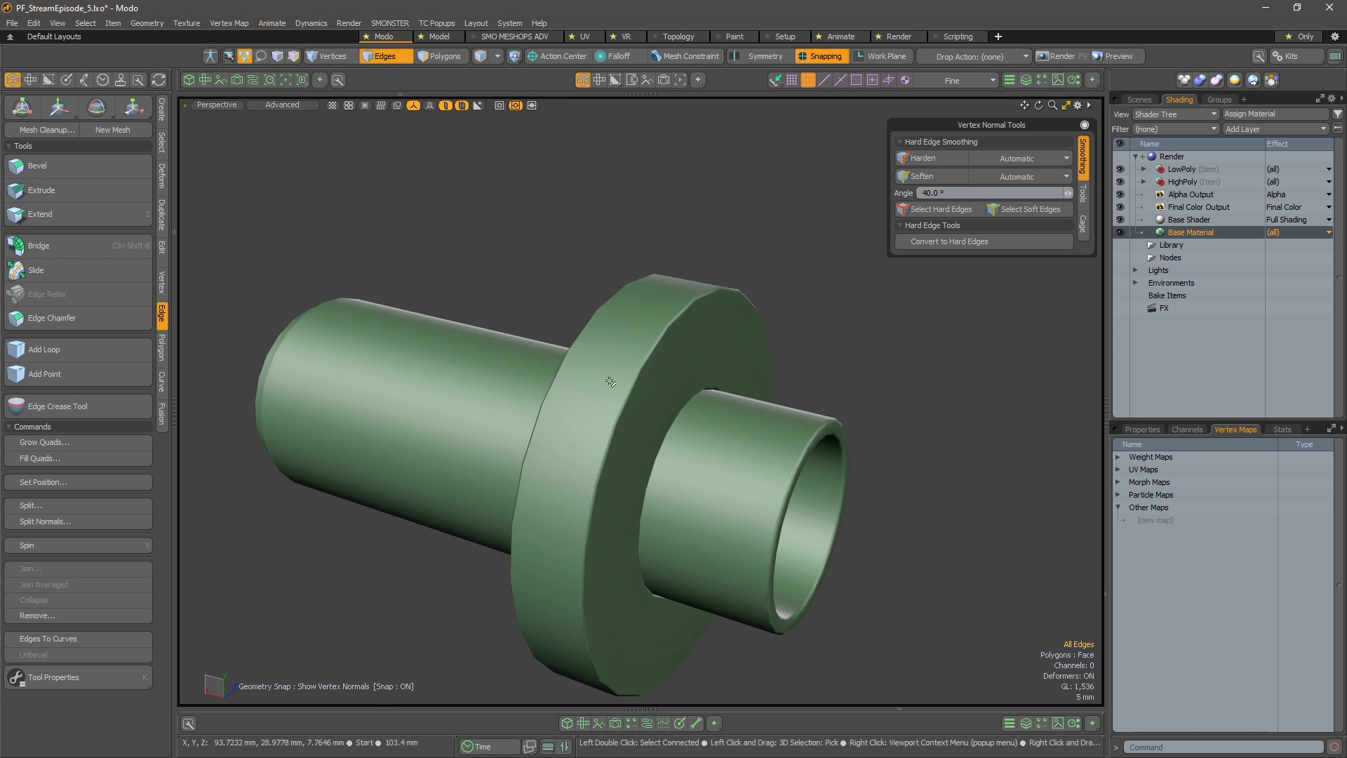
# Set vertex normals for the whole mesh item in a map named Vertex Normal, using the smoothing angle
pyautogui.press('5')
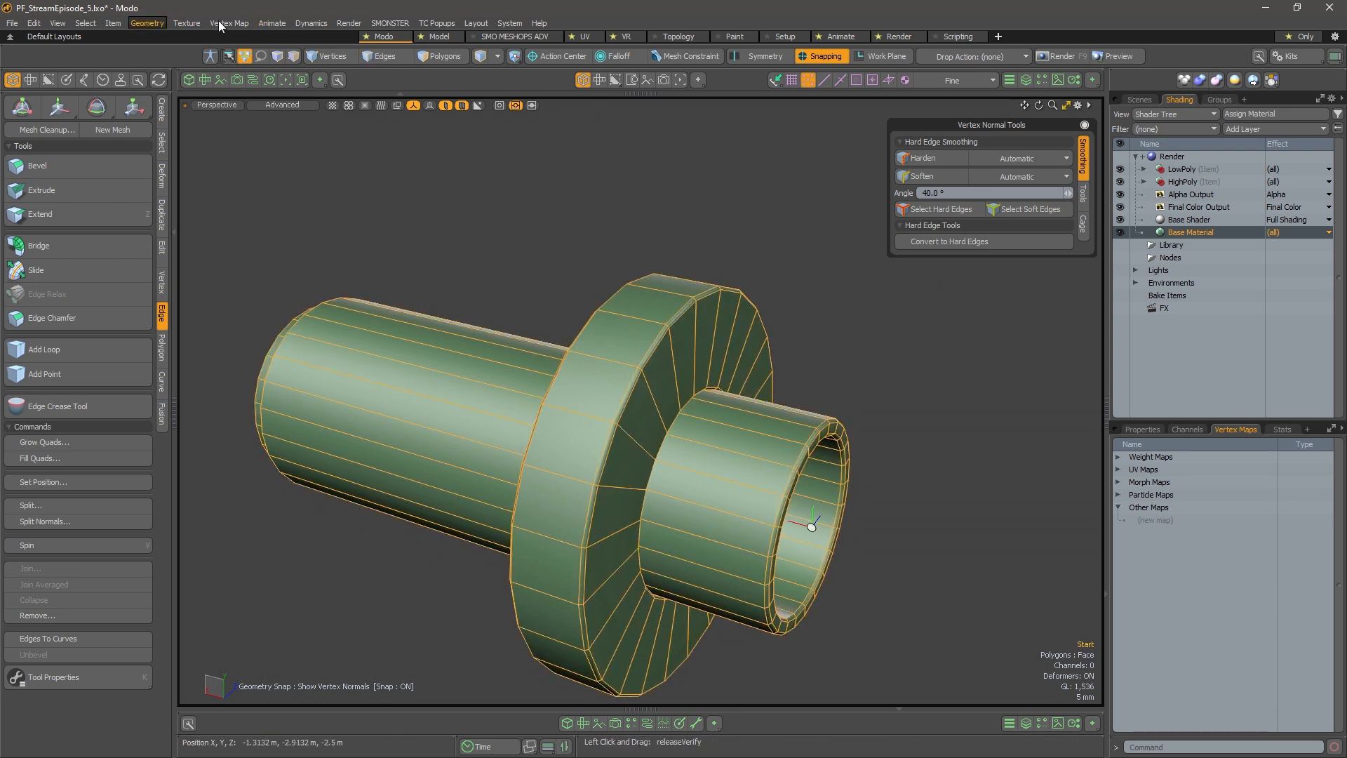
pyautogui.click(226, 24)
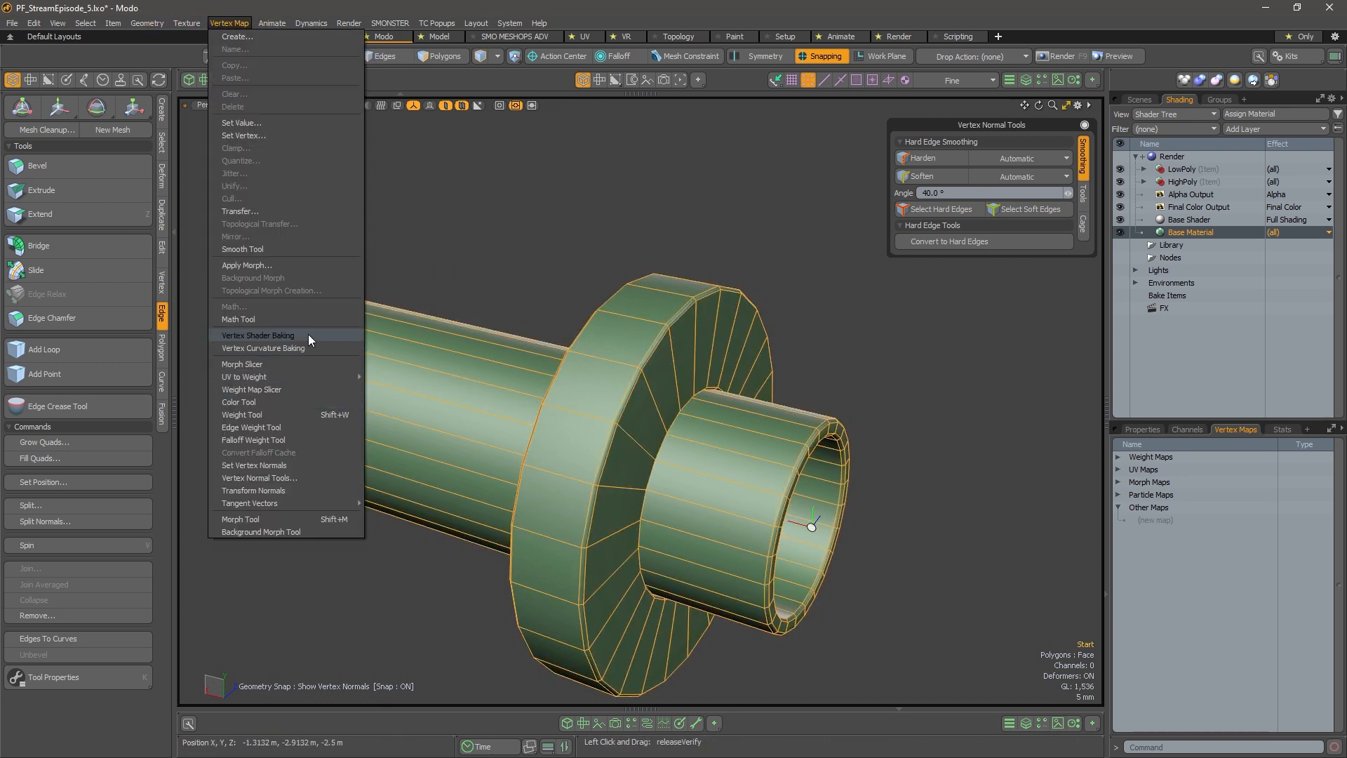
pyautogui.click(292, 465)
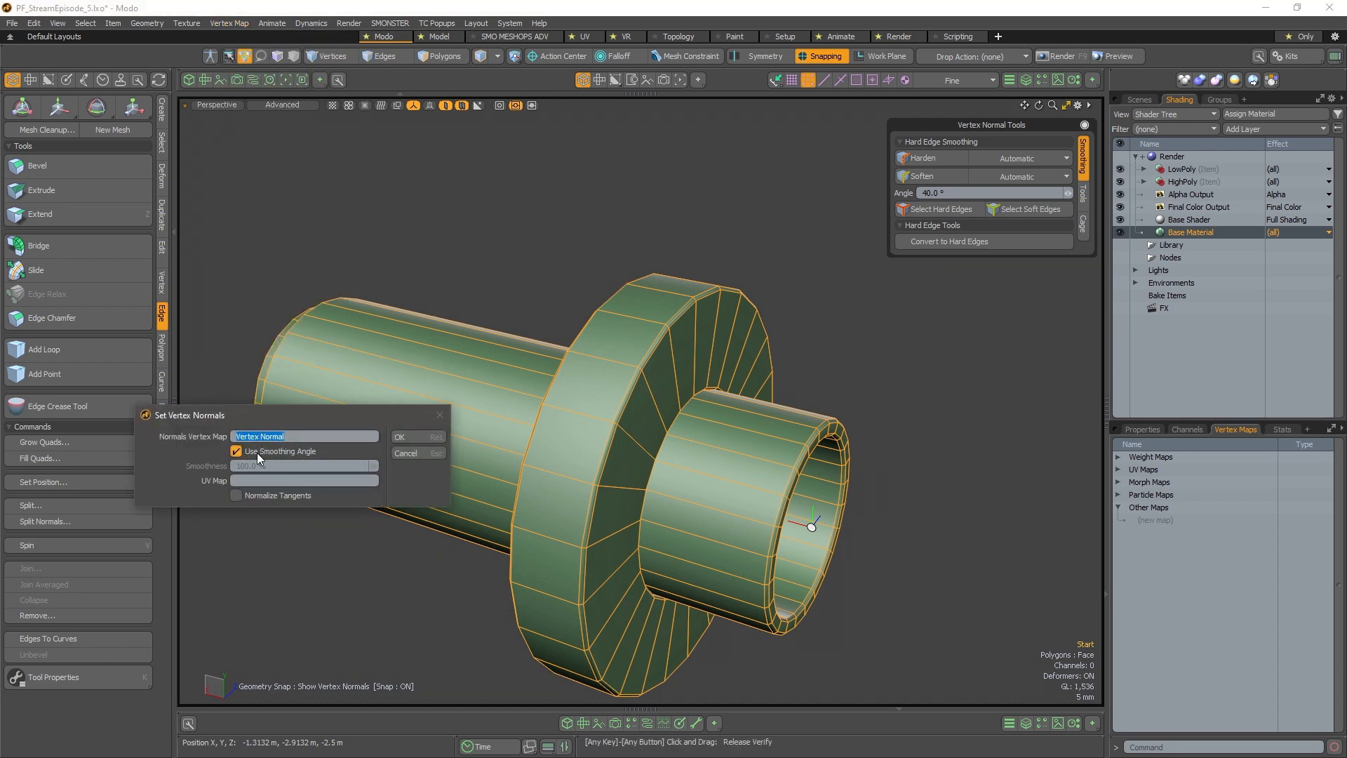
pyautogui.click(414, 441)
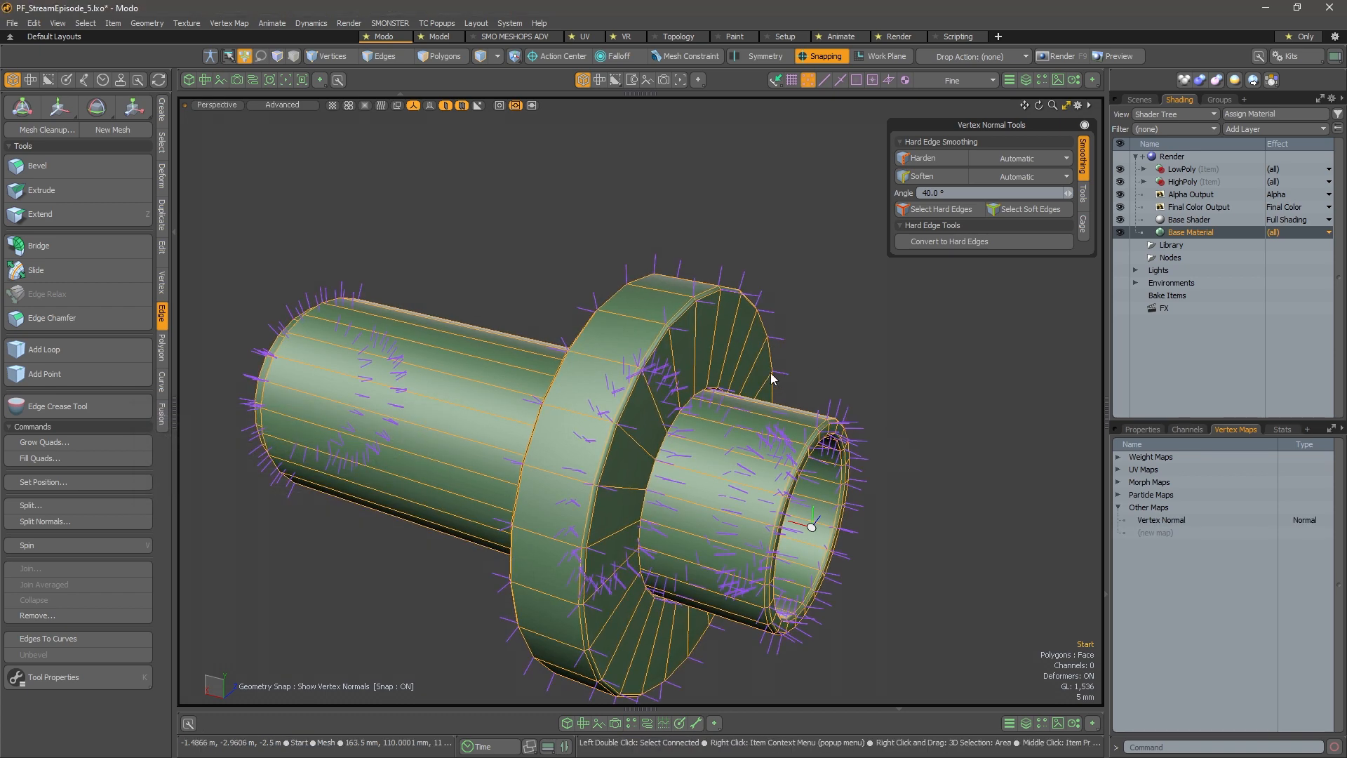
# Examine the direction of the vertex normals along the flange's chamfered rim
pyautogui.keyDown('alt'); pyautogui.moveTo(773, 378); pyautogui.dragTo(739, 313); pyautogui.keyUp('alt')
pyautogui.keyDown('alt'); pyautogui.moveTo(739, 313); pyautogui.dragTo(794, 299, button='right'); pyautogui.keyUp('alt')
pyautogui.keyDown('alt'); pyautogui.moveTo(612, 299); pyautogui.dragTo(628, 469); pyautogui.keyUp('alt')
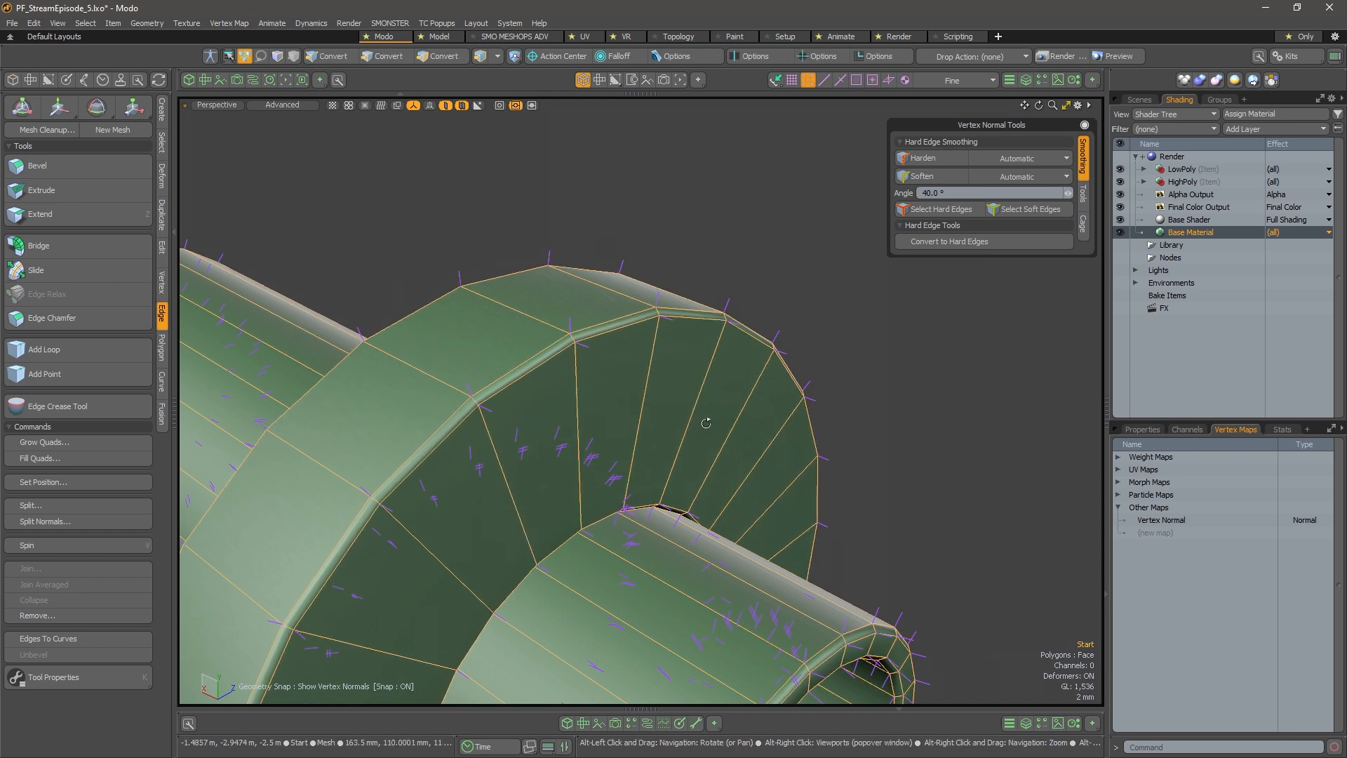
pyautogui.keyDown('alt'); pyautogui.moveTo(704, 421); pyautogui.dragTo(700, 382); pyautogui.keyUp('alt')
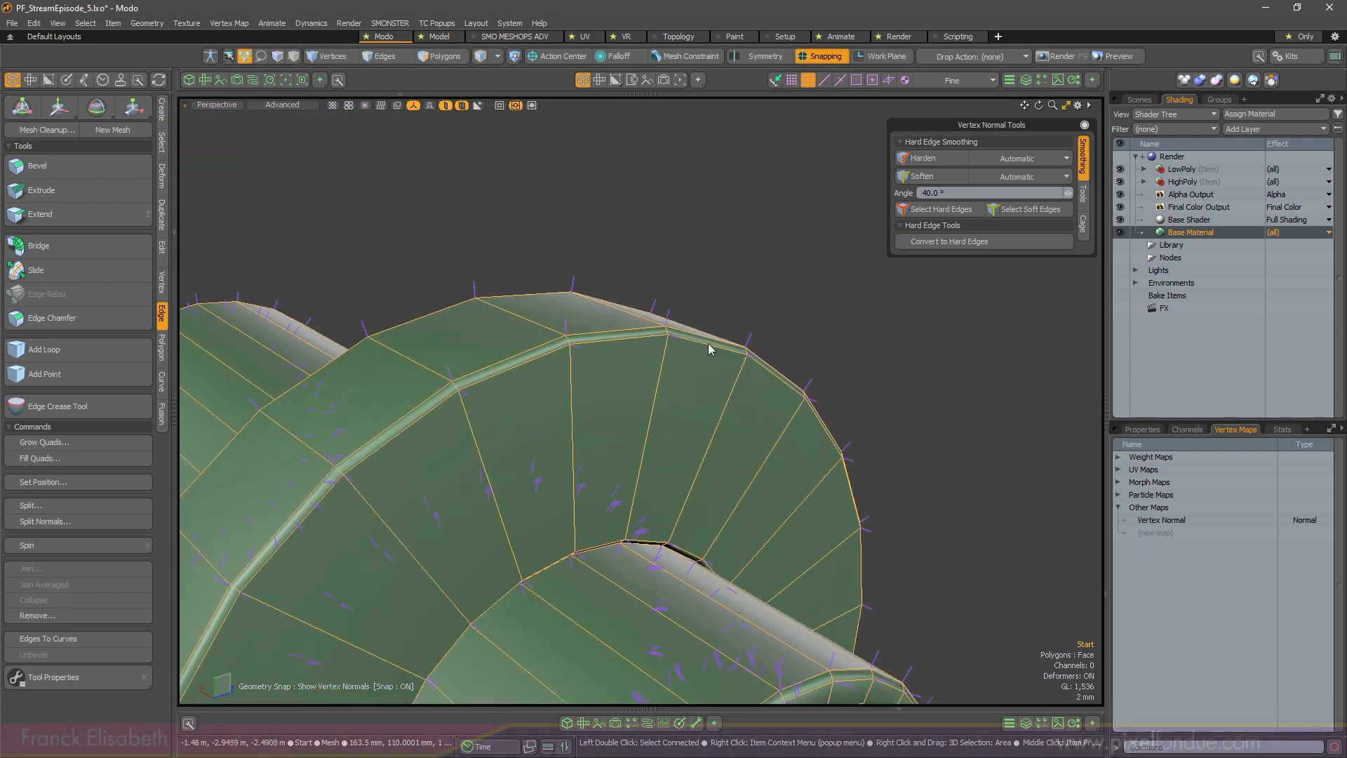
pyautogui.keyDown('alt'); pyautogui.moveTo(665, 464); pyautogui.dragTo(684, 439); pyautogui.keyUp('alt')
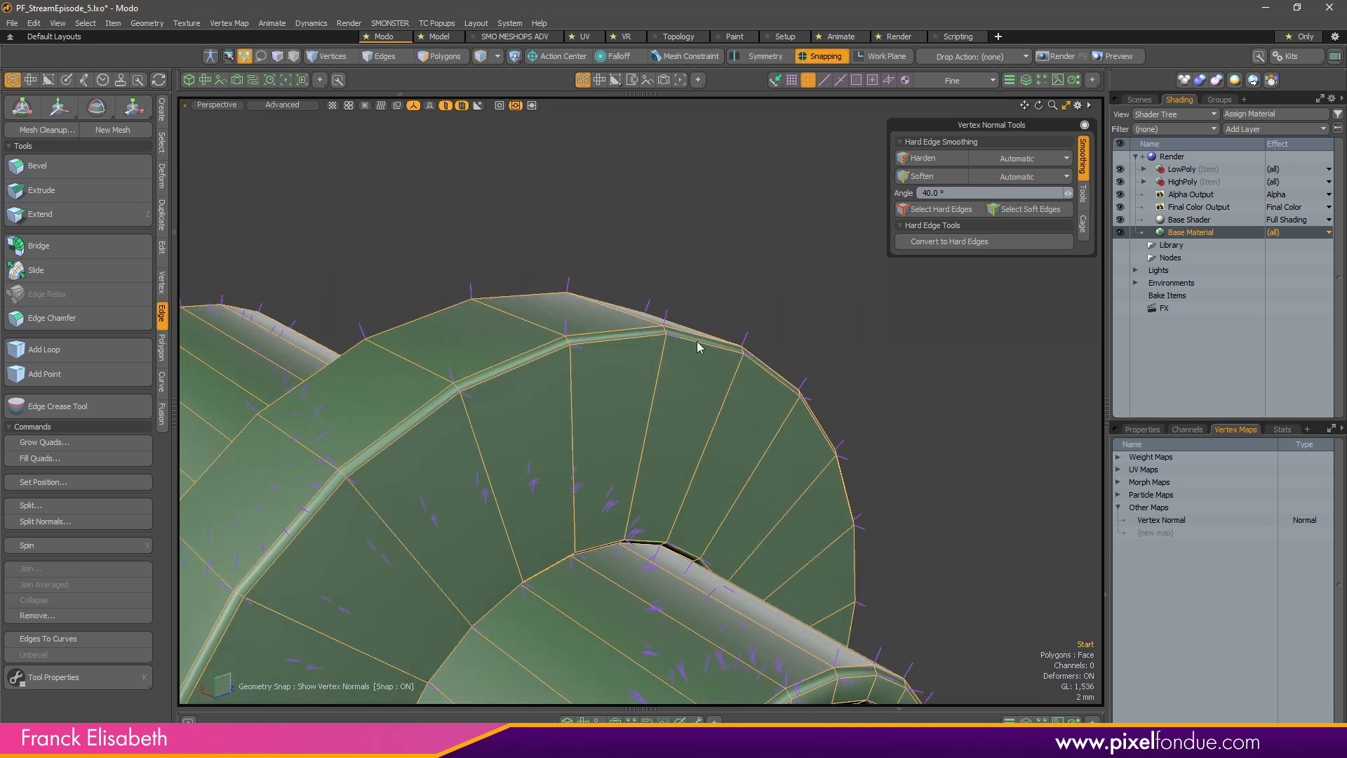
pyautogui.keyDown('alt'); pyautogui.moveTo(699, 346); pyautogui.dragTo(570, 379); pyautogui.keyUp('alt')
# Select all connected polygons of the flange, hide the unselected geometry and clear the selection
pyautogui.press('3')
pyautogui.click(691, 381)
pyautogui.doubleClick(691, 383)
pyautogui.click(728, 415)
pyautogui.scroll(4, 632, 407)
pyautogui.keyDown('alt'); pyautogui.moveTo(511, 439); pyautogui.dragTo(647, 279); pyautogui.keyUp('alt')
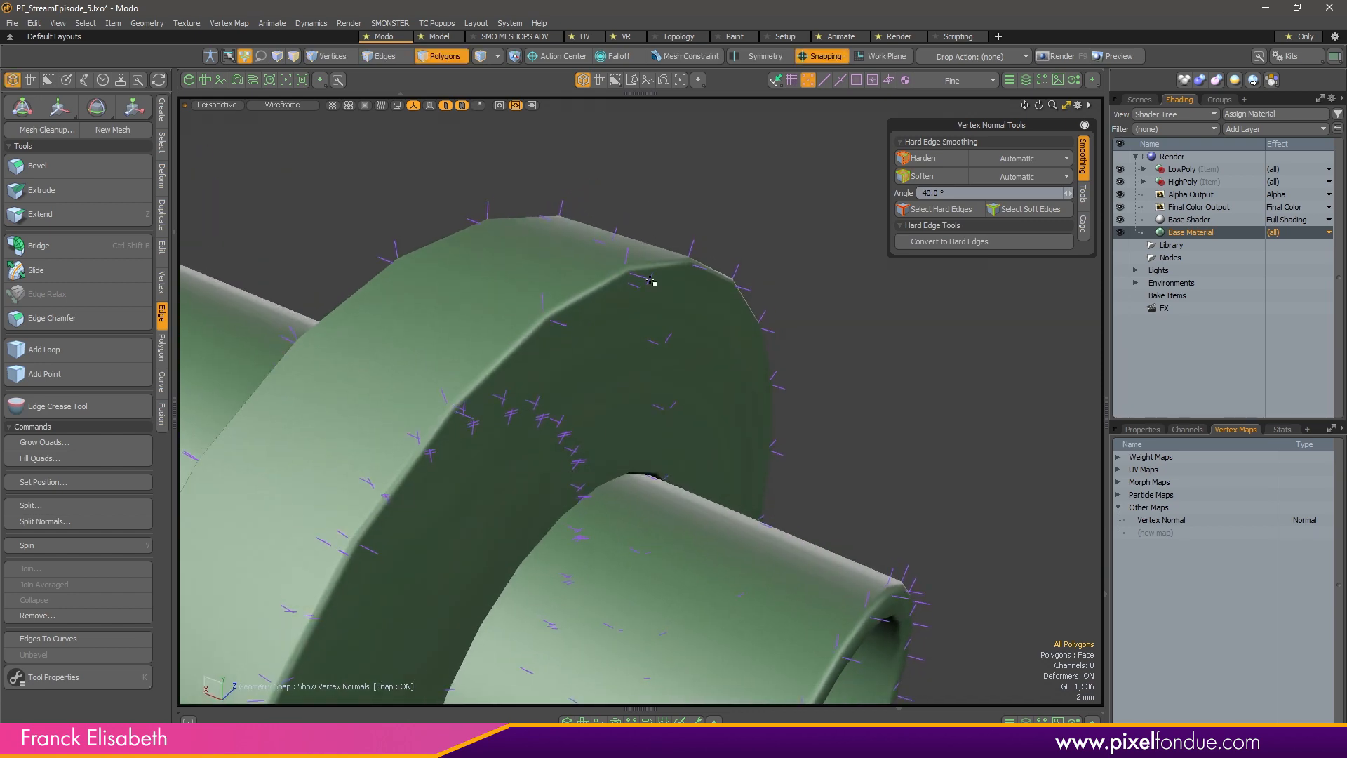
pyautogui.doubleClick(668, 298)
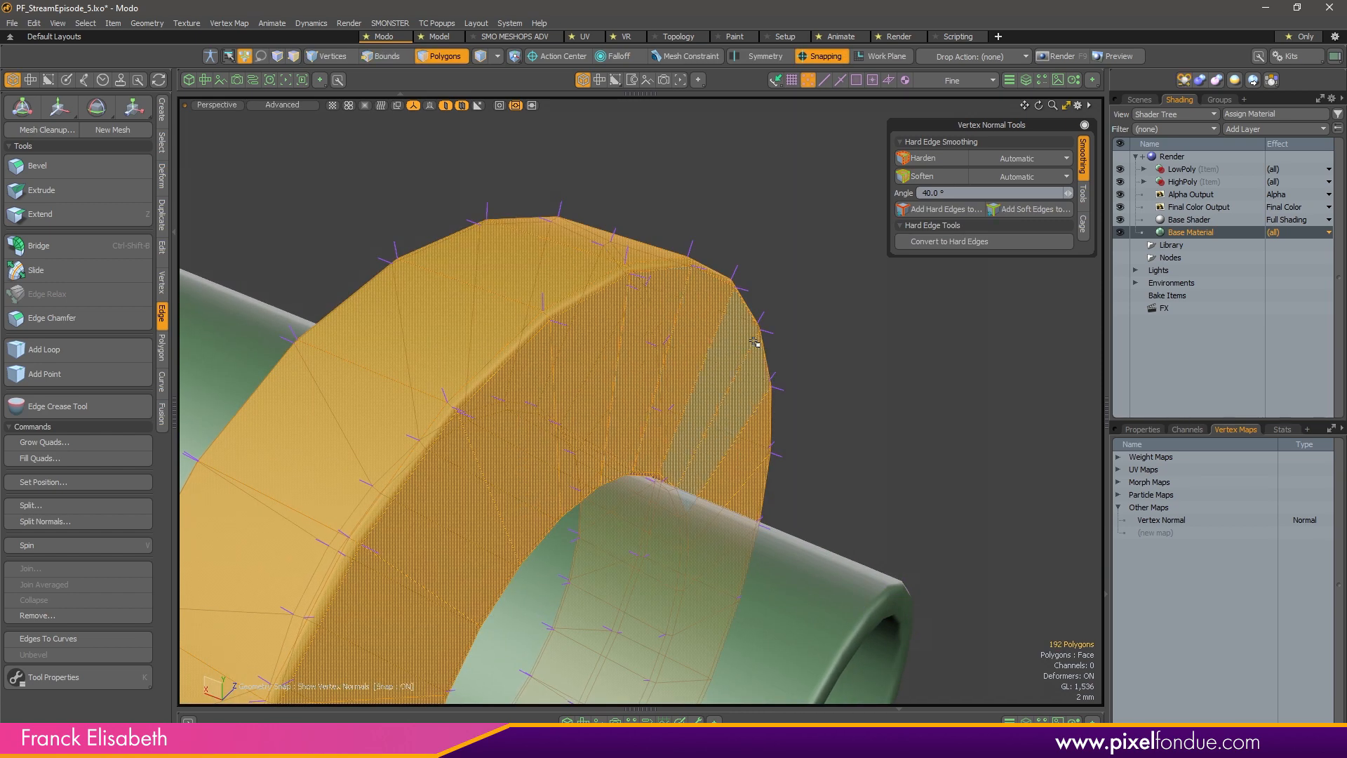
pyautogui.hotkey('shift', 'h')
pyautogui.click(925, 358)
# Examine the isolated flange's vertex normals around its inner and outer circumference in the Right view
pyautogui.scroll(-3, 919, 348)
pyautogui.keyDown('alt'); pyautogui.moveTo(916, 347); pyautogui.dragTo(739, 385); pyautogui.keyUp('alt')
pyautogui.hotkey('ctrl', 'space')
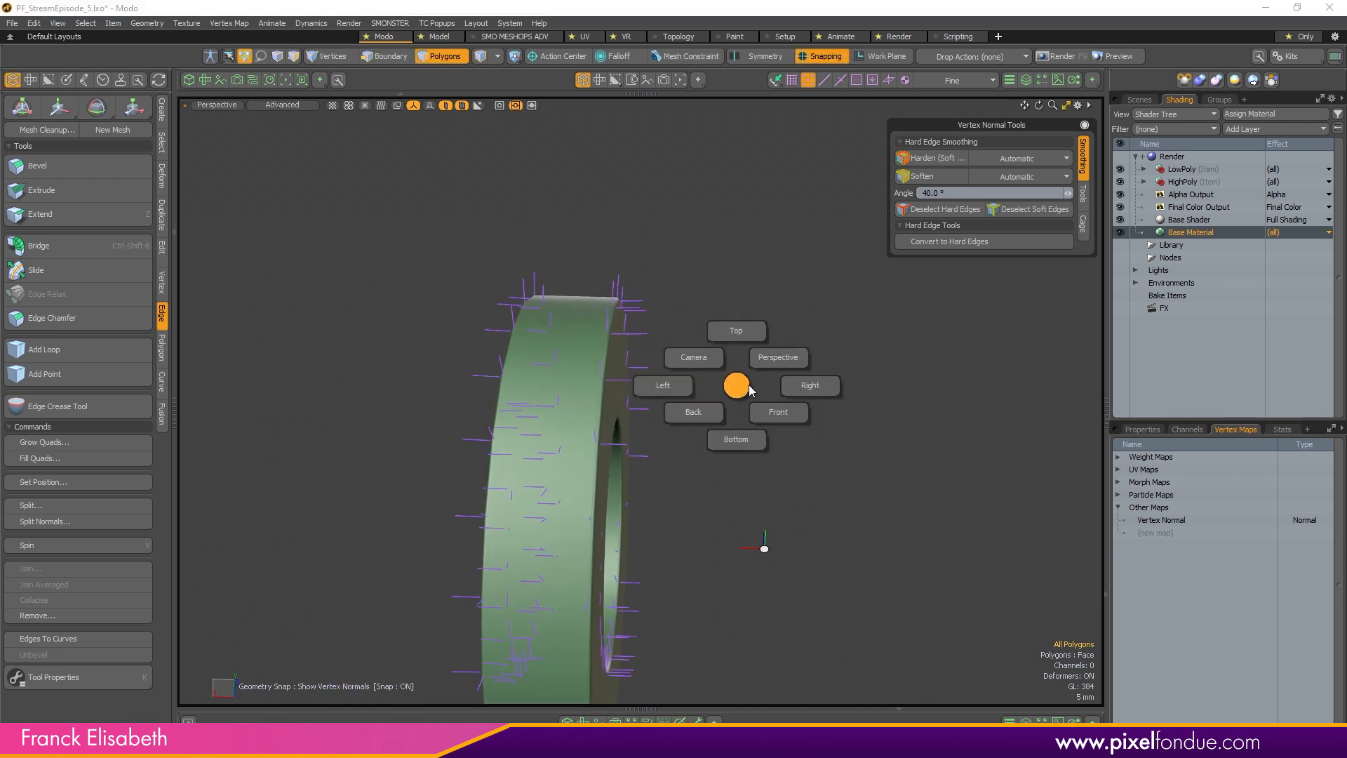
pyautogui.click(794, 390)
pyautogui.hotkey('ctrl', 'space')
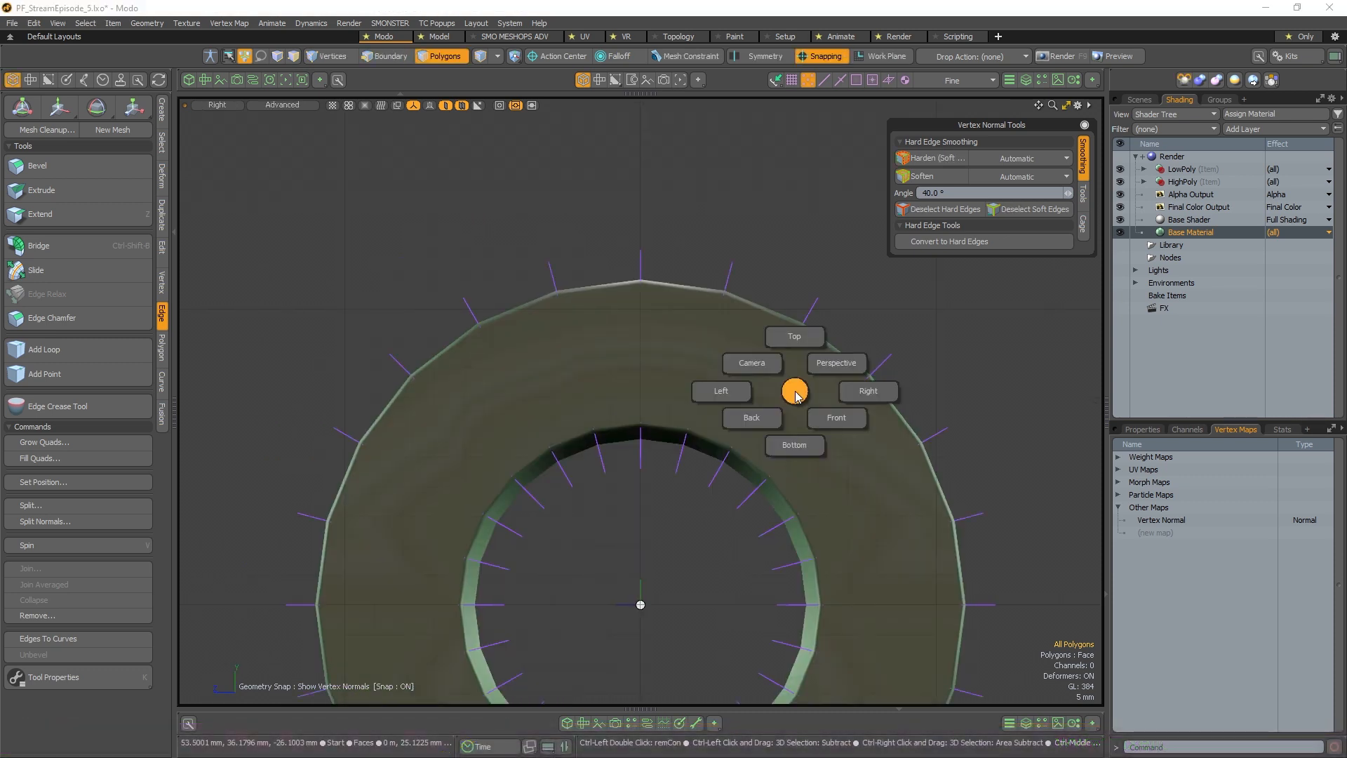
pyautogui.click(793, 393)
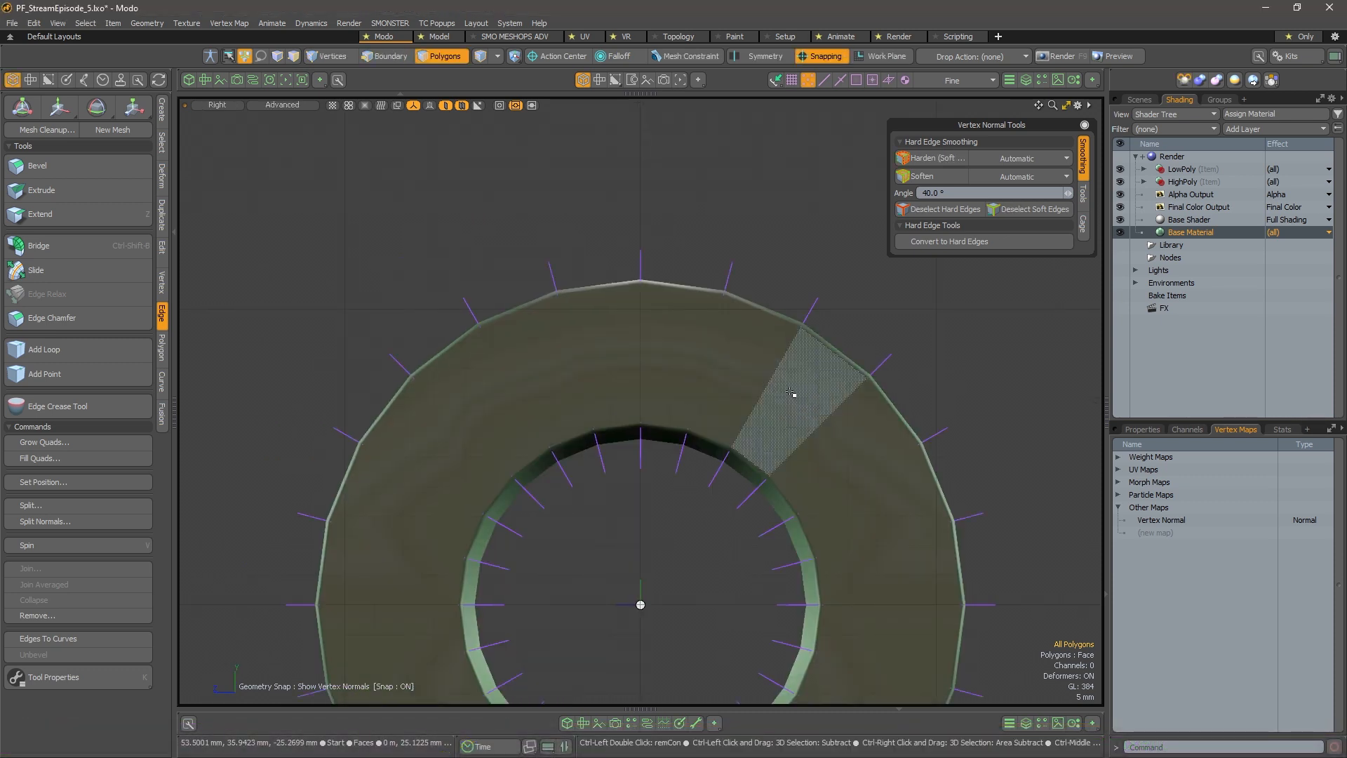
pyautogui.keyDown('alt'); pyautogui.moveTo(693, 472); pyautogui.dragTo(707, 313); pyautogui.keyUp('alt')
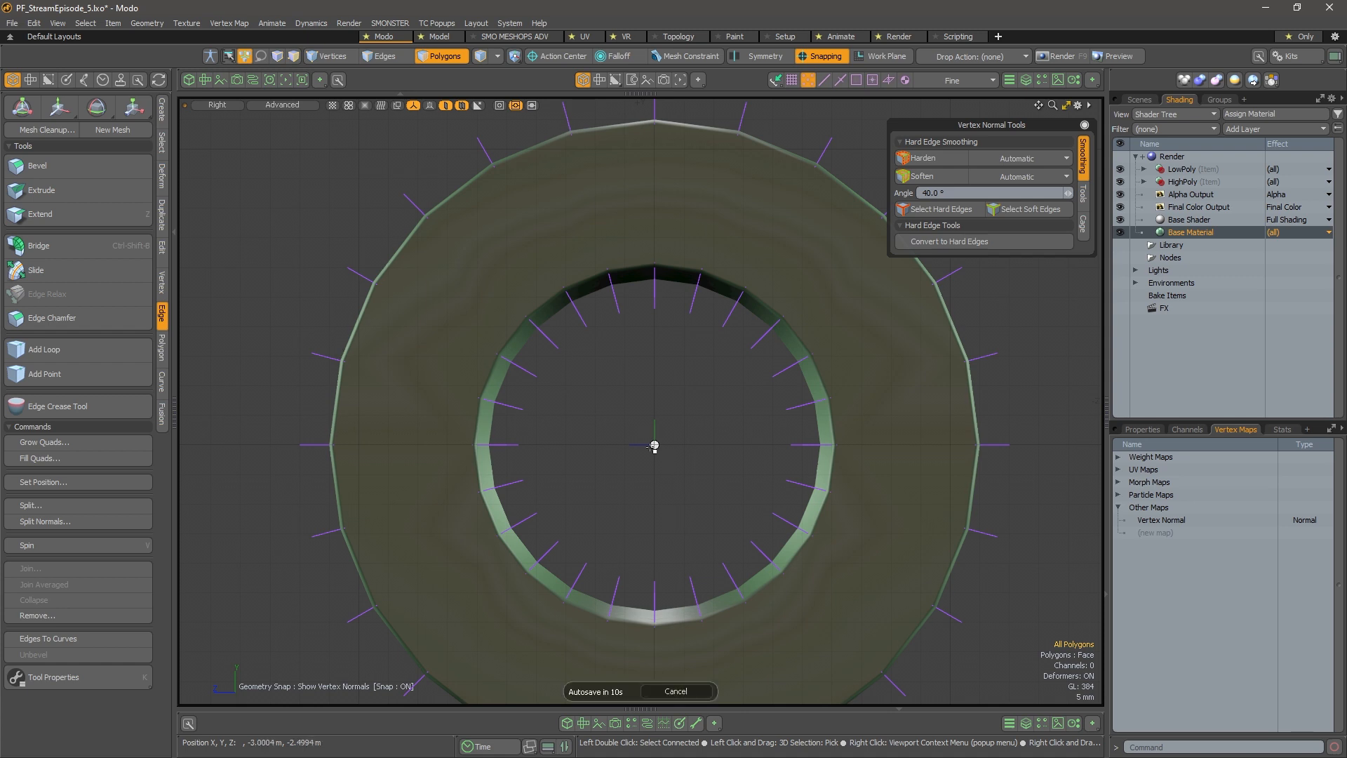
pyautogui.keyDown('alt'); pyautogui.moveTo(650, 447); pyautogui.dragTo(614, 542); pyautogui.keyUp('alt')
# Check the vertex normals at the flange's upper rim corners in the Front view
pyautogui.hotkey('ctrl', 'space')
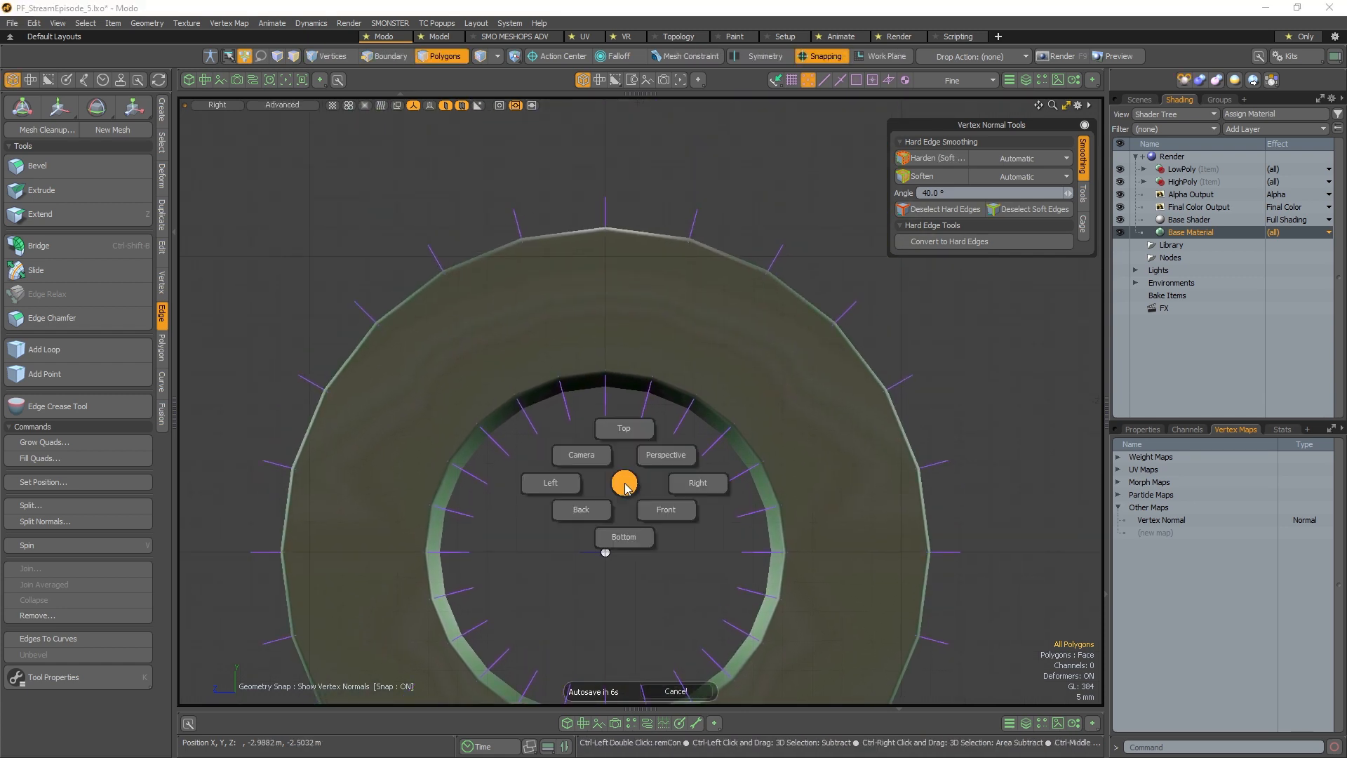
pyautogui.click(658, 514)
pyautogui.keyDown('alt'); pyautogui.moveTo(809, 210); pyautogui.dragTo(686, 315); pyautogui.keyUp('alt')
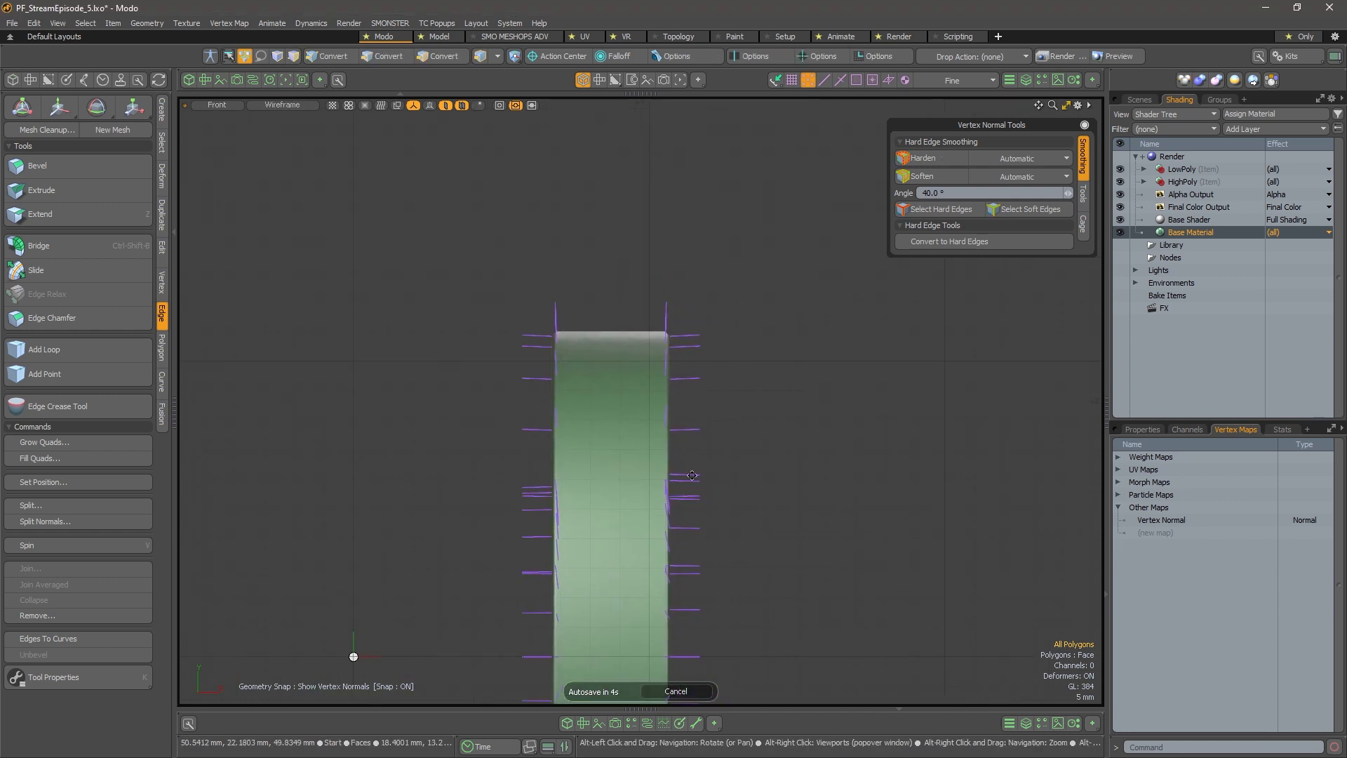
pyautogui.keyDown('alt'); pyautogui.moveTo(686, 315); pyautogui.dragTo(691, 345, button='right'); pyautogui.keyUp('alt')
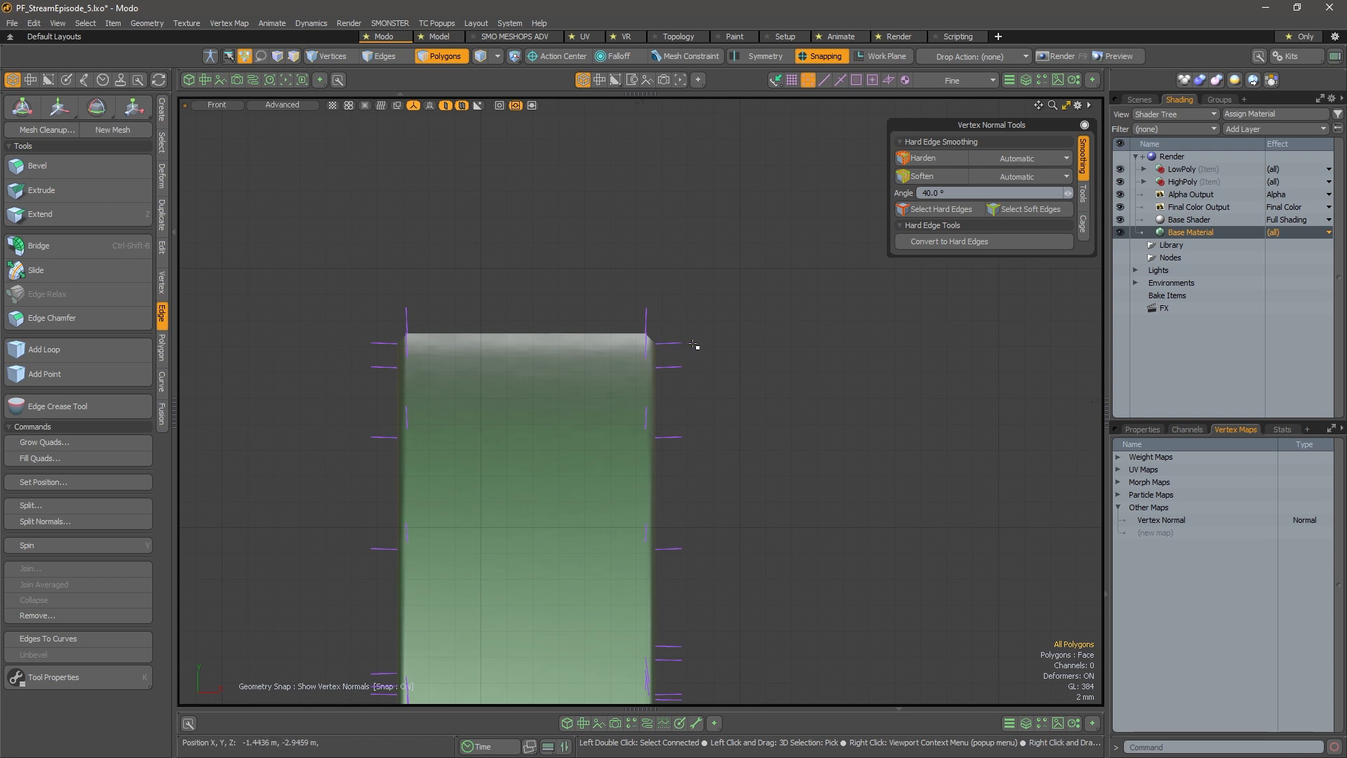
# Inspect the vertex normals along both sides of the flange, from its upper rim to its lower half, in the Front view
pyautogui.scroll(2, 694, 385)
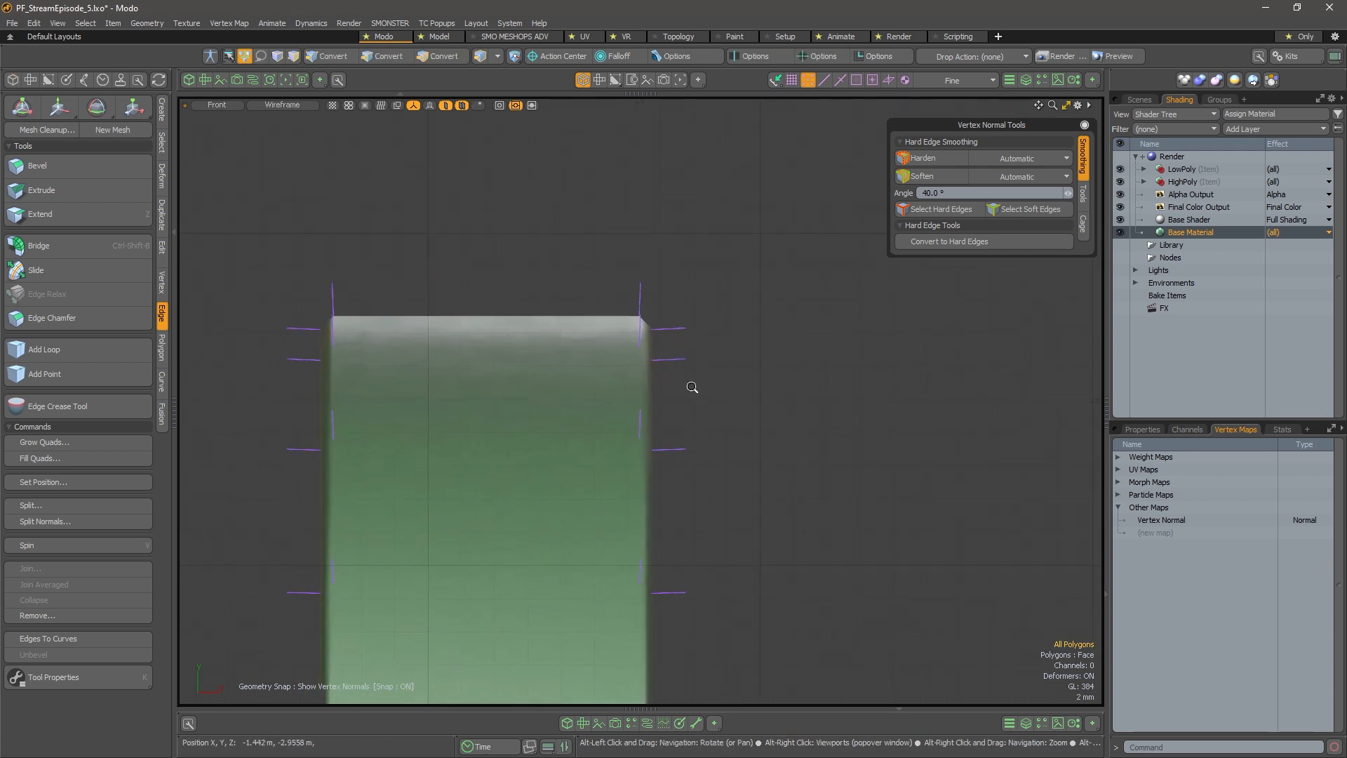
pyautogui.scroll(-1, 671, 339)
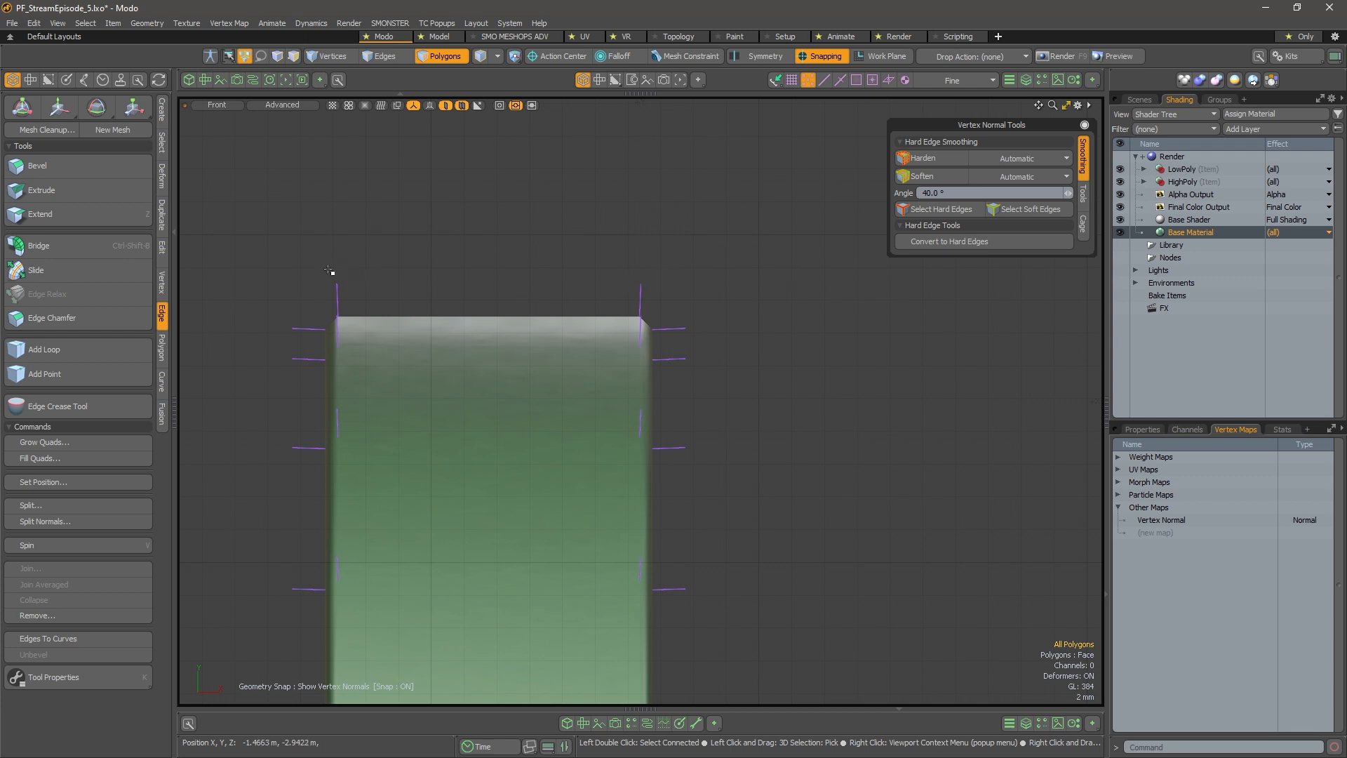
pyautogui.scroll(-1, 725, 463)
pyautogui.keyDown('alt'); pyautogui.moveTo(698, 533); pyautogui.dragTo(629, 234); pyautogui.keyUp('alt')
pyautogui.scroll(-1, 664, 367)
pyautogui.scroll(-1, 663, 392)
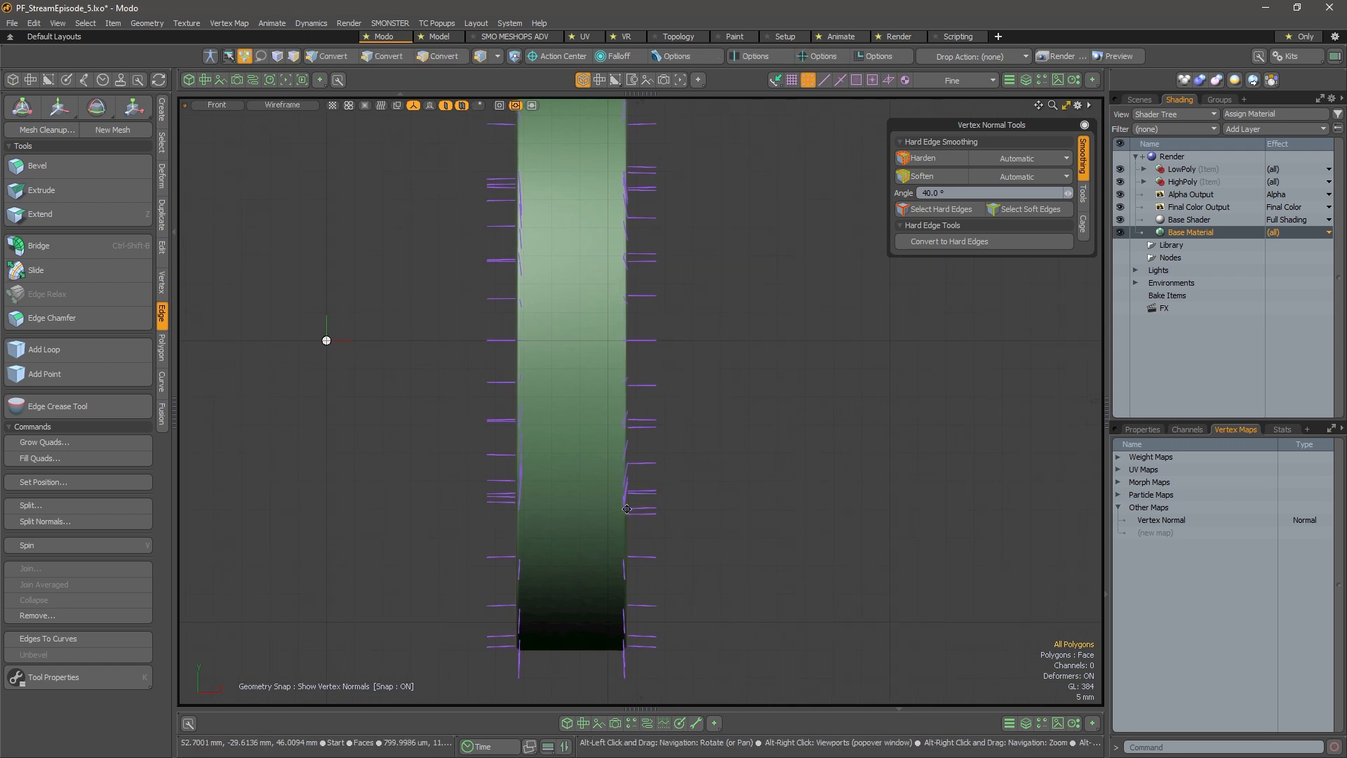
pyautogui.scroll(2, 716, 508)
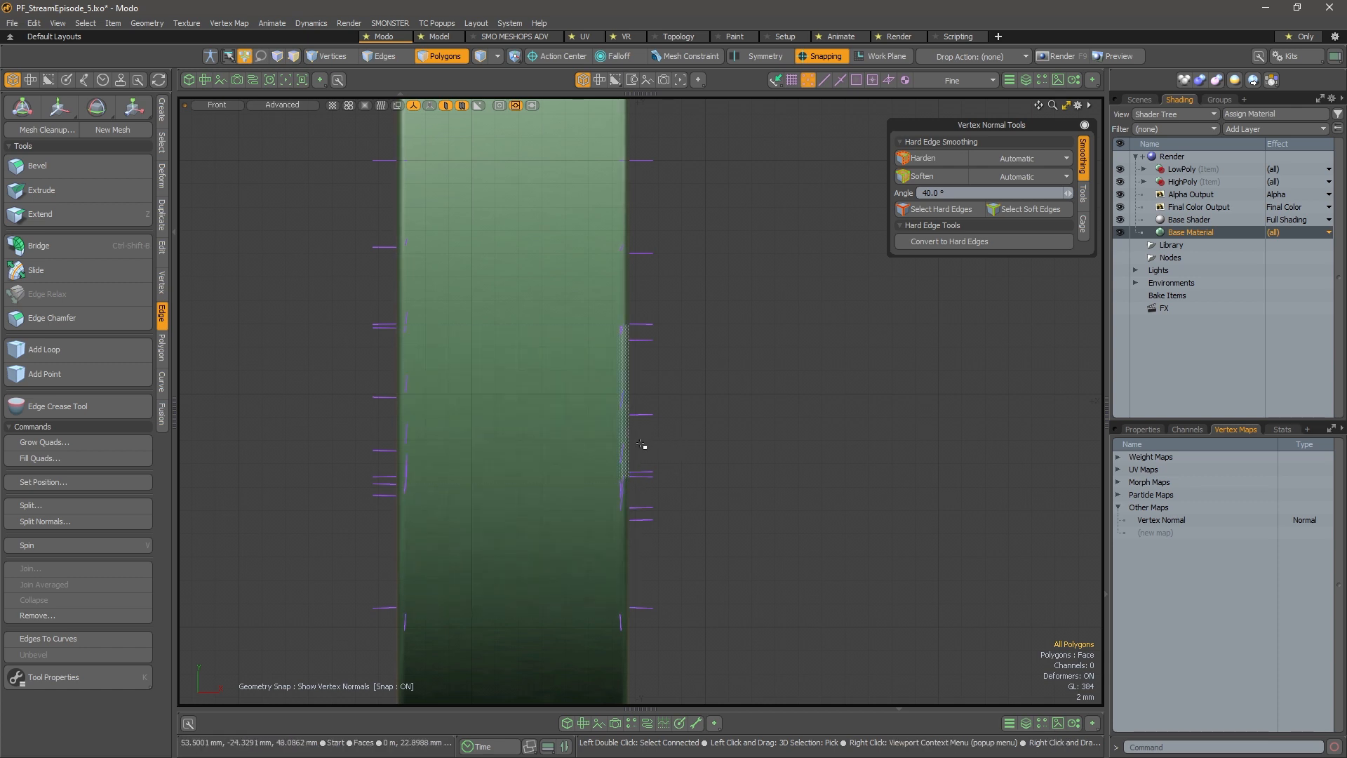
pyautogui.keyDown('alt'); pyautogui.moveTo(736, 417); pyautogui.dragTo(735, 451); pyautogui.keyUp('alt')
pyautogui.scroll(-2, 735, 451)
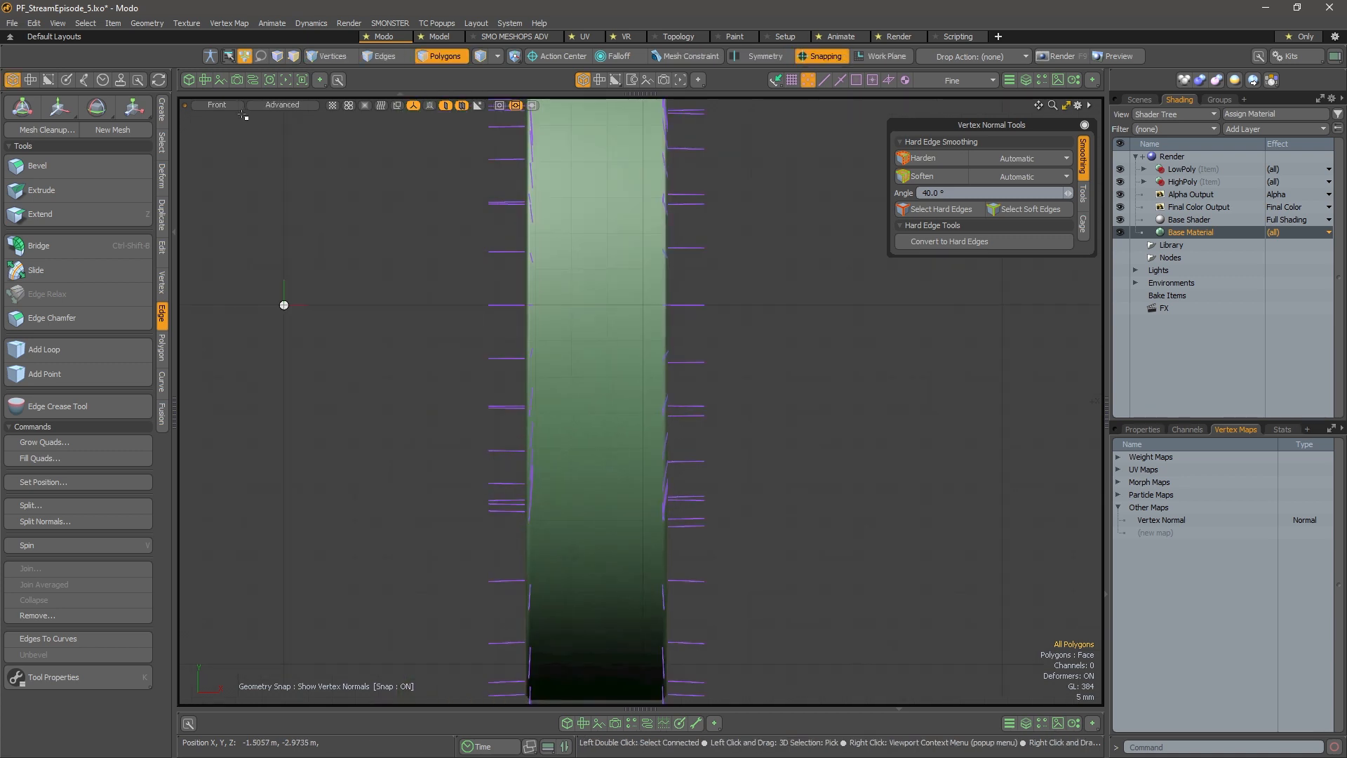
# Select one outer-rim vertex and one inner-rim vertex on the flange's flat face in the Perspective view, using vertex selection mode
pyautogui.hotkey('ctrl', 'space')
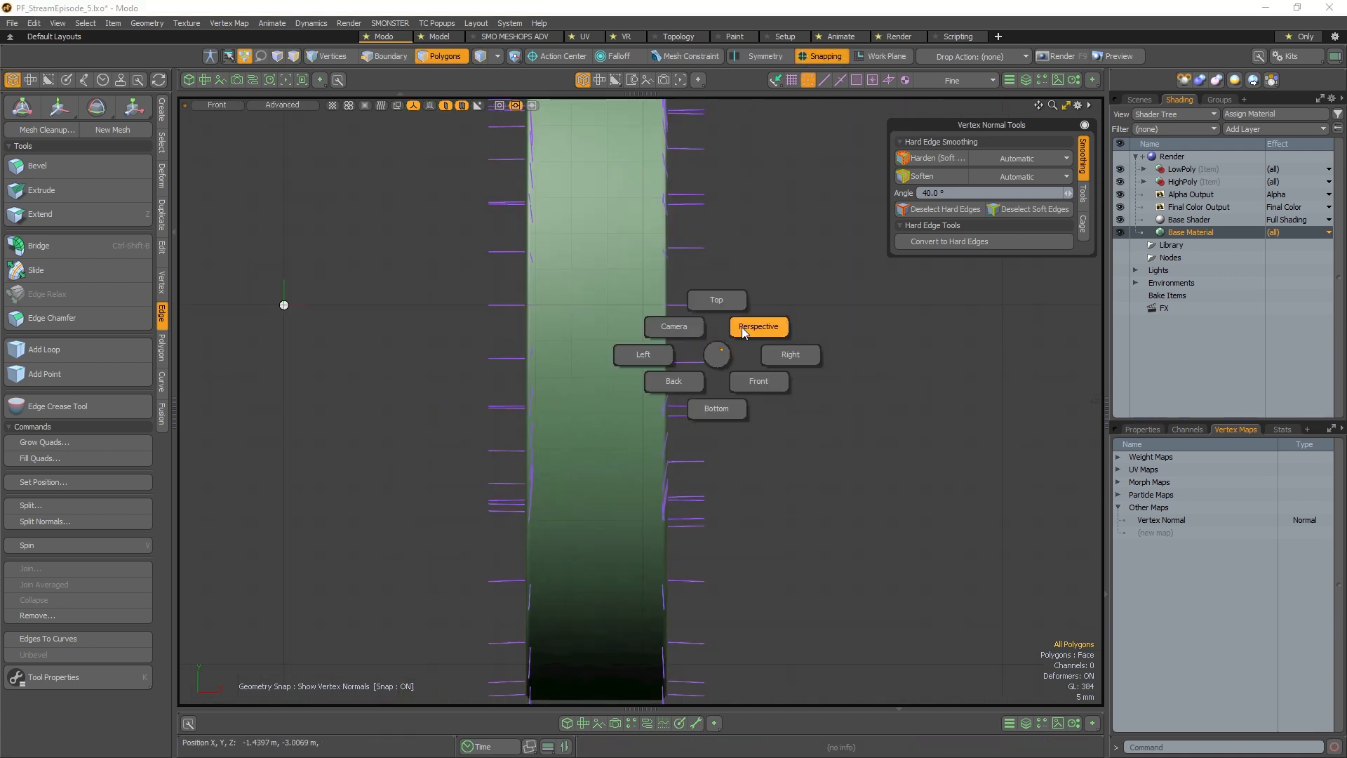
pyautogui.click(744, 332)
pyautogui.keyDown('alt'); pyautogui.moveTo(818, 520); pyautogui.dragTo(645, 280); pyautogui.keyUp('alt')
pyautogui.scroll(2, 589, 293)
pyautogui.press('1')
pyautogui.keyDown('alt'); pyautogui.moveTo(646, 280); pyautogui.dragTo(658, 203, button='right'); pyautogui.keyUp('alt')
pyautogui.click(652, 194)
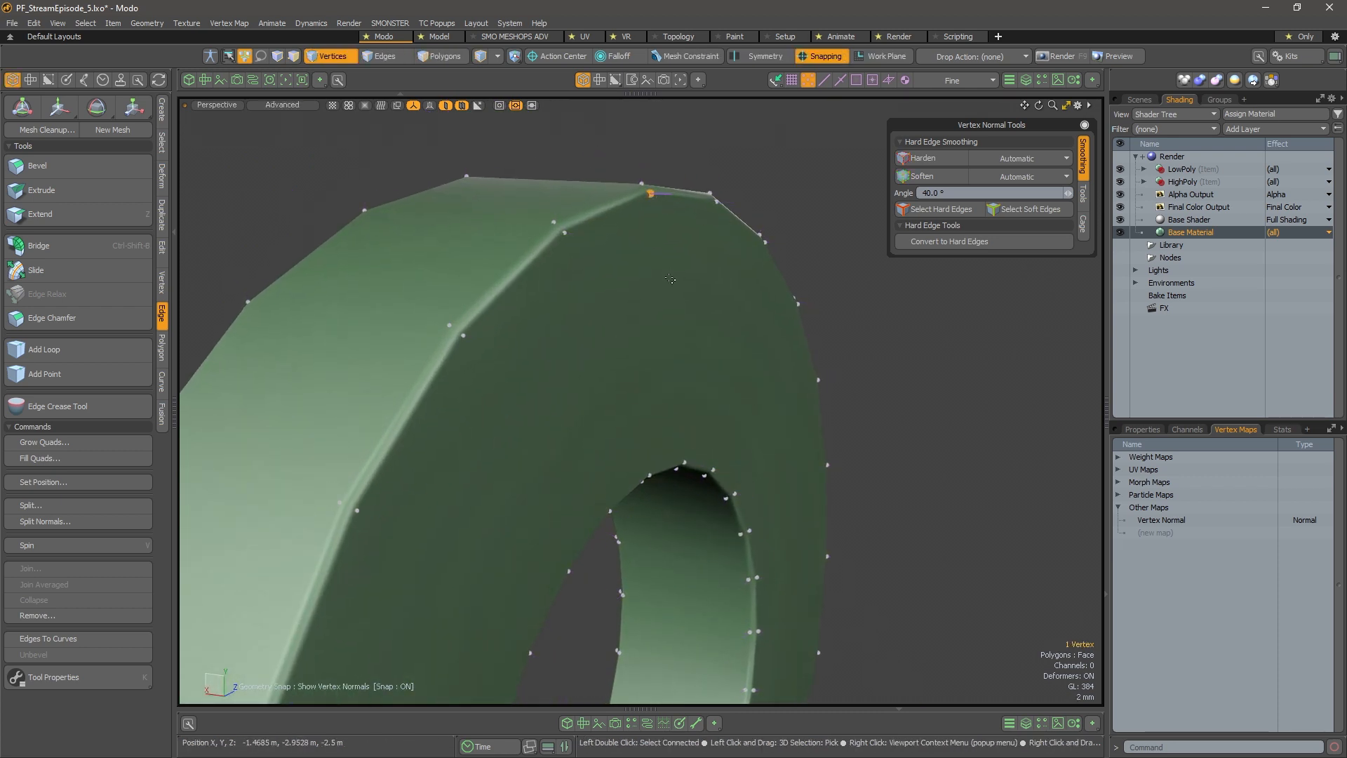
pyautogui.keyDown('alt'); pyautogui.moveTo(649, 193); pyautogui.dragTo(725, 398); pyautogui.keyUp('alt')
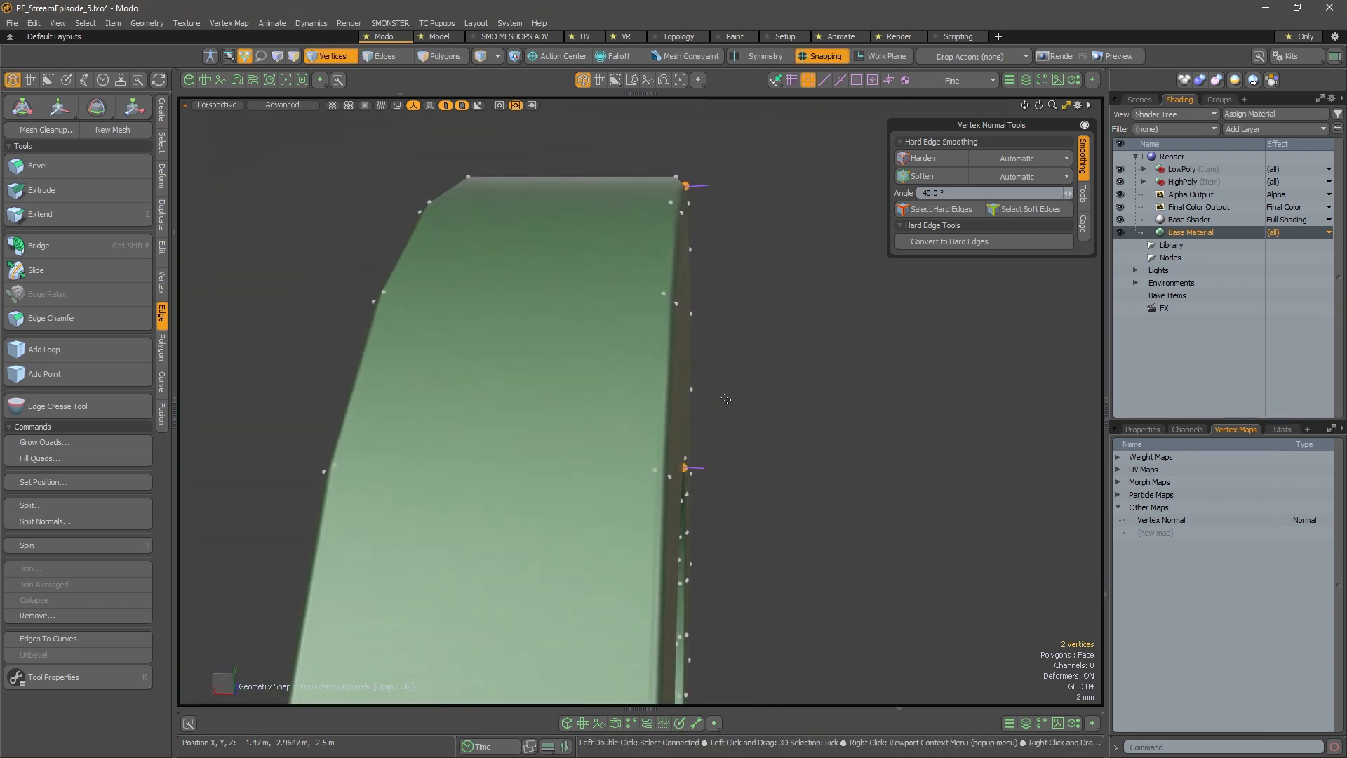
# Check the normals of the two selected vertices in the Front view and the Back view
pyautogui.hotkey('ctrl', 'space')
pyautogui.click(796, 364)
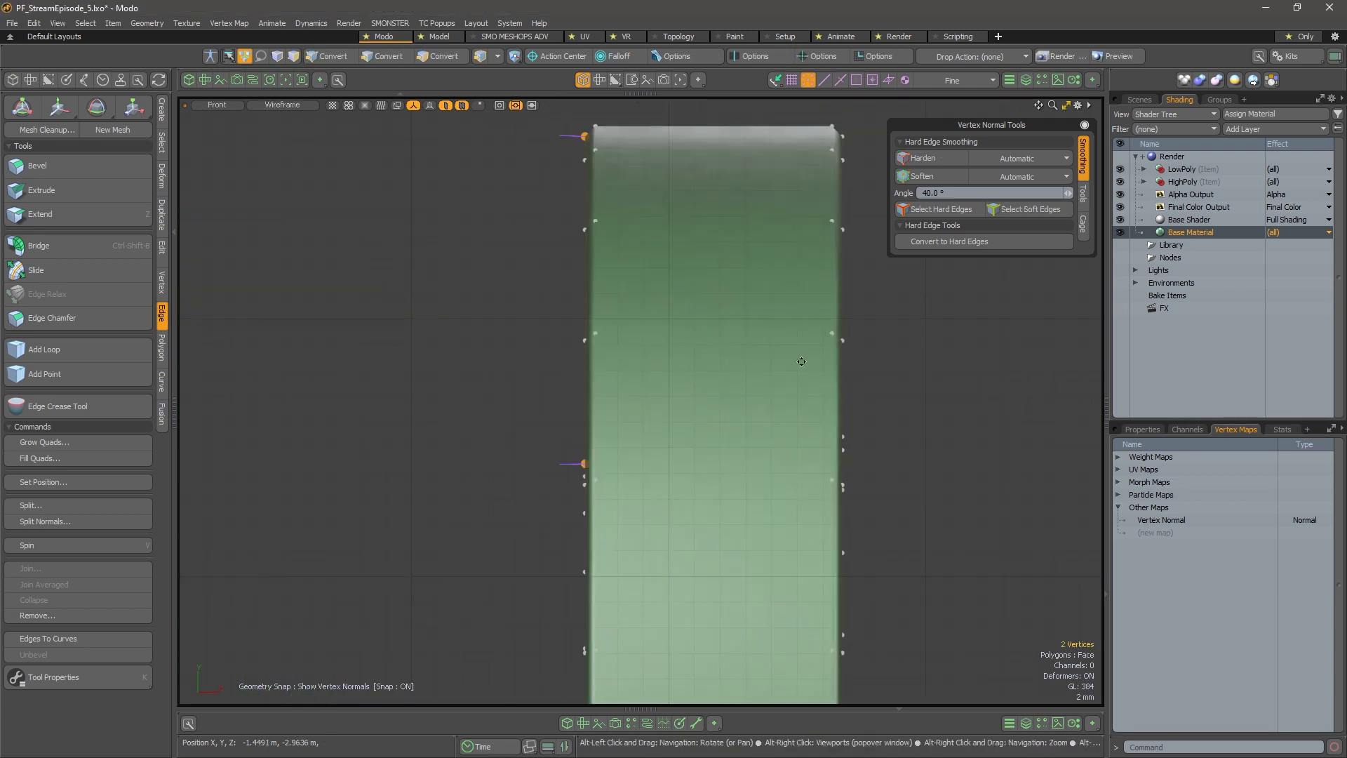
pyautogui.hotkey('ctrl', 'space')
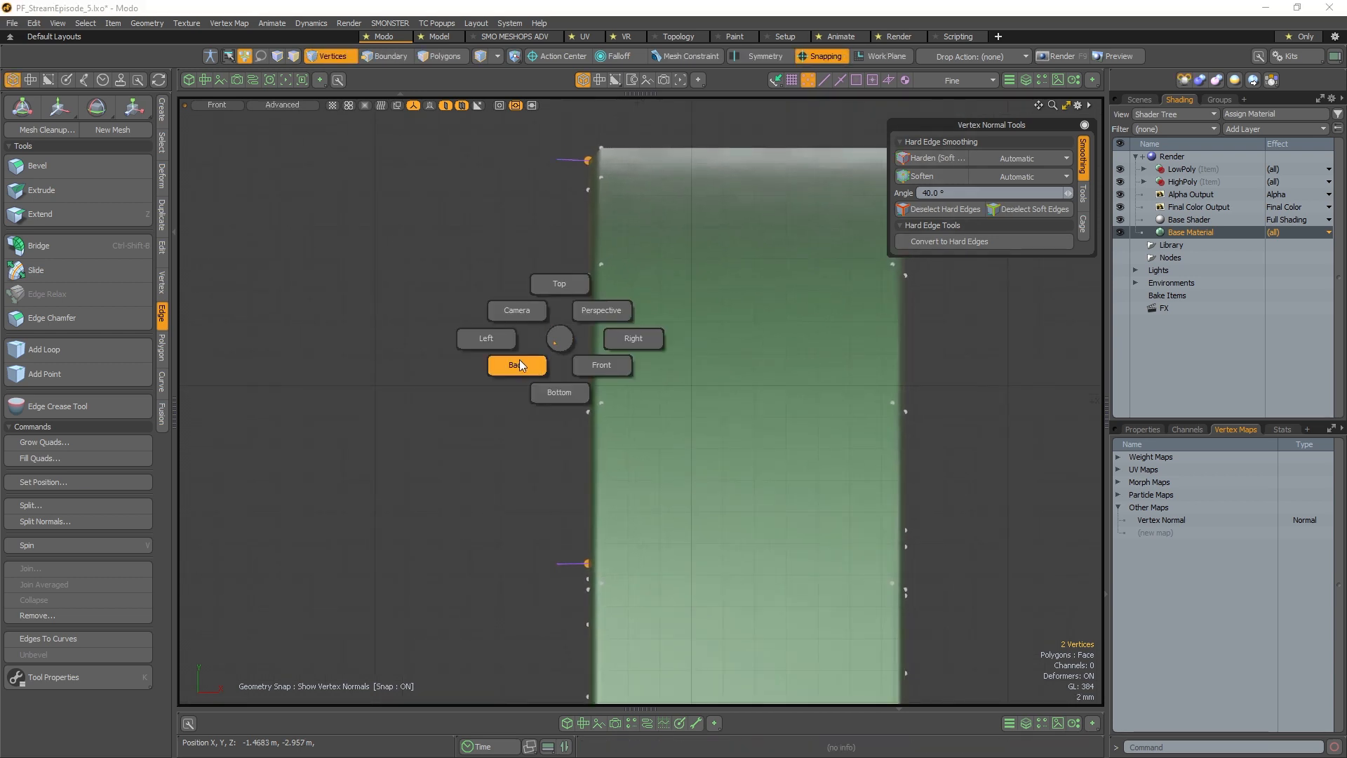
pyautogui.click(522, 367)
pyautogui.keyDown('alt'); pyautogui.moveTo(739, 279); pyautogui.dragTo(650, 285); pyautogui.keyUp('alt')
pyautogui.scroll(2, 650, 286)
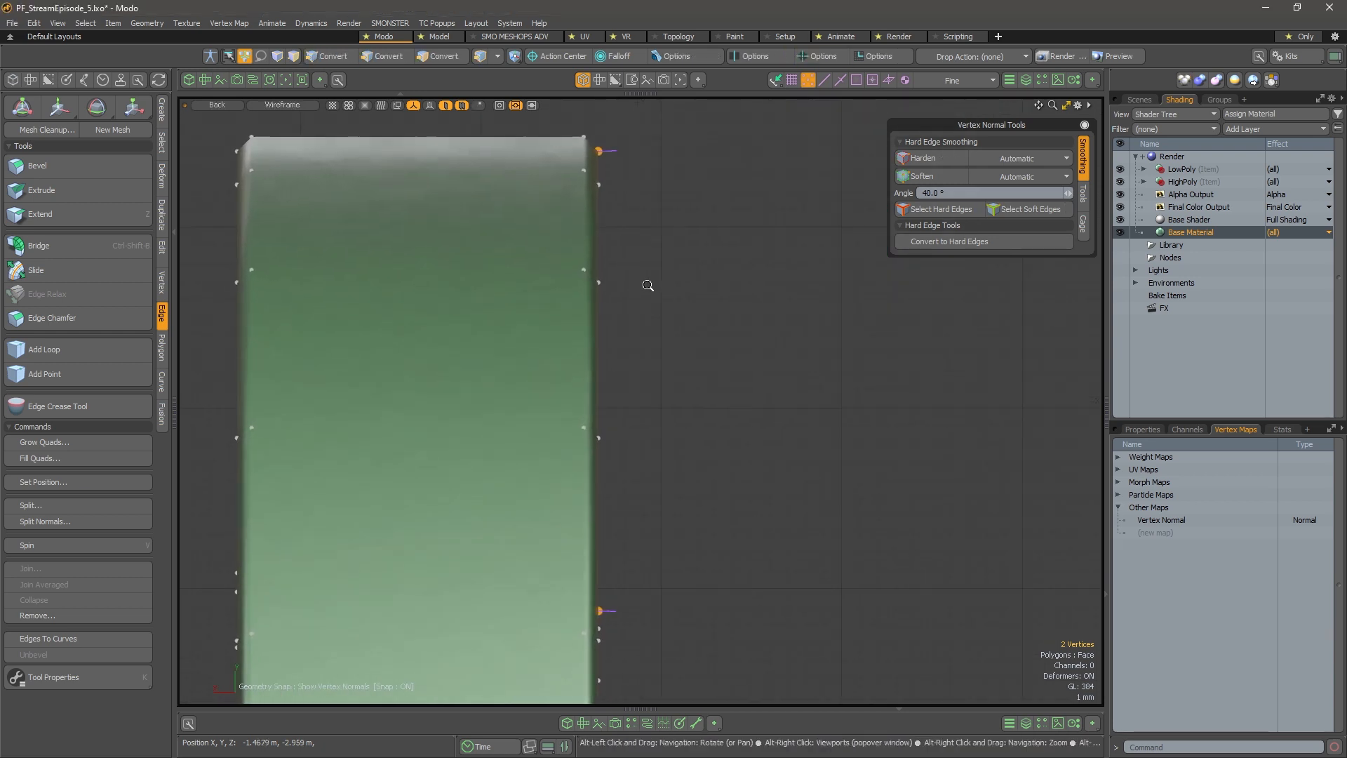
# Compare all vertex normals with those of the flat face's rim vertices in the Back view, and return to the Perspective view
pyautogui.click(597, 231)
pyautogui.scroll(-3, 597, 232)
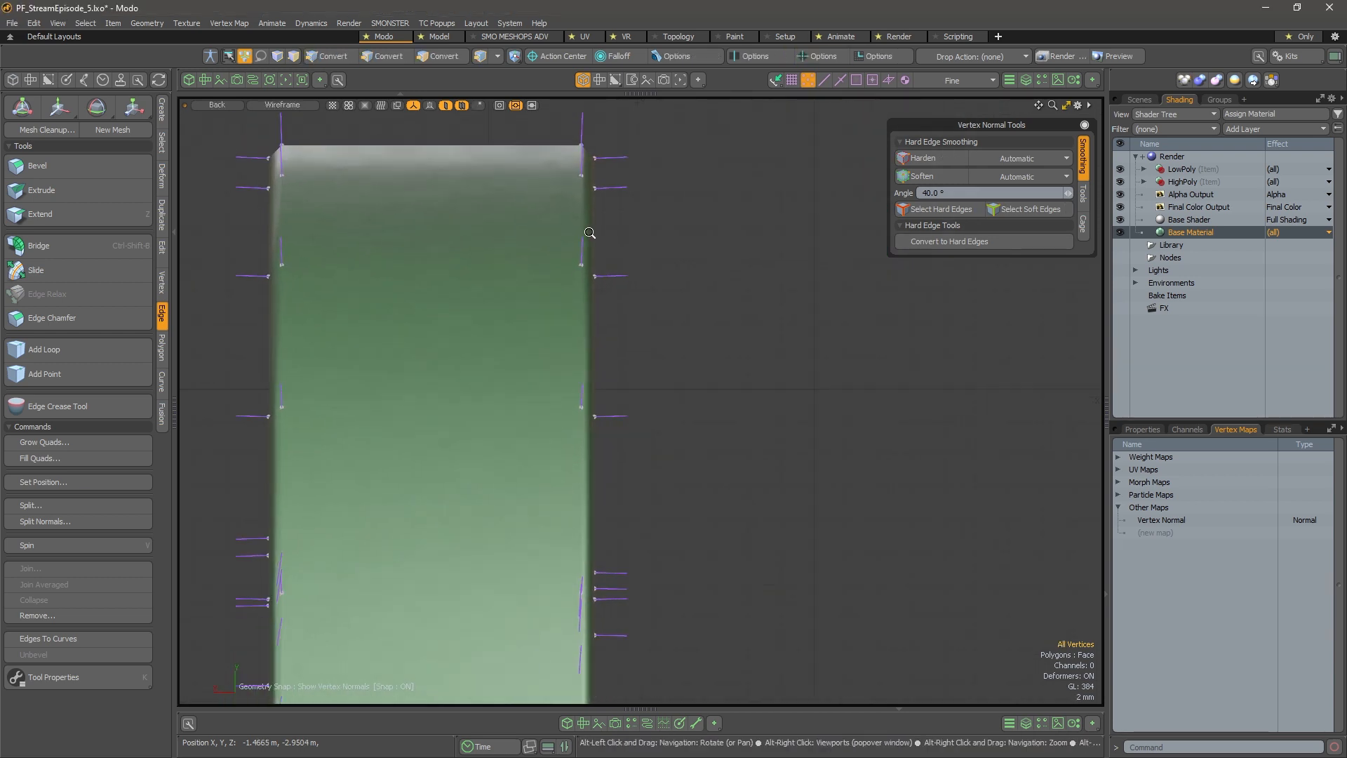
pyautogui.click(596, 167)
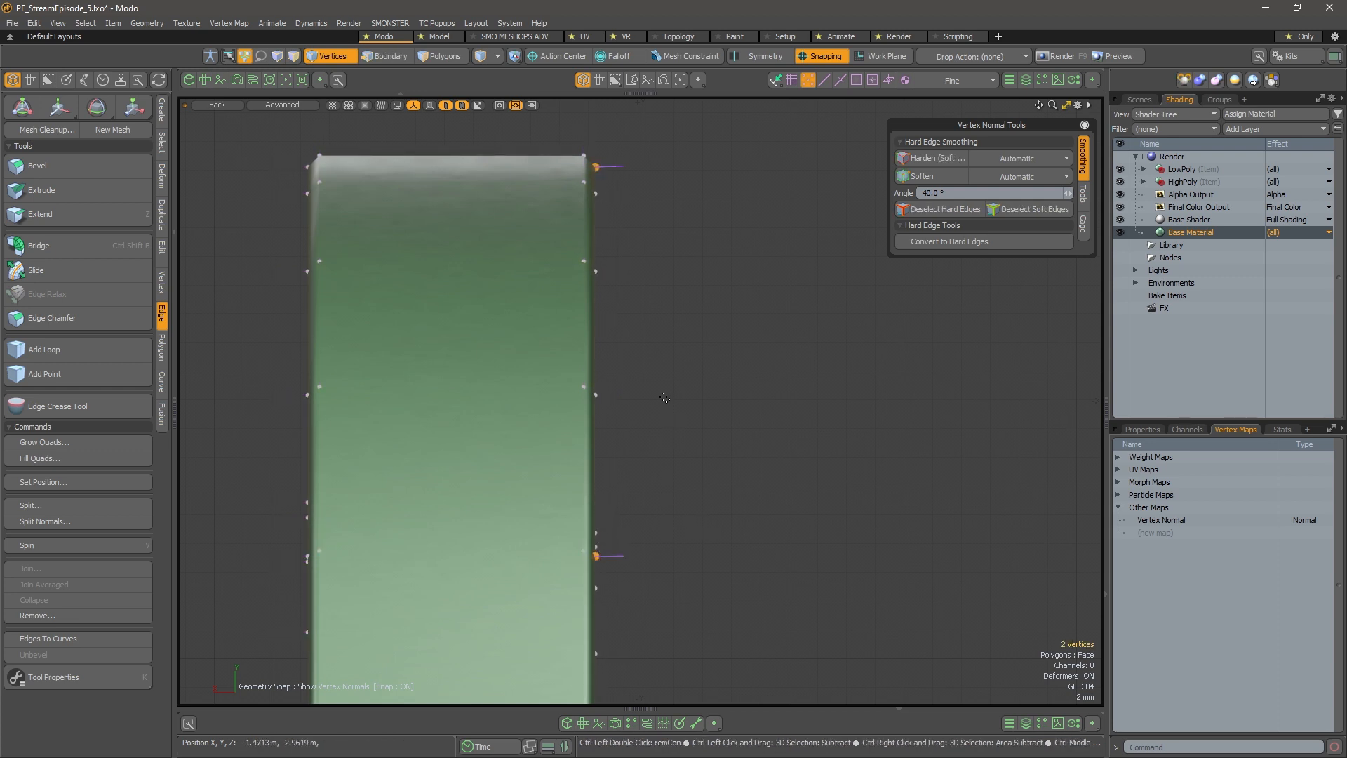
pyautogui.click(222, 108)
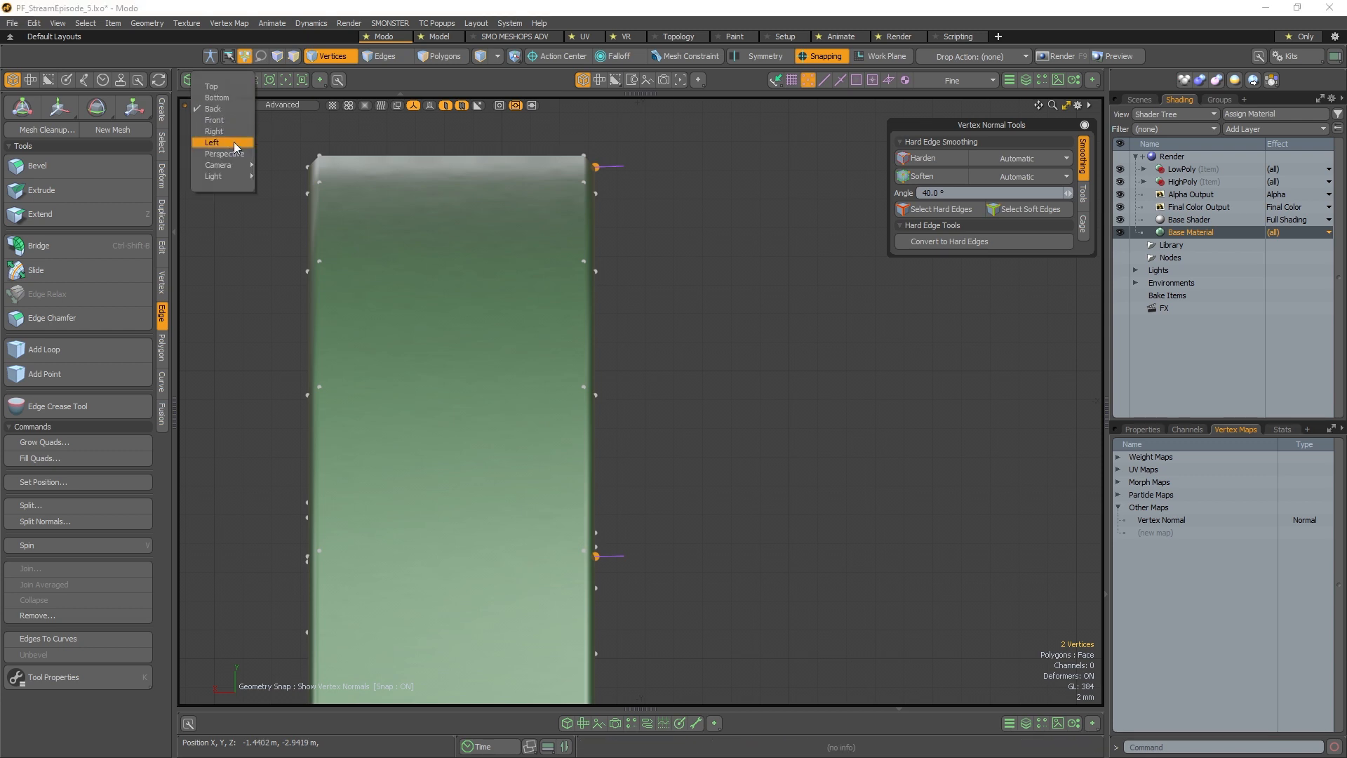
pyautogui.click(234, 141)
pyautogui.keyDown('alt'); pyautogui.moveTo(501, 253); pyautogui.dragTo(662, 461); pyautogui.keyUp('alt')
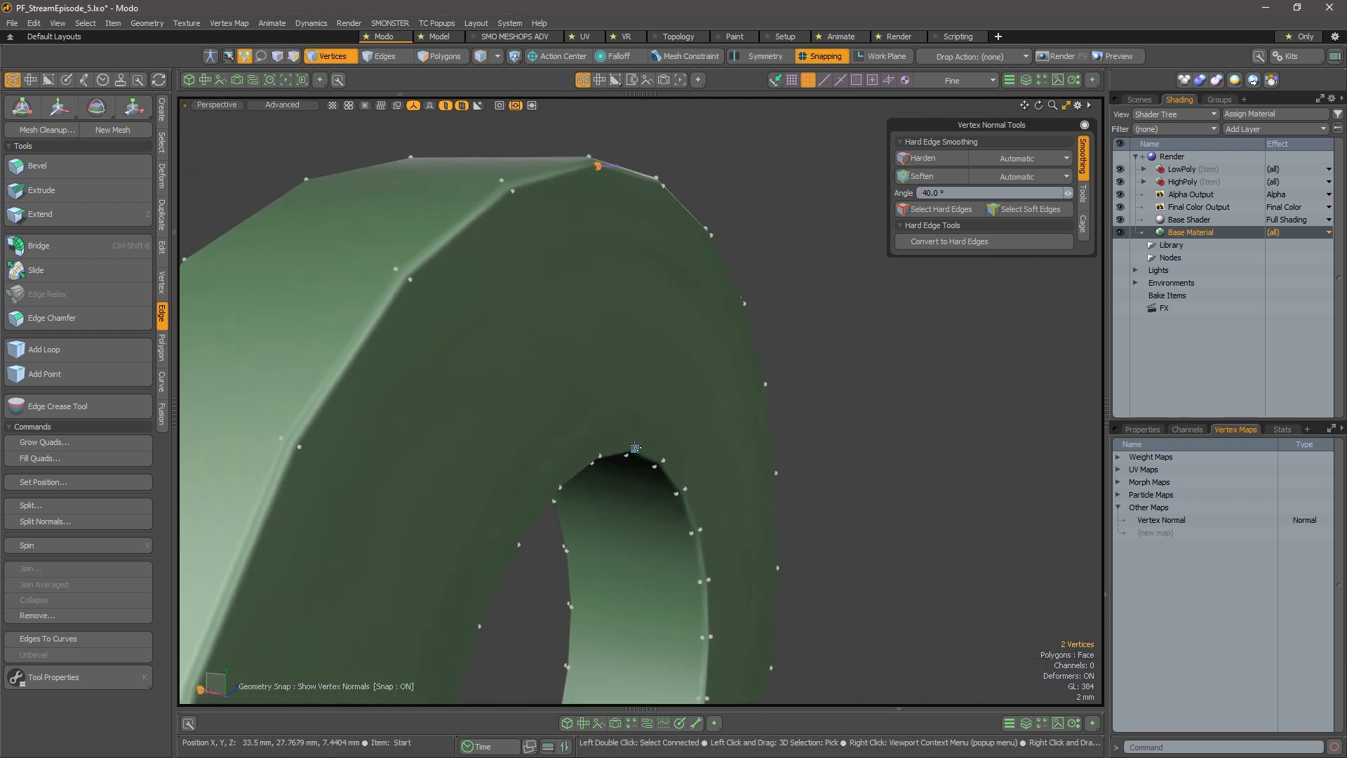
# Select the flat face's upper inner and outer vertices and check their normal directions in the Back view
pyautogui.click(634, 447)
pyautogui.keyDown('shift'); pyautogui.click(596, 165); pyautogui.keyUp('shift')
pyautogui.keyDown('alt'); pyautogui.moveTo(706, 275); pyautogui.dragTo(537, 244); pyautogui.keyUp('alt')
pyautogui.keyDown('alt'); pyautogui.moveTo(638, 456); pyautogui.dragTo(746, 495); pyautogui.keyUp('alt')
pyautogui.hotkey('ctrl', 'space')
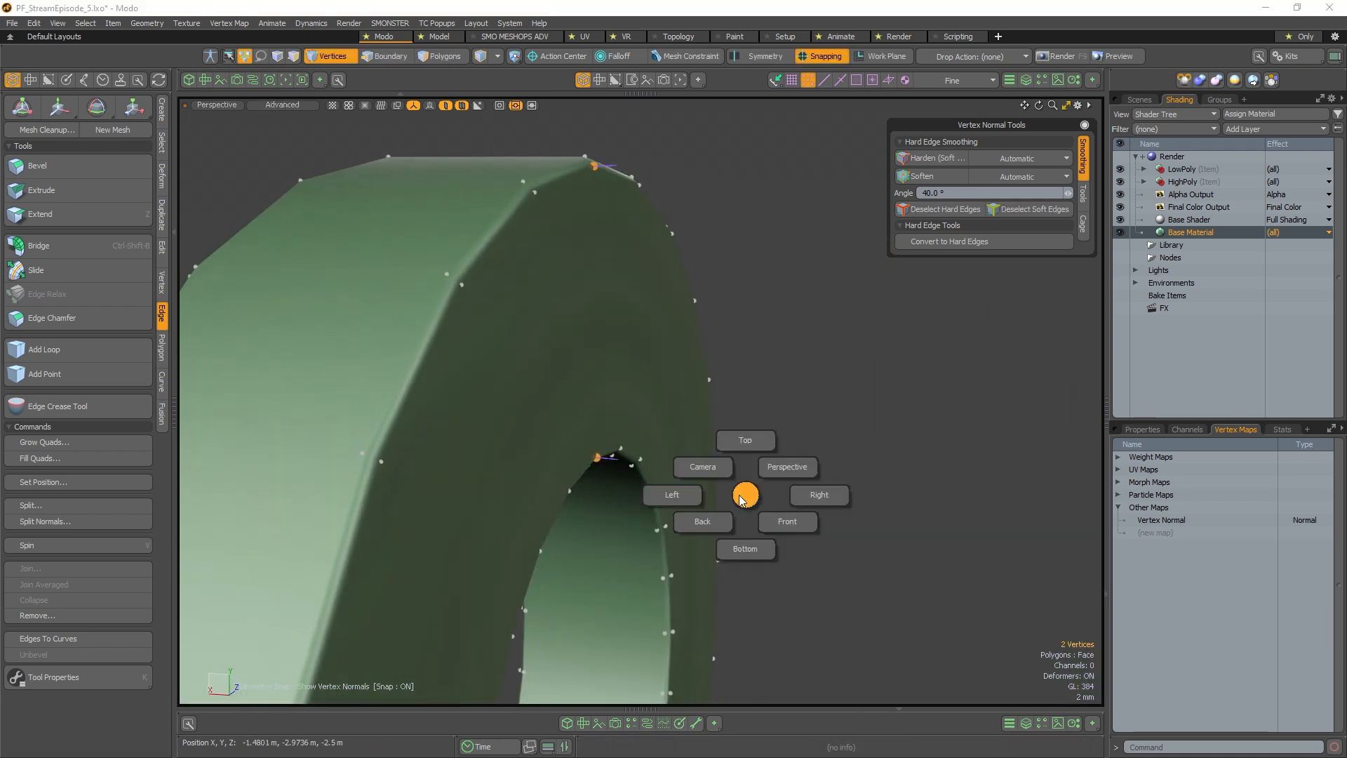
pyautogui.click(698, 521)
pyautogui.keyDown('alt'); pyautogui.keyDown('shift'); pyautogui.moveTo(634, 381); pyautogui.dragTo(632, 456); pyautogui.keyUp('shift'); pyautogui.keyUp('alt')
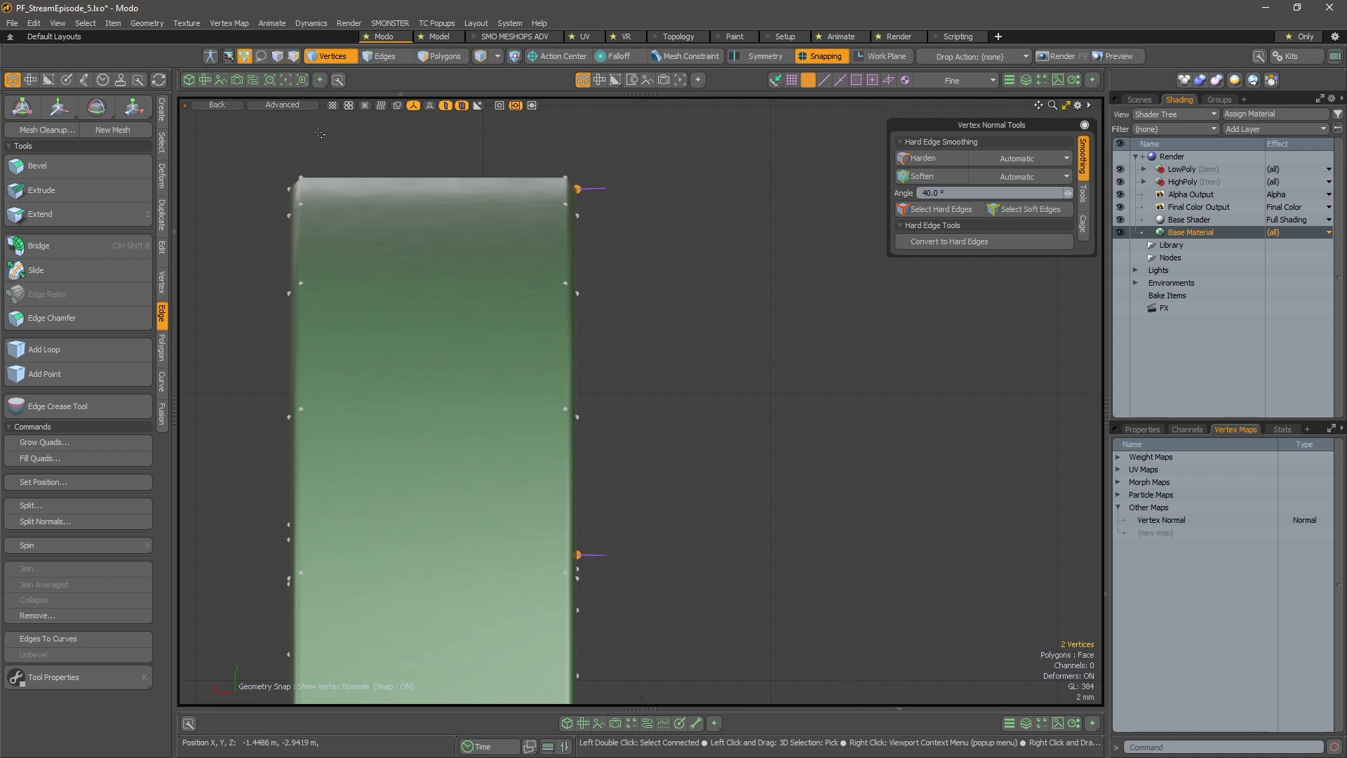
# Return to the Perspective view, switch to polygon selection and select the full ring of polygons on the flange's flat face
pyautogui.click(224, 107)
pyautogui.click(236, 151)
pyautogui.keyDown('alt'); pyautogui.moveTo(695, 421); pyautogui.dragTo(667, 425); pyautogui.keyUp('alt')
pyautogui.keyDown('alt'); pyautogui.moveTo(666, 425); pyautogui.dragTo(655, 428, button='right'); pyautogui.keyUp('alt')
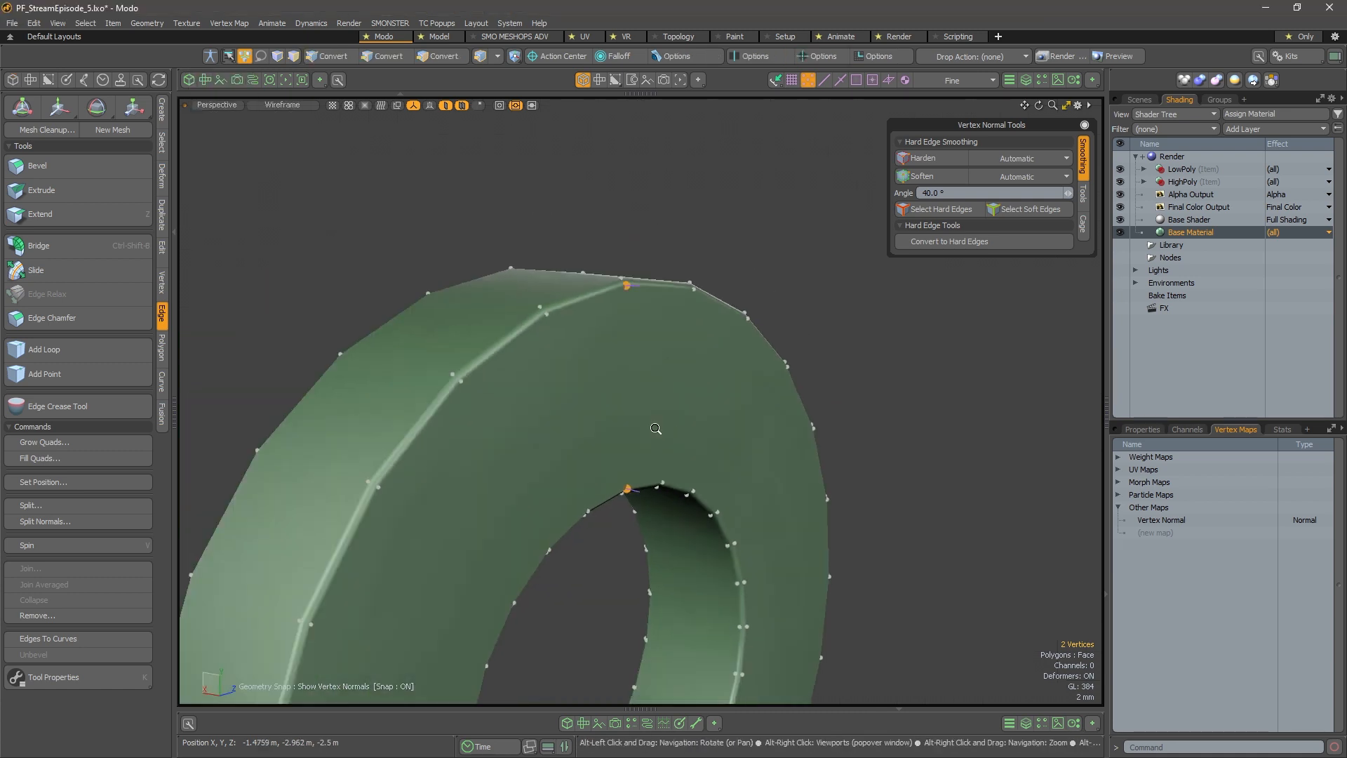
pyautogui.keyDown('alt'); pyautogui.moveTo(655, 428); pyautogui.dragTo(582, 429); pyautogui.keyUp('alt')
pyautogui.keyDown('alt'); pyautogui.keyDown('shift'); pyautogui.moveTo(618, 561); pyautogui.dragTo(582, 428); pyautogui.keyUp('shift'); pyautogui.keyUp('alt')
pyautogui.keyDown('alt'); pyautogui.moveTo(642, 435); pyautogui.dragTo(642, 494, button='right'); pyautogui.keyUp('alt')
pyautogui.keyDown('alt'); pyautogui.moveTo(641, 494); pyautogui.dragTo(697, 519); pyautogui.keyUp('alt')
pyautogui.press('space')
pyautogui.press('space')
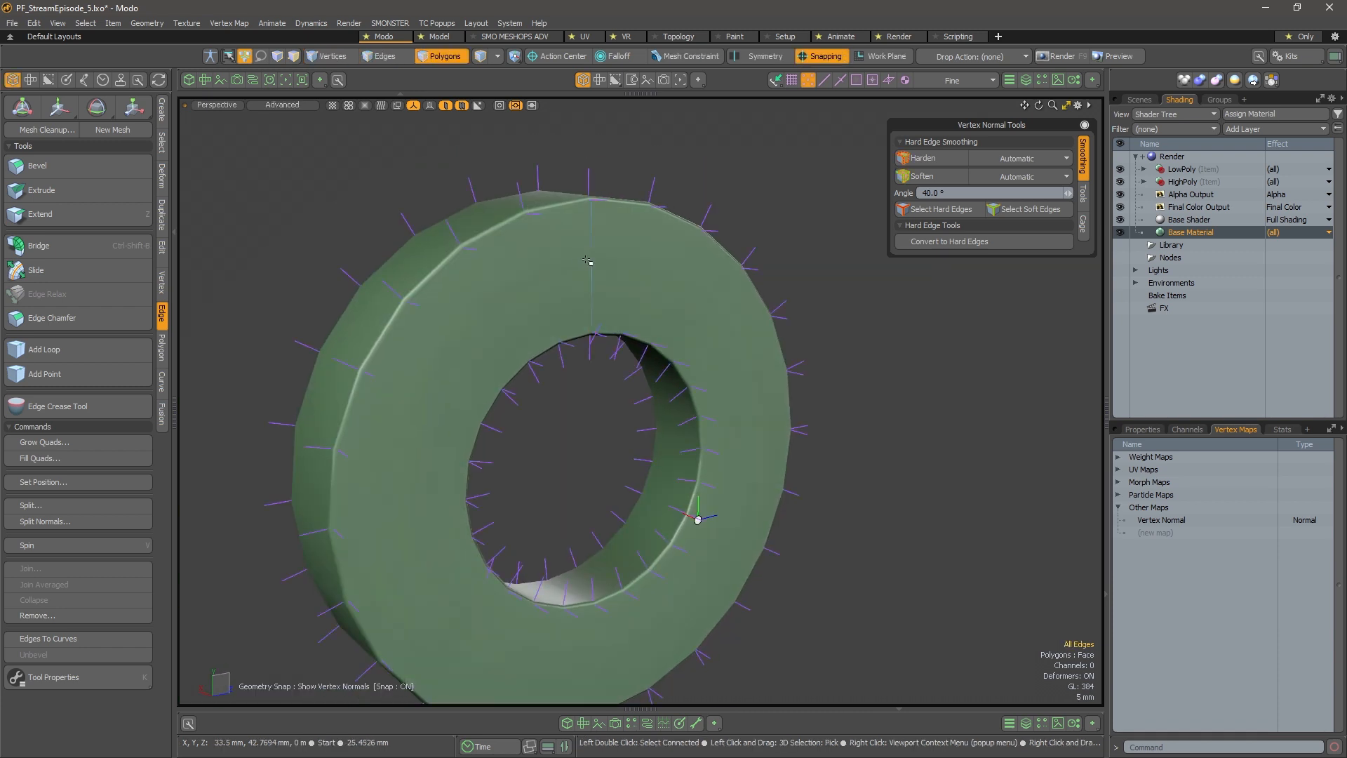
pyautogui.moveTo(569, 274)
pyautogui.mouseDown()
pyautogui.moveTo(744, 336)
pyautogui.moveTo(729, 533)
pyautogui.moveTo(512, 641)
pyautogui.moveTo(393, 491)
pyautogui.moveTo(477, 332)
pyautogui.moveTo(759, 457)
pyautogui.moveTo(560, 379)
pyautogui.moveTo(574, 373)
pyautogui.mouseUp()
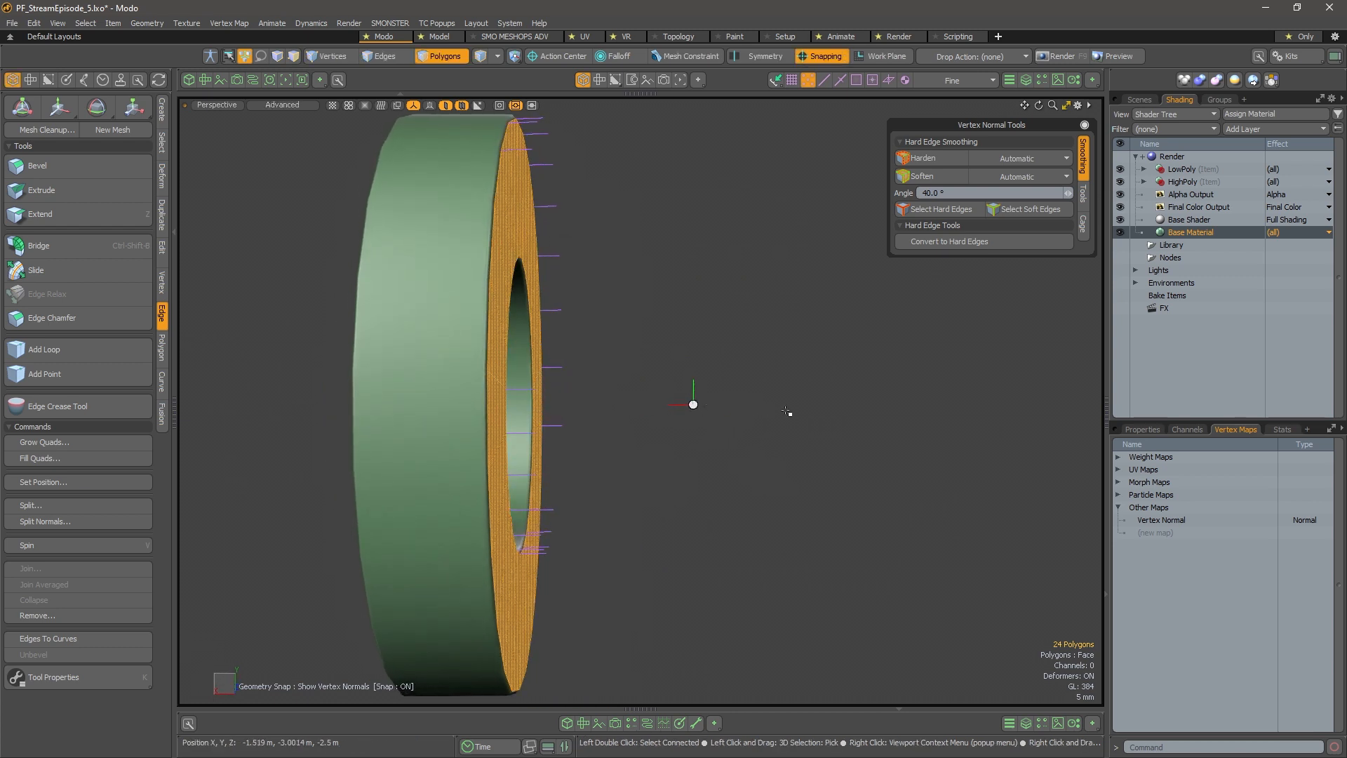
# Examine the selected flat face's vertex normals from the side and clear the selection
pyautogui.keyDown('alt'); pyautogui.moveTo(663, 397); pyautogui.dragTo(689, 388); pyautogui.keyUp('alt')
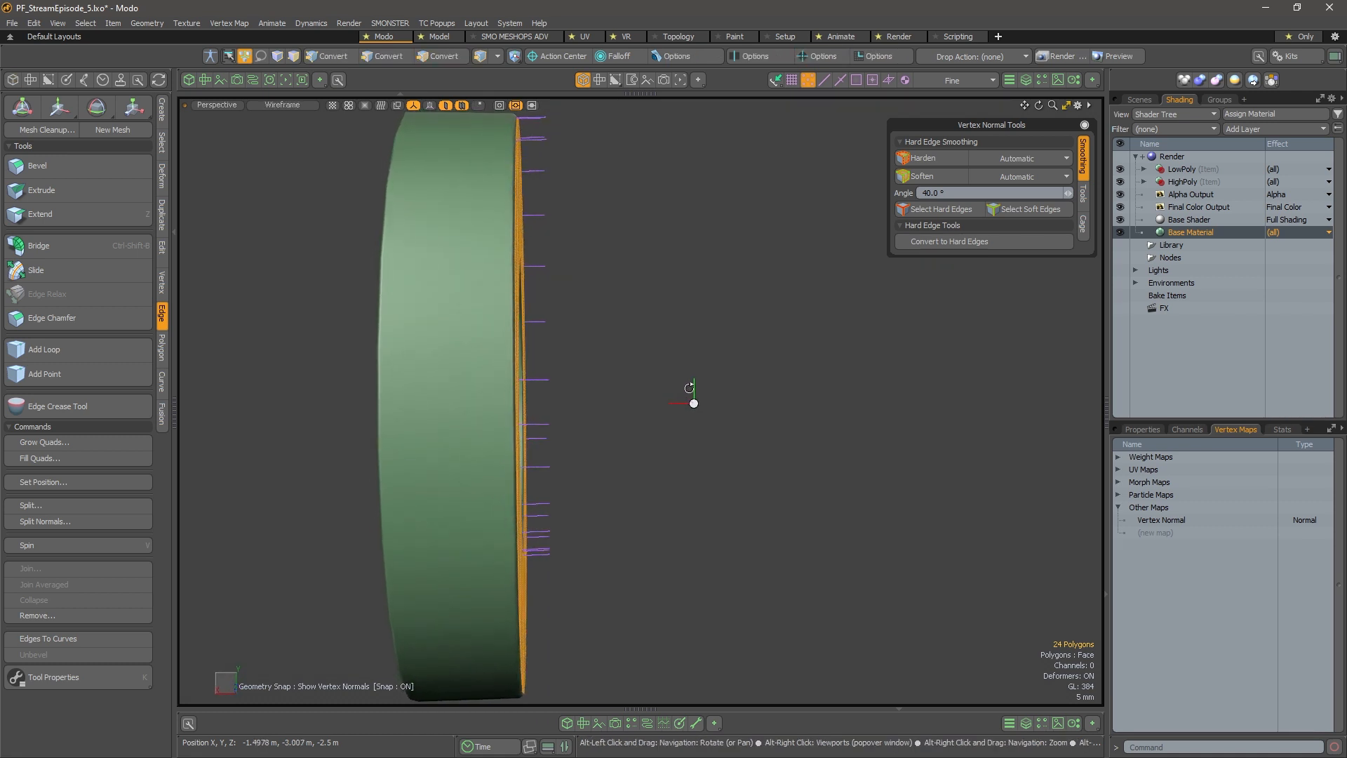
pyautogui.keyDown('alt'); pyautogui.moveTo(546, 385); pyautogui.dragTo(680, 436); pyautogui.keyUp('alt')
pyautogui.keyDown('alt'); pyautogui.moveTo(800, 411); pyautogui.dragTo(652, 405); pyautogui.keyUp('alt')
pyautogui.click(820, 390)
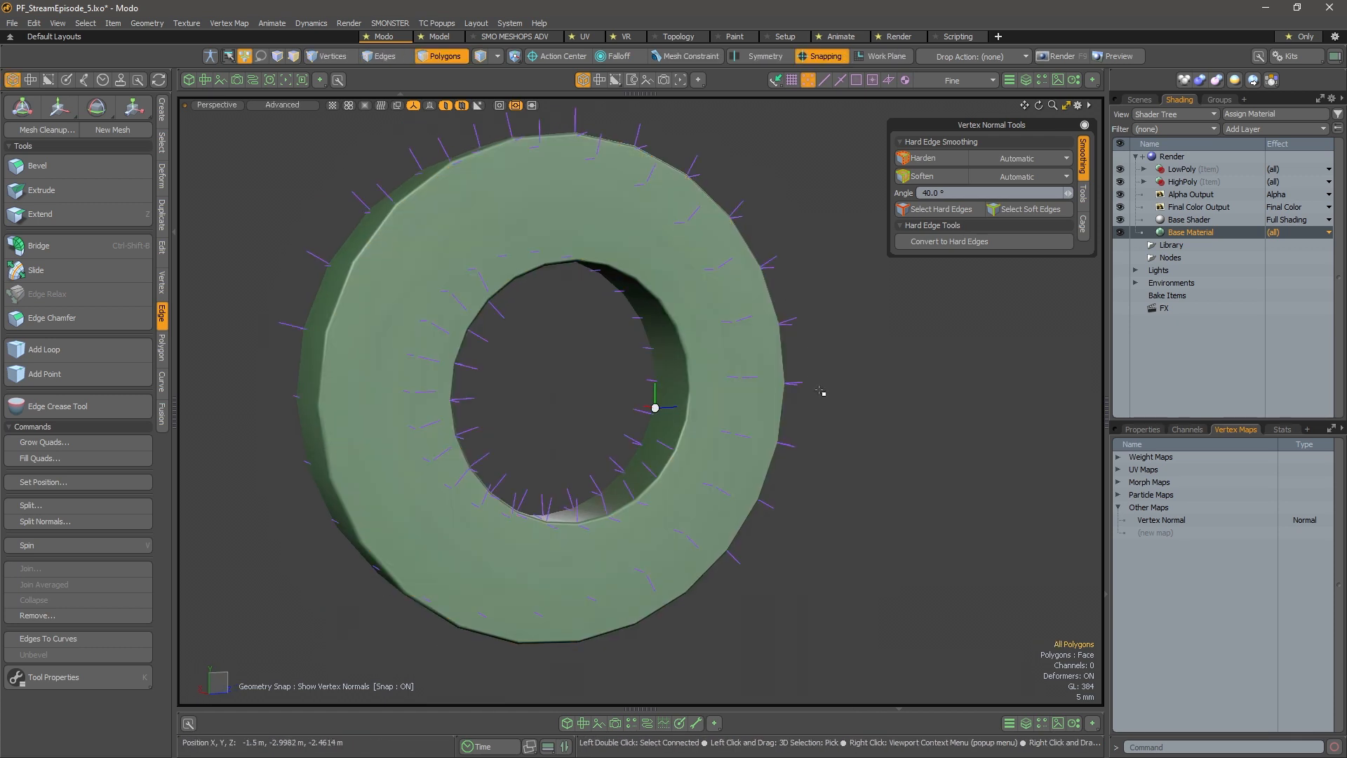
# Select all polygons of the flange's flat ring face, hide the unselected geometry and clear the selection
pyautogui.keyDown('alt'); pyautogui.moveTo(786, 385); pyautogui.dragTo(484, 357); pyautogui.keyUp('alt')
pyautogui.keyDown('alt'); pyautogui.keyDown('shift'); pyautogui.moveTo(815, 301); pyautogui.dragTo(759, 334); pyautogui.keyUp('shift'); pyautogui.keyUp('alt')
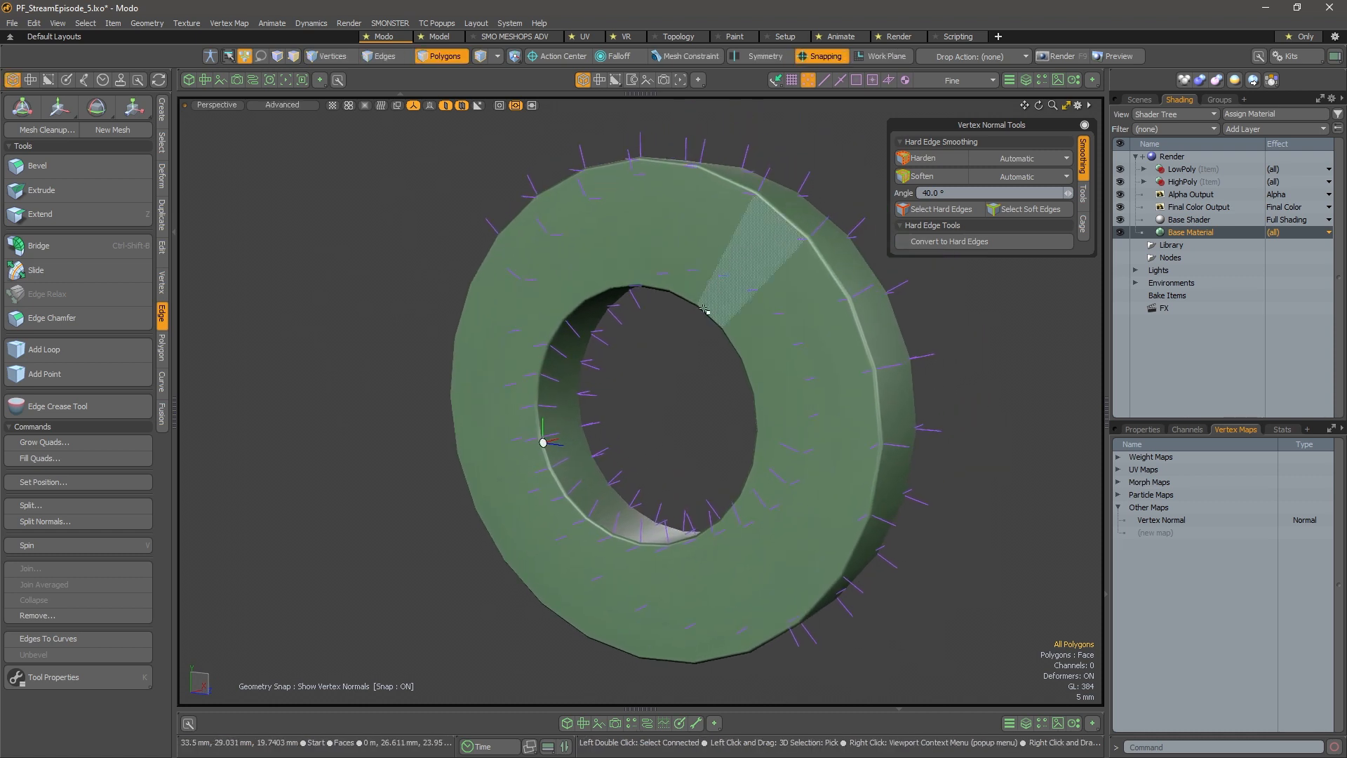
pyautogui.keyDown('alt'); pyautogui.moveTo(673, 372); pyautogui.dragTo(580, 222); pyautogui.keyUp('alt')
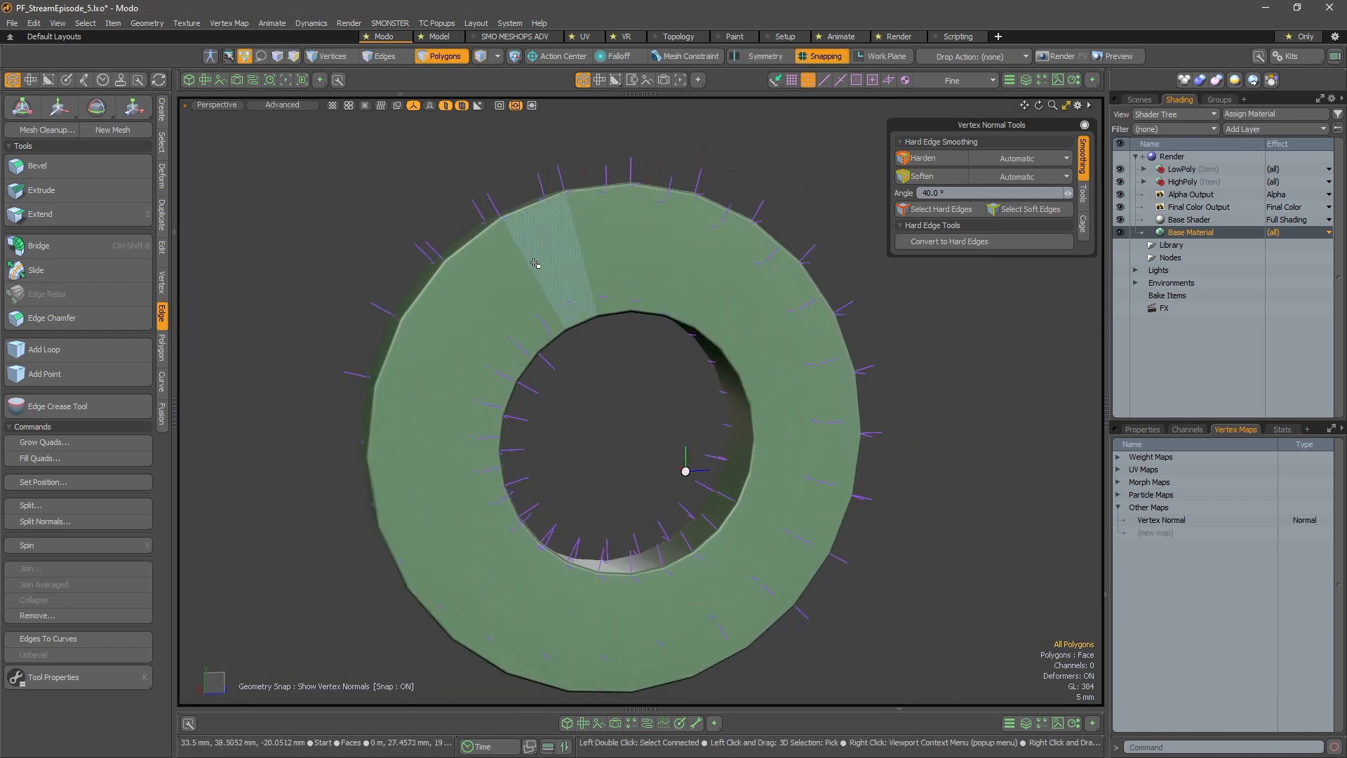
pyautogui.moveTo(535, 263)
pyautogui.mouseDown()
pyautogui.moveTo(733, 300)
pyautogui.moveTo(778, 379)
pyautogui.moveTo(702, 606)
pyautogui.moveTo(436, 533)
pyautogui.moveTo(526, 292)
pyautogui.mouseUp()
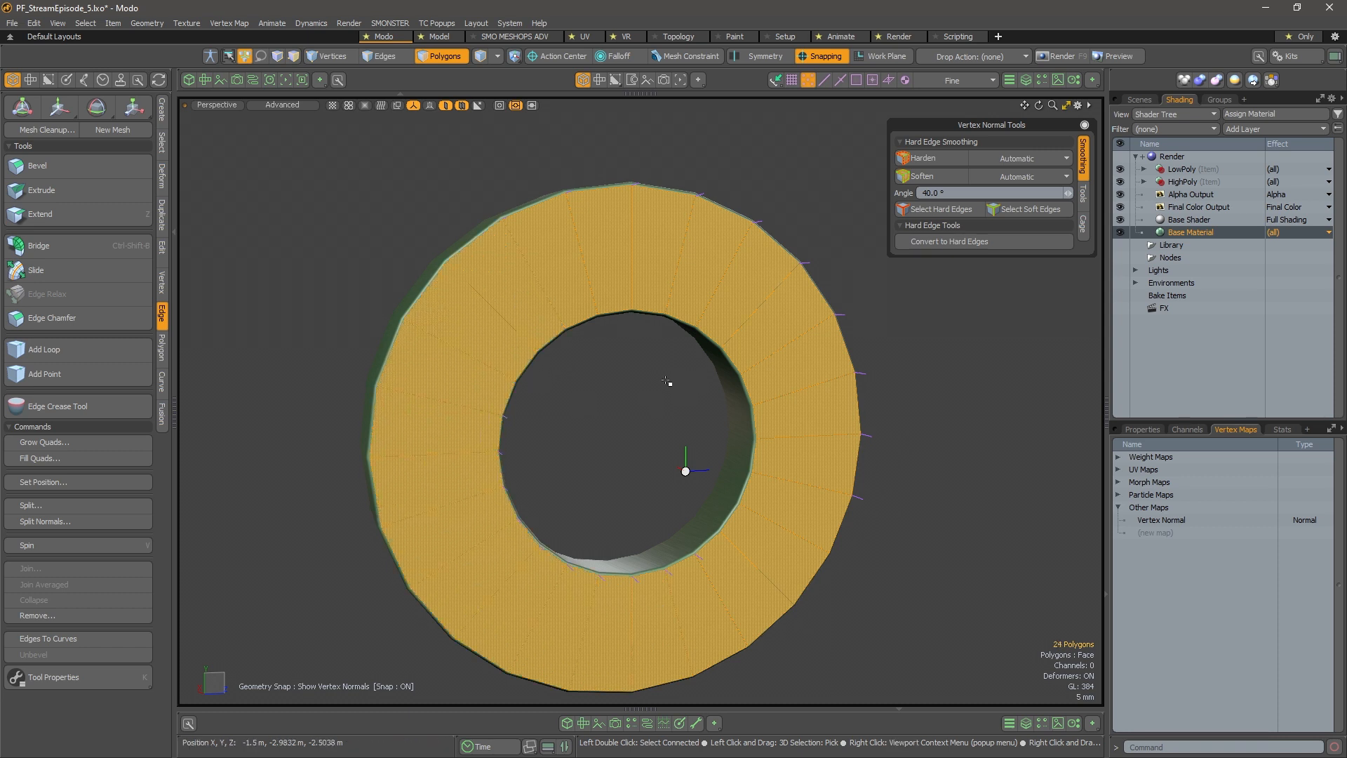
pyautogui.hotkey('shift', 'h')
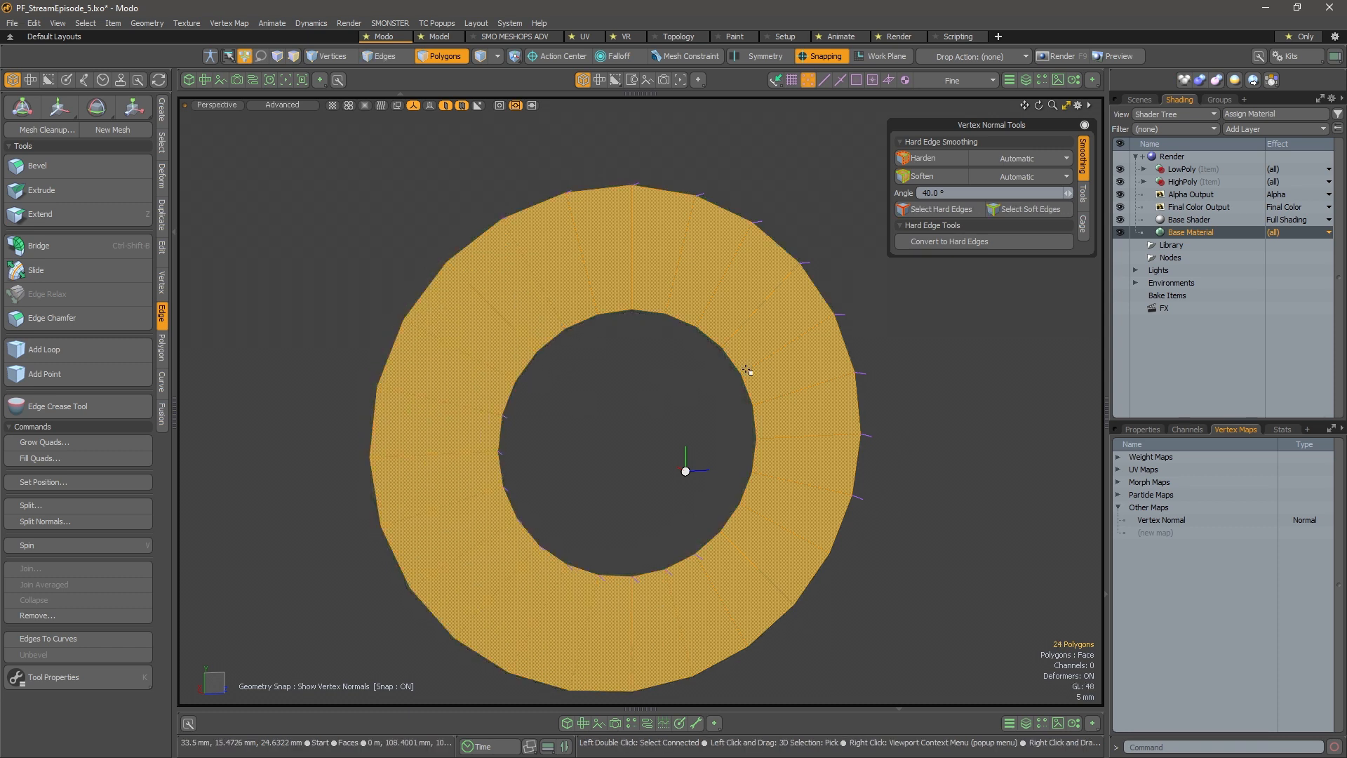
pyautogui.press('Escape')
# Examine the vertex normals of the isolated flat ring from the side and from the front
pyautogui.moveTo(550, 286)
pyautogui.keyDown('alt'); pyautogui.mouseDown()
pyautogui.moveTo(736, 307)
pyautogui.moveTo(649, 300)
pyautogui.mouseUp(); pyautogui.keyUp('alt')
pyautogui.moveTo(517, 262)
pyautogui.mouseDown()
pyautogui.moveTo(717, 326)
pyautogui.moveTo(684, 523)
pyautogui.moveTo(801, 487)
pyautogui.moveTo(775, 515)
pyautogui.moveTo(730, 507)
pyautogui.mouseUp()
pyautogui.click(801, 486)
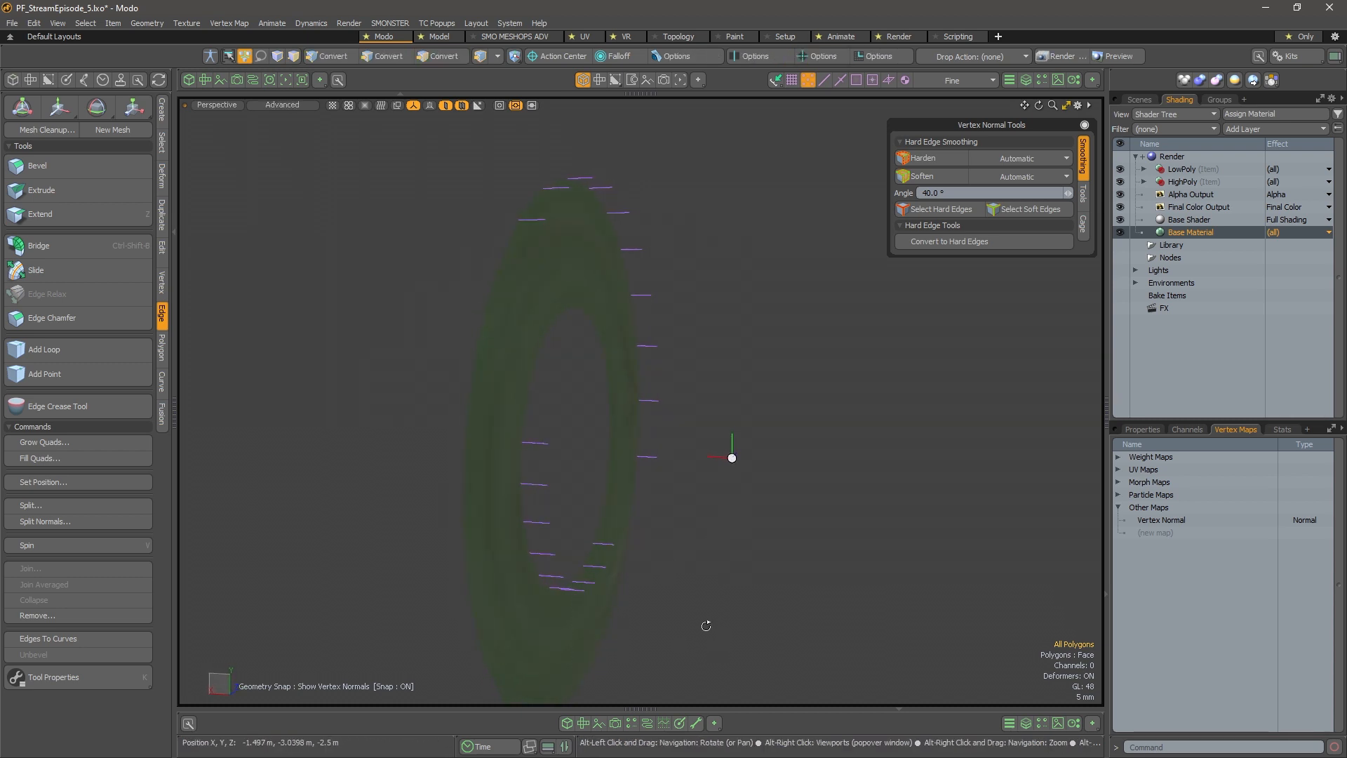
pyautogui.keyDown('alt'); pyautogui.moveTo(670, 567); pyautogui.dragTo(677, 540); pyautogui.keyUp('alt')
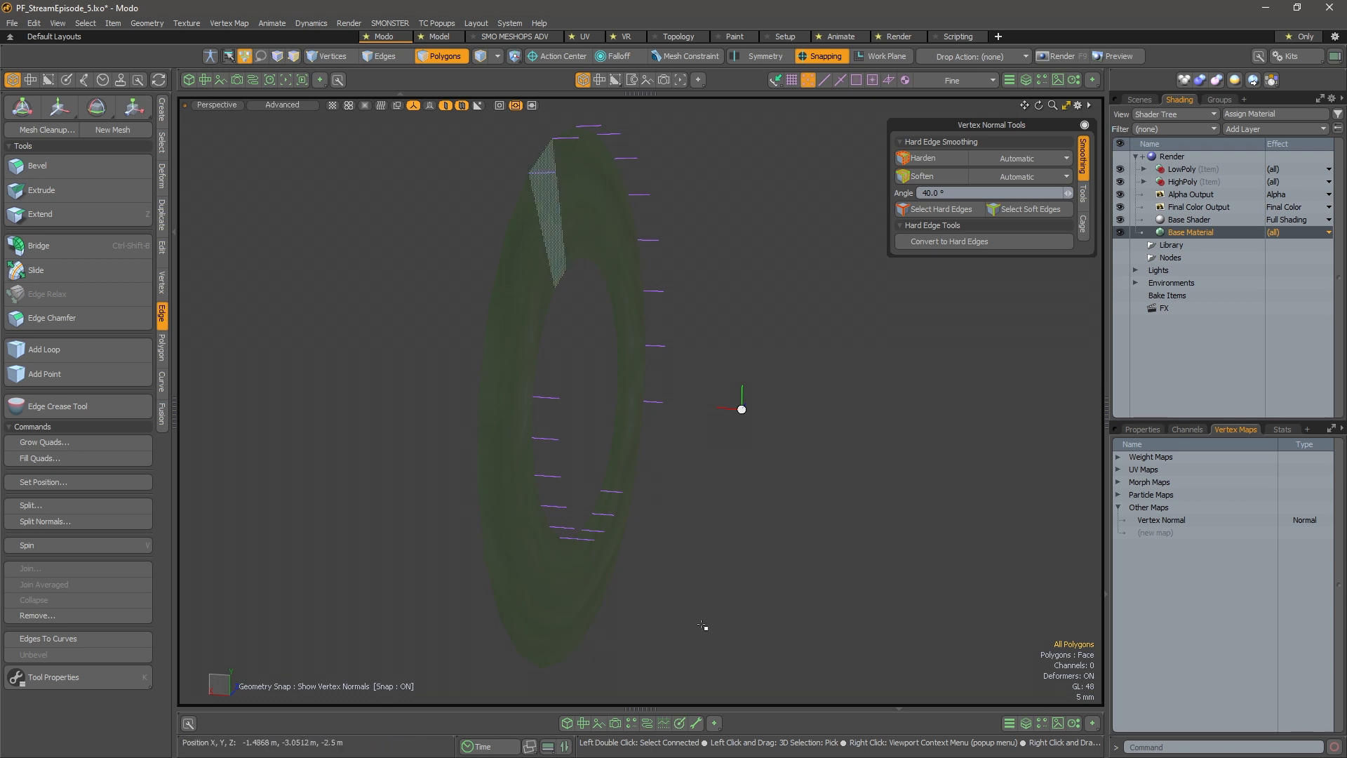
pyautogui.keyDown('alt'); pyautogui.moveTo(763, 518); pyautogui.dragTo(768, 502); pyautogui.keyUp('alt')
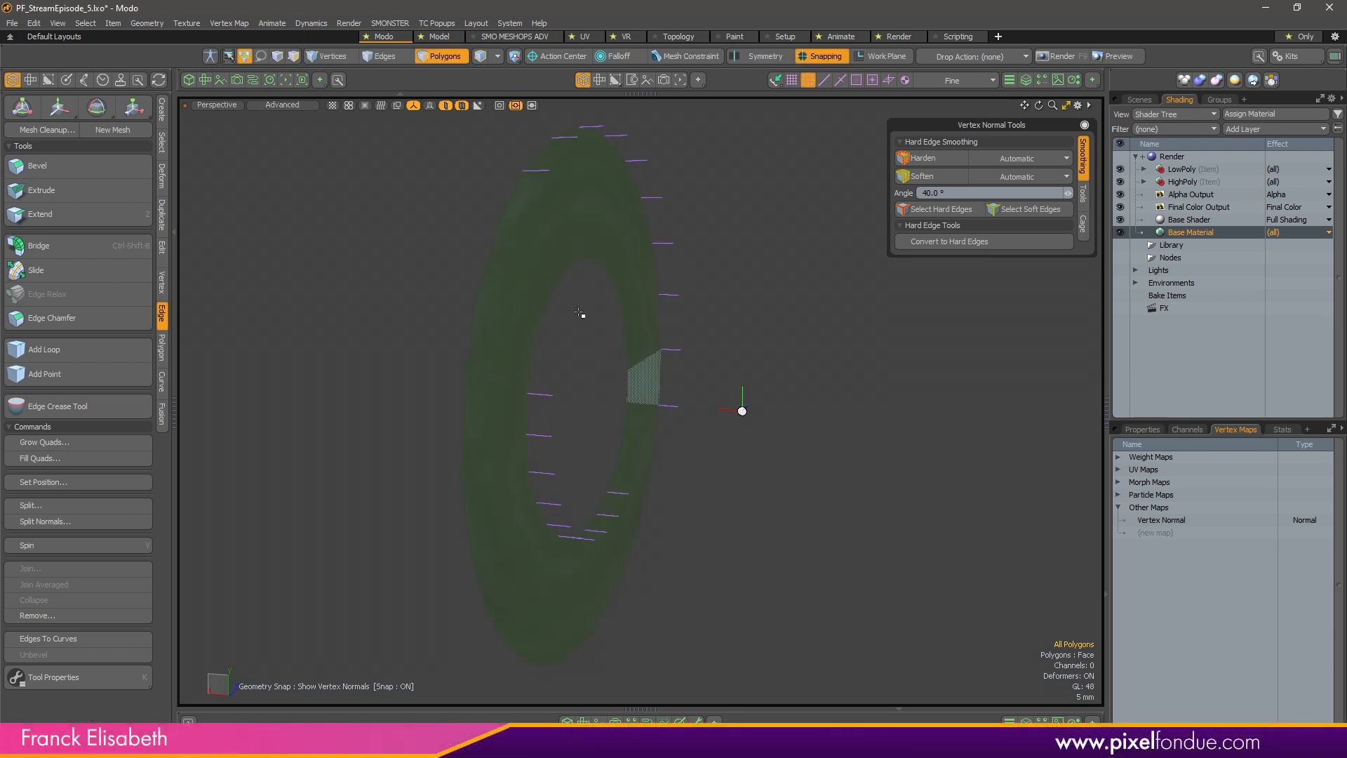
pyautogui.click(561, 232)
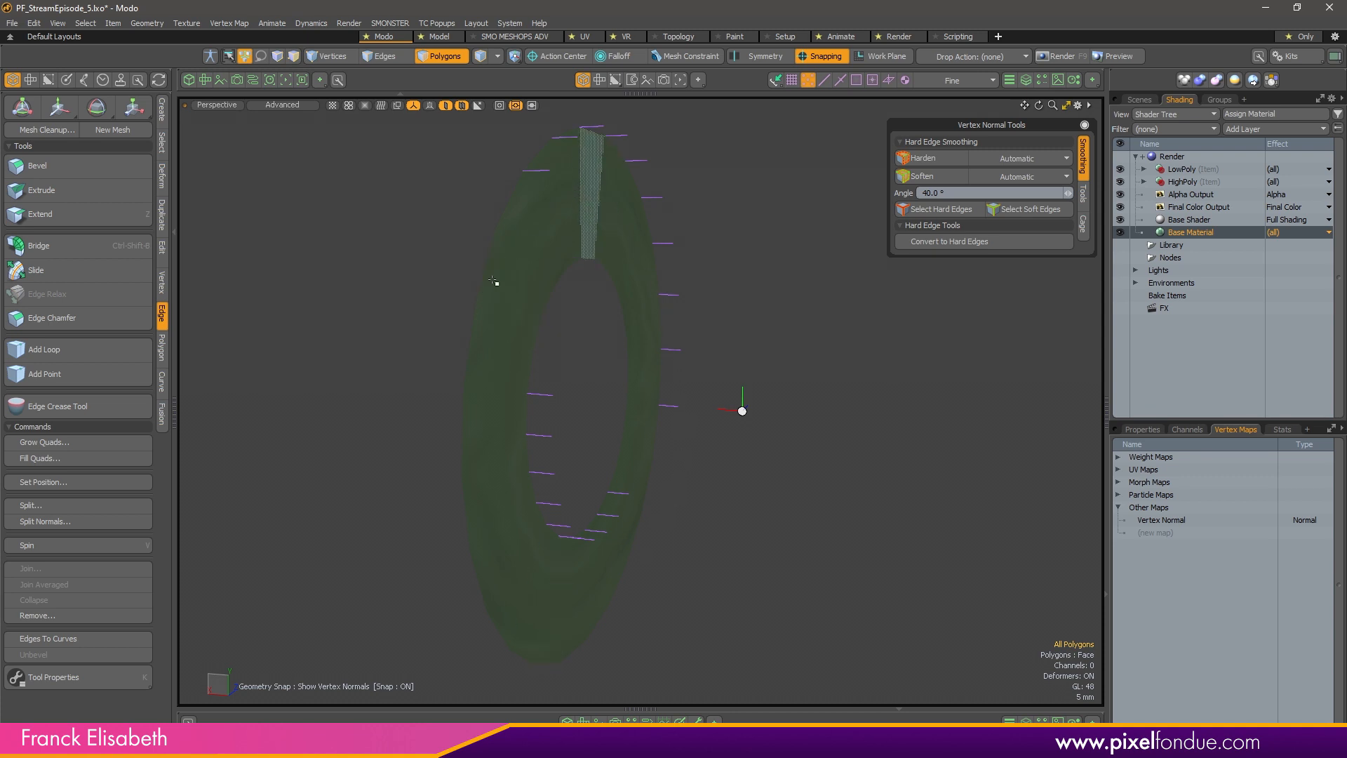
pyautogui.keyDown('alt'); pyautogui.moveTo(765, 419); pyautogui.dragTo(628, 400); pyautogui.keyUp('alt')
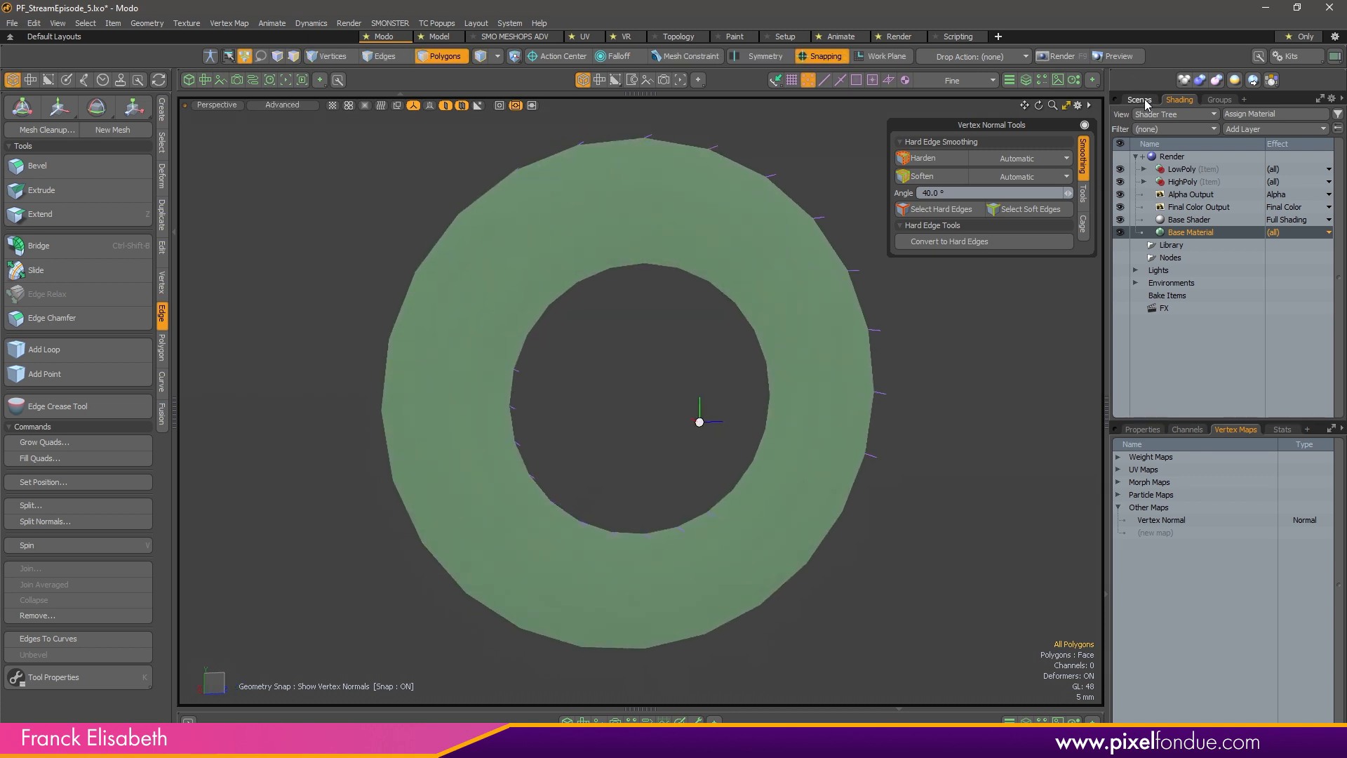
# Pick the Vertex Normal map and examine the normals of half of the flat ring, then of a single ring polygon
pyautogui.keyDown('alt'); pyautogui.keyDown('shift'); pyautogui.moveTo(877, 292); pyautogui.dragTo(840, 295); pyautogui.keyUp('shift'); pyautogui.keyUp('alt')
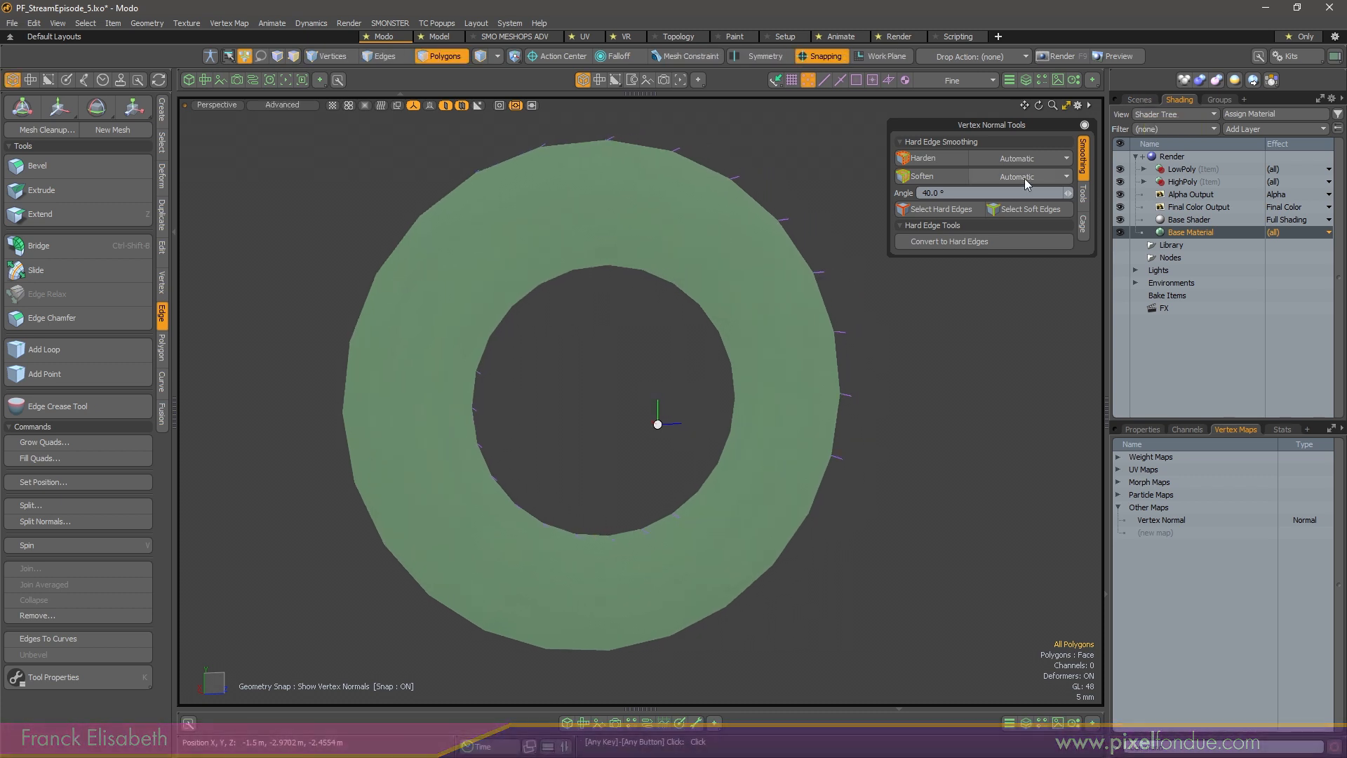
pyautogui.click(1141, 99)
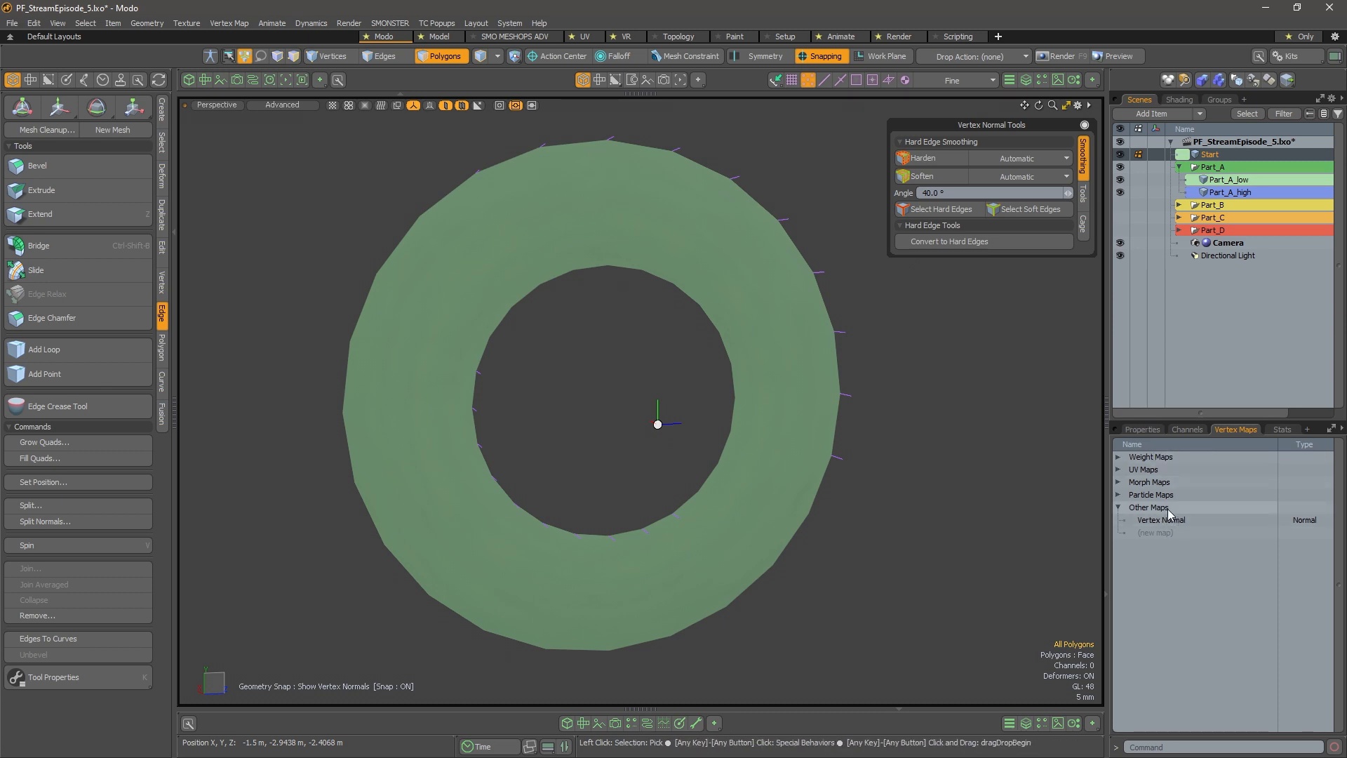
pyautogui.click(1200, 522)
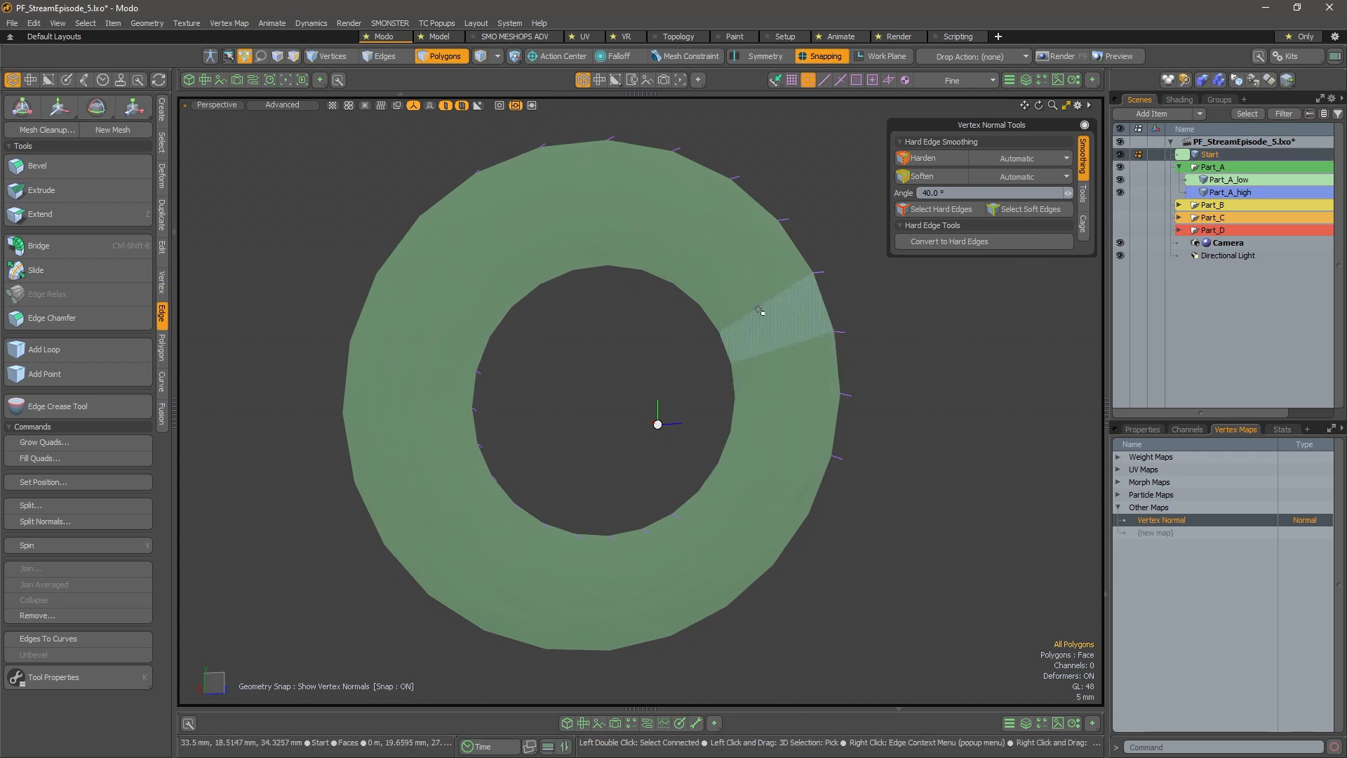
pyautogui.click(580, 211)
pyautogui.moveTo(580, 211)
pyautogui.mouseDown()
pyautogui.moveTo(611, 214)
pyautogui.moveTo(763, 466)
pyautogui.moveTo(637, 579)
pyautogui.mouseUp()
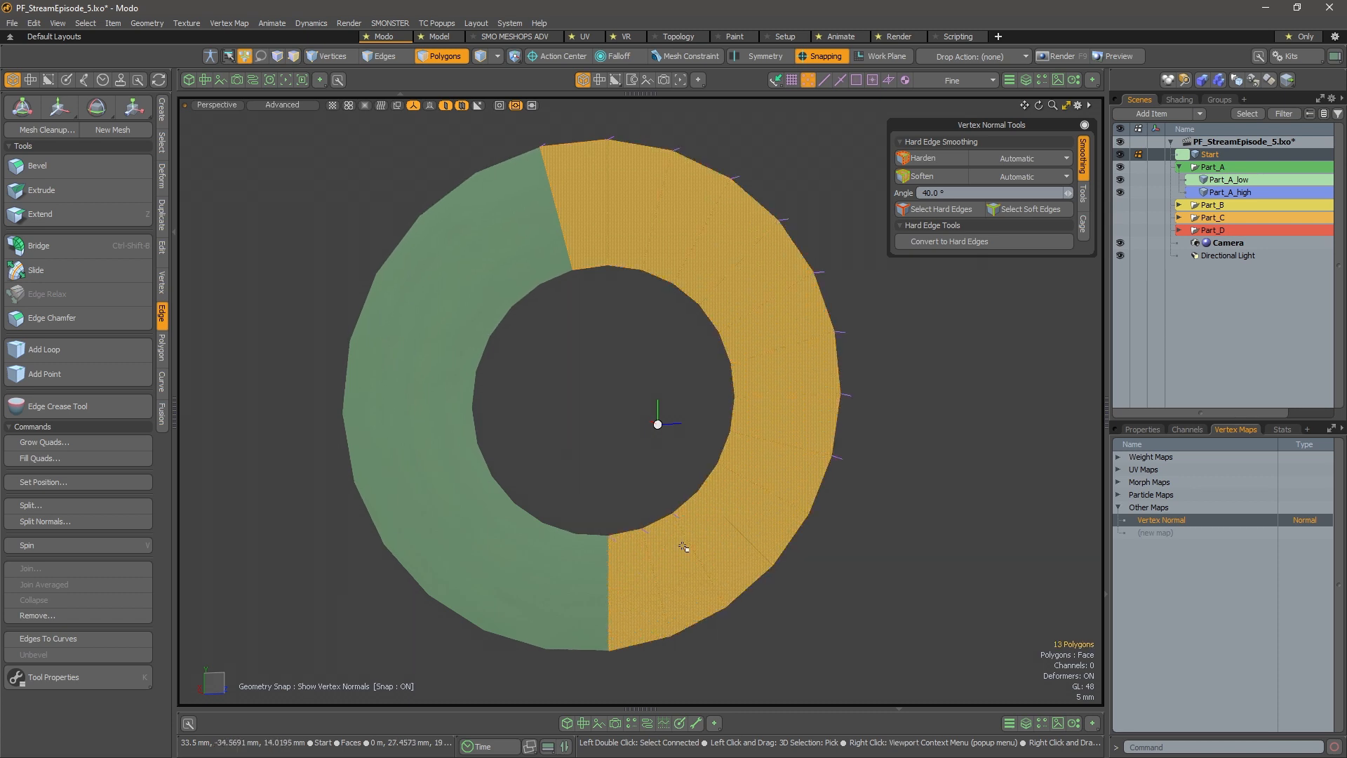
pyautogui.click(783, 429)
# Add a new mesh item and parent it under the Start mesh
pyautogui.rightClick(1248, 154)
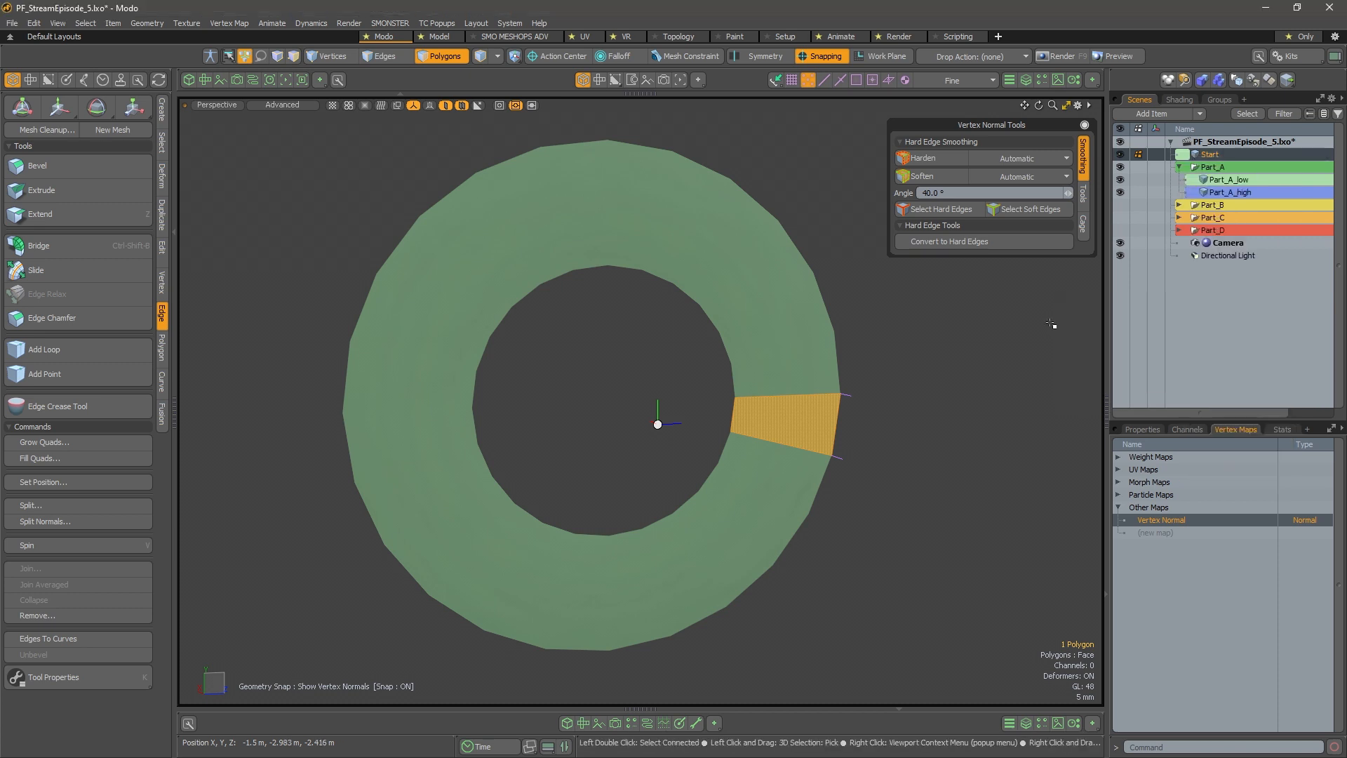
pyautogui.press('n')
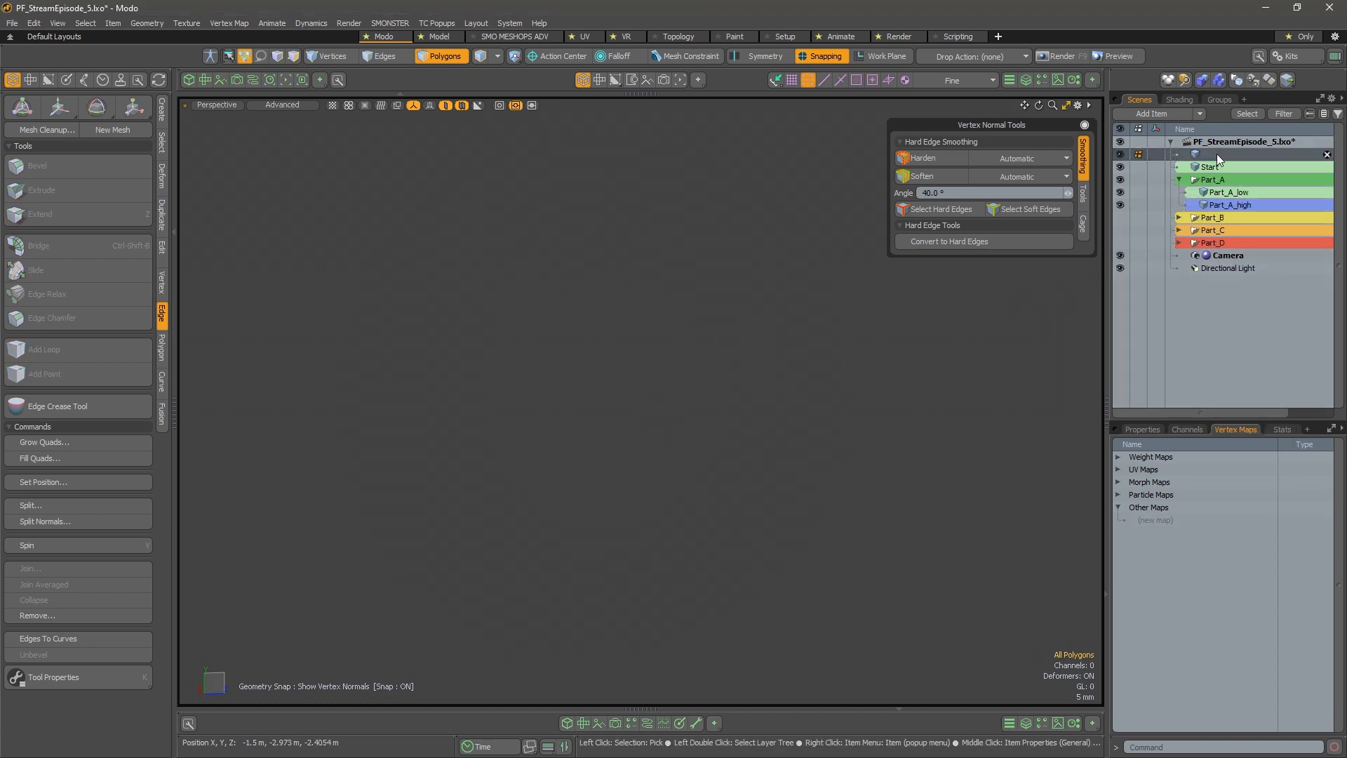
pyautogui.moveTo(1216, 154); pyautogui.dragTo(1215, 166)
pyautogui.click(1179, 154)
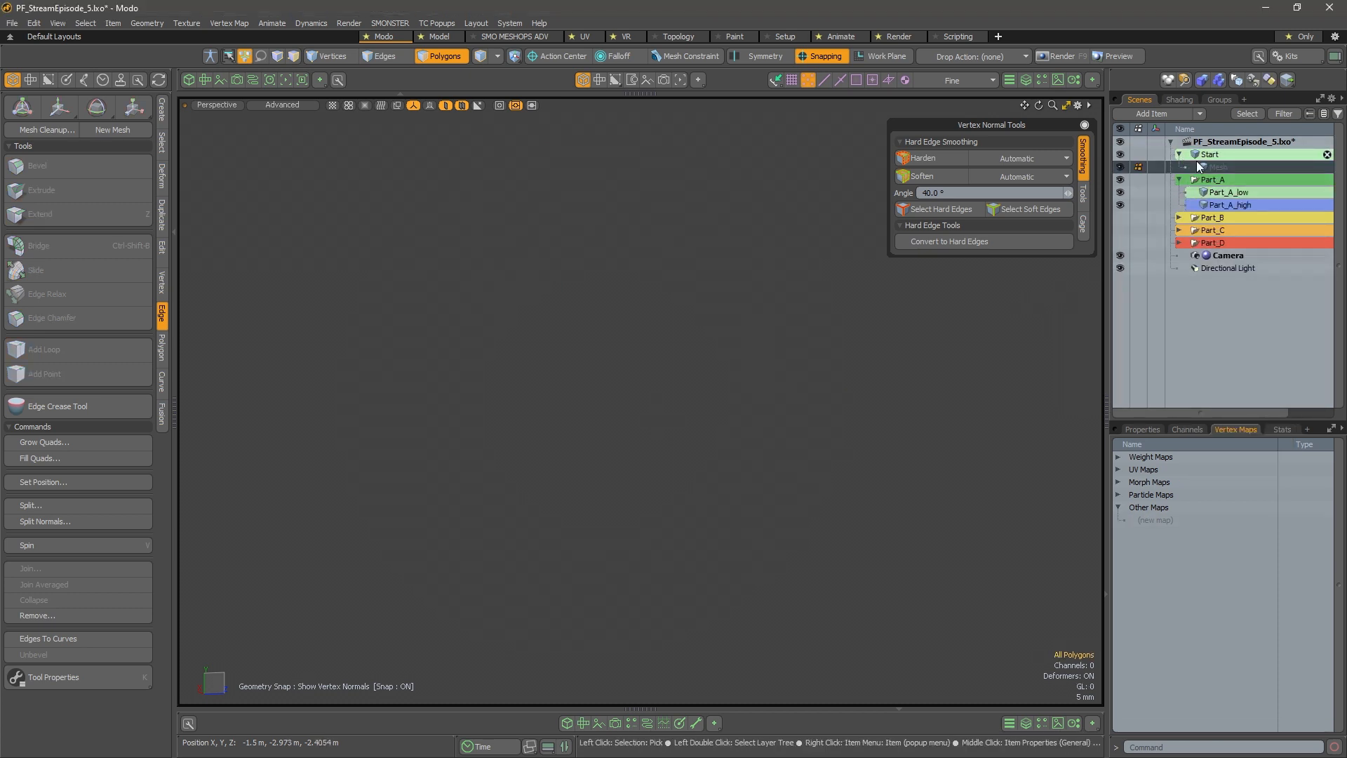
# Enlarge the properties area and set the new child mesh's X, Y and Z position to 0 m
pyautogui.click(1134, 430)
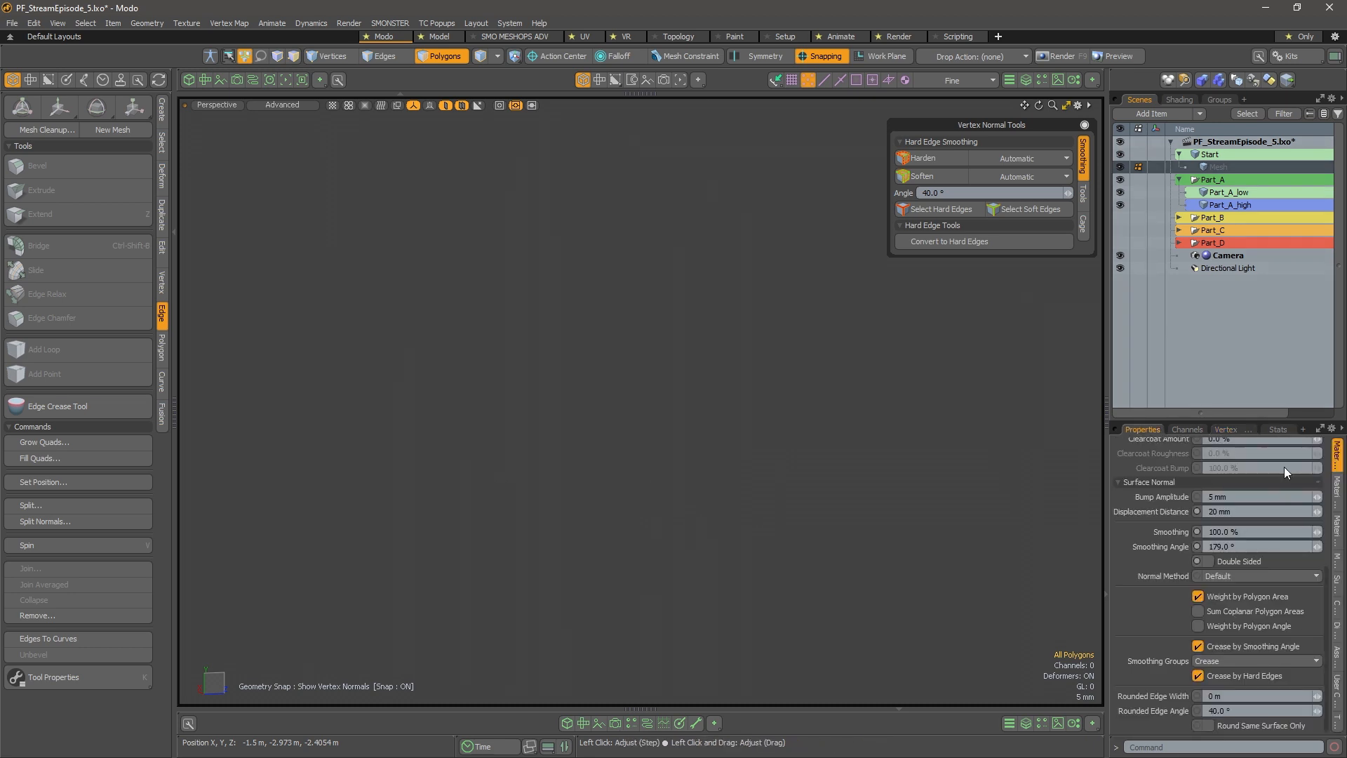
pyautogui.click(1336, 491)
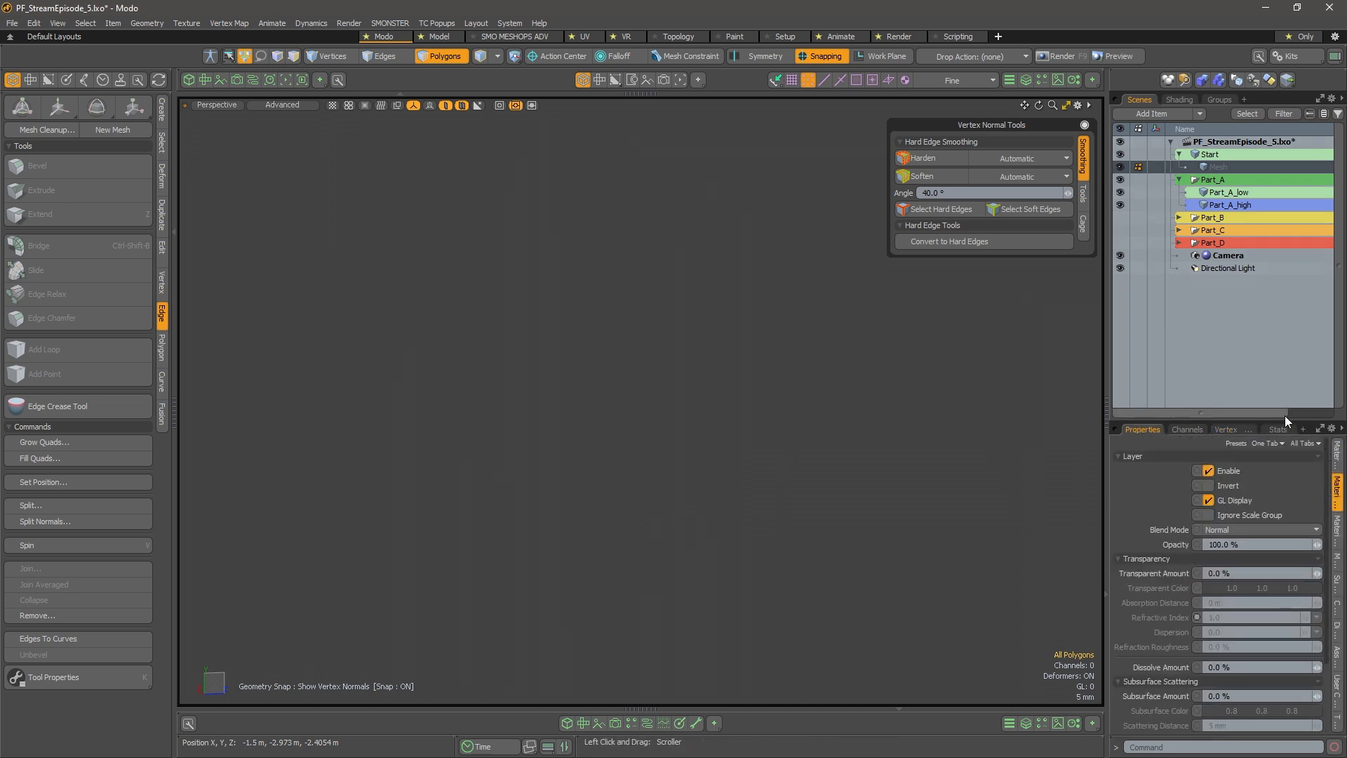
pyautogui.moveTo(1284, 419); pyautogui.dragTo(1285, 318)
pyautogui.click(1337, 366)
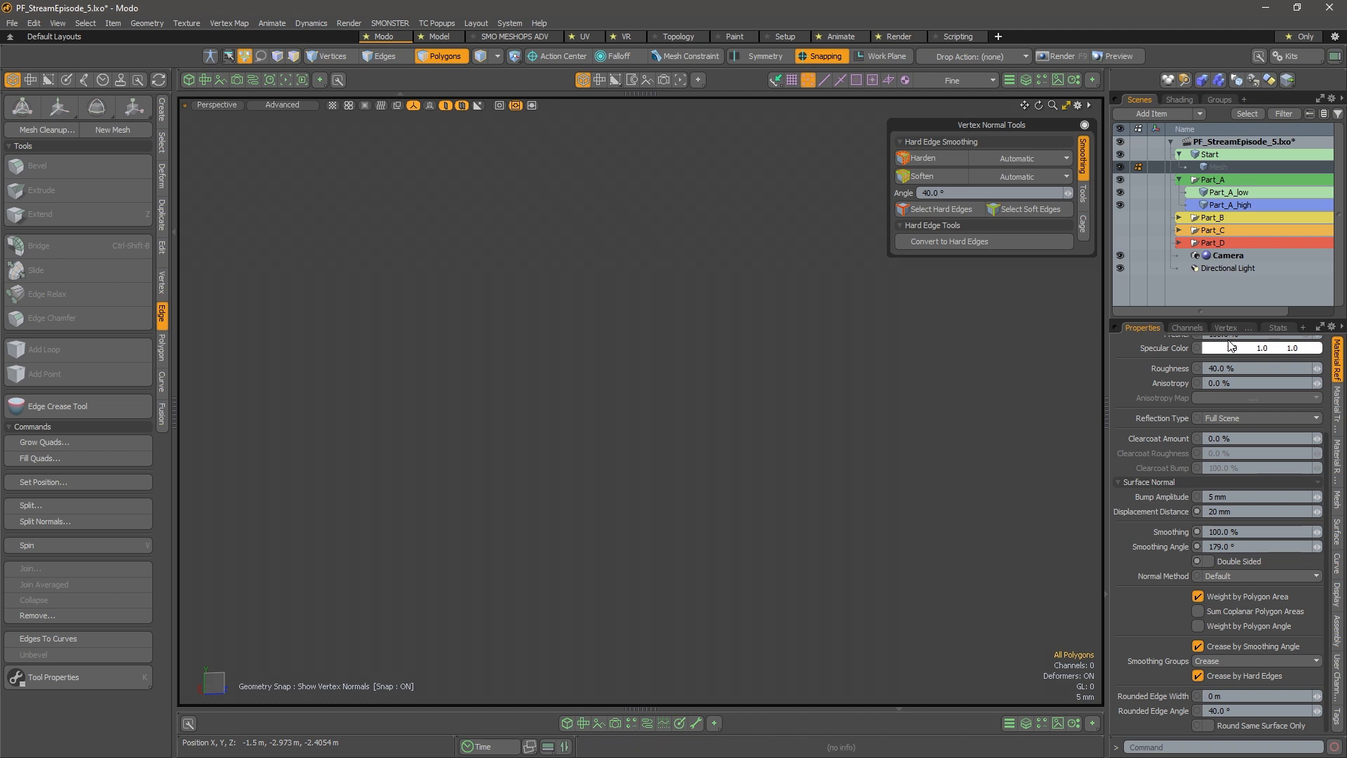
pyautogui.scroll(3, 1273, 423)
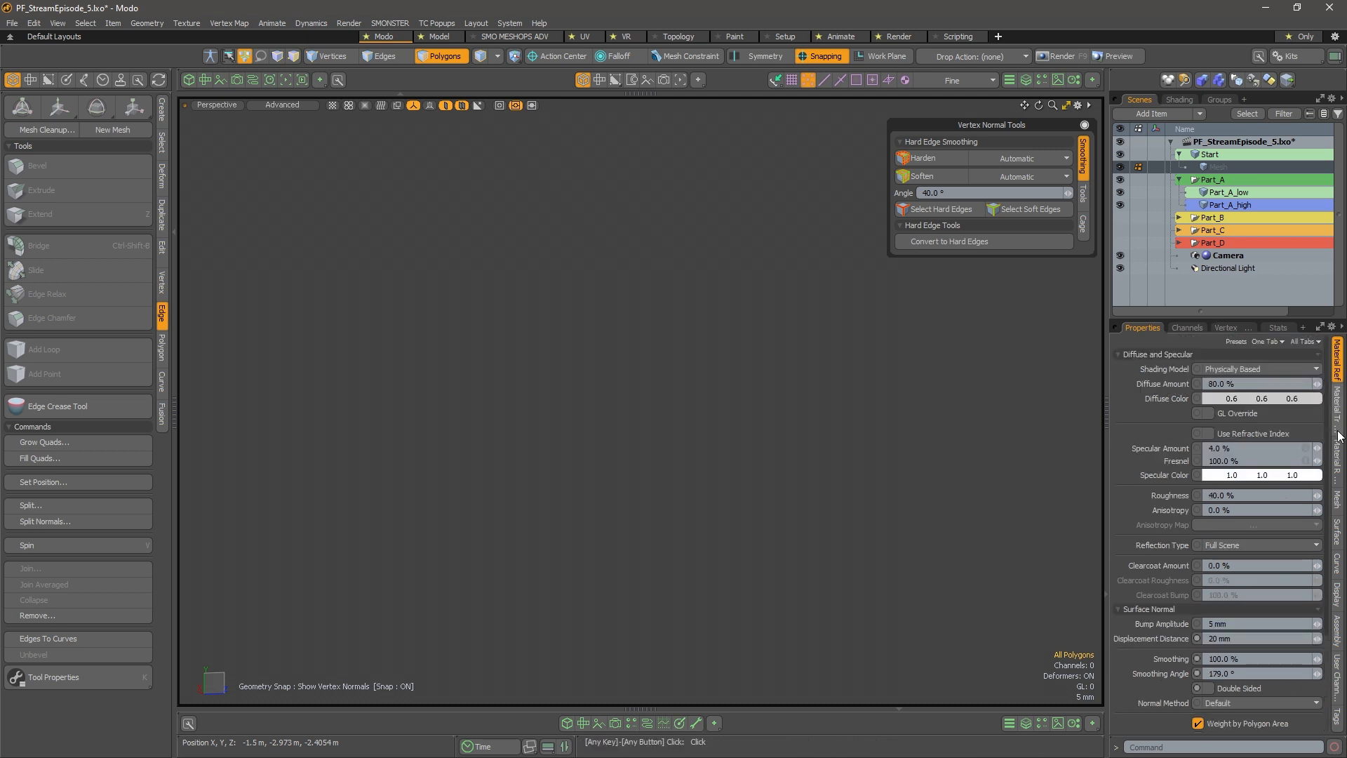
pyautogui.click(1337, 500)
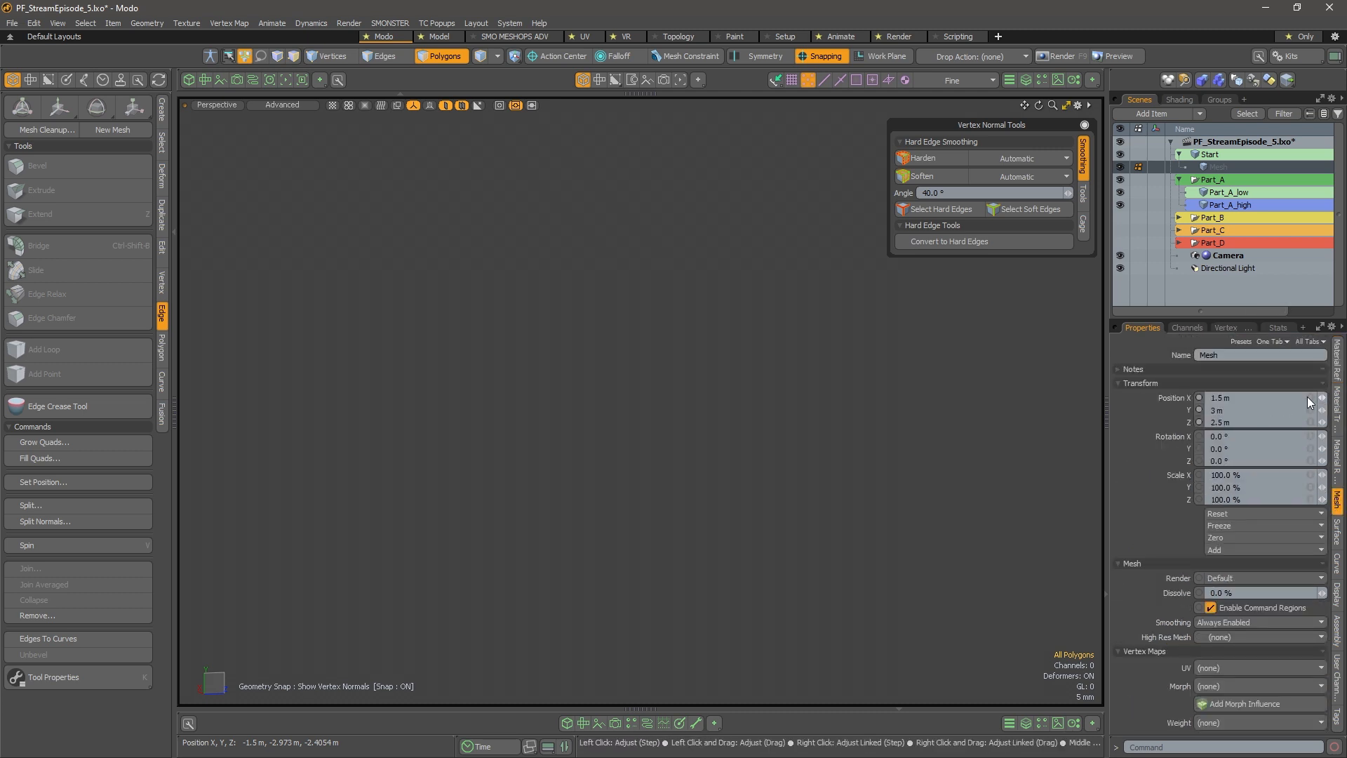
pyautogui.click(1308, 398)
pyautogui.write('0')
# Set the Start mesh's X, Y and Z position to 0 m, checking it together with its child mesh
pyautogui.click(1216, 153)
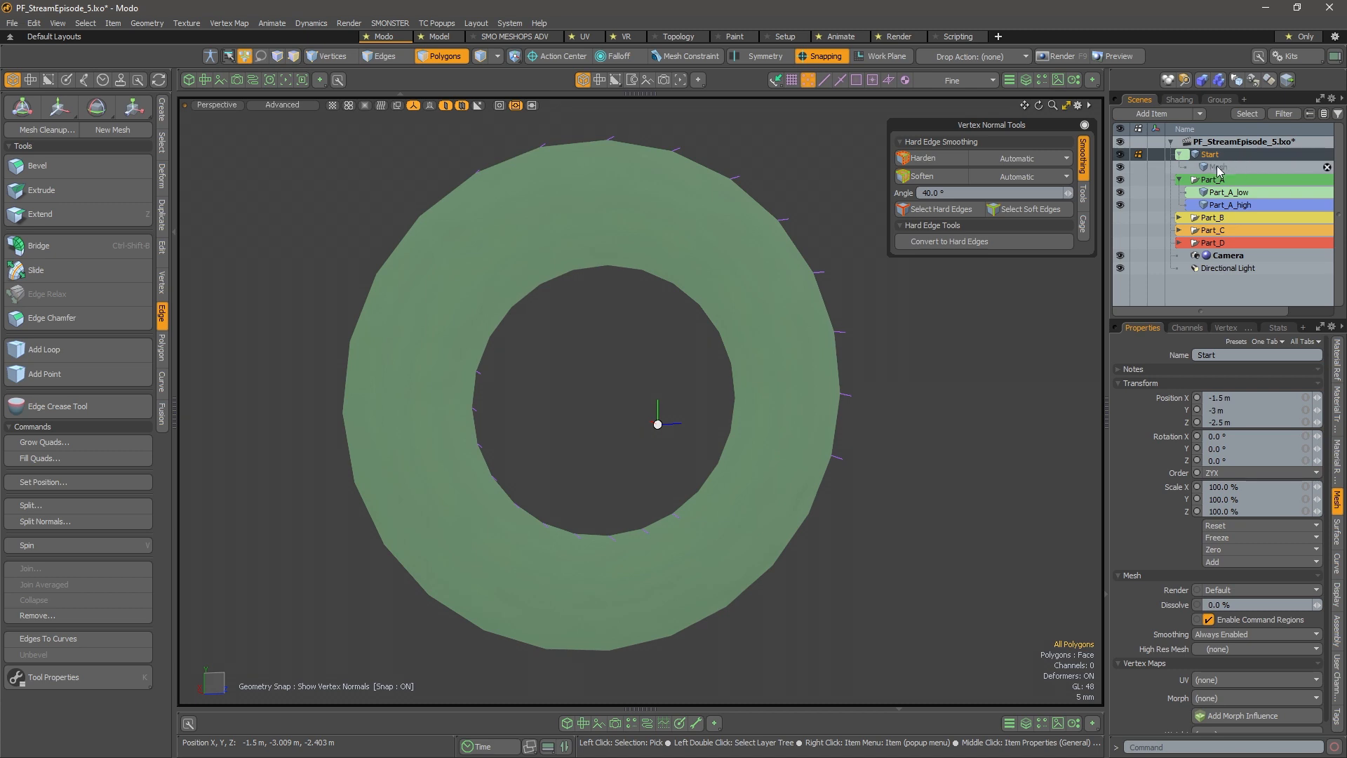
pyautogui.click(1222, 171)
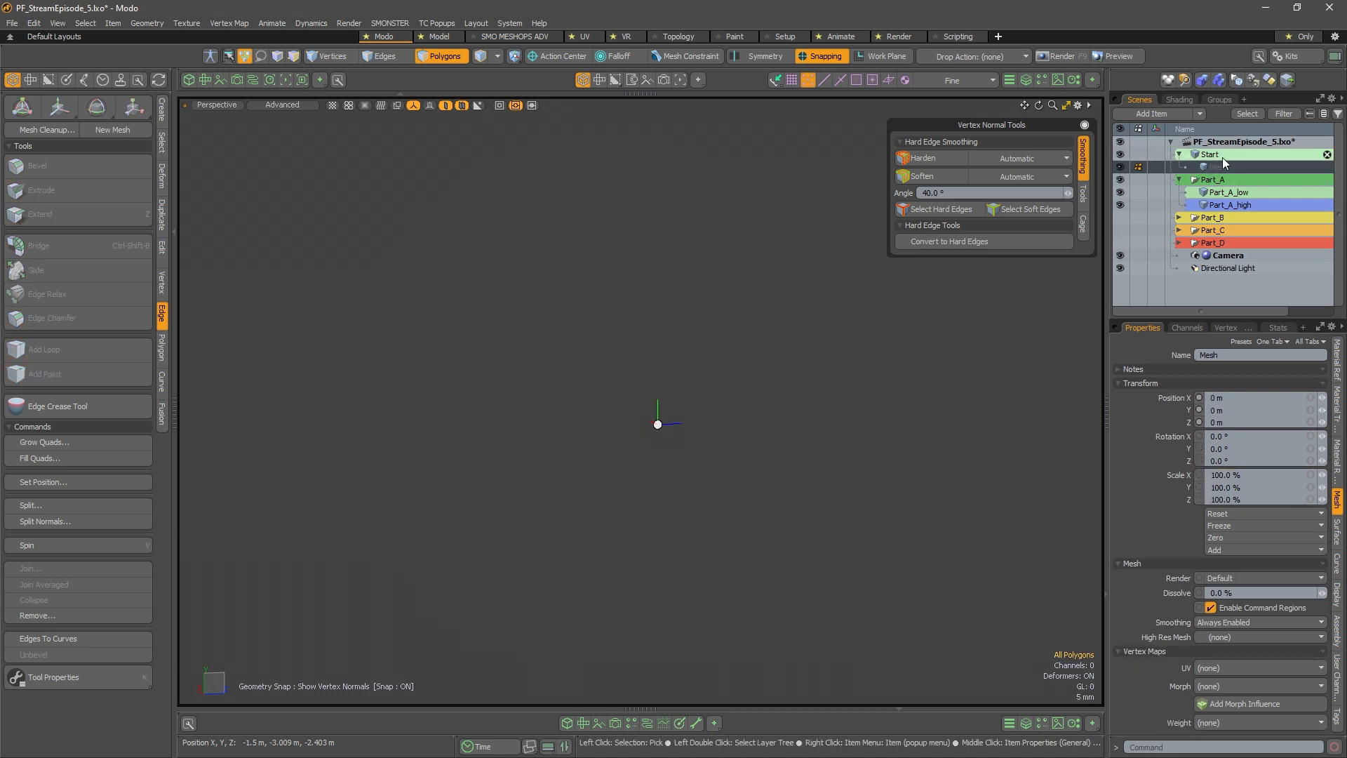
pyautogui.keyDown('ctrl'); pyautogui.click(1222, 157); pyautogui.keyUp('ctrl')
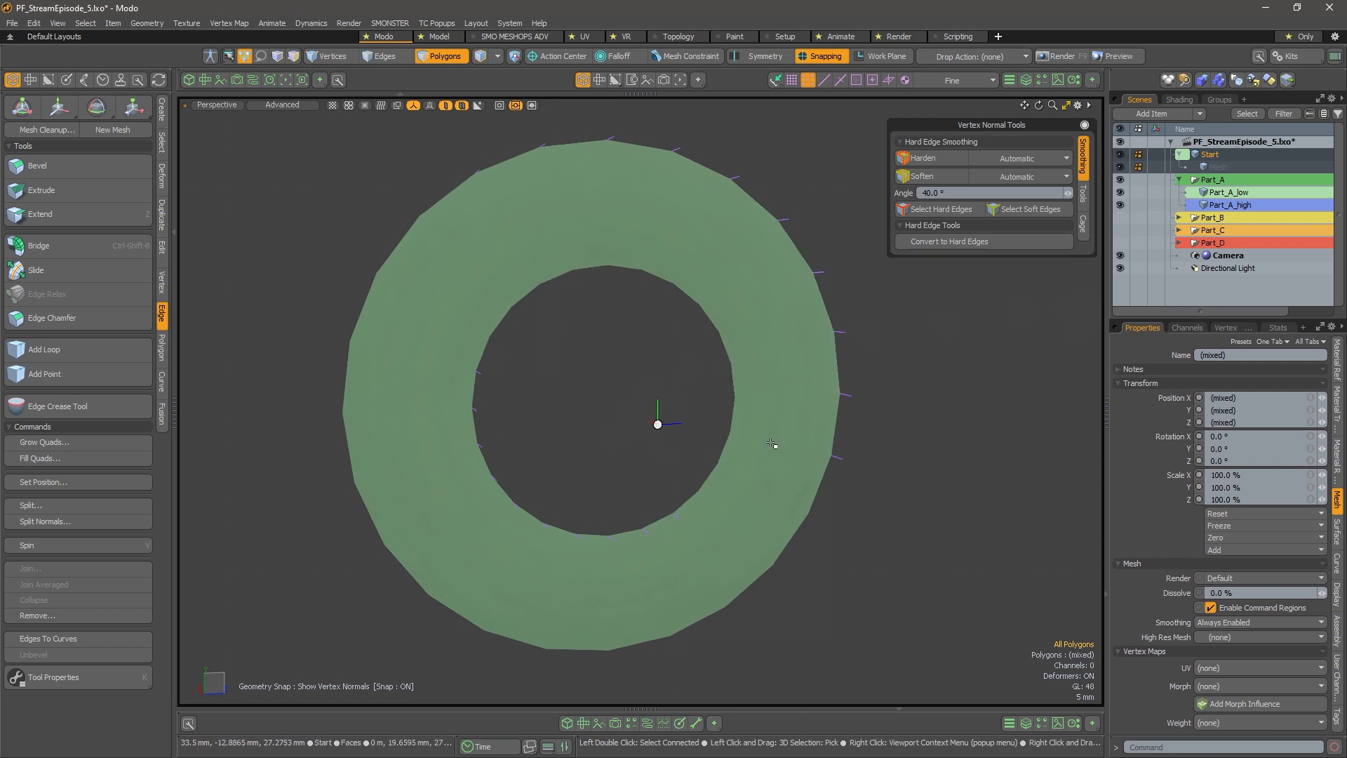
pyautogui.keyDown('ctrl'); pyautogui.click(1218, 157); pyautogui.keyUp('ctrl')
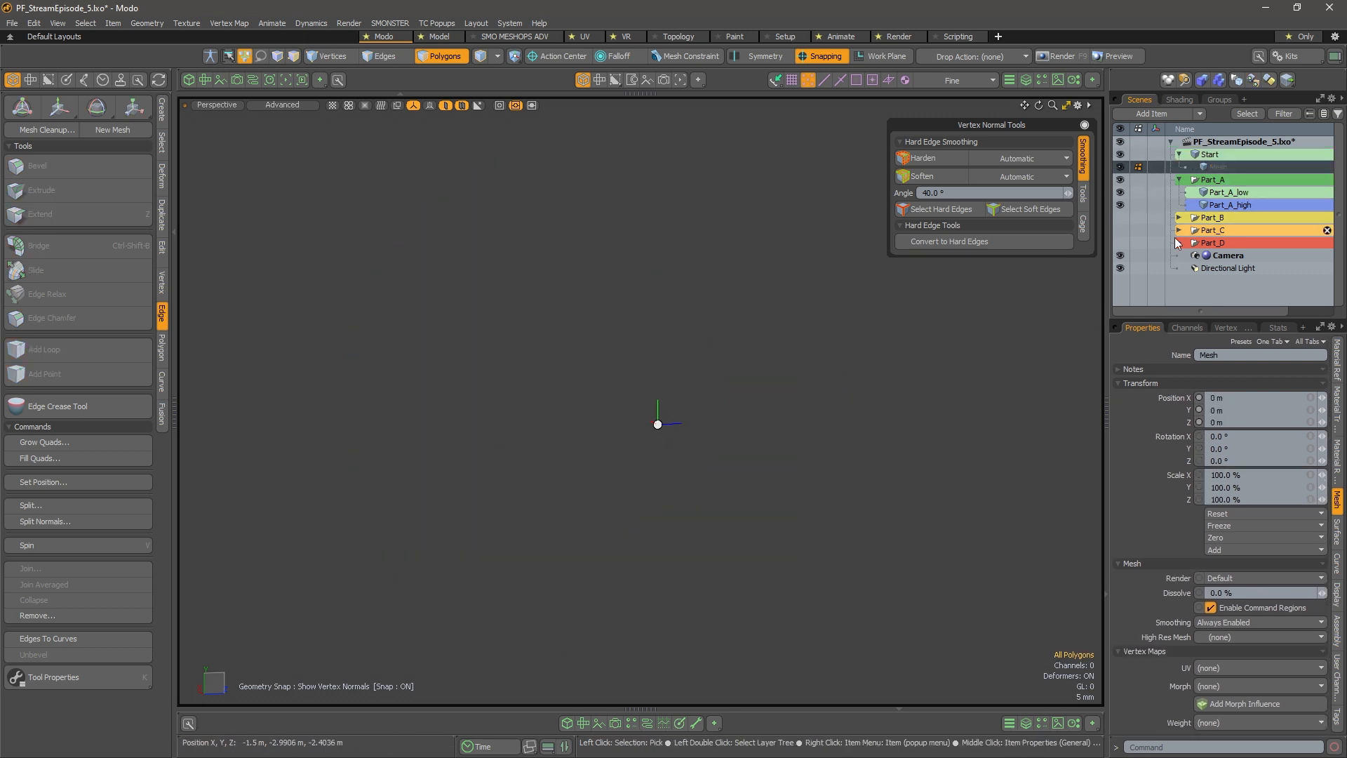
pyautogui.click(1227, 157)
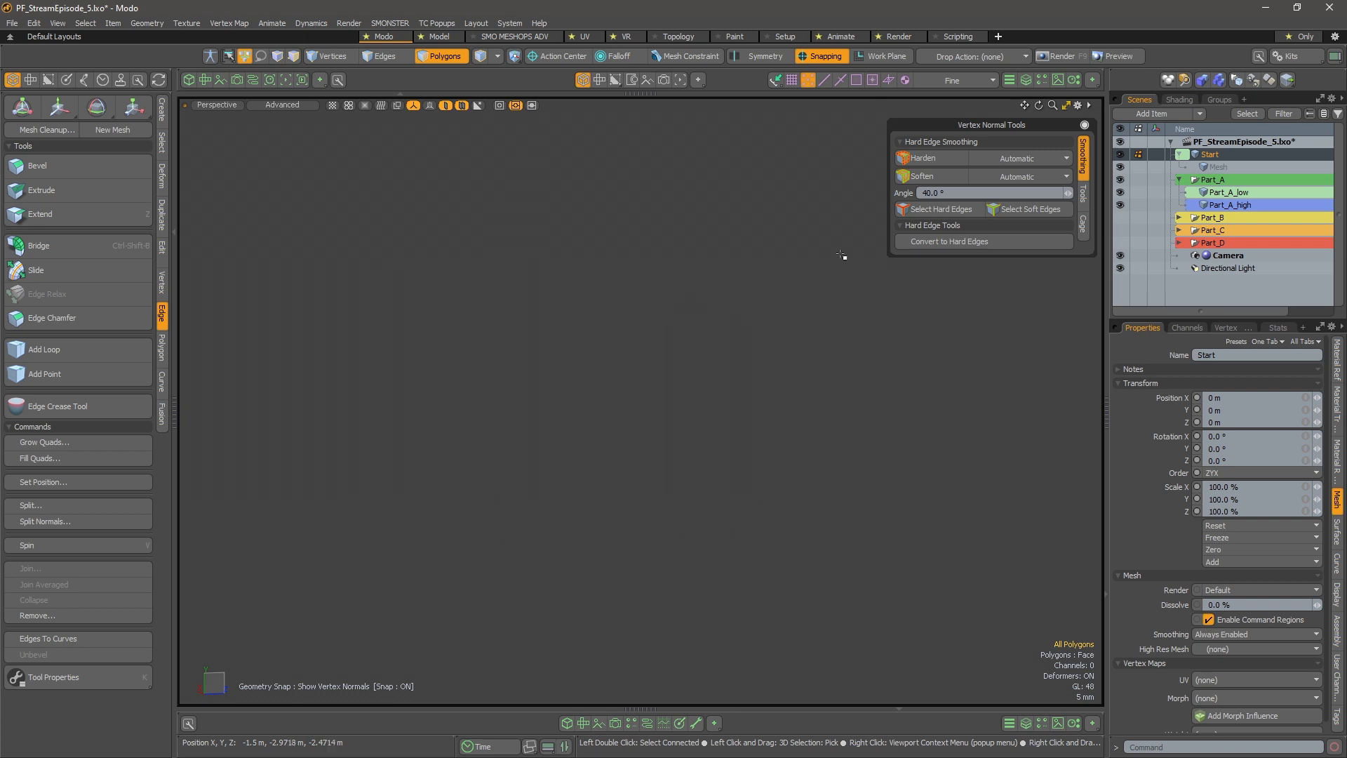
pyautogui.click(1217, 164)
pyautogui.click(1219, 156)
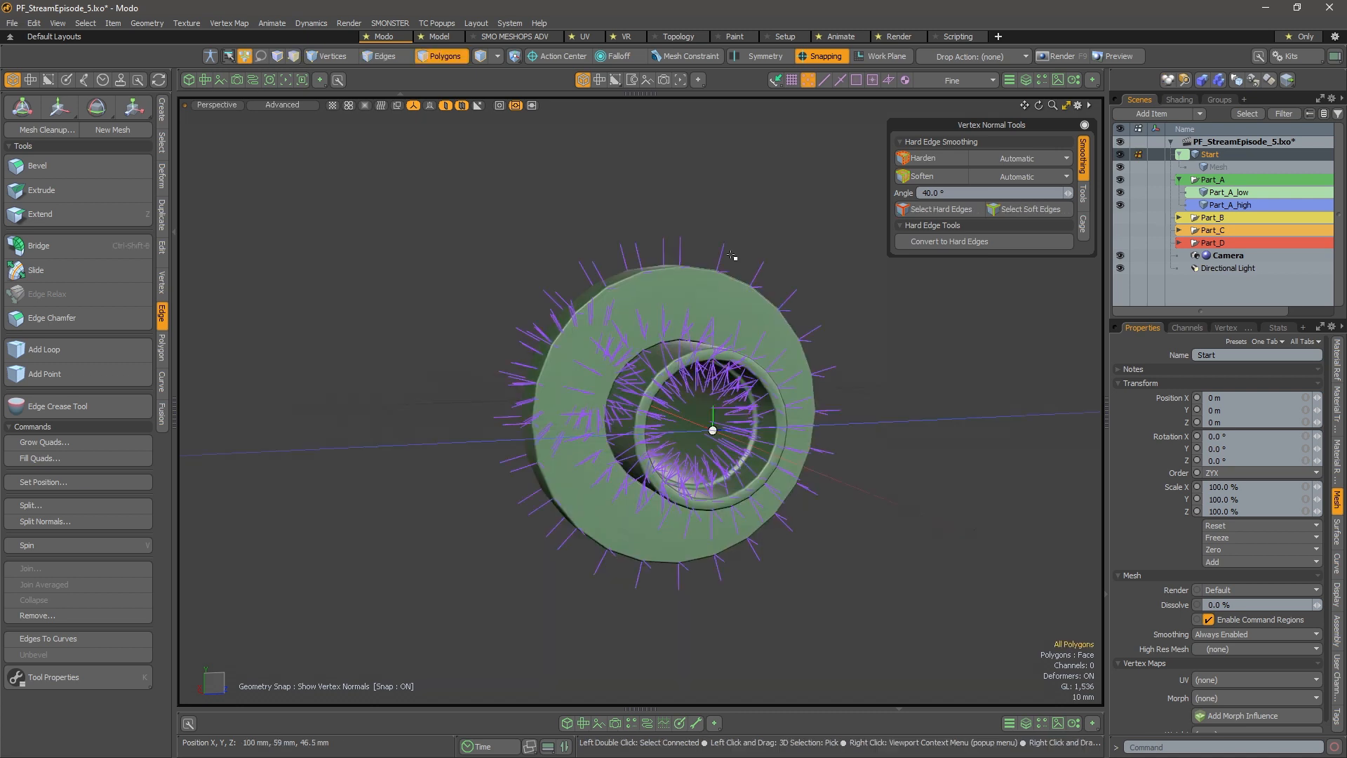
# Select the full ring of polygons on the Start mesh's flat flange face and hide the unselected geometry
pyautogui.moveTo(733, 258)
pyautogui.keyDown('alt'); pyautogui.mouseDown()
pyautogui.moveTo(749, 300)
pyautogui.moveTo(770, 244)
pyautogui.mouseUp(); pyautogui.keyUp('alt')
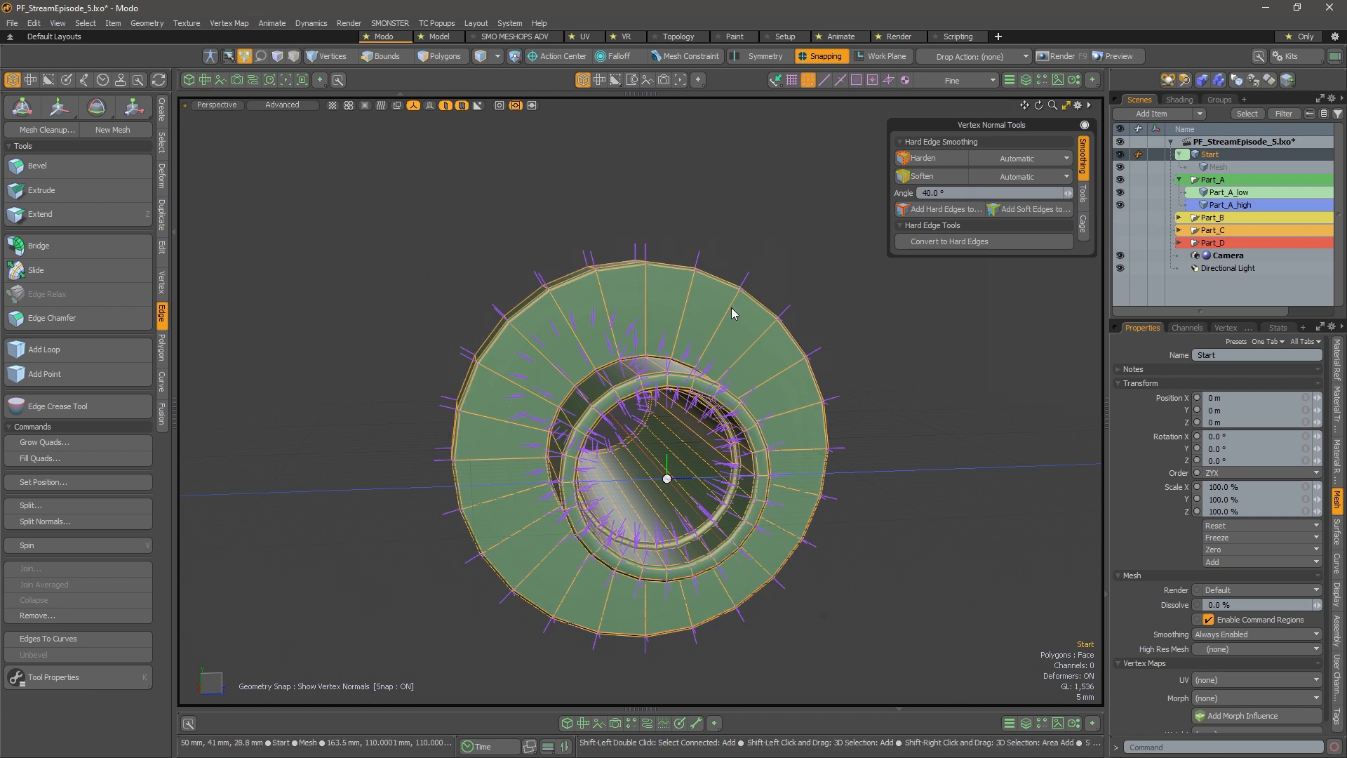
pyautogui.keyDown('alt'); pyautogui.scroll(3, 731, 395); pyautogui.keyUp('alt')
pyautogui.keyDown('alt'); pyautogui.keyDown('shift'); pyautogui.moveTo(718, 376); pyautogui.dragTo(747, 306); pyautogui.keyUp('shift'); pyautogui.keyUp('alt')
pyautogui.press('3')
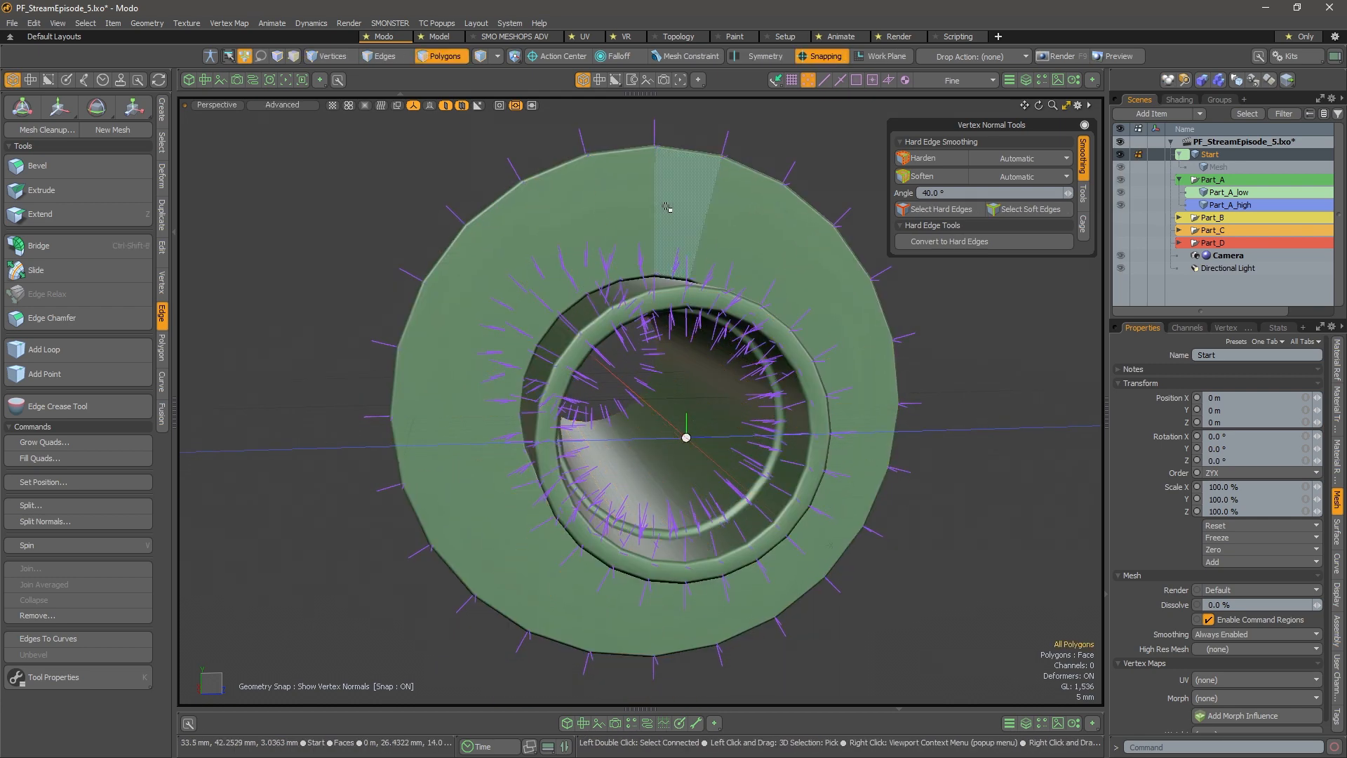
pyautogui.moveTo(664, 204); pyautogui.dragTo(759, 257)
pyautogui.doubleClick(760, 258)
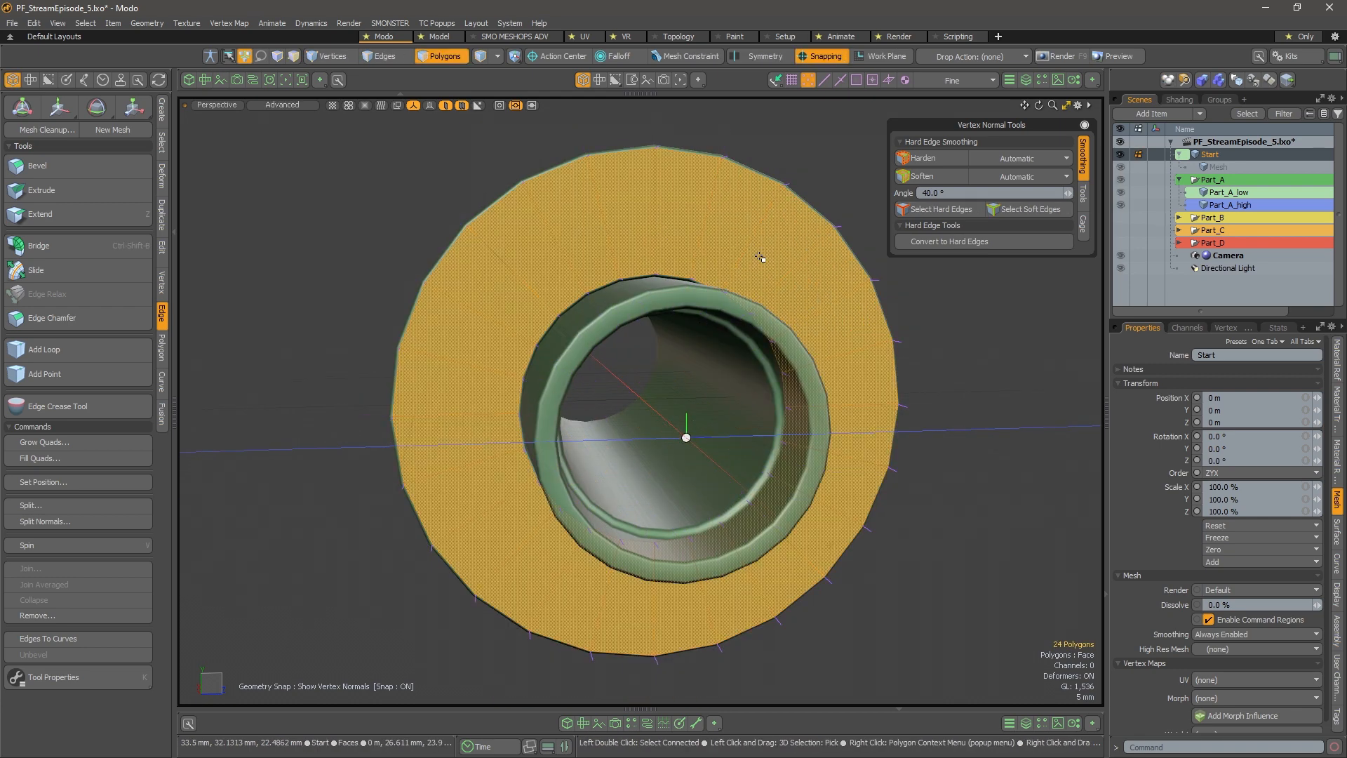
pyautogui.hotkey('shift', 'h')
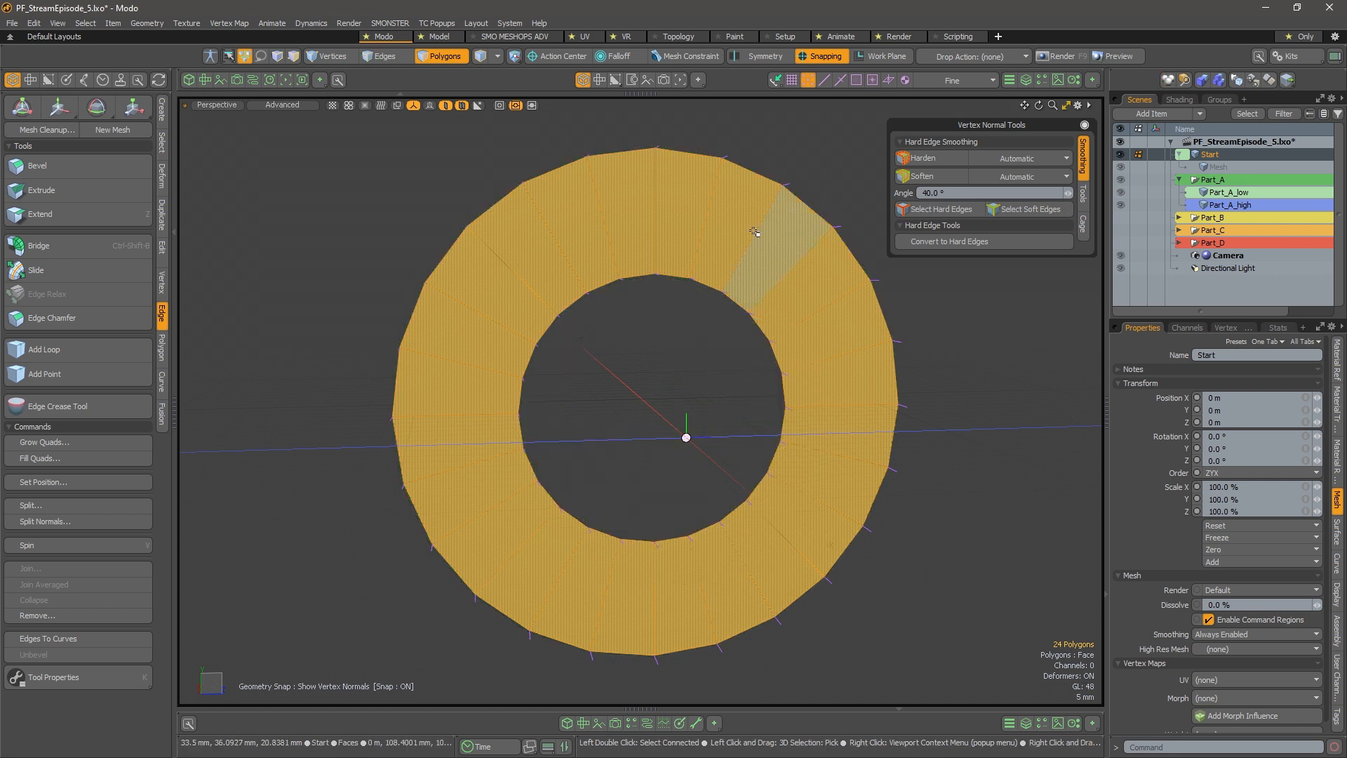
# Align the work plane to the selected flat ring polygons and view the ring face-on
pyautogui.click(898, 57)
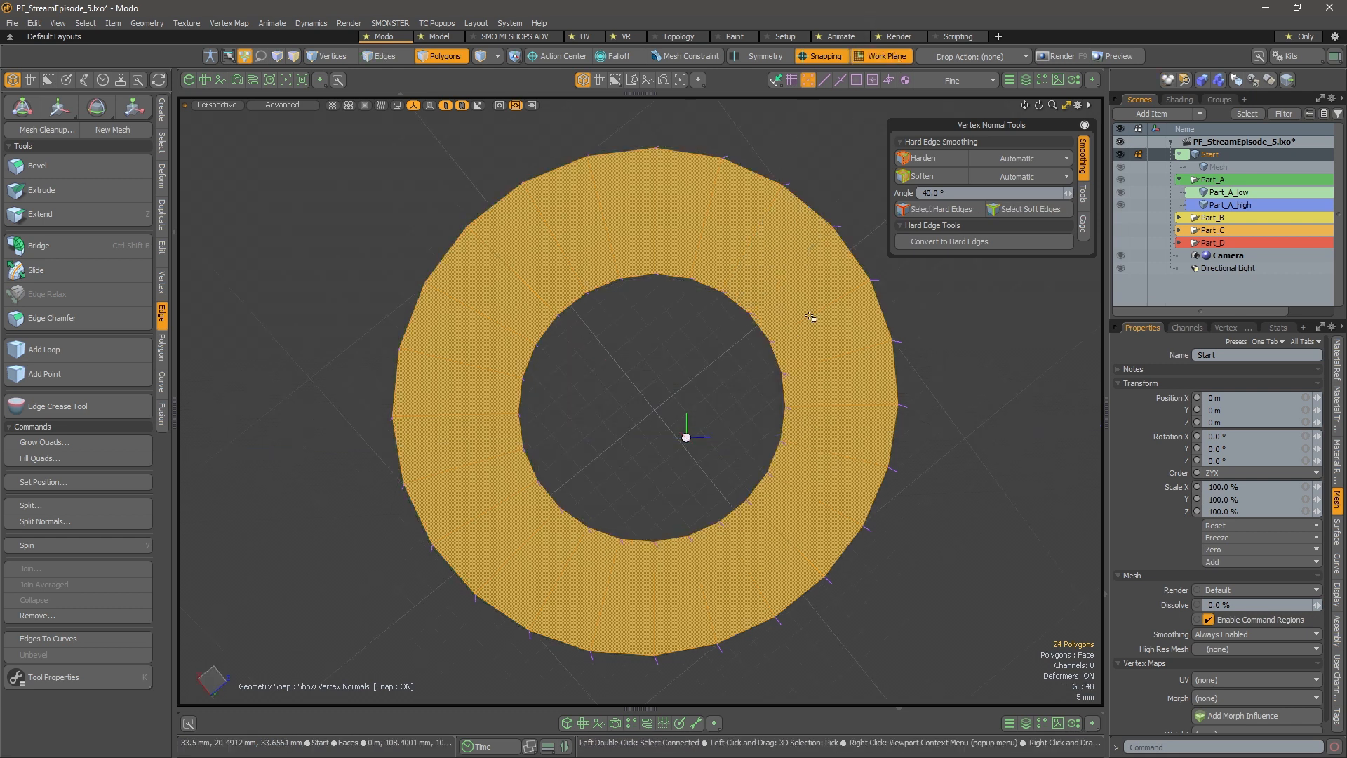
pyautogui.moveTo(810, 316)
pyautogui.keyDown('alt'); pyautogui.mouseDown()
pyautogui.moveTo(653, 204)
pyautogui.moveTo(642, 210)
pyautogui.moveTo(665, 290)
pyautogui.moveTo(658, 363)
pyautogui.moveTo(649, 397)
pyautogui.moveTo(626, 364)
pyautogui.moveTo(610, 406)
pyautogui.moveTo(780, 464)
pyautogui.moveTo(616, 466)
pyautogui.mouseUp(); pyautogui.keyUp('alt')
pyautogui.keyDown('alt'); pyautogui.scroll(2, 649, 397); pyautogui.keyUp('alt')
pyautogui.scroll(-2, 617, 466)
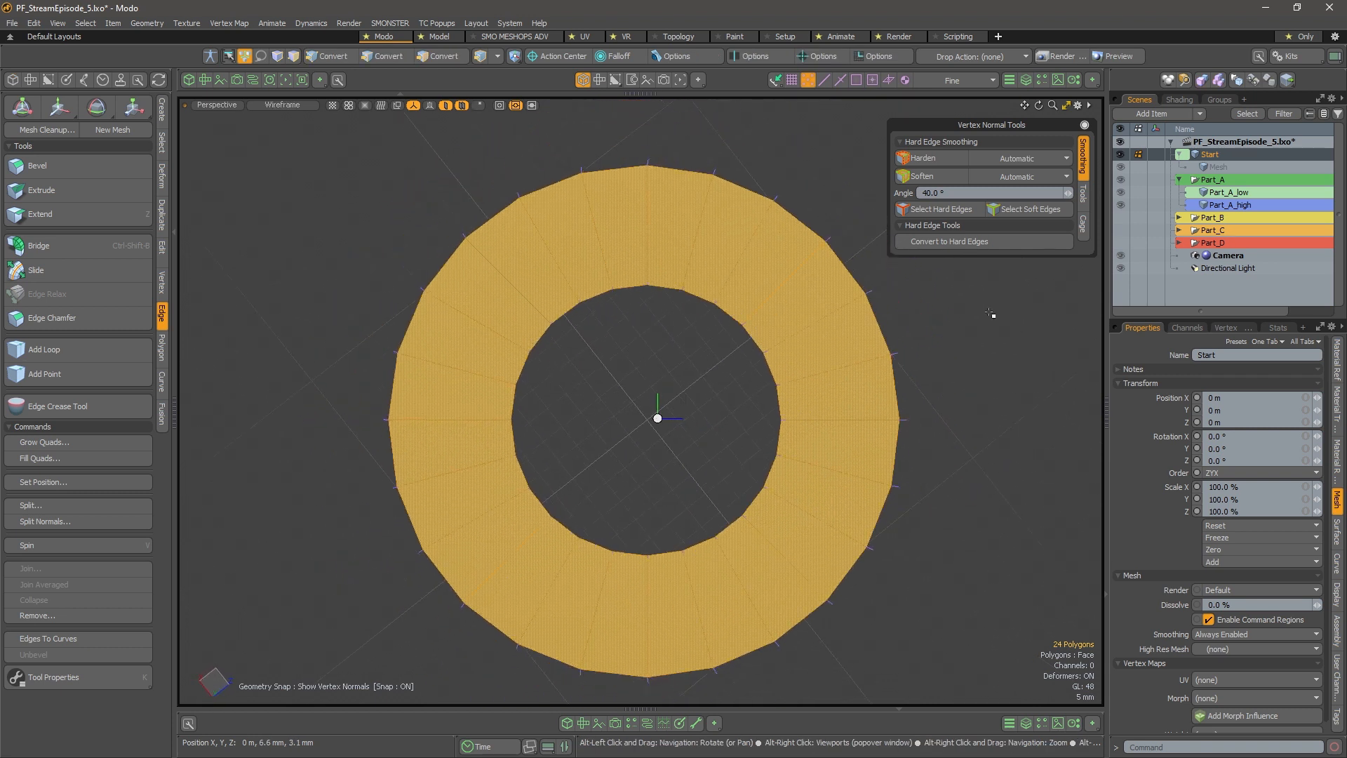
# With Start's child mesh selected, make inactive meshes visible and set the active meshes' shading style to Wireframe
pyautogui.click(1227, 168)
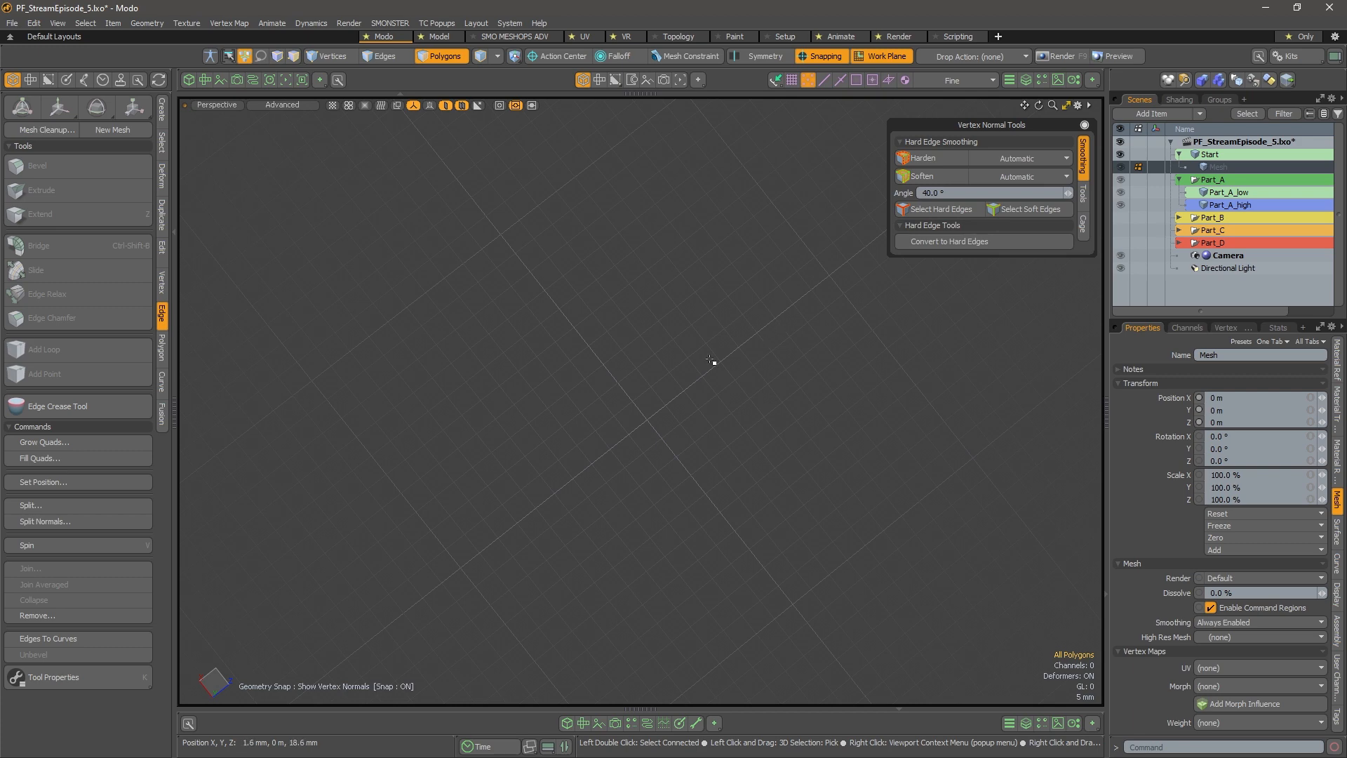
pyautogui.press('o')
pyautogui.click(746, 138)
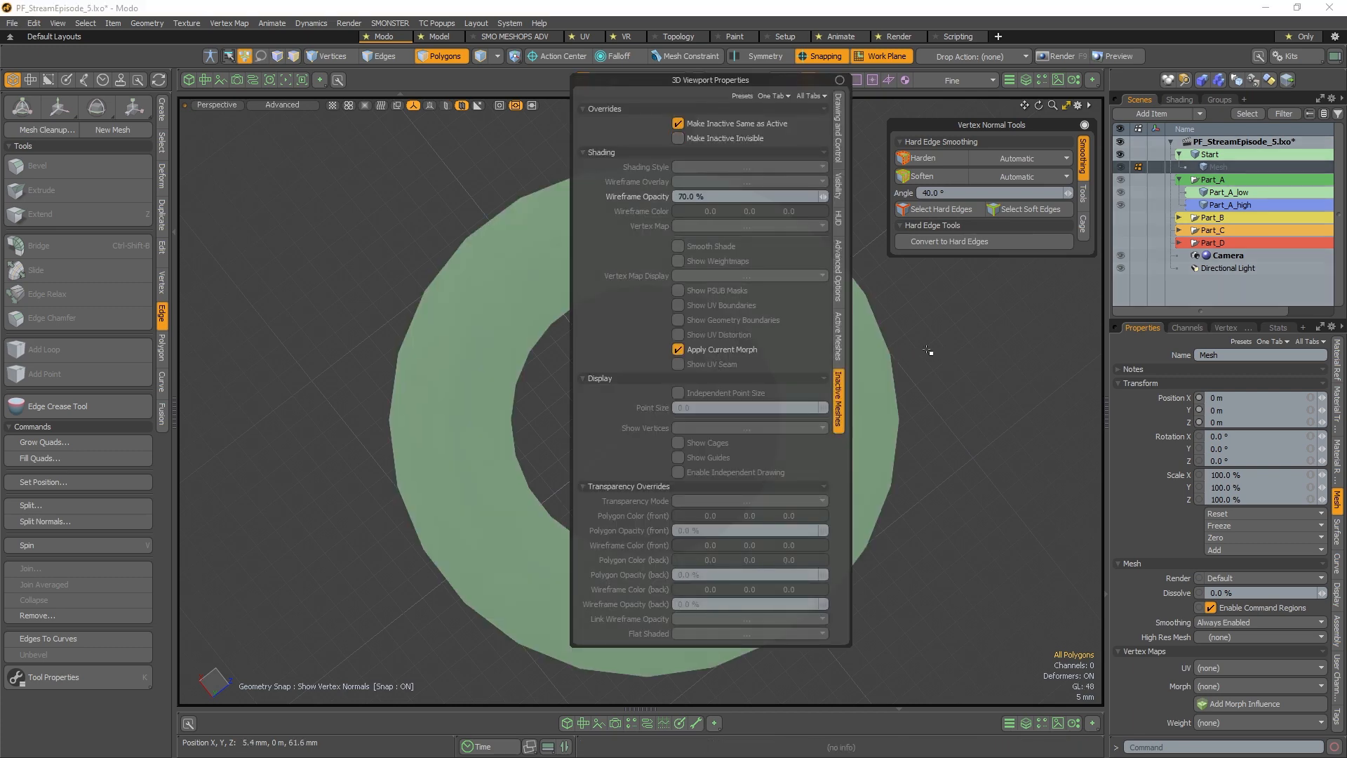
pyautogui.click(839, 341)
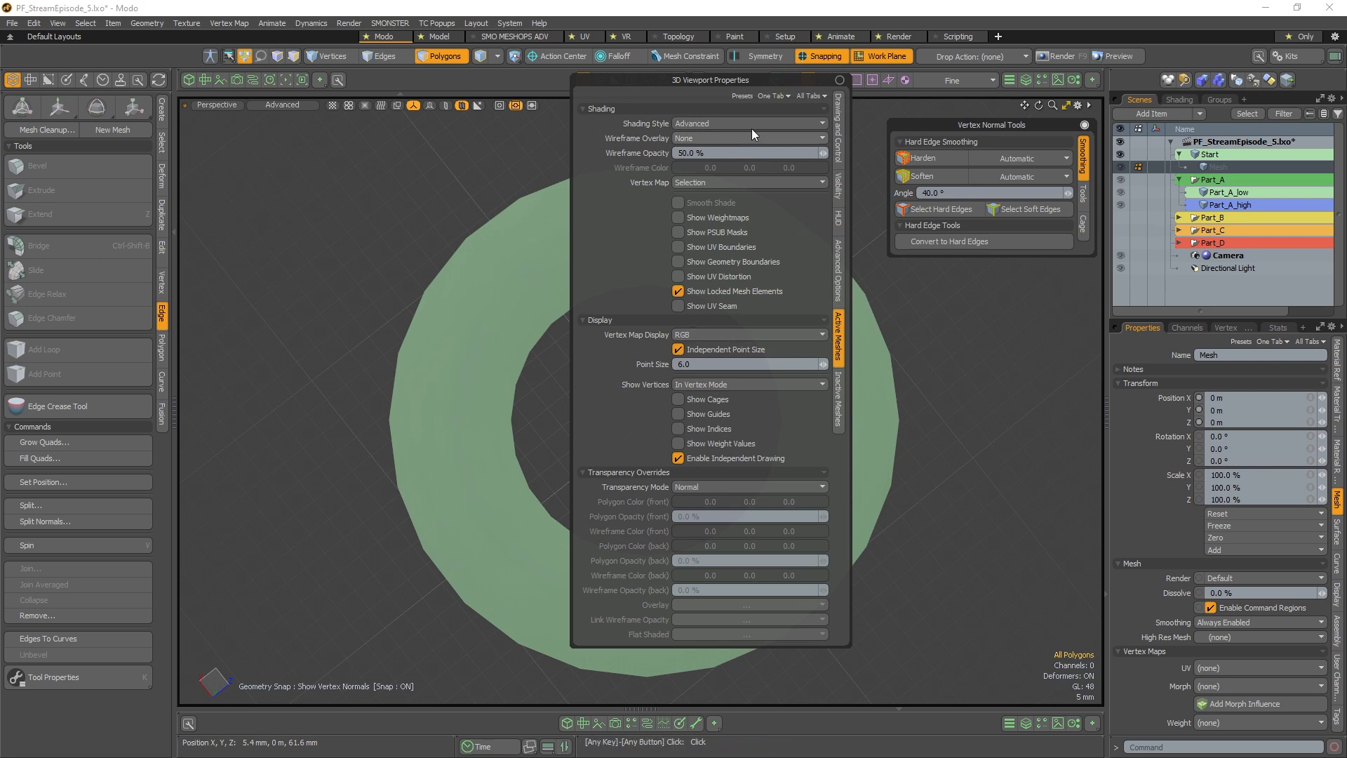
pyautogui.click(721, 126)
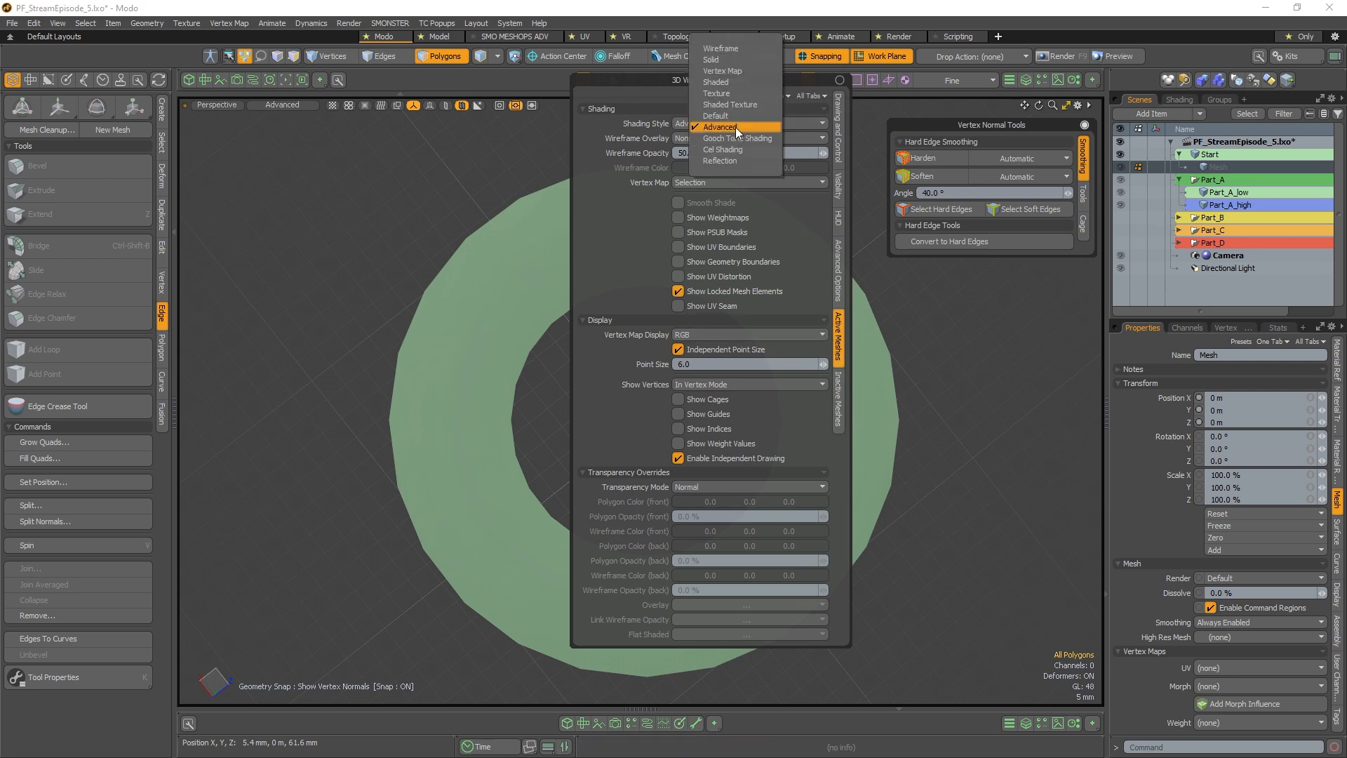
pyautogui.click(742, 51)
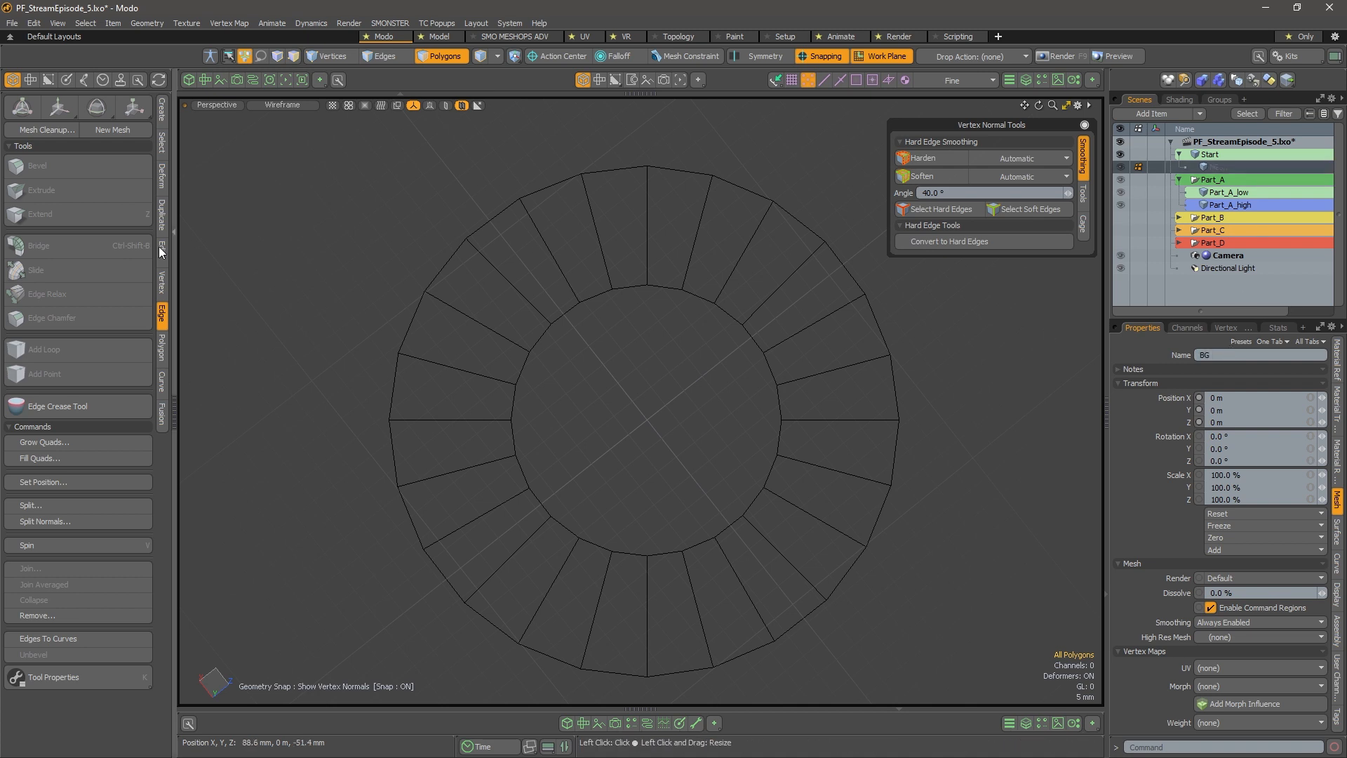
pyautogui.click(20, 166)
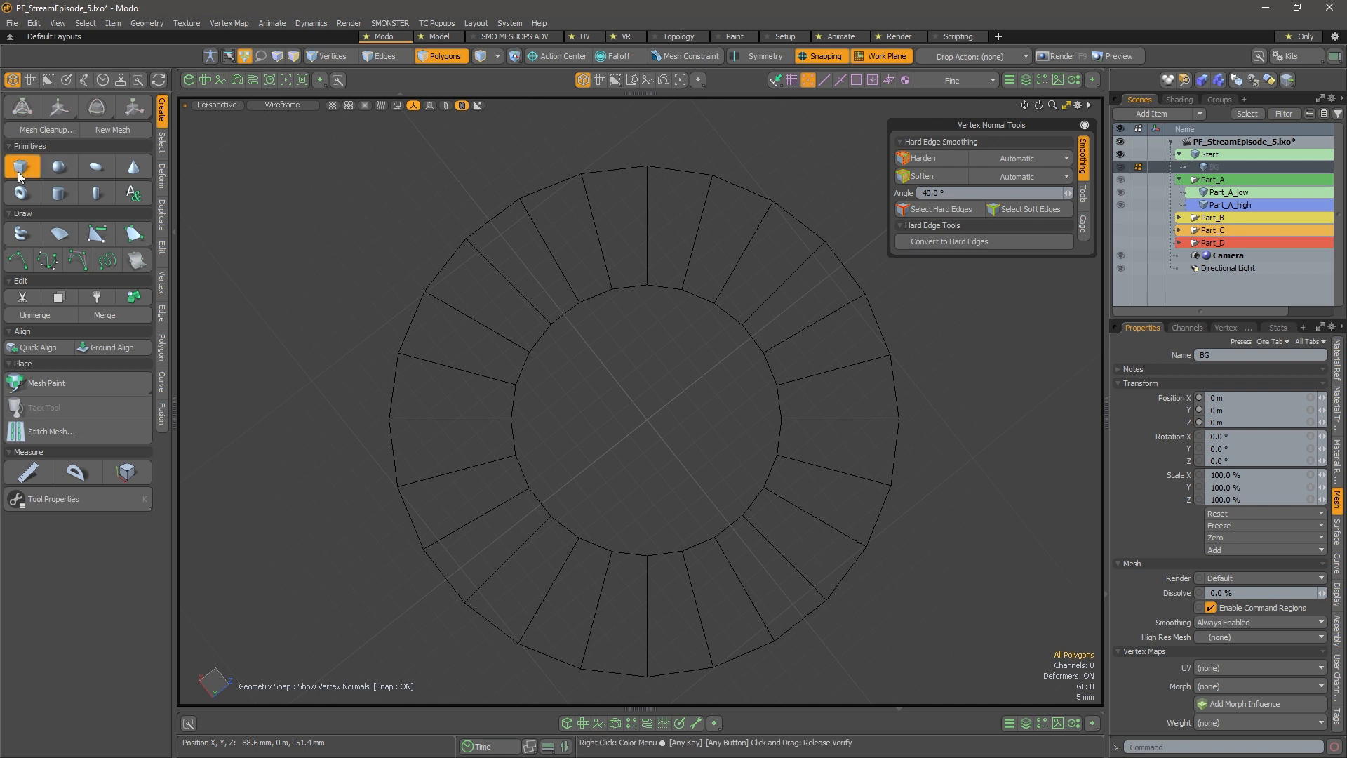
pyautogui.moveTo(324, 121); pyautogui.dragTo(945, 553)
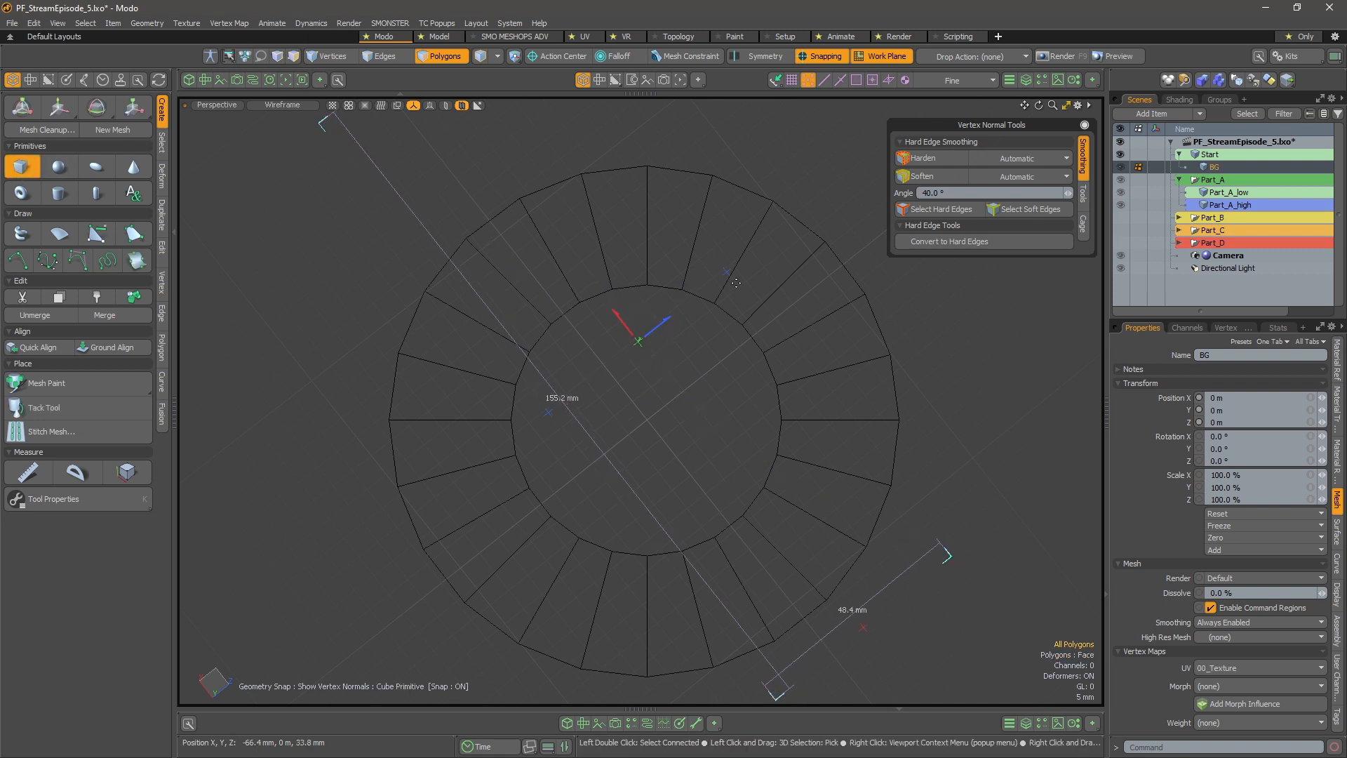
pyautogui.moveTo(733, 280); pyautogui.dragTo(790, 225)
pyautogui.keyDown('alt'); pyautogui.moveTo(613, 316); pyautogui.dragTo(619, 343); pyautogui.keyUp('alt')
pyautogui.keyDown('alt'); pyautogui.scroll(-3, 645, 337); pyautogui.keyUp('alt')
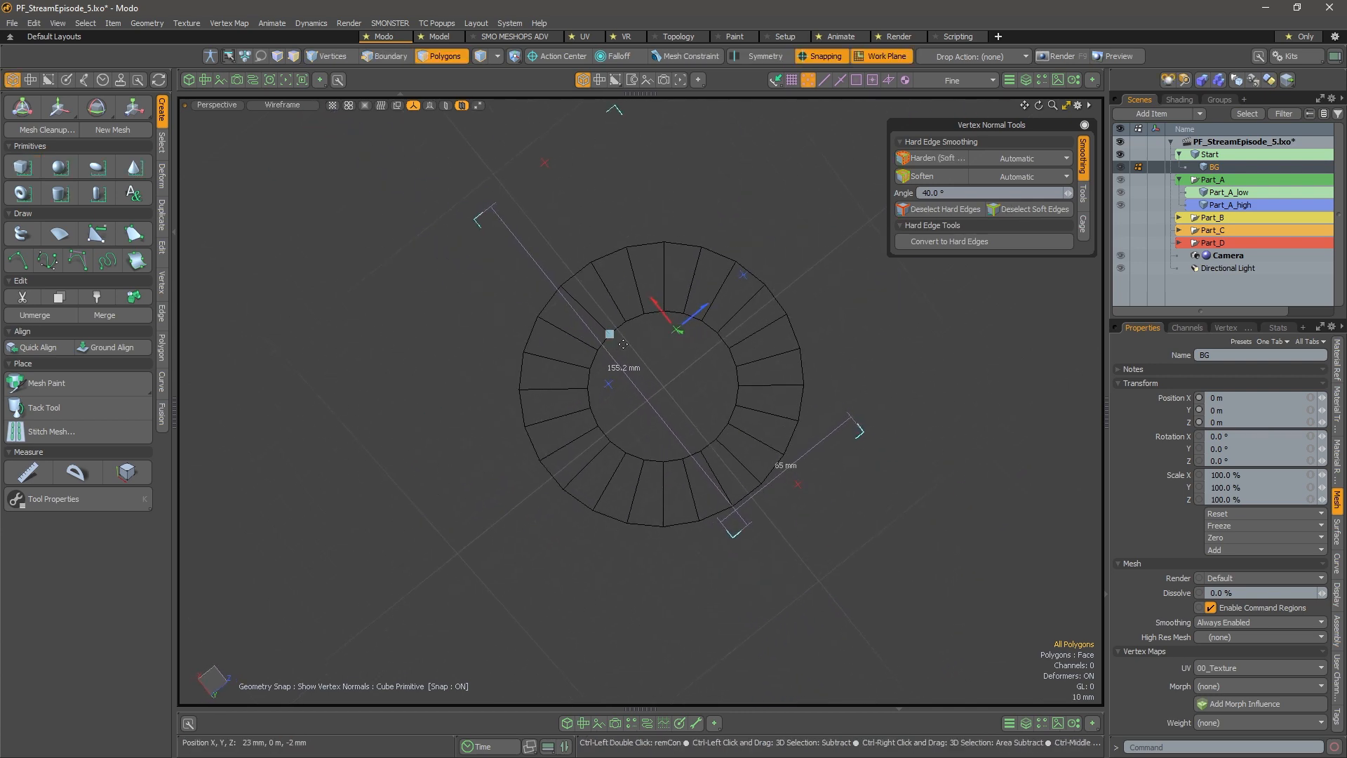
pyautogui.hotkey('ctrl', 'z')
pyautogui.hotkey('ctrl', 'z')
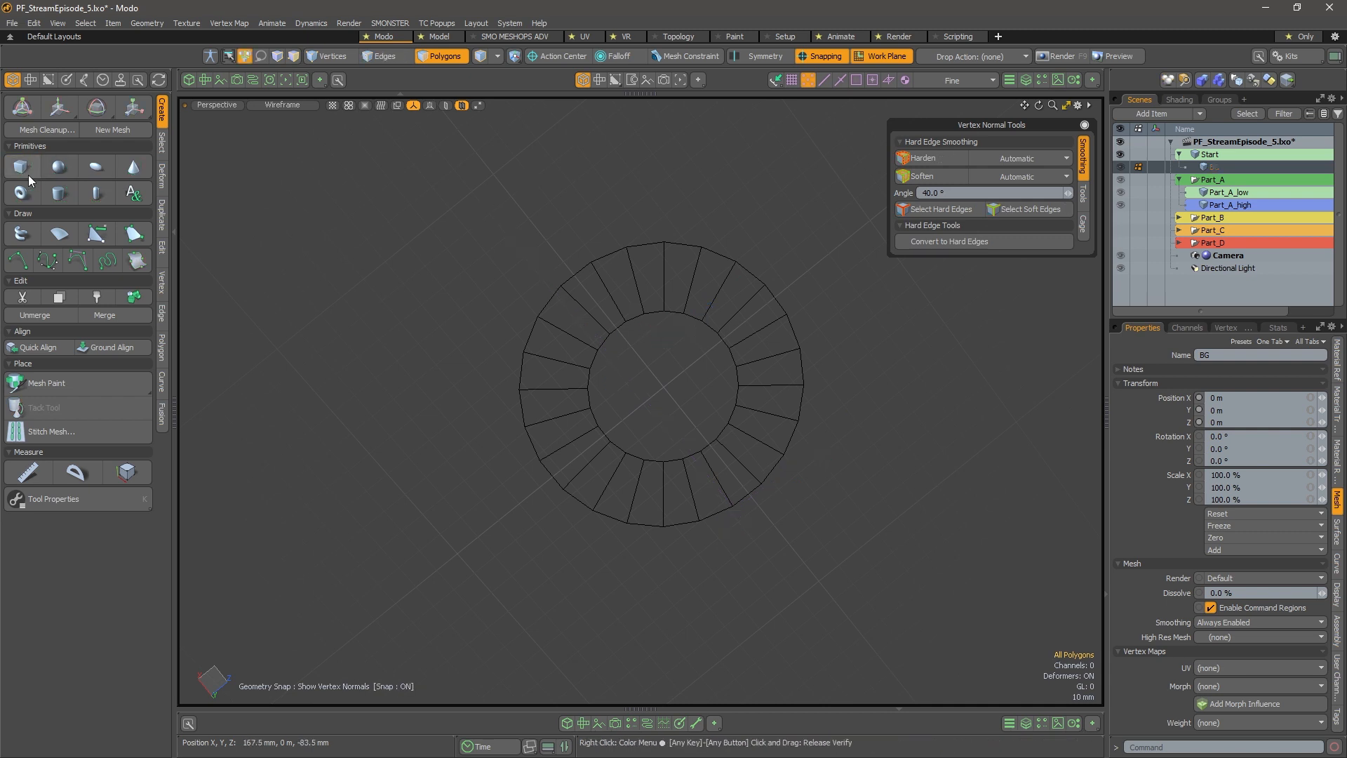
# Draw a five-sided polygon around the ring with the Pen tool in the BG mesh
pyautogui.keyDown('alt'); pyautogui.moveTo(674, 279); pyautogui.dragTo(629, 343); pyautogui.keyUp('alt')
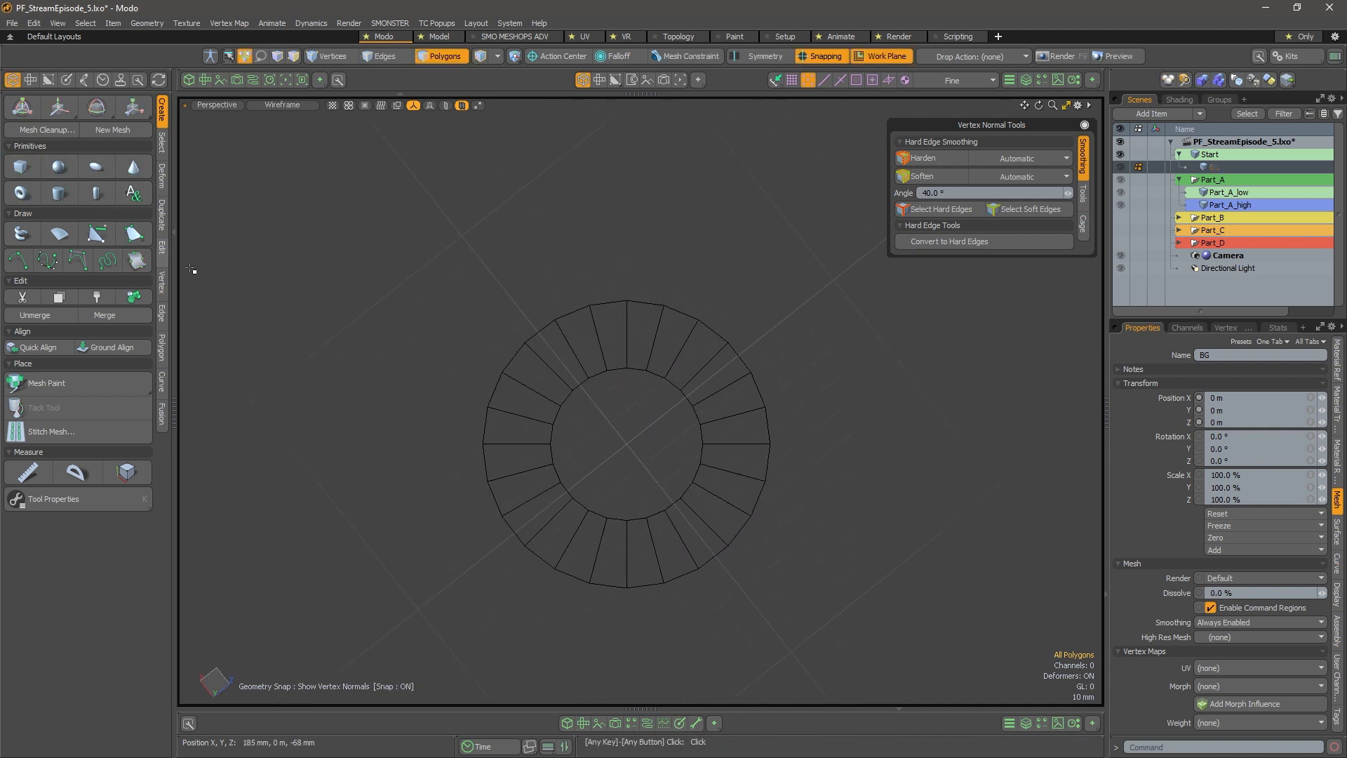
pyautogui.click(134, 233)
pyautogui.click(602, 221)
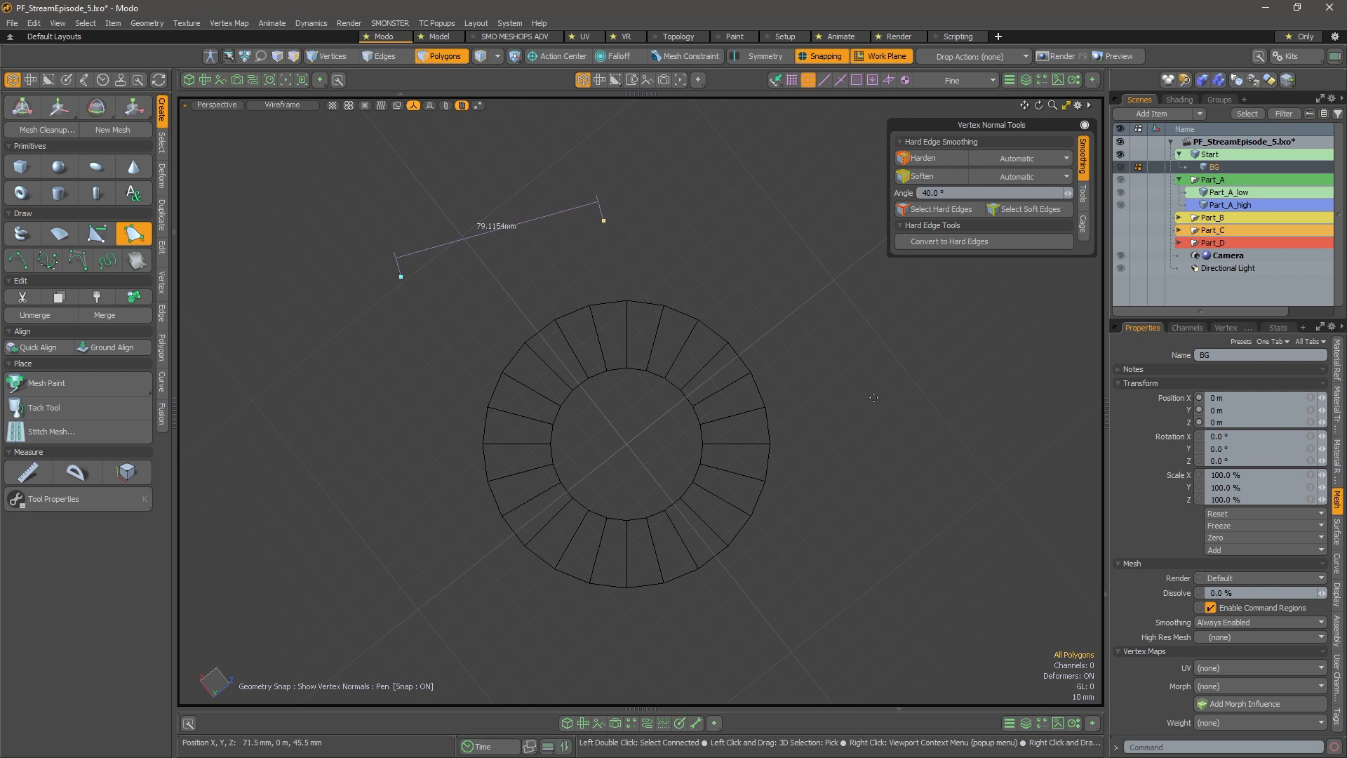
pyautogui.click(894, 428)
pyautogui.click(718, 617)
pyautogui.click(524, 653)
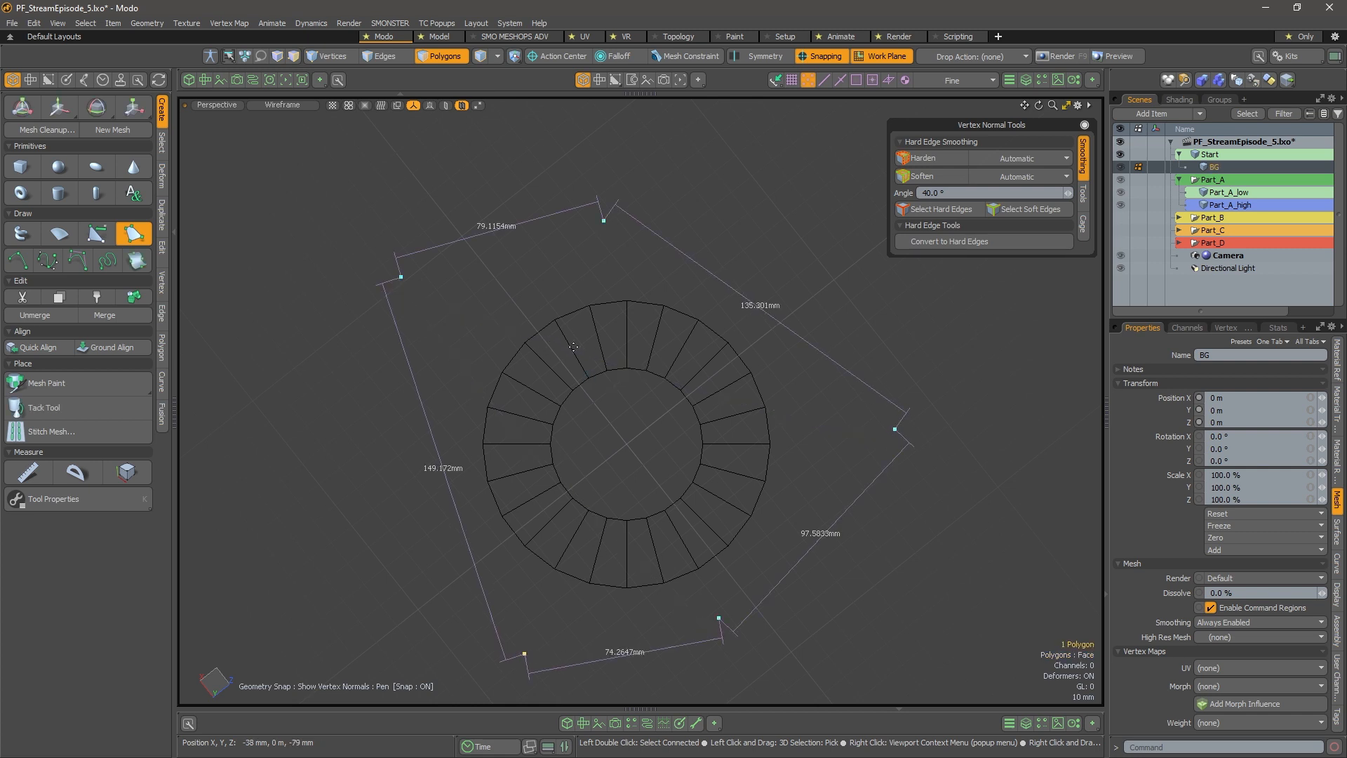
pyautogui.press('space')
pyautogui.moveTo(546, 379)
pyautogui.keyDown('alt'); pyautogui.mouseDown()
pyautogui.moveTo(947, 361)
pyautogui.moveTo(566, 373)
pyautogui.mouseUp(); pyautogui.keyUp('alt')
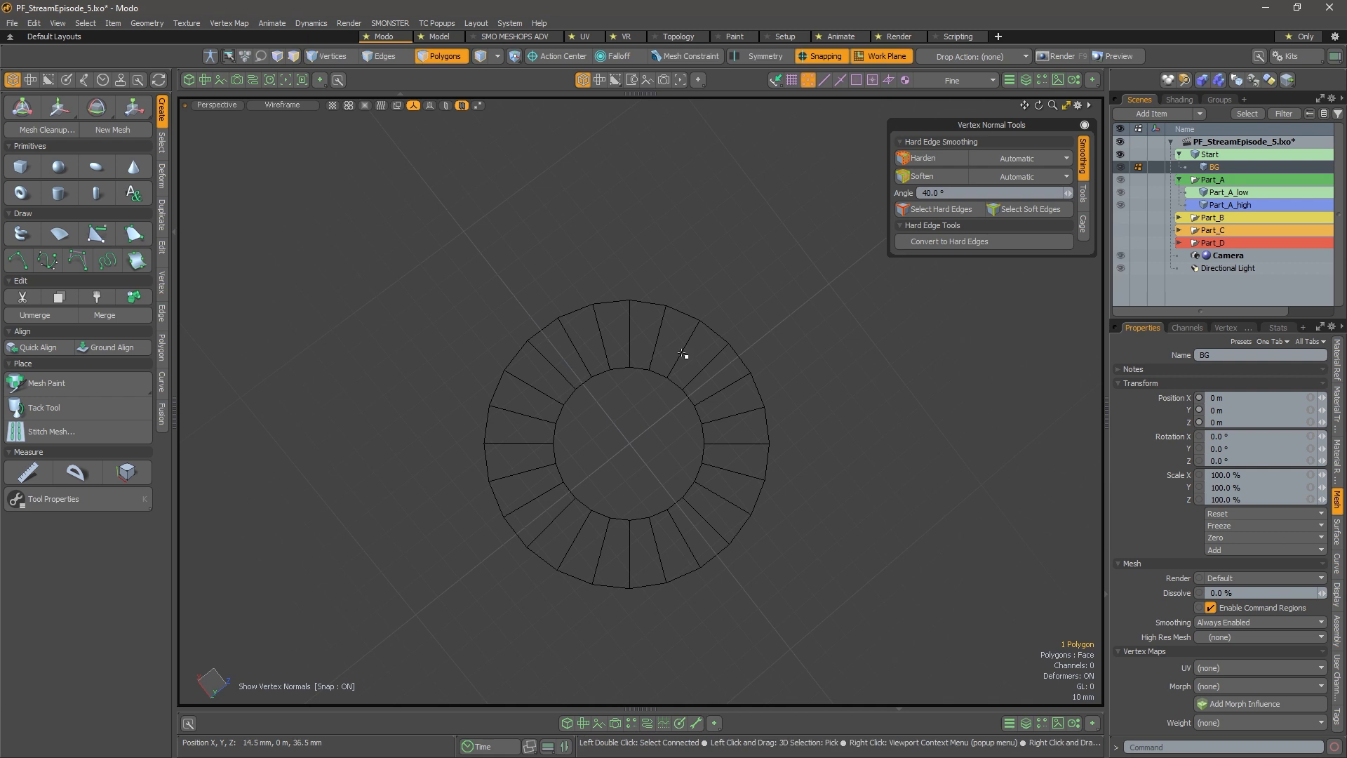
# Select the five-sided polygon around the ring and delete it
pyautogui.press('5')
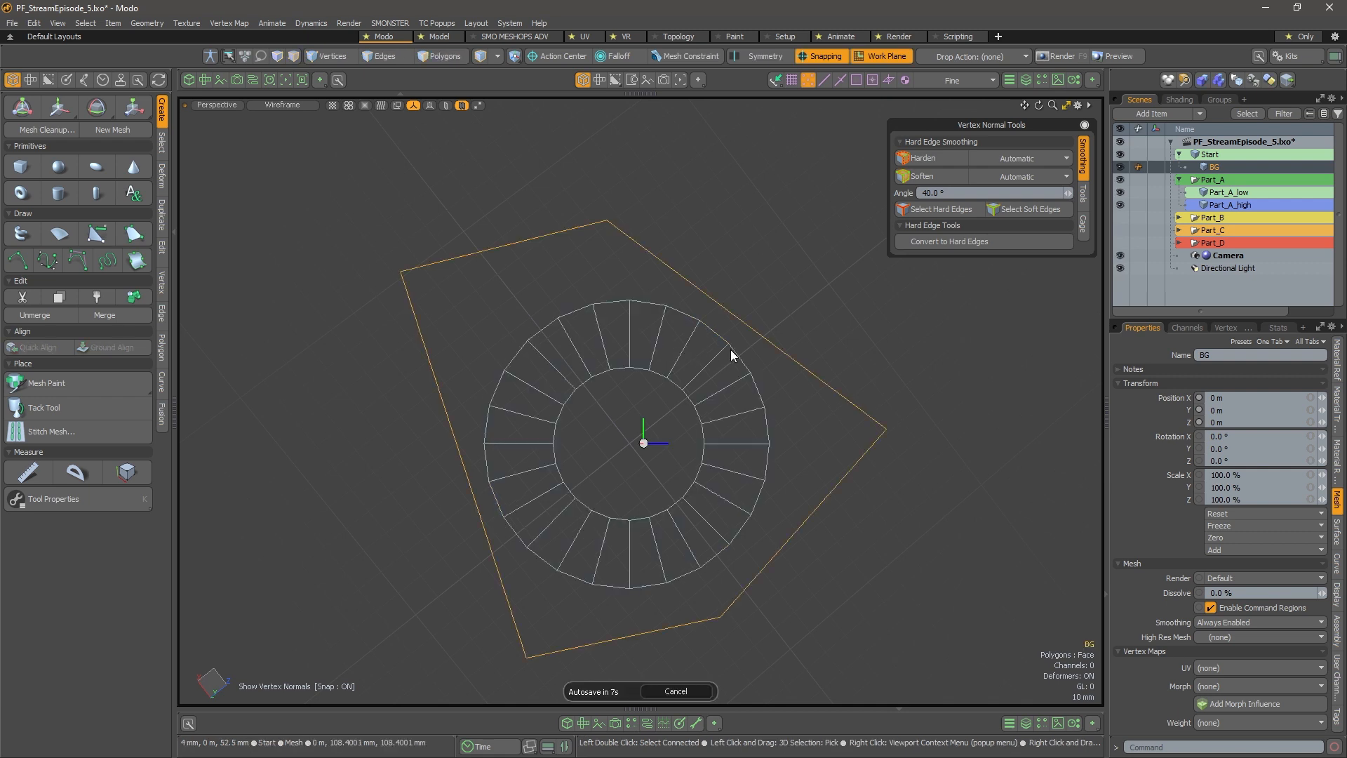
pyautogui.press('3')
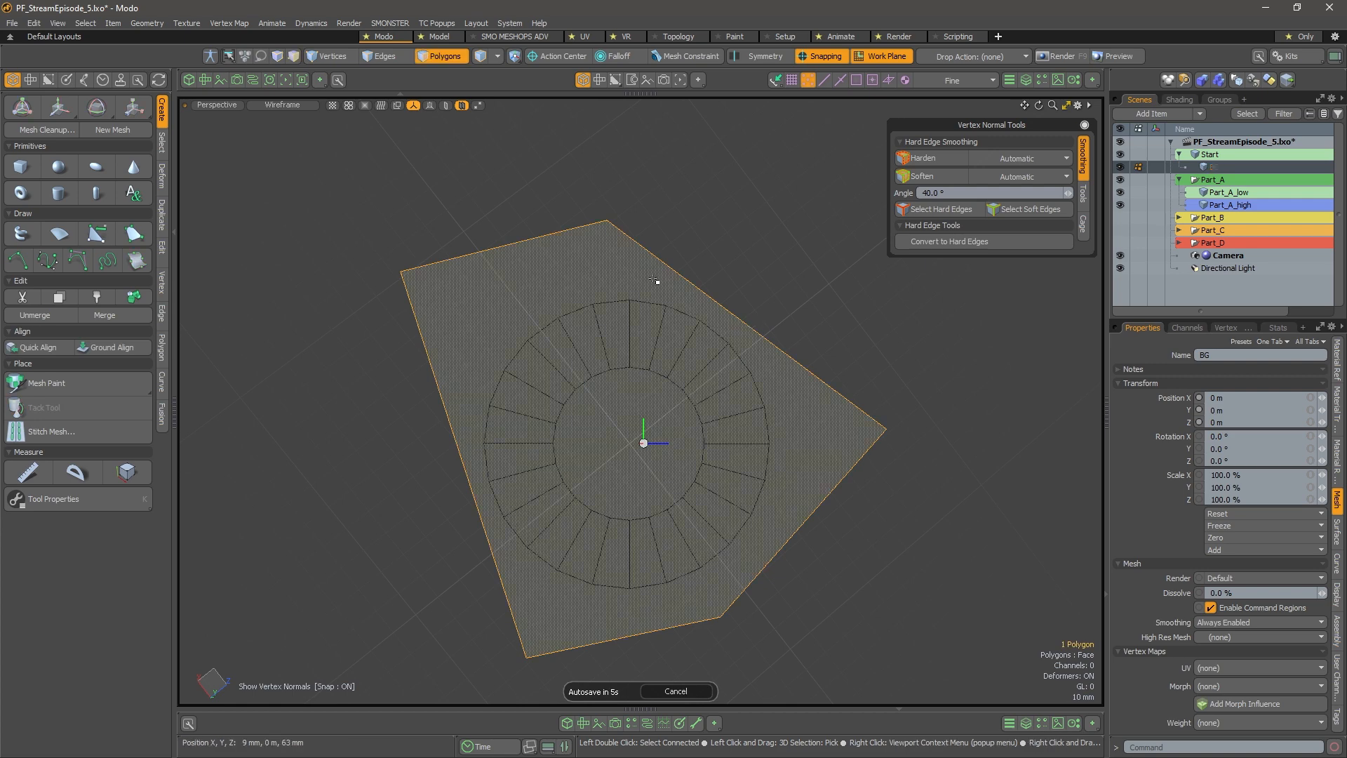
pyautogui.press('Delete')
# Draw a flat rectangle about 186 by 141.5 mm with the Cube primitive and move it so it surrounds the ring
pyautogui.click(28, 168)
pyautogui.press('space')
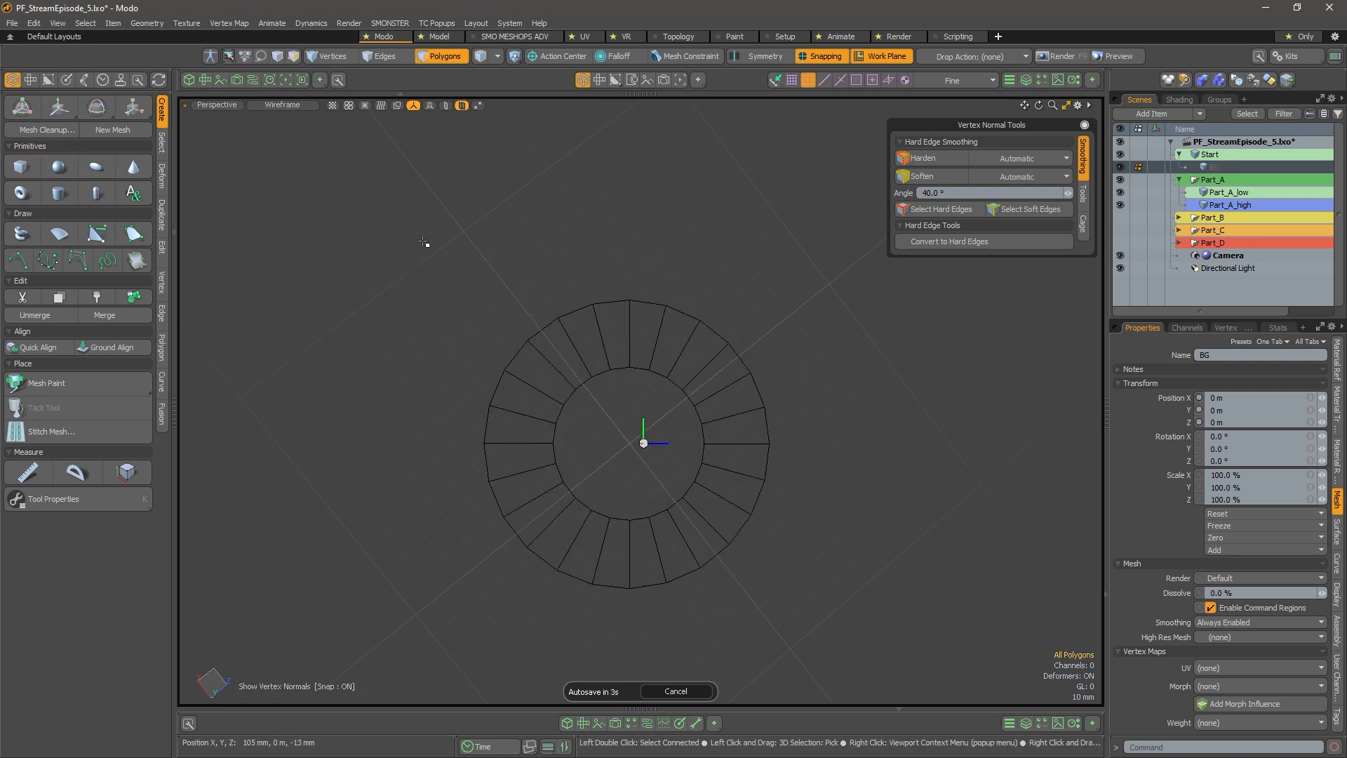
pyautogui.click(22, 167)
pyautogui.moveTo(403, 224); pyautogui.dragTo(982, 385)
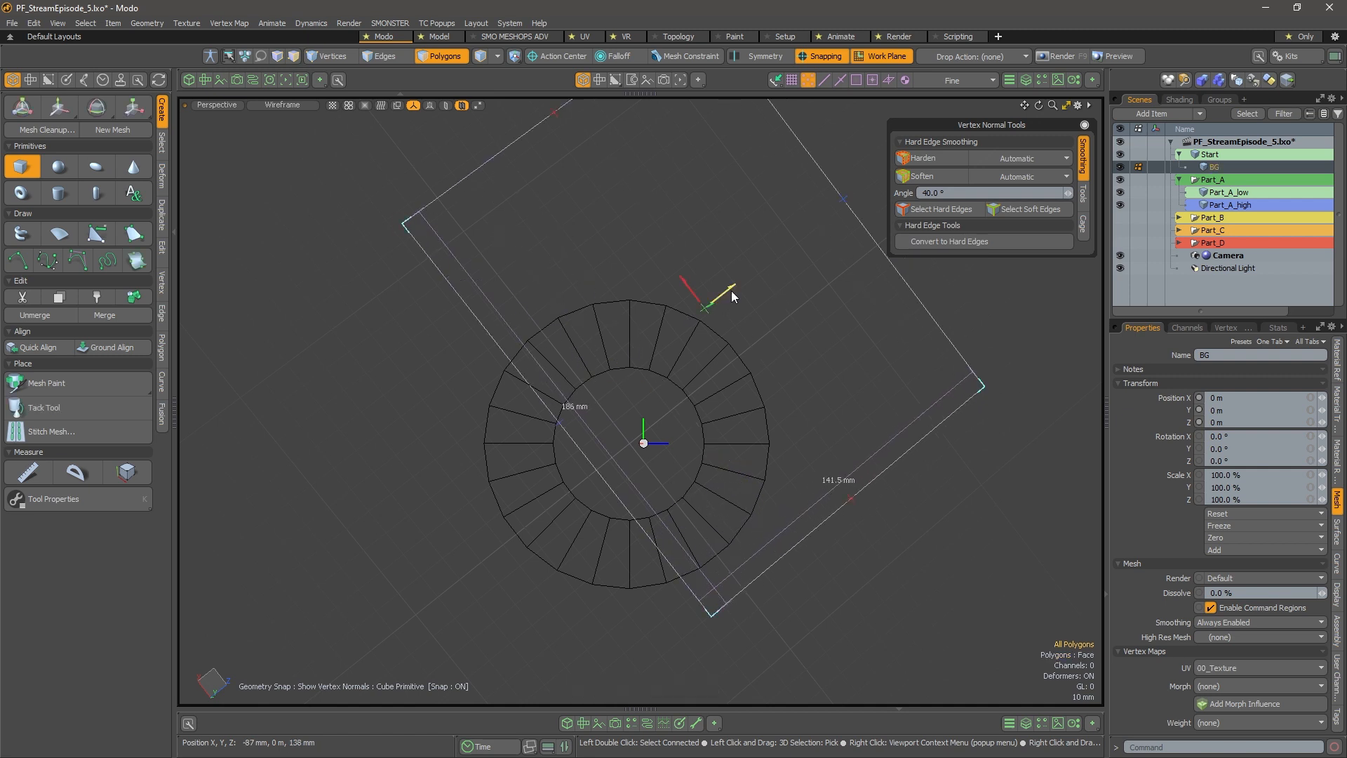
pyautogui.moveTo(731, 296); pyautogui.dragTo(479, 460)
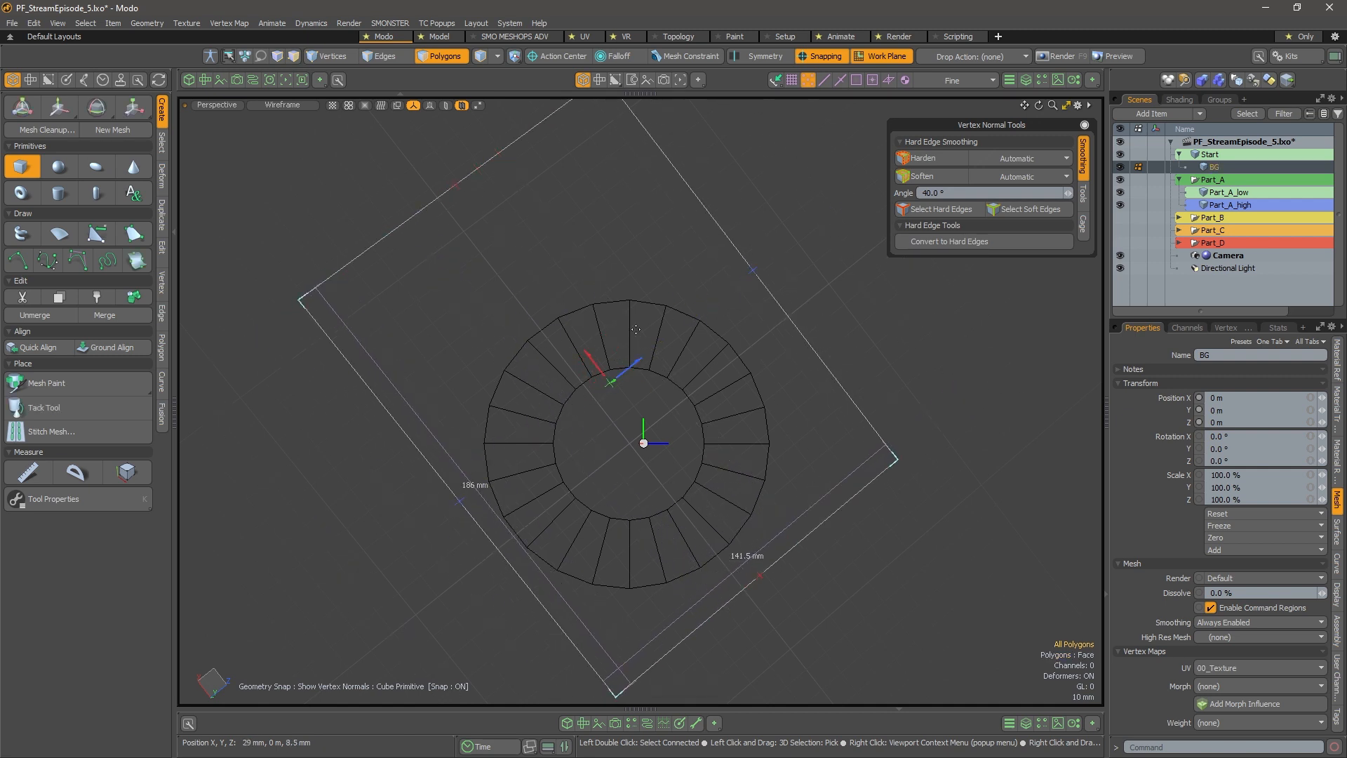
pyautogui.moveTo(589, 359); pyautogui.dragTo(607, 382)
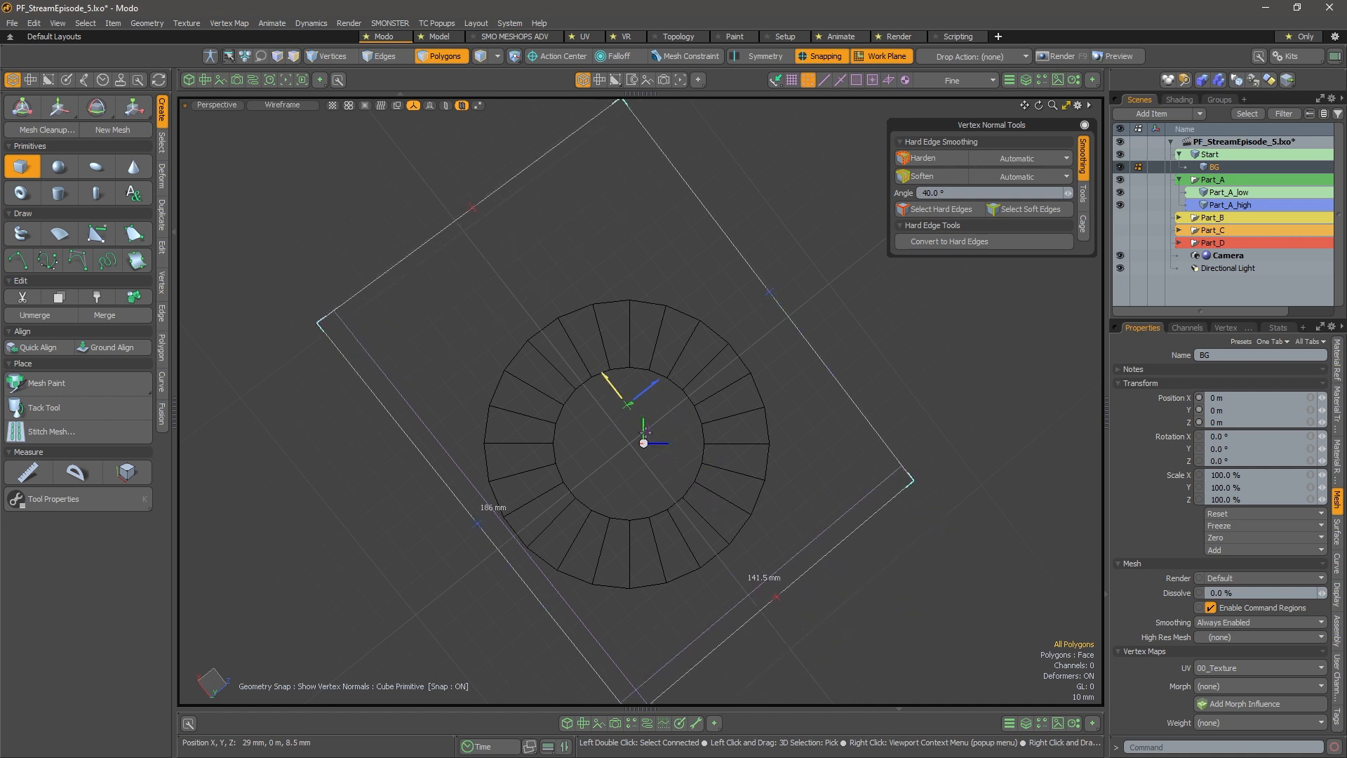
pyautogui.press('space')
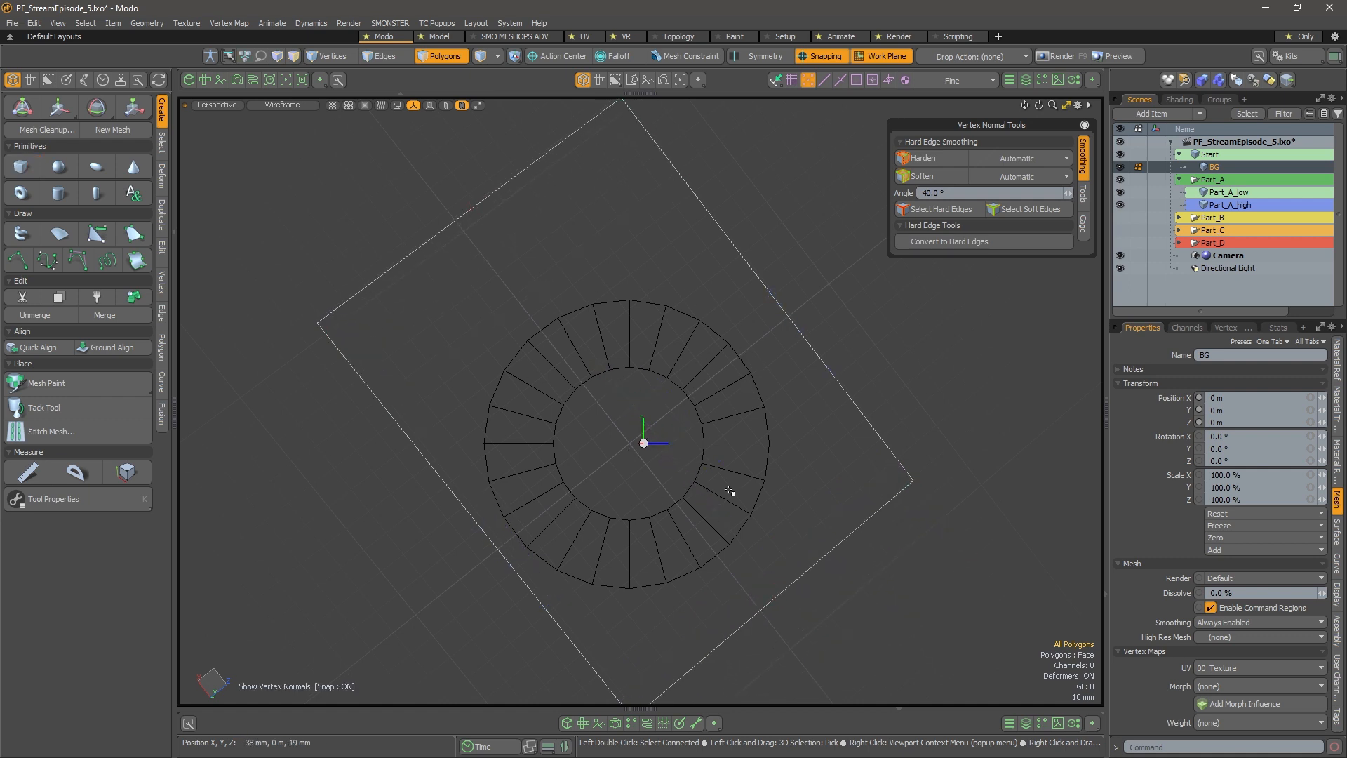
# Select the BG rectangle's polygon and set its vertex normals in a map named Vertex Normal, using the smoothing angle
pyautogui.keyDown('alt'); pyautogui.moveTo(693, 348); pyautogui.dragTo(676, 348); pyautogui.keyUp('alt')
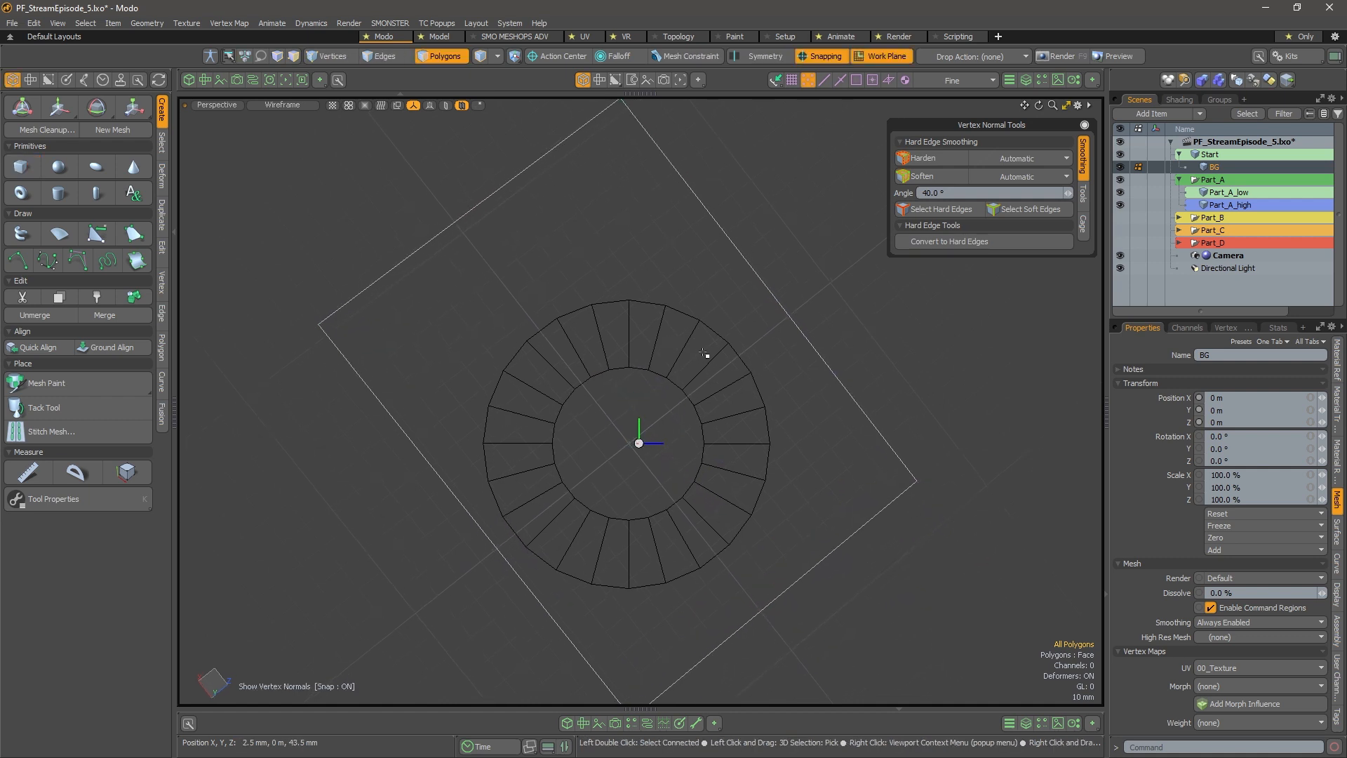
pyautogui.keyDown('alt'); pyautogui.moveTo(577, 482); pyautogui.dragTo(705, 376); pyautogui.keyUp('alt')
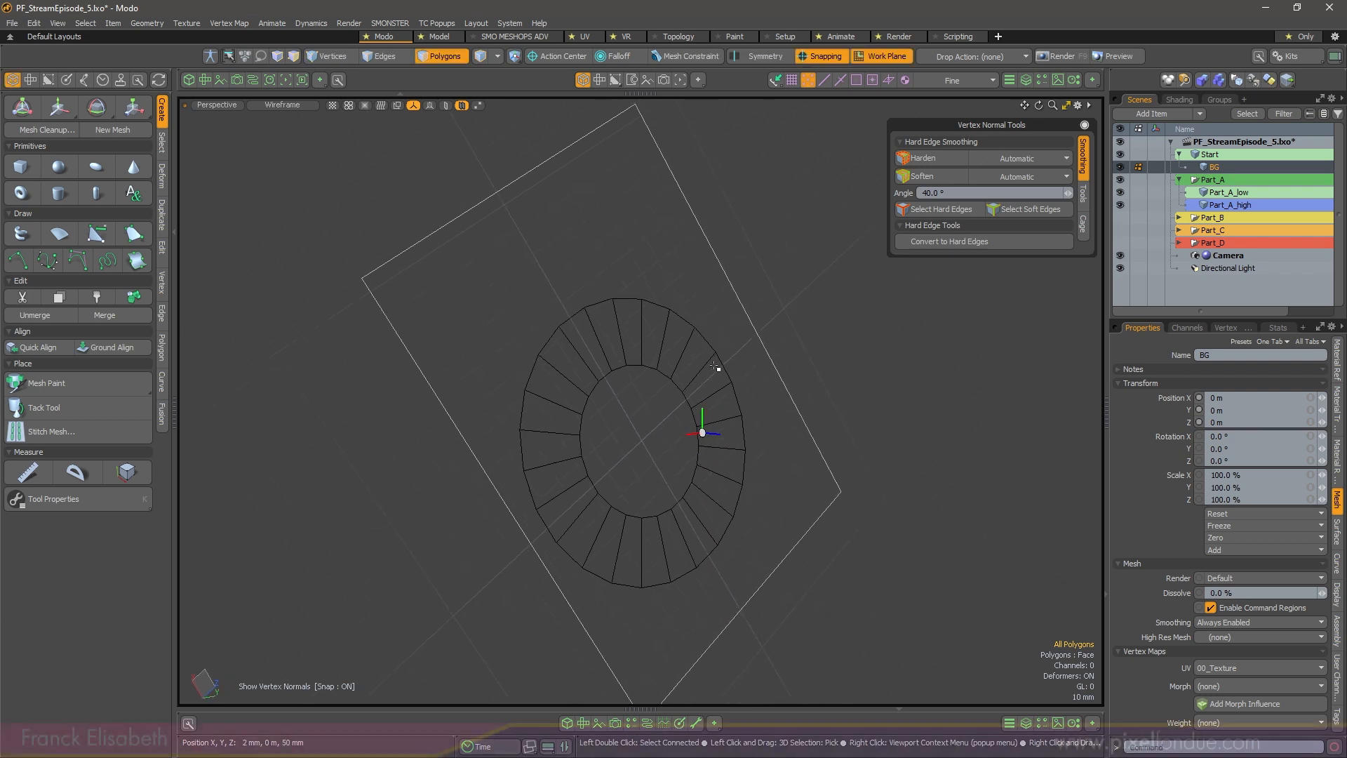
pyautogui.click(721, 355)
pyautogui.keyDown('alt'); pyautogui.moveTo(721, 354); pyautogui.dragTo(628, 357); pyautogui.keyUp('alt')
pyautogui.keyDown('alt'); pyautogui.moveTo(587, 410); pyautogui.dragTo(645, 310); pyautogui.keyUp('alt')
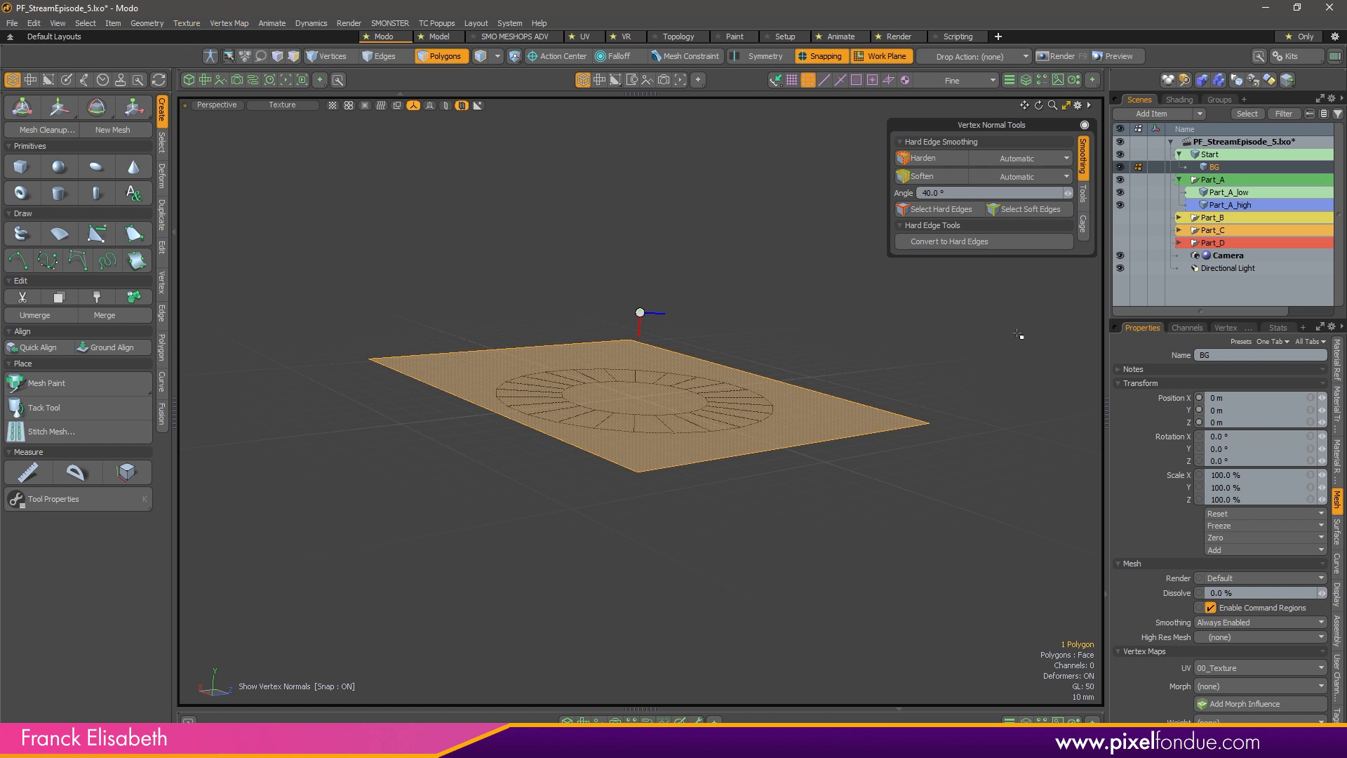
pyautogui.click(1234, 328)
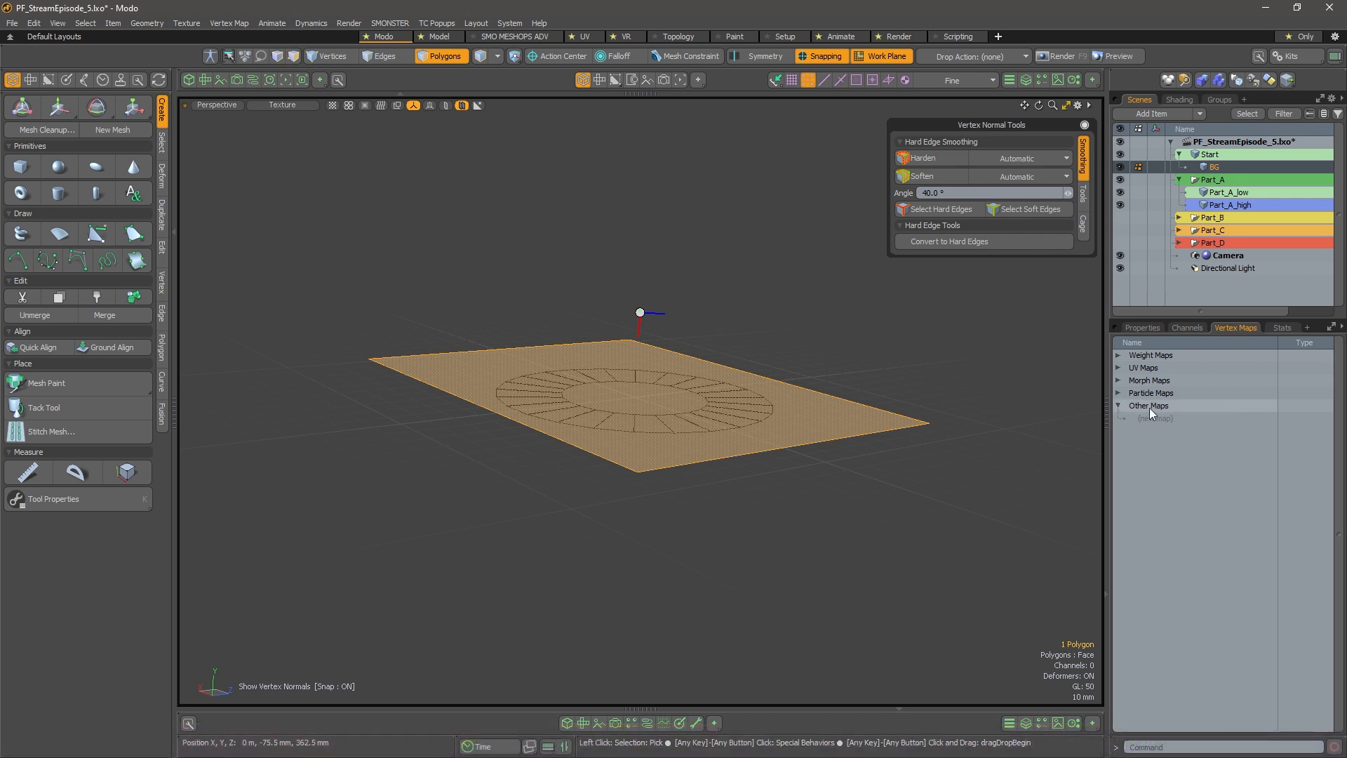
pyautogui.click(235, 23)
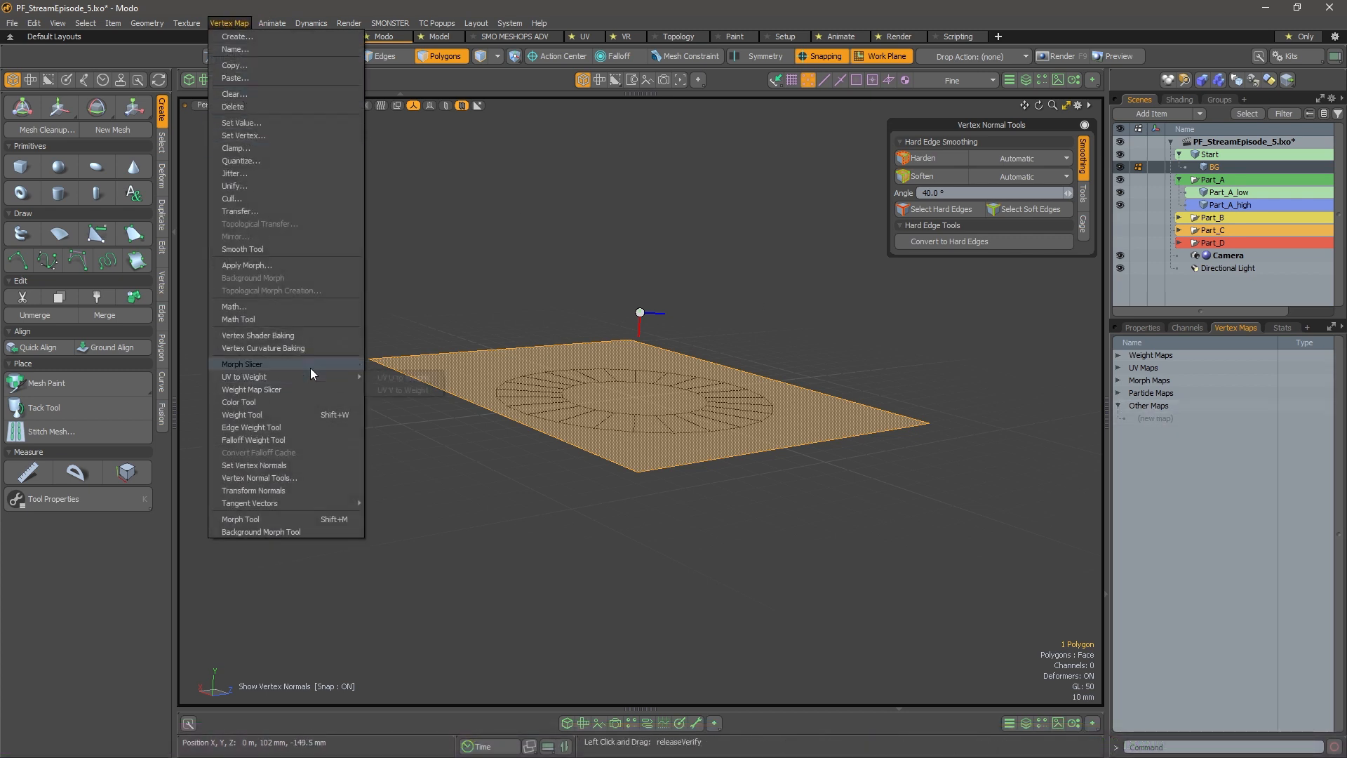
pyautogui.click(317, 466)
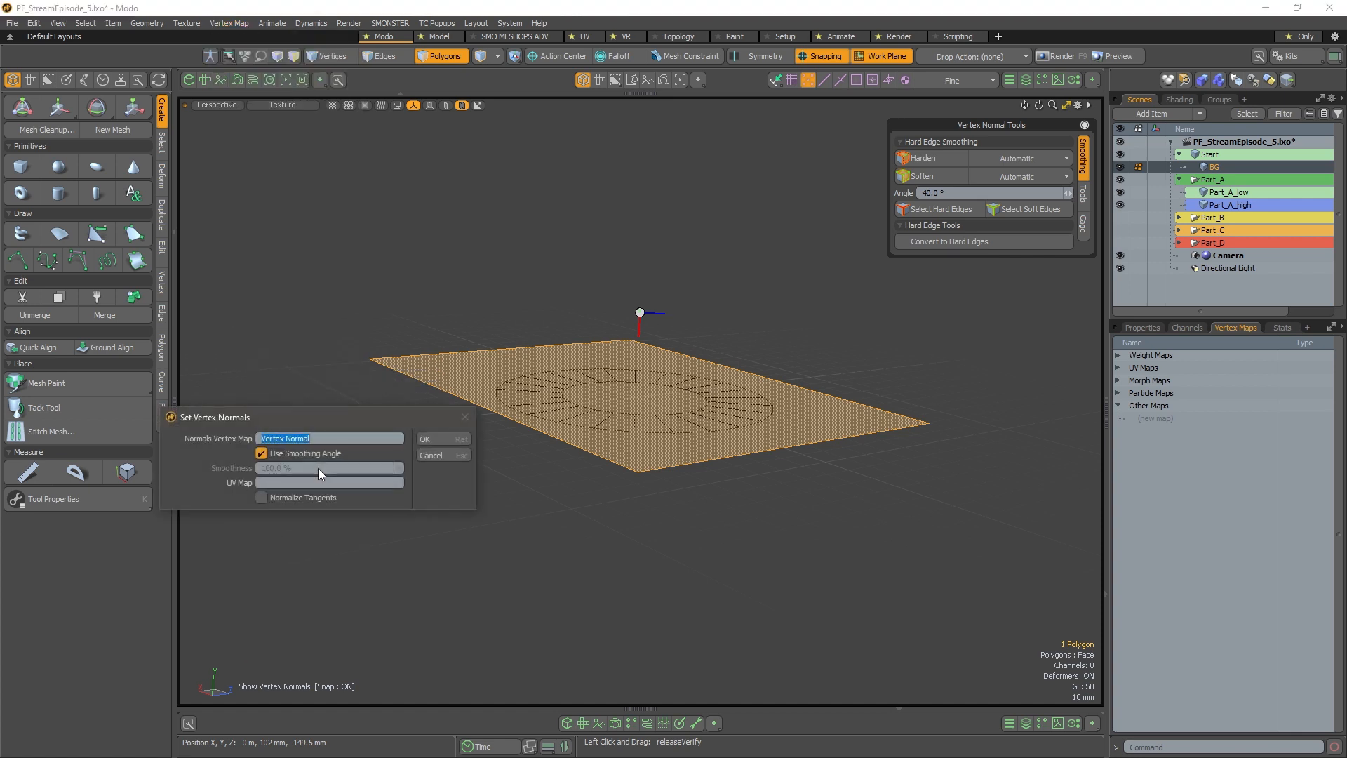
pyautogui.click(428, 440)
# Examine the direction of the vertex normals at the BG rectangle's corners from several low angles
pyautogui.click(818, 300)
pyautogui.keyDown('alt'); pyautogui.moveTo(821, 289); pyautogui.dragTo(782, 425); pyautogui.keyUp('alt')
pyautogui.click(782, 409)
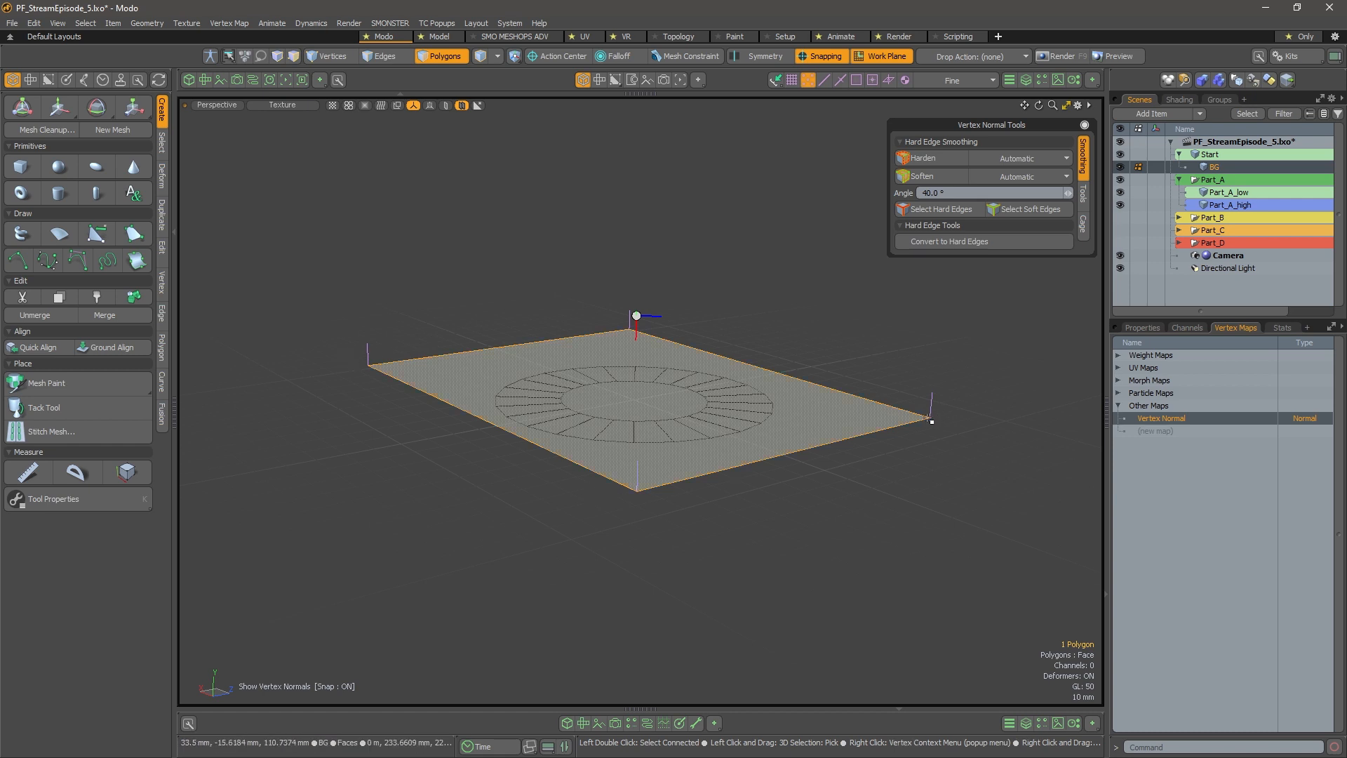
pyautogui.moveTo(943, 414)
pyautogui.keyDown('alt'); pyautogui.mouseDown()
pyautogui.moveTo(850, 385)
pyautogui.moveTo(941, 400)
pyautogui.moveTo(893, 427)
pyautogui.moveTo(905, 417)
pyautogui.moveTo(671, 421)
pyautogui.moveTo(649, 400)
pyautogui.mouseUp(); pyautogui.keyUp('alt')
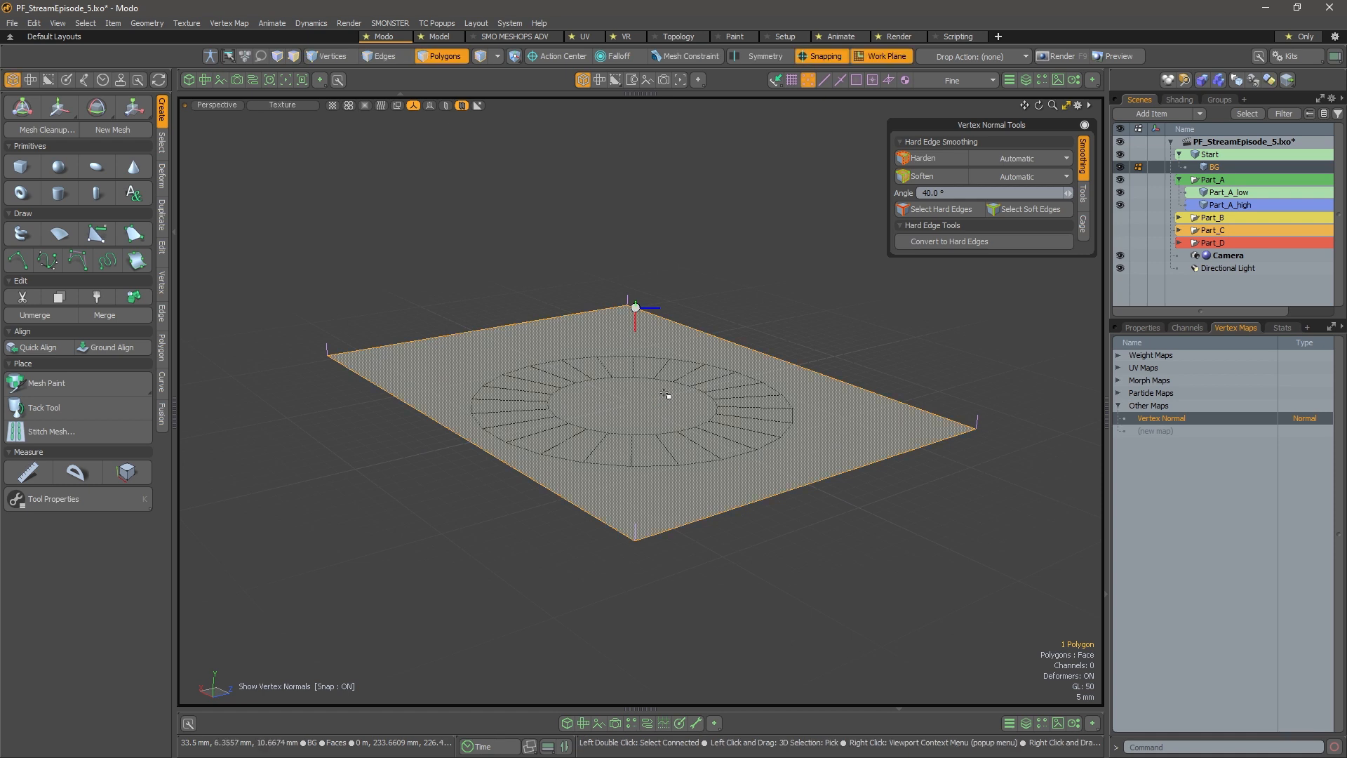
pyautogui.keyDown('alt'); pyautogui.moveTo(663, 402); pyautogui.dragTo(679, 437); pyautogui.keyUp('alt')
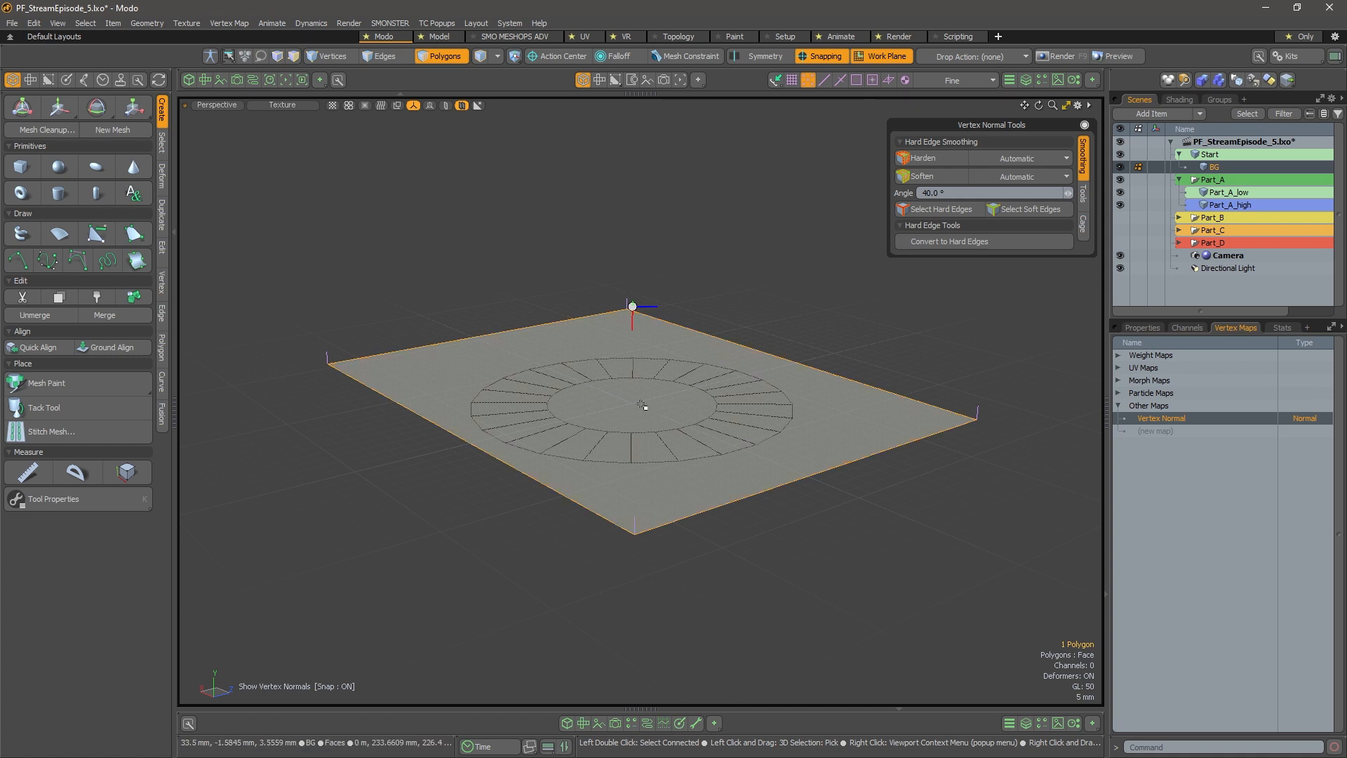
pyautogui.keyDown('alt'); pyautogui.moveTo(642, 405); pyautogui.dragTo(629, 333); pyautogui.keyUp('alt')
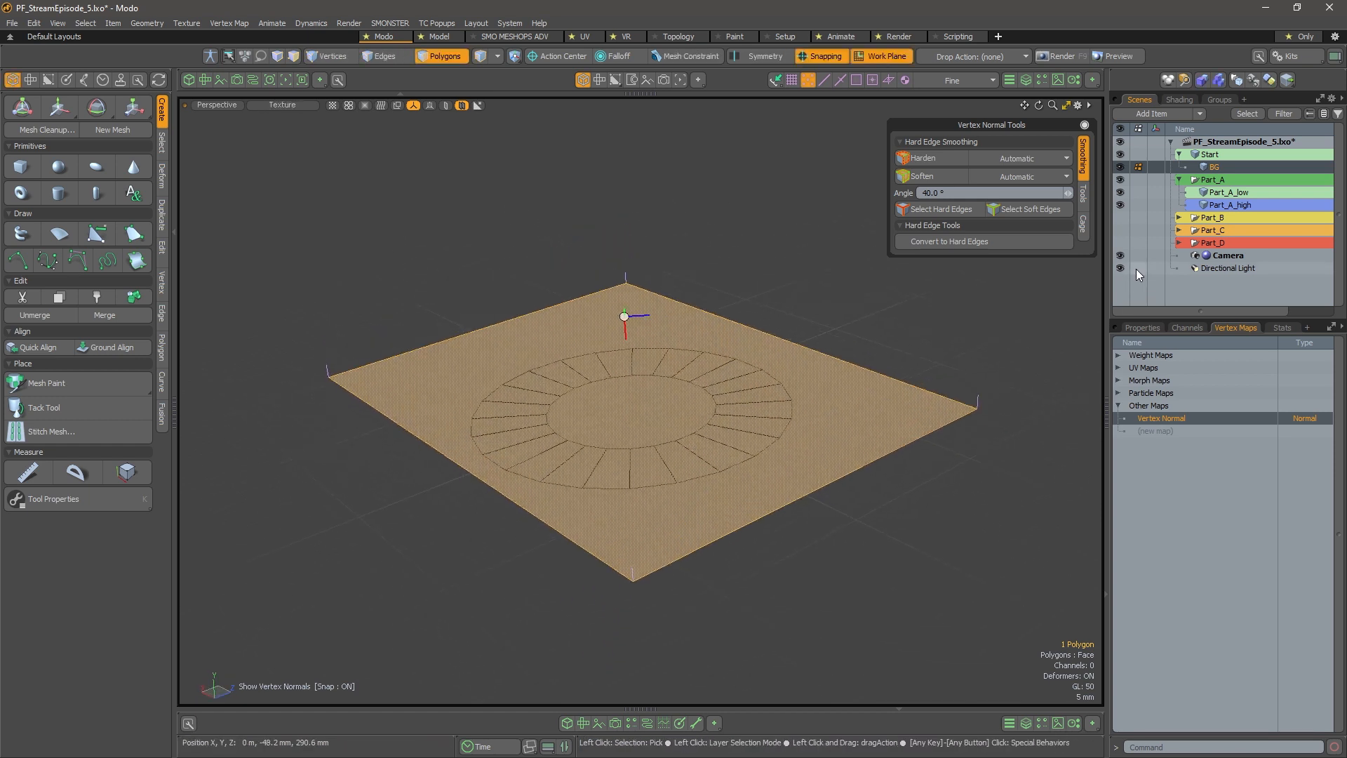
# Select the Start mesh and examine the ring's vertex normals against the background plane, ending nearly edge-on
pyautogui.click(1239, 154)
pyautogui.keyDown('alt'); pyautogui.moveTo(735, 263); pyautogui.dragTo(768, 258); pyautogui.keyUp('alt')
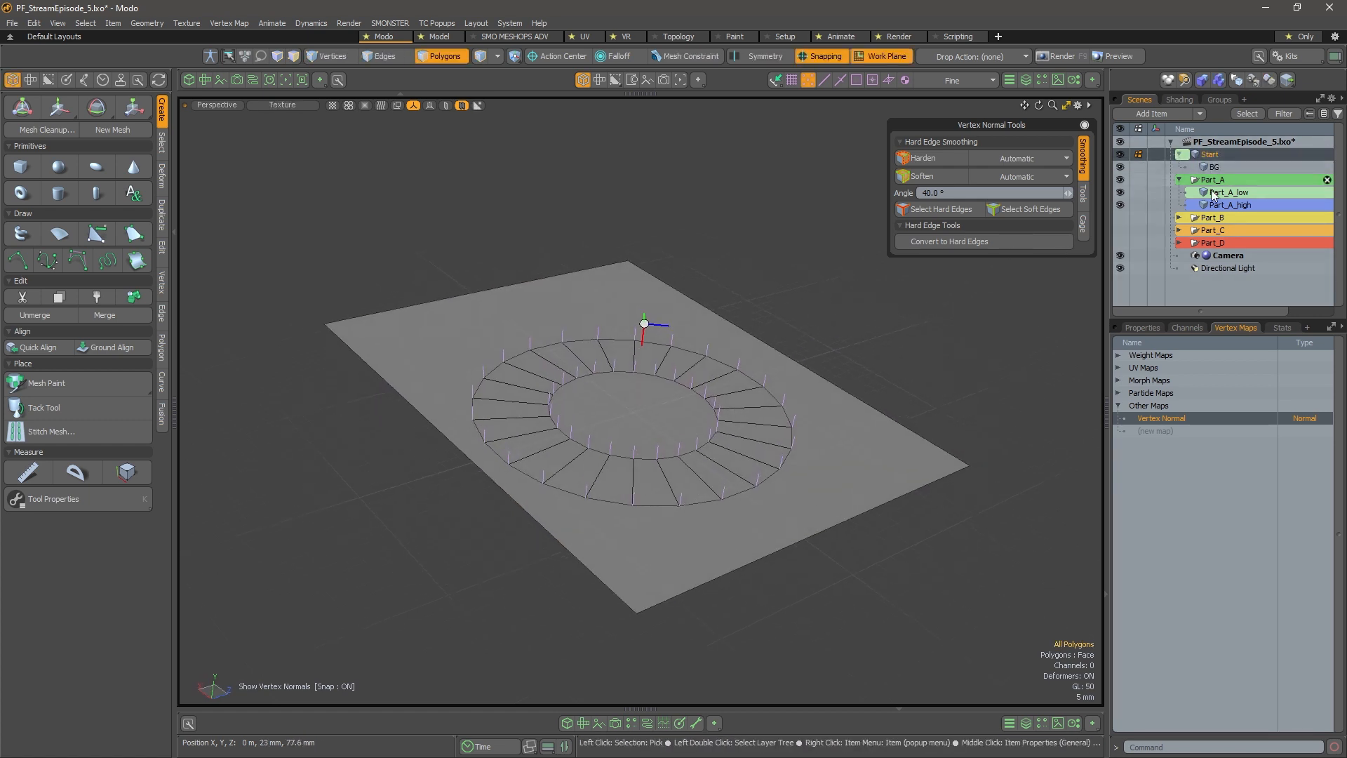
pyautogui.keyDown('alt'); pyautogui.moveTo(707, 336); pyautogui.dragTo(723, 356); pyautogui.keyUp('alt')
pyautogui.keyDown('alt'); pyautogui.moveTo(723, 357); pyautogui.dragTo(748, 361, button='right'); pyautogui.keyUp('alt')
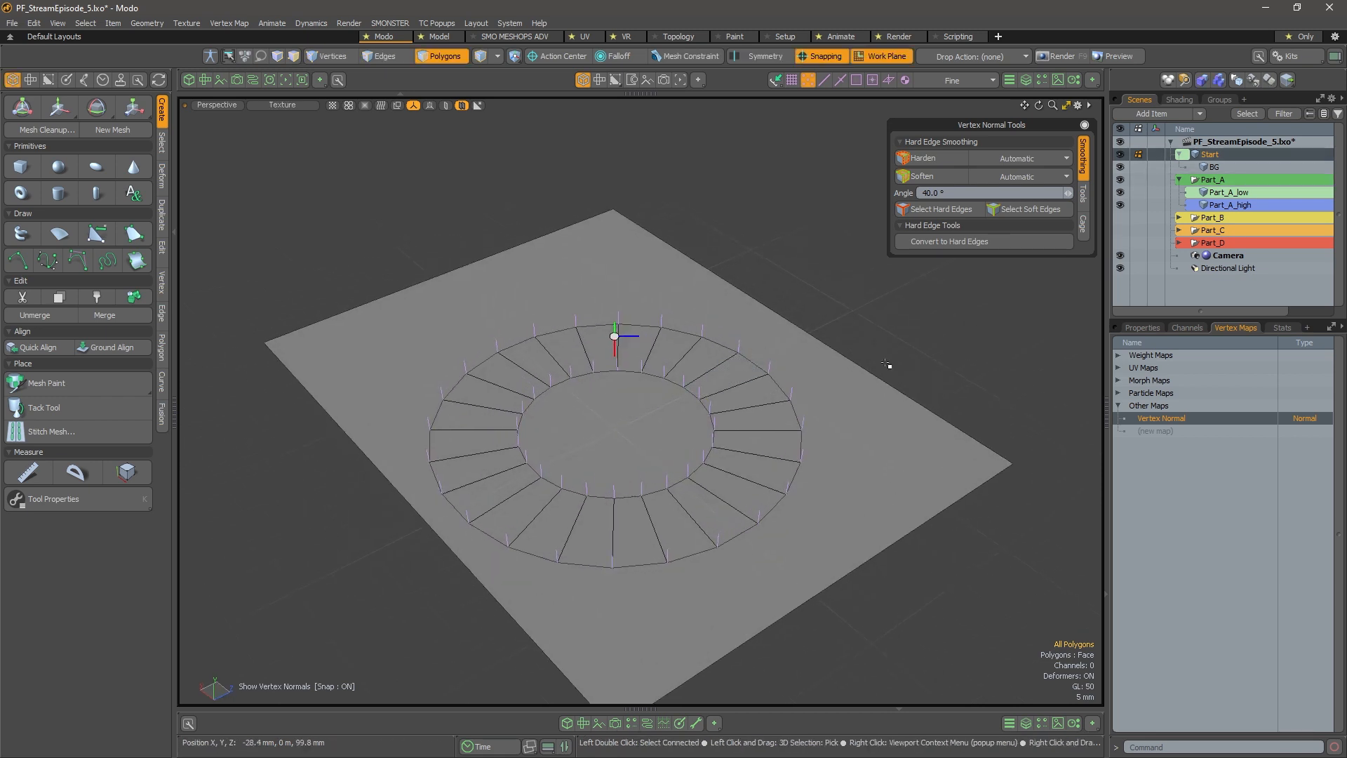
pyautogui.moveTo(729, 384)
pyautogui.mouseDown()
pyautogui.moveTo(775, 481)
pyautogui.moveTo(524, 415)
pyautogui.moveTo(736, 414)
pyautogui.moveTo(733, 357)
pyautogui.moveTo(695, 346)
pyautogui.moveTo(770, 390)
pyautogui.moveTo(711, 372)
pyautogui.moveTo(912, 412)
pyautogui.moveTo(905, 403)
pyautogui.moveTo(929, 386)
pyautogui.mouseUp()
pyautogui.click(833, 316)
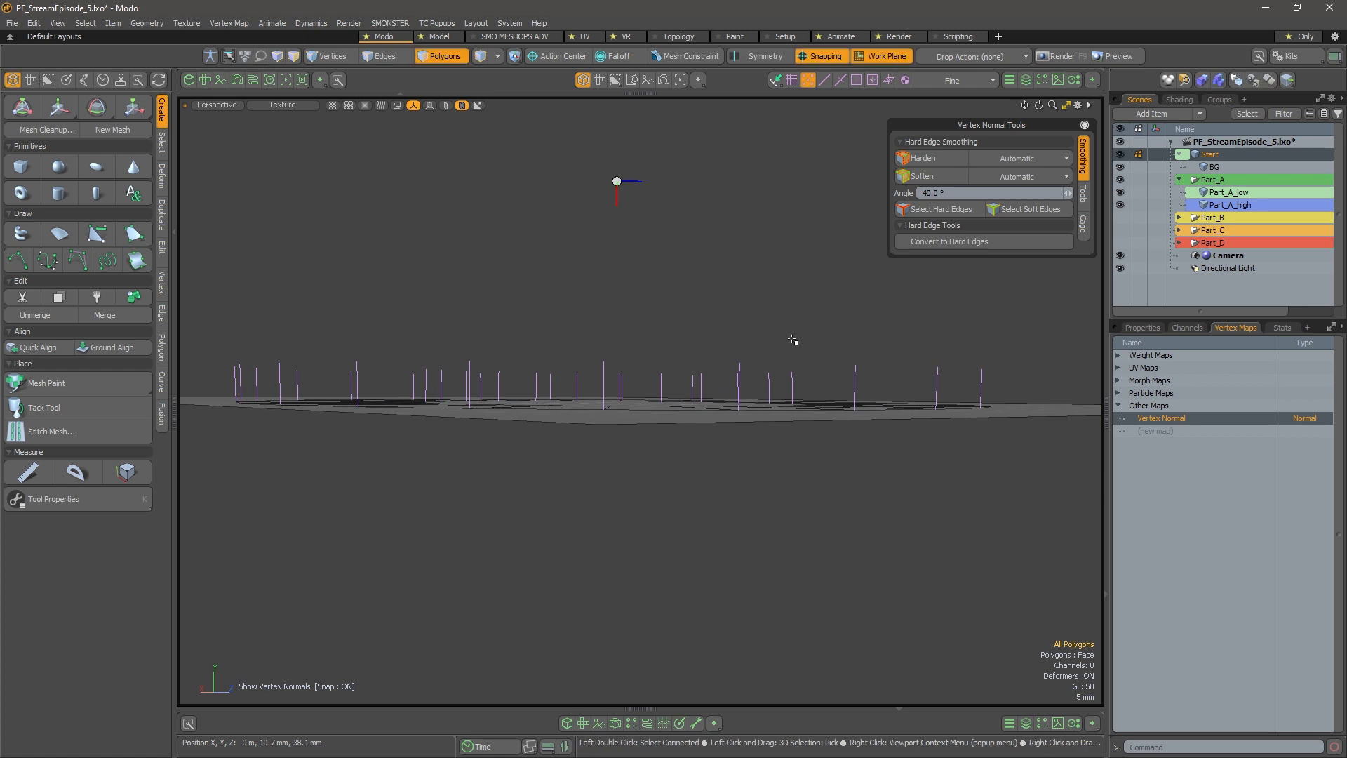
# View the mesh from the Top and then the Right, and examine the ring's vertex normals side-on
pyautogui.hotkey('ctrl', 'space')
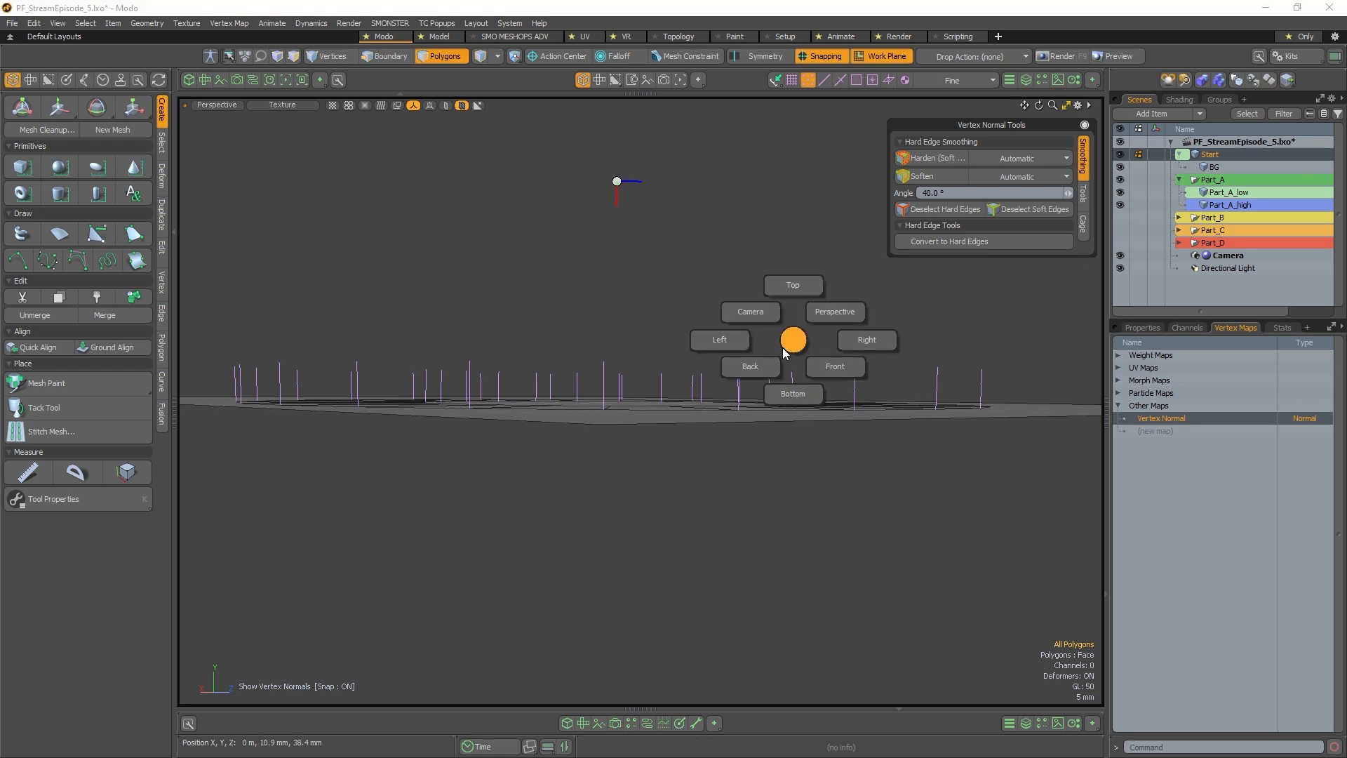
pyautogui.click(801, 289)
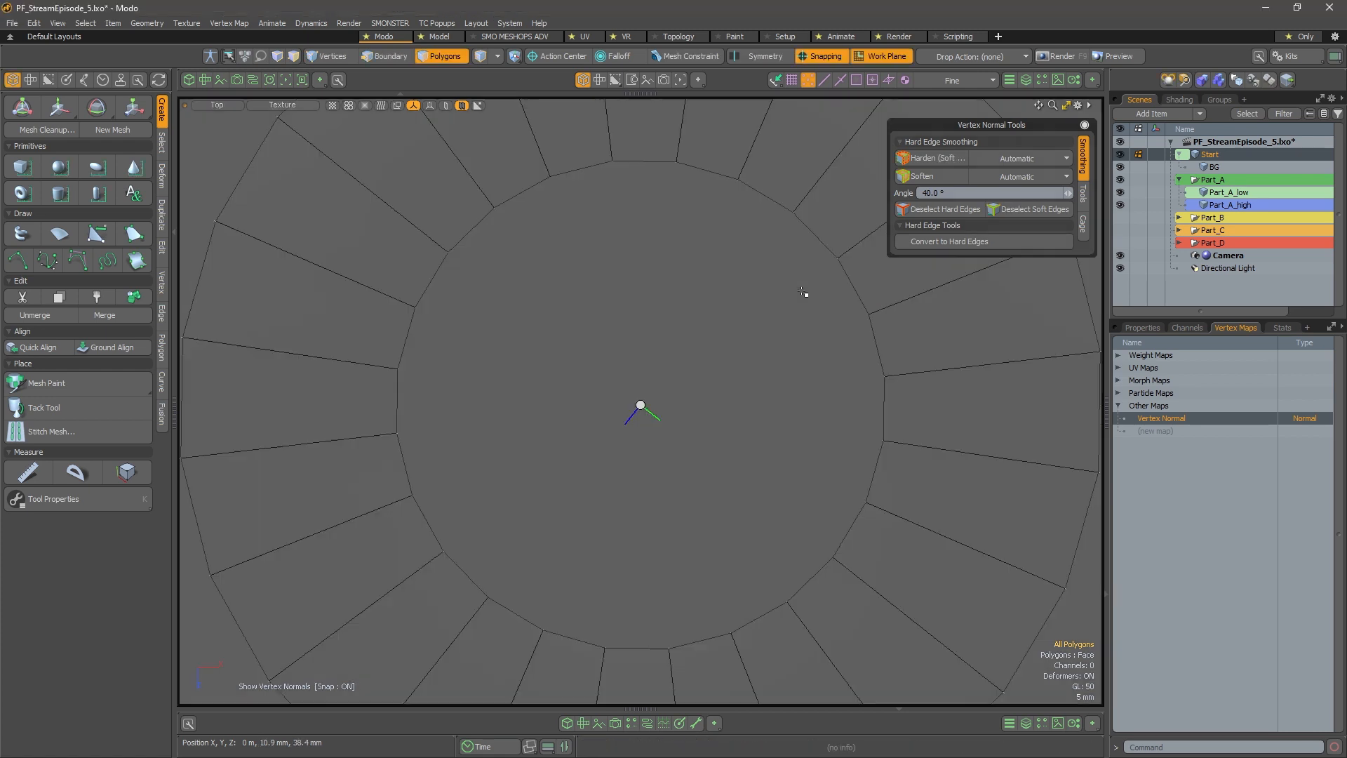
pyautogui.hotkey('ctrl', 'space')
pyautogui.click(862, 319)
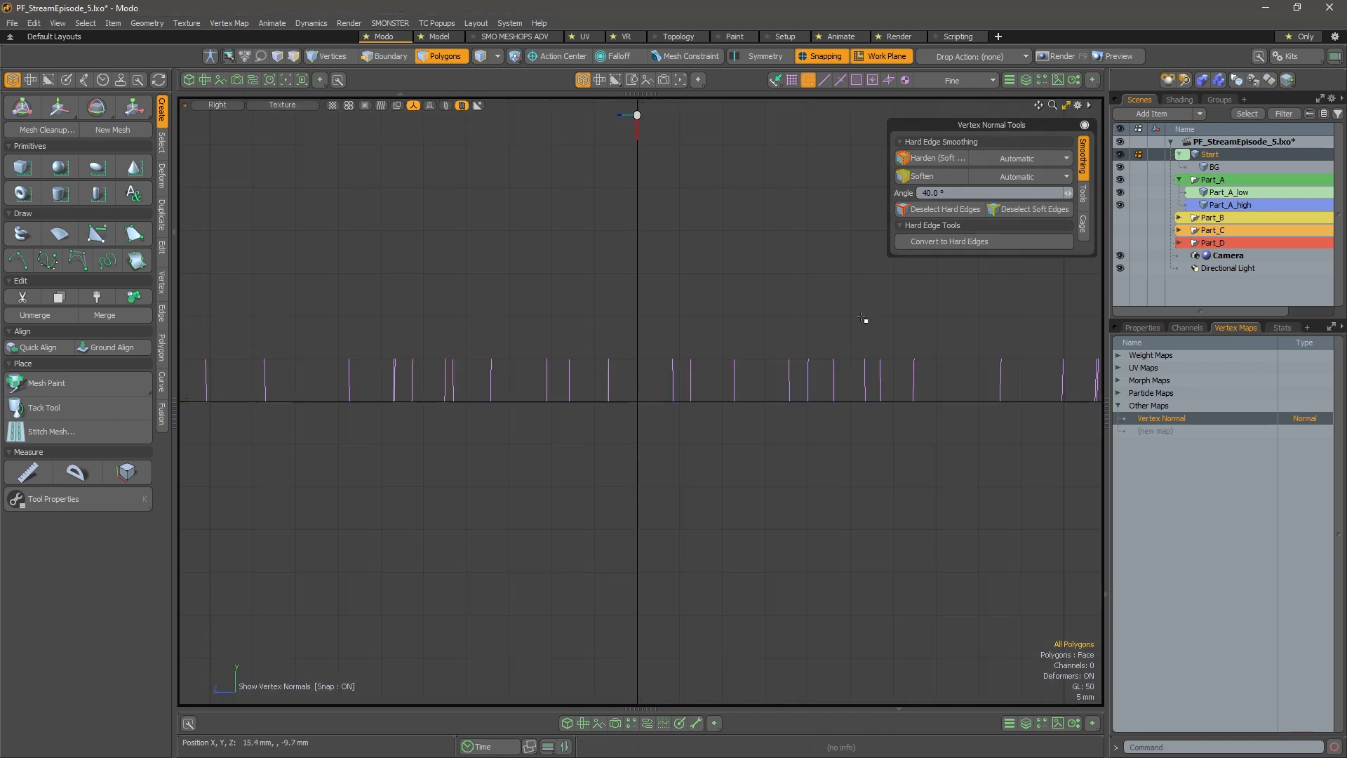
pyautogui.keyDown('alt'); pyautogui.moveTo(367, 384); pyautogui.dragTo(728, 384); pyautogui.keyUp('alt')
pyautogui.keyDown('alt'); pyautogui.moveTo(541, 373); pyautogui.dragTo(599, 381, button='right'); pyautogui.keyUp('alt')
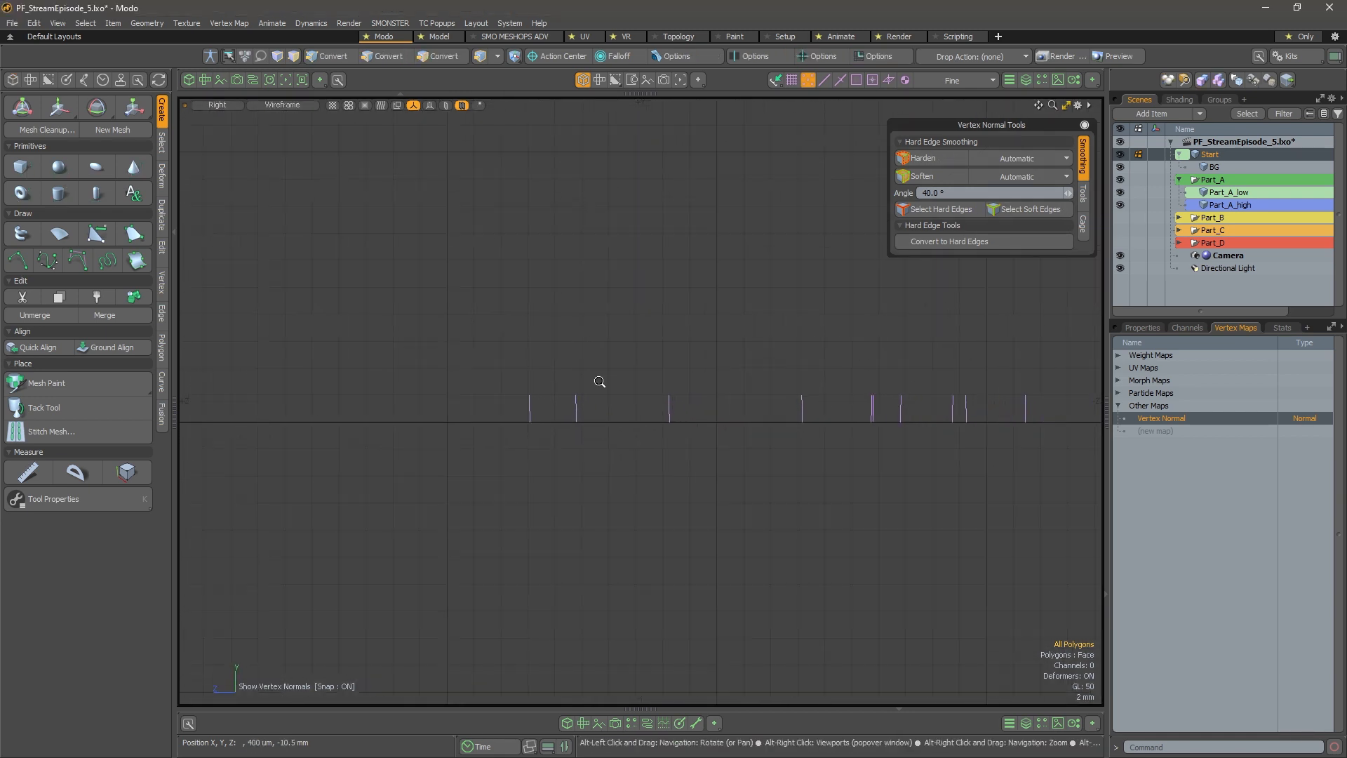
pyautogui.keyDown('ctrl'); pyautogui.keyDown('alt'); pyautogui.moveTo(600, 381); pyautogui.dragTo(538, 369); pyautogui.keyUp('alt'); pyautogui.keyUp('ctrl')
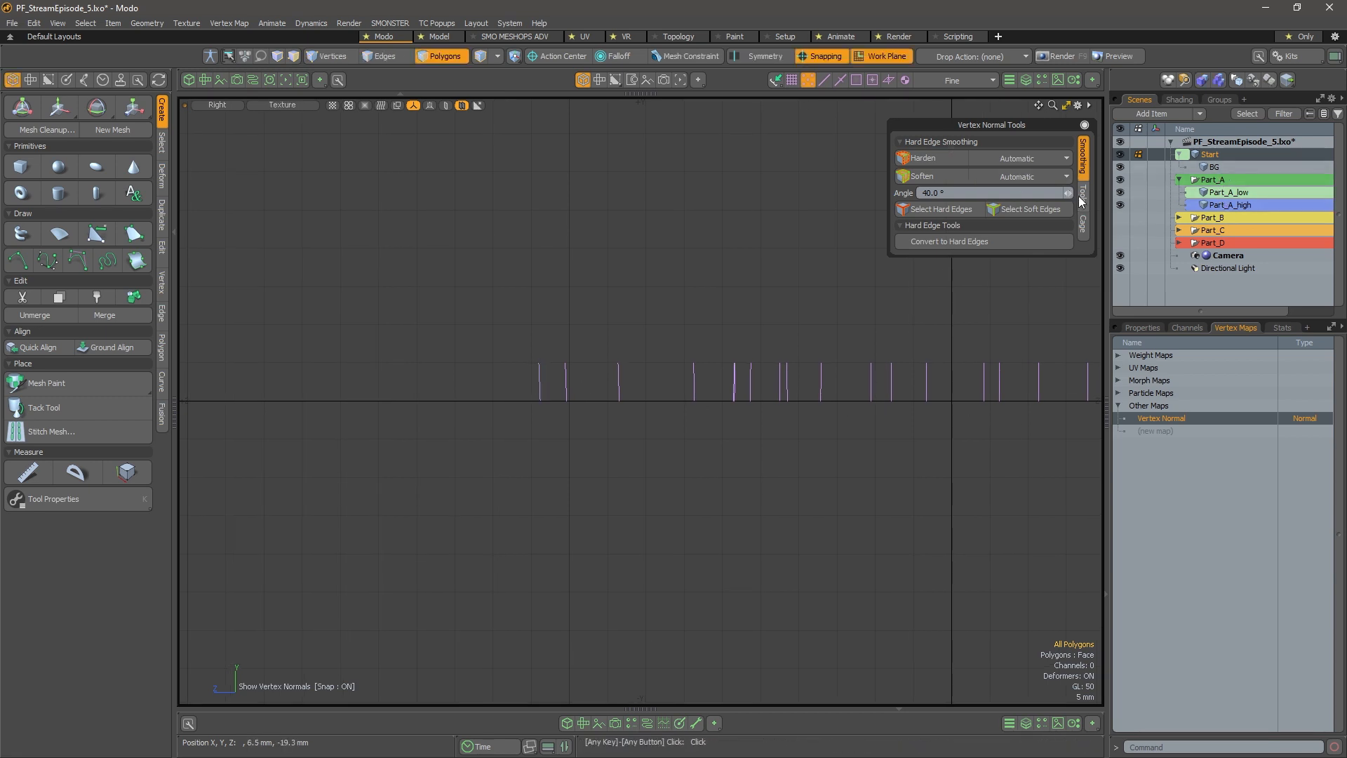
# Add BG to the selection, switch to item selection mode and select only the Start mesh
pyautogui.keyDown('shift'); pyautogui.click(1233, 167); pyautogui.keyUp('shift')
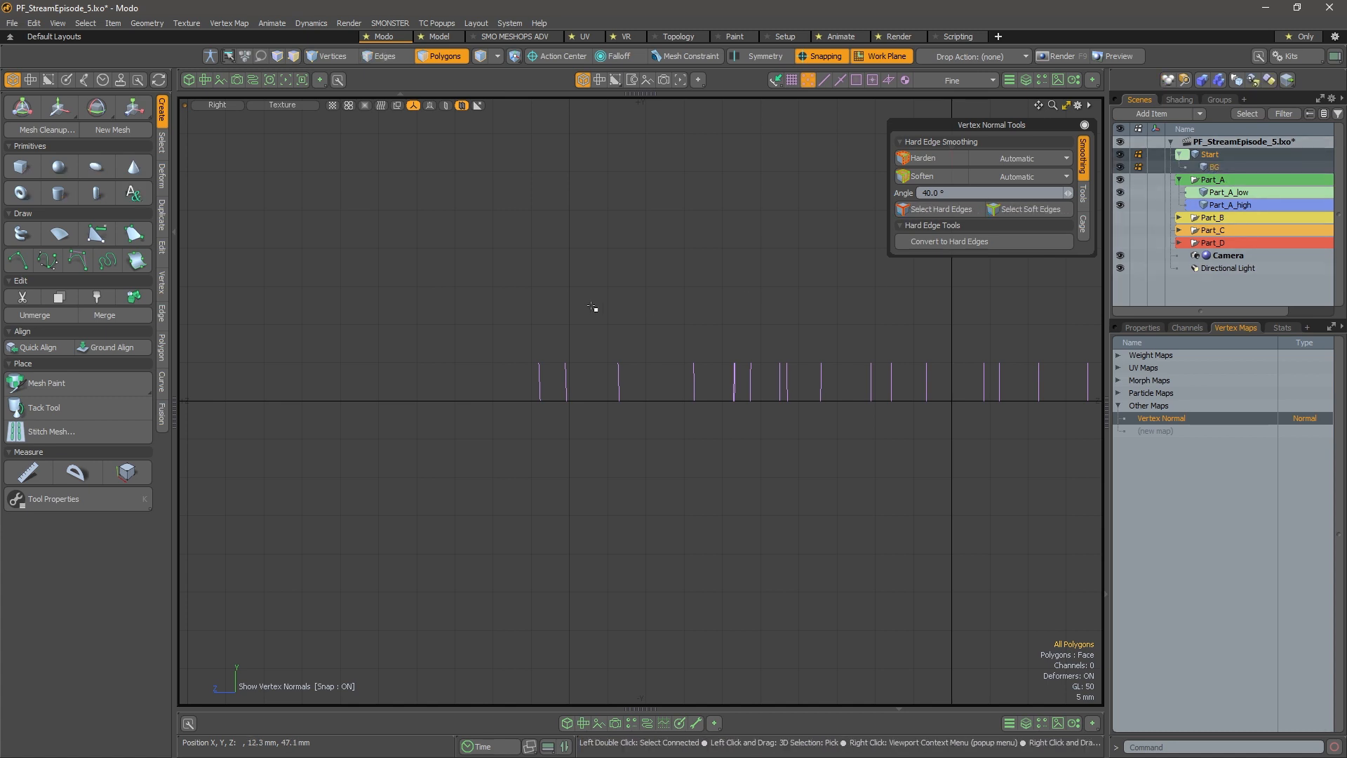
pyautogui.press('5')
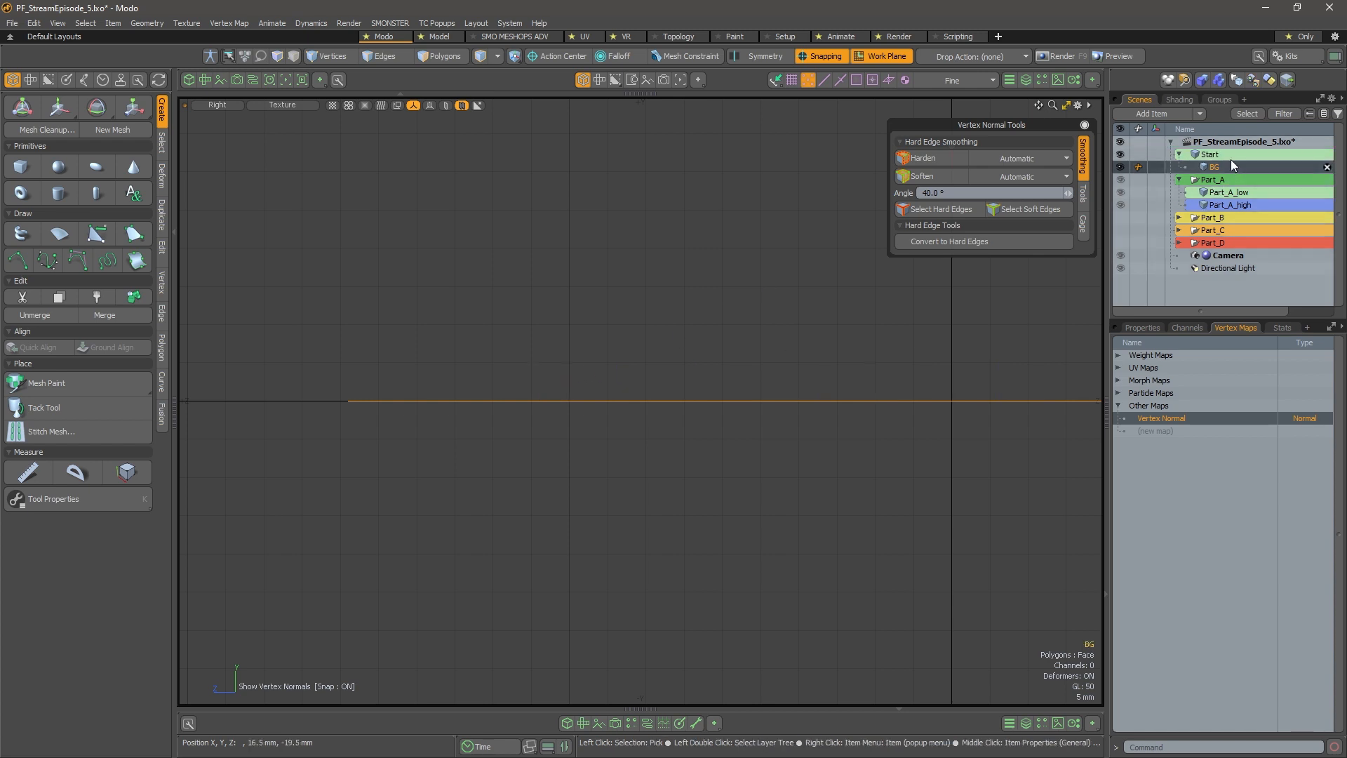
pyautogui.click(1205, 155)
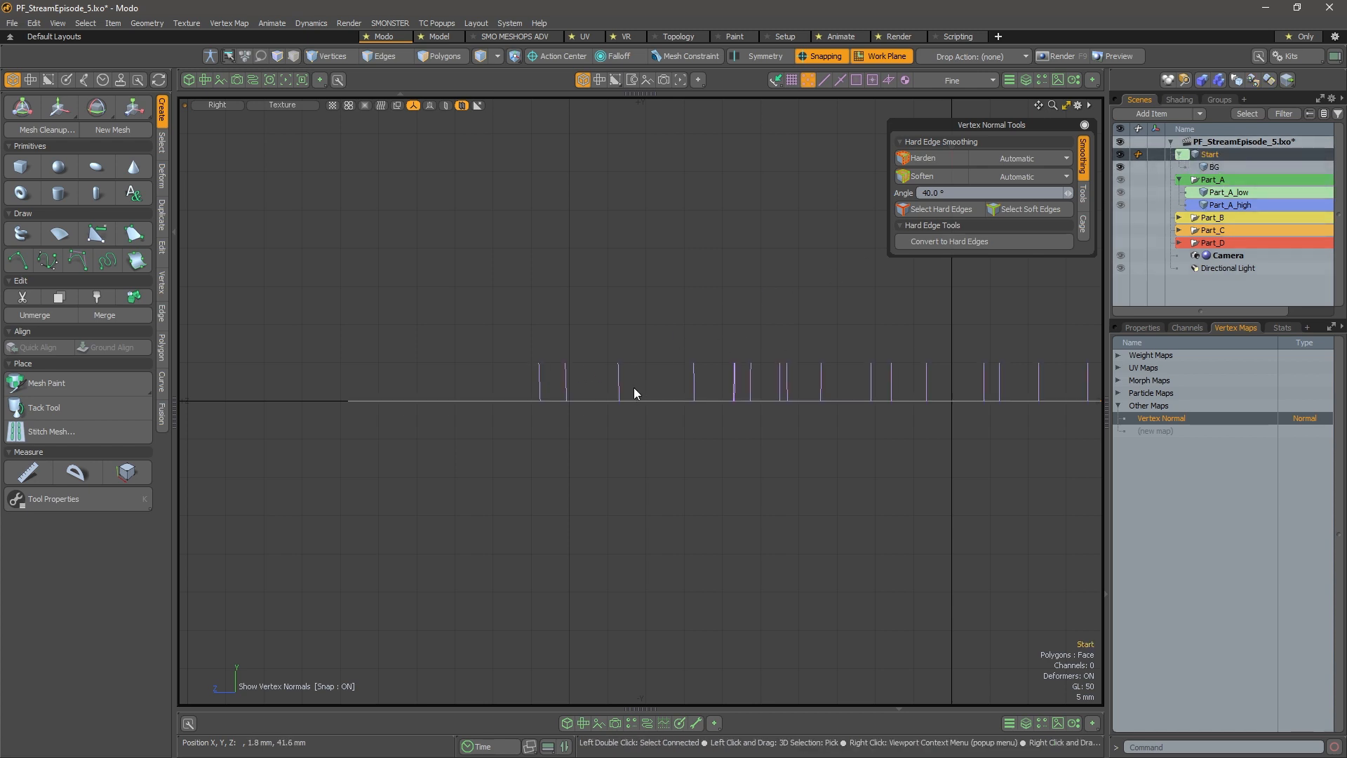
# Bring up the Normal Map Tools in the movable Vertex Normal Tools palette and show the Vertex Map toolset
pyautogui.click(1083, 196)
pyautogui.moveTo(996, 127); pyautogui.dragTo(375, 139)
pyautogui.click(121, 79)
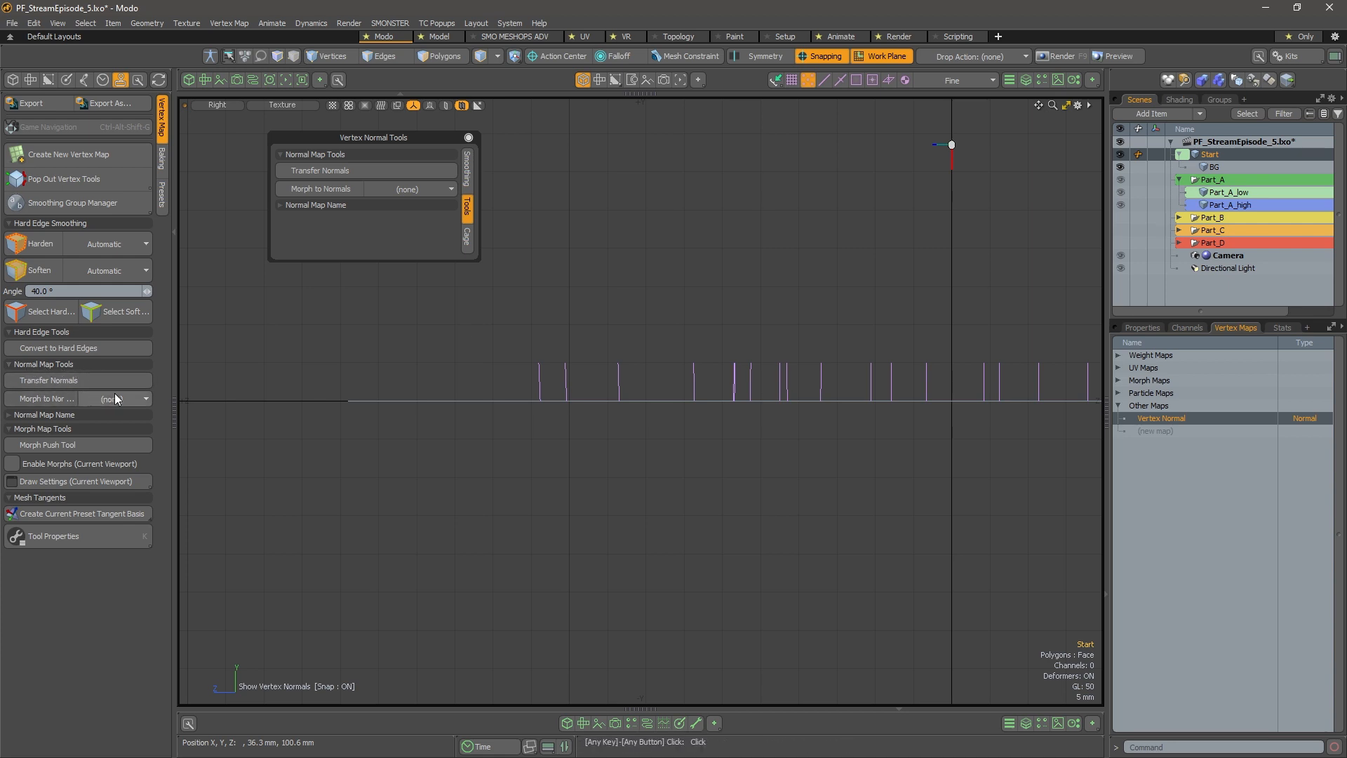
pyautogui.click(438, 138)
pyautogui.moveTo(438, 138); pyautogui.dragTo(379, 144)
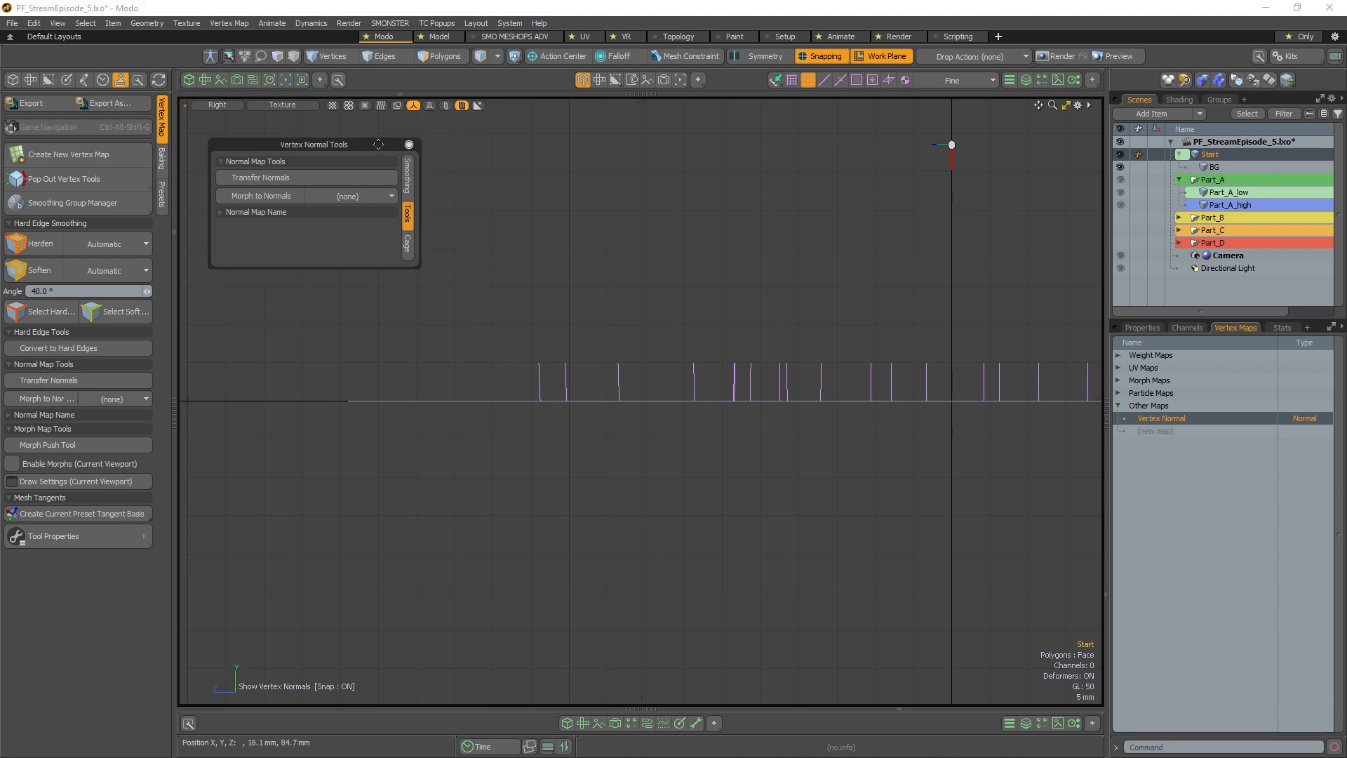
# Transfer the BG plane's normals onto the Start ring with World Space off
pyautogui.click(338, 178)
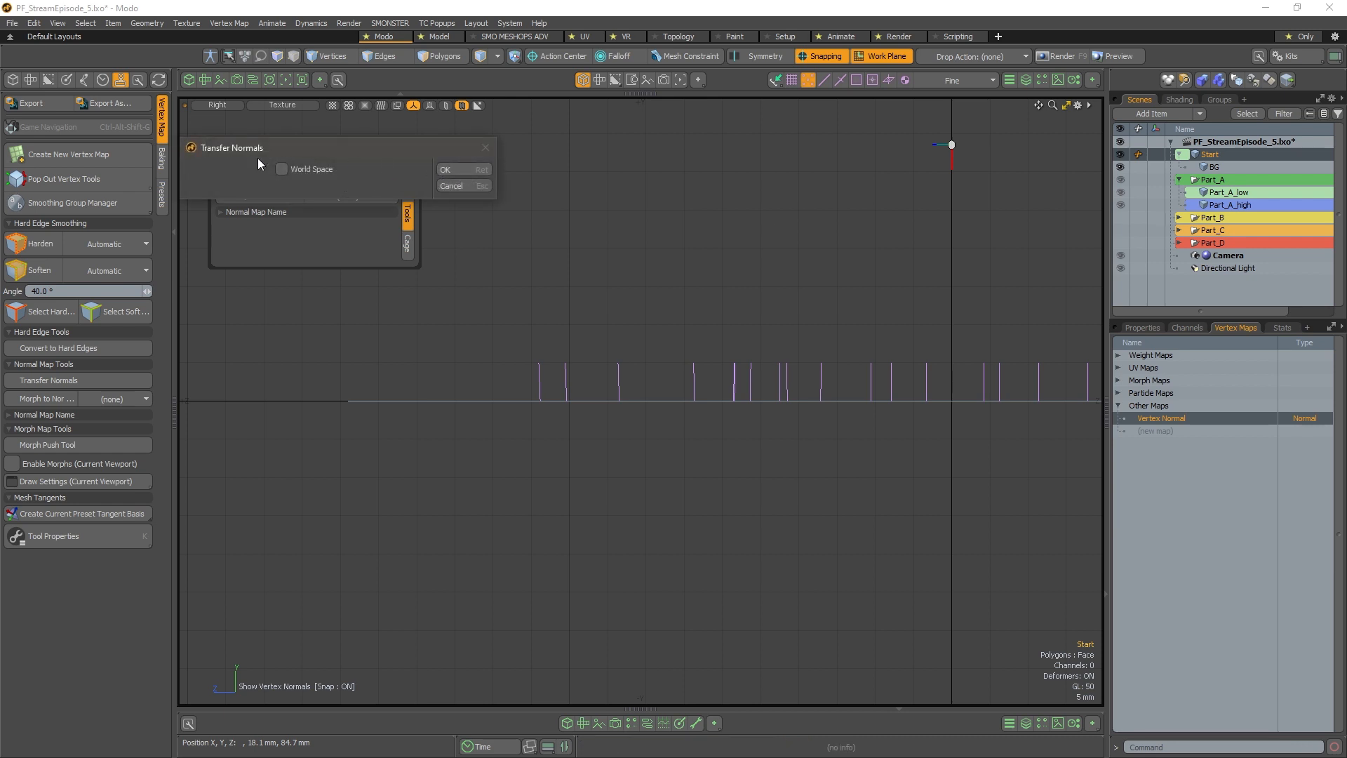
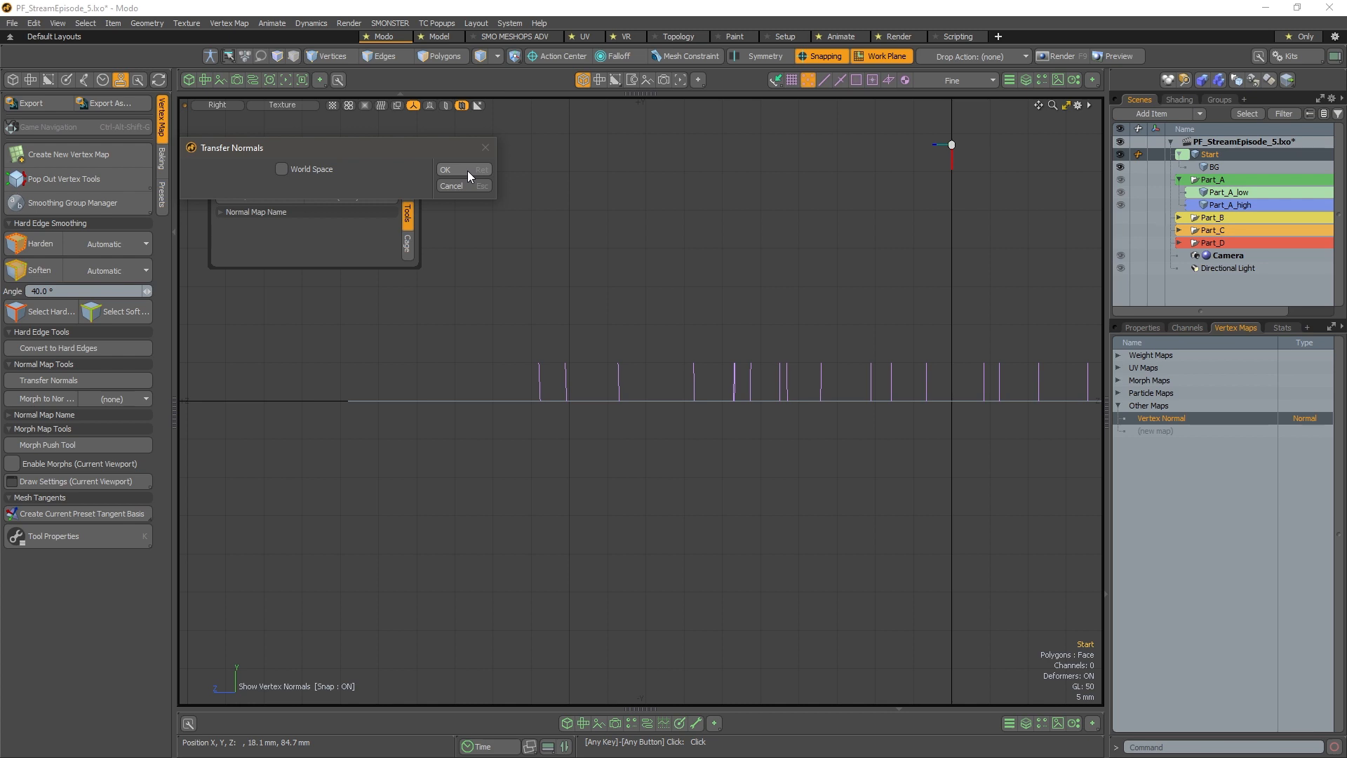
pyautogui.click(467, 170)
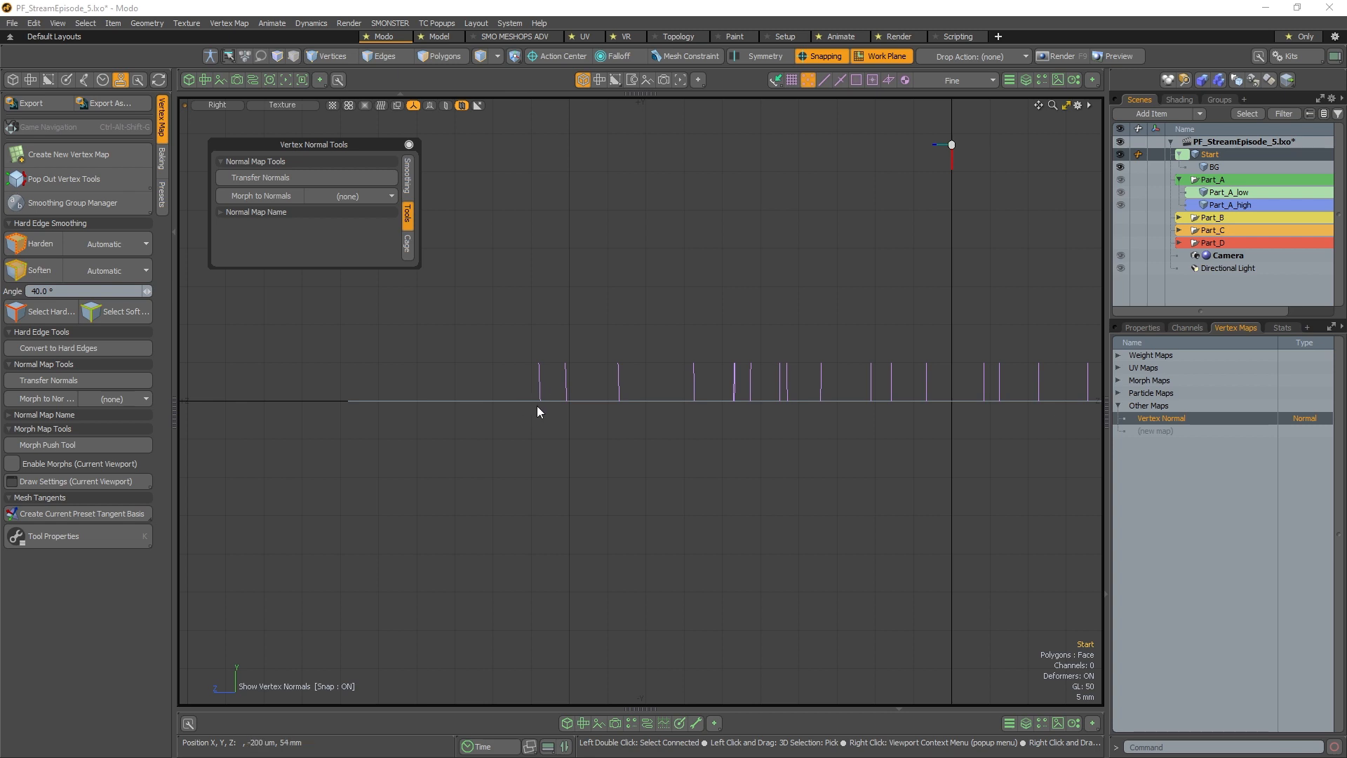
pyautogui.click(350, 175)
pyautogui.click(483, 167)
# Examine the ring's vertex normals side-on, hide the BG plane and clear the item selection
pyautogui.keyDown('alt'); pyautogui.moveTo(989, 312); pyautogui.dragTo(767, 354); pyautogui.keyUp('alt')
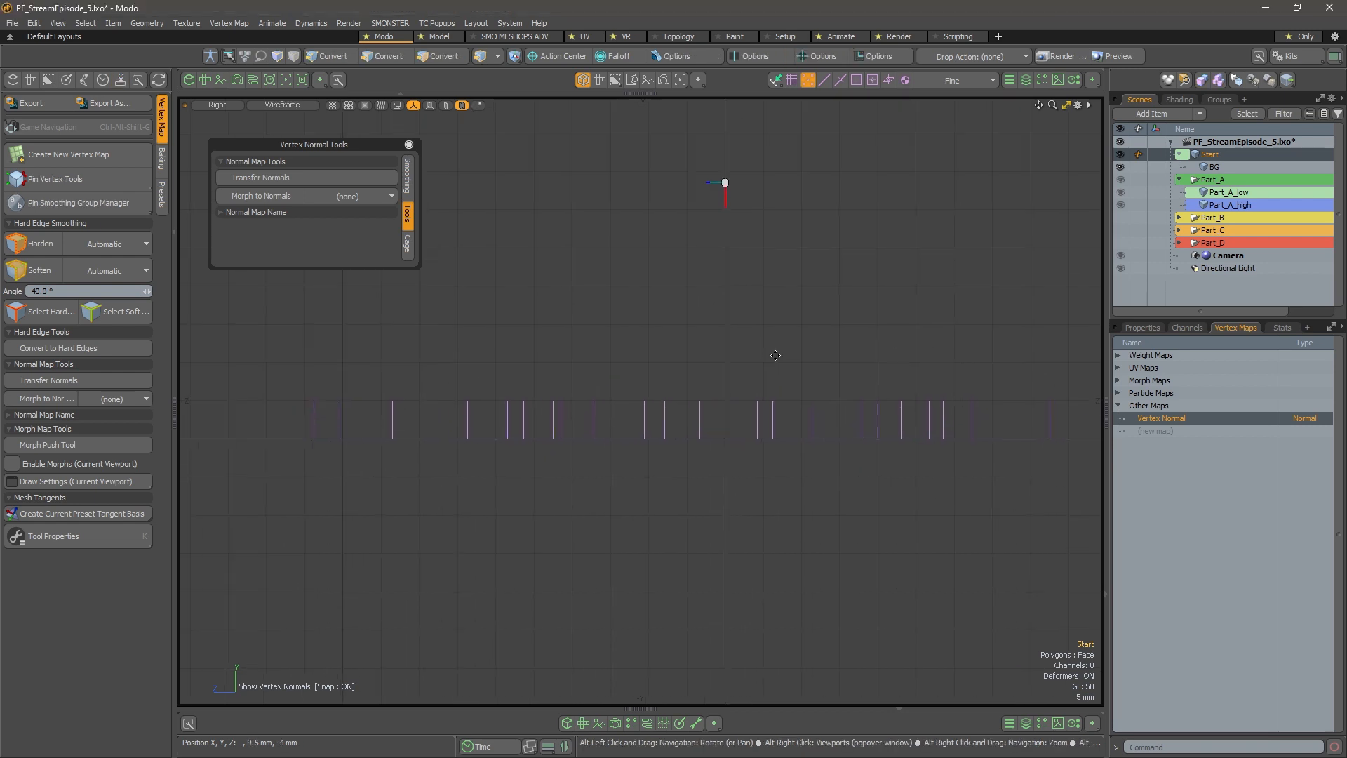
pyautogui.keyDown('alt'); pyautogui.moveTo(803, 357); pyautogui.dragTo(782, 354, button='right'); pyautogui.keyUp('alt')
pyautogui.keyDown('alt'); pyautogui.moveTo(781, 355); pyautogui.dragTo(708, 401); pyautogui.keyUp('alt')
pyautogui.keyDown('alt'); pyautogui.moveTo(708, 397); pyautogui.dragTo(711, 397, button='right'); pyautogui.keyUp('alt')
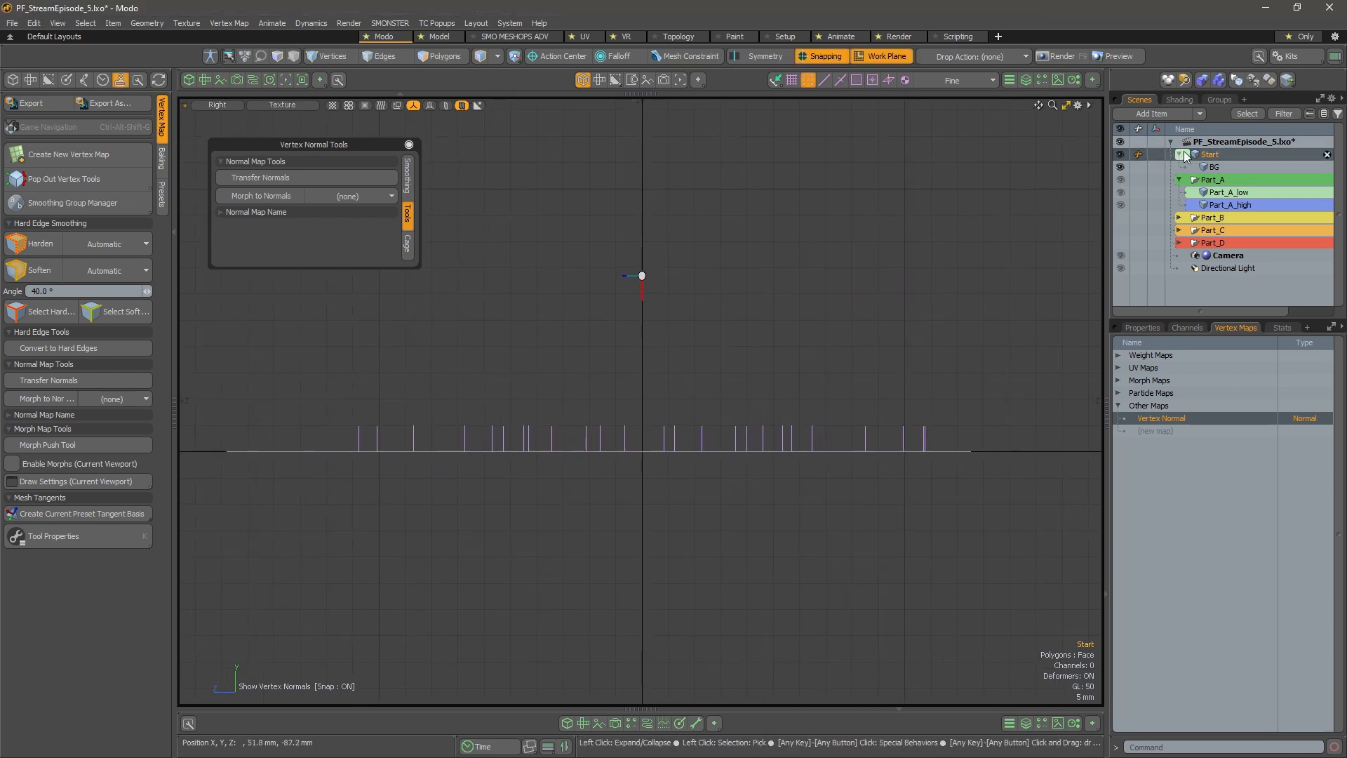
pyautogui.click(1121, 167)
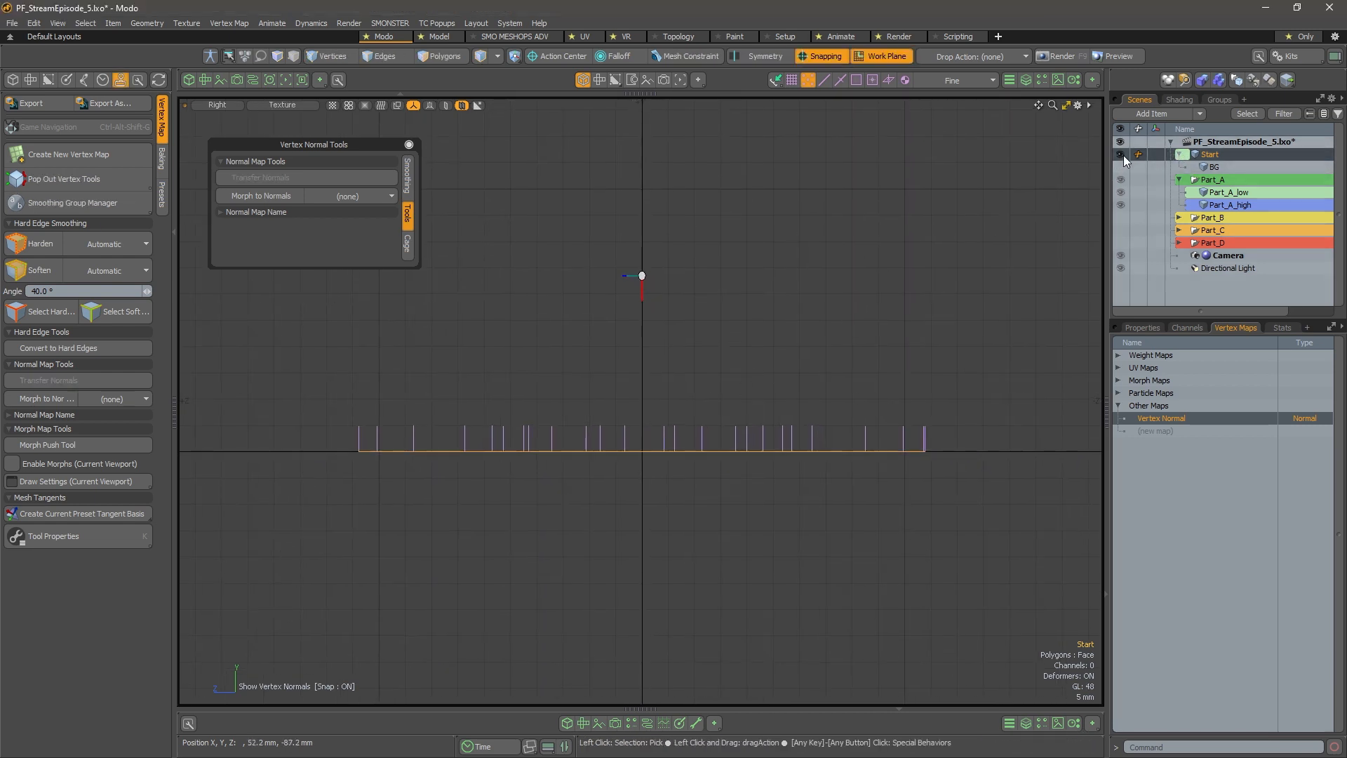
pyautogui.click(726, 354)
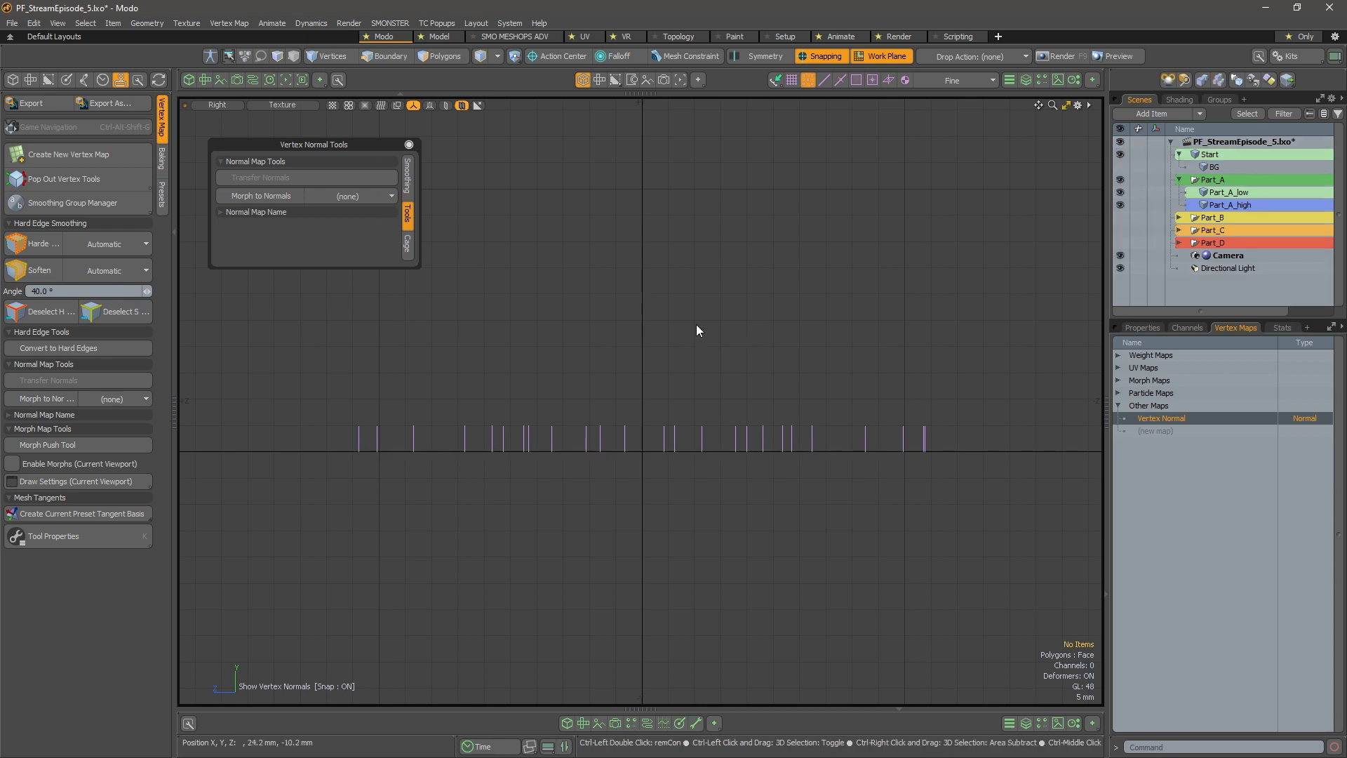
# Turn off the Work Plane and examine the ring's vertex normals in the Perspective view
pyautogui.hotkey('ctrl', 'space')
pyautogui.hotkey('ctrl', 'space')
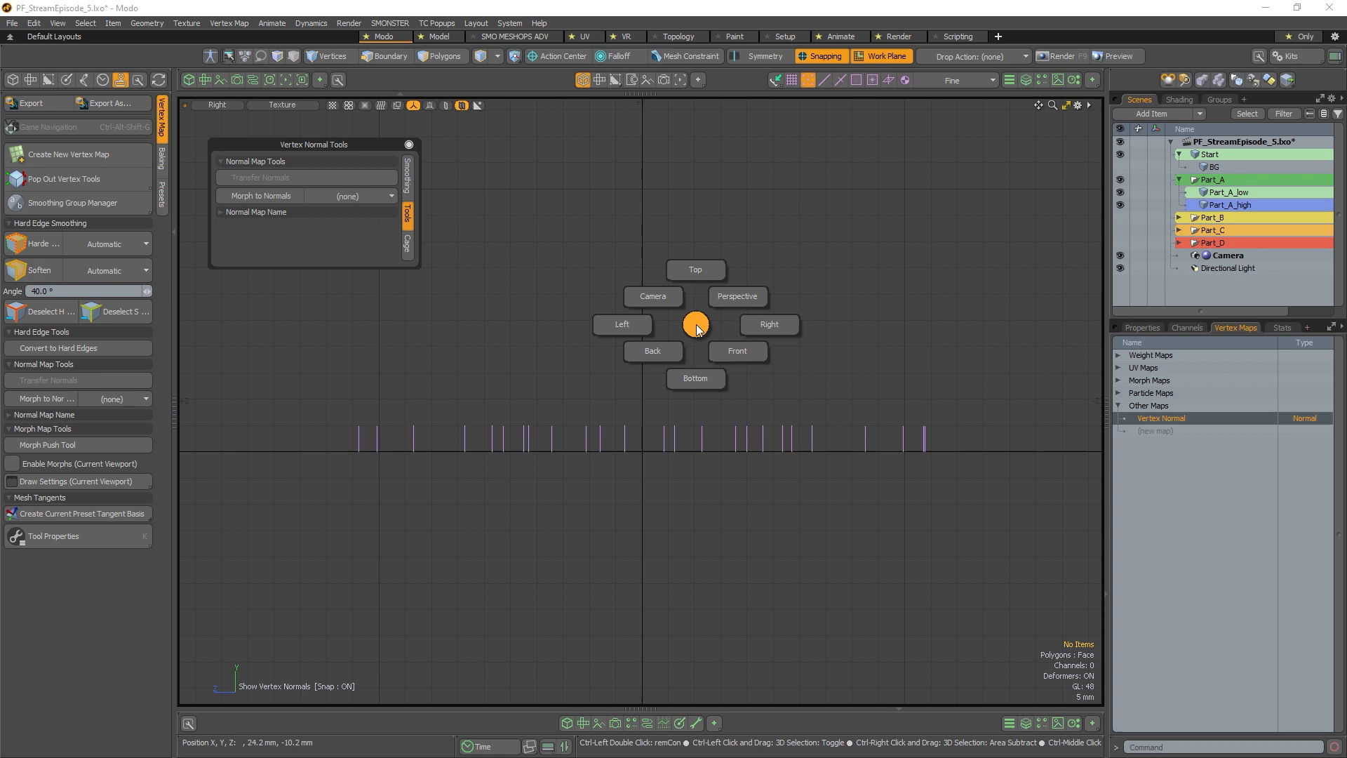
pyautogui.click(738, 296)
pyautogui.keyDown('alt'); pyautogui.moveTo(764, 241); pyautogui.dragTo(772, 428); pyautogui.keyUp('alt')
pyautogui.click(895, 56)
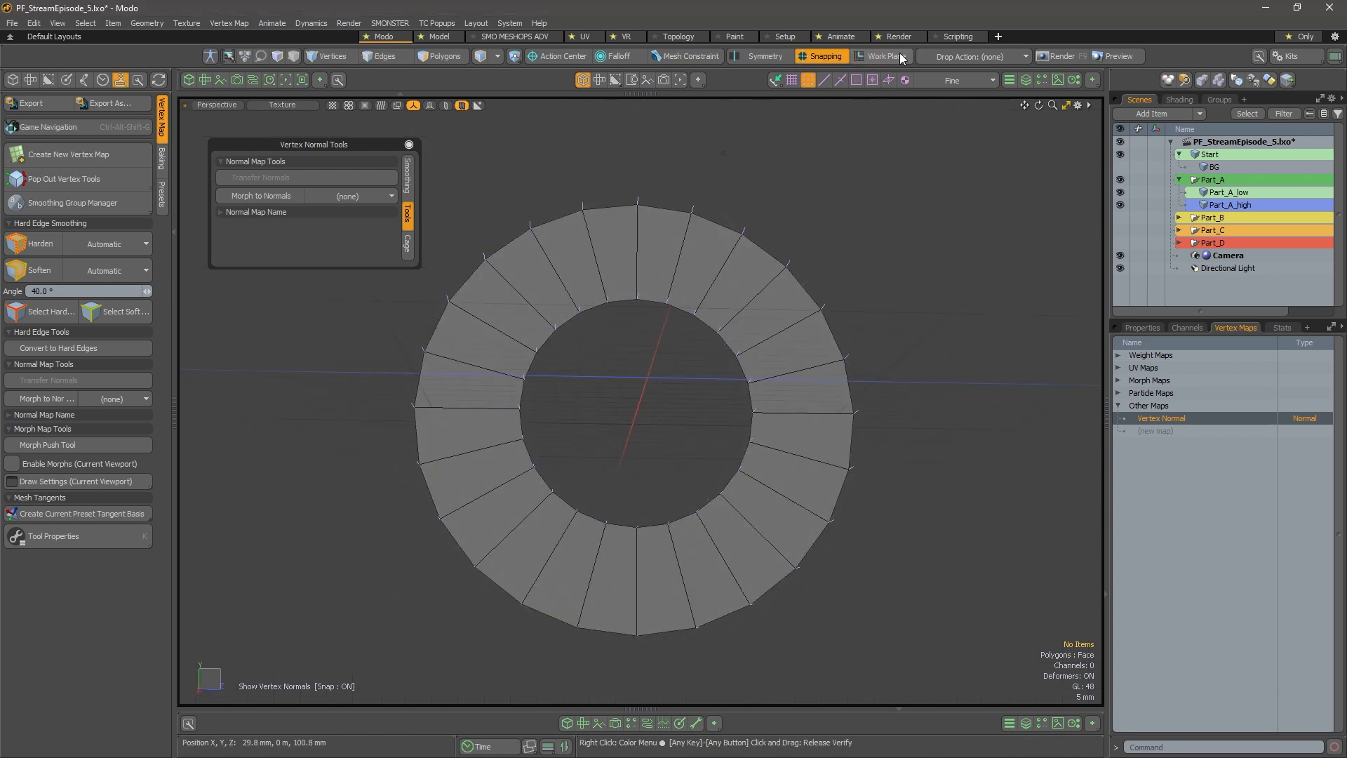
pyautogui.keyDown('alt'); pyautogui.moveTo(814, 246); pyautogui.dragTo(712, 328); pyautogui.keyUp('alt')
pyautogui.keyDown('alt'); pyautogui.moveTo(712, 328); pyautogui.dragTo(695, 335, button='right'); pyautogui.keyUp('alt')
pyautogui.keyDown('alt'); pyautogui.moveTo(695, 336); pyautogui.dragTo(696, 325); pyautogui.keyUp('alt')
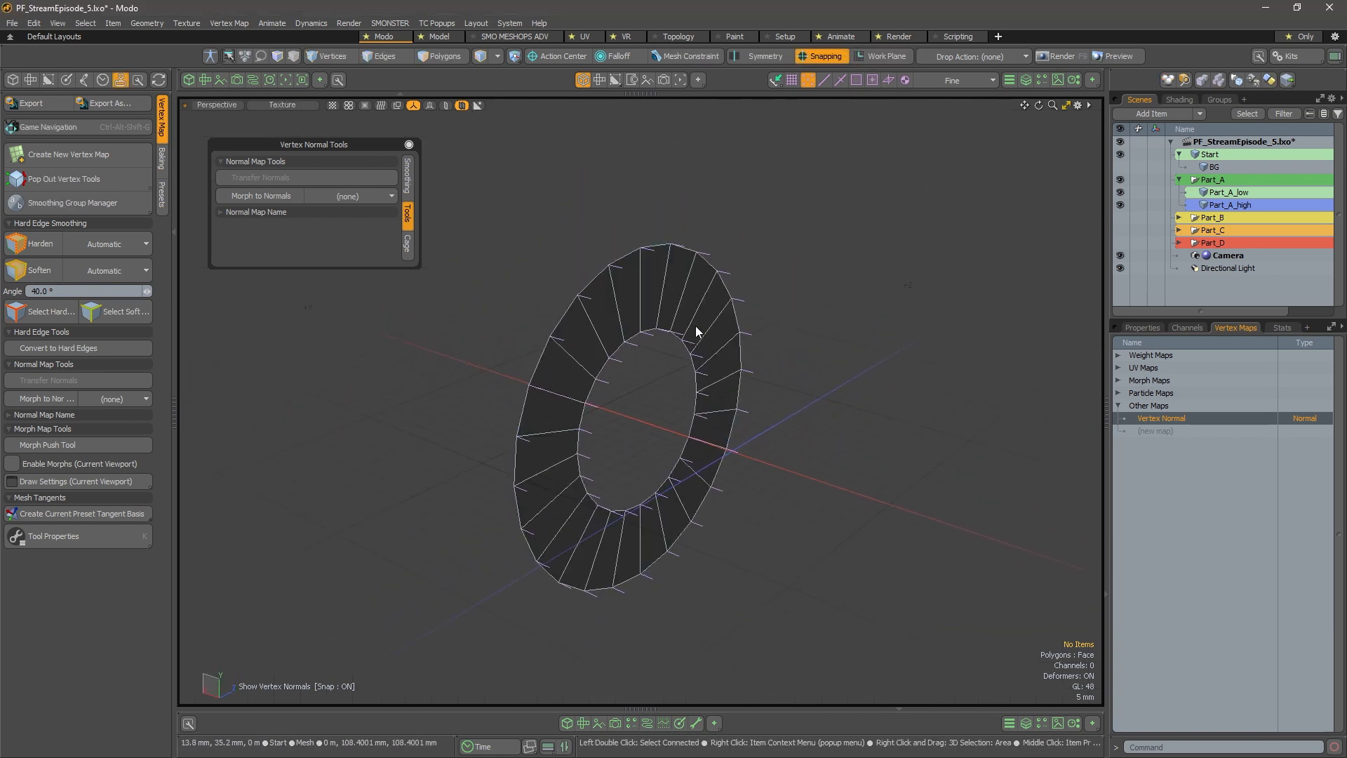
# Select the Start mesh, unhide its polygons and isolate the flange in polygon mode
pyautogui.click(696, 326)
pyautogui.press('3')
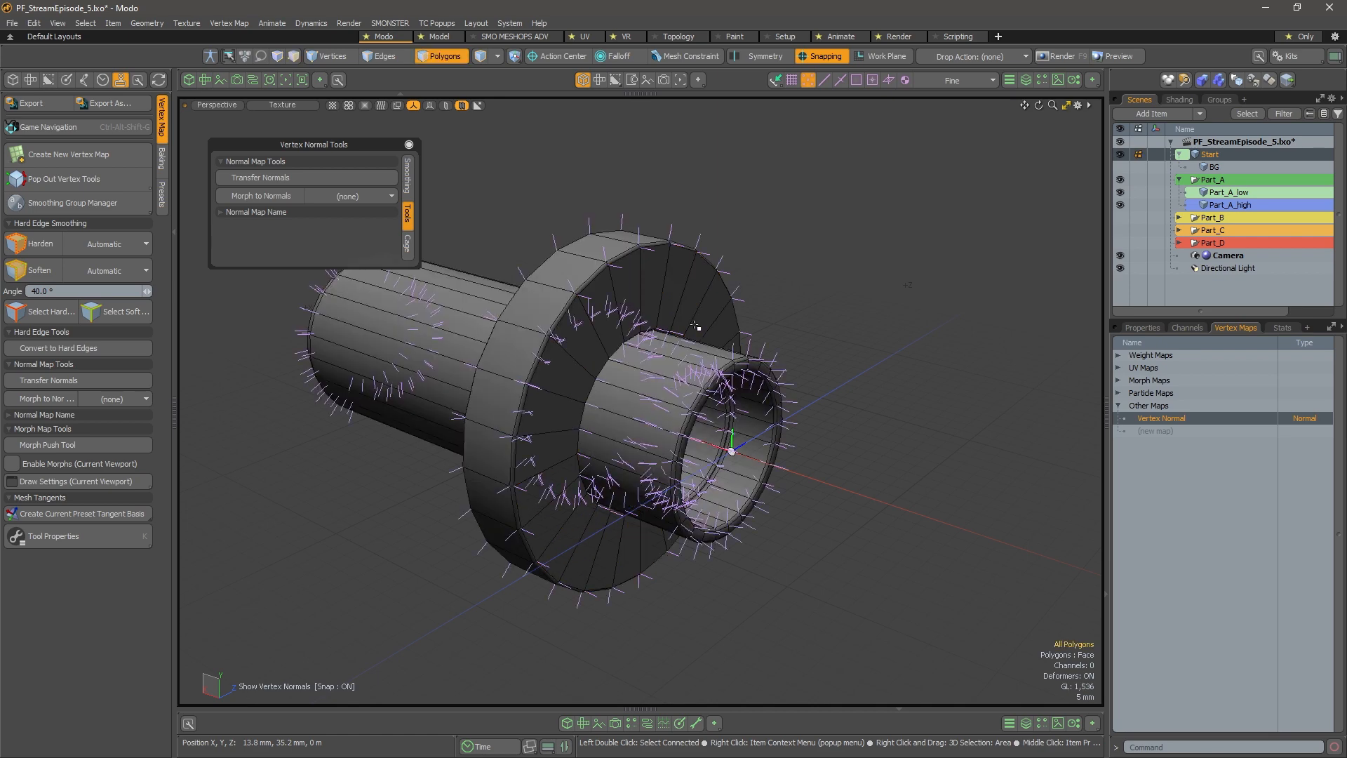
pyautogui.keyDown('alt'); pyautogui.moveTo(825, 320); pyautogui.dragTo(670, 297); pyautogui.keyUp('alt')
pyautogui.doubleClick(668, 296)
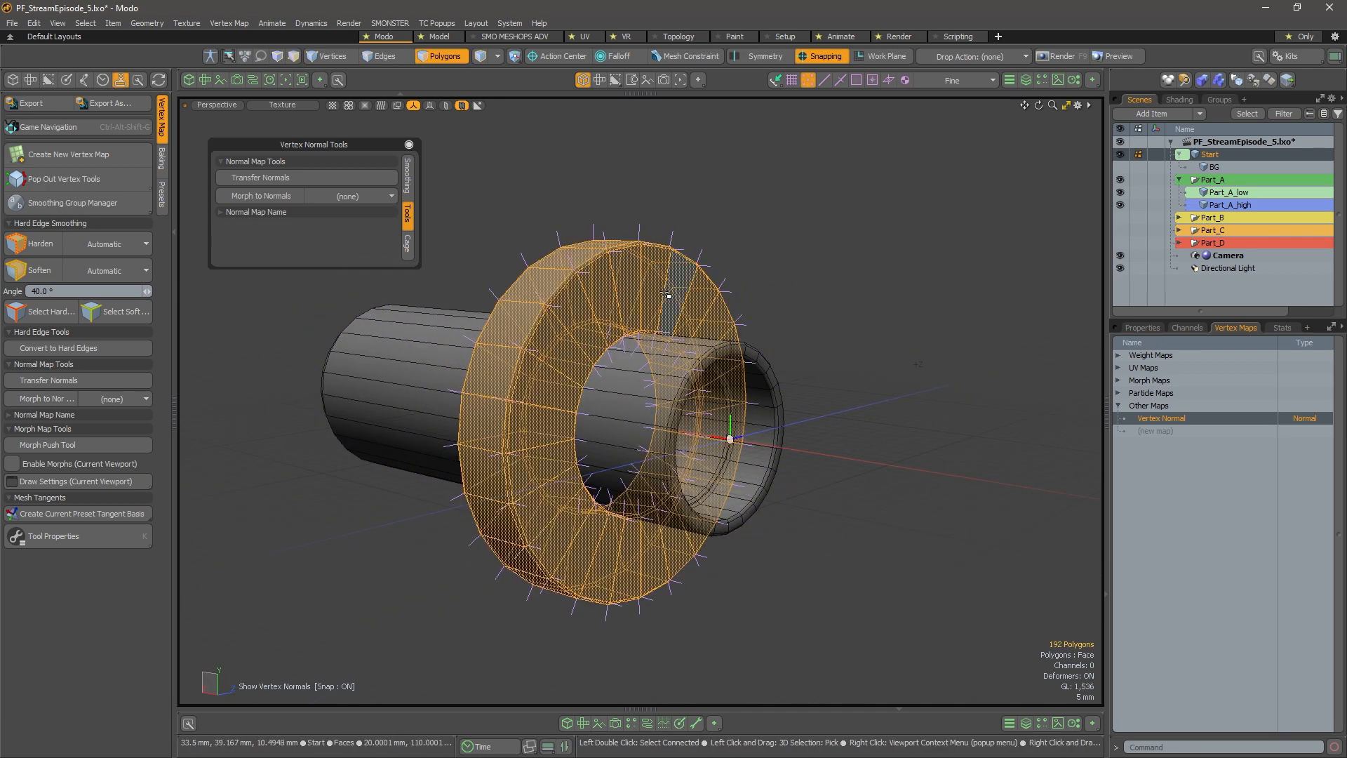
pyautogui.hotkey('shift', 'h')
pyautogui.click(806, 388)
# Shade the flange in Advanced mode and turn off the wireframe and vertex normals display
pyautogui.keyDown('alt'); pyautogui.moveTo(806, 388); pyautogui.dragTo(659, 344); pyautogui.keyUp('alt')
pyautogui.keyDown('alt'); pyautogui.moveTo(660, 344); pyautogui.dragTo(674, 328, button='right'); pyautogui.keyUp('alt')
pyautogui.keyDown('alt'); pyautogui.moveTo(674, 327); pyautogui.dragTo(678, 329); pyautogui.keyUp('alt')
pyautogui.press('8')
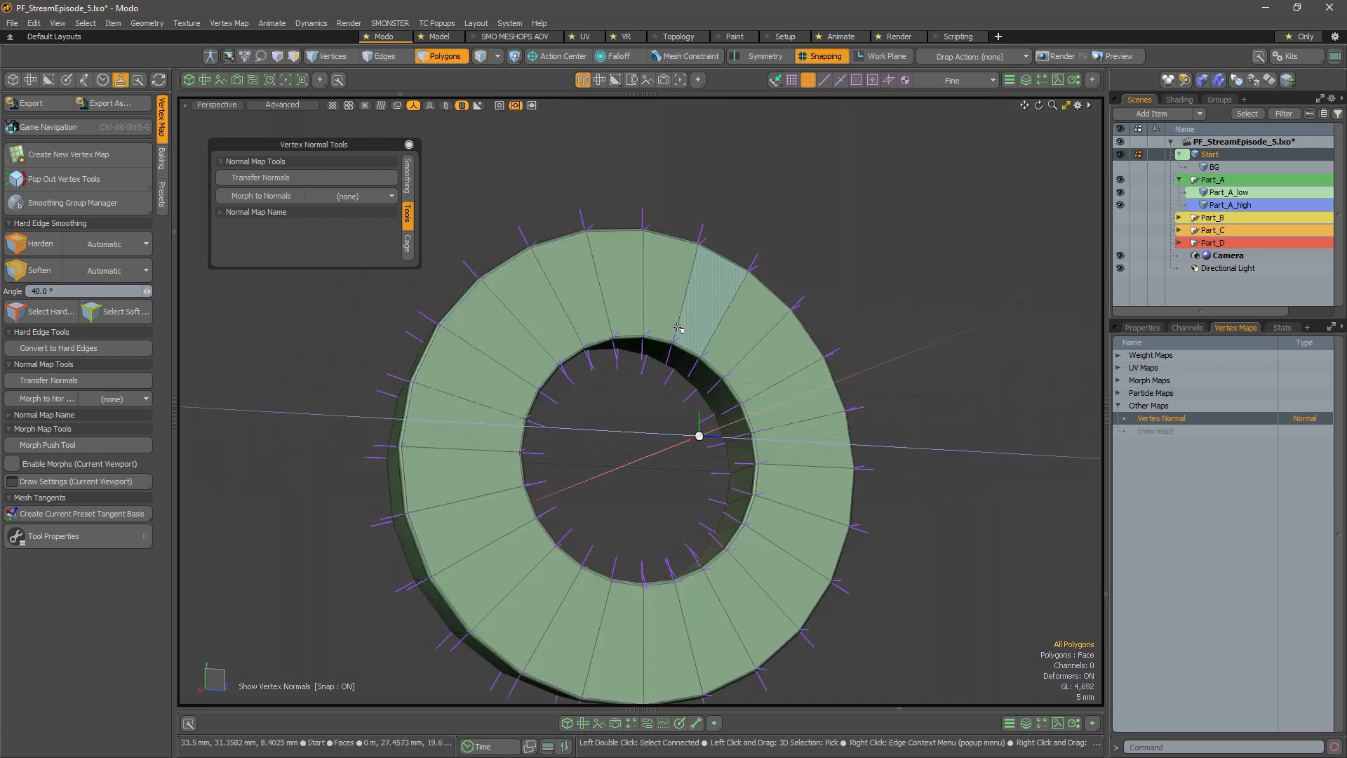
pyautogui.hotkey('ctrl', '3')
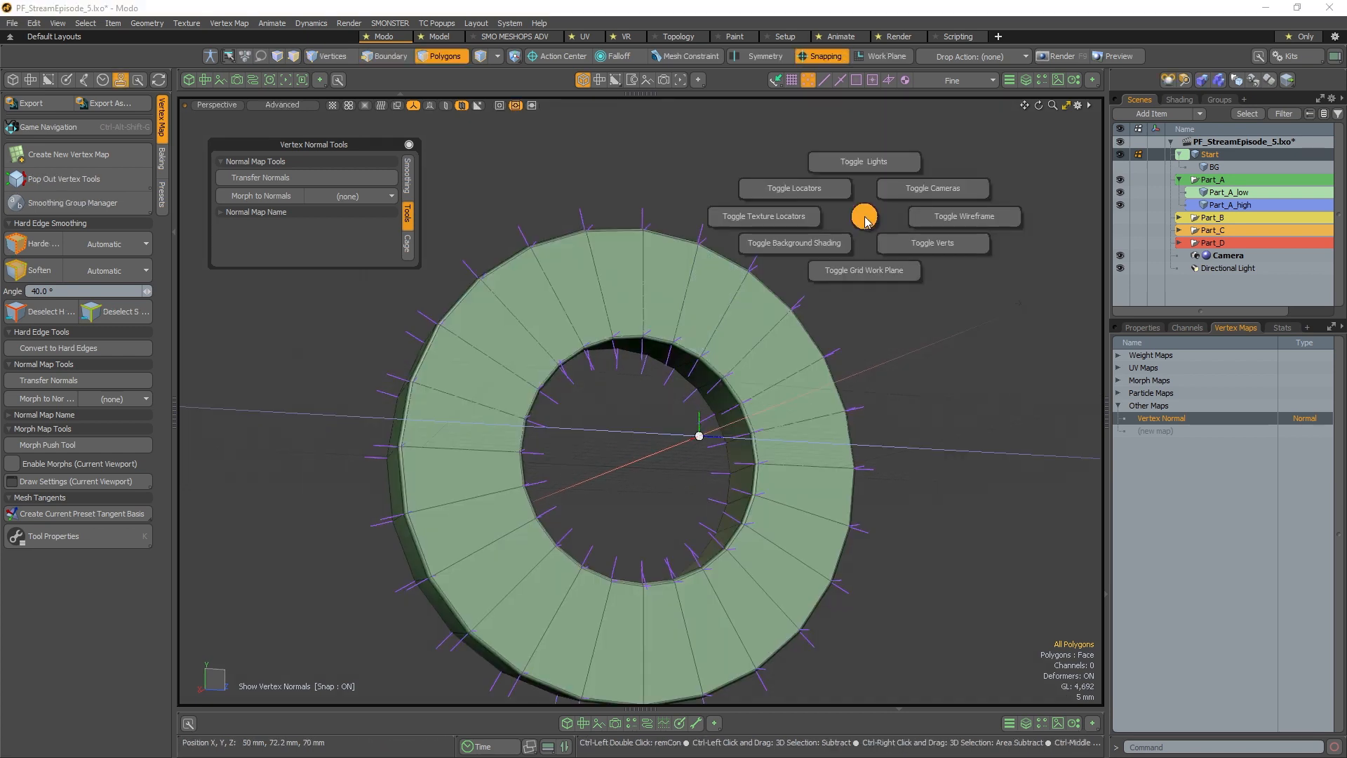
pyautogui.click(939, 215)
pyautogui.hotkey('ctrl', '3')
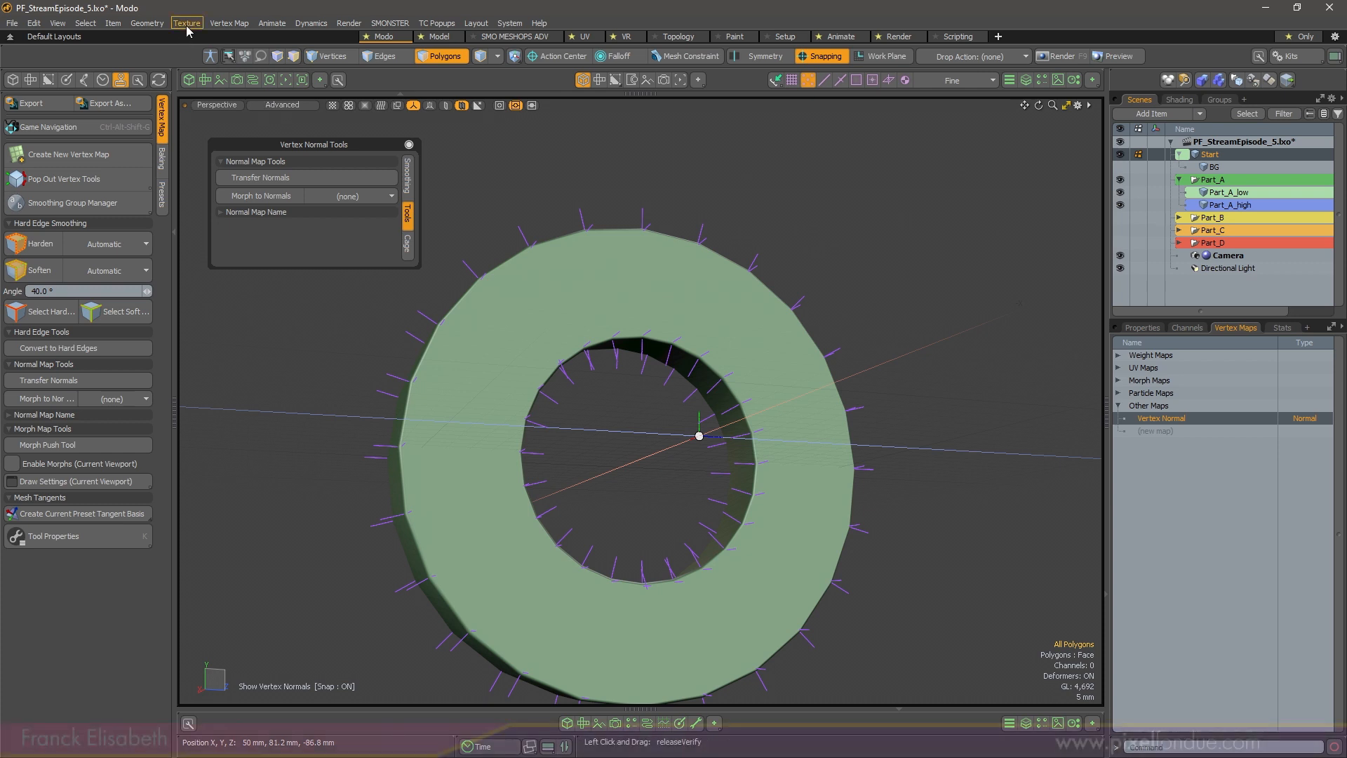
pyautogui.click(231, 23)
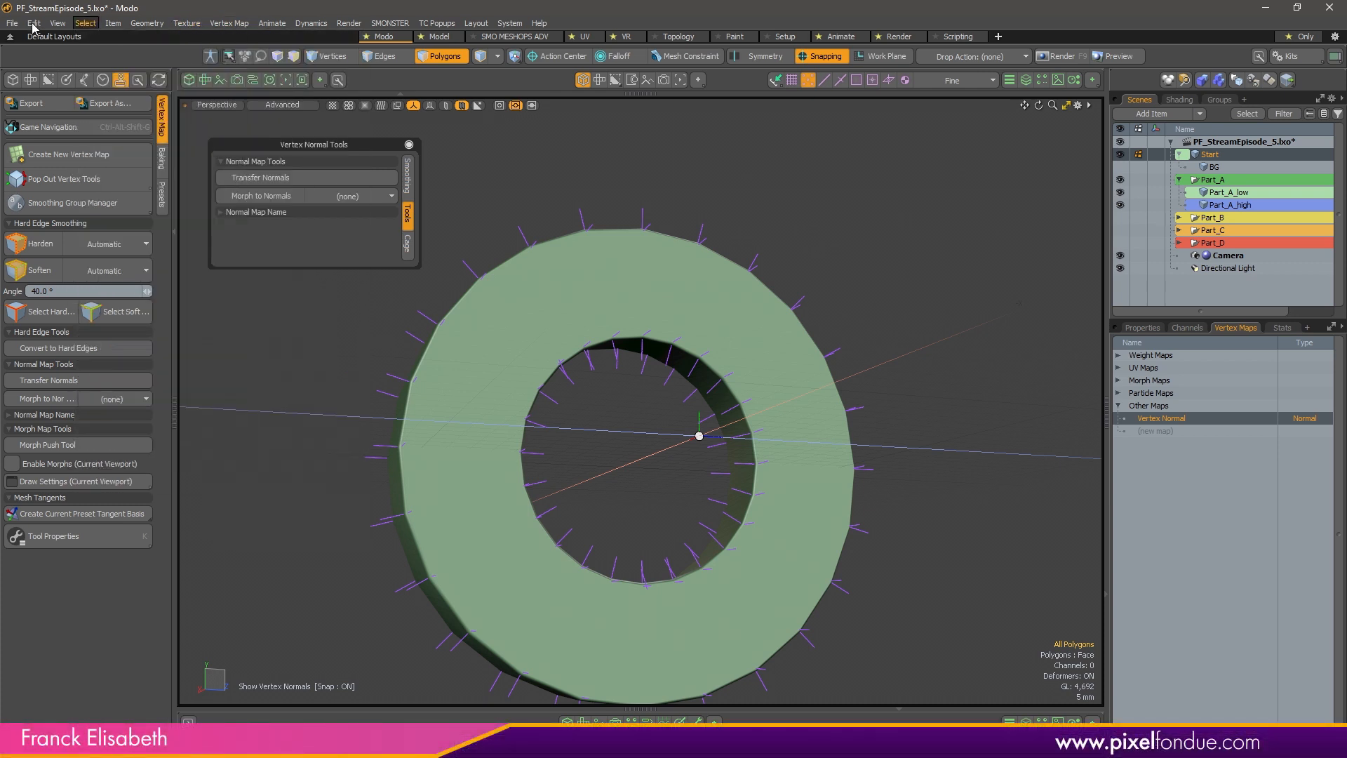
pyautogui.click(59, 25)
pyautogui.click(97, 197)
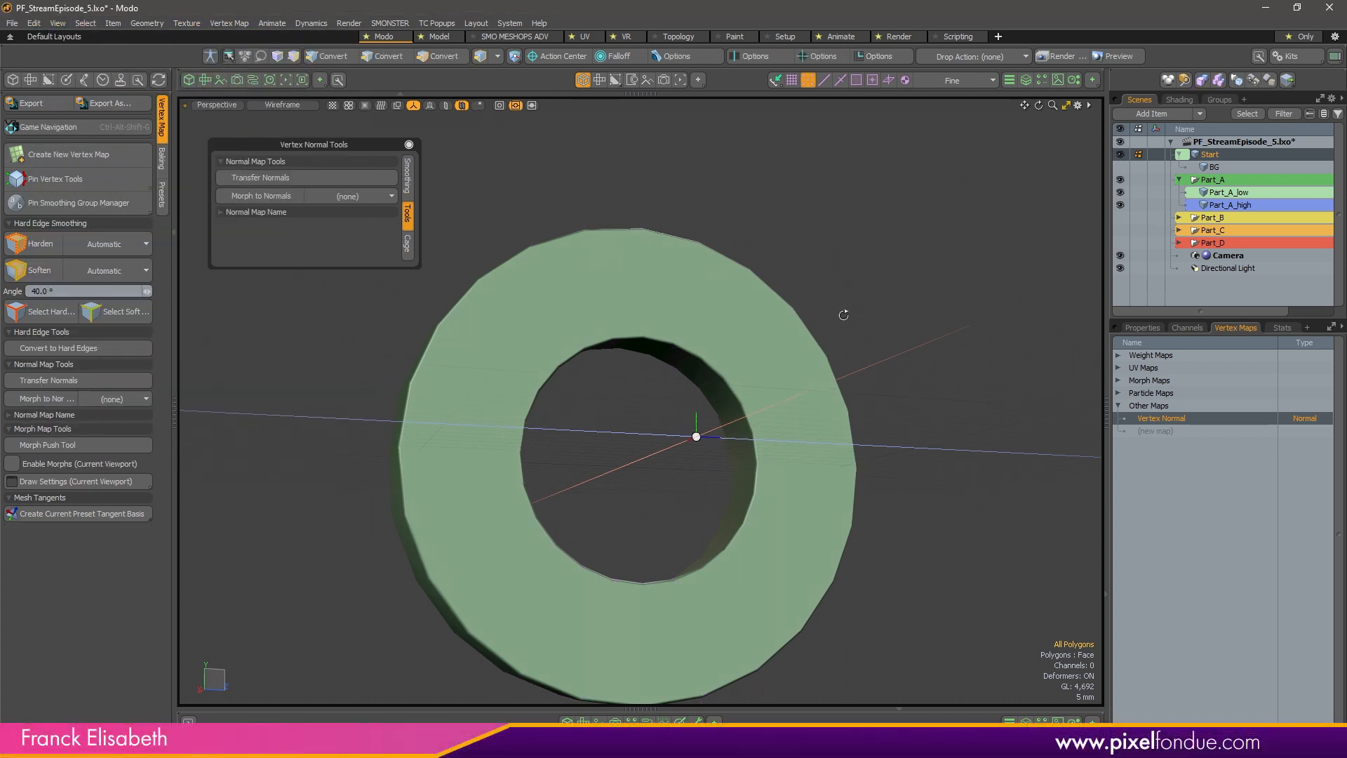
# Isolate the flat ring of polygons on one flange face and examine its shading
pyautogui.keyDown('alt'); pyautogui.moveTo(845, 309); pyautogui.dragTo(961, 331); pyautogui.keyUp('alt')
pyautogui.moveTo(608, 290); pyautogui.dragTo(651, 278)
pyautogui.press('l')
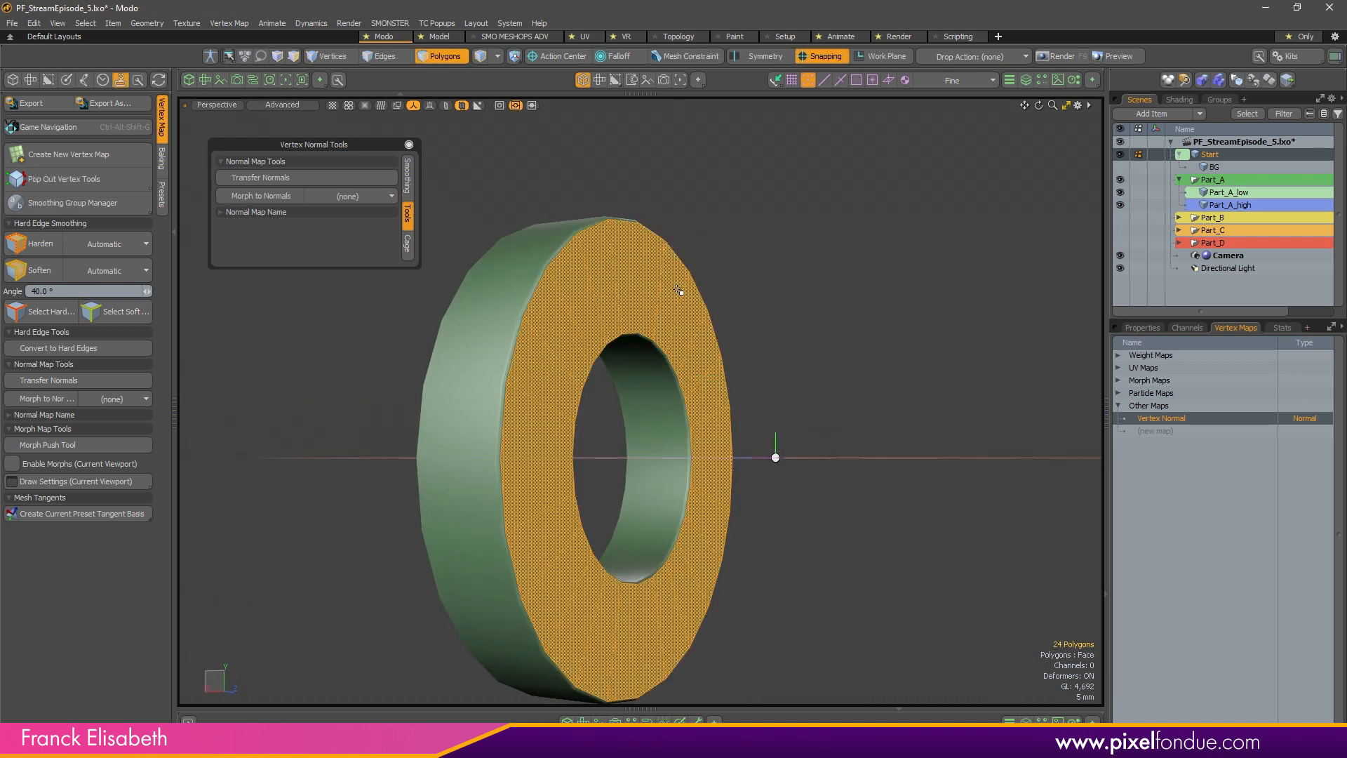
pyautogui.scroll(3, 627, 413)
pyautogui.hotkey('shift', 'h')
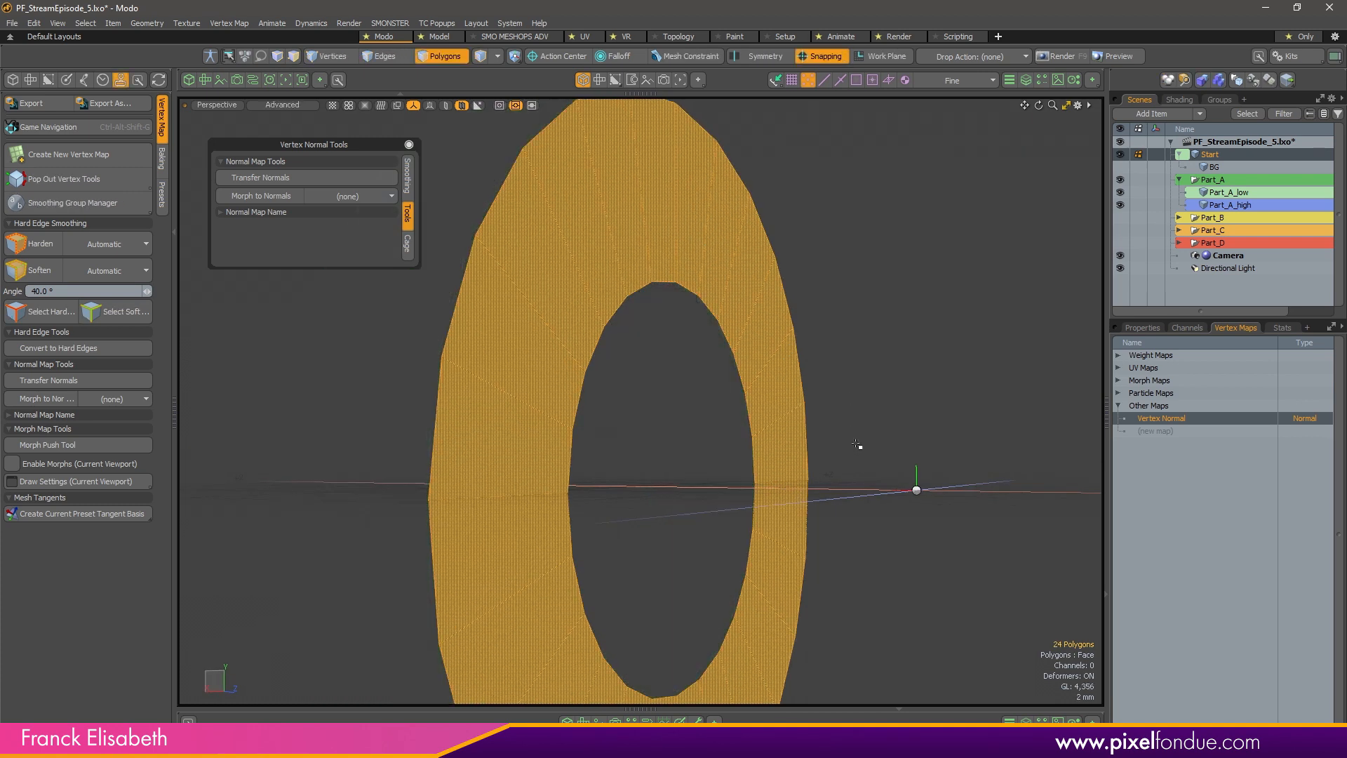
pyautogui.click(895, 372)
pyautogui.keyDown('alt'); pyautogui.moveTo(860, 445); pyautogui.dragTo(661, 430); pyautogui.keyUp('alt')
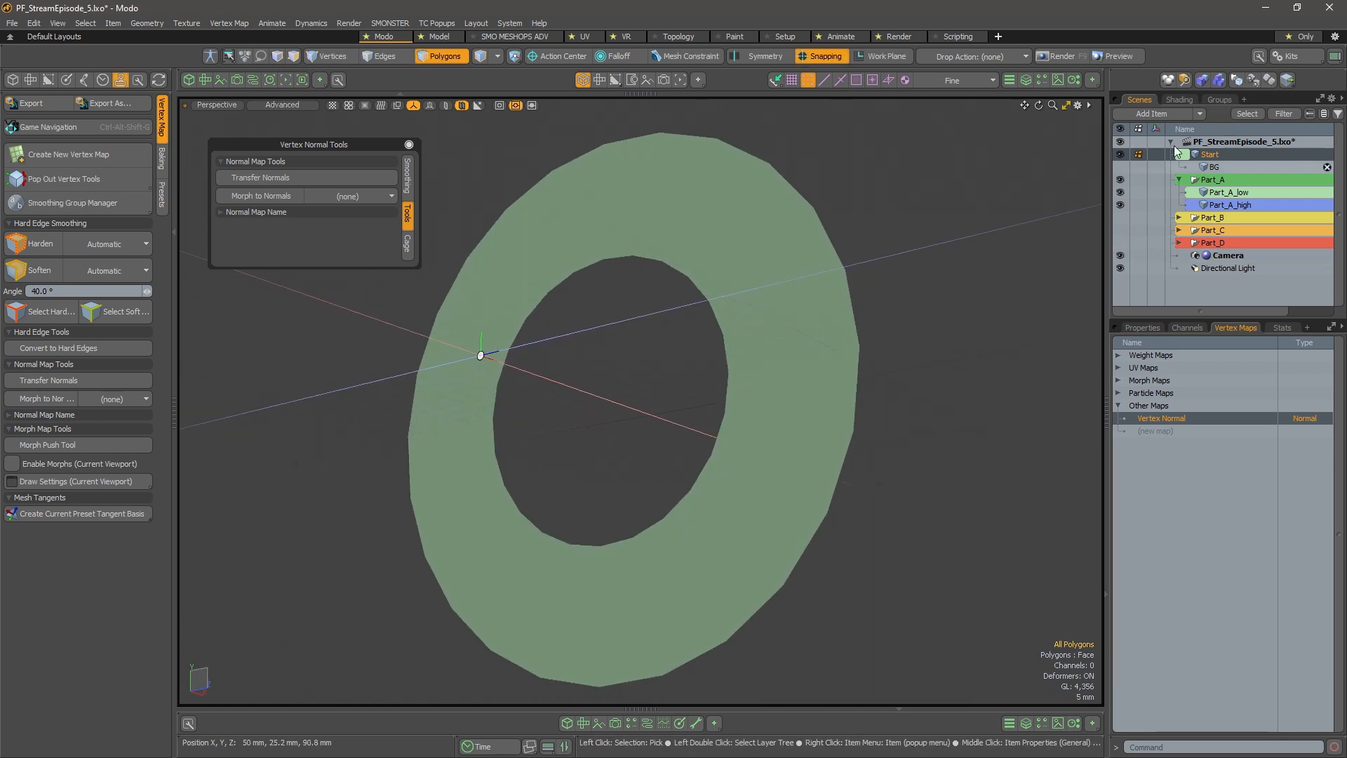
# Unhide the whole tube, isolate the flange again and clear the polygon selection
pyautogui.keyDown('alt'); pyautogui.moveTo(628, 428); pyautogui.dragTo(632, 391); pyautogui.keyUp('alt')
pyautogui.click(784, 420)
pyautogui.moveTo(784, 419)
pyautogui.mouseDown()
pyautogui.moveTo(553, 253)
pyautogui.moveTo(550, 568)
pyautogui.mouseUp()
pyautogui.keyDown('alt'); pyautogui.moveTo(577, 444); pyautogui.dragTo(727, 481); pyautogui.keyUp('alt')
pyautogui.click(589, 411)
pyautogui.moveTo(589, 411)
pyautogui.keyDown('alt'); pyautogui.mouseDown()
pyautogui.moveTo(610, 446)
pyautogui.moveTo(685, 444)
pyautogui.mouseUp(); pyautogui.keyUp('alt')
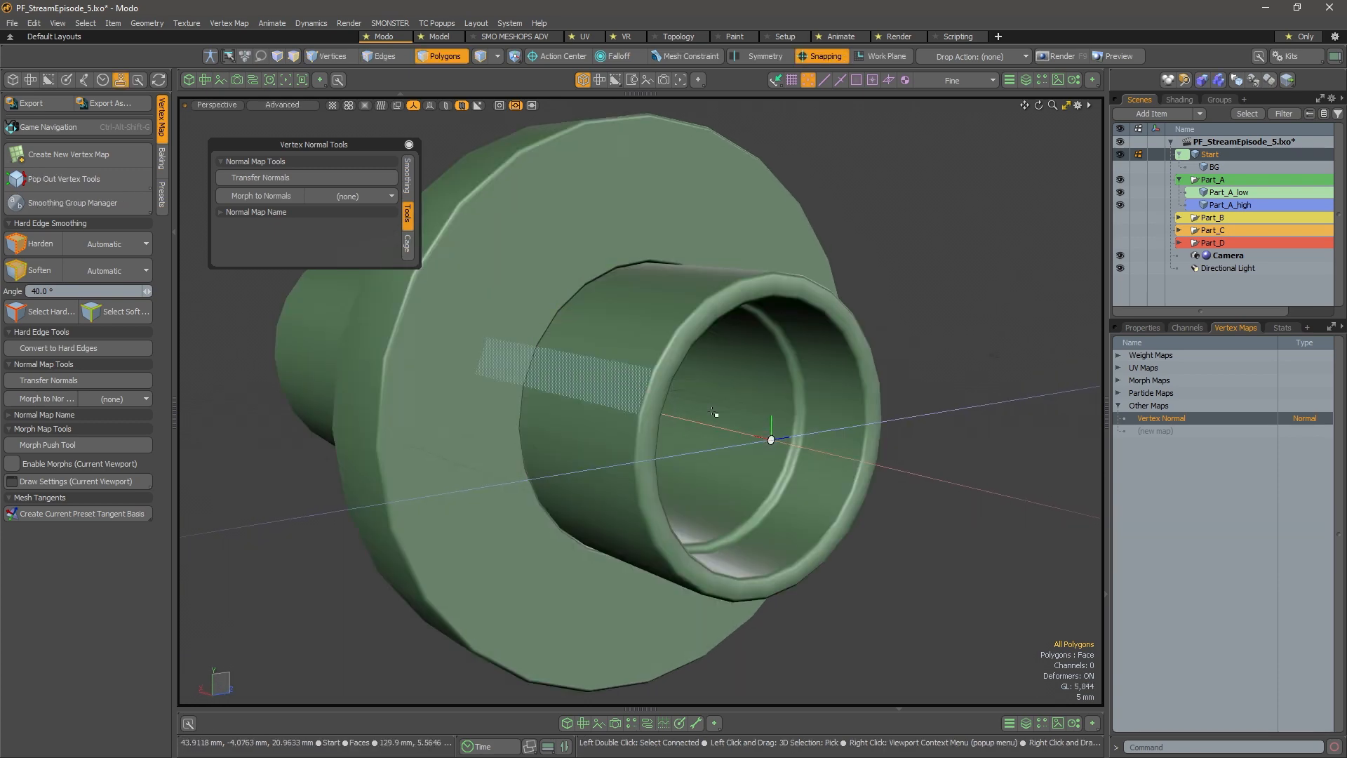
pyautogui.keyDown('alt'); pyautogui.moveTo(713, 412); pyautogui.dragTo(862, 294); pyautogui.keyUp('alt')
pyautogui.doubleClick(868, 293)
pyautogui.hotkey('shift', 'h')
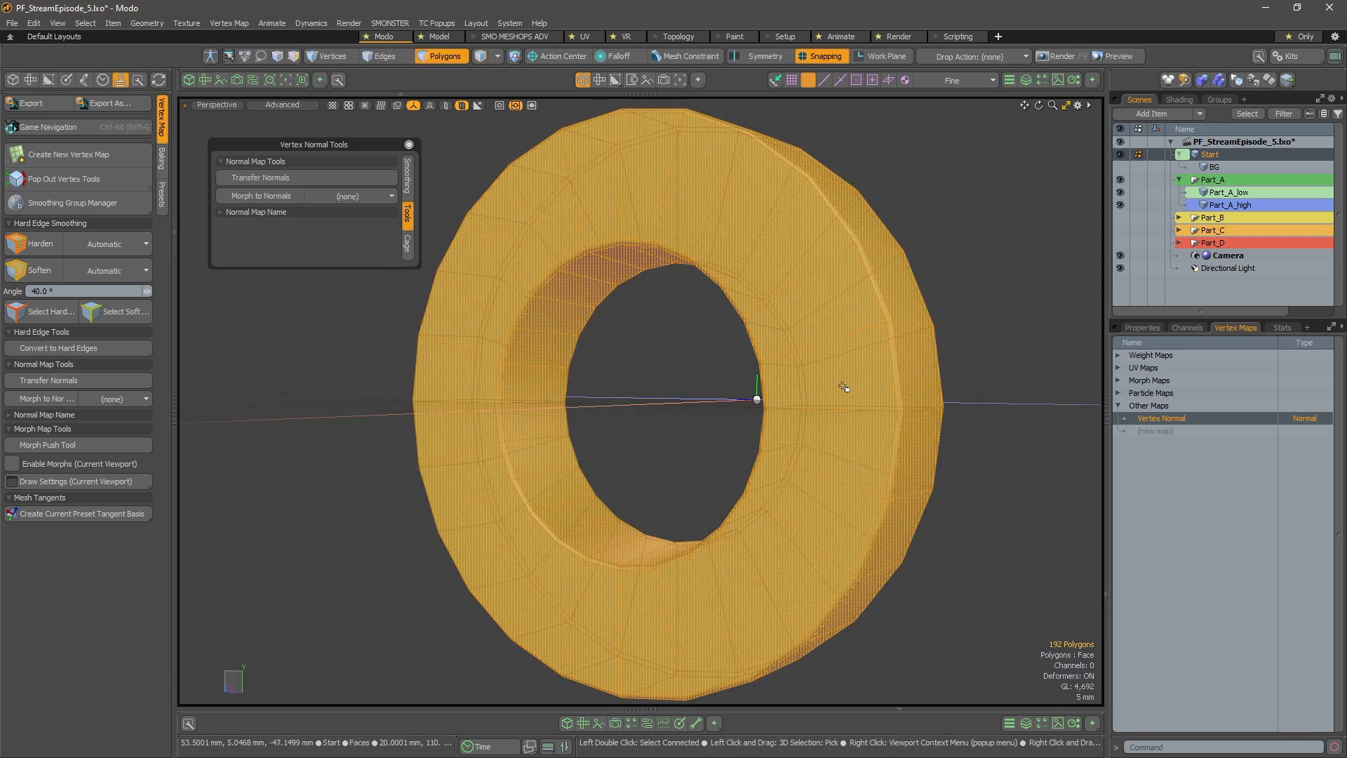
pyautogui.keyDown('alt'); pyautogui.moveTo(711, 388); pyautogui.dragTo(773, 382); pyautogui.keyUp('alt')
pyautogui.click(637, 393)
pyautogui.keyDown('alt'); pyautogui.moveTo(637, 394); pyautogui.dragTo(694, 385); pyautogui.keyUp('alt')
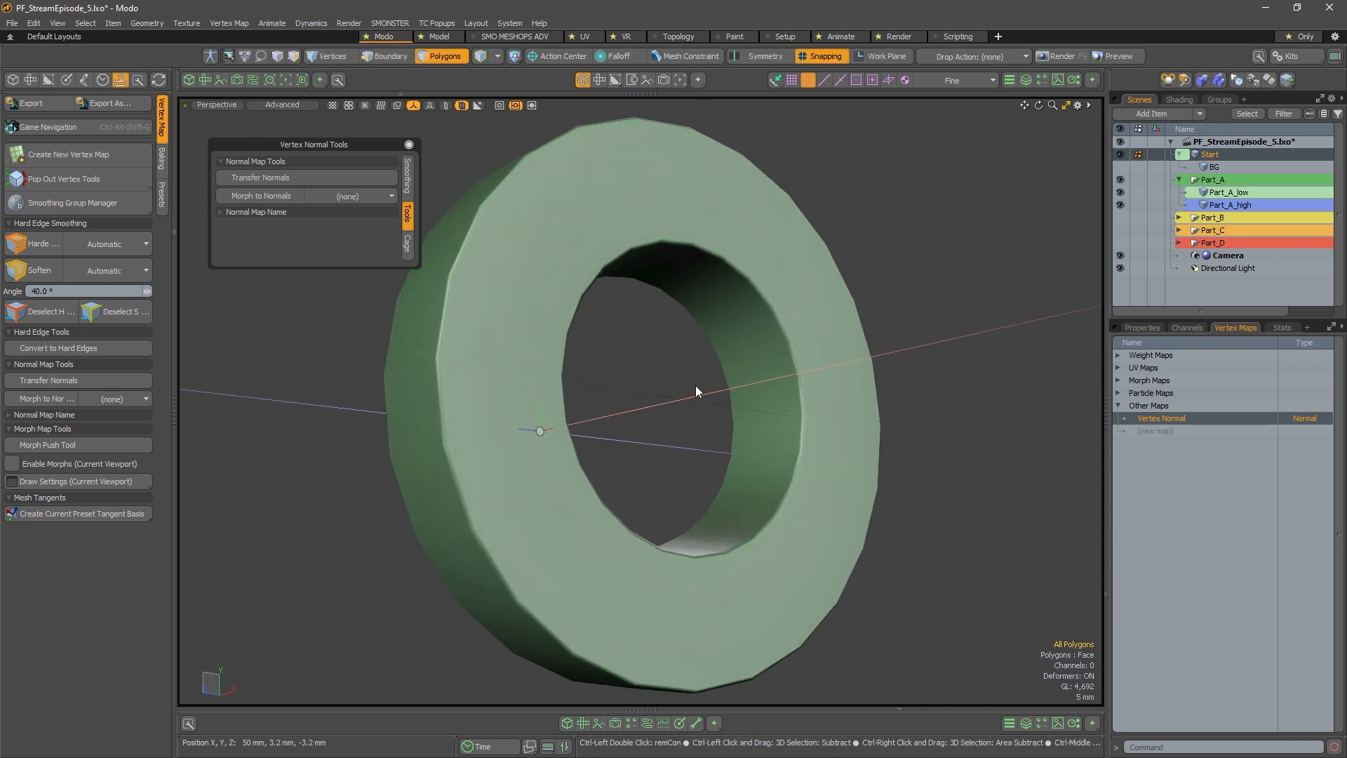
# Hide the work plane grid and examine the flange's shading from several angles
pyautogui.hotkey('ctrl', '3')
pyautogui.click(697, 436)
pyautogui.keyDown('alt'); pyautogui.moveTo(787, 414); pyautogui.dragTo(788, 316); pyautogui.keyUp('alt')
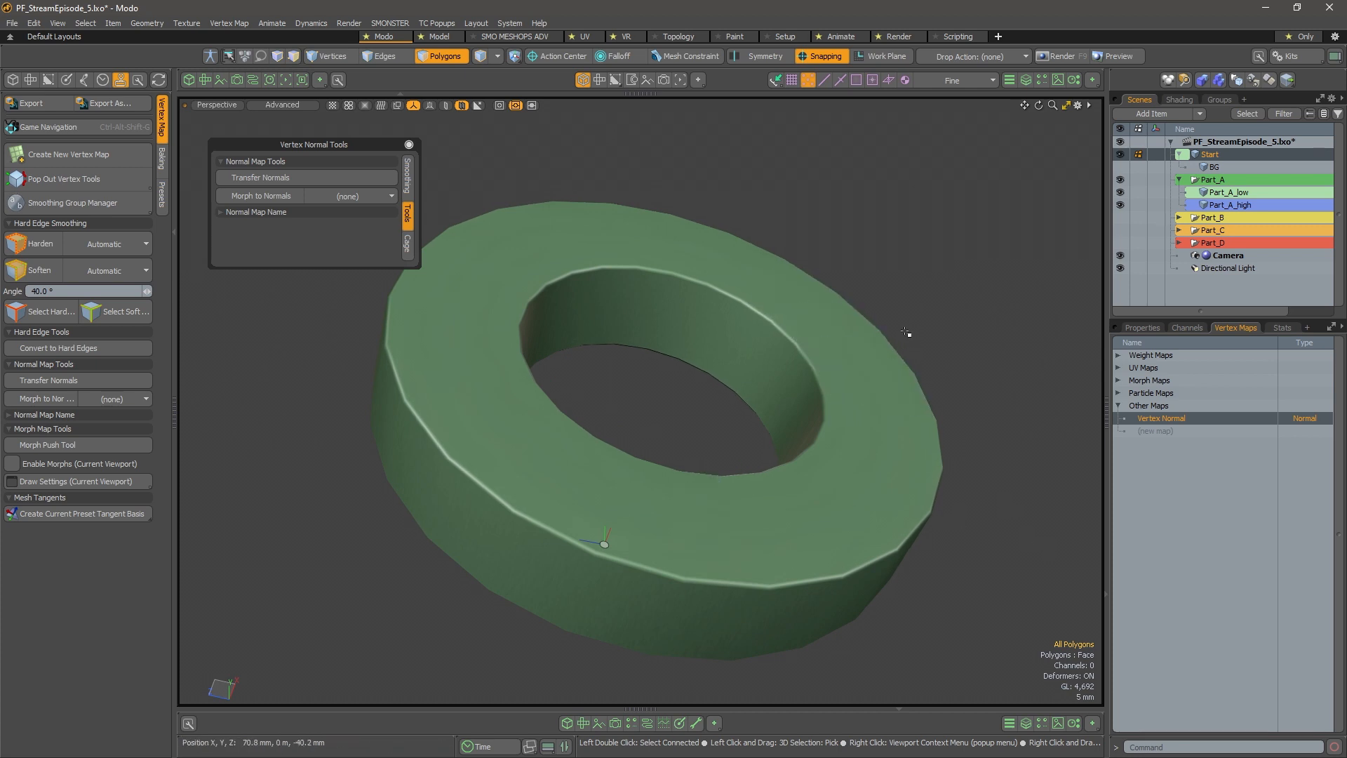
pyautogui.keyDown('alt'); pyautogui.moveTo(674, 412); pyautogui.dragTo(1102, 400); pyautogui.keyUp('alt')
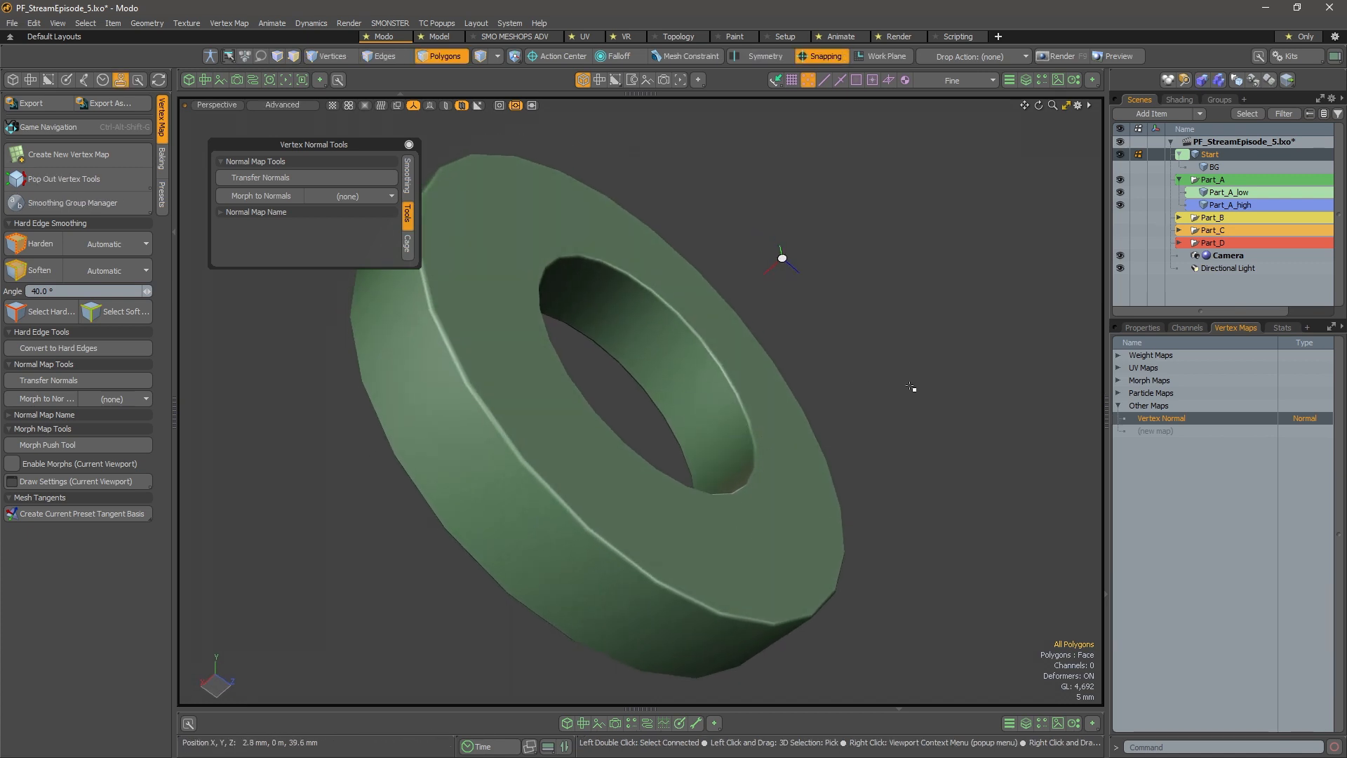
pyautogui.moveTo(521, 439)
pyautogui.keyDown('alt'); pyautogui.mouseDown()
pyautogui.moveTo(512, 259)
pyautogui.moveTo(451, 418)
pyautogui.moveTo(540, 477)
pyautogui.moveTo(568, 325)
pyautogui.moveTo(688, 313)
pyautogui.moveTo(730, 559)
pyautogui.moveTo(541, 456)
pyautogui.moveTo(553, 310)
pyautogui.moveTo(514, 304)
pyautogui.moveTo(598, 322)
pyautogui.moveTo(738, 396)
pyautogui.moveTo(598, 685)
pyautogui.moveTo(439, 358)
pyautogui.moveTo(665, 261)
pyautogui.moveTo(409, 505)
pyautogui.moveTo(617, 330)
pyautogui.mouseUp(); pyautogui.keyUp('alt')
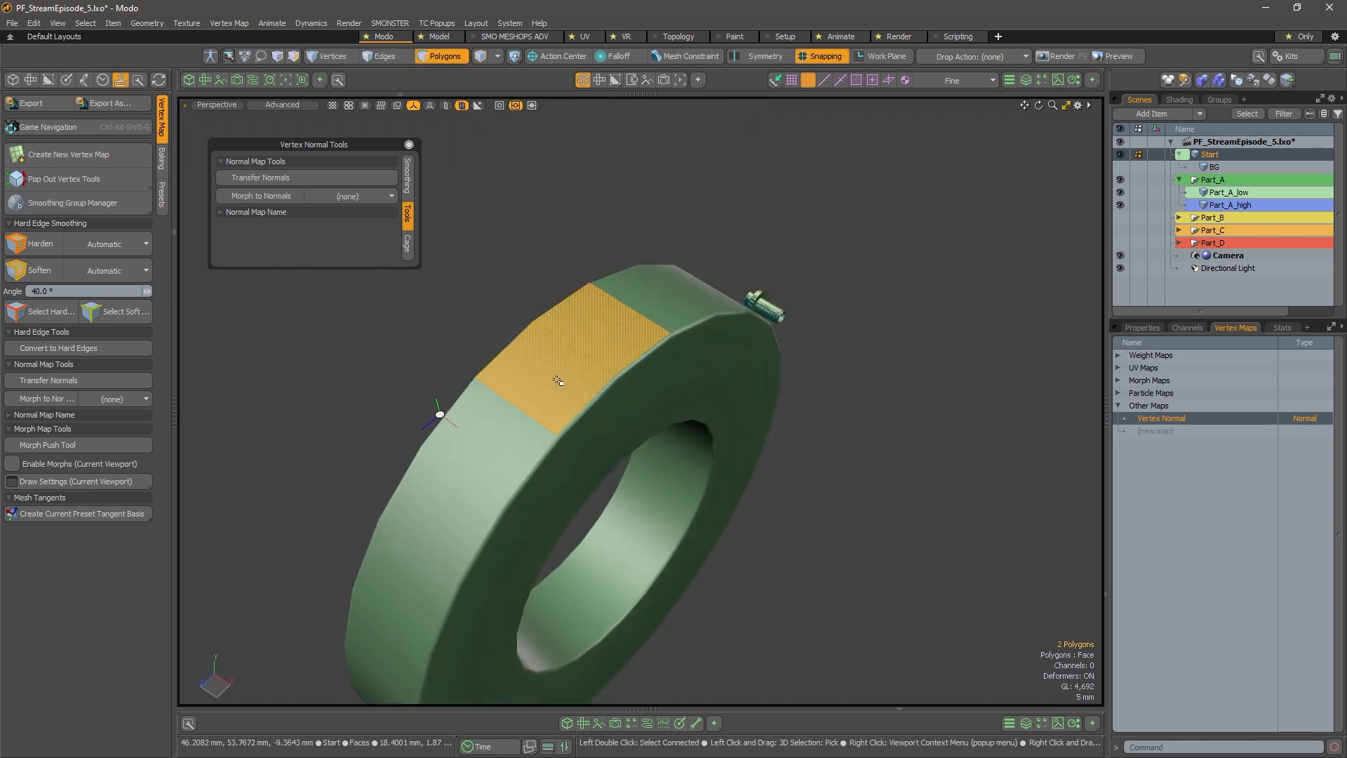
# Copy the polygon loop around the flange's outer rim and make BG the active mesh
pyautogui.press('l')
pyautogui.keyDown('alt'); pyautogui.moveTo(640, 460); pyautogui.dragTo(351, 419); pyautogui.keyUp('alt')
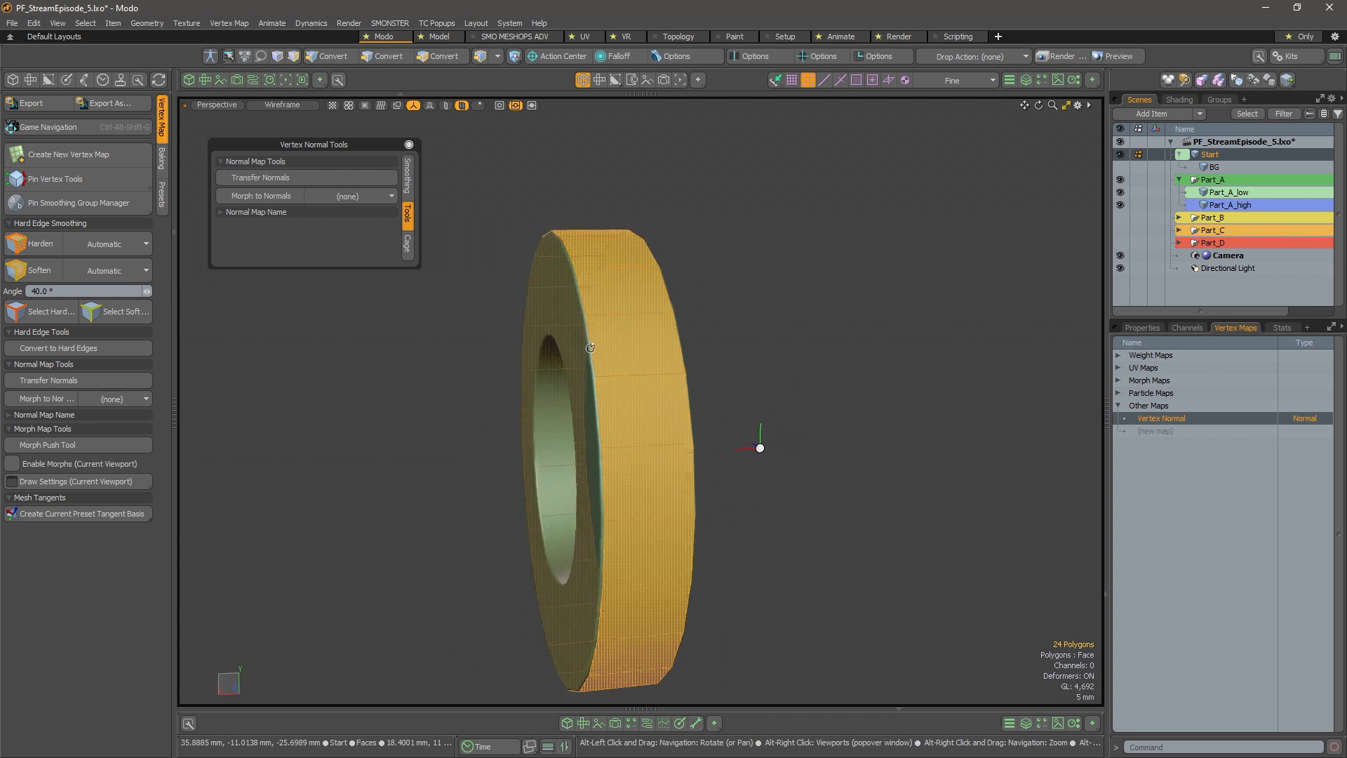
pyautogui.click(693, 301)
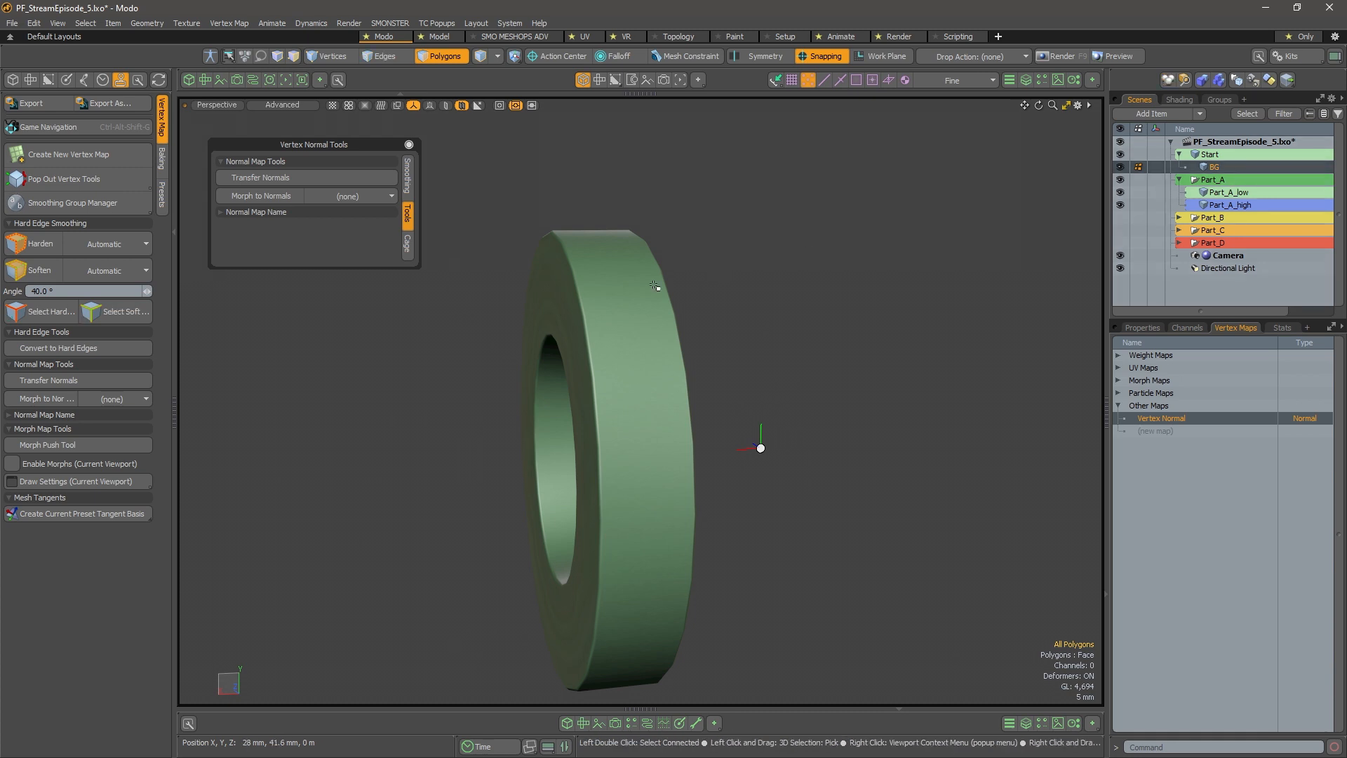
# Turn the wireframe and grid back on and replace BG's plane polygon with the copied rim loop
pyautogui.press('KP_8')
pyautogui.press('KP_8')
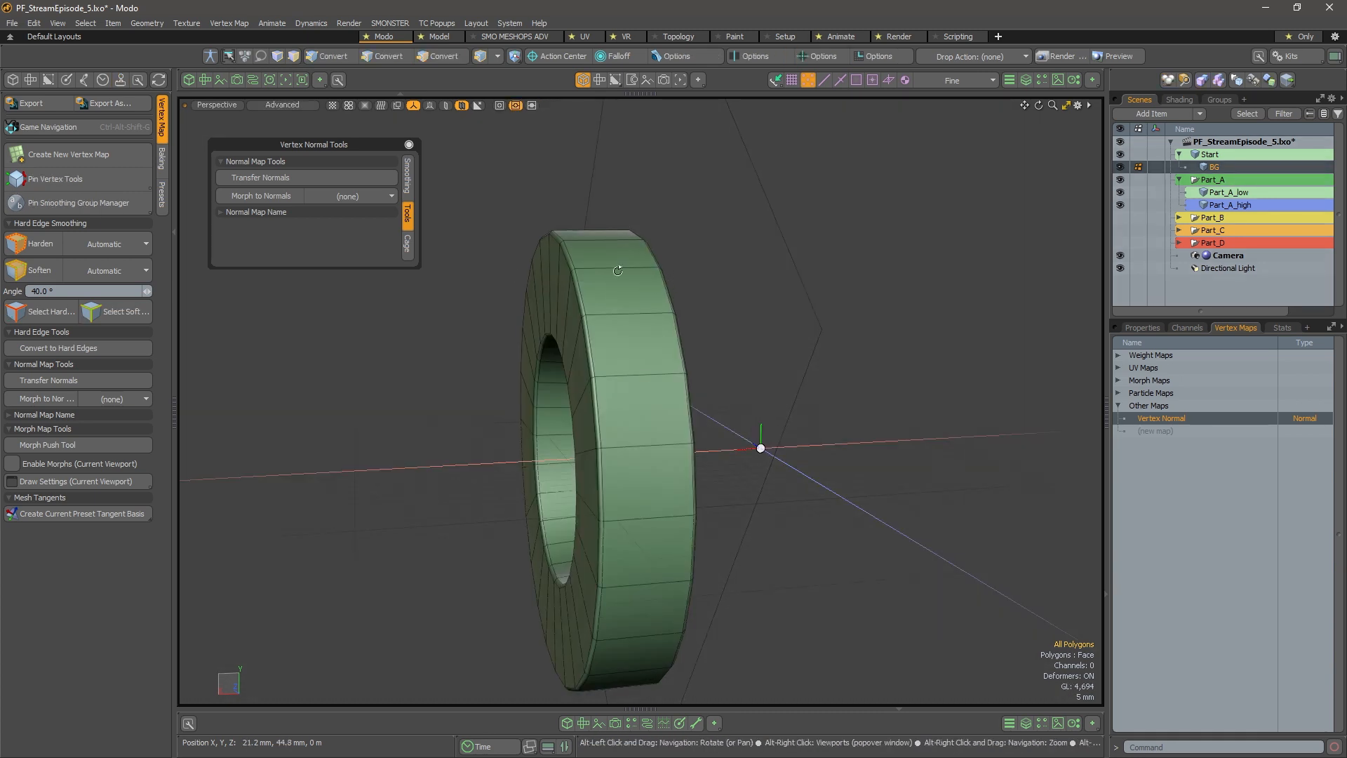
pyautogui.moveTo(622, 266)
pyautogui.keyDown('alt'); pyautogui.mouseDown()
pyautogui.moveTo(526, 246)
pyautogui.moveTo(540, 242)
pyautogui.mouseUp(); pyautogui.keyUp('alt')
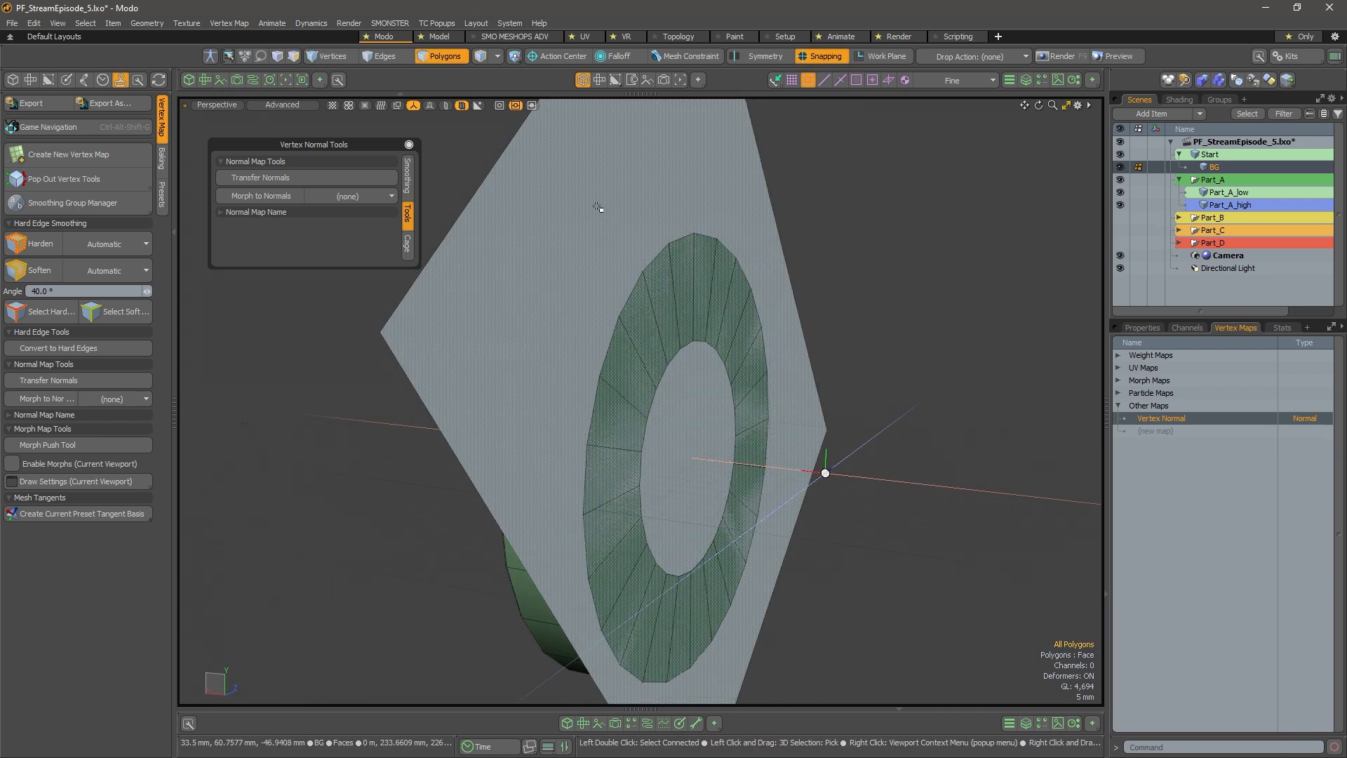
pyautogui.click(597, 207)
pyautogui.press('Delete')
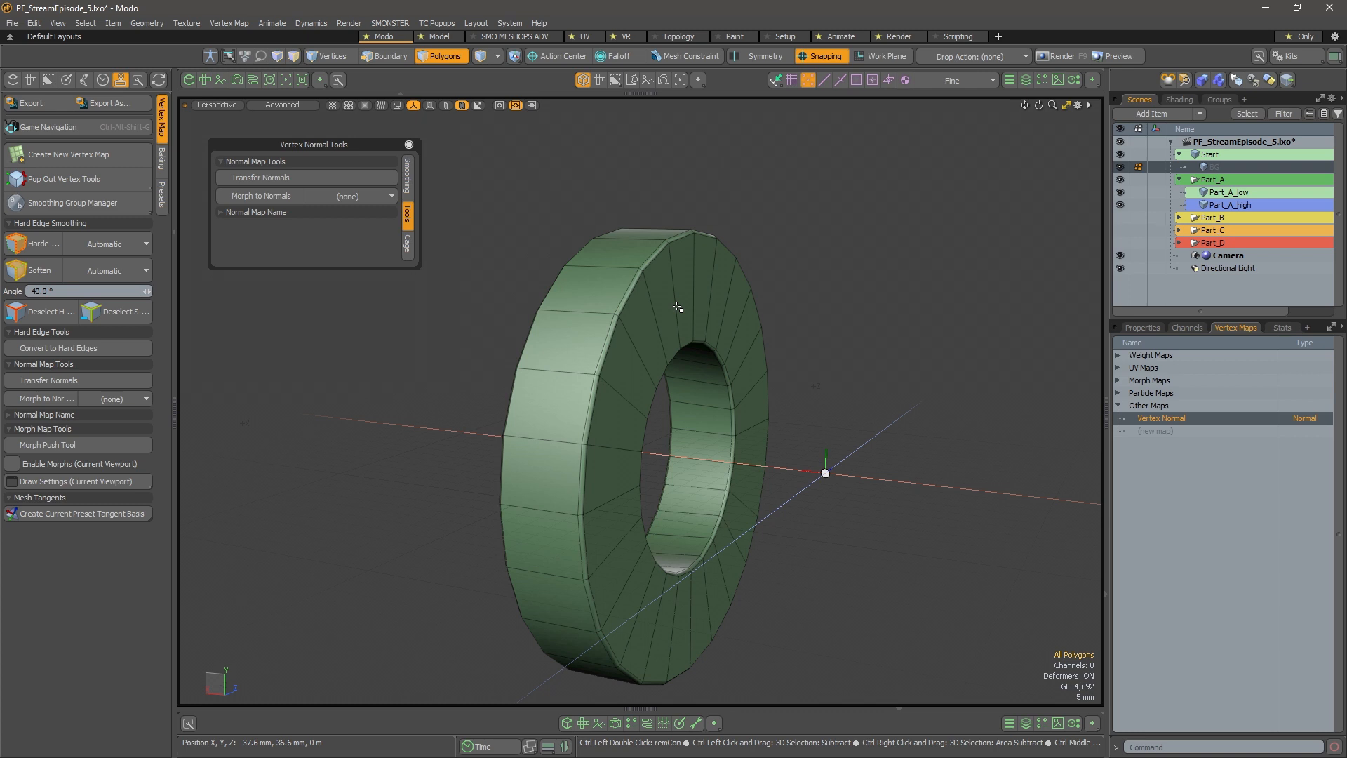
pyautogui.hotkey('ctrl', 'v')
pyautogui.keyDown('alt'); pyautogui.moveTo(626, 248); pyautogui.dragTo(599, 297); pyautogui.keyUp('alt')
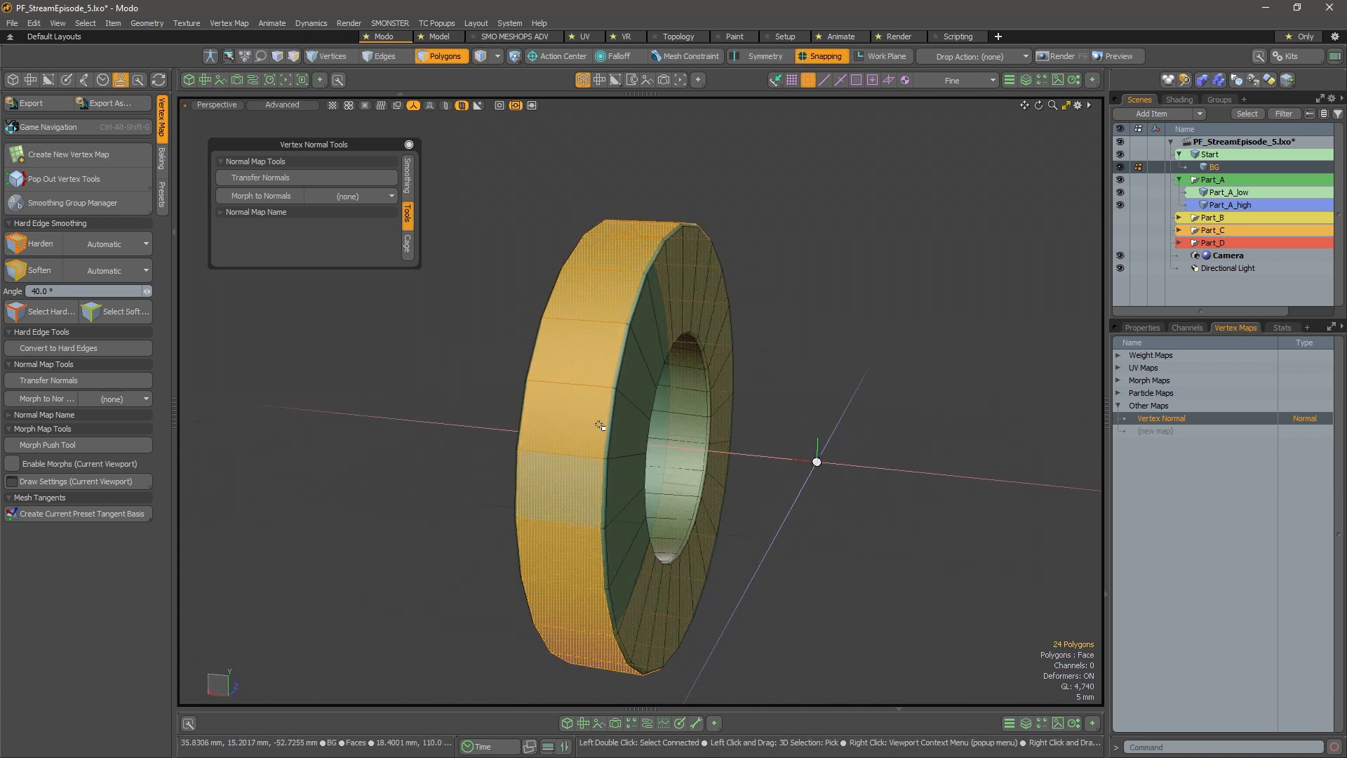
# Select the ring of cross edges around BG's rim loop and scale it along X so the band extends past both flange edges
pyautogui.keyDown('alt'); pyautogui.moveTo(600, 425); pyautogui.dragTo(618, 293); pyautogui.keyUp('alt')
pyautogui.press('2')
pyautogui.doubleClick(619, 281)
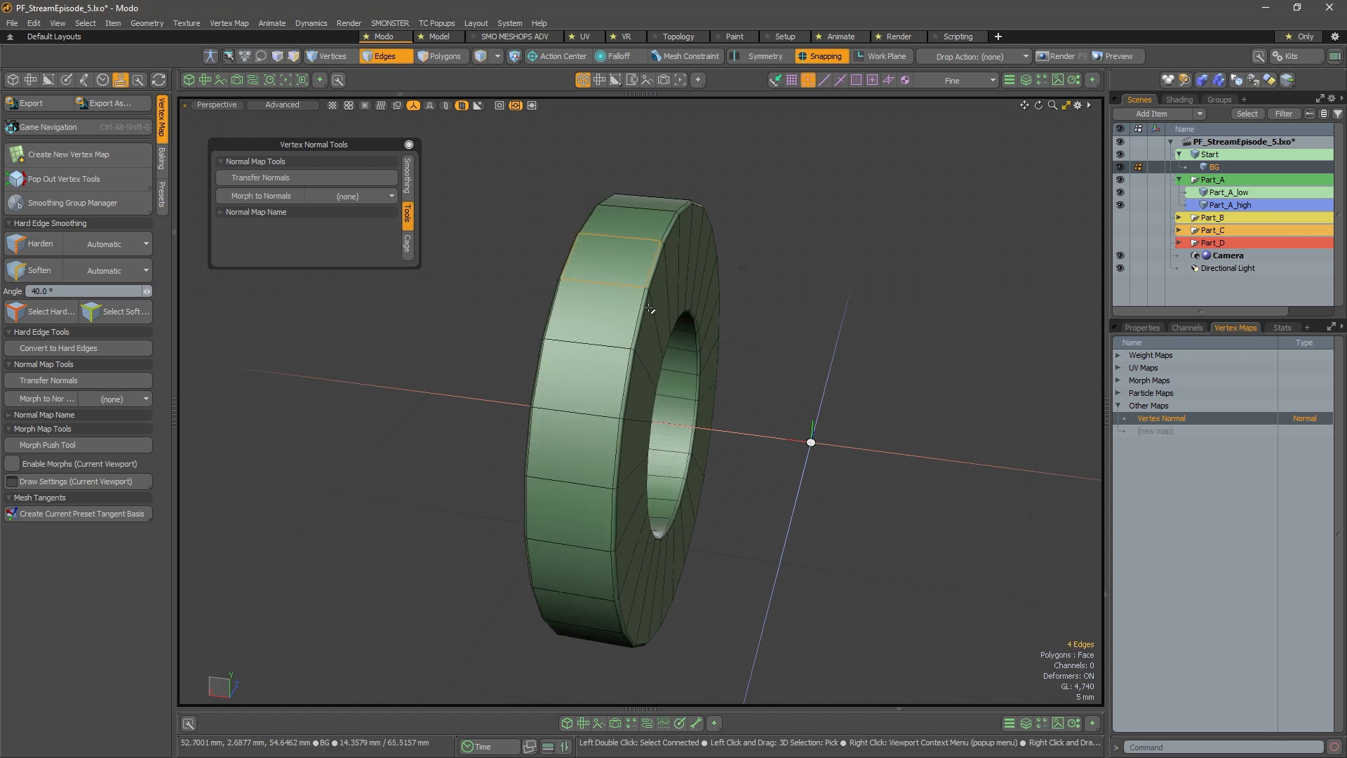
pyautogui.press('alt')
pyautogui.hotkey('alt', 'l')
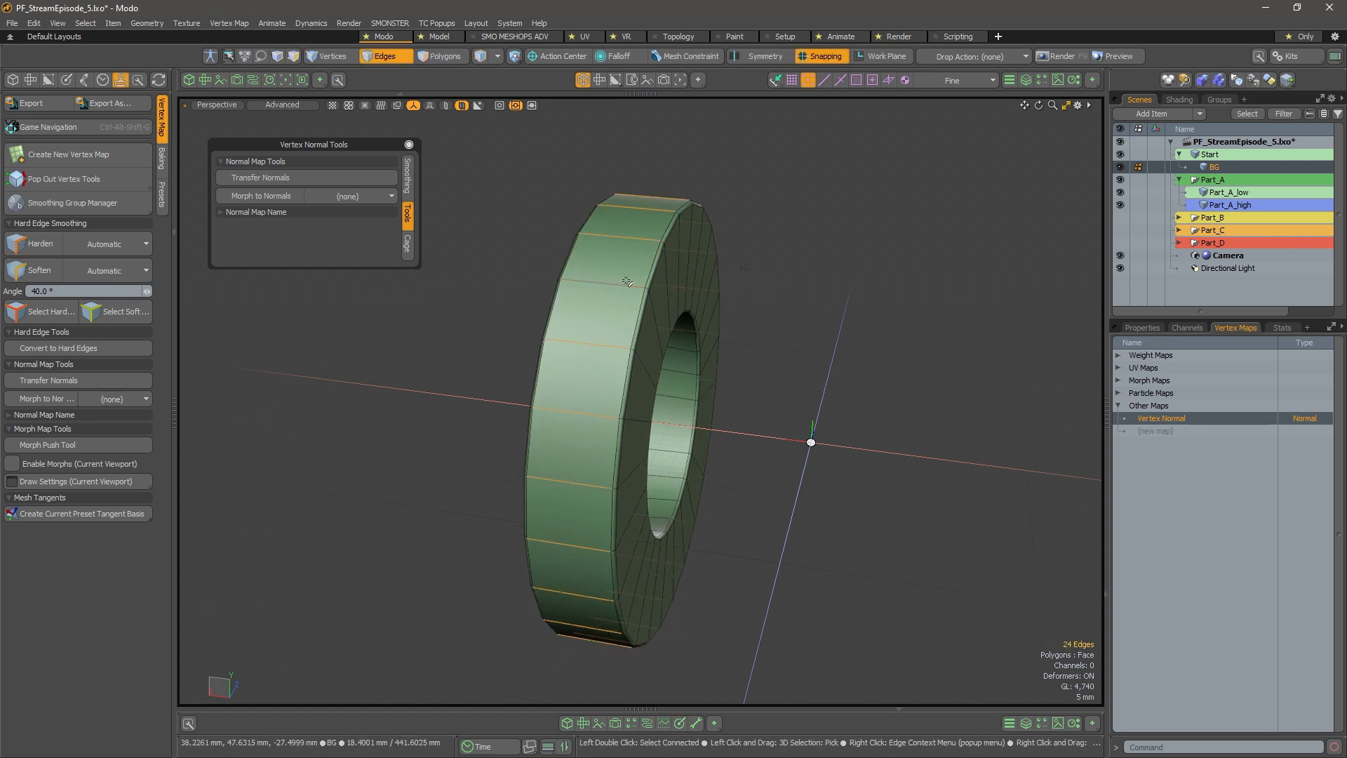
pyautogui.press('y')
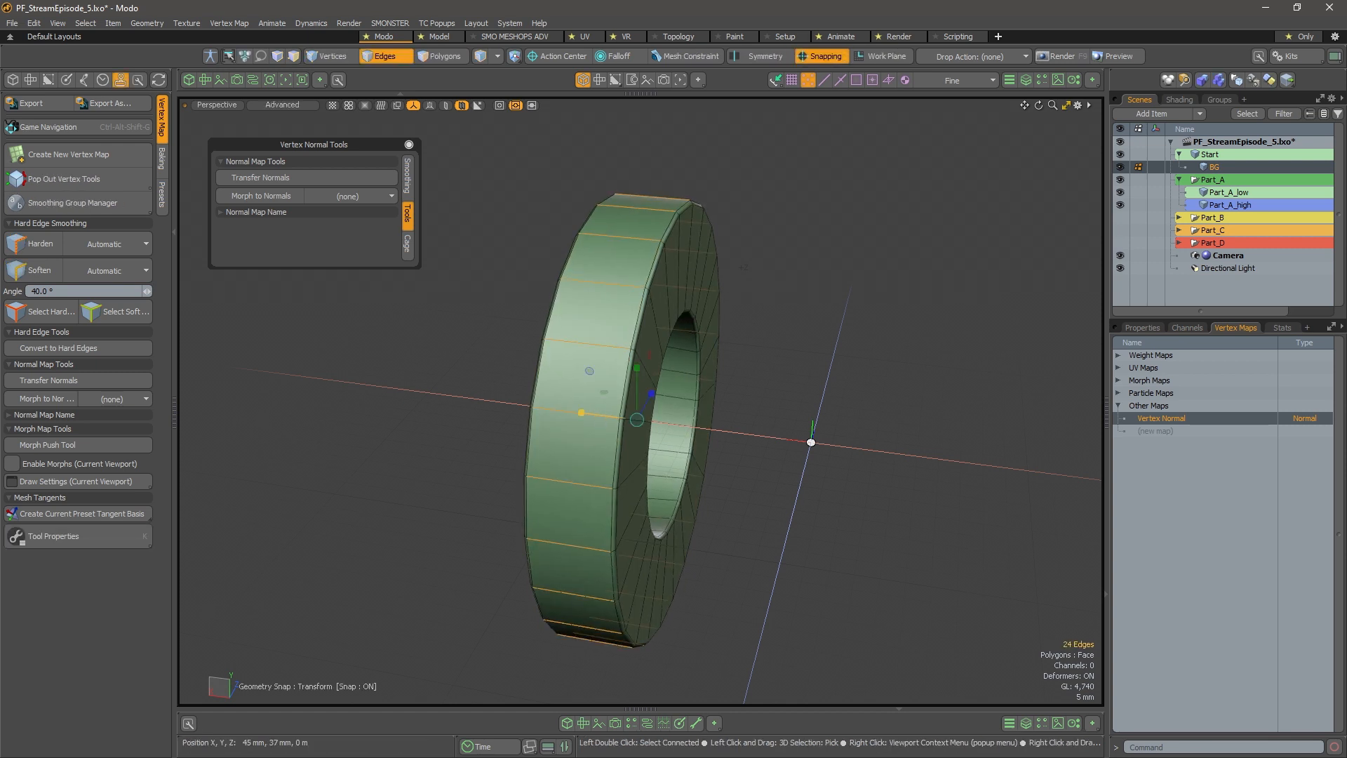
pyautogui.moveTo(581, 413); pyautogui.dragTo(539, 409)
pyautogui.press('space')
pyautogui.keyDown('alt'); pyautogui.moveTo(857, 418); pyautogui.dragTo(629, 355); pyautogui.keyUp('alt')
pyautogui.keyDown('alt'); pyautogui.moveTo(689, 301); pyautogui.dragTo(691, 403); pyautogui.keyUp('alt')
# Select the widened polygon loop of BG and apply Set Vertex Normals to it
pyautogui.press('3')
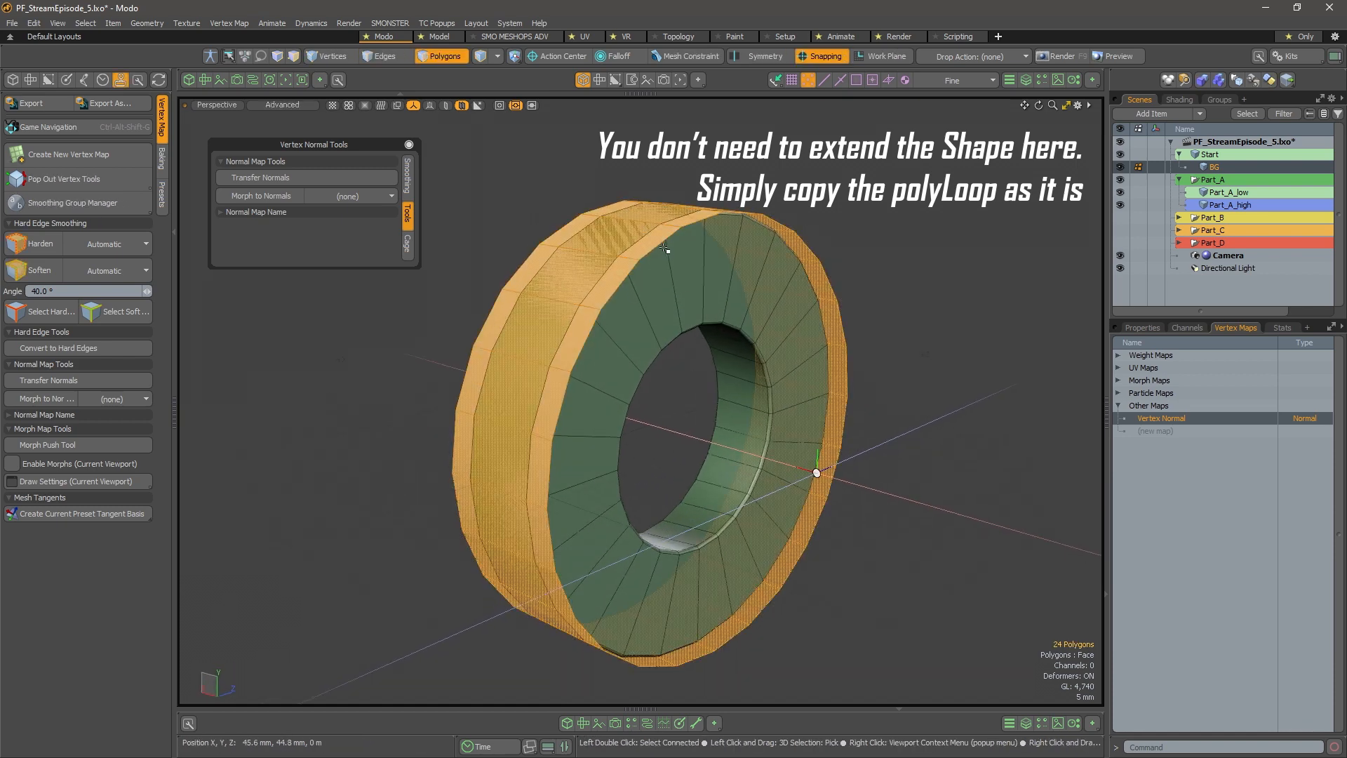
pyautogui.moveTo(661, 233); pyautogui.dragTo(672, 218)
pyautogui.press('l')
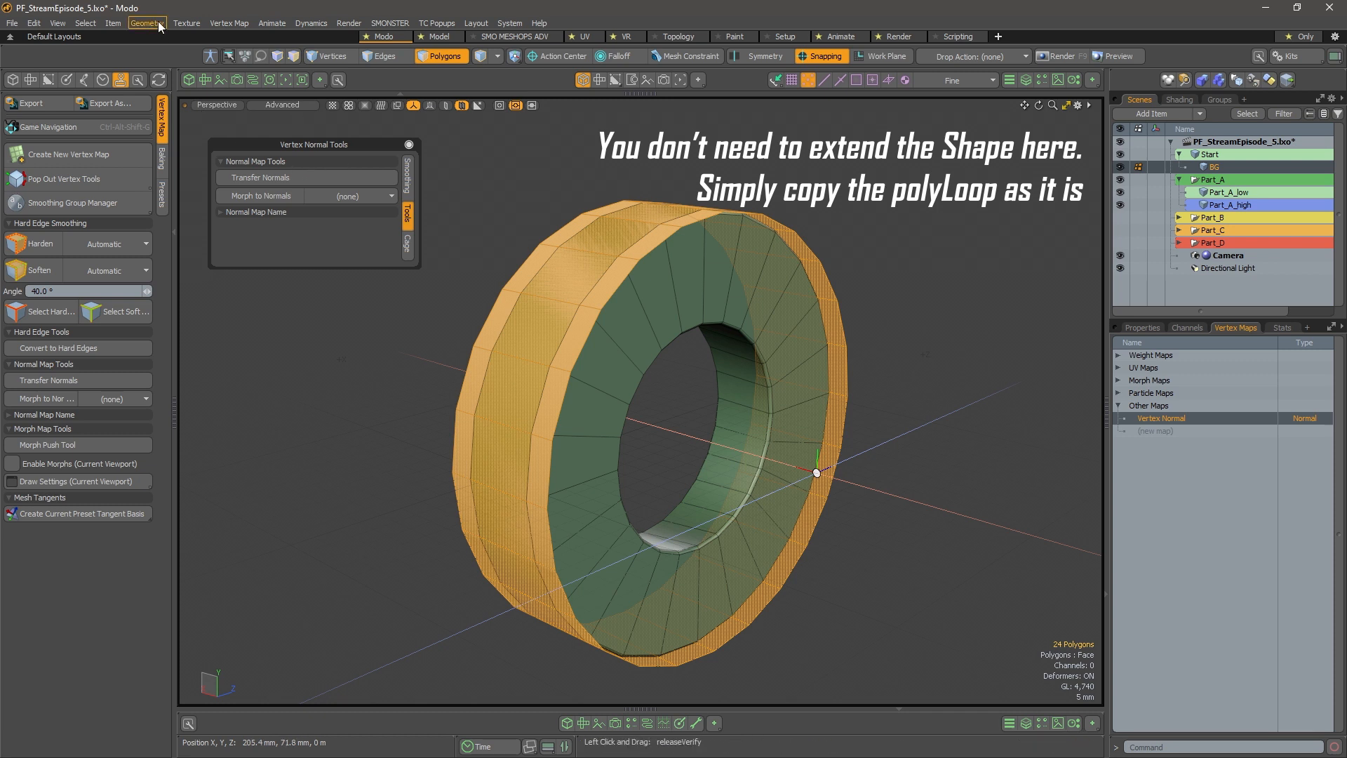
pyautogui.click(230, 22)
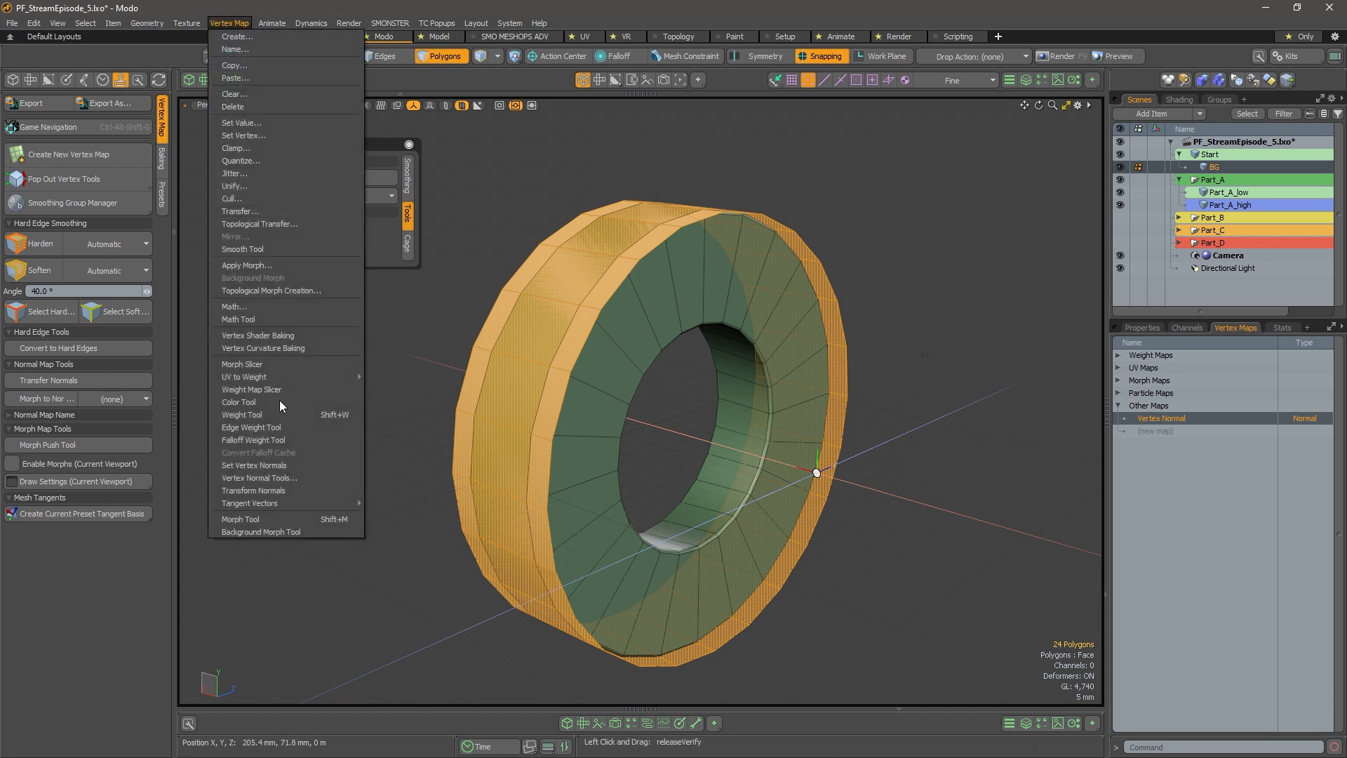
pyautogui.click(297, 465)
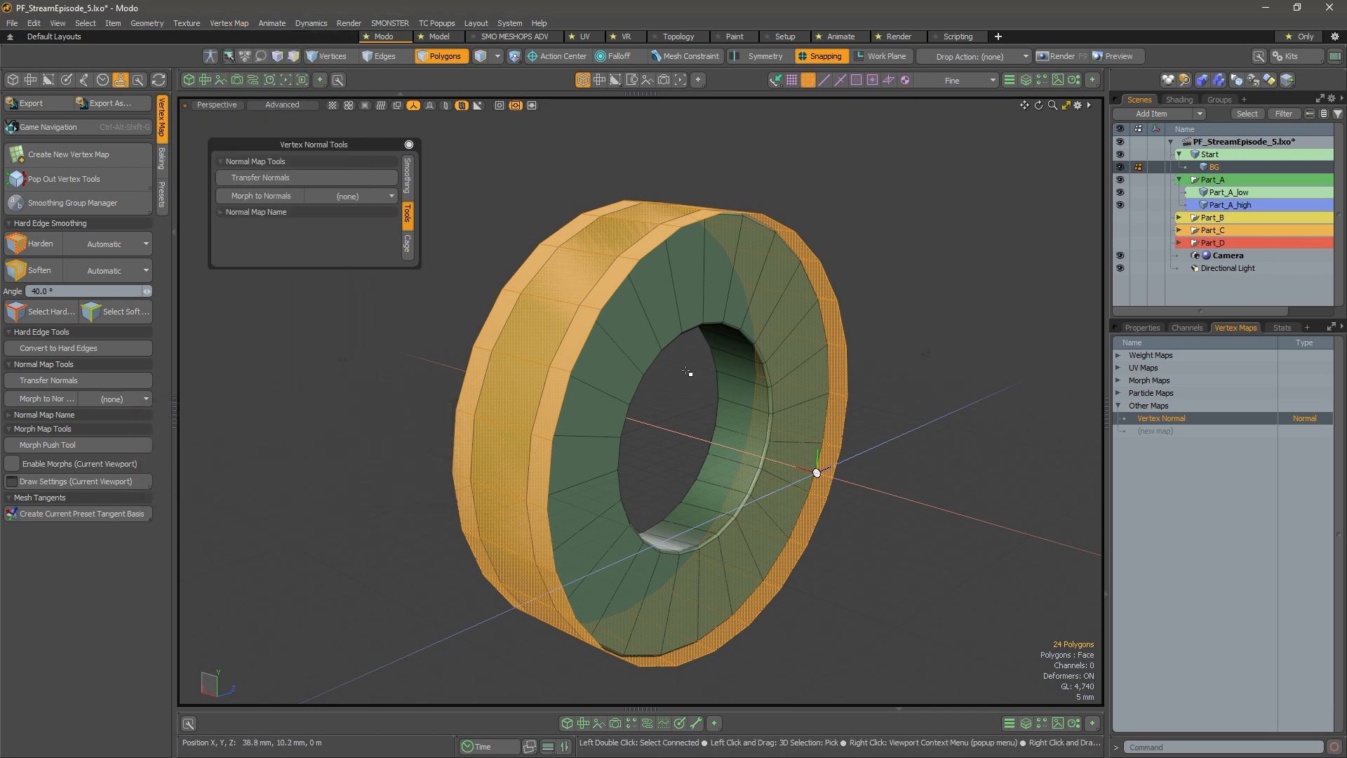
# Turn on the vertex normal display and switch the viewport to the front view
pyautogui.click(61, 21)
pyautogui.moveTo(64, 25)
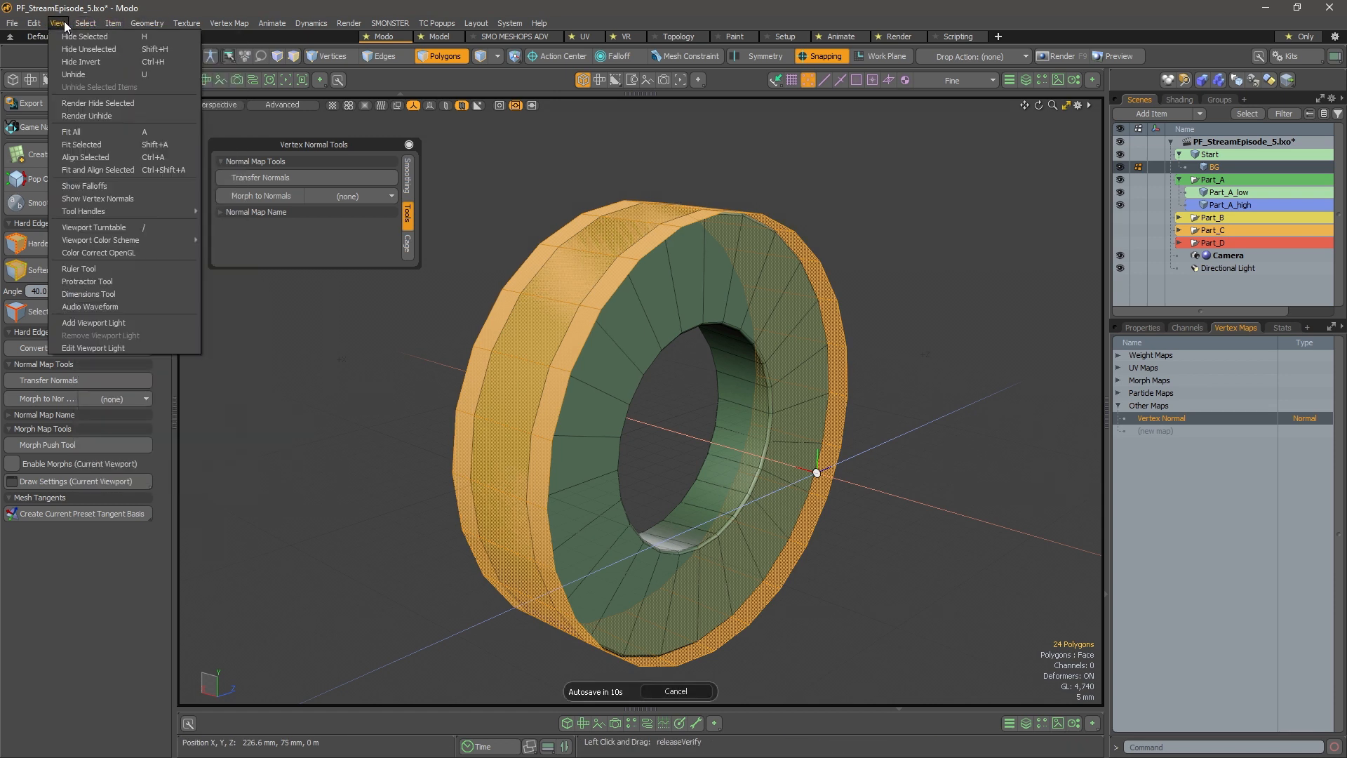
pyautogui.click(119, 201)
pyautogui.keyDown('alt'); pyautogui.moveTo(631, 312); pyautogui.dragTo(738, 312); pyautogui.keyUp('alt')
pyautogui.hotkey('ctrl', 'space')
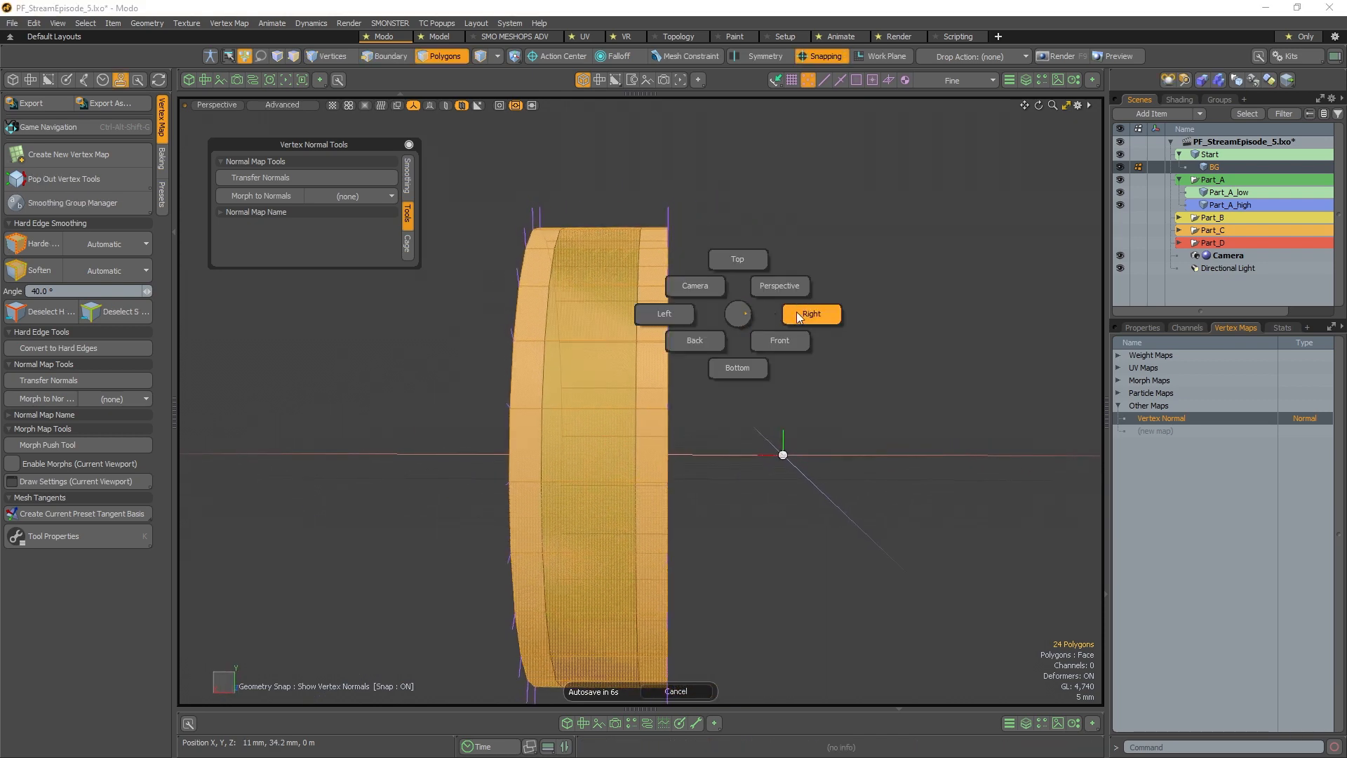
pyautogui.click(800, 312)
pyautogui.hotkey('ctrl', 'space')
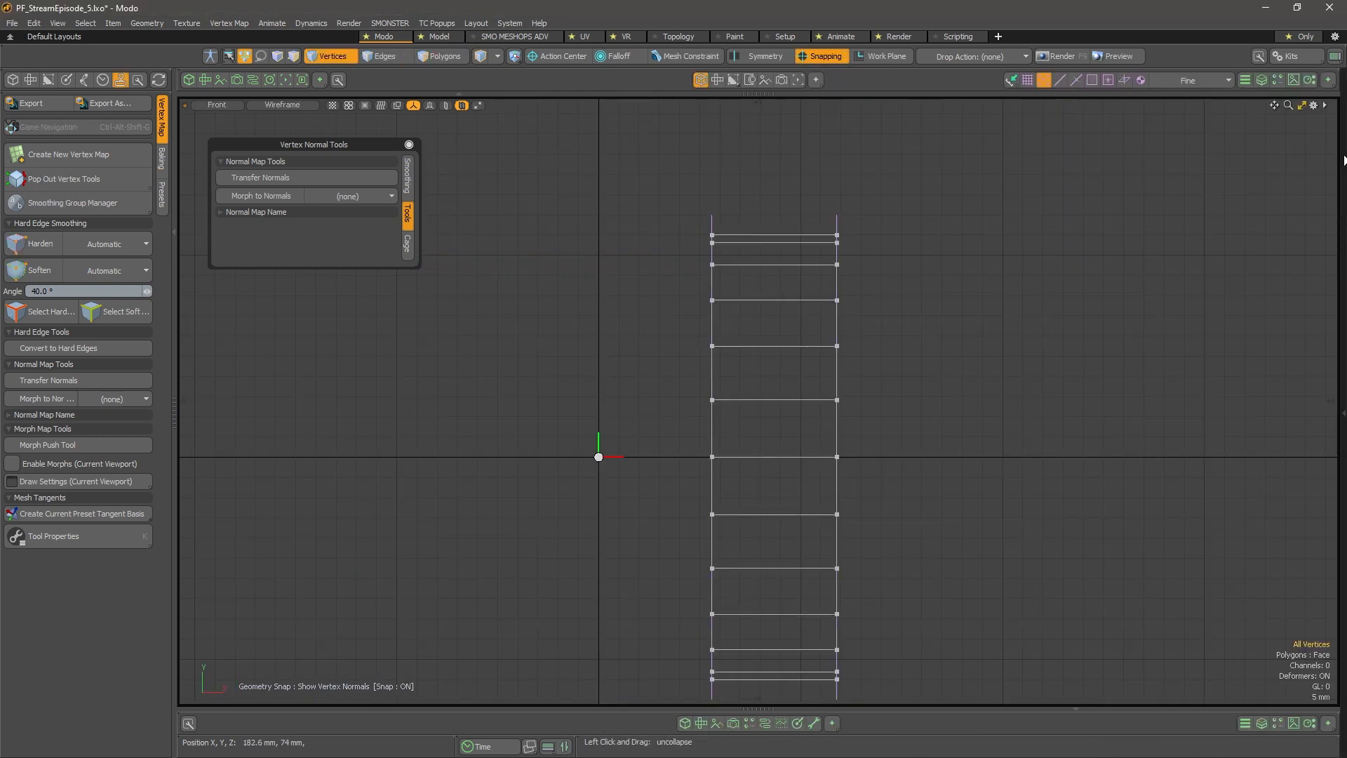
# Compare the rim normals of the Start mesh with those of BG, viewing Start alone and both meshes together
pyautogui.click(1342, 160)
pyautogui.click(1195, 154)
pyautogui.click(1121, 155)
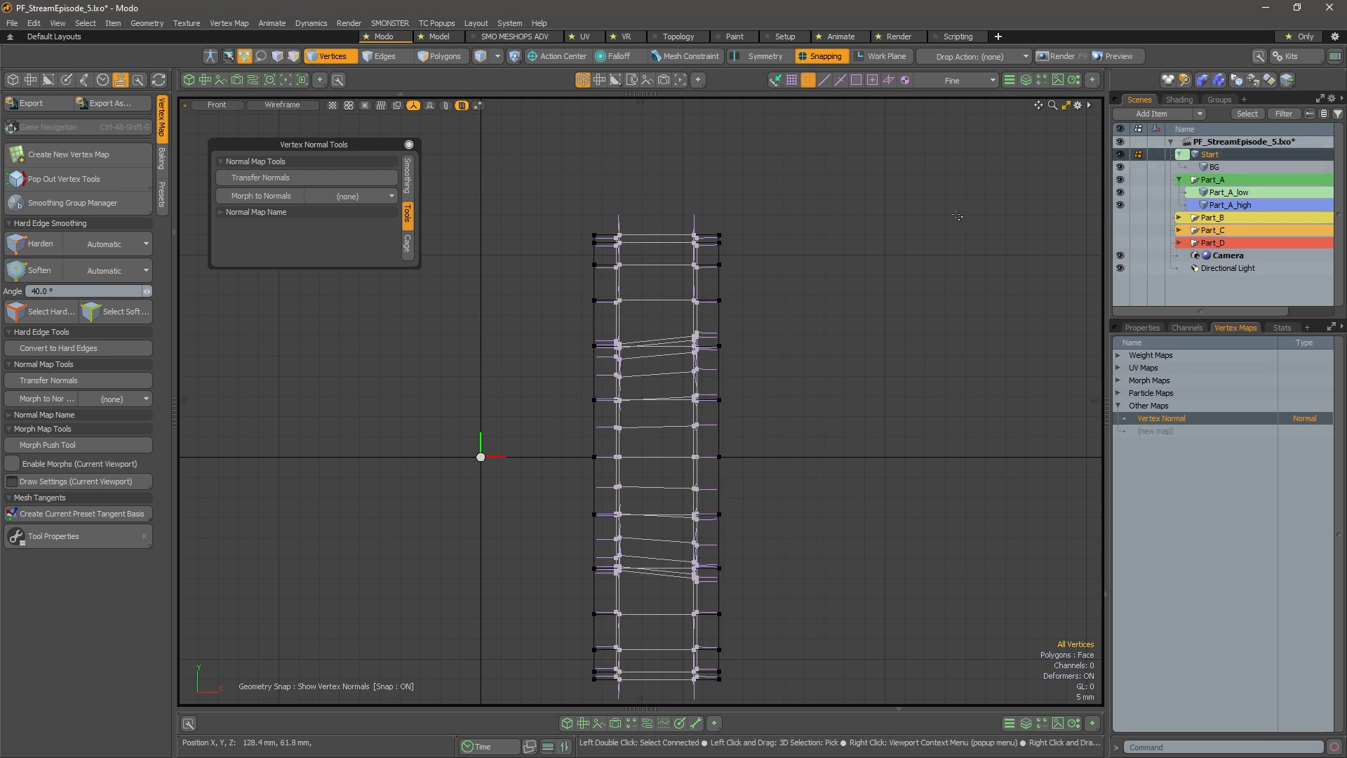
pyautogui.keyDown('alt'); pyautogui.moveTo(733, 200); pyautogui.dragTo(805, 204, button='right'); pyautogui.keyUp('alt')
pyautogui.keyDown('alt'); pyautogui.moveTo(588, 288); pyautogui.dragTo(603, 287, button='right'); pyautogui.keyUp('alt')
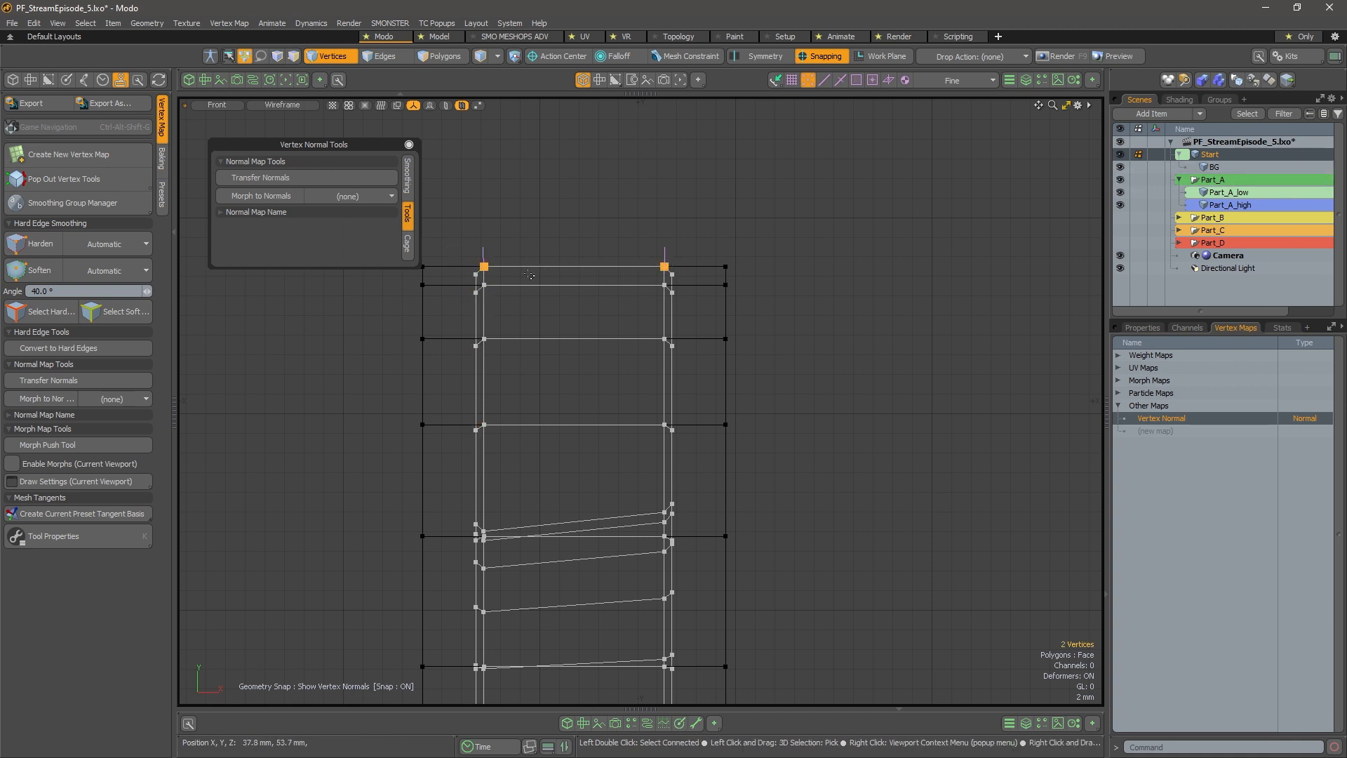
pyautogui.click(1224, 166)
pyautogui.doubleClick(1225, 153)
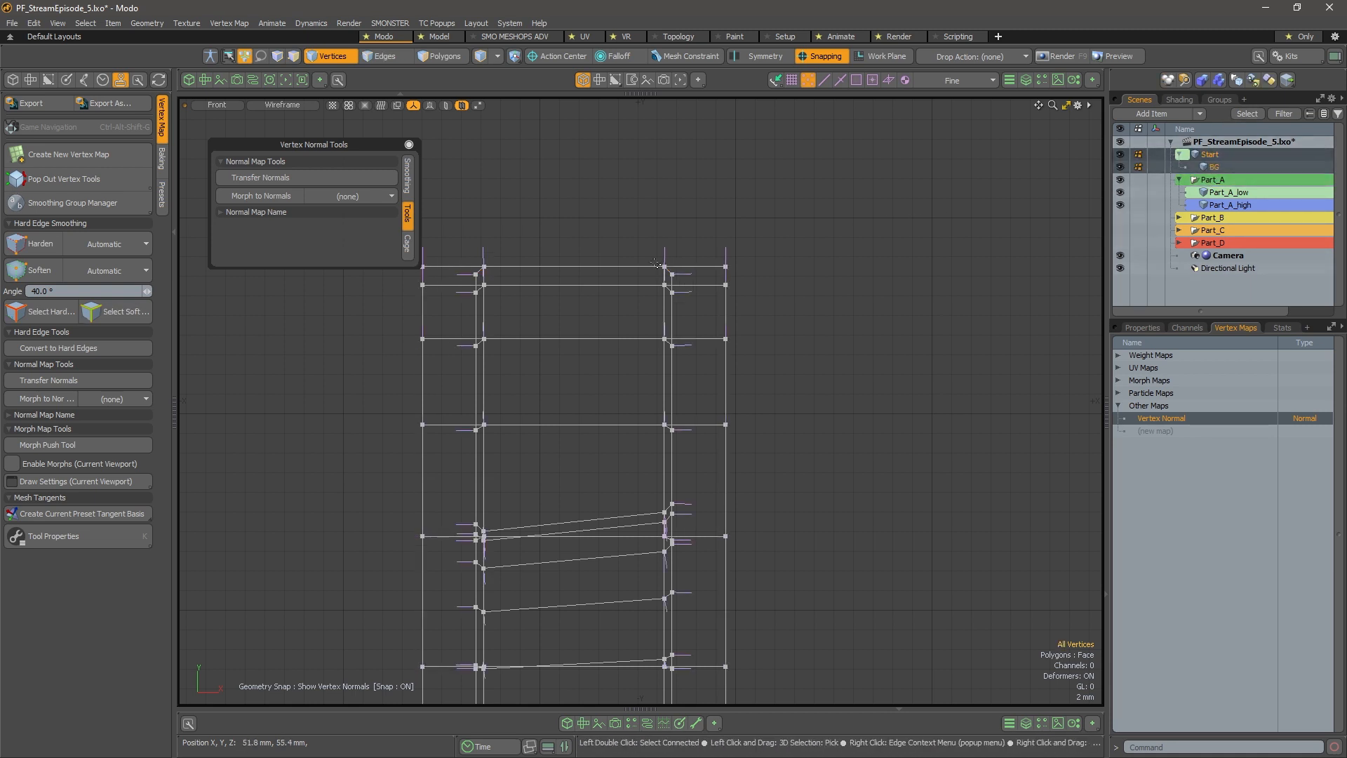
pyautogui.keyDown('ctrl'); pyautogui.keyDown('alt'); pyautogui.moveTo(714, 308); pyautogui.dragTo(667, 306); pyautogui.keyUp('alt'); pyautogui.keyUp('ctrl')
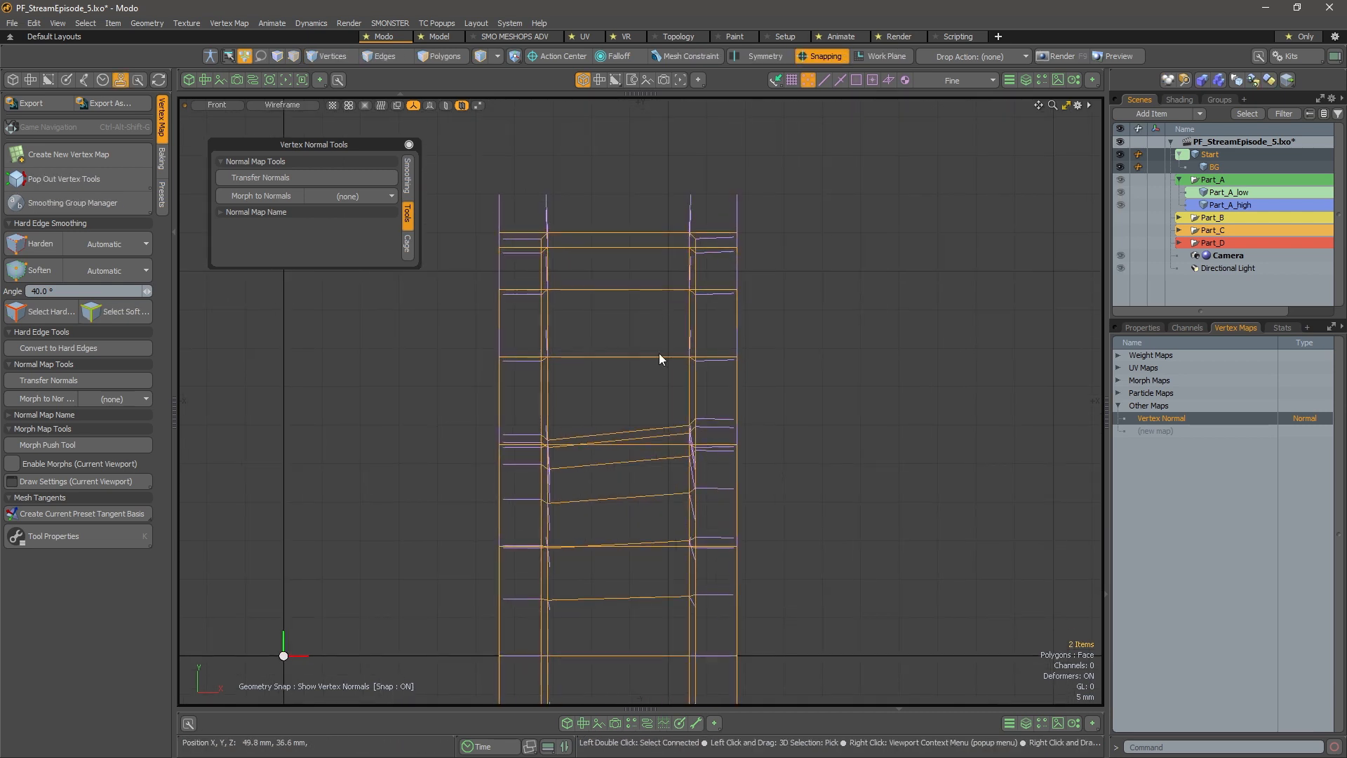
# Return to the perspective view with texture shading and make the Start mesh the only selected item
pyautogui.hotkey('ctrl', 'space')
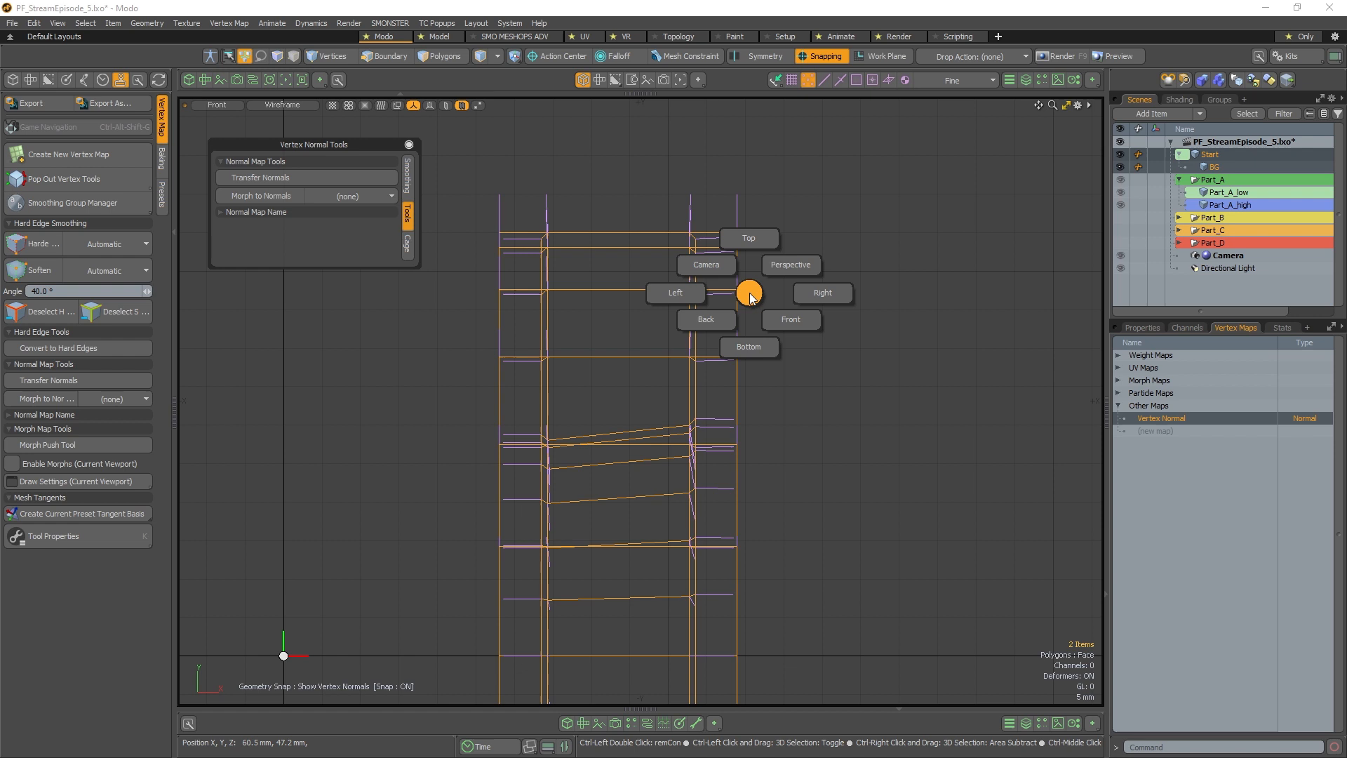
pyautogui.click(797, 264)
pyautogui.keyDown('alt'); pyautogui.moveTo(856, 379); pyautogui.dragTo(797, 355); pyautogui.keyUp('alt')
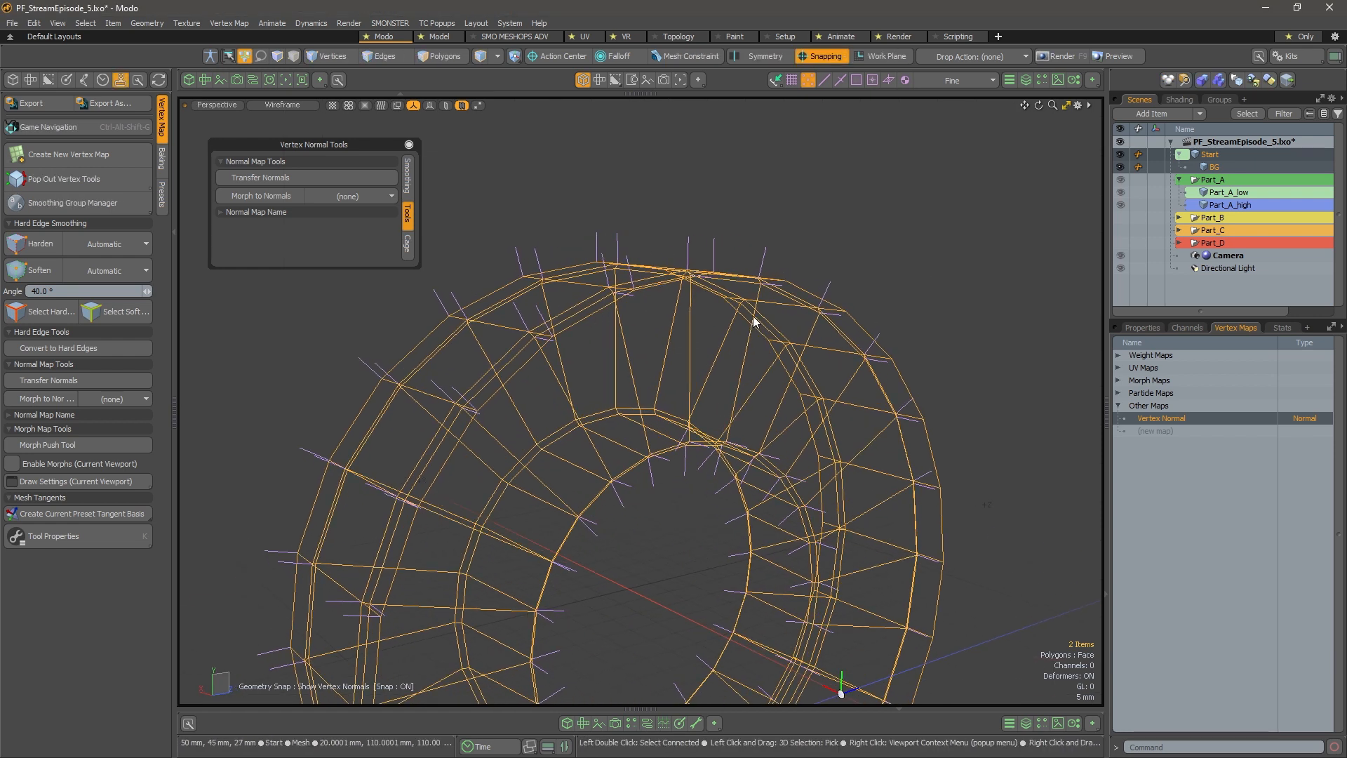
pyautogui.press('KP_5')
pyautogui.click(1220, 155)
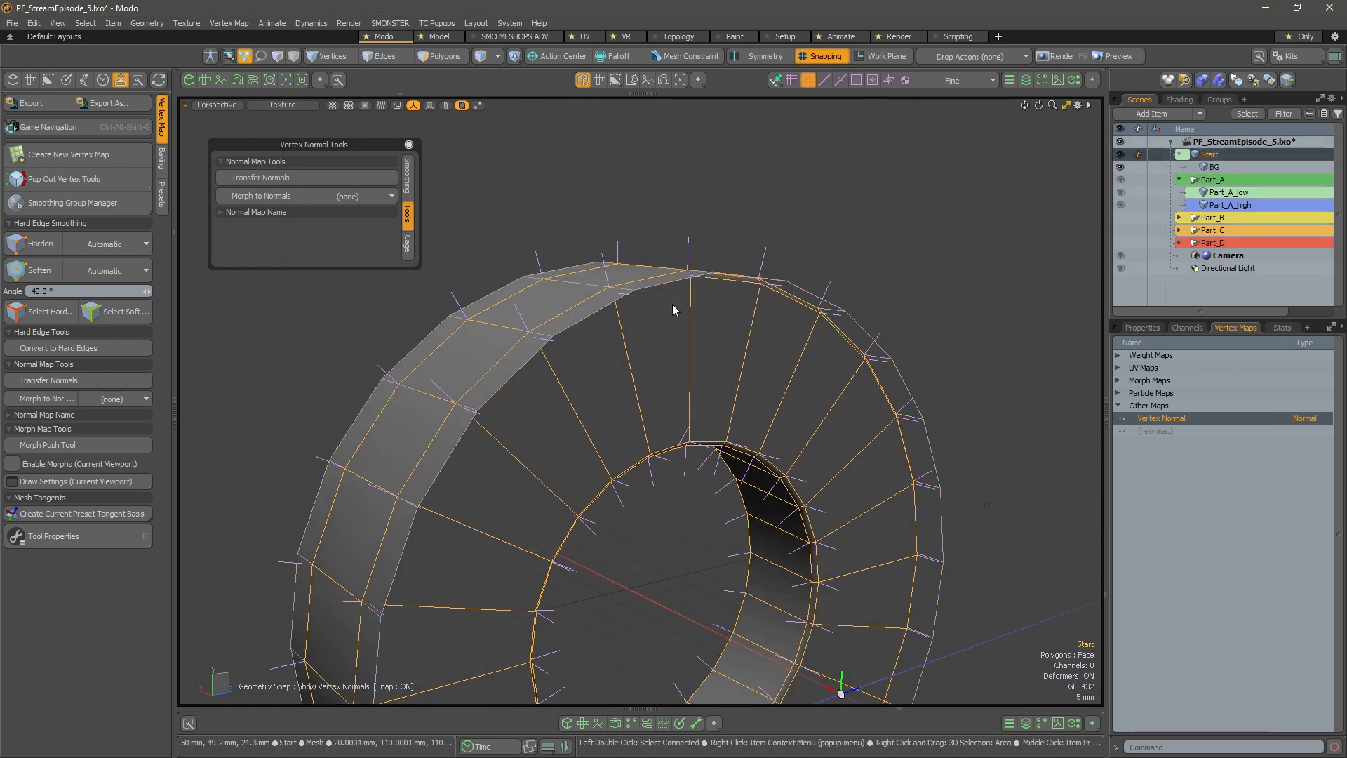
# Isolate the polygon loop around the flange's outer rim on the Start mesh and clear the selection
pyautogui.press('3')
pyautogui.keyDown('alt'); pyautogui.moveTo(570, 281); pyautogui.dragTo(863, 195); pyautogui.keyUp('alt')
pyautogui.press('l')
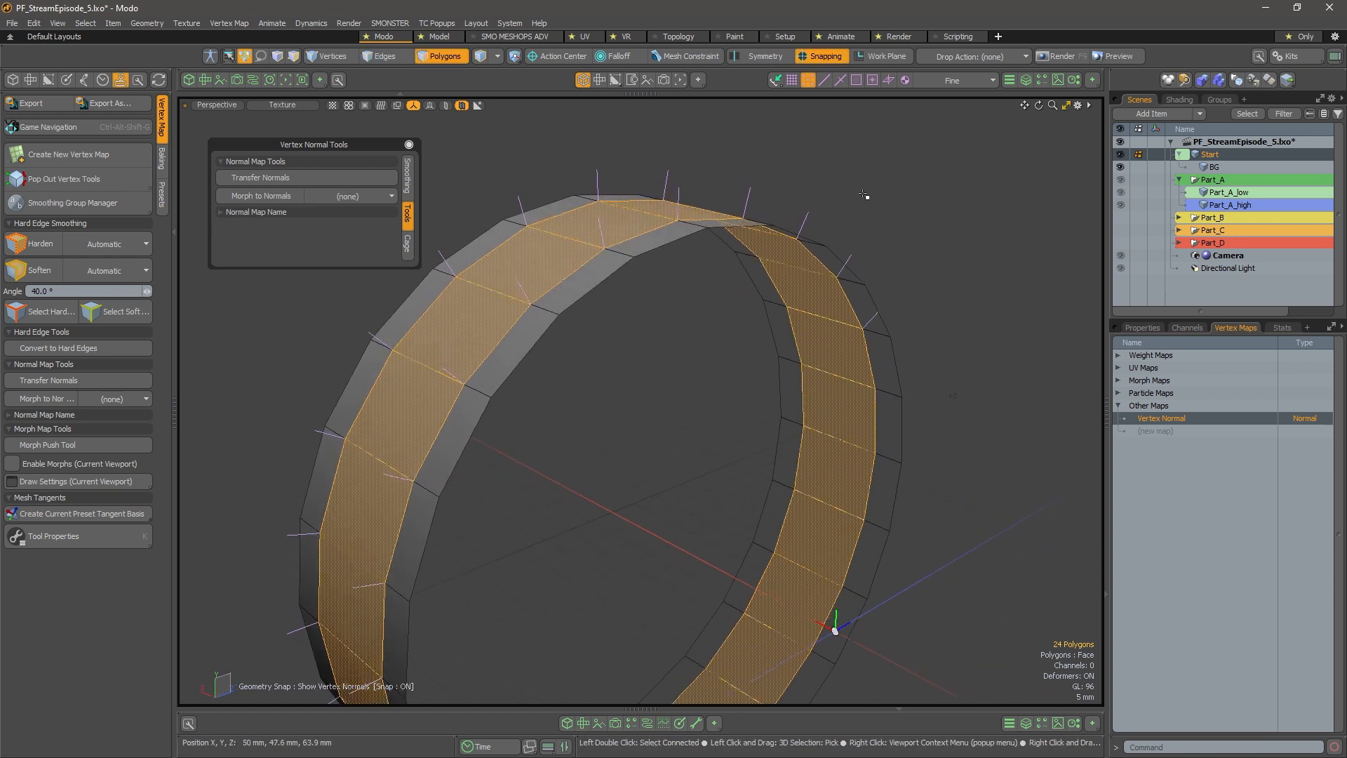
pyautogui.press('1')
pyautogui.moveTo(642, 206)
pyautogui.keyDown('alt'); pyautogui.mouseDown()
pyautogui.moveTo(648, 230)
pyautogui.moveTo(537, 300)
pyautogui.moveTo(411, 436)
pyautogui.moveTo(466, 366)
pyautogui.moveTo(445, 393)
pyautogui.mouseUp(); pyautogui.keyUp('alt')
pyautogui.press('3')
pyautogui.click(896, 183)
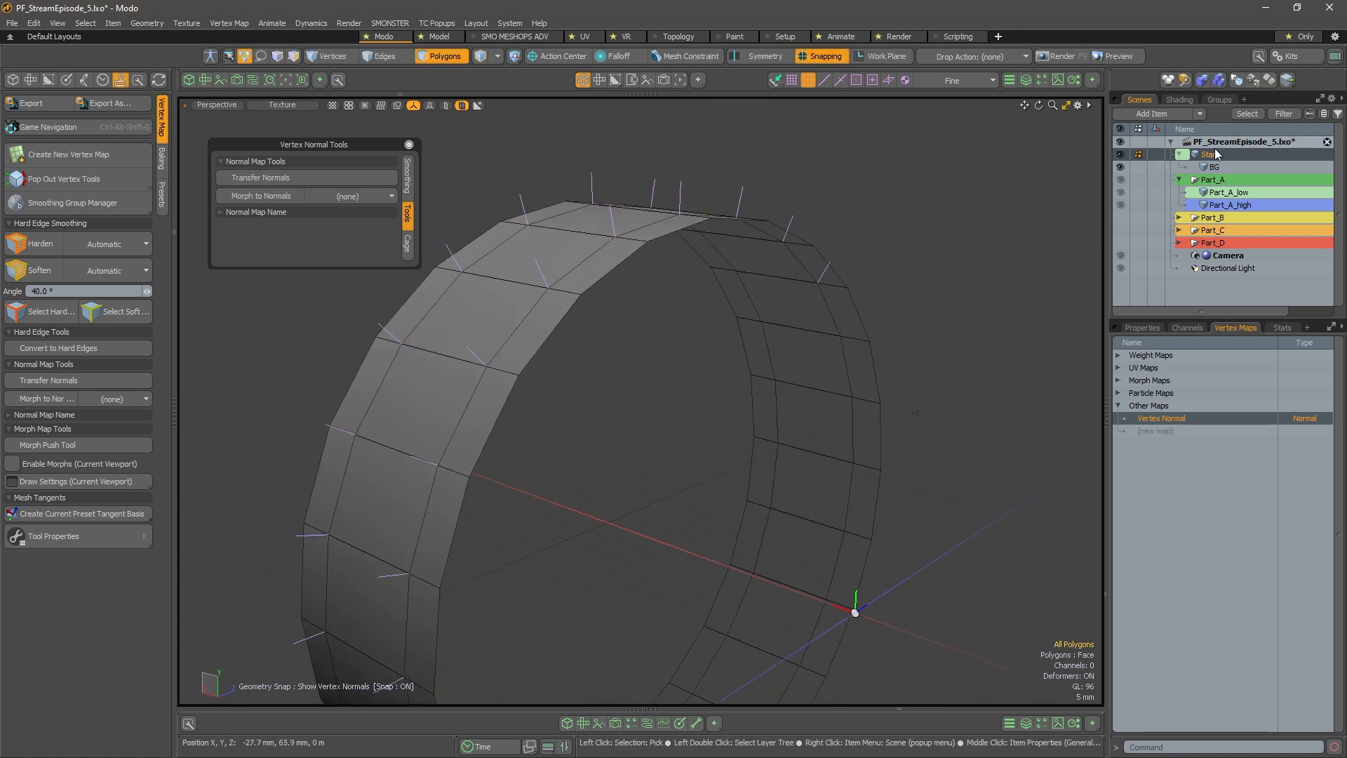
# Transfer the normals from BG to the isolated rim polygons of the Start mesh, leaving World Space off
pyautogui.click(1226, 167)
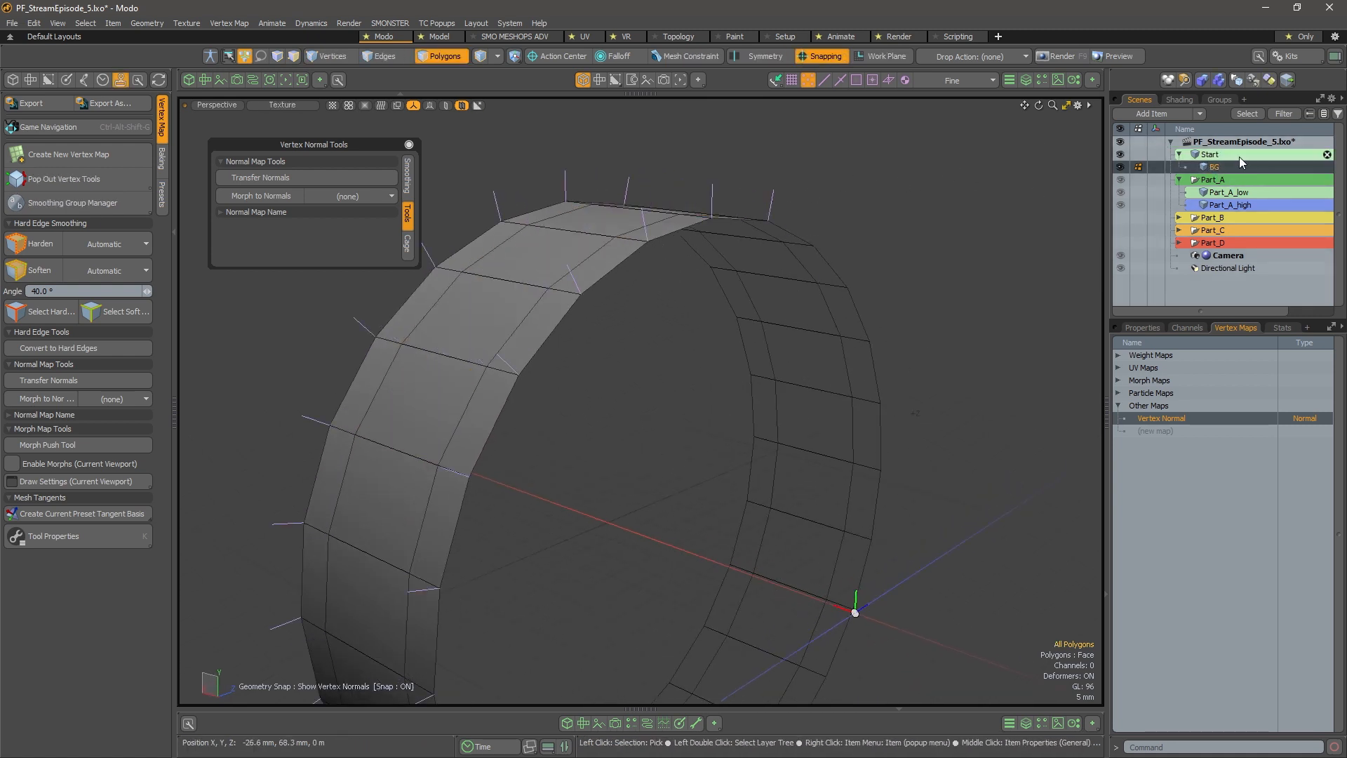
pyautogui.click(1238, 157)
pyautogui.click(288, 175)
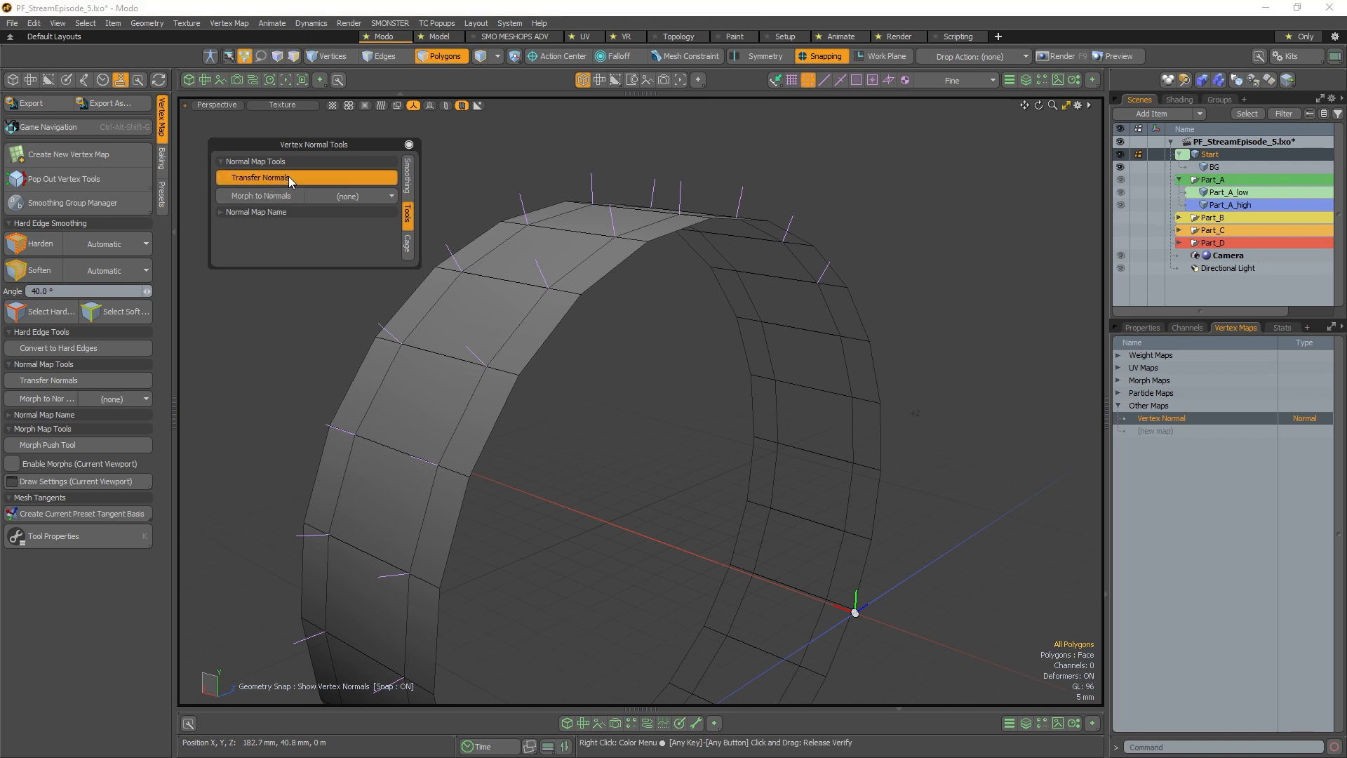
pyautogui.moveTo(381, 151); pyautogui.dragTo(723, 260)
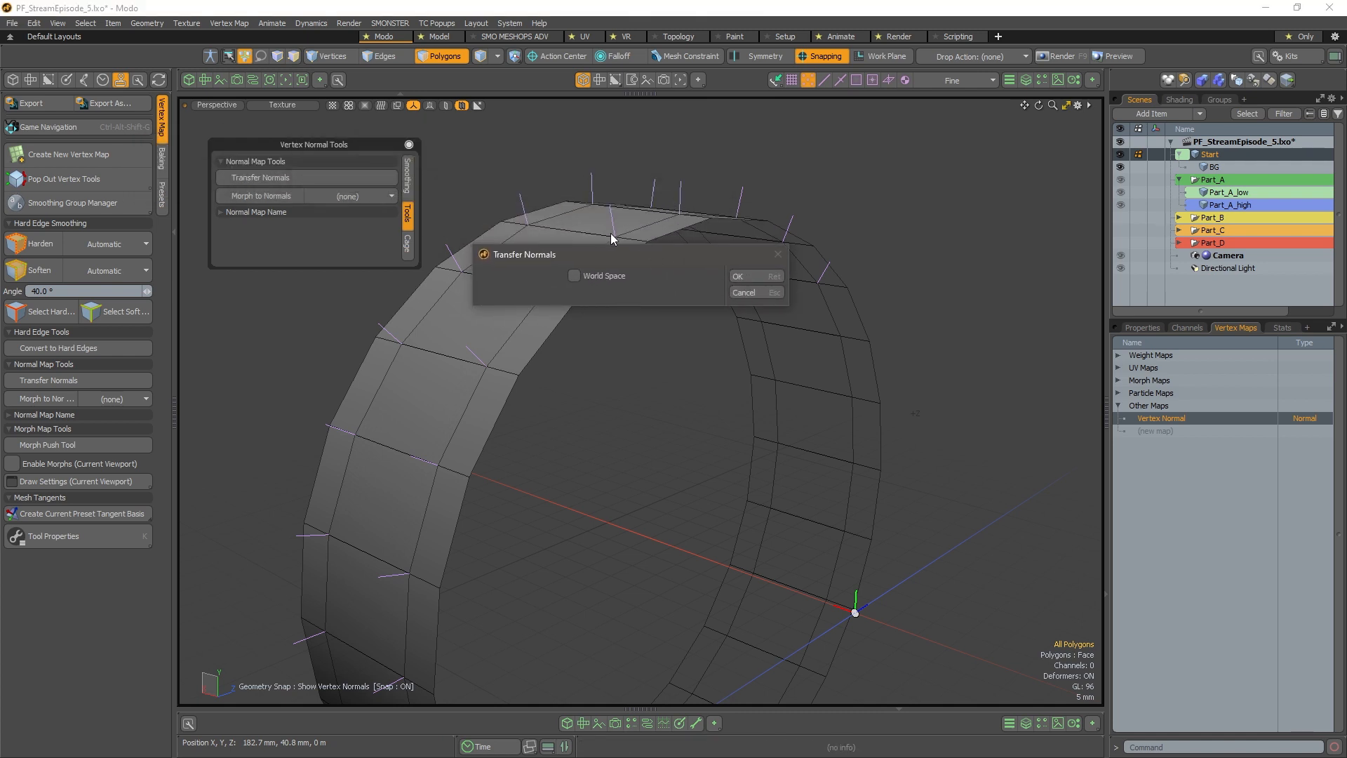
pyautogui.click(739, 275)
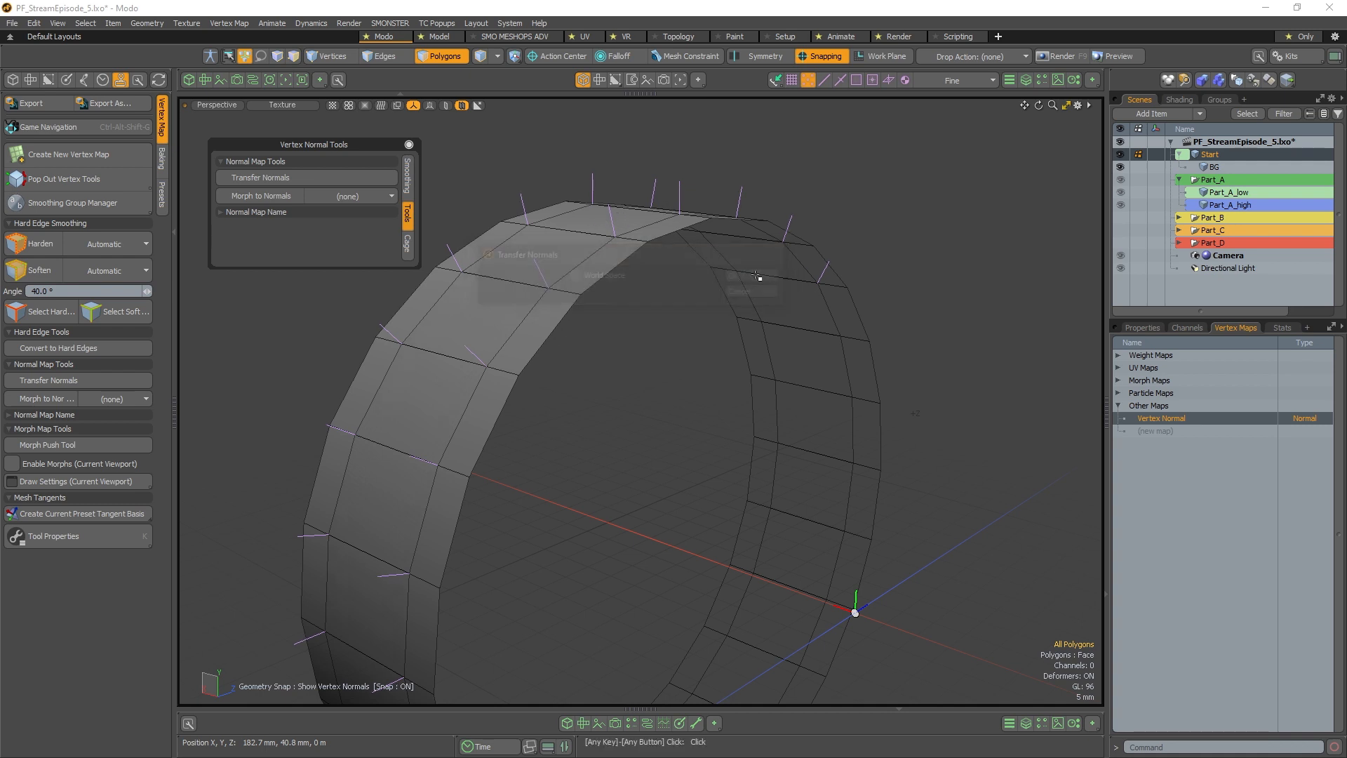
# Examine the direction of the rim's transferred vertex normals in the front view and in perspective
pyautogui.keyDown('alt'); pyautogui.moveTo(726, 174); pyautogui.dragTo(693, 267); pyautogui.keyUp('alt')
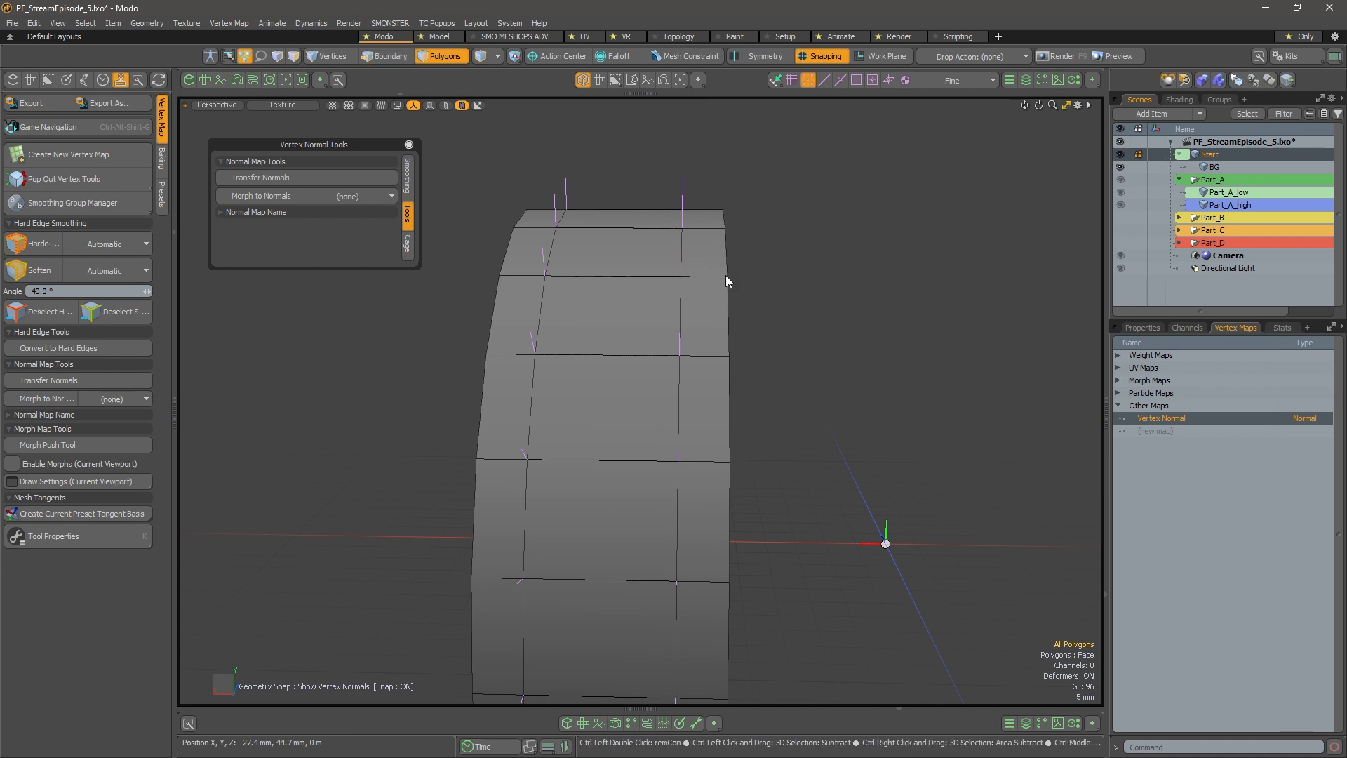
pyautogui.hotkey('ctrl', 'space')
pyautogui.click(762, 312)
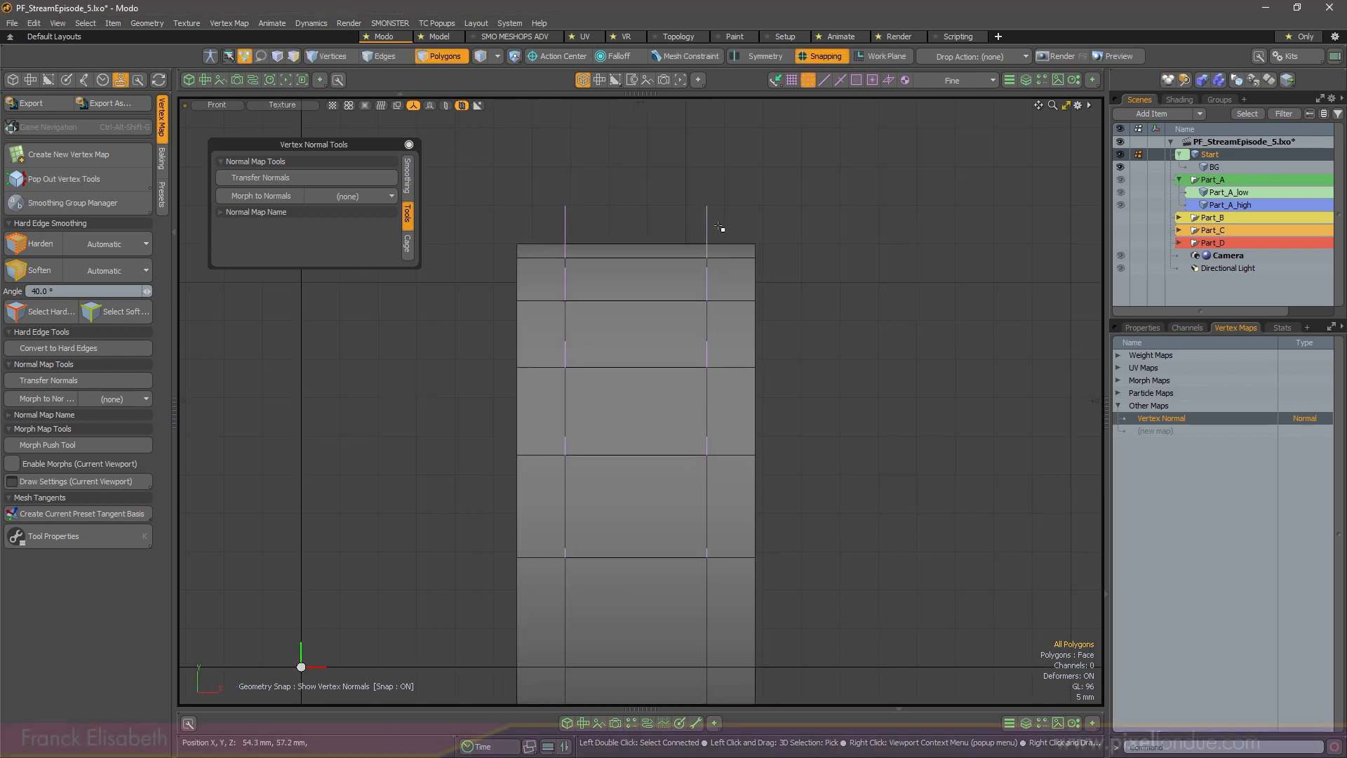
pyautogui.keyDown('alt'); pyautogui.moveTo(661, 415); pyautogui.dragTo(667, 298); pyautogui.keyUp('alt')
pyautogui.keyDown('alt'); pyautogui.scroll(-2, 667, 330); pyautogui.keyUp('alt')
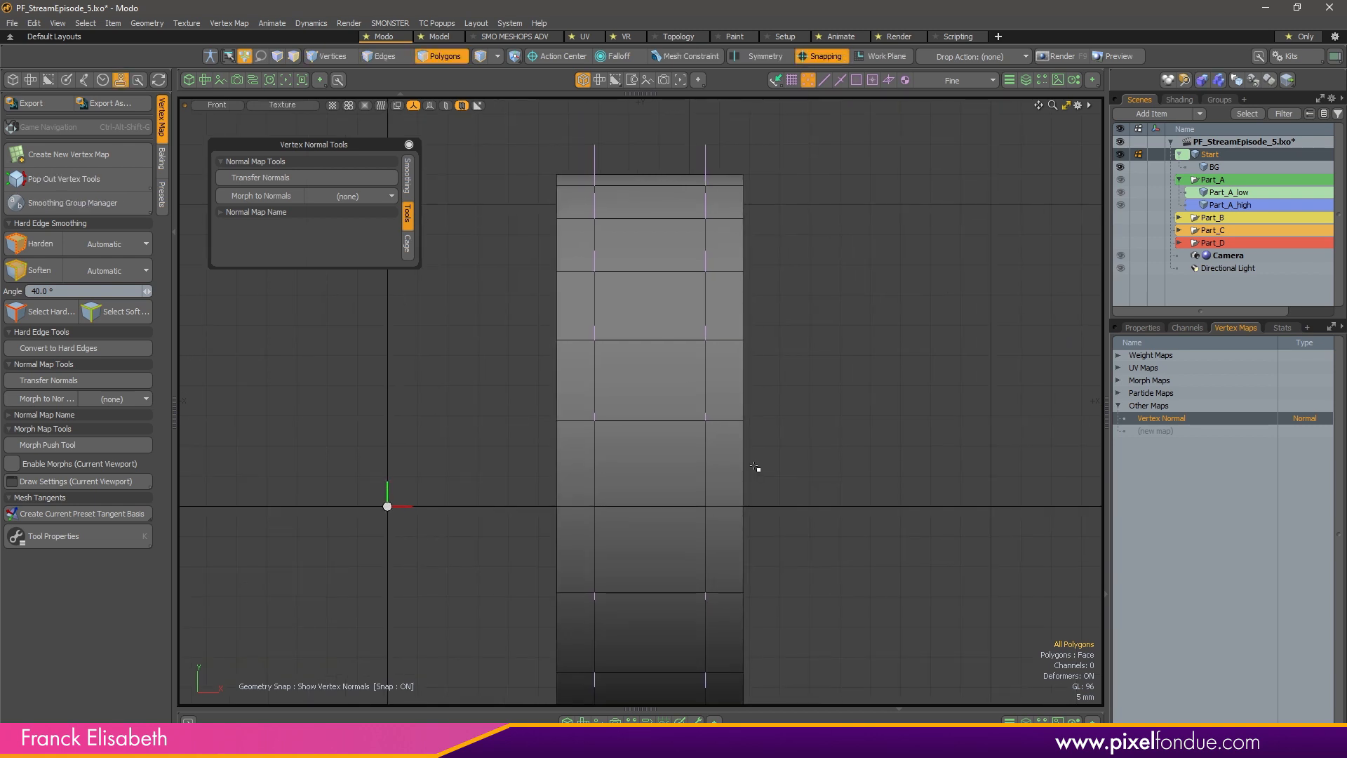
pyautogui.hotkey('ctrl', 'space')
pyautogui.click(791, 257)
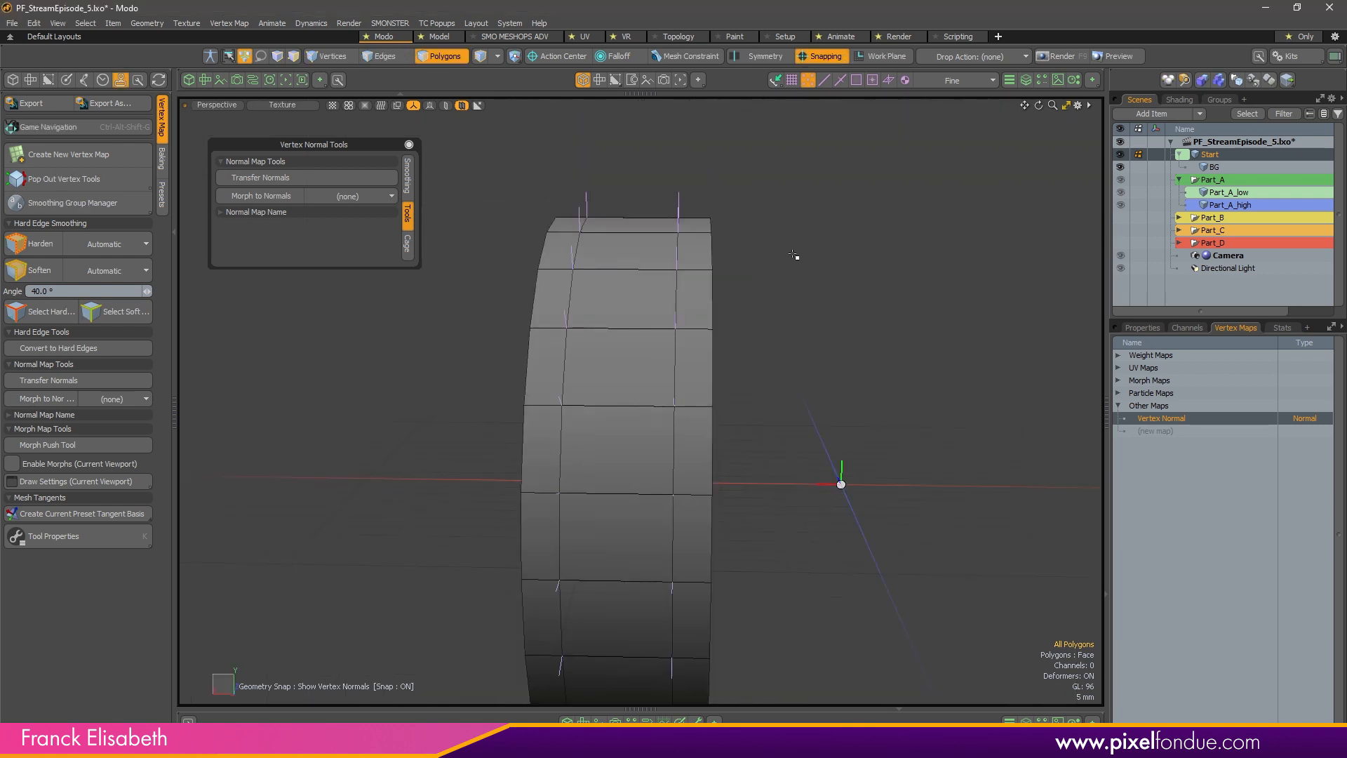
pyautogui.keyDown('alt'); pyautogui.moveTo(797, 258); pyautogui.dragTo(766, 395); pyautogui.keyUp('alt')
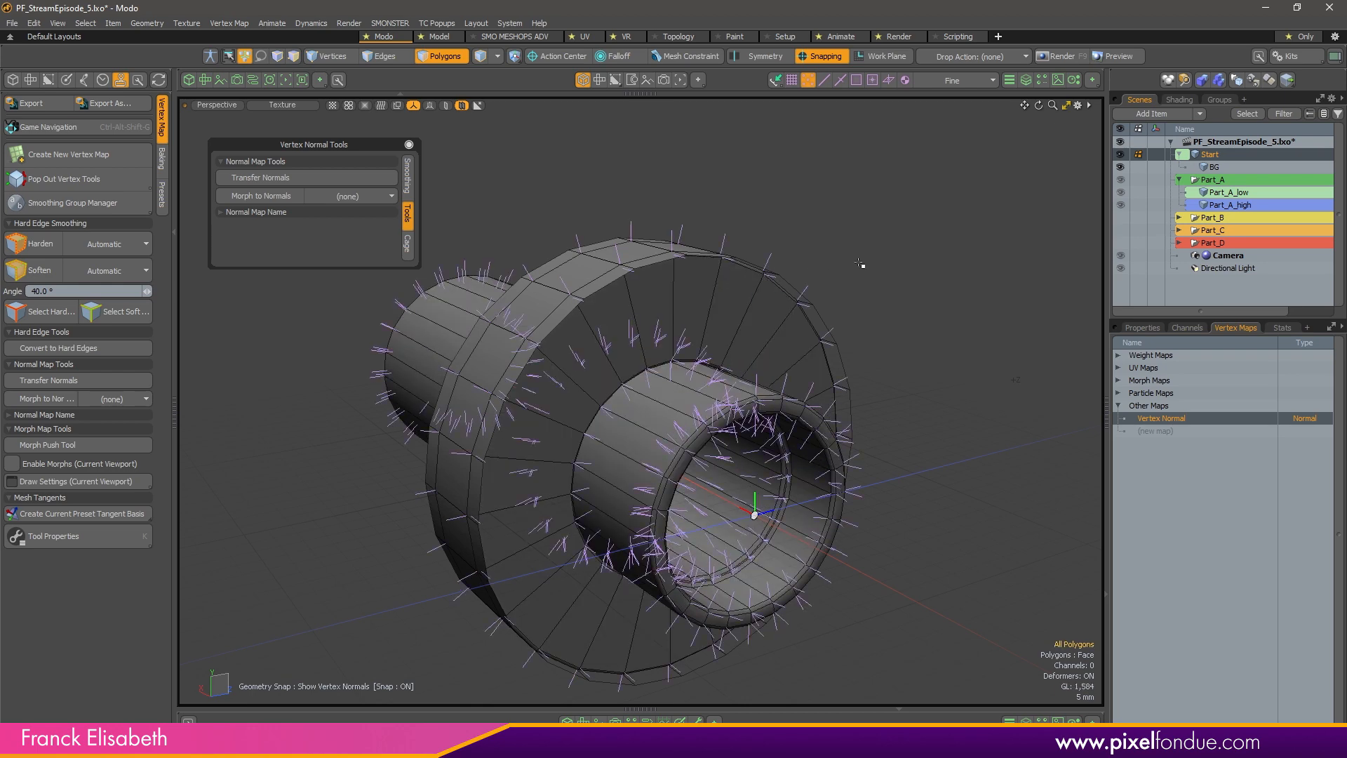
# Delete the BG mesh and examine the tube's flange from both sides with the vertex normal display off
pyautogui.click(1213, 179)
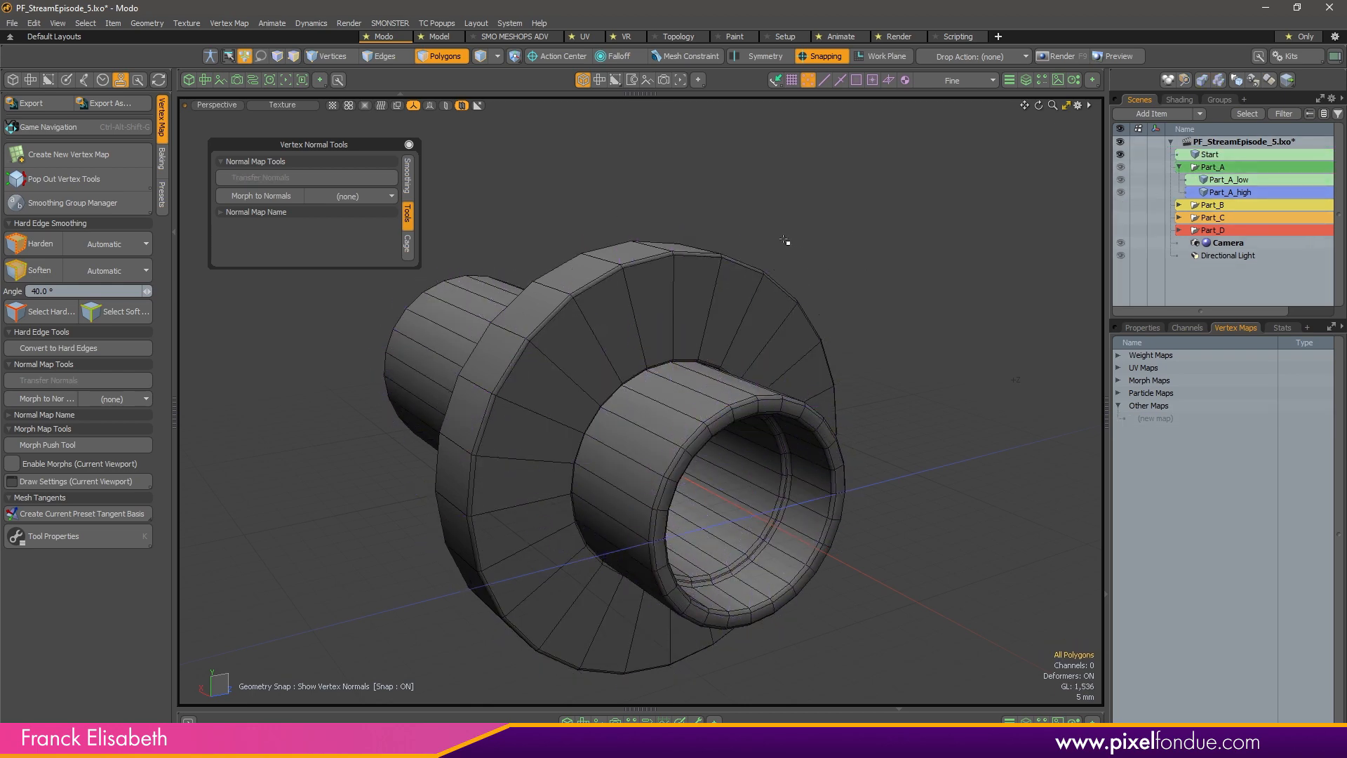
pyautogui.keyDown('alt'); pyautogui.moveTo(784, 240); pyautogui.dragTo(672, 351); pyautogui.keyUp('alt')
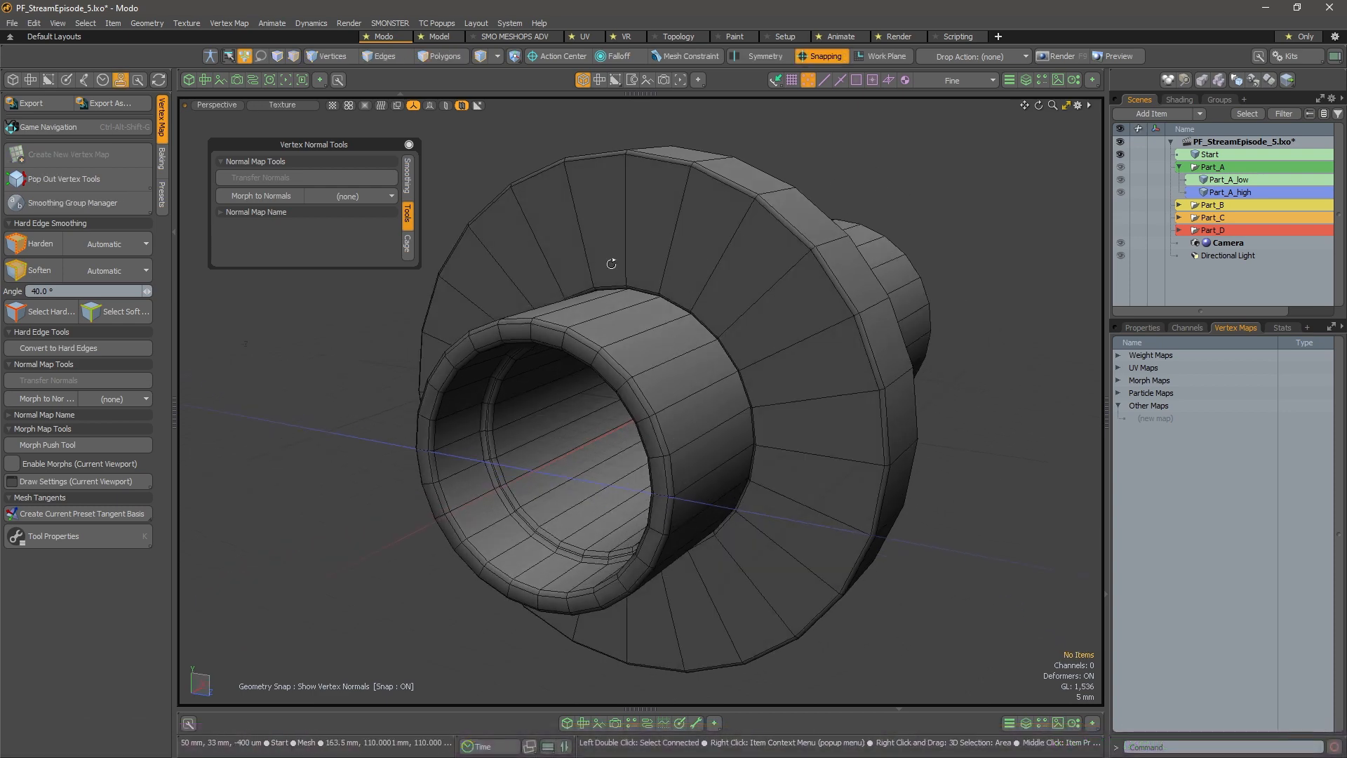
pyautogui.keyDown('alt'); pyautogui.moveTo(873, 192); pyautogui.dragTo(470, 298); pyautogui.keyUp('alt')
pyautogui.click(715, 253)
pyautogui.keyDown('alt'); pyautogui.moveTo(894, 298); pyautogui.dragTo(940, 248); pyautogui.keyUp('alt')
pyautogui.click(940, 248)
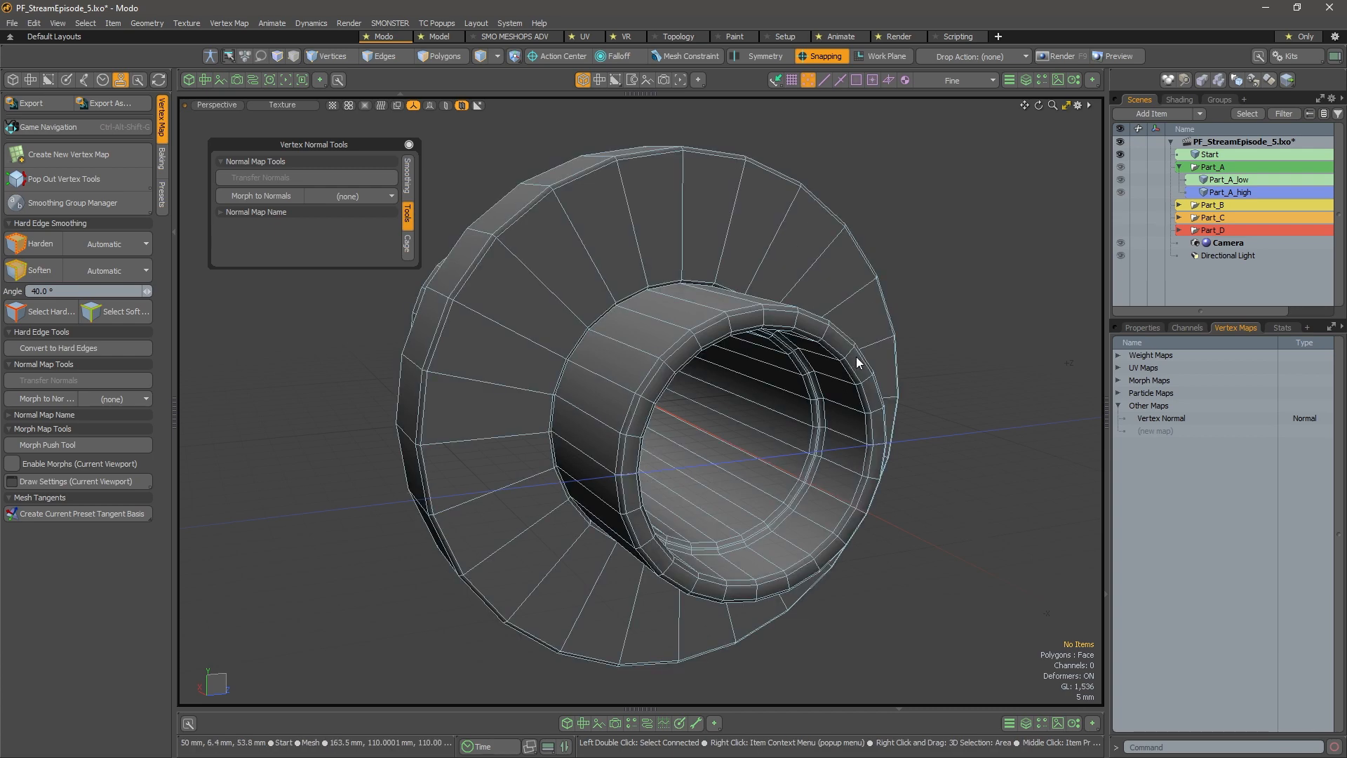
pyautogui.keyDown('alt'); pyautogui.moveTo(856, 357); pyautogui.dragTo(755, 277); pyautogui.keyUp('alt')
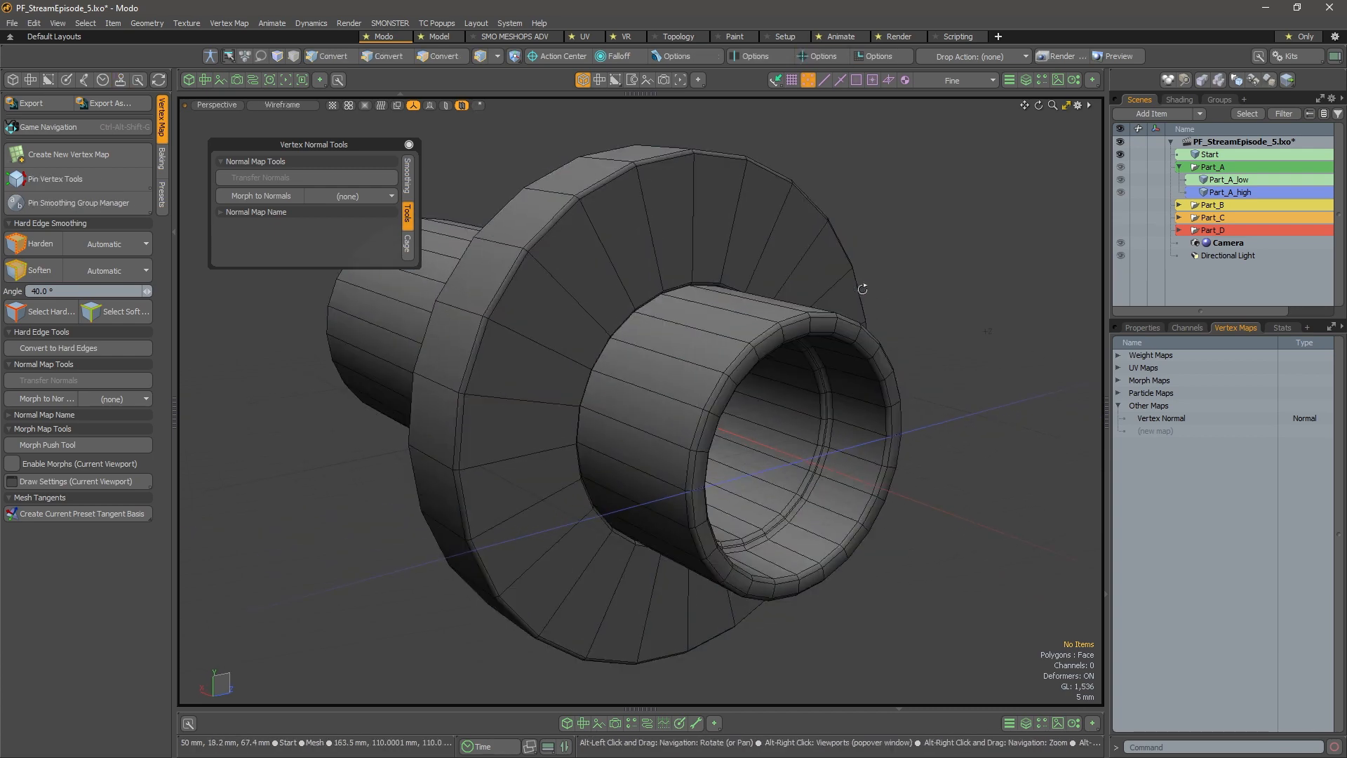
pyautogui.keyDown('alt'); pyautogui.moveTo(863, 289); pyautogui.dragTo(843, 274); pyautogui.keyUp('alt')
# Show the Part_B meshes in place of the tube and select the Part_B1_low mesh
pyautogui.keyDown('alt'); pyautogui.moveTo(882, 361); pyautogui.dragTo(793, 345); pyautogui.keyUp('alt')
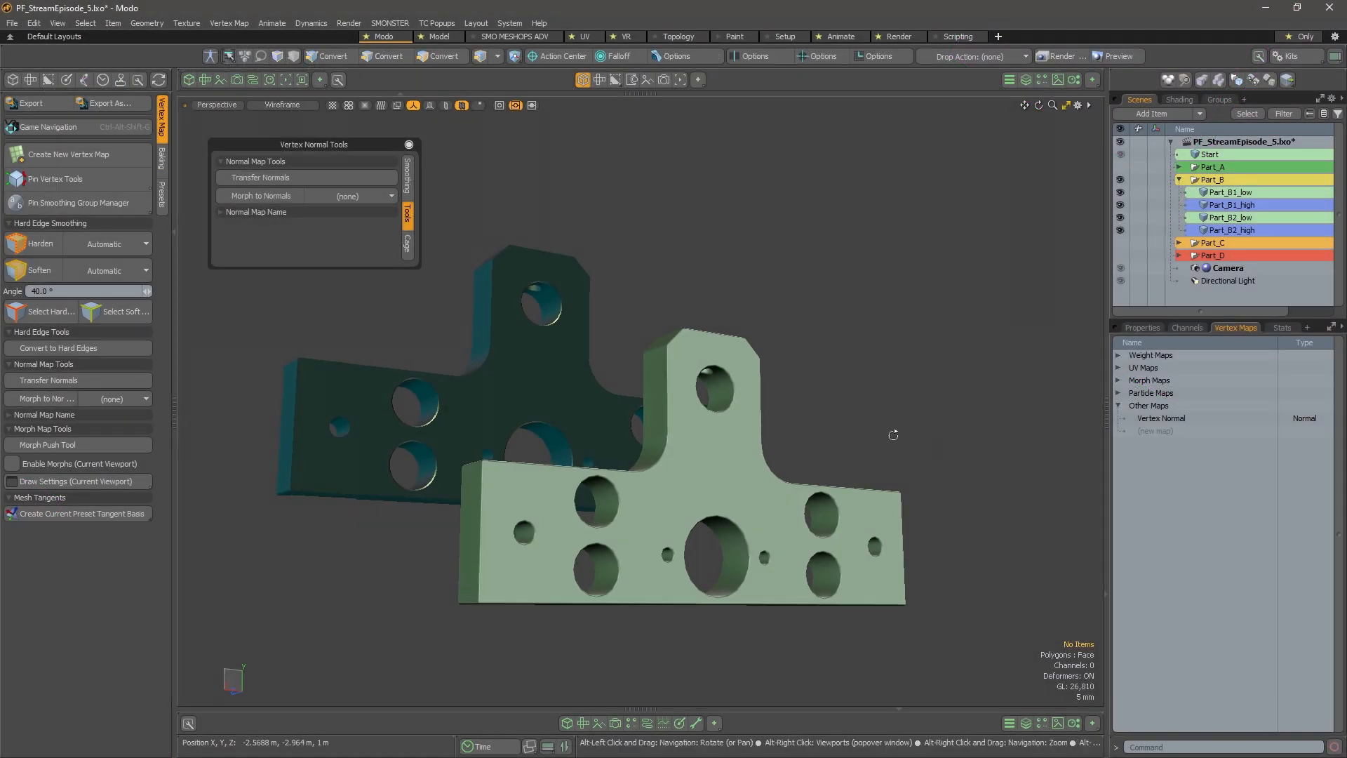
pyautogui.keyDown('alt'); pyautogui.moveTo(893, 435); pyautogui.dragTo(793, 485); pyautogui.keyUp('alt')
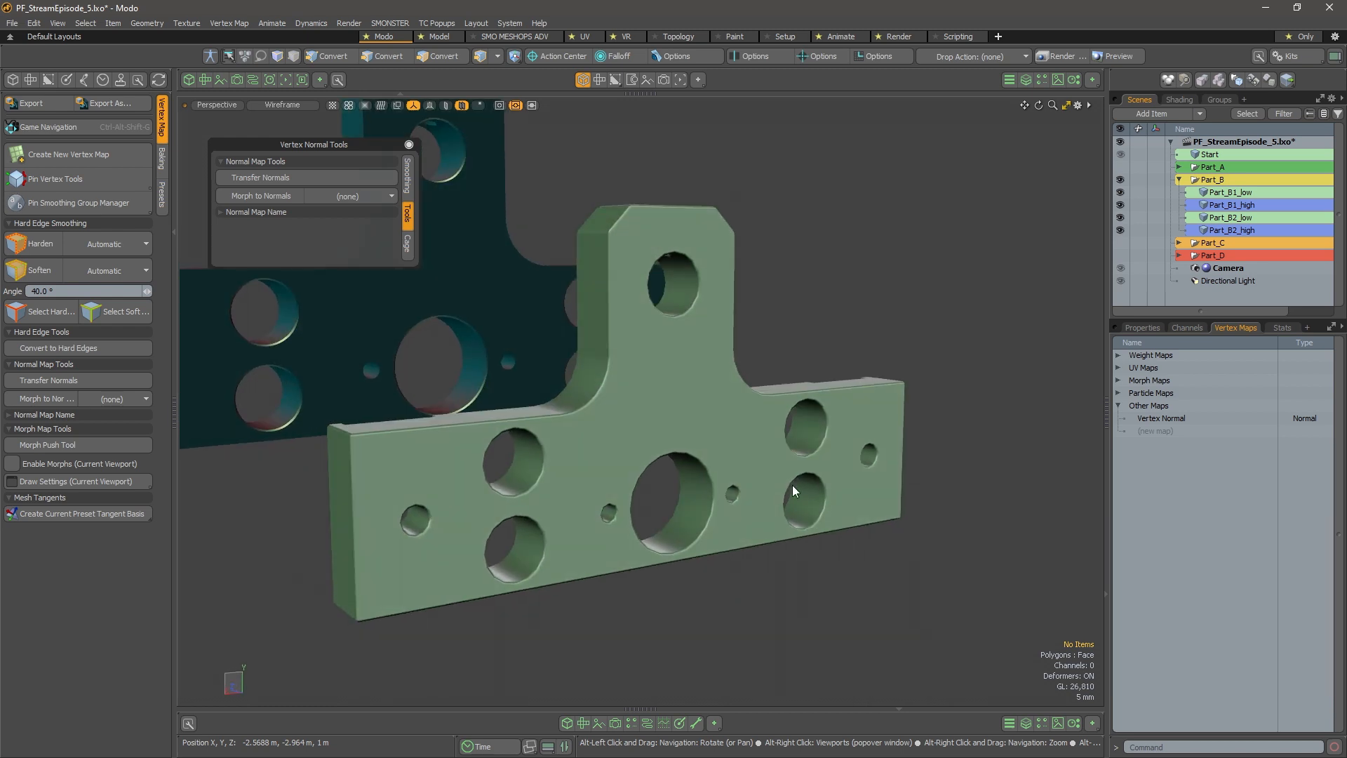
pyautogui.keyDown('alt'); pyautogui.moveTo(695, 400); pyautogui.dragTo(688, 382); pyautogui.keyUp('alt')
pyautogui.click(685, 377)
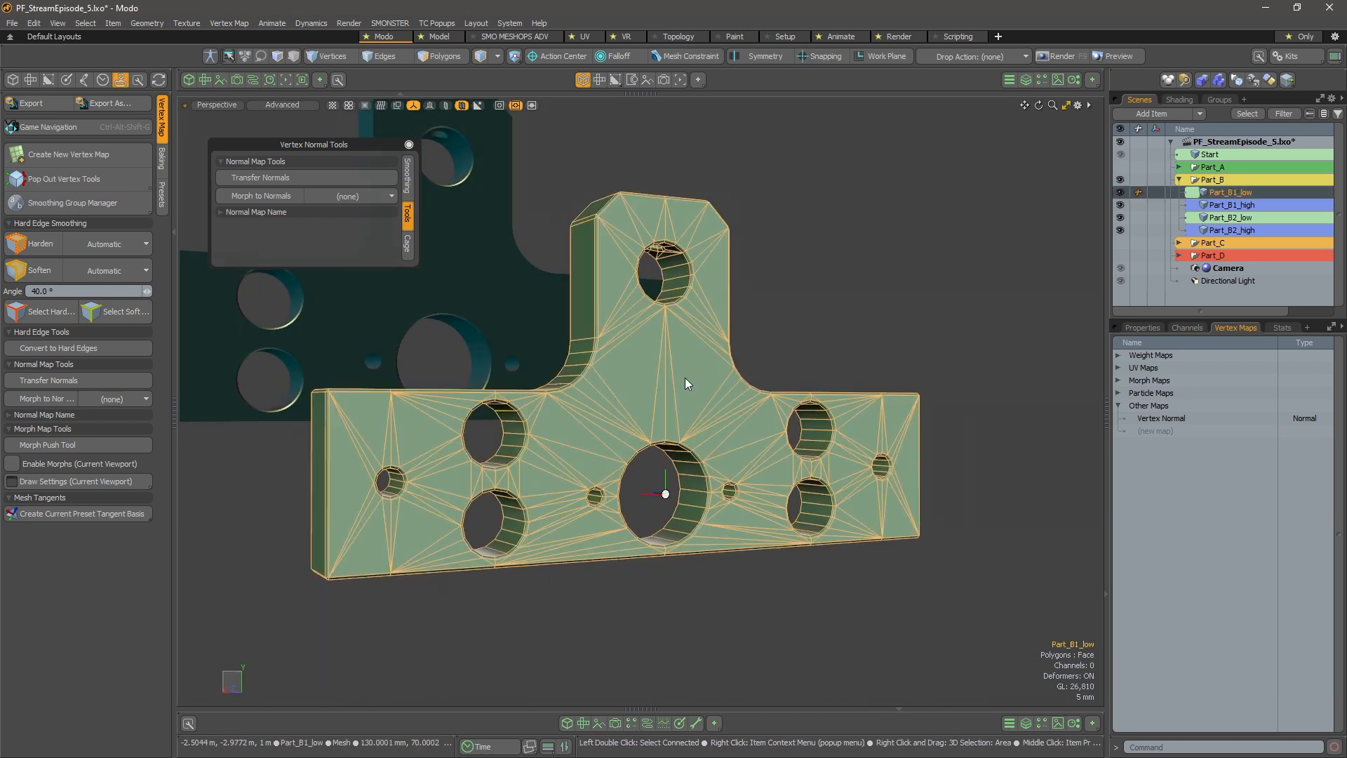
# Isolate the Part_B1_high mesh in the viewport and clear the item selection
pyautogui.keyDown('alt'); pyautogui.moveTo(771, 440); pyautogui.dragTo(802, 304); pyautogui.keyUp('alt')
pyautogui.click(761, 336)
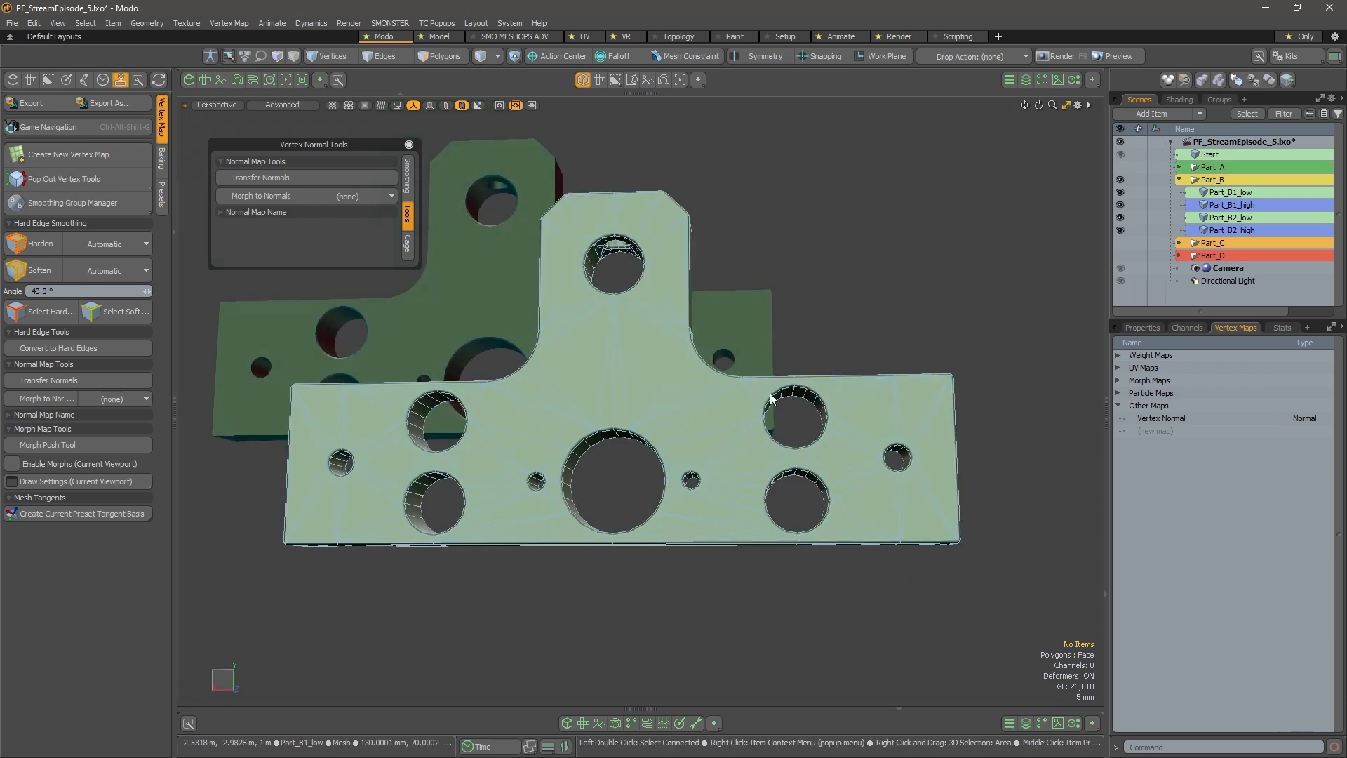
pyautogui.keyDown('alt'); pyautogui.moveTo(769, 393); pyautogui.dragTo(756, 451); pyautogui.keyUp('alt')
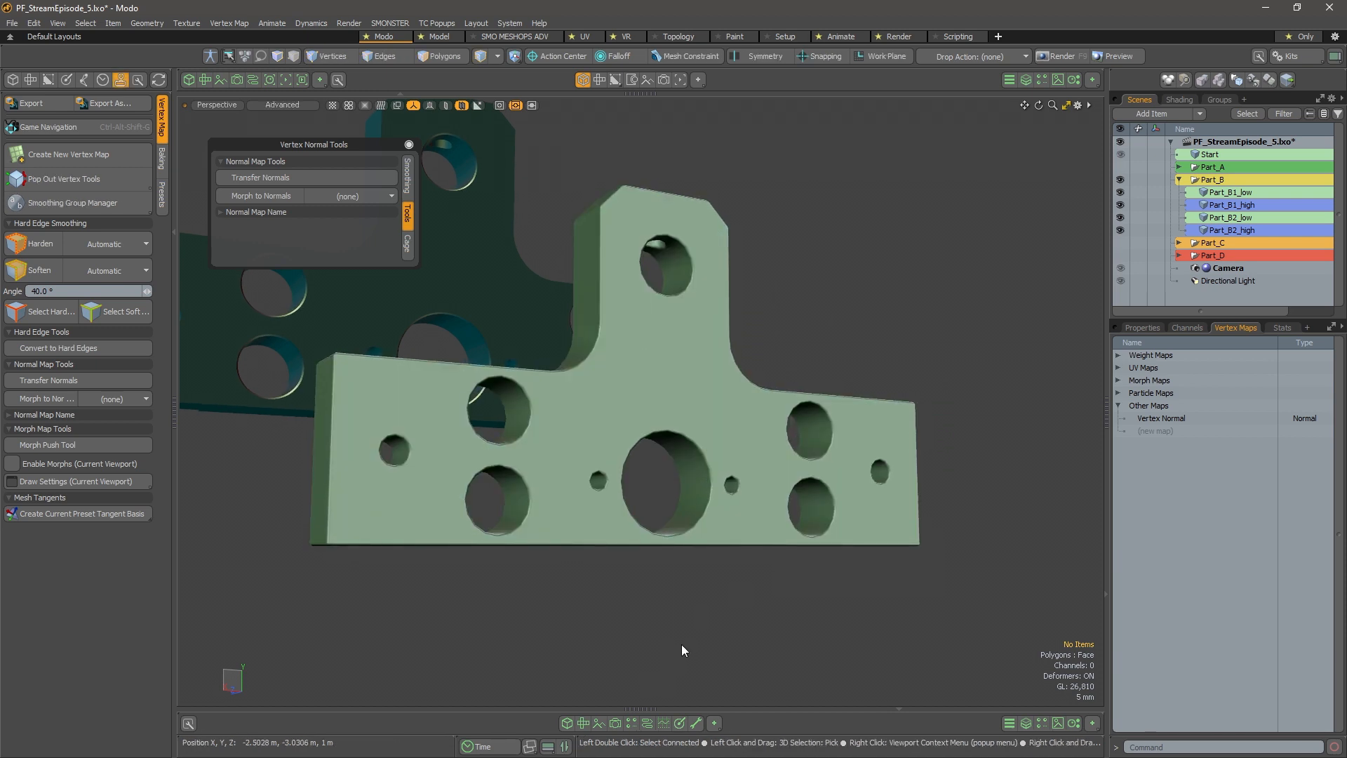
pyautogui.keyDown('alt'); pyautogui.moveTo(655, 490); pyautogui.dragTo(747, 304); pyautogui.keyUp('alt')
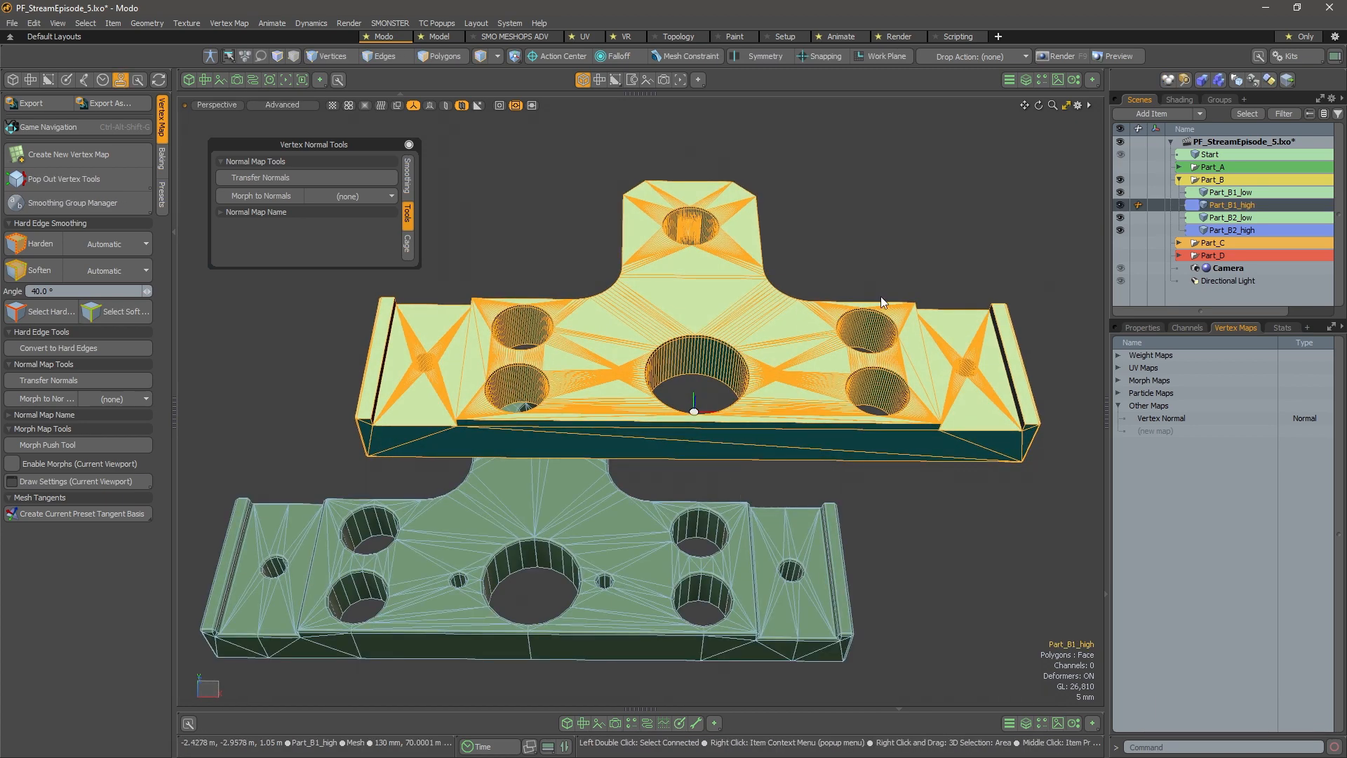
pyautogui.hotkey('shift', 'h')
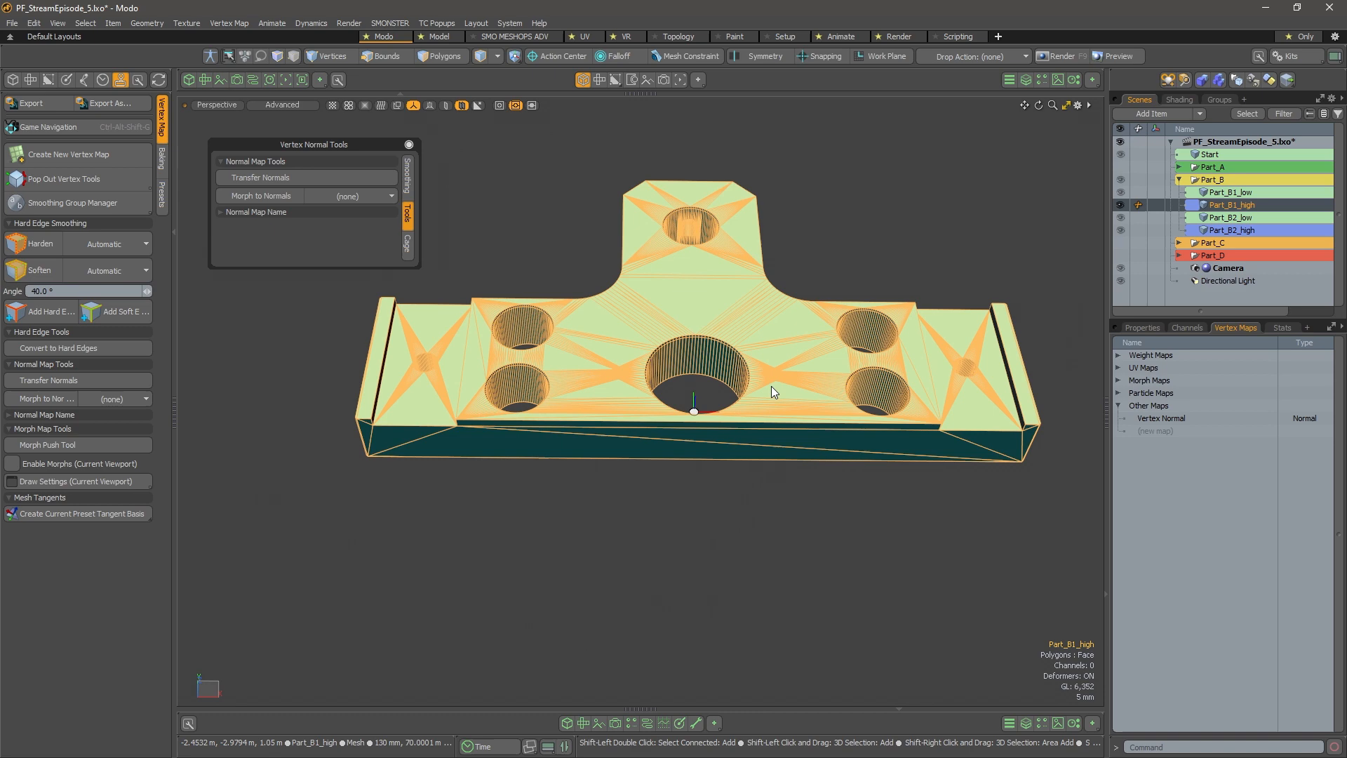
pyautogui.click(941, 251)
pyautogui.moveTo(684, 365)
pyautogui.keyDown('alt'); pyautogui.mouseDown()
pyautogui.moveTo(727, 424)
pyautogui.moveTo(791, 373)
pyautogui.moveTo(741, 484)
pyautogui.moveTo(692, 483)
pyautogui.mouseUp(); pyautogui.keyUp('alt')
pyautogui.scroll(3, 733, 417)
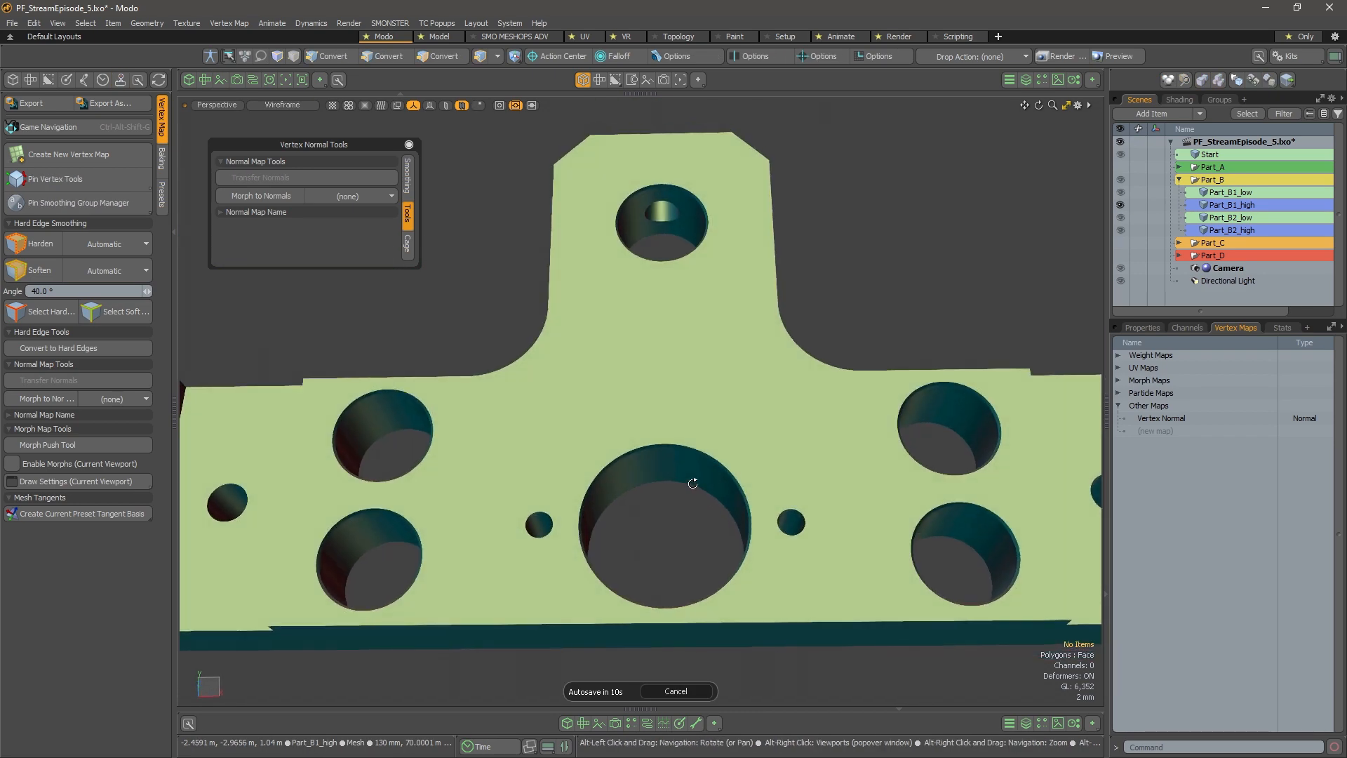
# Select wall polygons inside the large central hole of Part_B1_high to examine how finely it is divided
pyautogui.click(697, 478)
pyautogui.press('3')
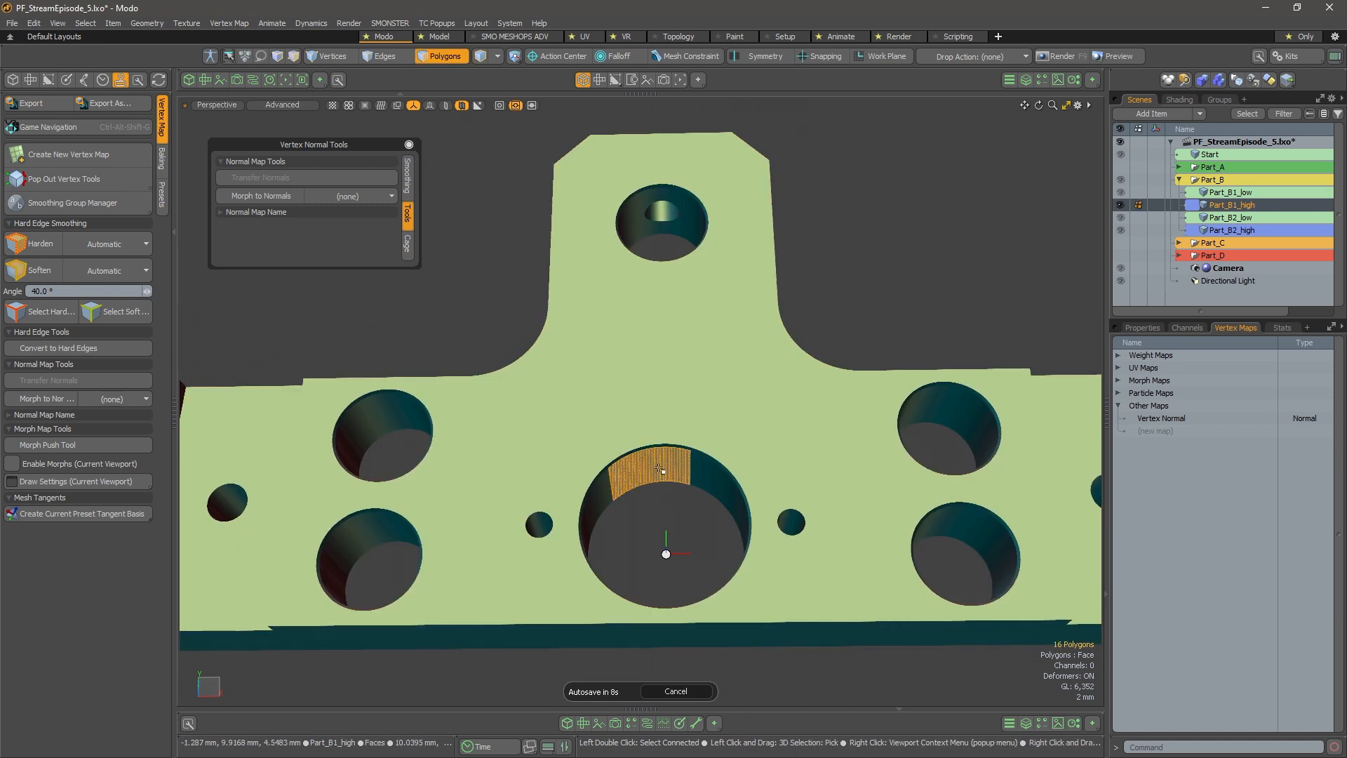
pyautogui.keyDown('alt'); pyautogui.moveTo(735, 458); pyautogui.dragTo(609, 594); pyautogui.keyUp('alt')
pyautogui.scroll(3, 659, 610)
pyautogui.moveTo(672, 558)
pyautogui.keyDown('alt'); pyautogui.mouseDown()
pyautogui.moveTo(755, 505)
pyautogui.moveTo(600, 200)
pyautogui.mouseUp(); pyautogui.keyUp('alt')
# Select the rim edges of the central hole, inspect them in wireframe, and return to advanced shading with the wireframe overlay on
pyautogui.press('2')
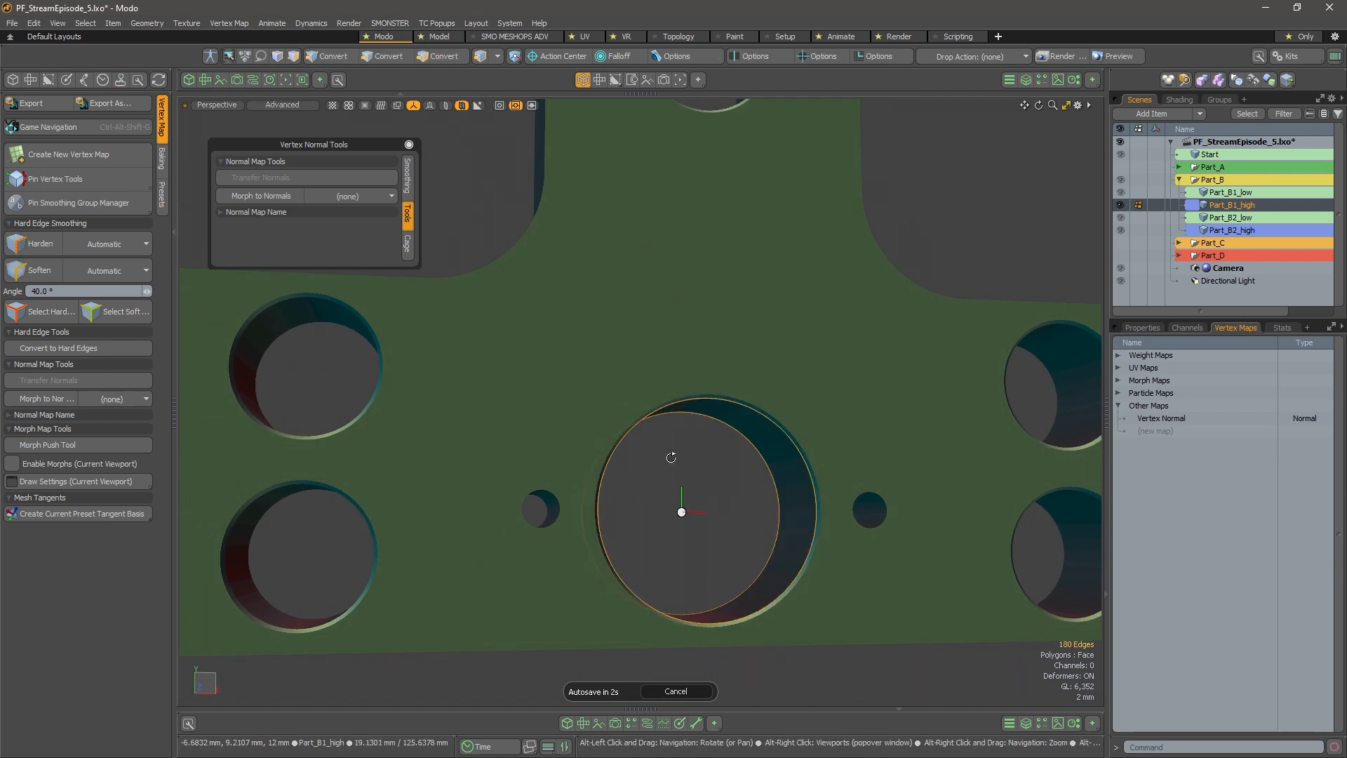
pyautogui.keyDown('alt'); pyautogui.moveTo(670, 458); pyautogui.dragTo(686, 360); pyautogui.keyUp('alt')
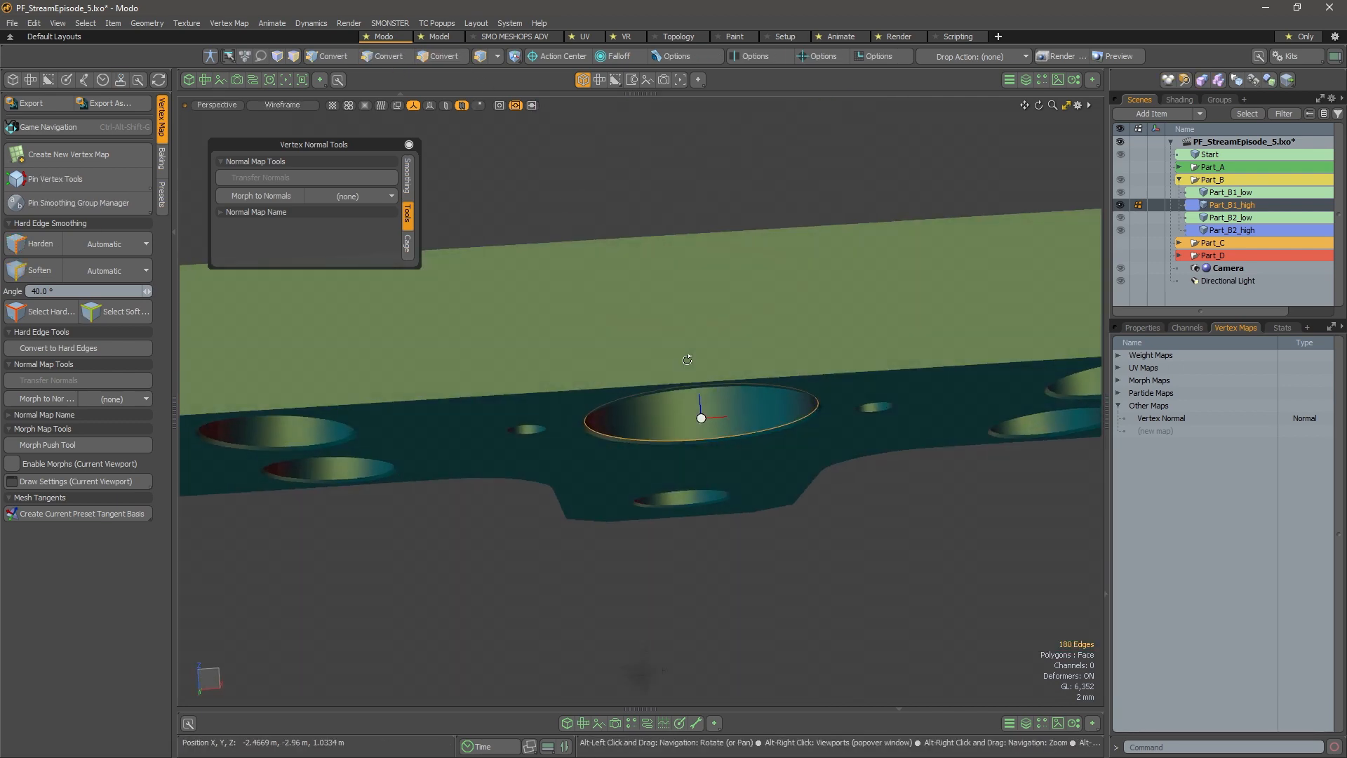
pyautogui.press('KP_4')
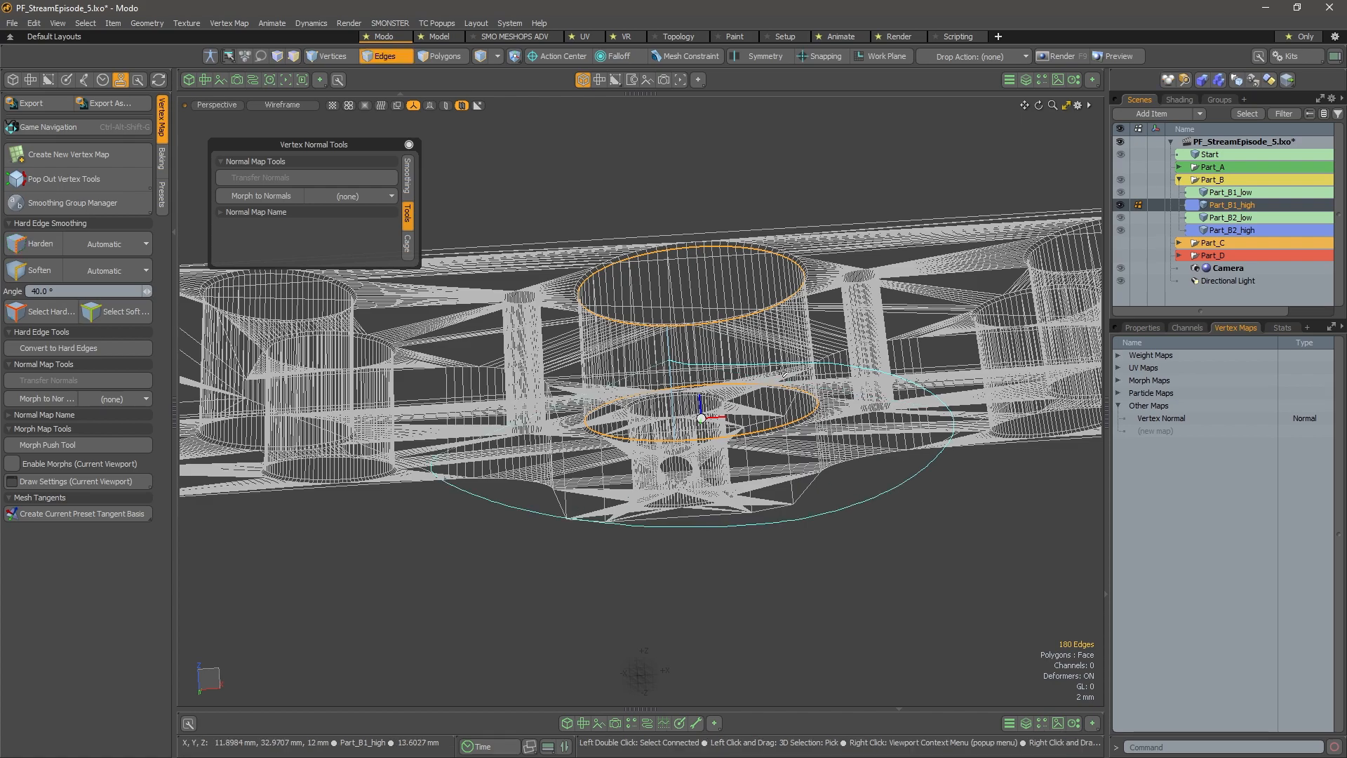
pyautogui.keyDown('alt'); pyautogui.moveTo(783, 373); pyautogui.dragTo(786, 404); pyautogui.keyUp('alt')
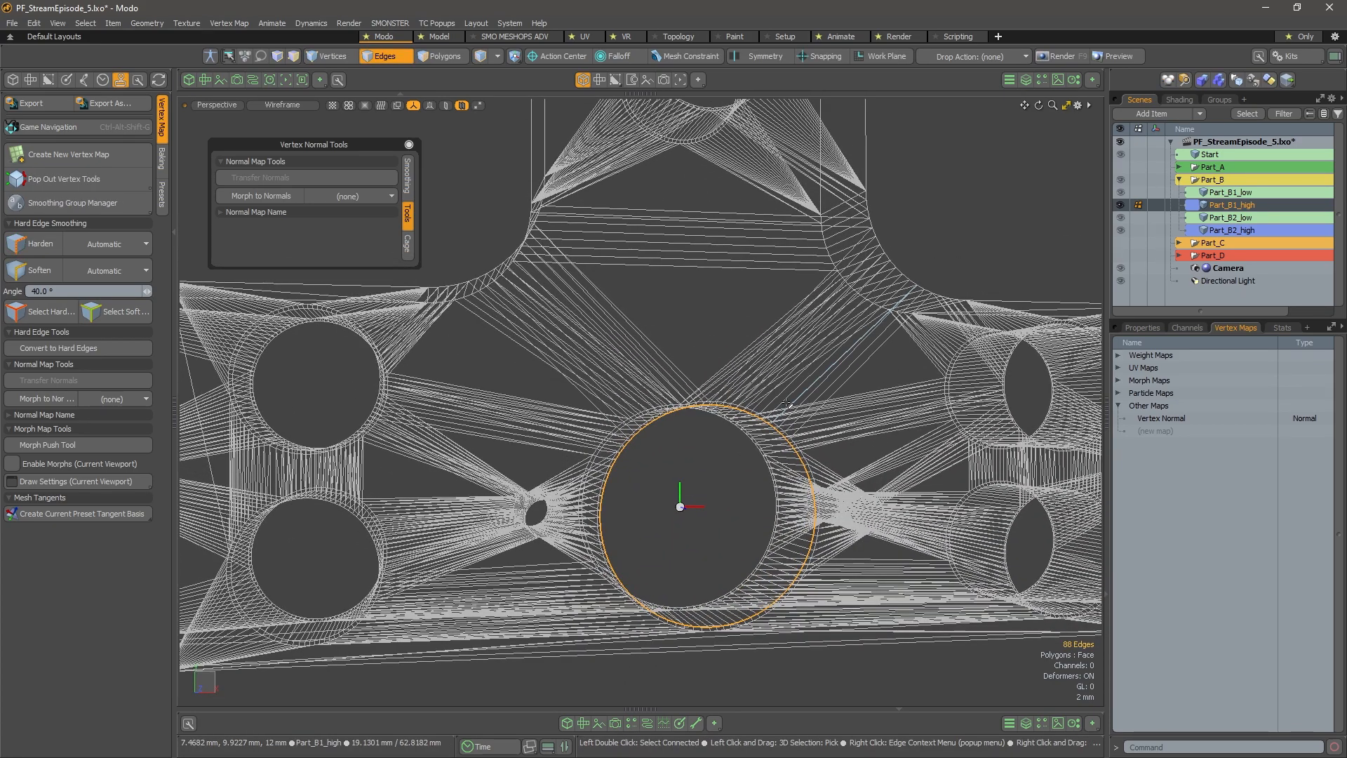
pyautogui.press('0')
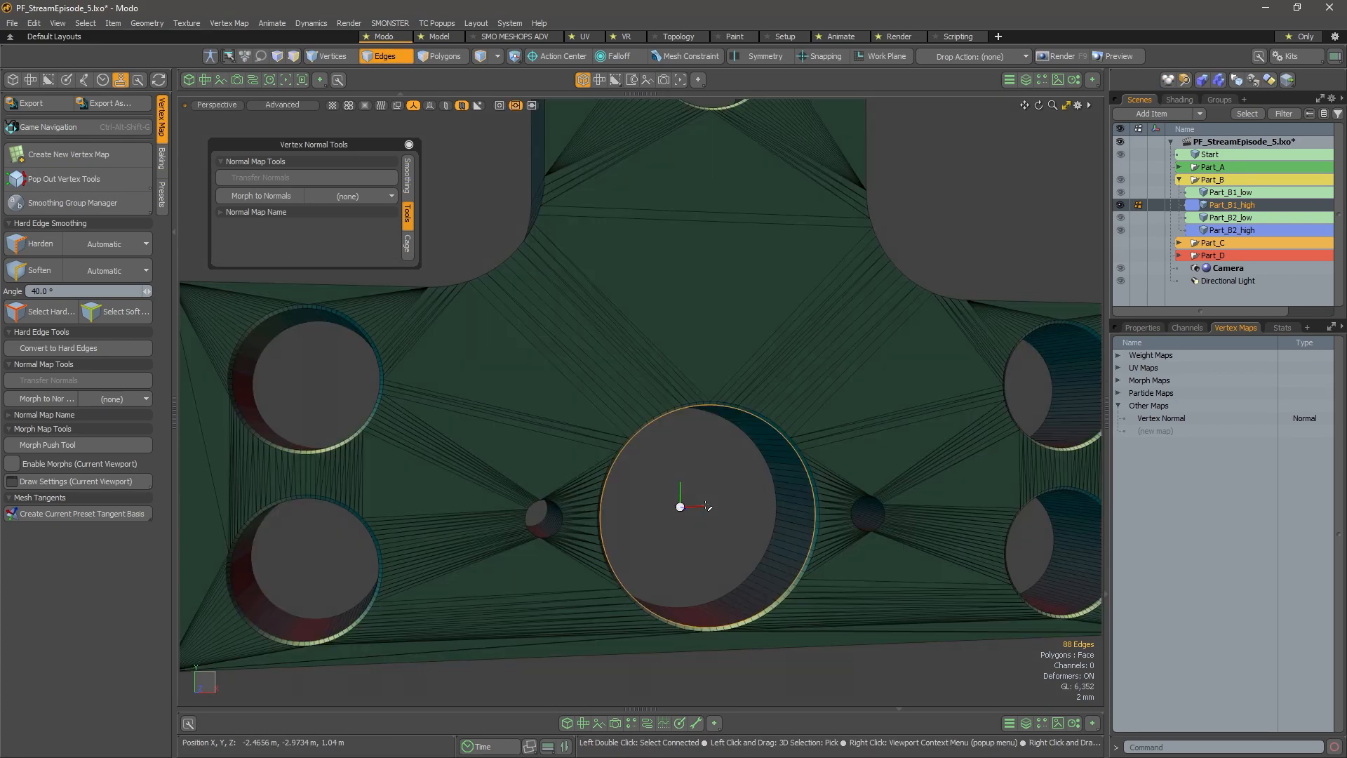
# Examine the dense triangulation around the small hole beside the central hole, and clear the edge selection
pyautogui.moveTo(741, 498)
pyautogui.keyDown('alt'); pyautogui.mouseDown()
pyautogui.moveTo(730, 469)
pyautogui.moveTo(728, 484)
pyautogui.mouseUp(); pyautogui.keyUp('alt')
pyautogui.keyDown('alt'); pyautogui.scroll(-2, 772, 463); pyautogui.keyUp('alt')
pyautogui.keyDown('alt'); pyautogui.scroll(3, 625, 505); pyautogui.keyUp('alt')
pyautogui.keyDown('alt'); pyautogui.keyDown('shift'); pyautogui.moveTo(449, 505); pyautogui.dragTo(599, 475); pyautogui.keyUp('shift'); pyautogui.keyUp('alt')
pyautogui.keyDown('alt'); pyautogui.scroll(6, 596, 469); pyautogui.keyUp('alt')
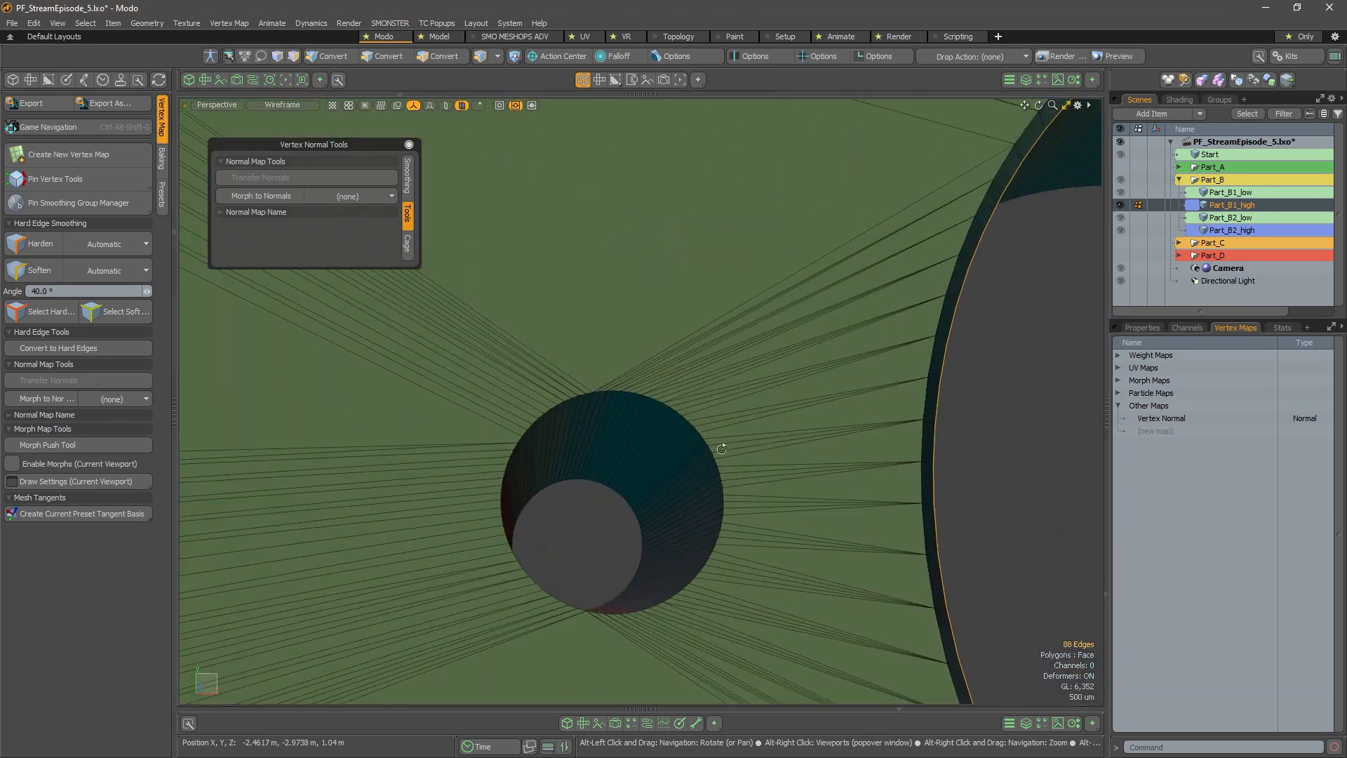
pyautogui.keyDown('alt'); pyautogui.moveTo(722, 449); pyautogui.dragTo(659, 383); pyautogui.keyUp('alt')
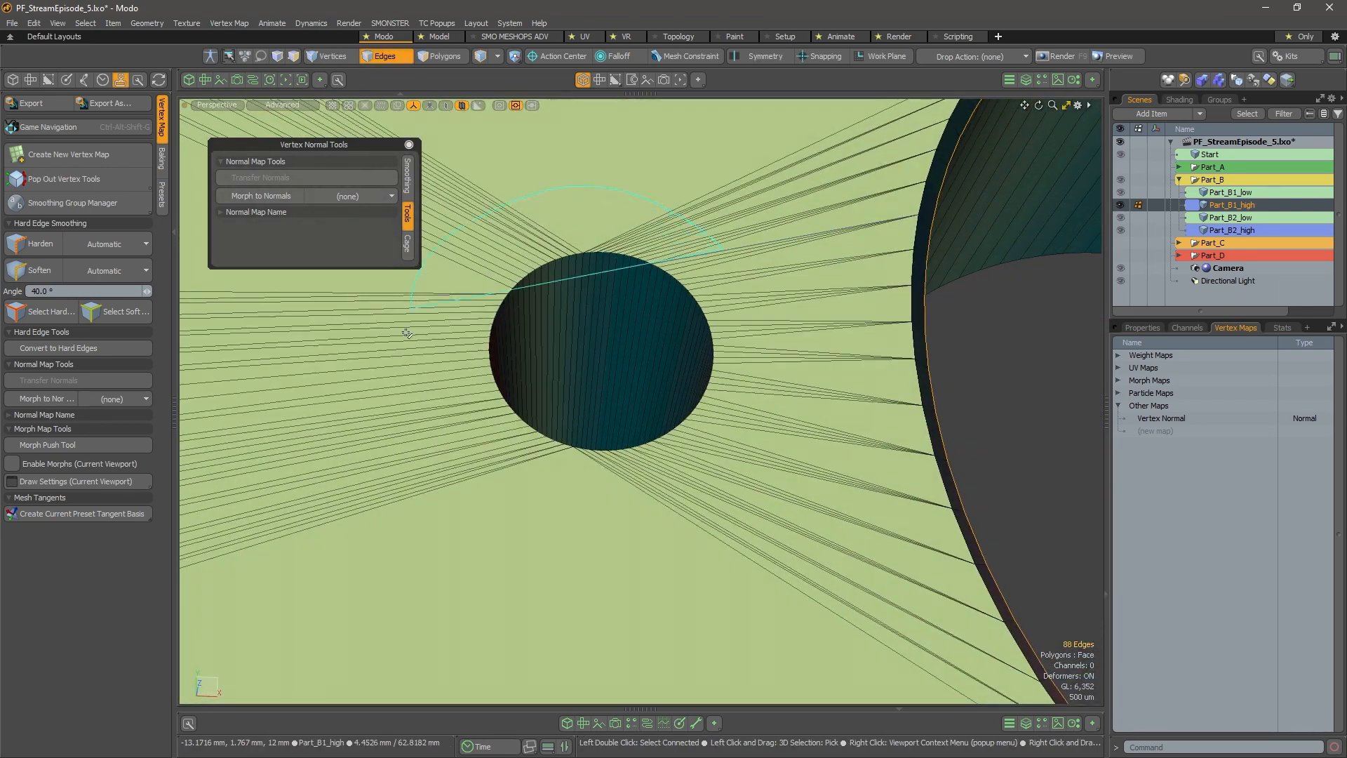
pyautogui.keyDown('alt'); pyautogui.moveTo(717, 279); pyautogui.dragTo(670, 284); pyautogui.keyUp('alt')
pyautogui.click(1053, 644)
pyautogui.keyDown('alt'); pyautogui.moveTo(1039, 617); pyautogui.dragTo(601, 372); pyautogui.keyUp('alt')
pyautogui.scroll(-6, 601, 372)
pyautogui.keyDown('alt'); pyautogui.keyDown('shift'); pyautogui.moveTo(840, 428); pyautogui.dragTo(716, 489); pyautogui.keyUp('shift'); pyautogui.keyUp('alt')
pyautogui.scroll(-5, 658, 404)
pyautogui.scroll(3, 833, 478)
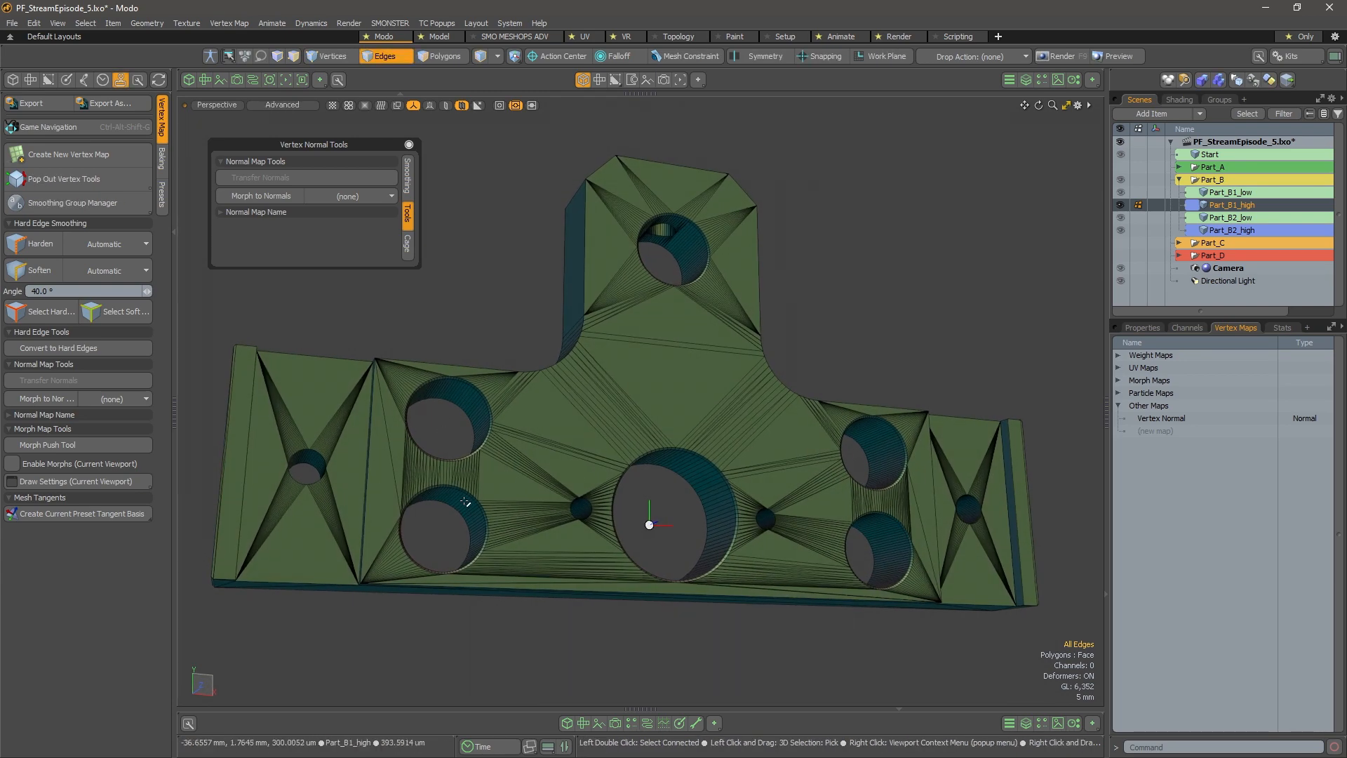
# Examine the topology on both faces of Part_B1_high, following the triangles that run between the holes and outer corners
pyautogui.keyDown('alt'); pyautogui.moveTo(538, 381); pyautogui.dragTo(384, 457); pyautogui.keyUp('alt')
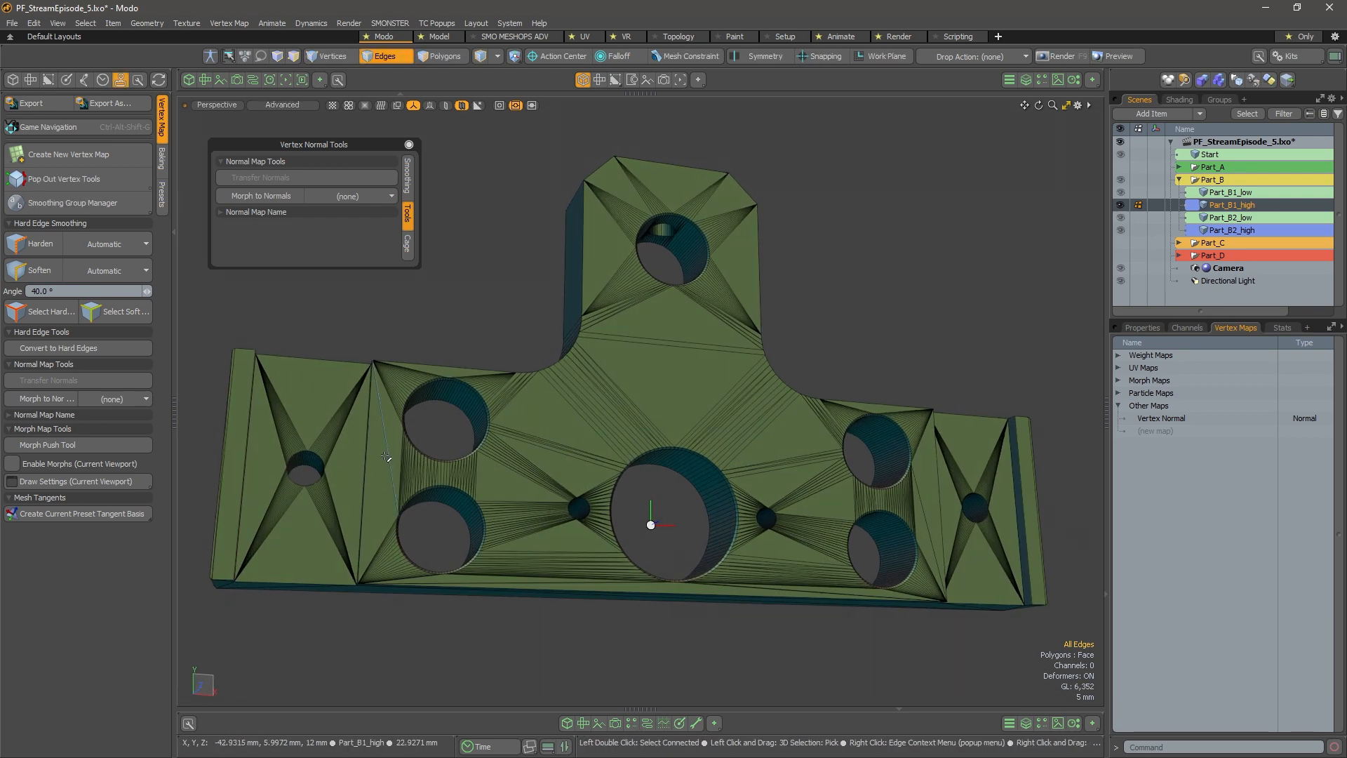
pyautogui.keyDown('alt'); pyautogui.moveTo(453, 397); pyautogui.dragTo(889, 538); pyautogui.keyUp('alt')
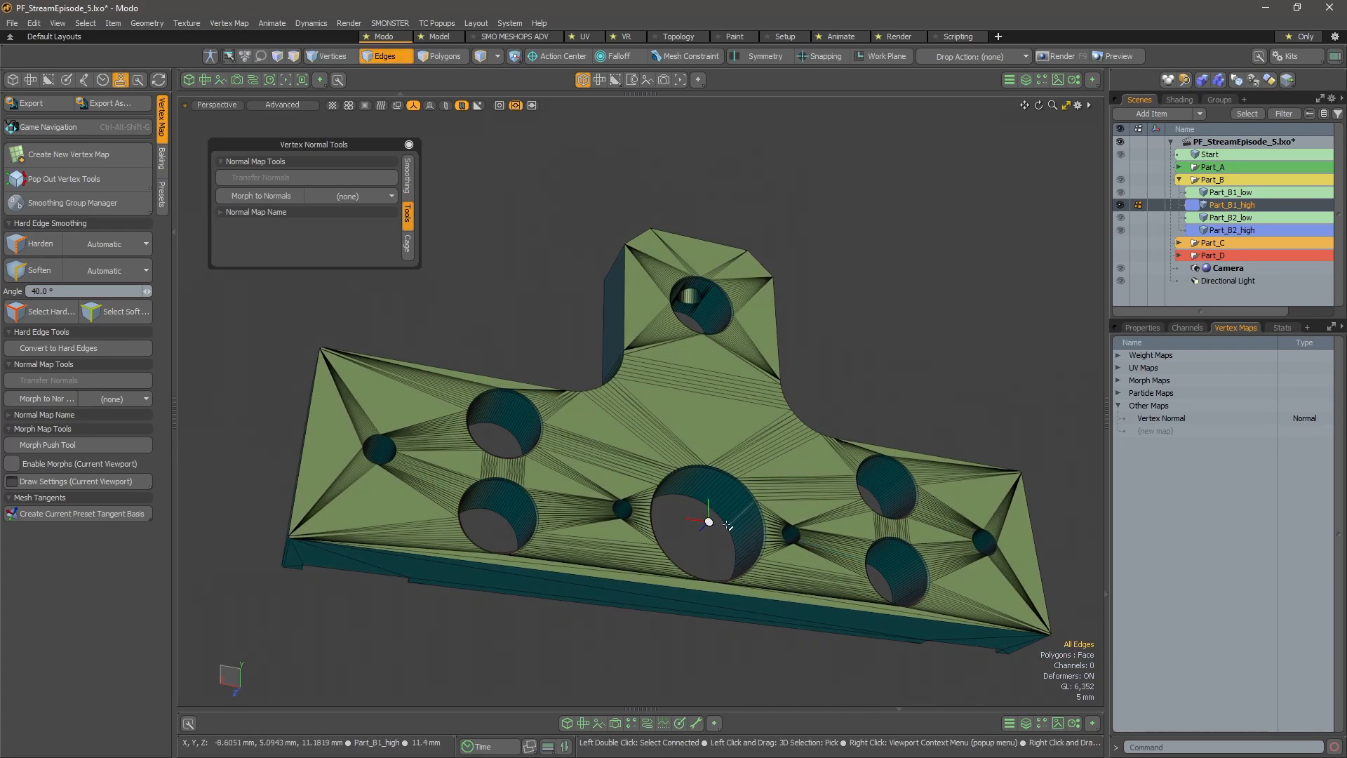
pyautogui.keyDown('alt'); pyautogui.moveTo(889, 428); pyautogui.dragTo(855, 423); pyautogui.keyUp('alt')
pyautogui.keyDown('alt'); pyautogui.moveTo(697, 448); pyautogui.dragTo(767, 431); pyautogui.keyUp('alt')
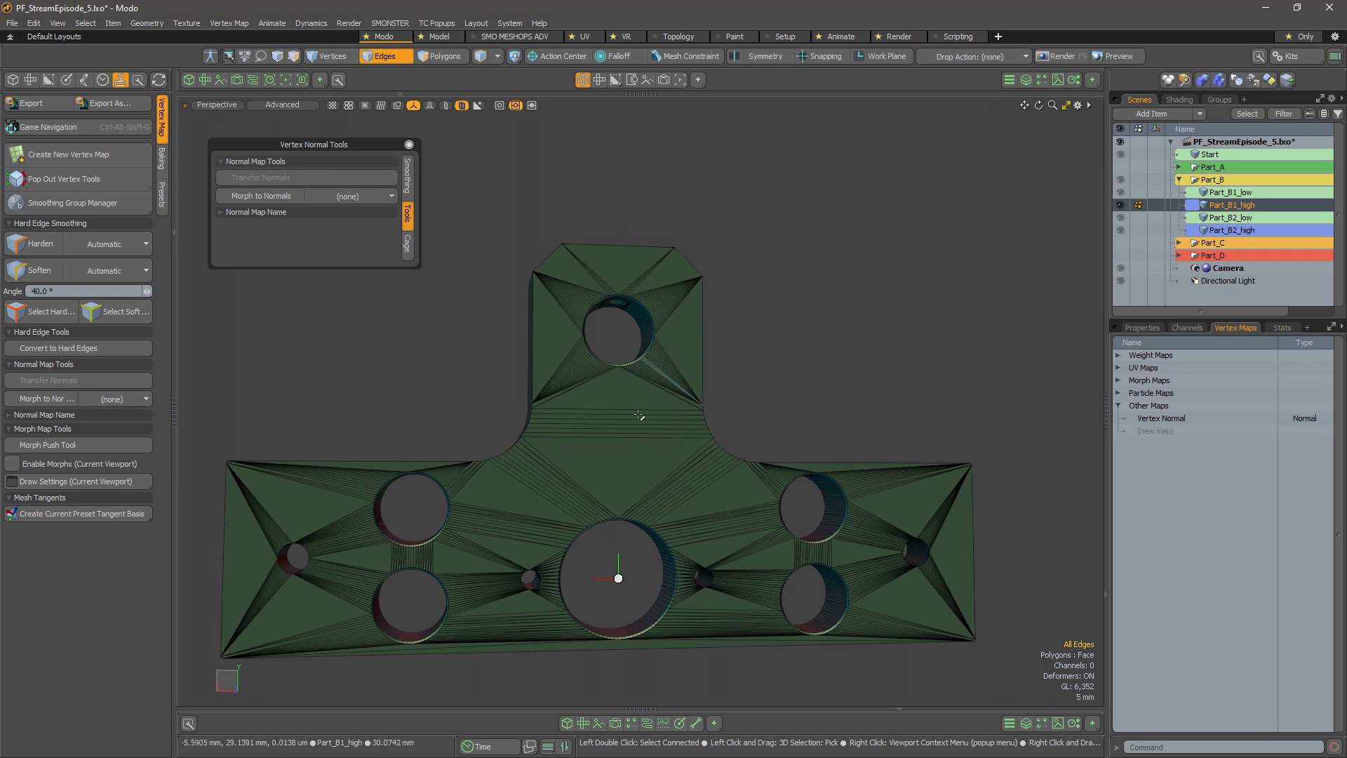
pyautogui.keyDown('alt'); pyautogui.moveTo(638, 415); pyautogui.dragTo(584, 369); pyautogui.keyUp('alt')
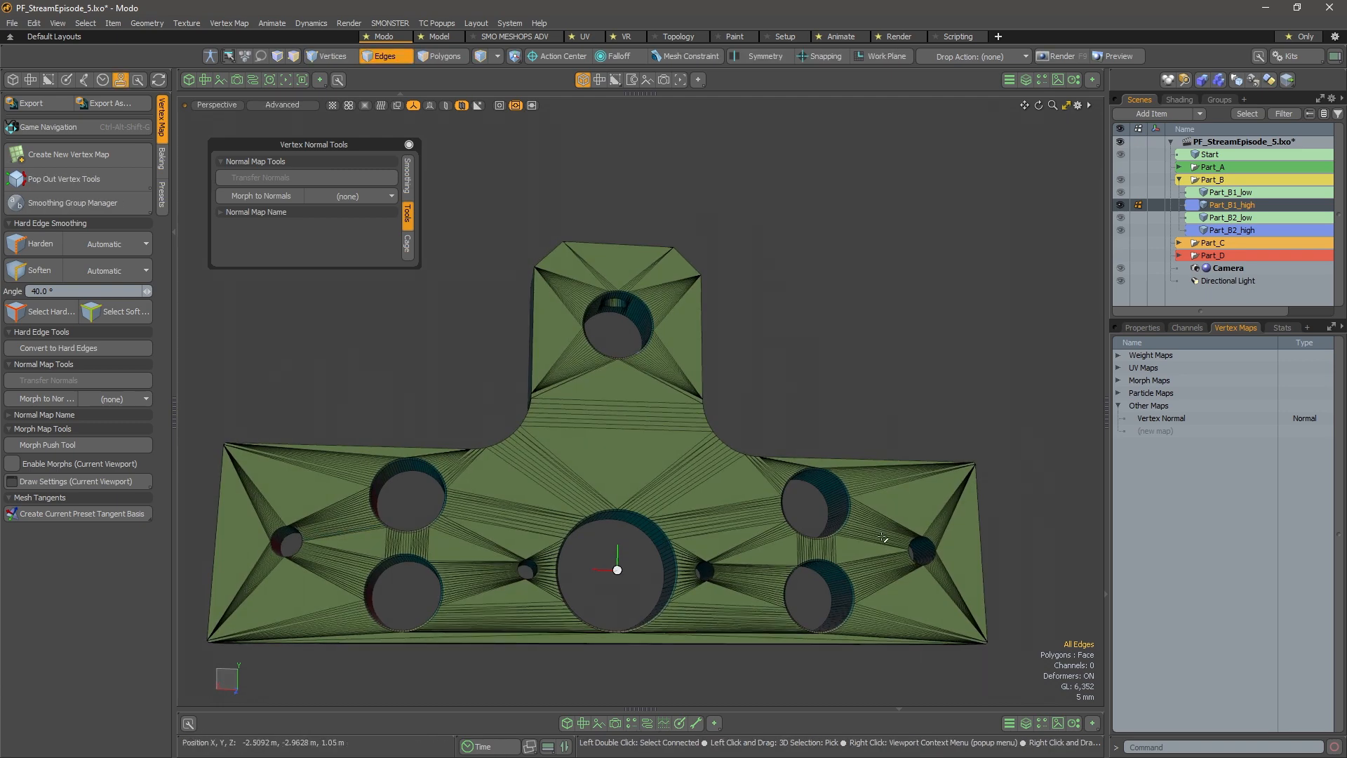
pyautogui.keyDown('alt'); pyautogui.moveTo(882, 538); pyautogui.dragTo(642, 546); pyautogui.keyUp('alt')
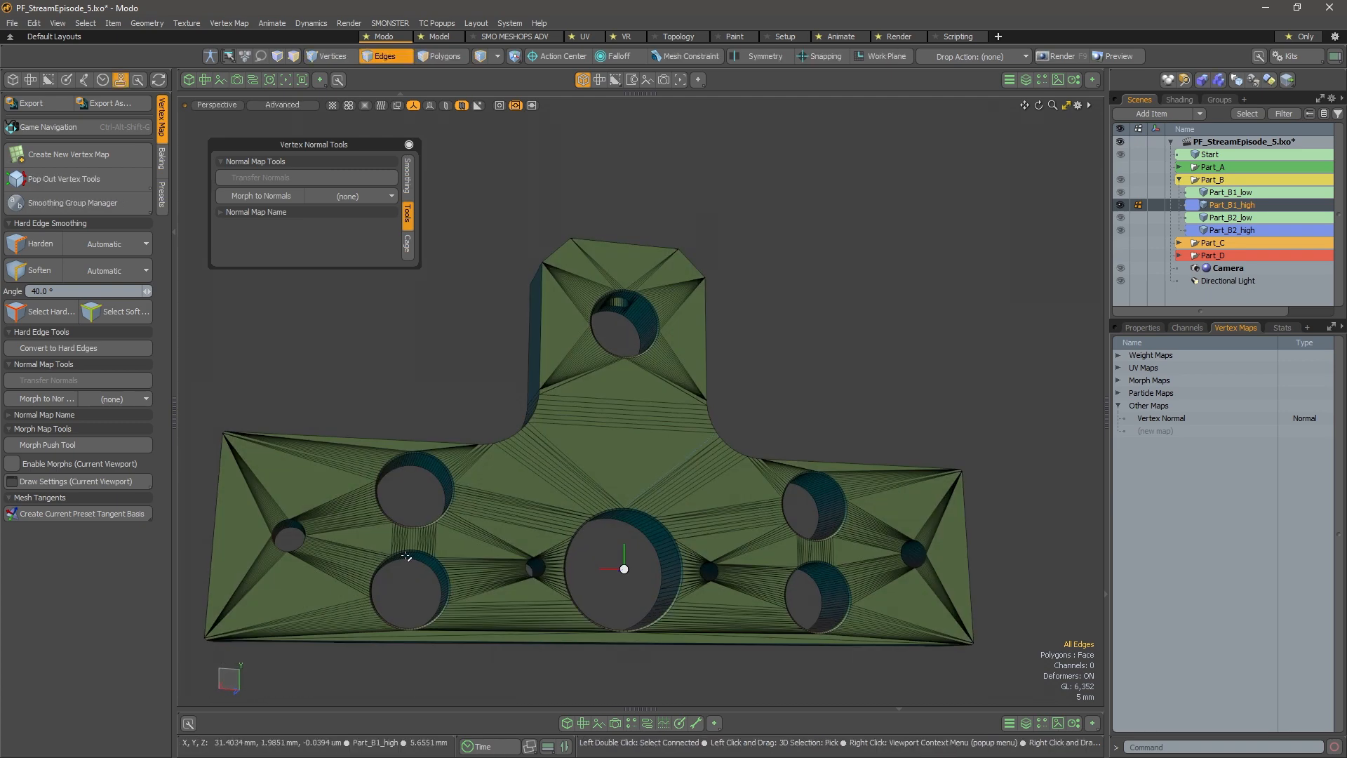
# Select sample wall polygons in the small end hole, the central hole and the upper hole for inspection, and clear the selection
pyautogui.press('3')
pyautogui.keyDown('alt'); pyautogui.moveTo(405, 556); pyautogui.dragTo(361, 486); pyautogui.keyUp('alt')
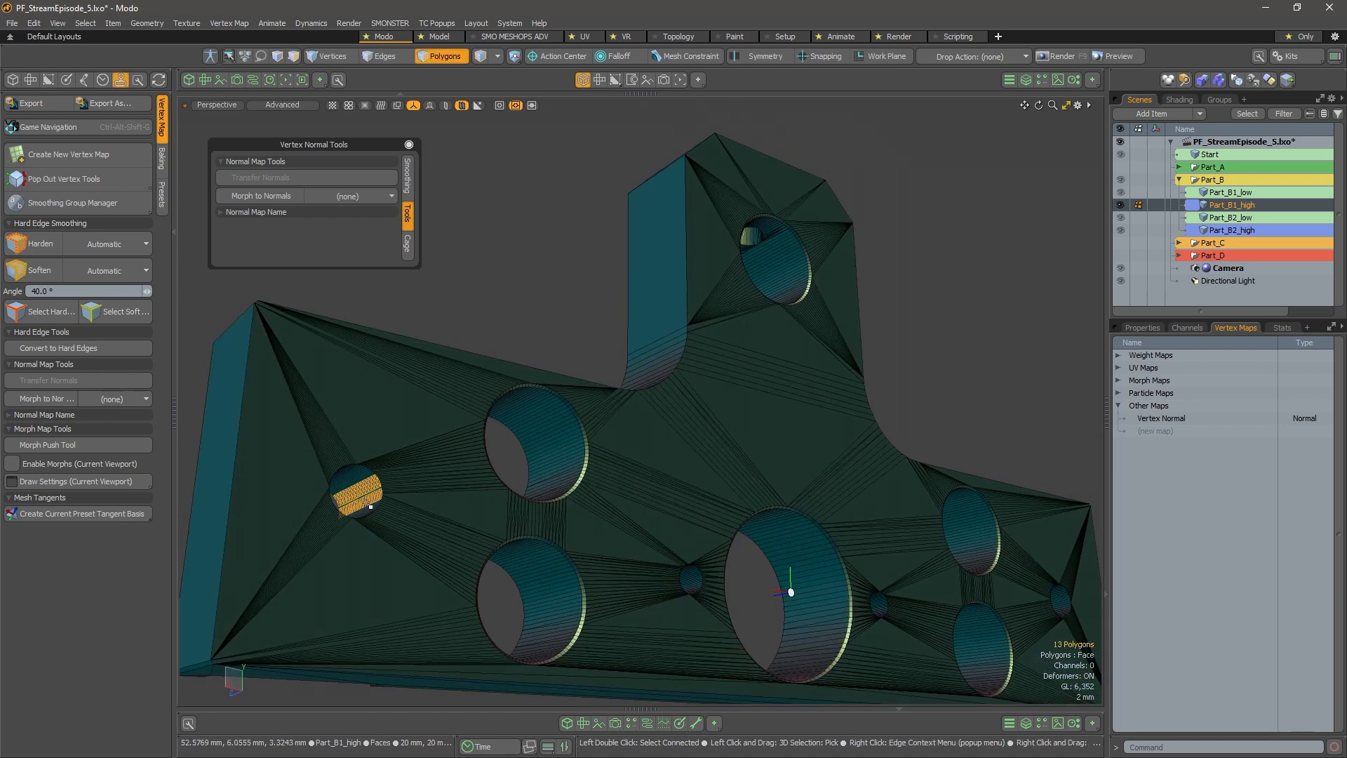
pyautogui.keyDown('alt'); pyautogui.moveTo(682, 507); pyautogui.dragTo(471, 473); pyautogui.keyUp('alt')
pyautogui.moveTo(742, 546); pyautogui.dragTo(748, 566)
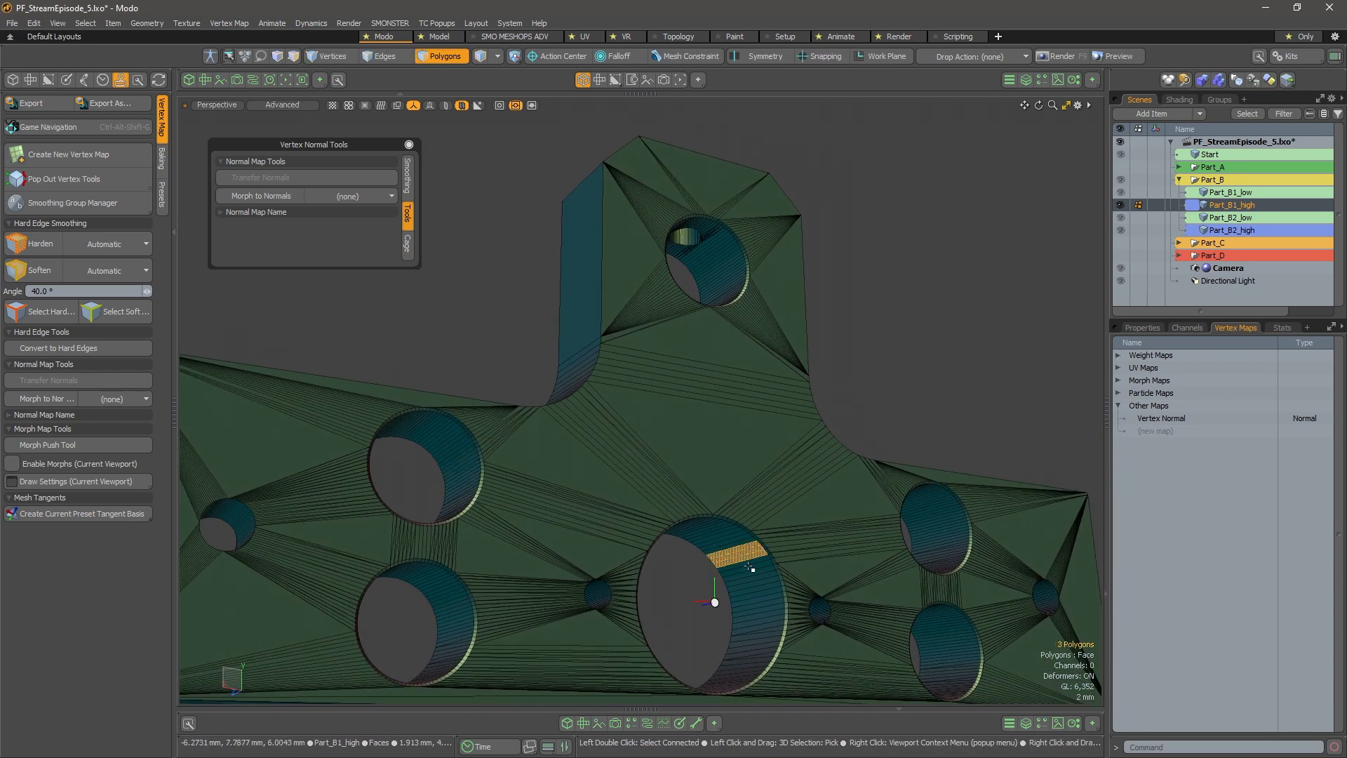
pyautogui.click(787, 274)
pyautogui.click(696, 236)
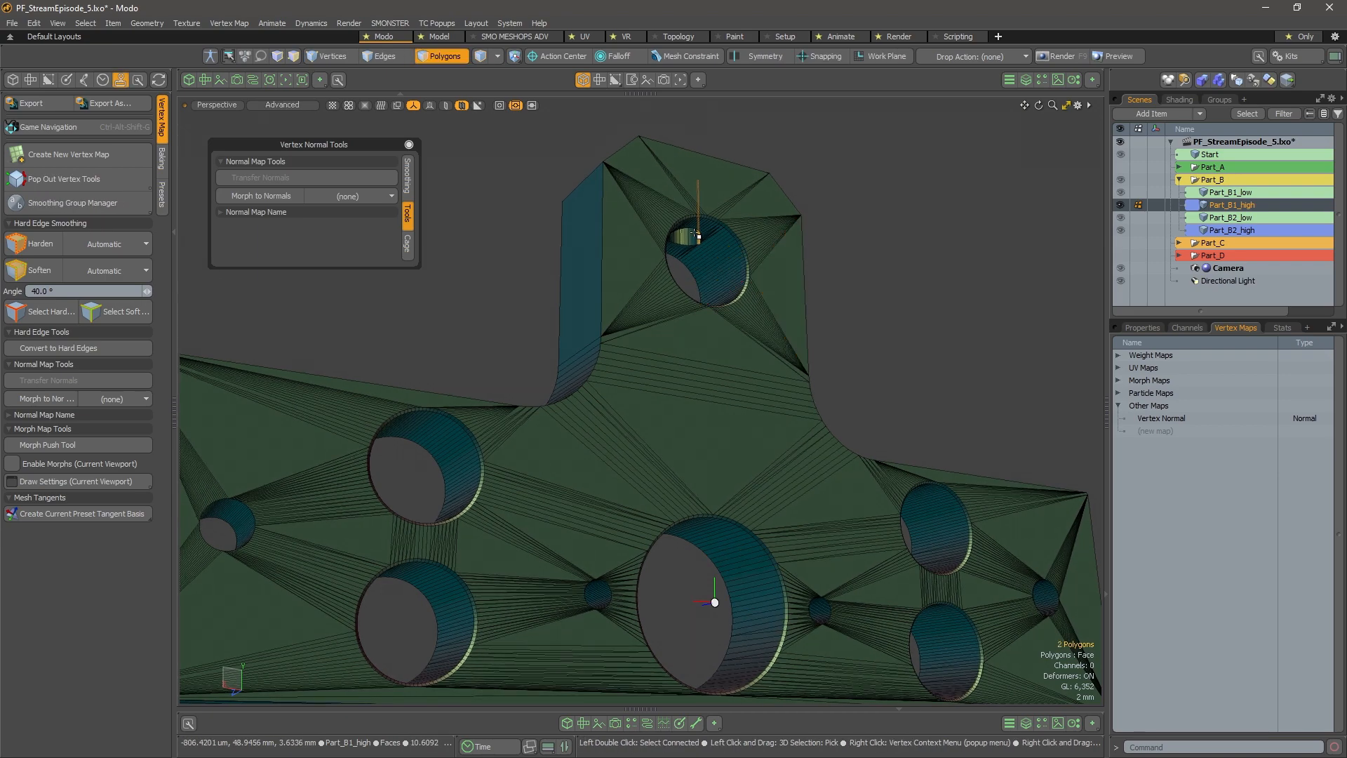
pyautogui.keyDown('alt'); pyautogui.moveTo(714, 465); pyautogui.dragTo(796, 512); pyautogui.keyUp('alt')
pyautogui.click(878, 333)
# Isolate the Part_B1_low mesh in place of Part_B1_high and clear the item selection
pyautogui.click(1226, 191)
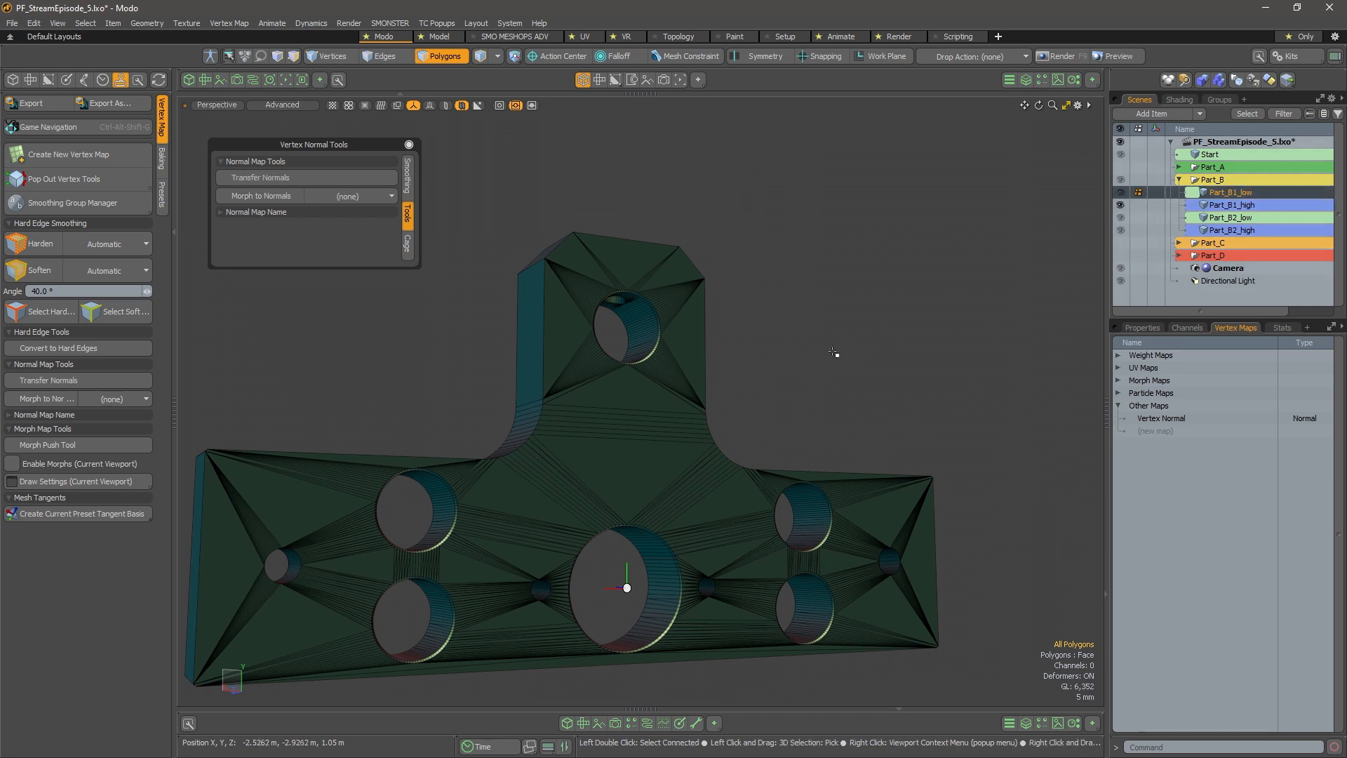
pyautogui.press('Escape')
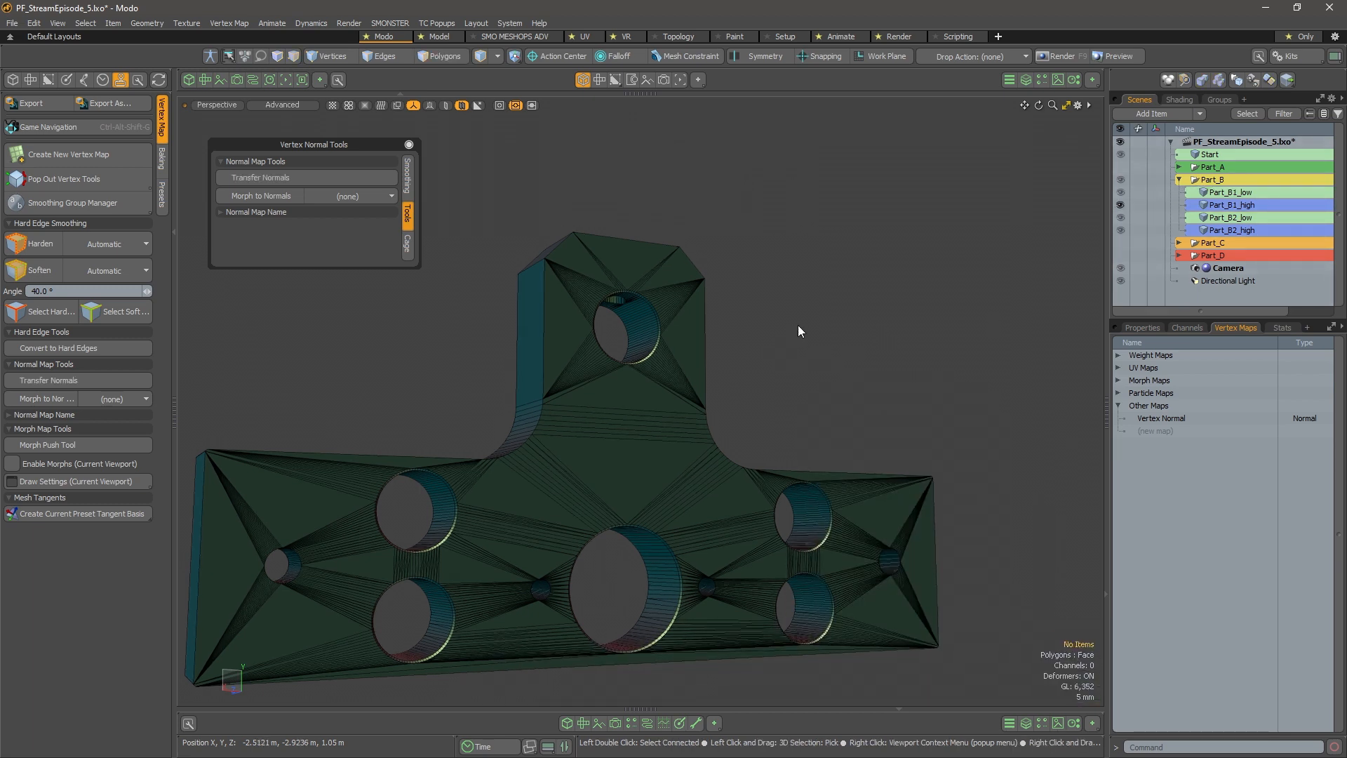
pyautogui.hotkey('shift', 'h')
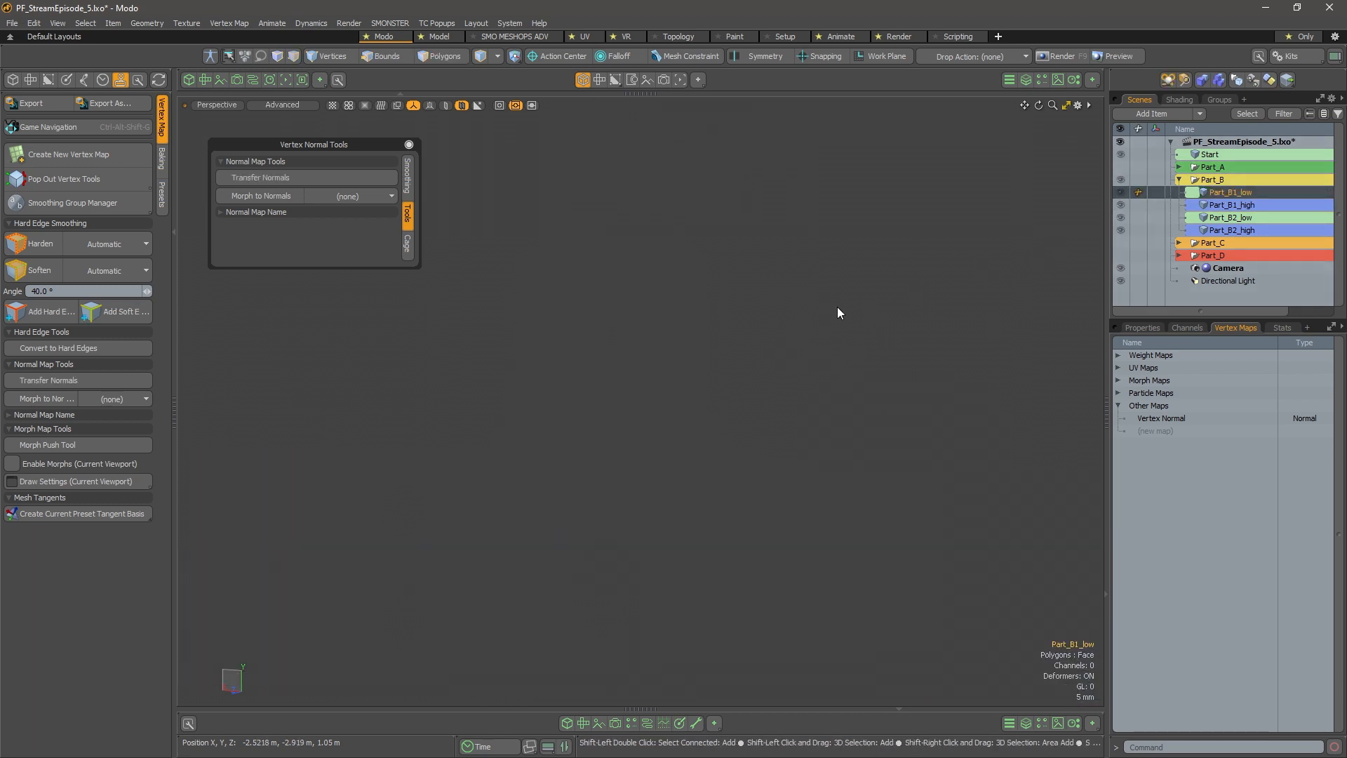
pyautogui.press('u')
pyautogui.hotkey('shift', 'h')
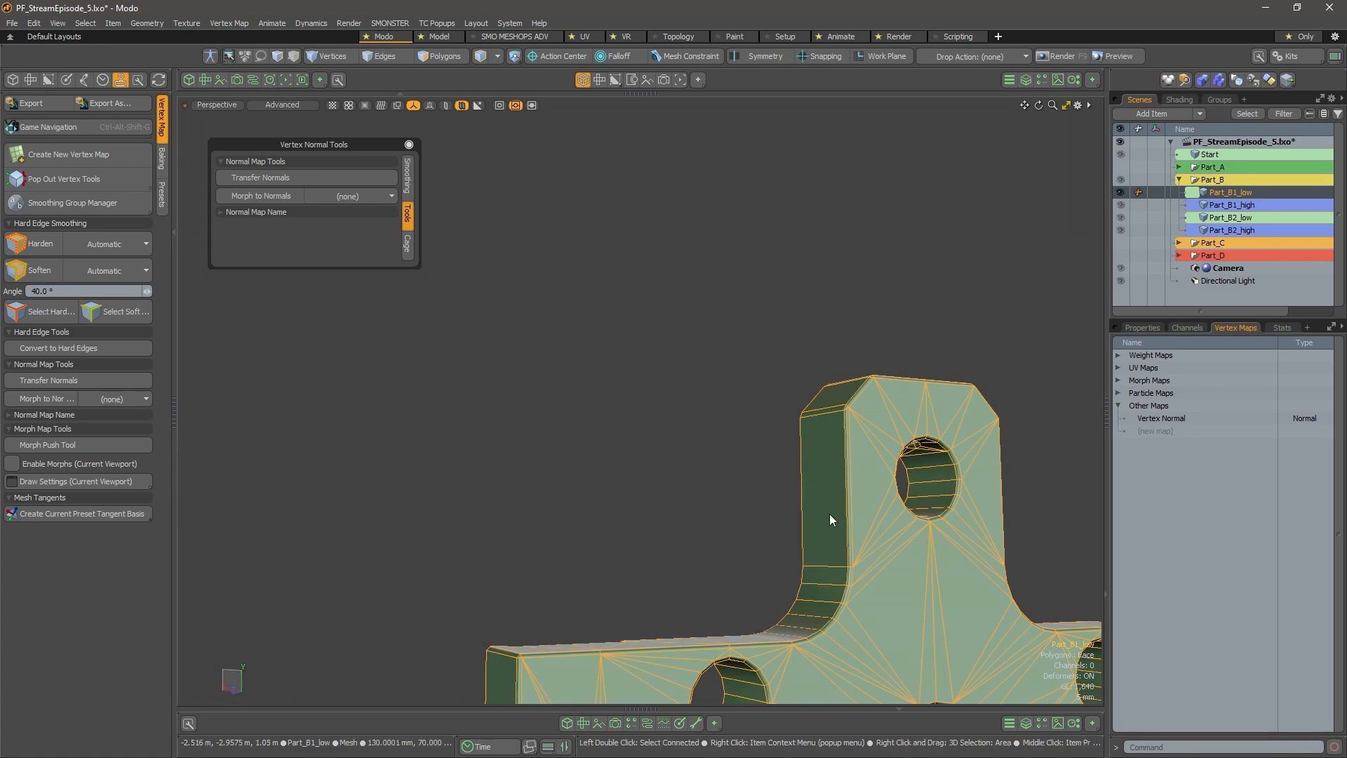
pyautogui.keyDown('alt'); pyautogui.keyDown('shift'); pyautogui.moveTo(829, 514); pyautogui.dragTo(703, 367); pyautogui.keyUp('shift'); pyautogui.keyUp('alt')
pyautogui.click(852, 379)
pyautogui.moveTo(855, 393)
pyautogui.keyDown('alt'); pyautogui.mouseDown()
pyautogui.moveTo(741, 408)
pyautogui.moveTo(664, 352)
pyautogui.moveTo(844, 387)
pyautogui.mouseUp(); pyautogui.keyUp('alt')
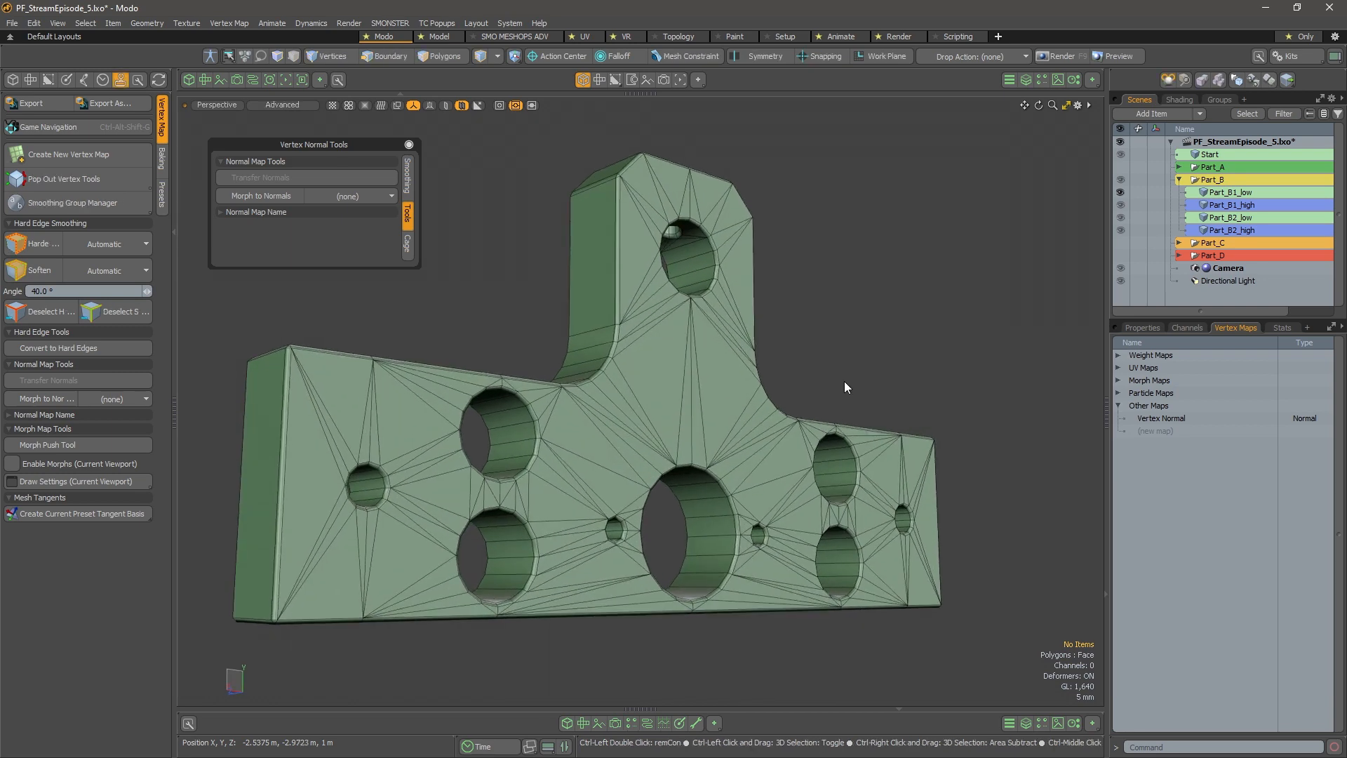
# Examine the Part_B1_low topology from both sides, including the grooved face and the hole walls
pyautogui.keyDown('alt'); pyautogui.moveTo(947, 378); pyautogui.dragTo(658, 463); pyautogui.keyUp('alt')
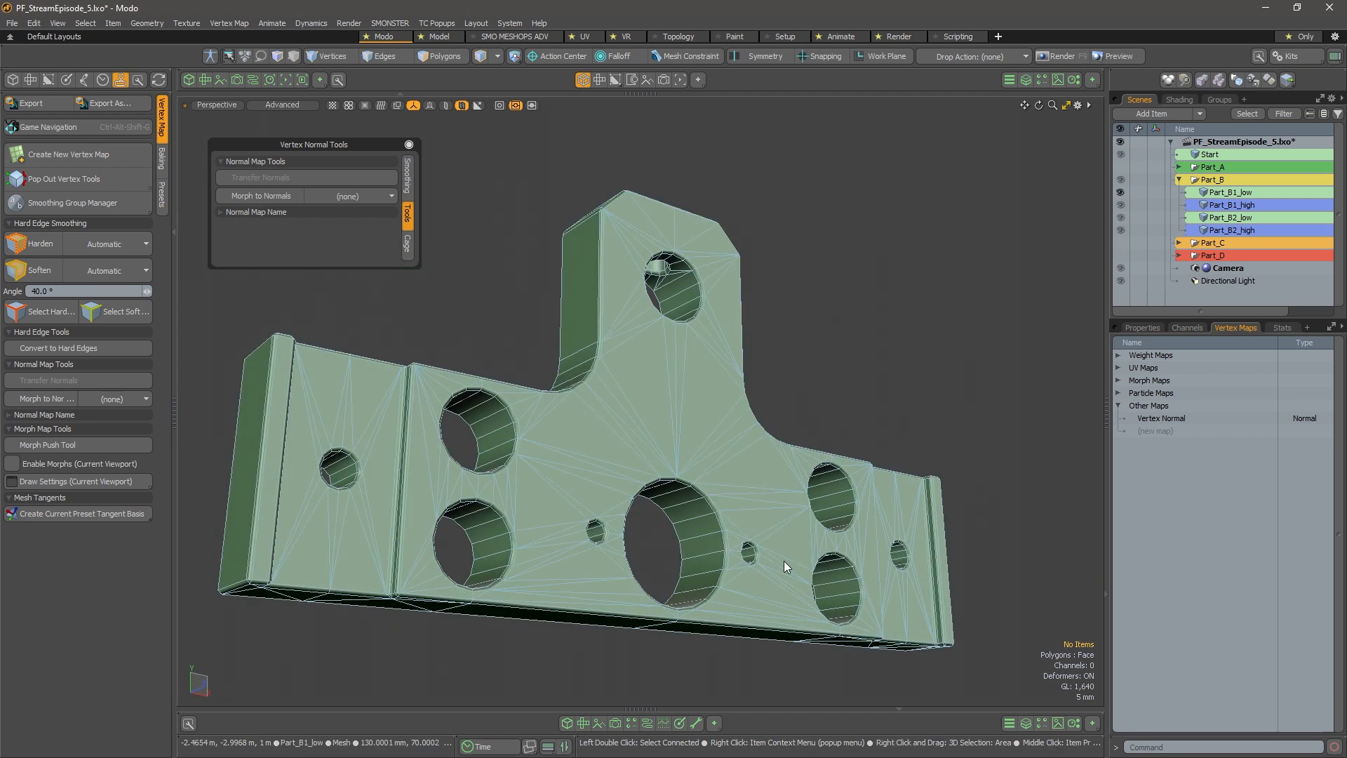
pyautogui.keyDown('alt'); pyautogui.moveTo(747, 494); pyautogui.dragTo(557, 405); pyautogui.keyUp('alt')
pyautogui.keyDown('alt'); pyautogui.moveTo(718, 429); pyautogui.dragTo(669, 421); pyautogui.keyUp('alt')
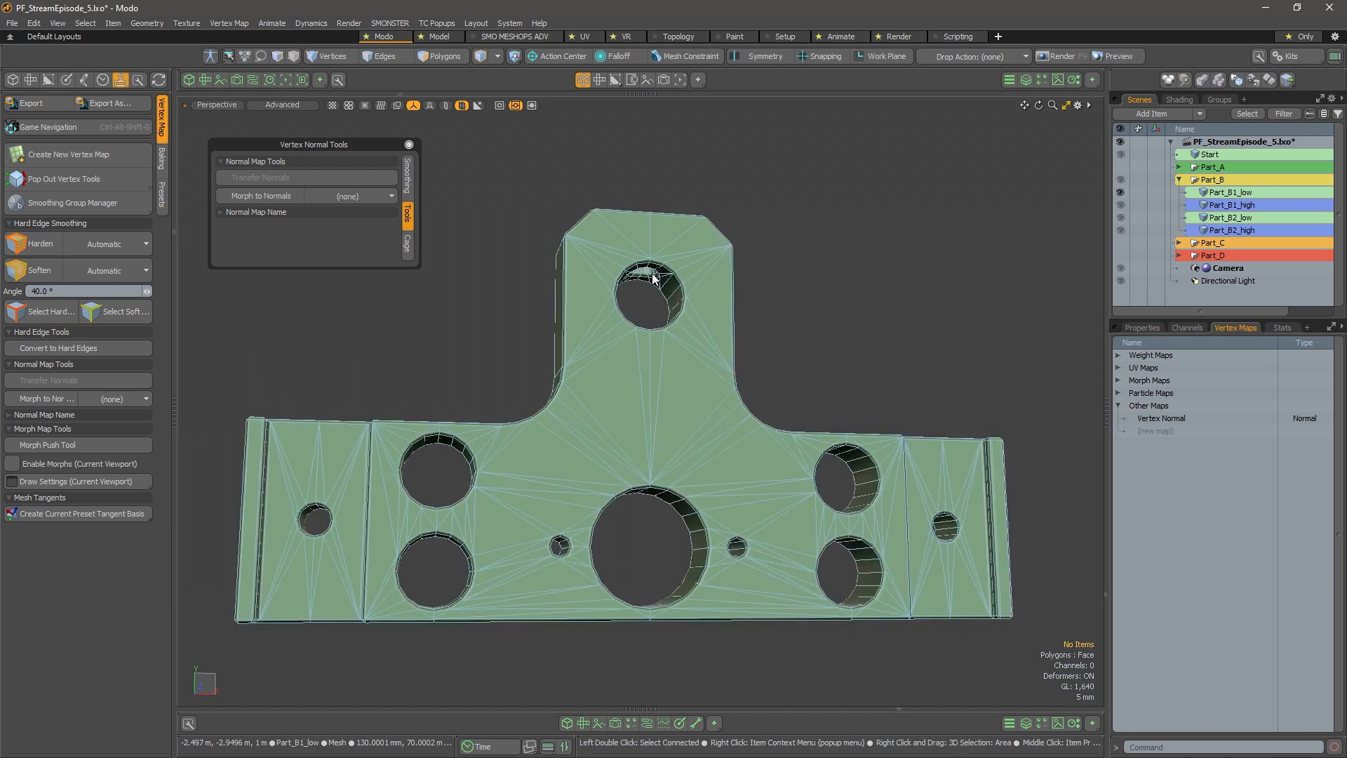
pyautogui.keyDown('alt'); pyautogui.moveTo(555, 597); pyautogui.dragTo(717, 560); pyautogui.keyUp('alt')
pyautogui.keyDown('alt'); pyautogui.keyDown('shift'); pyautogui.moveTo(817, 509); pyautogui.dragTo(726, 460); pyautogui.keyUp('shift'); pyautogui.keyUp('alt')
# Select all the wall polygons of Part_B1_low's large central hole to examine its segmentation
pyautogui.scroll(4, 766, 491)
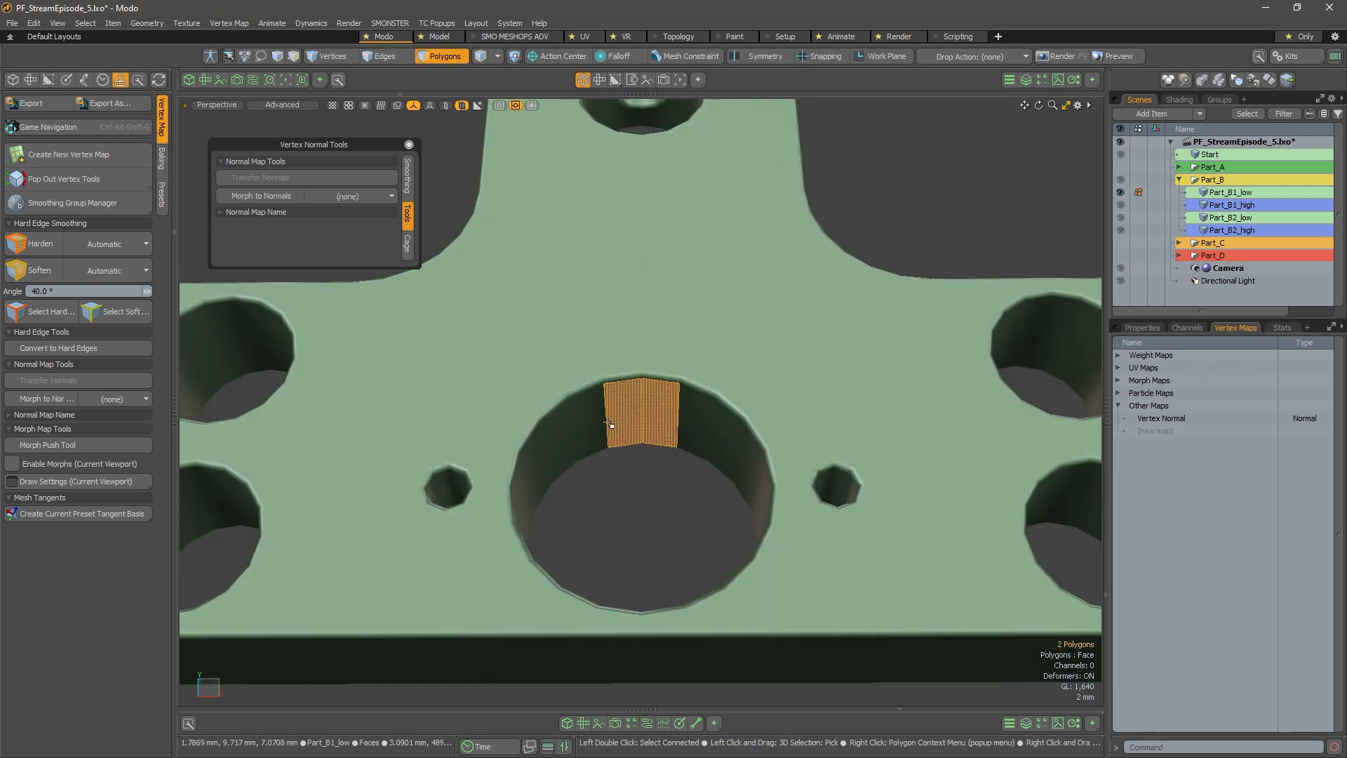
pyautogui.keyDown('alt'); pyautogui.moveTo(651, 421); pyautogui.dragTo(650, 361); pyautogui.keyUp('alt')
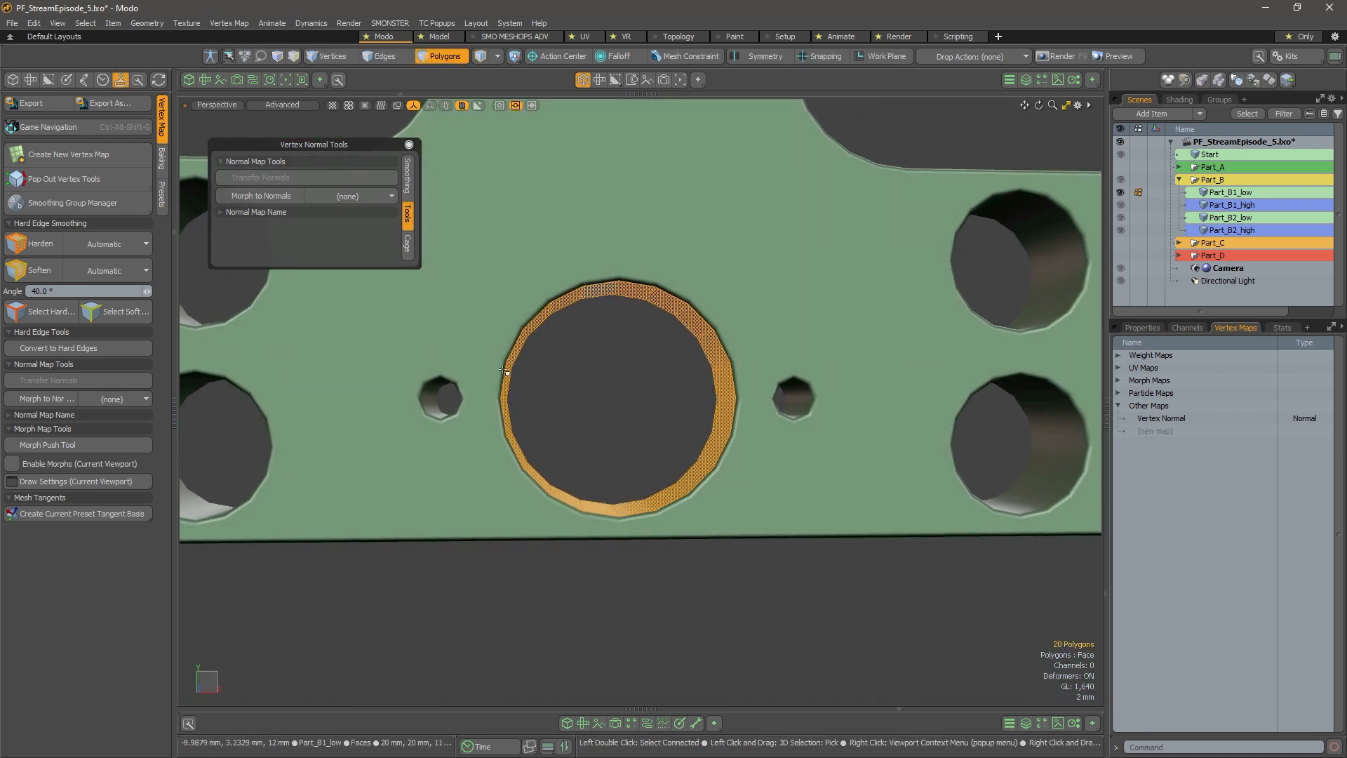
pyautogui.scroll(-2, 831, 393)
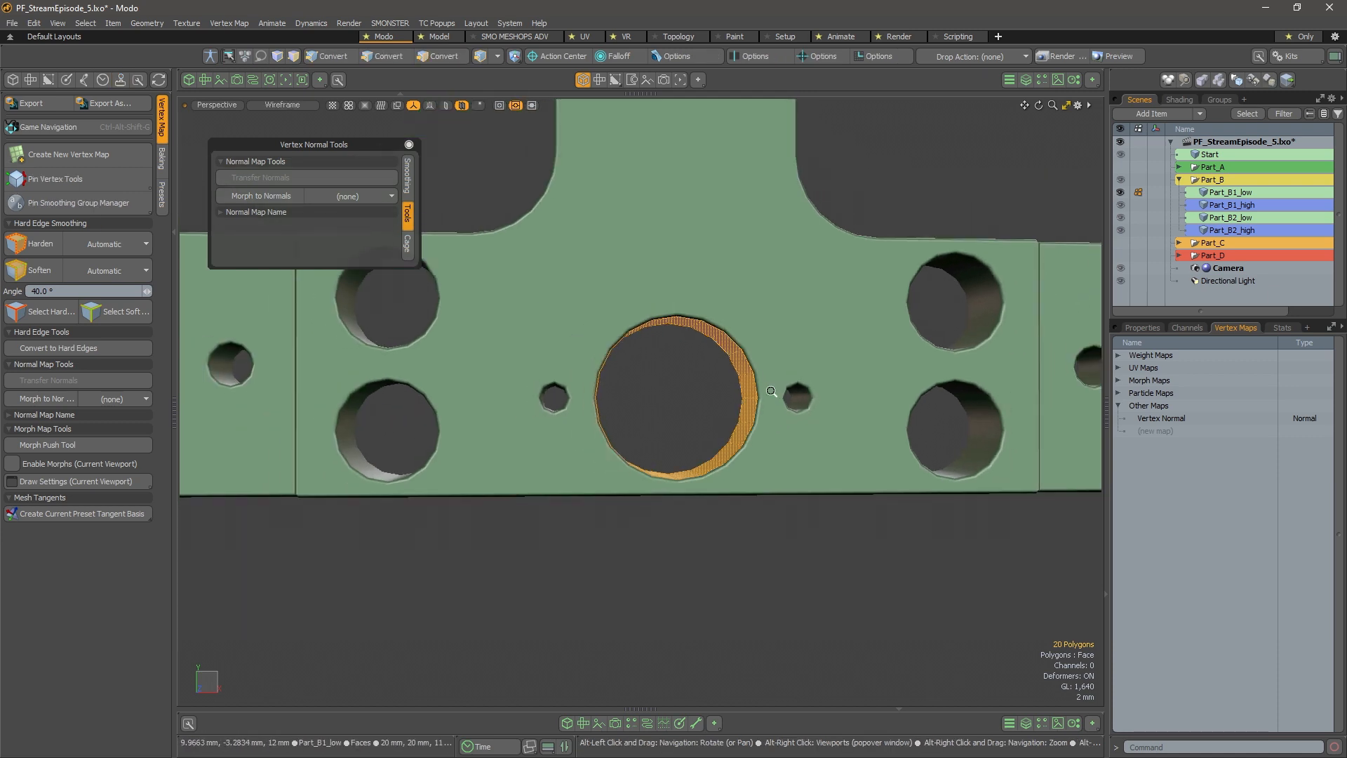
pyautogui.keyDown('alt'); pyautogui.moveTo(831, 393); pyautogui.dragTo(716, 441); pyautogui.keyUp('alt')
pyautogui.scroll(-2, 874, 510)
pyautogui.keyDown('alt'); pyautogui.scroll(2, 740, 512); pyautogui.keyUp('alt')
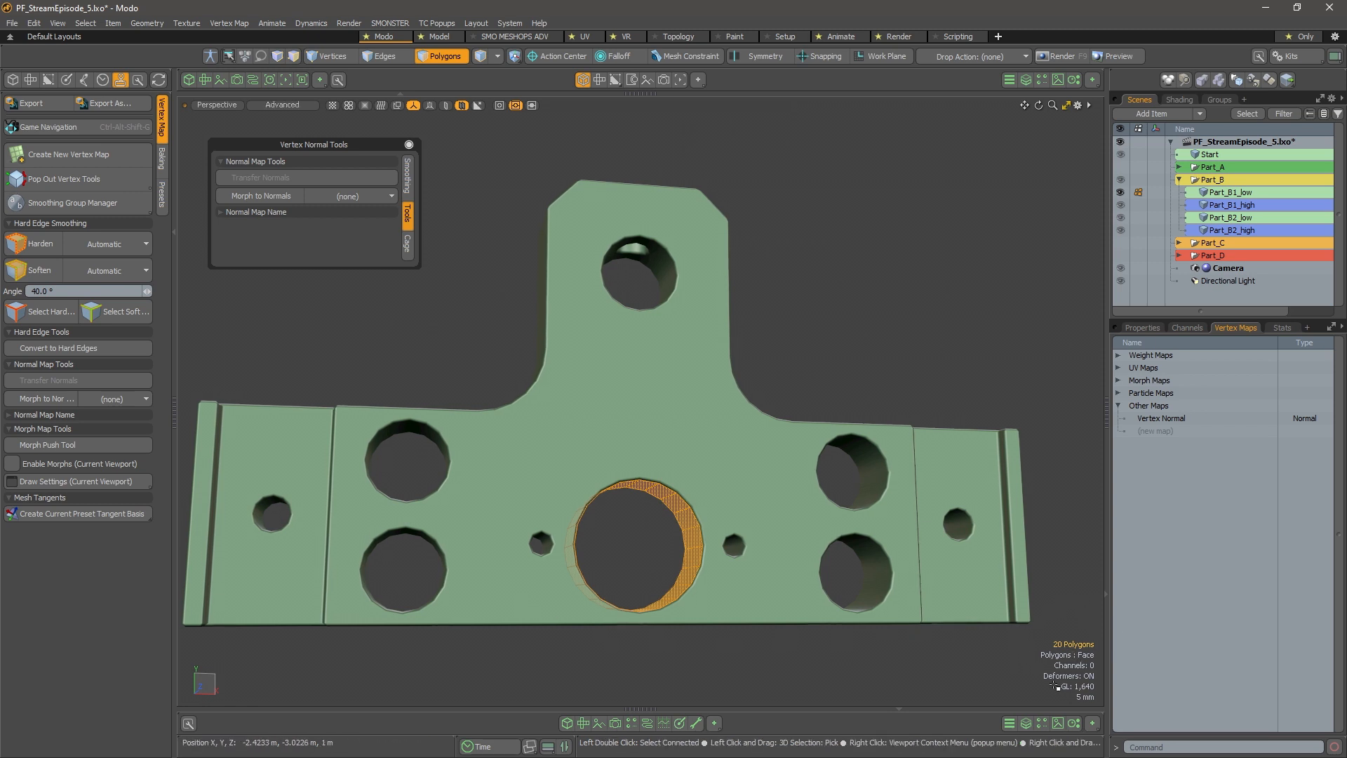
# Select the wall polygons of a medium hole and three in a small end hole of Part_B1_low to examine their segmentation
pyautogui.keyDown('alt'); pyautogui.moveTo(689, 558); pyautogui.dragTo(609, 457); pyautogui.keyUp('alt')
pyautogui.click(583, 330)
pyautogui.scroll(3, 541, 432)
pyautogui.click(538, 405)
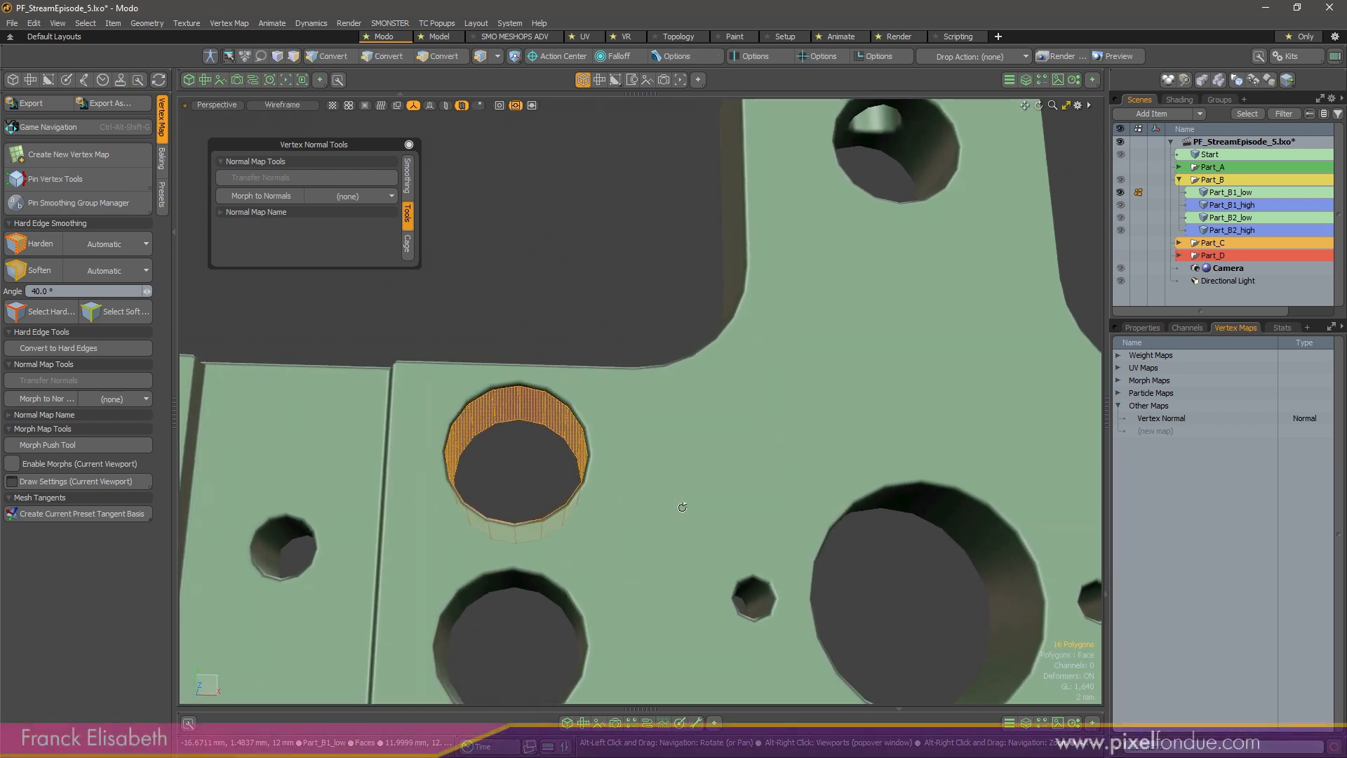
pyautogui.keyDown('alt'); pyautogui.moveTo(682, 508); pyautogui.dragTo(975, 505); pyautogui.keyUp('alt')
pyautogui.scroll(-3, 815, 524)
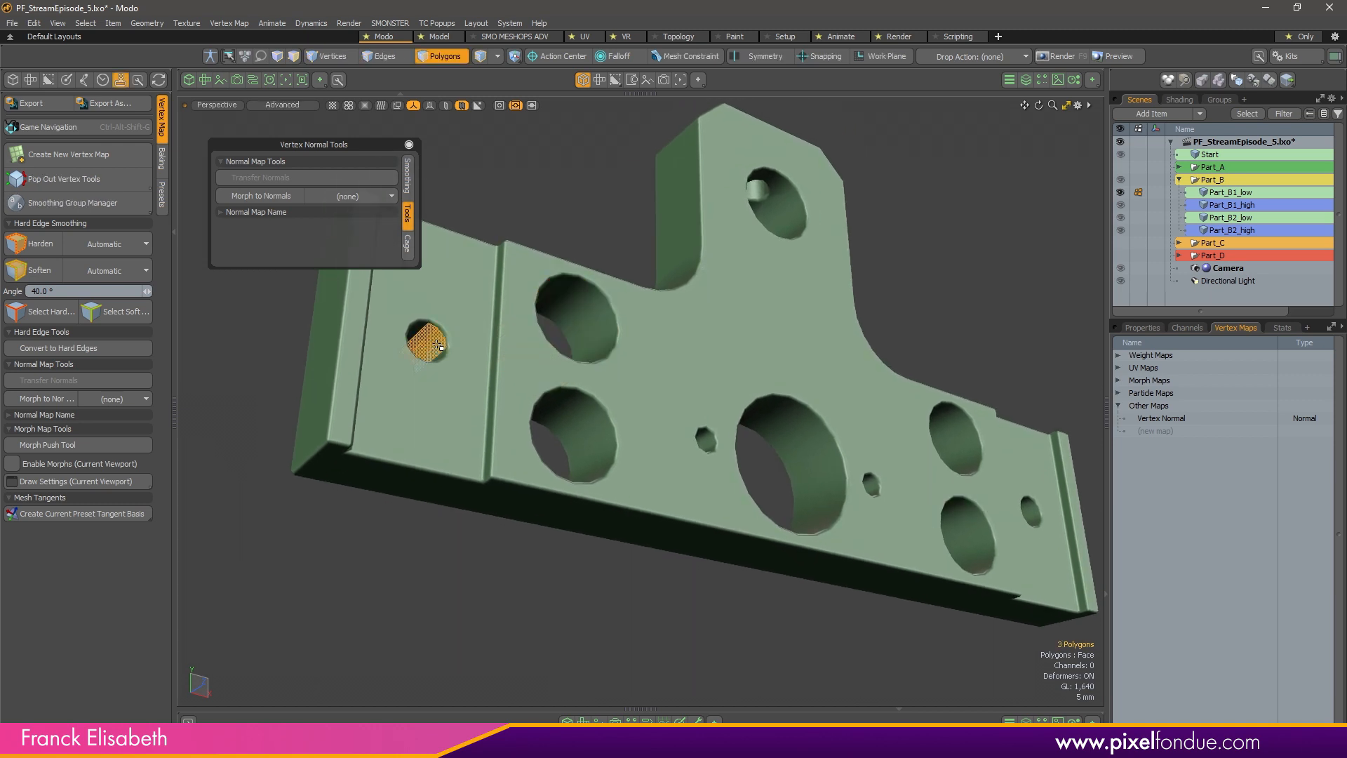
# Select the wall polygons of the small hole beside Part_B1_low's large central hole to examine its segmentation
pyautogui.keyDown('alt'); pyautogui.moveTo(679, 586); pyautogui.dragTo(701, 441); pyautogui.keyUp('alt')
pyautogui.scroll(3, 701, 442)
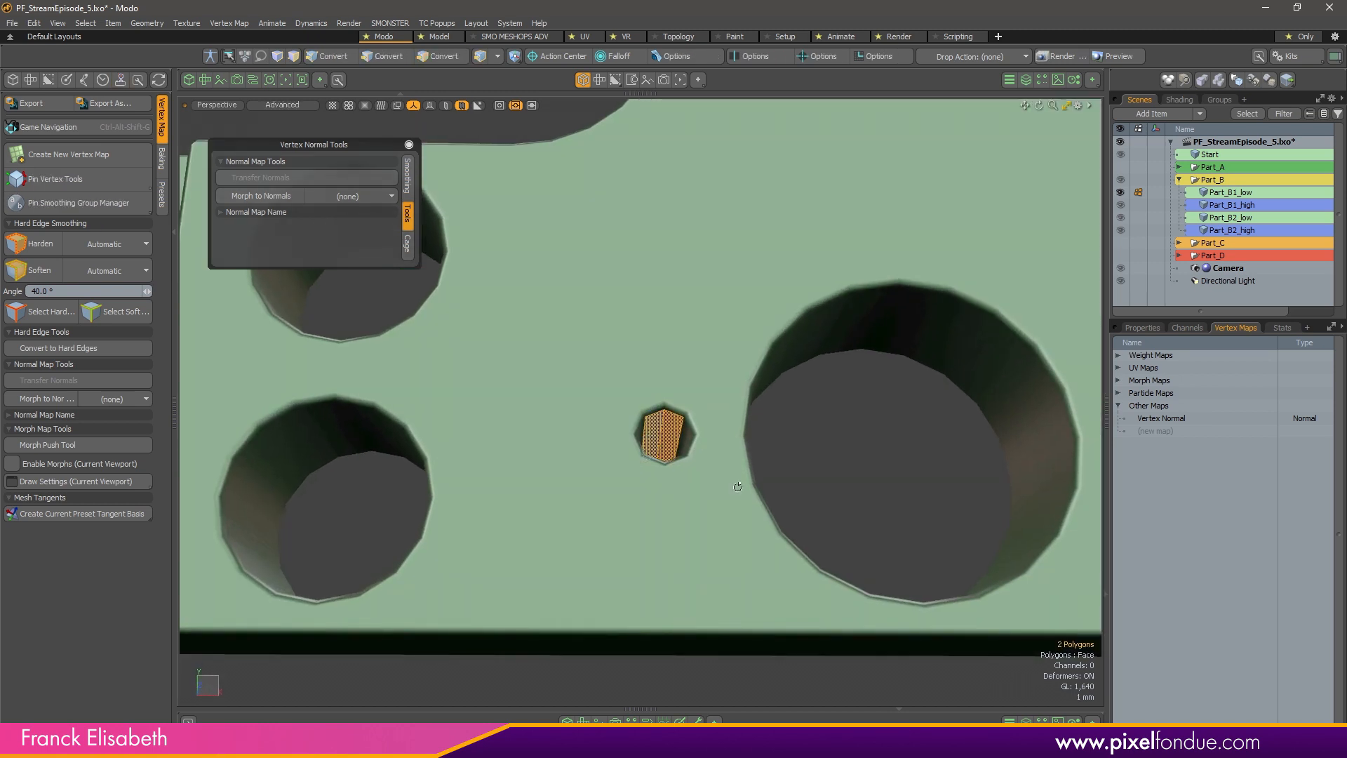
pyautogui.scroll(-3, 737, 487)
pyautogui.keyDown('alt'); pyautogui.moveTo(737, 486); pyautogui.dragTo(800, 491); pyautogui.keyUp('alt')
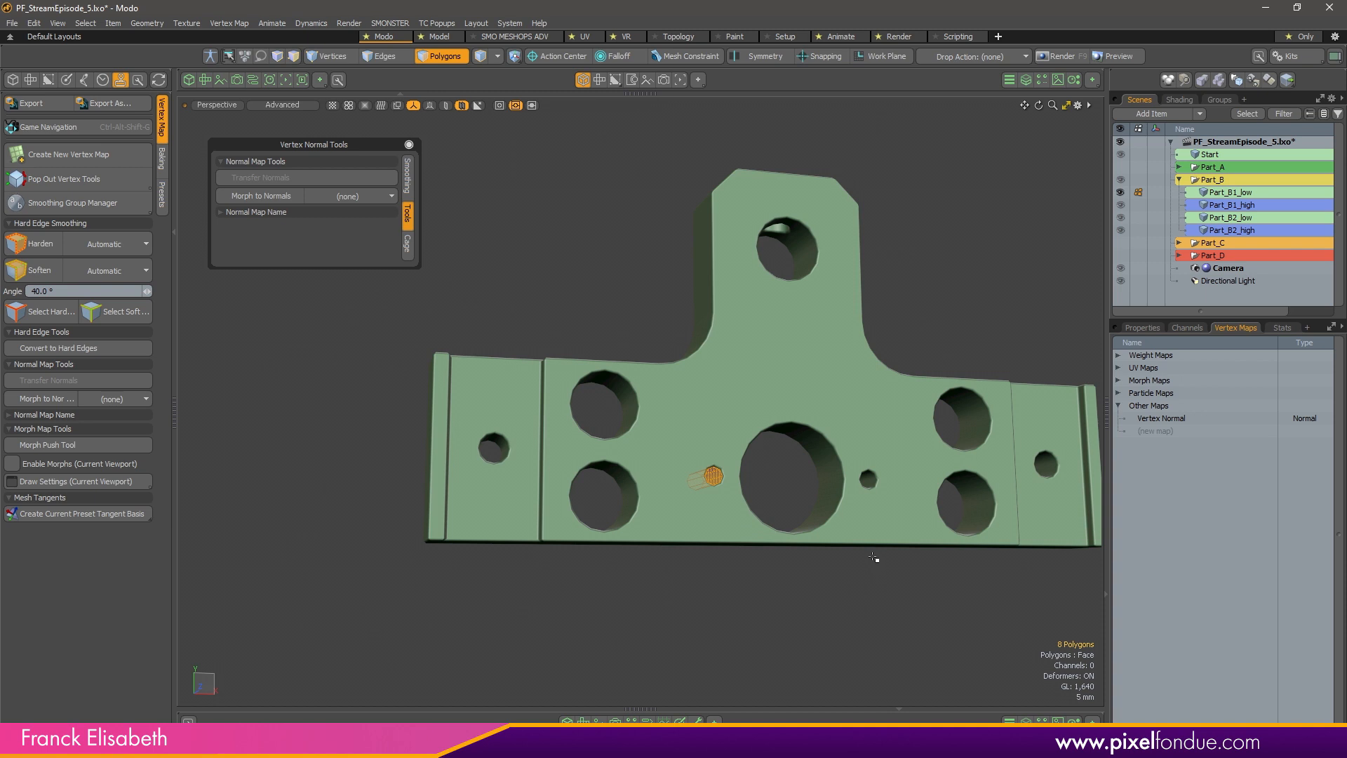
pyautogui.keyDown('alt'); pyautogui.moveTo(873, 557); pyautogui.dragTo(852, 512); pyautogui.keyUp('alt')
# Select and clear groups of front-face polygons on Part_B1_low's upright and around its curved shoulder to examine the flat face's triangulation
pyautogui.click(911, 400)
pyautogui.keyDown('alt'); pyautogui.moveTo(876, 468); pyautogui.dragTo(707, 393); pyautogui.keyUp('alt')
pyautogui.doubleClick(707, 376)
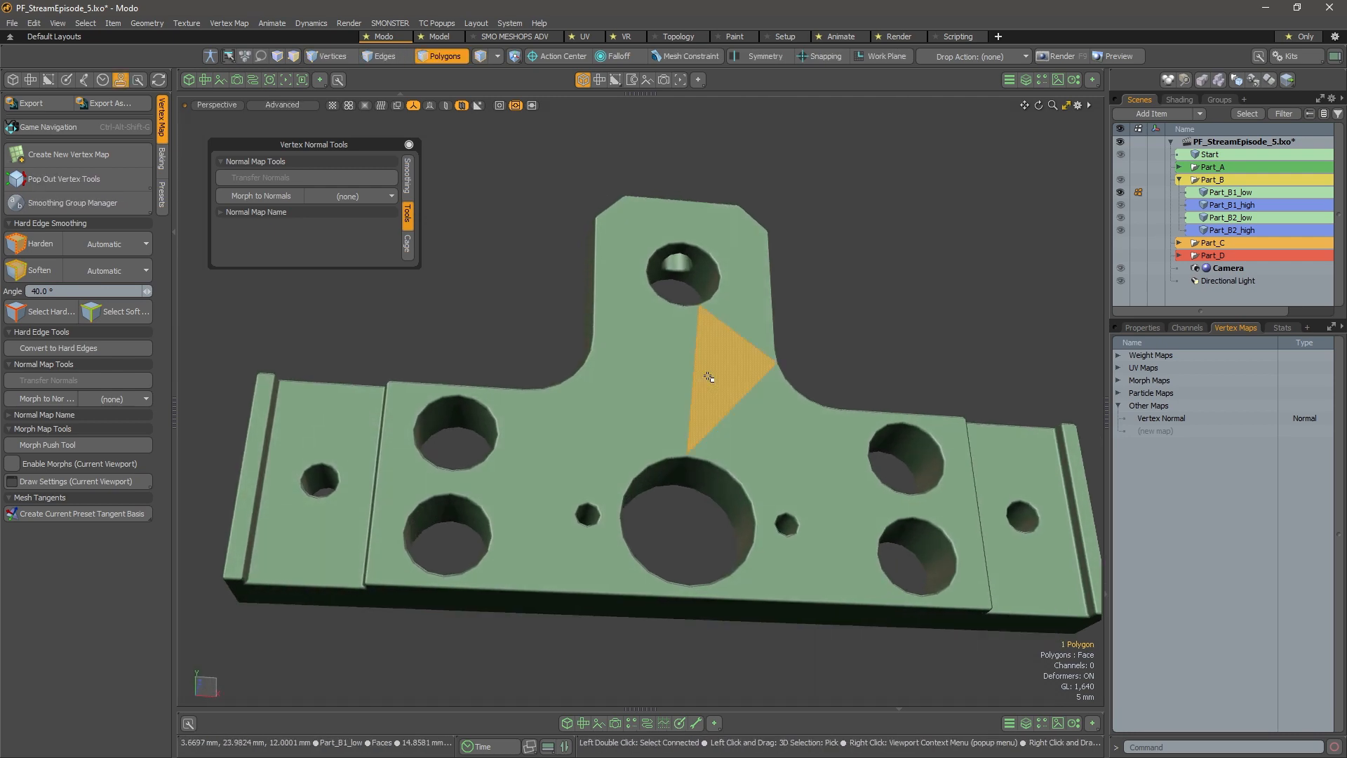
pyautogui.keyDown('alt'); pyautogui.moveTo(618, 428); pyautogui.dragTo(634, 359); pyautogui.keyUp('alt')
pyautogui.press('Escape')
pyautogui.moveTo(666, 185); pyautogui.dragTo(643, 322)
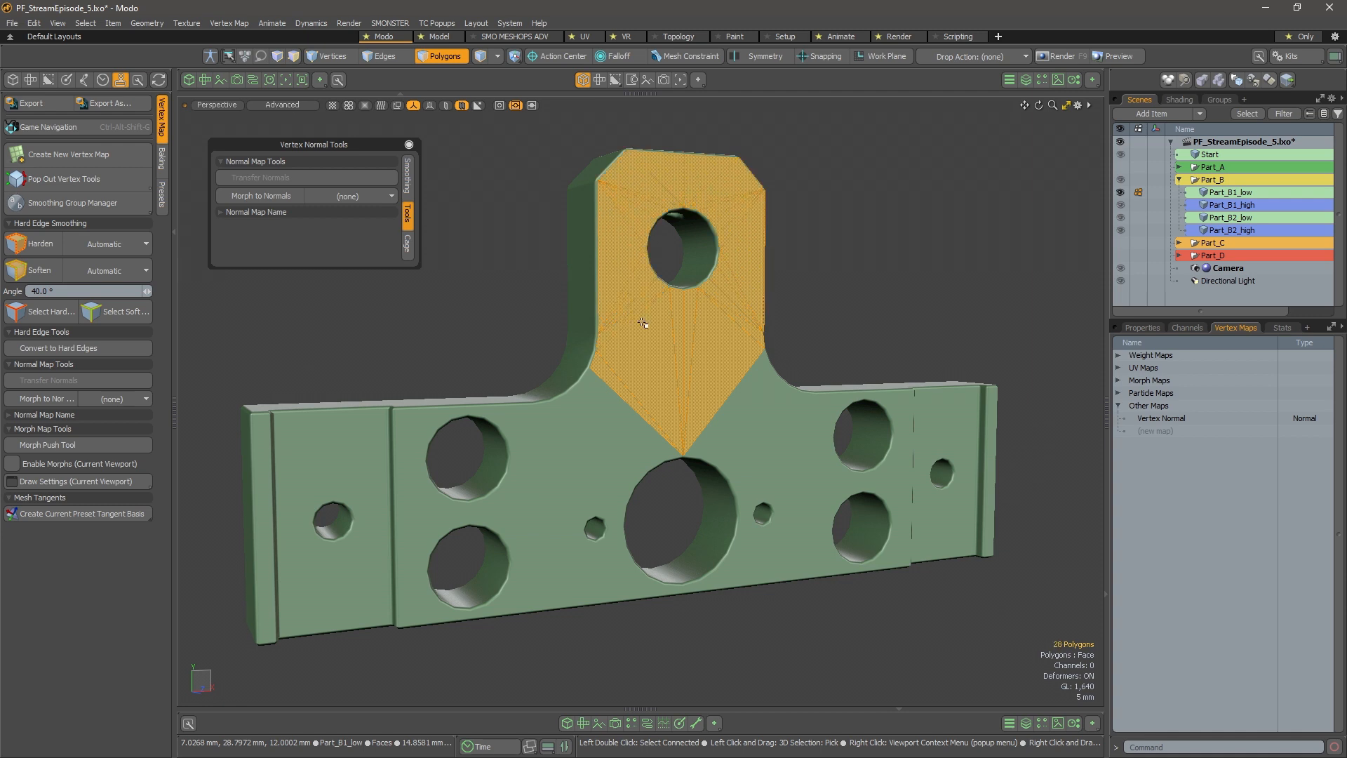
pyautogui.press('Escape')
pyautogui.keyDown('alt'); pyautogui.moveTo(643, 484); pyautogui.dragTo(691, 429); pyautogui.keyUp('alt')
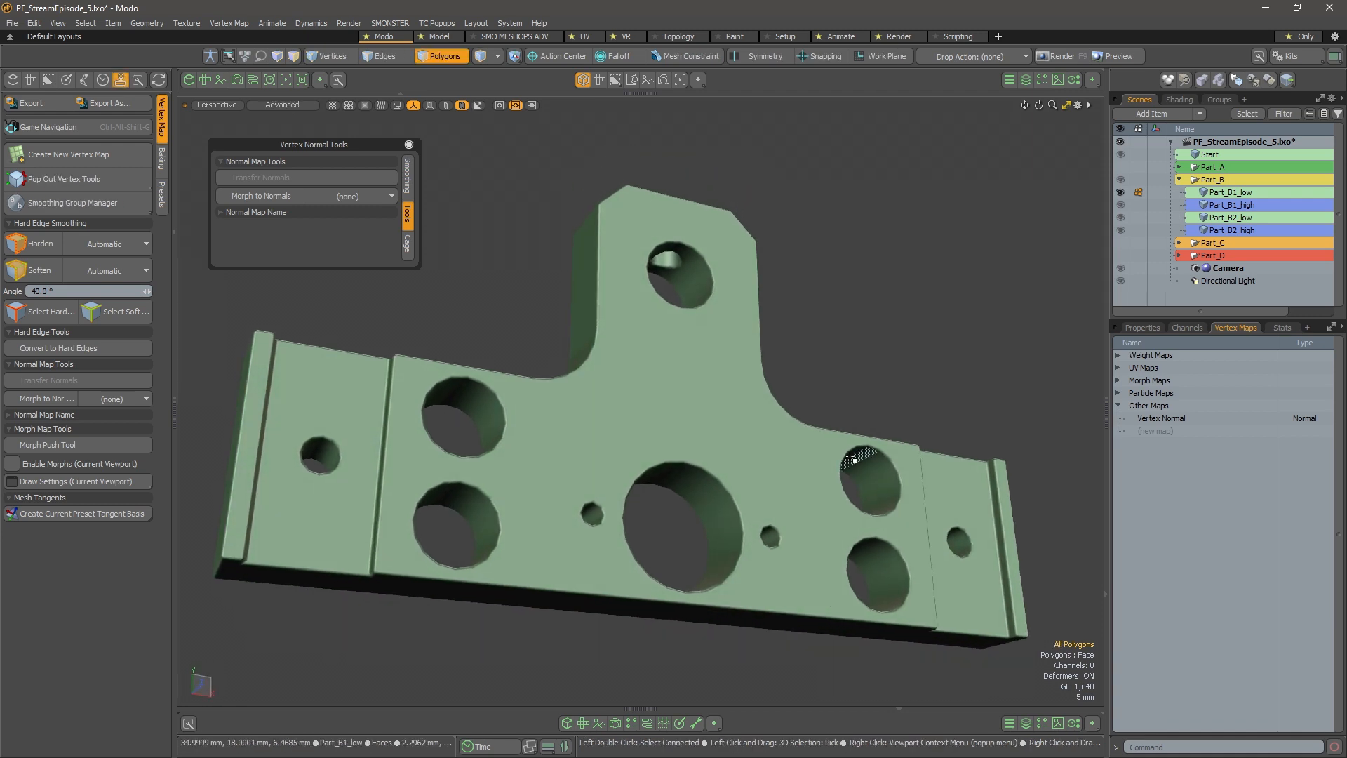
pyautogui.keyDown('alt'); pyautogui.moveTo(756, 463); pyautogui.dragTo(740, 471); pyautogui.keyUp('alt')
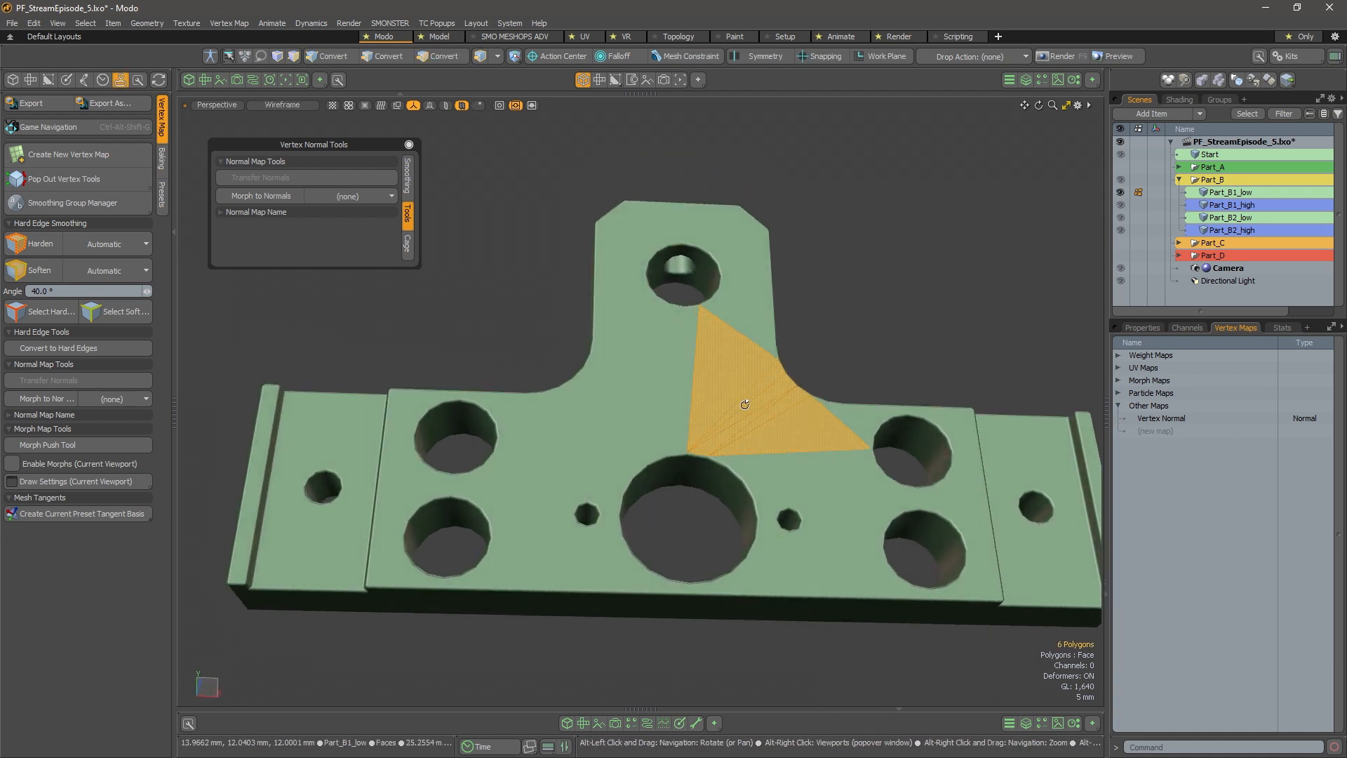
pyautogui.press('Escape')
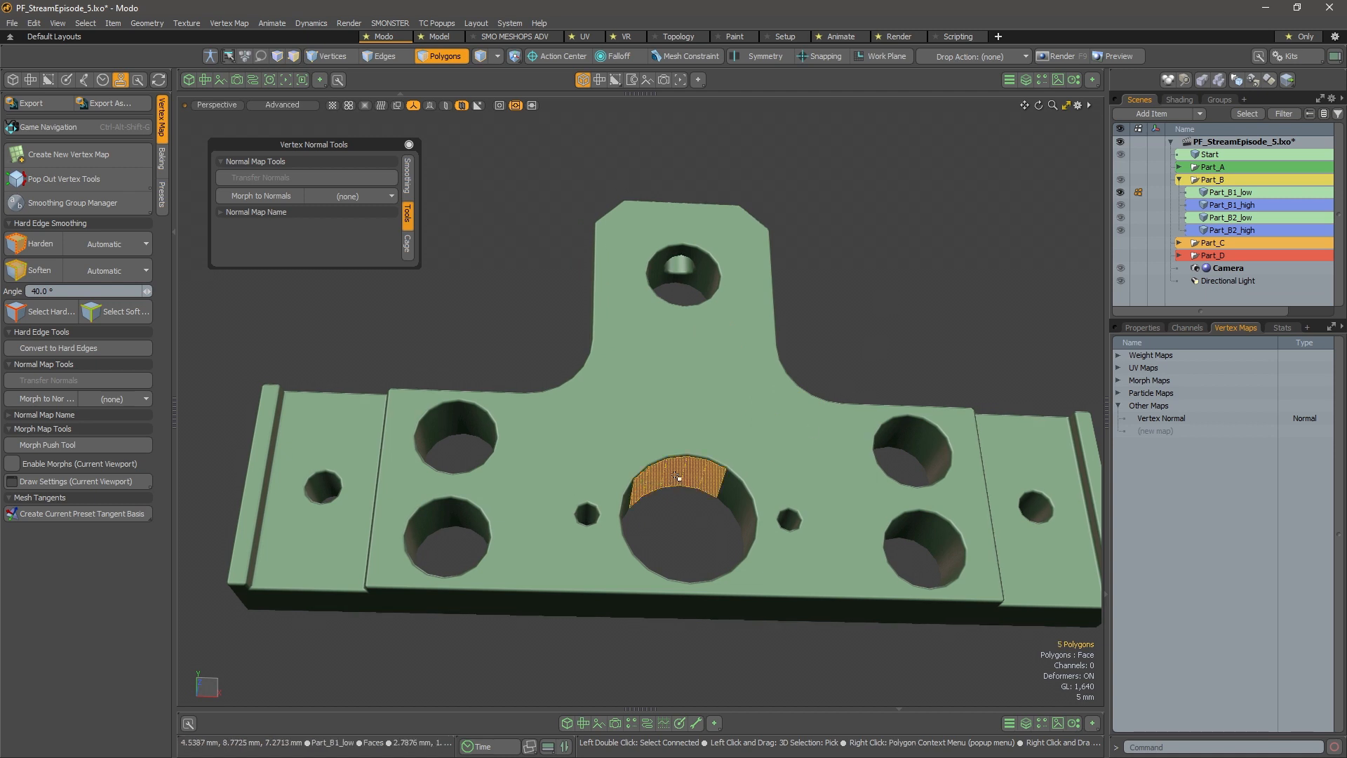
# Select a few wall polygons along the upper arc of Part_B1_low's central hole, examine them, and clear the selection
pyautogui.keyDown('alt'); pyautogui.moveTo(625, 488); pyautogui.dragTo(589, 483); pyautogui.keyUp('alt')
pyautogui.moveTo(691, 469); pyautogui.dragTo(676, 479)
pyautogui.keyDown('alt'); pyautogui.moveTo(640, 542); pyautogui.dragTo(879, 466); pyautogui.keyUp('alt')
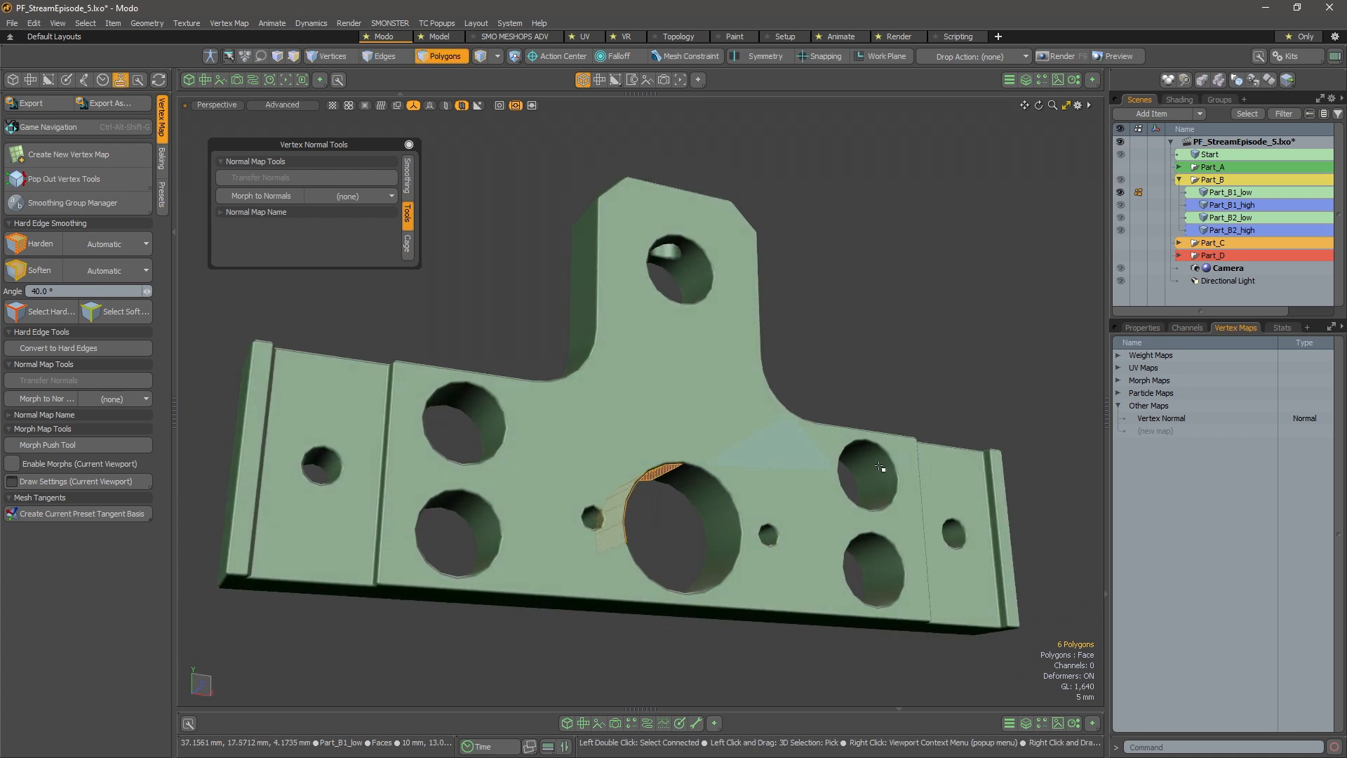
pyautogui.keyDown('alt'); pyautogui.moveTo(939, 656); pyautogui.dragTo(842, 512); pyautogui.keyUp('alt')
# Show Part_B1_low's wireframe in vertex mode to inspect its topology, and hide the wireframe and vertex points again
pyautogui.scroll(-5, 834, 495)
pyautogui.keyDown('alt'); pyautogui.keyDown('shift'); pyautogui.moveTo(877, 400); pyautogui.dragTo(798, 407); pyautogui.keyUp('shift'); pyautogui.keyUp('alt')
pyautogui.press('1')
pyautogui.scroll(3, 797, 406)
pyautogui.hotkey('ctrl', '3')
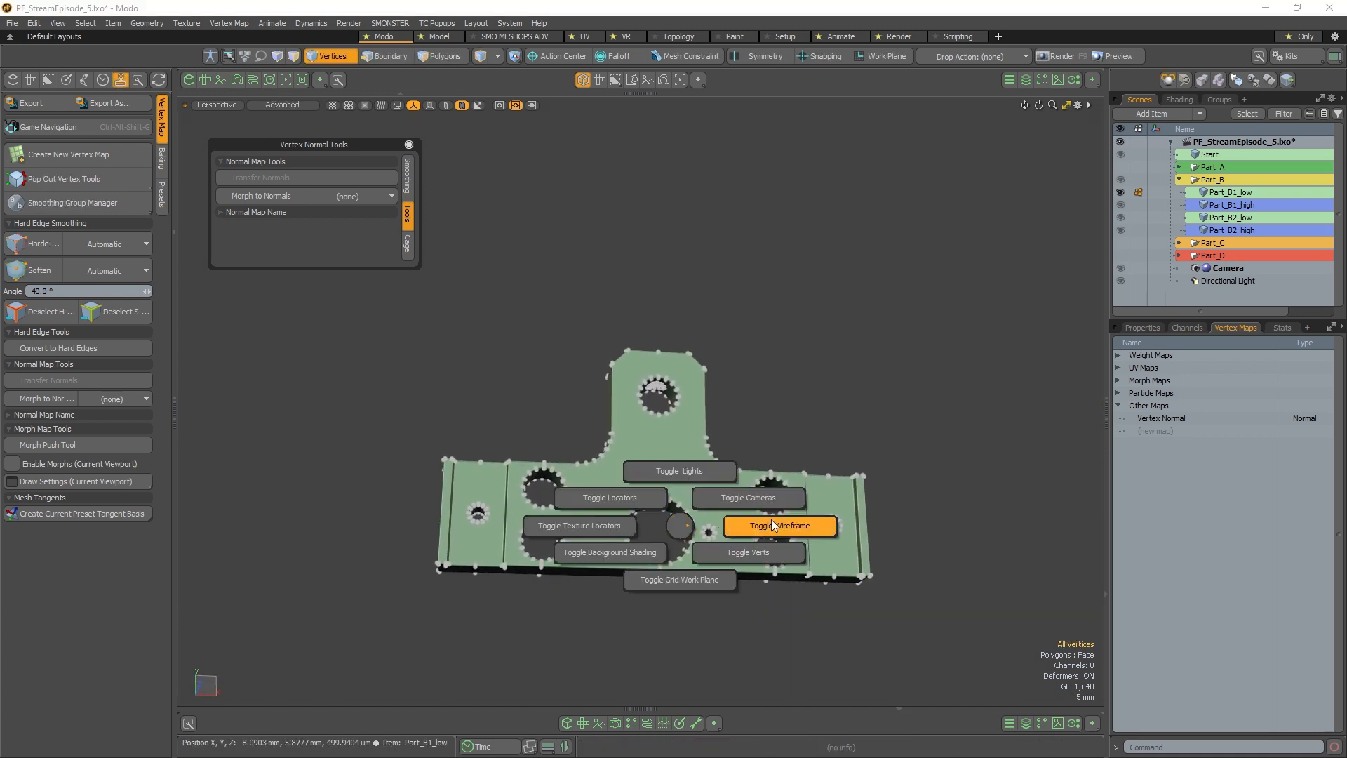
pyautogui.click(783, 525)
pyautogui.hotkey('ctrl', '3')
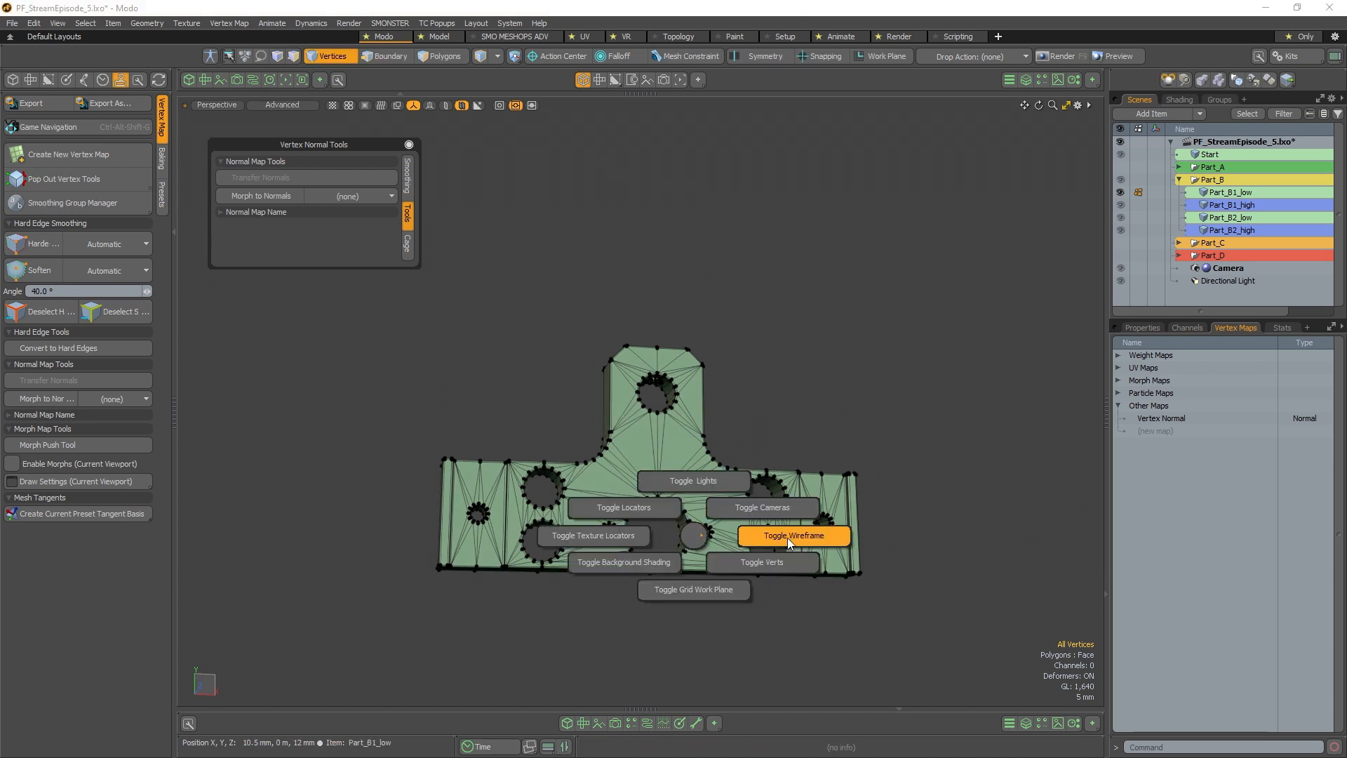
pyautogui.click(787, 538)
pyautogui.hotkey('ctrl', '3')
pyautogui.click(844, 565)
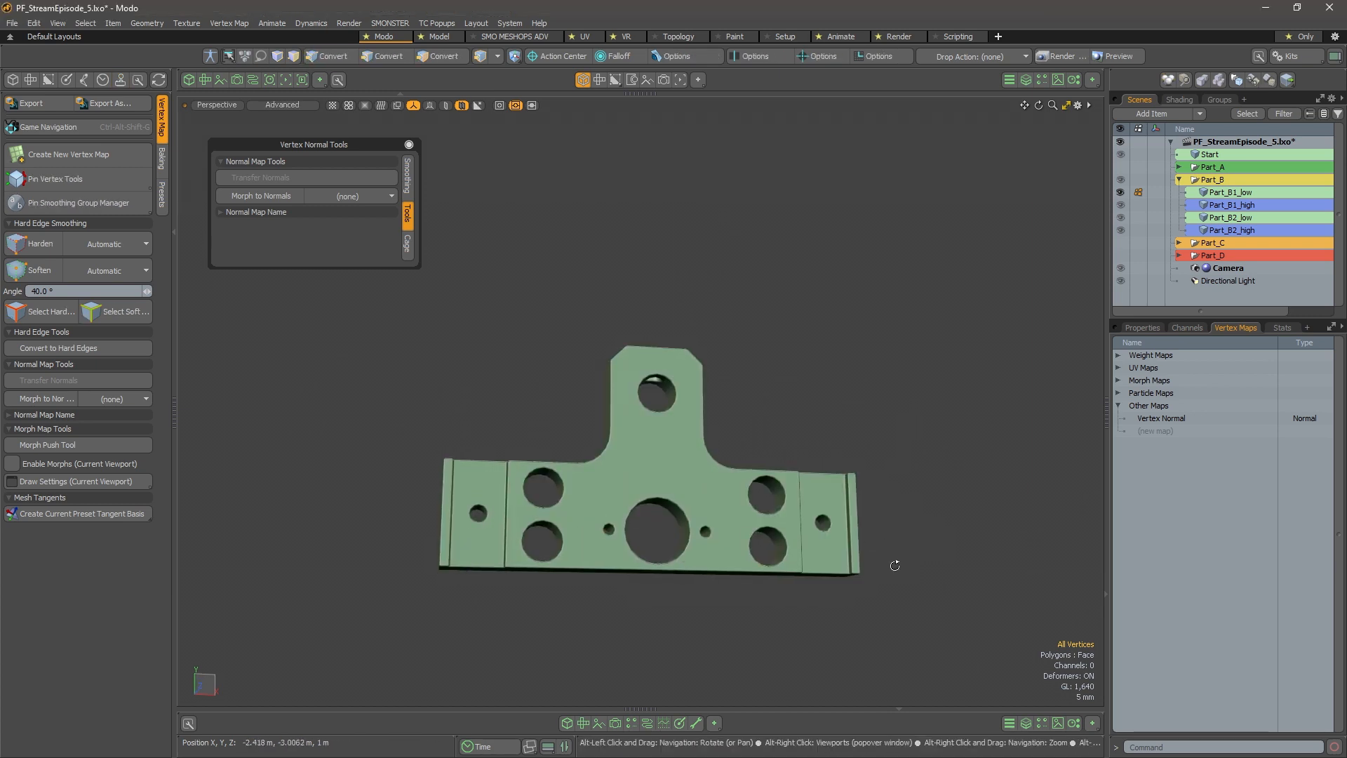
# Examine the shading and roundness of Part_B1_low's holes close up, from a distance, and from the front and back
pyautogui.keyDown('alt'); pyautogui.moveTo(894, 566); pyautogui.dragTo(833, 568); pyautogui.keyUp('alt')
pyautogui.scroll(-2, 831, 565)
pyautogui.scroll(3, 718, 596)
pyautogui.keyDown('alt'); pyautogui.moveTo(718, 596); pyautogui.dragTo(617, 546); pyautogui.keyUp('alt')
pyautogui.scroll(-3, 727, 540)
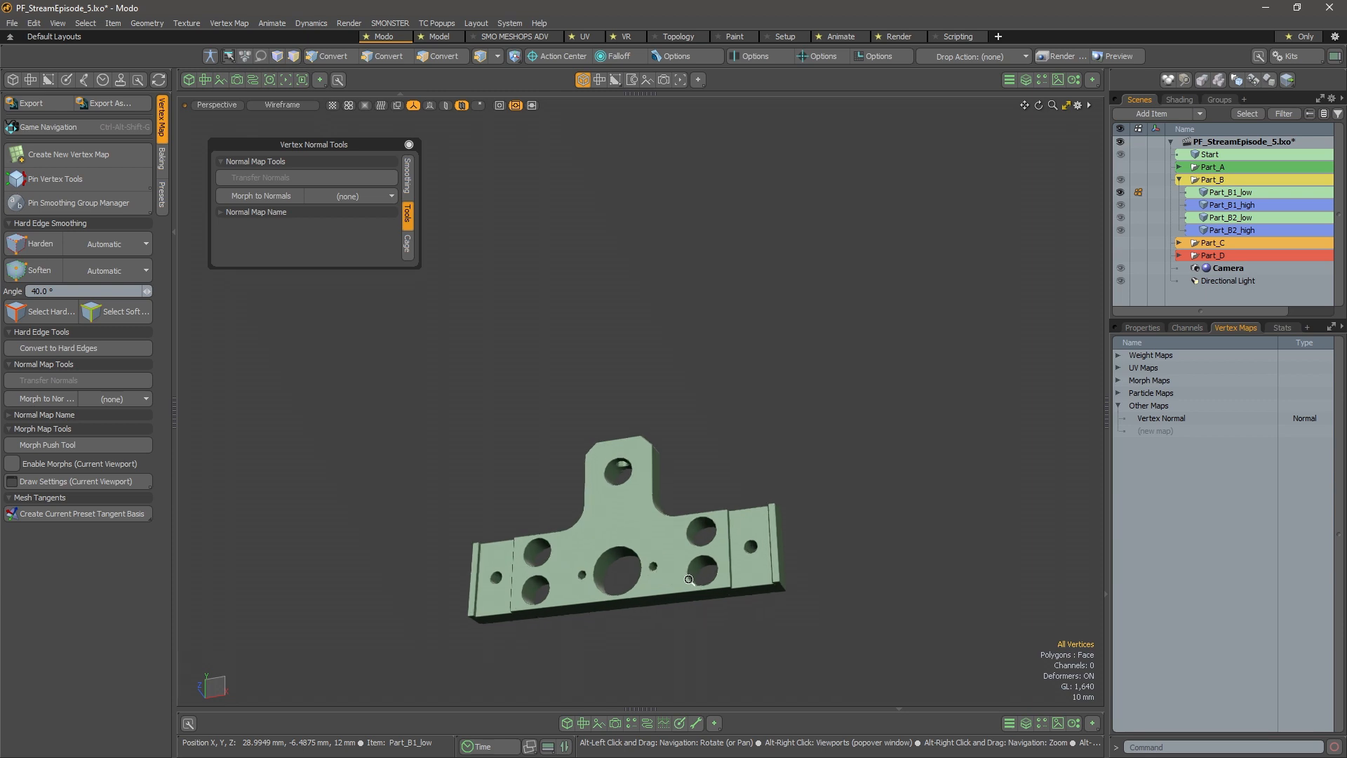
pyautogui.scroll(8, 631, 575)
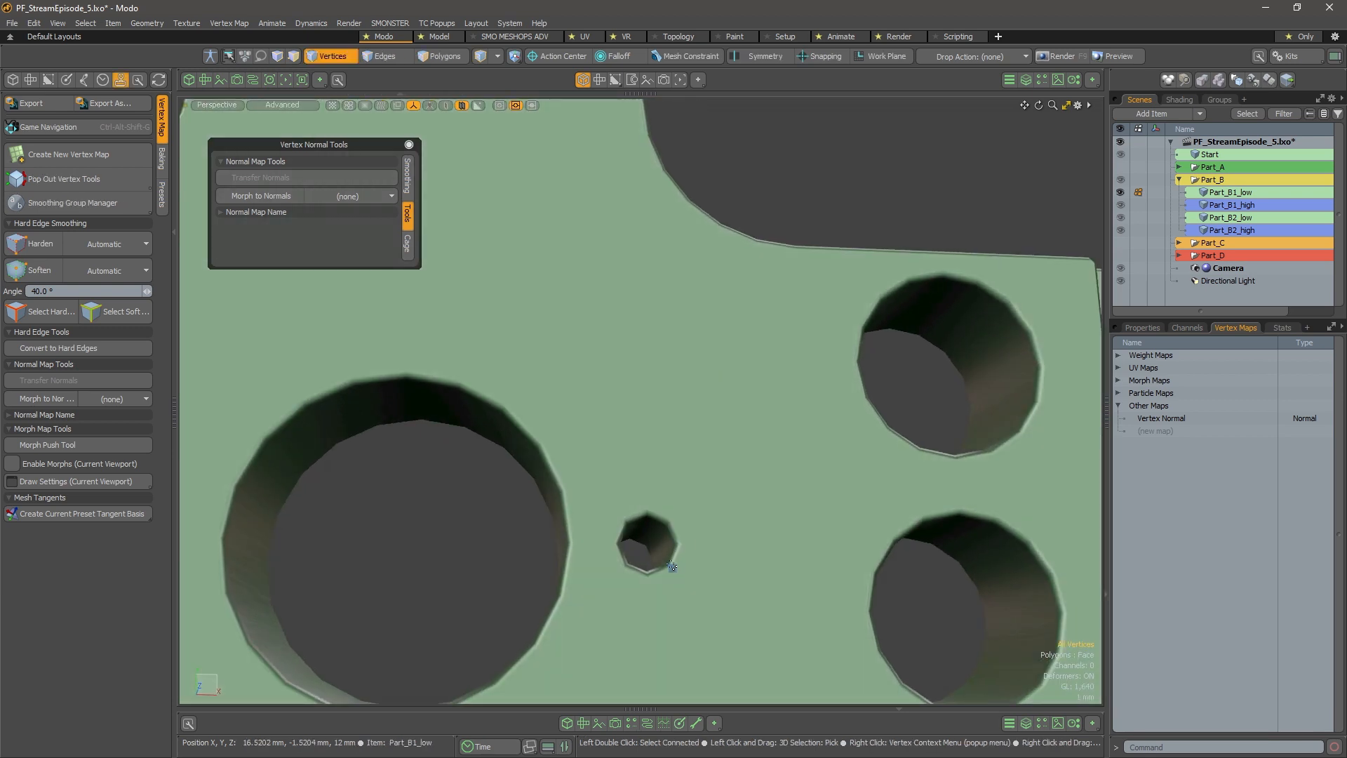
pyautogui.keyDown('alt'); pyautogui.moveTo(676, 490); pyautogui.dragTo(770, 494); pyautogui.keyUp('alt')
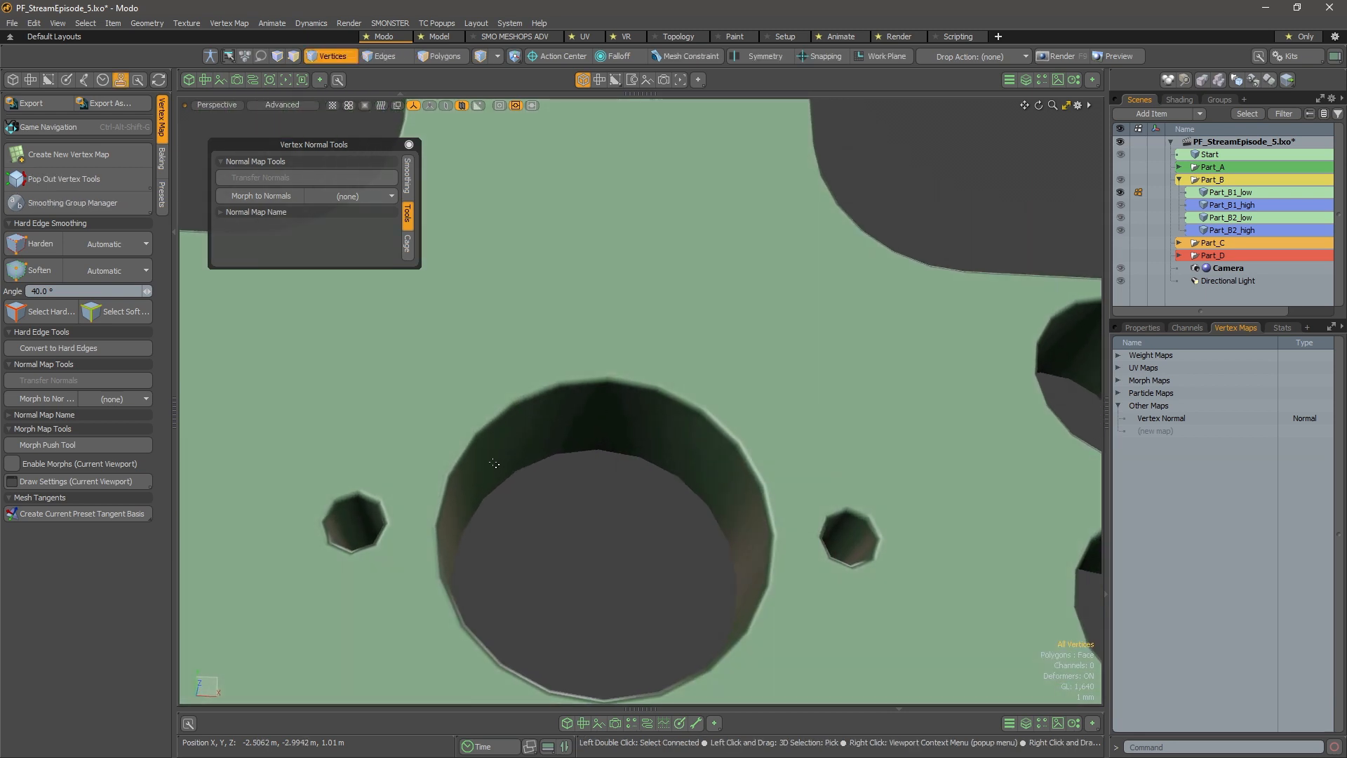
pyautogui.scroll(-6, 762, 570)
pyautogui.moveTo(671, 533)
pyautogui.keyDown('alt'); pyautogui.mouseDown()
pyautogui.moveTo(608, 528)
pyautogui.moveTo(654, 536)
pyautogui.mouseUp(); pyautogui.keyUp('alt')
pyautogui.scroll(-3, 606, 527)
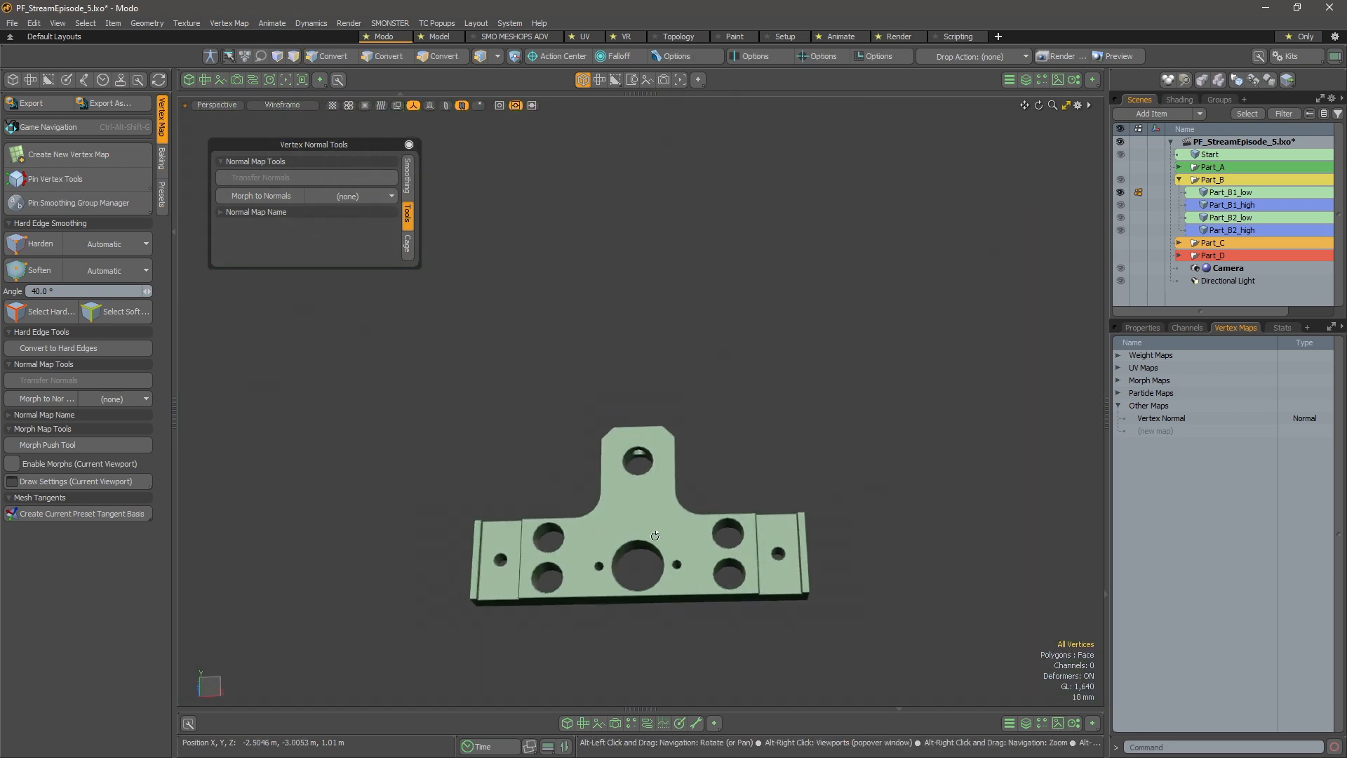
pyautogui.keyDown('alt'); pyautogui.moveTo(777, 515); pyautogui.dragTo(575, 517); pyautogui.keyUp('alt')
pyautogui.scroll(3, 643, 487)
pyautogui.keyDown('alt'); pyautogui.moveTo(643, 487); pyautogui.dragTo(842, 344); pyautogui.keyUp('alt')
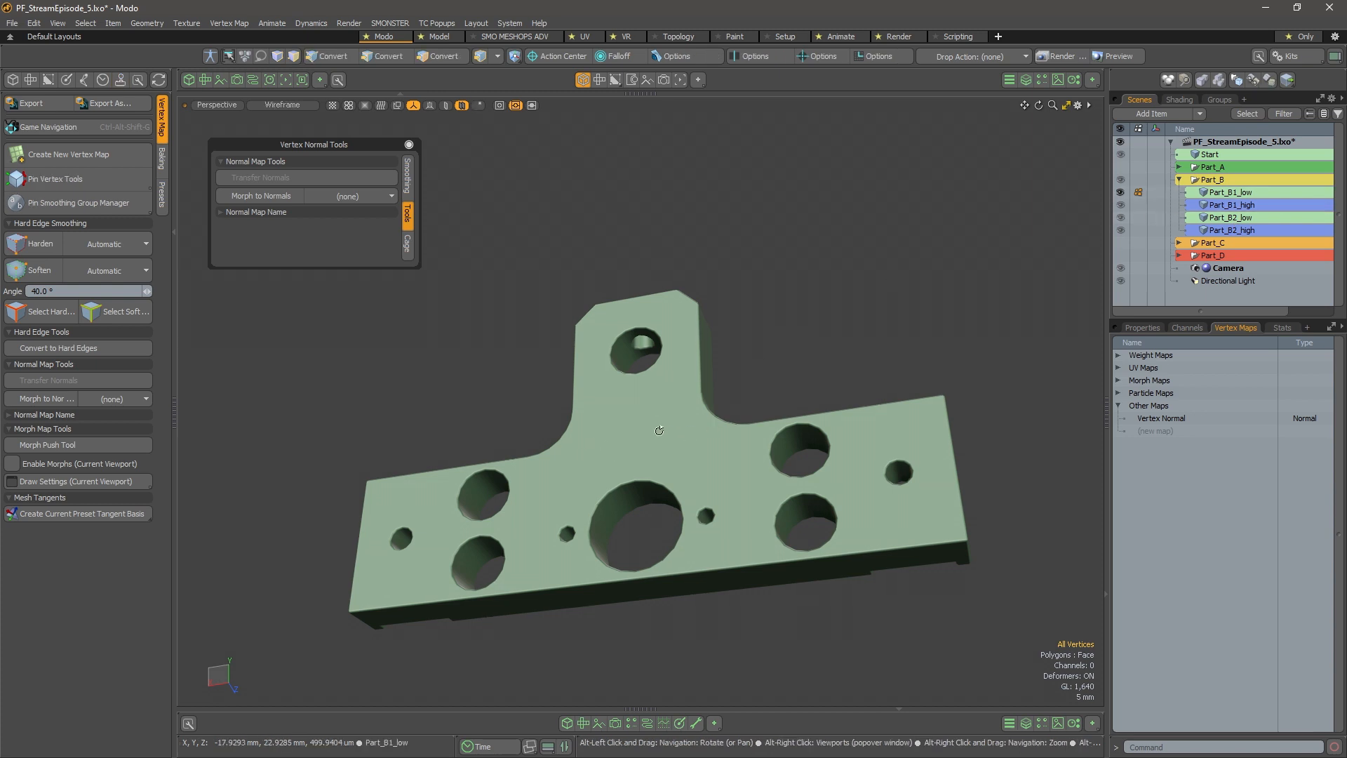
pyautogui.keyDown('alt'); pyautogui.moveTo(761, 366); pyautogui.dragTo(571, 451); pyautogui.keyUp('alt')
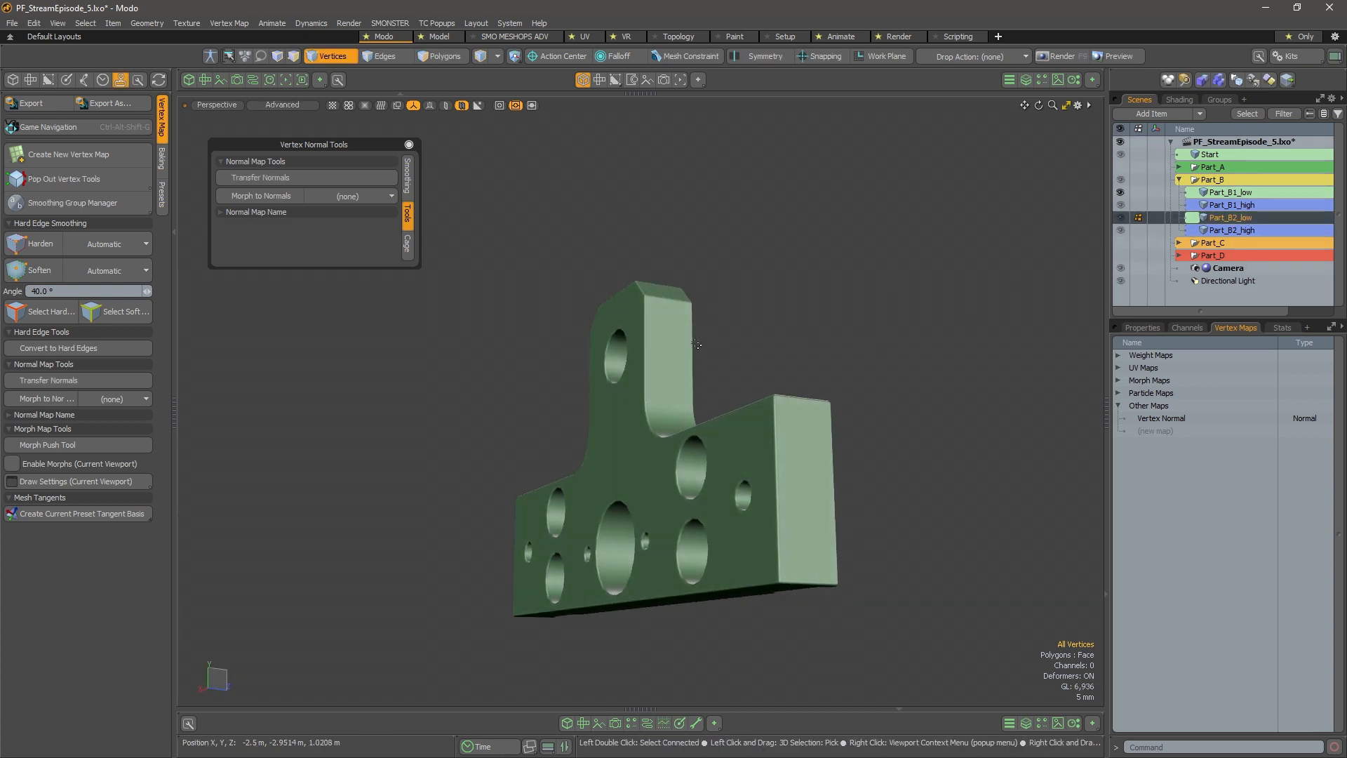
# Isolate the Part_B2_low mesh, frame the whole disc, and clear the item selection
pyautogui.press('u')
pyautogui.hotkey('shift', 'h')
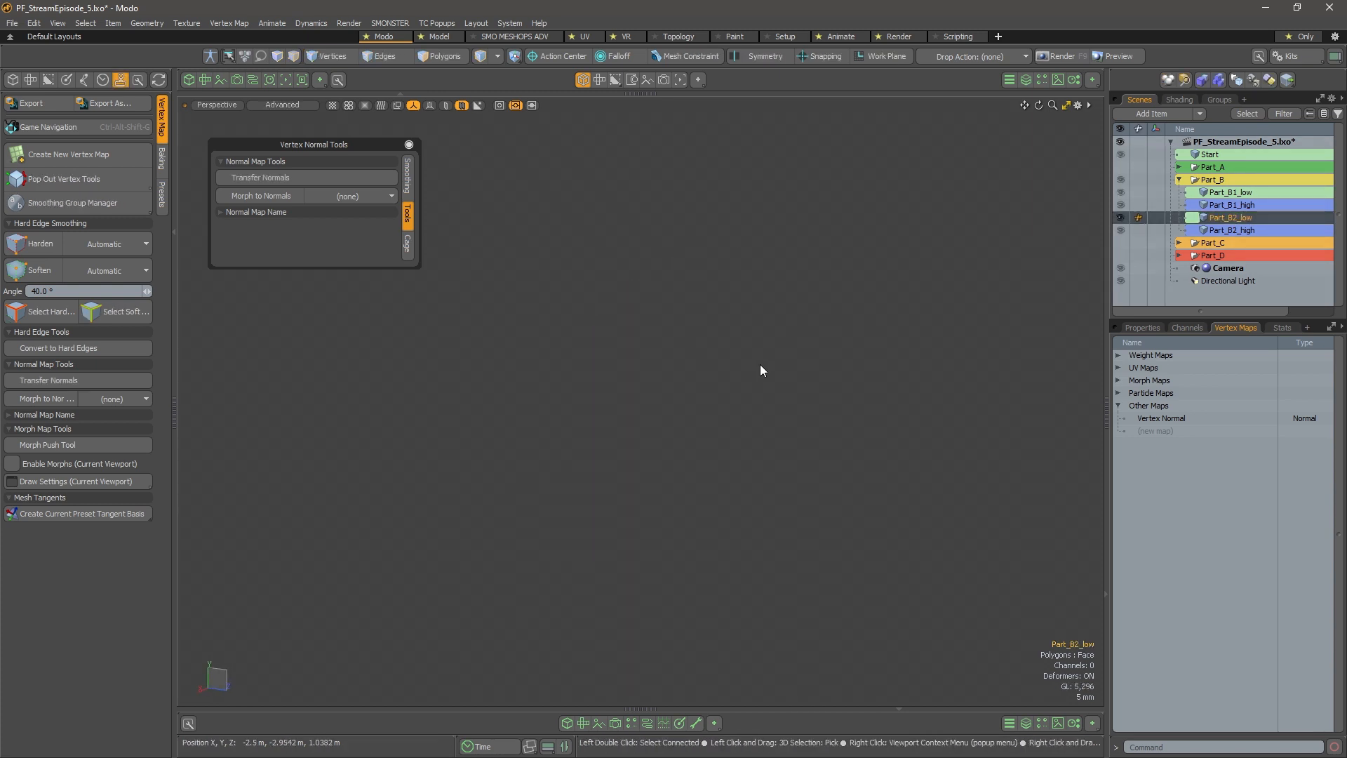
pyautogui.hotkey('shift', 'a')
pyautogui.keyDown('alt'); pyautogui.moveTo(759, 364); pyautogui.dragTo(691, 398); pyautogui.keyUp('alt')
pyautogui.click(931, 309)
pyautogui.keyDown('alt'); pyautogui.moveTo(687, 399); pyautogui.dragTo(695, 398, button='right'); pyautogui.keyUp('alt')
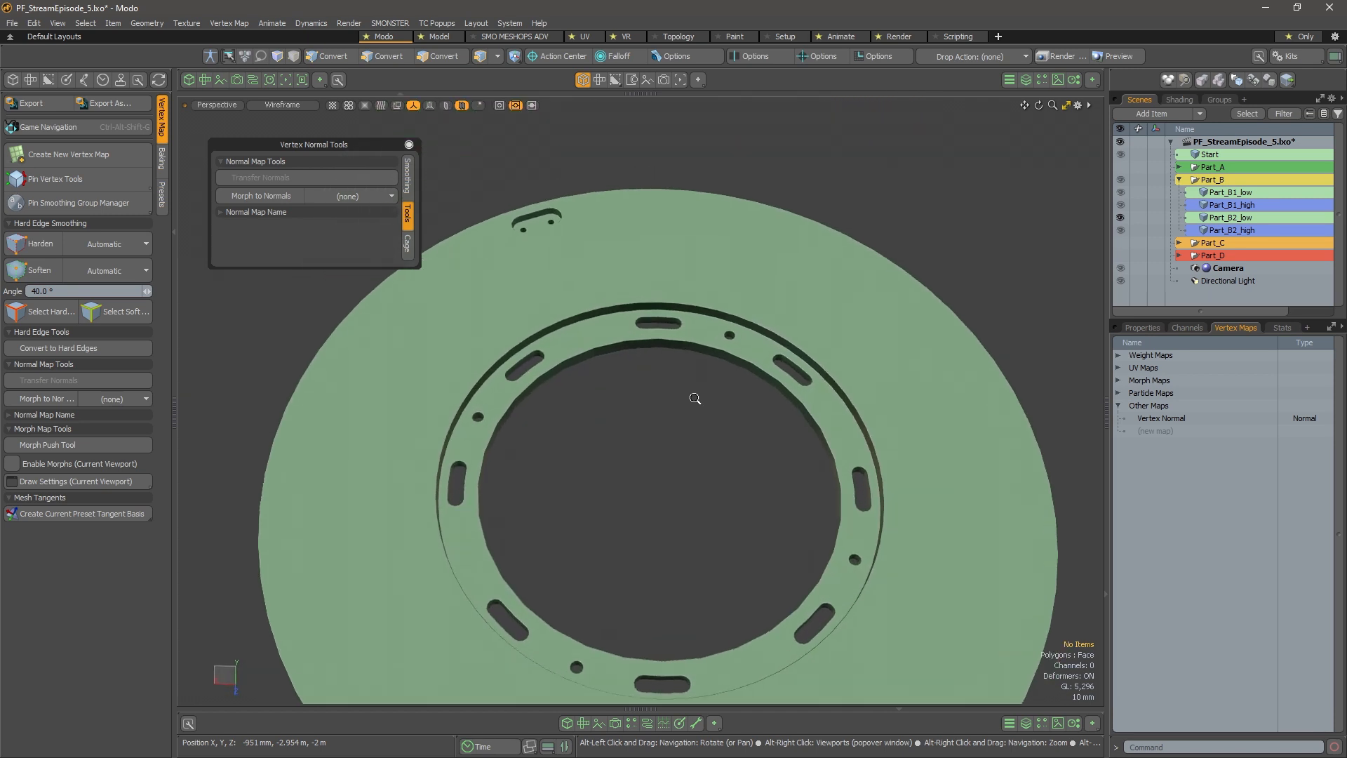
pyautogui.scroll(-1, 730, 411)
pyautogui.keyDown('alt'); pyautogui.keyDown('shift'); pyautogui.moveTo(743, 454); pyautogui.dragTo(768, 380); pyautogui.keyUp('shift'); pyautogui.keyUp('alt')
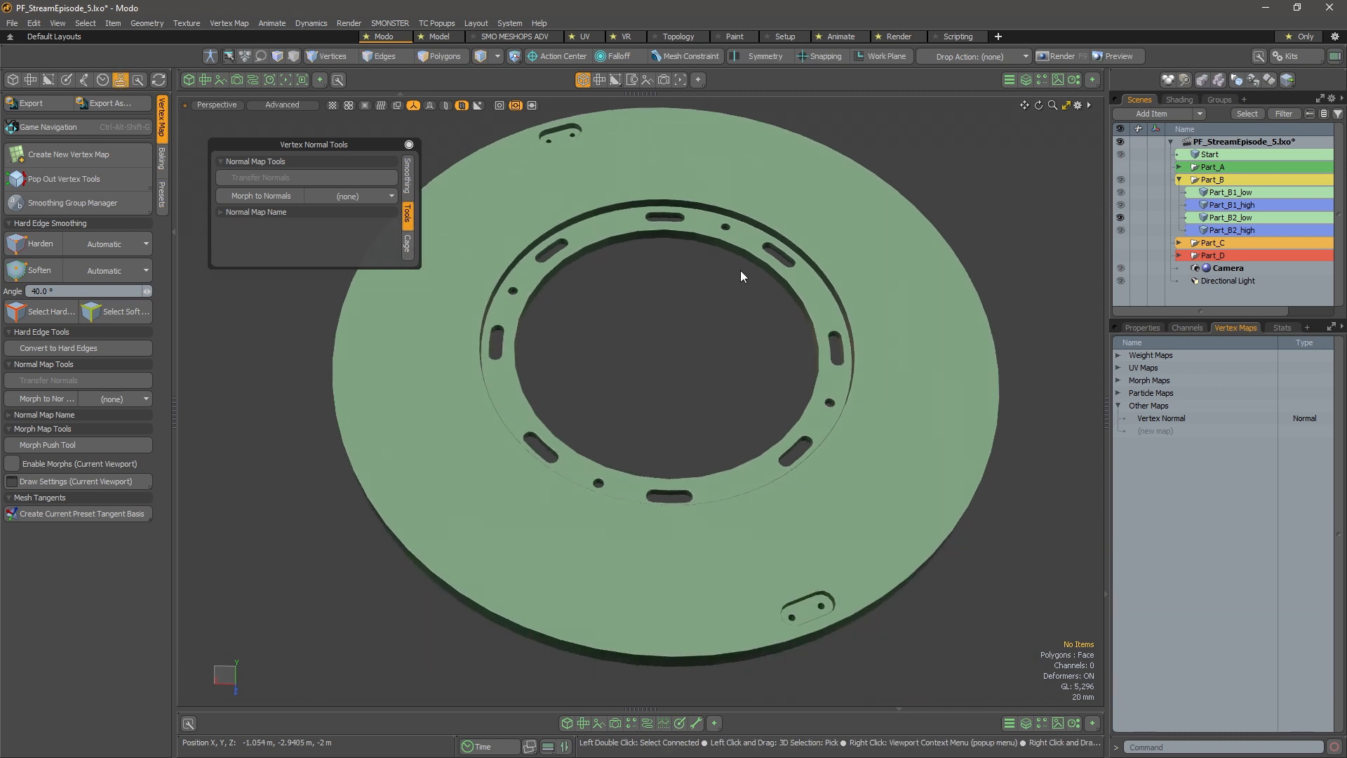
# Select the polygon loop around Part_B2_low's outer rim and show the wireframe to examine the disc's segmentation
pyautogui.press('3')
pyautogui.keyDown('alt'); pyautogui.moveTo(712, 240); pyautogui.dragTo(832, 456); pyautogui.keyUp('alt')
pyautogui.press('l')
pyautogui.hotkey('ctrl', '3')
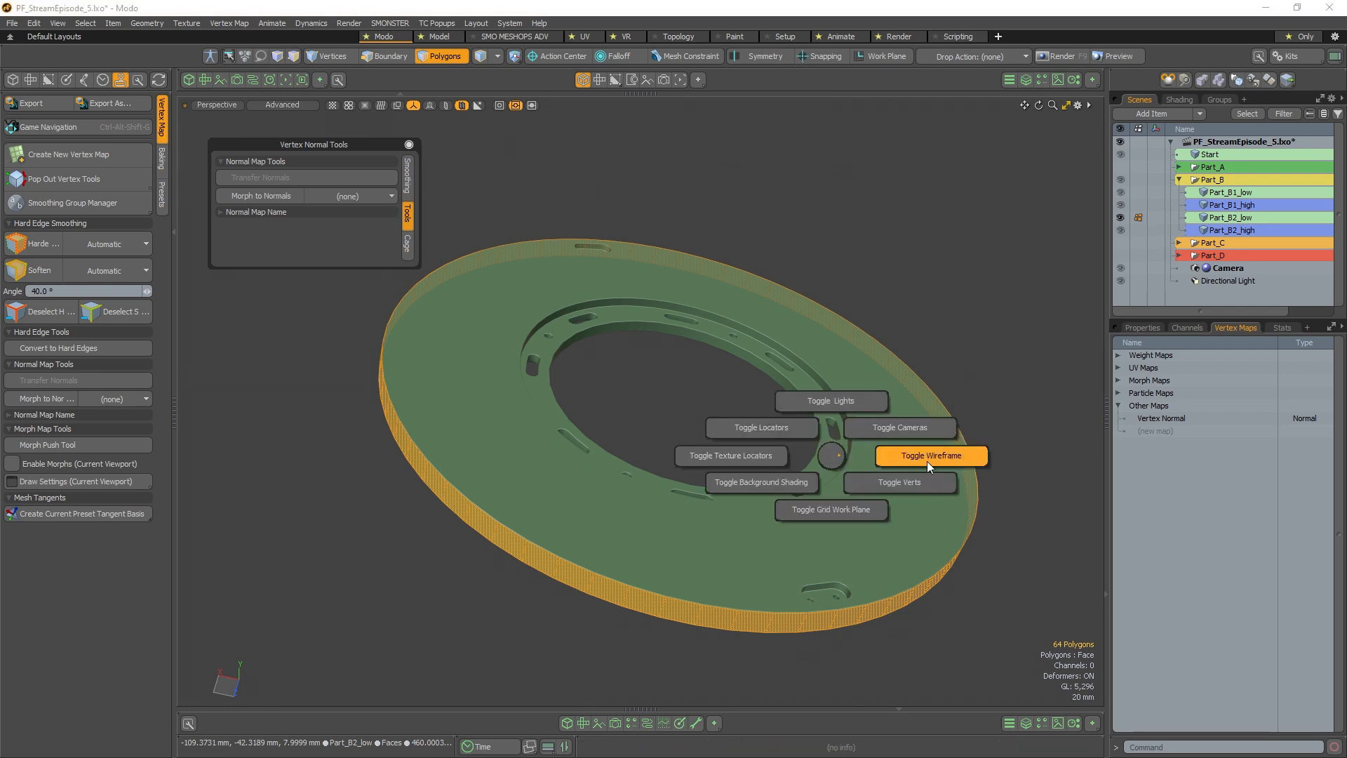
pyautogui.click(927, 461)
pyautogui.keyDown('alt'); pyautogui.moveTo(1004, 381); pyautogui.dragTo(975, 386); pyautogui.keyUp('alt')
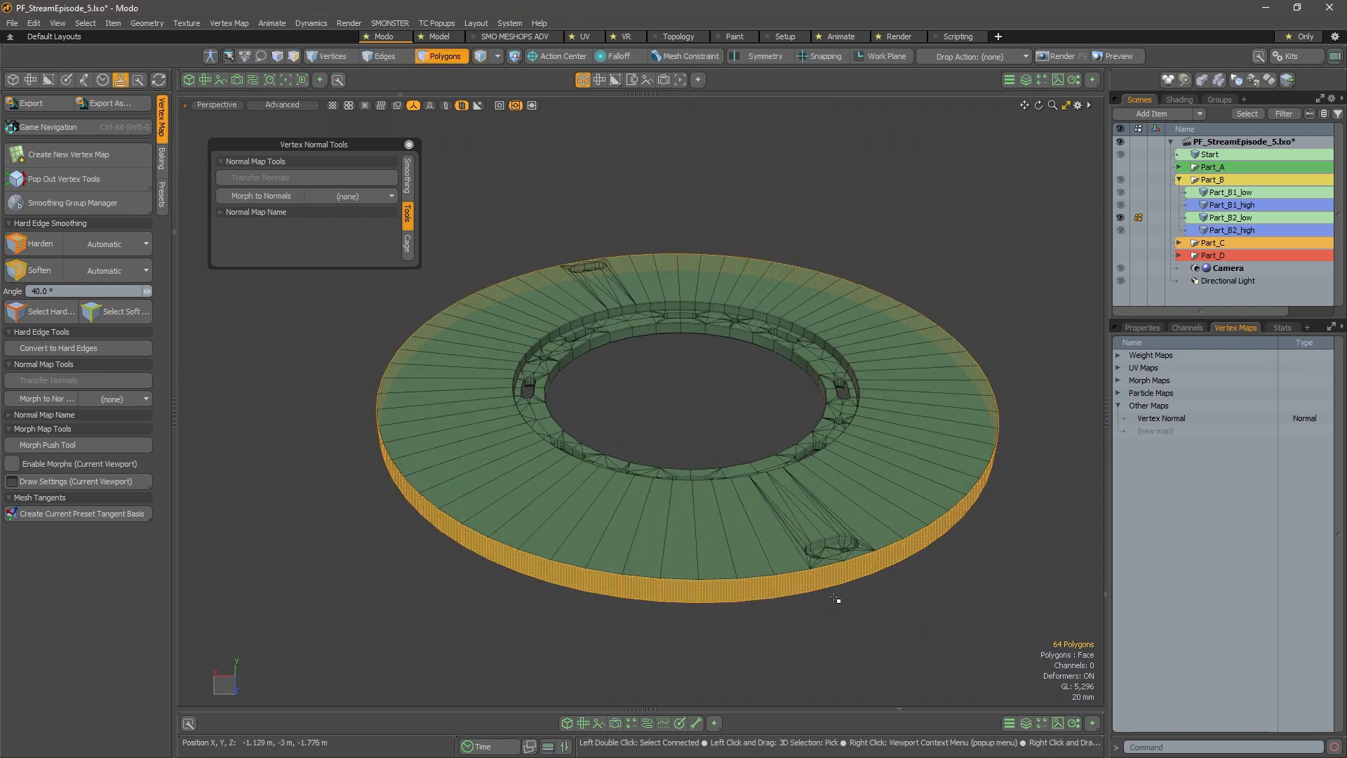
pyautogui.keyDown('alt'); pyautogui.moveTo(870, 573); pyautogui.dragTo(710, 280); pyautogui.keyUp('alt')
# Select the polygon loop along the wall of Part_B2_low's large central opening to examine its segmentation
pyautogui.click(673, 259)
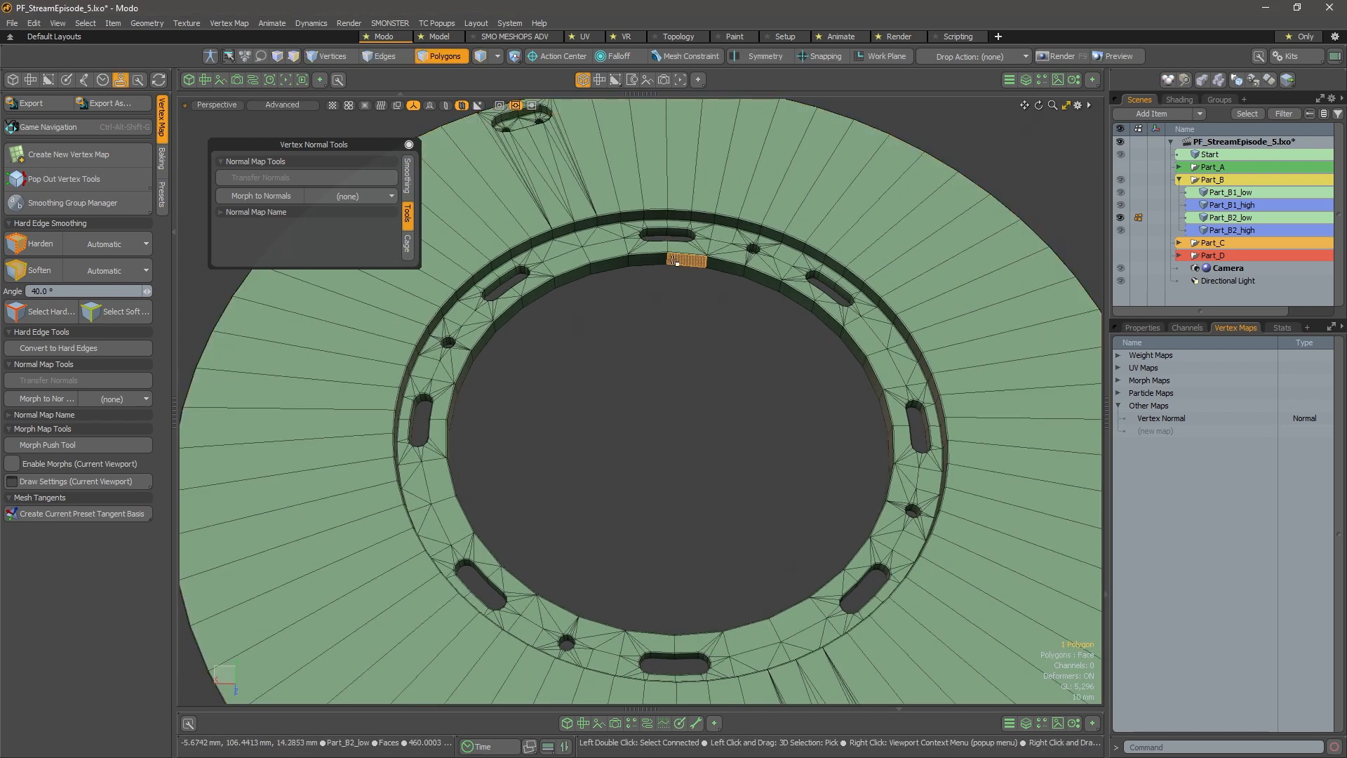
pyautogui.press('l')
pyautogui.keyDown('alt'); pyautogui.moveTo(757, 403); pyautogui.dragTo(655, 307); pyautogui.keyUp('alt')
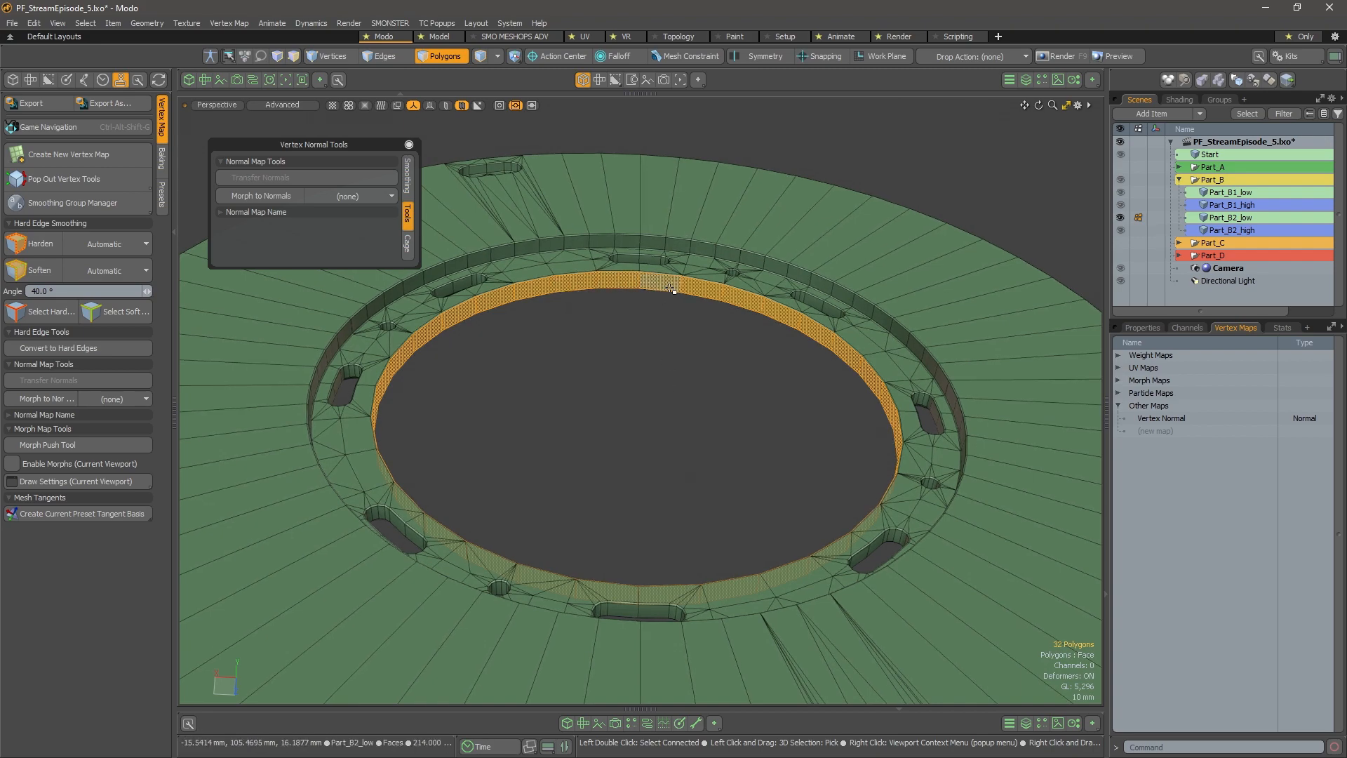
pyautogui.keyDown('alt'); pyautogui.moveTo(671, 288); pyautogui.dragTo(686, 381); pyautogui.keyUp('alt')
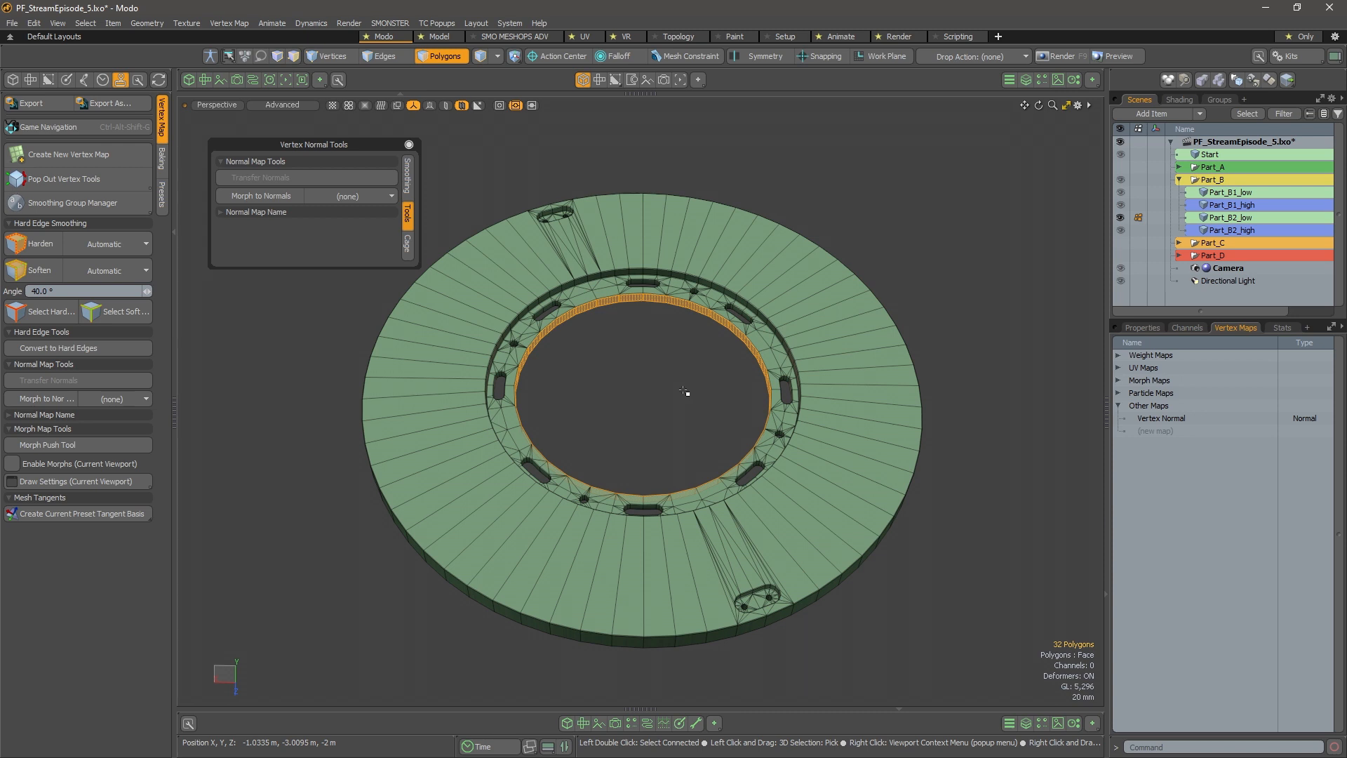
# Select two adjacent wall polygons of Part_B2_low's central opening and review the SMO CAD Rebuild PolyStrip commands
pyautogui.rightClick(676, 301)
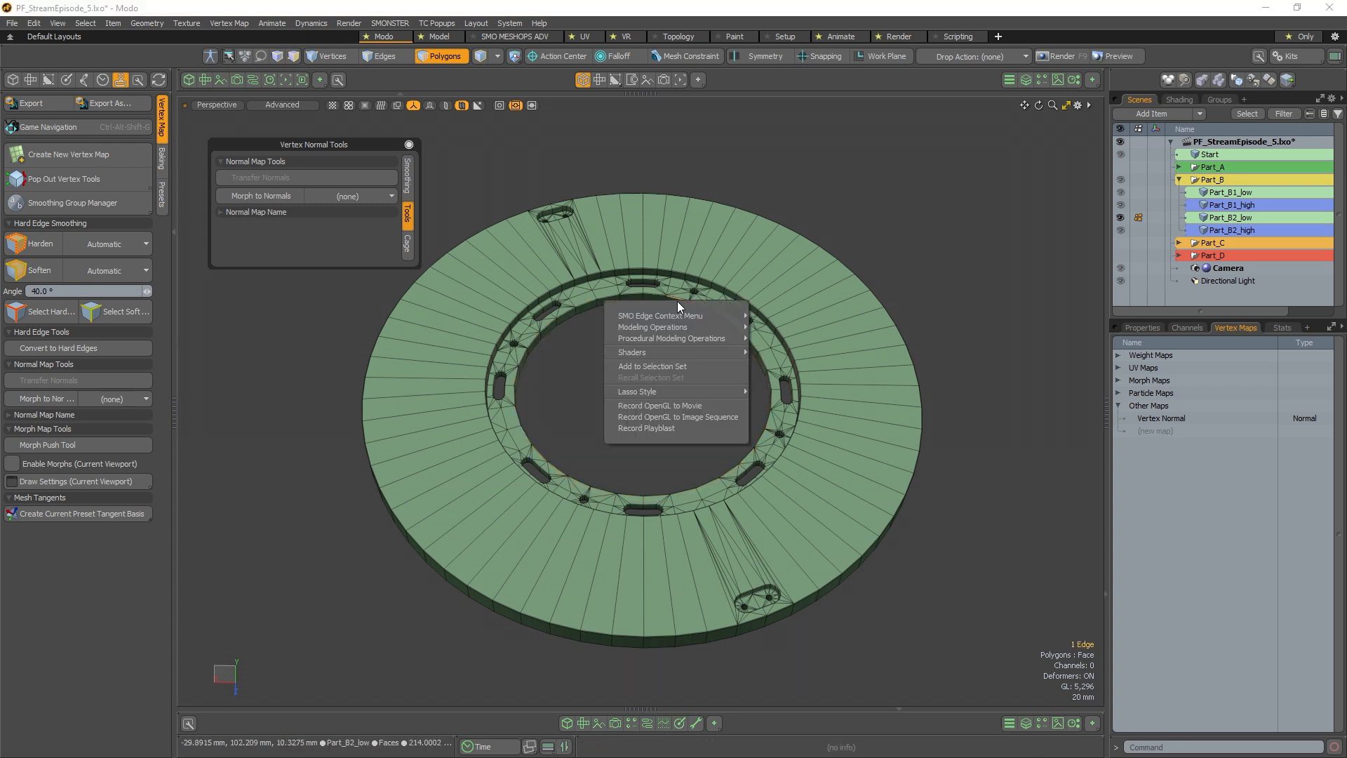
pyautogui.click(785, 188)
pyautogui.keyDown('alt'); pyautogui.scroll(2, 647, 303); pyautogui.keyUp('alt')
pyautogui.press('3')
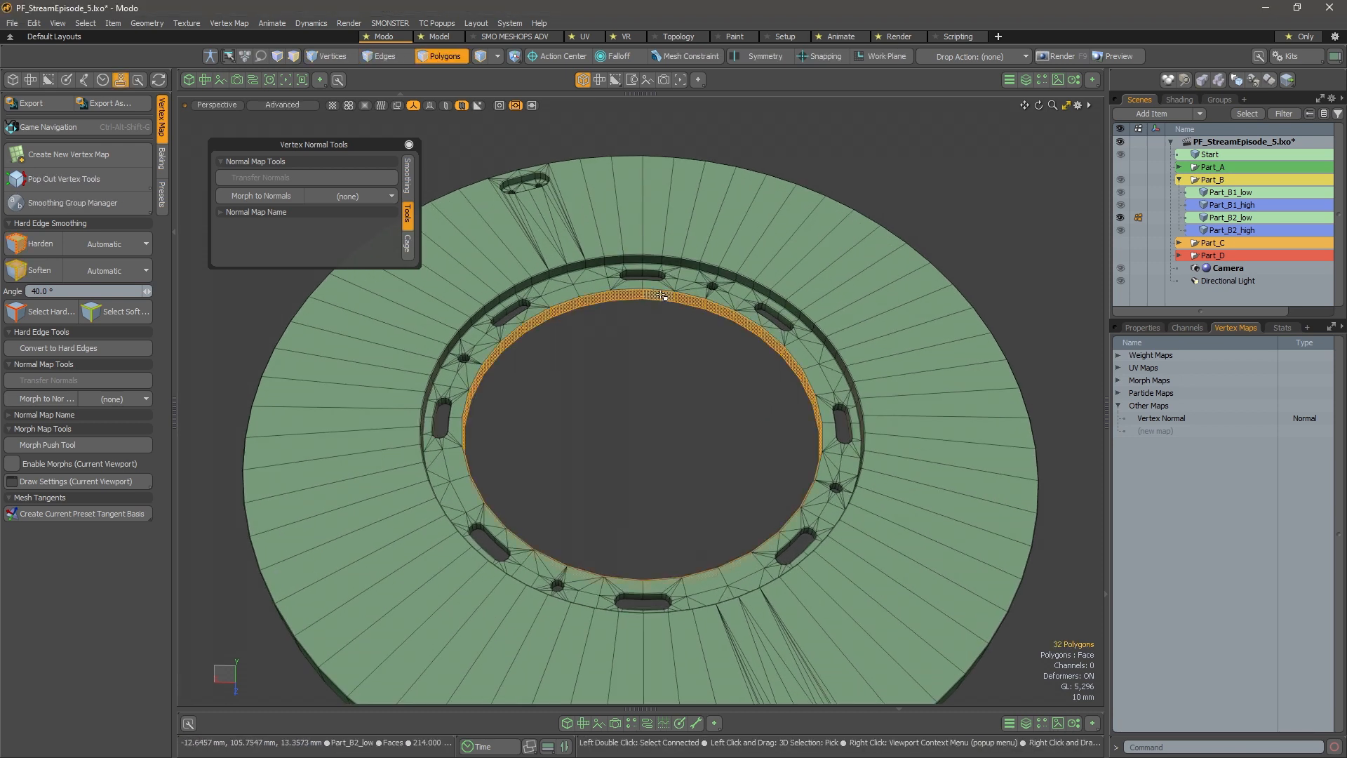
pyautogui.click(640, 295)
pyautogui.rightClick(657, 298)
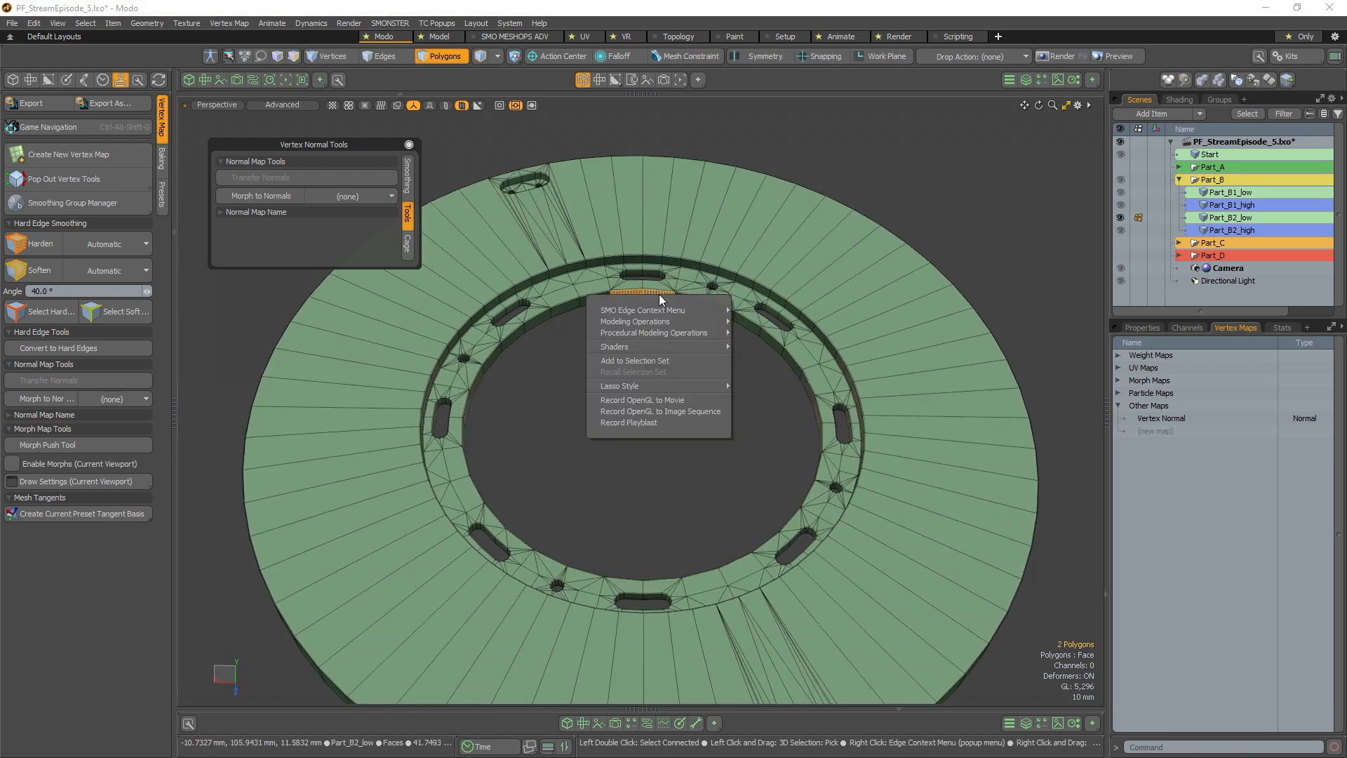
pyautogui.moveTo(696, 313)
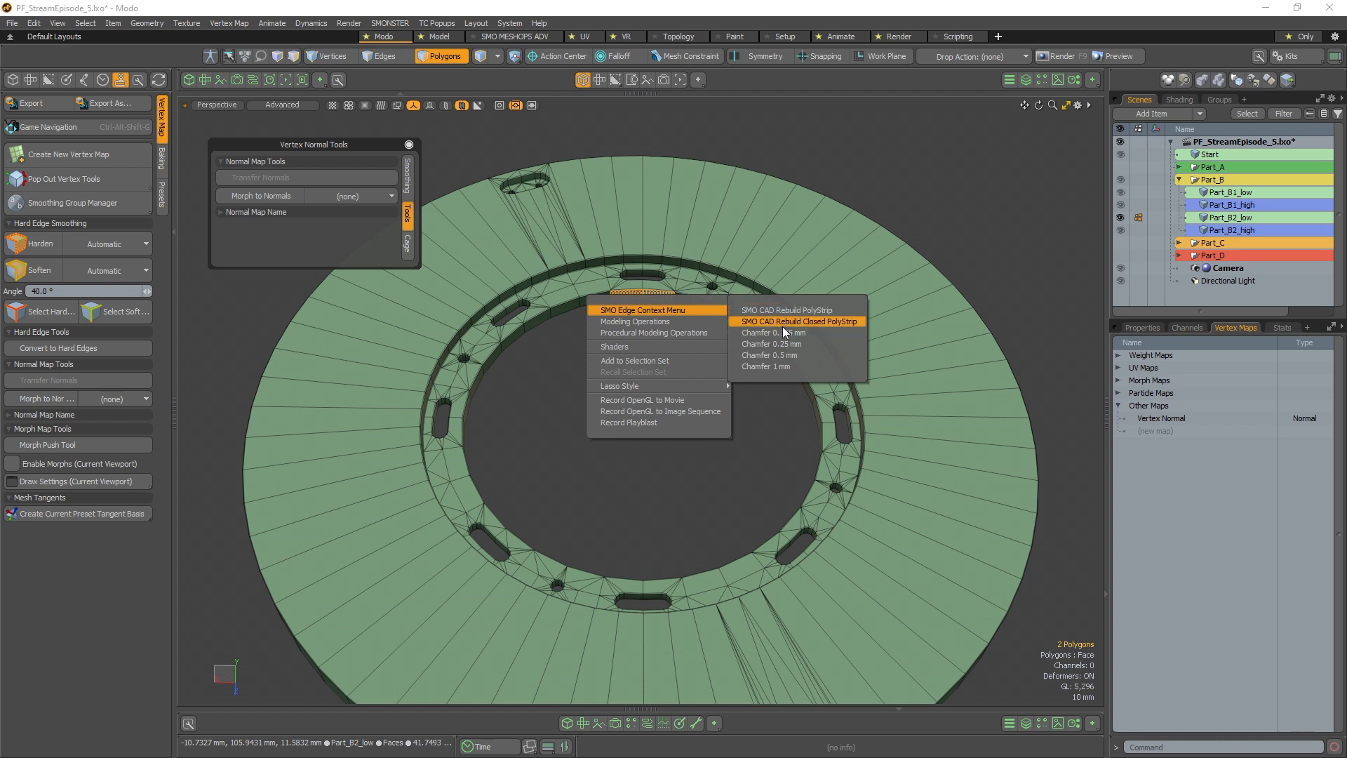
pyautogui.click(707, 264)
pyautogui.rightClick(664, 297)
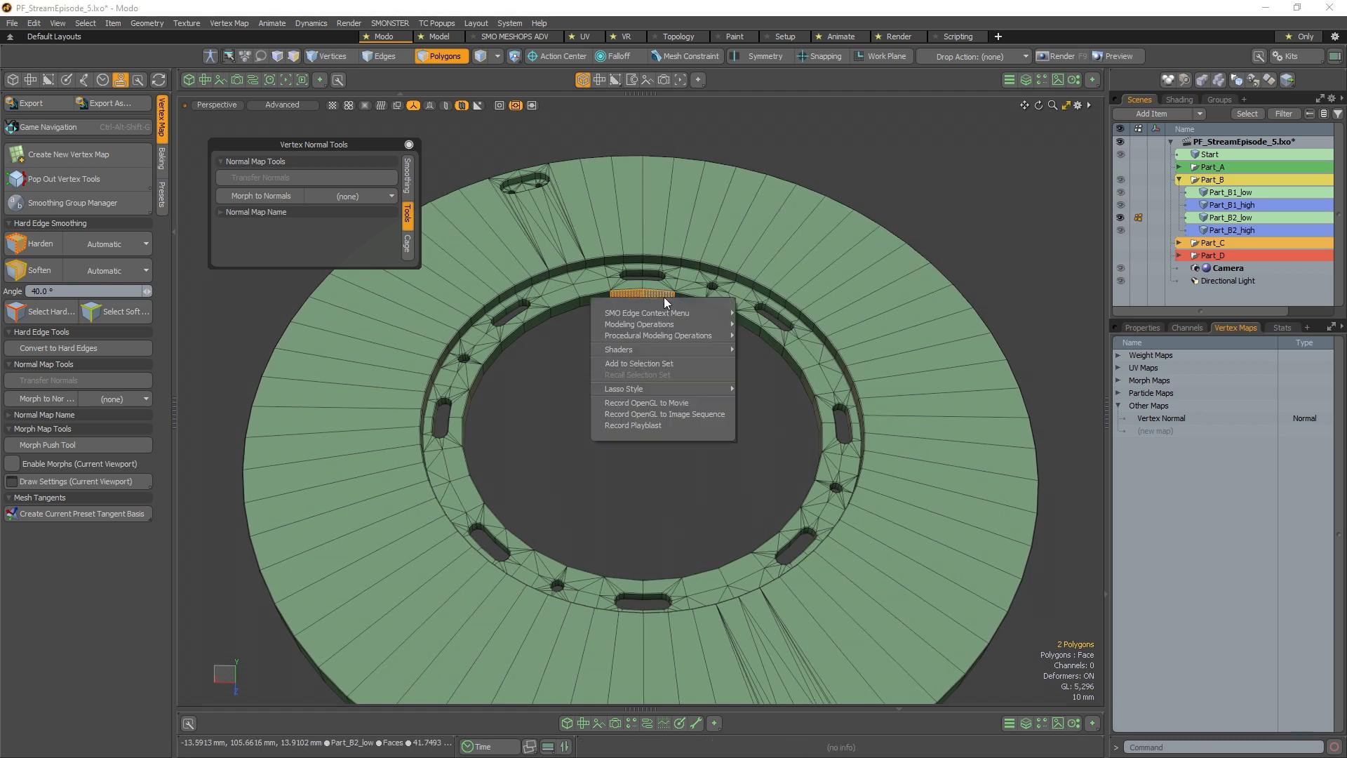
pyautogui.moveTo(699, 315)
pyautogui.click(801, 315)
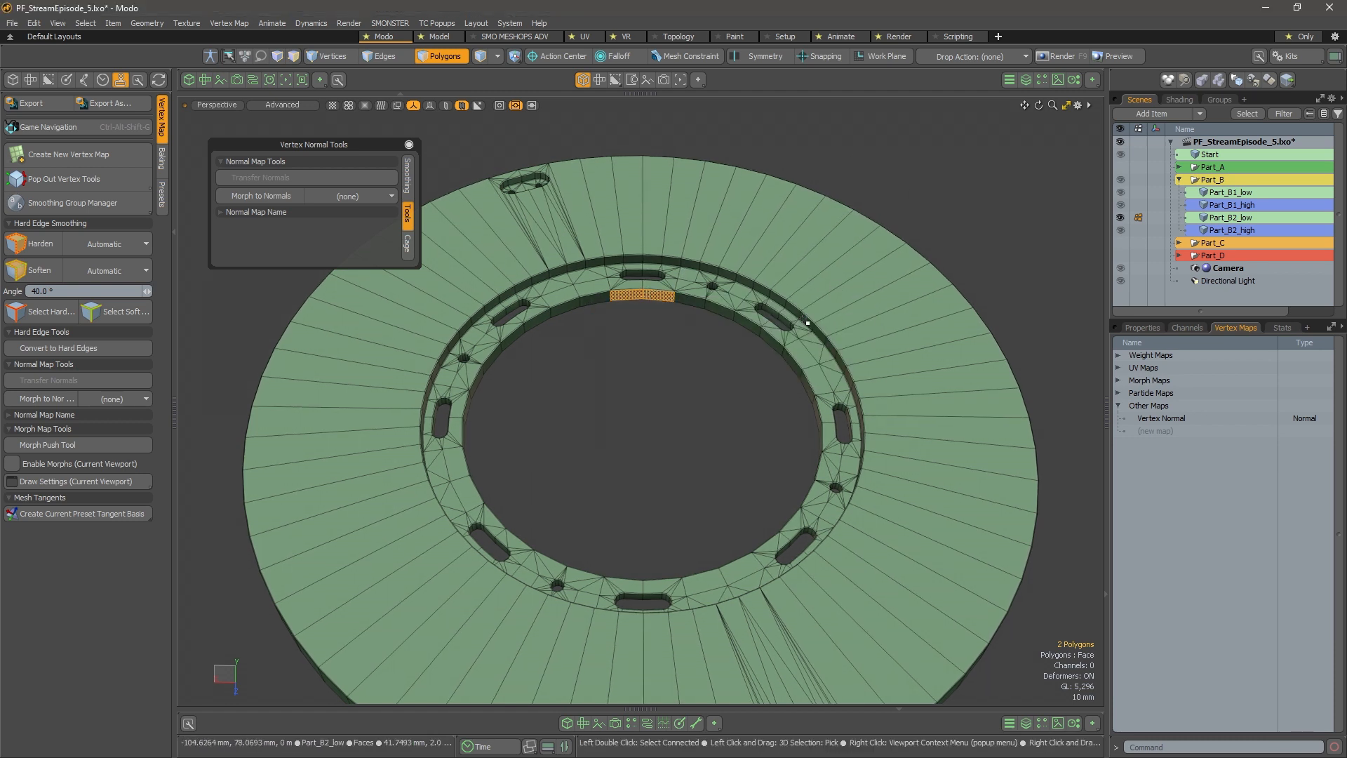
# Review the SMO viewport command's X, Y and Z axis choices and its 6 to 24 number options, ending in edge selection mode
pyautogui.rightClick(804, 319)
pyautogui.click(659, 357)
pyautogui.rightClick(634, 340)
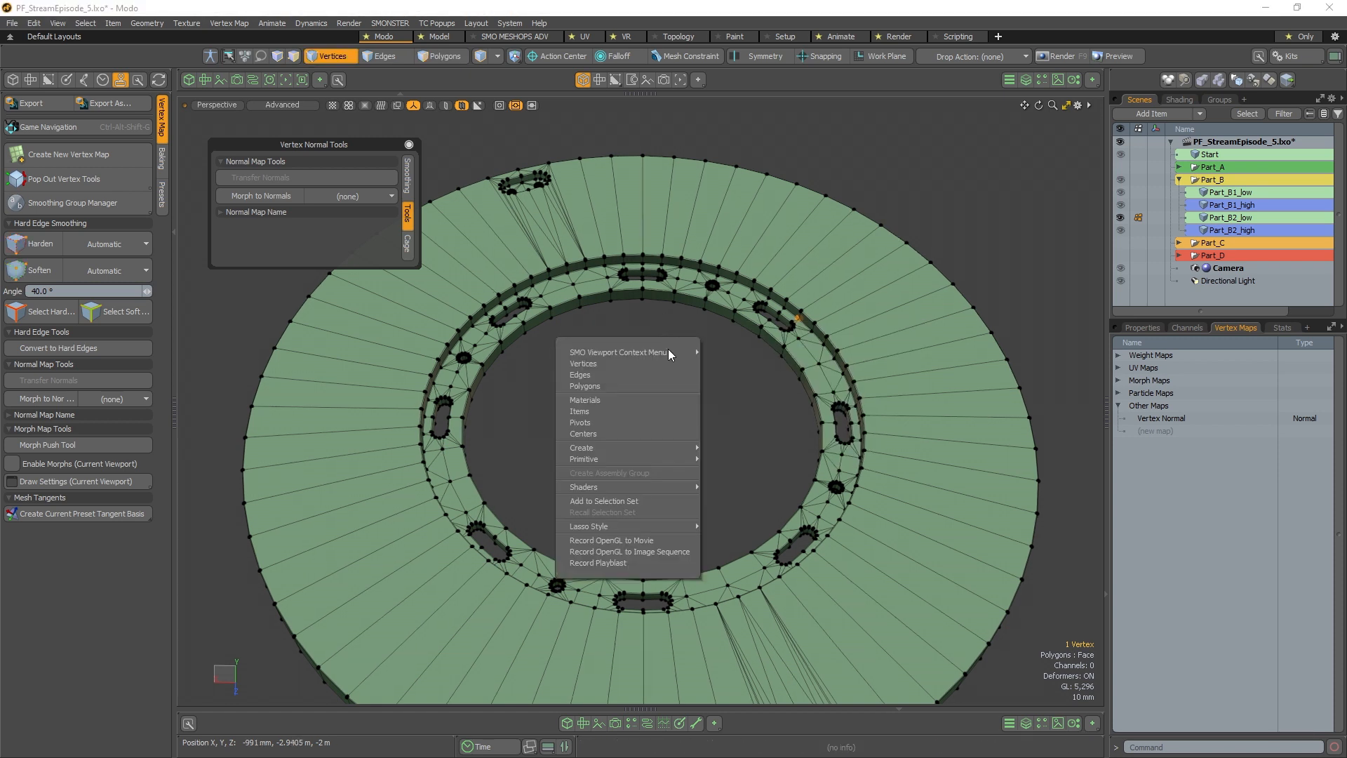
pyautogui.moveTo(667, 352)
pyautogui.click(773, 364)
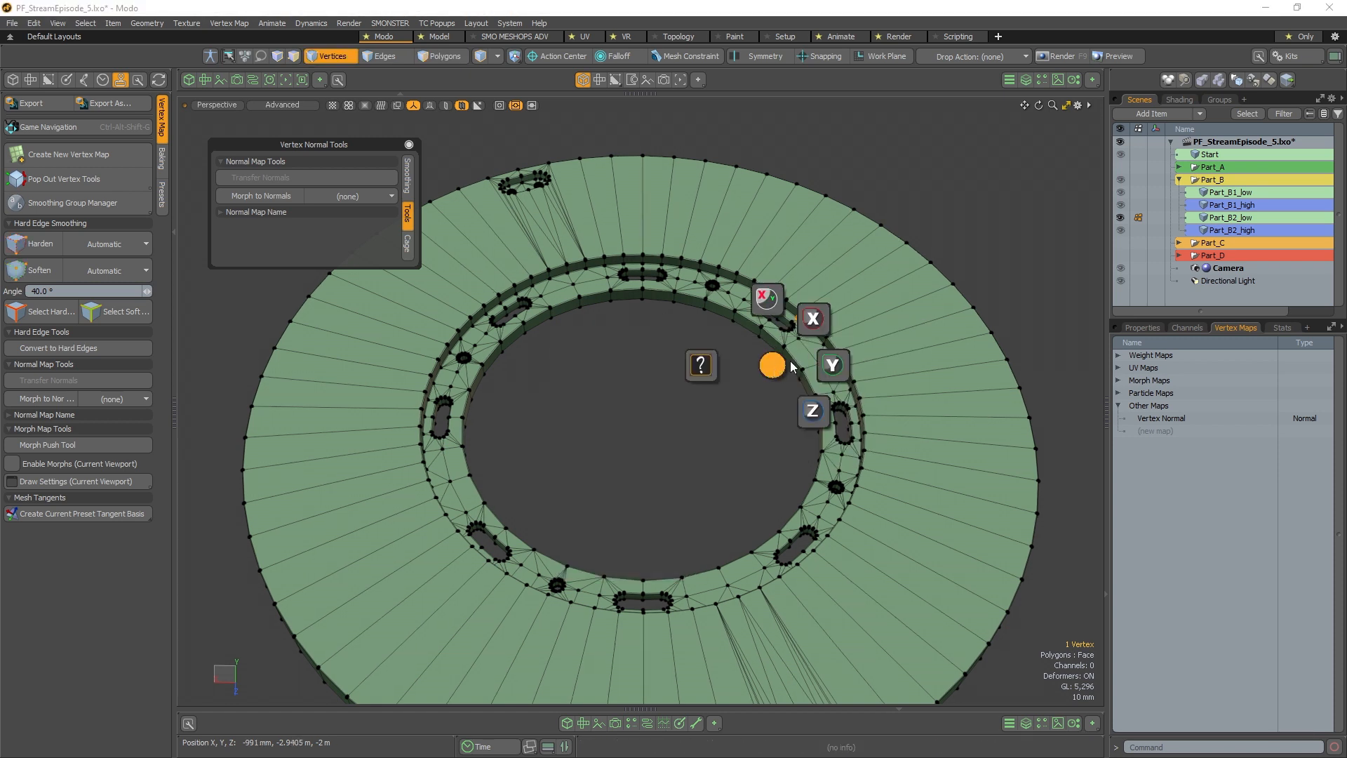
pyautogui.click(821, 331)
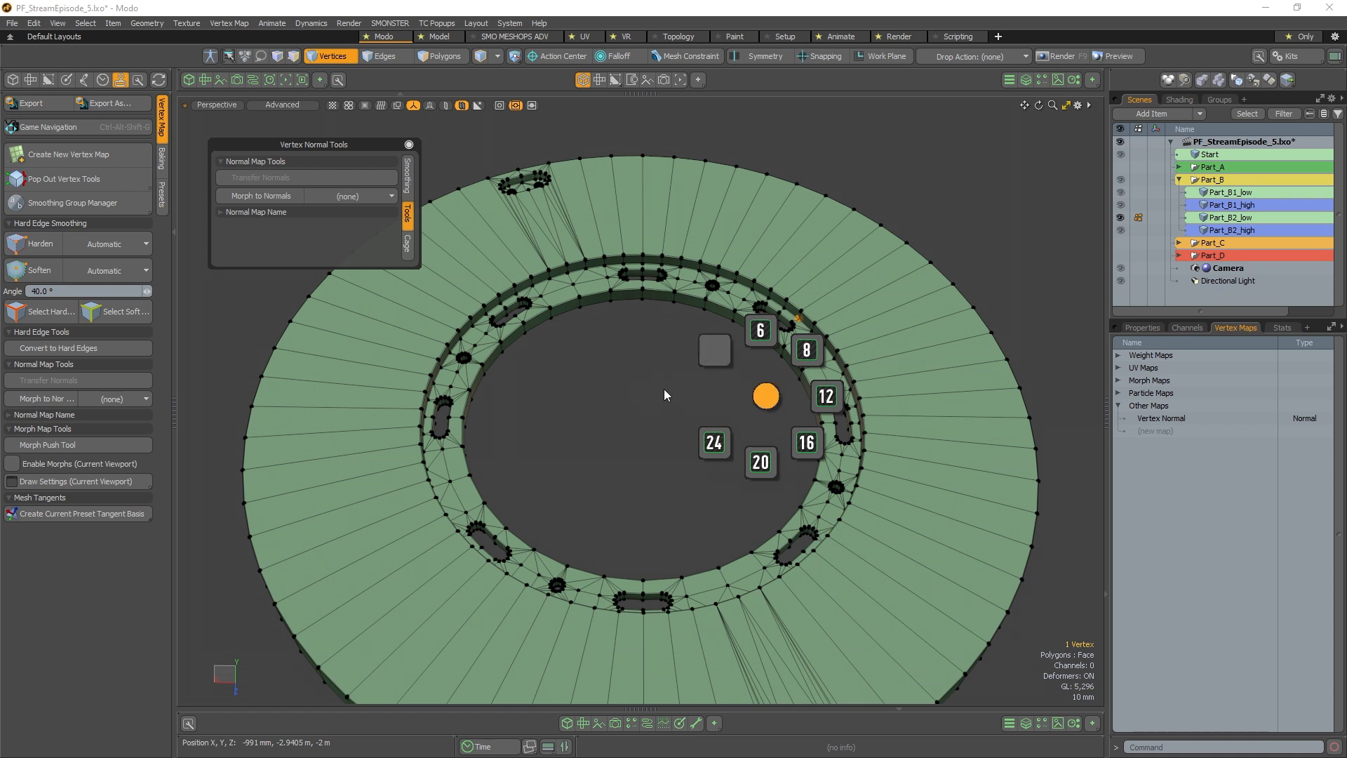
pyautogui.click(772, 402)
pyautogui.press('2')
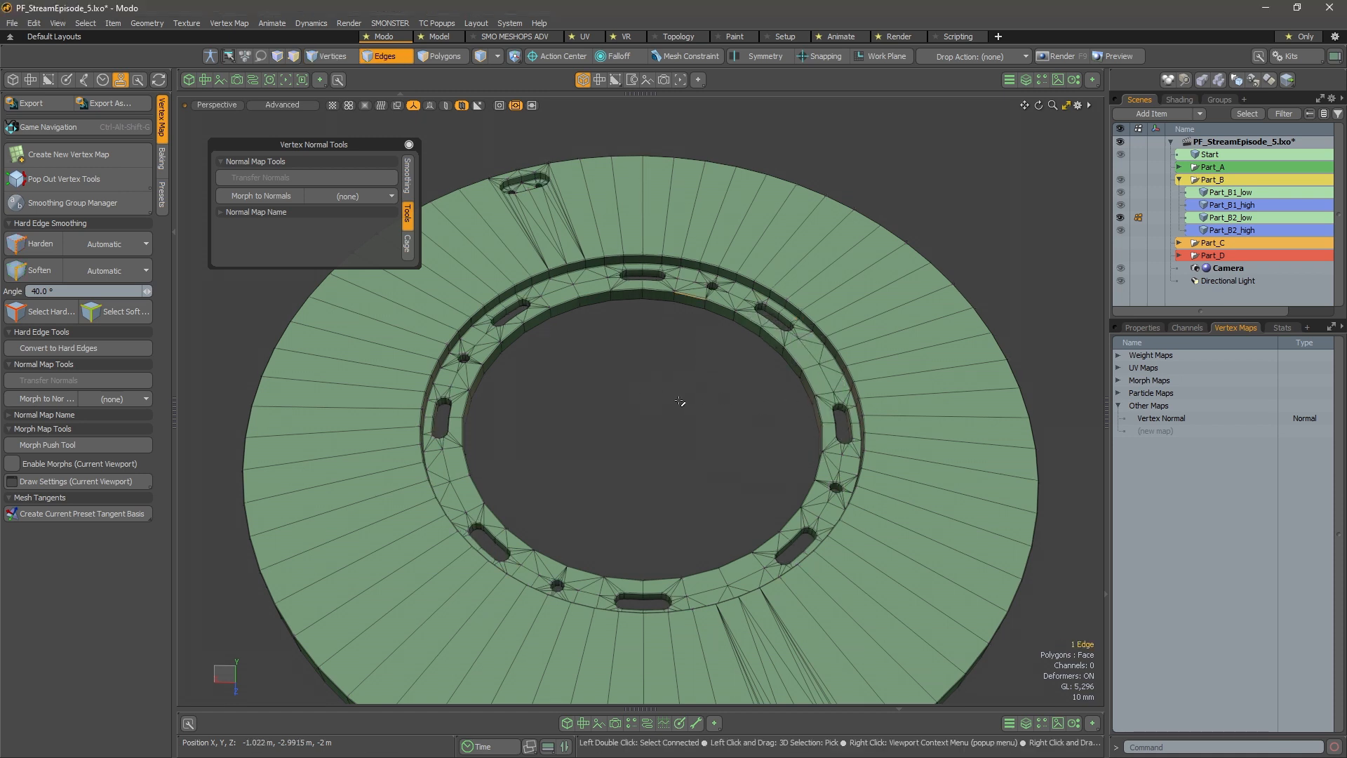
# Select the full polygon loop along the wall of Part_B2_low's large central opening to examine its segmentation around the circle
pyautogui.keyDown('alt'); pyautogui.moveTo(670, 371); pyautogui.dragTo(683, 366); pyautogui.keyUp('alt')
pyautogui.press('1')
pyautogui.press('2')
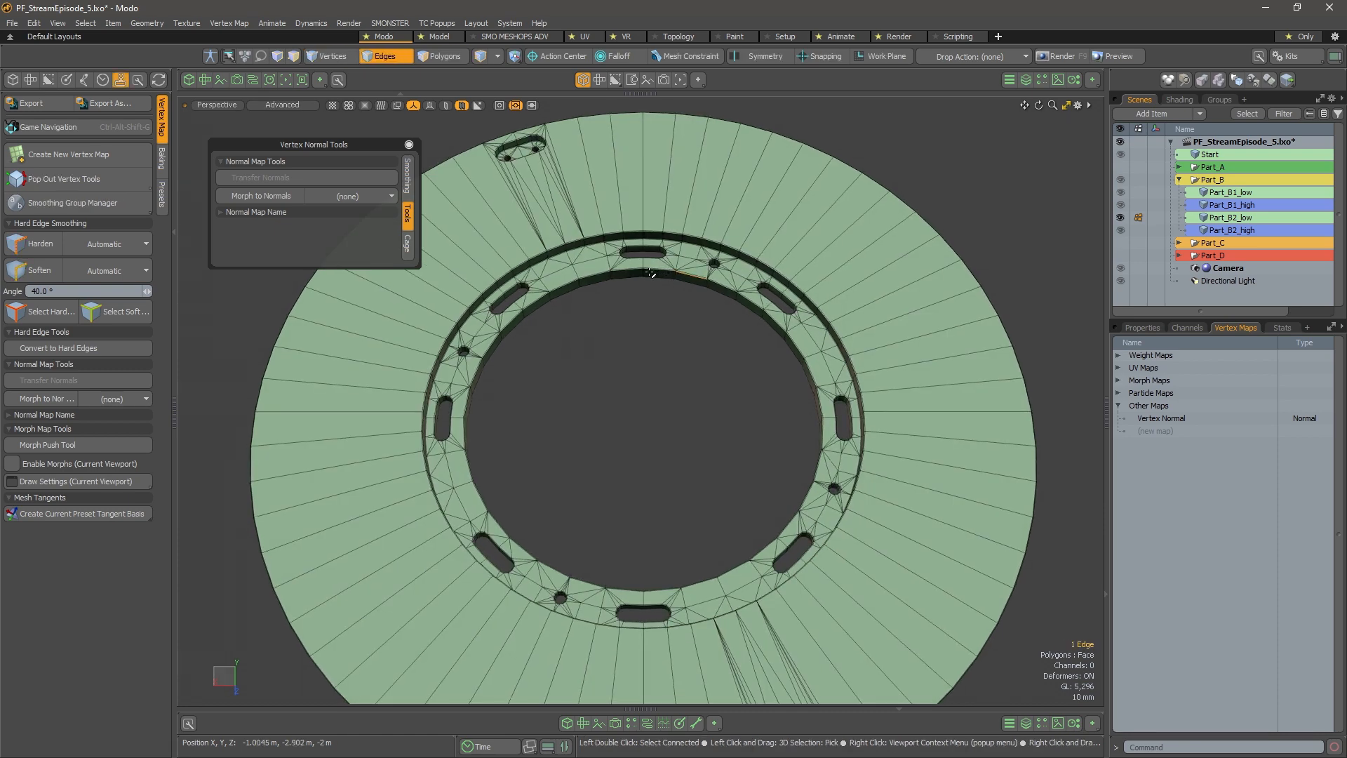
pyautogui.scroll(4, 596, 288)
pyautogui.press('3')
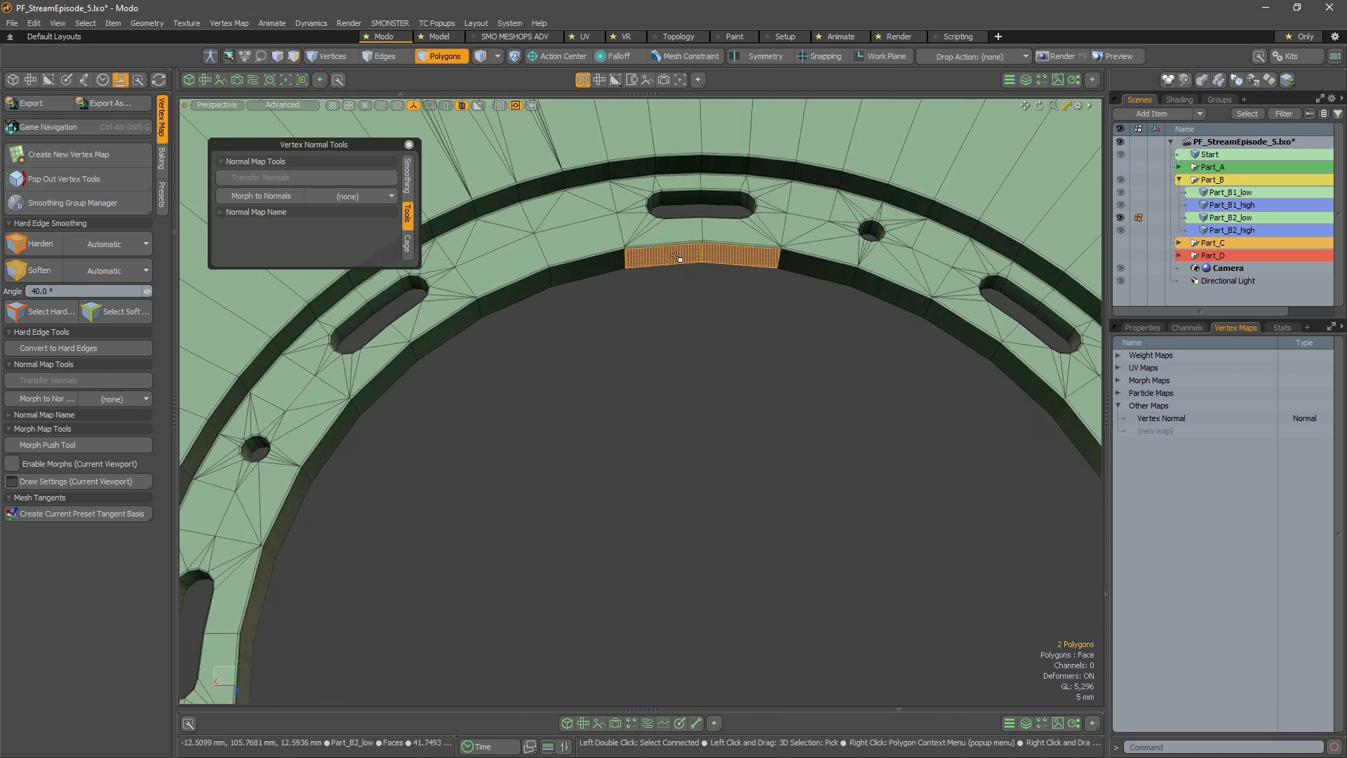
pyautogui.keyDown('alt'); pyautogui.moveTo(677, 257); pyautogui.dragTo(727, 339); pyautogui.keyUp('alt')
pyautogui.press('l')
pyautogui.keyDown('alt'); pyautogui.moveTo(727, 339); pyautogui.dragTo(682, 357, button='right'); pyautogui.keyUp('alt')
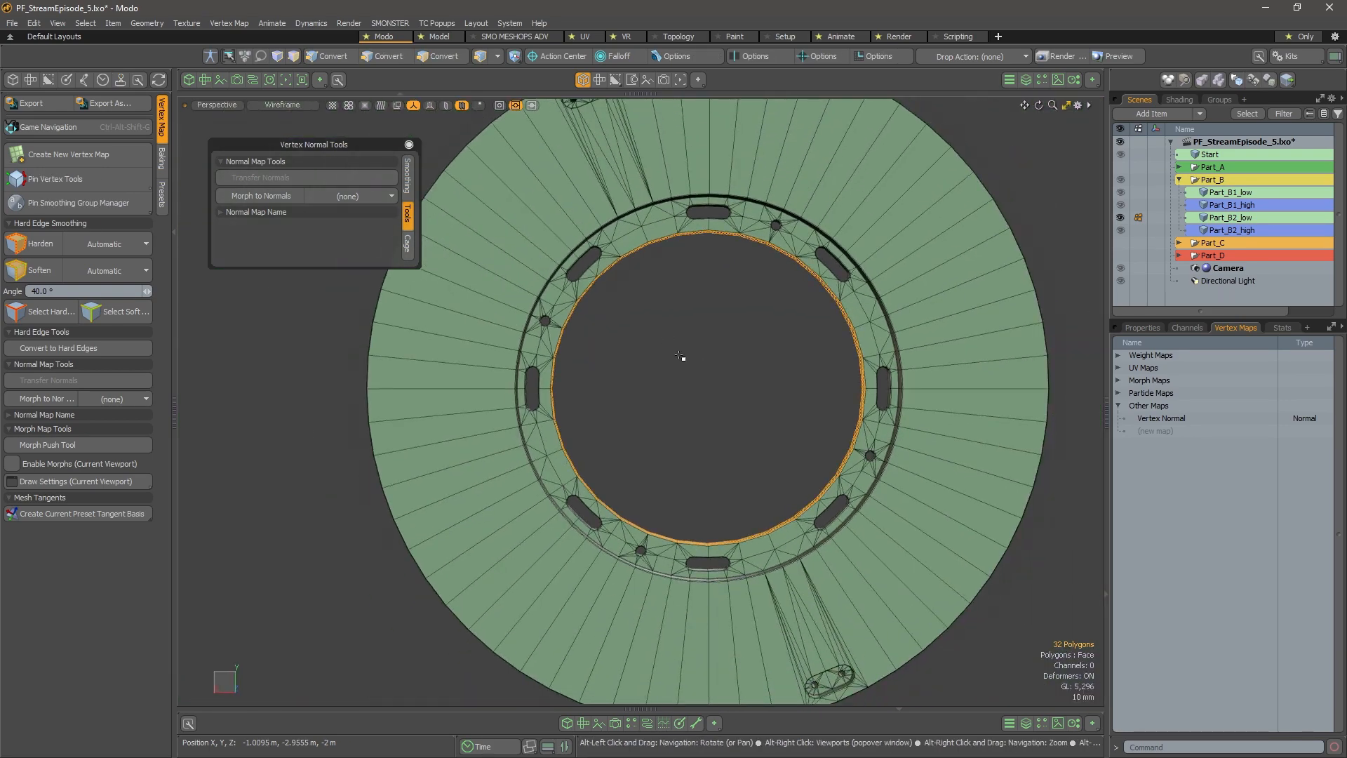
# Switch to vertex selection and hide the wireframe overlay to examine the shaded silhouette of the Part_B2_low disc
pyautogui.press('1')
pyautogui.keyDown('alt'); pyautogui.moveTo(855, 403); pyautogui.dragTo(800, 409, button='right'); pyautogui.keyUp('alt')
pyautogui.keyDown('alt'); pyautogui.keyDown('shift'); pyautogui.moveTo(800, 408); pyautogui.dragTo(704, 424); pyautogui.keyUp('shift'); pyautogui.keyUp('alt')
pyautogui.hotkey('ctrl', '3')
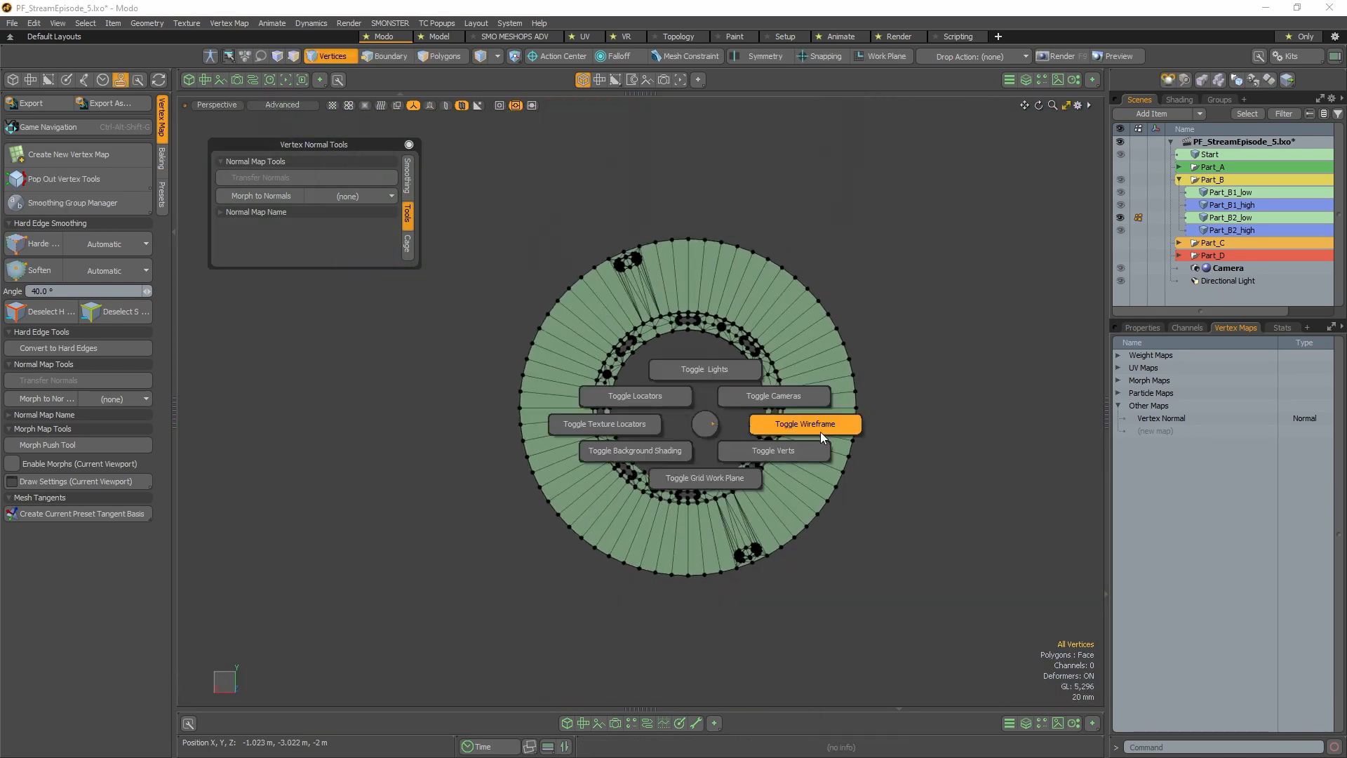
pyautogui.click(821, 439)
pyautogui.keyDown('alt'); pyautogui.moveTo(899, 401); pyautogui.dragTo(886, 449); pyautogui.keyUp('alt')
pyautogui.hotkey('ctrl', '3')
pyautogui.click(961, 442)
pyautogui.moveTo(708, 397)
pyautogui.keyDown('alt'); pyautogui.mouseDown(button='right')
pyautogui.moveTo(757, 397)
pyautogui.moveTo(723, 400)
pyautogui.mouseUp(button='right'); pyautogui.keyUp('alt')
pyautogui.keyDown('alt'); pyautogui.moveTo(792, 435); pyautogui.dragTo(842, 449); pyautogui.keyUp('alt')
pyautogui.keyDown('alt'); pyautogui.moveTo(659, 337); pyautogui.dragTo(711, 333, button='right'); pyautogui.keyUp('alt')
pyautogui.scroll(3, 711, 332)
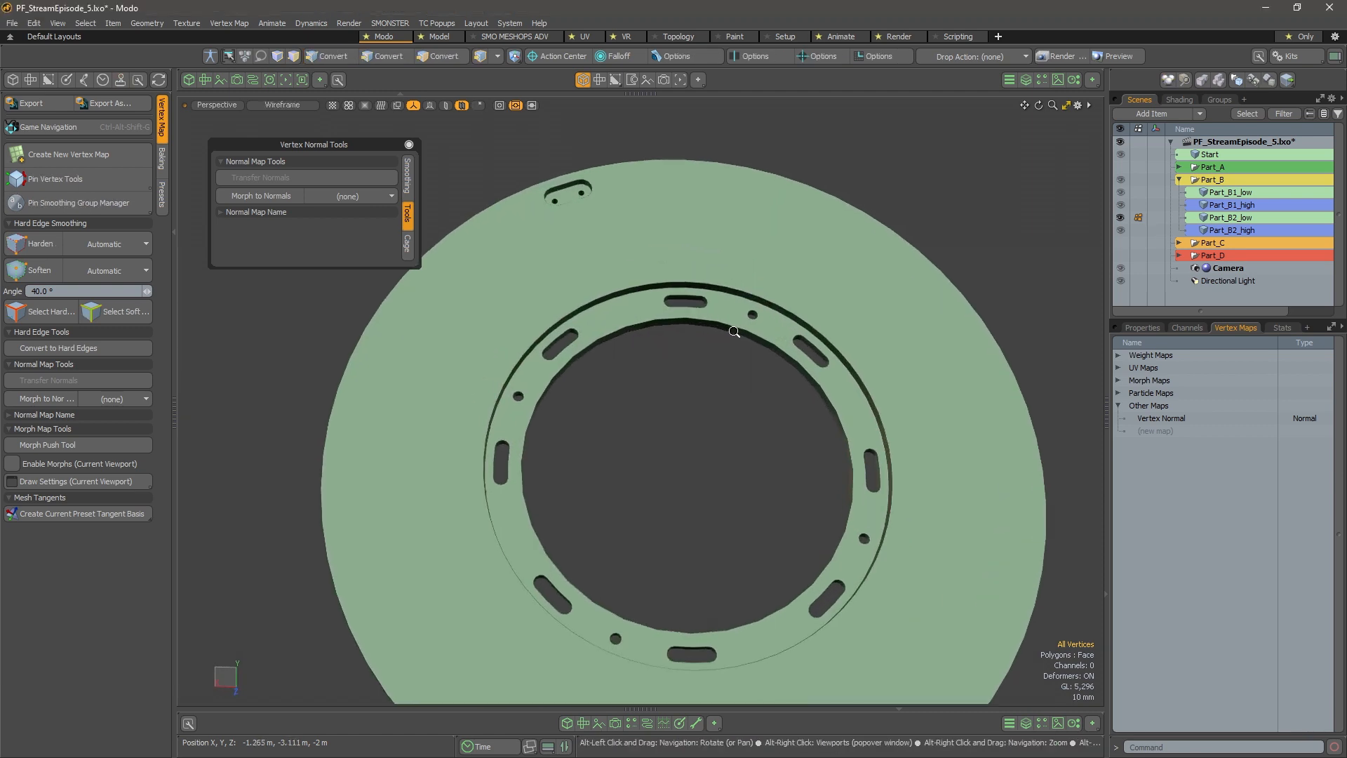
# Examine a small round hole up close and select the polygon loop along a neighbouring slot's inner wall
pyautogui.keyDown('alt'); pyautogui.moveTo(714, 324); pyautogui.dragTo(657, 365); pyautogui.keyUp('alt')
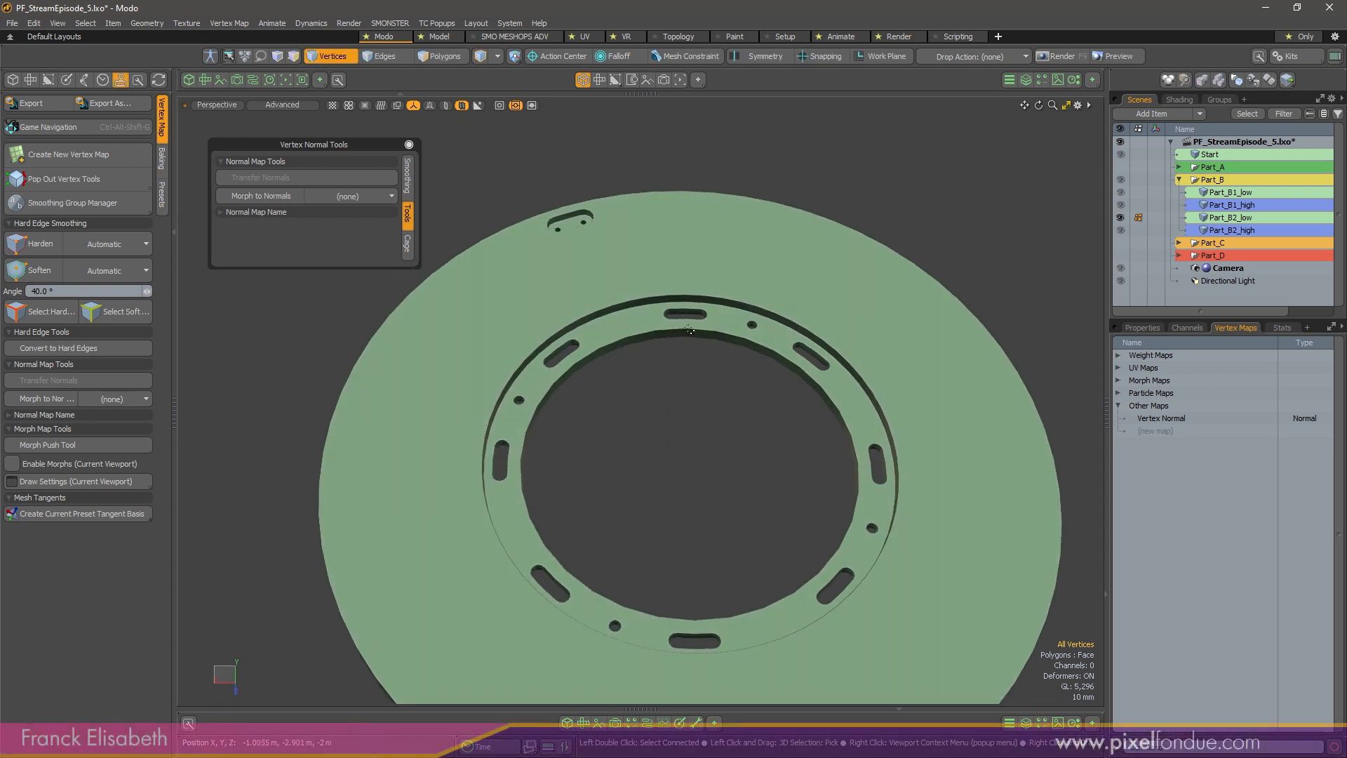
pyautogui.scroll(3, 685, 332)
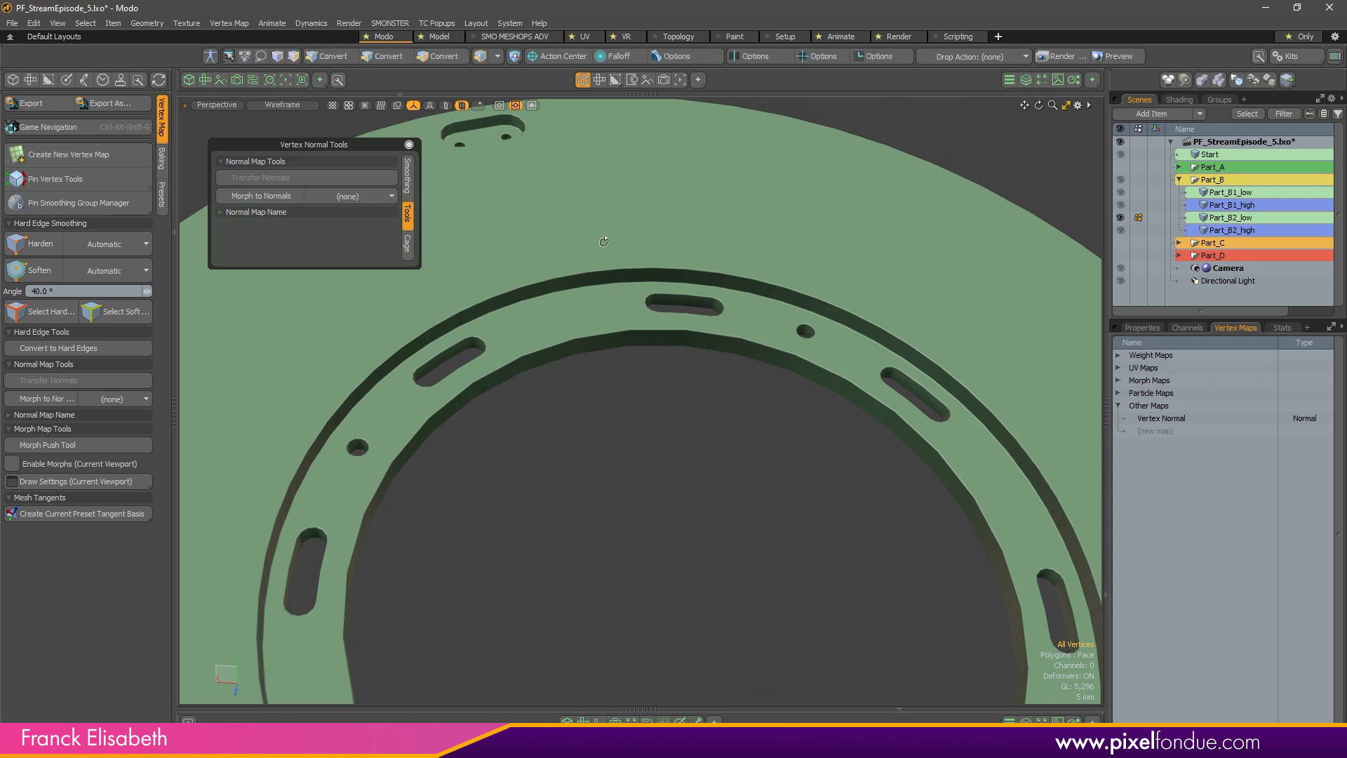
pyautogui.keyDown('alt'); pyautogui.moveTo(603, 242); pyautogui.dragTo(664, 406); pyautogui.keyUp('alt')
pyautogui.scroll(4, 754, 286)
pyautogui.scroll(4, 707, 323)
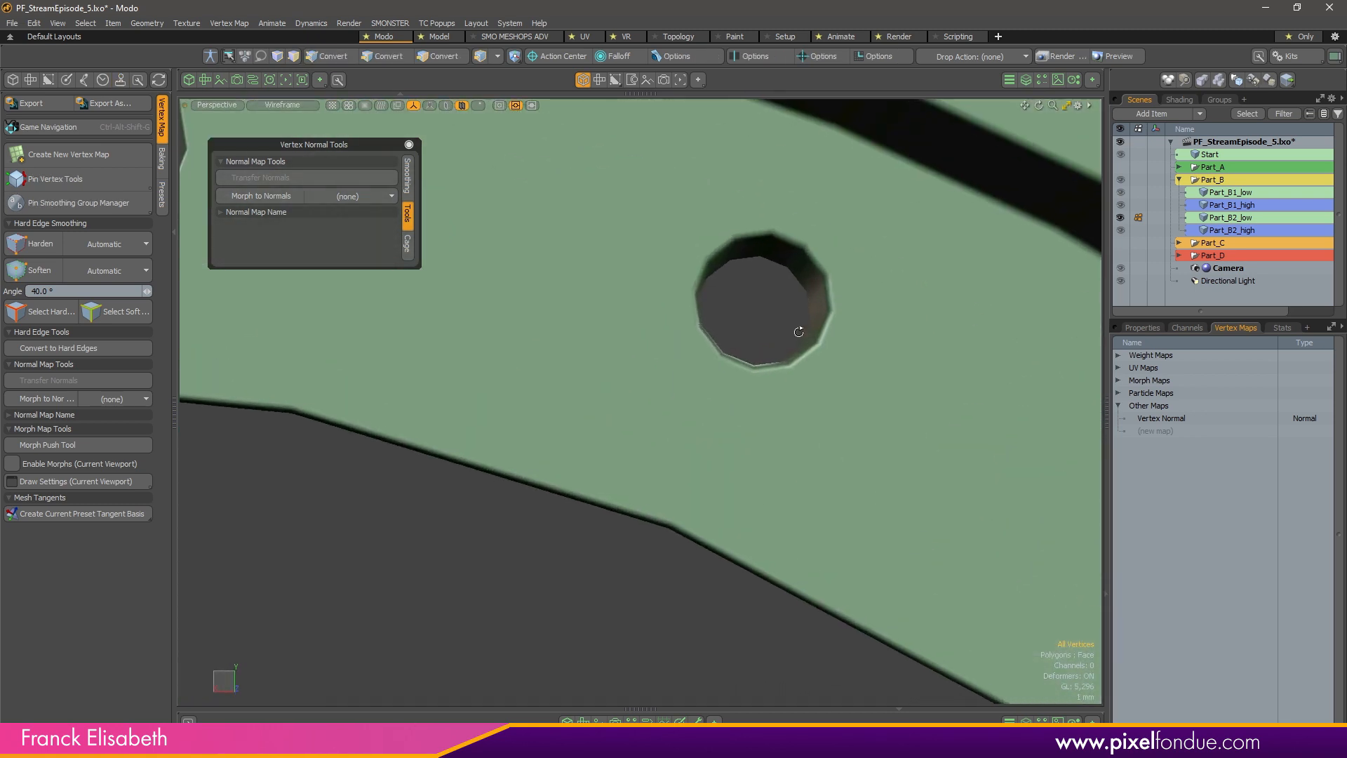
pyautogui.keyDown('alt'); pyautogui.moveTo(798, 331); pyautogui.dragTo(656, 317); pyautogui.keyUp('alt')
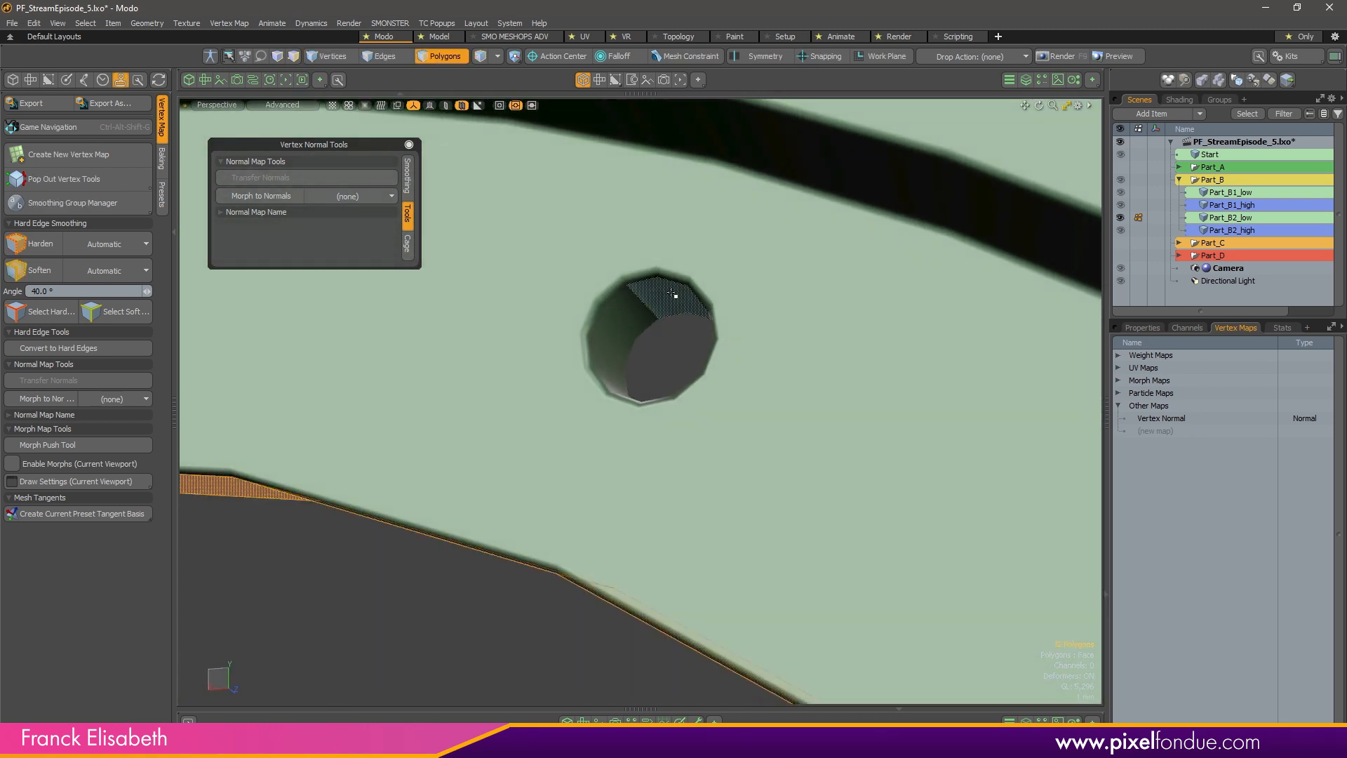
pyautogui.moveTo(617, 369)
pyautogui.keyDown('alt'); pyautogui.mouseDown()
pyautogui.moveTo(490, 385)
pyautogui.moveTo(688, 349)
pyautogui.moveTo(787, 428)
pyautogui.moveTo(593, 397)
pyautogui.moveTo(701, 364)
pyautogui.moveTo(671, 361)
pyautogui.moveTo(665, 404)
pyautogui.moveTo(634, 373)
pyautogui.mouseUp(); pyautogui.keyUp('alt')
pyautogui.press('l')
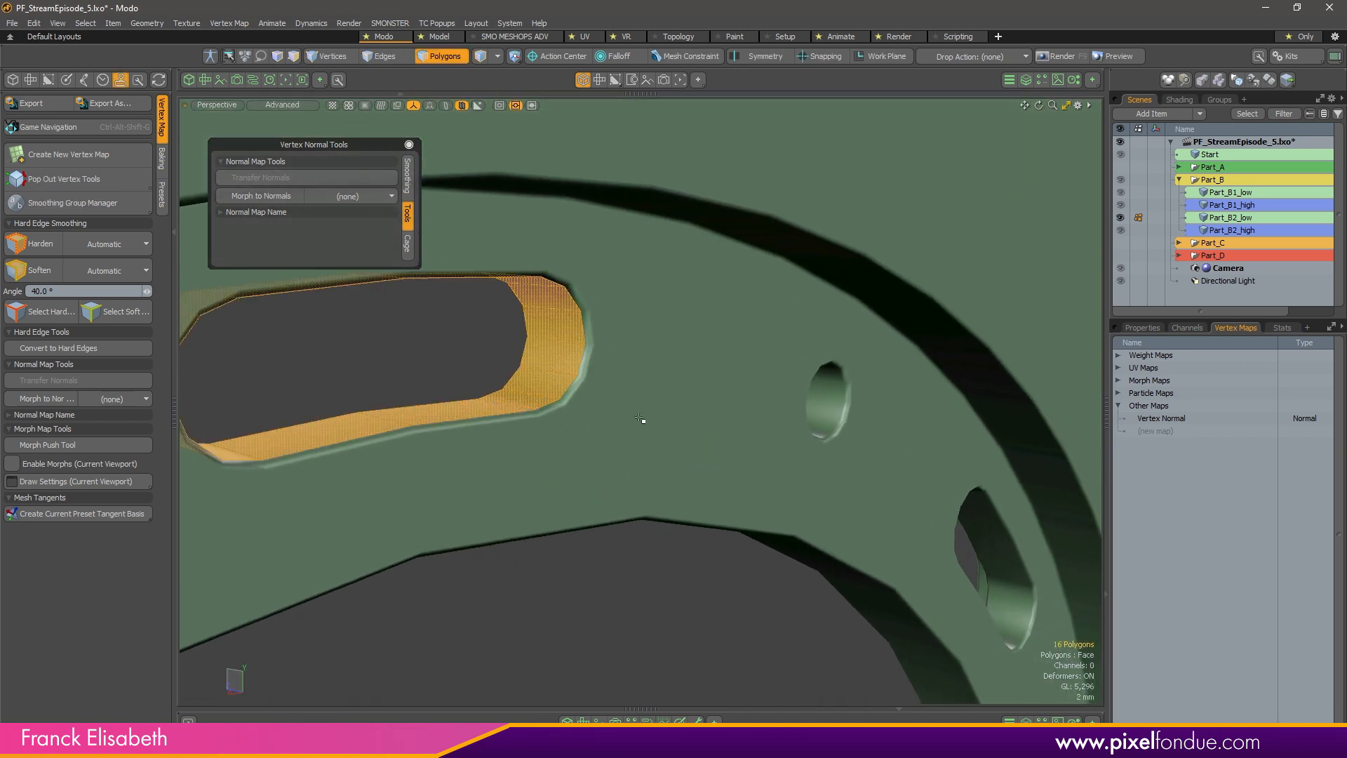
pyautogui.keyDown('alt'); pyautogui.moveTo(572, 470); pyautogui.dragTo(601, 379); pyautogui.keyUp('alt')
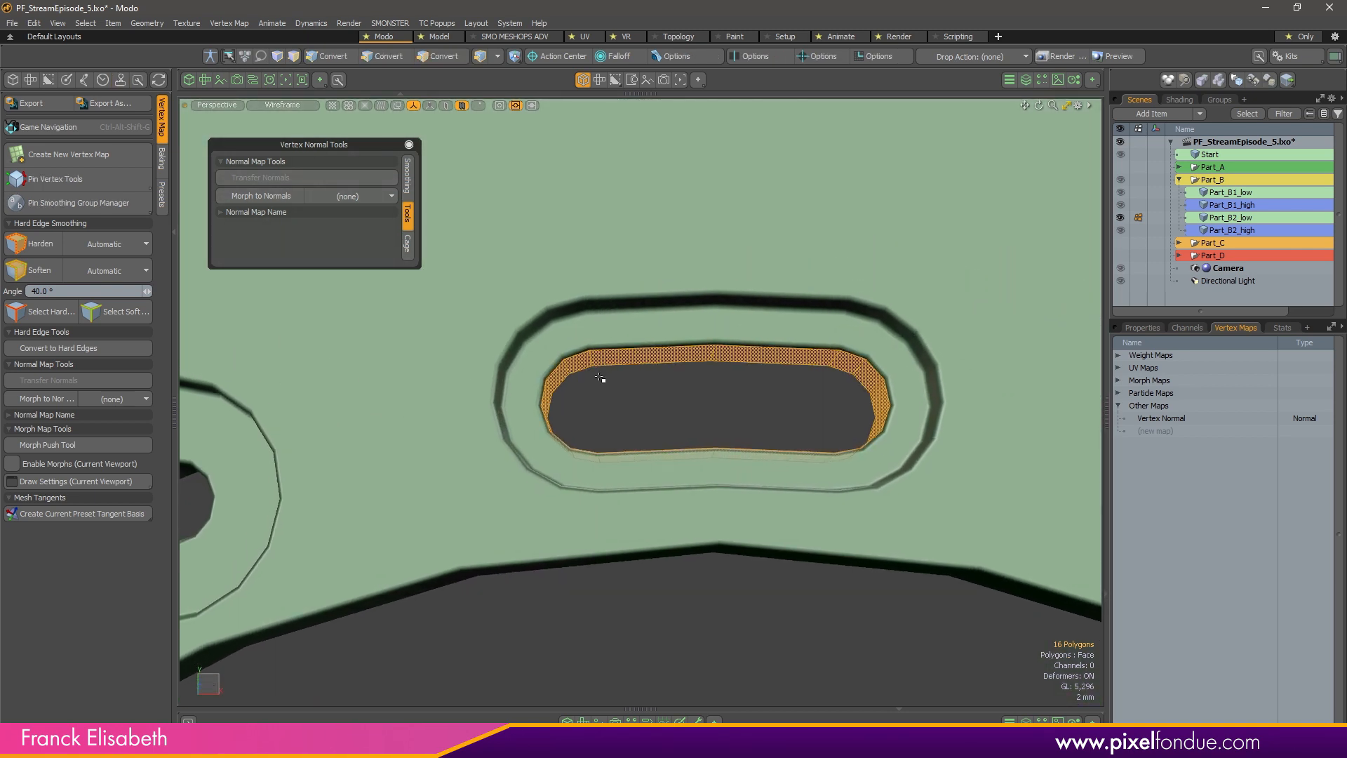
# Select the flat polygons around one end and lower side of the slot's recess floor, and clear the selection
pyautogui.click(568, 335)
pyautogui.moveTo(569, 335)
pyautogui.mouseDown()
pyautogui.moveTo(517, 382)
pyautogui.moveTo(554, 463)
pyautogui.mouseUp()
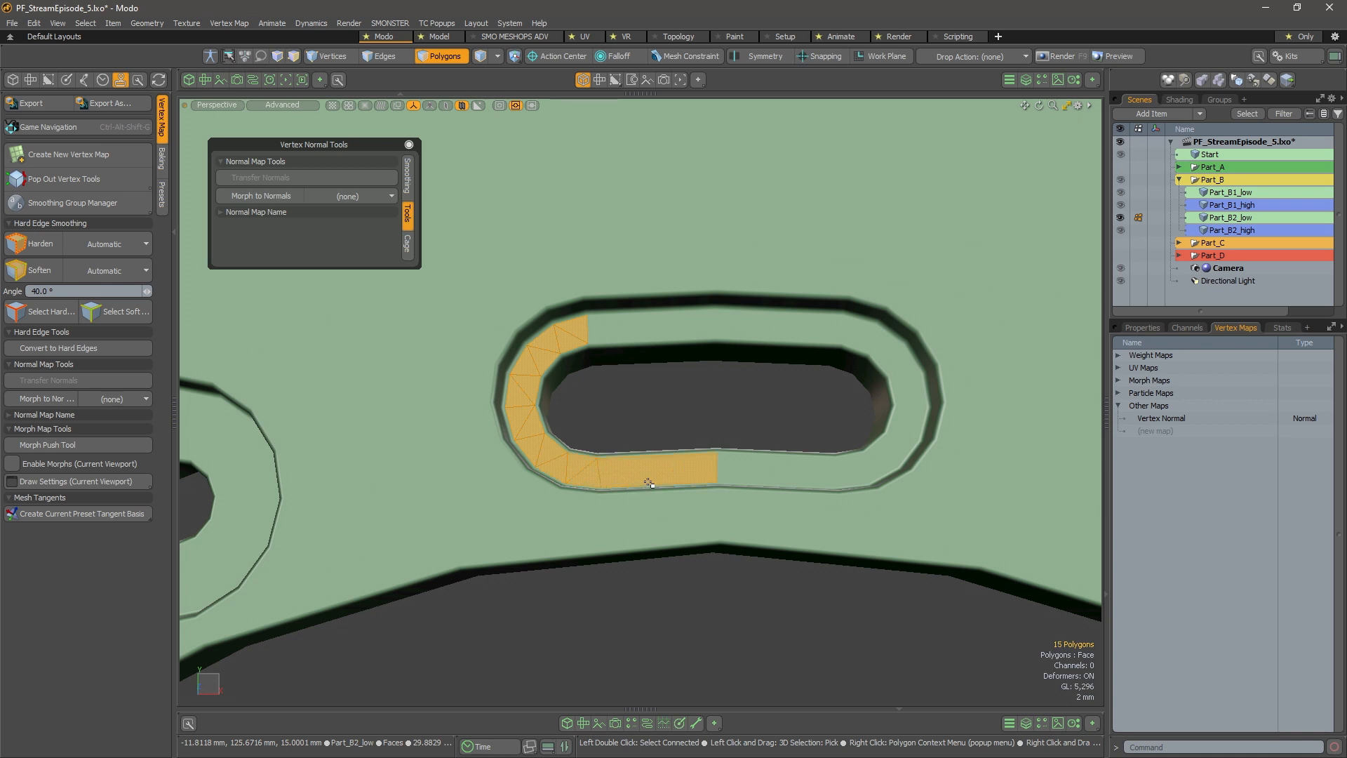
pyautogui.keyDown('alt'); pyautogui.keyDown('shift'); pyautogui.moveTo(671, 395); pyautogui.dragTo(578, 447); pyautogui.keyUp('shift'); pyautogui.keyUp('alt')
pyautogui.keyDown('alt'); pyautogui.moveTo(577, 448); pyautogui.dragTo(484, 439, button='right'); pyautogui.keyUp('alt')
pyautogui.click(631, 594)
# Select the polygon loop along the outer wall of the slot's recess to compare its segmentation with the inner wall
pyautogui.keyDown('alt'); pyautogui.keyDown('shift'); pyautogui.moveTo(662, 565); pyautogui.dragTo(719, 449); pyautogui.keyUp('shift'); pyautogui.keyUp('alt')
pyautogui.keyDown('alt'); pyautogui.moveTo(719, 449); pyautogui.dragTo(676, 445, button='right'); pyautogui.keyUp('alt')
pyautogui.keyDown('alt'); pyautogui.keyDown('shift'); pyautogui.moveTo(726, 447); pyautogui.dragTo(700, 460); pyautogui.keyUp('shift'); pyautogui.keyUp('alt')
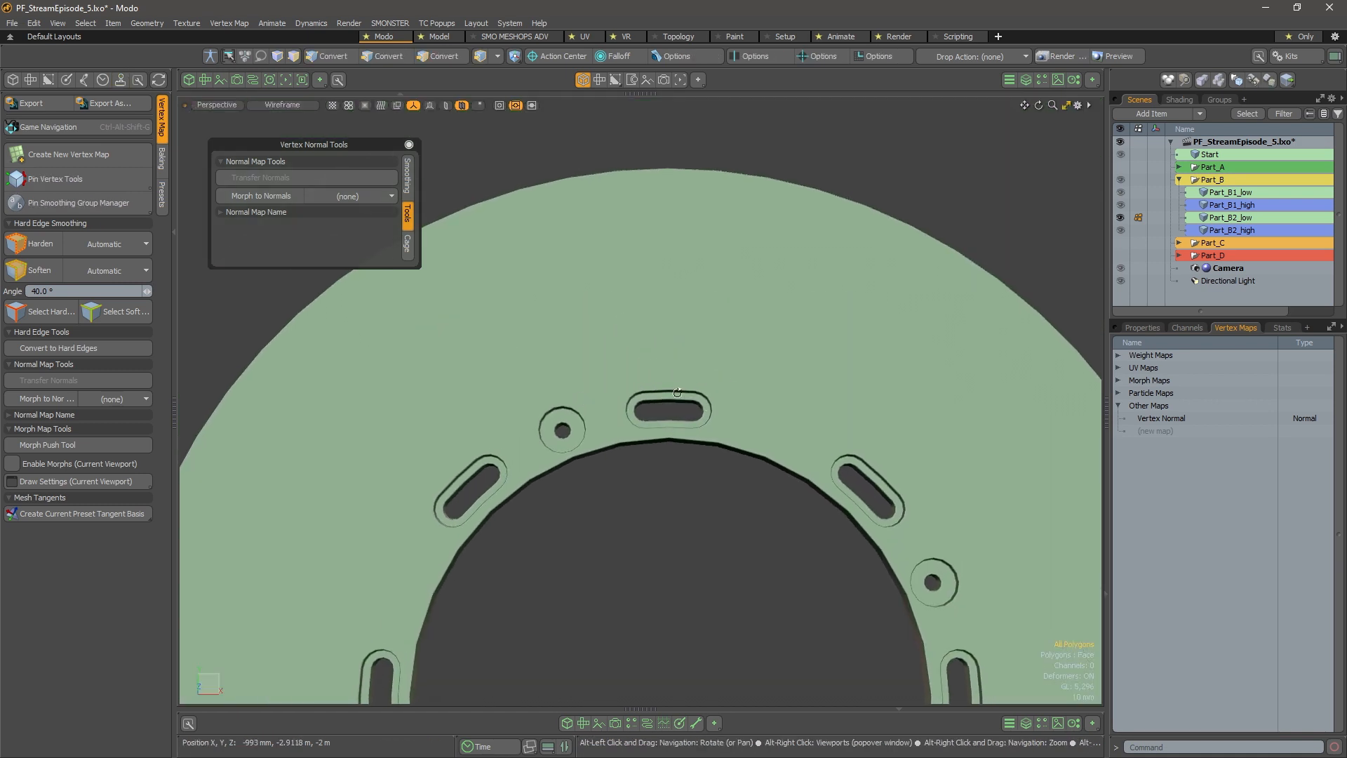
pyautogui.scroll(5, 676, 393)
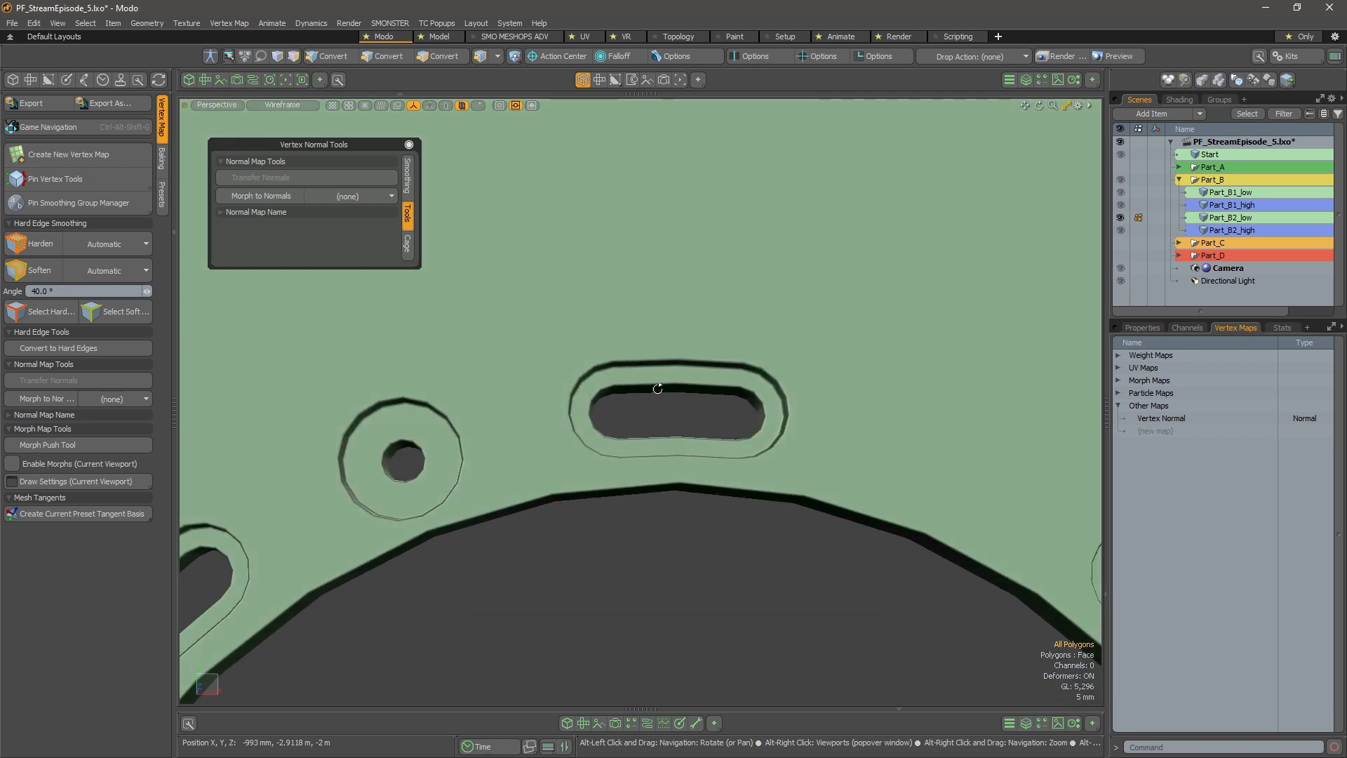
pyautogui.keyDown('alt'); pyautogui.moveTo(658, 388); pyautogui.dragTo(659, 379); pyautogui.keyUp('alt')
pyautogui.scroll(6, 662, 414)
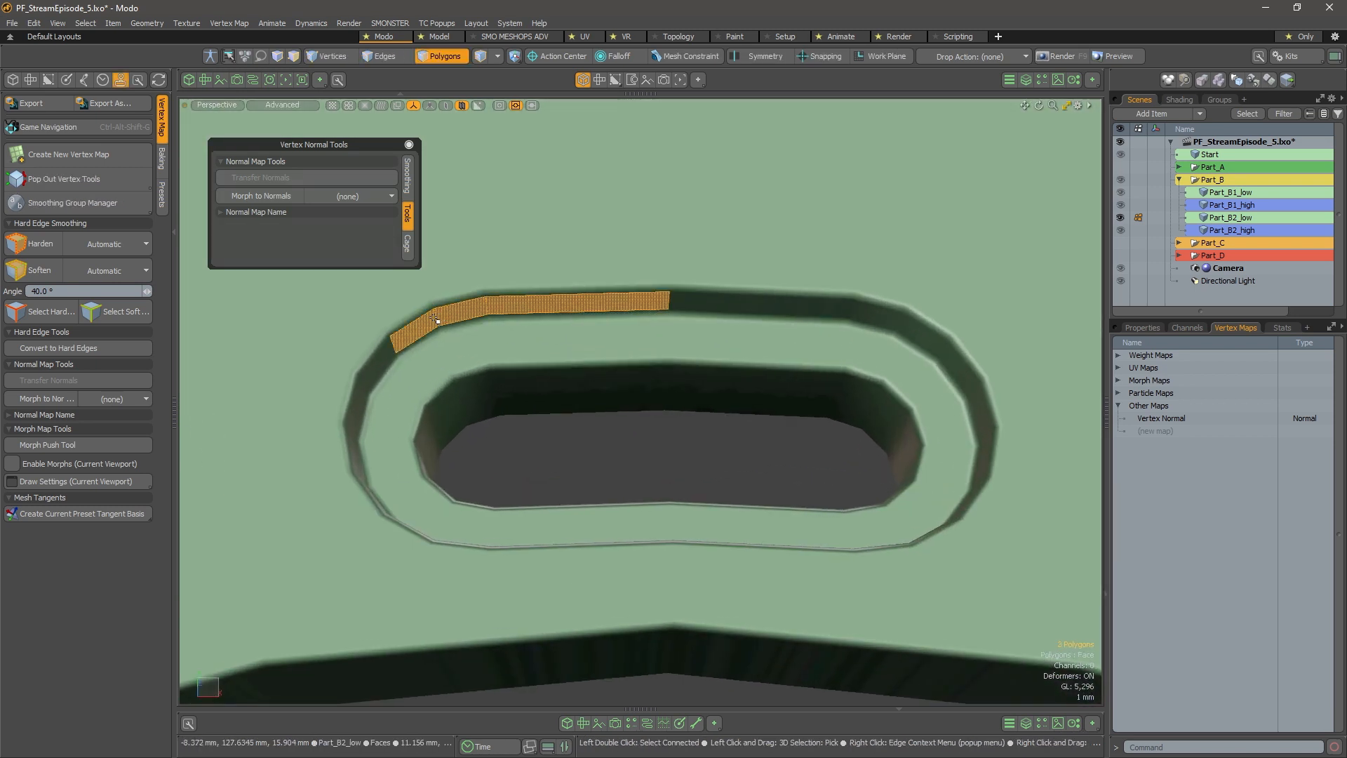
pyautogui.press('l')
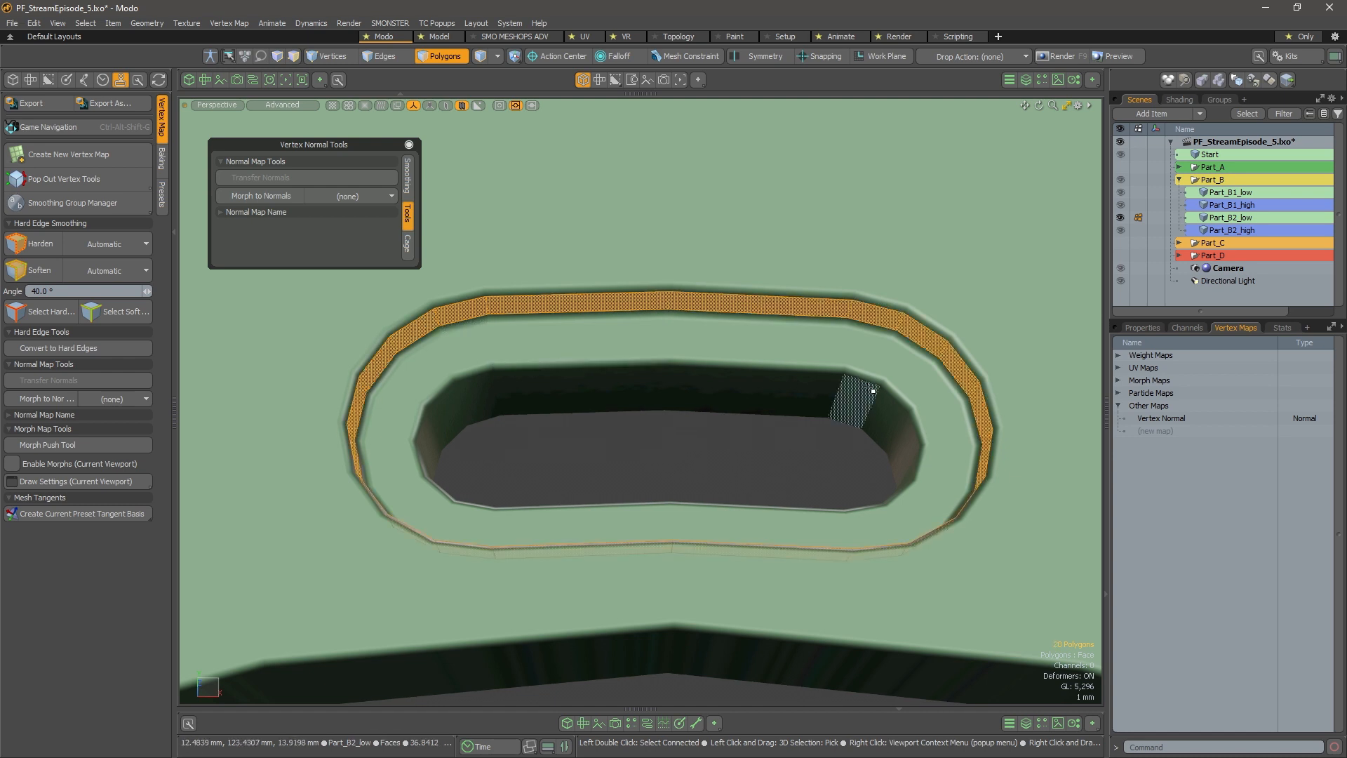
pyautogui.keyDown('alt'); pyautogui.moveTo(723, 421); pyautogui.dragTo(729, 466); pyautogui.keyUp('alt')
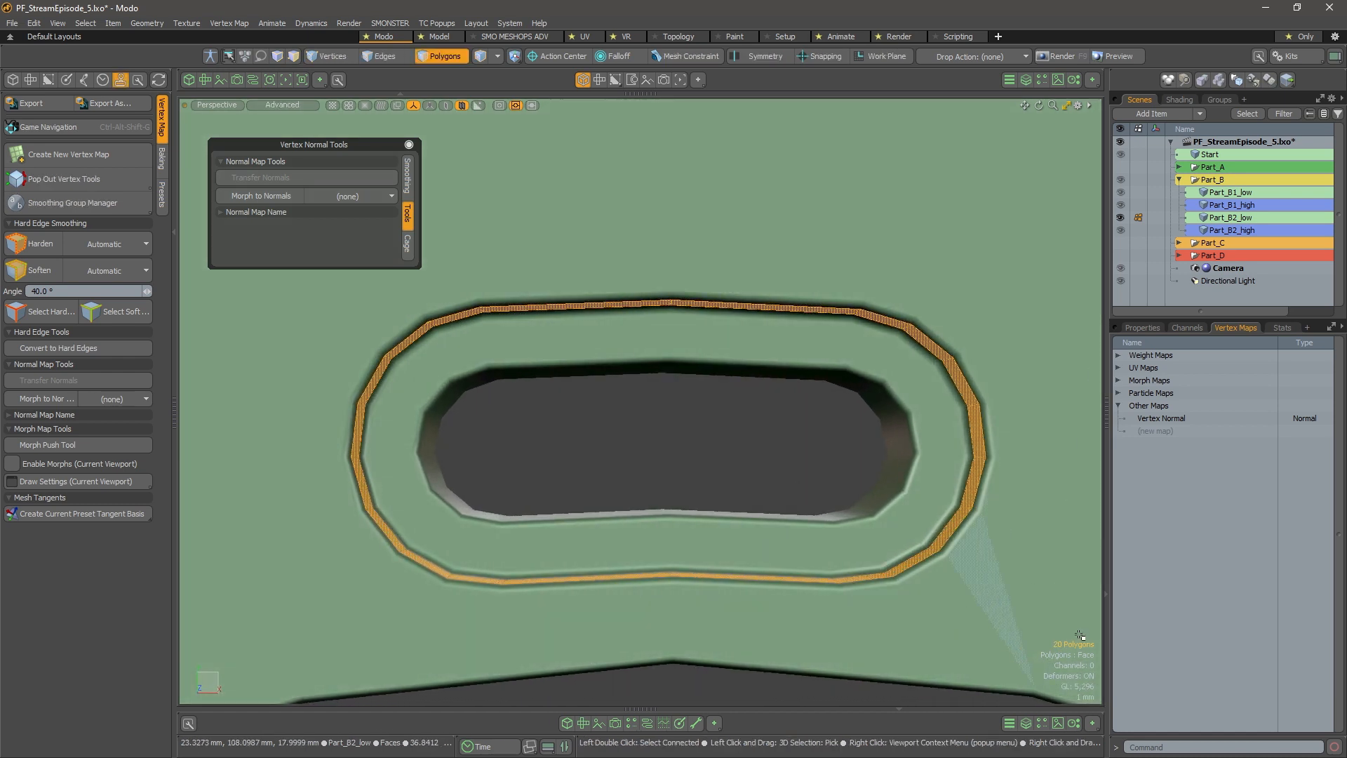
# Select the complete loop of inner wall polygons in the elongated slot of Part_B2_low
pyautogui.moveTo(748, 334)
pyautogui.keyDown('alt'); pyautogui.keyDown('shift'); pyautogui.mouseDown()
pyautogui.moveTo(779, 372)
pyautogui.moveTo(760, 385)
pyautogui.moveTo(764, 505)
pyautogui.moveTo(788, 631)
pyautogui.moveTo(827, 592)
pyautogui.moveTo(943, 636)
pyautogui.mouseUp(); pyautogui.keyUp('shift'); pyautogui.keyUp('alt')
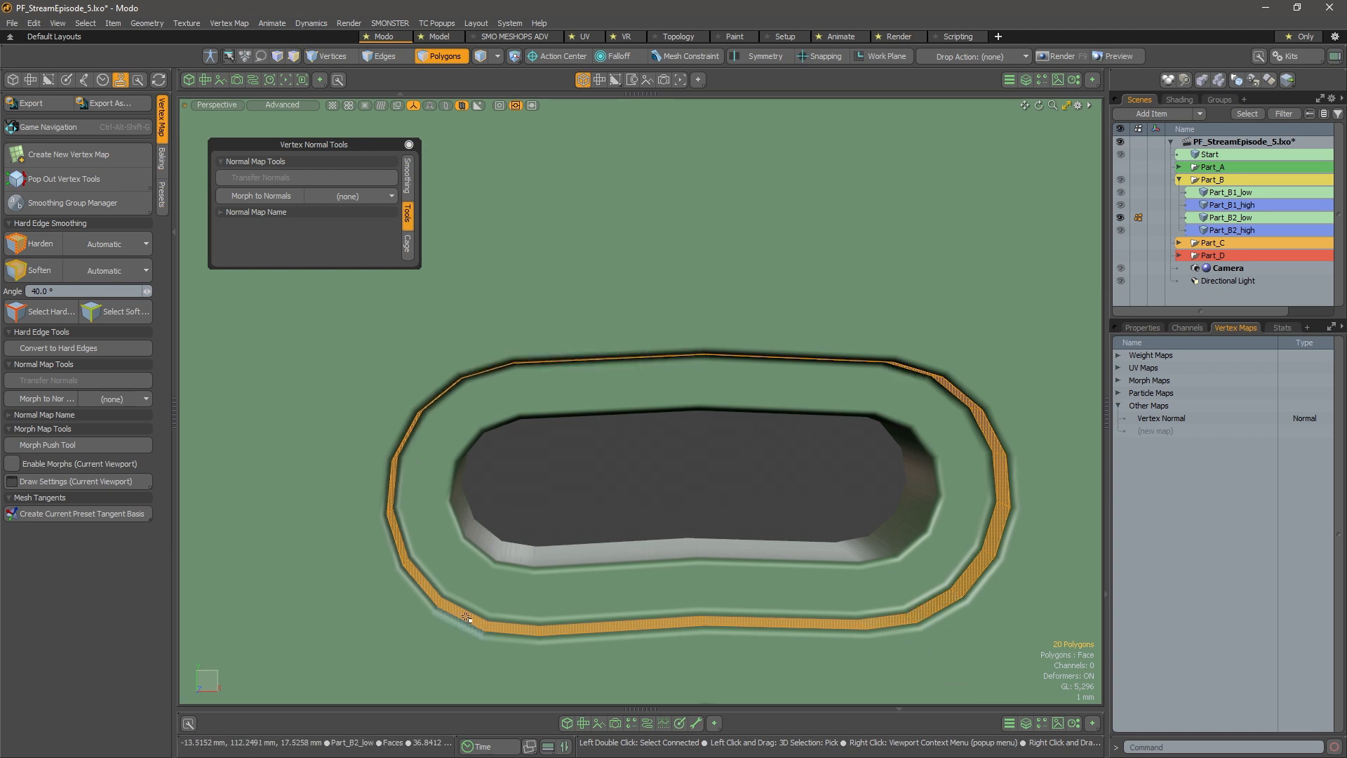
pyautogui.keyDown('alt'); pyautogui.moveTo(498, 369); pyautogui.dragTo(921, 366); pyautogui.keyUp('alt')
pyautogui.keyDown('alt'); pyautogui.moveTo(356, 452); pyautogui.dragTo(688, 475); pyautogui.keyUp('alt')
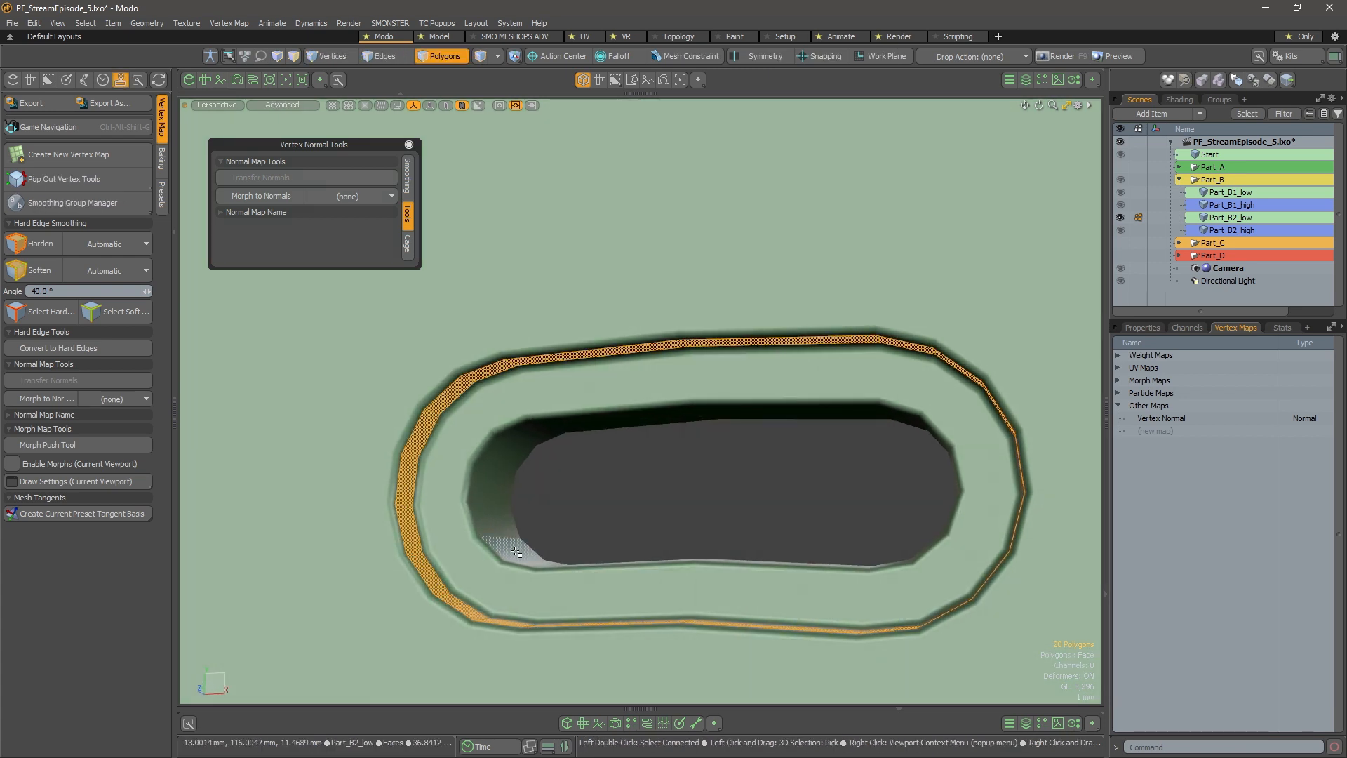
pyautogui.moveTo(516, 552); pyautogui.dragTo(495, 496)
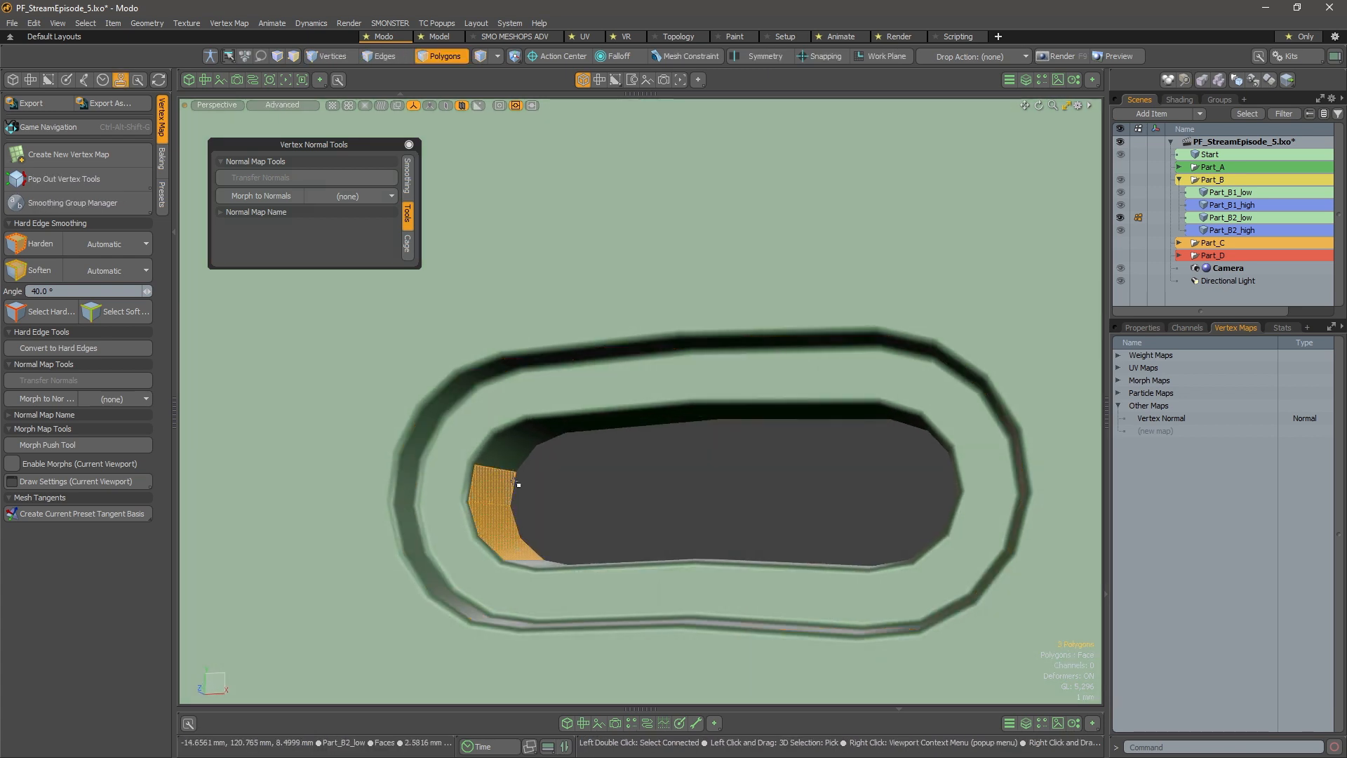
pyautogui.press('l')
pyautogui.keyDown('alt'); pyautogui.moveTo(711, 473); pyautogui.dragTo(829, 517); pyautogui.keyUp('alt')
pyautogui.keyDown('alt'); pyautogui.scroll(-4, 659, 466); pyautogui.keyUp('alt')
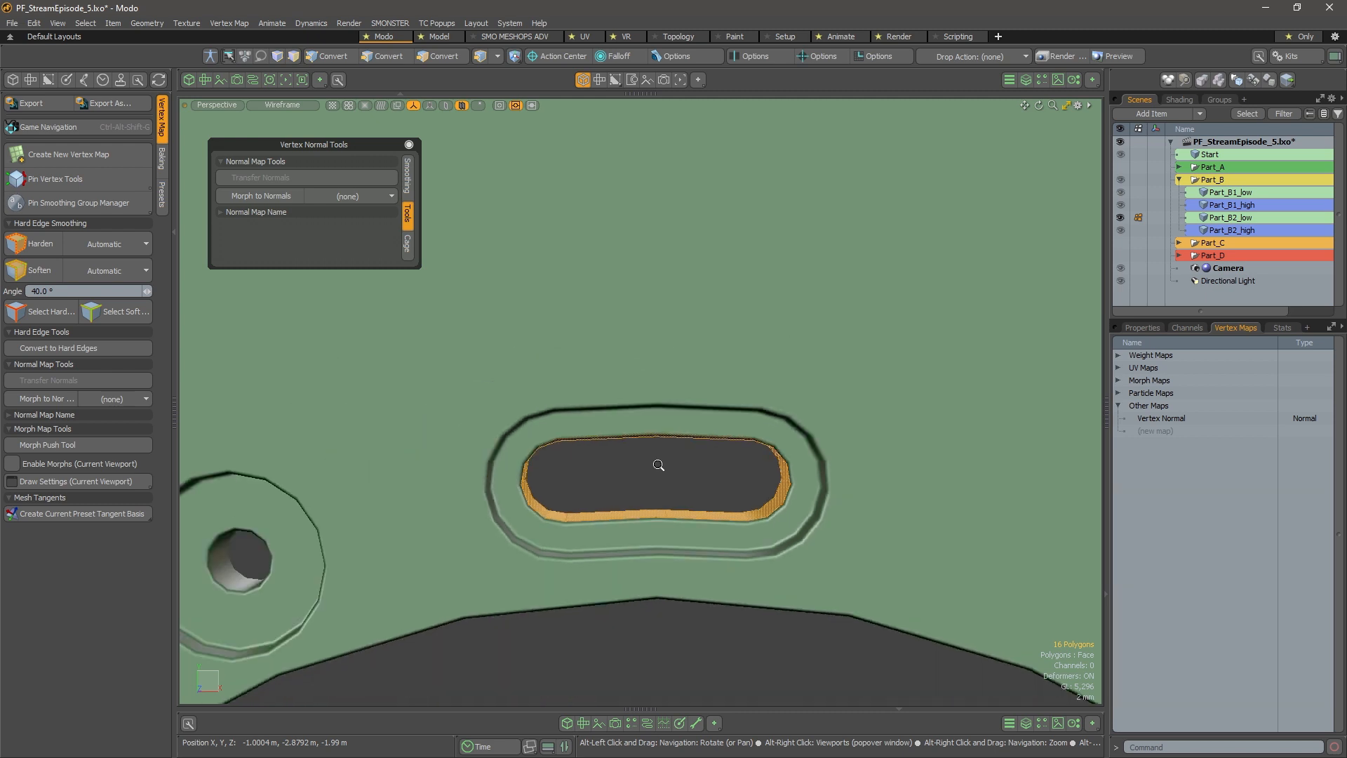
# Add the wall polygons of the groove surrounding the slot to the selected inner wall loop
pyautogui.keyDown('alt'); pyautogui.moveTo(644, 460); pyautogui.dragTo(693, 473); pyautogui.keyUp('alt')
pyautogui.keyDown('alt'); pyautogui.moveTo(692, 472); pyautogui.dragTo(783, 516, button='right'); pyautogui.keyUp('alt')
pyautogui.keyDown('alt'); pyautogui.moveTo(784, 515); pyautogui.dragTo(785, 537); pyautogui.keyUp('alt')
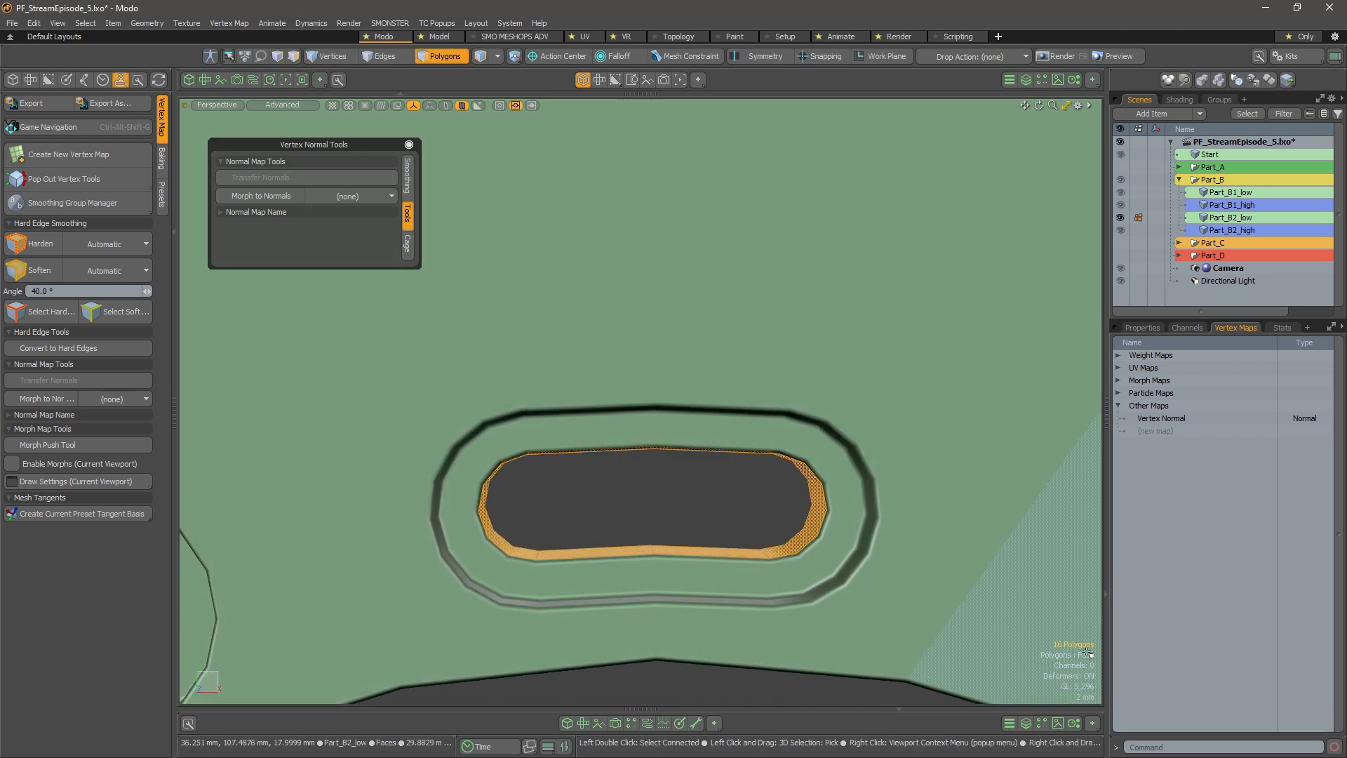
pyautogui.keyDown('alt'); pyautogui.moveTo(737, 447); pyautogui.dragTo(735, 397); pyautogui.keyUp('alt')
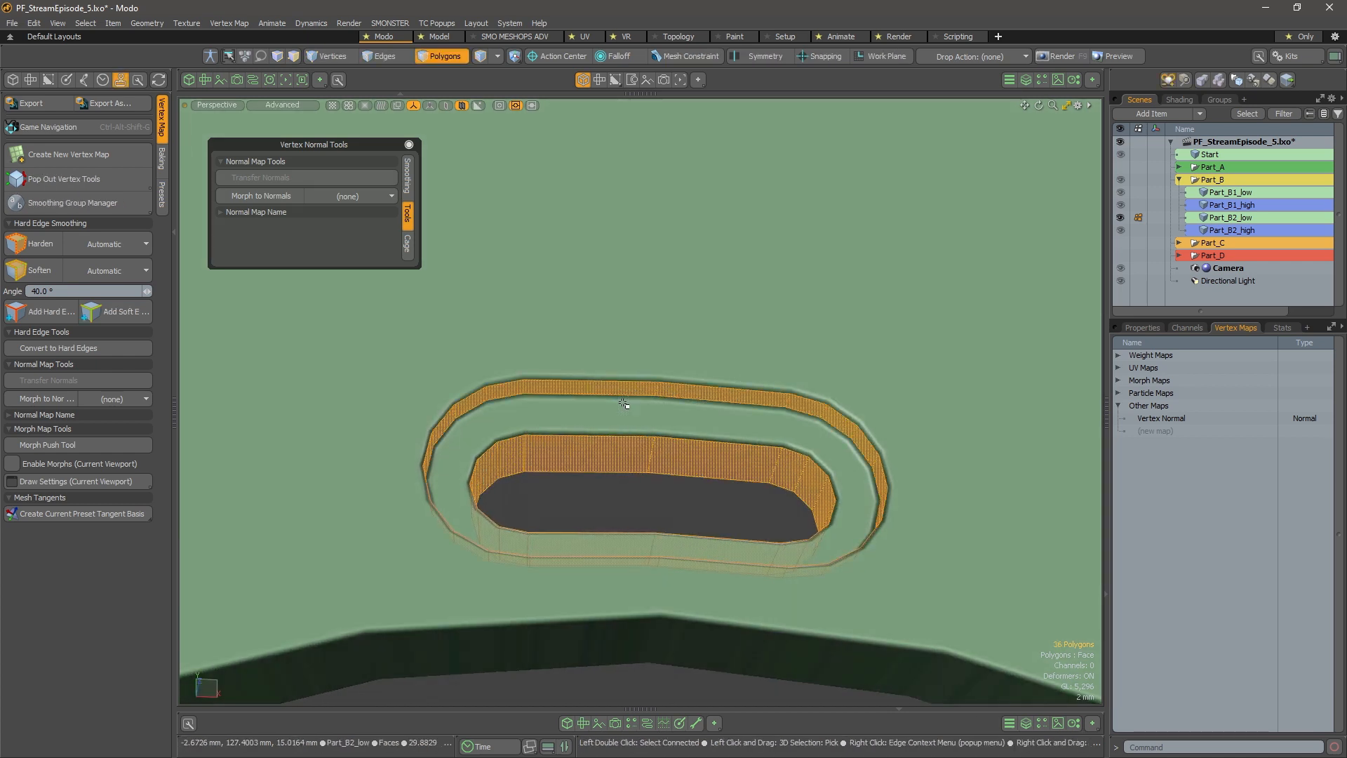
pyautogui.keyDown('alt'); pyautogui.moveTo(623, 404); pyautogui.dragTo(582, 505); pyautogui.keyUp('alt')
# Clear the polygon selection and show the wireframe and vertices over the shaded Part_B2_low ring
pyautogui.press('1')
pyautogui.keyDown('alt'); pyautogui.moveTo(775, 484); pyautogui.dragTo(727, 530, button='right'); pyautogui.keyUp('alt')
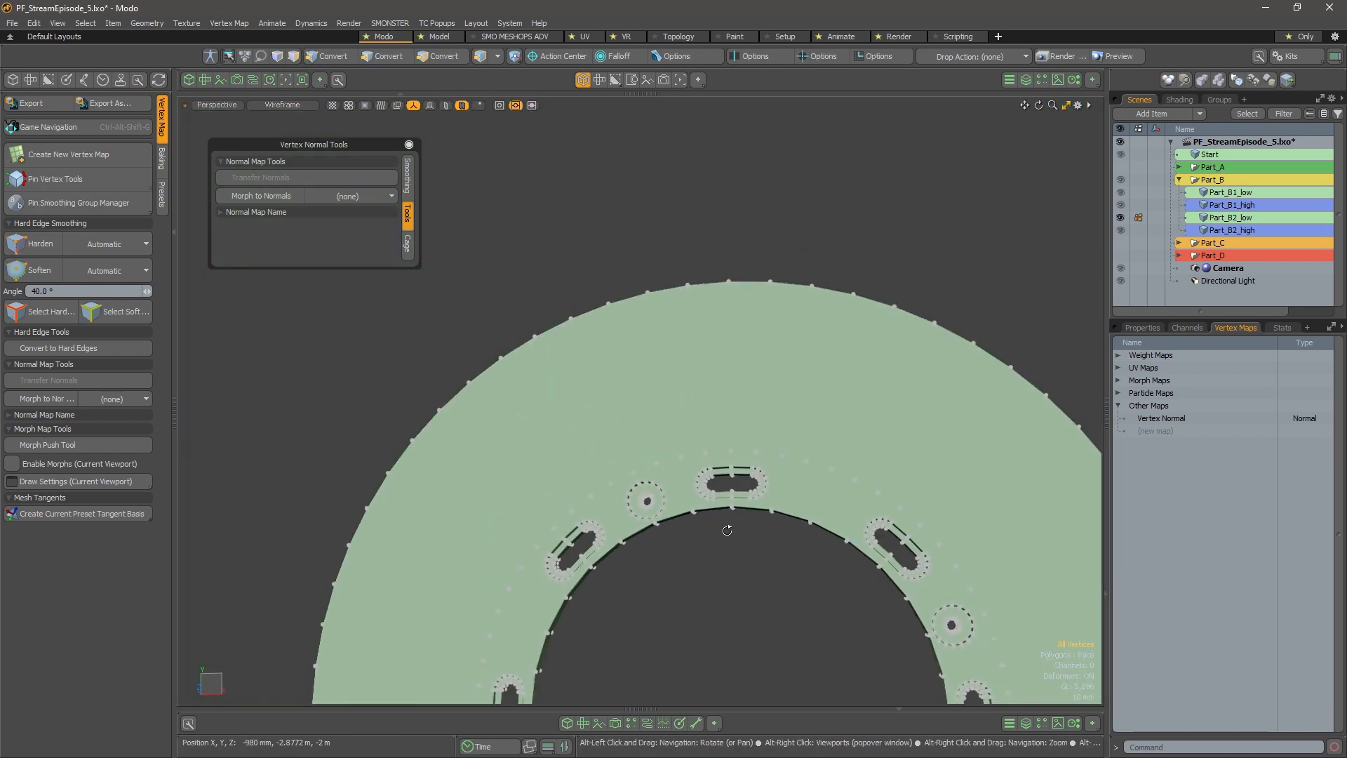
pyautogui.keyDown('alt'); pyautogui.keyDown('shift'); pyautogui.moveTo(727, 530); pyautogui.dragTo(680, 526); pyautogui.keyUp('shift'); pyautogui.keyUp('alt')
pyautogui.hotkey('ctrl', '3')
pyautogui.click(731, 519)
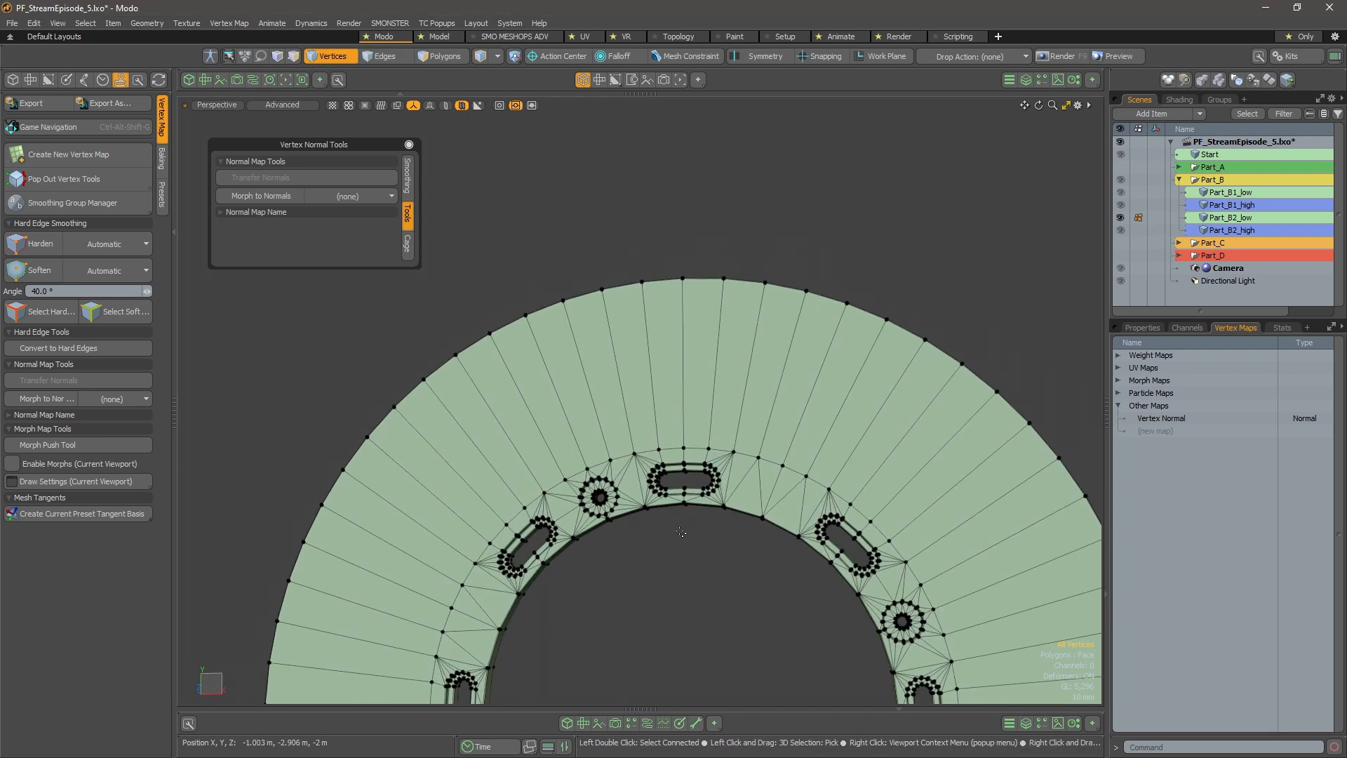
# Select the narrow bevel polygon loop along the outer rim of the groove around the slot
pyautogui.scroll(8, 703, 496)
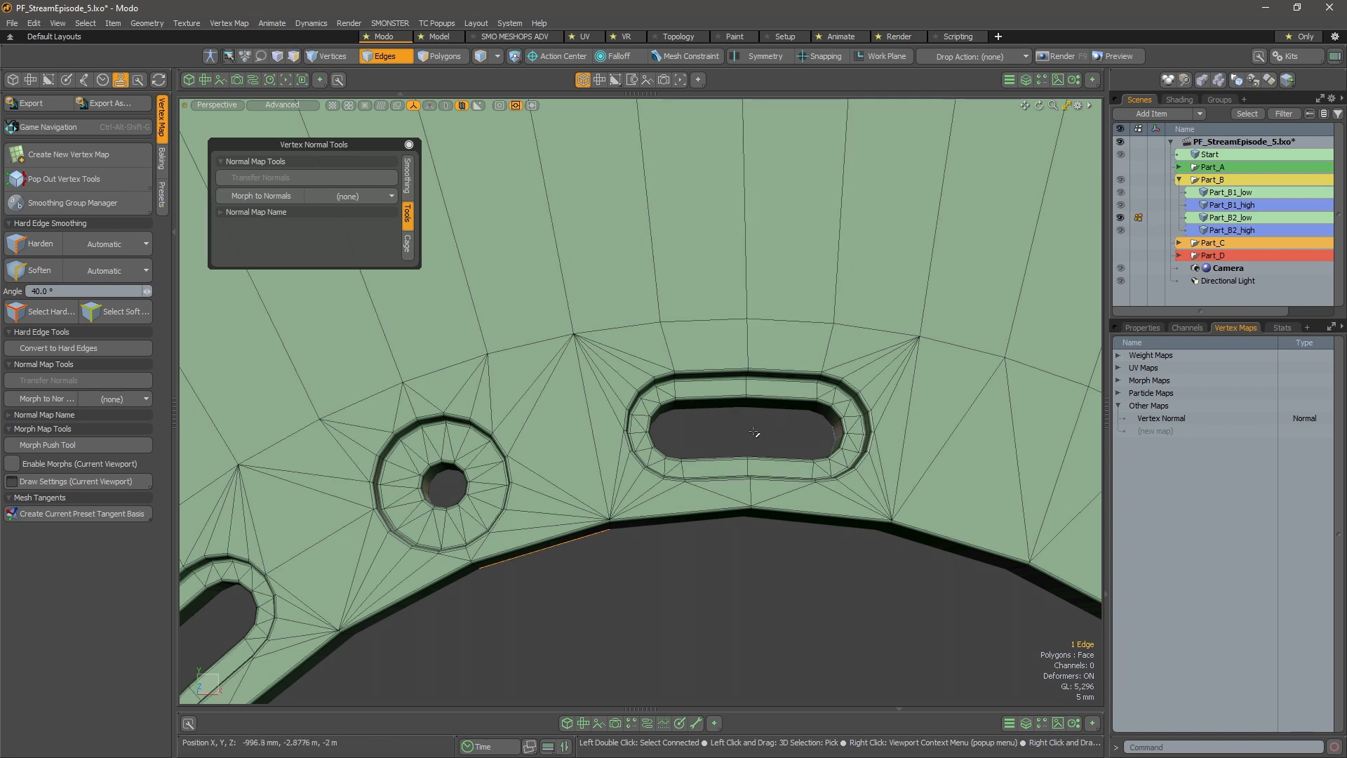
pyautogui.keyDown('alt'); pyautogui.moveTo(750, 454); pyautogui.dragTo(728, 503); pyautogui.keyUp('alt')
pyautogui.keyDown('alt'); pyautogui.moveTo(799, 411); pyautogui.dragTo(885, 410, button='right'); pyautogui.keyUp('alt')
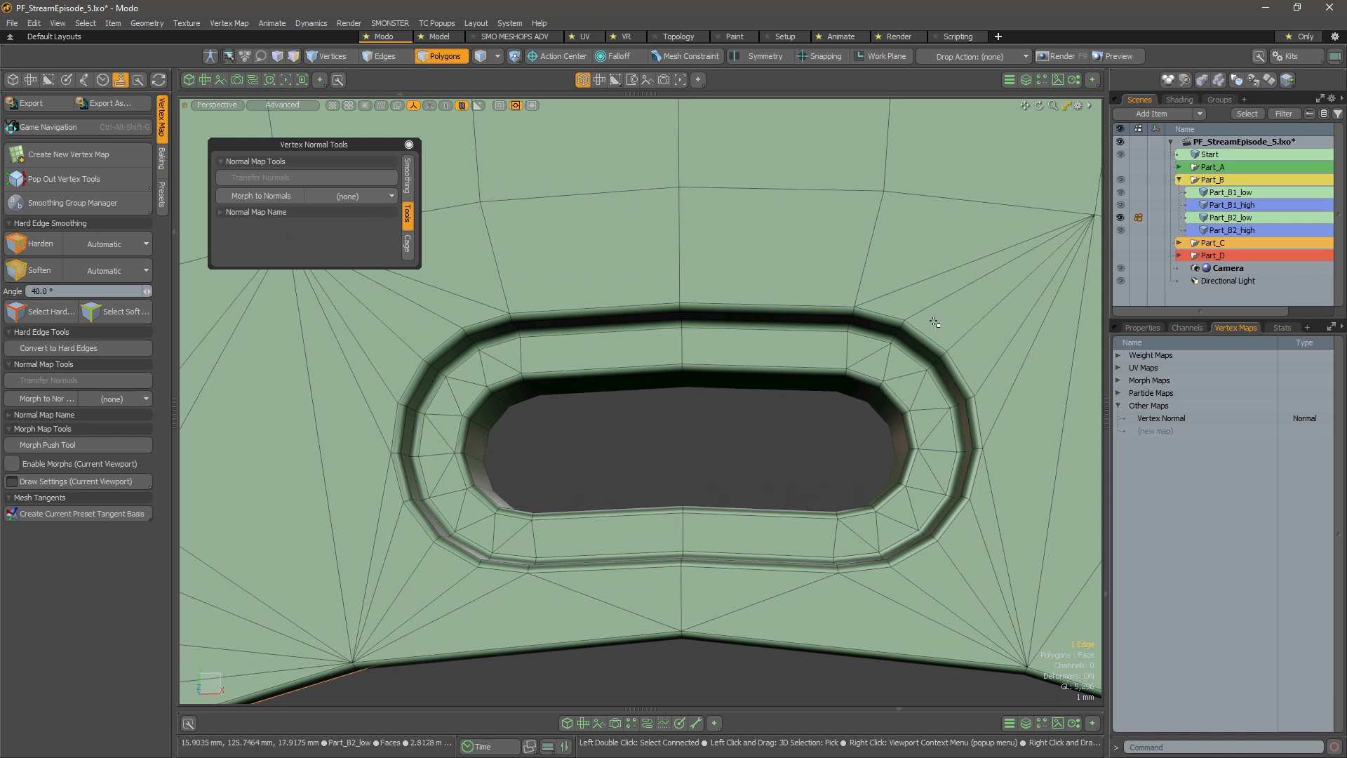
pyautogui.press('3')
pyautogui.moveTo(920, 340); pyautogui.dragTo(892, 319)
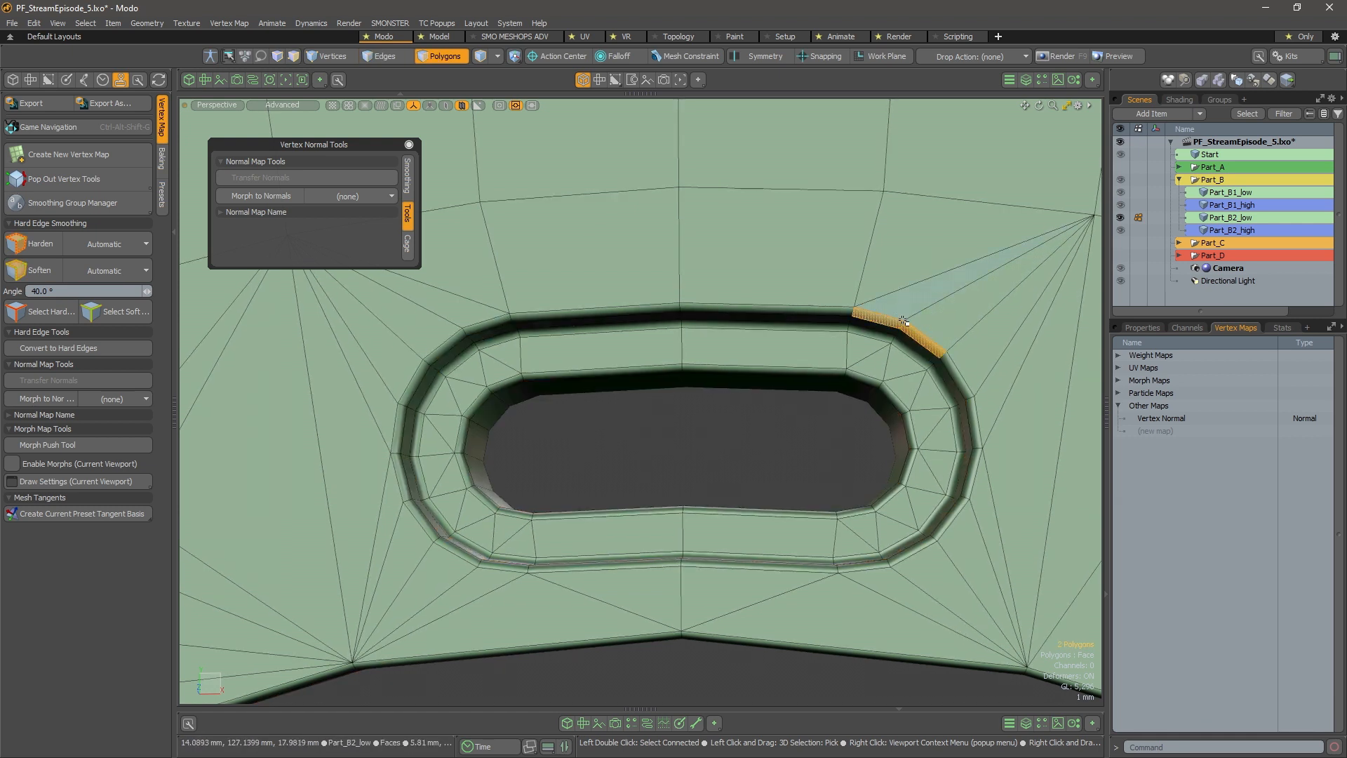
pyautogui.press('l')
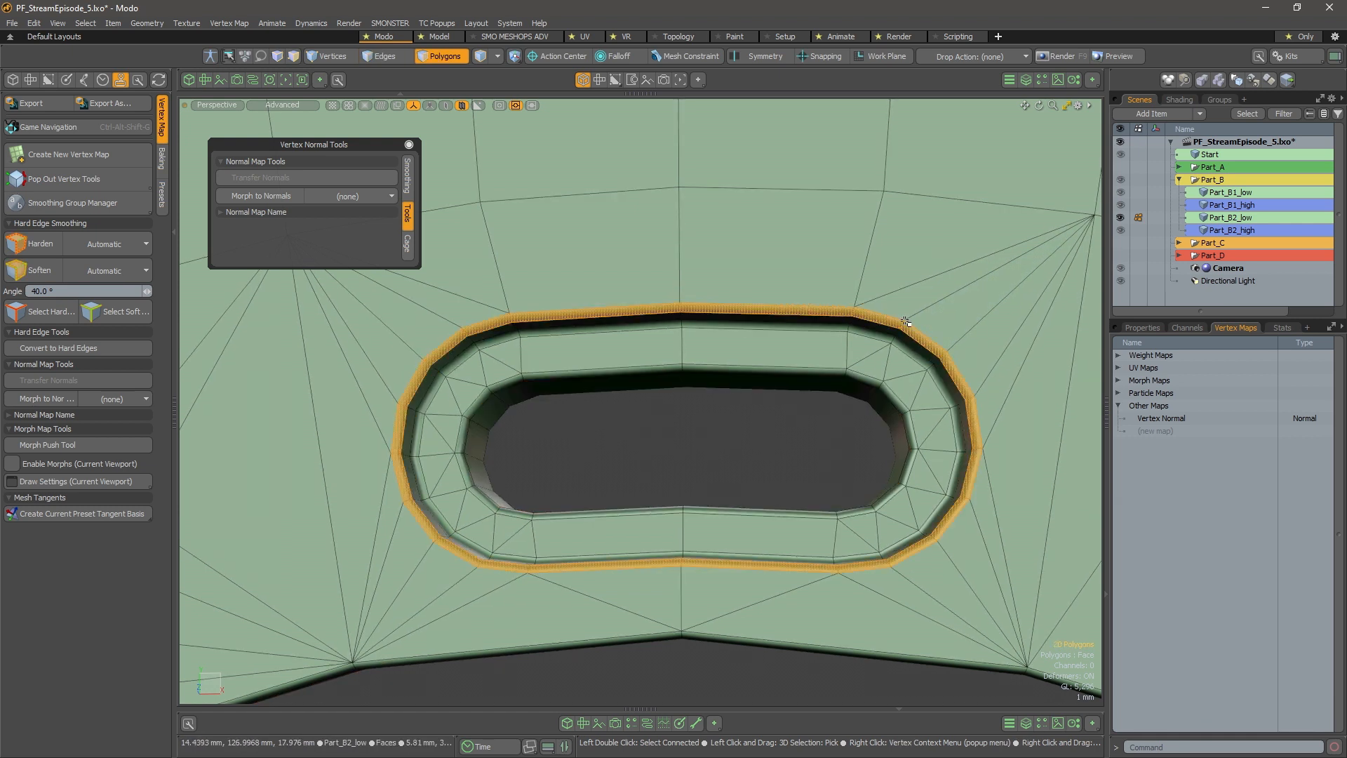
pyautogui.scroll(-5, 697, 416)
pyautogui.keyDown('alt'); pyautogui.keyDown('shift'); pyautogui.moveTo(705, 453); pyautogui.dragTo(829, 436); pyautogui.keyUp('shift'); pyautogui.keyUp('alt')
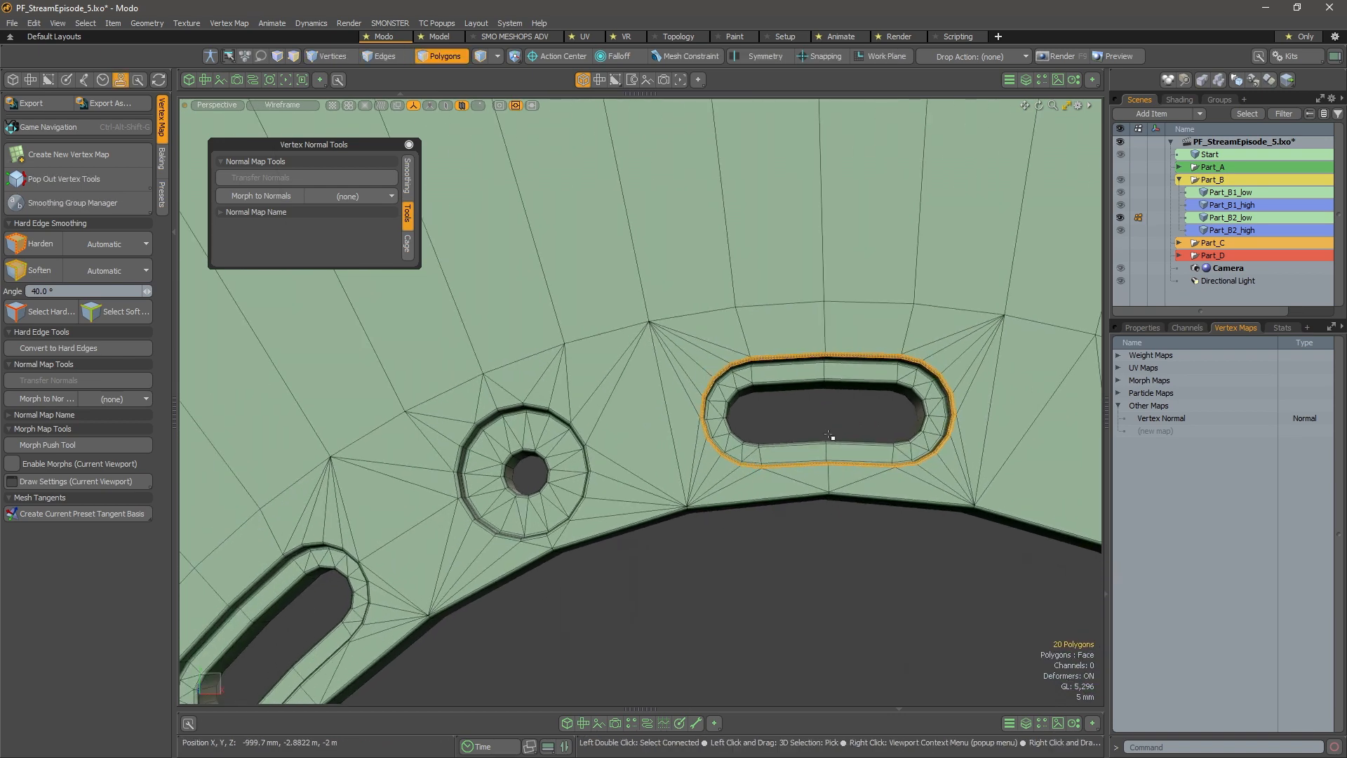
pyautogui.keyDown('alt'); pyautogui.keyDown('shift'); pyautogui.moveTo(591, 460); pyautogui.dragTo(605, 448); pyautogui.keyUp('shift'); pyautogui.keyUp('alt')
# Make the Start mesh active and examine the recess around the round hole
pyautogui.click(1219, 156)
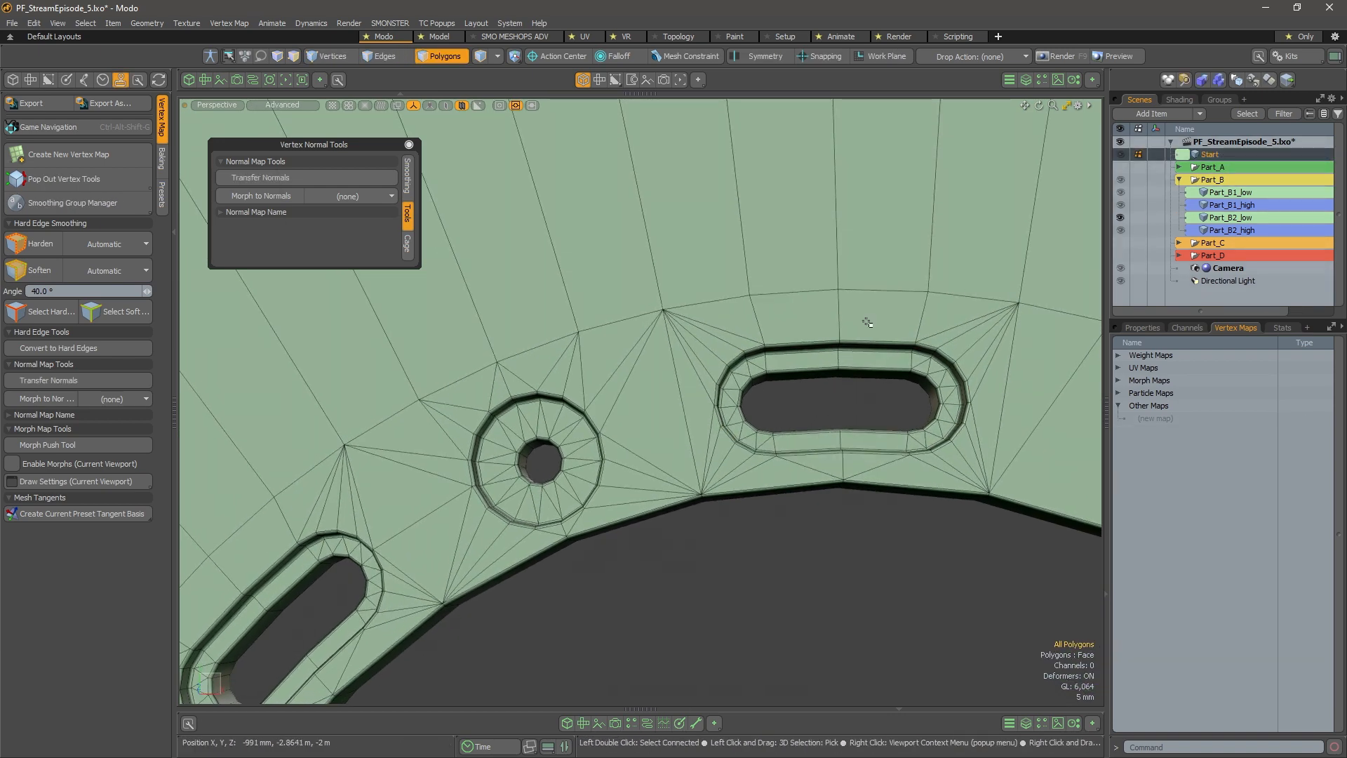
pyautogui.moveTo(522, 467)
pyautogui.keyDown('alt'); pyautogui.mouseDown()
pyautogui.moveTo(686, 364)
pyautogui.moveTo(791, 660)
pyautogui.mouseUp(); pyautogui.keyUp('alt')
pyautogui.scroll(5, 537, 461)
pyautogui.moveTo(649, 488)
pyautogui.keyDown('alt'); pyautogui.mouseDown()
pyautogui.moveTo(556, 439)
pyautogui.moveTo(569, 362)
pyautogui.mouseUp(); pyautogui.keyUp('alt')
pyautogui.scroll(3, 557, 439)
pyautogui.moveTo(598, 430)
pyautogui.keyDown('alt'); pyautogui.mouseDown()
pyautogui.moveTo(649, 460)
pyautogui.moveTo(573, 416)
pyautogui.mouseUp(); pyautogui.keyUp('alt')
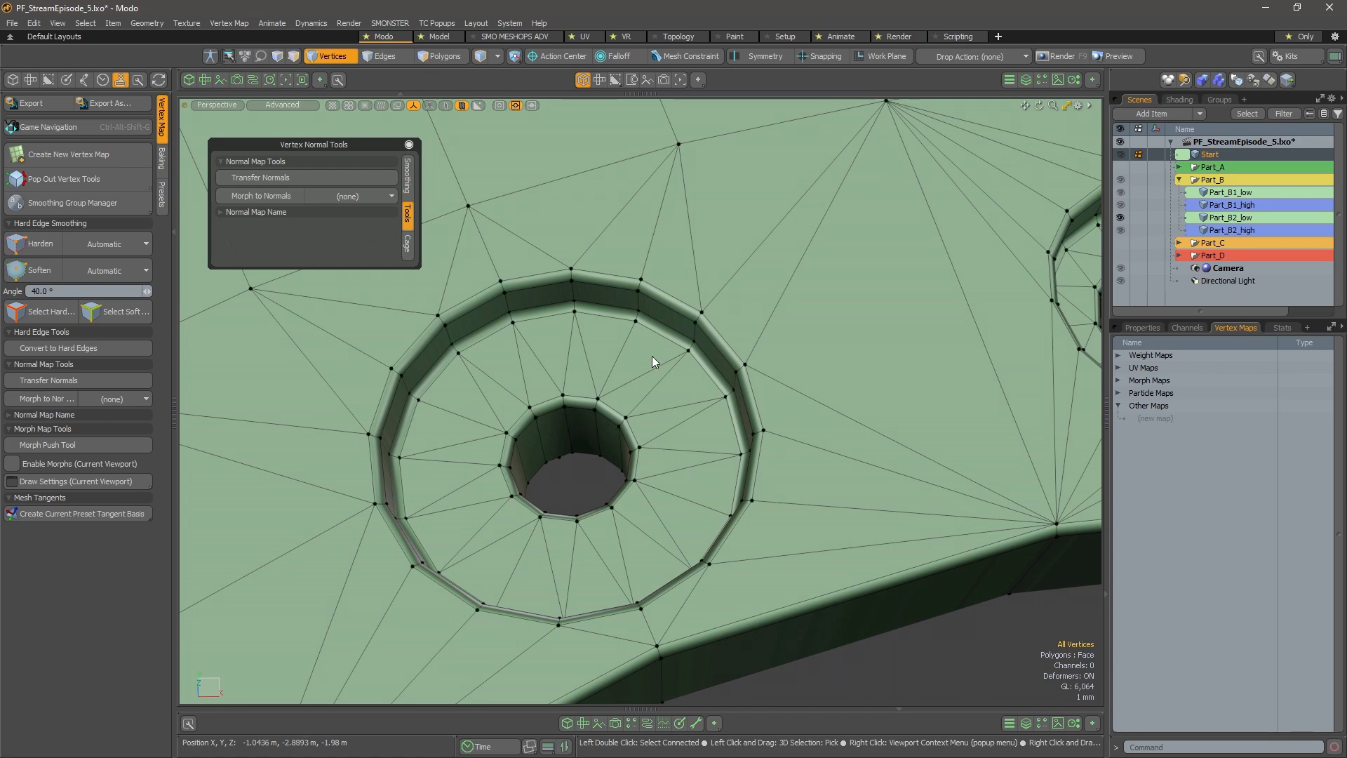
# Make Part_B2_low the active mesh and return to polygon selection around the round hole
pyautogui.press('5')
pyautogui.click(624, 365)
pyautogui.press('3')
pyautogui.keyDown('alt'); pyautogui.moveTo(546, 344); pyautogui.dragTo(589, 446); pyautogui.keyUp('alt')
pyautogui.scroll(-2, 588, 446)
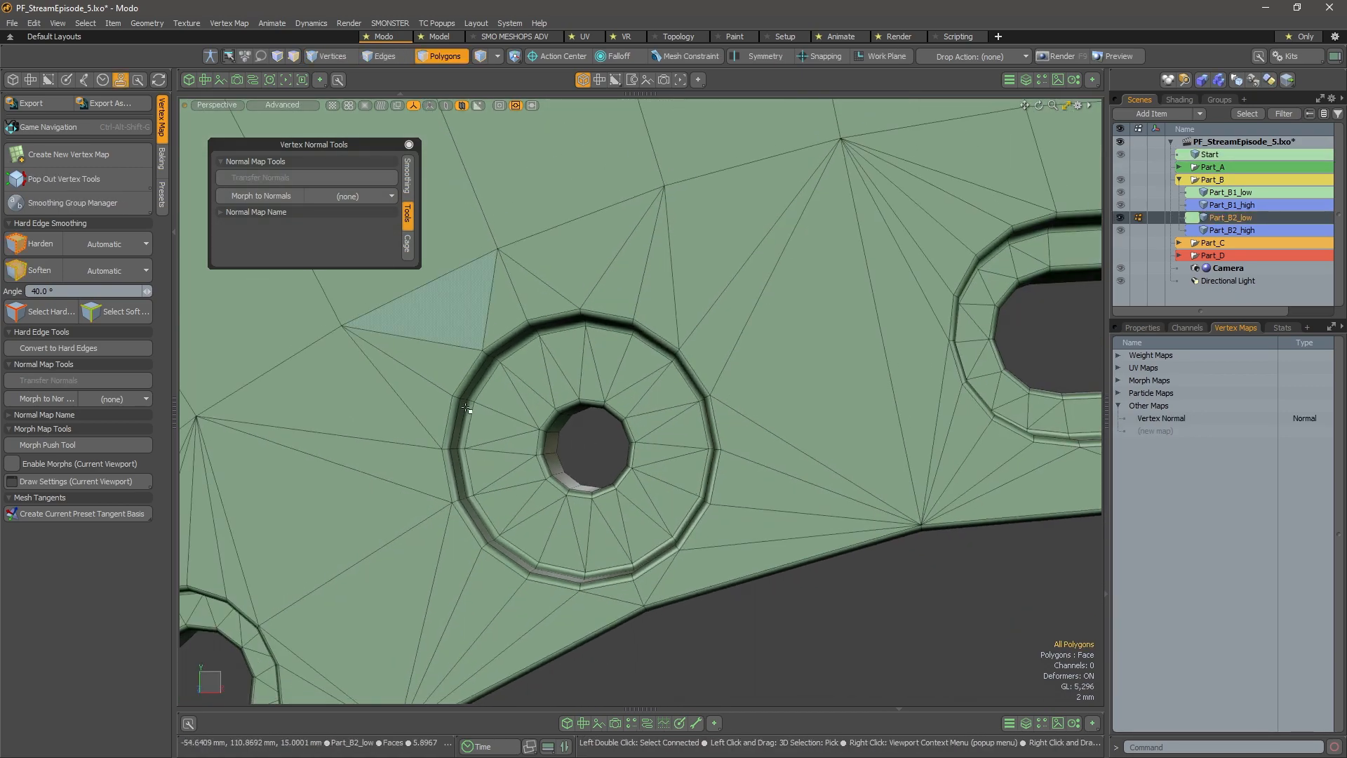
# Select the full loop of wall polygons of the circular recess around the round hole
pyautogui.keyDown('alt'); pyautogui.moveTo(466, 407); pyautogui.dragTo(611, 403); pyautogui.keyUp('alt')
pyautogui.scroll(2, 591, 443)
pyautogui.scroll(-4, 707, 364)
pyautogui.keyDown('alt'); pyautogui.moveTo(706, 364); pyautogui.dragTo(694, 219); pyautogui.keyUp('alt')
pyautogui.scroll(-6, 876, 288)
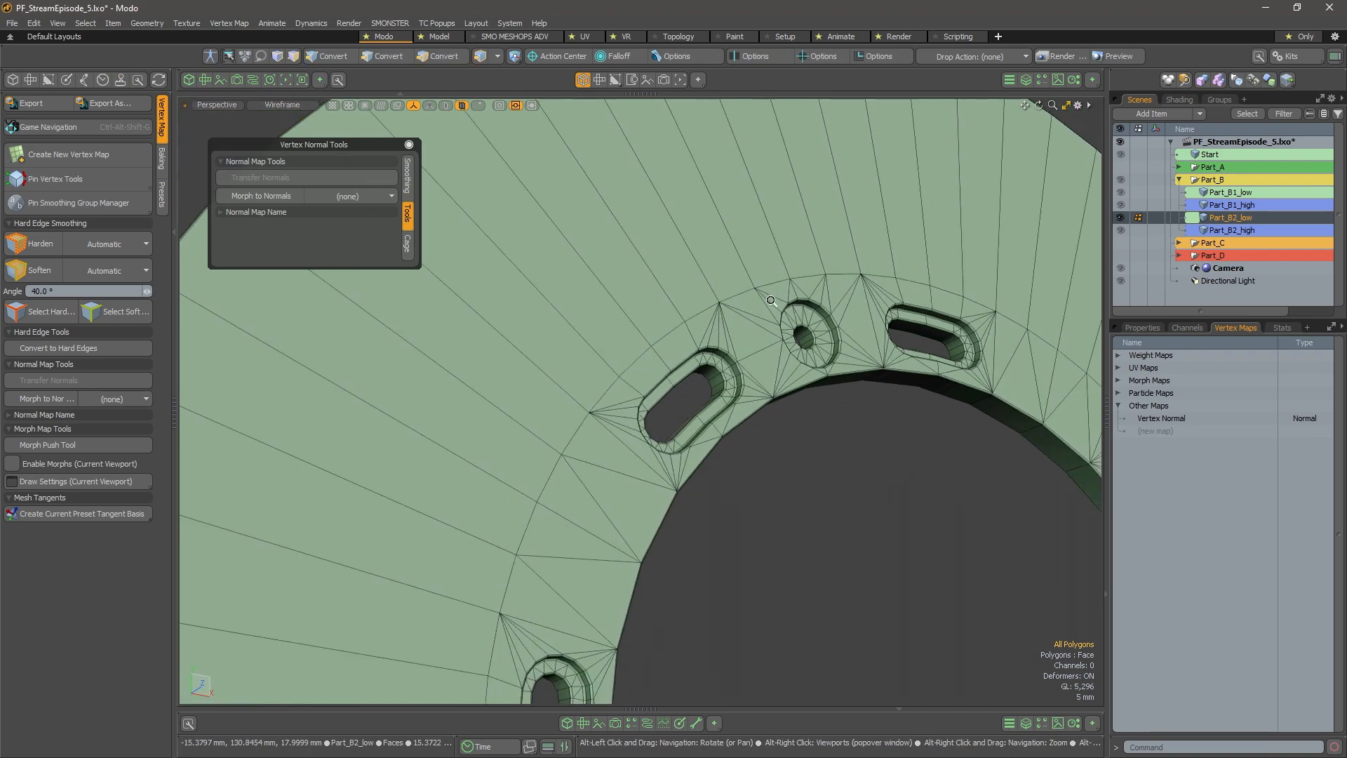
pyautogui.keyDown('alt'); pyautogui.moveTo(880, 290); pyautogui.dragTo(912, 292); pyautogui.keyUp('alt')
pyautogui.scroll(10, 893, 261)
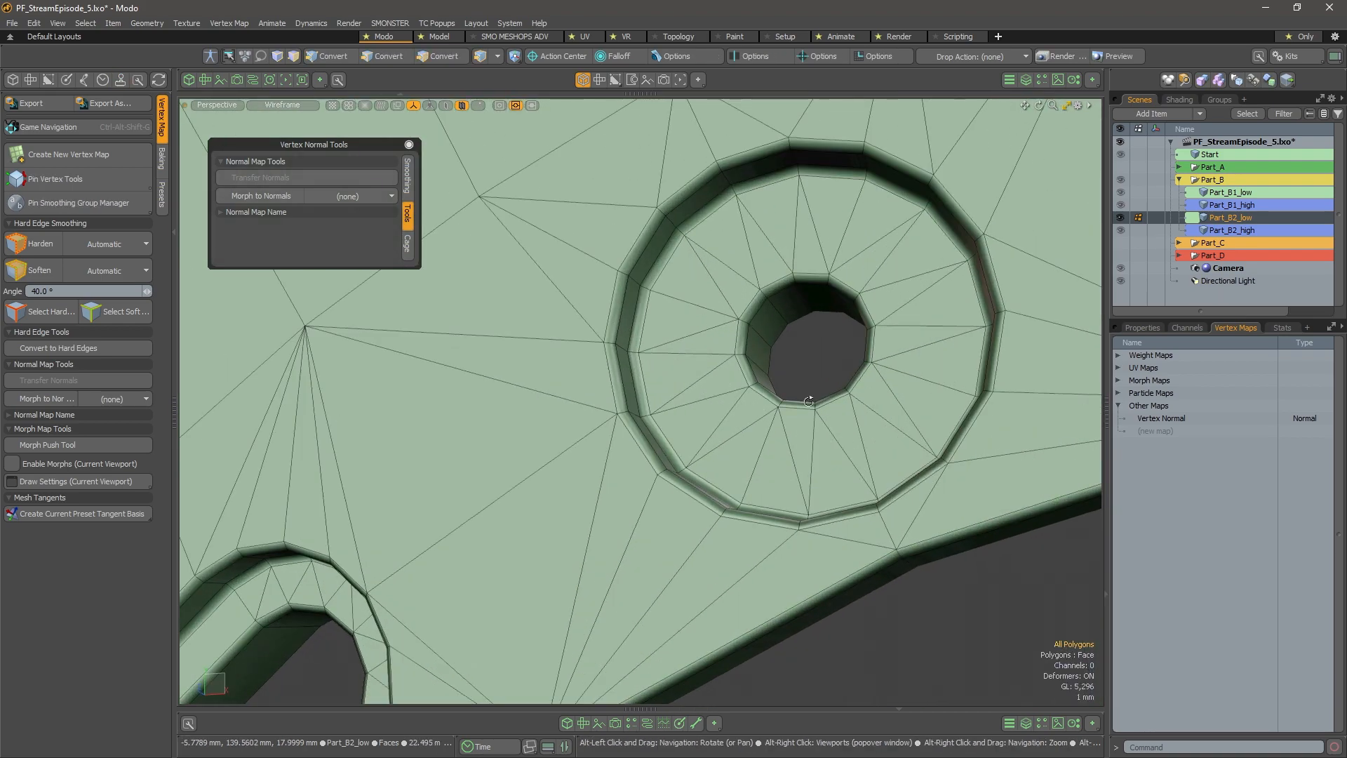
pyautogui.keyDown('alt'); pyautogui.moveTo(809, 400); pyautogui.dragTo(847, 178); pyautogui.keyUp('alt')
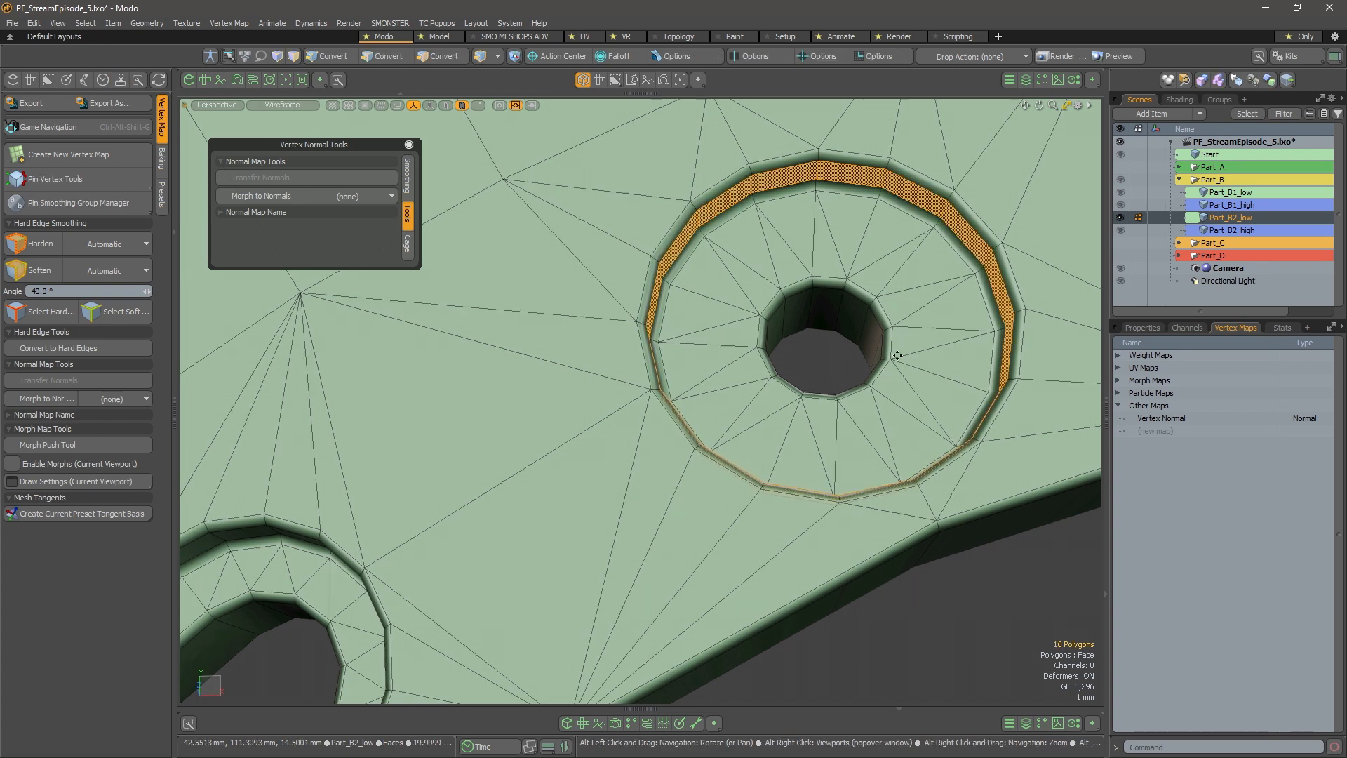
# Select polygons on the inner wall of the round hole in the centre of the recess
pyautogui.keyDown('alt'); pyautogui.moveTo(887, 357); pyautogui.dragTo(833, 469); pyautogui.keyUp('alt')
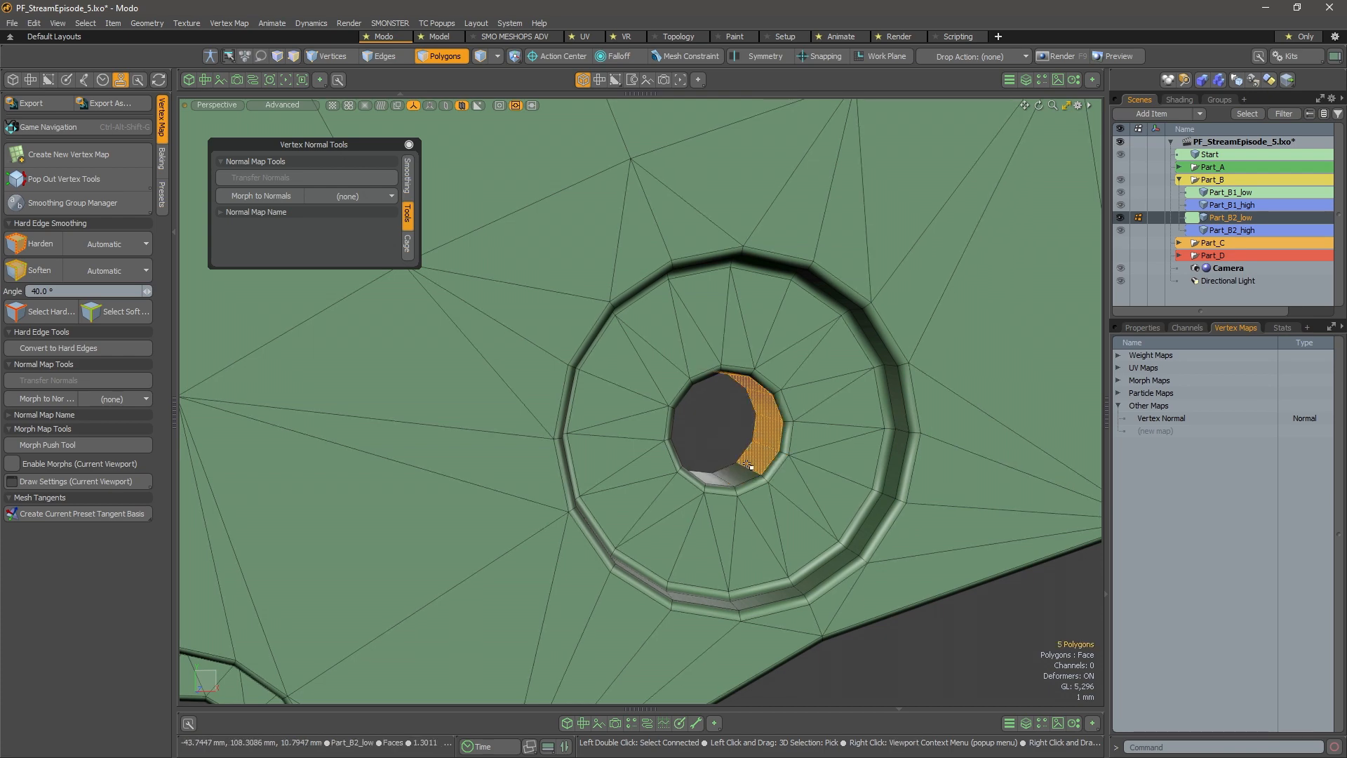
pyautogui.scroll(5, 750, 435)
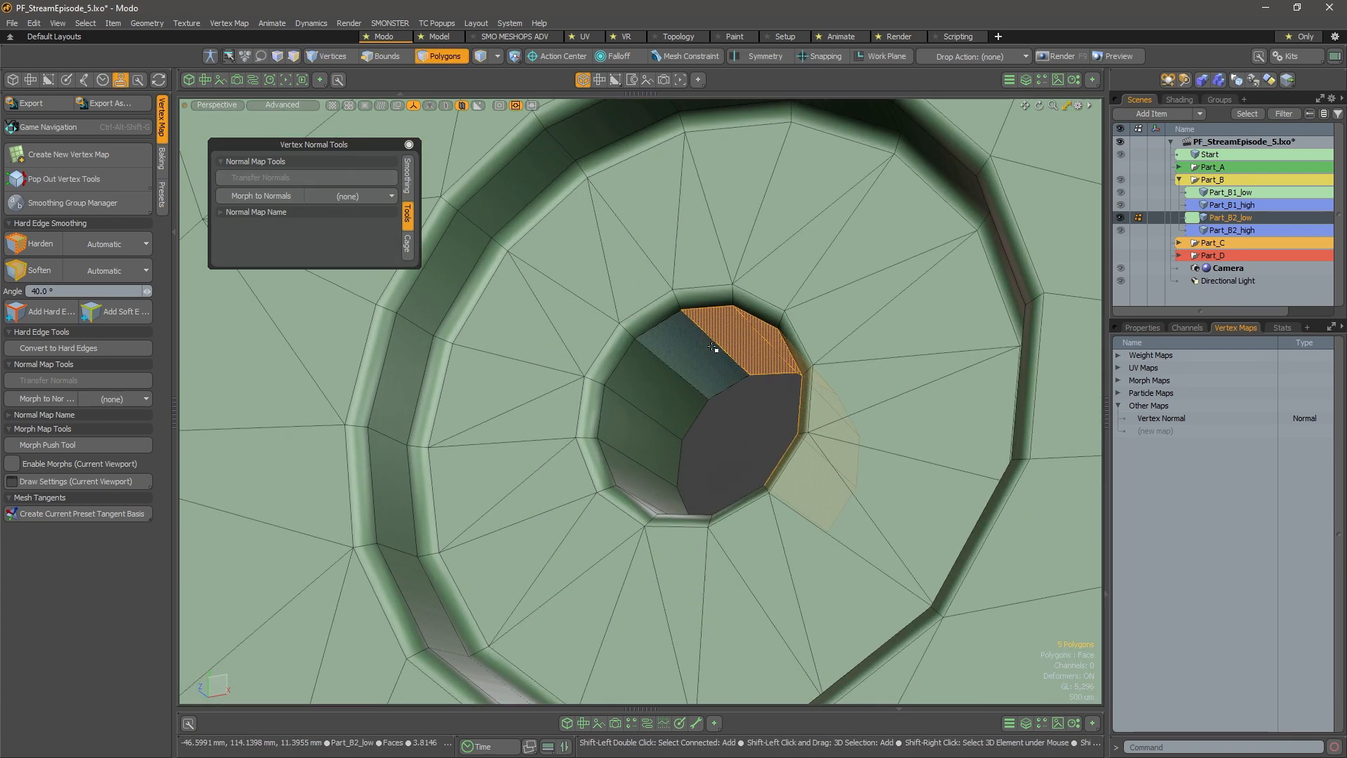
pyautogui.keyDown('alt'); pyautogui.moveTo(658, 426); pyautogui.dragTo(802, 581); pyautogui.keyUp('alt')
pyautogui.keyDown('alt'); pyautogui.moveTo(705, 523); pyautogui.dragTo(659, 323); pyautogui.keyUp('alt')
pyautogui.keyDown('ctrl'); pyautogui.click(848, 556); pyautogui.keyUp('ctrl')
# Replace the hole wall selection with the circular recess's complete wall loop
pyautogui.scroll(-5, 847, 556)
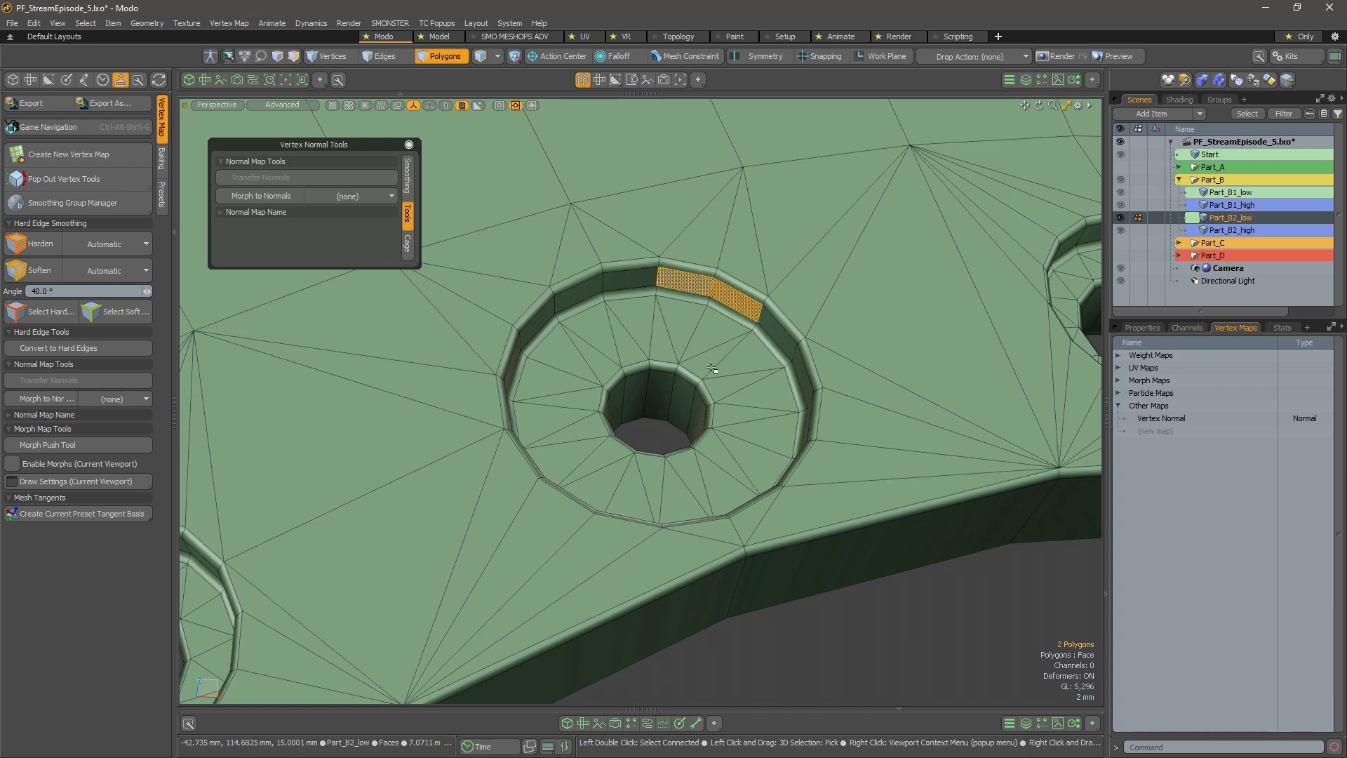
pyautogui.keyDown('alt'); pyautogui.moveTo(673, 351); pyautogui.dragTo(669, 471); pyautogui.keyUp('alt')
pyautogui.scroll(-6, 779, 463)
pyautogui.keyDown('alt'); pyautogui.keyDown('shift'); pyautogui.moveTo(833, 529); pyautogui.dragTo(748, 456); pyautogui.keyUp('shift'); pyautogui.keyUp('alt')
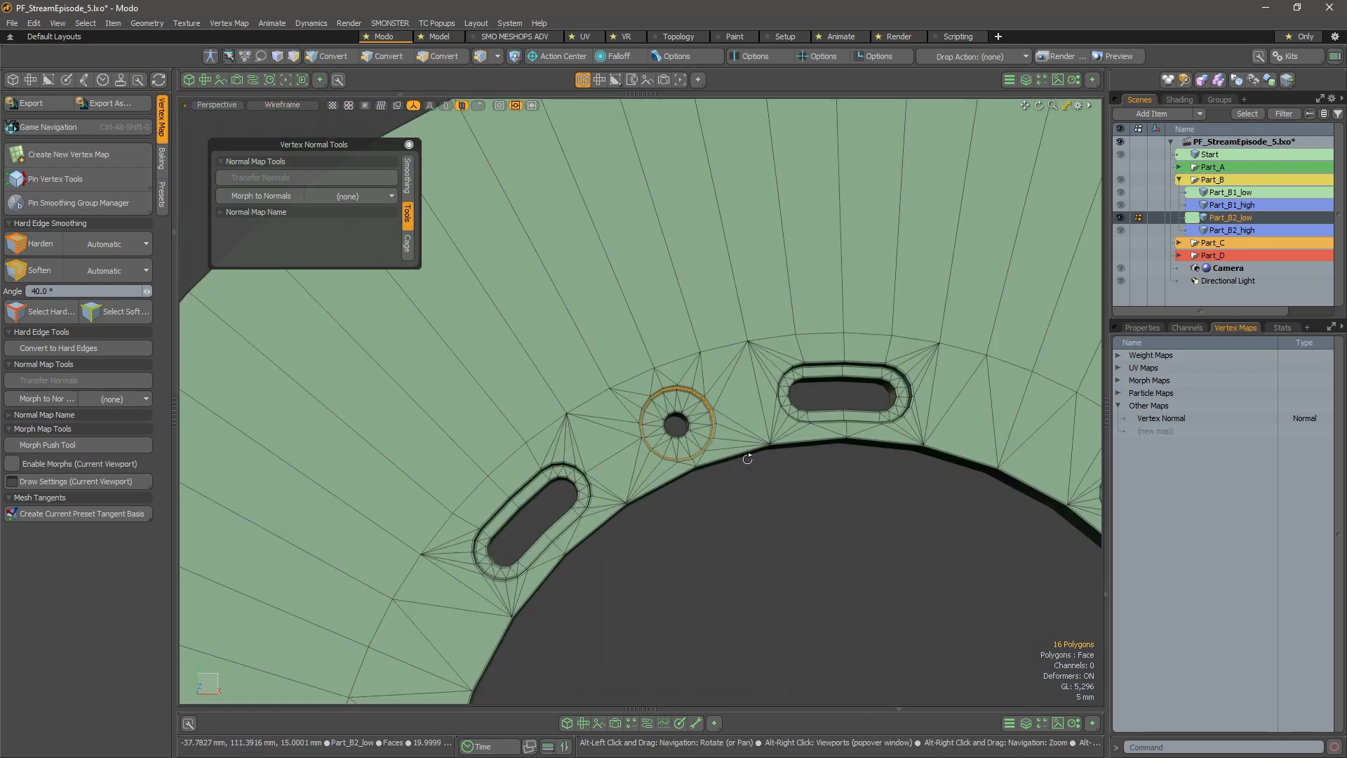
# Clear the polygon selection and examine the hole and slot layout across the whole ring
pyautogui.scroll(-6, 757, 456)
pyautogui.keyDown('alt'); pyautogui.keyDown('shift'); pyautogui.moveTo(832, 552); pyautogui.dragTo(657, 369); pyautogui.keyUp('shift'); pyautogui.keyUp('alt')
pyautogui.scroll(-2, 657, 370)
pyautogui.scroll(-2, 657, 369)
pyautogui.keyDown('alt'); pyautogui.keyDown('shift'); pyautogui.moveTo(714, 443); pyautogui.dragTo(673, 301); pyautogui.keyUp('shift'); pyautogui.keyUp('alt')
pyautogui.scroll(-4, 716, 391)
pyautogui.keyDown('alt'); pyautogui.moveTo(797, 429); pyautogui.dragTo(687, 419); pyautogui.keyUp('alt')
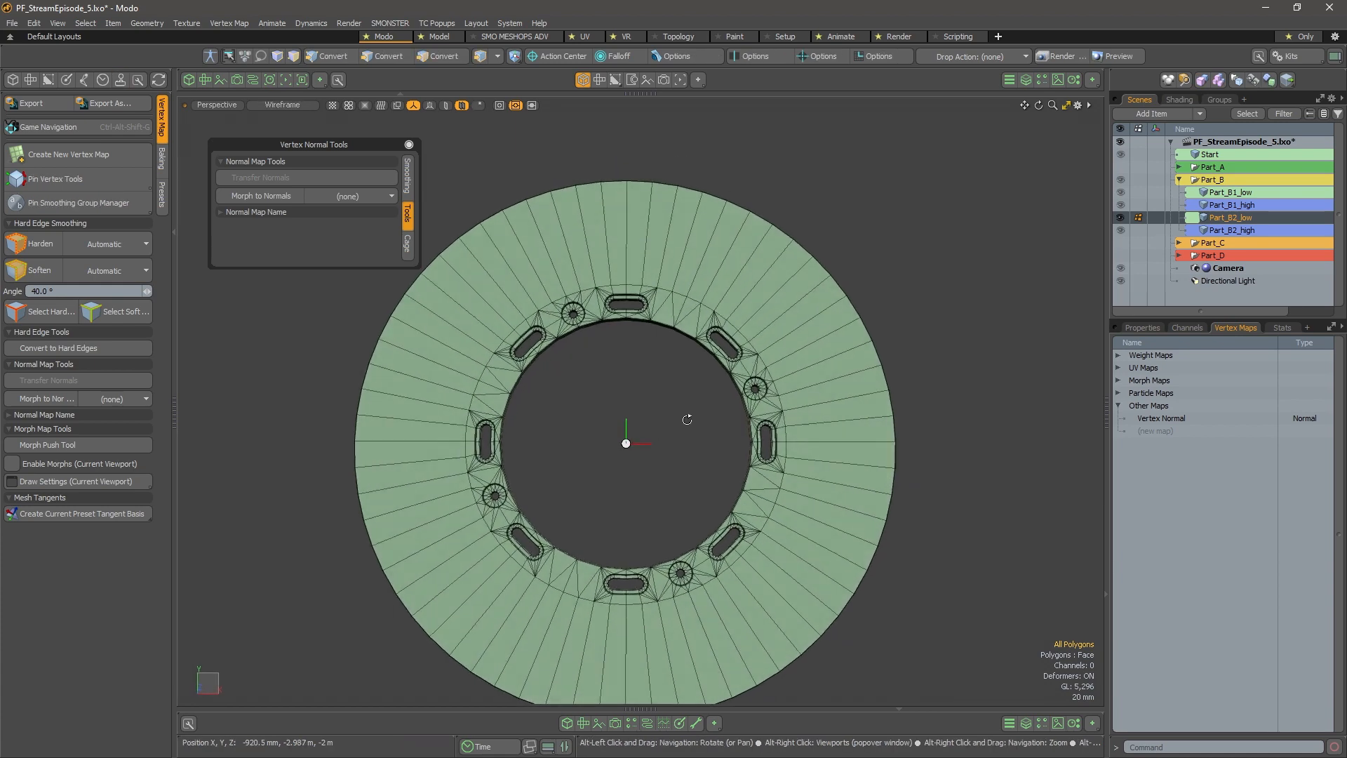
# Select two adjacent edges on the circular edge loop that encloses the holes and slots
pyautogui.scroll(5, 672, 296)
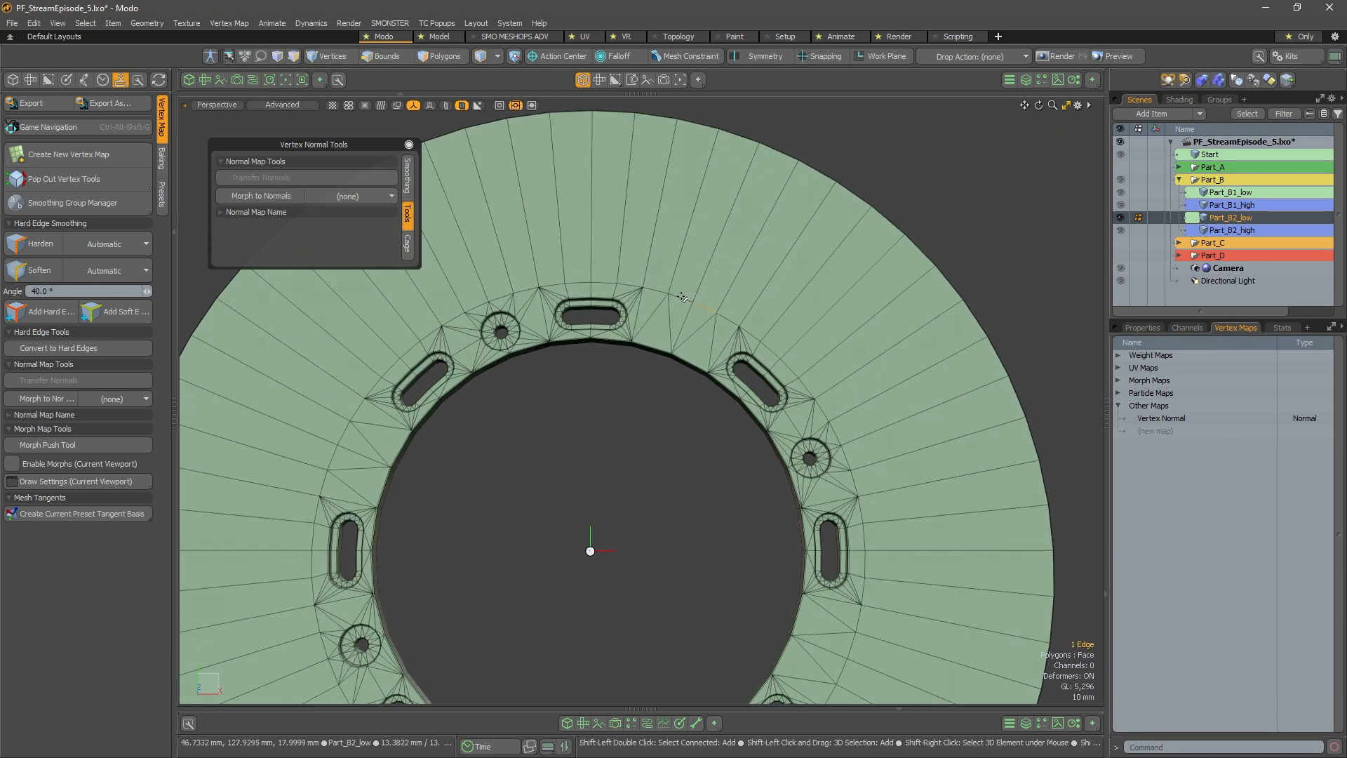
pyautogui.press('2')
pyautogui.keyDown('alt'); pyautogui.keyDown('shift'); pyautogui.moveTo(682, 296); pyautogui.dragTo(804, 309); pyautogui.keyUp('shift'); pyautogui.keyUp('alt')
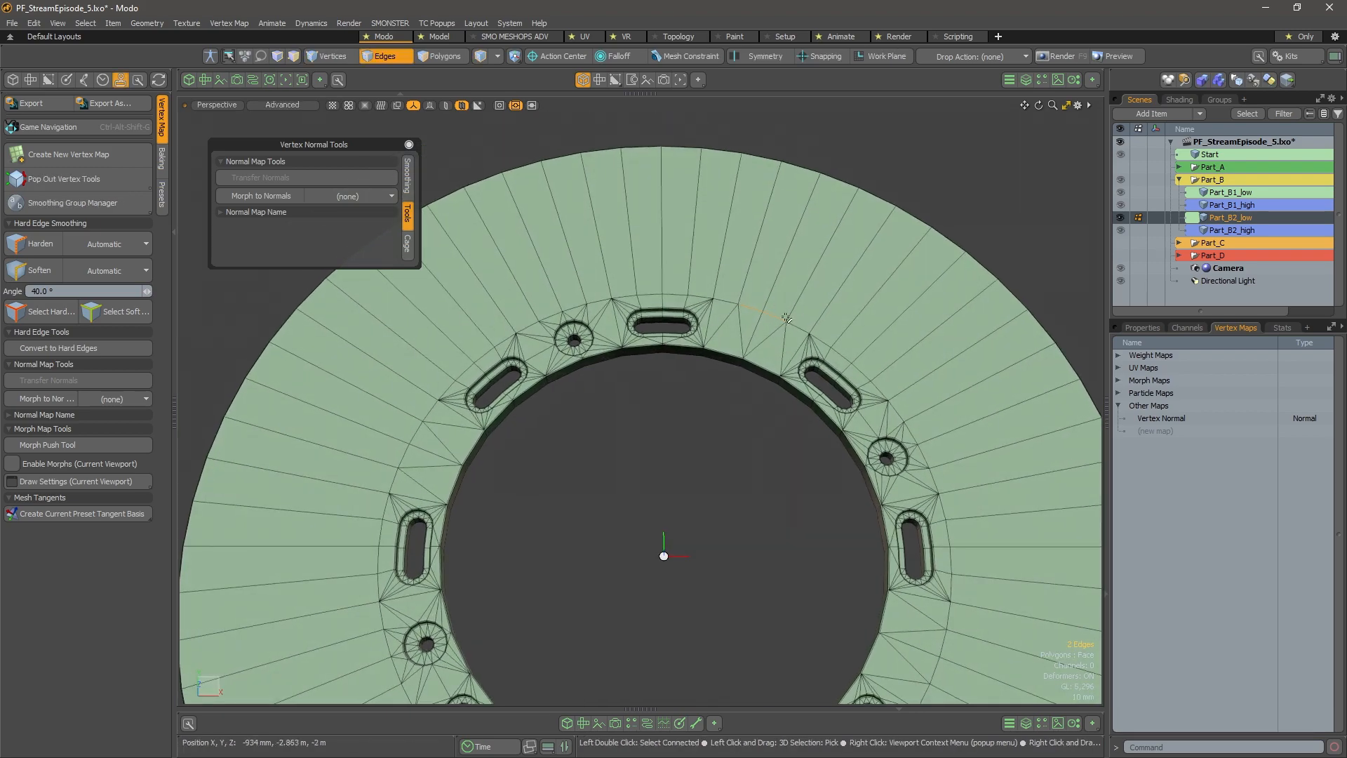
pyautogui.keyDown('alt'); pyautogui.moveTo(619, 329); pyautogui.dragTo(617, 348); pyautogui.keyUp('alt')
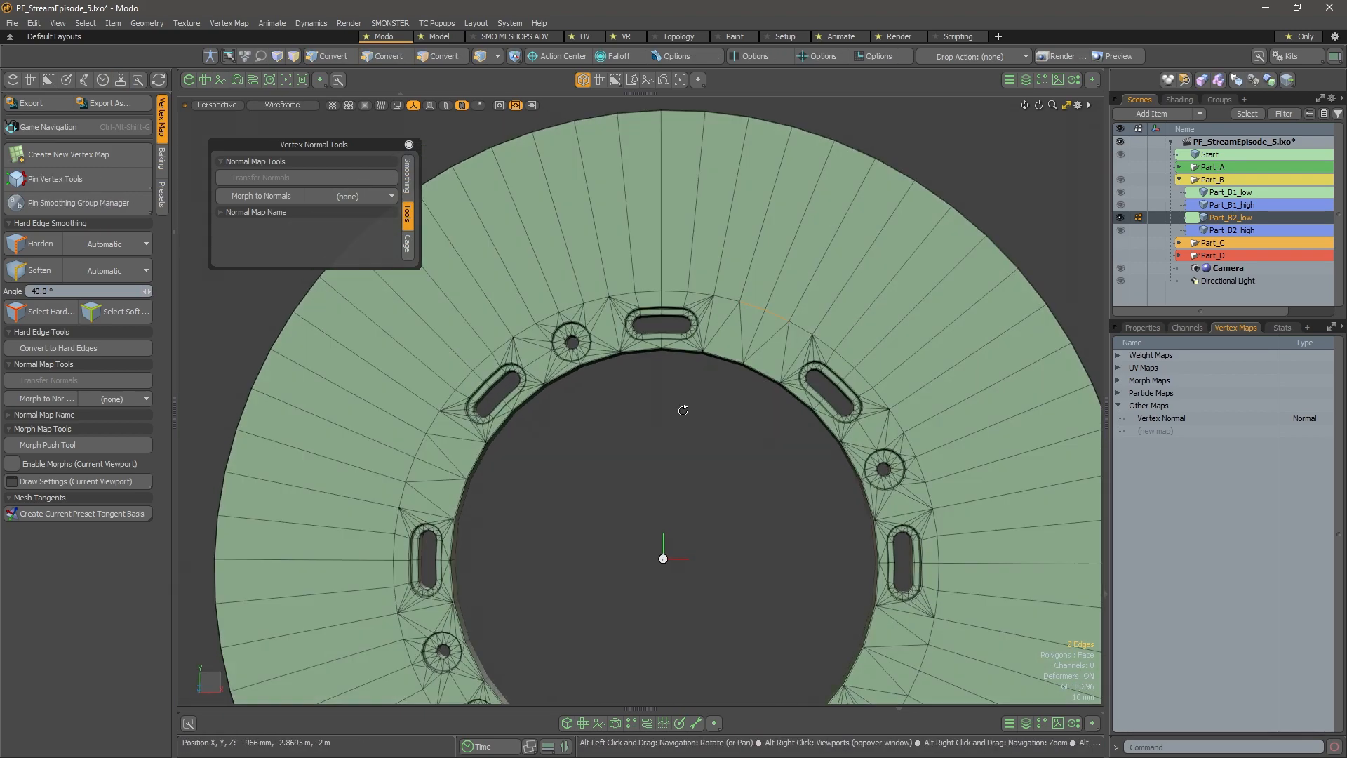
pyautogui.keyDown('alt'); pyautogui.moveTo(728, 316); pyautogui.dragTo(1040, 465); pyautogui.keyUp('alt')
pyautogui.keyDown('alt'); pyautogui.moveTo(694, 505); pyautogui.dragTo(644, 472); pyautogui.keyUp('alt')
pyautogui.keyDown('alt'); pyautogui.moveTo(732, 579); pyautogui.dragTo(800, 414); pyautogui.keyUp('alt')
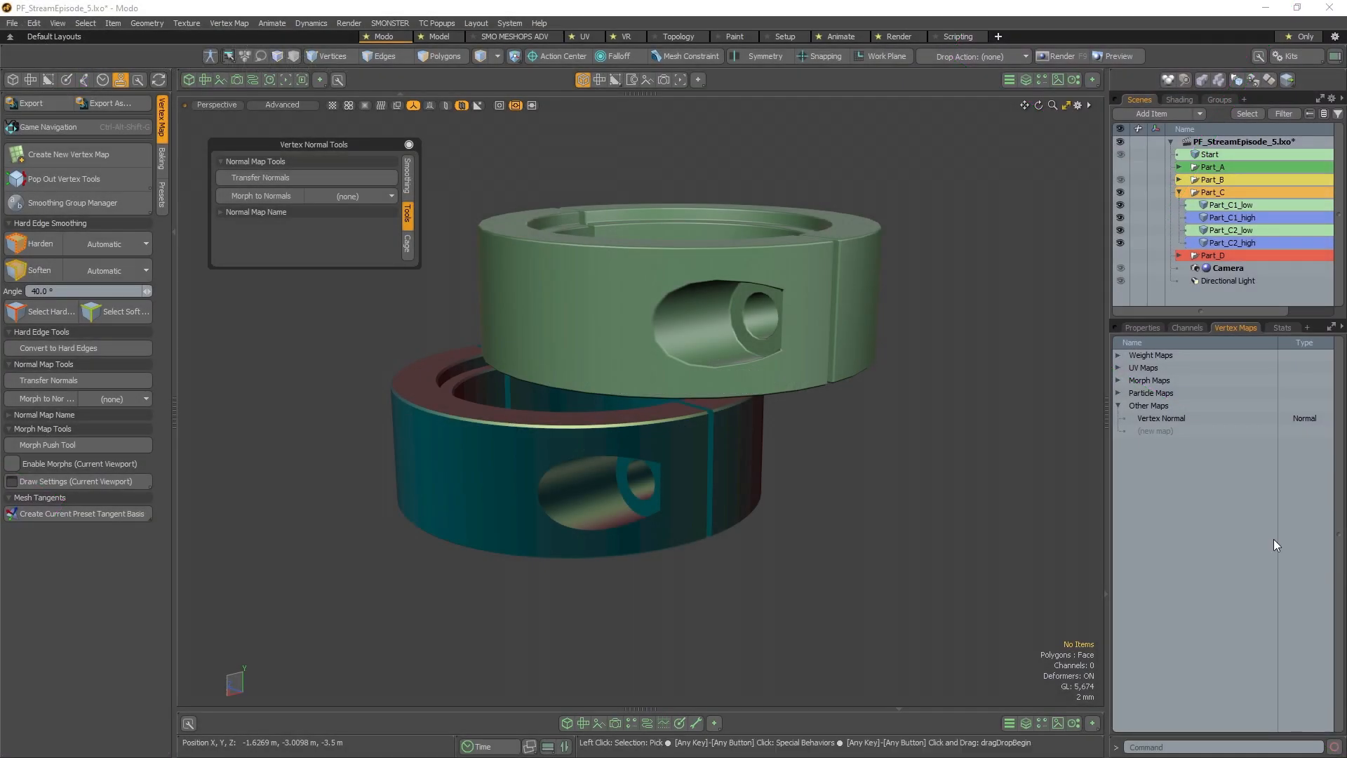
# Isolate the Part_C1_high and Part_C2_high collar halves by hiding the unselected meshes
pyautogui.keyDown('alt'); pyautogui.moveTo(712, 420); pyautogui.dragTo(712, 358); pyautogui.keyUp('alt')
pyautogui.scroll(3, 712, 357)
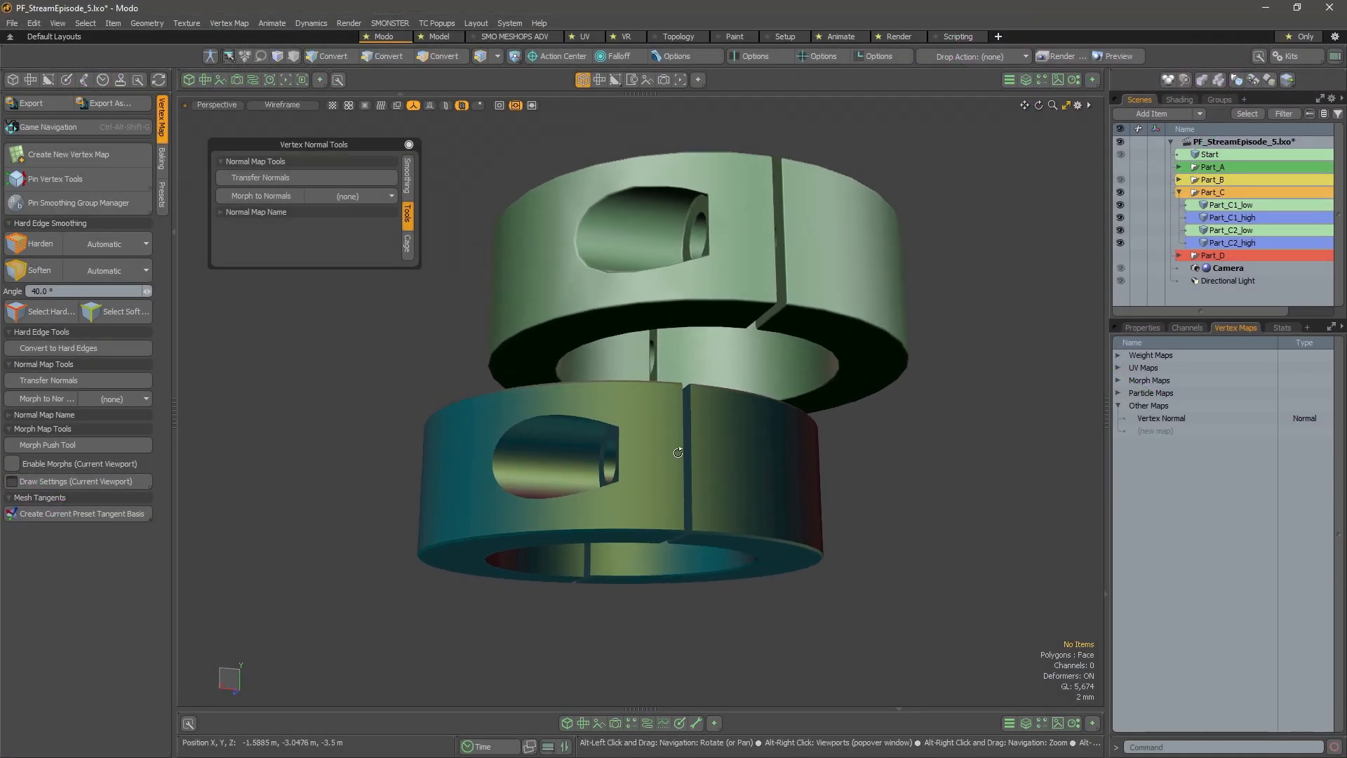
pyautogui.click(766, 483)
pyautogui.keyDown('shift'); pyautogui.click(768, 482); pyautogui.keyUp('shift')
pyautogui.hotkey('shift', 'h')
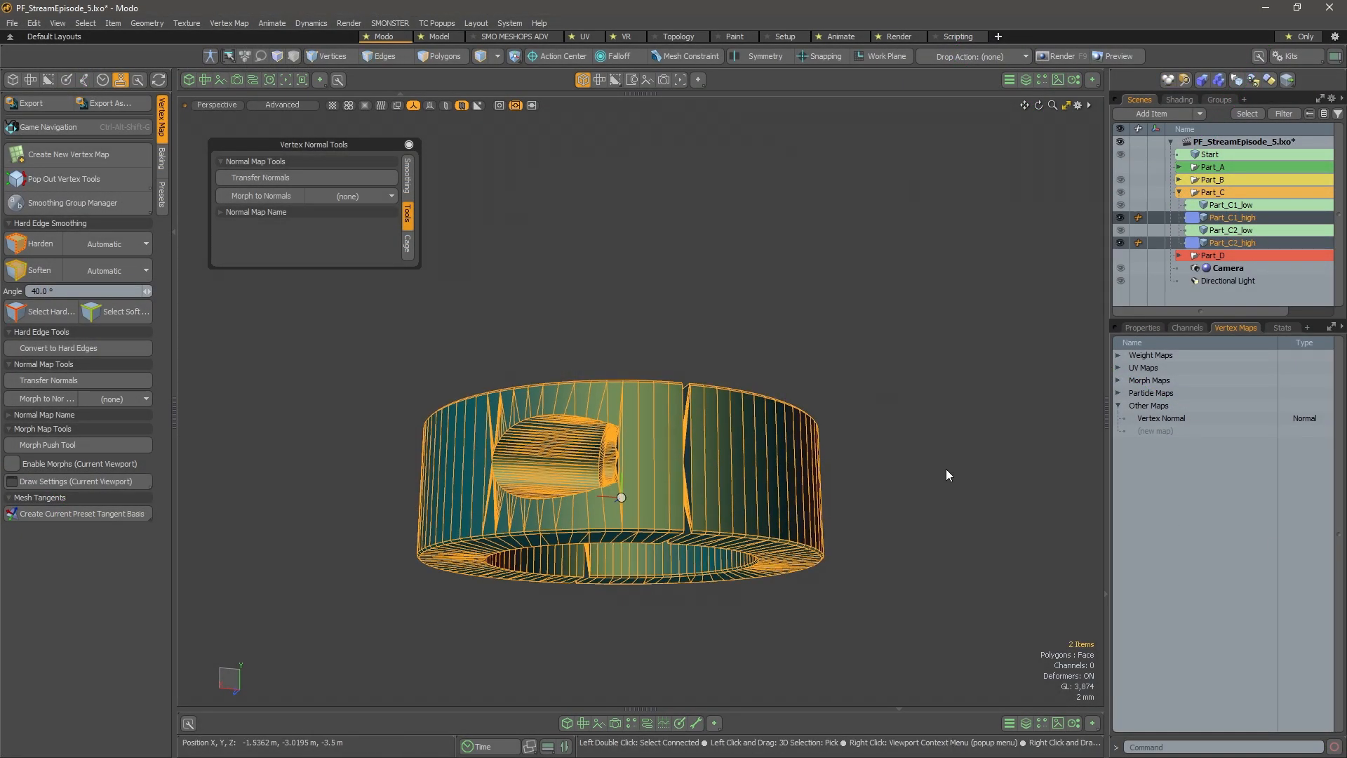
# Select only Part_C1_high and examine its mesh from the side and above
pyautogui.click(945, 468)
pyautogui.keyDown('alt'); pyautogui.moveTo(806, 295); pyautogui.dragTo(887, 317); pyautogui.keyUp('alt')
pyautogui.click(820, 400)
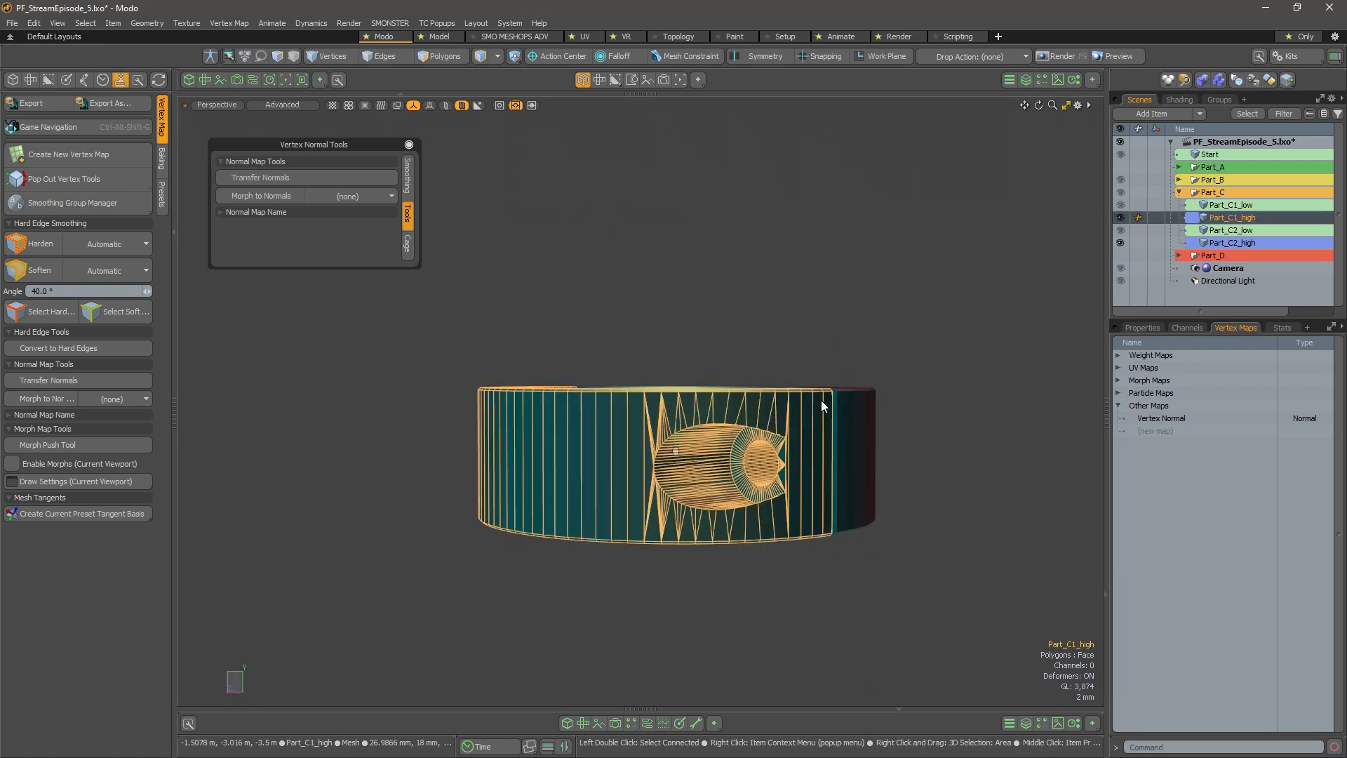
pyautogui.keyDown('alt'); pyautogui.moveTo(821, 400); pyautogui.dragTo(862, 435); pyautogui.keyUp('alt')
pyautogui.scroll(3, 634, 430)
pyautogui.keyDown('alt'); pyautogui.moveTo(634, 430); pyautogui.dragTo(676, 501); pyautogui.keyUp('alt')
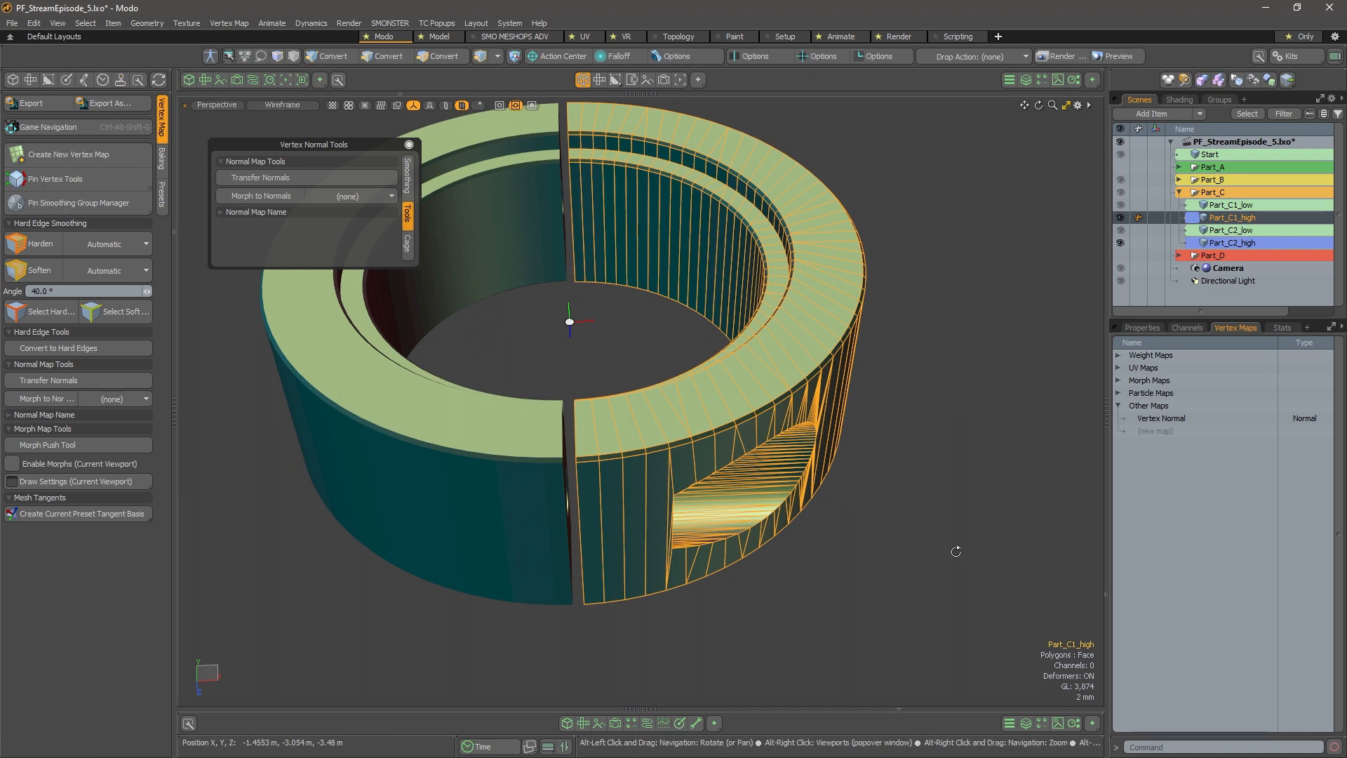
pyautogui.keyDown('alt'); pyautogui.moveTo(955, 552); pyautogui.dragTo(785, 341); pyautogui.keyUp('alt')
# Deselect Part_C1_high and examine the collar's underside, screw recess and split gap
pyautogui.click(953, 553)
pyautogui.keyDown('alt'); pyautogui.moveTo(699, 686); pyautogui.dragTo(1019, 425); pyautogui.keyUp('alt')
pyautogui.keyDown('alt'); pyautogui.moveTo(818, 273); pyautogui.dragTo(775, 226); pyautogui.keyUp('alt')
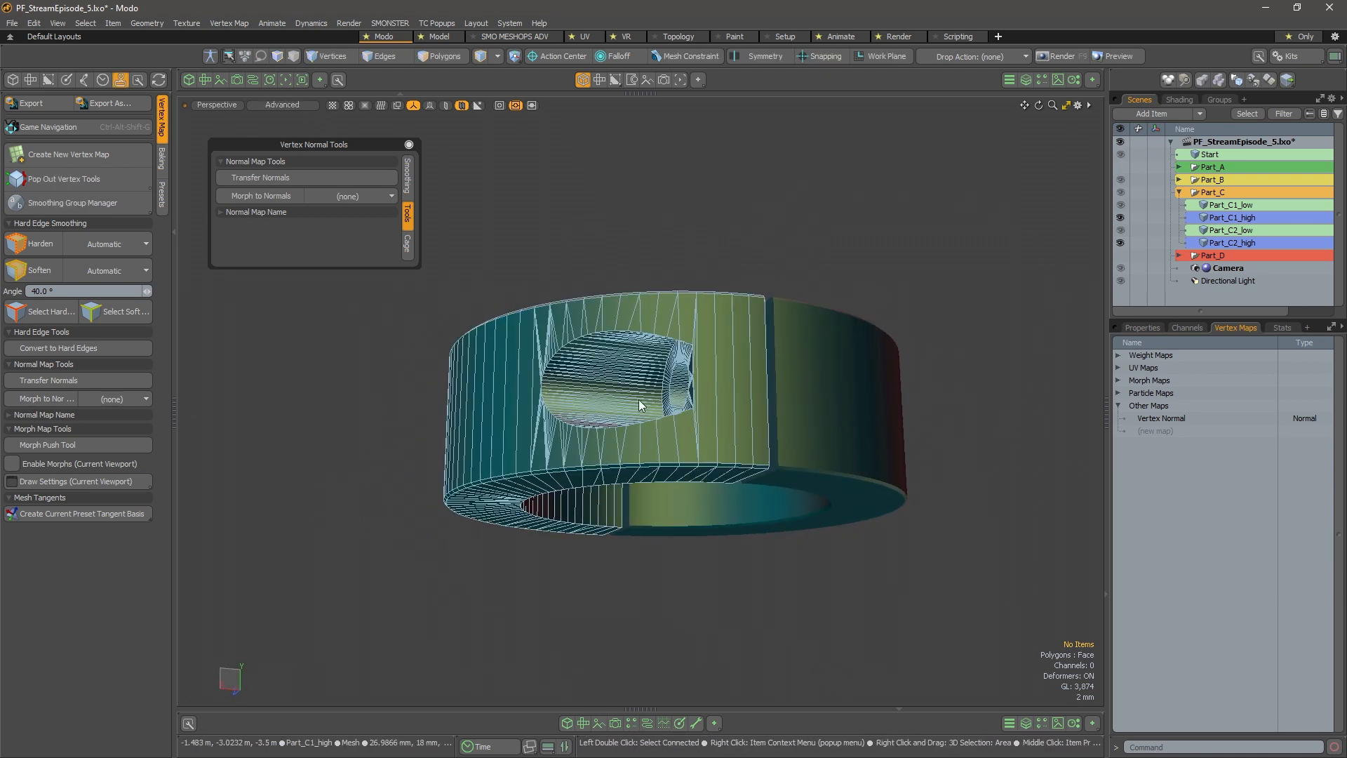
pyautogui.keyDown('alt'); pyautogui.moveTo(640, 404); pyautogui.dragTo(547, 351); pyautogui.keyUp('alt')
pyautogui.keyDown('alt'); pyautogui.moveTo(547, 352); pyautogui.dragTo(742, 337, button='right'); pyautogui.keyUp('alt')
pyautogui.keyDown('alt'); pyautogui.moveTo(743, 336); pyautogui.dragTo(629, 394); pyautogui.keyUp('alt')
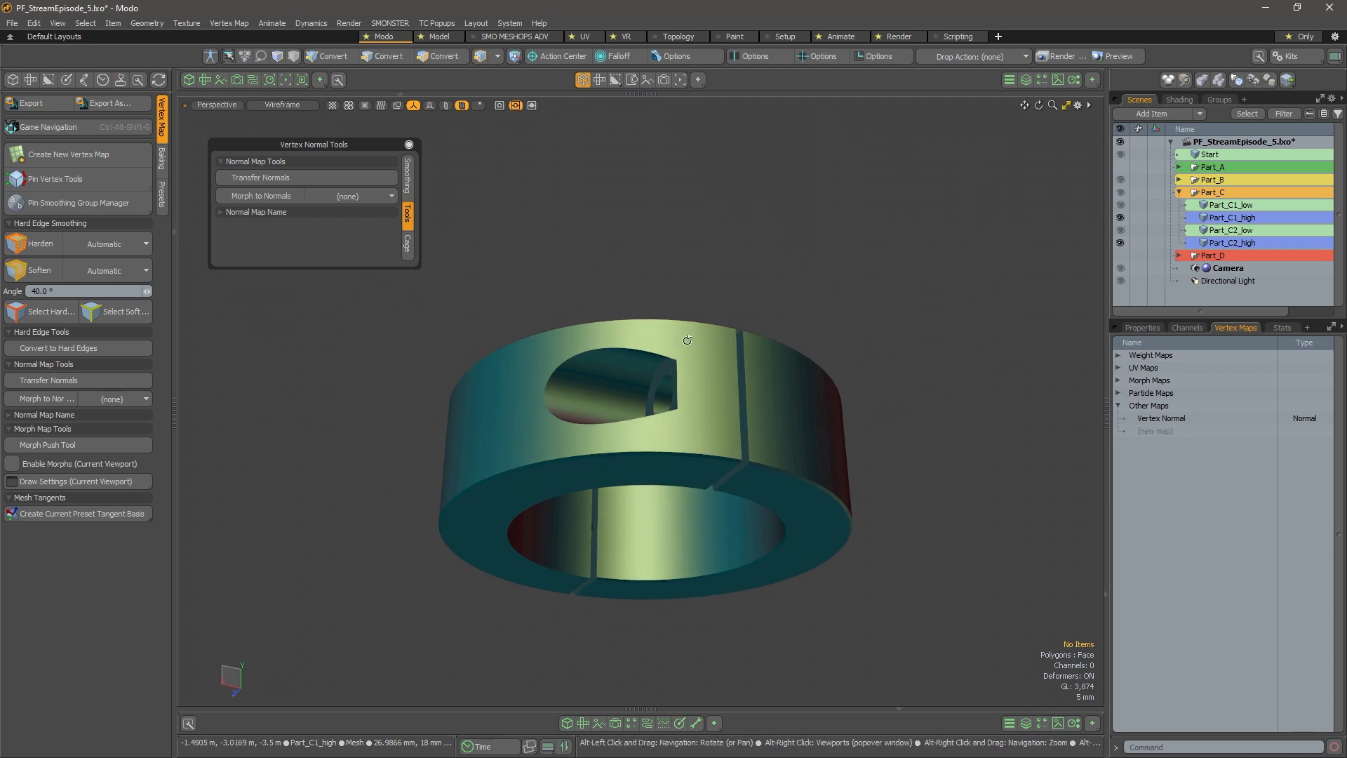
pyautogui.keyDown('ctrl'); pyautogui.keyDown('alt'); pyautogui.moveTo(685, 340); pyautogui.dragTo(764, 343); pyautogui.keyUp('alt'); pyautogui.keyUp('ctrl')
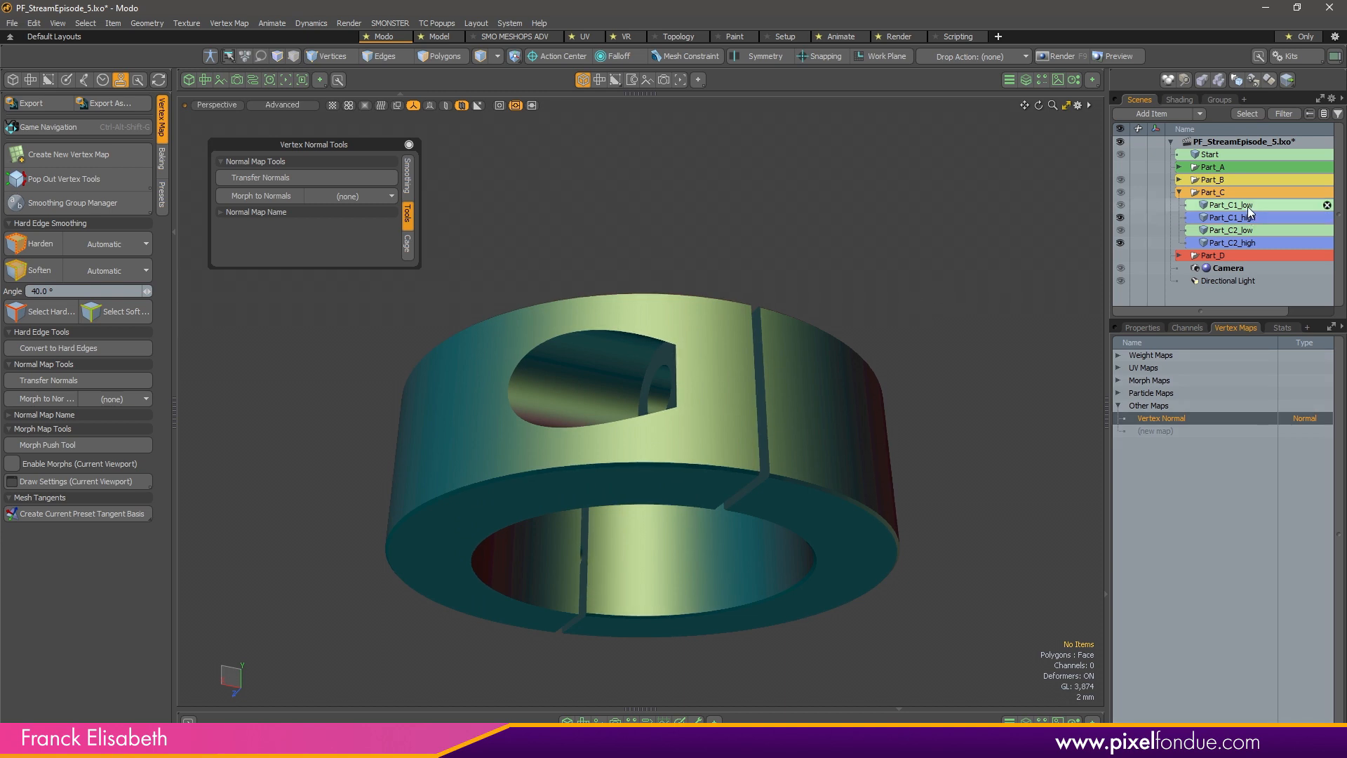
# Isolate the Part_C1_low and Part_C2_low collar halves by unhiding everything and hiding the unselected meshes
pyautogui.press('u')
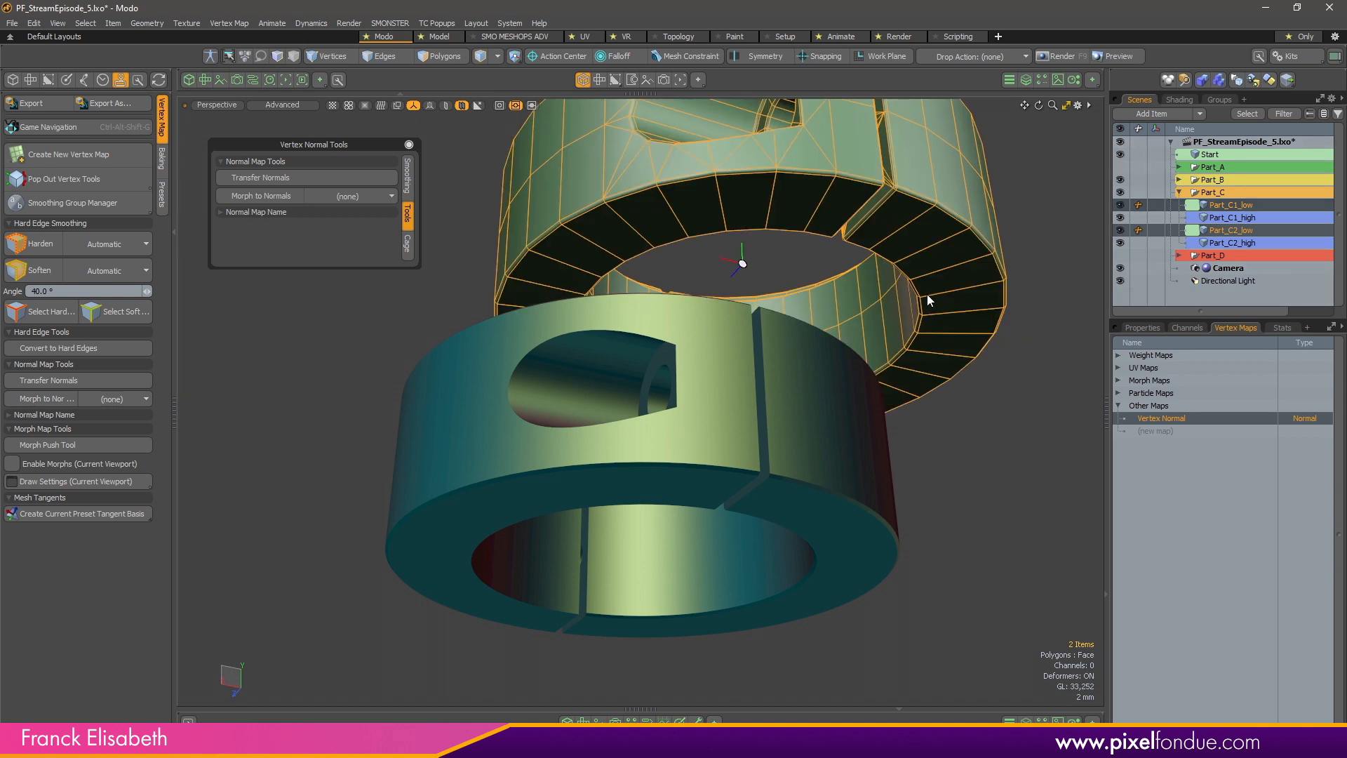
pyautogui.hotkey('shift', 'h')
pyautogui.click(1031, 402)
# Examine the topology and shading of Part_C1_low around the screw recess and the collar's underside
pyautogui.keyDown('alt'); pyautogui.moveTo(866, 430); pyautogui.dragTo(760, 496); pyautogui.keyUp('alt')
pyautogui.keyDown('alt'); pyautogui.moveTo(961, 507); pyautogui.dragTo(781, 473); pyautogui.keyUp('alt')
pyautogui.keyDown('alt'); pyautogui.moveTo(874, 454); pyautogui.dragTo(747, 351); pyautogui.keyUp('alt')
pyautogui.click(828, 416)
pyautogui.scroll(3, 726, 383)
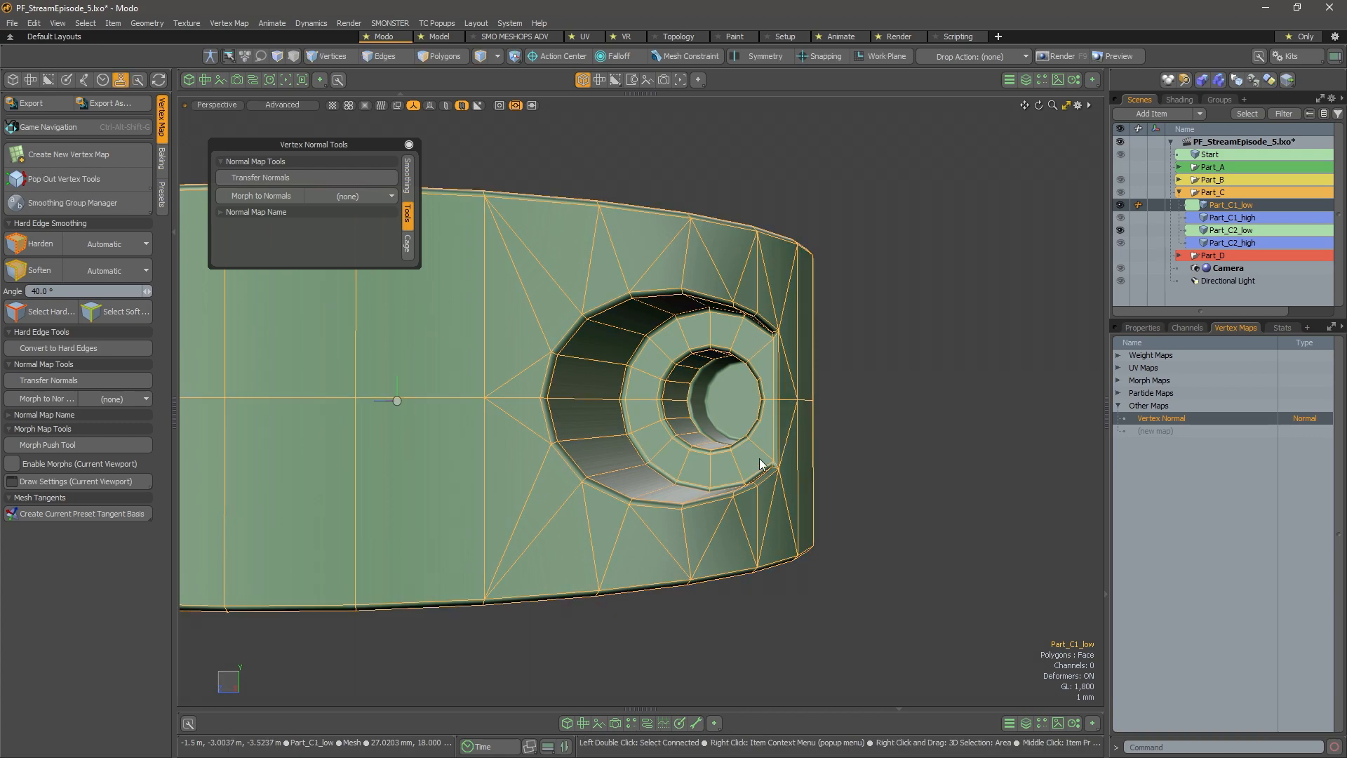
pyautogui.keyDown('alt'); pyautogui.moveTo(759, 457); pyautogui.dragTo(782, 400); pyautogui.keyUp('alt')
pyautogui.press('Escape')
pyautogui.keyDown('alt'); pyautogui.moveTo(730, 466); pyautogui.dragTo(725, 354); pyautogui.keyUp('alt')
pyautogui.scroll(-3, 749, 415)
pyautogui.scroll(2, 759, 316)
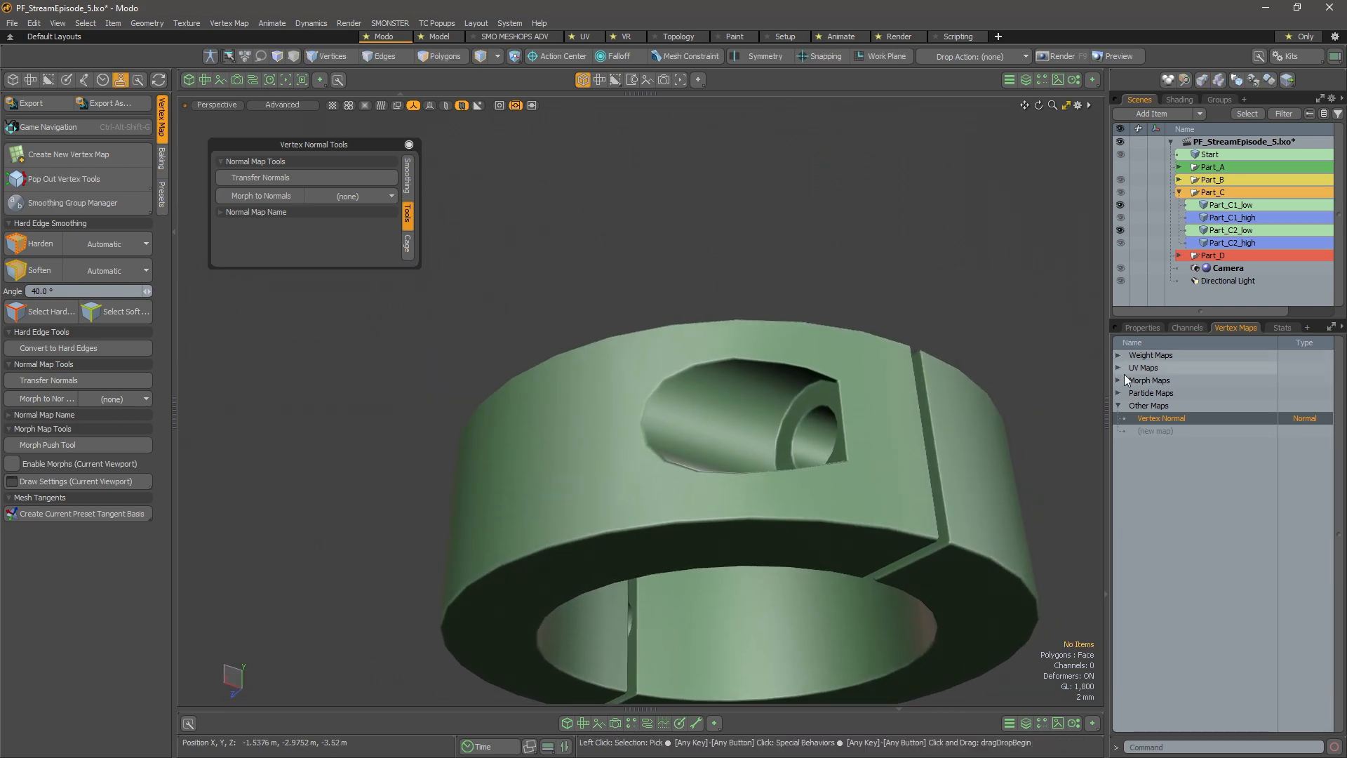
# Delete the Vertex Normal map and accept the deletion warning
pyautogui.rightClick(1197, 418)
pyautogui.click(1201, 438)
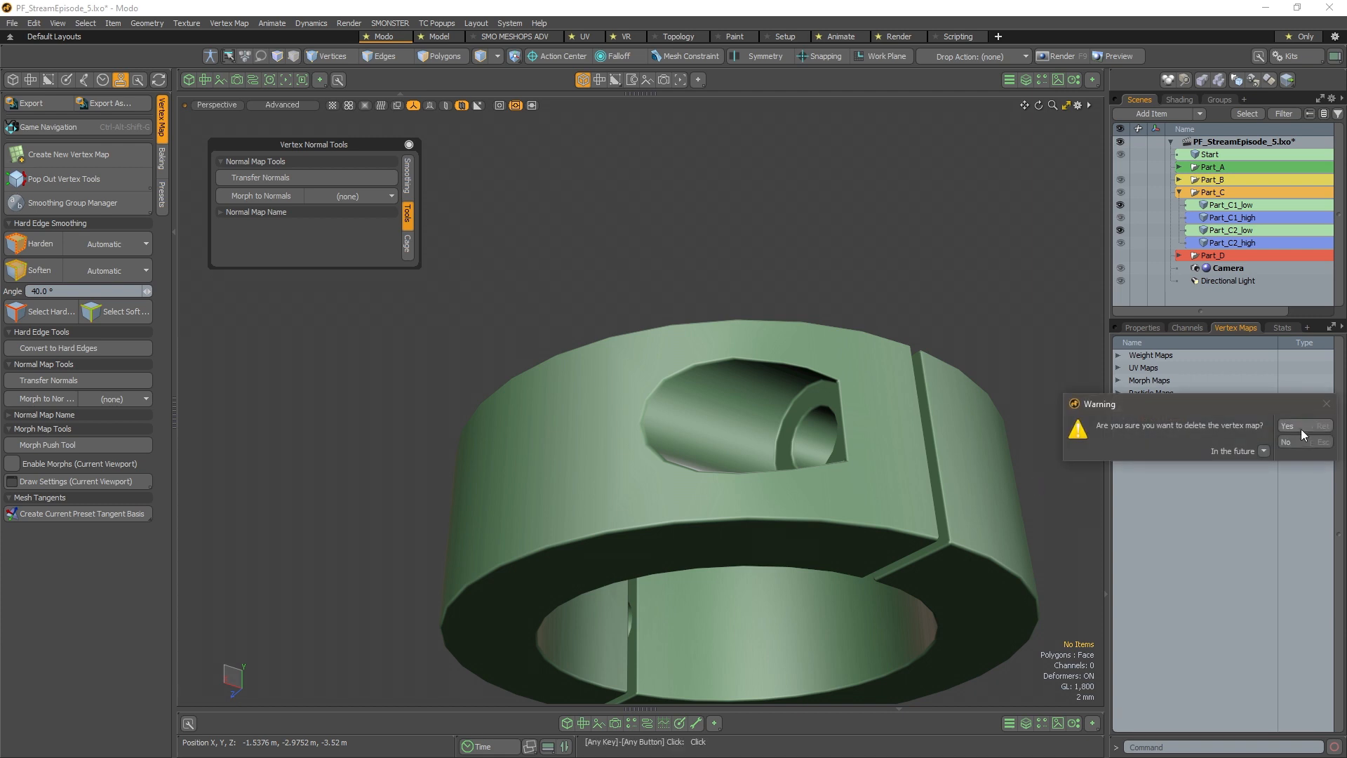
pyautogui.click(1301, 426)
# Examine the low-poly collar's shading around the screw recess and split gap without the Vertex Normal map
pyautogui.keyDown('alt'); pyautogui.moveTo(892, 303); pyautogui.dragTo(587, 447); pyautogui.keyUp('alt')
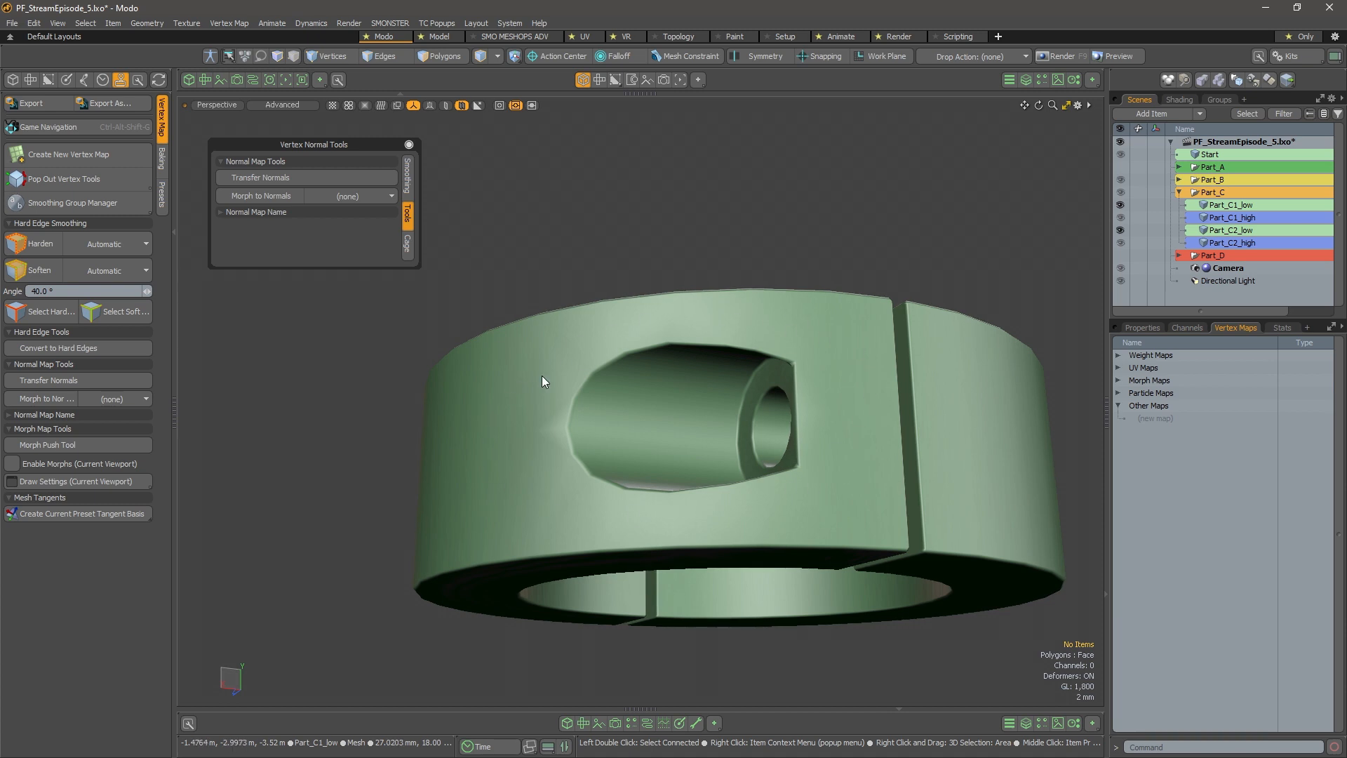
pyautogui.moveTo(780, 455)
pyautogui.keyDown('alt'); pyautogui.mouseDown()
pyautogui.moveTo(761, 438)
pyautogui.moveTo(789, 491)
pyautogui.moveTo(778, 456)
pyautogui.mouseUp(); pyautogui.keyUp('alt')
pyautogui.keyDown('alt'); pyautogui.moveTo(761, 353); pyautogui.dragTo(792, 297); pyautogui.keyUp('alt')
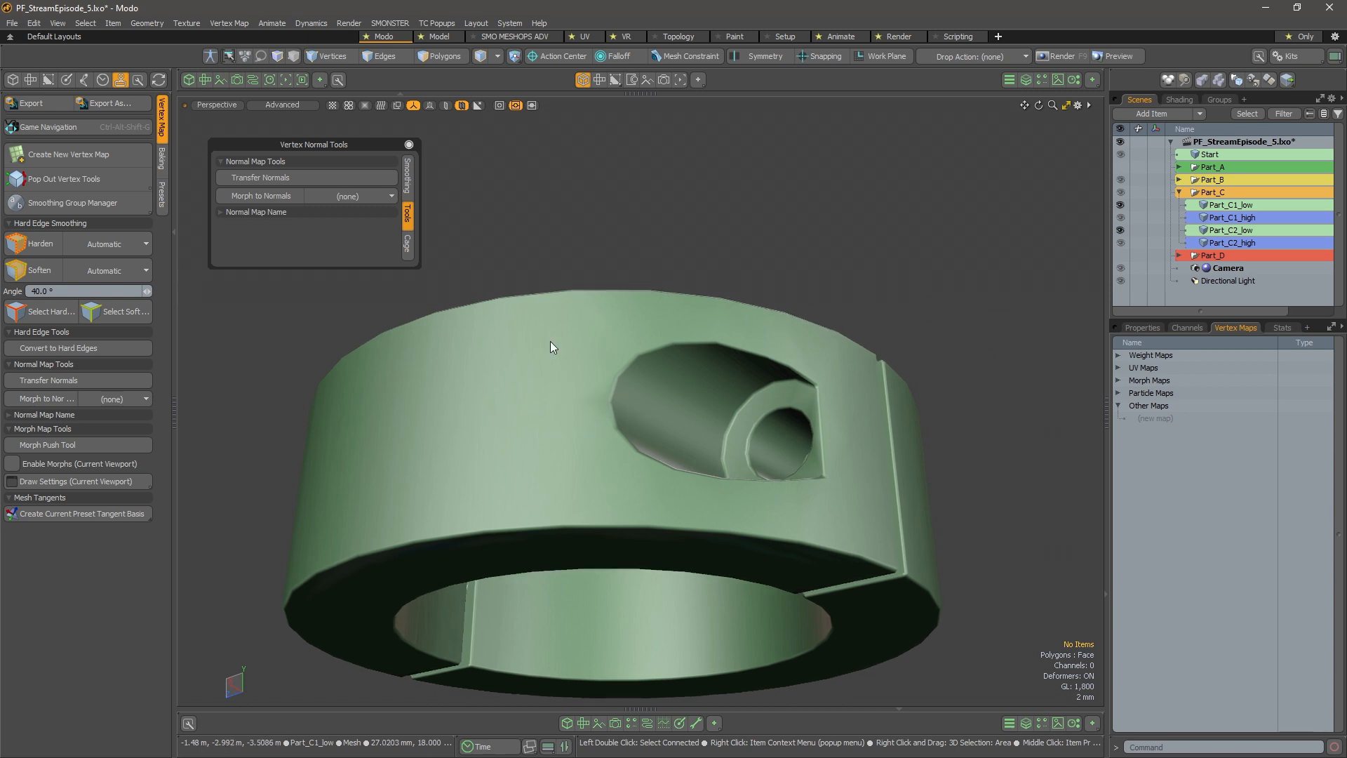
pyautogui.keyDown('alt'); pyautogui.moveTo(667, 355); pyautogui.dragTo(883, 471); pyautogui.keyUp('alt')
pyautogui.keyDown('ctrl'); pyautogui.keyDown('alt'); pyautogui.moveTo(801, 472); pyautogui.dragTo(779, 336); pyautogui.keyUp('alt'); pyautogui.keyUp('ctrl')
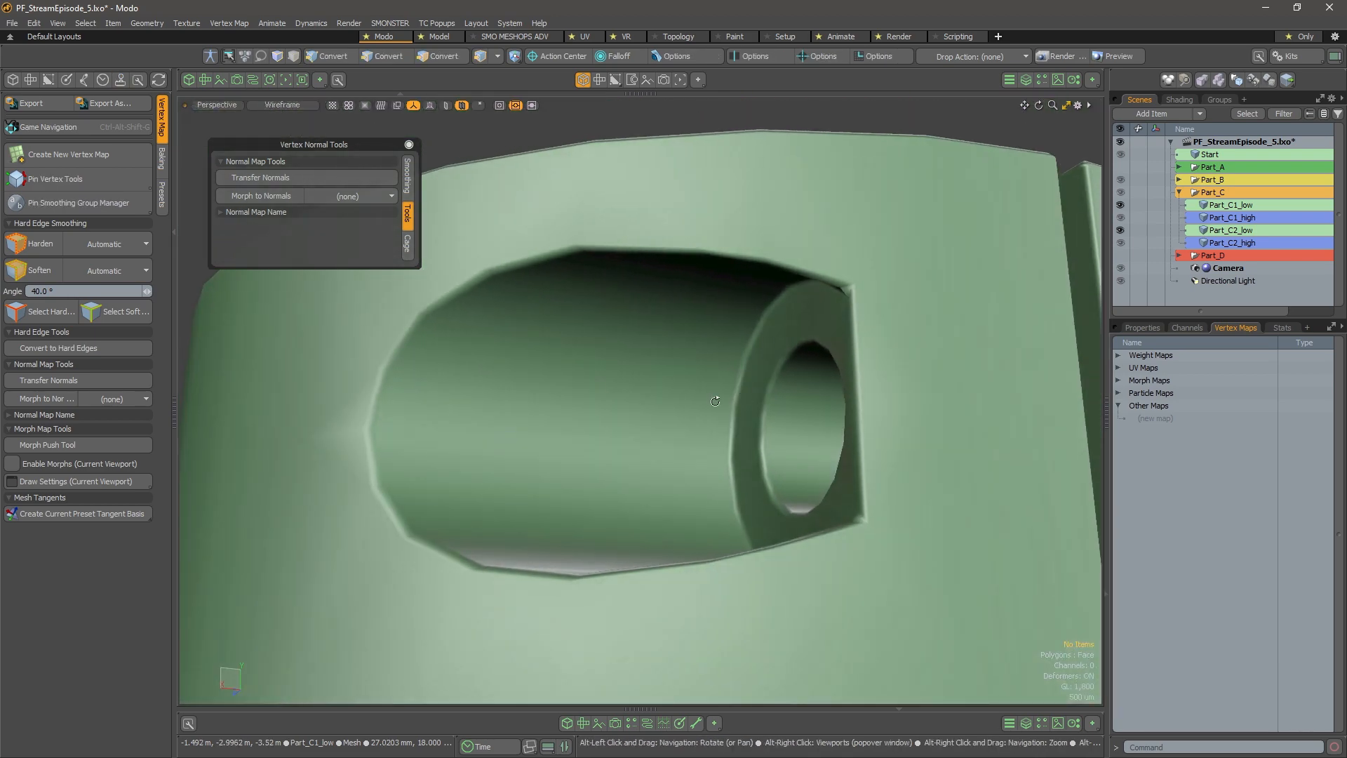
pyautogui.keyDown('alt'); pyautogui.moveTo(715, 401); pyautogui.dragTo(846, 375); pyautogui.keyUp('alt')
pyautogui.keyDown('alt'); pyautogui.moveTo(868, 499); pyautogui.dragTo(736, 555); pyautogui.keyUp('alt')
pyautogui.keyDown('alt'); pyautogui.moveTo(824, 534); pyautogui.dragTo(656, 224); pyautogui.keyUp('alt')
pyautogui.keyDown('alt'); pyautogui.moveTo(655, 412); pyautogui.dragTo(728, 489); pyautogui.keyUp('alt')
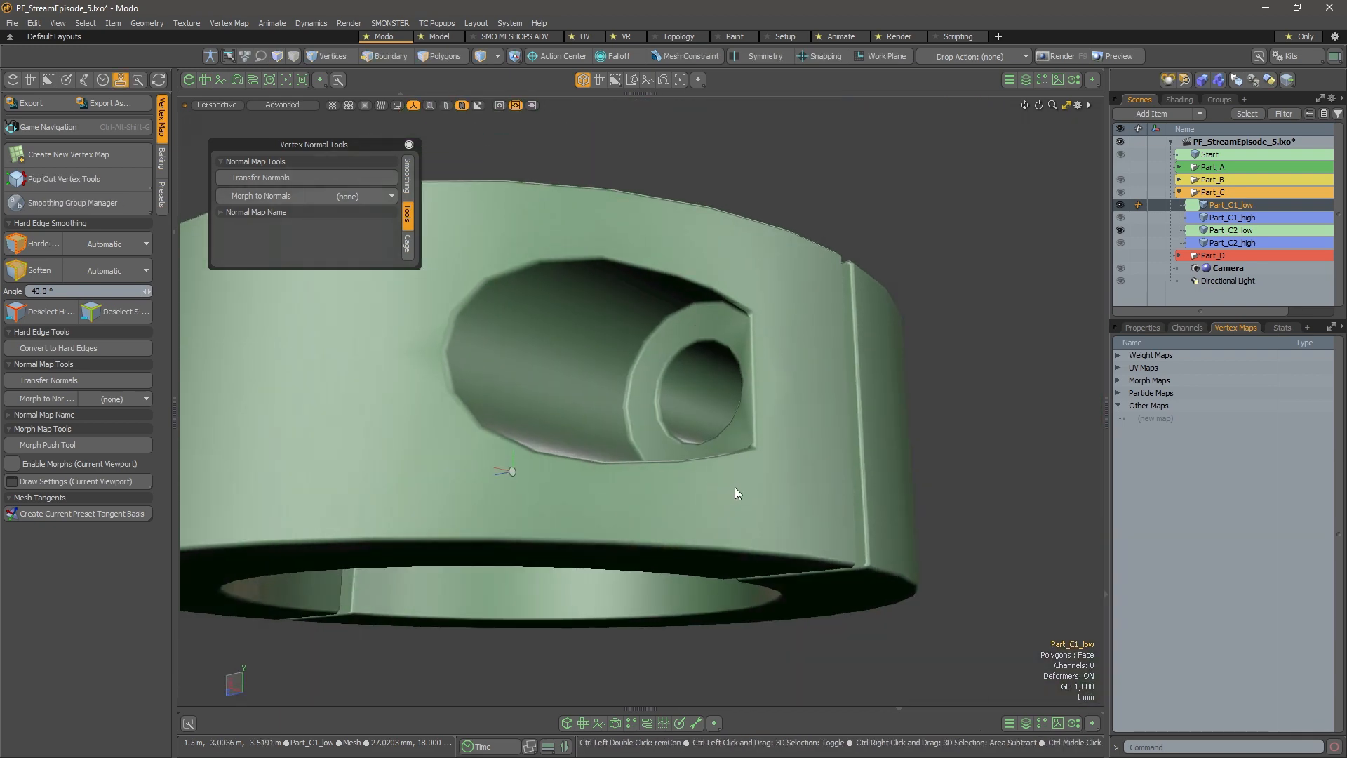
# Examine the shading of Part_C1_low's screw recess and outer wall with the Vertex Normal map restored
pyautogui.keyDown('alt'); pyautogui.moveTo(672, 324); pyautogui.dragTo(568, 301); pyautogui.keyUp('alt')
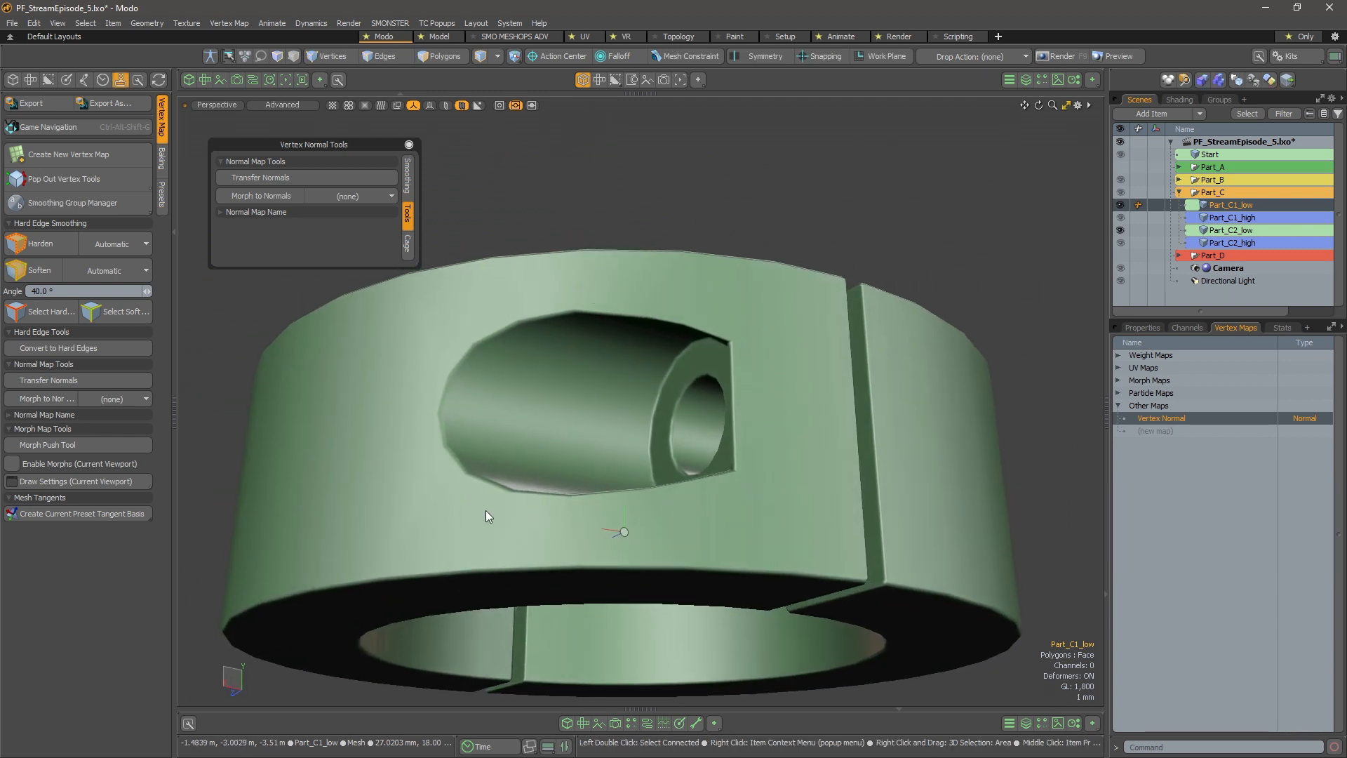
pyautogui.moveTo(407, 382)
pyautogui.keyDown('alt'); pyautogui.mouseDown()
pyautogui.moveTo(460, 490)
pyautogui.moveTo(482, 461)
pyautogui.moveTo(559, 438)
pyautogui.moveTo(722, 469)
pyautogui.moveTo(848, 443)
pyautogui.moveTo(802, 471)
pyautogui.moveTo(813, 443)
pyautogui.moveTo(777, 419)
pyautogui.mouseUp(); pyautogui.keyUp('alt')
pyautogui.keyDown('alt'); pyautogui.moveTo(657, 433); pyautogui.dragTo(966, 308); pyautogui.keyUp('alt')
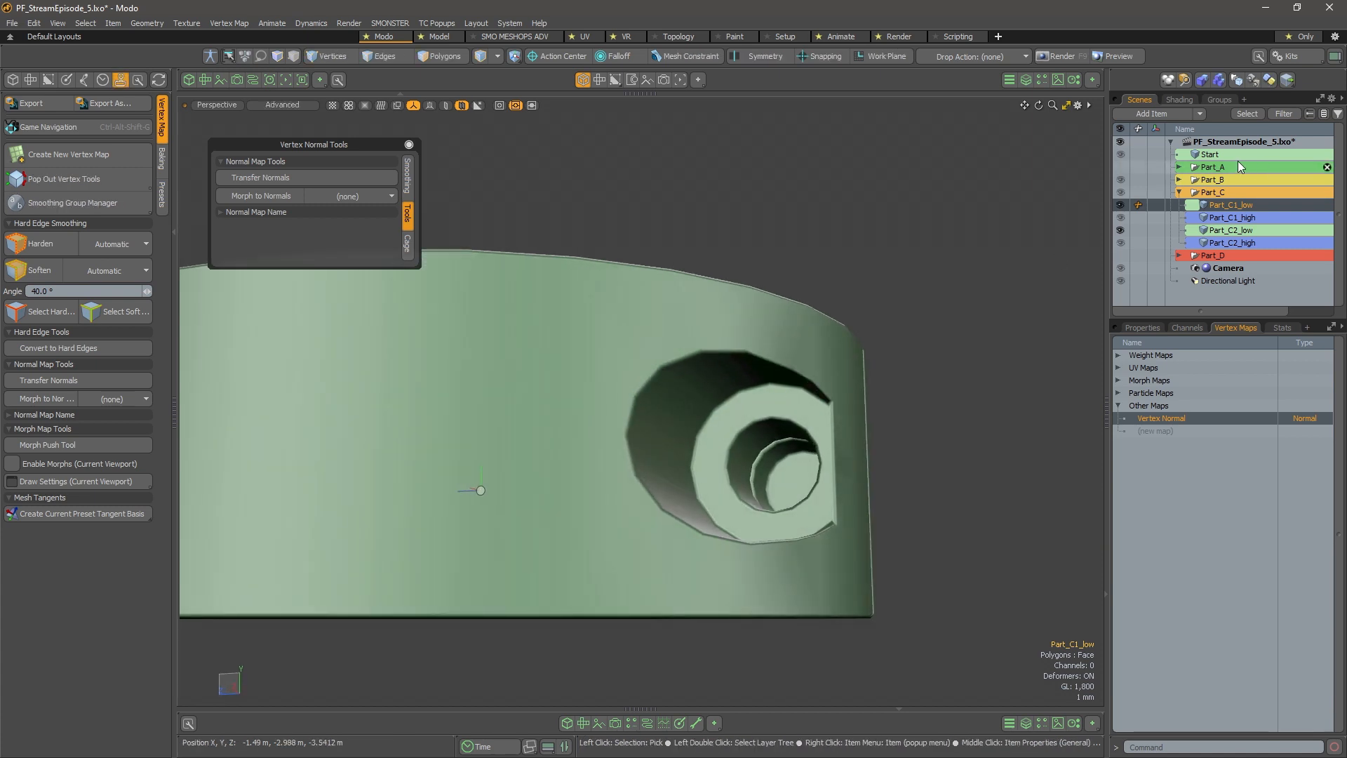
pyautogui.keyDown('alt'); pyautogui.moveTo(865, 418); pyautogui.dragTo(759, 392); pyautogui.keyUp('alt')
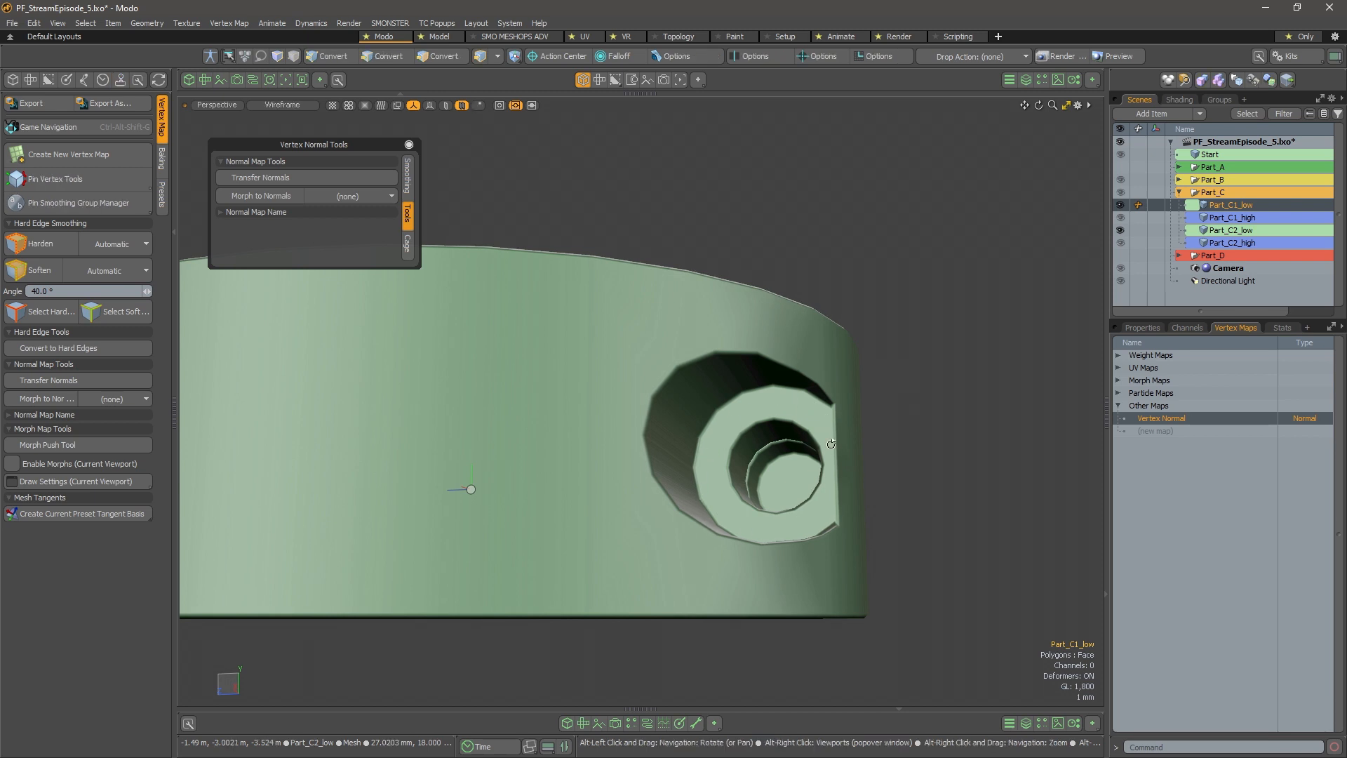
pyautogui.keyDown('alt'); pyautogui.moveTo(830, 444); pyautogui.dragTo(686, 474); pyautogui.keyUp('alt')
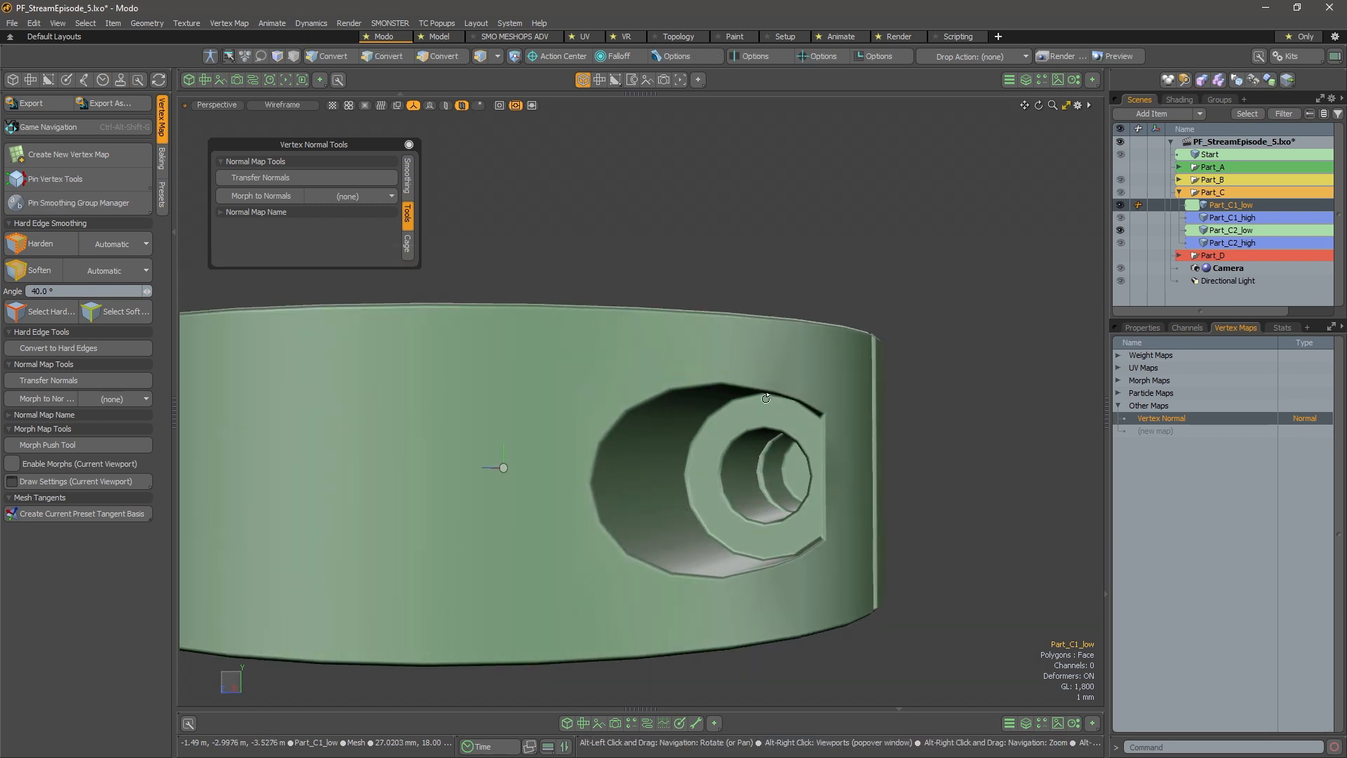
pyautogui.keyDown('alt'); pyautogui.moveTo(766, 398); pyautogui.dragTo(759, 475); pyautogui.keyUp('alt')
pyautogui.keyDown('alt'); pyautogui.moveTo(768, 397); pyautogui.dragTo(519, 393); pyautogui.keyUp('alt')
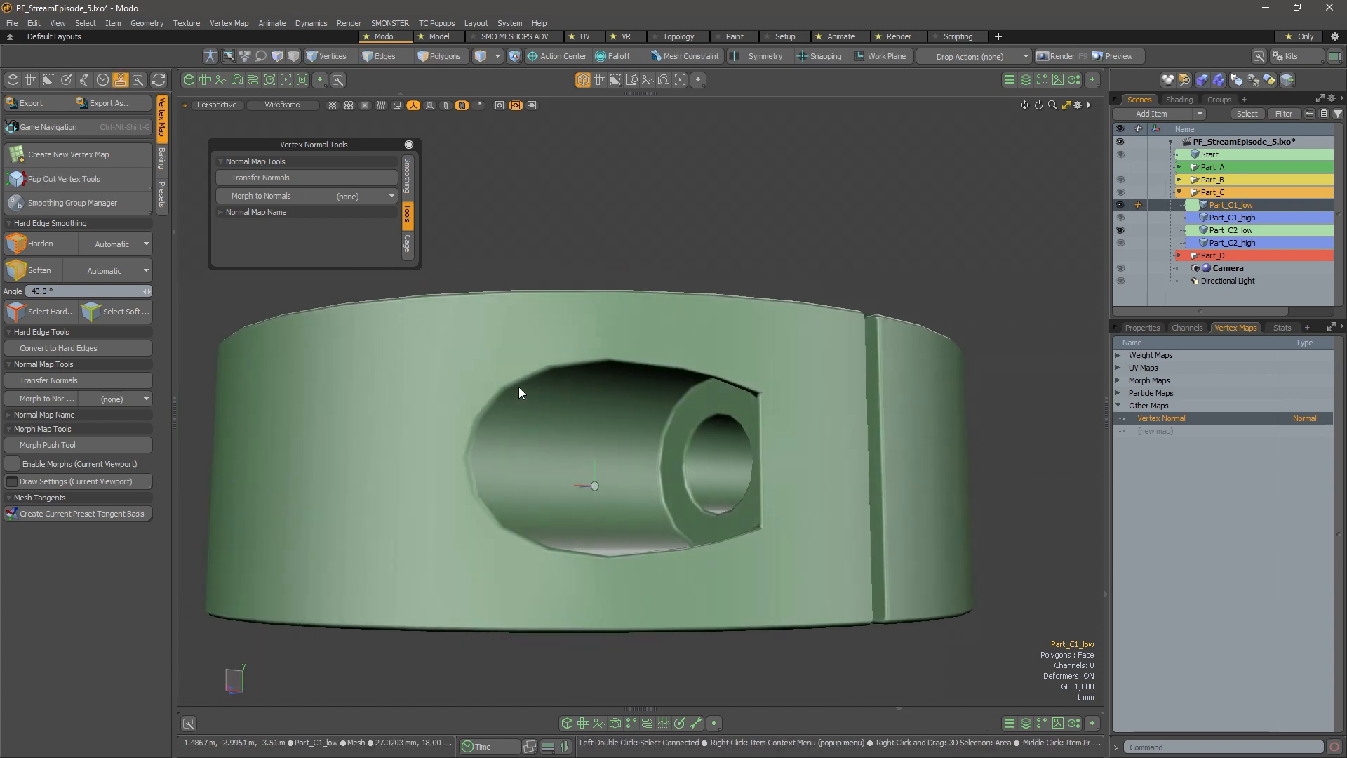
pyautogui.keyDown('alt'); pyautogui.moveTo(807, 365); pyautogui.dragTo(781, 467); pyautogui.keyUp('alt')
# Show the wireframe over the low-poly collar meshes and select the upper outer rim edge beside the split gap
pyautogui.scroll(-4, 791, 449)
pyautogui.press('3')
pyautogui.keyDown('alt'); pyautogui.moveTo(771, 520); pyautogui.dragTo(842, 449); pyautogui.keyUp('alt')
pyautogui.scroll(4, 858, 429)
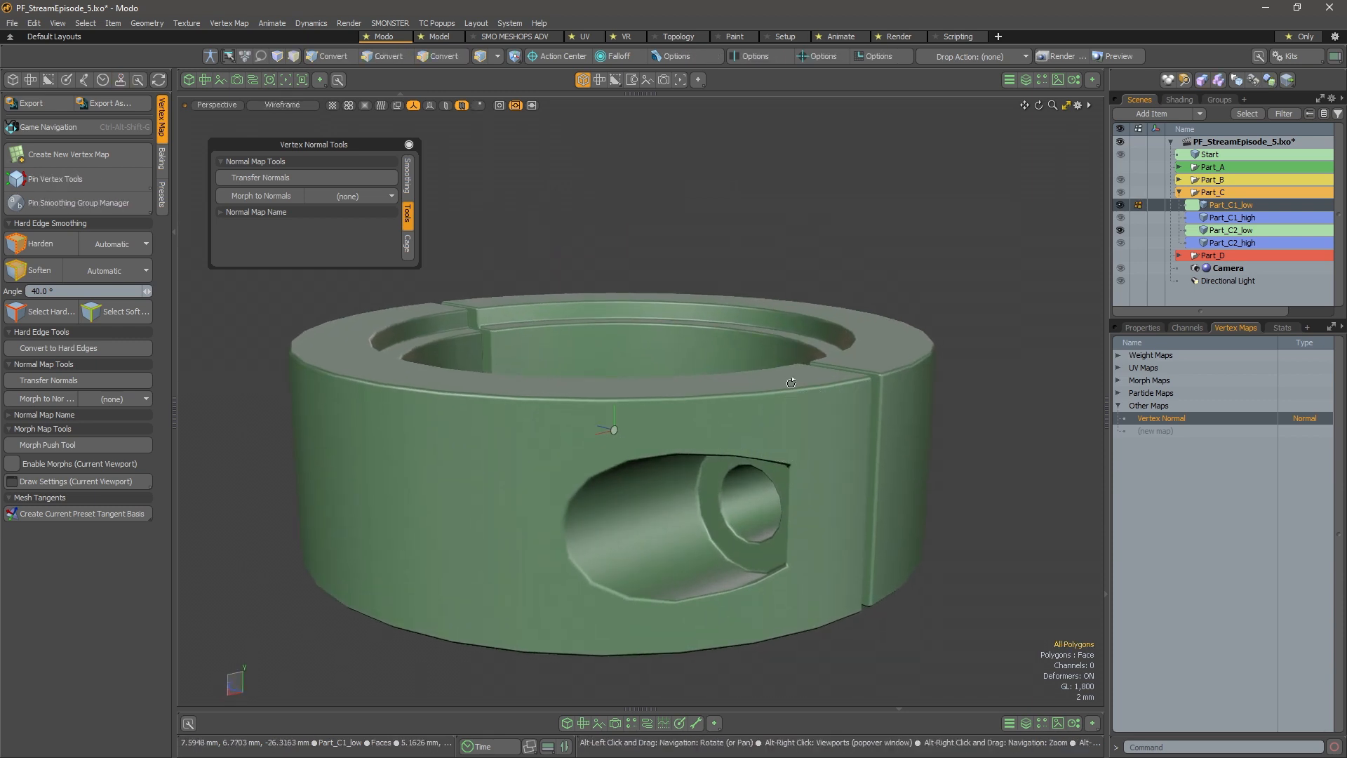
pyautogui.keyDown('alt'); pyautogui.moveTo(801, 429); pyautogui.dragTo(844, 417); pyautogui.keyUp('alt')
pyautogui.press('2')
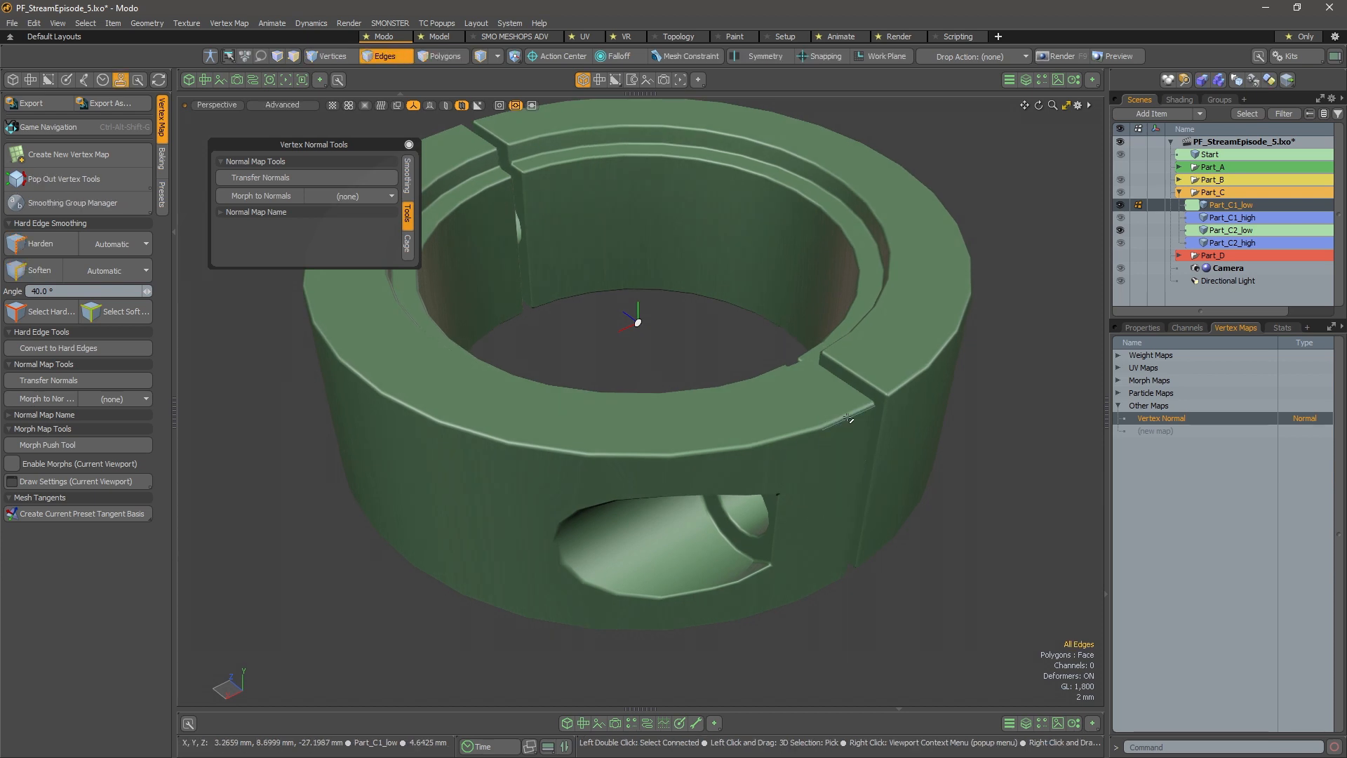
pyautogui.keyDown('alt'); pyautogui.moveTo(854, 419); pyautogui.dragTo(660, 407); pyautogui.keyUp('alt')
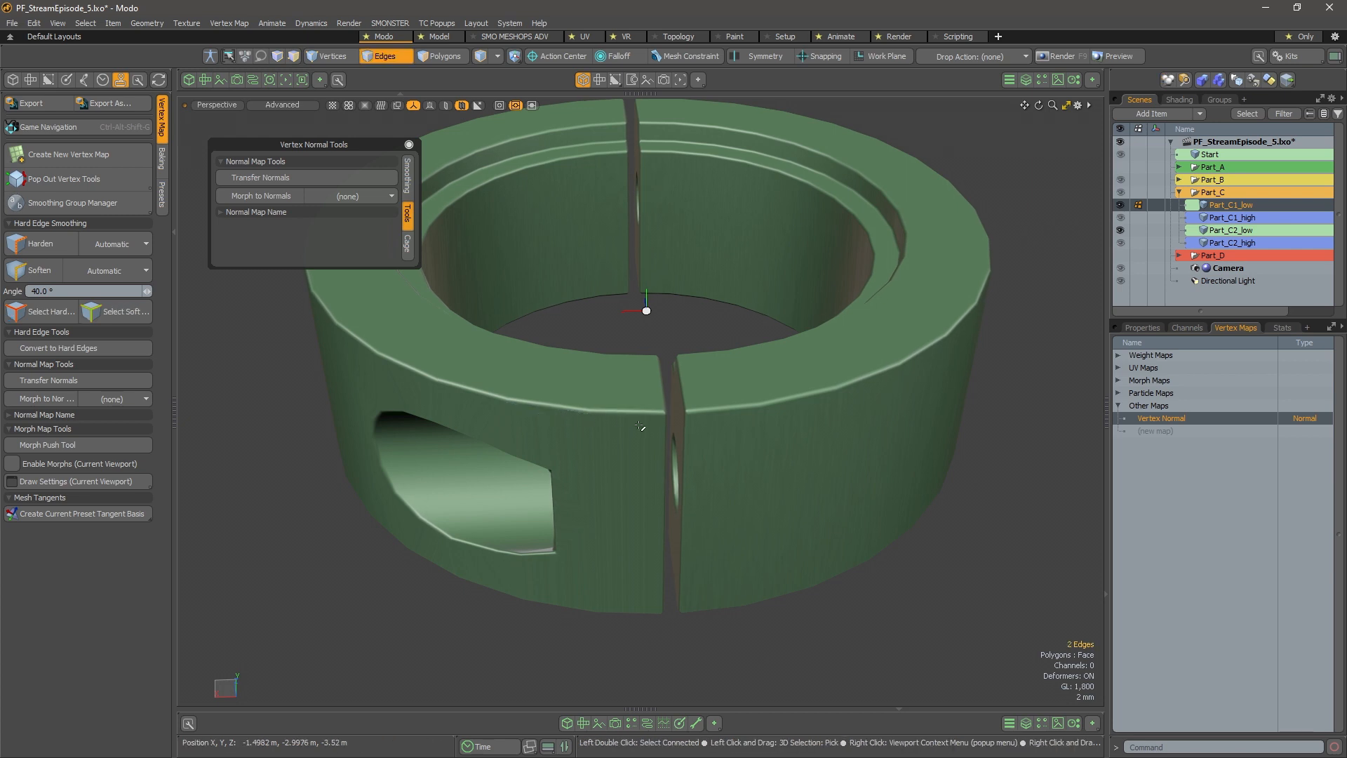
pyautogui.press('o')
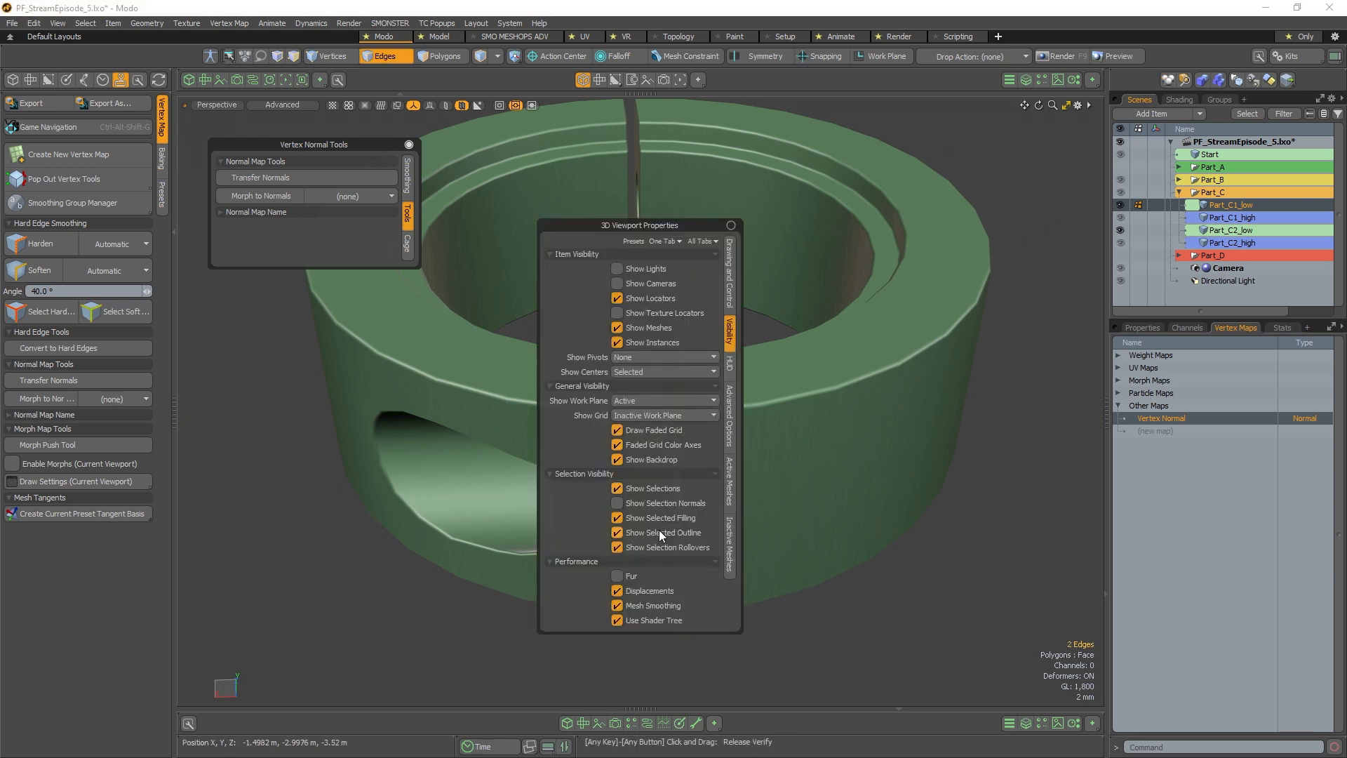
pyautogui.keyDown('alt'); pyautogui.moveTo(646, 310); pyautogui.dragTo(615, 432); pyautogui.keyUp('alt')
pyautogui.hotkey('ctrl', '3')
pyautogui.click(716, 433)
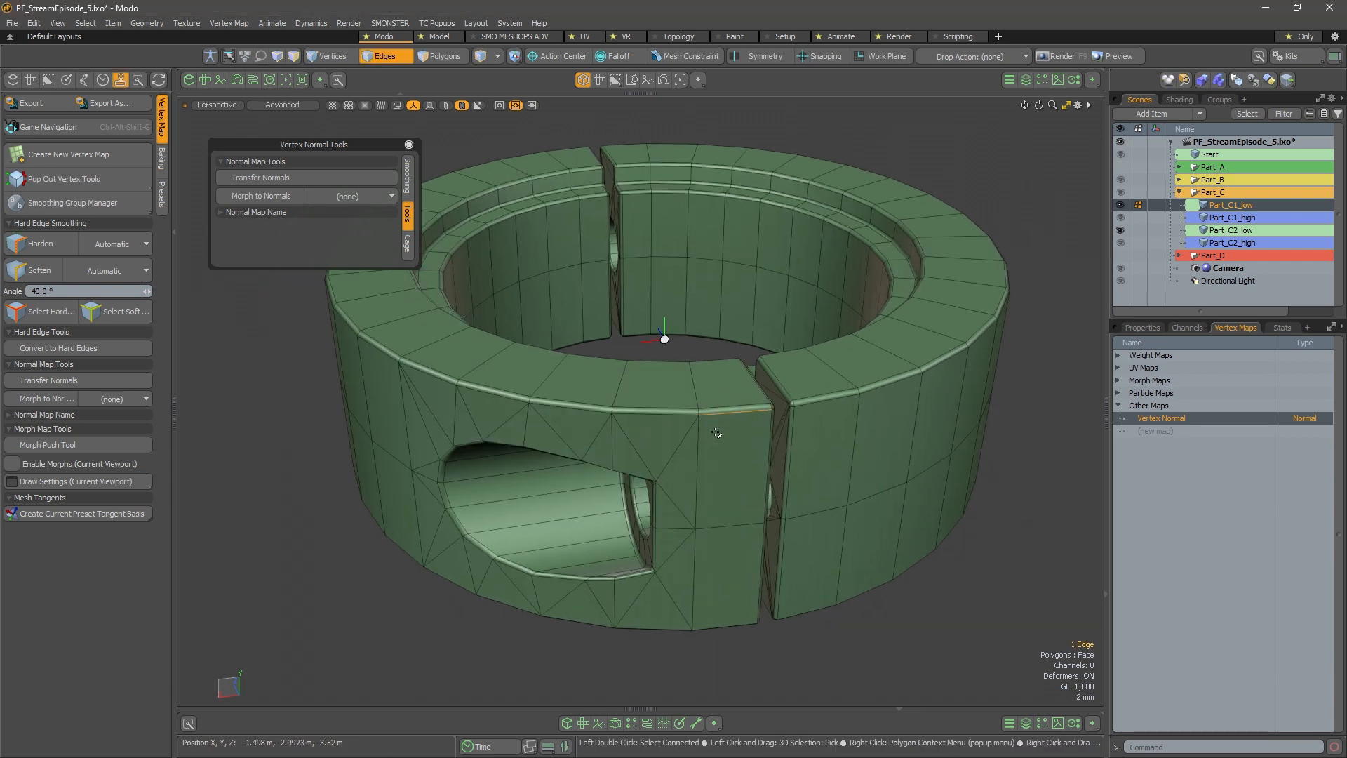
pyautogui.doubleClick(715, 386)
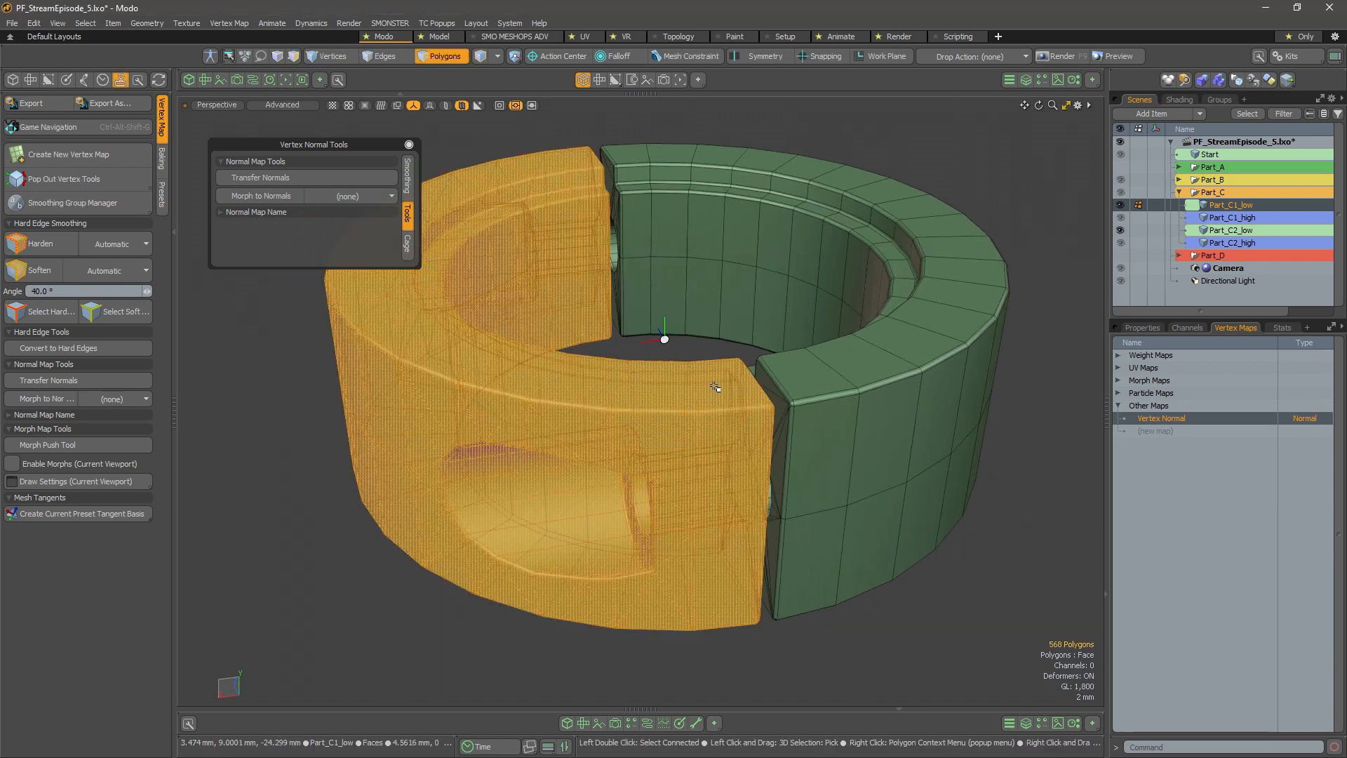
pyautogui.keyDown('alt'); pyautogui.moveTo(821, 375); pyautogui.dragTo(793, 477); pyautogui.keyUp('alt')
pyautogui.press('Escape')
# Copy all connected polygons of Part_C1_low into a child mesh with CAD Copy/Cut as Child
pyautogui.keyDown('alt'); pyautogui.moveTo(908, 252); pyautogui.dragTo(839, 391); pyautogui.keyUp('alt')
pyautogui.scroll(-3, 839, 391)
pyautogui.click(714, 466)
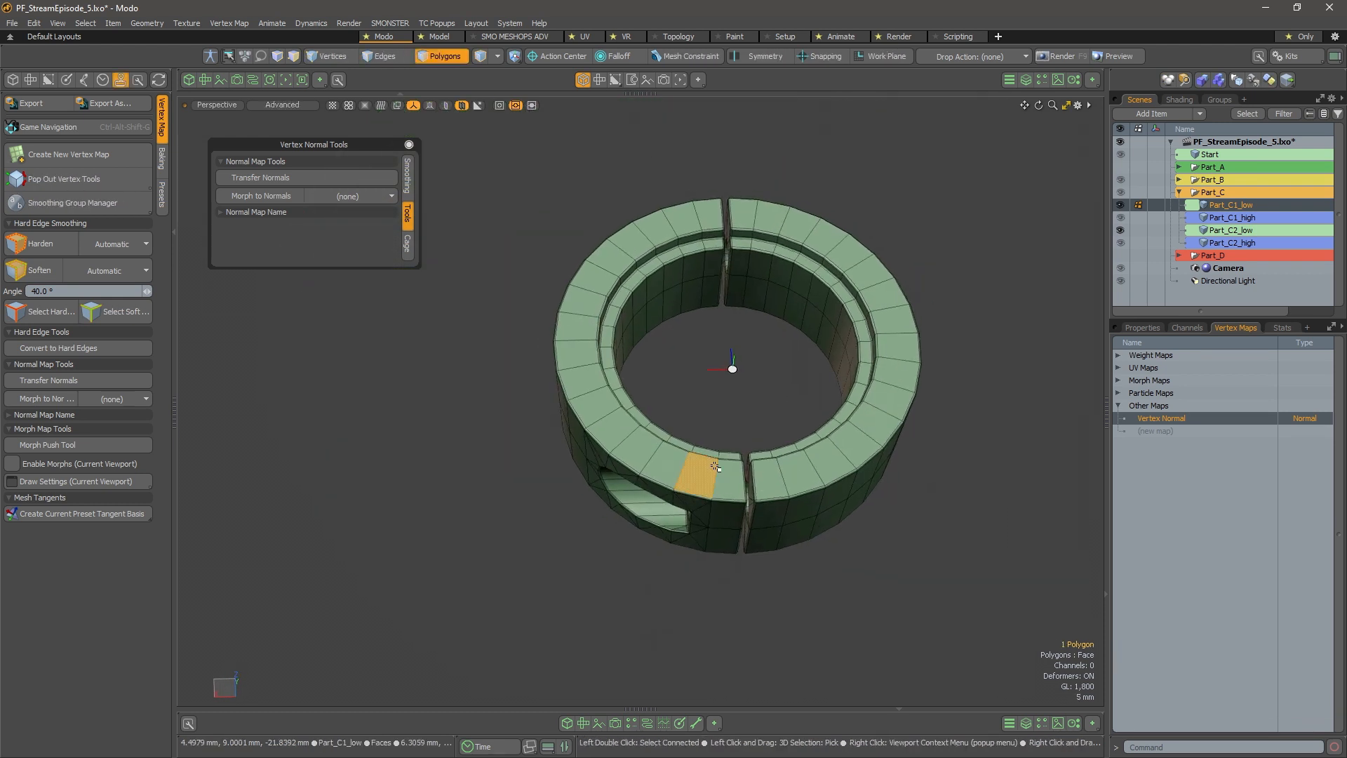
pyautogui.doubleClick(725, 464)
pyautogui.keyDown('alt'); pyautogui.moveTo(724, 465); pyautogui.dragTo(830, 344); pyautogui.keyUp('alt')
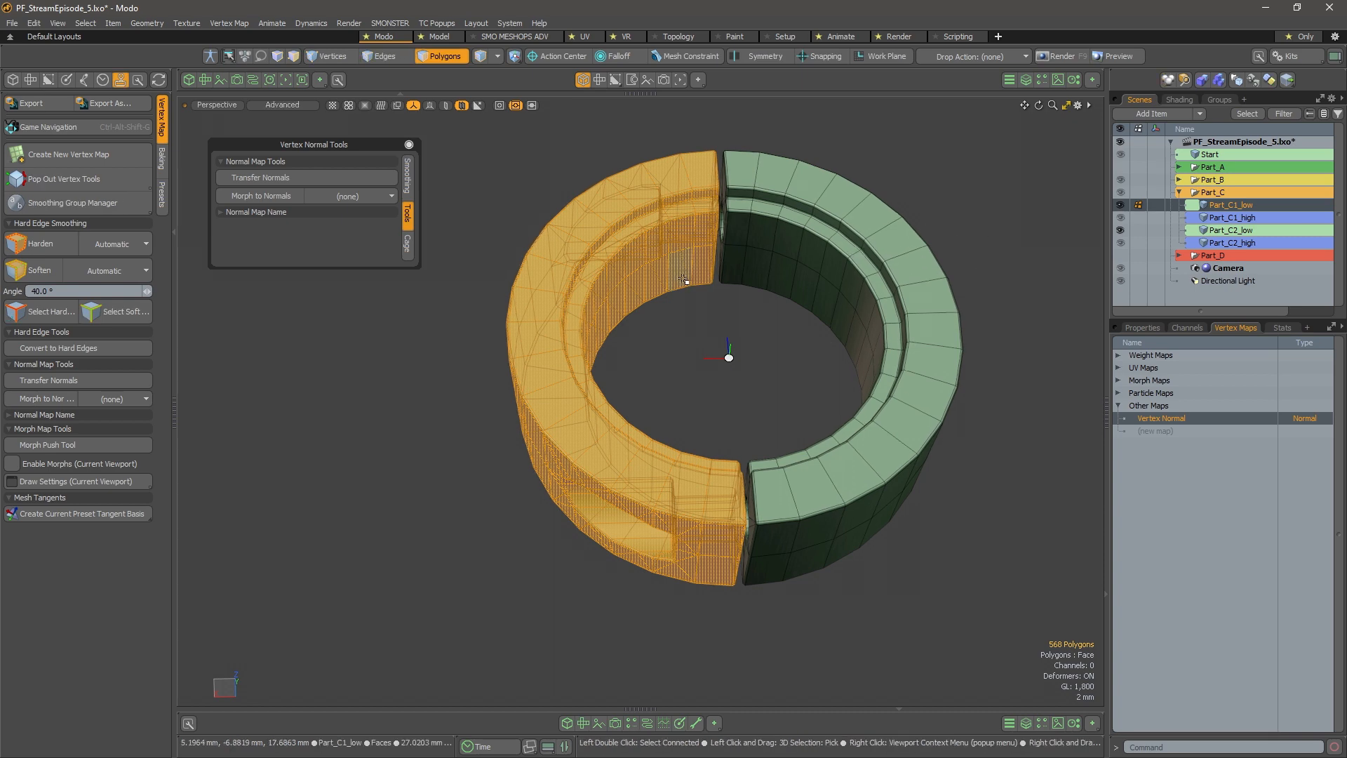
pyautogui.keyDown('alt'); pyautogui.moveTo(729, 456); pyautogui.dragTo(681, 444); pyautogui.keyUp('alt')
pyautogui.scroll(2, 688, 397)
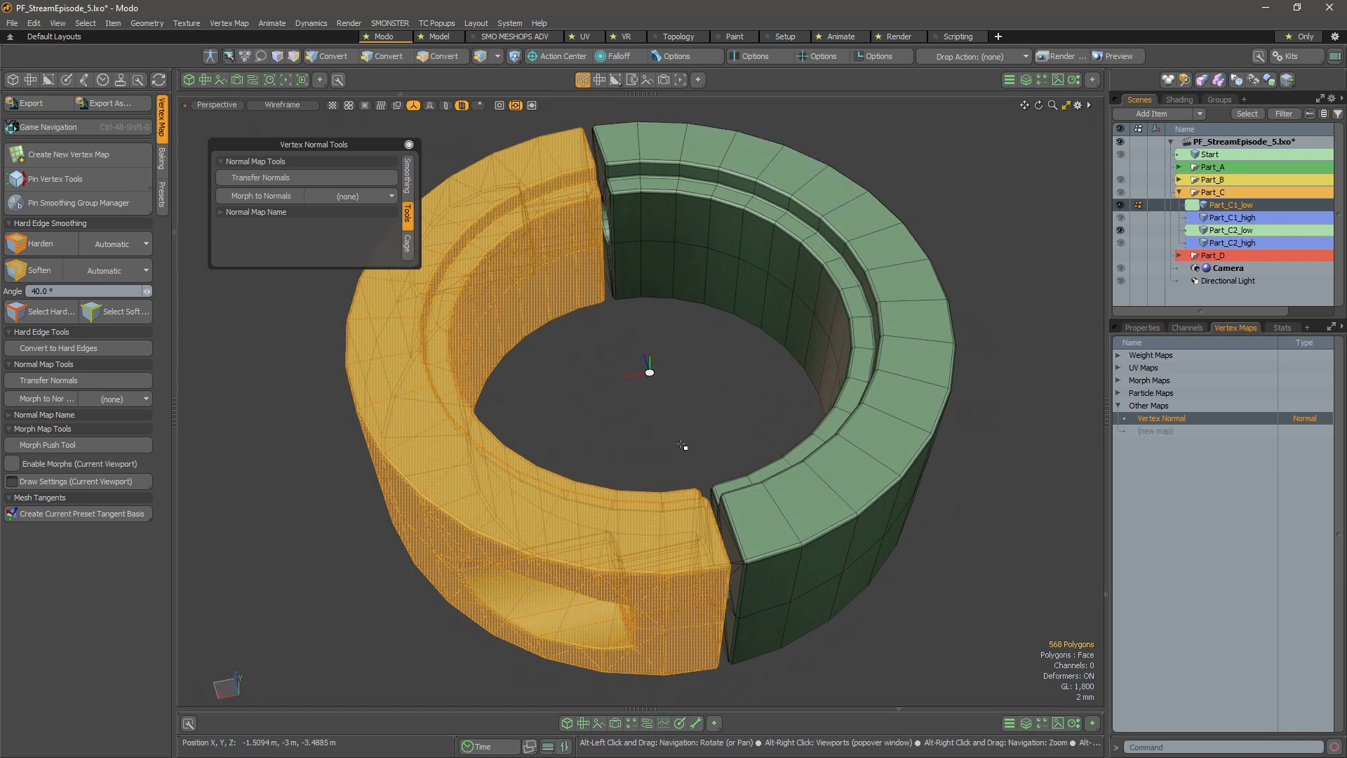
pyautogui.rightClick(569, 291)
pyautogui.moveTo(639, 307)
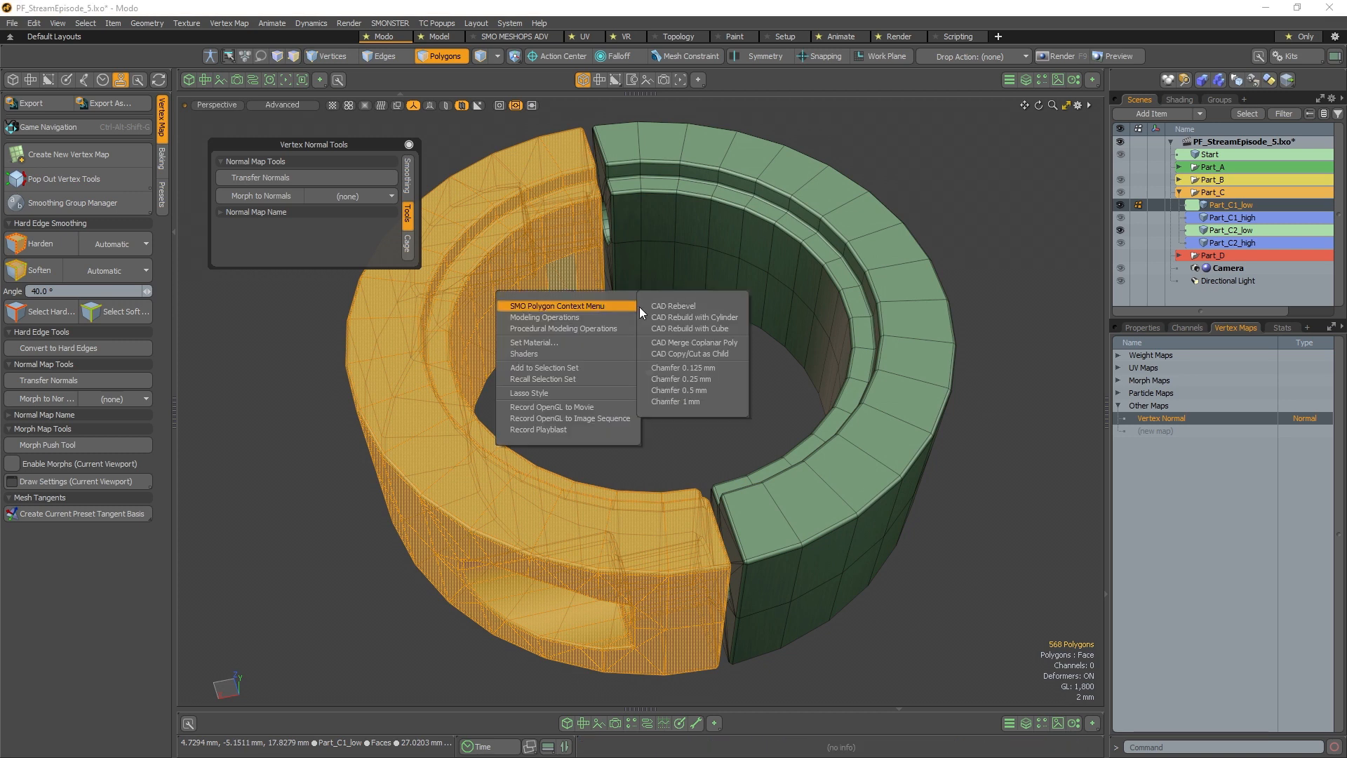
pyautogui.click(703, 353)
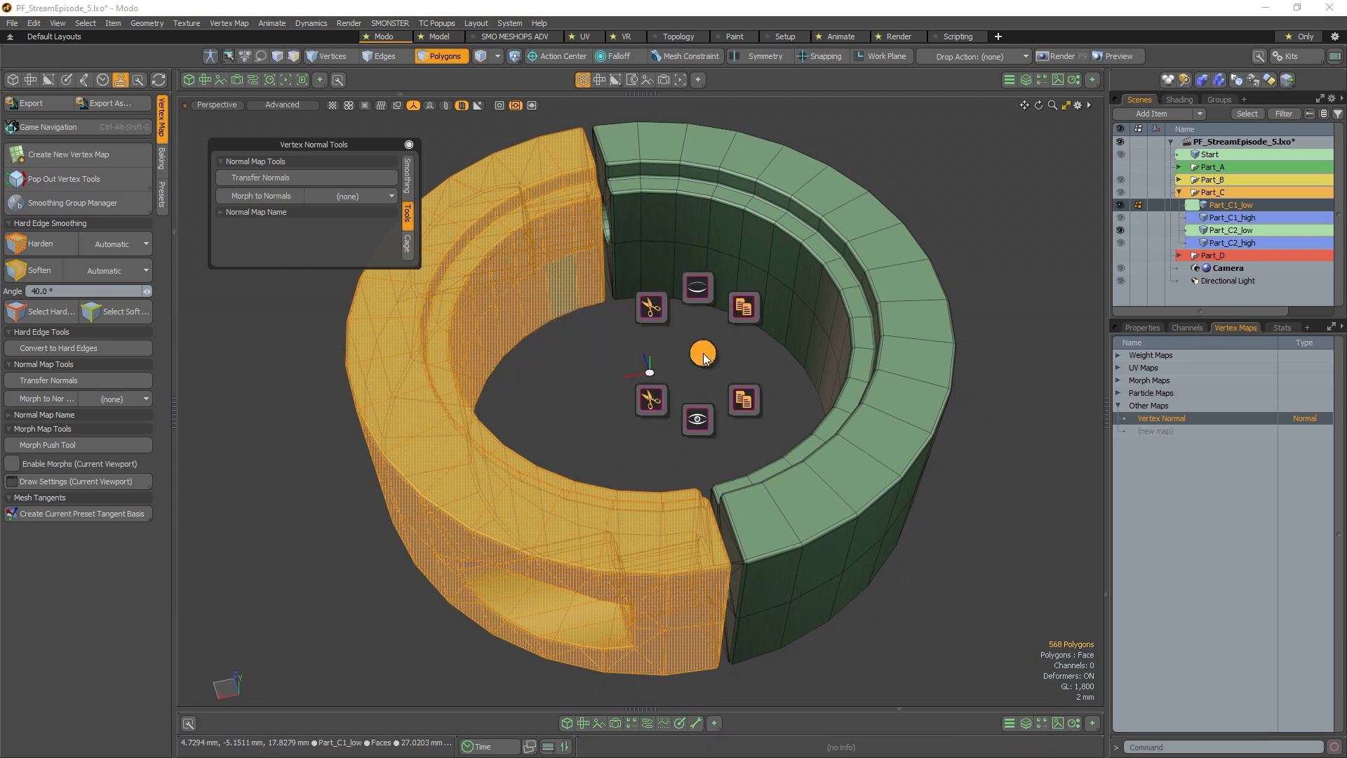
pyautogui.click(745, 402)
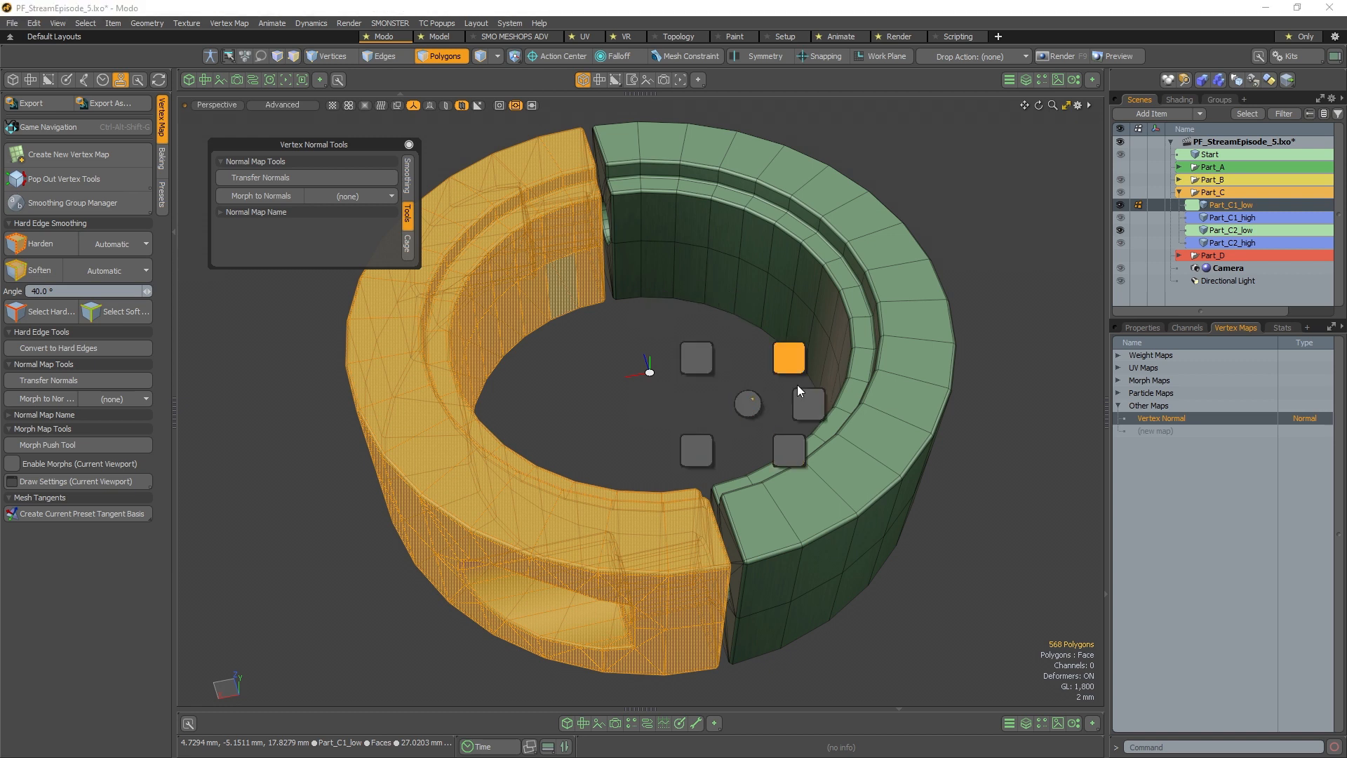
pyautogui.click(809, 453)
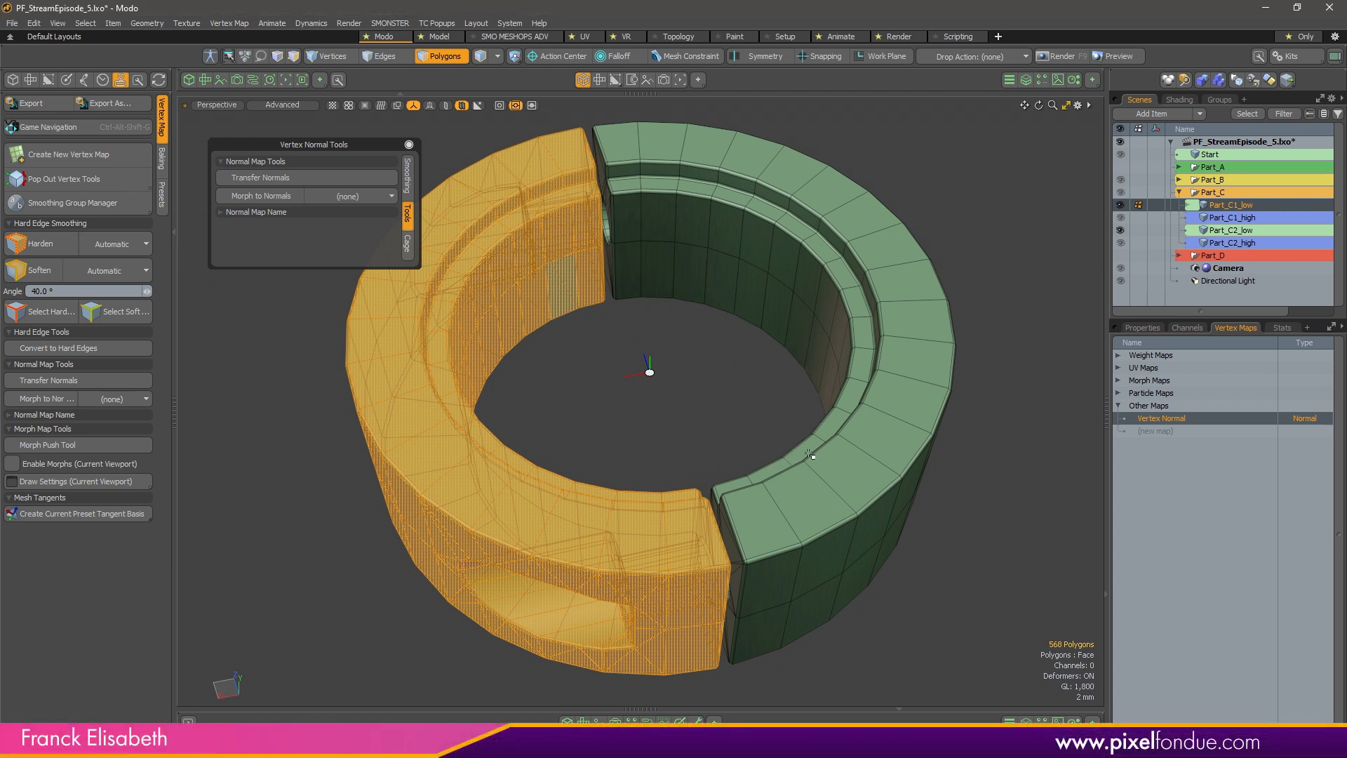
pyautogui.click(679, 370)
# Select the copied Mesh child under Part_C1_low and isolate it by hiding the unselected items
pyautogui.keyDown('alt'); pyautogui.moveTo(642, 389); pyautogui.dragTo(639, 365); pyautogui.keyUp('alt')
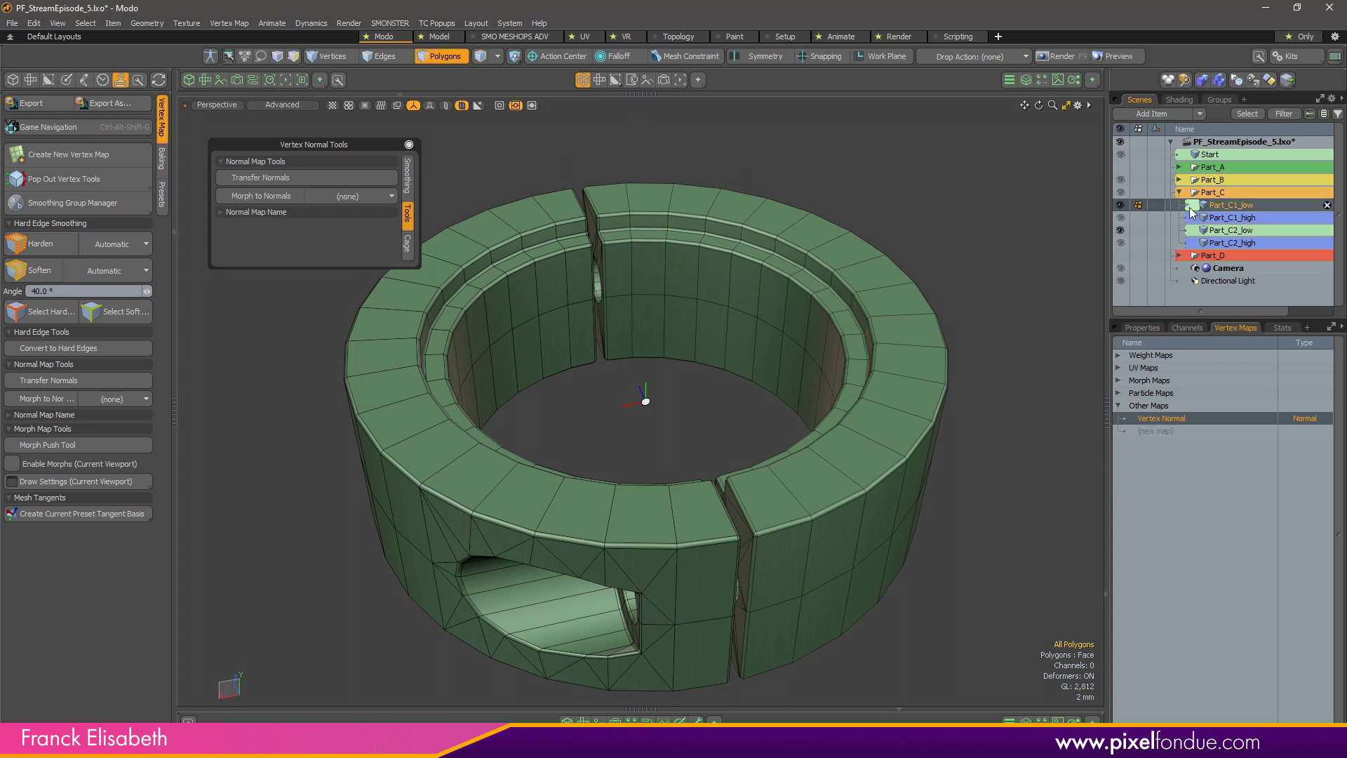
pyautogui.click(1189, 206)
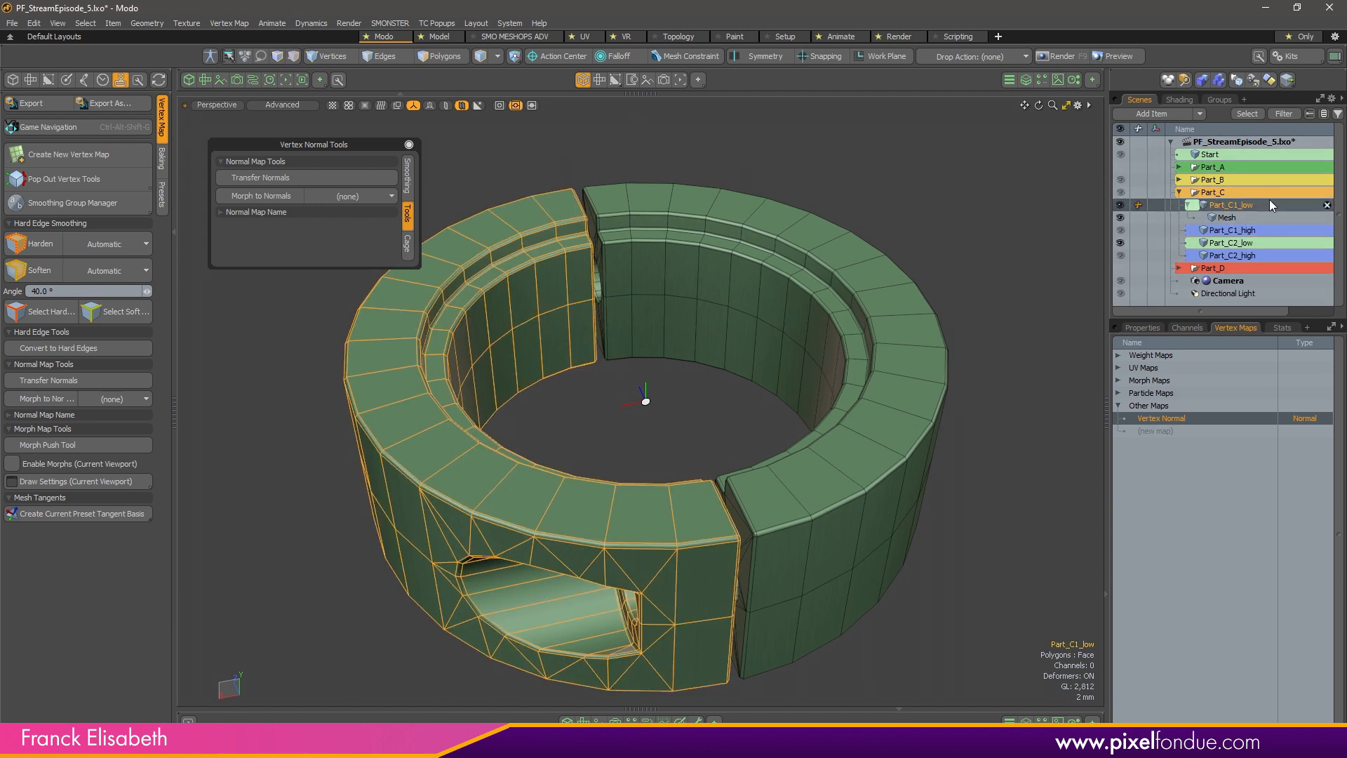
pyautogui.click(1254, 217)
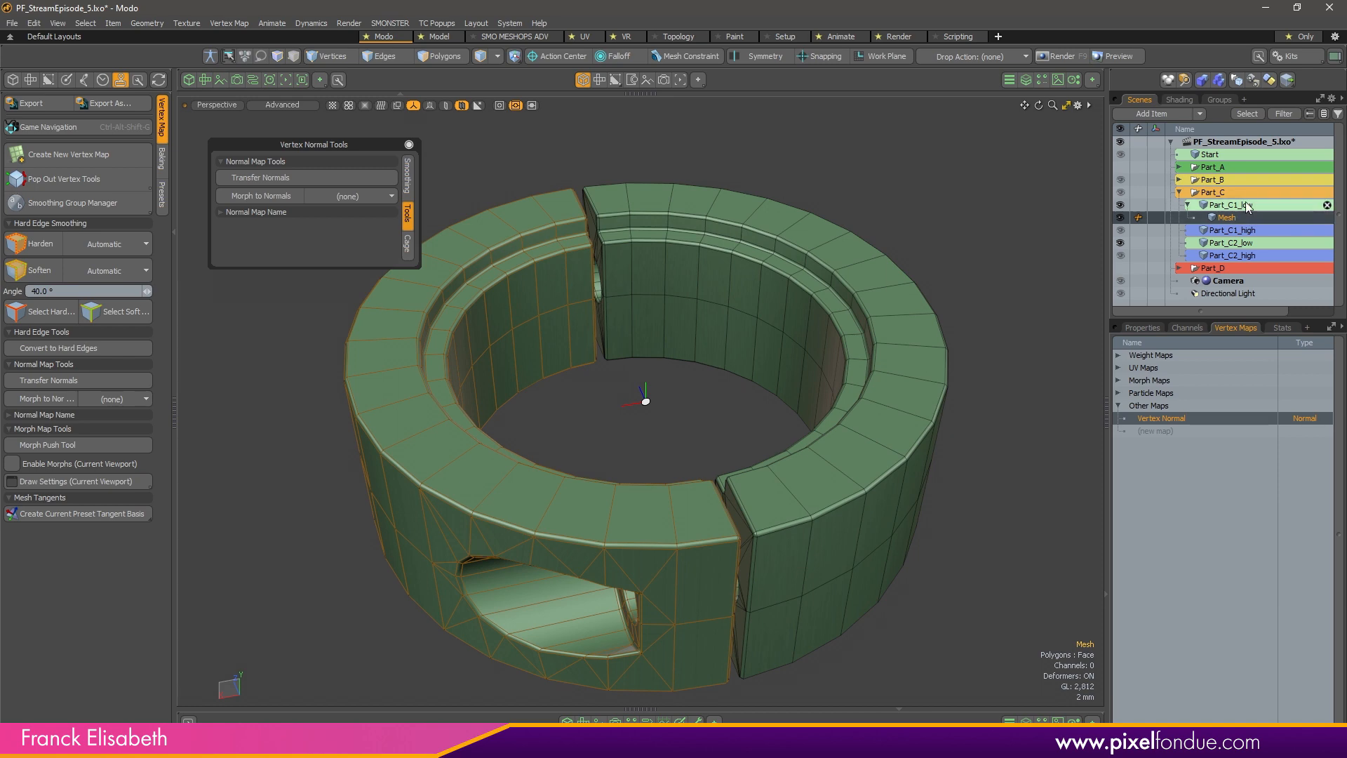
pyautogui.keyDown('alt'); pyautogui.keyDown('shift'); pyautogui.moveTo(668, 331); pyautogui.dragTo(767, 283); pyautogui.keyUp('shift'); pyautogui.keyUp('alt')
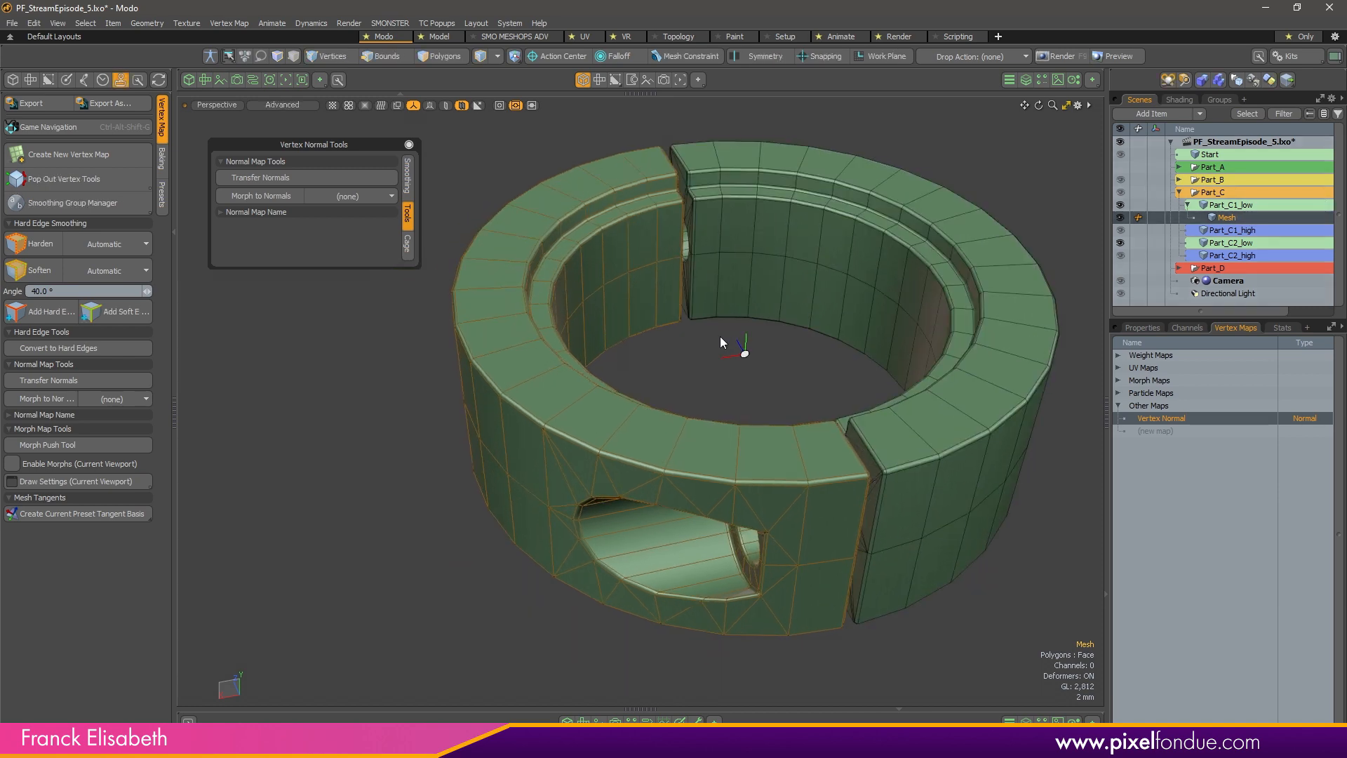
pyautogui.hotkey('shift', 'h')
# Select two adjacent edges along the upper outer rim at the end of the isolated half-collar
pyautogui.press('3')
pyautogui.keyDown('alt'); pyautogui.moveTo(736, 438); pyautogui.dragTo(670, 502); pyautogui.keyUp('alt')
pyautogui.keyDown('ctrl'); pyautogui.keyDown('alt'); pyautogui.moveTo(670, 502); pyautogui.dragTo(737, 548); pyautogui.keyUp('alt'); pyautogui.keyUp('ctrl')
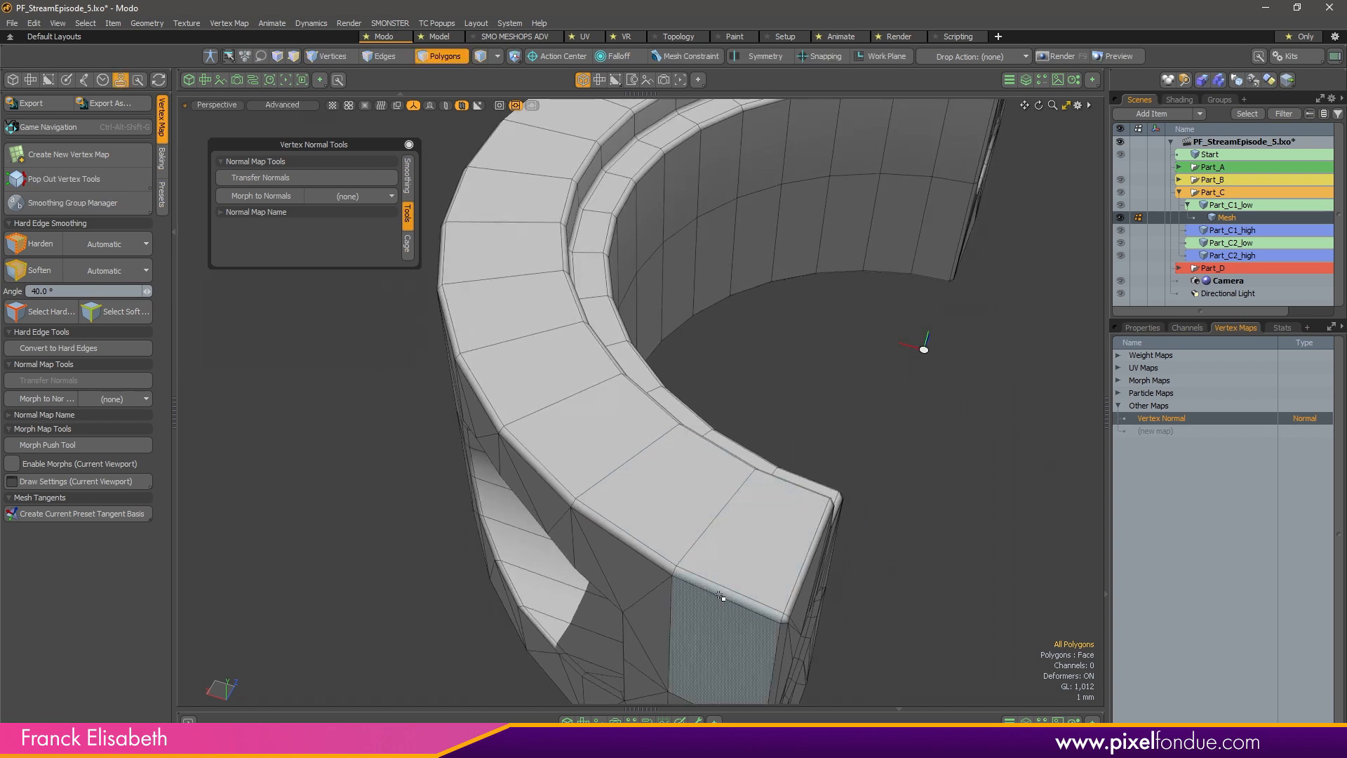
pyautogui.press('2')
pyautogui.click(710, 594)
pyautogui.keyDown('alt'); pyautogui.moveTo(729, 538); pyautogui.dragTo(939, 467); pyautogui.keyUp('alt')
pyautogui.keyDown('shift'); pyautogui.click(795, 484); pyautogui.keyUp('shift')
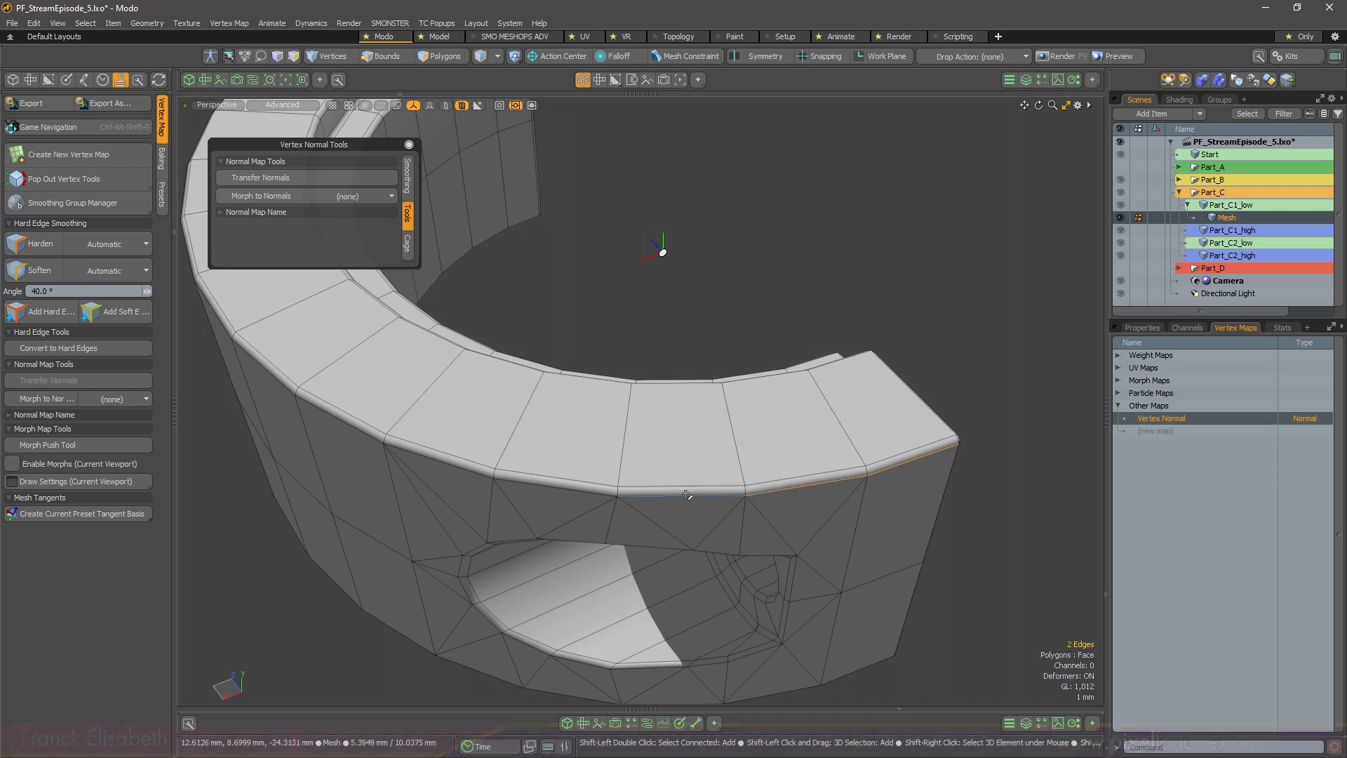
# Select two stacked vertical edges on the outer wall of the isolated half-collar
pyautogui.keyDown('alt'); pyautogui.moveTo(700, 486); pyautogui.dragTo(646, 274); pyautogui.keyUp('alt')
pyautogui.click(664, 411)
pyautogui.keyDown('shift'); pyautogui.click(640, 451); pyautogui.keyUp('shift')
pyautogui.scroll(3, 680, 379)
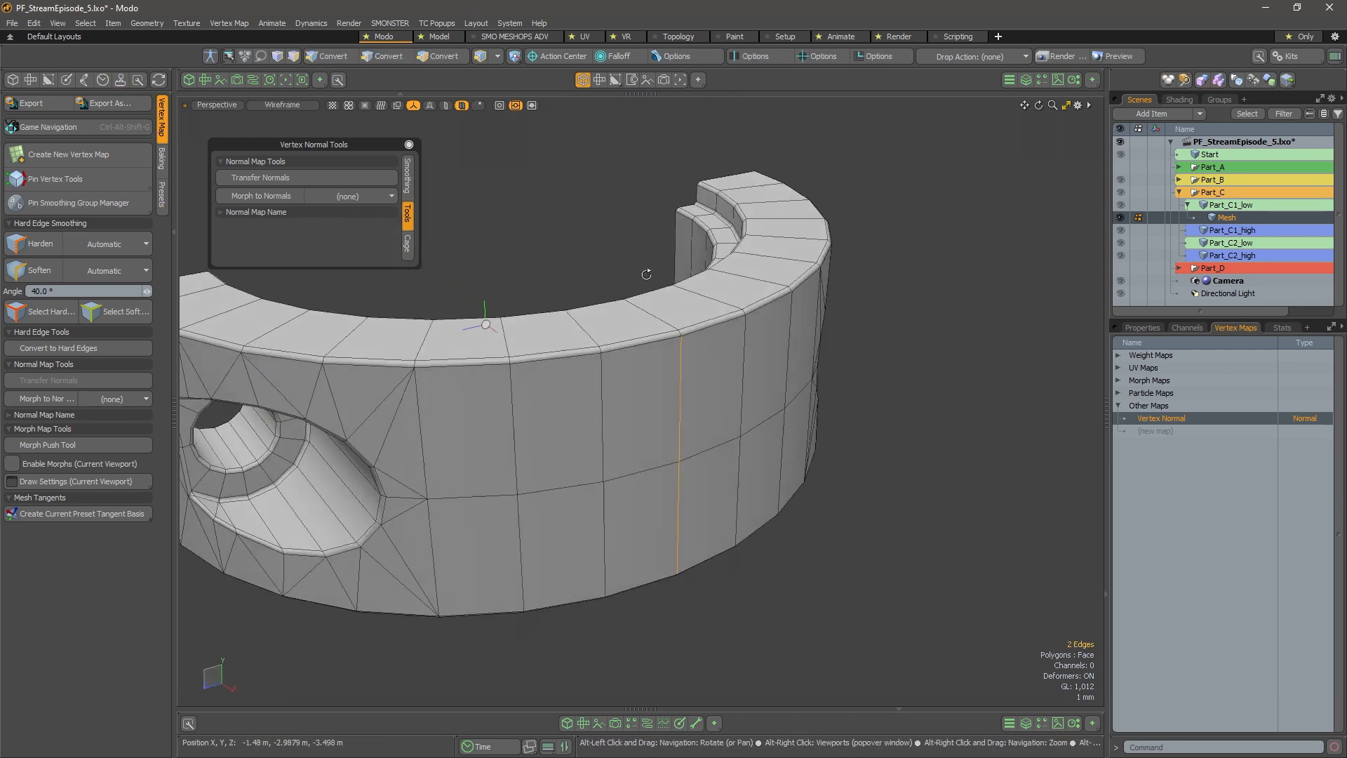
pyautogui.keyDown('alt'); pyautogui.moveTo(685, 415); pyautogui.dragTo(724, 427); pyautogui.keyUp('alt')
pyautogui.scroll(-3, 725, 427)
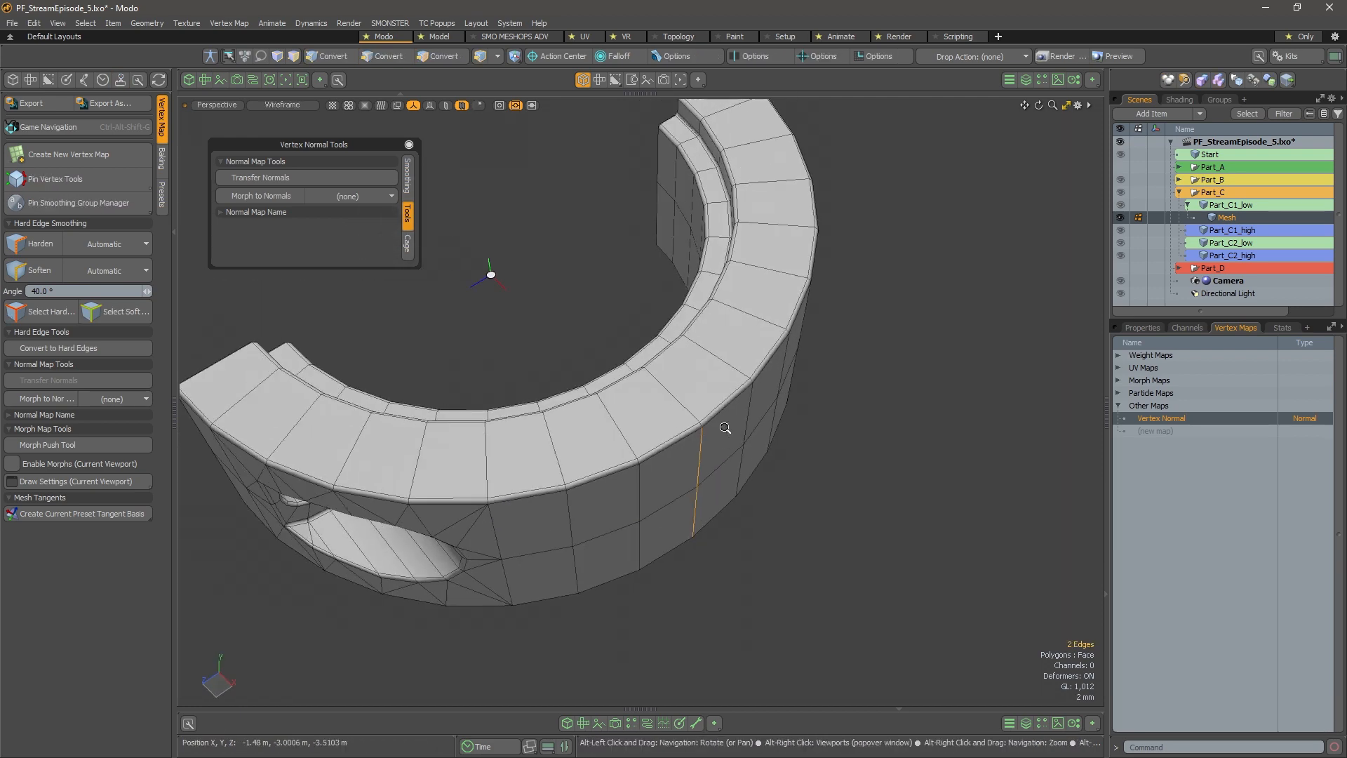
pyautogui.press('3')
pyautogui.doubleClick(714, 373)
pyautogui.keyDown('alt'); pyautogui.moveTo(715, 374); pyautogui.dragTo(535, 379); pyautogui.keyUp('alt')
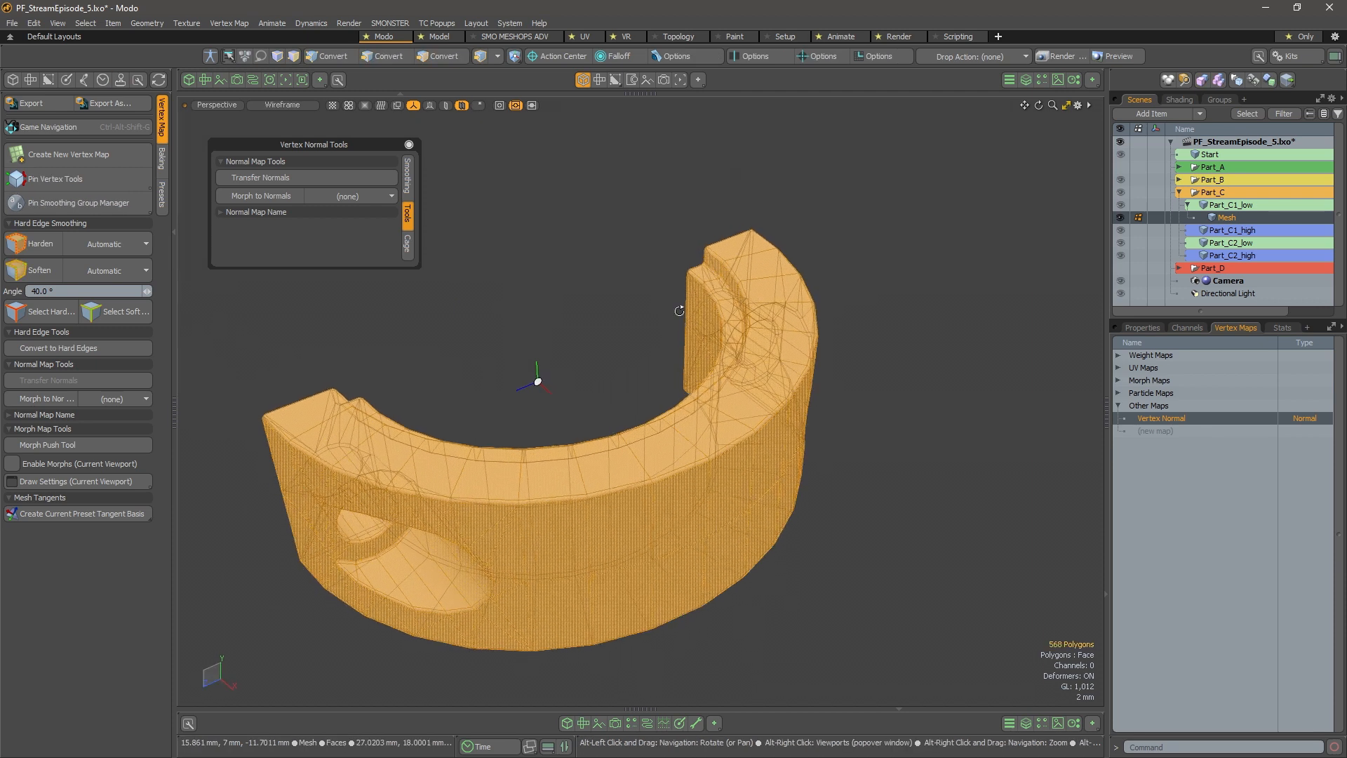
pyautogui.press('1')
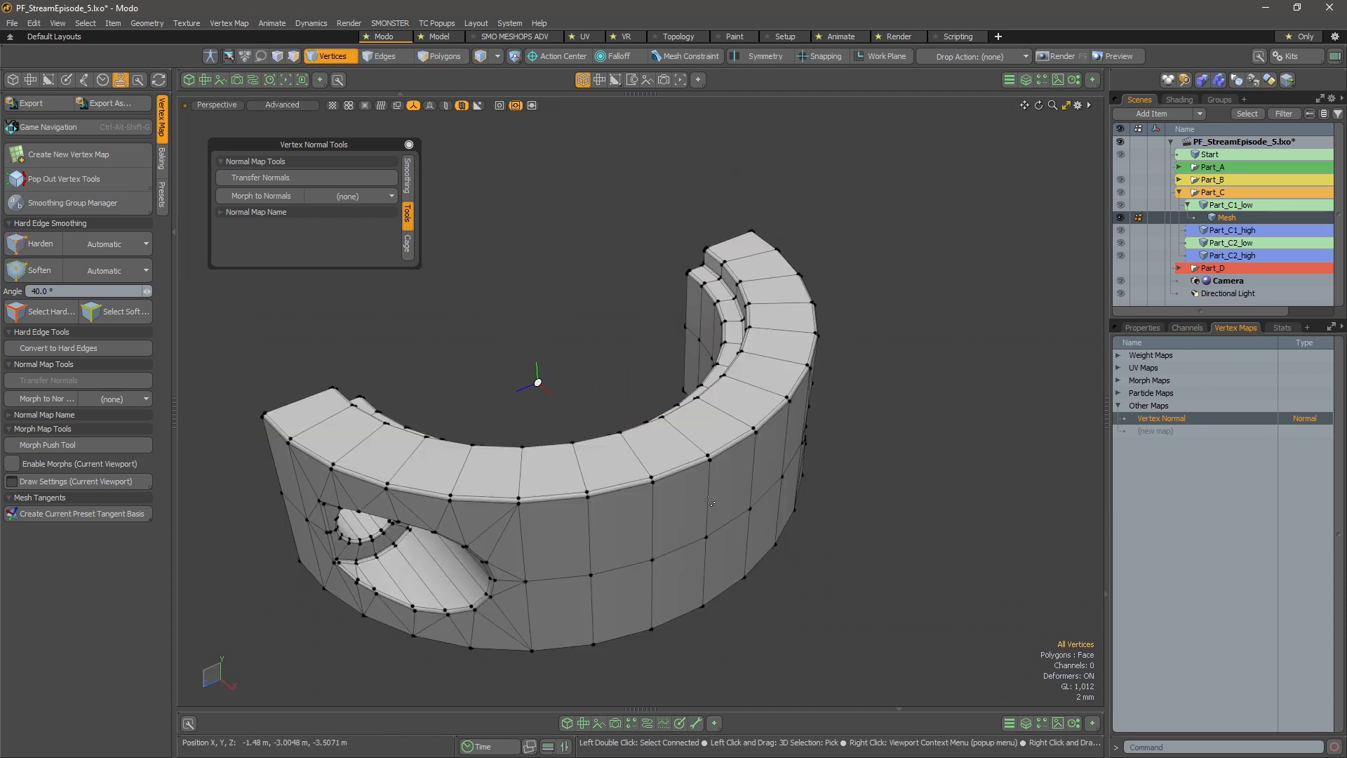
pyautogui.press('2')
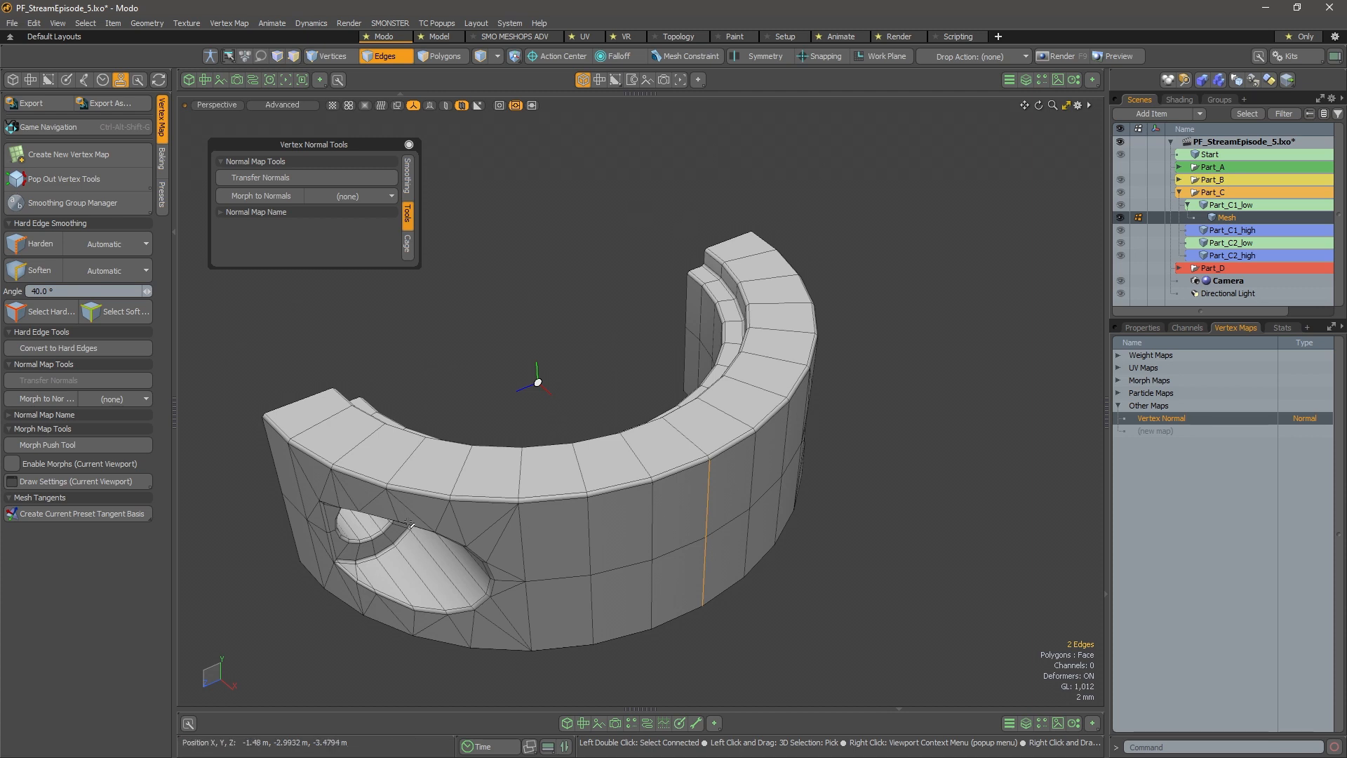
# Radial Sweep the two selected outer-wall edges in Local Mode with the 32 preset, using the SMO MI-FA-BO-MA kit
pyautogui.keyDown('alt'); pyautogui.moveTo(631, 371); pyautogui.dragTo(642, 561); pyautogui.keyUp('alt')
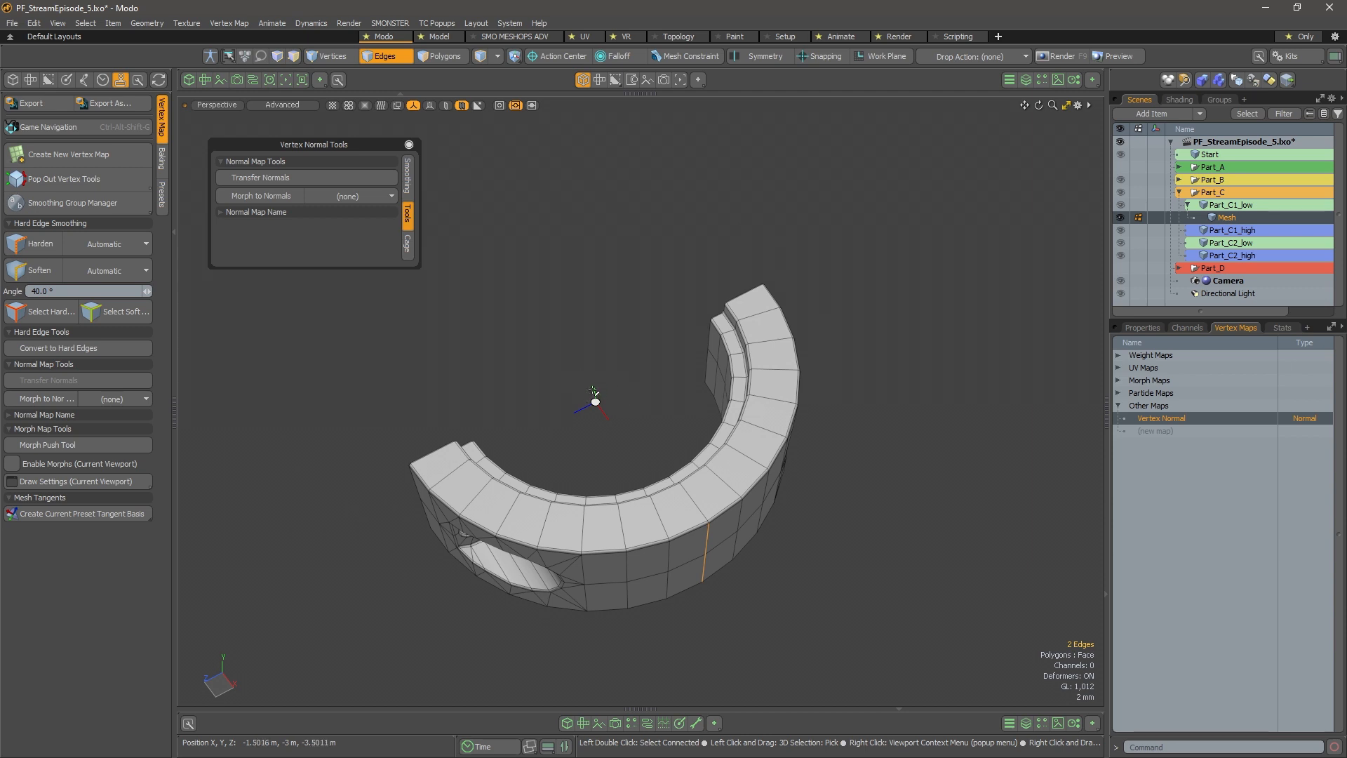
pyautogui.keyDown('alt'); pyautogui.moveTo(593, 390); pyautogui.dragTo(680, 406); pyautogui.keyUp('alt')
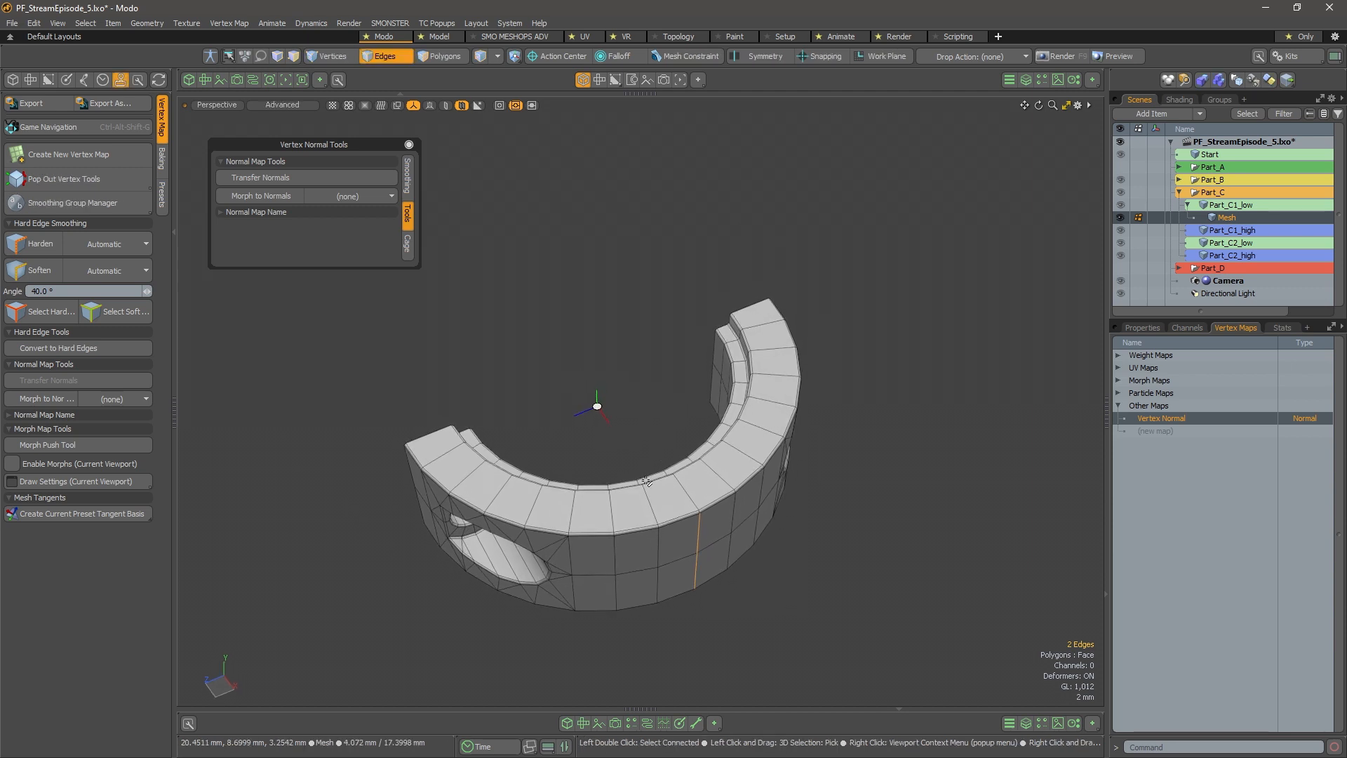
pyautogui.click(1307, 56)
pyautogui.moveTo(1207, 84); pyautogui.dragTo(984, 124)
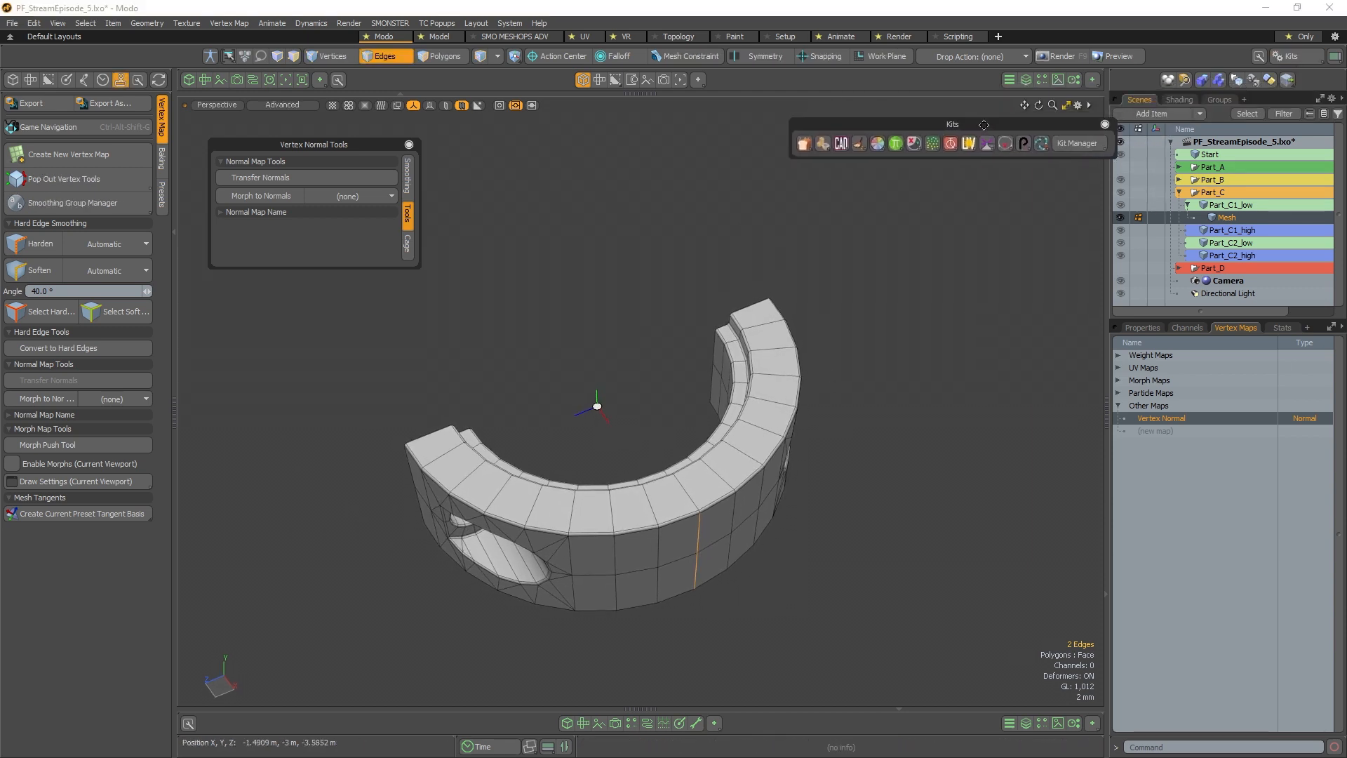
pyautogui.click(914, 143)
pyautogui.moveTo(937, 174); pyautogui.dragTo(1063, 236)
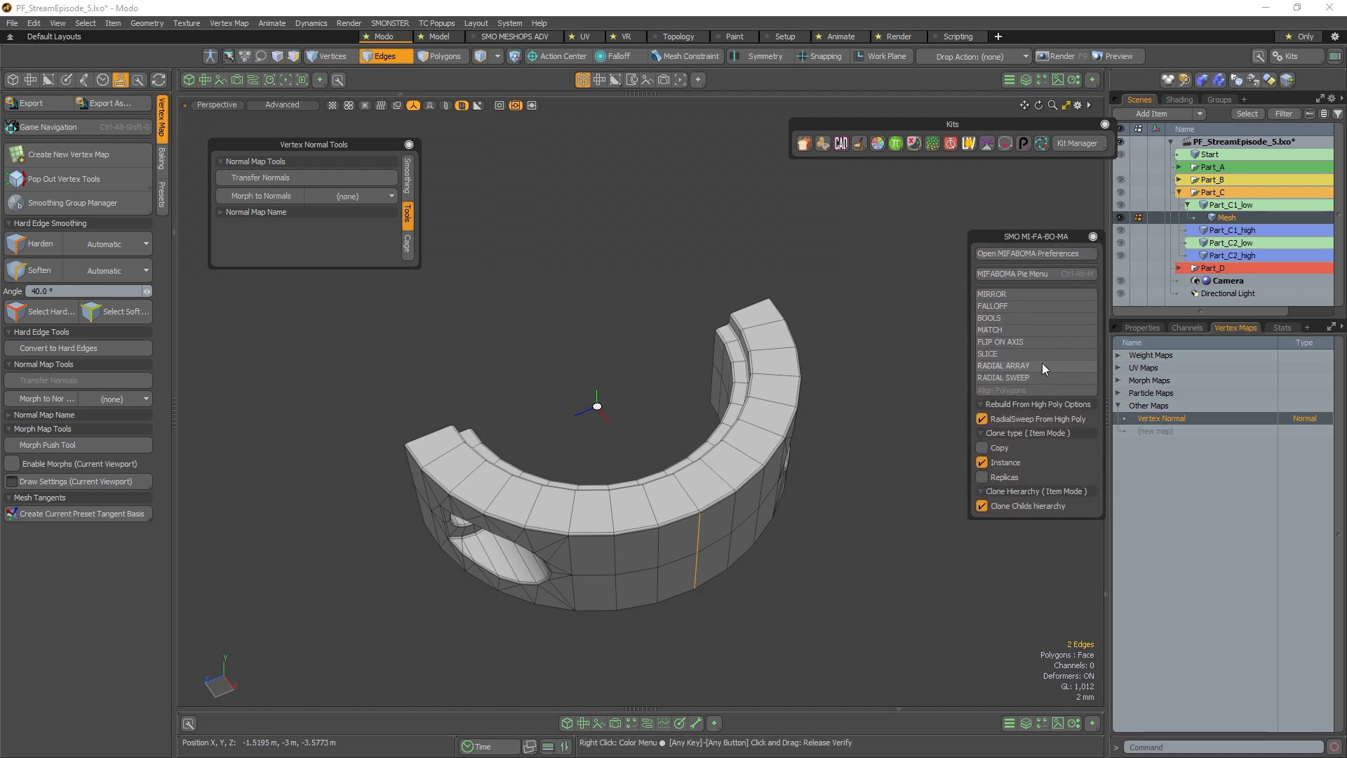
pyautogui.click(1030, 377)
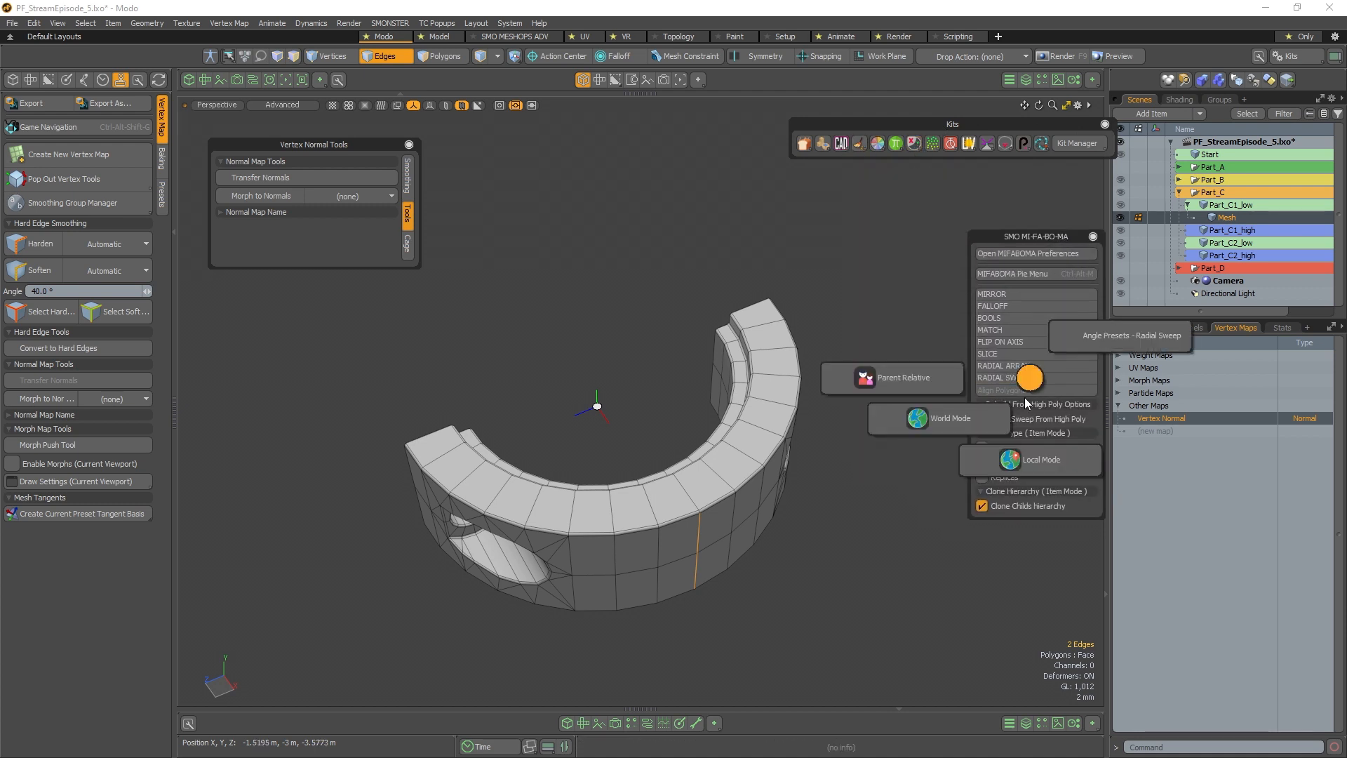
pyautogui.click(1042, 464)
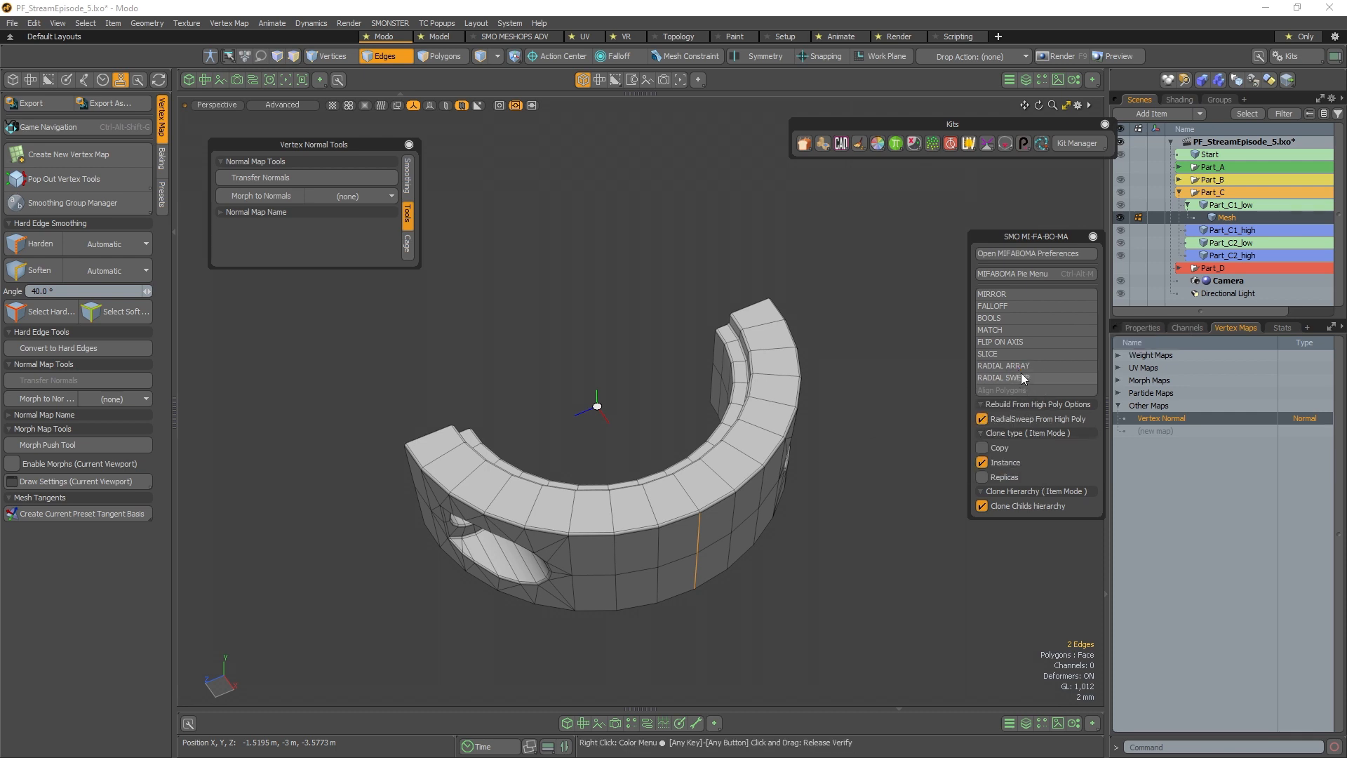
pyautogui.click(1023, 379)
pyautogui.click(1034, 465)
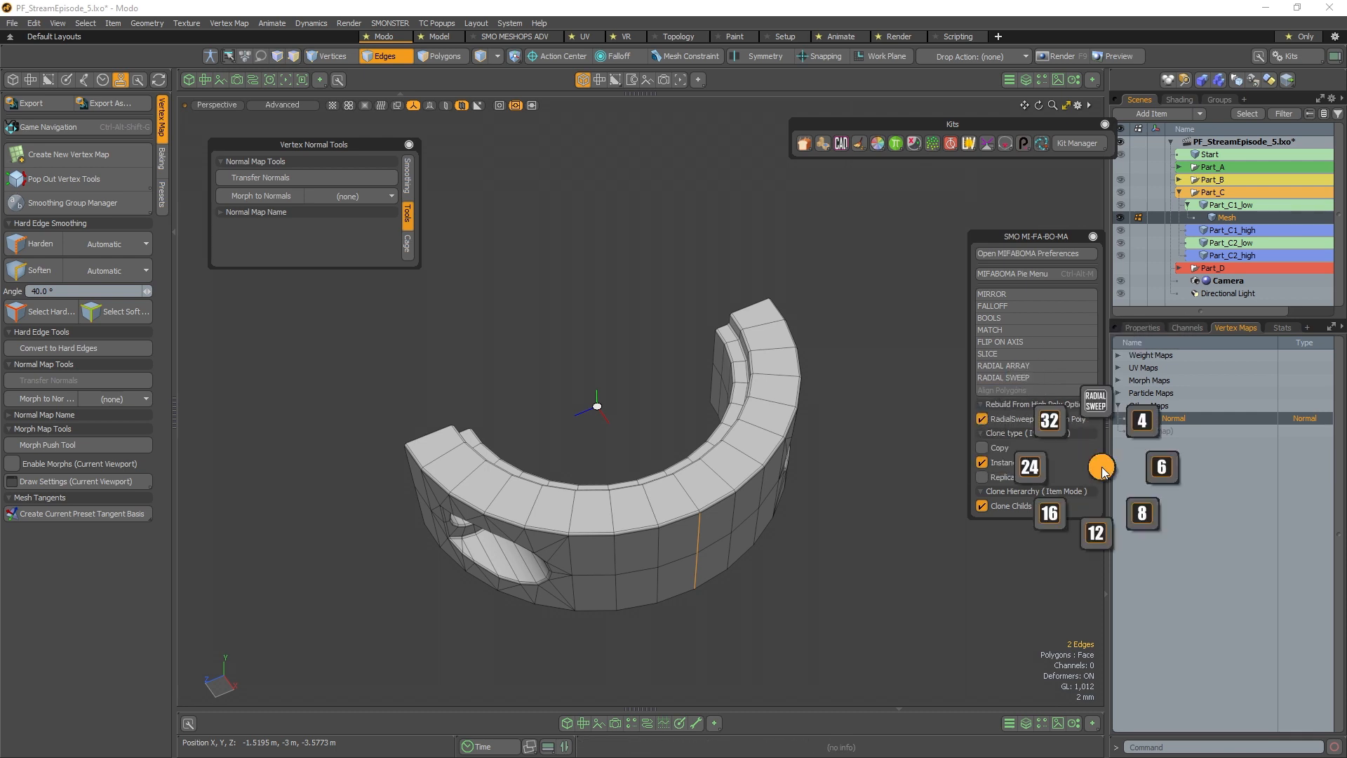
pyautogui.click(1051, 424)
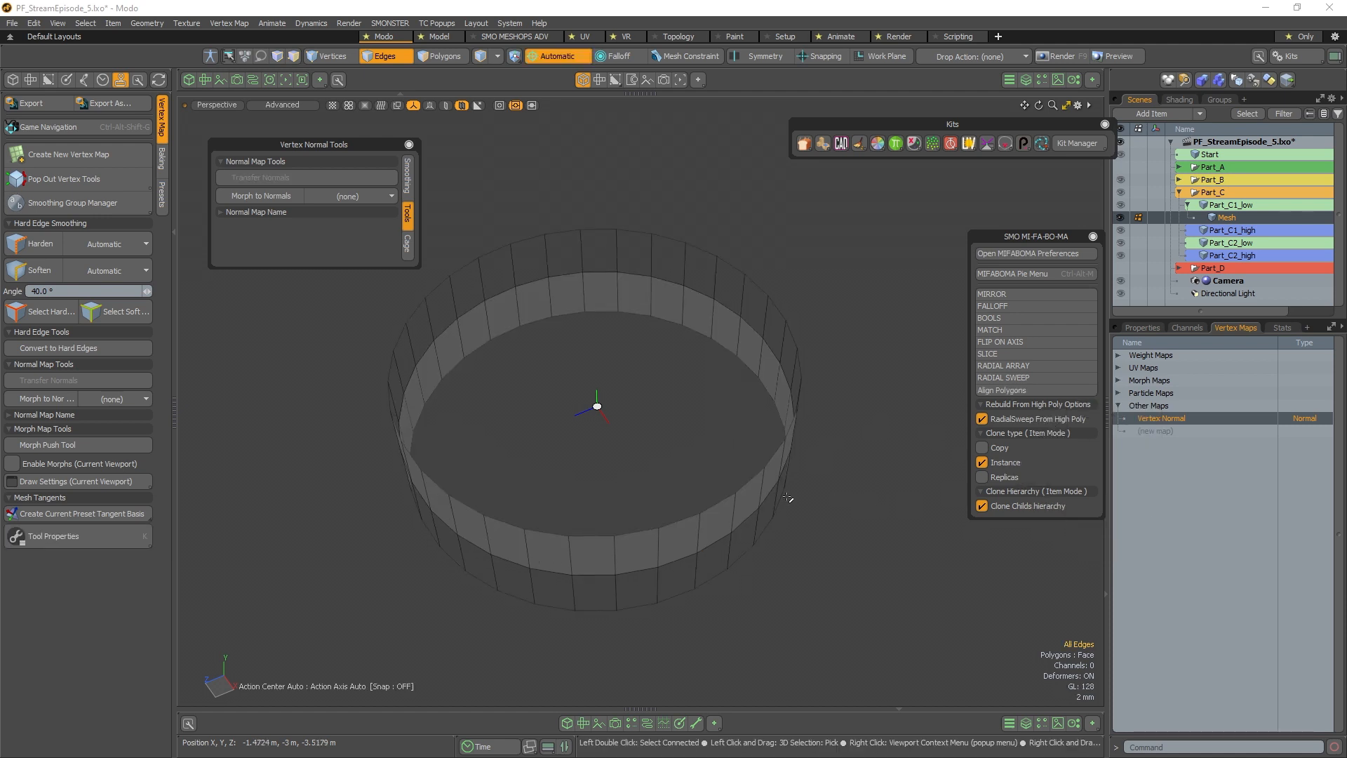
# Remove the horizontal edge loop around the middle of the swept ring
pyautogui.doubleClick(688, 534)
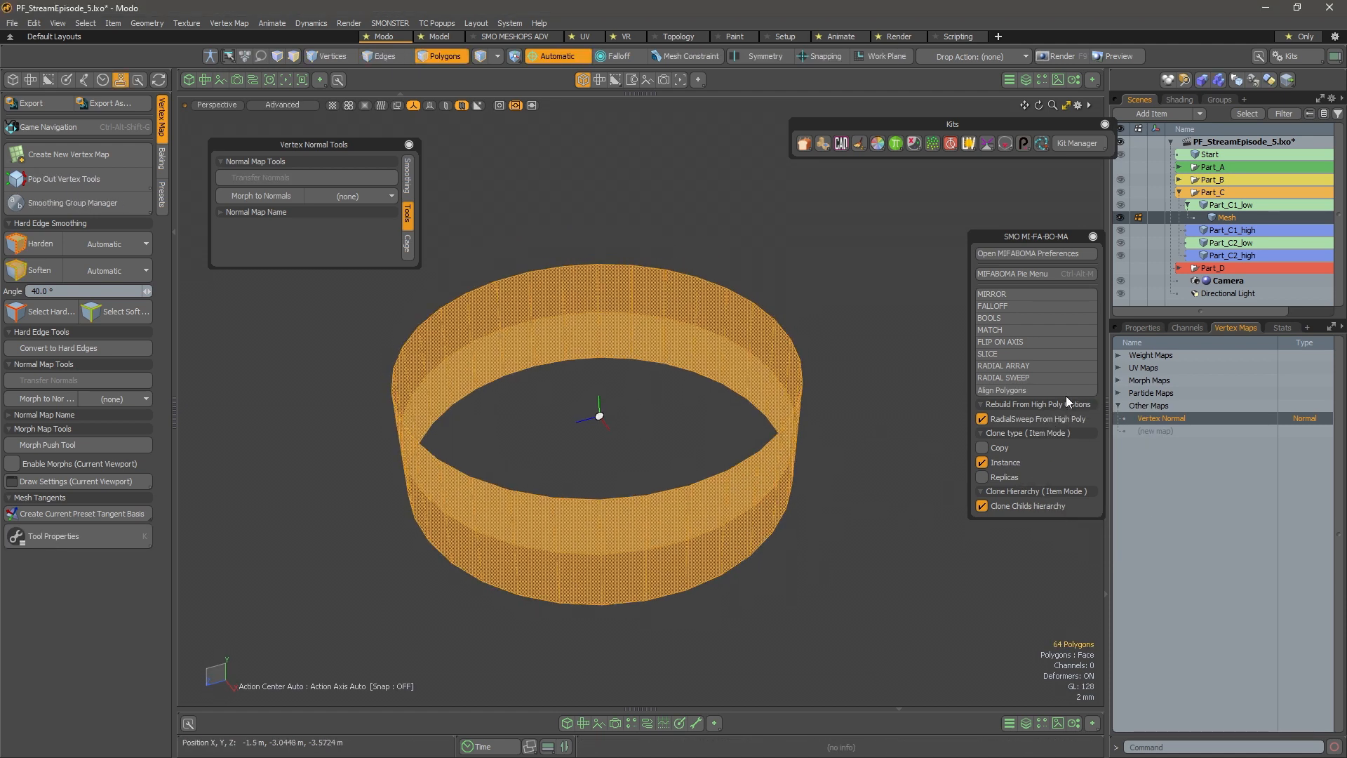
pyautogui.click(784, 405)
pyautogui.keyDown('alt'); pyautogui.moveTo(783, 404); pyautogui.dragTo(791, 495); pyautogui.keyUp('alt')
pyautogui.doubleClick(744, 347)
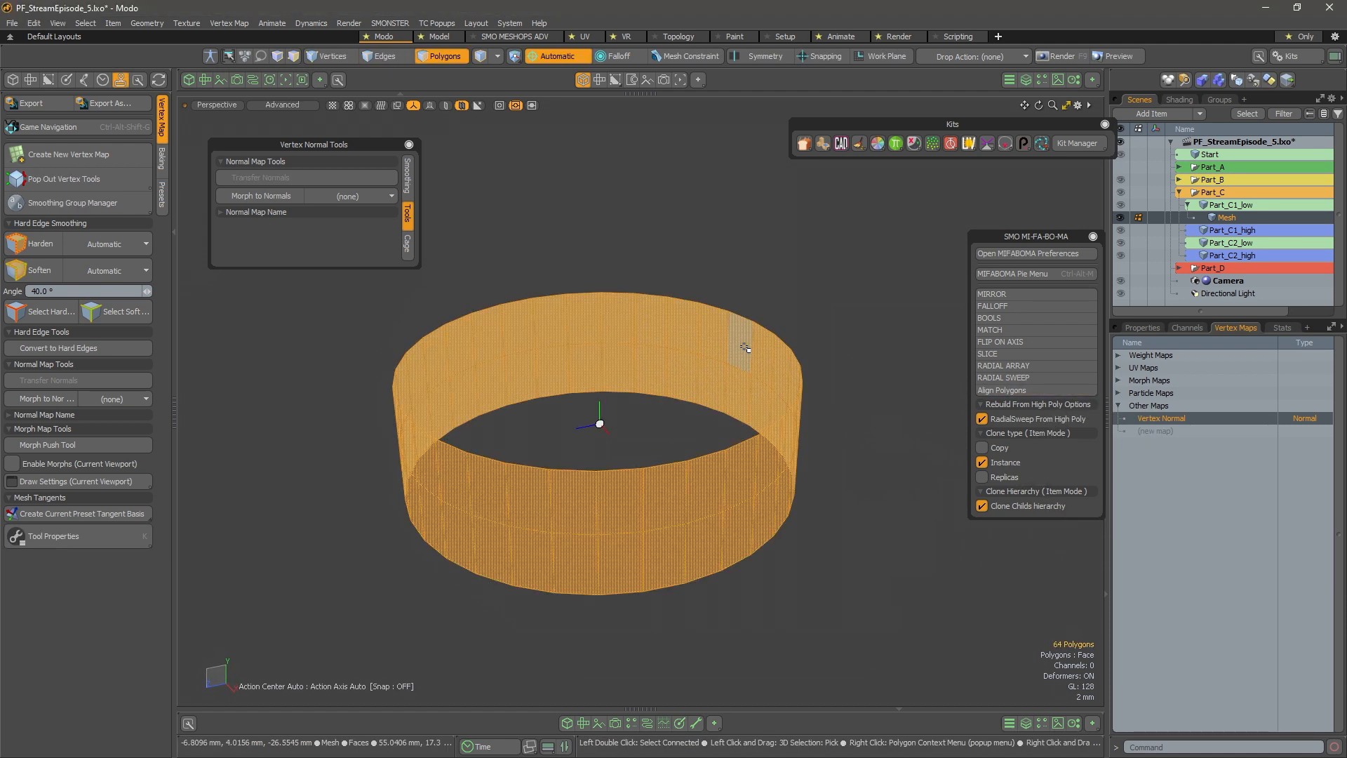
pyautogui.click(868, 433)
pyautogui.keyDown('alt'); pyautogui.moveTo(796, 565); pyautogui.dragTo(791, 496); pyautogui.keyUp('alt')
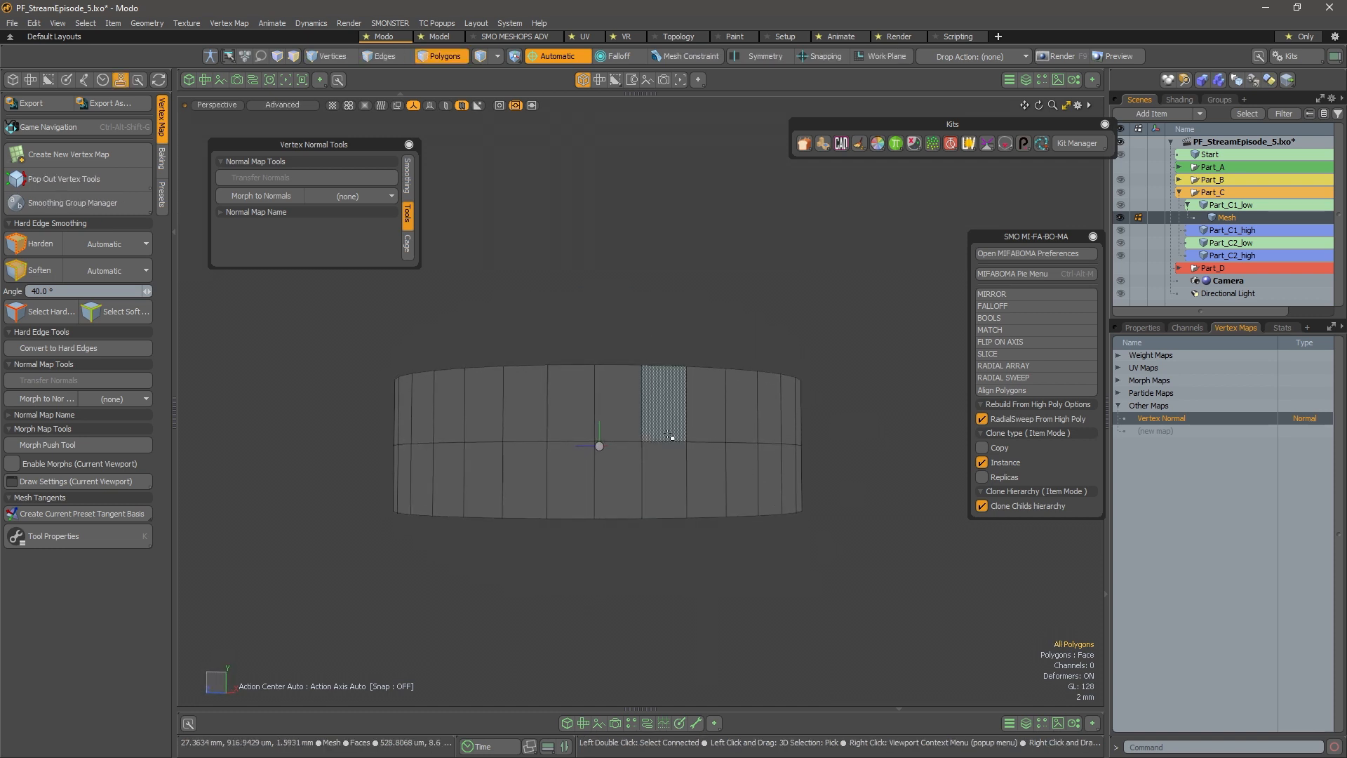
pyautogui.press('2')
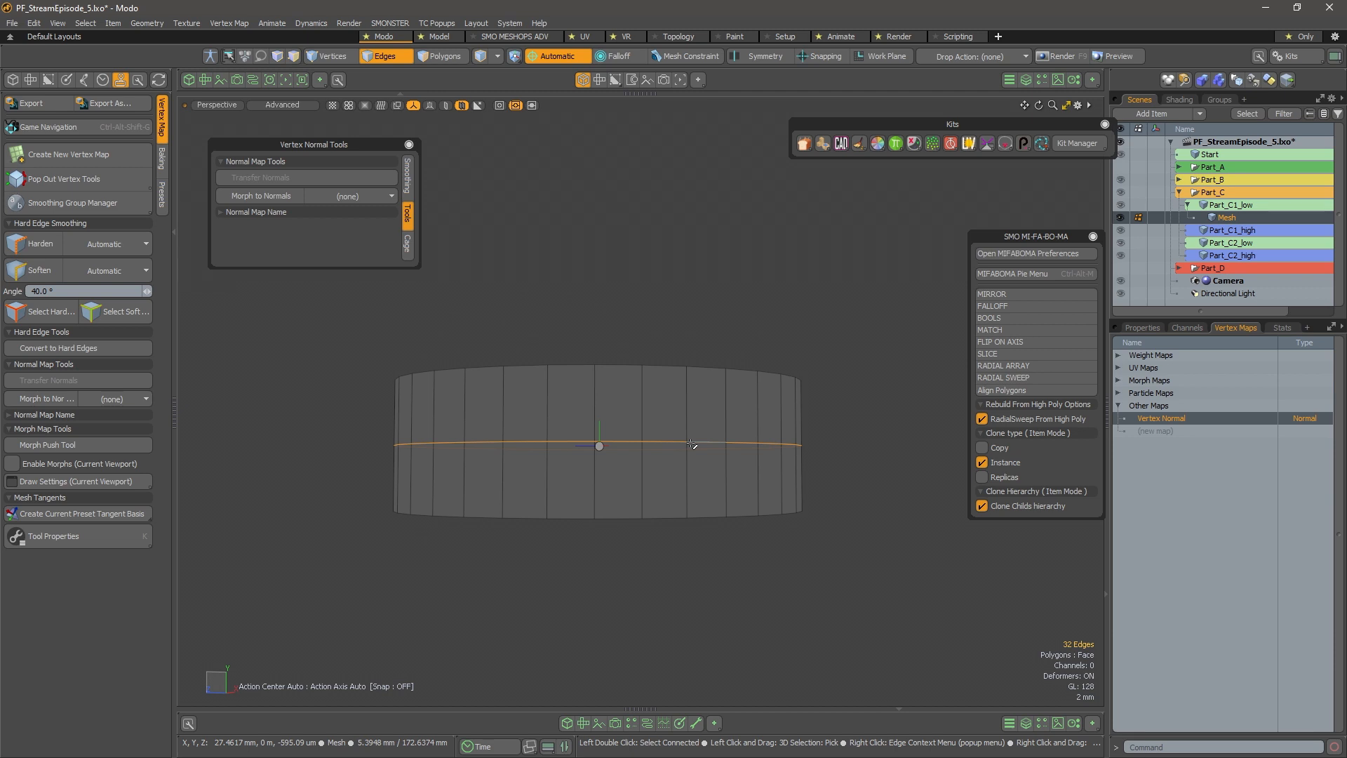
pyautogui.keyDown('alt'); pyautogui.moveTo(691, 444); pyautogui.dragTo(731, 476); pyautogui.keyUp('alt')
# Scale the whole ring taller along its vertical axis and check its height against Part_C1_low
pyautogui.press('3')
pyautogui.doubleClick(675, 434)
pyautogui.keyDown('alt'); pyautogui.moveTo(672, 434); pyautogui.dragTo(674, 458); pyautogui.keyUp('alt')
pyautogui.keyDown('alt'); pyautogui.moveTo(675, 459); pyautogui.dragTo(694, 459, button='right'); pyautogui.keyUp('alt')
pyautogui.keyDown('alt'); pyautogui.moveTo(694, 459); pyautogui.dragTo(683, 459); pyautogui.keyUp('alt')
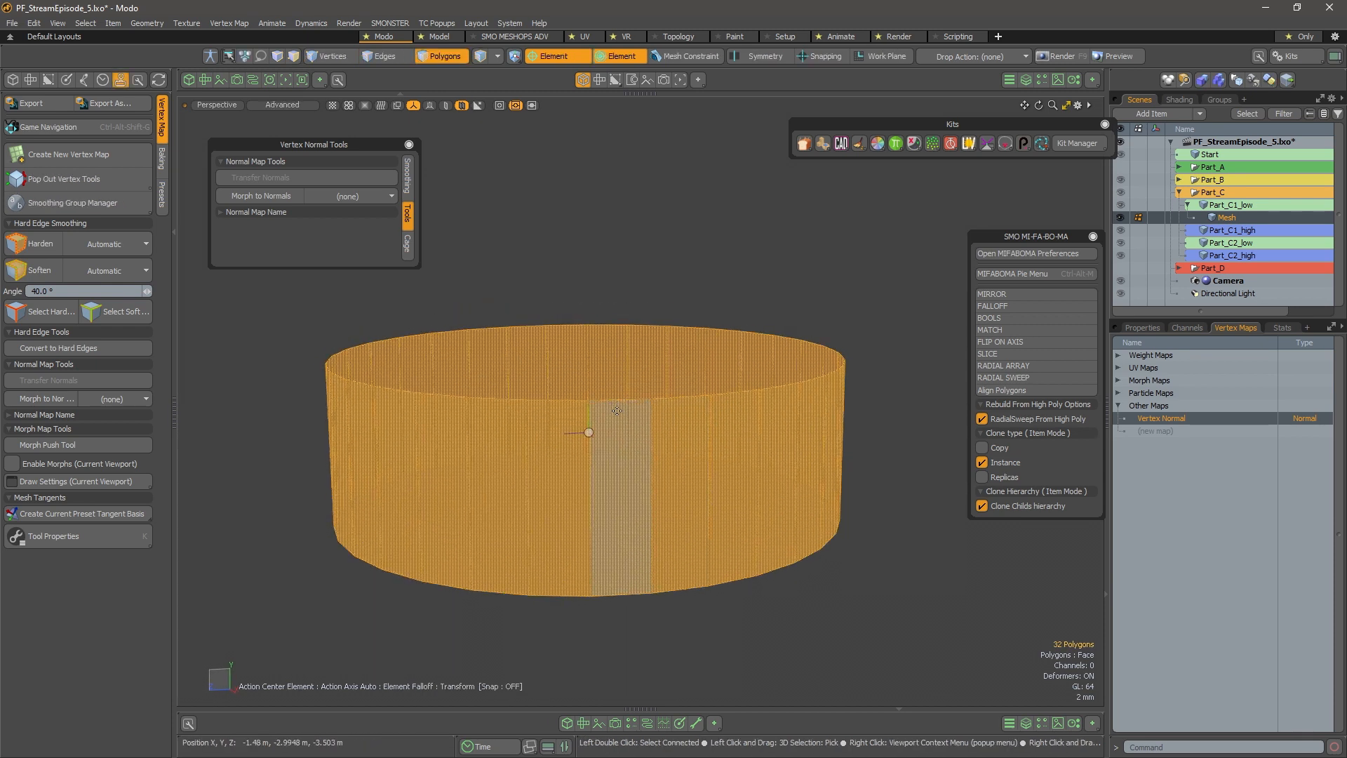
pyautogui.moveTo(588, 385); pyautogui.dragTo(588, 366)
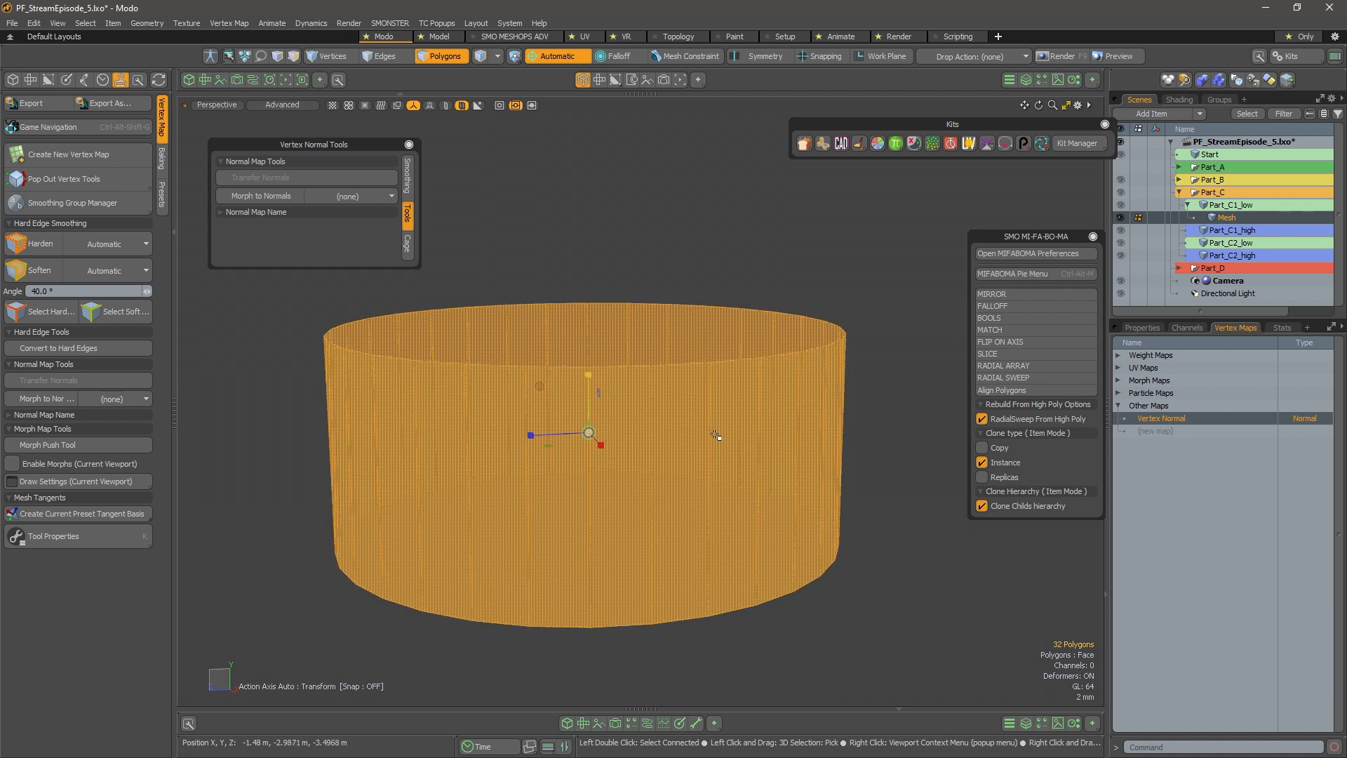
pyautogui.keyDown('alt'); pyautogui.moveTo(662, 471); pyautogui.dragTo(694, 490); pyautogui.keyUp('alt')
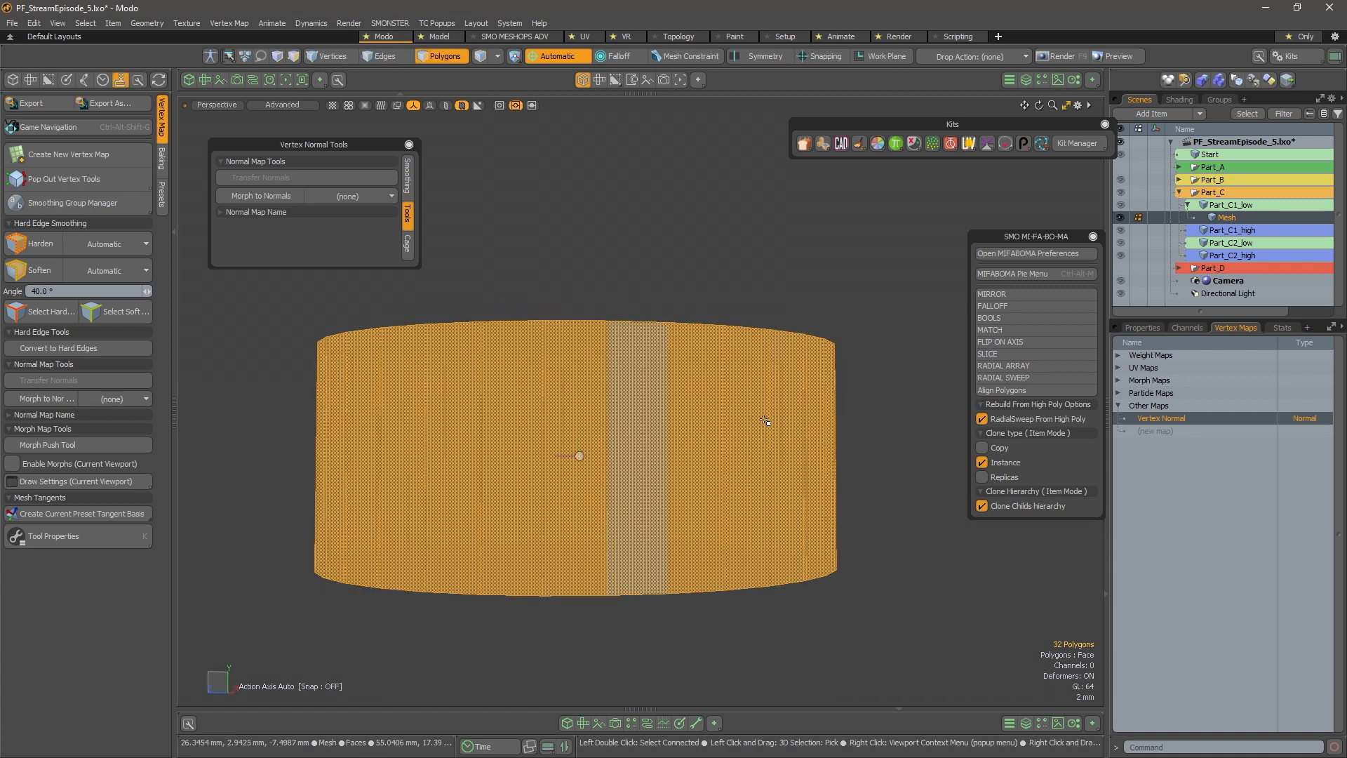
pyautogui.keyDown('ctrl'); pyautogui.click(1230, 205); pyautogui.keyUp('ctrl')
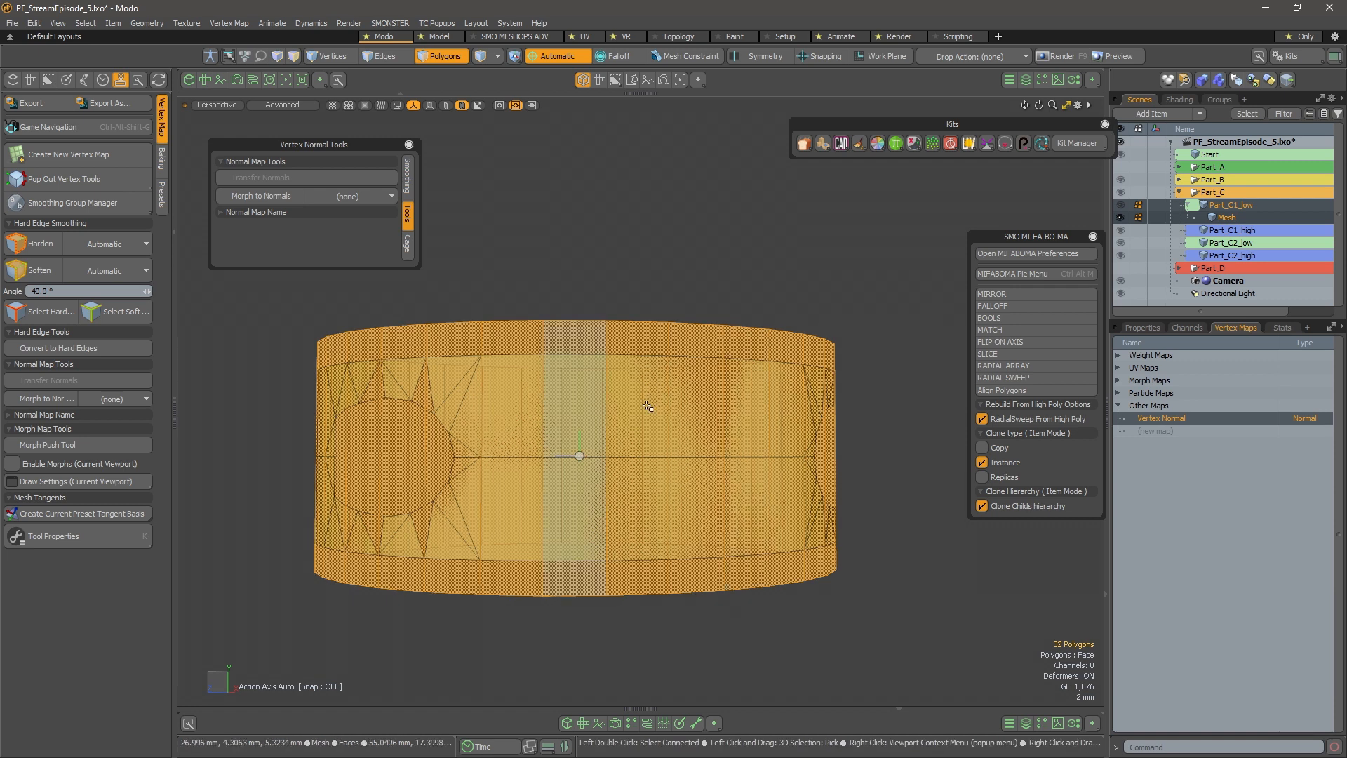
pyautogui.keyDown('ctrl'); pyautogui.click(1239, 206); pyautogui.keyUp('ctrl')
pyautogui.keyDown('alt'); pyautogui.moveTo(625, 379); pyautogui.dragTo(634, 384); pyautogui.keyUp('alt')
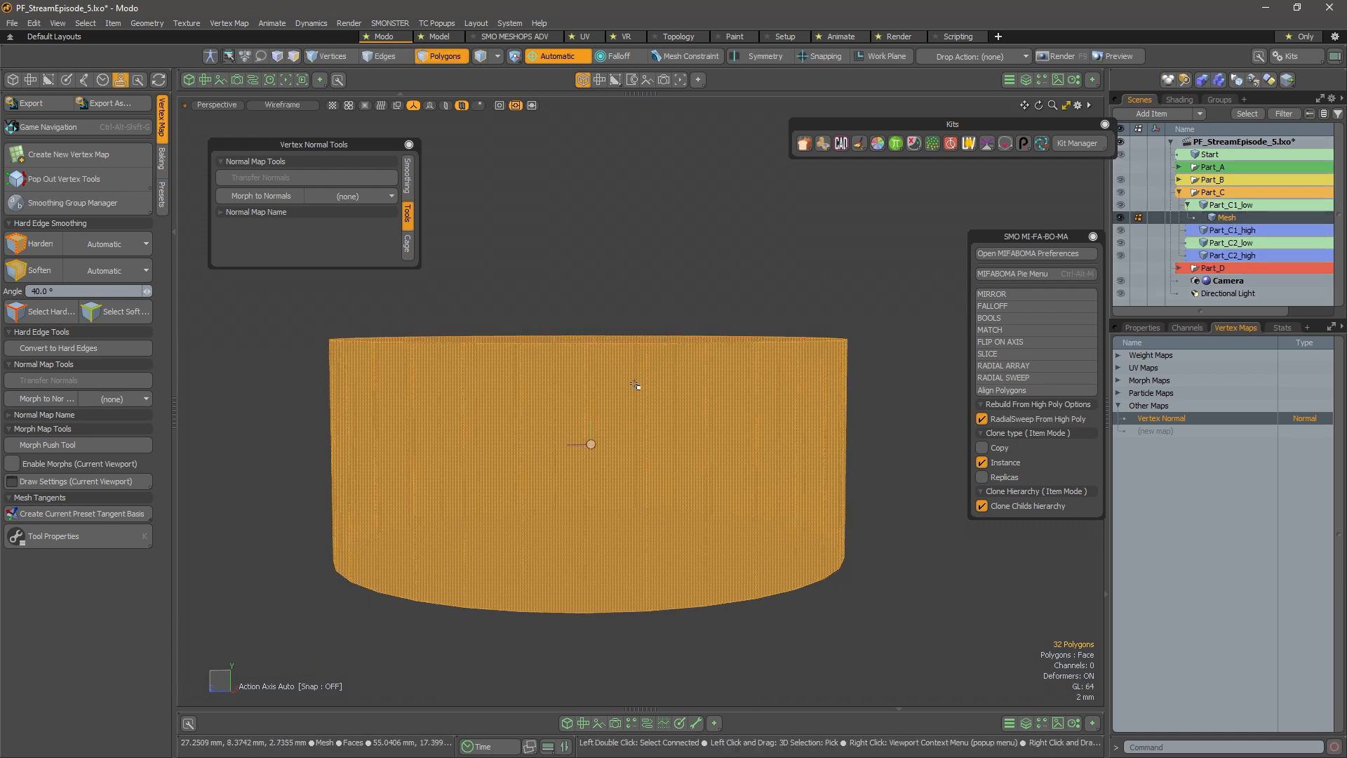
# Subdivide the ring and remove the three horizontal edge loops, keeping only the added vertical segments
pyautogui.press('2')
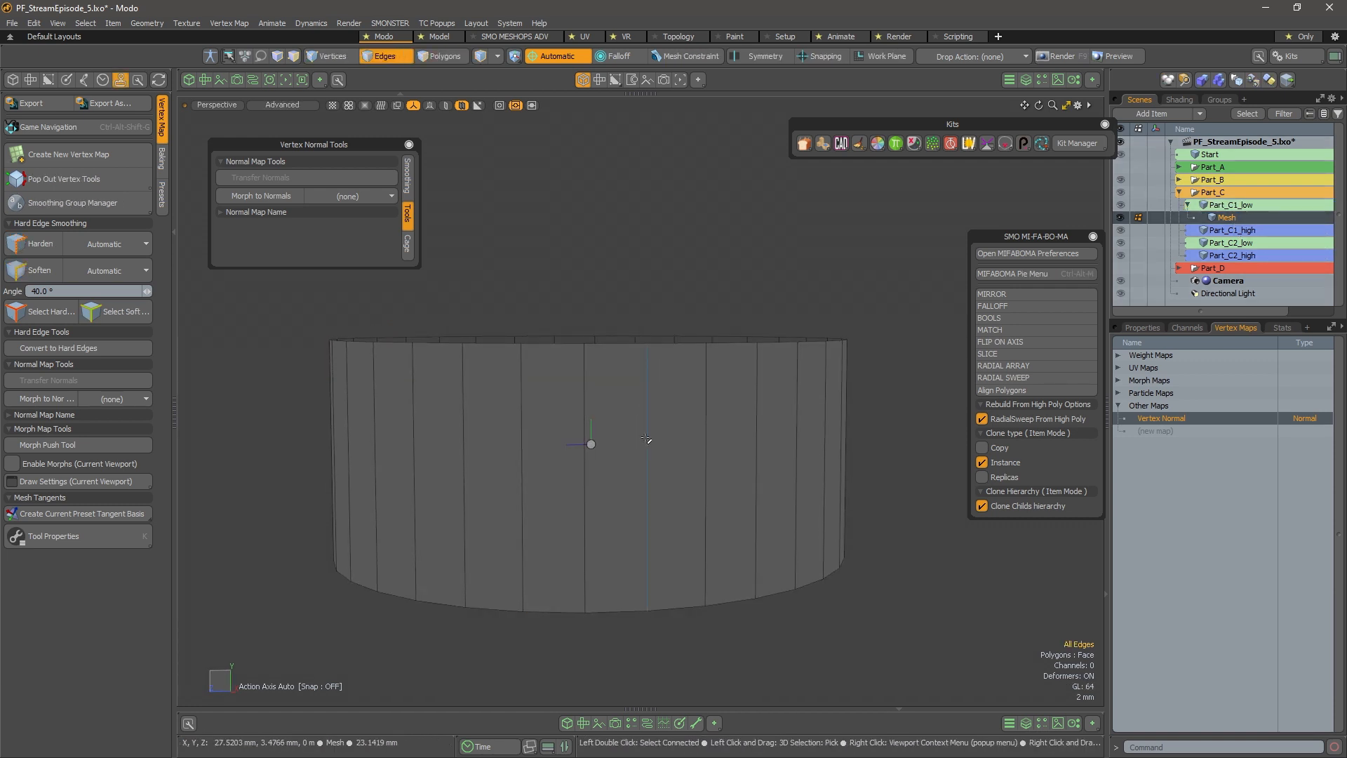
pyautogui.press('Tab')
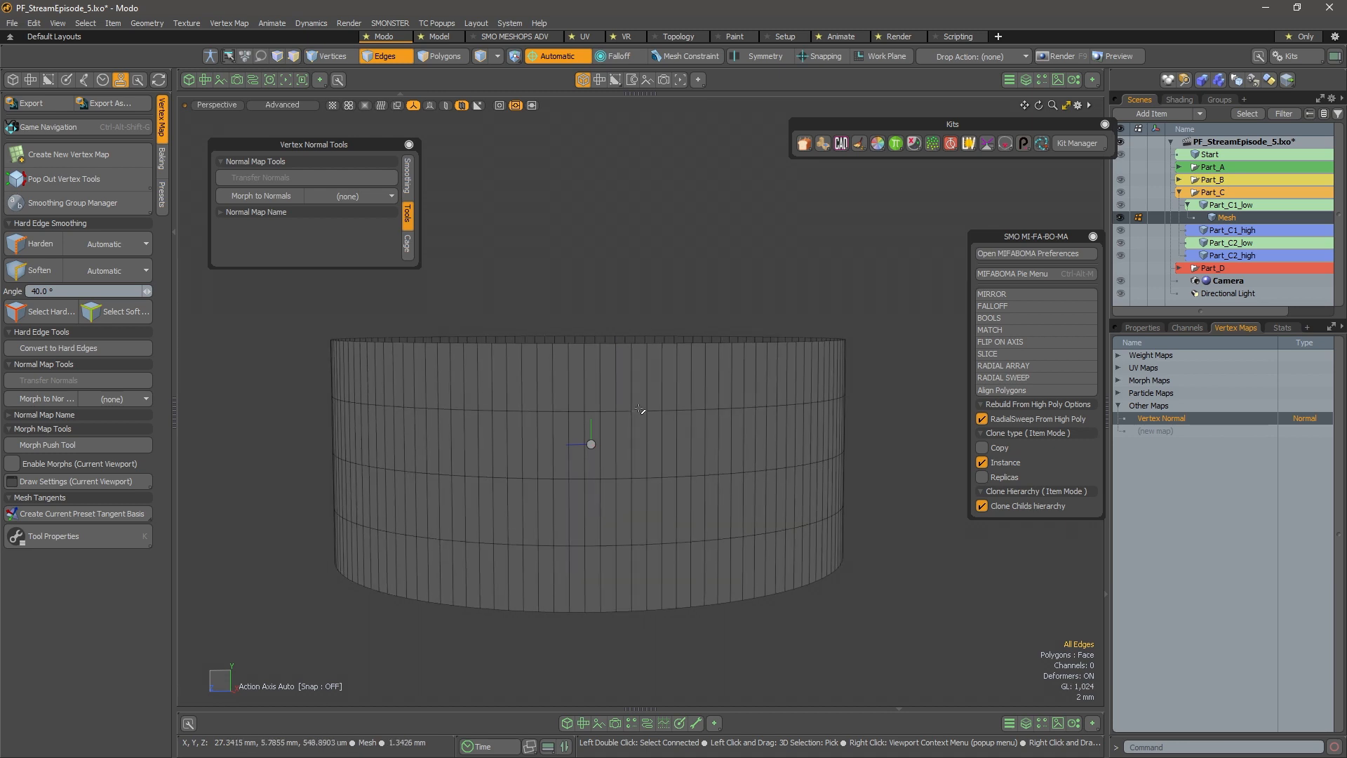
pyautogui.click(639, 410)
pyautogui.keyDown('shift'); pyautogui.click(639, 545); pyautogui.keyUp('shift')
pyautogui.press('l')
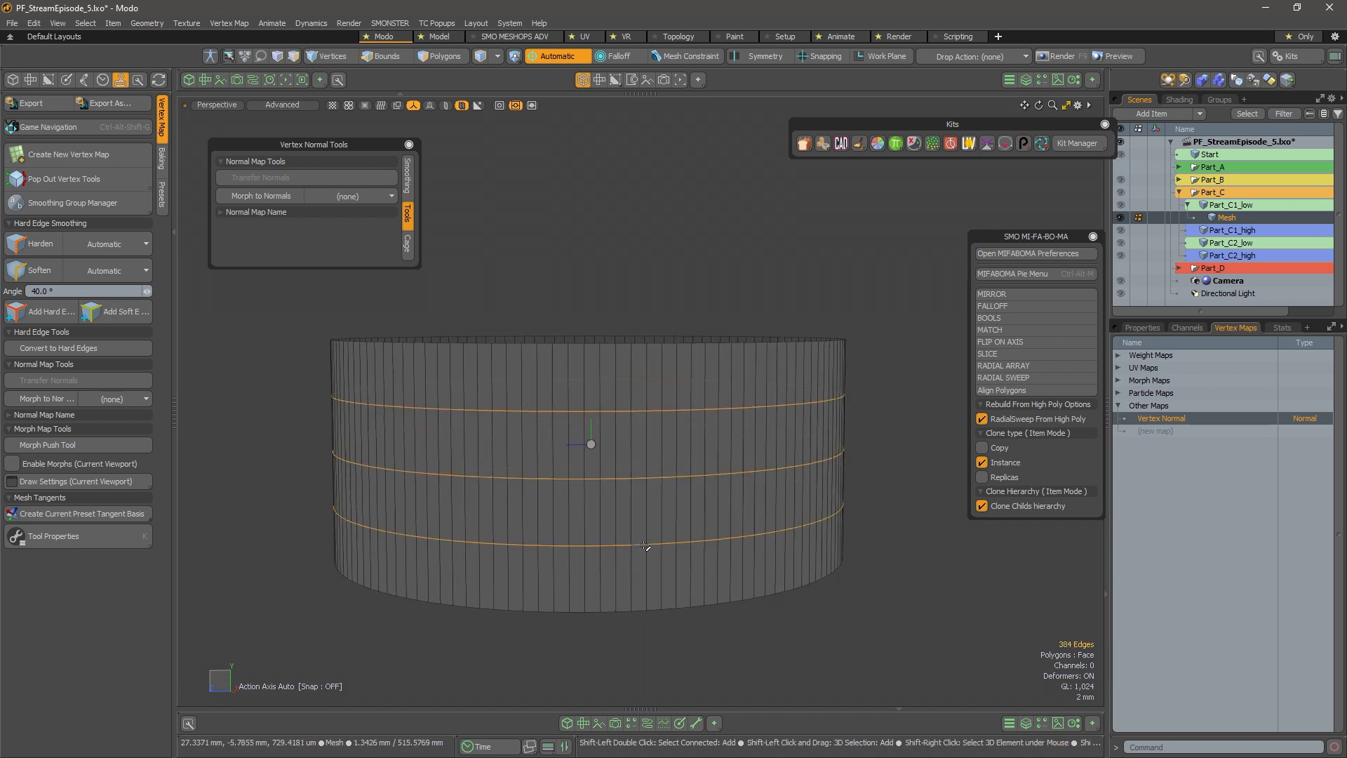
pyautogui.press('BackSpace')
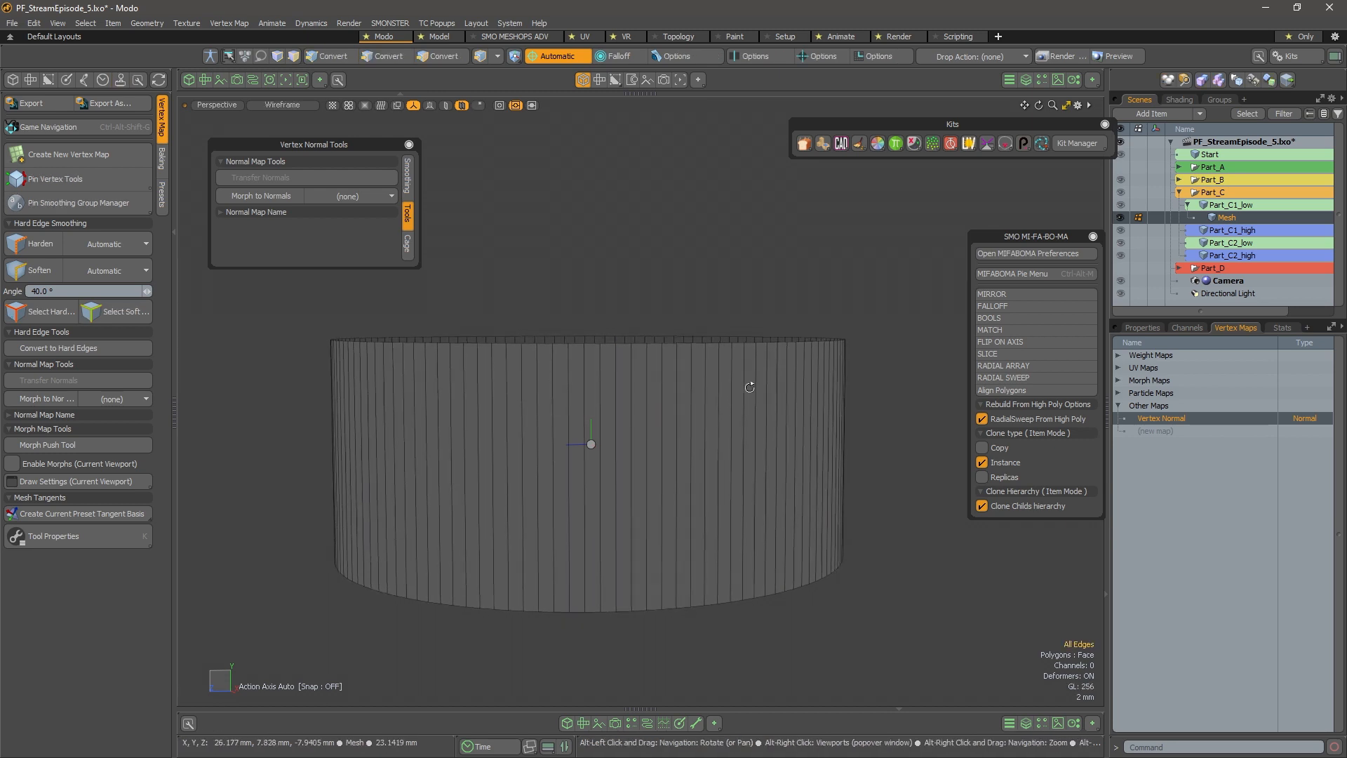
pyautogui.keyDown('alt'); pyautogui.moveTo(749, 383); pyautogui.dragTo(750, 429); pyautogui.keyUp('alt')
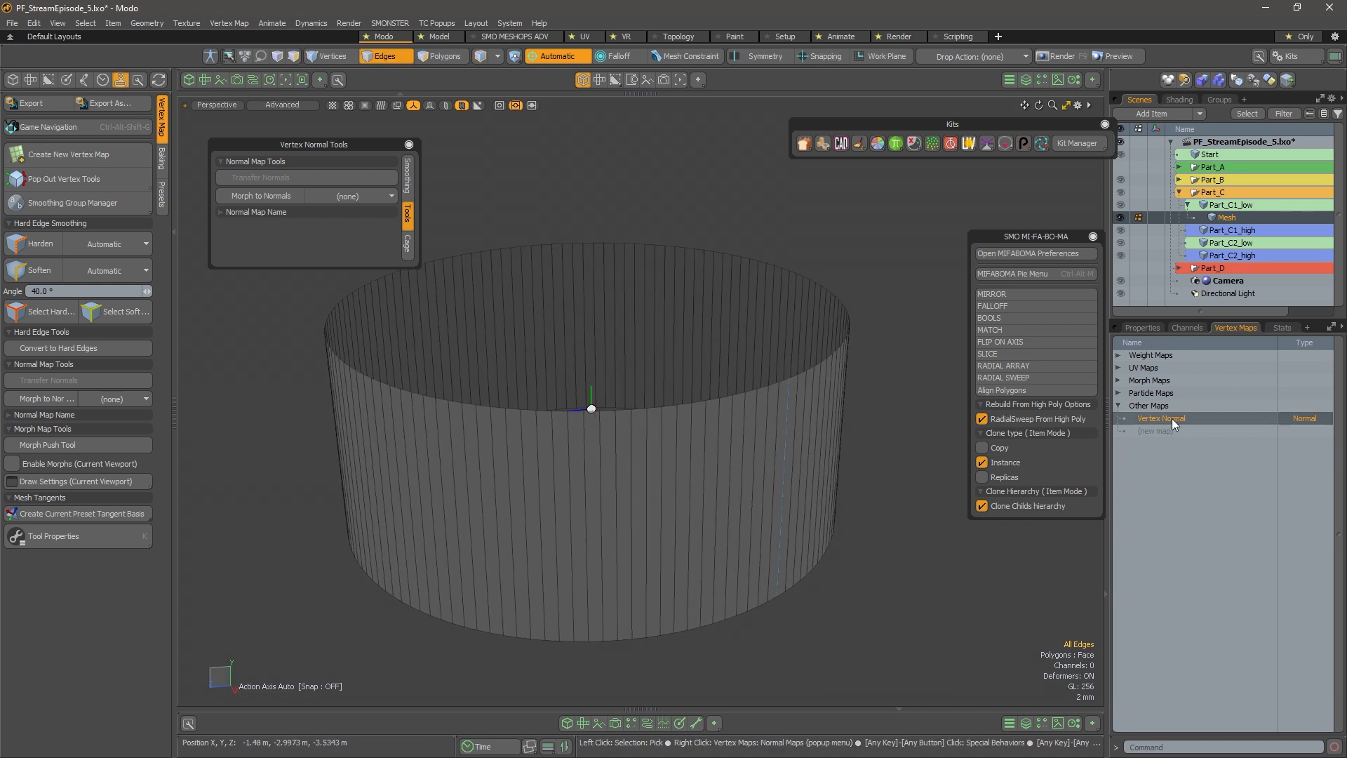
# Delete the ring's Vertex Normal map and regenerate it with Set Vertex Normals
pyautogui.rightClick(1197, 418)
pyautogui.click(1205, 431)
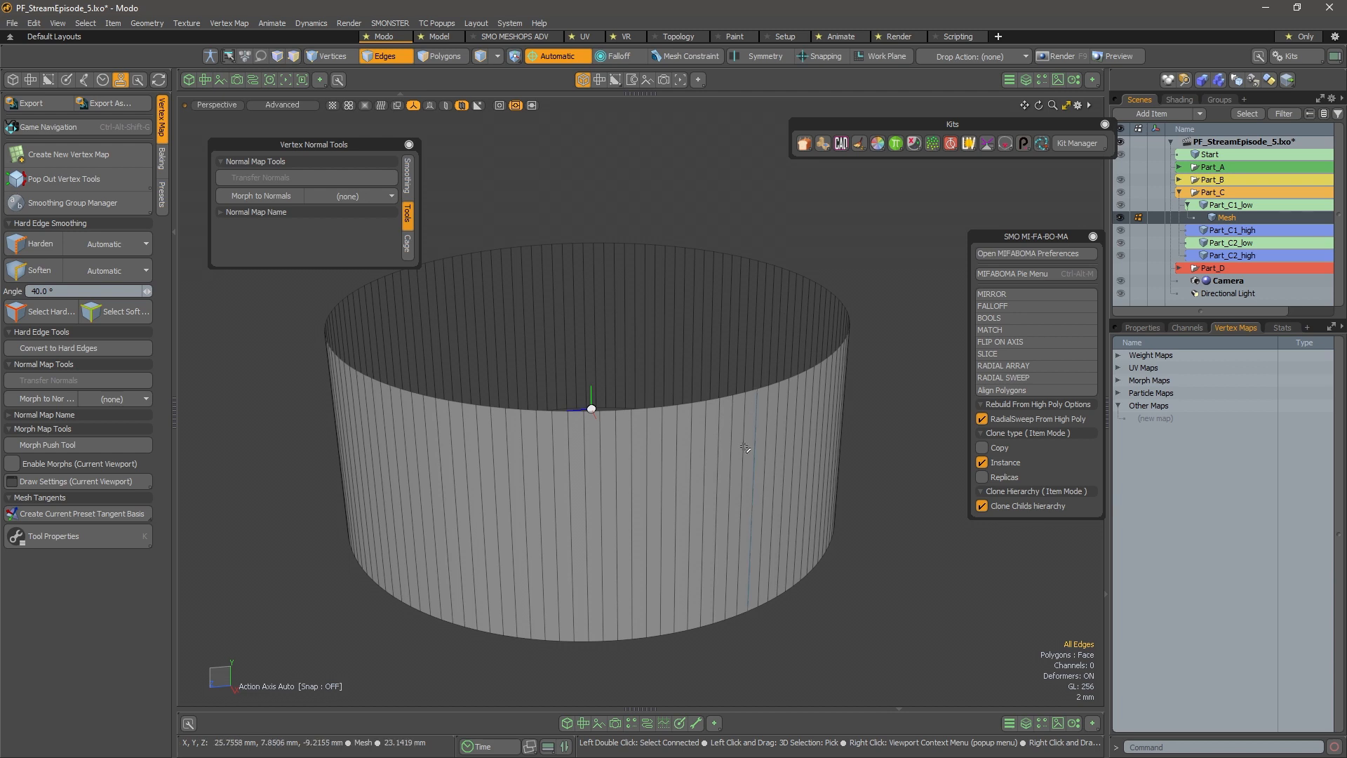
pyautogui.press('5')
pyautogui.click(244, 23)
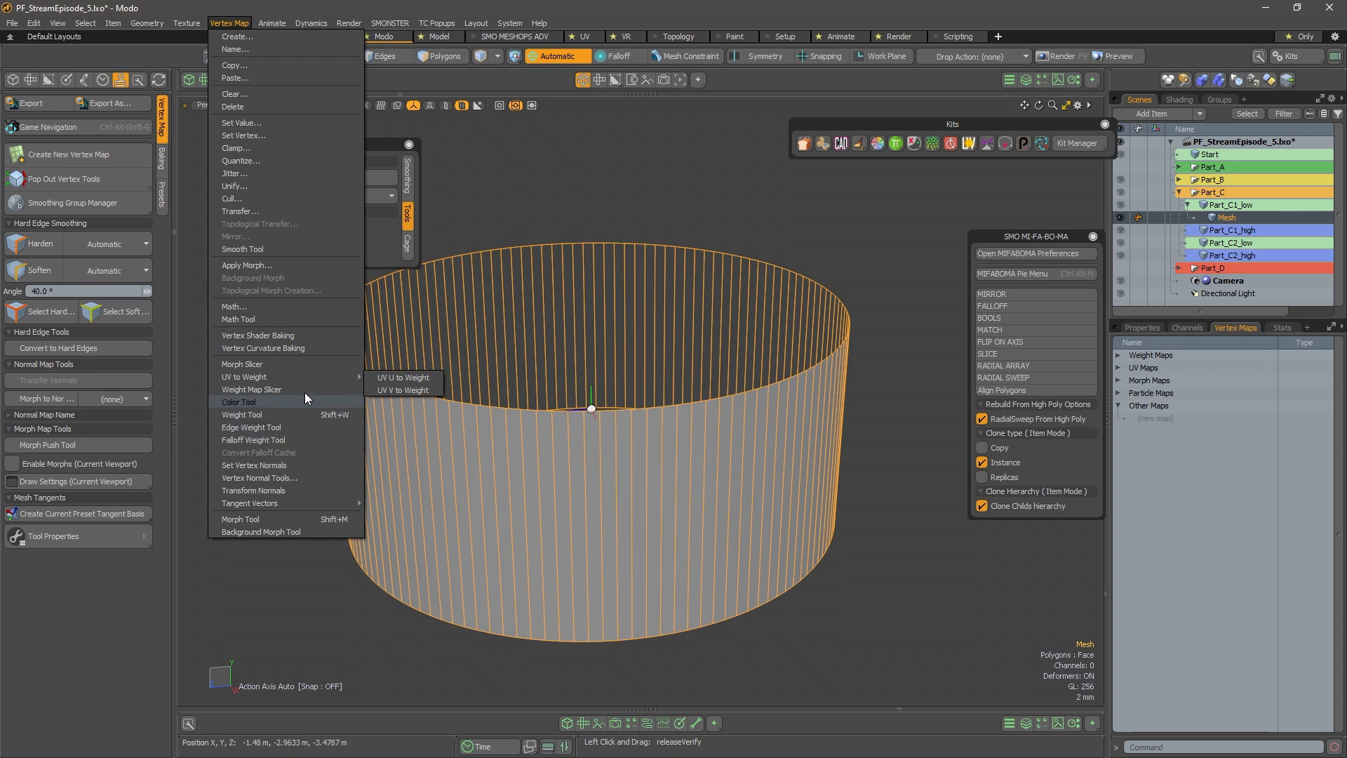
pyautogui.click(285, 466)
pyautogui.press('Return')
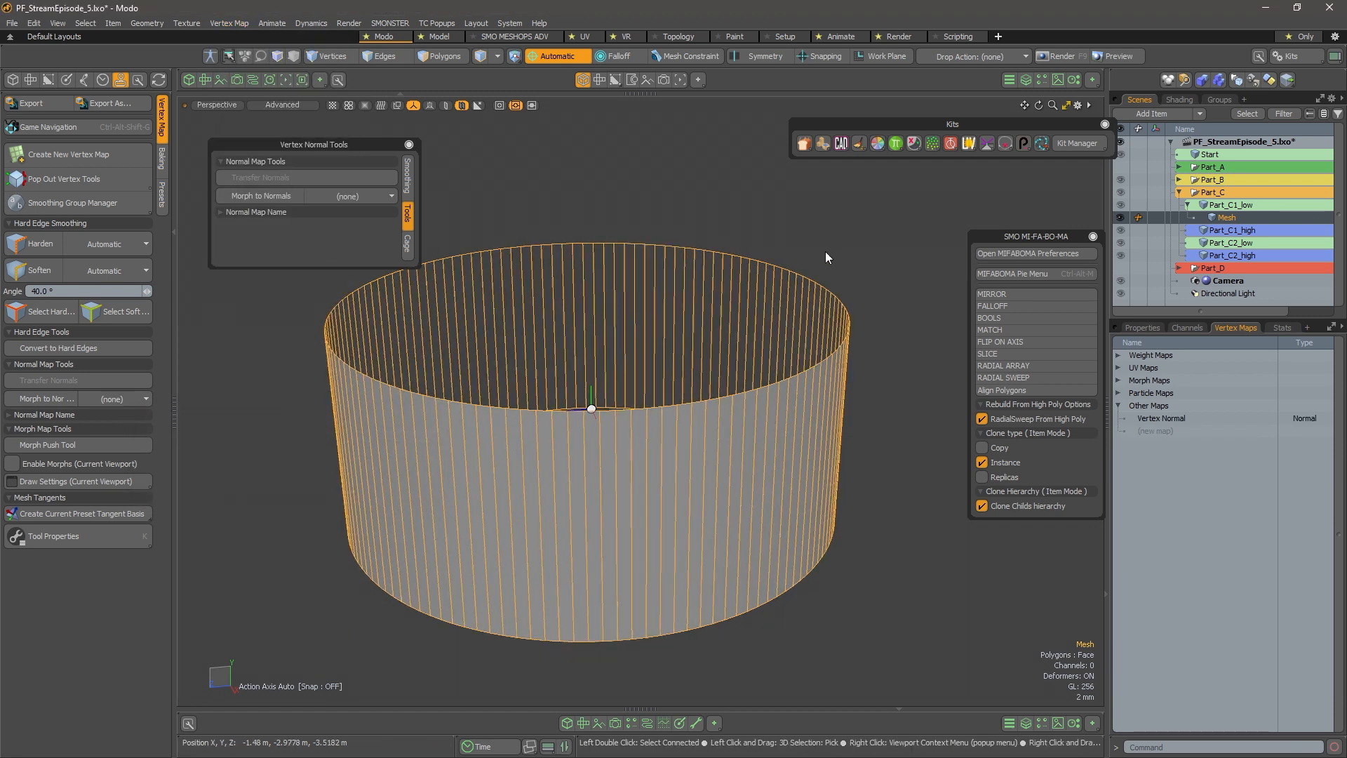
# Unhide Part_C1_low together with the ring mesh and compare both around the outer wall's cutout
pyautogui.click(1249, 202)
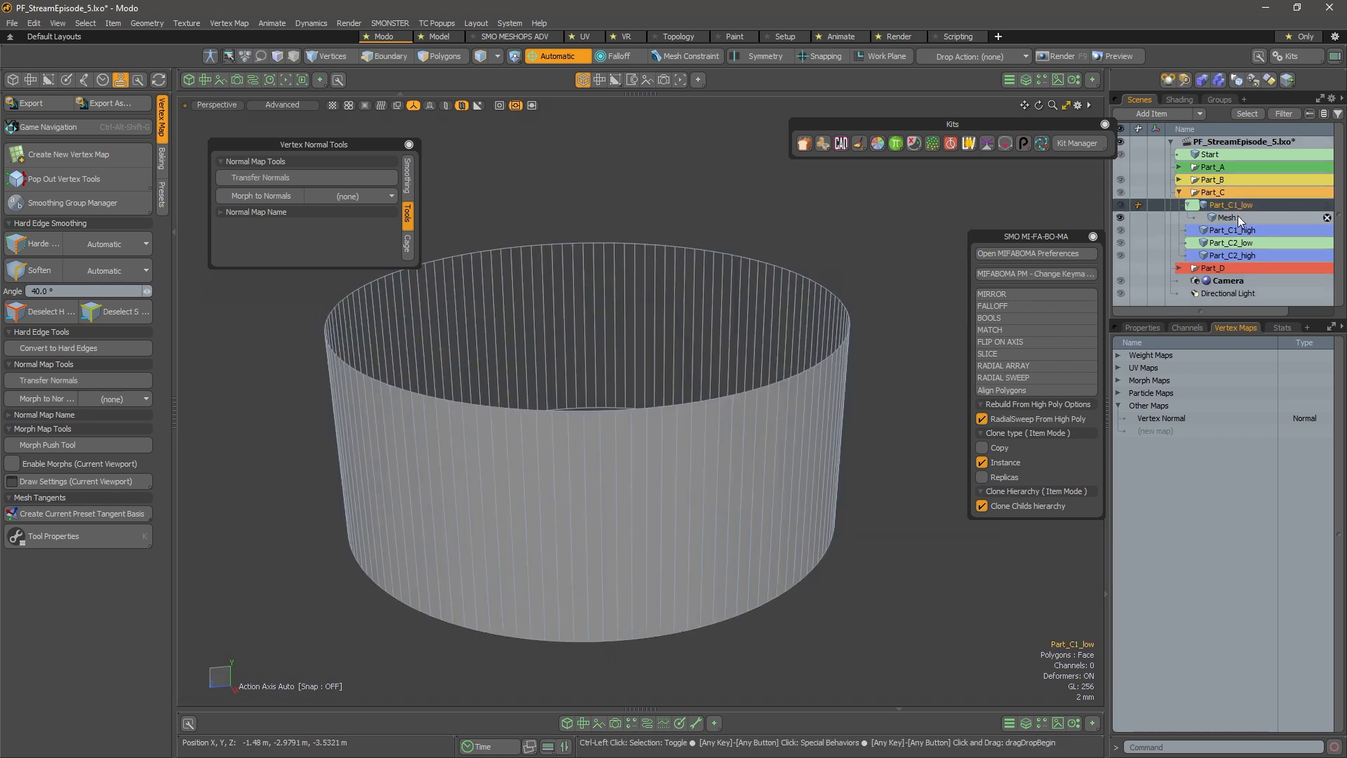
pyautogui.keyDown('shift'); pyautogui.click(1237, 217); pyautogui.keyUp('shift')
pyautogui.press('u')
pyautogui.hotkey('shift', 'h')
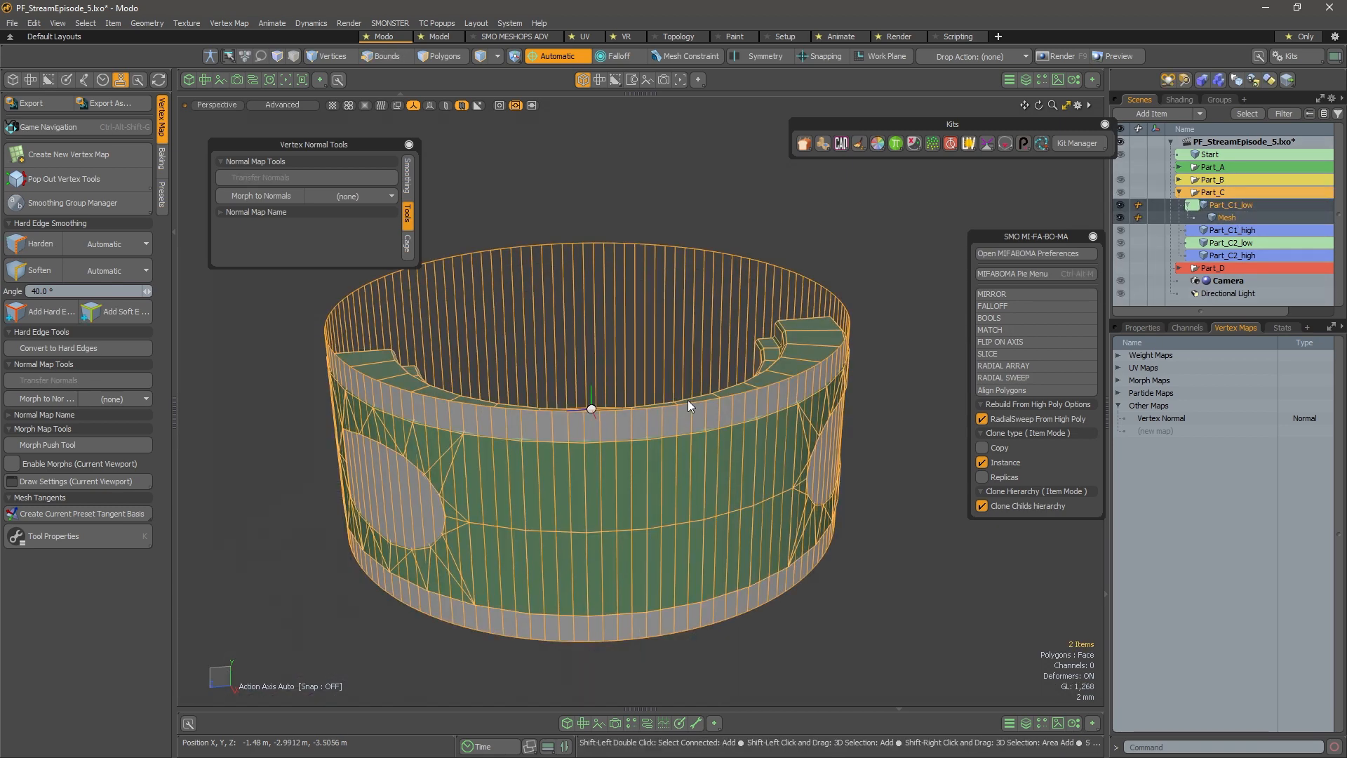
pyautogui.click(830, 247)
pyautogui.keyDown('alt'); pyautogui.moveTo(730, 484); pyautogui.dragTo(625, 393); pyautogui.keyUp('alt')
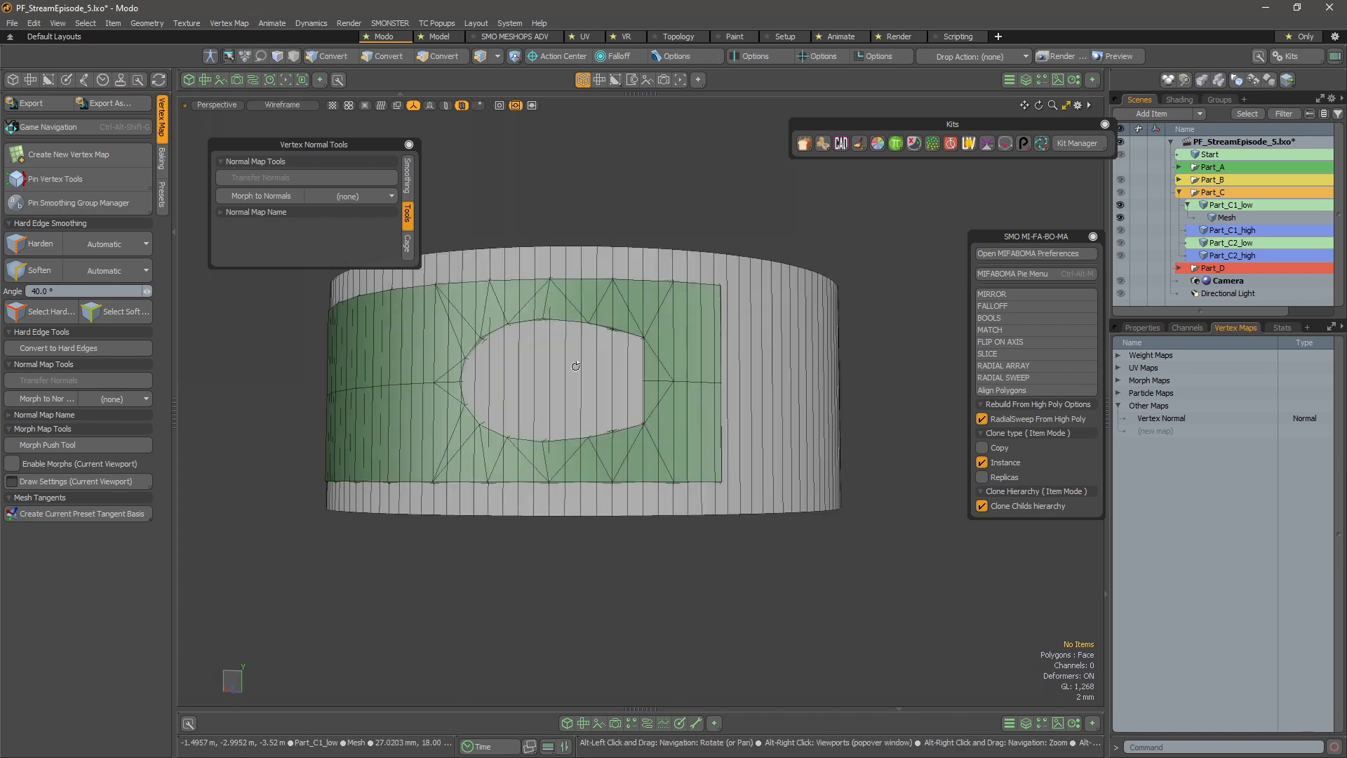
# Delete the Vertex Normal map from Part_C1_low and hide the child ring mesh
pyautogui.keyDown('ctrl'); pyautogui.keyDown('alt'); pyautogui.moveTo(634, 302); pyautogui.dragTo(702, 295); pyautogui.keyUp('alt'); pyautogui.keyUp('ctrl')
pyautogui.click(703, 296)
pyautogui.keyDown('alt'); pyautogui.moveTo(765, 411); pyautogui.dragTo(703, 436, button='right'); pyautogui.keyUp('alt')
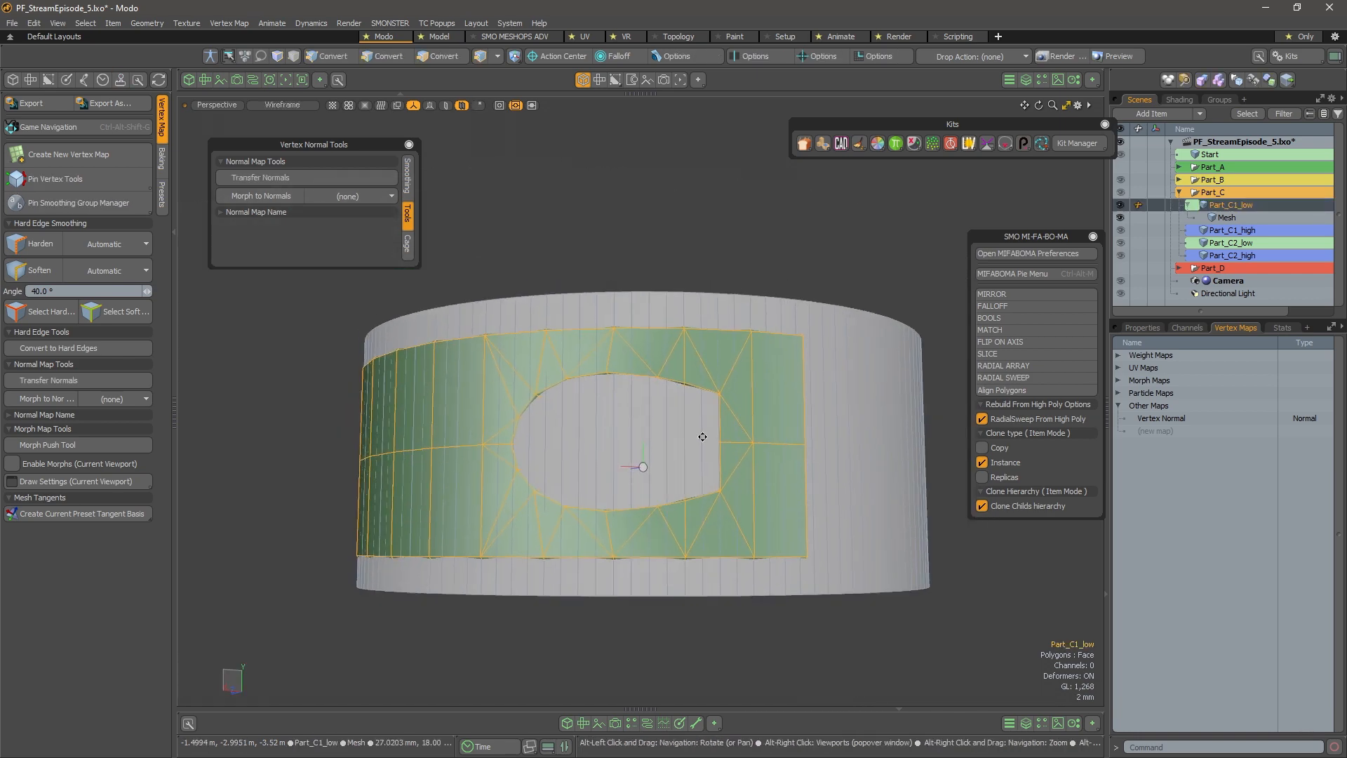
pyautogui.rightClick(1238, 420)
pyautogui.click(1221, 434)
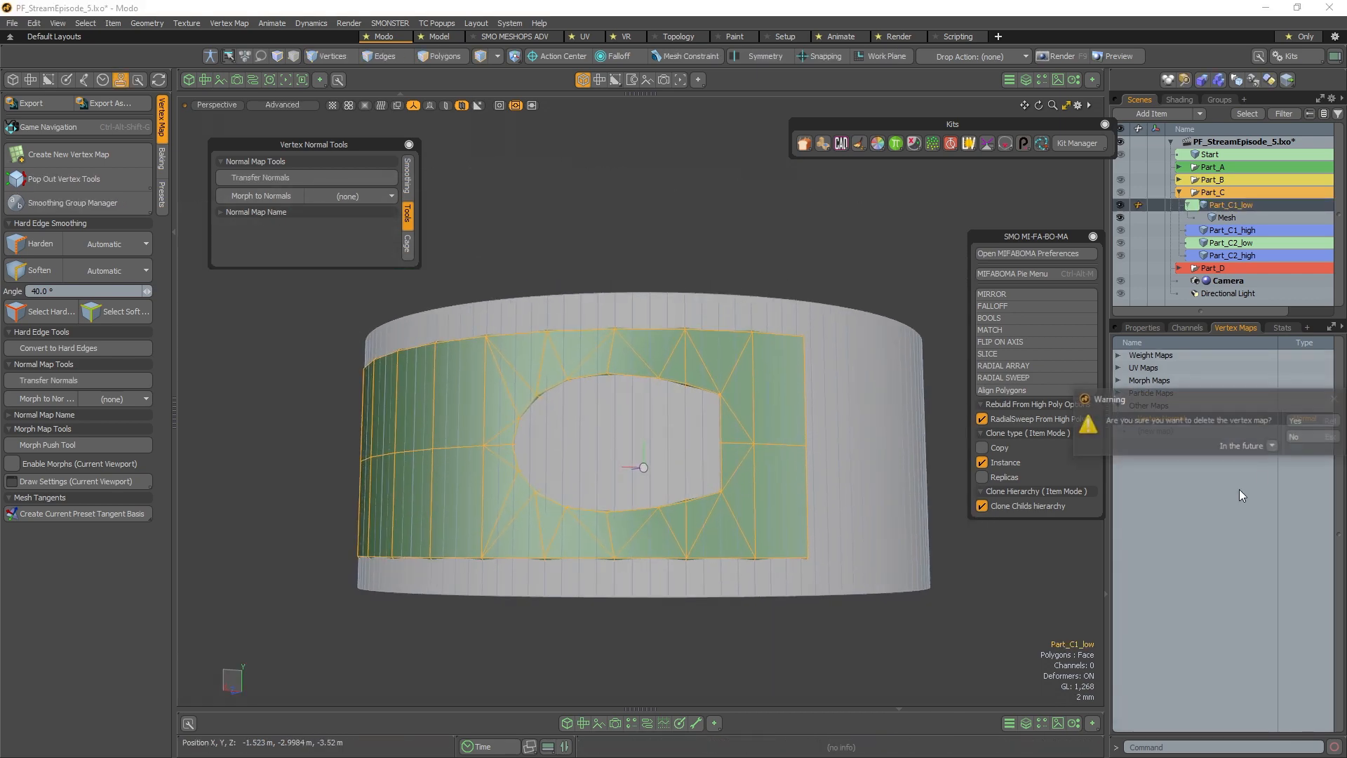
pyautogui.click(1318, 439)
pyautogui.keyDown('alt'); pyautogui.moveTo(616, 264); pyautogui.dragTo(691, 294); pyautogui.keyUp('alt')
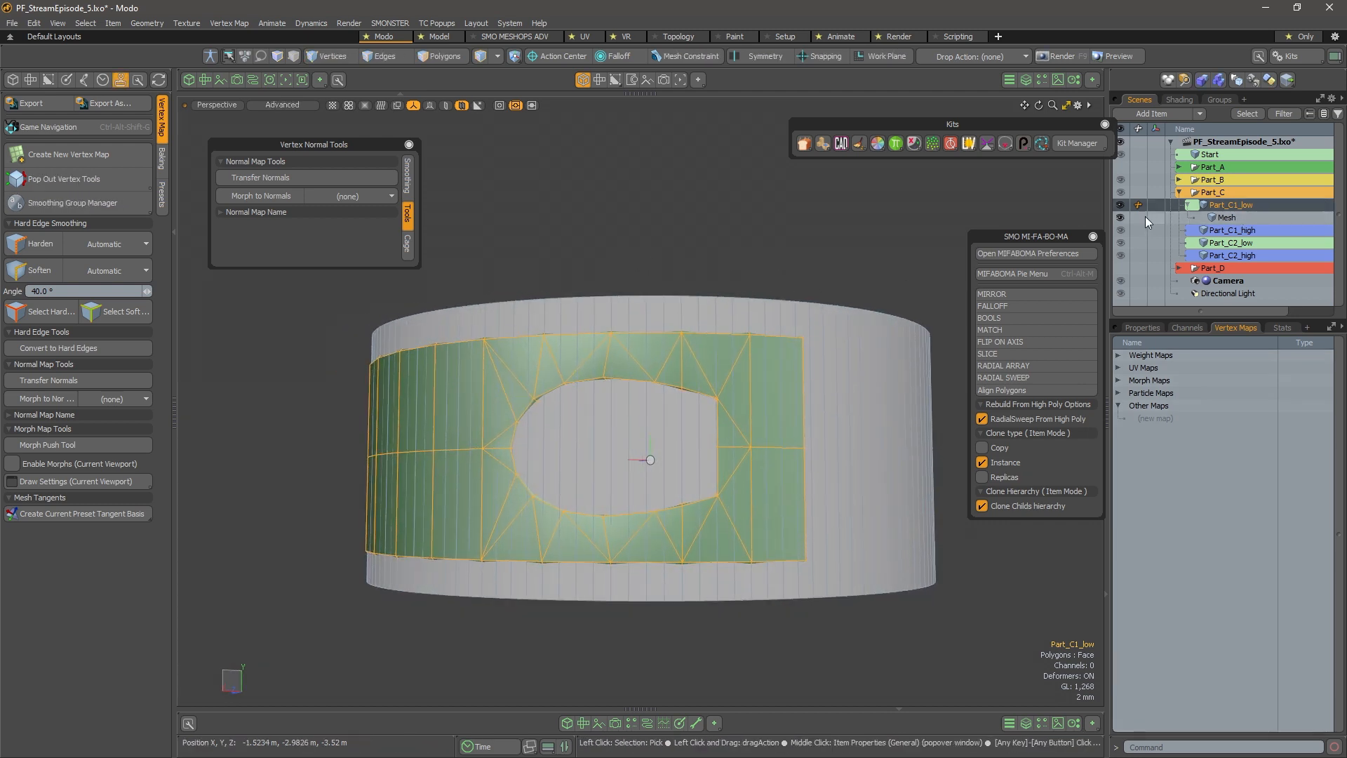
pyautogui.click(1120, 218)
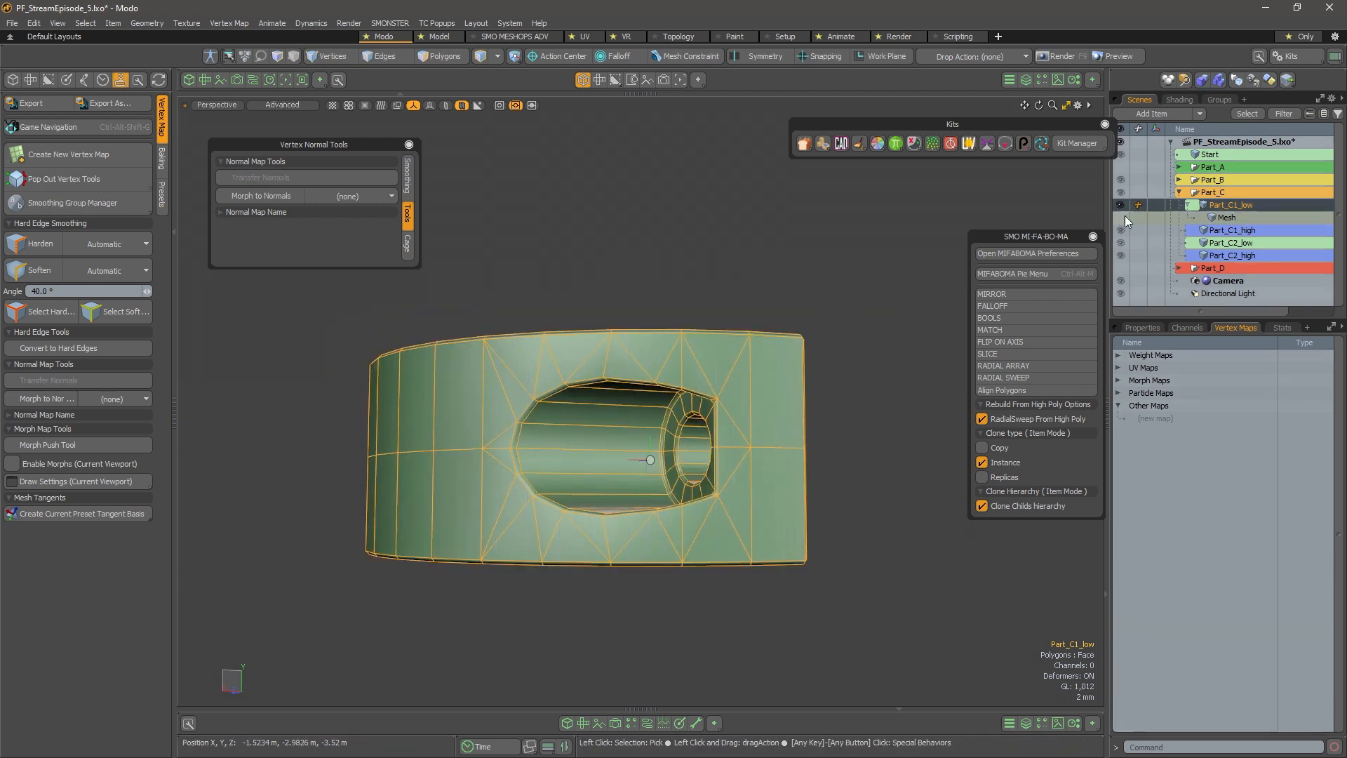
# Rename the ring mesh nested under Part_C1_low to BG
pyautogui.click(1232, 222)
pyautogui.doubleClick(1247, 218)
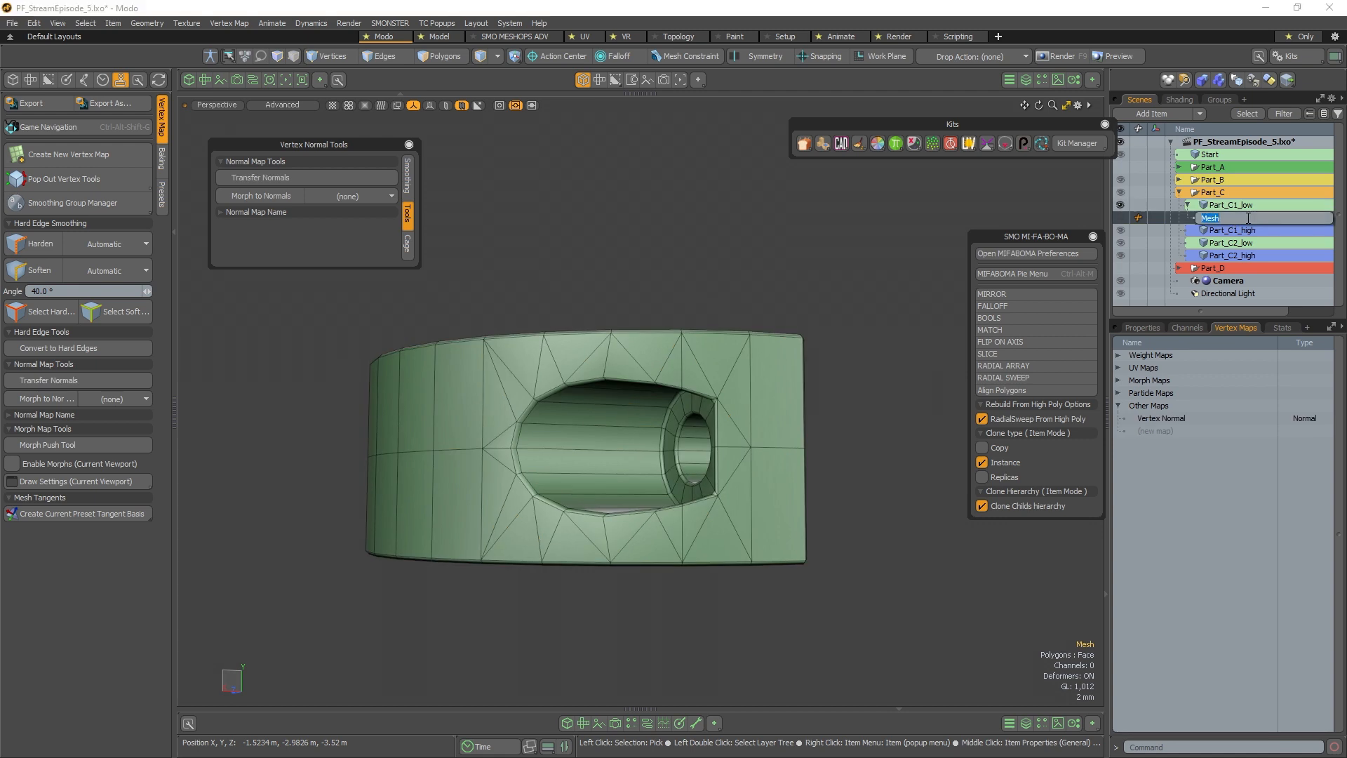
pyautogui.press('Return')
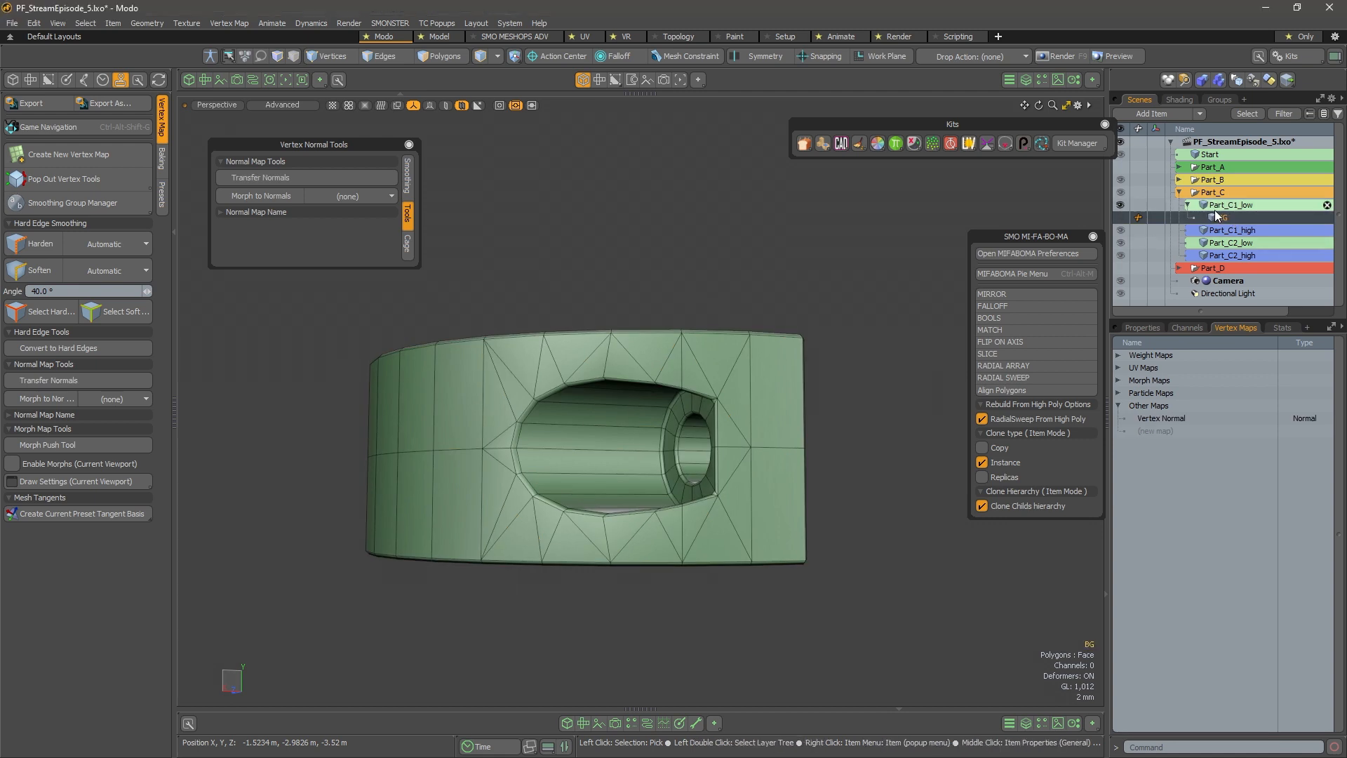
# Select all of Part_C1_low's outer wall polygons, including the faces surrounding both cutouts
pyautogui.click(1214, 206)
pyautogui.keyDown('alt'); pyautogui.moveTo(731, 231); pyautogui.dragTo(728, 255); pyautogui.keyUp('alt')
pyautogui.scroll(3, 709, 385)
pyautogui.press('3')
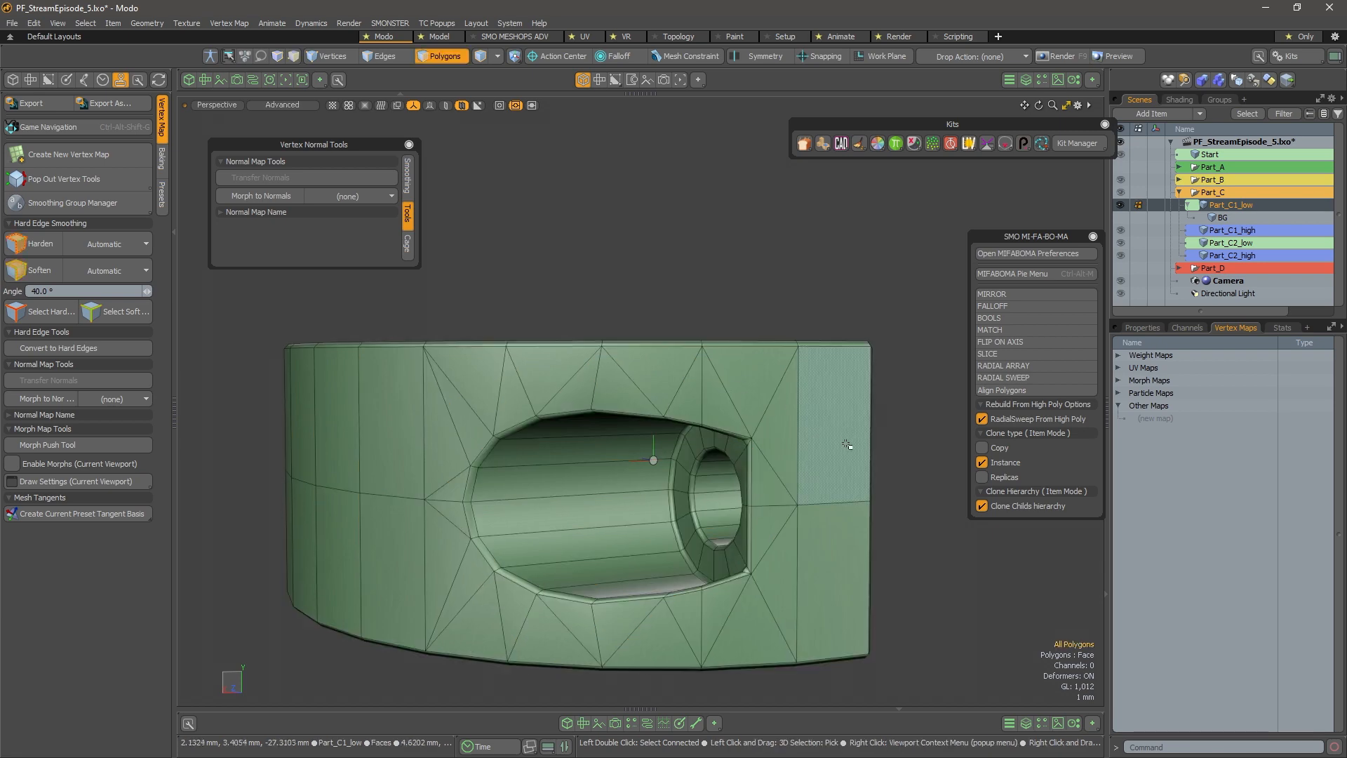
pyautogui.moveTo(786, 466)
pyautogui.keyDown('alt'); pyautogui.mouseDown()
pyautogui.moveTo(783, 440)
pyautogui.moveTo(779, 600)
pyautogui.moveTo(587, 616)
pyautogui.moveTo(438, 586)
pyautogui.moveTo(440, 459)
pyautogui.mouseUp(); pyautogui.keyUp('alt')
pyautogui.moveTo(500, 383)
pyautogui.mouseDown()
pyautogui.moveTo(694, 370)
pyautogui.moveTo(783, 384)
pyautogui.moveTo(654, 454)
pyautogui.moveTo(634, 436)
pyautogui.moveTo(645, 379)
pyautogui.mouseUp()
pyautogui.scroll(3, 634, 435)
pyautogui.moveTo(701, 305)
pyautogui.keyDown('shift'); pyautogui.mouseDown()
pyautogui.moveTo(730, 460)
pyautogui.moveTo(669, 594)
pyautogui.mouseUp(); pyautogui.keyUp('shift')
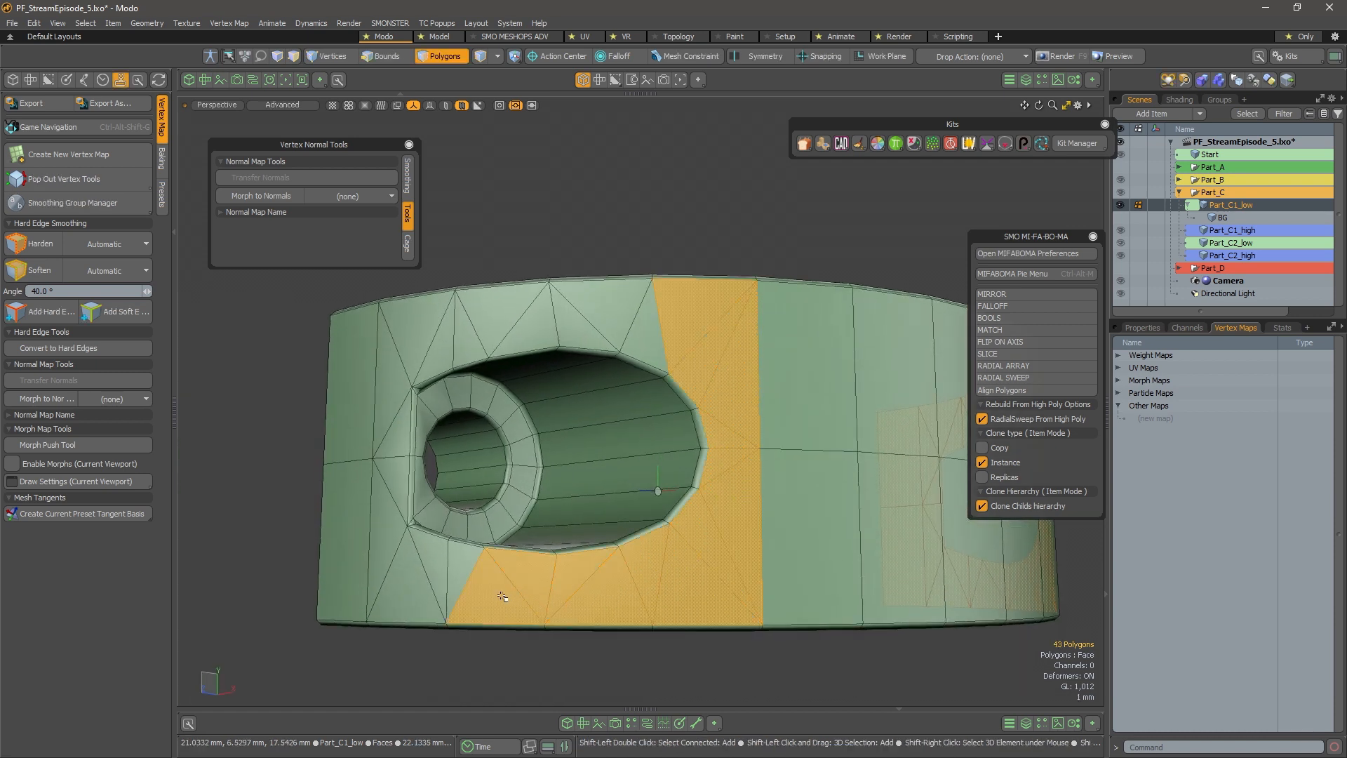
pyautogui.keyDown('shift'); pyautogui.moveTo(502, 597); pyautogui.dragTo(392, 579); pyautogui.keyUp('shift')
pyautogui.keyDown('shift'); pyautogui.moveTo(394, 470); pyautogui.dragTo(413, 355); pyautogui.keyUp('shift')
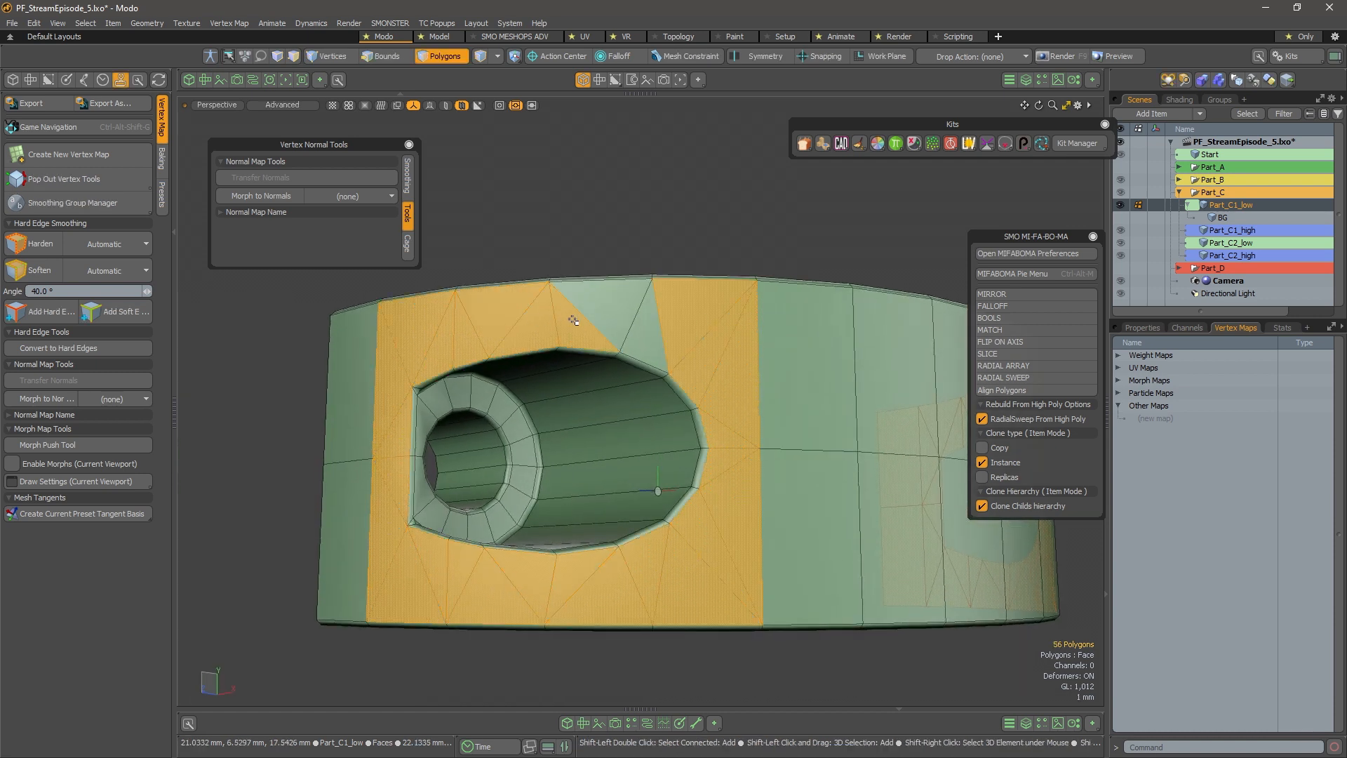
pyautogui.moveTo(725, 373)
pyautogui.keyDown('alt'); pyautogui.mouseDown()
pyautogui.moveTo(799, 496)
pyautogui.moveTo(982, 463)
pyautogui.mouseUp(); pyautogui.keyUp('alt')
pyautogui.moveTo(778, 419)
pyautogui.keyDown('shift'); pyautogui.mouseDown()
pyautogui.moveTo(734, 412)
pyautogui.moveTo(405, 464)
pyautogui.moveTo(676, 527)
pyautogui.moveTo(744, 523)
pyautogui.moveTo(715, 421)
pyautogui.moveTo(309, 424)
pyautogui.mouseUp(); pyautogui.keyUp('shift')
pyautogui.keyDown('alt'); pyautogui.moveTo(791, 451); pyautogui.dragTo(767, 426); pyautogui.keyUp('alt')
# Isolate the selected outer wall by hiding all other polygons, and convert the selection to vertices
pyautogui.hotkey('shift', 'h')
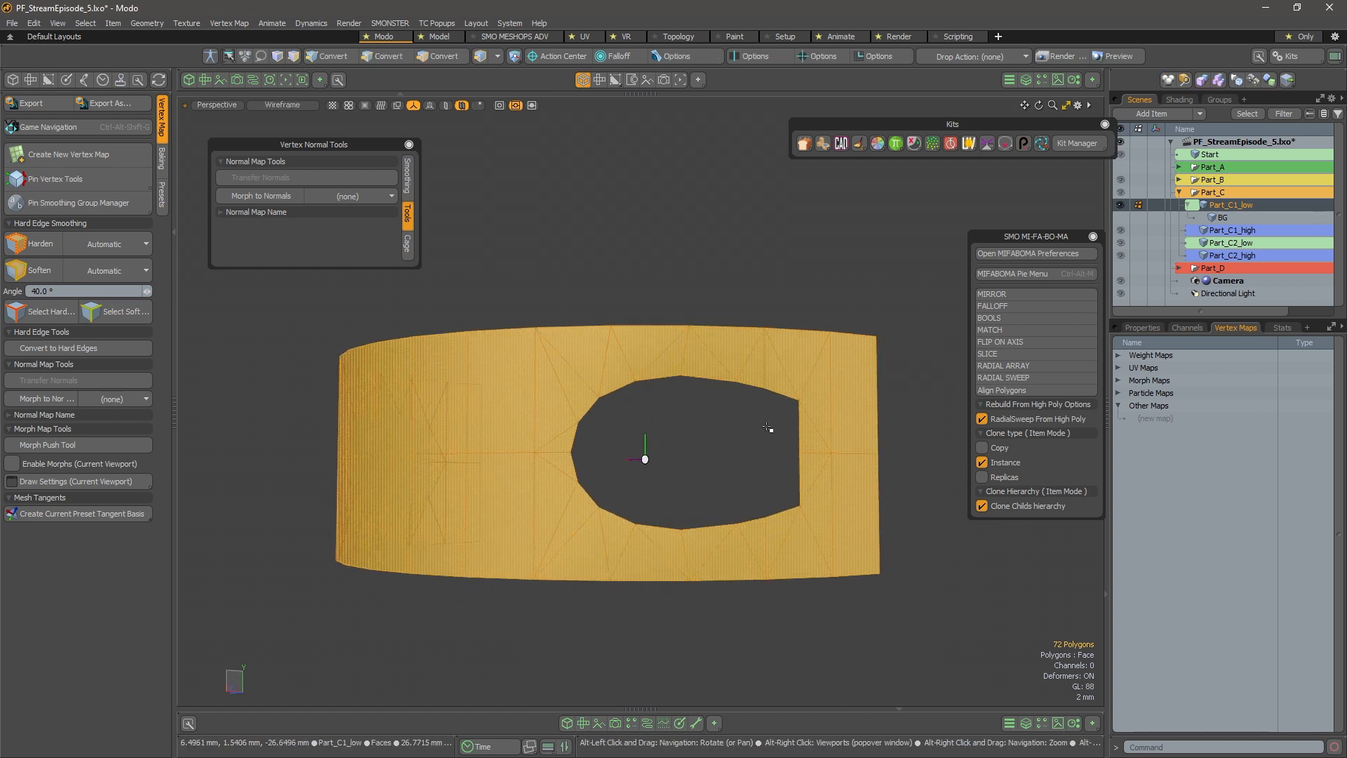
pyautogui.click(338, 57)
pyautogui.keyDown('alt'); pyautogui.moveTo(617, 420); pyautogui.dragTo(612, 346); pyautogui.keyUp('alt')
pyautogui.scroll(4, 612, 345)
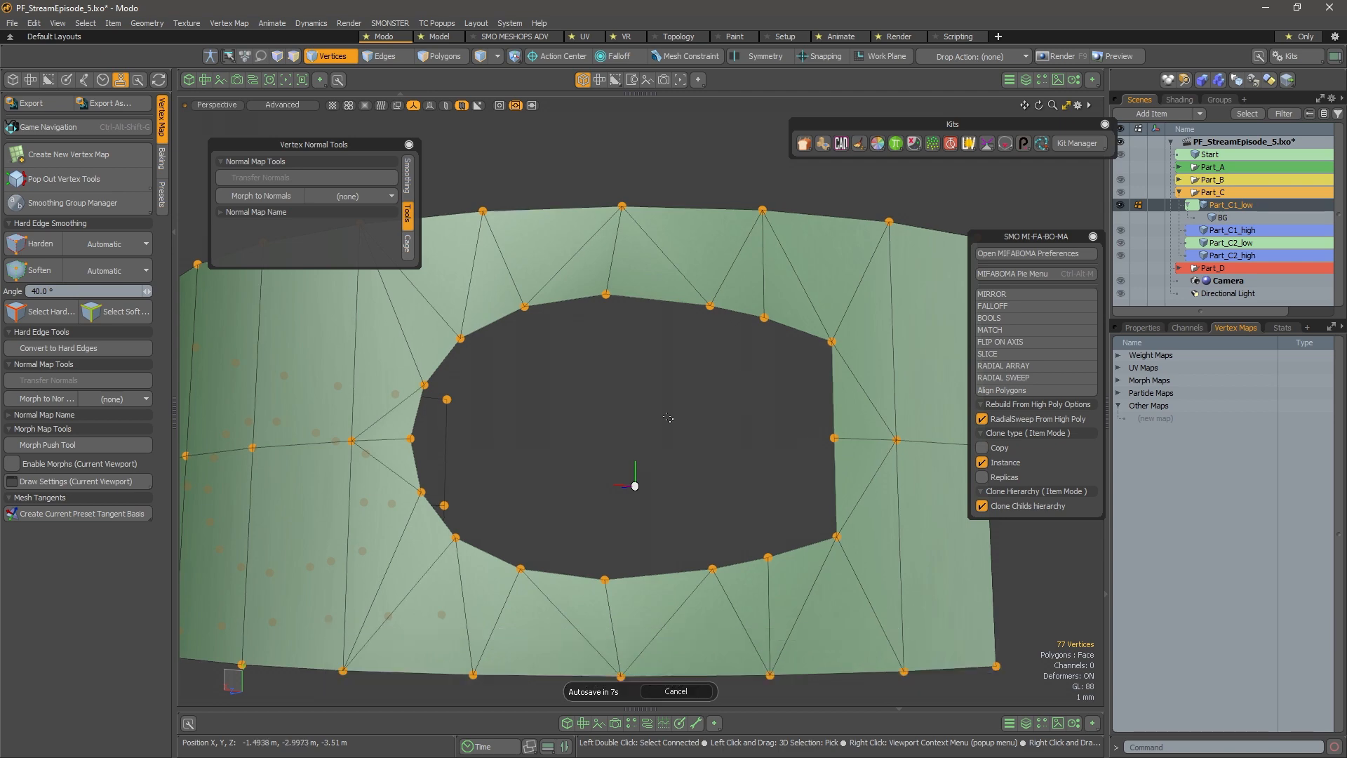
pyautogui.moveTo(743, 421)
pyautogui.keyDown('alt'); pyautogui.mouseDown()
pyautogui.moveTo(661, 437)
pyautogui.moveTo(682, 460)
pyautogui.moveTo(727, 424)
pyautogui.moveTo(719, 432)
pyautogui.moveTo(754, 429)
pyautogui.mouseUp(); pyautogui.keyUp('alt')
pyautogui.scroll(-3, 727, 424)
# Show the BG ring and try to transfer its normals to the selected wall vertices
pyautogui.click(1120, 218)
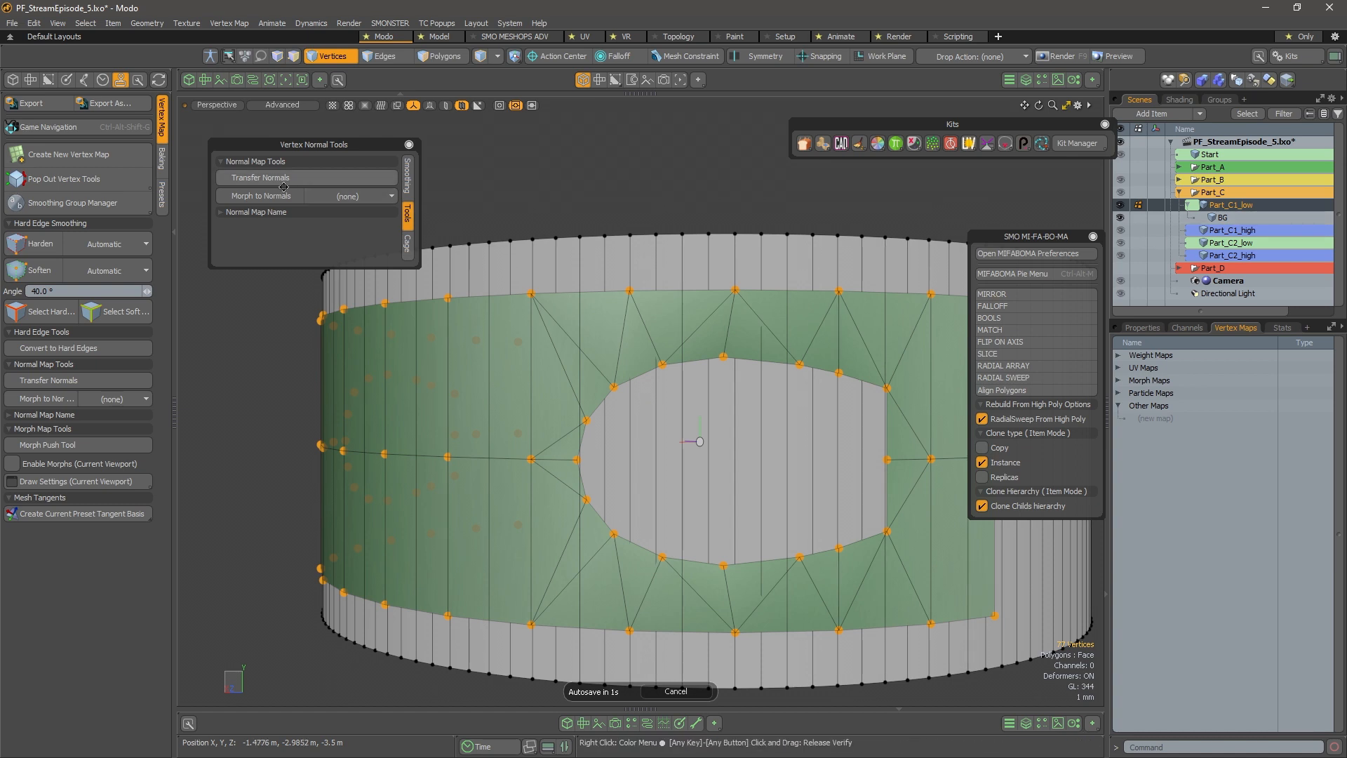
pyautogui.click(309, 180)
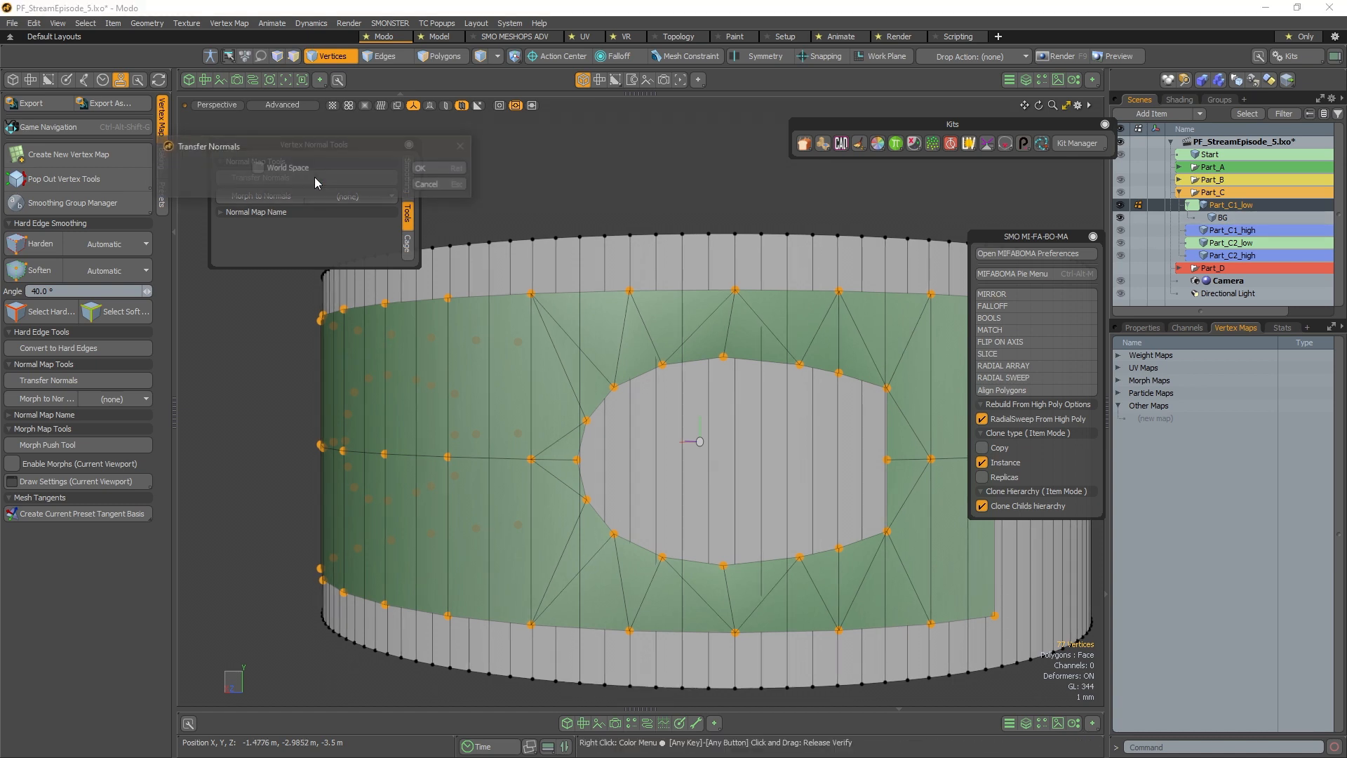
pyautogui.click(452, 187)
pyautogui.keyDown('alt'); pyautogui.keyDown('shift'); pyautogui.moveTo(787, 385); pyautogui.dragTo(649, 377); pyautogui.keyUp('shift'); pyautogui.keyUp('alt')
pyautogui.keyDown('alt'); pyautogui.moveTo(745, 345); pyautogui.dragTo(710, 301); pyautogui.keyUp('alt')
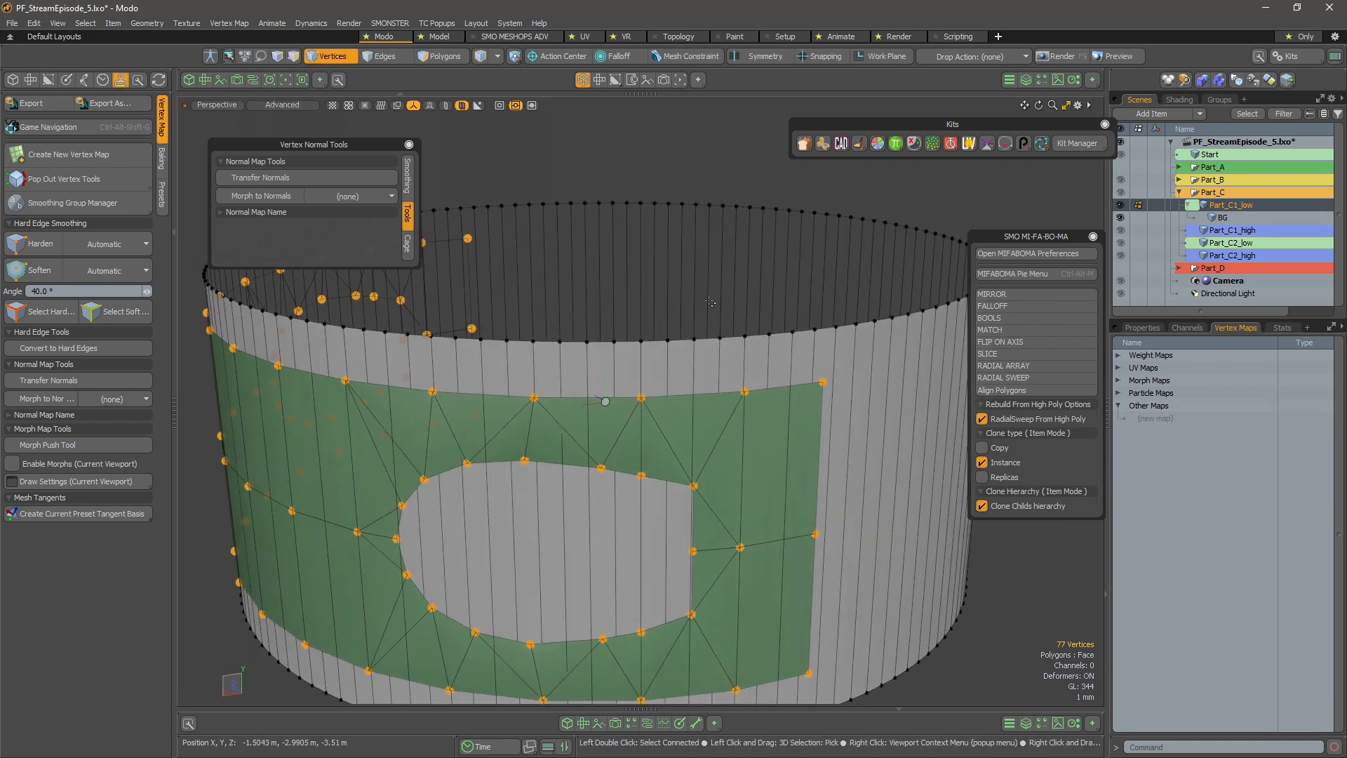
# Clear the polygon selection on Part_C1_low and run Transfer Normals from the BG ring onto the isolated wall
pyautogui.press('3')
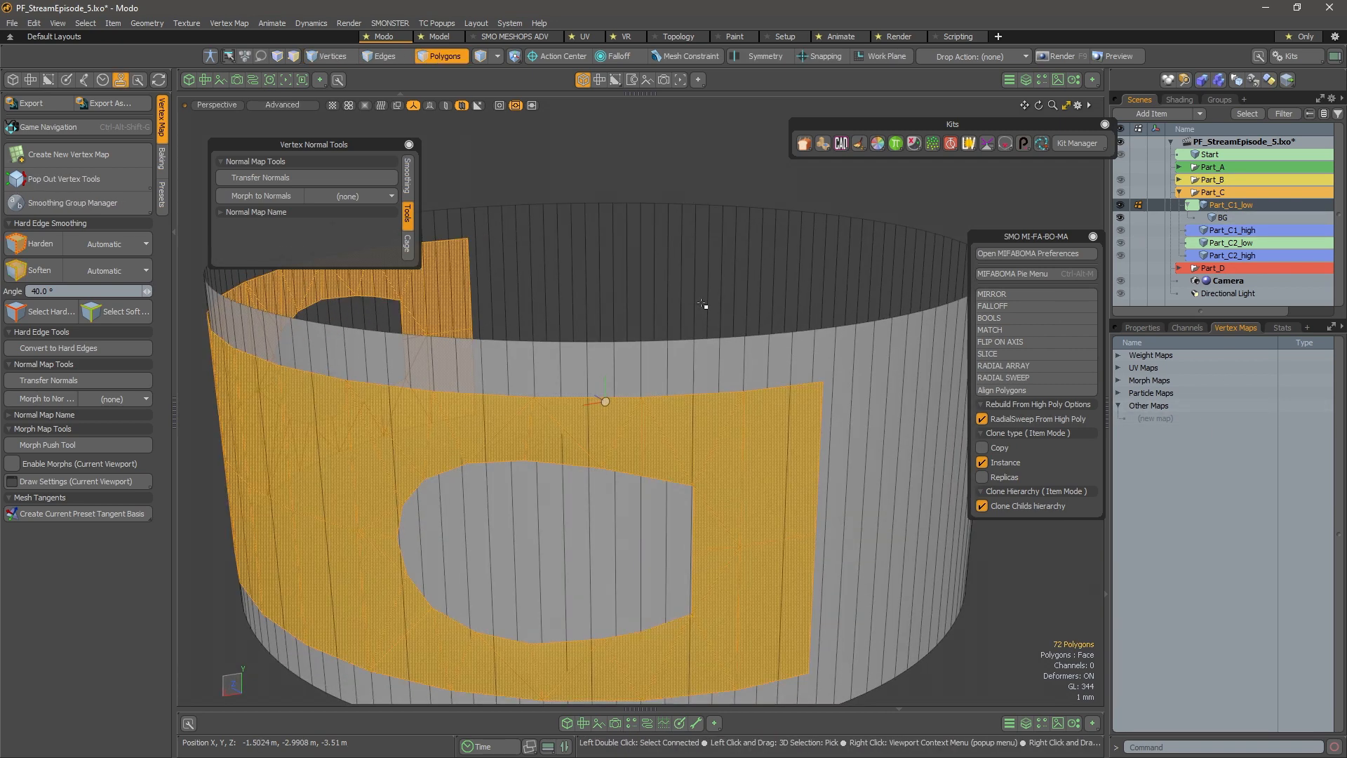
pyautogui.keyDown('alt'); pyautogui.moveTo(701, 486); pyautogui.dragTo(564, 466); pyautogui.keyUp('alt')
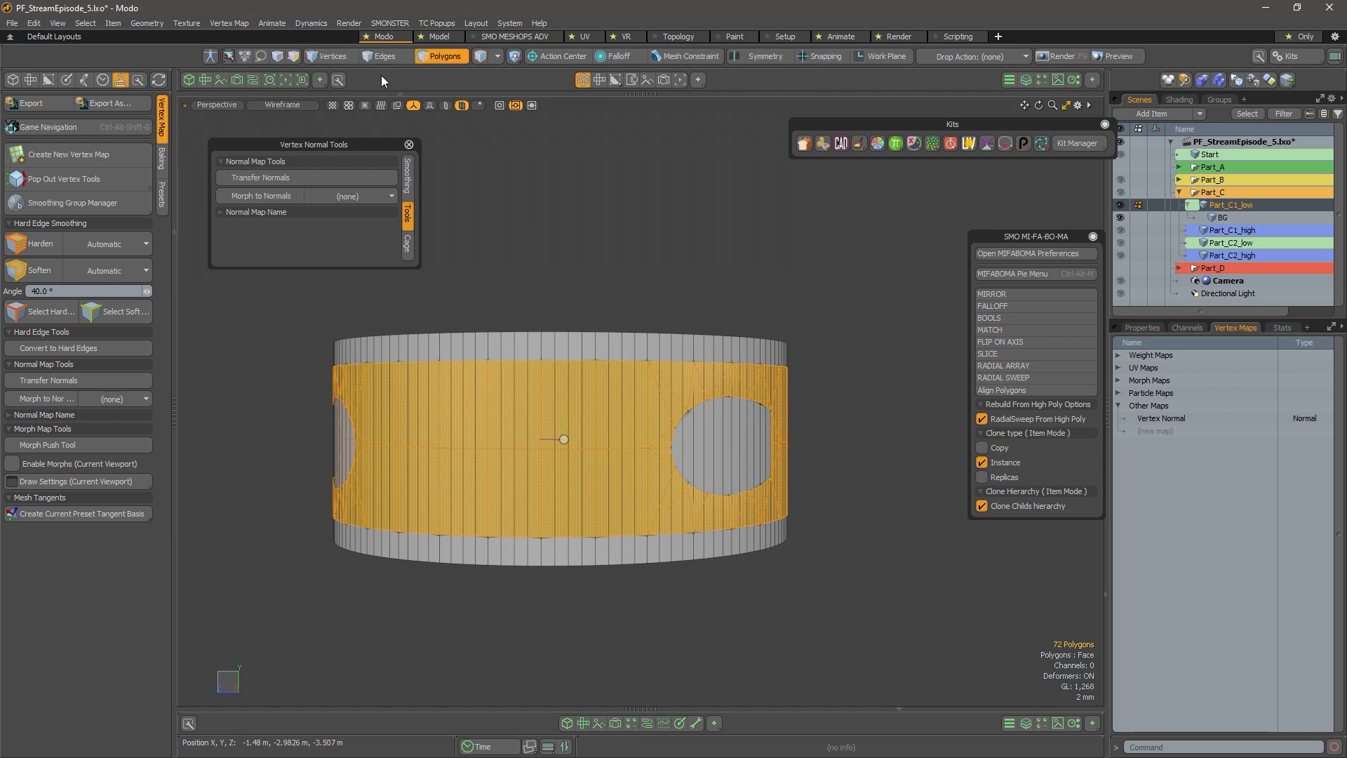
pyautogui.keyDown('alt'); pyautogui.moveTo(821, 322); pyautogui.dragTo(747, 329); pyautogui.keyUp('alt')
pyautogui.keyDown('ctrl'); pyautogui.keyDown('alt'); pyautogui.moveTo(747, 329); pyautogui.dragTo(822, 337); pyautogui.keyUp('alt'); pyautogui.keyUp('ctrl')
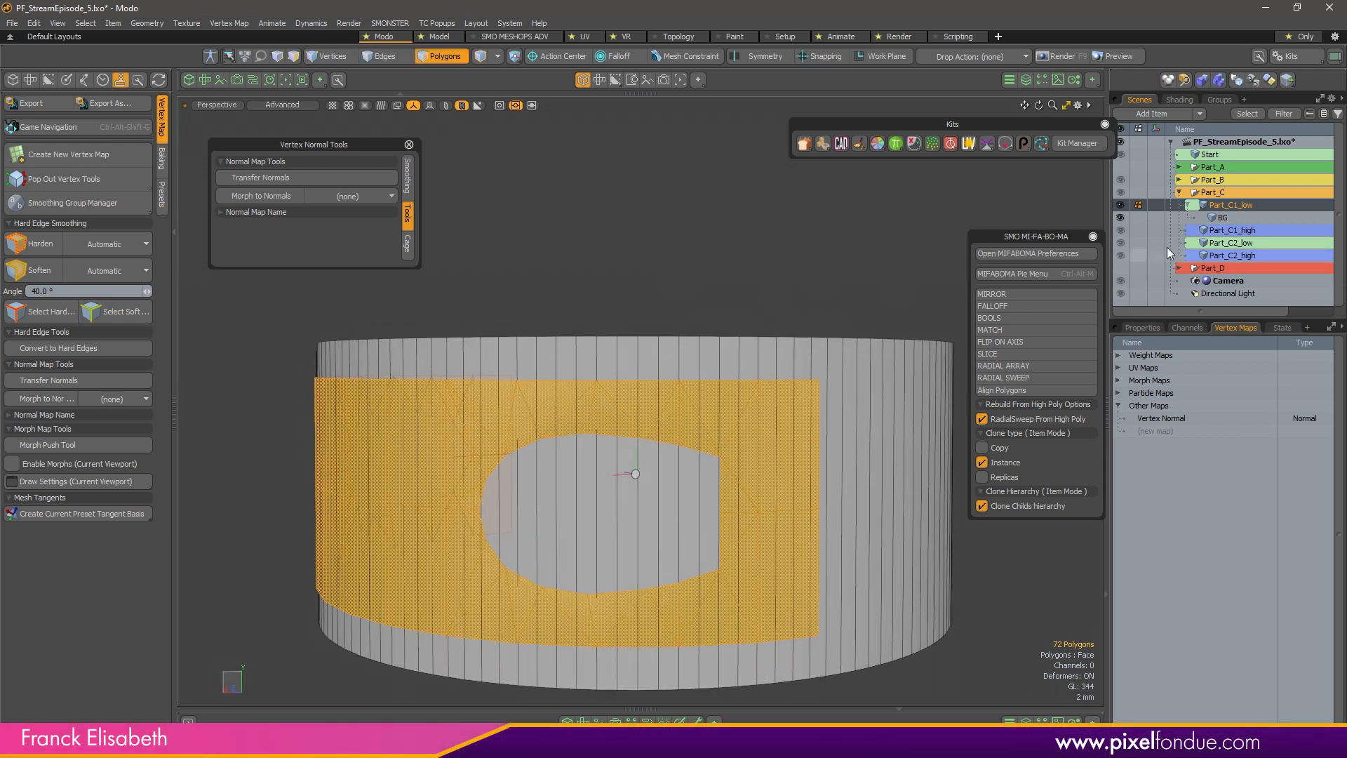
pyautogui.click(1235, 219)
pyautogui.click(1245, 206)
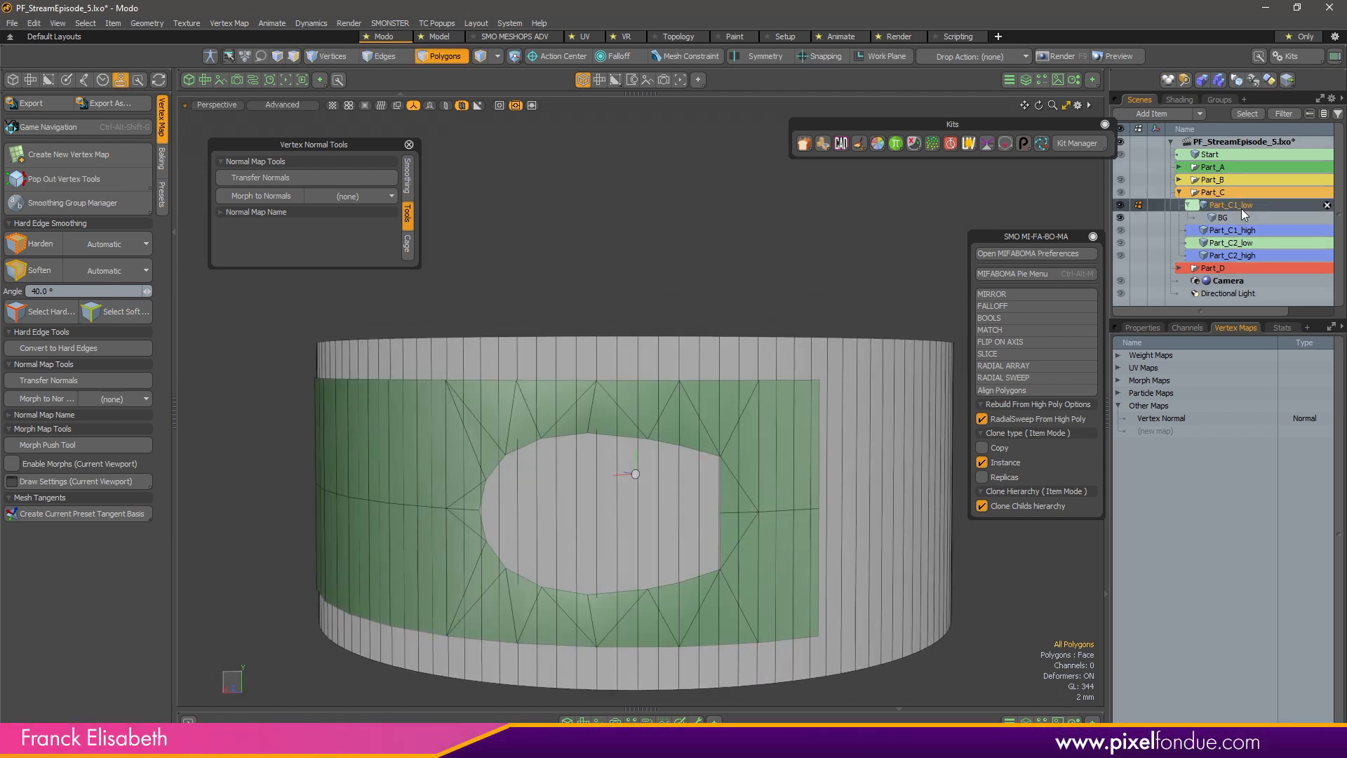
pyautogui.click(308, 179)
pyautogui.click(421, 173)
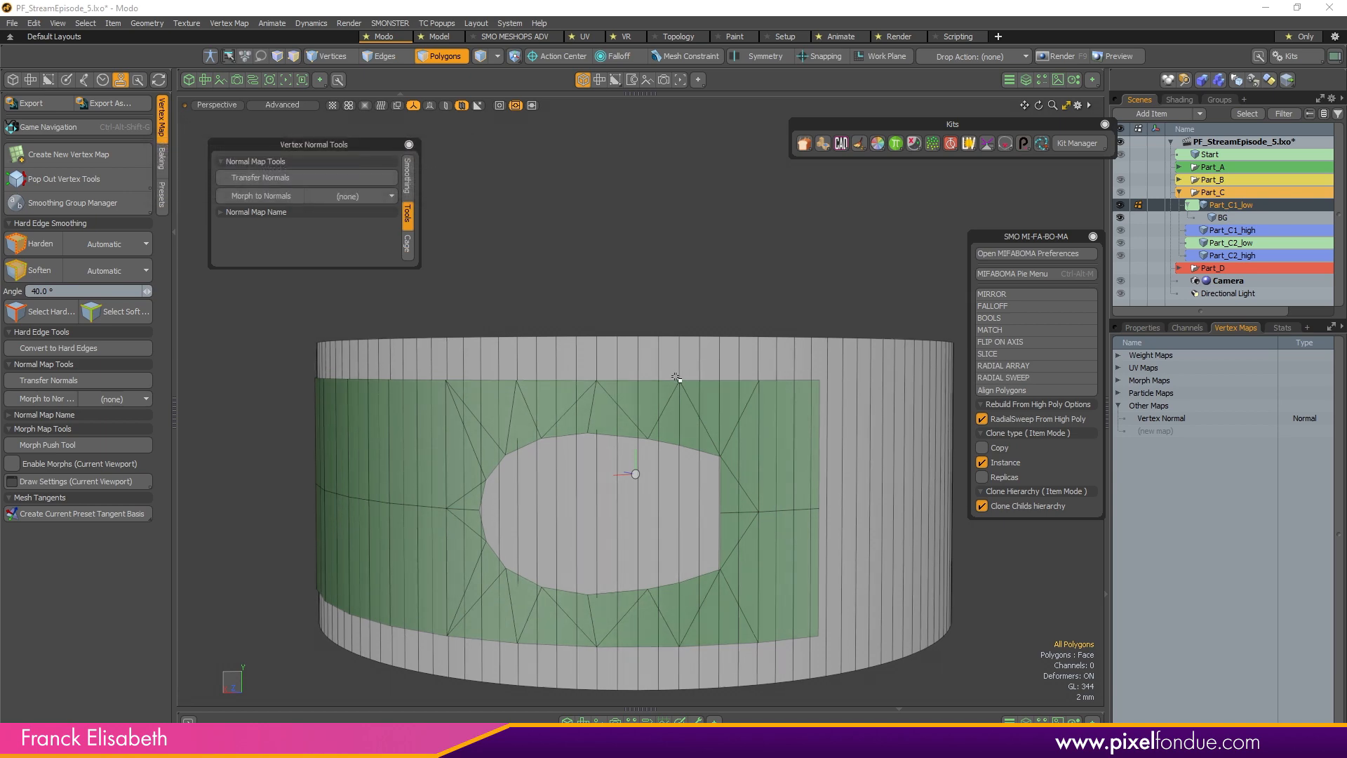
# Hide BG, unhide the rest of Part_C1_low, and inspect the shading around the cutout with the wireframe overlay off
pyautogui.keyDown('alt'); pyautogui.moveTo(676, 376); pyautogui.dragTo(702, 354); pyautogui.keyUp('alt')
pyautogui.click(1120, 217)
pyautogui.press('u')
pyautogui.press('1')
pyautogui.hotkey('ctrl', '3')
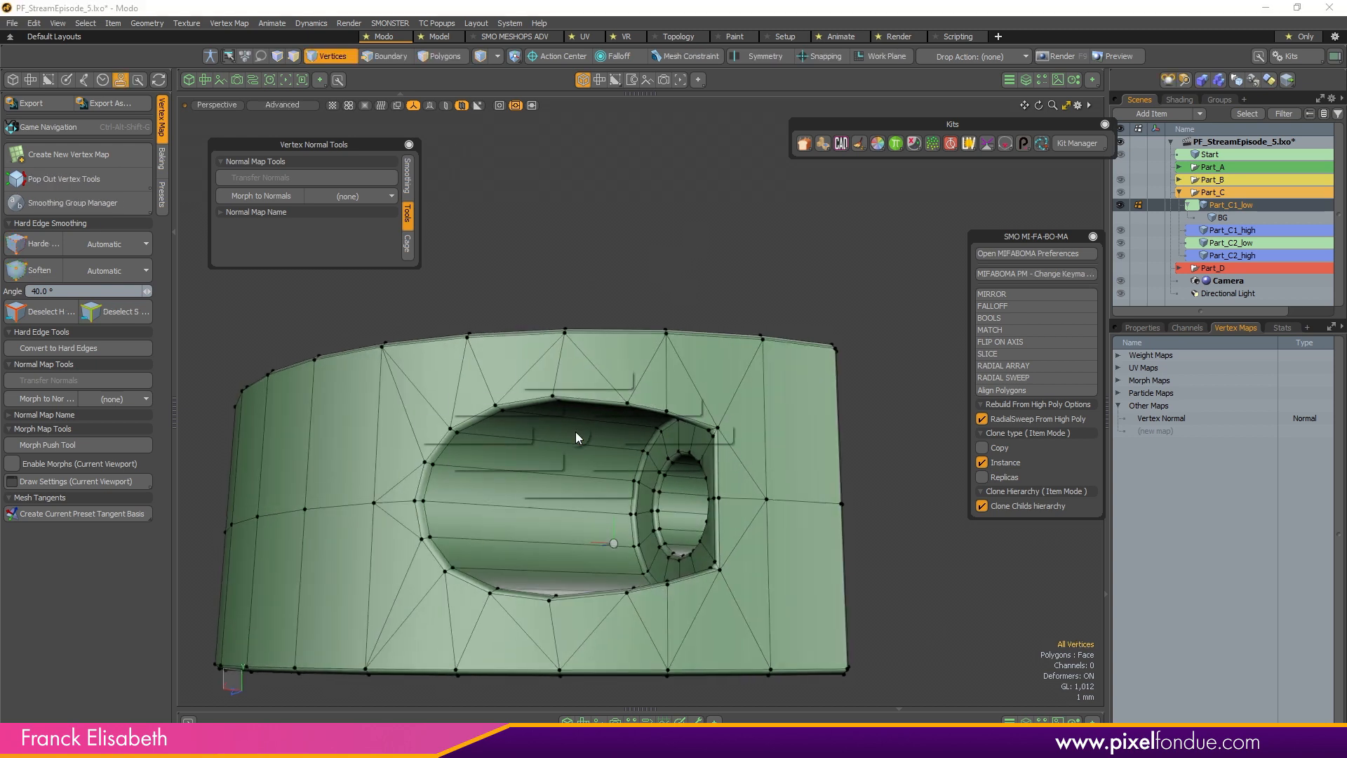
pyautogui.click(676, 429)
pyautogui.keyDown('alt'); pyautogui.moveTo(708, 506); pyautogui.dragTo(729, 500); pyautogui.keyUp('alt')
pyautogui.scroll(-2, 586, 466)
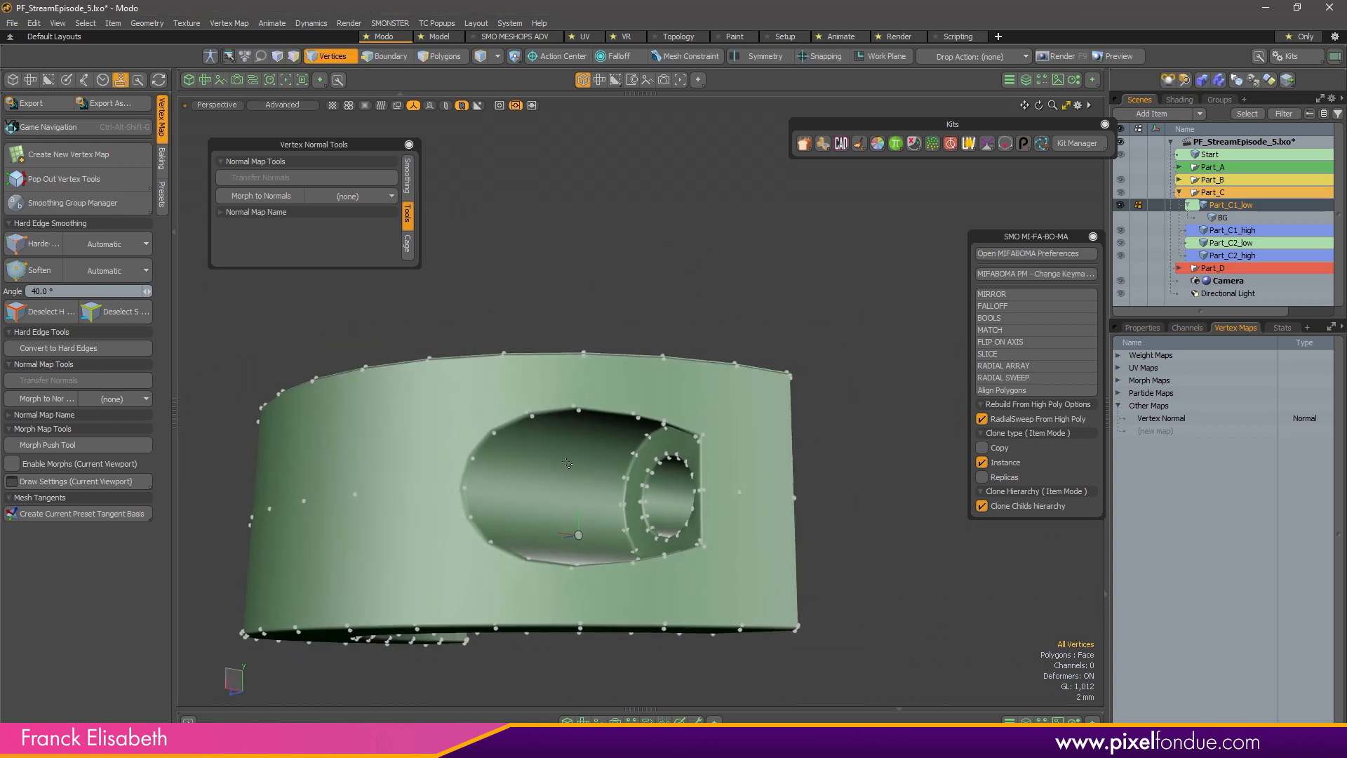
pyautogui.hotkey('ctrl', '3')
pyautogui.click(618, 490)
pyautogui.moveTo(692, 429)
pyautogui.keyDown('alt'); pyautogui.mouseDown()
pyautogui.moveTo(604, 535)
pyautogui.moveTo(601, 465)
pyautogui.moveTo(625, 402)
pyautogui.moveTo(630, 498)
pyautogui.moveTo(722, 431)
pyautogui.moveTo(766, 488)
pyautogui.moveTo(708, 397)
pyautogui.moveTo(732, 476)
pyautogui.moveTo(735, 438)
pyautogui.moveTo(717, 524)
pyautogui.moveTo(698, 400)
pyautogui.moveTo(709, 357)
pyautogui.mouseUp(); pyautogui.keyUp('alt')
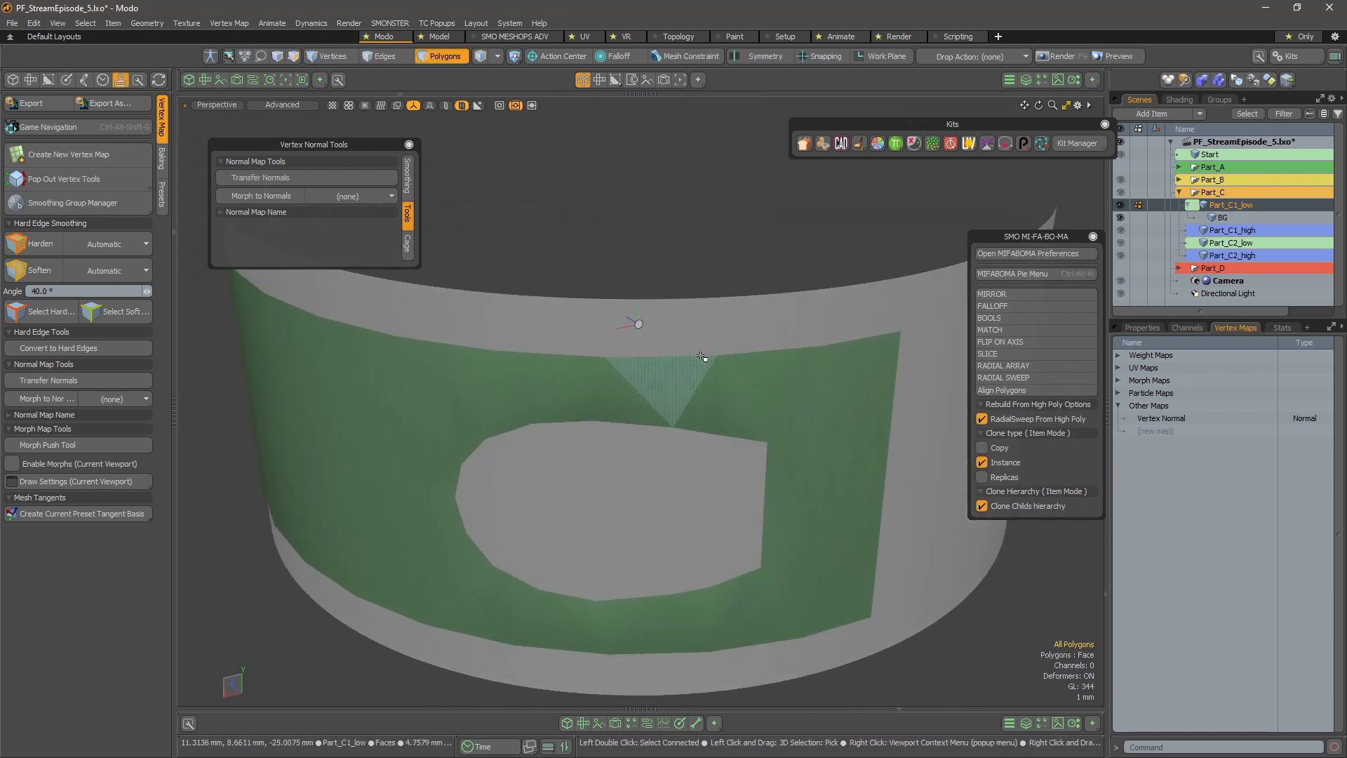
# Select edges along the isolated wall's upper border and turn on the wireframe and vertex display
pyautogui.press('2')
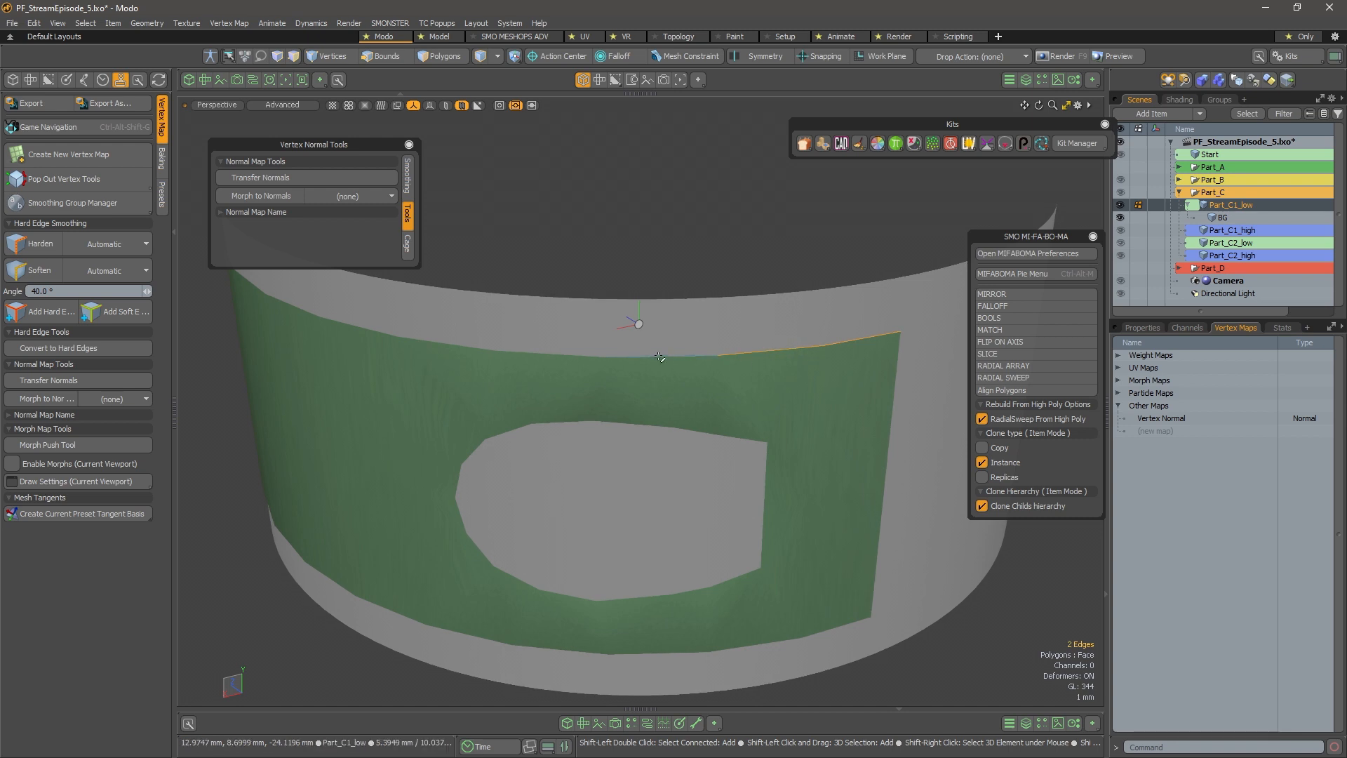
pyautogui.hotkey('ctrl', '3')
pyautogui.click(839, 404)
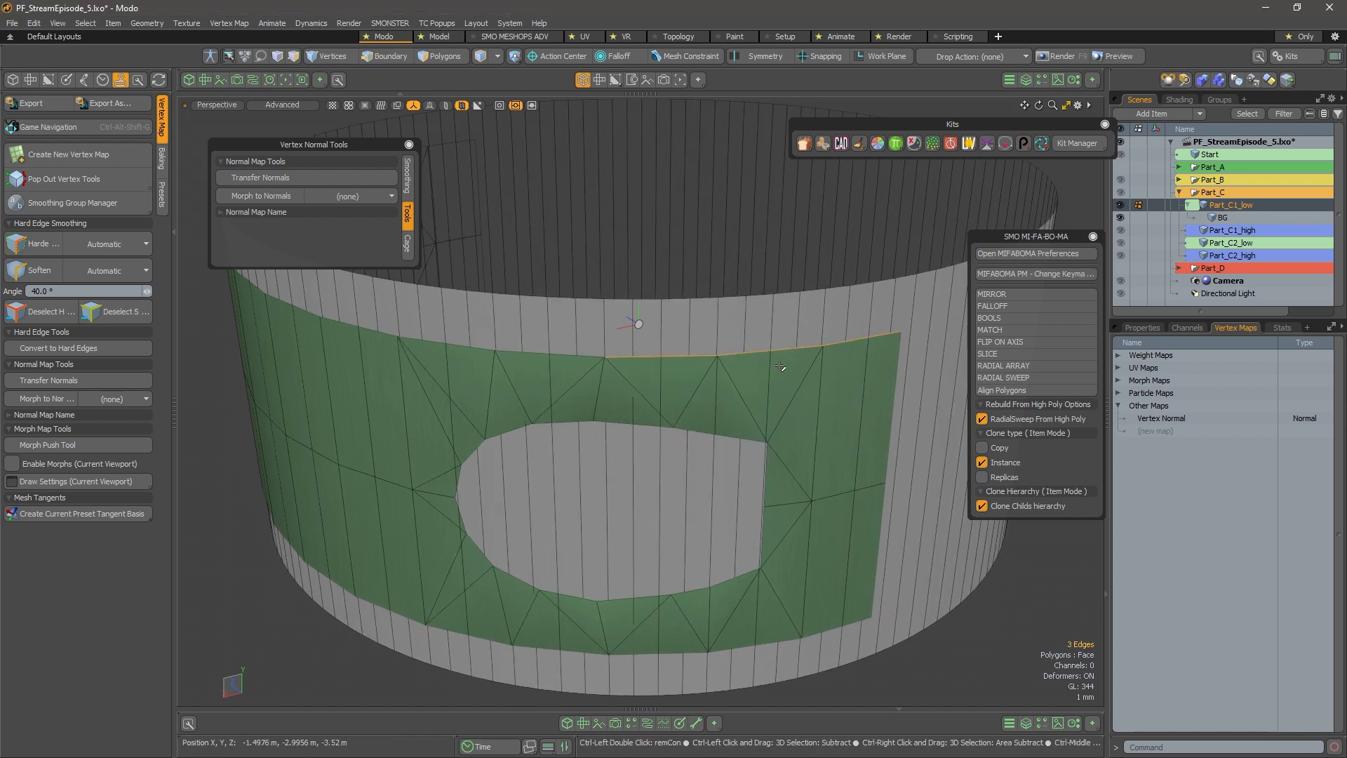
pyautogui.hotkey('ctrl', 'alt', 'w')
pyautogui.click(825, 406)
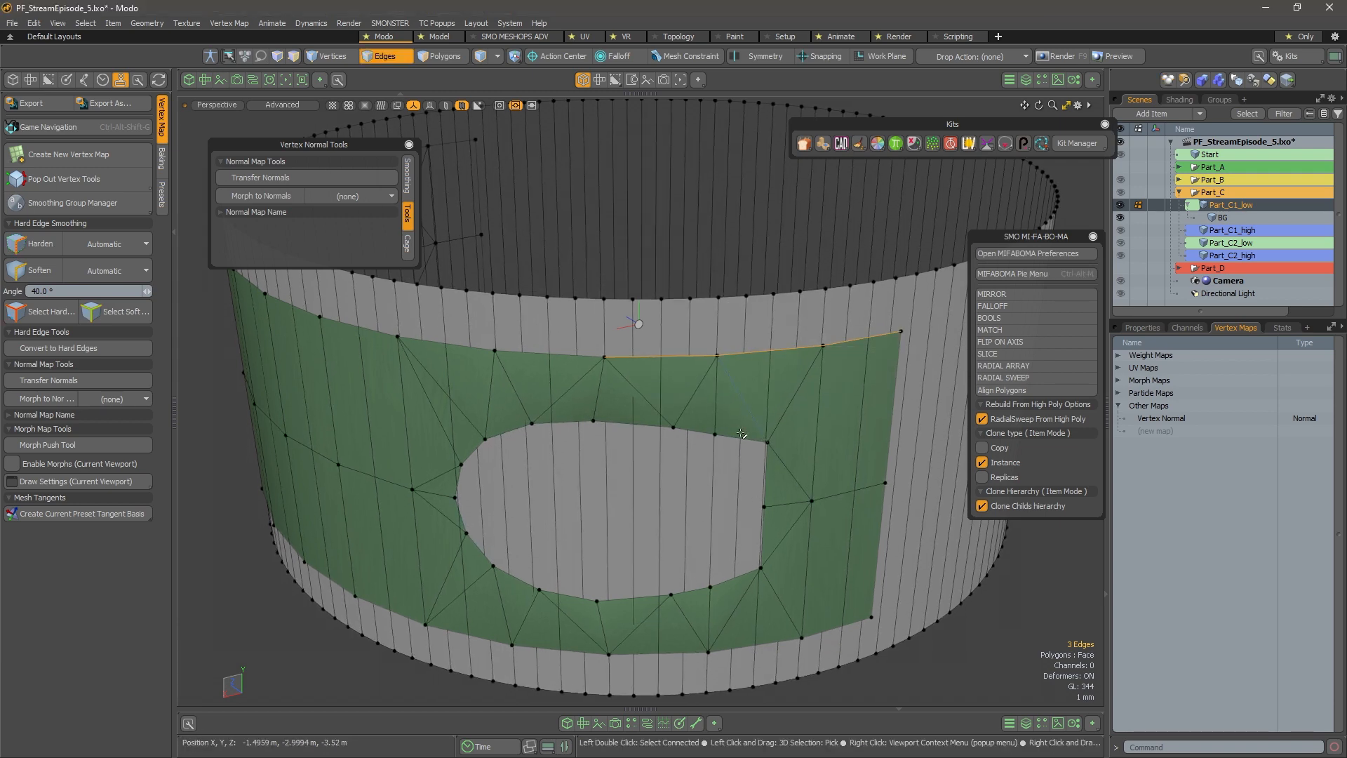
# Select the upper border edges above the cutout and compare the wall's segments with the denser BG ring
pyautogui.keyDown('alt'); pyautogui.moveTo(478, 567); pyautogui.dragTo(497, 554); pyautogui.keyUp('alt')
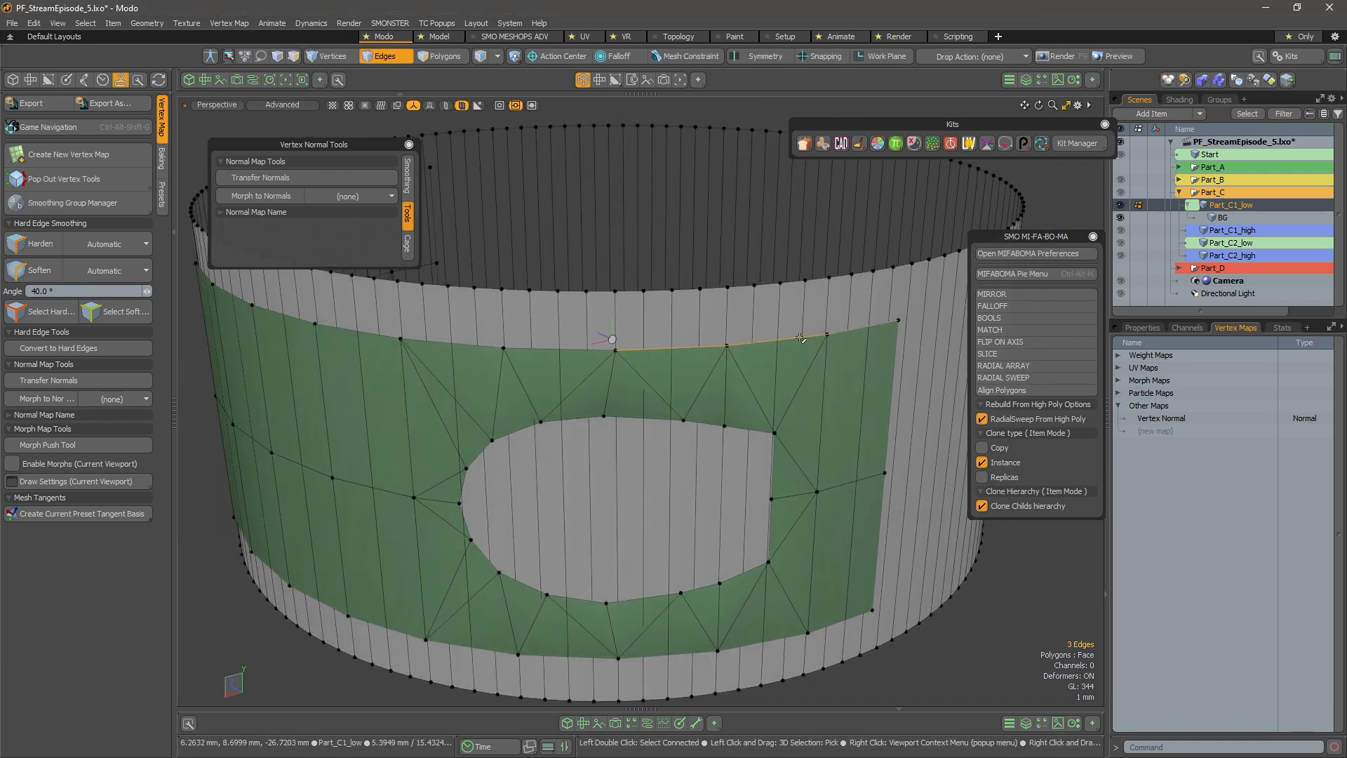
pyautogui.click(773, 340)
pyautogui.keyDown('shift'); pyautogui.click(476, 341); pyautogui.keyUp('shift')
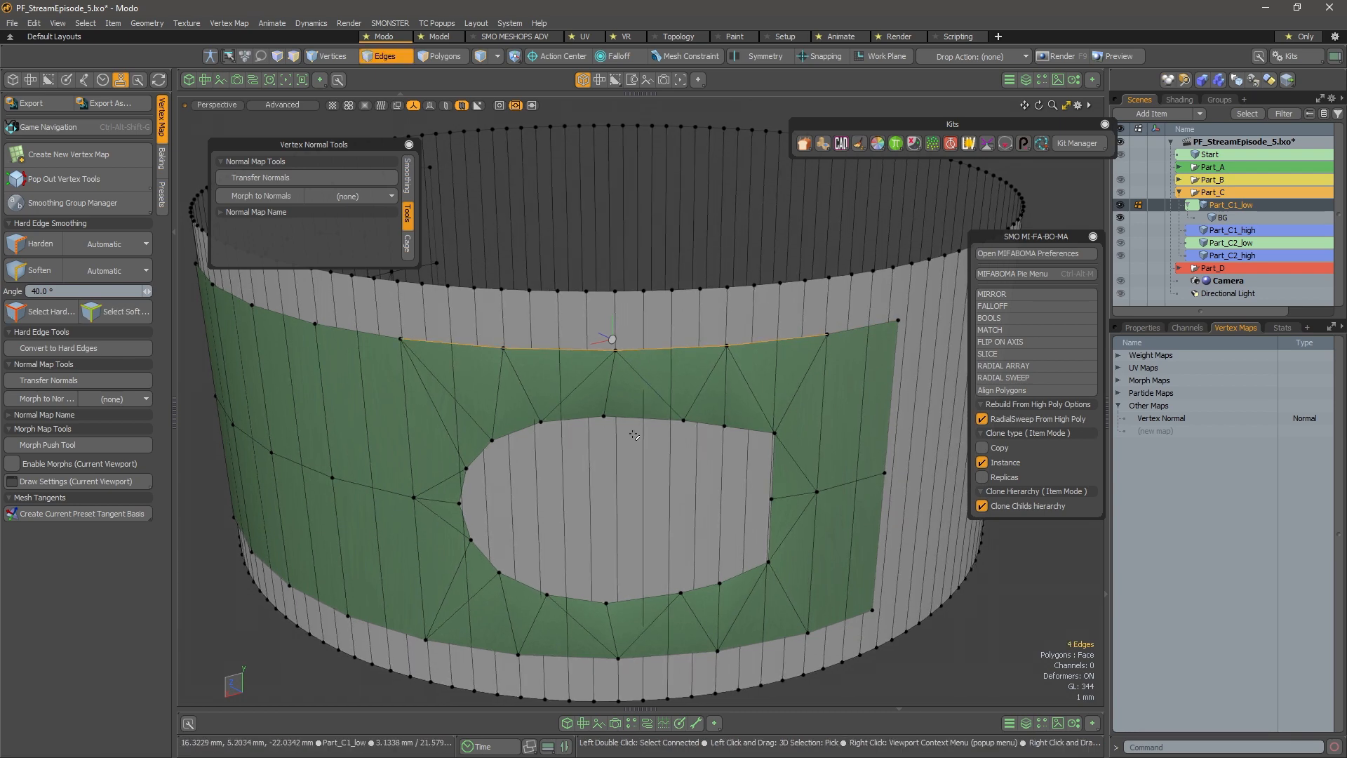
pyautogui.keyDown('alt'); pyautogui.moveTo(613, 414); pyautogui.dragTo(673, 379); pyautogui.keyUp('alt')
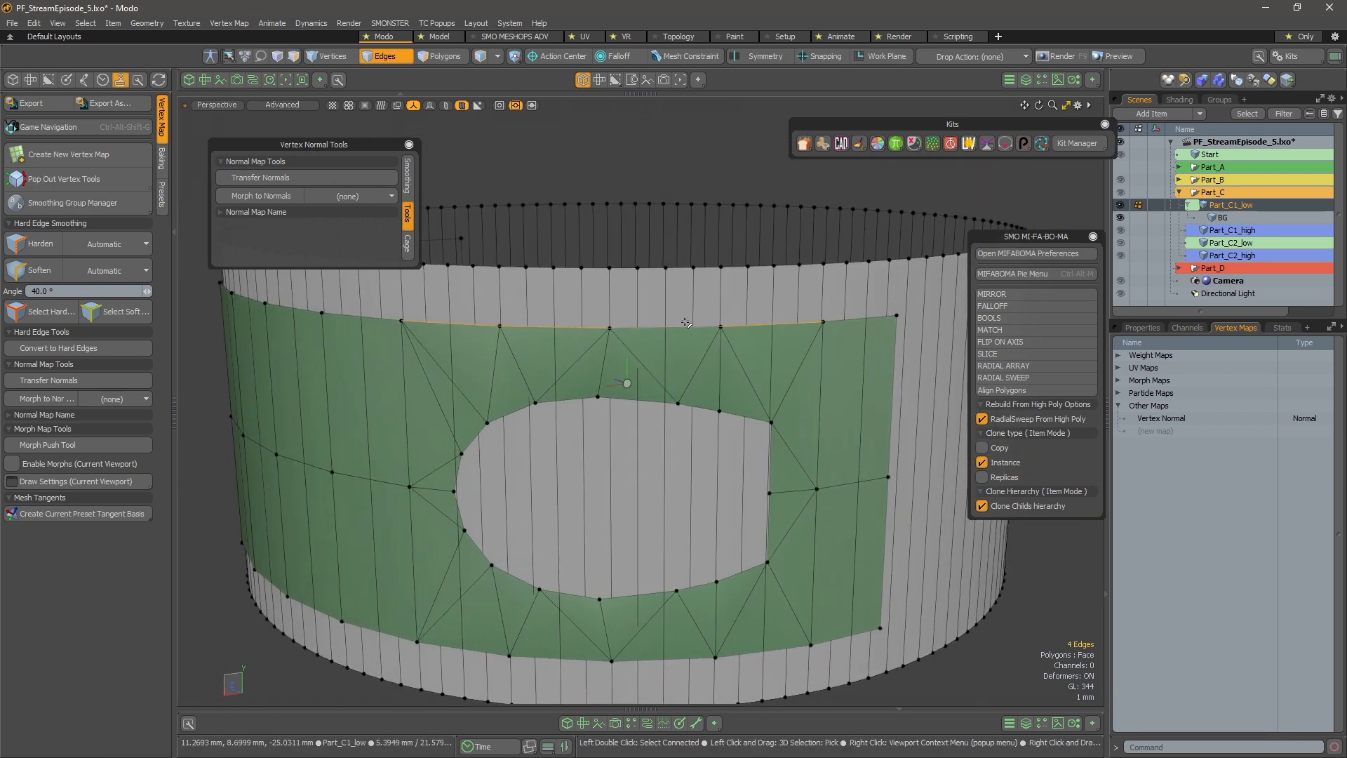
pyautogui.keyDown('alt'); pyautogui.moveTo(691, 445); pyautogui.dragTo(729, 393); pyautogui.keyUp('alt')
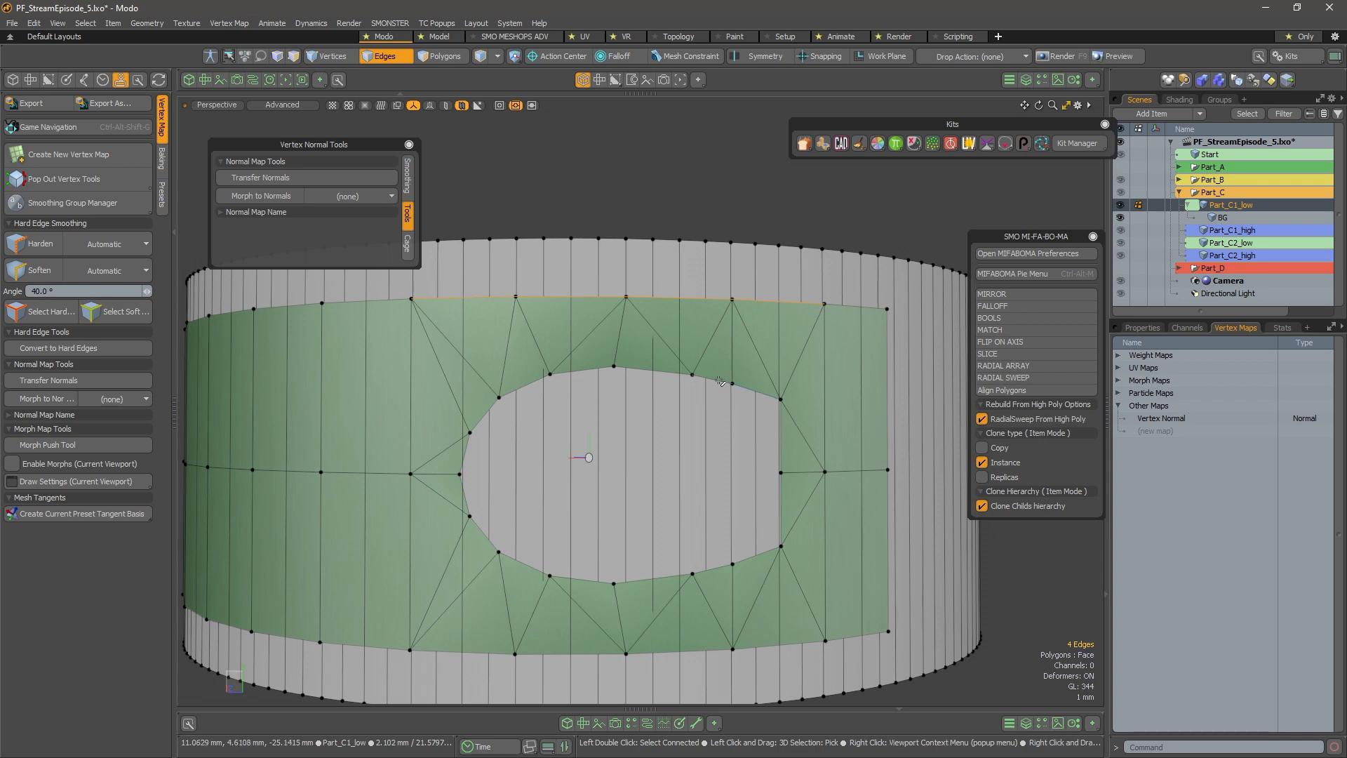
pyautogui.keyDown('alt'); pyautogui.moveTo(462, 452); pyautogui.dragTo(806, 553); pyautogui.keyUp('alt')
pyautogui.keyDown('alt'); pyautogui.moveTo(640, 374); pyautogui.dragTo(790, 491); pyautogui.keyUp('alt')
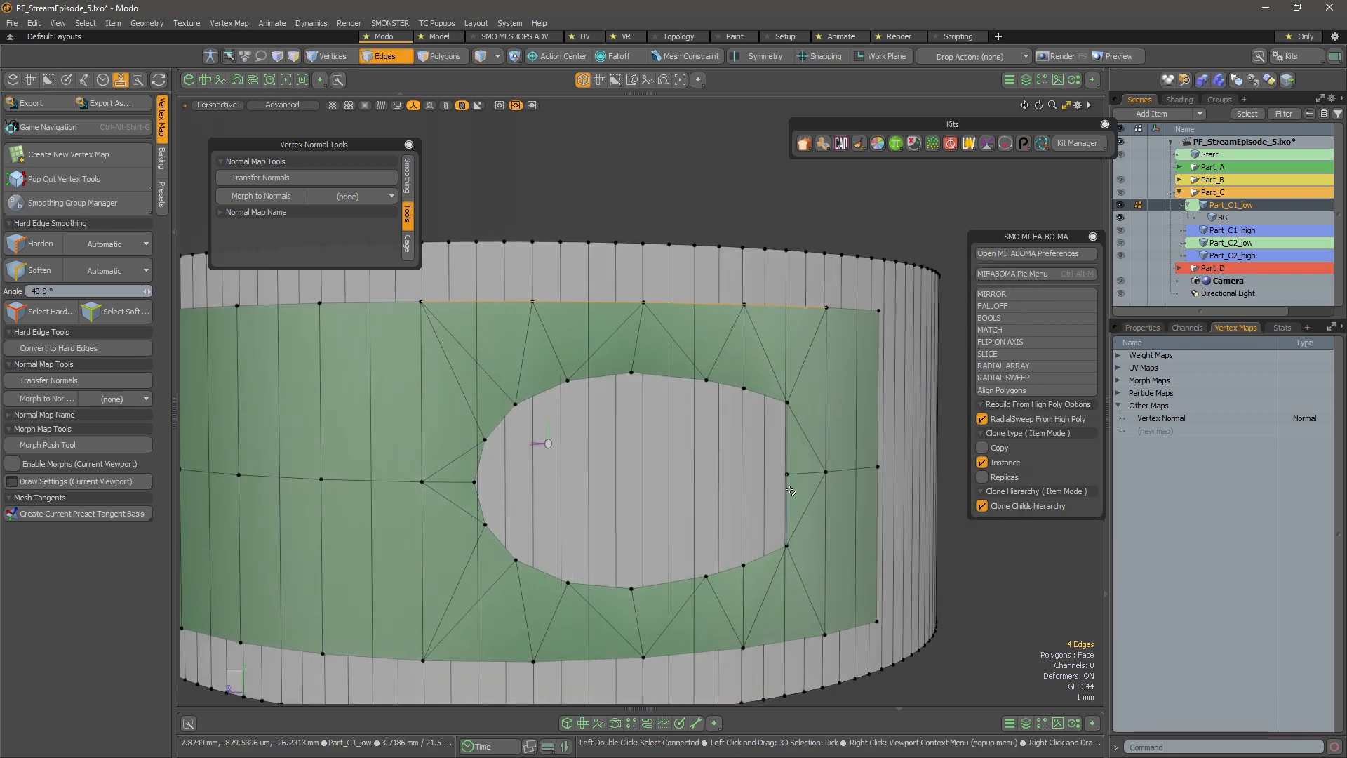
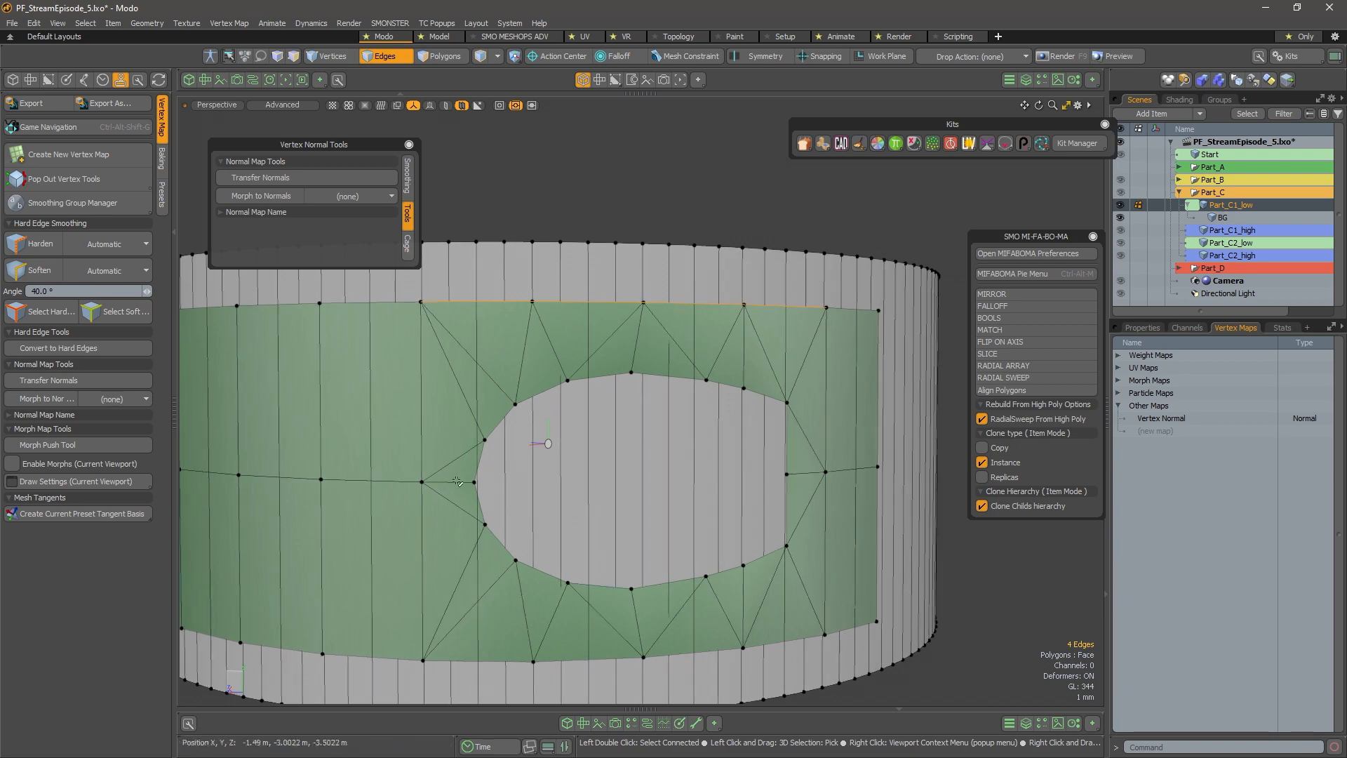
pyautogui.keyDown('alt'); pyautogui.moveTo(667, 445); pyautogui.dragTo(626, 446); pyautogui.keyUp('alt')
pyautogui.scroll(2, 625, 435)
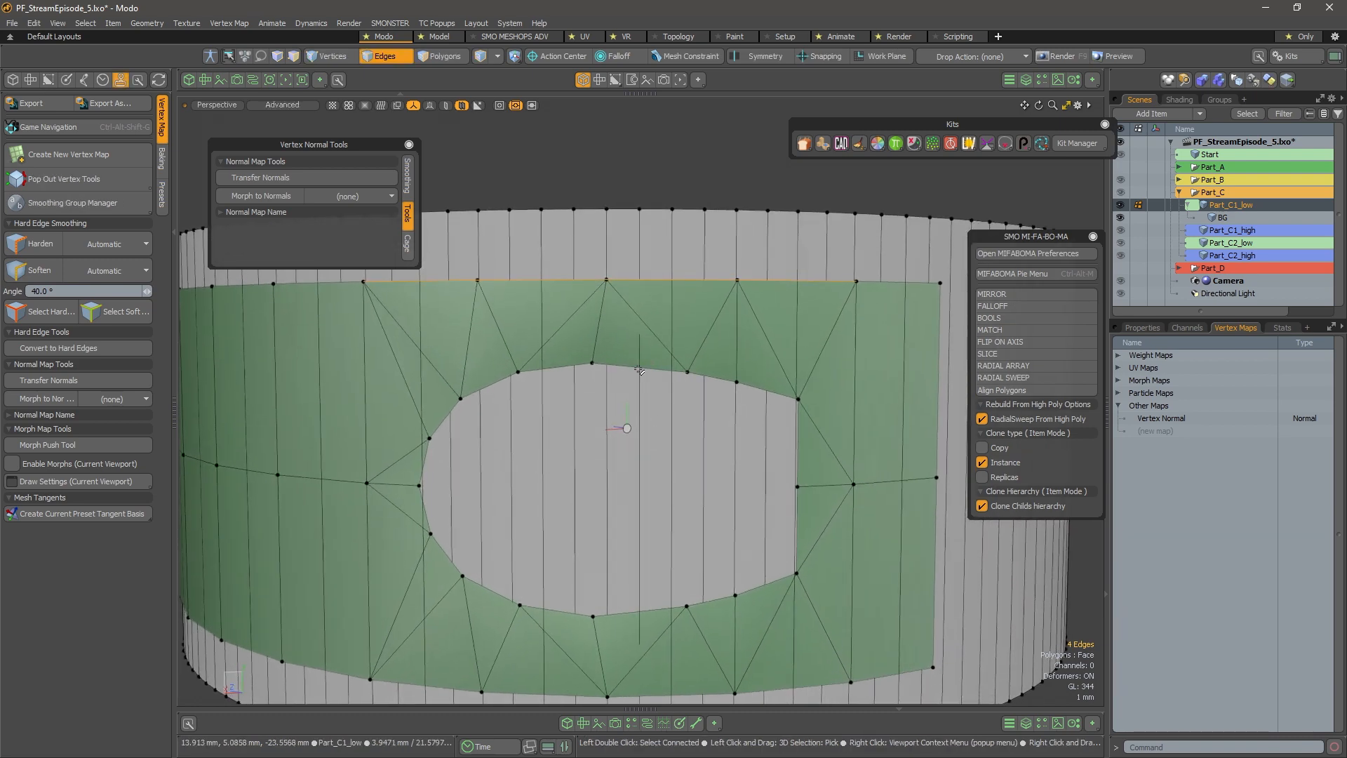
pyautogui.keyDown('alt'); pyautogui.moveTo(645, 368); pyautogui.dragTo(662, 405); pyautogui.keyUp('alt')
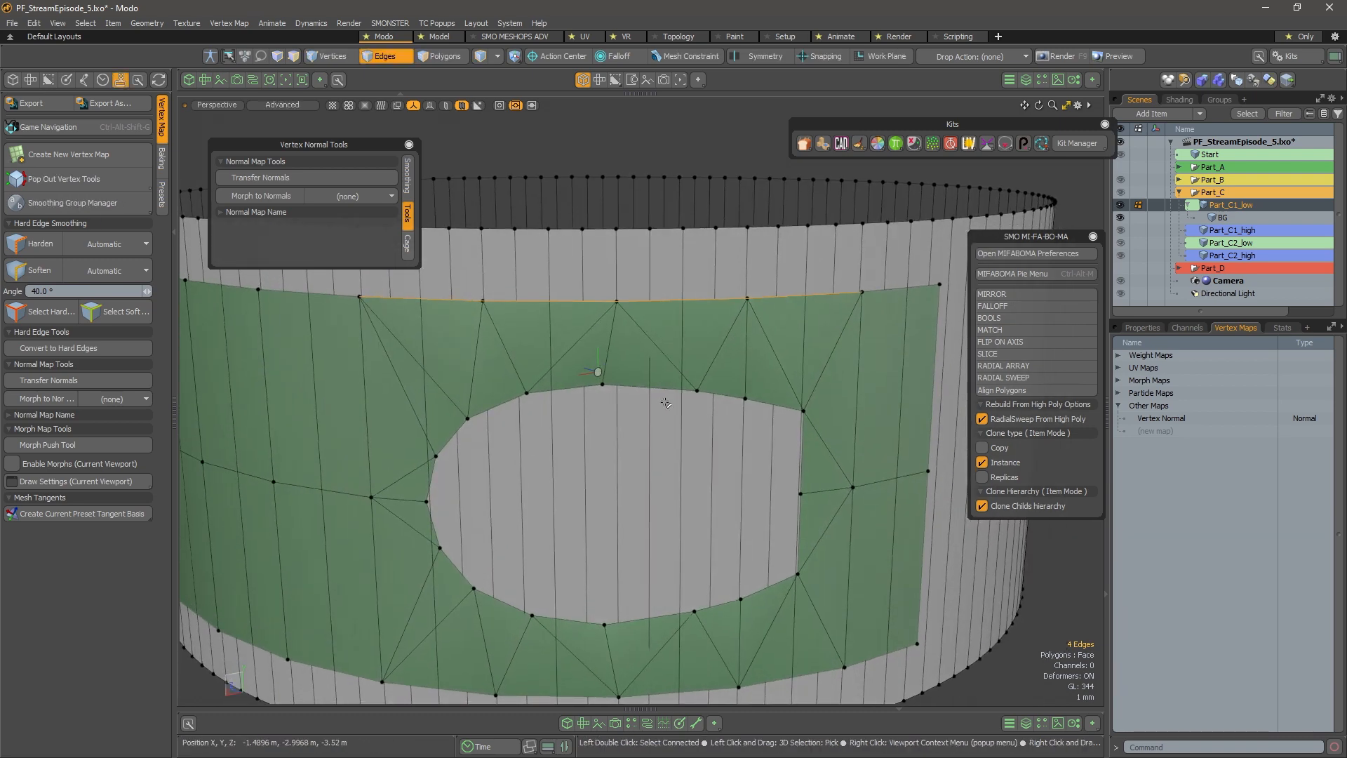
# Select the complete edge outline of the wall's cutout and convert it to a vertex selection
pyautogui.press('3')
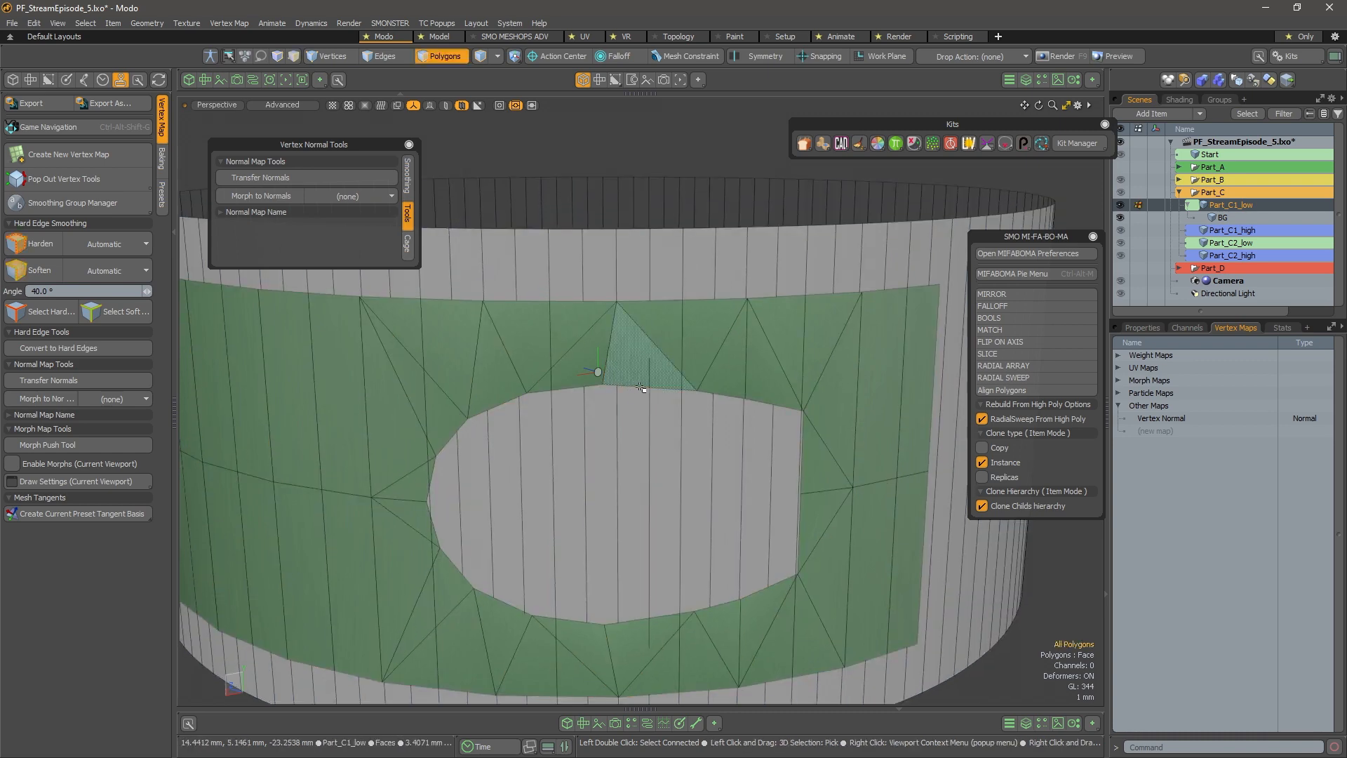
pyautogui.press('2')
pyautogui.keyDown('alt'); pyautogui.moveTo(595, 367); pyautogui.dragTo(791, 382); pyautogui.keyUp('alt')
pyautogui.moveTo(791, 381); pyautogui.dragTo(443, 372, button='right')
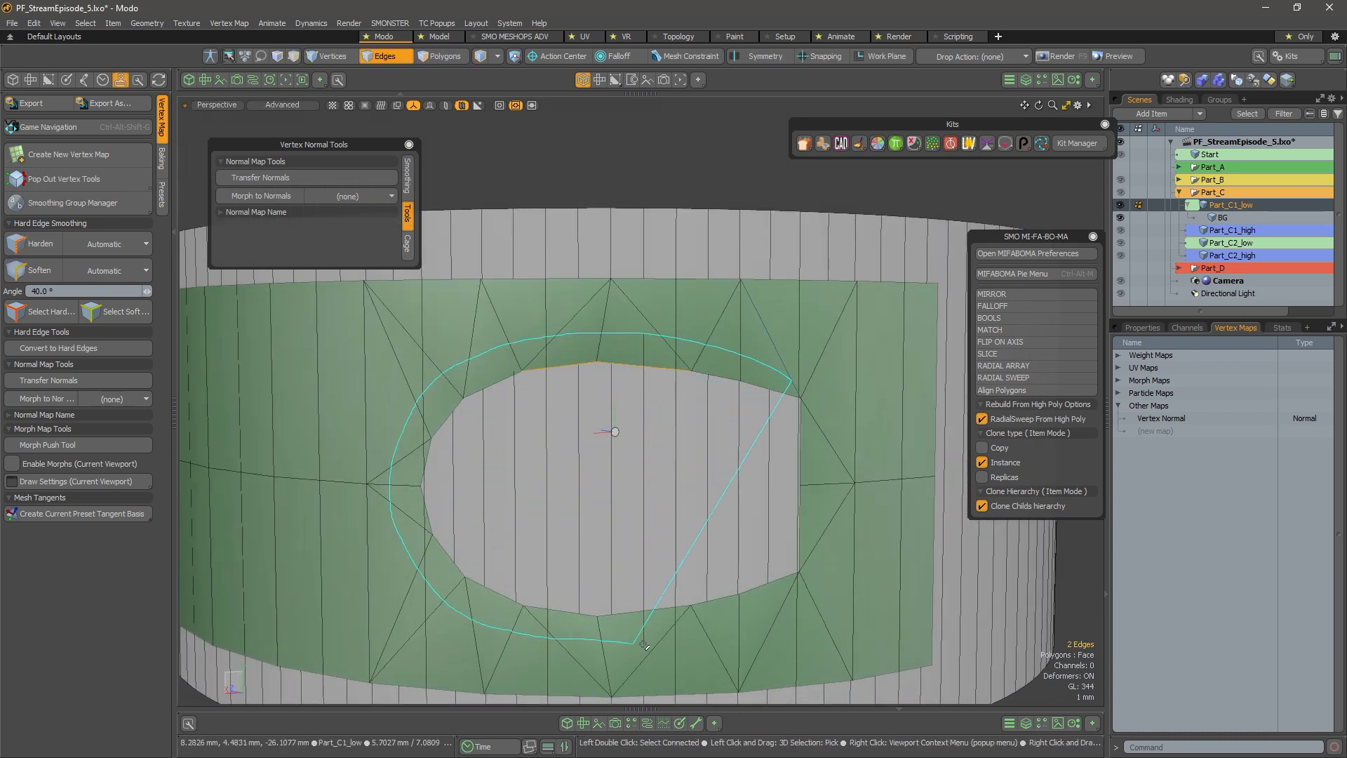
pyautogui.moveTo(826, 534); pyautogui.dragTo(828, 536, button='right')
pyautogui.press('1')
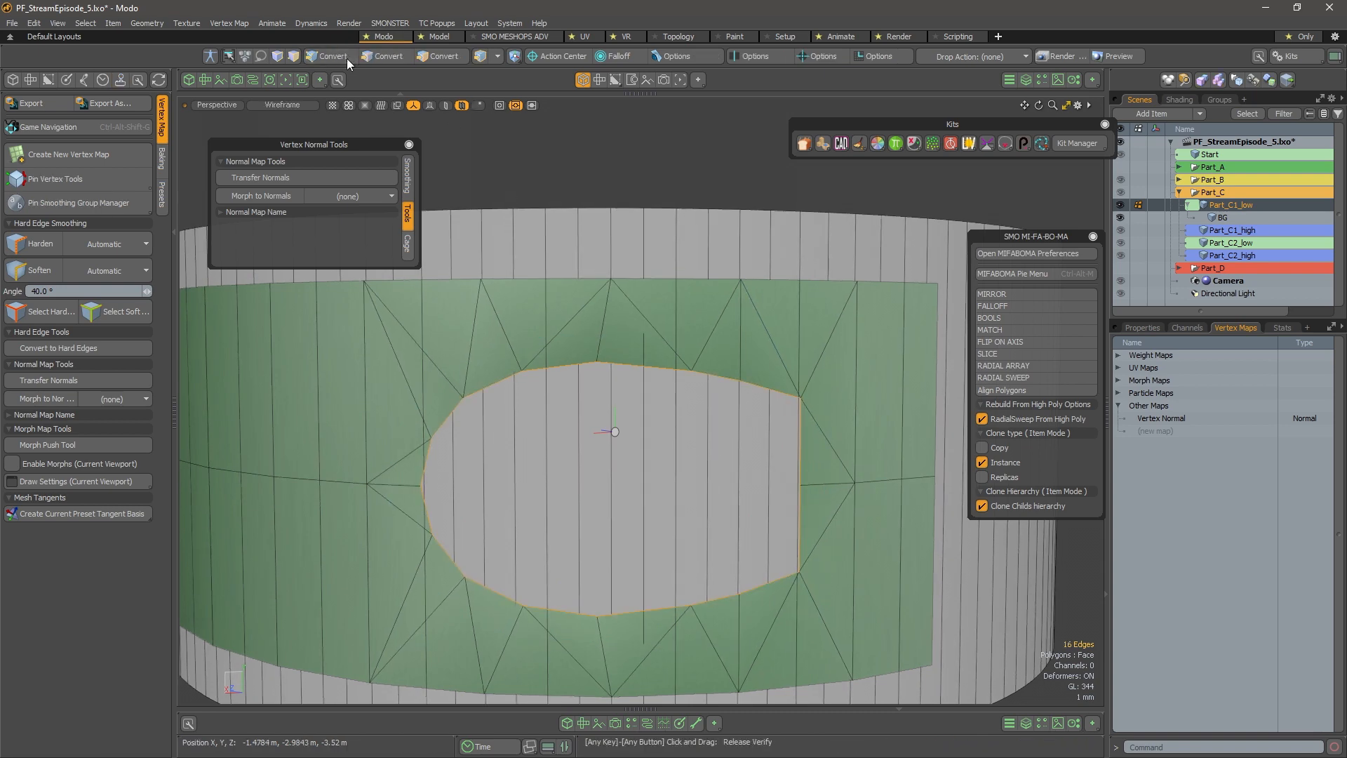
pyautogui.keyDown('alt'); pyautogui.moveTo(673, 389); pyautogui.dragTo(668, 476); pyautogui.keyUp('alt')
pyautogui.scroll(-3, 628, 511)
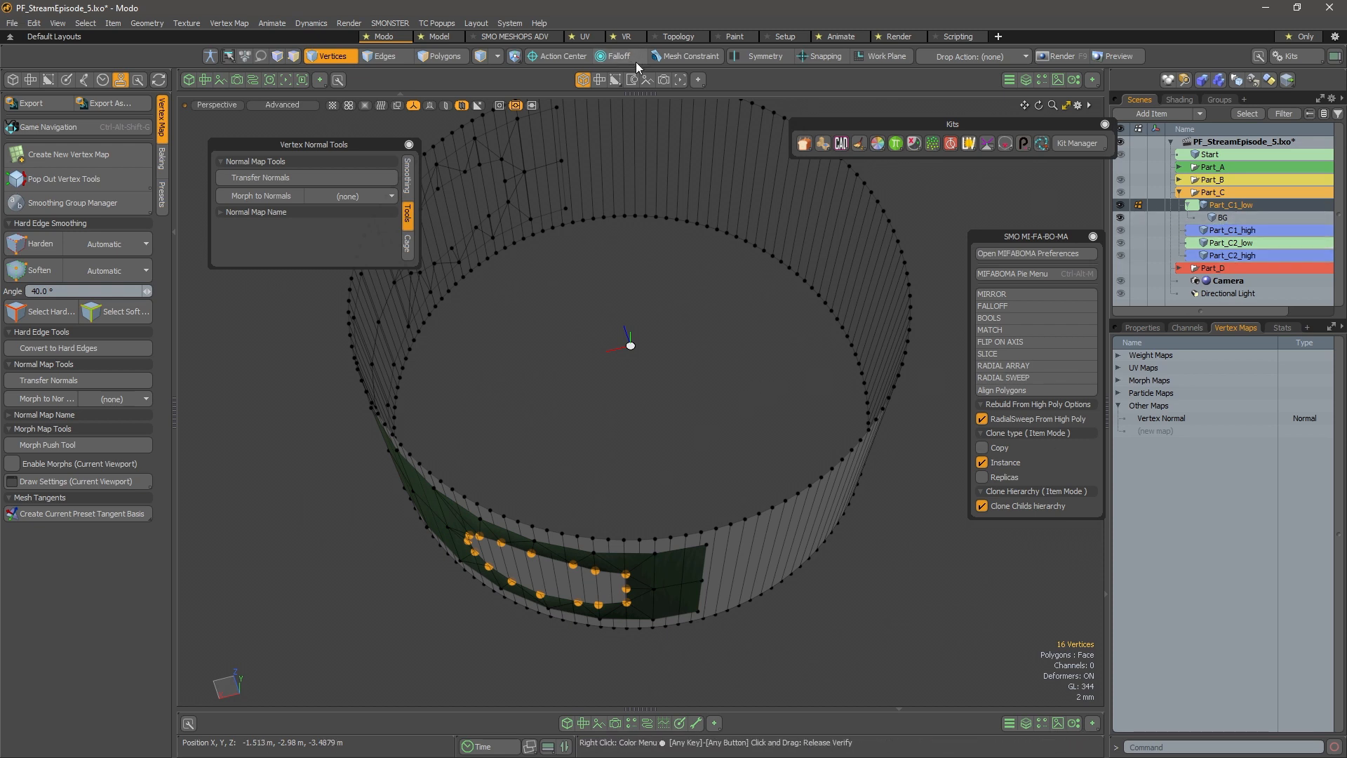
# Enable the Background mesh constraint with Double Sided on and its geometry mode set to Vector
pyautogui.click(719, 54)
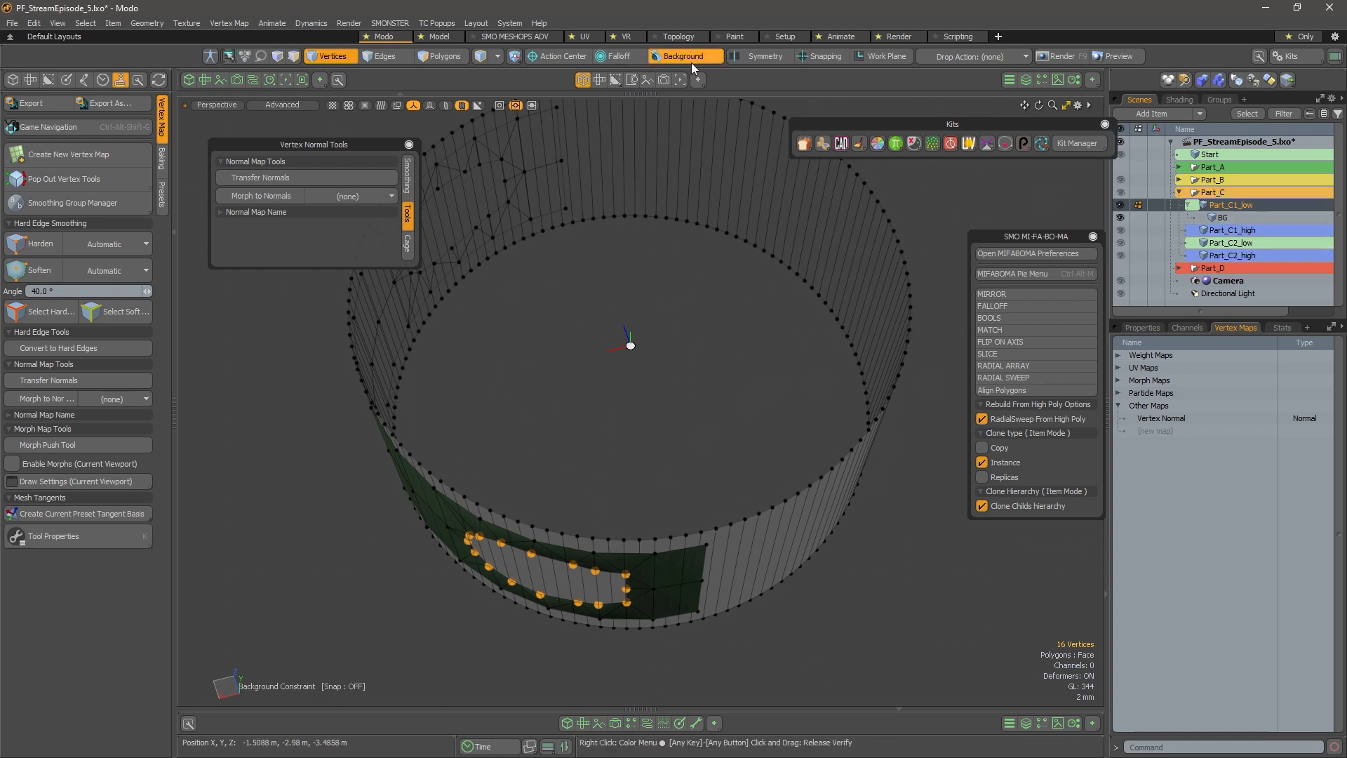
pyautogui.click(704, 57)
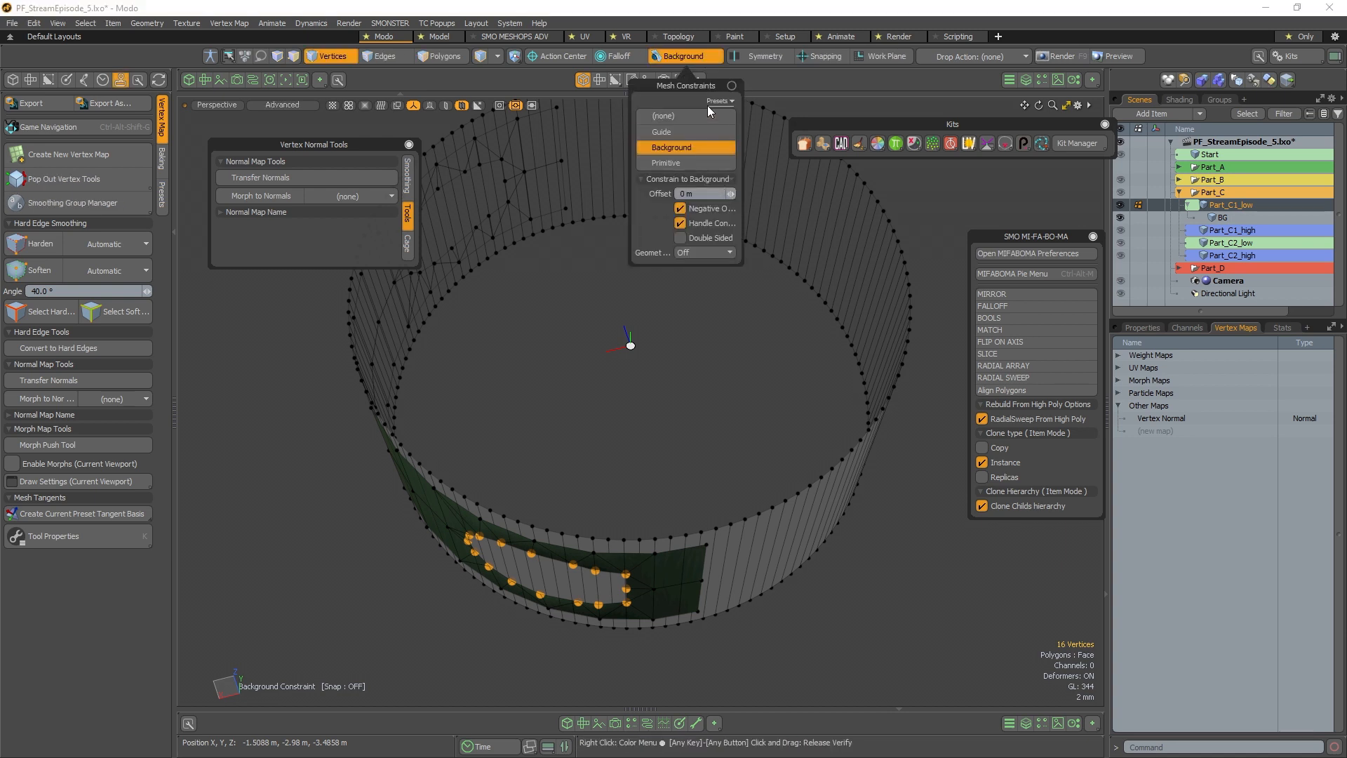
pyautogui.moveTo(707, 106); pyautogui.dragTo(687, 189)
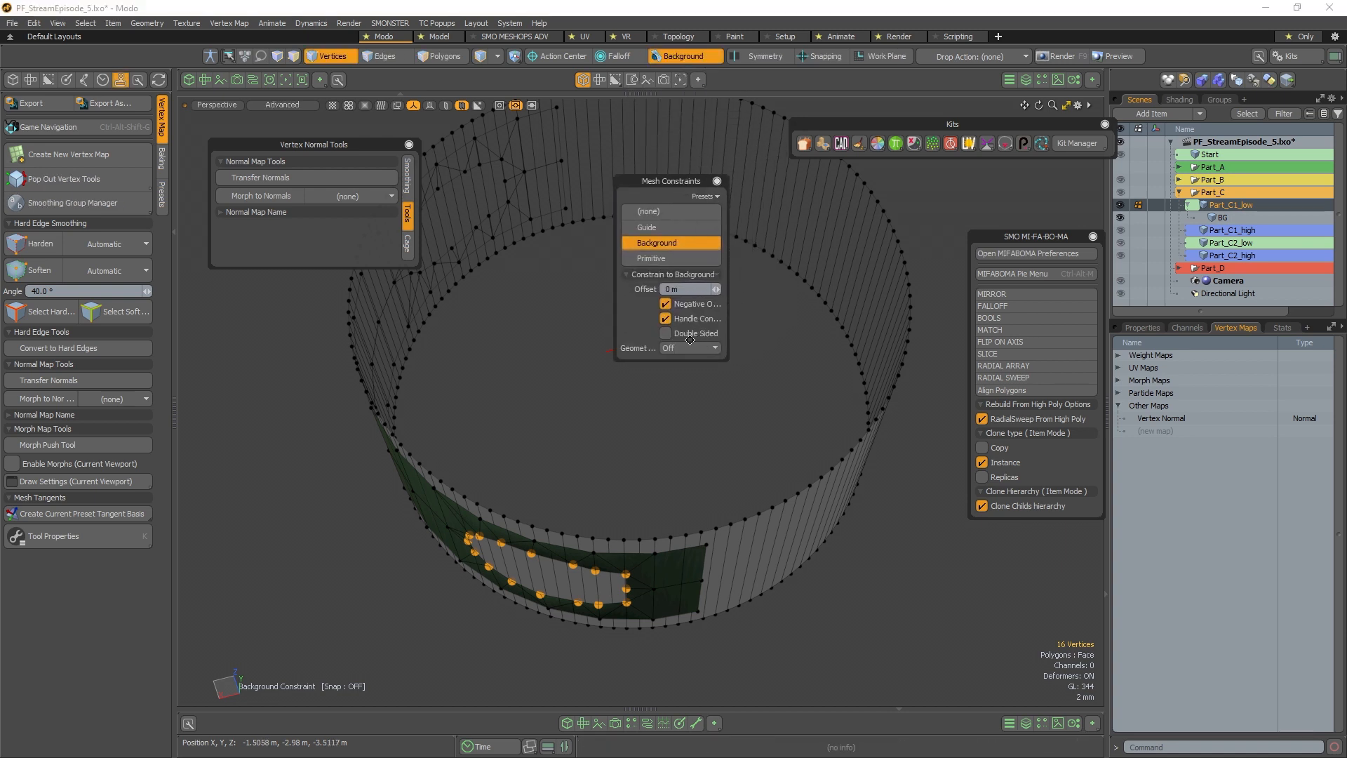
pyautogui.click(665, 333)
pyautogui.click(711, 377)
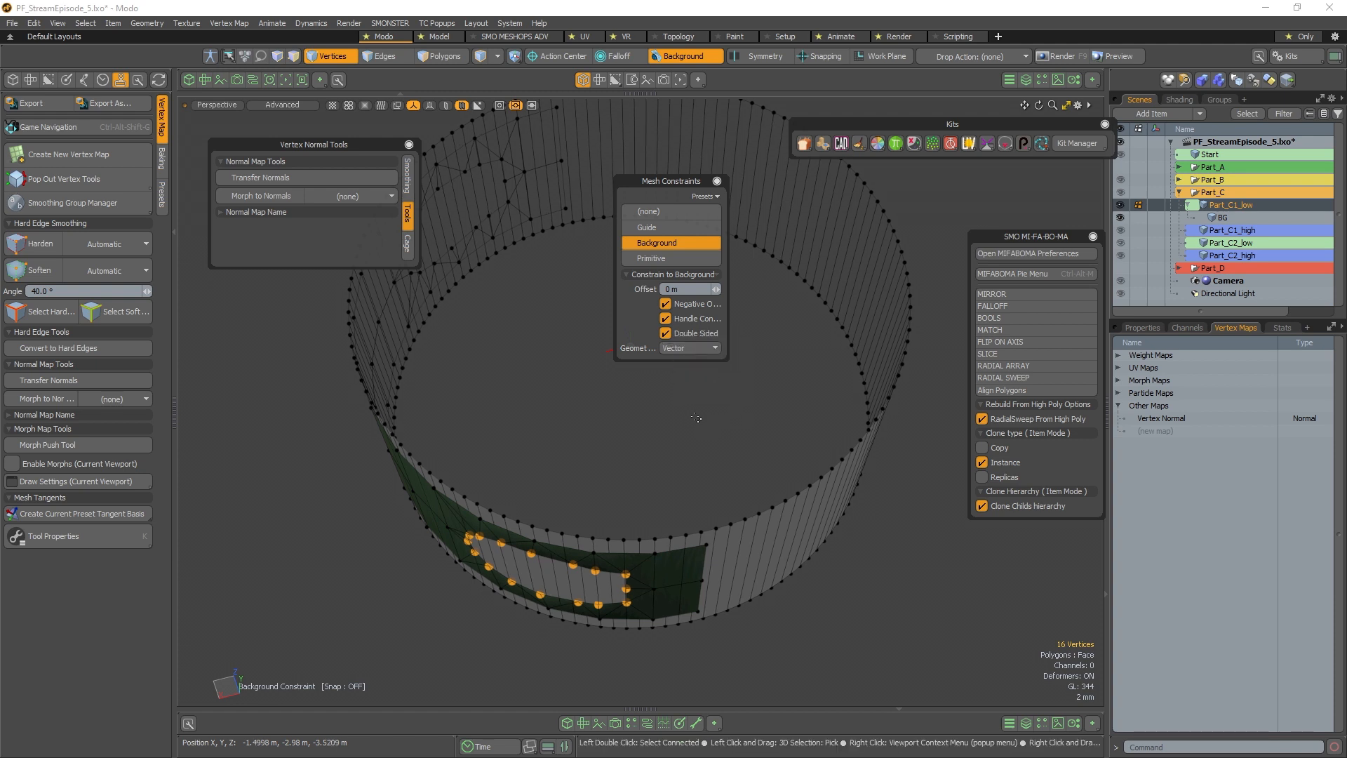
# Set Part_C1_low as the reference item and return to the cutout's vertex selection
pyautogui.keyDown('alt'); pyautogui.moveTo(555, 317); pyautogui.dragTo(549, 344); pyautogui.keyUp('alt')
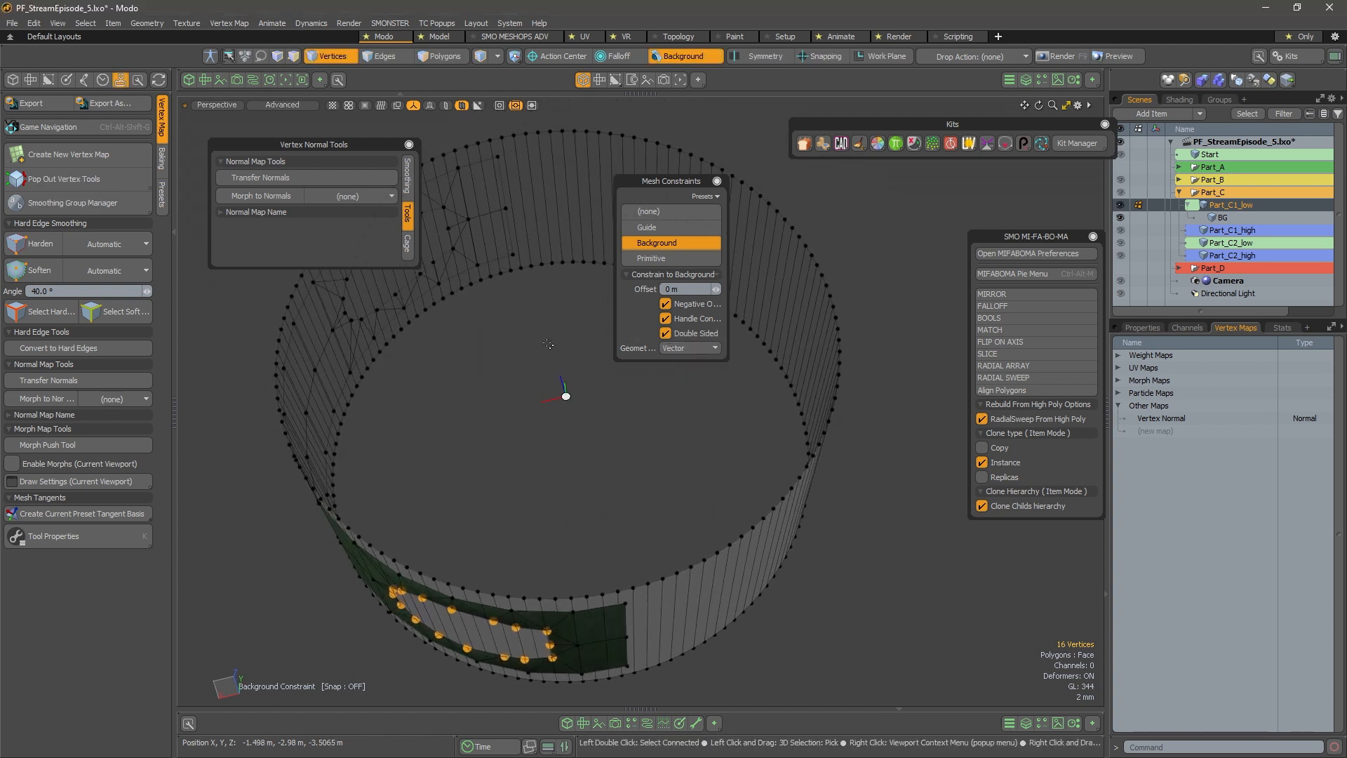
pyautogui.keyDown('alt'); pyautogui.keyDown('shift'); pyautogui.moveTo(570, 419); pyautogui.dragTo(541, 428); pyautogui.keyUp('shift'); pyautogui.keyUp('alt')
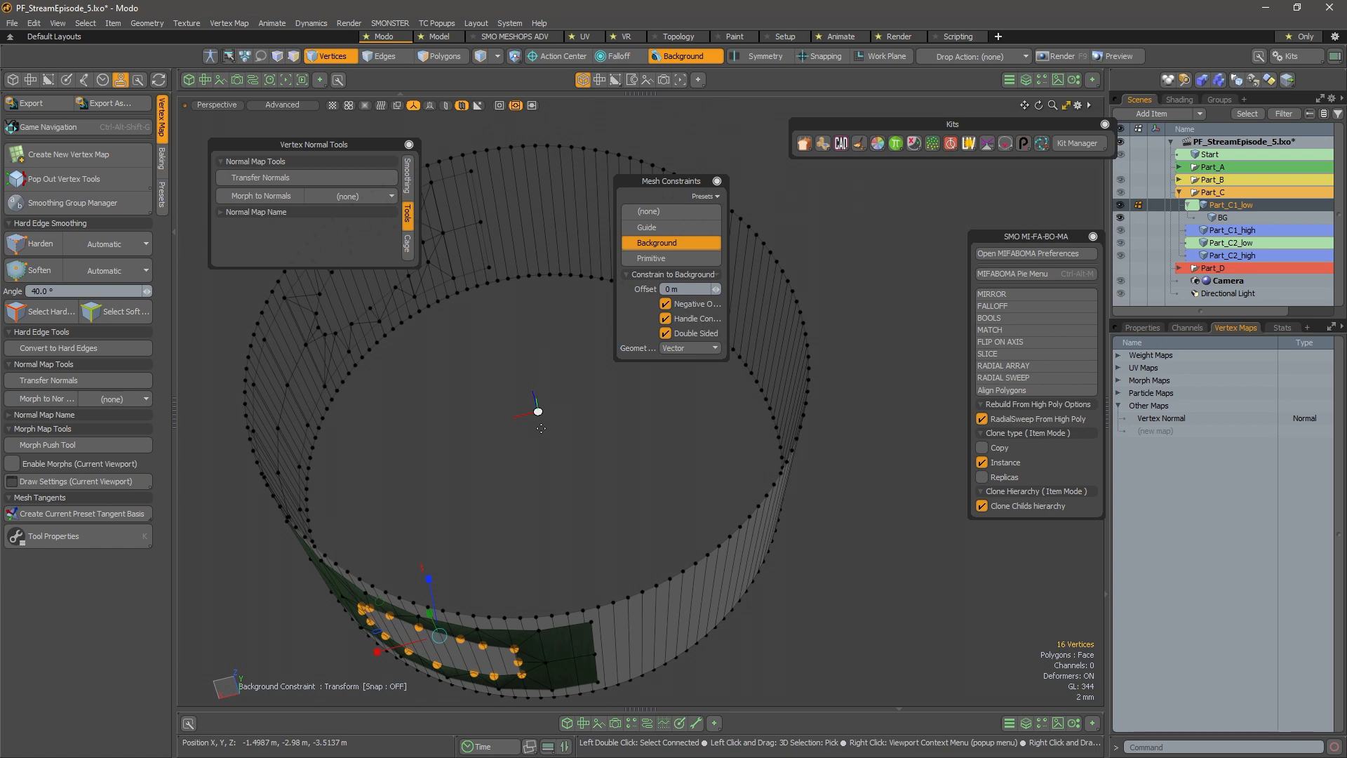
pyautogui.press('5')
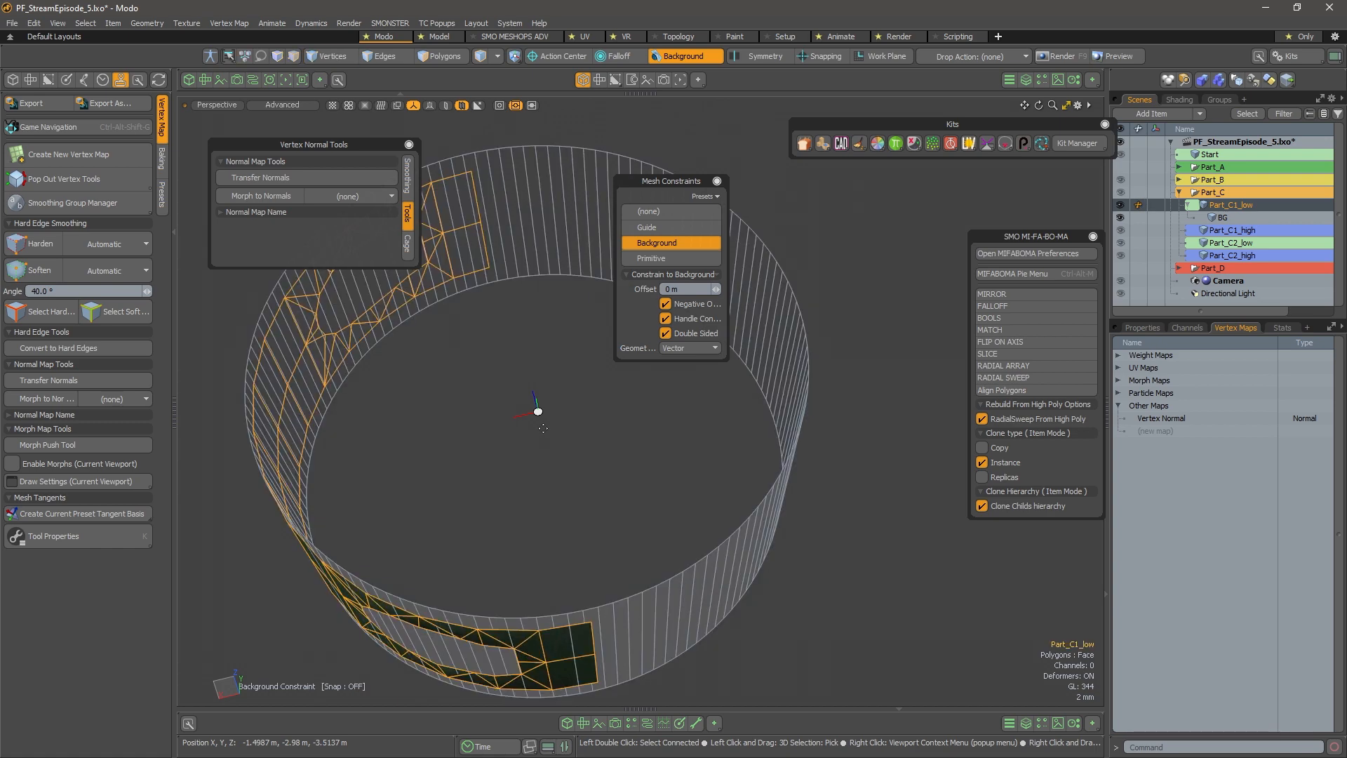
pyautogui.keyDown('alt'); pyautogui.moveTo(648, 584); pyautogui.dragTo(662, 591); pyautogui.keyUp('alt')
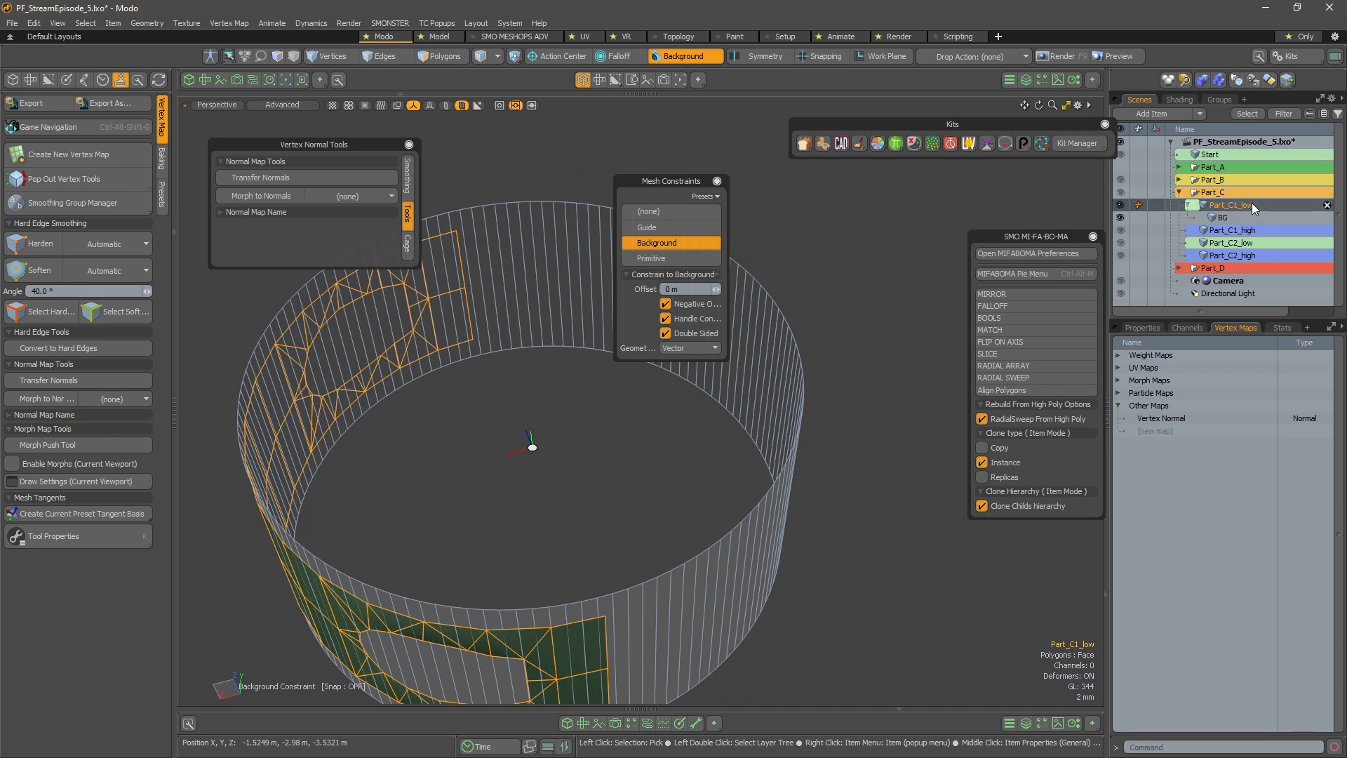
pyautogui.click(1157, 205)
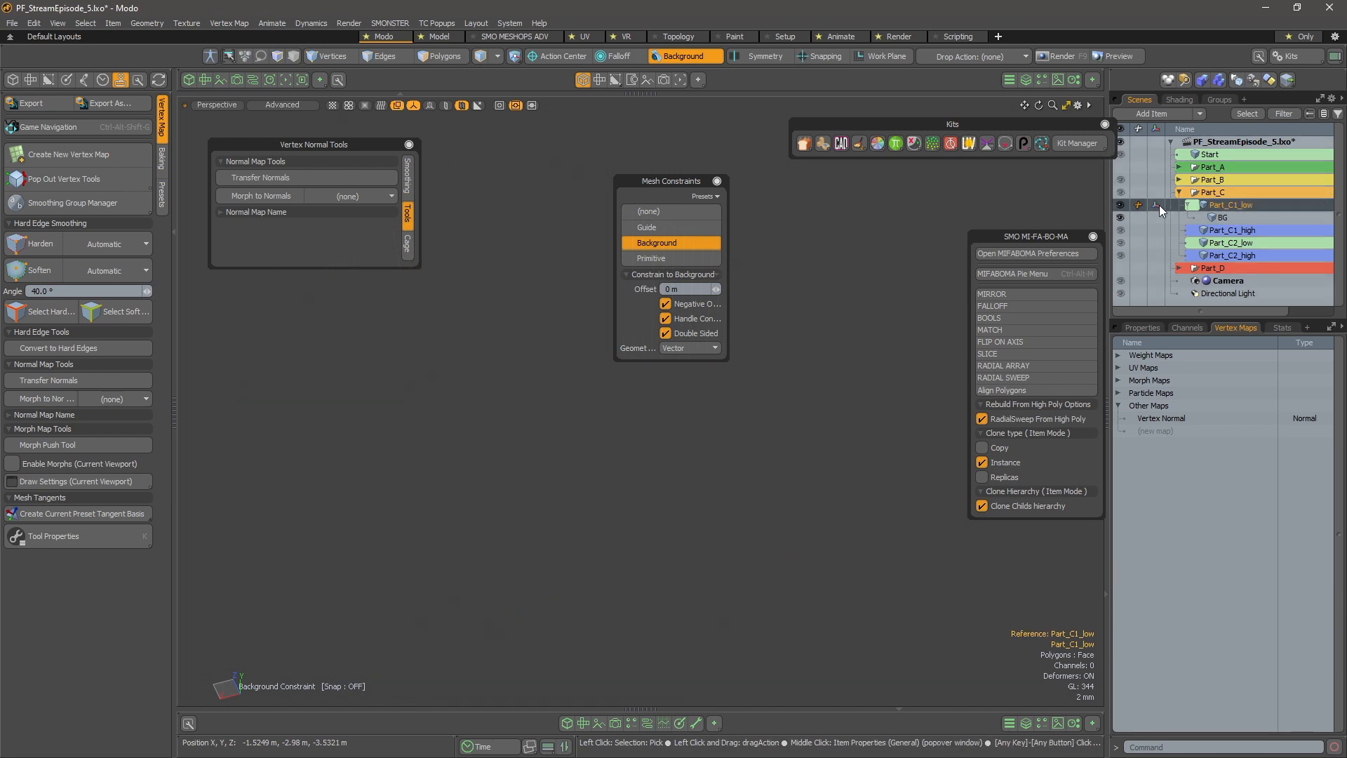
pyautogui.keyDown('alt'); pyautogui.moveTo(660, 402); pyautogui.dragTo(630, 425); pyautogui.keyUp('alt')
pyautogui.click(1155, 204)
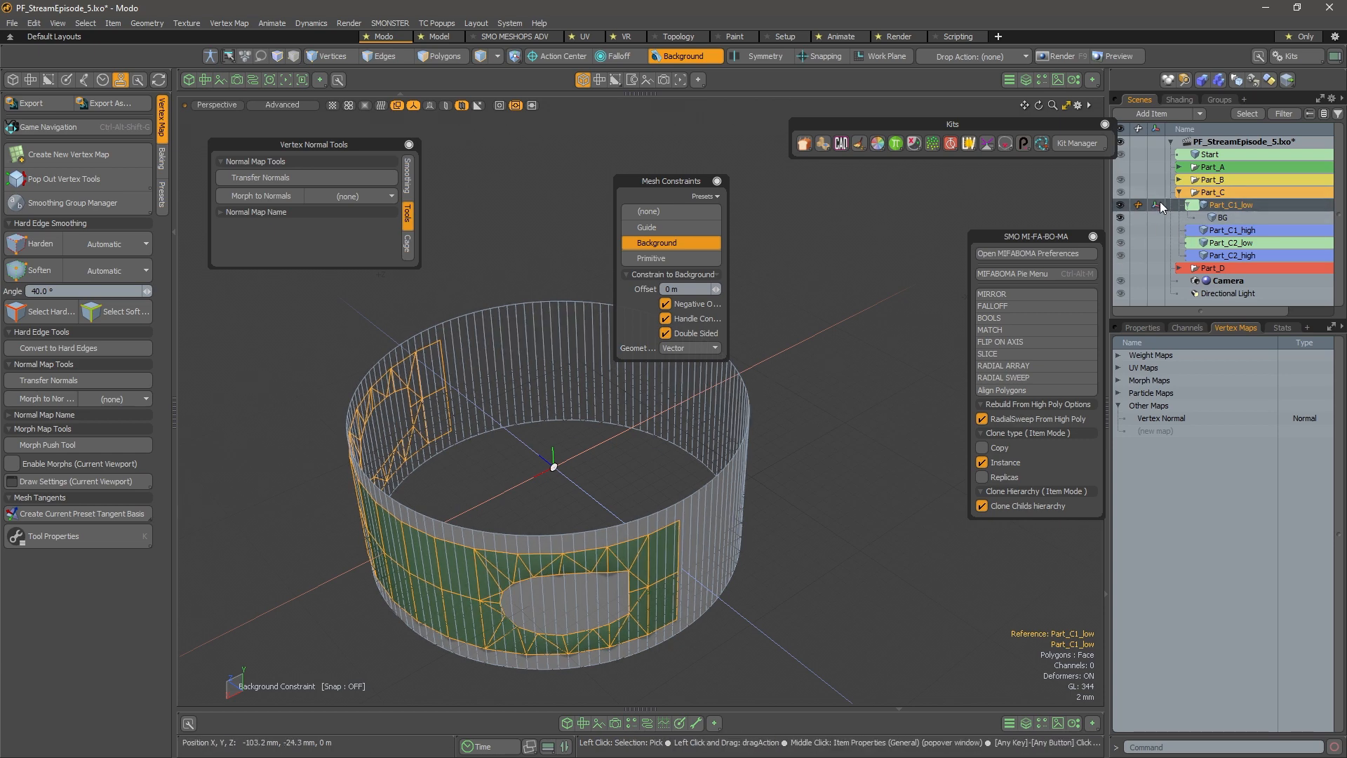
pyautogui.keyDown('alt'); pyautogui.moveTo(651, 460); pyautogui.dragTo(620, 452); pyautogui.keyUp('alt')
pyautogui.press('1')
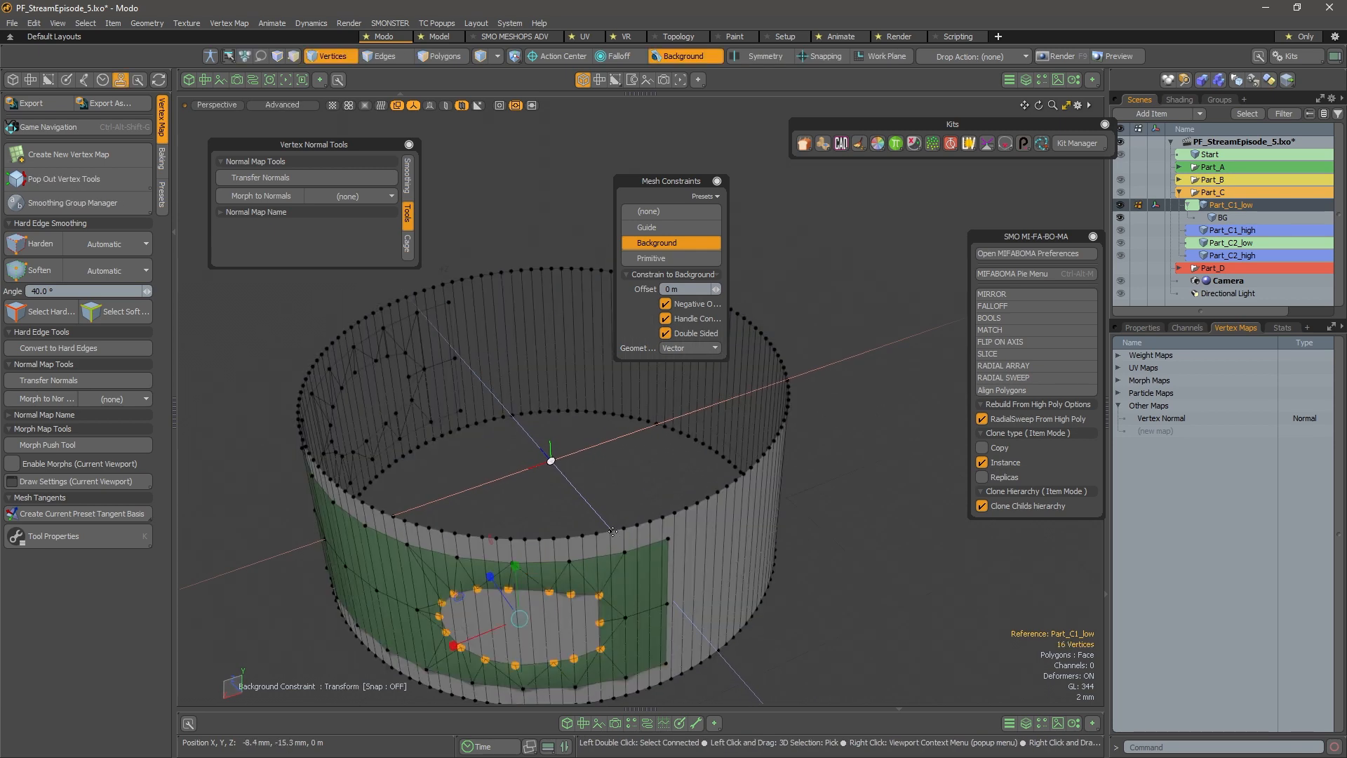
# Using the Origin action center, offset the cutout vertices along X and move them back with the Background constraint on to project them onto BG
pyautogui.hotkey('alt', 'a')
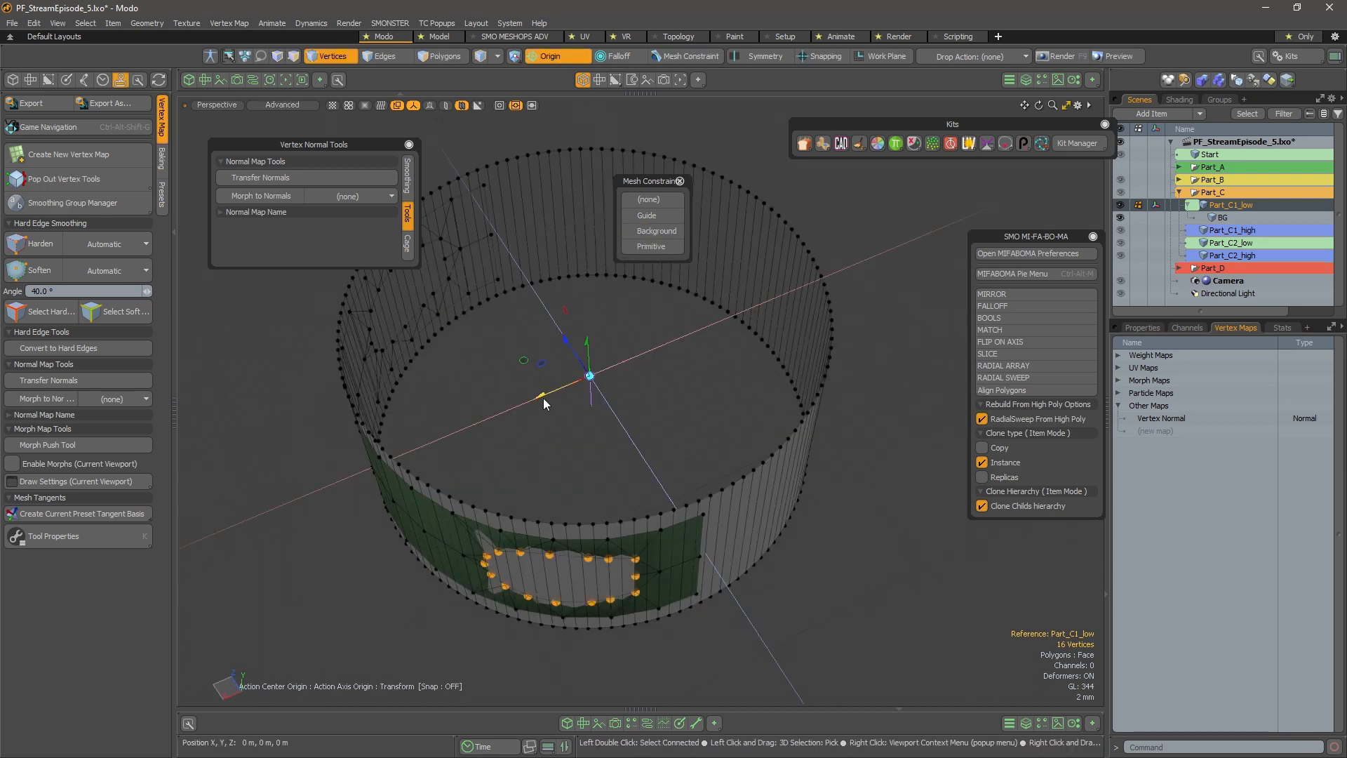
pyautogui.moveTo(543, 399)
pyautogui.mouseDown()
pyautogui.moveTo(566, 389)
pyautogui.moveTo(524, 413)
pyautogui.mouseUp()
pyautogui.hotkey('ctrl', 'z')
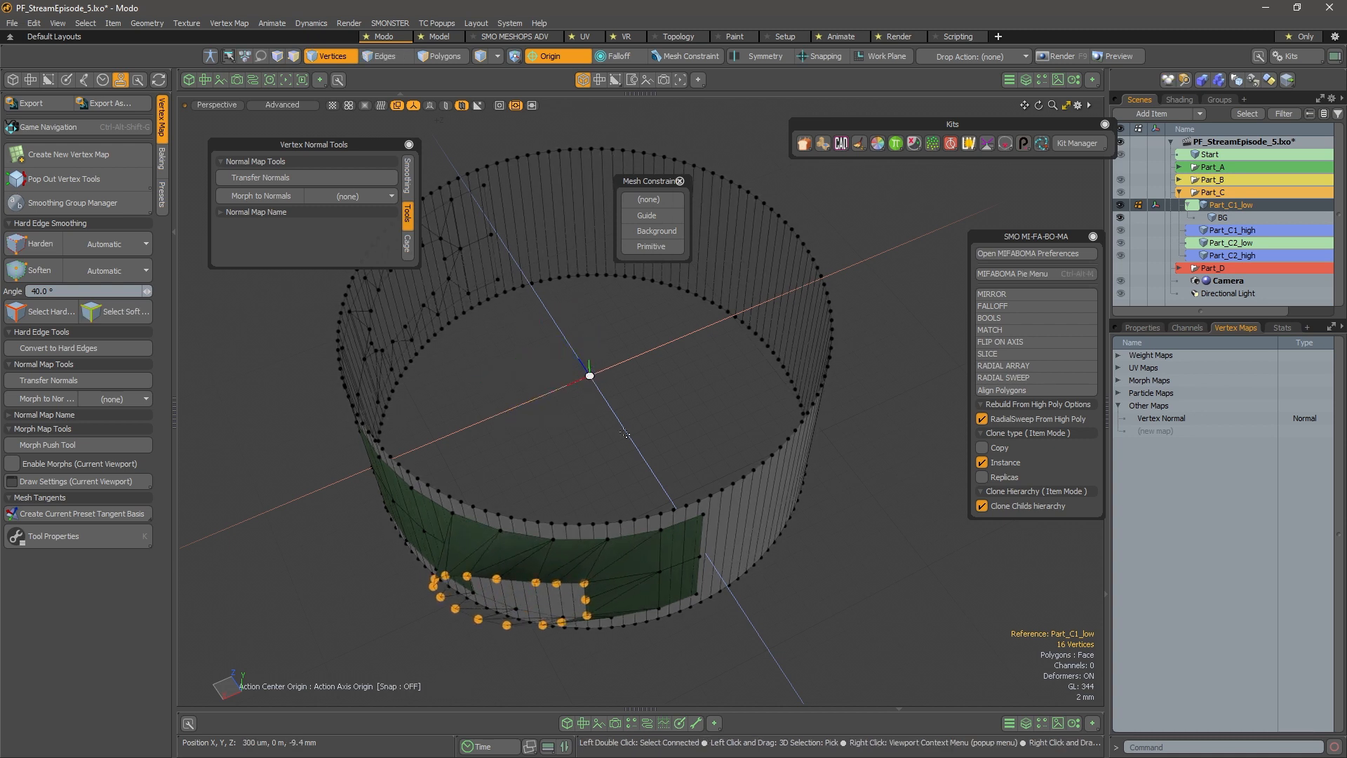
pyautogui.click(694, 56)
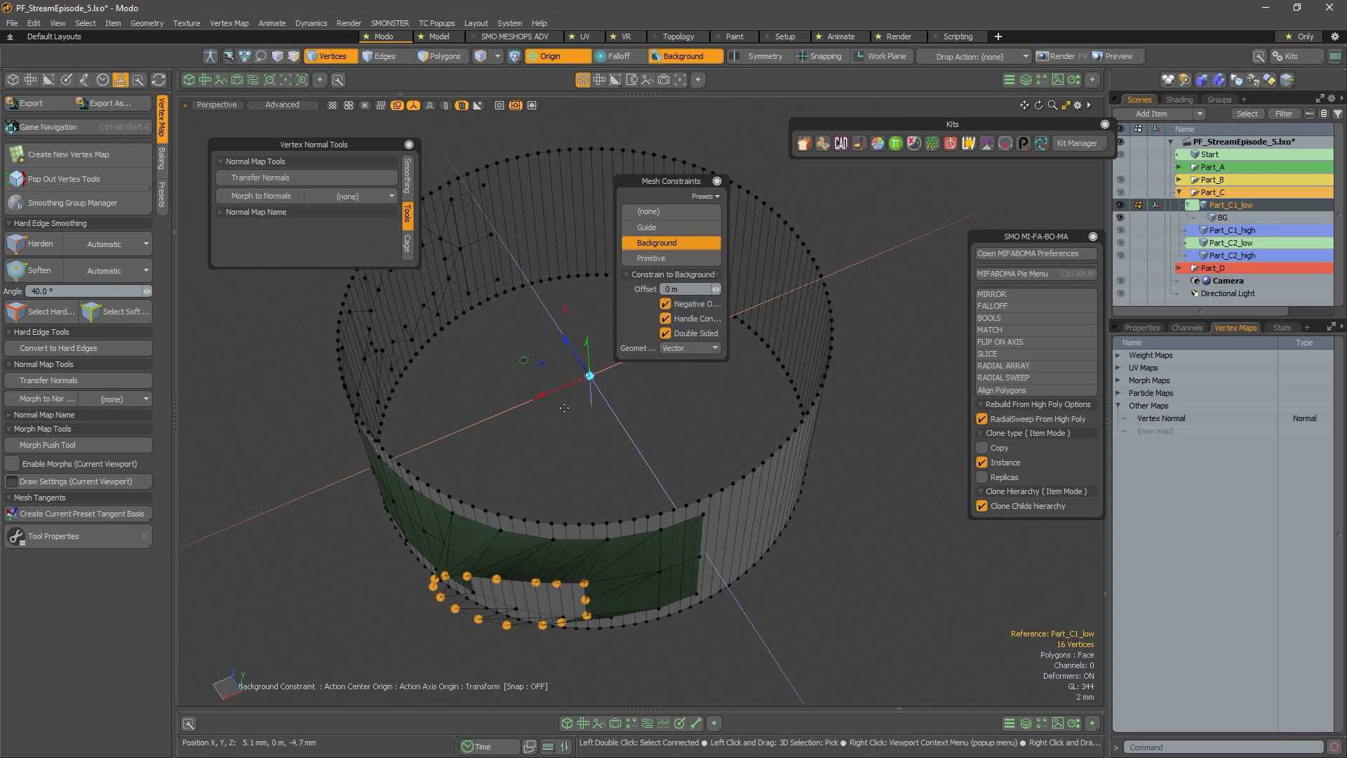
pyautogui.moveTo(544, 401); pyautogui.dragTo(615, 363)
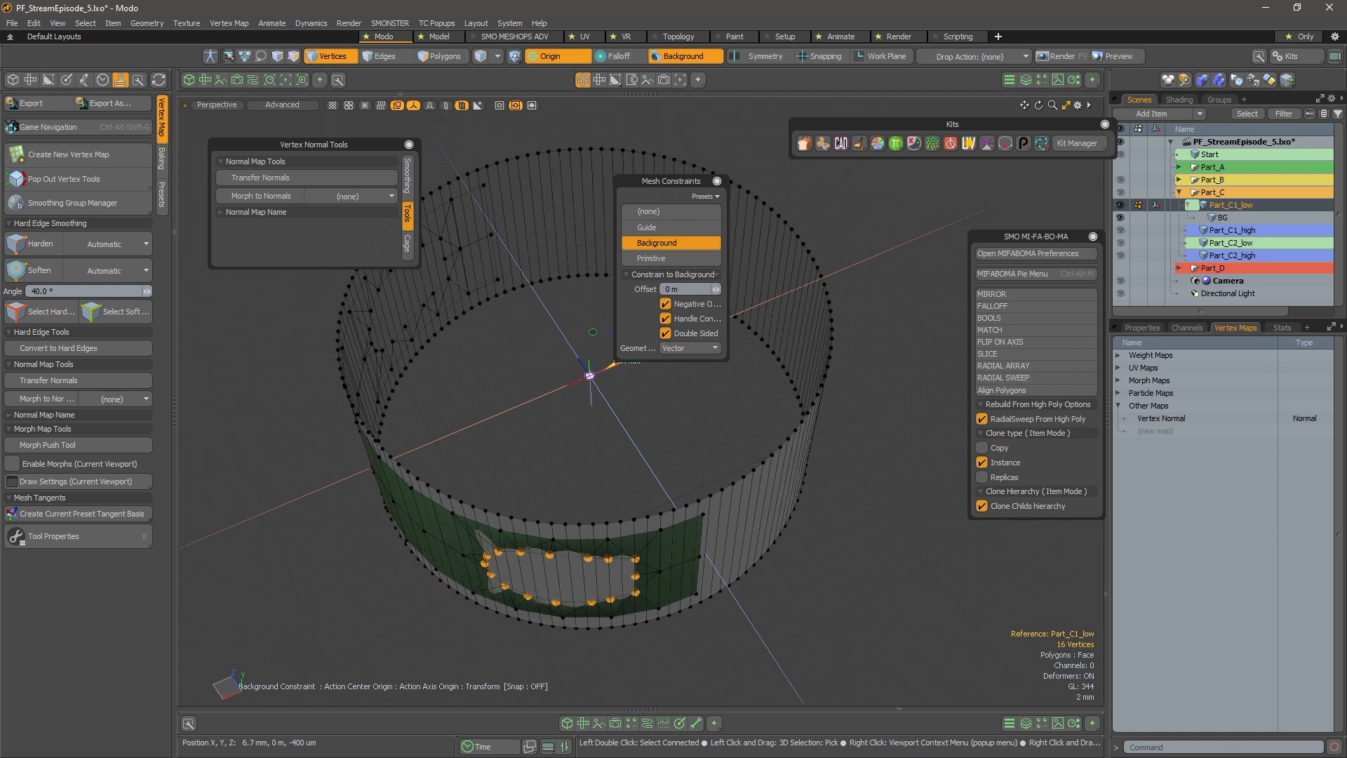
pyautogui.press('space')
# Examine from several angles how the cutout vertices and surrounding wall polygons sit against the BG ring
pyautogui.keyDown('alt'); pyautogui.moveTo(588, 519); pyautogui.dragTo(544, 436); pyautogui.keyUp('alt')
pyautogui.scroll(4, 565, 449)
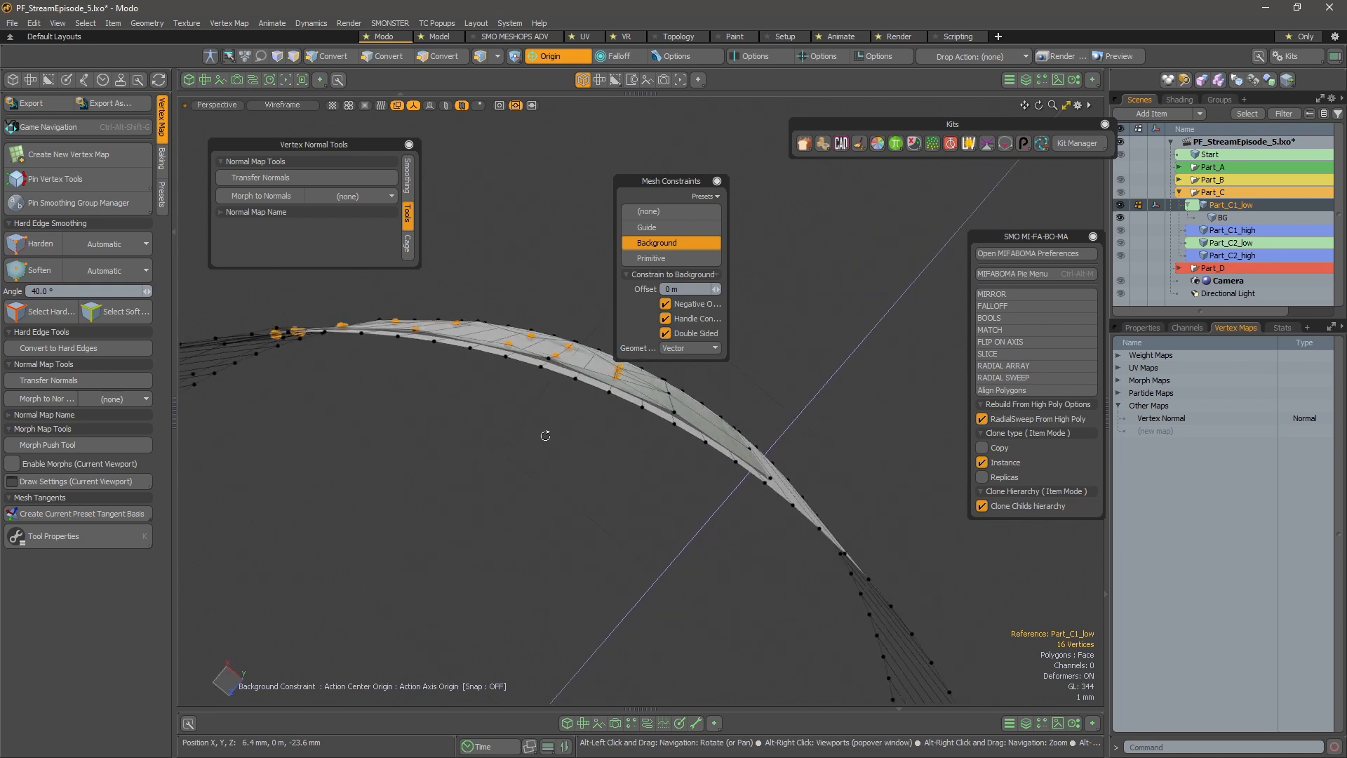
pyautogui.keyDown('alt'); pyautogui.moveTo(528, 341); pyautogui.dragTo(671, 475); pyautogui.keyUp('alt')
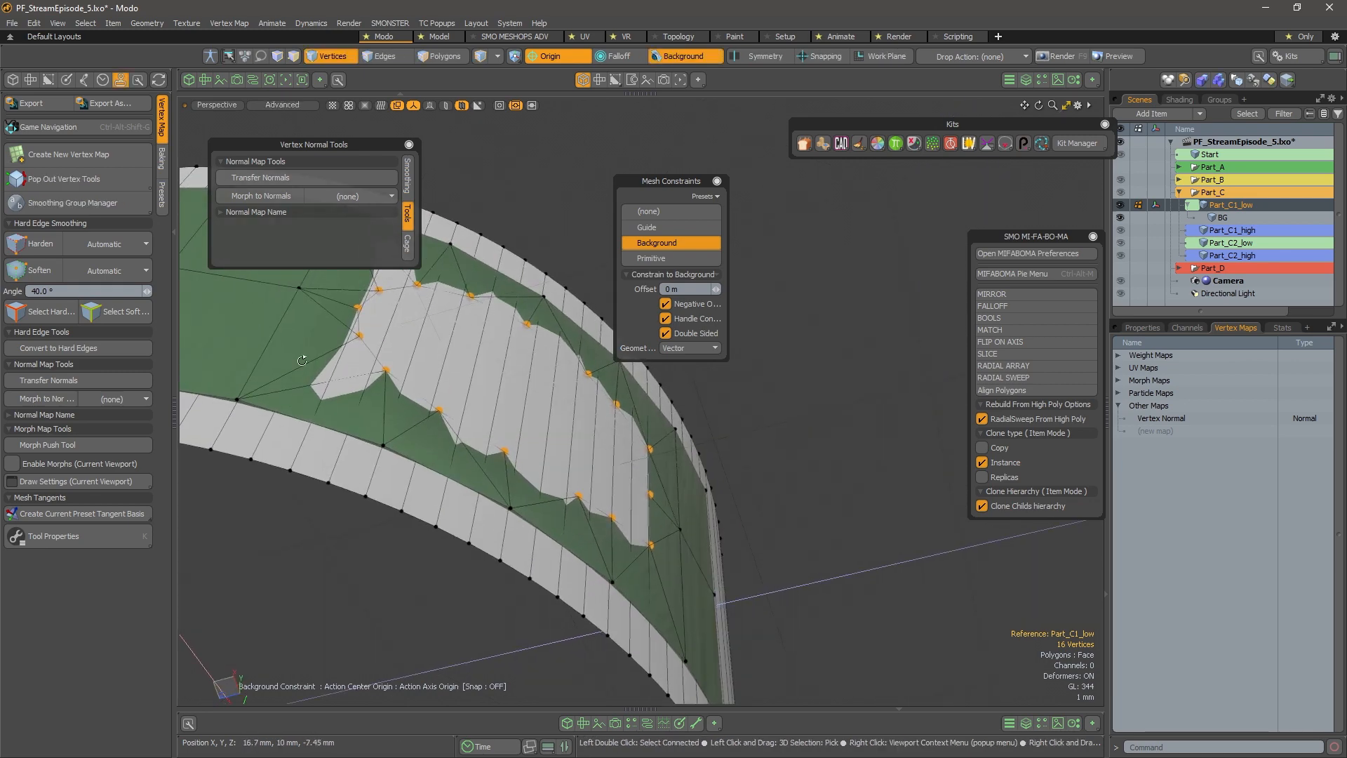
pyautogui.keyDown('alt'); pyautogui.moveTo(302, 360); pyautogui.dragTo(435, 456); pyautogui.keyUp('alt')
pyautogui.scroll(-4, 562, 456)
pyautogui.keyDown('alt'); pyautogui.moveTo(590, 449); pyautogui.dragTo(671, 593); pyautogui.keyUp('alt')
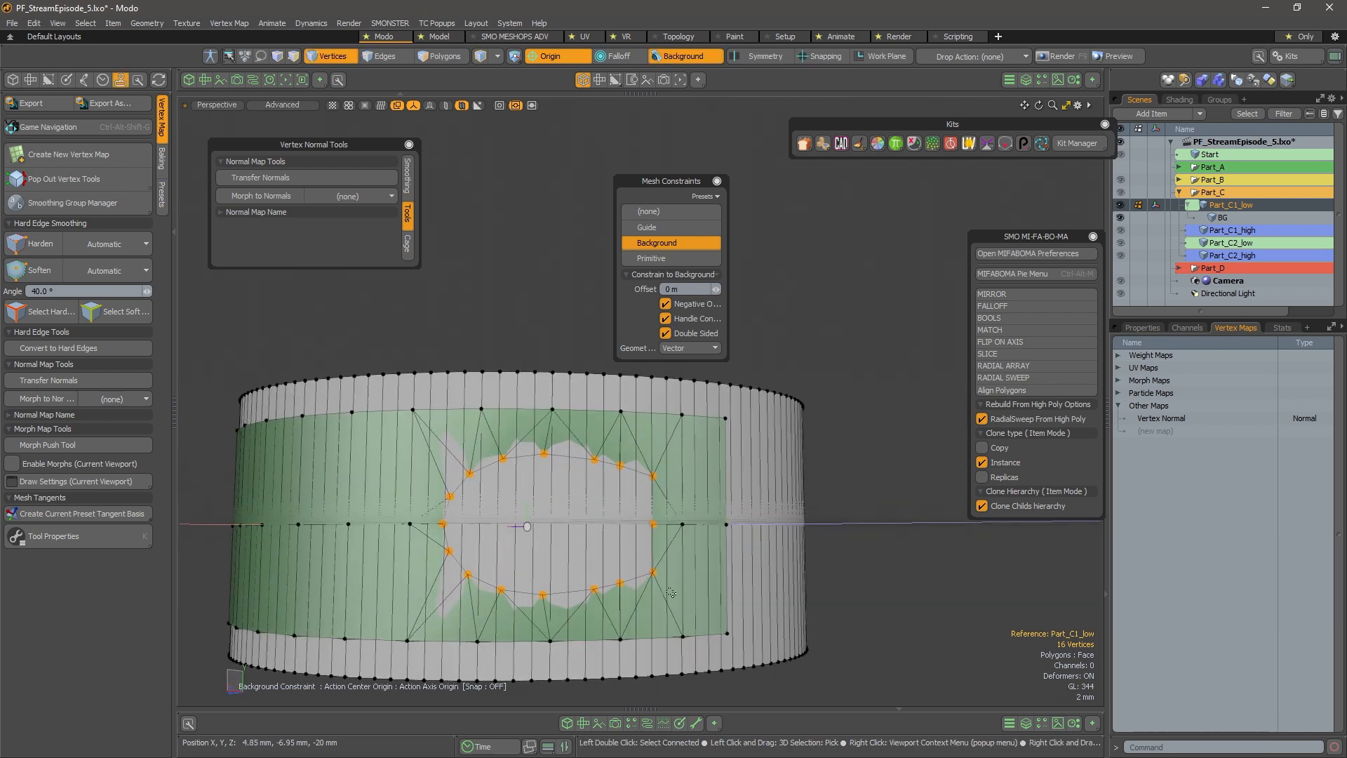
pyautogui.keyDown('alt'); pyautogui.moveTo(801, 495); pyautogui.dragTo(894, 480); pyautogui.keyUp('alt')
# Select edges along the cutout's upper border near its straight end and unhide the rest of Part_C1_low
pyautogui.press('2')
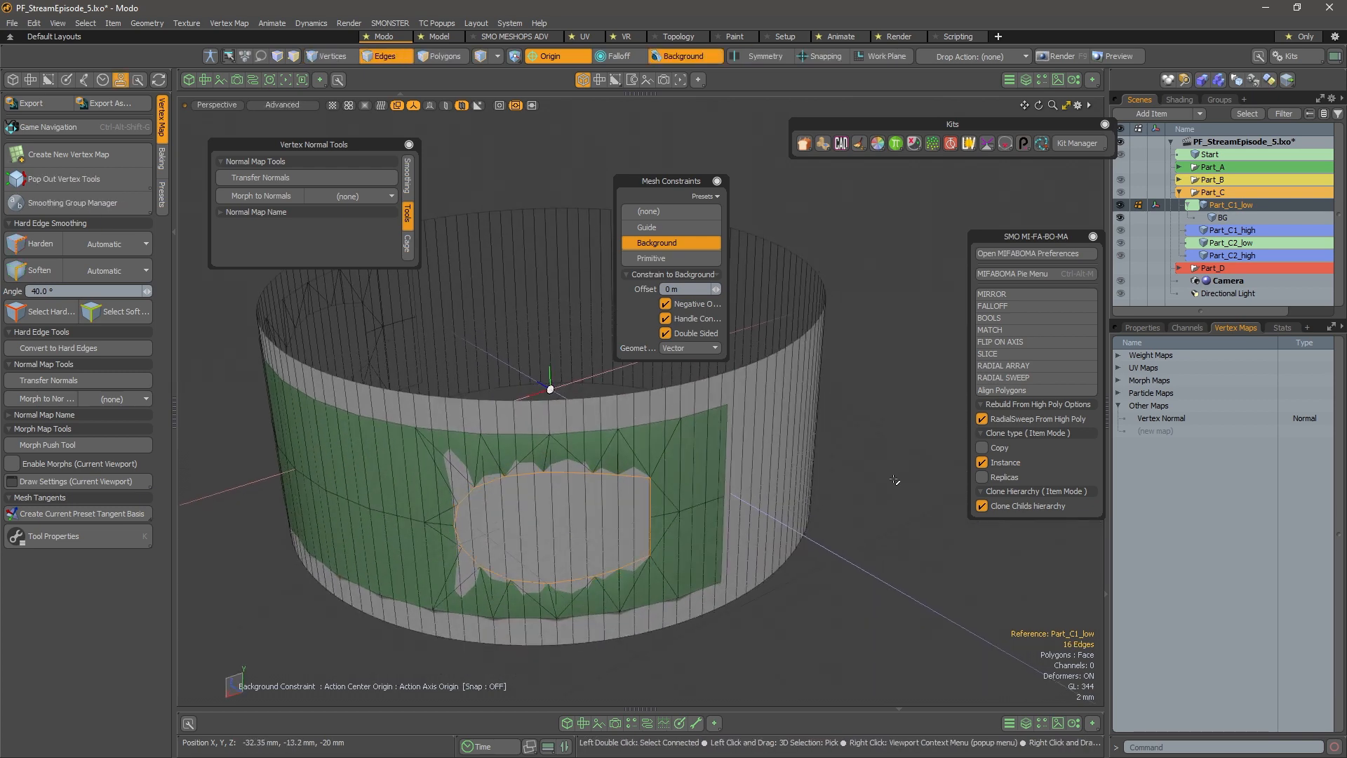
pyautogui.scroll(3, 563, 509)
pyautogui.click(664, 468)
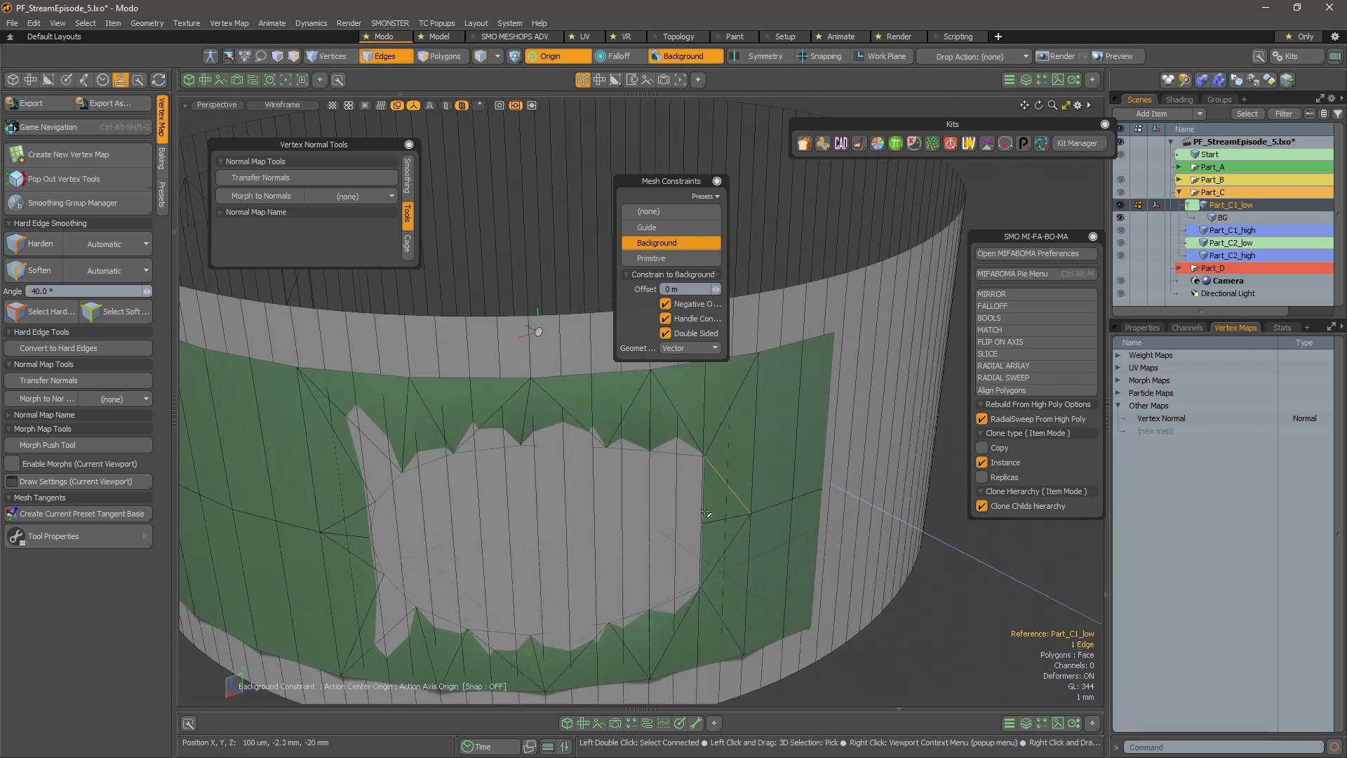
pyautogui.moveTo(664, 468)
pyautogui.mouseDown()
pyautogui.moveTo(628, 459)
pyautogui.moveTo(673, 571)
pyautogui.mouseUp()
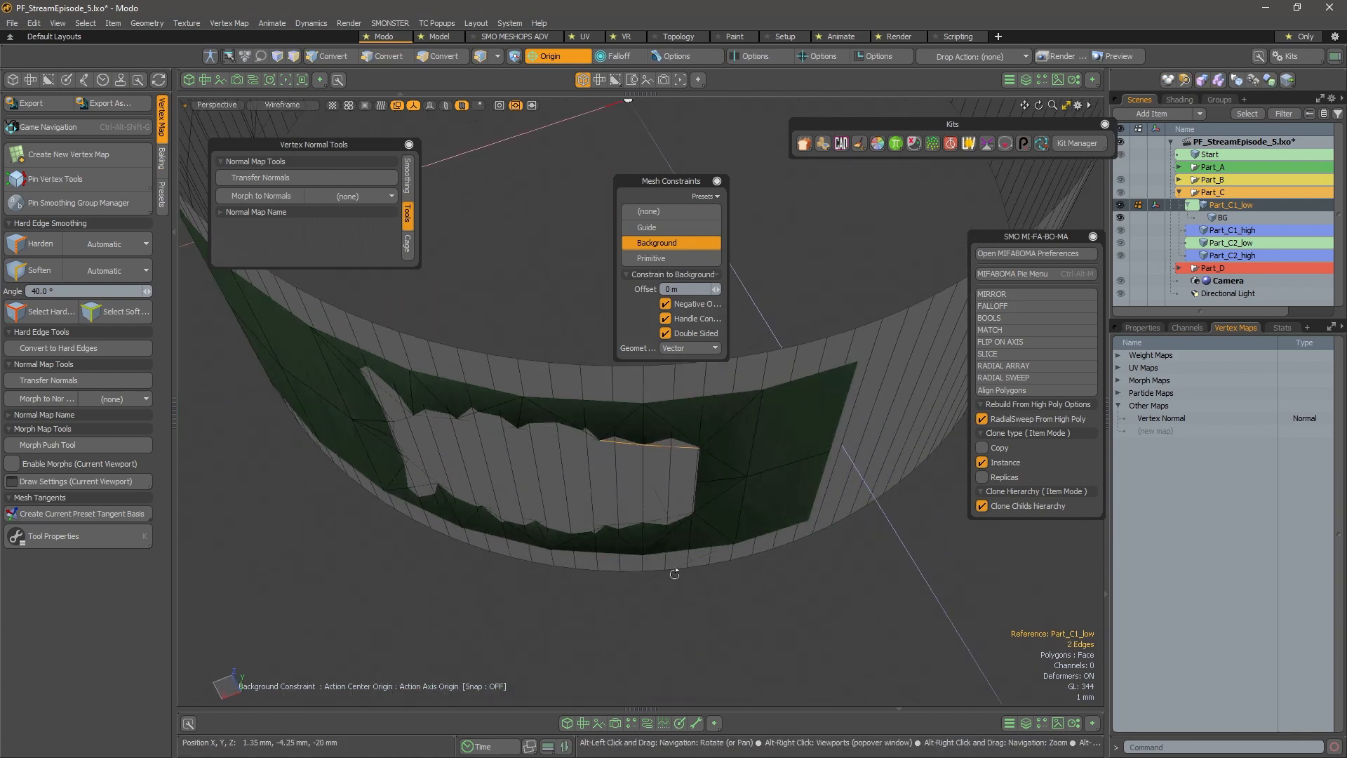
pyautogui.scroll(3, 728, 457)
pyautogui.keyDown('alt'); pyautogui.moveTo(730, 454); pyautogui.dragTo(597, 568); pyautogui.keyUp('alt')
pyautogui.hotkey('shift', 'h')
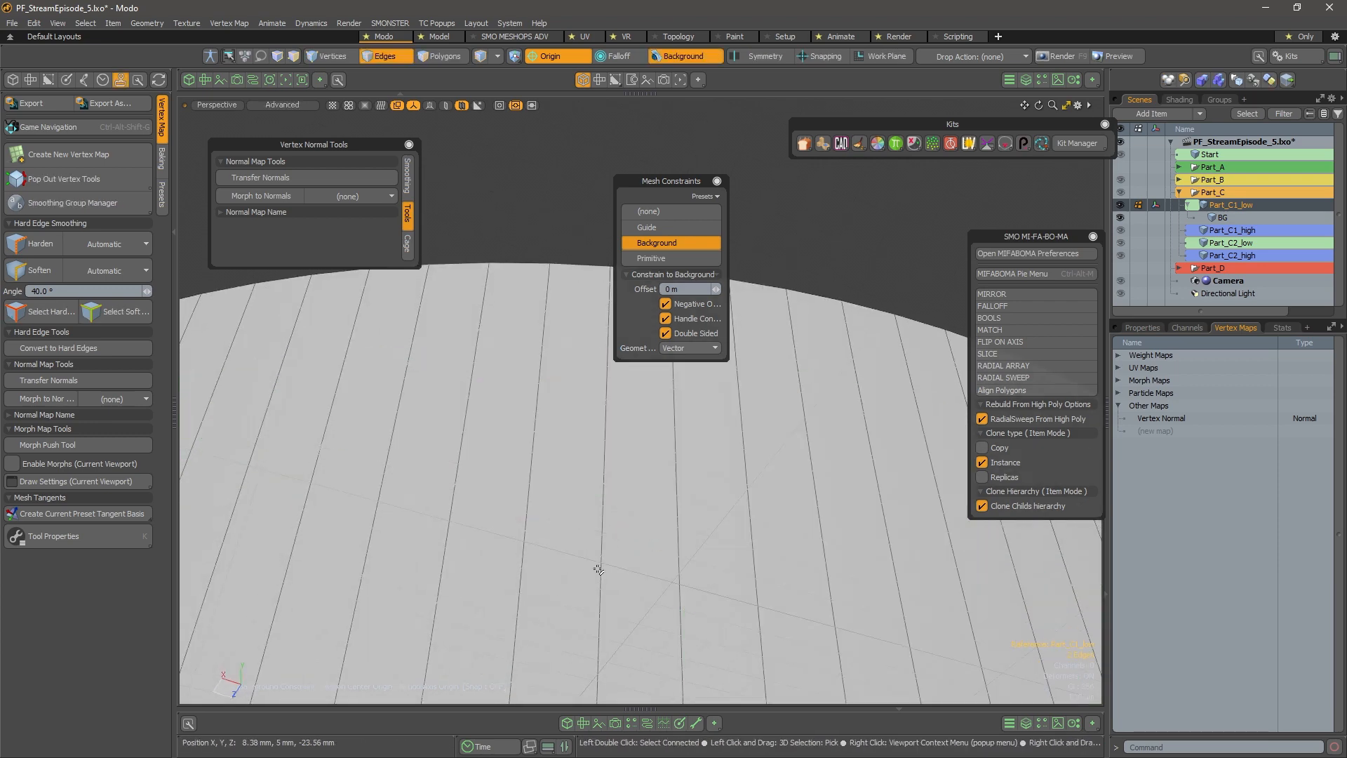
pyautogui.press('u')
pyautogui.keyDown('alt'); pyautogui.moveTo(622, 550); pyautogui.dragTo(684, 442); pyautogui.keyUp('alt')
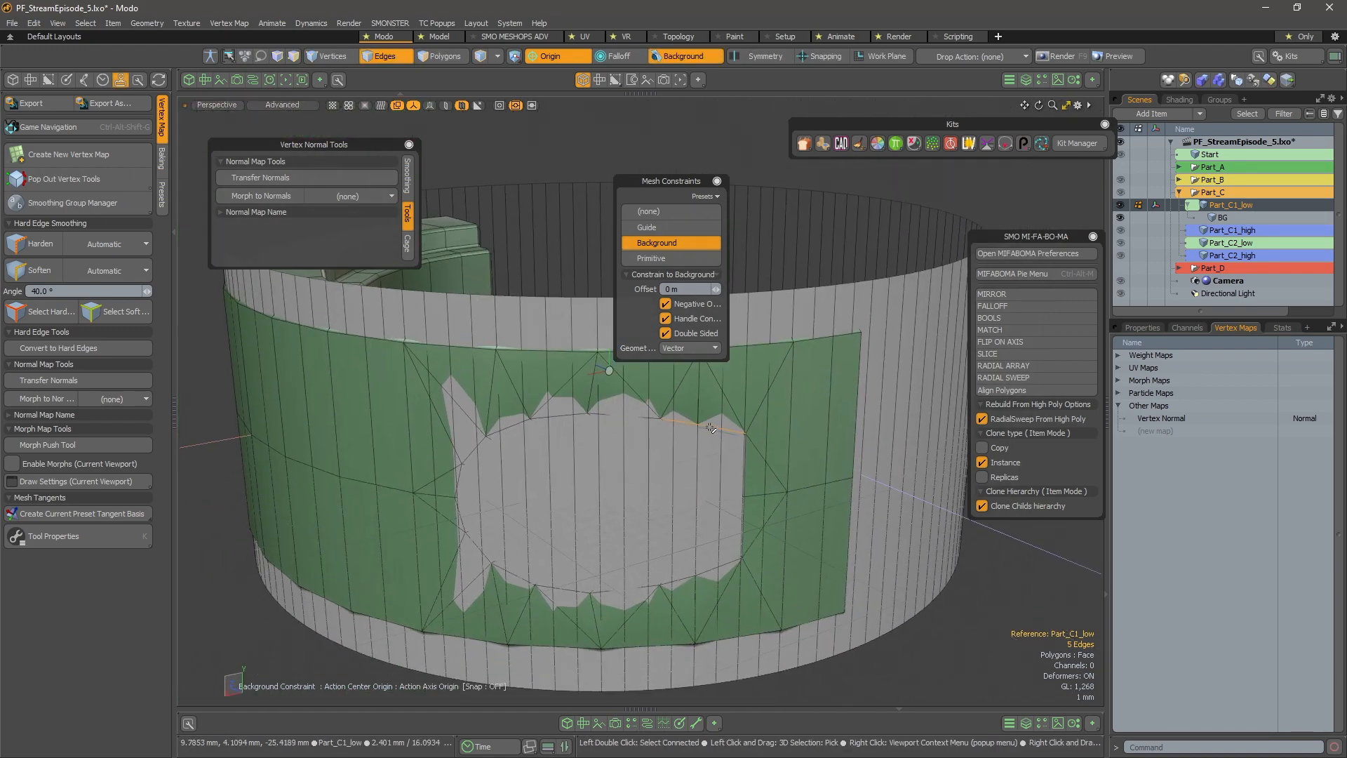
# Convert the upper border edges to a vertex selection and hide BG to inspect the cutout's bevel
pyautogui.press('1')
pyautogui.click(1121, 217)
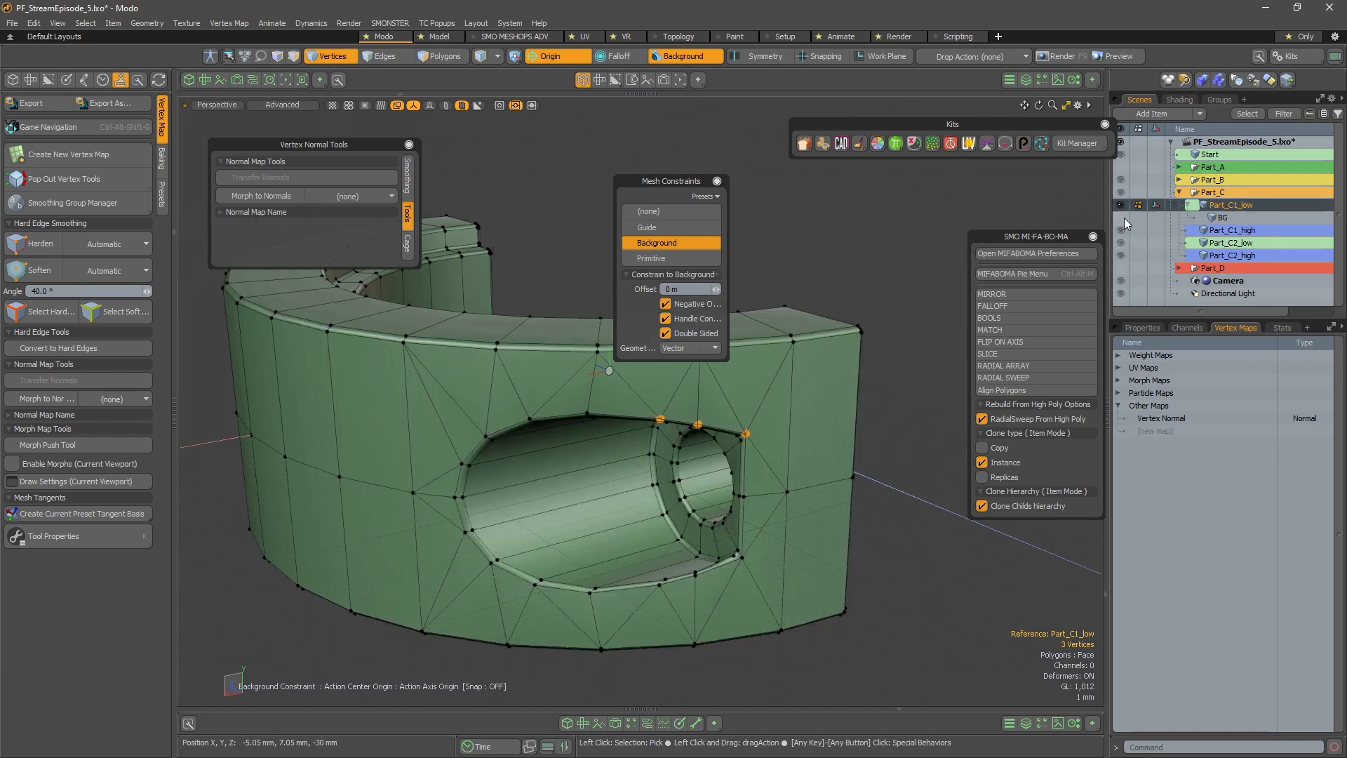
pyautogui.keyDown('alt'); pyautogui.moveTo(563, 422); pyautogui.dragTo(408, 447); pyautogui.keyUp('alt')
pyautogui.keyDown('alt'); pyautogui.moveTo(575, 368); pyautogui.dragTo(690, 607); pyautogui.keyUp('alt')
# Show the BG ring again and select all of its polygons
pyautogui.press('space')
pyautogui.press('space')
pyautogui.click(1222, 218)
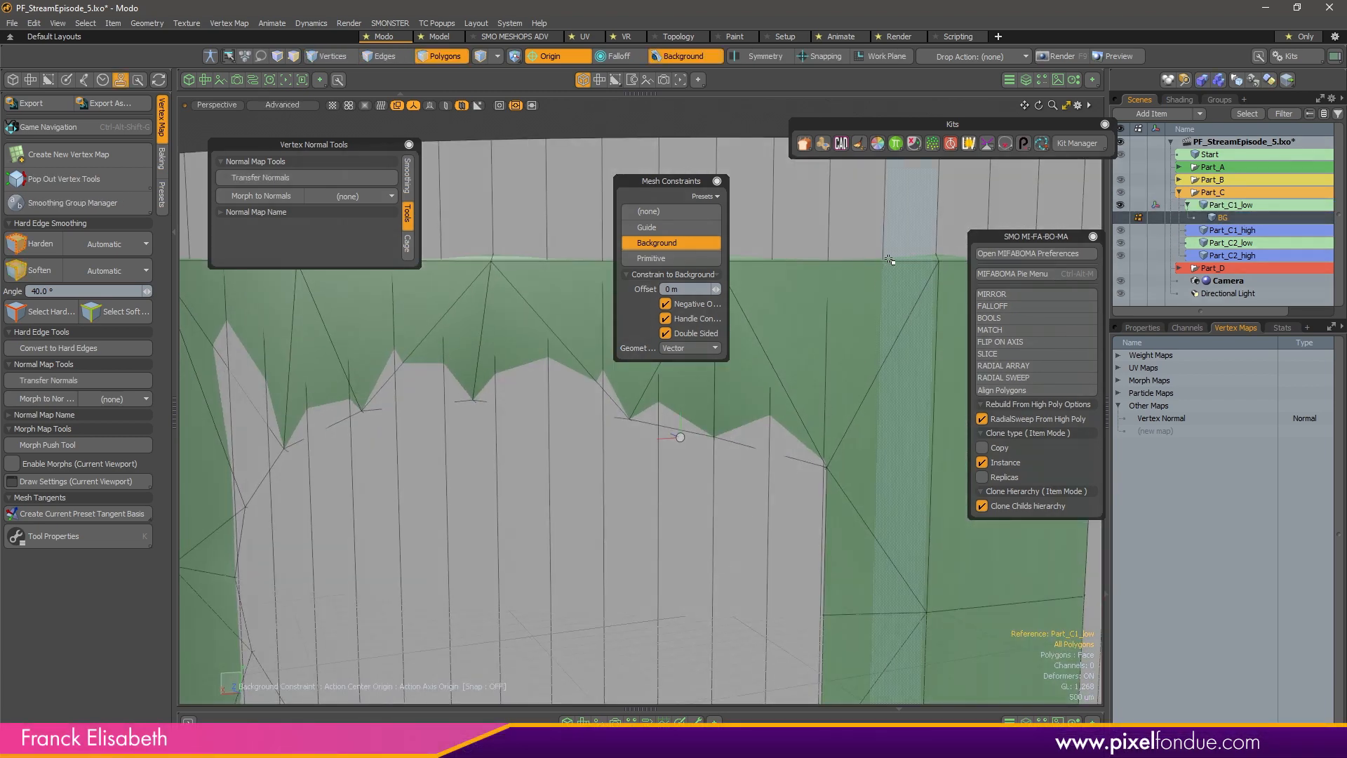
pyautogui.doubleClick(890, 259)
pyautogui.scroll(-5, 743, 519)
pyautogui.keyDown('alt'); pyautogui.moveTo(692, 529); pyautogui.dragTo(653, 603); pyautogui.keyUp('alt')
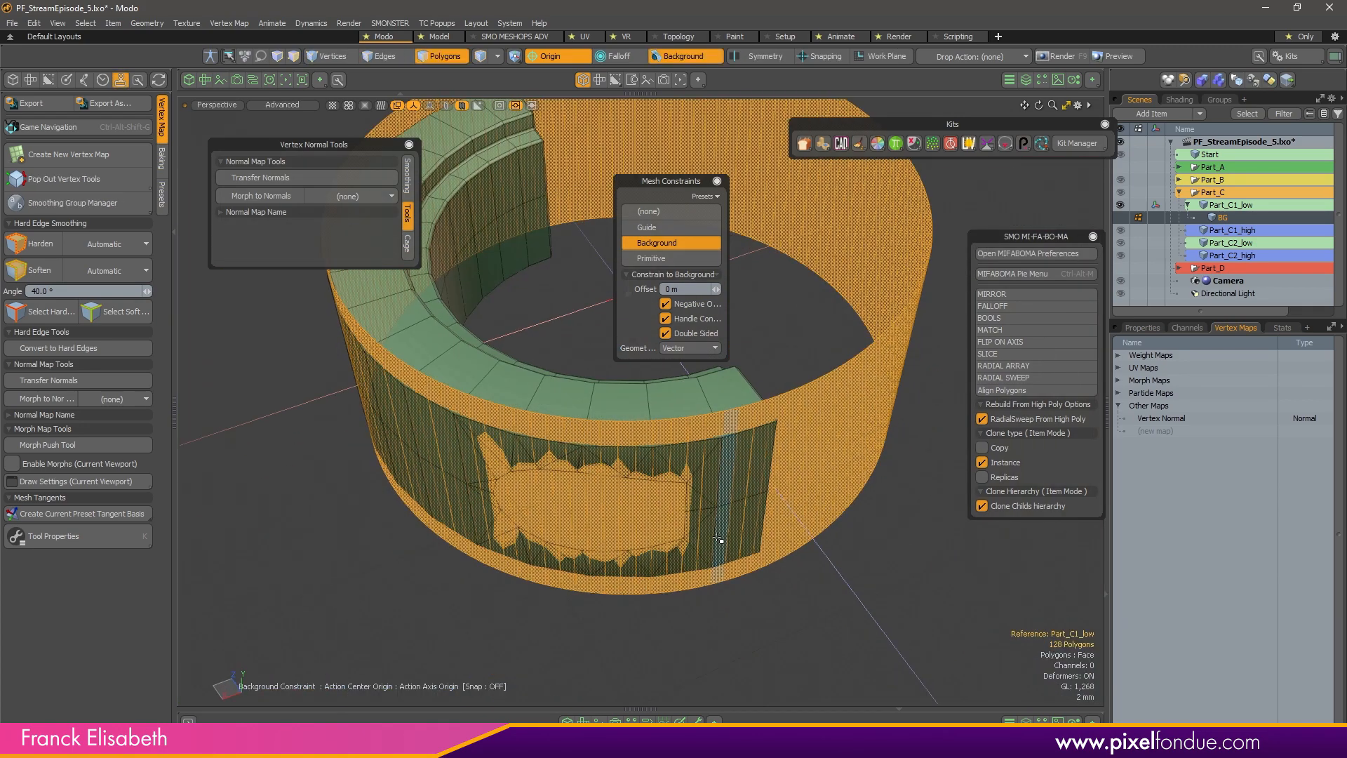
# Turn off the mesh constraint and scale the BG ring slightly inward about the origin to fit the cutout's border
pyautogui.click(686, 54)
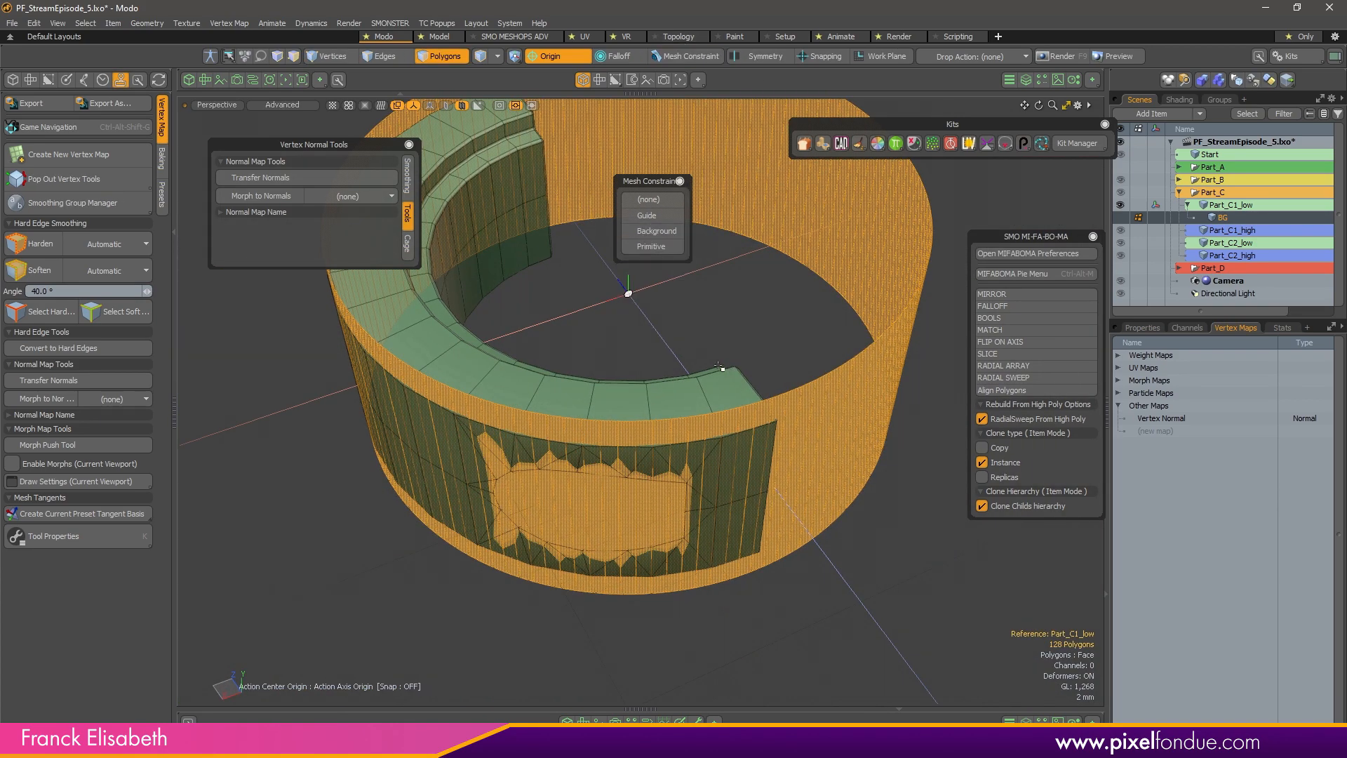
pyautogui.keyDown('alt'); pyautogui.moveTo(678, 385); pyautogui.dragTo(566, 354); pyautogui.keyUp('alt')
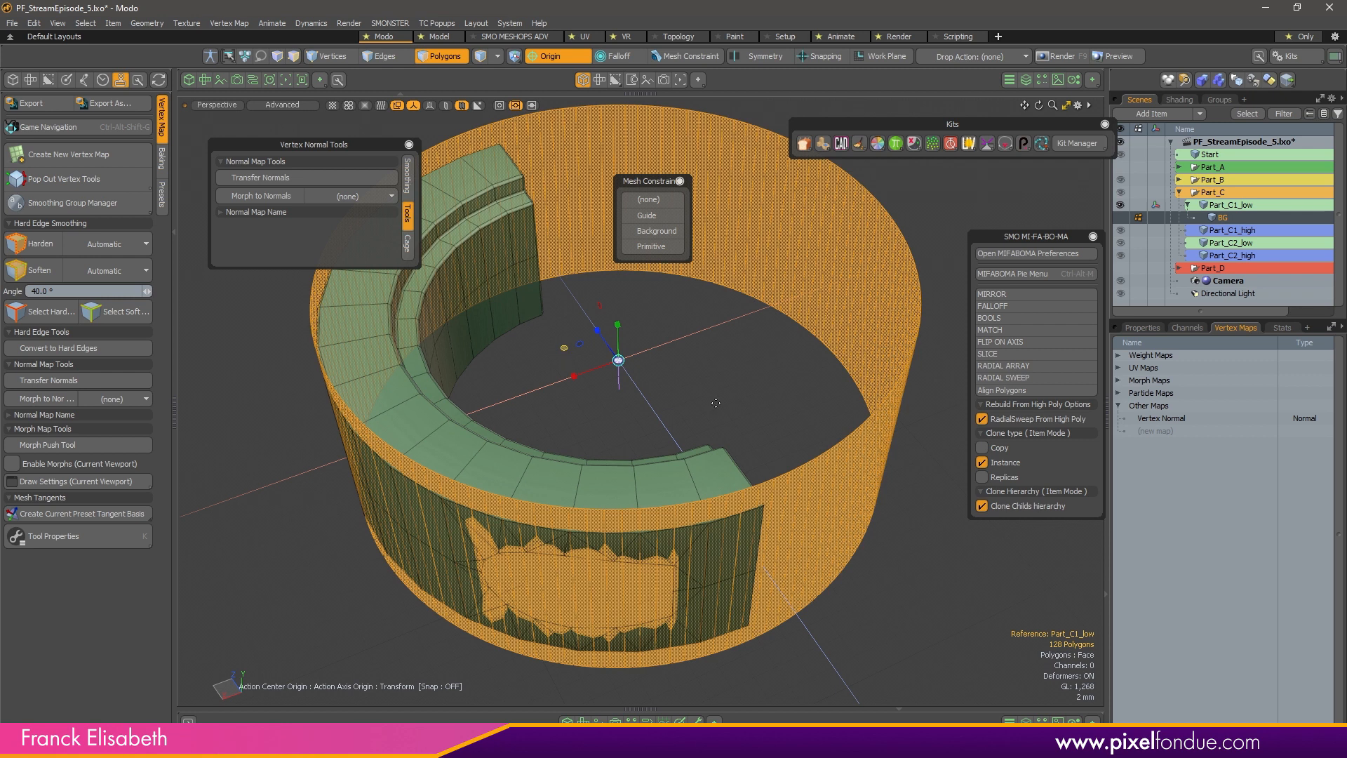
pyautogui.hotkey('ctrl', '2')
pyautogui.moveTo(737, 383)
pyautogui.mouseDown()
pyautogui.moveTo(761, 383)
pyautogui.moveTo(734, 384)
pyautogui.mouseUp()
pyautogui.moveTo(726, 600); pyautogui.dragTo(709, 357)
pyautogui.press('space')
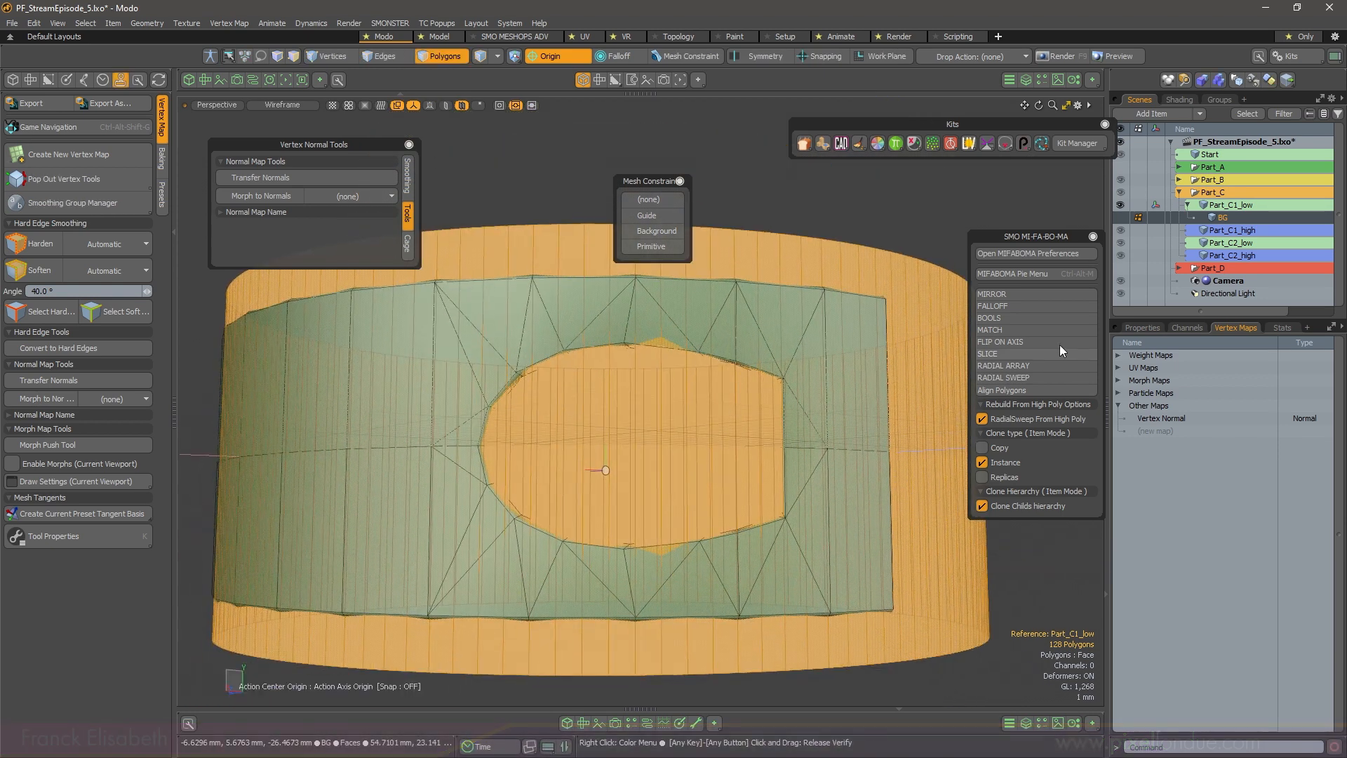
# Select the complete inner bevel edge outline around Part_C1_low's cutout, including its straight end
pyautogui.click(1248, 205)
pyautogui.keyDown('alt'); pyautogui.moveTo(908, 237); pyautogui.dragTo(704, 403); pyautogui.keyUp('alt')
pyautogui.scroll(3, 704, 402)
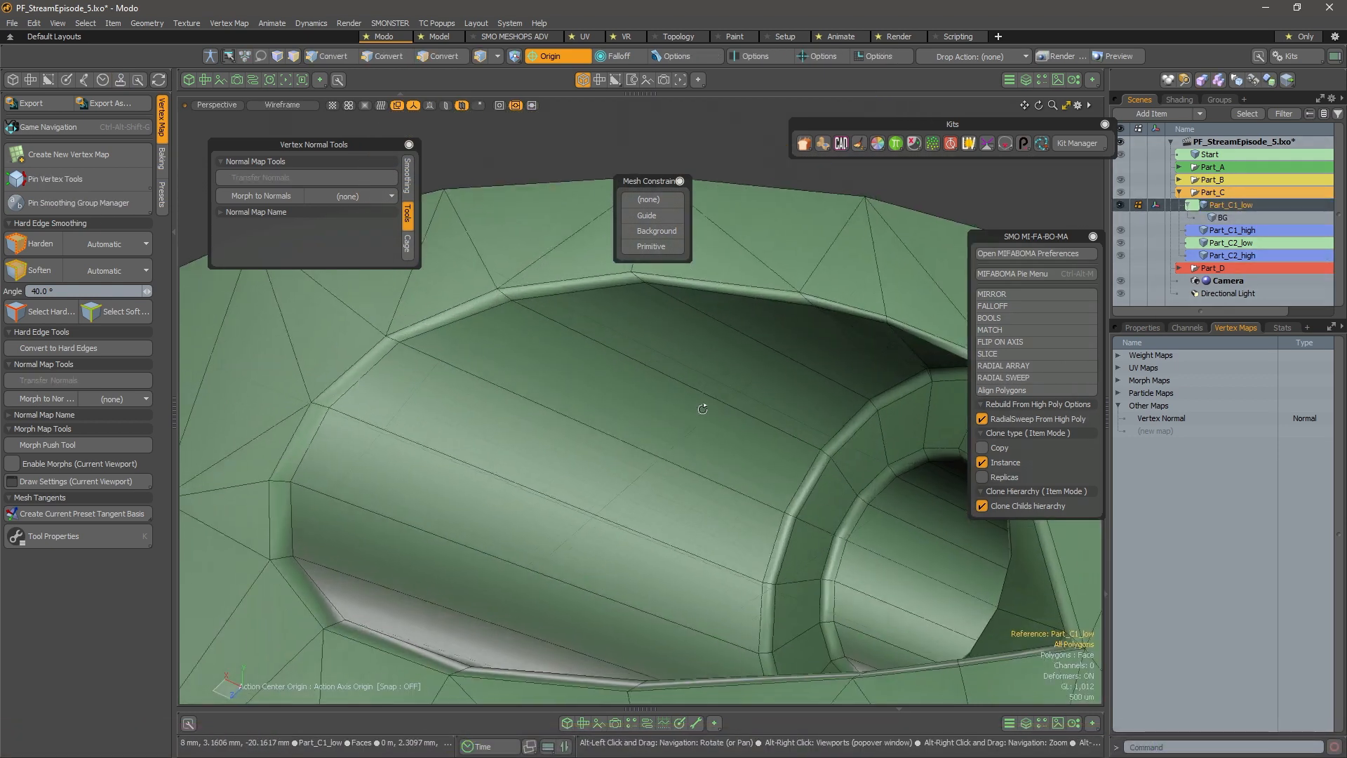
pyautogui.press('2')
pyautogui.keyDown('shift'); pyautogui.click(855, 317); pyautogui.keyUp('shift')
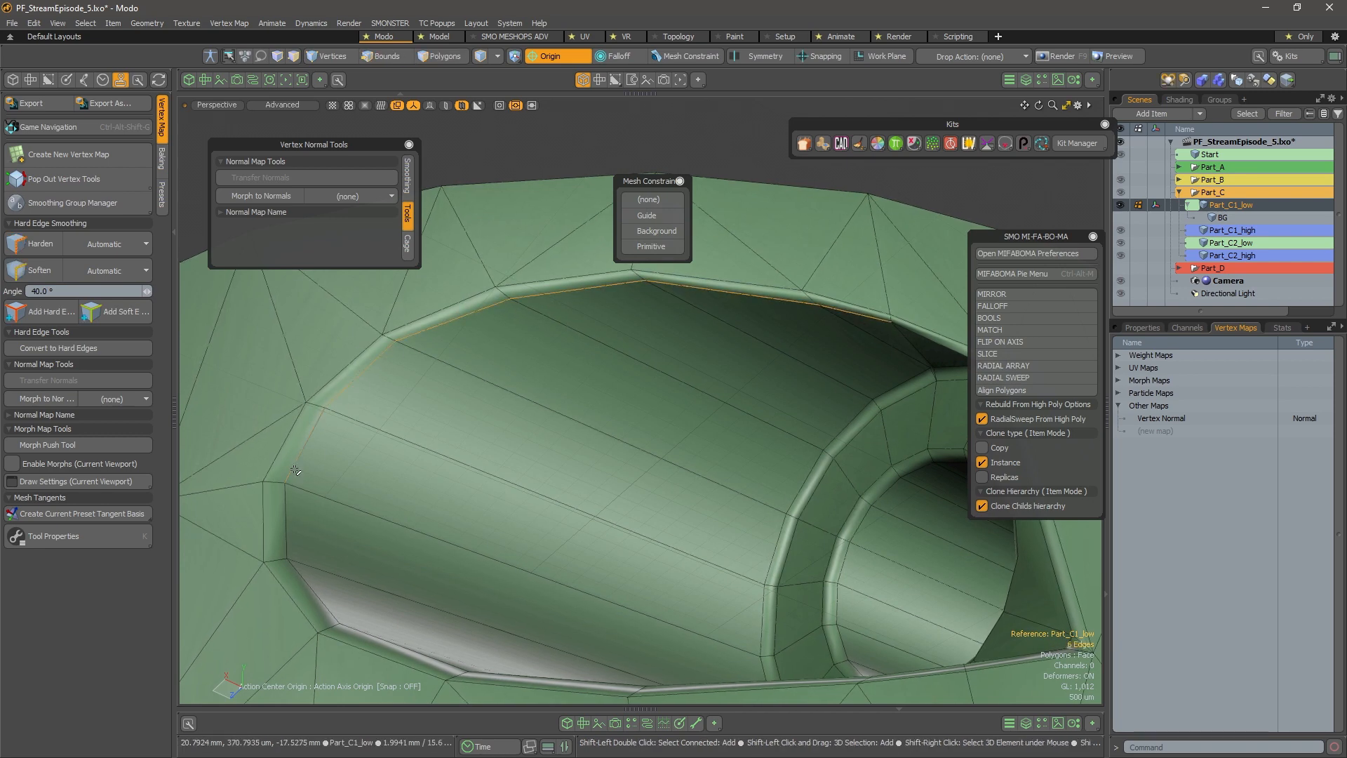
pyautogui.moveTo(295, 469)
pyautogui.keyDown('shift'); pyautogui.mouseDown()
pyautogui.moveTo(304, 533)
pyautogui.moveTo(616, 441)
pyautogui.moveTo(498, 412)
pyautogui.mouseUp(); pyautogui.keyUp('shift')
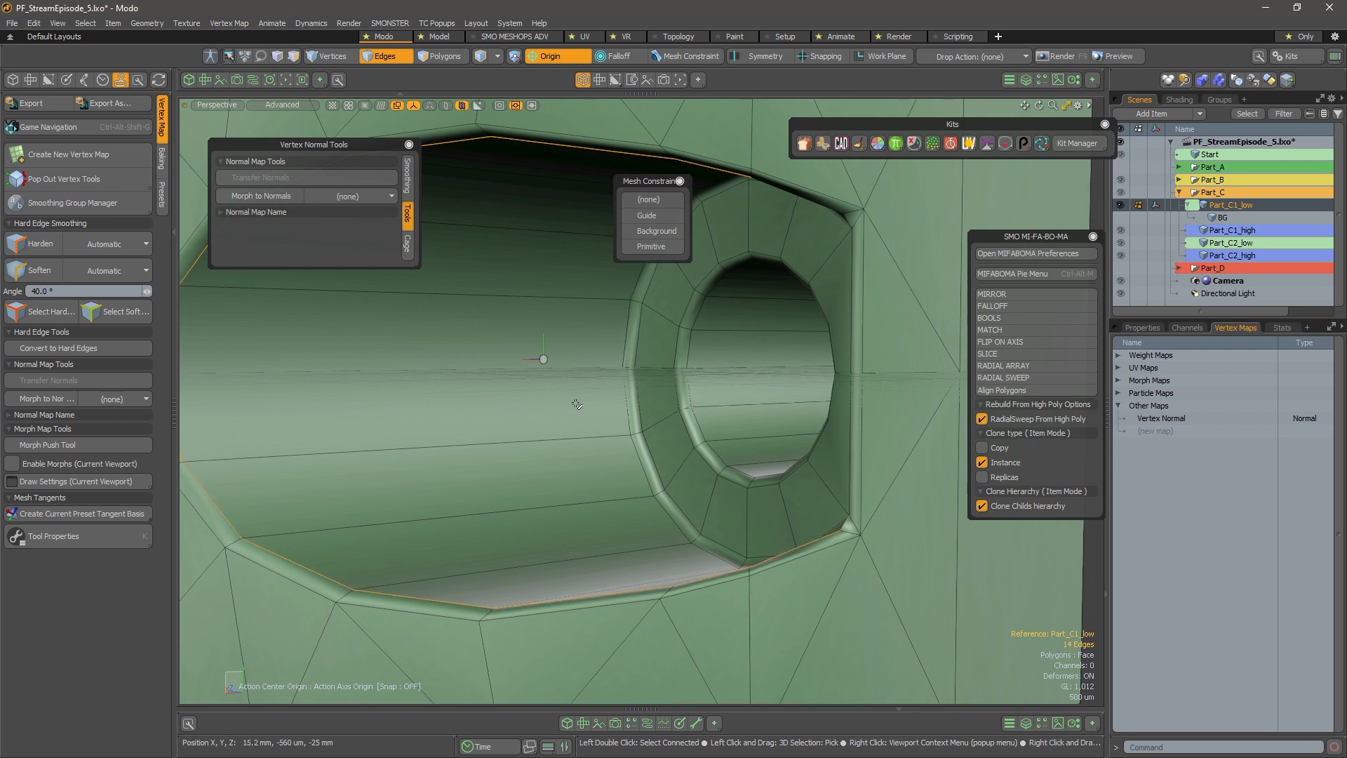
pyautogui.press('shift')
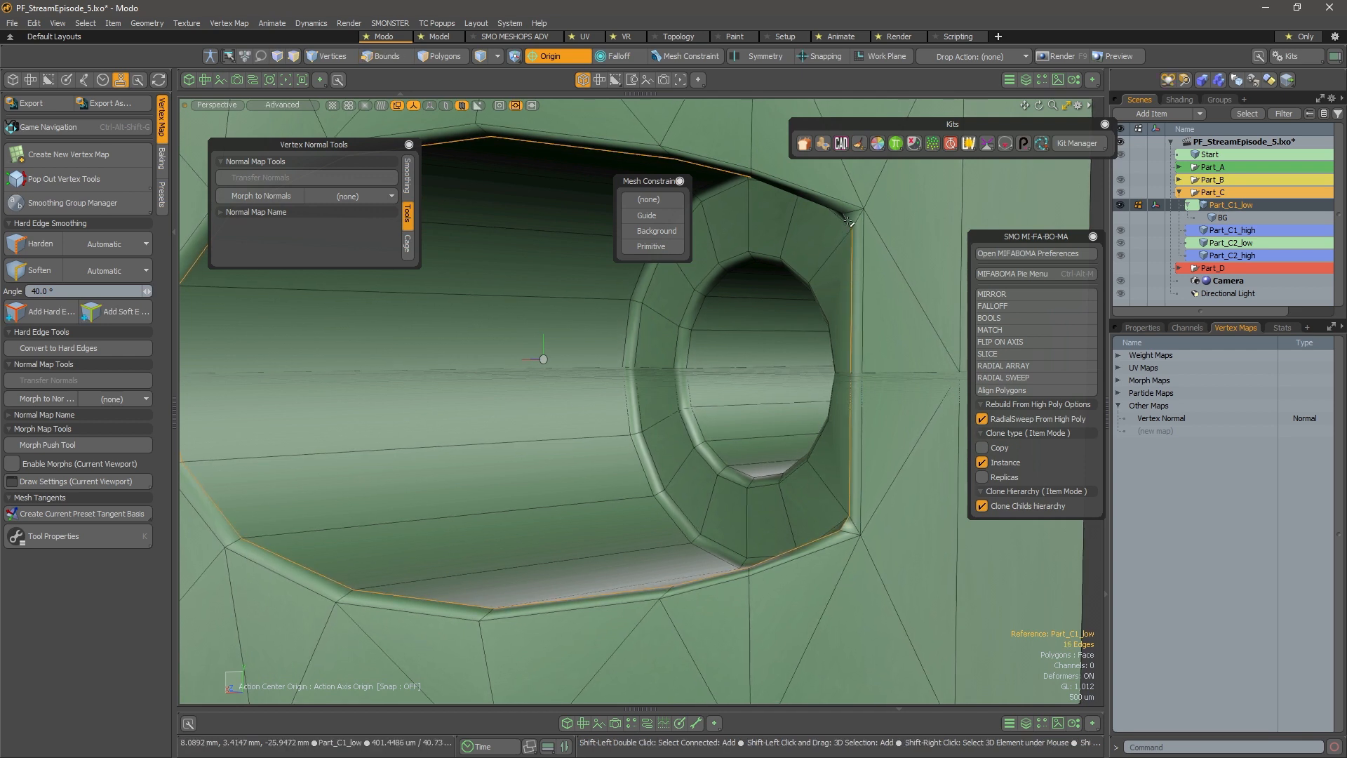
pyautogui.keyDown('shift'); pyautogui.click(829, 206); pyautogui.keyUp('shift')
# Convert the inner bevel outline to vertices and show BG to compare their positions with the ring
pyautogui.keyDown('alt'); pyautogui.moveTo(776, 317); pyautogui.dragTo(651, 522); pyautogui.keyUp('alt')
pyautogui.hotkey('alt', '1')
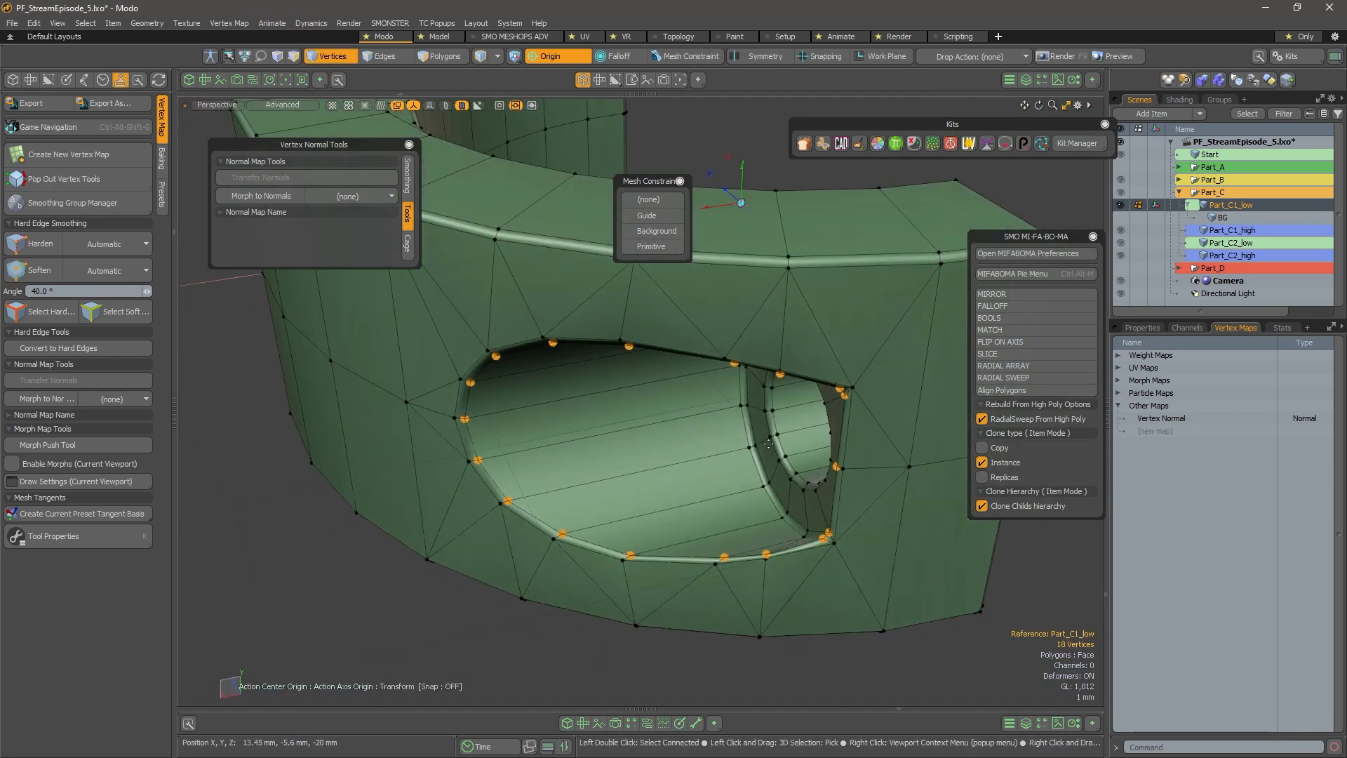
pyautogui.click(1123, 214)
pyautogui.keyDown('alt'); pyautogui.moveTo(785, 424); pyautogui.dragTo(673, 410); pyautogui.keyUp('alt')
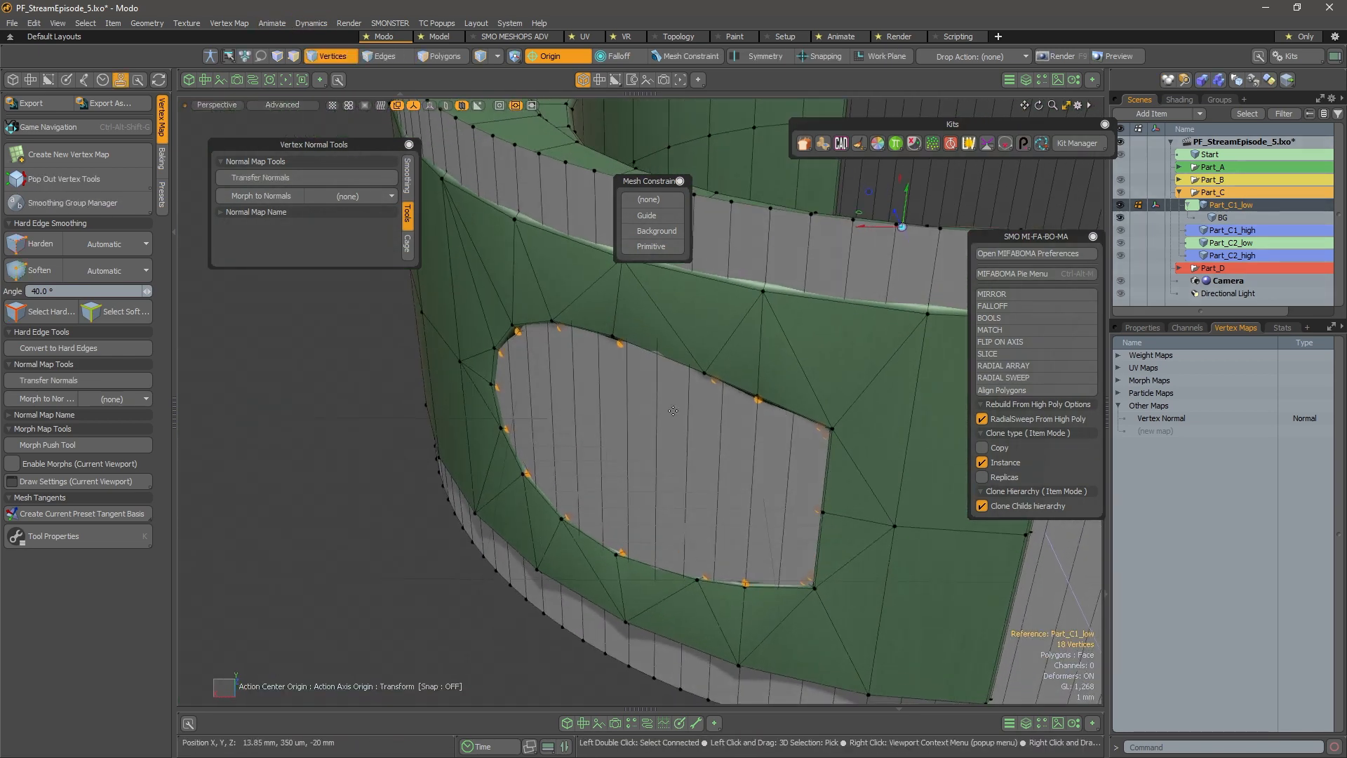
# Pull the selected inner bevel vertices out of the BG ring along X and turn on the Background mesh constraint
pyautogui.moveTo(870, 225); pyautogui.dragTo(765, 226)
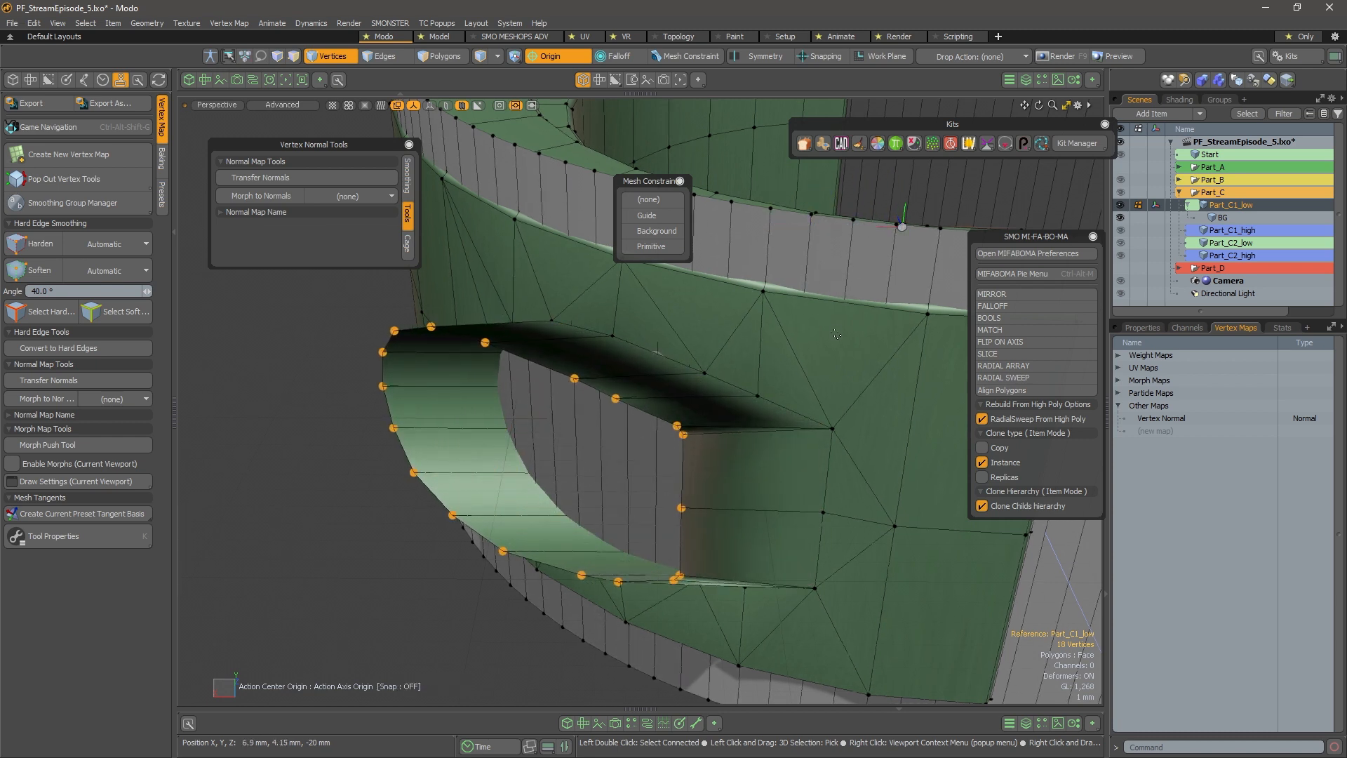
pyautogui.click(684, 56)
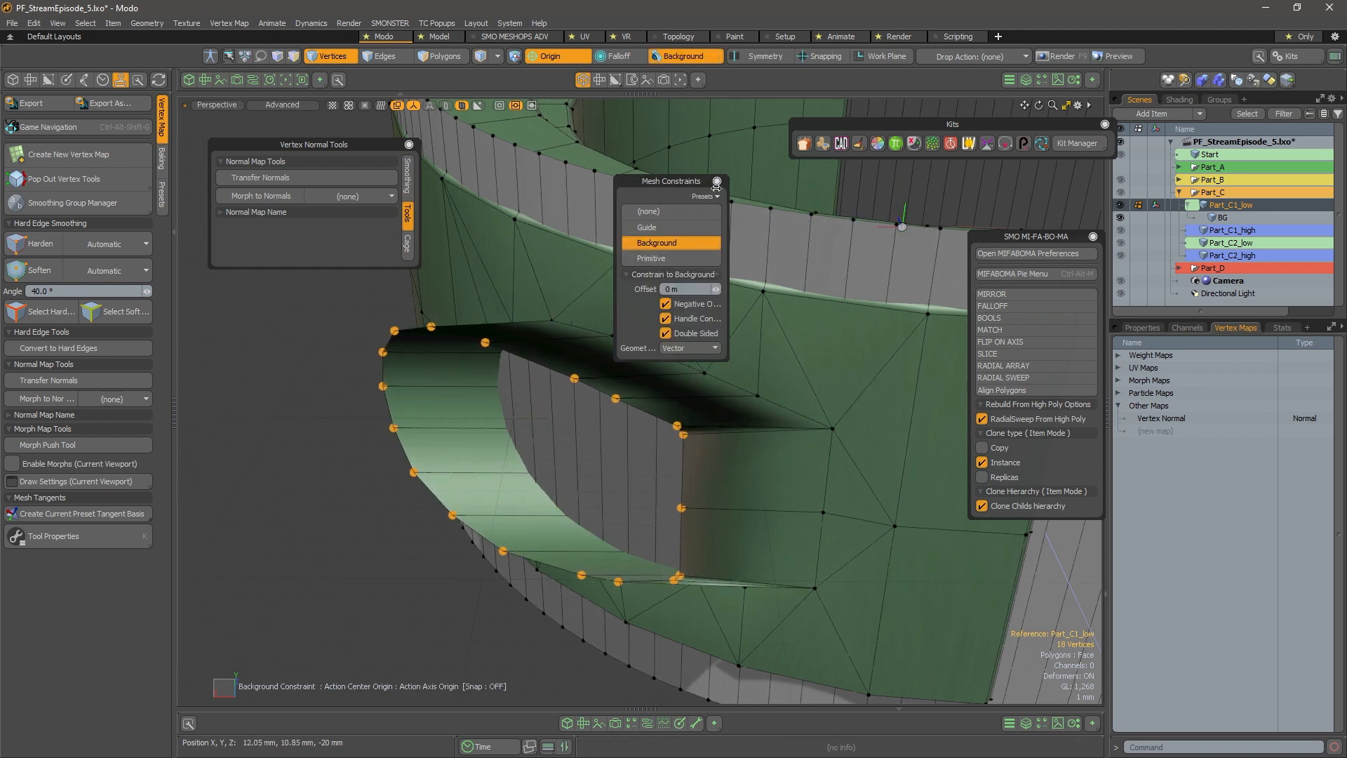
pyautogui.moveTo(670, 181); pyautogui.dragTo(693, 146)
pyautogui.click(841, 280)
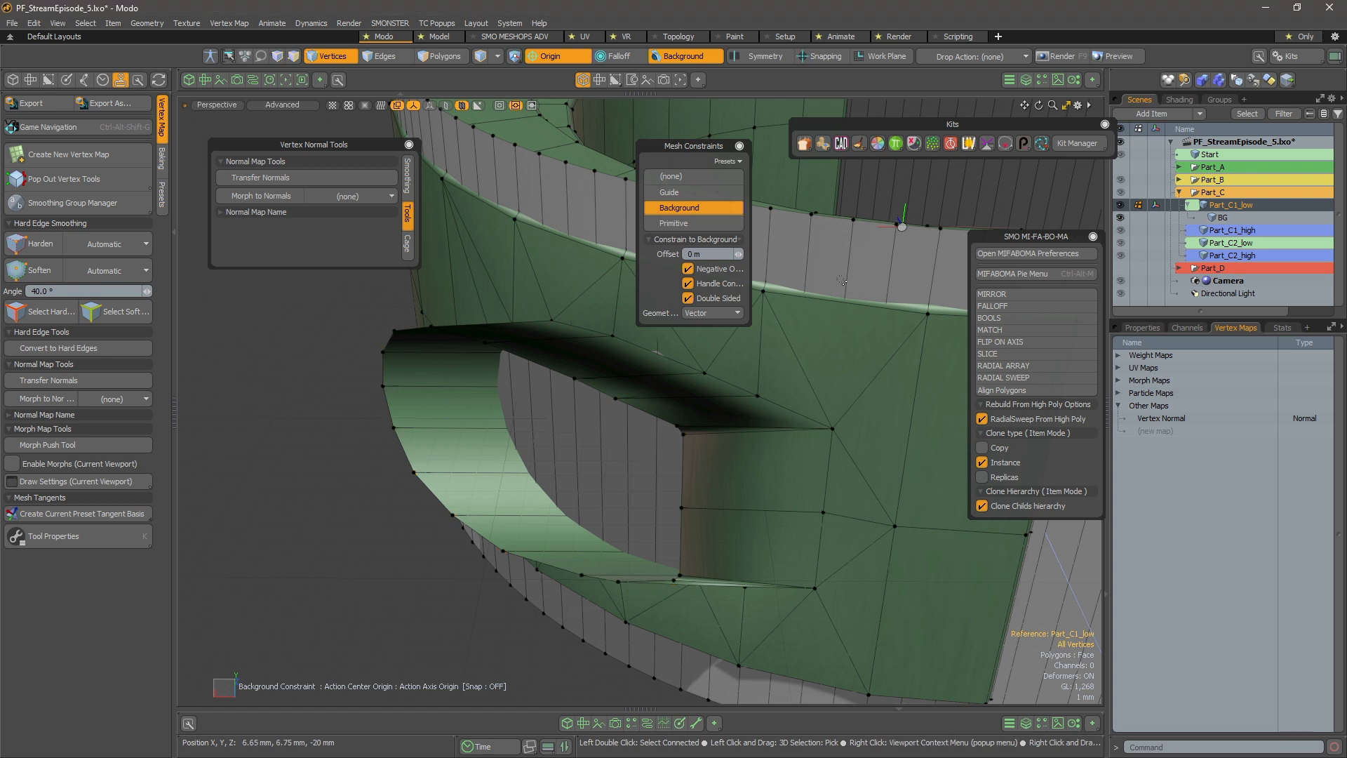
pyautogui.hotkey('ctrl', 'z')
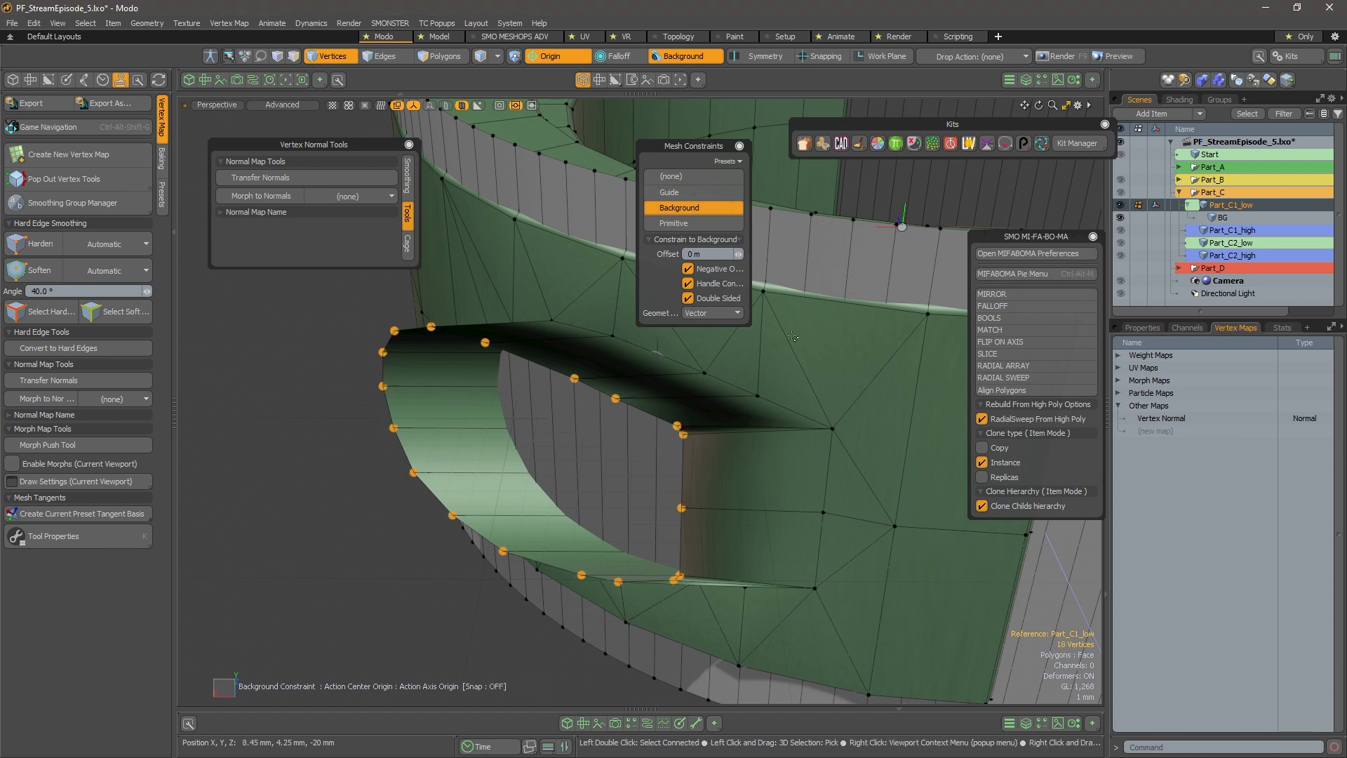
pyautogui.moveTo(859, 223); pyautogui.dragTo(930, 226)
pyautogui.press('ctrl')
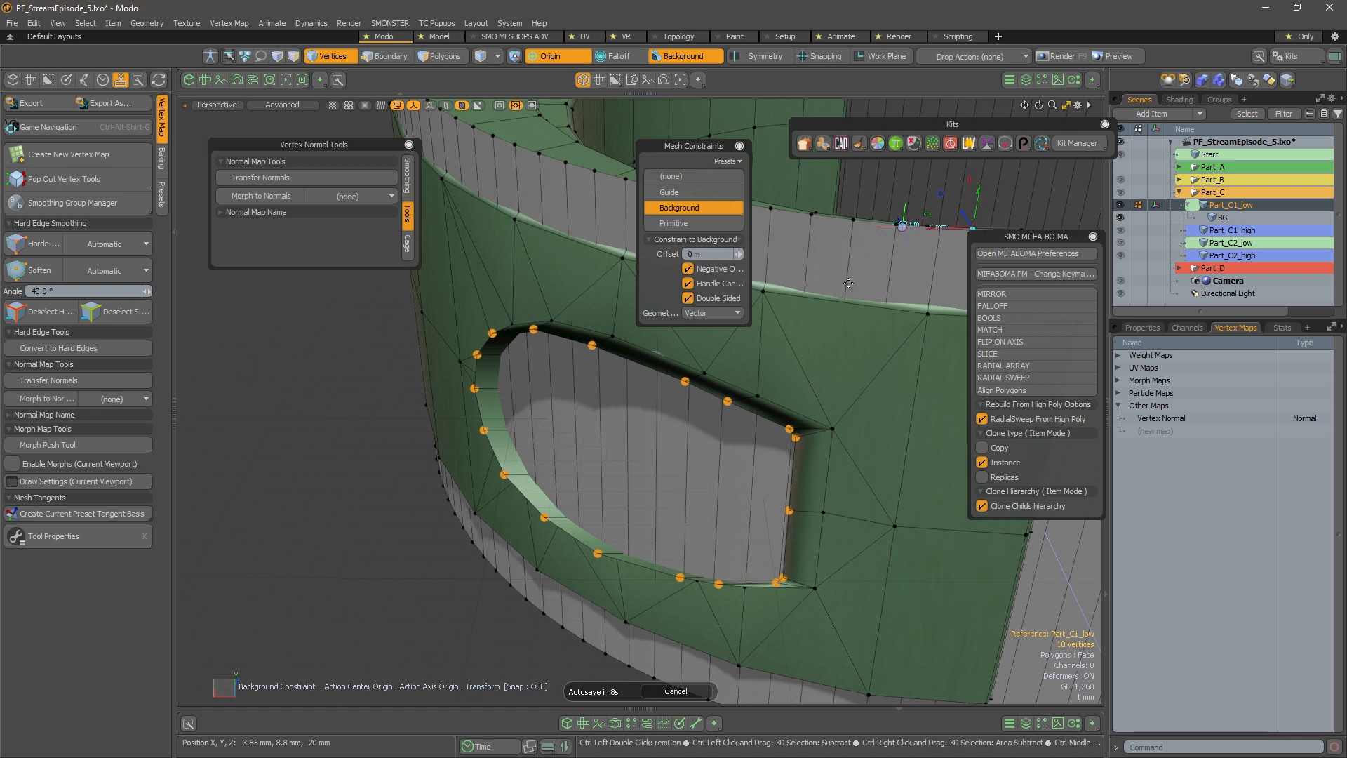
pyautogui.hotkey('ctrl', 'z')
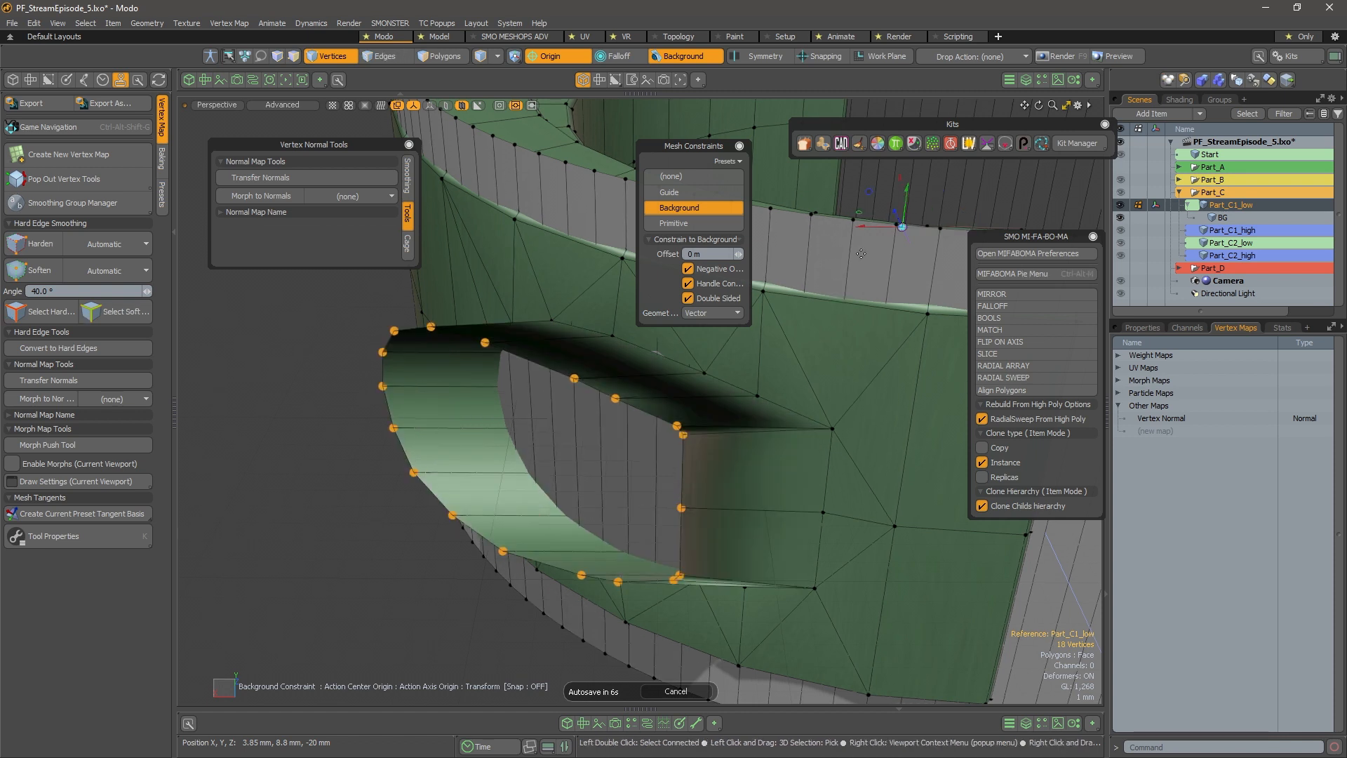
pyautogui.hotkey('ctrl', 'z')
# Move the inner bevel vertices back along X onto the BG ring's surface, using the background constraint
pyautogui.moveTo(868, 226); pyautogui.dragTo(983, 228)
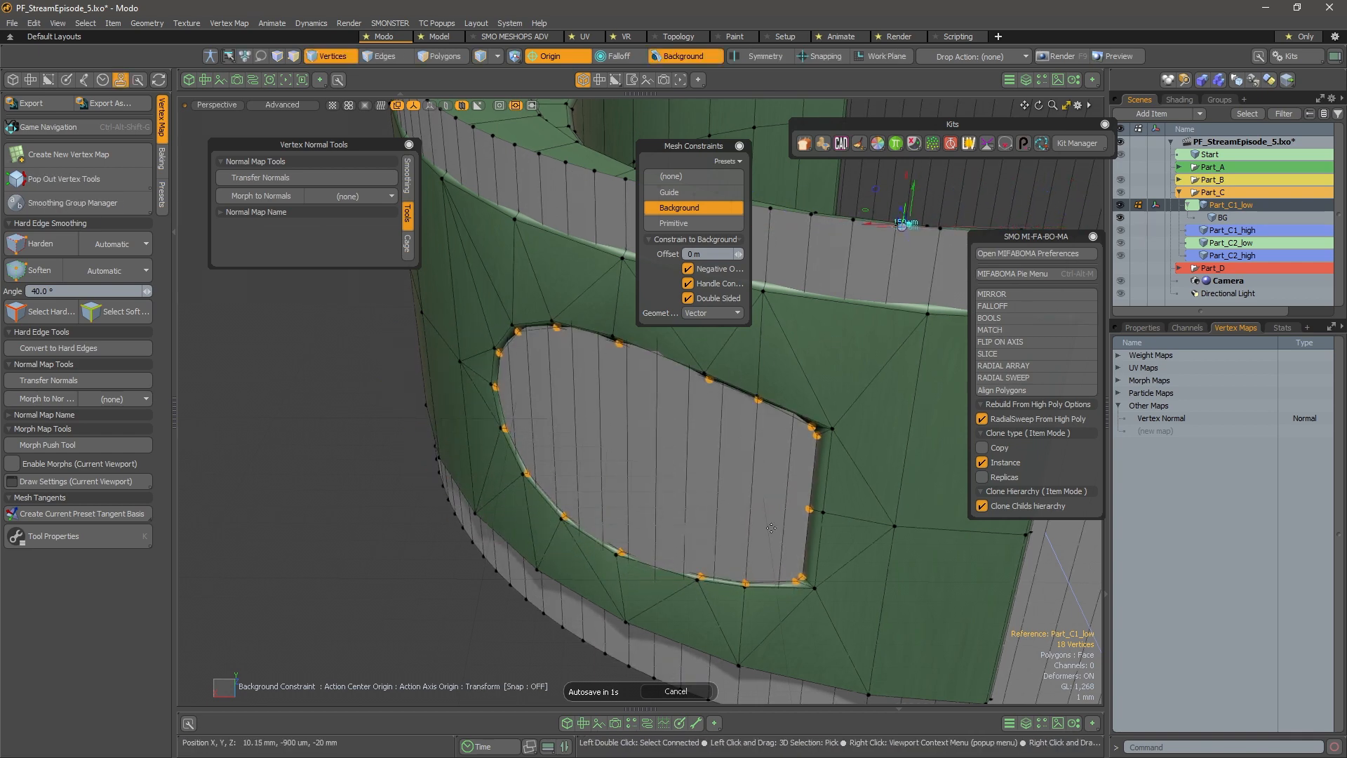
pyautogui.keyDown('alt'); pyautogui.moveTo(771, 528); pyautogui.dragTo(848, 353); pyautogui.keyUp('alt')
pyautogui.keyDown('alt'); pyautogui.moveTo(705, 385); pyautogui.dragTo(881, 298); pyautogui.keyUp('alt')
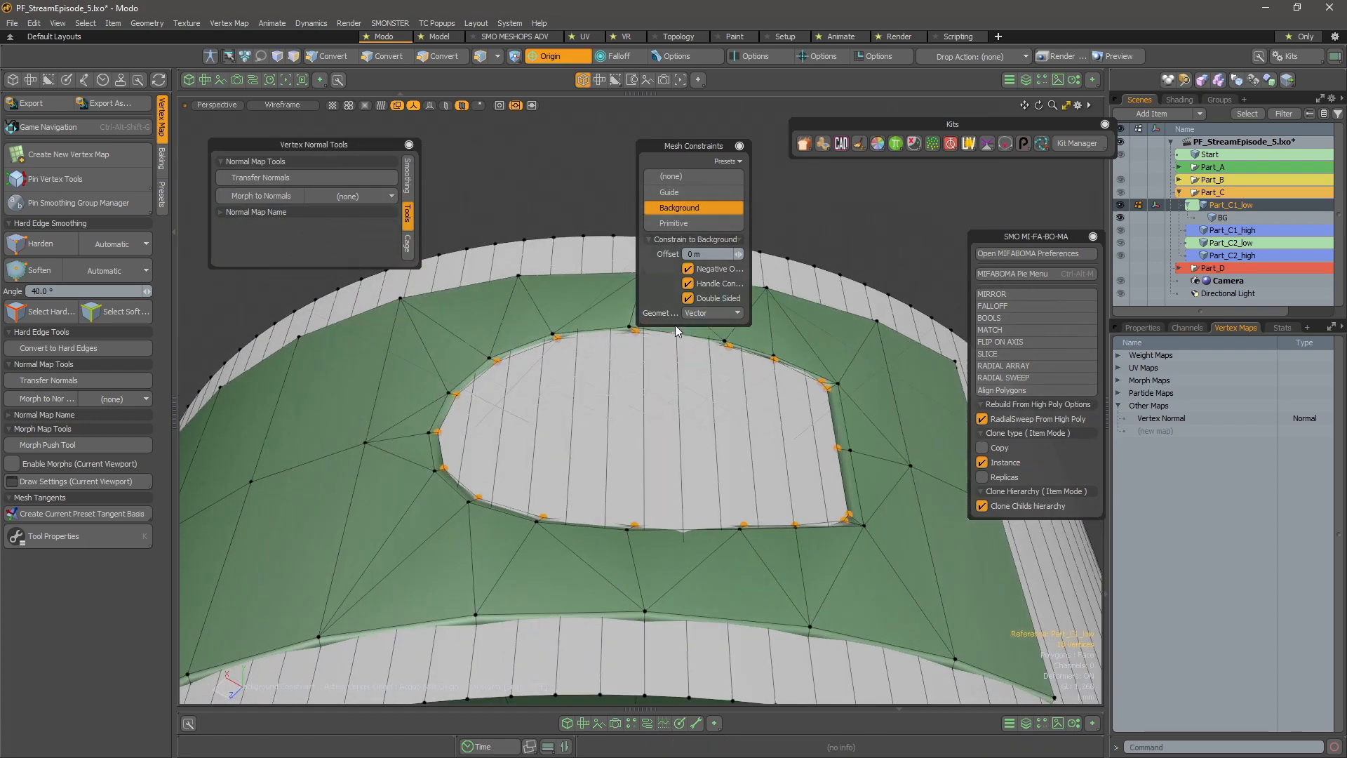
pyautogui.press('space')
pyautogui.press('space')
pyautogui.press('space')
pyautogui.keyDown('alt'); pyautogui.moveTo(882, 233); pyautogui.dragTo(810, 454); pyautogui.keyUp('alt')
pyautogui.press('space')
pyautogui.press('5')
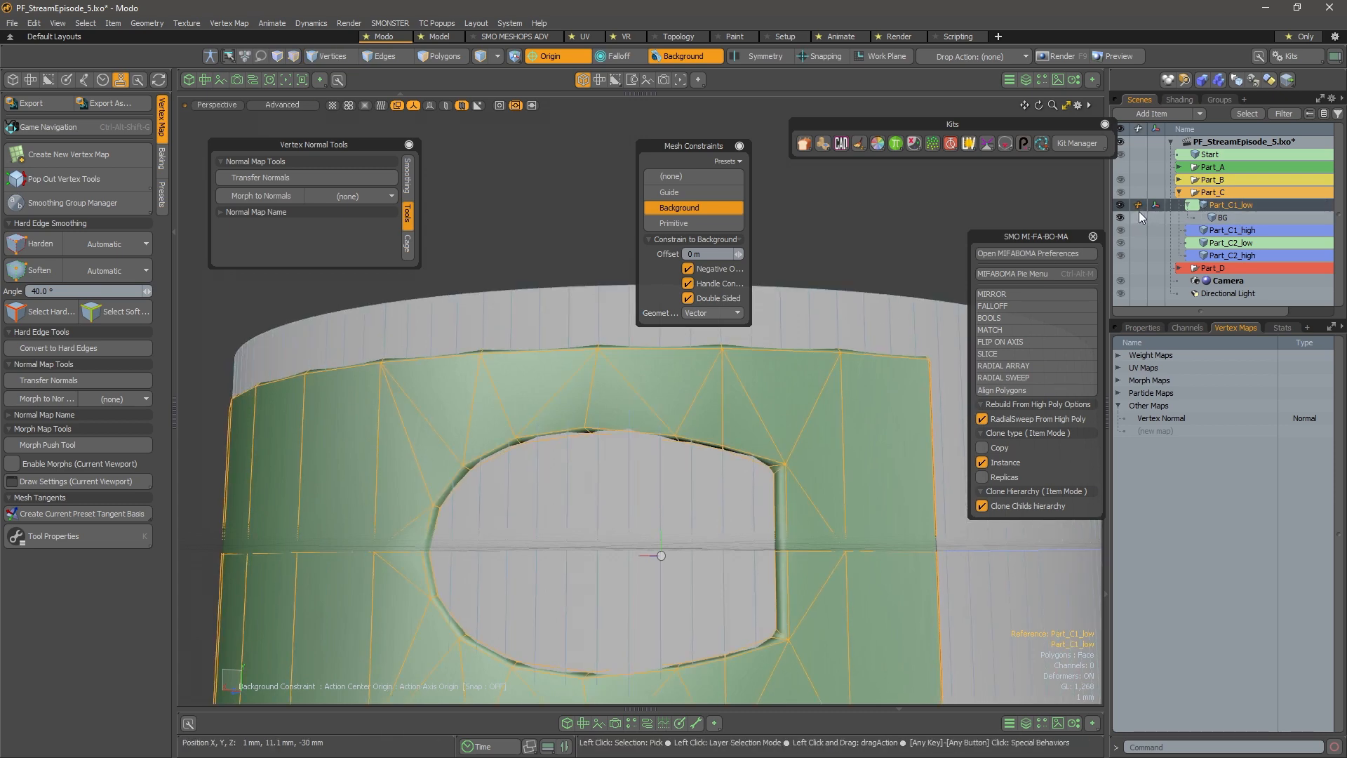
# Hide the BG ring, drop the transform tool and constraint, and check Part_C1_low's shading around the cutout
pyautogui.click(1120, 217)
pyautogui.keyDown('alt'); pyautogui.moveTo(848, 425); pyautogui.dragTo(827, 356, button='right'); pyautogui.keyUp('alt')
pyautogui.press('Escape')
pyautogui.press('Escape')
pyautogui.keyDown('alt'); pyautogui.moveTo(828, 362); pyautogui.dragTo(809, 446); pyautogui.keyUp('alt')
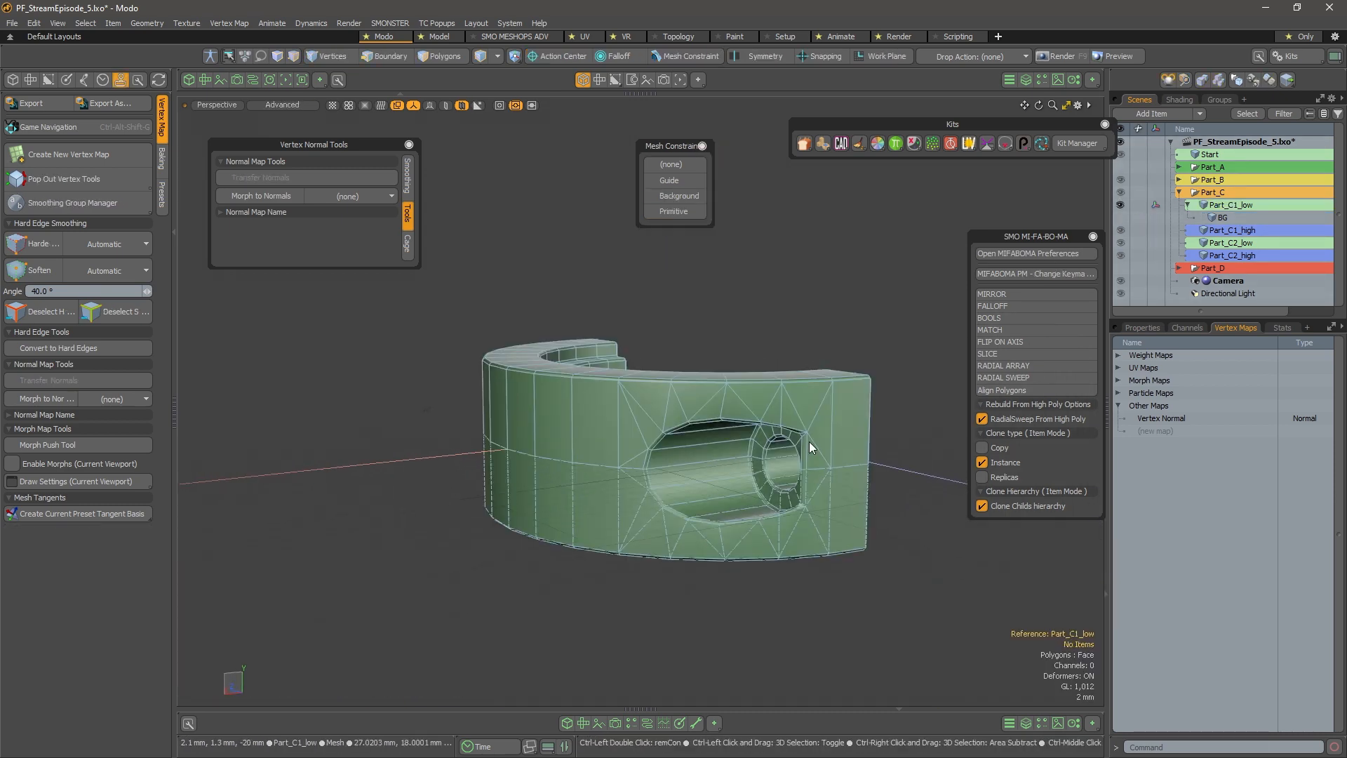
pyautogui.hotkey('ctrl', '3')
pyautogui.click(908, 449)
pyautogui.keyDown('alt'); pyautogui.moveTo(908, 448); pyautogui.dragTo(761, 381); pyautogui.keyUp('alt')
pyautogui.press('8')
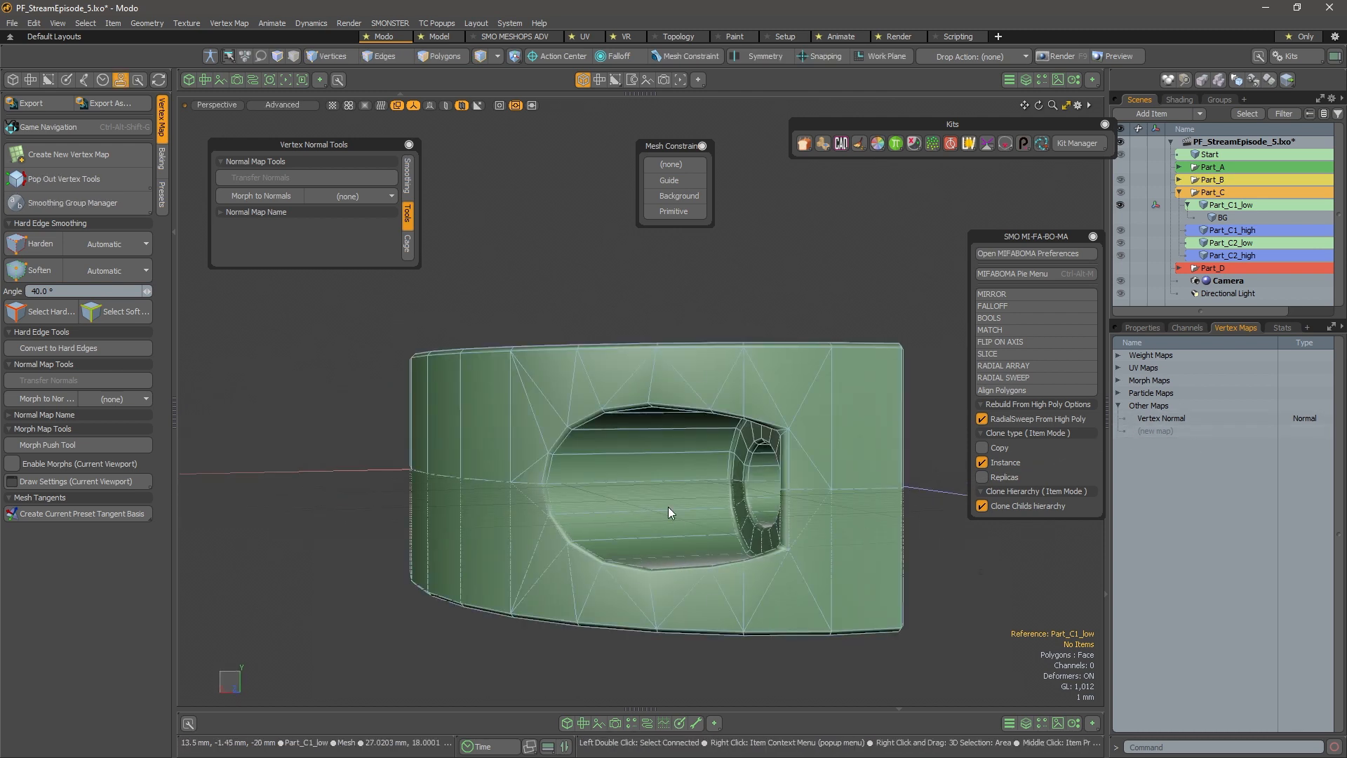
pyautogui.keyDown('alt'); pyautogui.moveTo(668, 506); pyautogui.dragTo(791, 440); pyautogui.keyUp('alt')
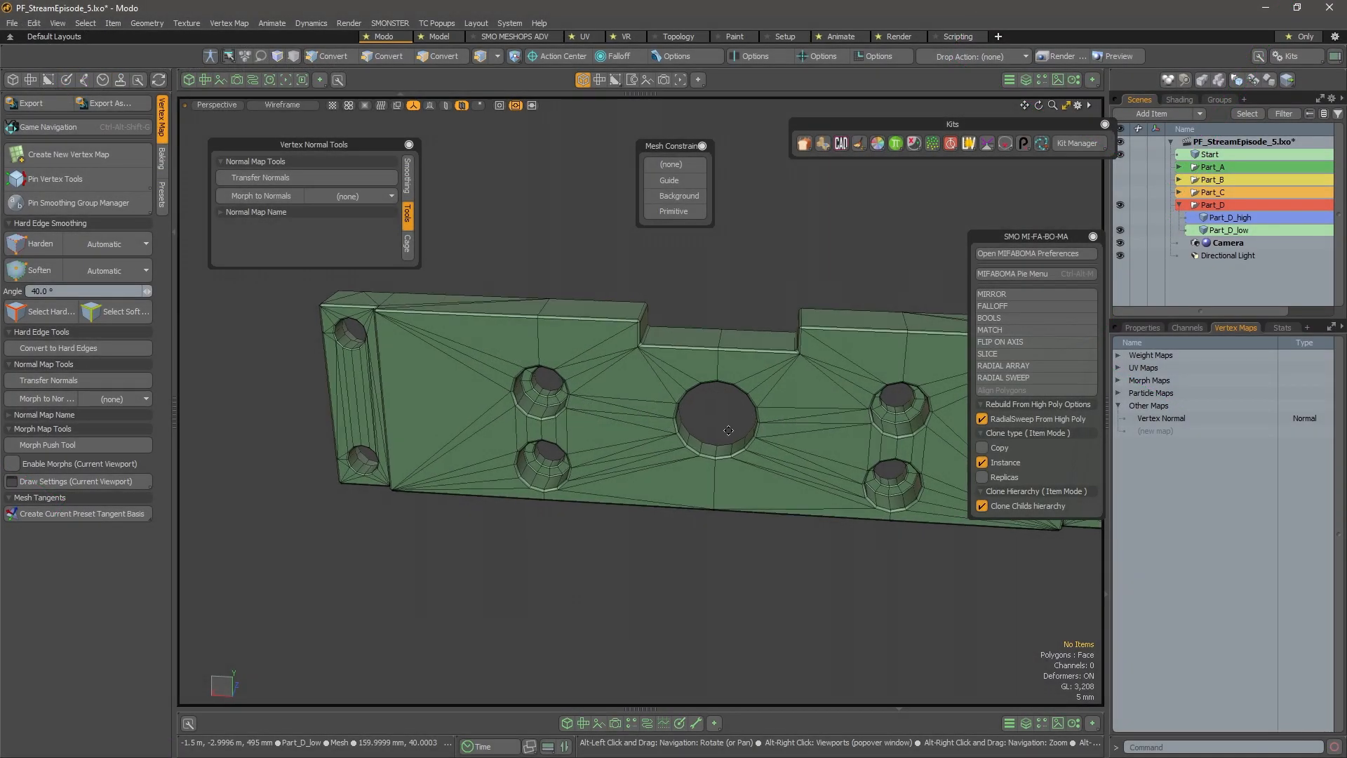
# Examine Part_D_low's topology around its holes, bevels and notch from several angles
pyautogui.keyDown('alt'); pyautogui.moveTo(604, 393); pyautogui.dragTo(661, 387); pyautogui.keyUp('alt')
pyautogui.keyDown('alt'); pyautogui.moveTo(661, 387); pyautogui.dragTo(617, 379); pyautogui.keyUp('alt')
pyautogui.scroll(-3, 658, 370)
pyautogui.click(616, 378)
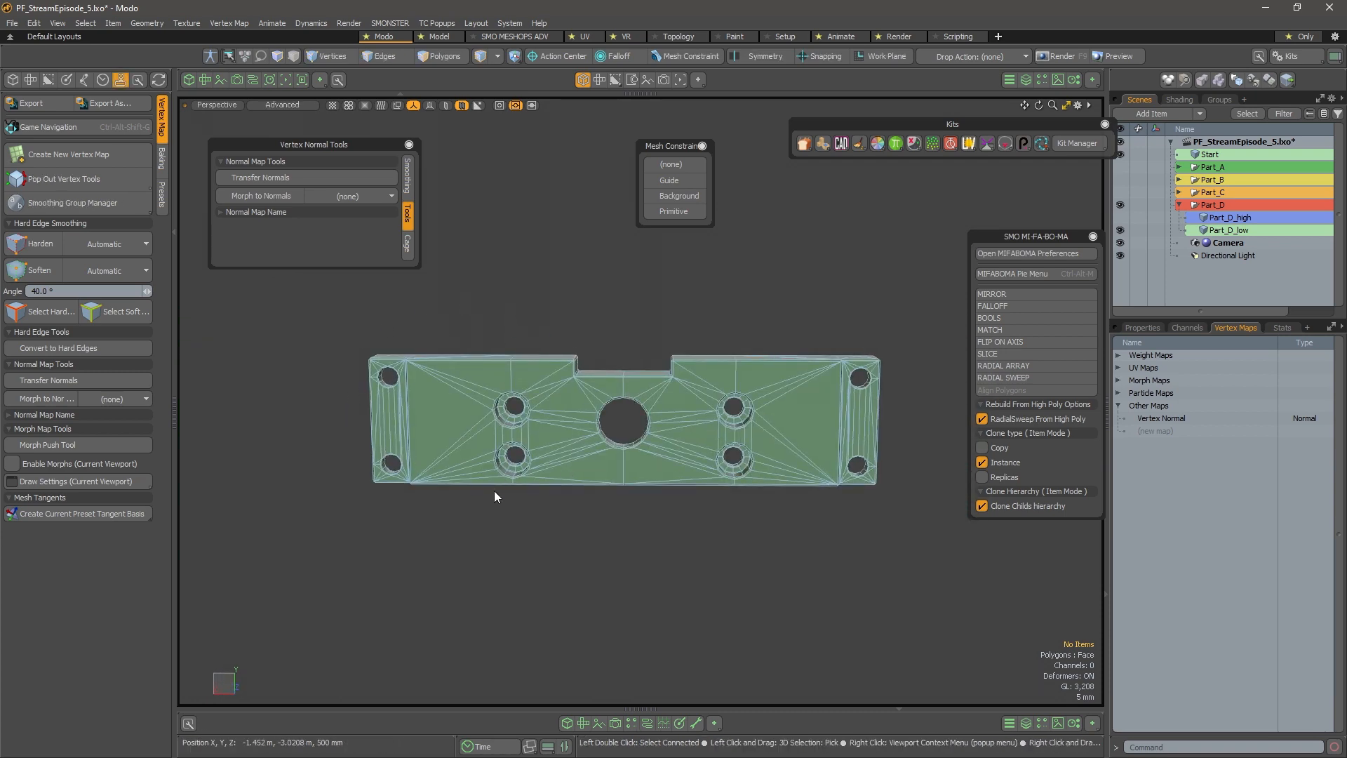
pyautogui.keyDown('alt'); pyautogui.moveTo(798, 355); pyautogui.dragTo(628, 413); pyautogui.keyUp('alt')
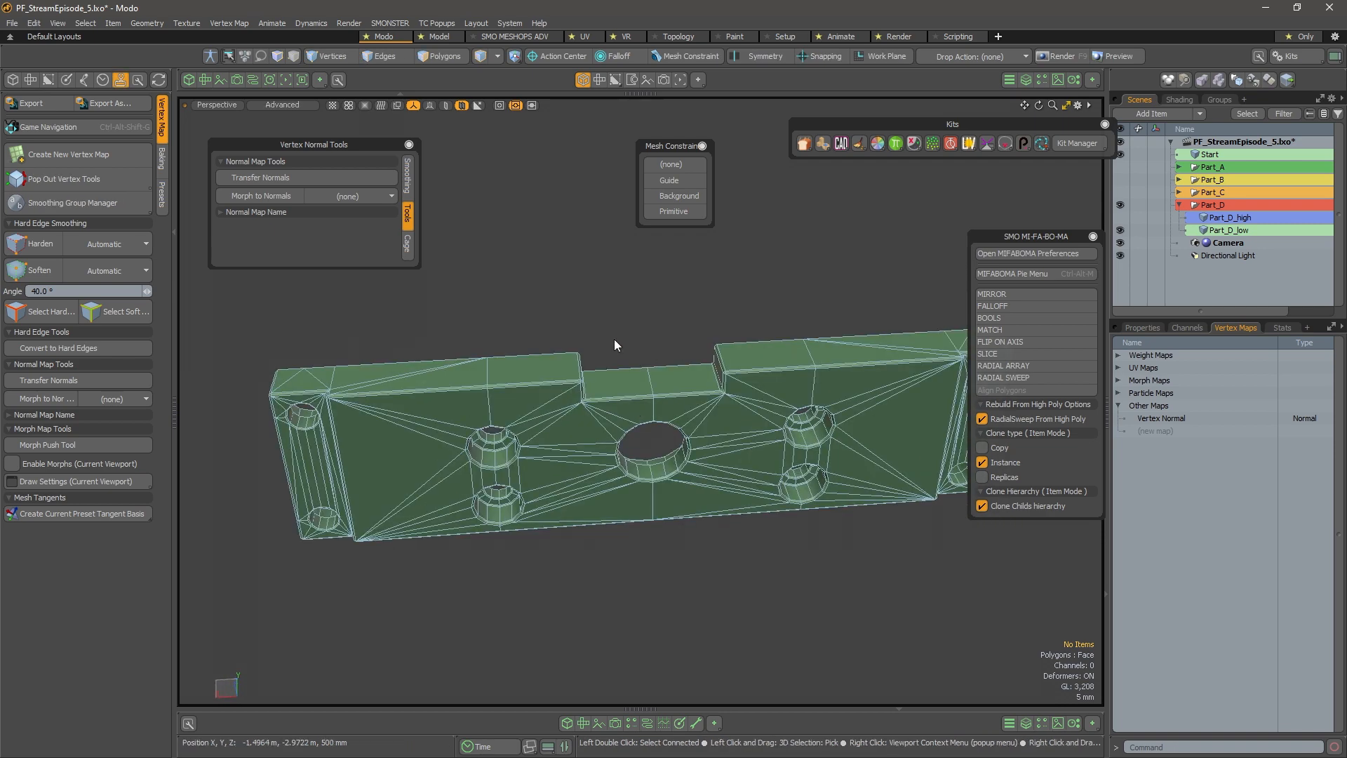
pyautogui.keyDown('alt'); pyautogui.keyDown('shift'); pyautogui.moveTo(643, 342); pyautogui.dragTo(522, 348); pyautogui.keyUp('shift'); pyautogui.keyUp('alt')
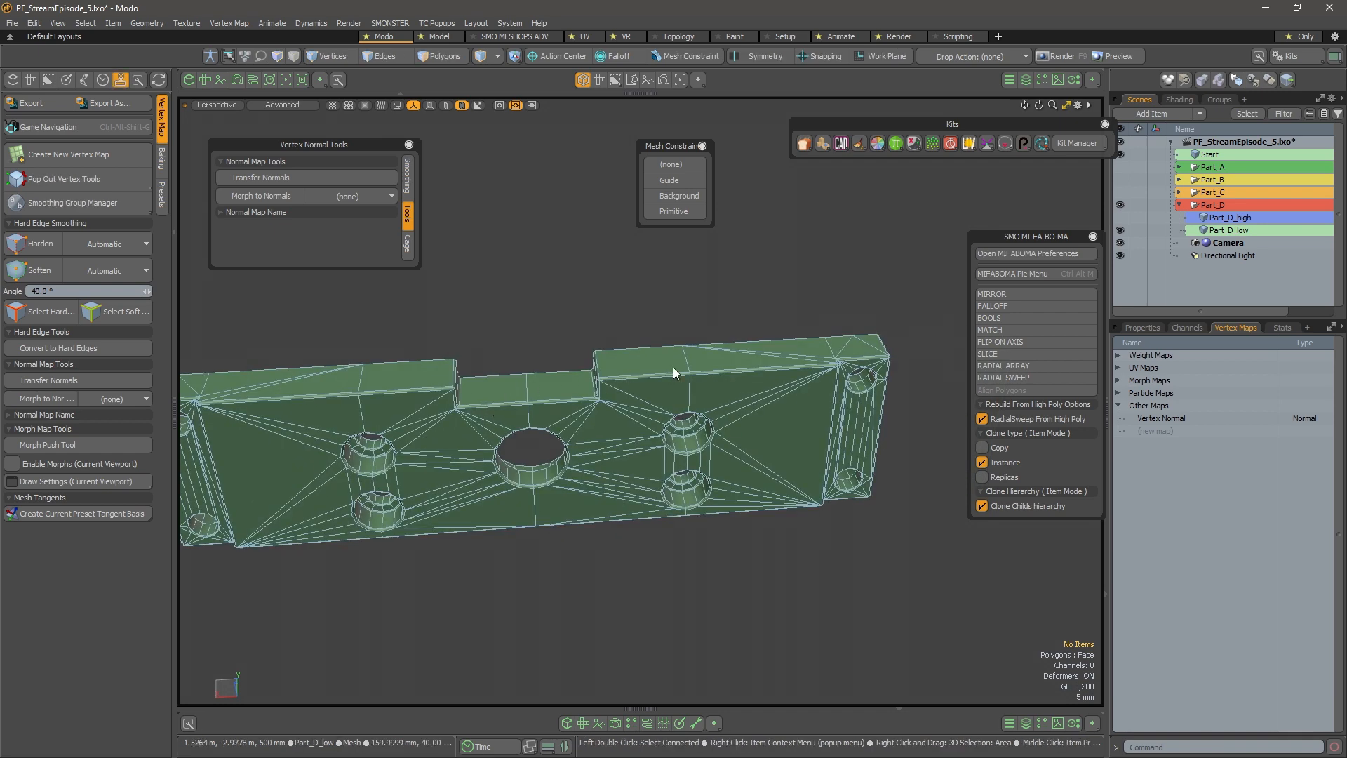
pyautogui.keyDown('alt'); pyautogui.keyDown('shift'); pyautogui.moveTo(527, 417); pyautogui.dragTo(571, 392); pyautogui.keyUp('shift'); pyautogui.keyUp('alt')
pyautogui.keyDown('alt'); pyautogui.moveTo(571, 392); pyautogui.dragTo(609, 394, button='right'); pyautogui.keyUp('alt')
pyautogui.moveTo(609, 394)
pyautogui.keyDown('alt'); pyautogui.mouseDown()
pyautogui.moveTo(600, 338)
pyautogui.moveTo(591, 373)
pyautogui.moveTo(595, 384)
pyautogui.moveTo(587, 304)
pyautogui.moveTo(617, 409)
pyautogui.mouseUp(); pyautogui.keyUp('alt')
pyautogui.click(610, 396)
# Select the edge loop crossing the middle of Part_D_low's notch floor, limited to the run ending at the central hole
pyautogui.press('2')
pyautogui.click(586, 366)
pyautogui.doubleClick(587, 366)
pyautogui.scroll(3, 601, 369)
pyautogui.keyDown('alt'); pyautogui.moveTo(533, 477); pyautogui.dragTo(646, 261); pyautogui.keyUp('alt')
pyautogui.keyDown('ctrl'); pyautogui.moveTo(603, 414); pyautogui.dragTo(615, 380); pyautogui.keyUp('ctrl')
pyautogui.moveTo(557, 519)
pyautogui.keyDown('ctrl'); pyautogui.mouseDown()
pyautogui.moveTo(724, 483)
pyautogui.moveTo(772, 505)
pyautogui.moveTo(642, 754)
pyautogui.moveTo(534, 533)
pyautogui.moveTo(343, 457)
pyautogui.moveTo(667, 487)
pyautogui.moveTo(612, 410)
pyautogui.mouseUp(); pyautogui.keyUp('ctrl')
pyautogui.keyDown('alt'); pyautogui.moveTo(613, 358); pyautogui.dragTo(554, 361); pyautogui.keyUp('alt')
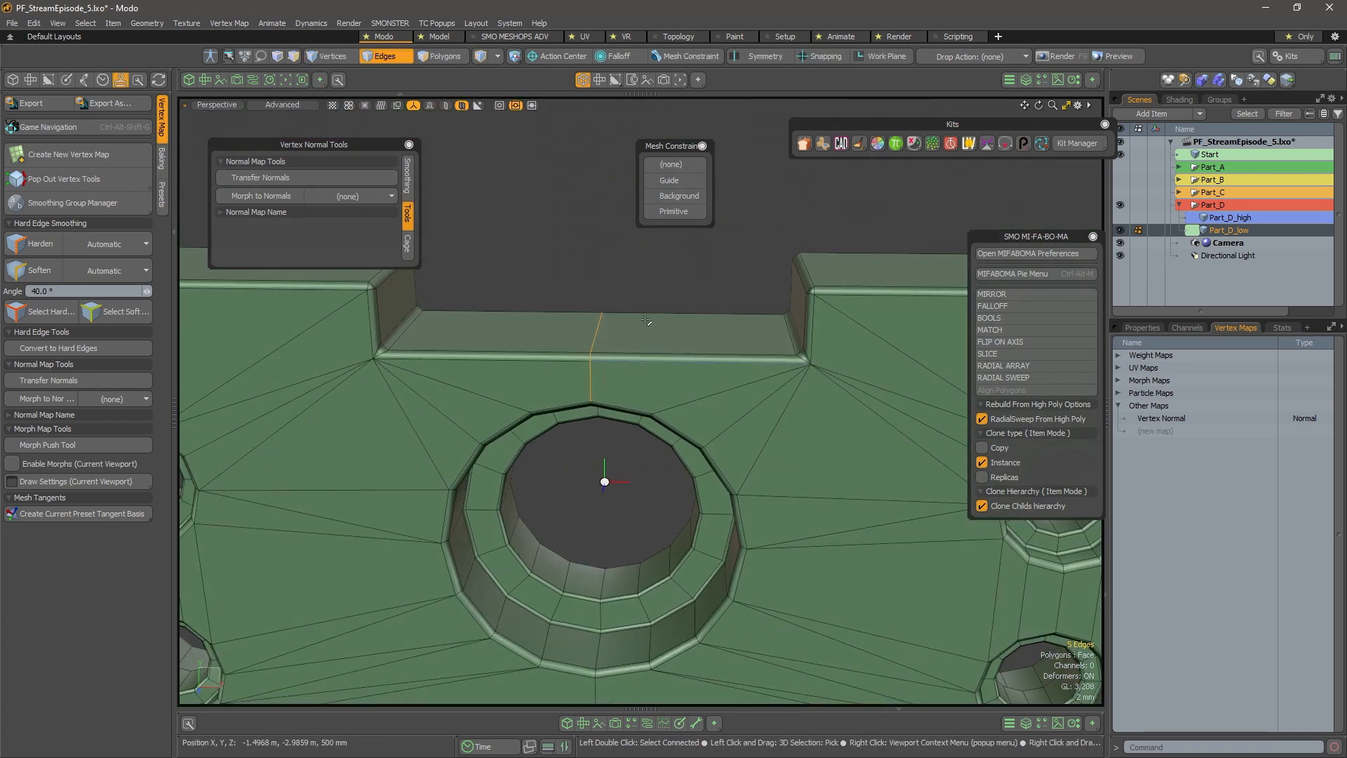
# Highlight the two polygons of the notch floor and examine the edges that divide them
pyautogui.press('3')
pyautogui.click(633, 347)
pyautogui.keyDown('shift'); pyautogui.click(588, 340); pyautogui.keyUp('shift')
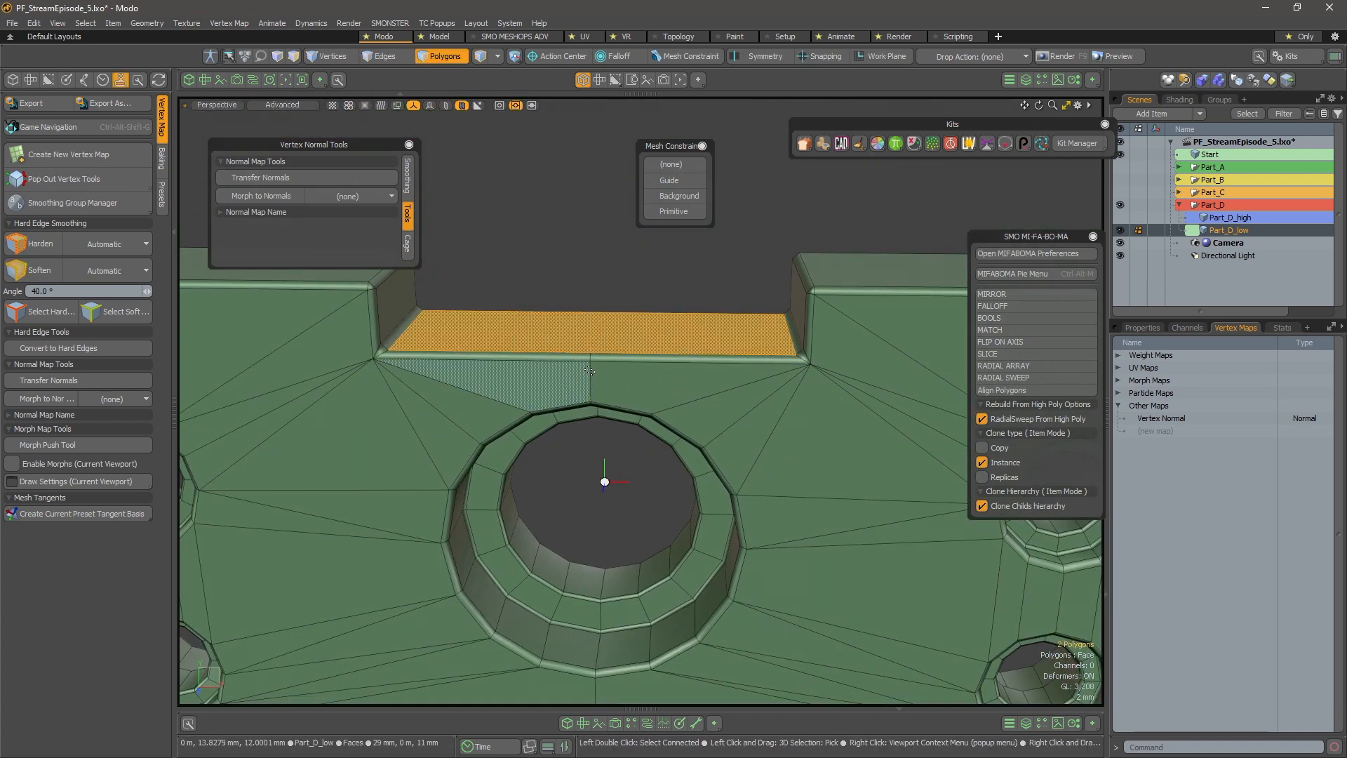
pyautogui.moveTo(579, 358)
pyautogui.keyDown('alt'); pyautogui.mouseDown()
pyautogui.moveTo(611, 354)
pyautogui.moveTo(560, 342)
pyautogui.mouseUp(); pyautogui.keyUp('alt')
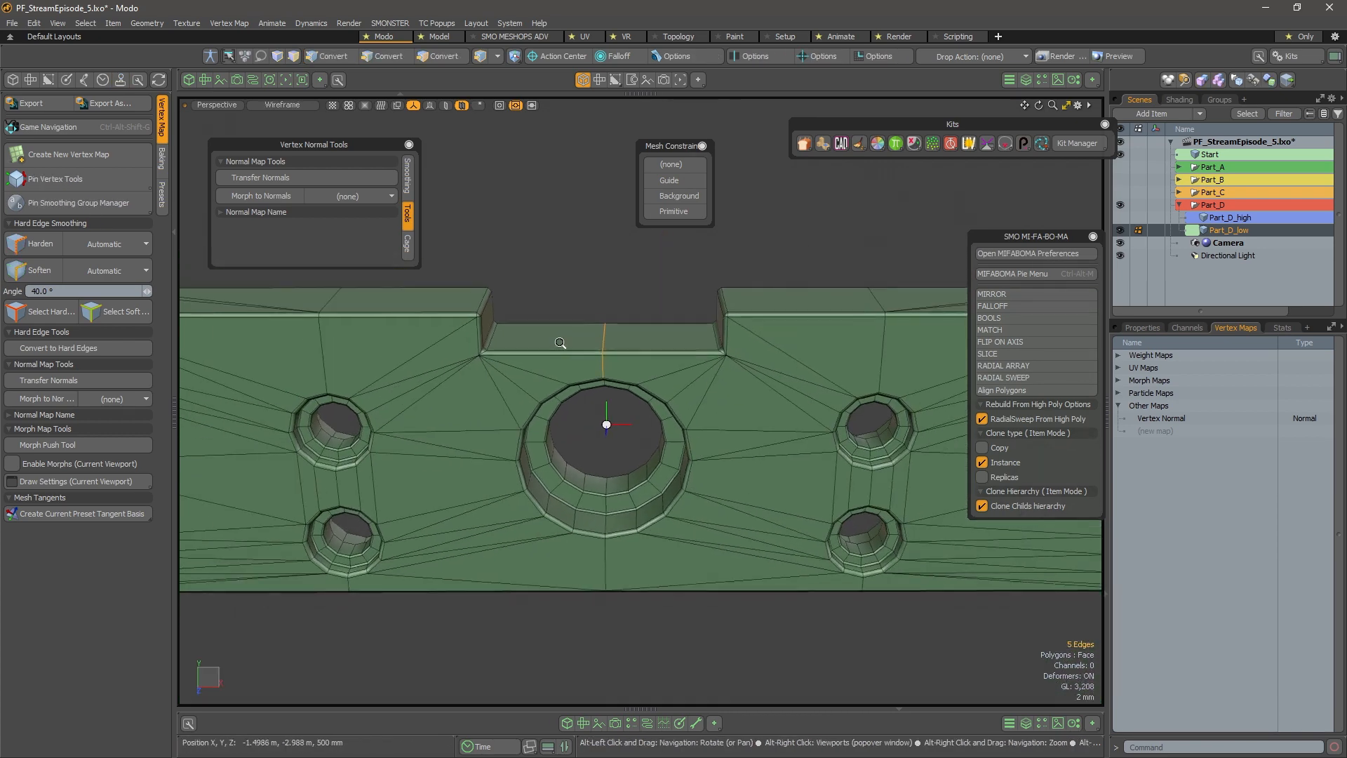
pyautogui.keyDown('alt'); pyautogui.moveTo(614, 405); pyautogui.dragTo(616, 259); pyautogui.keyUp('alt')
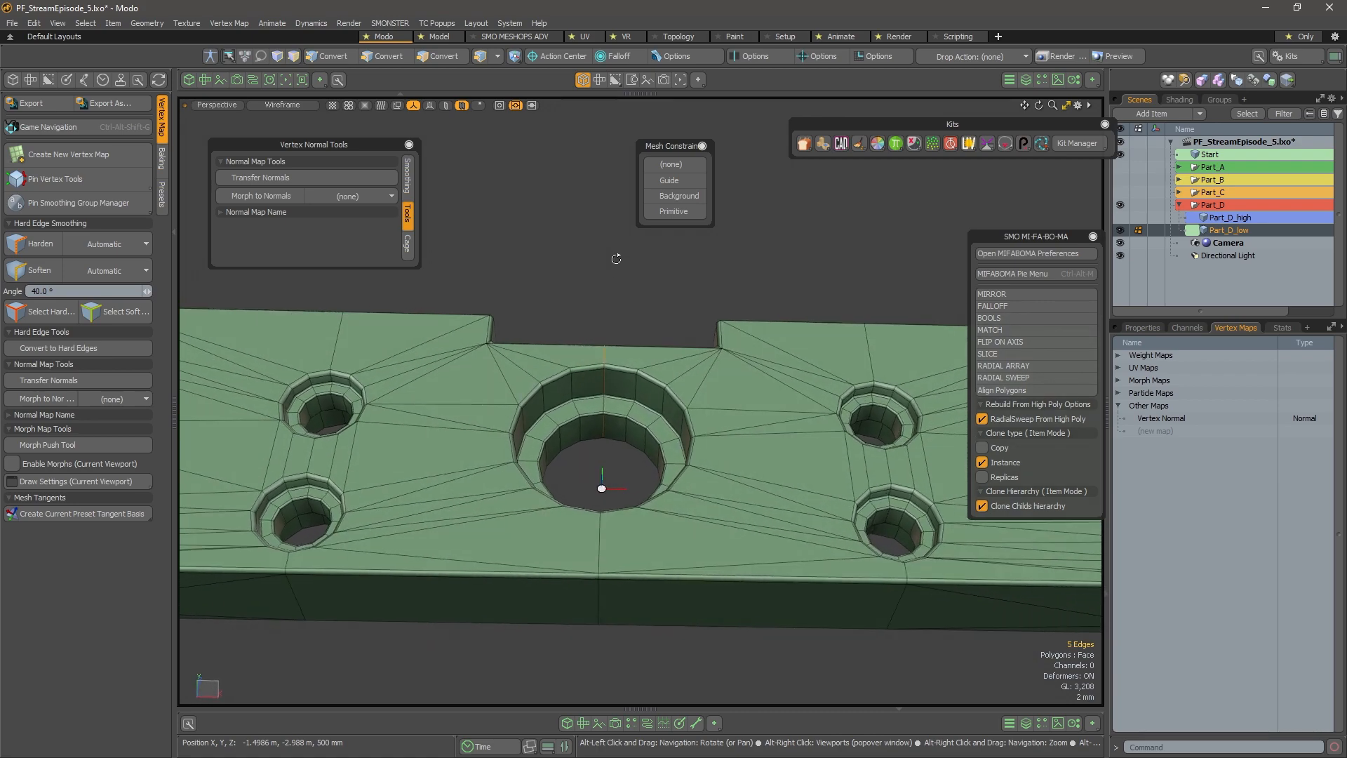
pyautogui.keyDown('alt'); pyautogui.moveTo(635, 361); pyautogui.dragTo(600, 393); pyautogui.keyUp('alt')
pyautogui.scroll(3, 593, 377)
pyautogui.scroll(3, 600, 393)
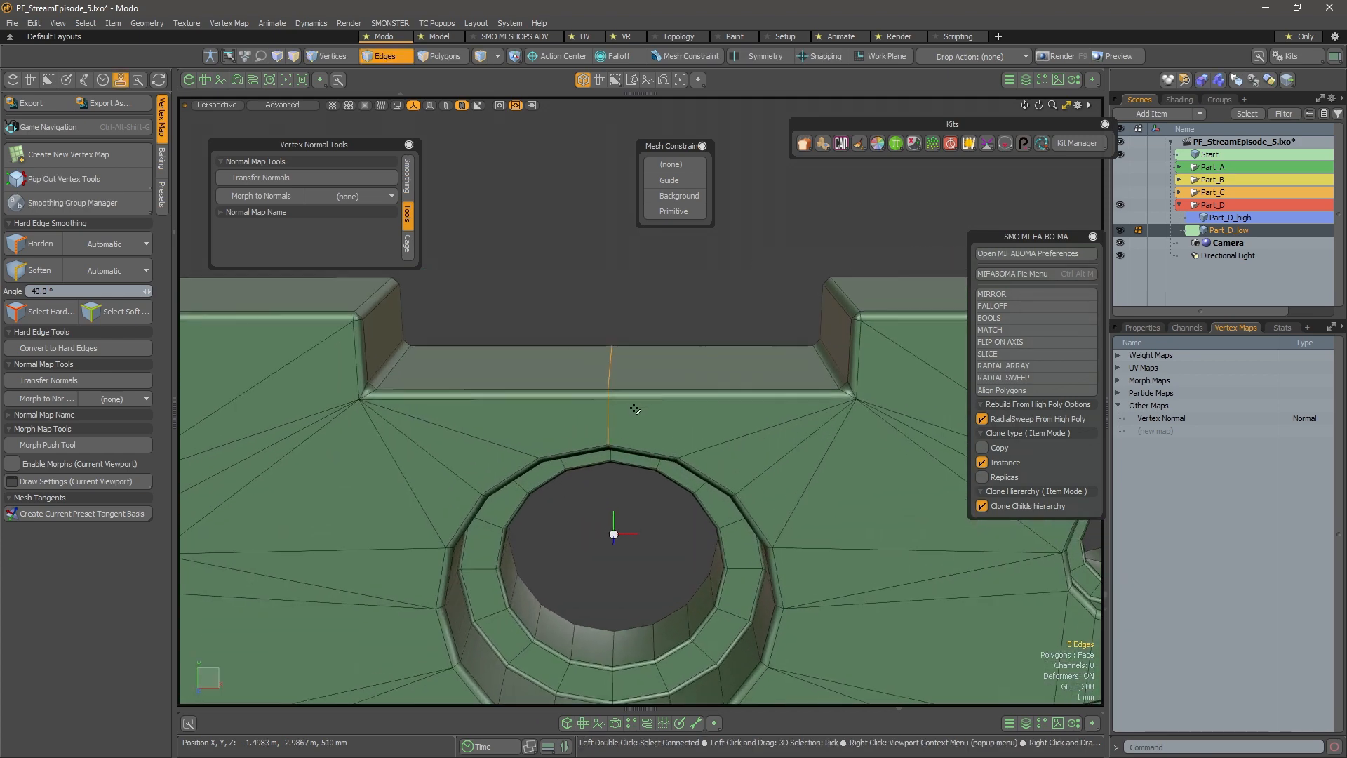
# Remove the redundant edge run crossing the notch floor and bevel down to the central hole, and check for leftover vertices
pyautogui.keyDown('shift'); pyautogui.click(608, 394); pyautogui.keyUp('shift')
pyautogui.keyDown('shift'); pyautogui.click(610, 371); pyautogui.keyUp('shift')
pyautogui.keyDown('alt'); pyautogui.moveTo(764, 361); pyautogui.dragTo(561, 371); pyautogui.keyUp('alt')
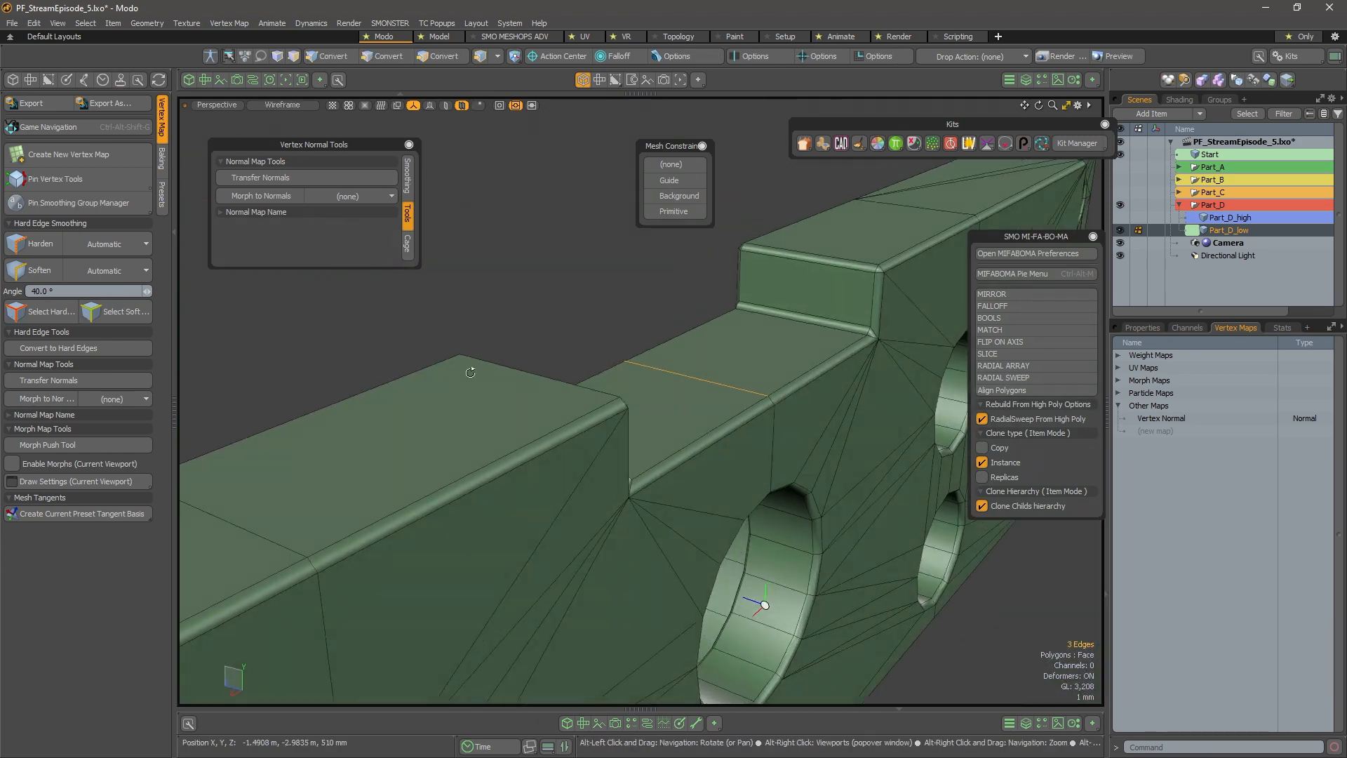
pyautogui.keyDown('shift'); pyautogui.click(781, 419); pyautogui.keyUp('shift')
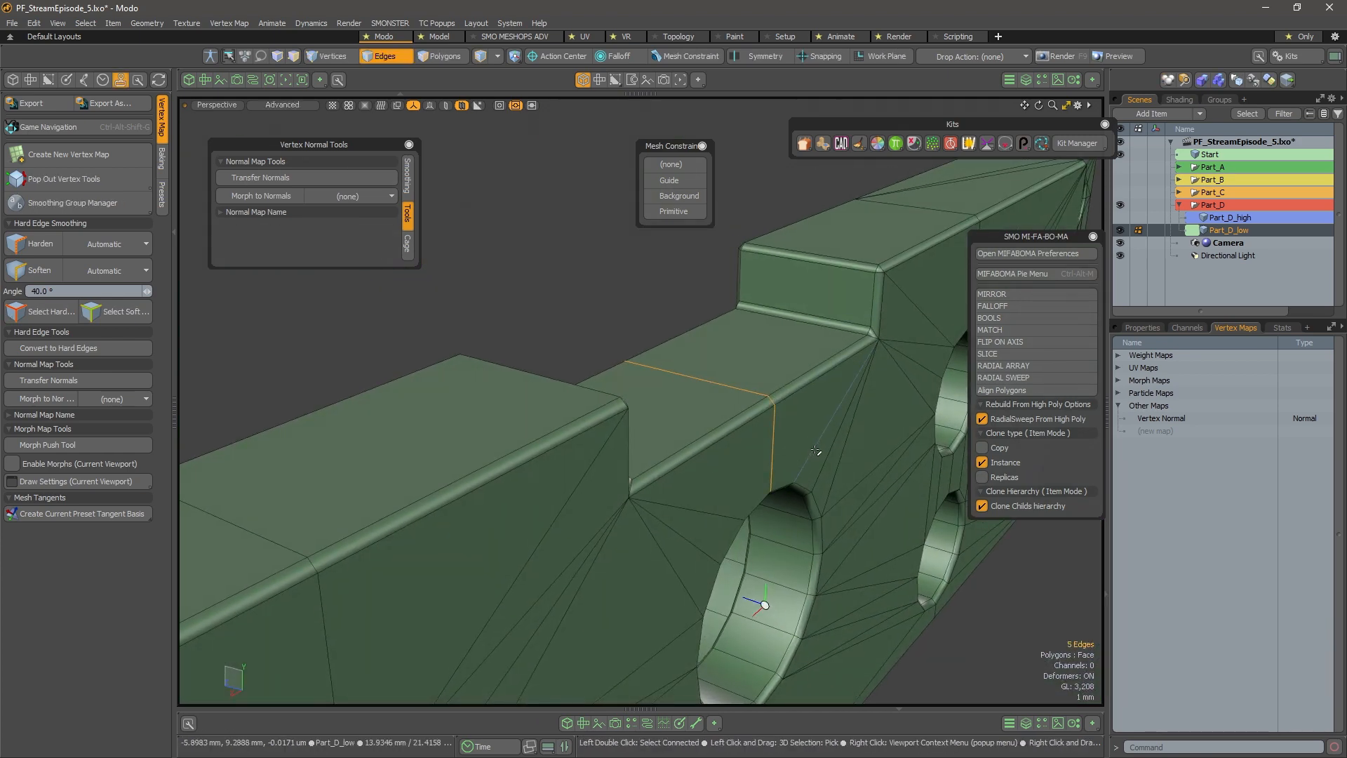
pyautogui.keyDown('alt'); pyautogui.moveTo(811, 422); pyautogui.dragTo(650, 413); pyautogui.keyUp('alt')
pyautogui.press('3')
pyautogui.click(725, 424)
pyautogui.press('1')
pyautogui.keyDown('alt'); pyautogui.moveTo(733, 450); pyautogui.dragTo(857, 410); pyautogui.keyUp('alt')
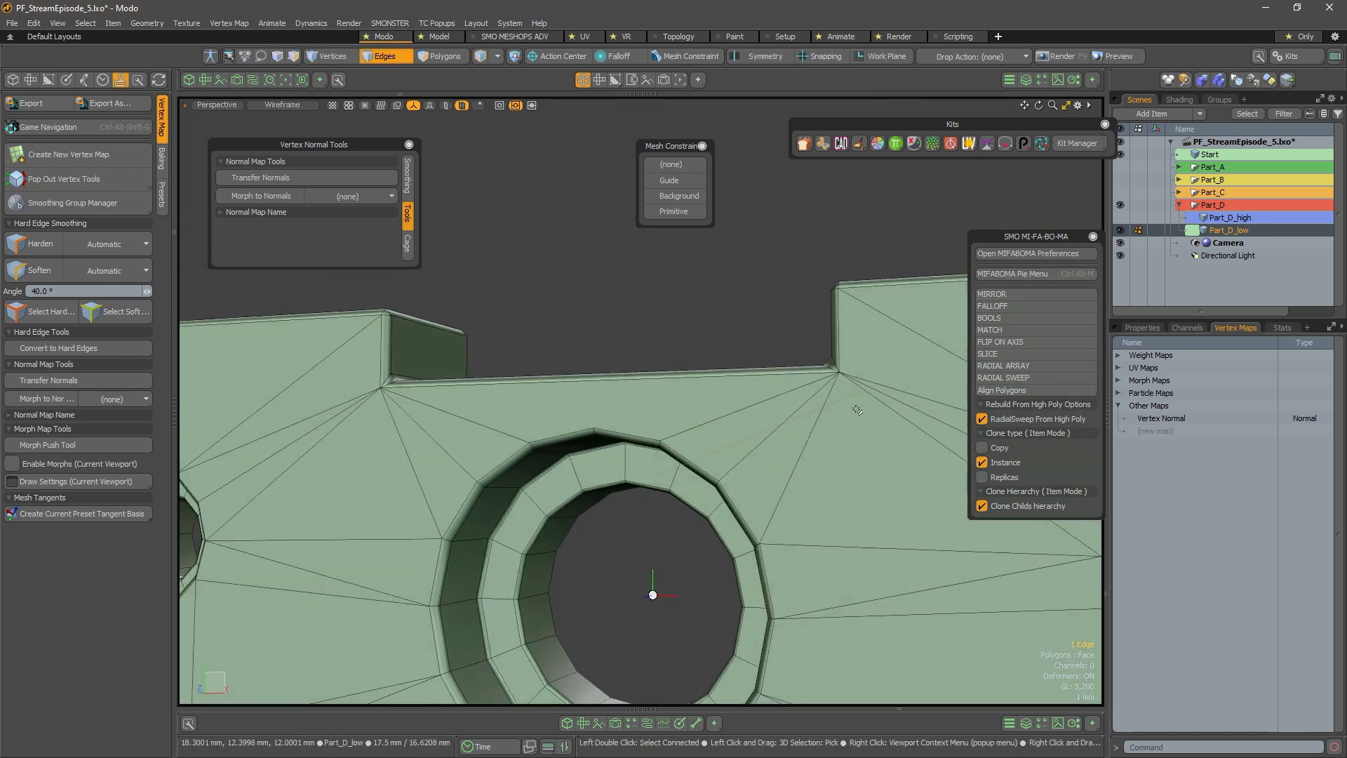
pyautogui.click(641, 399)
pyautogui.press('1')
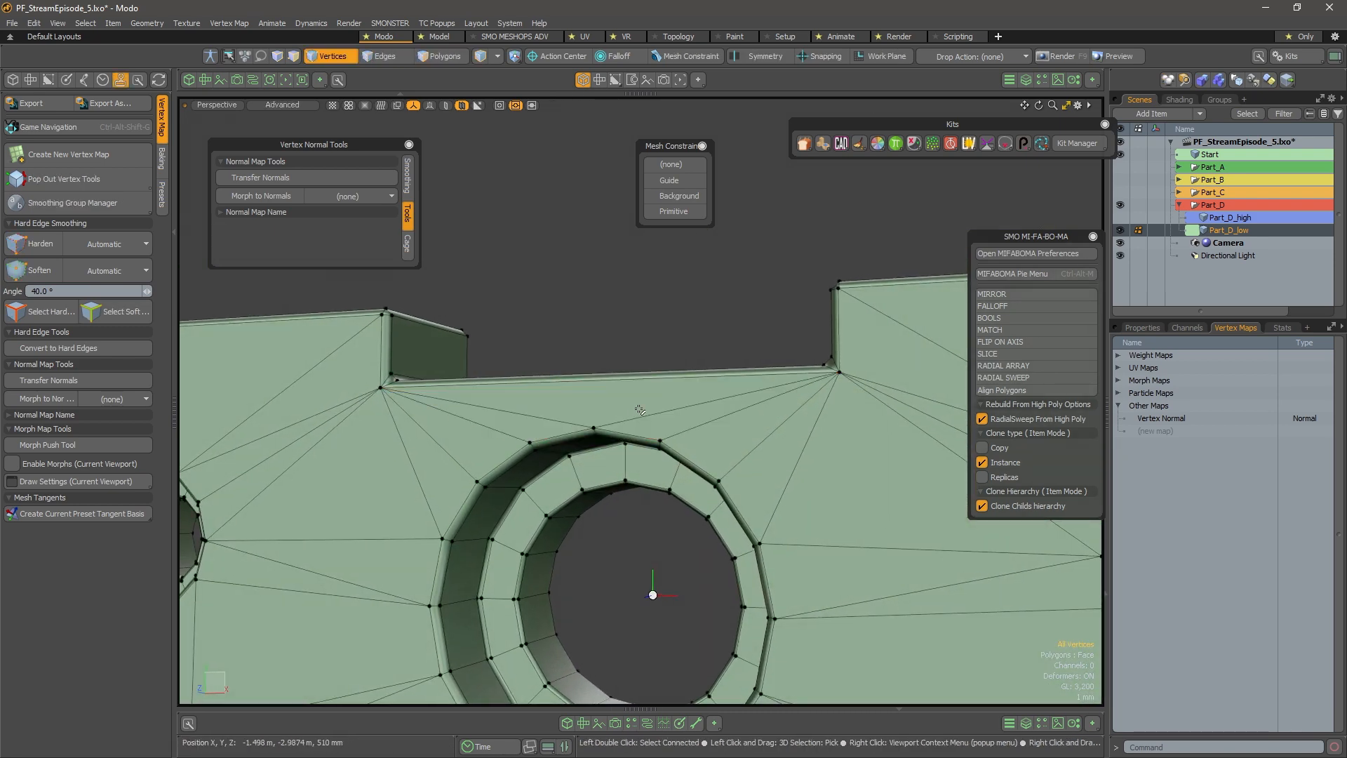
pyautogui.press('2')
# Select one bevel edge beside the central hole on Part_D_low's long side opposite the notch, and collapse it
pyautogui.keyDown('alt'); pyautogui.moveTo(665, 405); pyautogui.dragTo(702, 443); pyautogui.keyUp('alt')
pyautogui.scroll(-3, 650, 408)
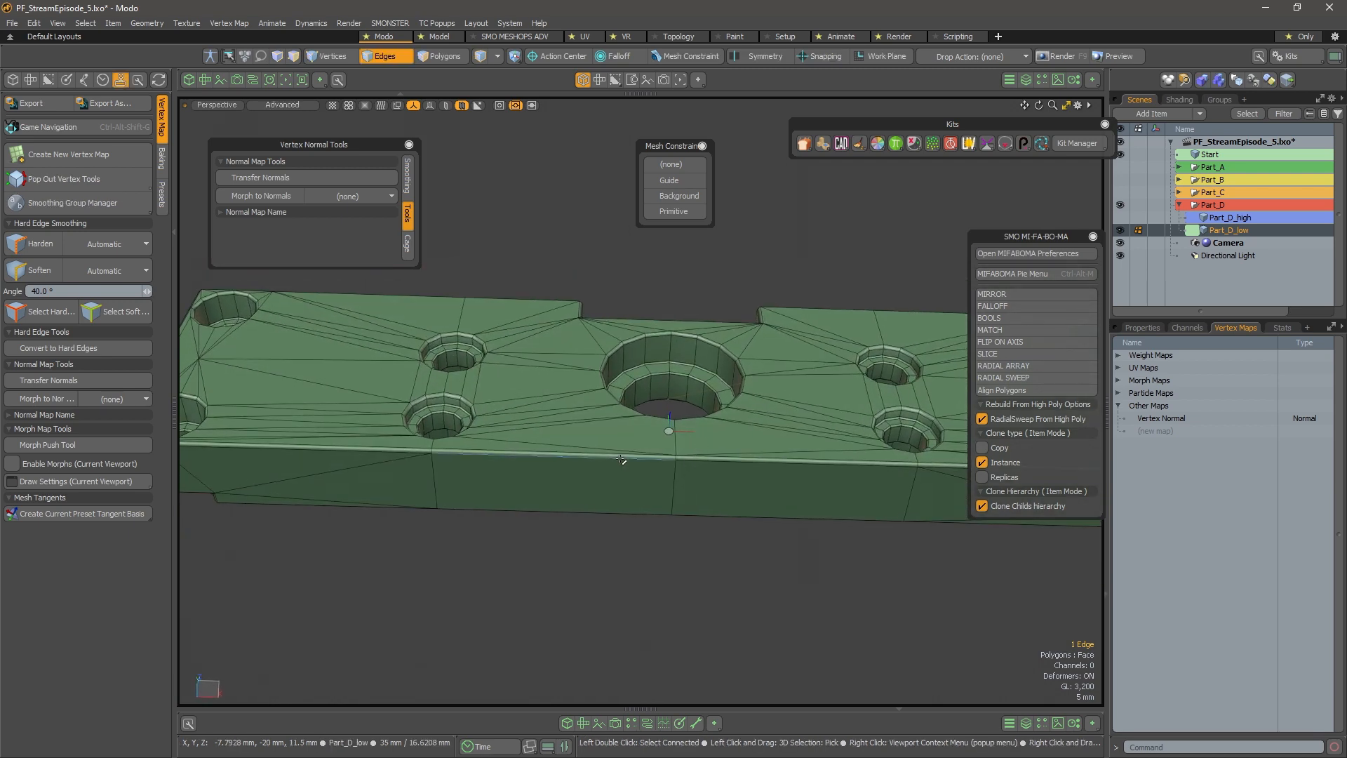
pyautogui.scroll(5, 615, 477)
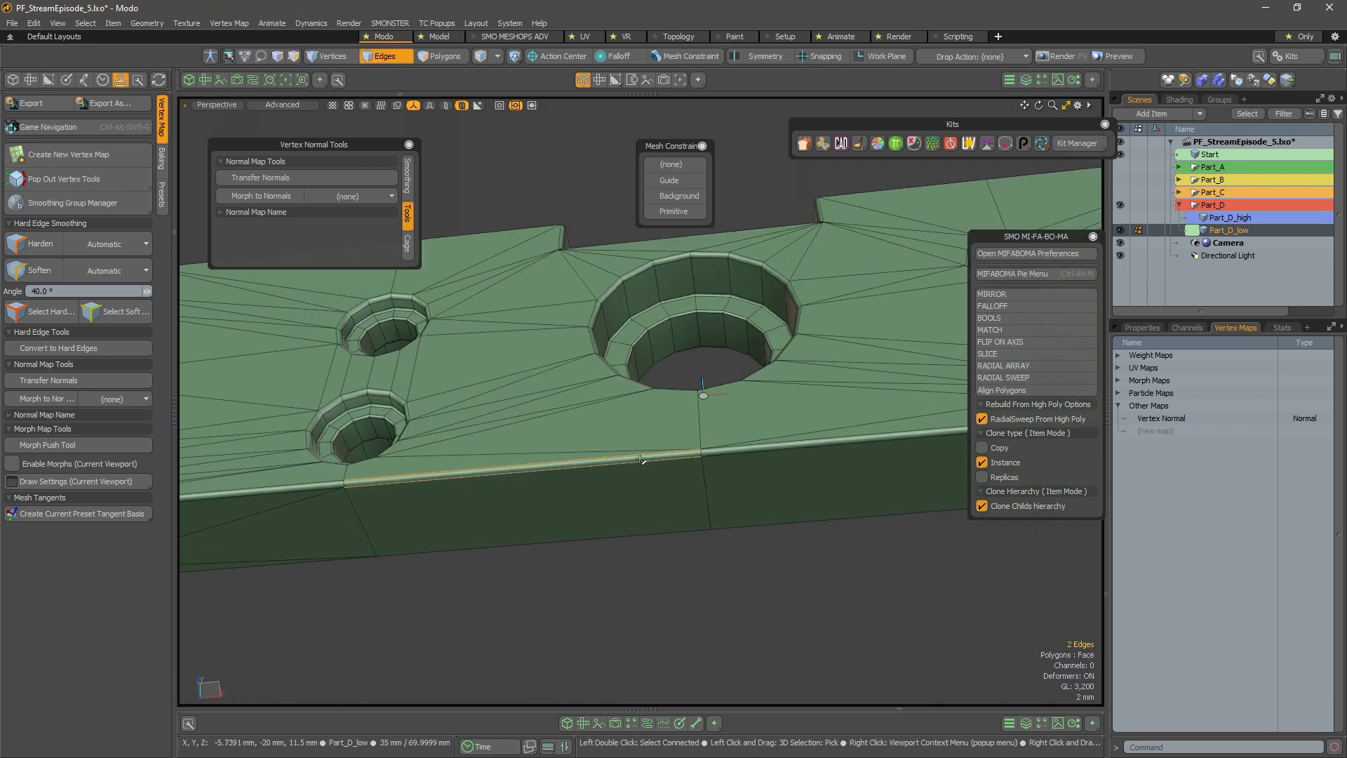
pyautogui.keyDown('alt'); pyautogui.moveTo(647, 467); pyautogui.dragTo(564, 490); pyautogui.keyUp('alt')
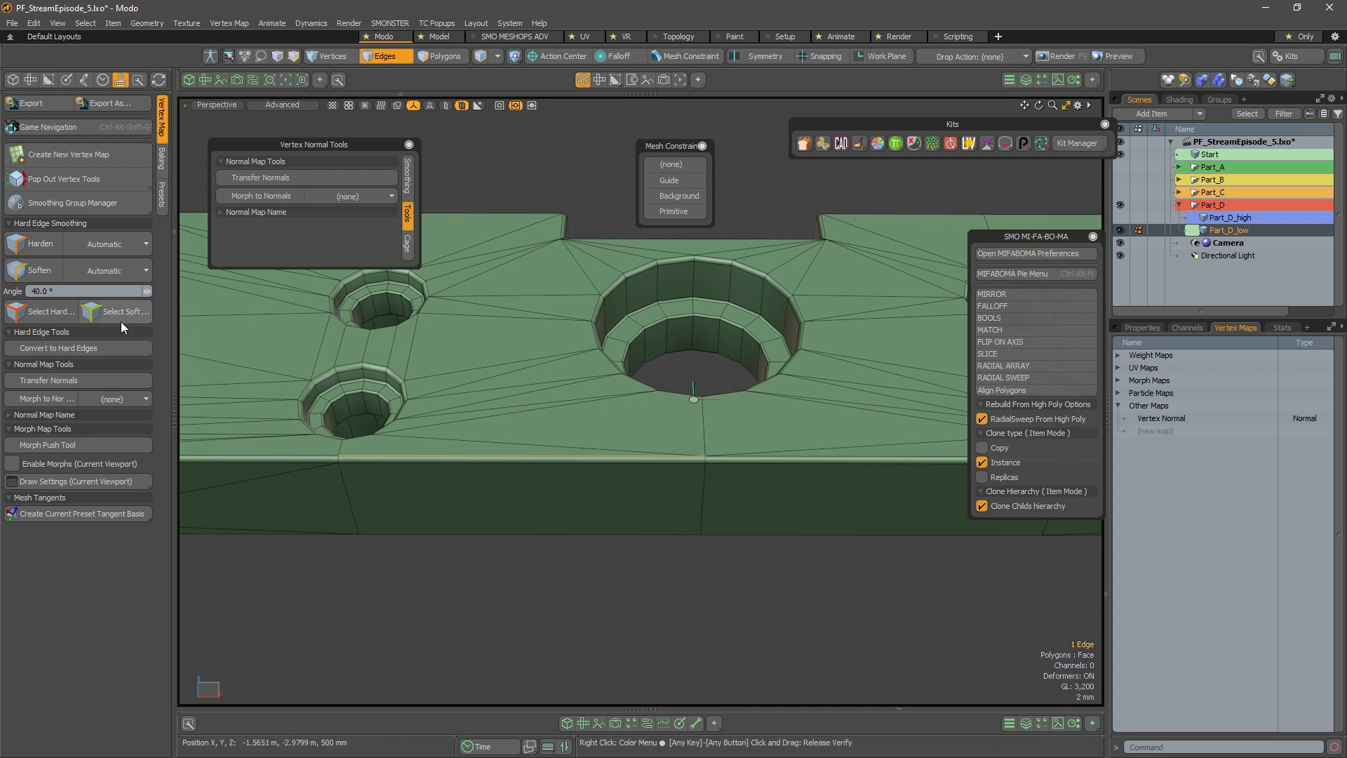
pyautogui.press('F2')
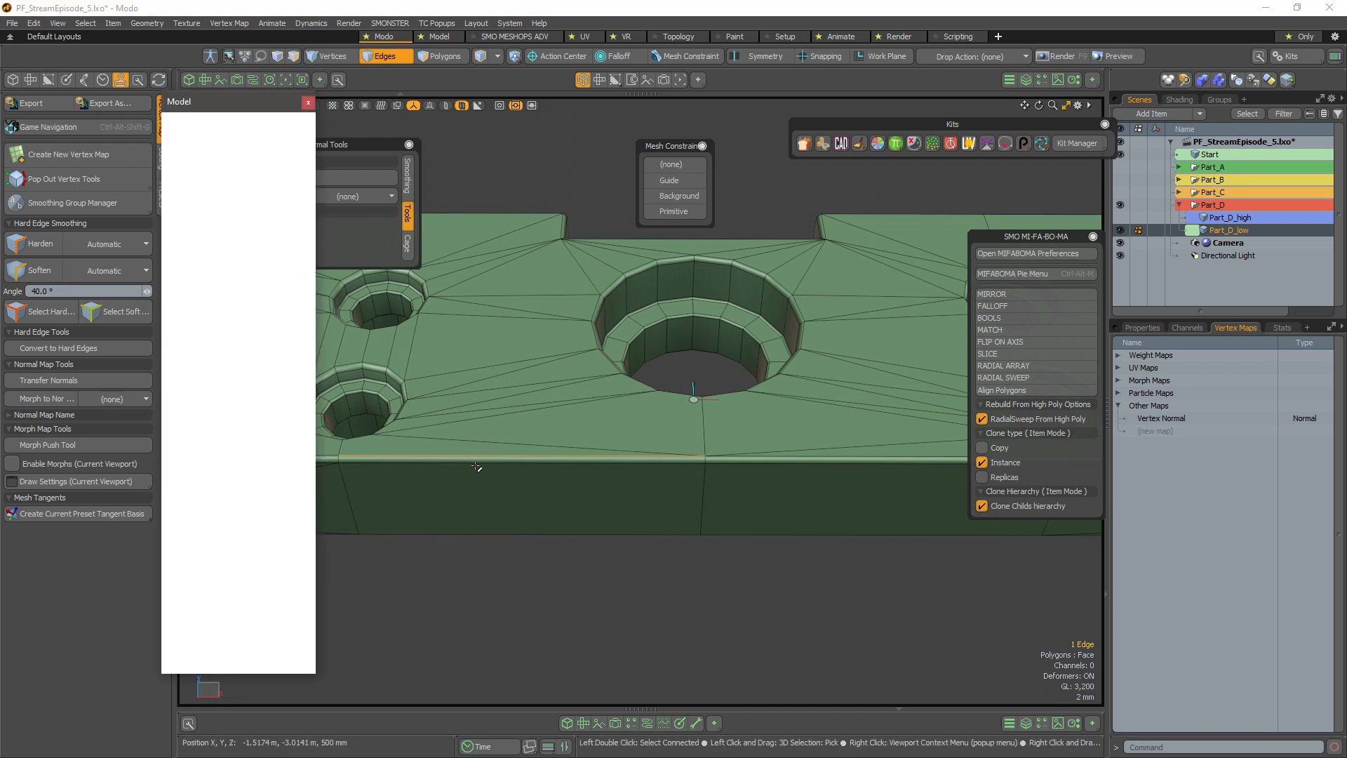
pyautogui.click(309, 105)
pyautogui.click(13, 79)
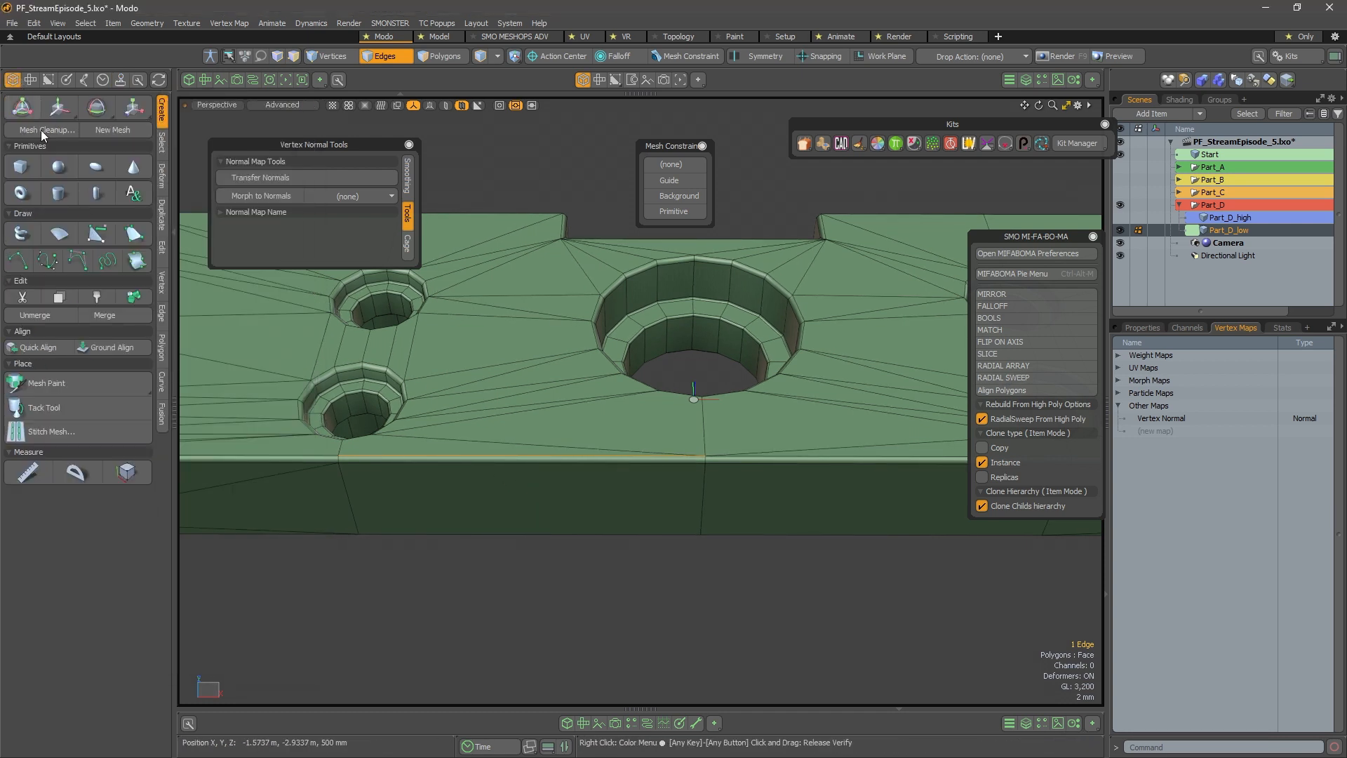
pyautogui.click(163, 314)
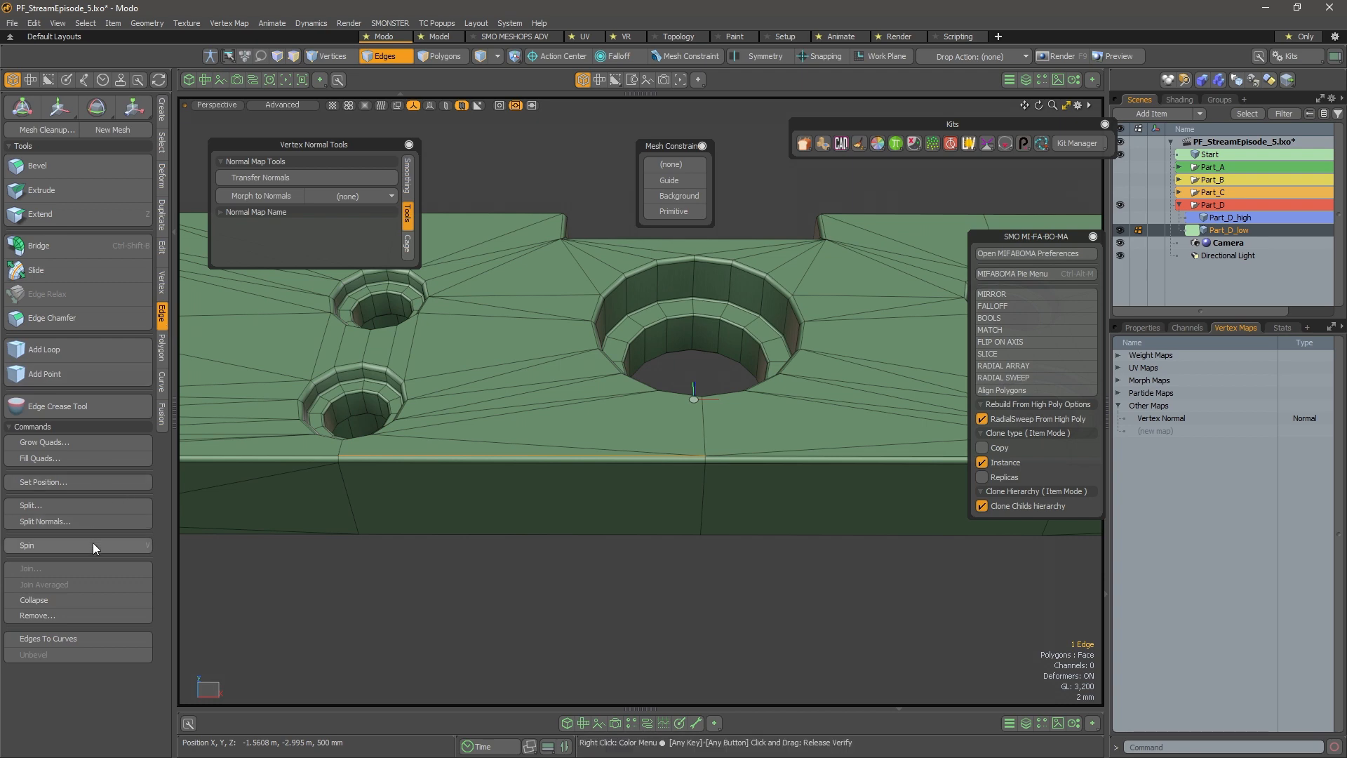
pyautogui.click(79, 599)
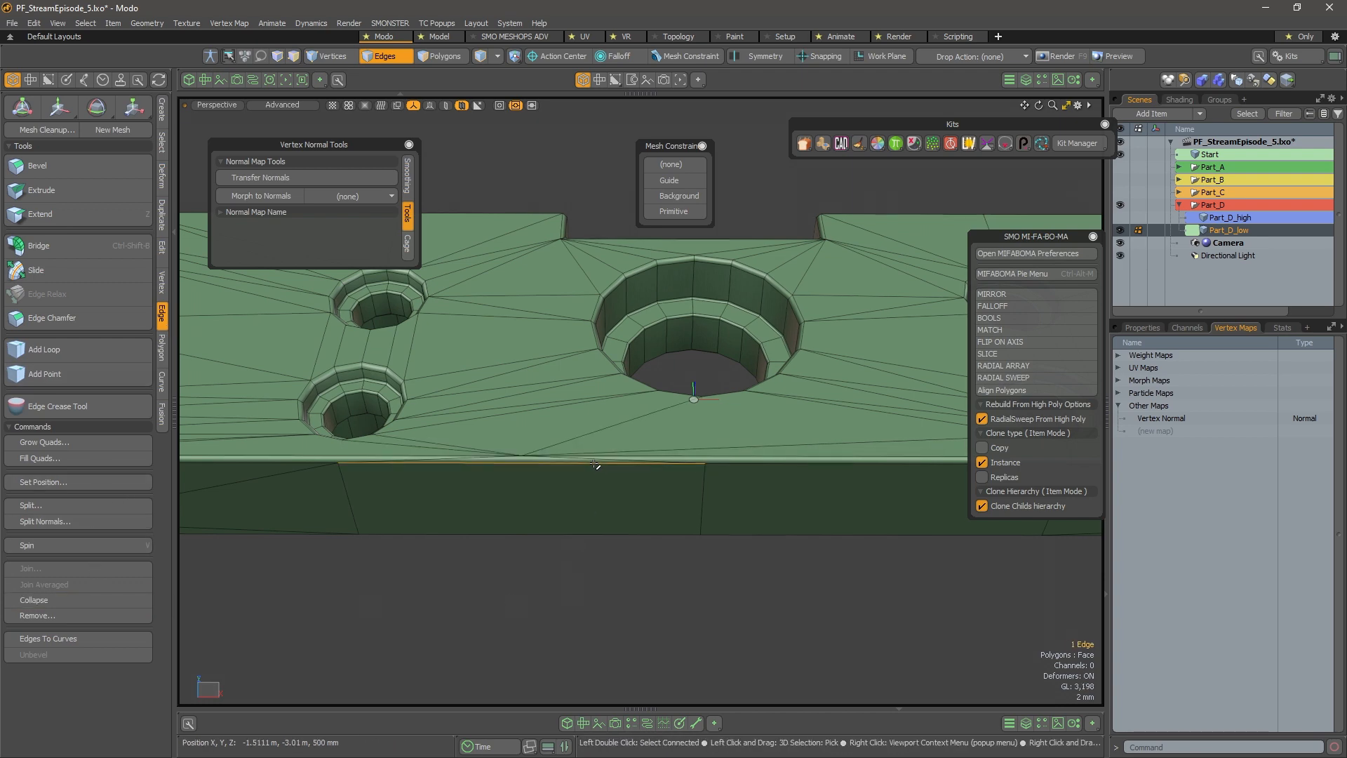
# Select the three remaining parallel edges of the same segment across the bevel and side face, and collapse them
pyautogui.keyDown('alt'); pyautogui.moveTo(638, 548); pyautogui.dragTo(615, 317); pyautogui.keyUp('alt')
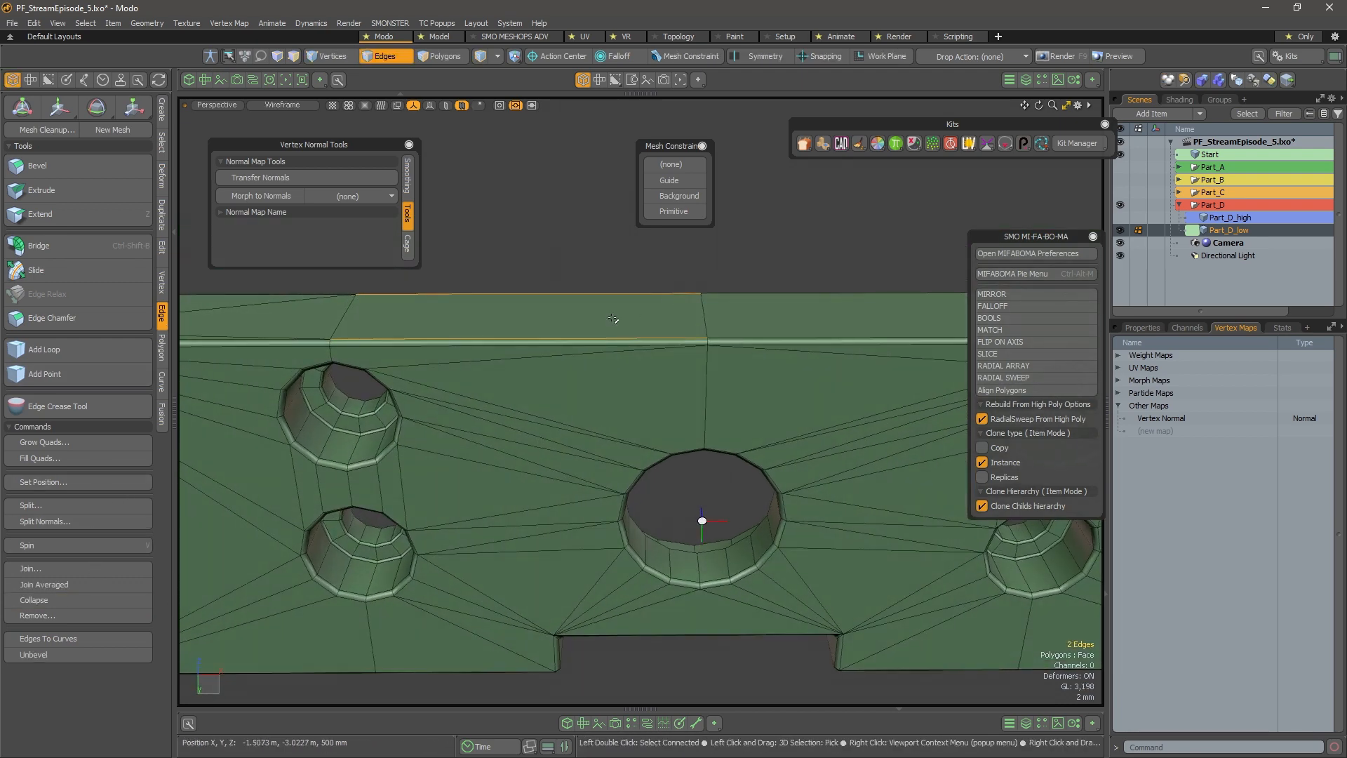
pyautogui.keyDown('shift'); pyautogui.click(566, 342); pyautogui.keyUp('shift')
pyautogui.keyDown('alt'); pyautogui.moveTo(460, 375); pyautogui.dragTo(484, 374); pyautogui.keyUp('alt')
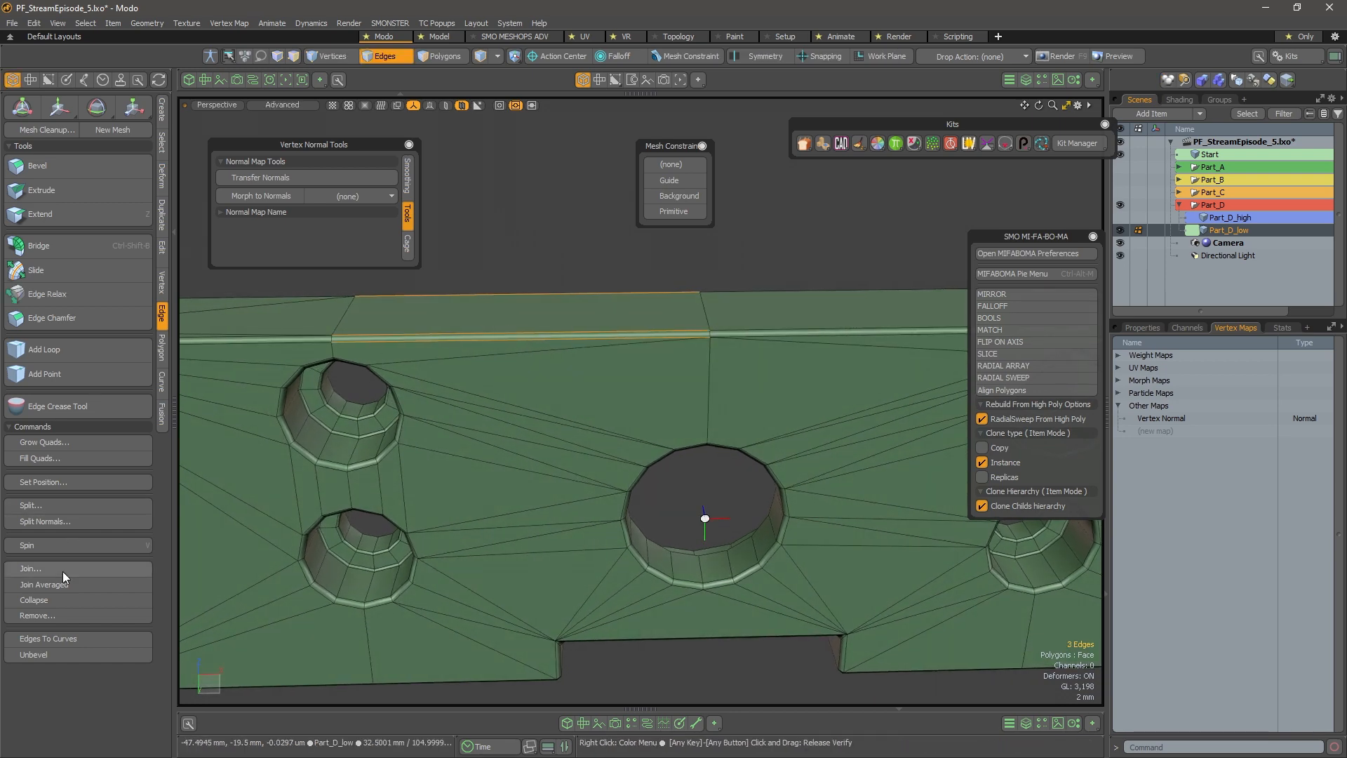
pyautogui.click(77, 599)
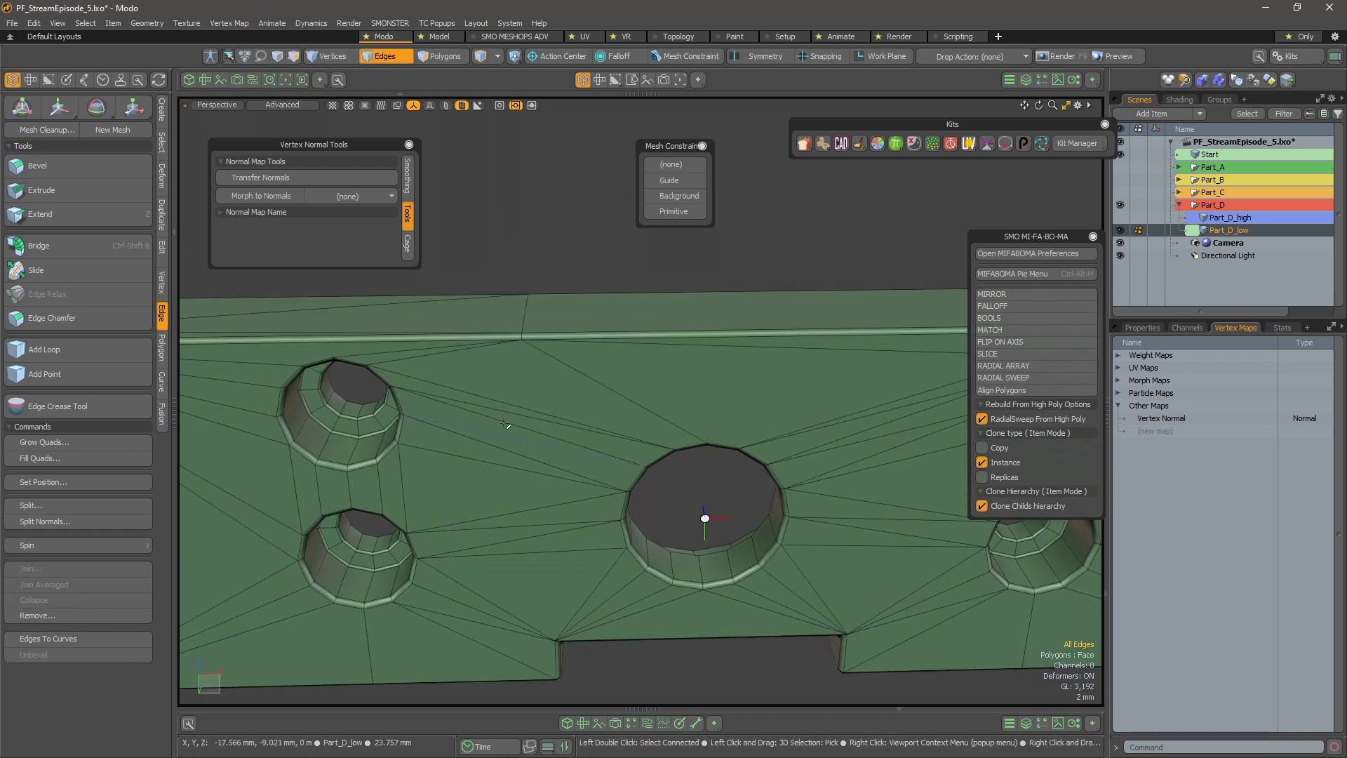
pyautogui.keyDown('alt'); pyautogui.moveTo(585, 336); pyautogui.dragTo(596, 376); pyautogui.keyUp('alt')
pyautogui.keyDown('alt'); pyautogui.moveTo(595, 376); pyautogui.dragTo(544, 360, button='right'); pyautogui.keyUp('alt')
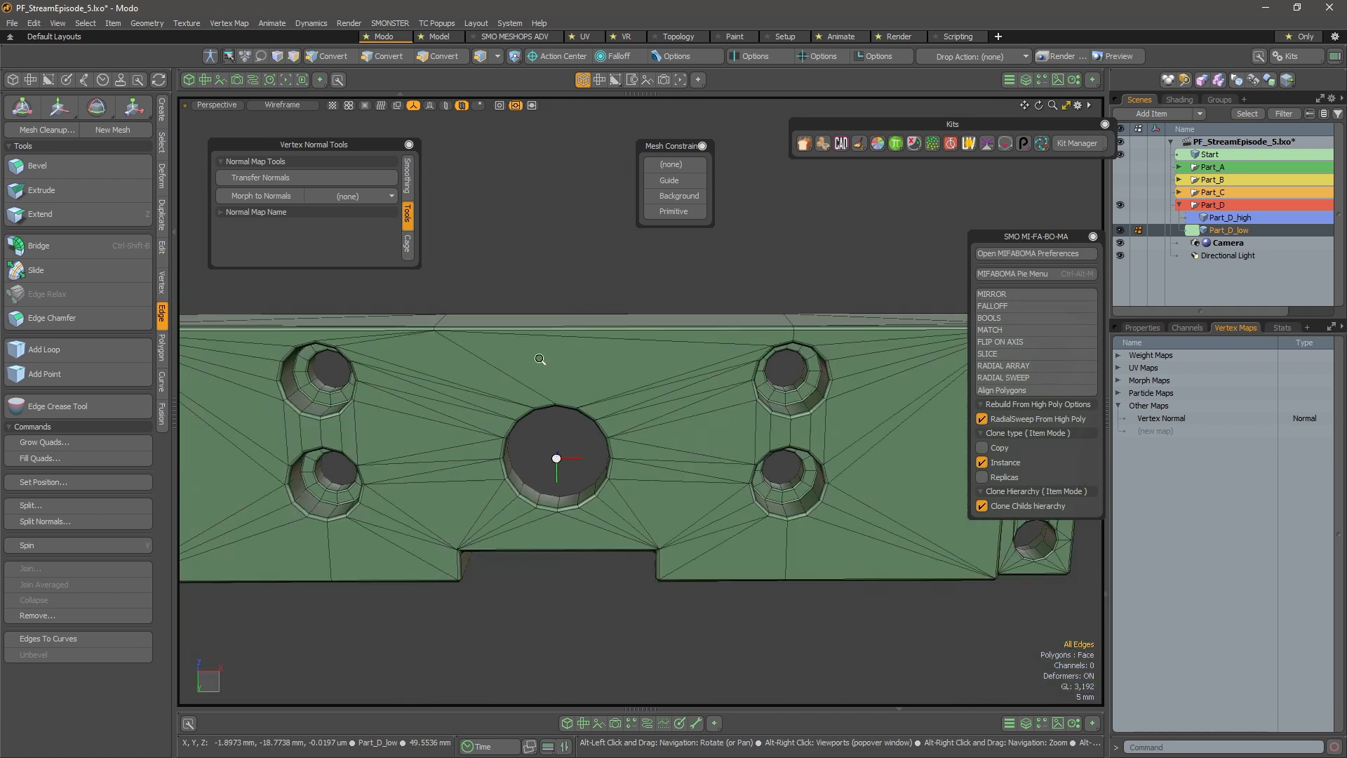
# Undo the last edge collapses on Part_D_low's long side opposite the notch
pyautogui.keyDown('alt'); pyautogui.keyDown('shift'); pyautogui.moveTo(545, 361); pyautogui.dragTo(631, 393); pyautogui.keyUp('shift'); pyautogui.keyUp('alt')
pyautogui.keyDown('alt'); pyautogui.moveTo(631, 393); pyautogui.dragTo(489, 426, button='right'); pyautogui.keyUp('alt')
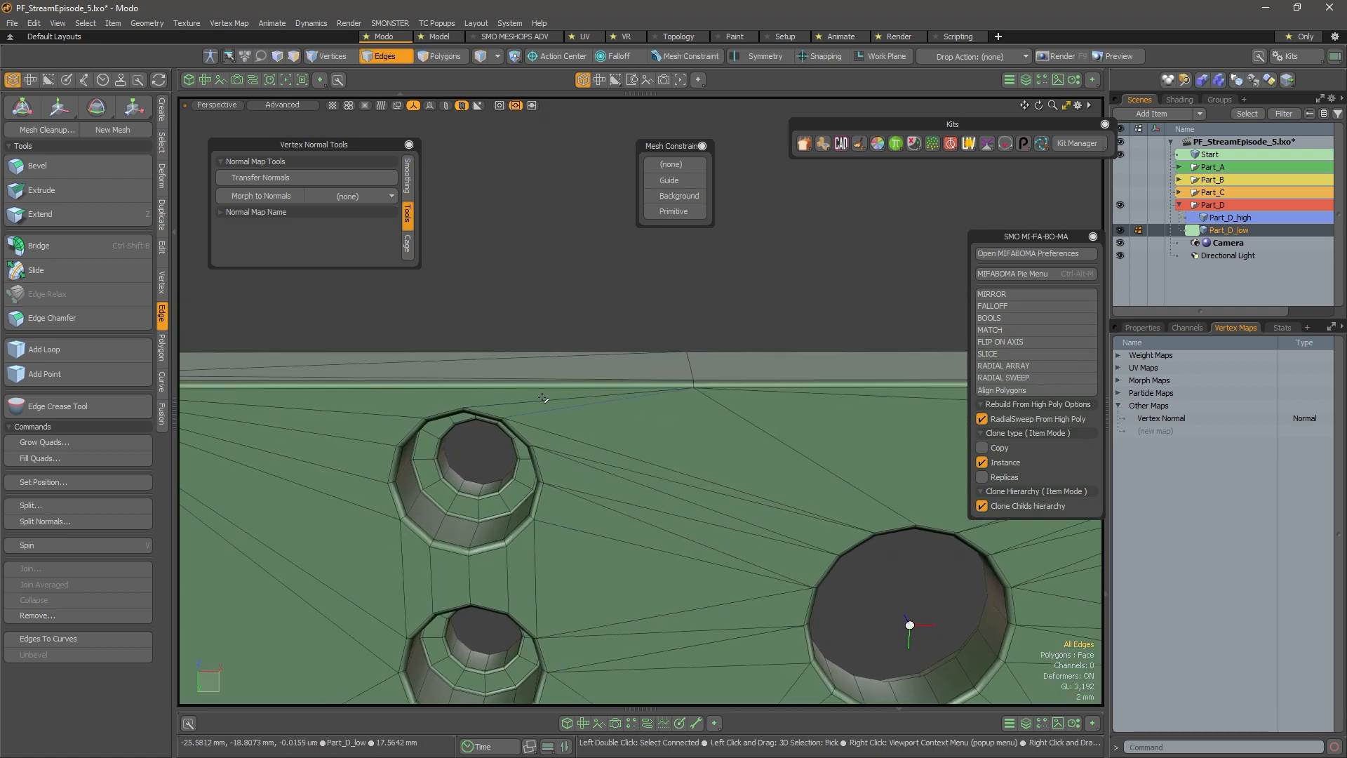
pyautogui.keyDown('alt'); pyautogui.moveTo(546, 418); pyautogui.dragTo(617, 553); pyautogui.keyUp('alt')
pyautogui.keyDown('alt'); pyautogui.keyDown('shift'); pyautogui.moveTo(409, 445); pyautogui.dragTo(731, 406); pyautogui.keyUp('shift'); pyautogui.keyUp('alt')
pyautogui.hotkey('ctrl', 'z')
pyautogui.hotkey('ctrl', 'z')
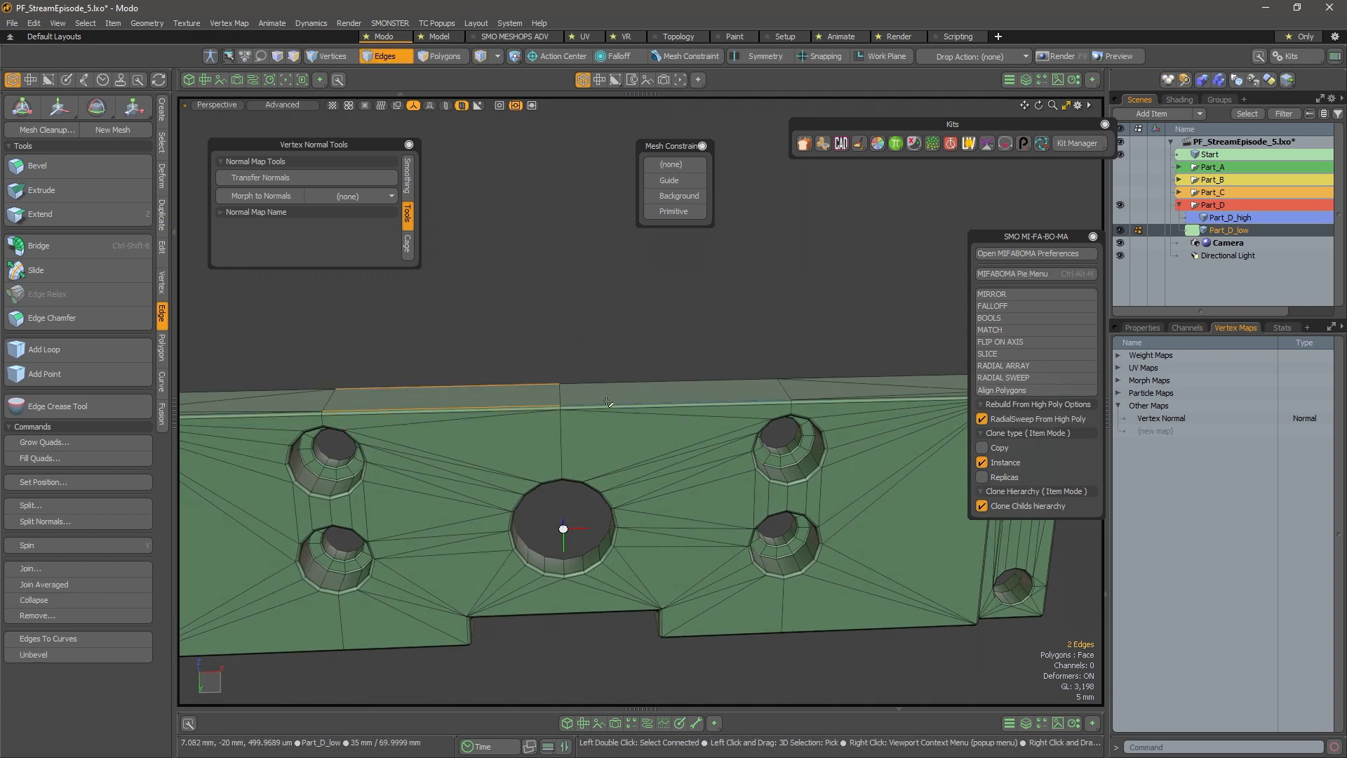
# Join the two bevel vertices above one pair of small holes to the matching bevel vertices beside the central hole
pyautogui.press('1')
pyautogui.scroll(5, 379, 403)
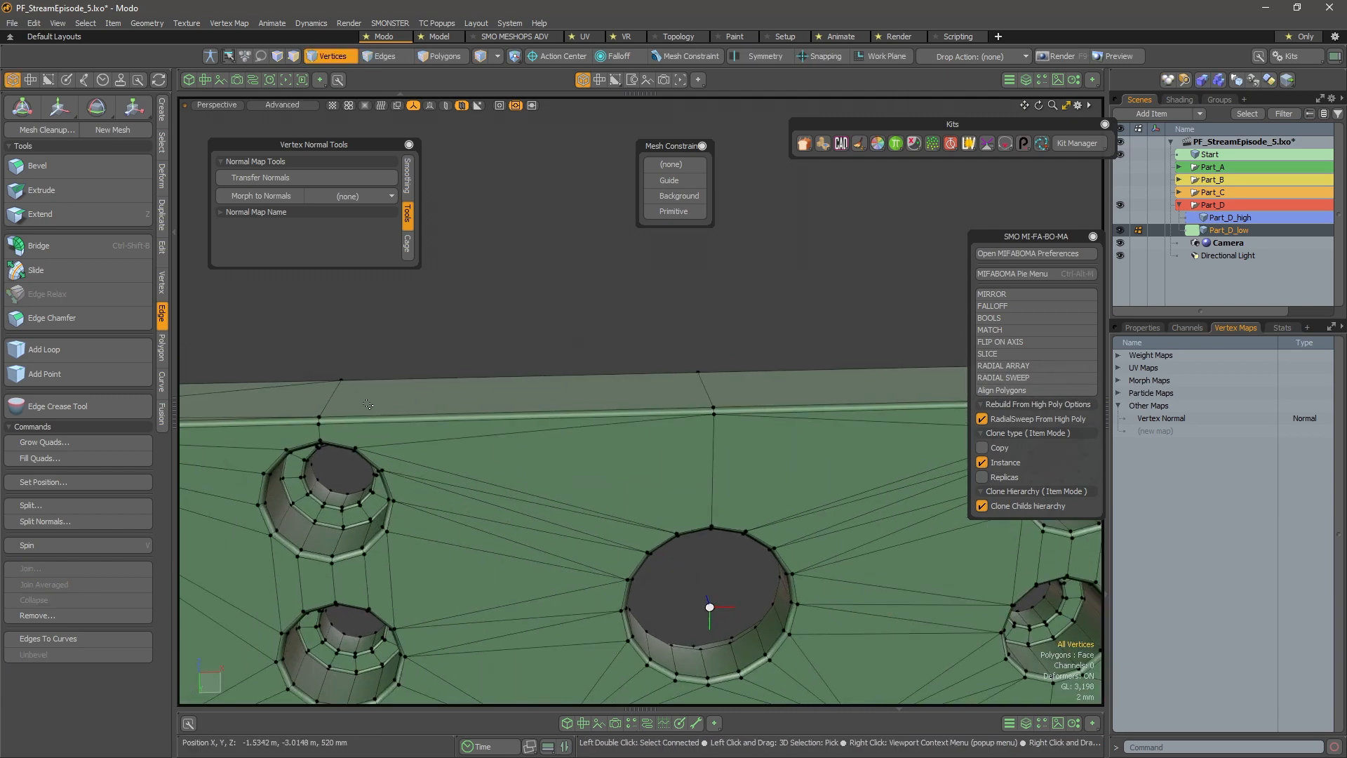
pyautogui.keyDown('alt'); pyautogui.moveTo(379, 402); pyautogui.dragTo(305, 398); pyautogui.keyUp('alt')
pyautogui.click(303, 397)
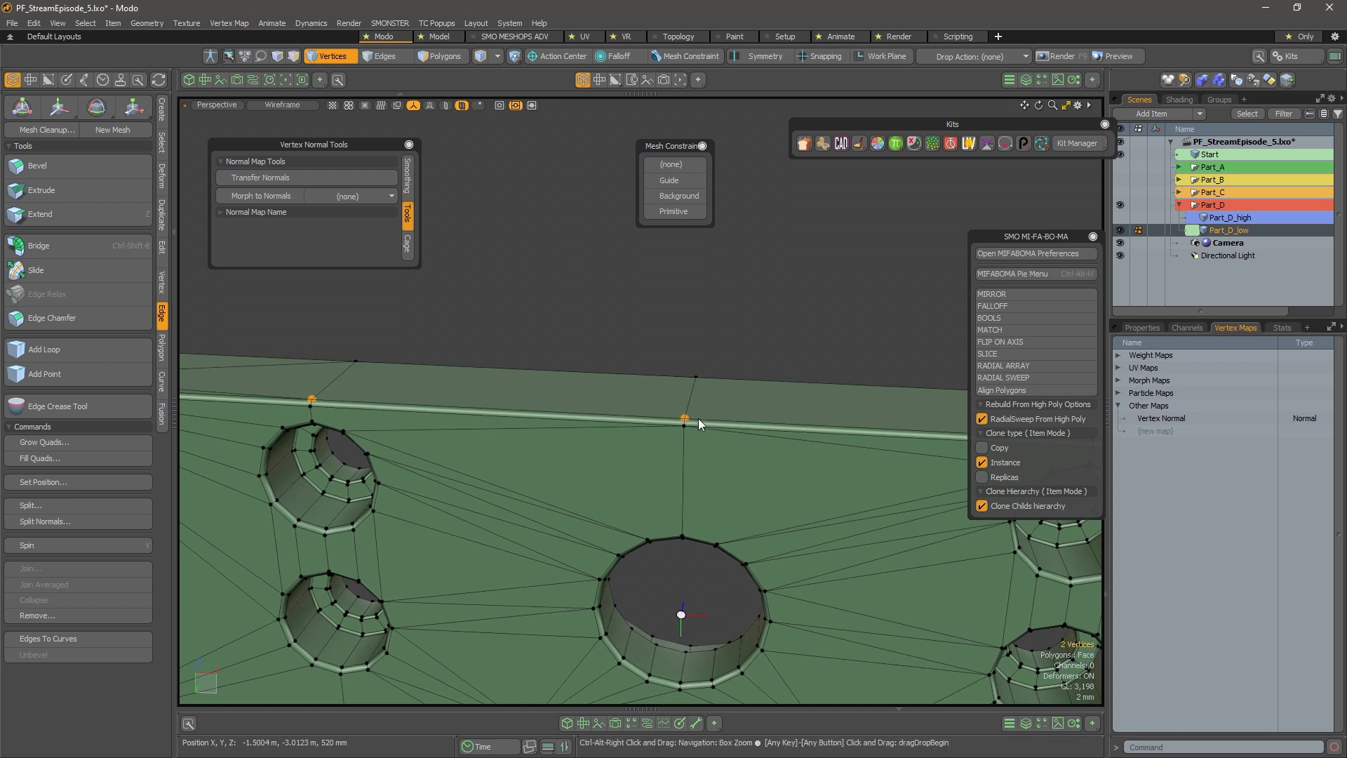
pyautogui.hotkey('ctrl', 'alt', 'j')
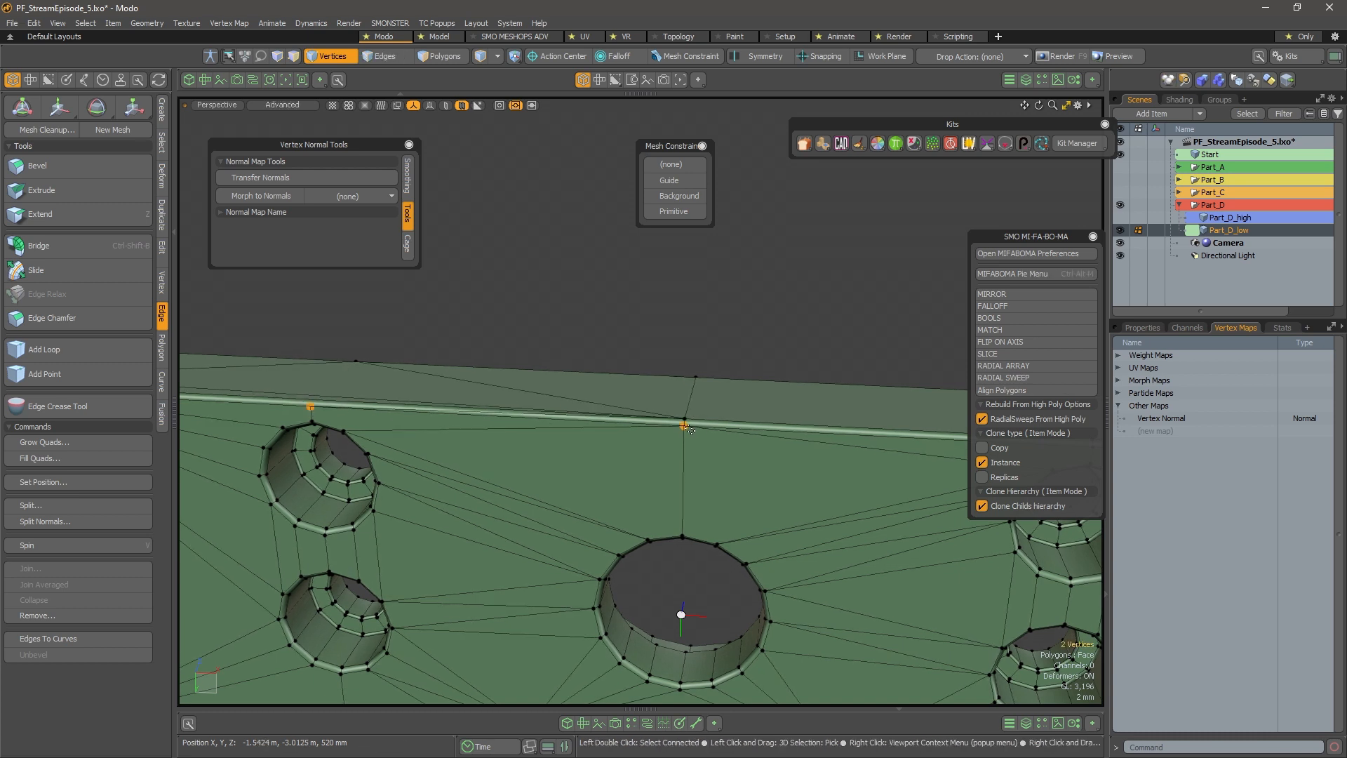
pyautogui.hotkey('ctrl', 'alt', 'j')
# Join the two bevel vertices above the other pair of small holes to the bevel vertices beside the central hole
pyautogui.keyDown('alt'); pyautogui.keyDown('shift'); pyautogui.moveTo(871, 465); pyautogui.dragTo(719, 453); pyautogui.keyUp('shift'); pyautogui.keyUp('alt')
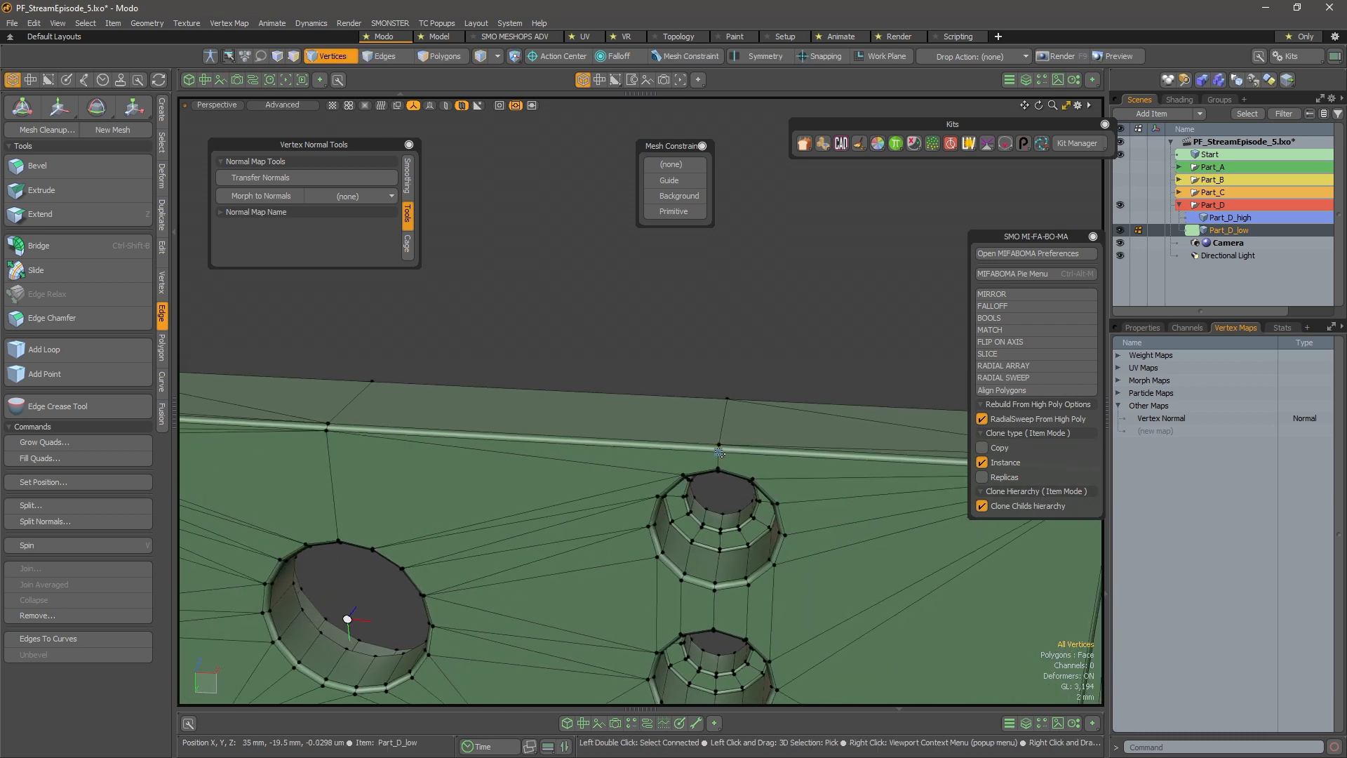
pyautogui.hotkey('ctrl', 'alt', 'j')
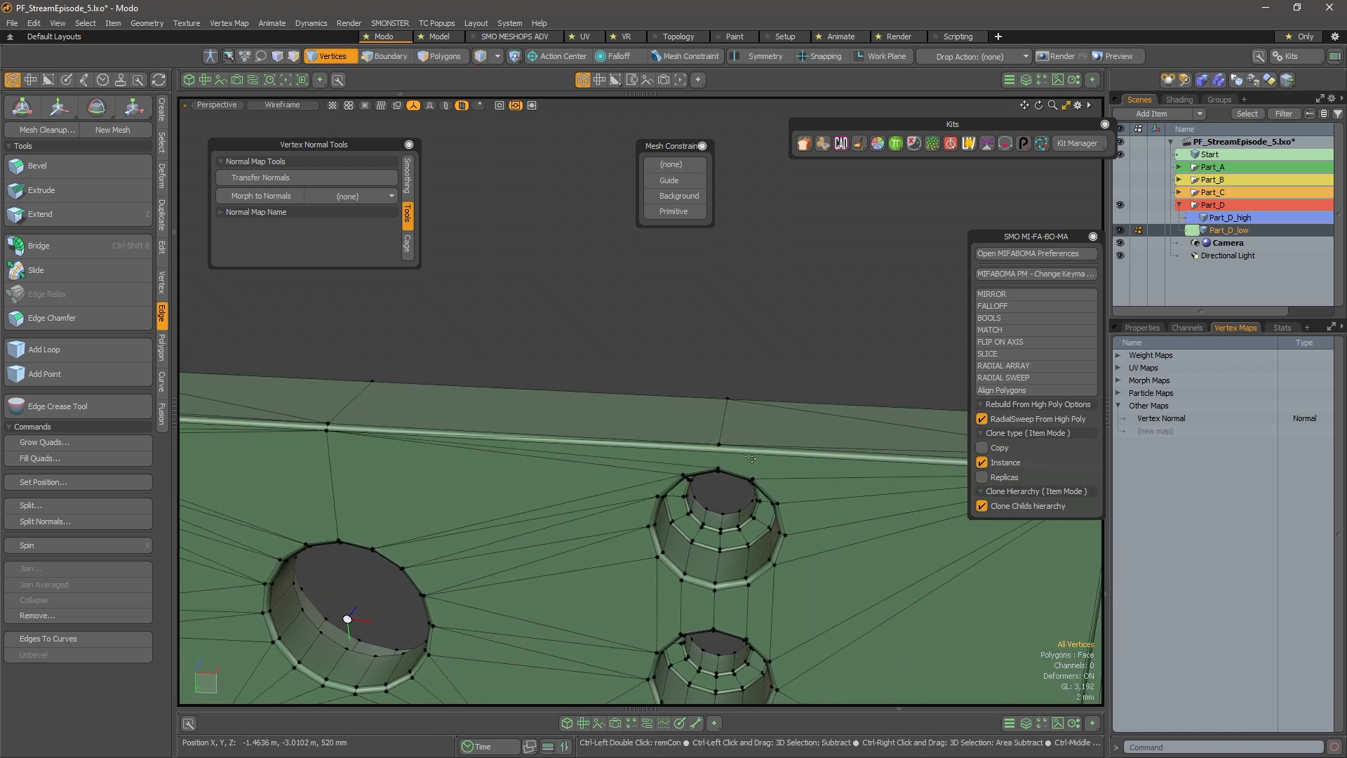
pyautogui.press('Delete')
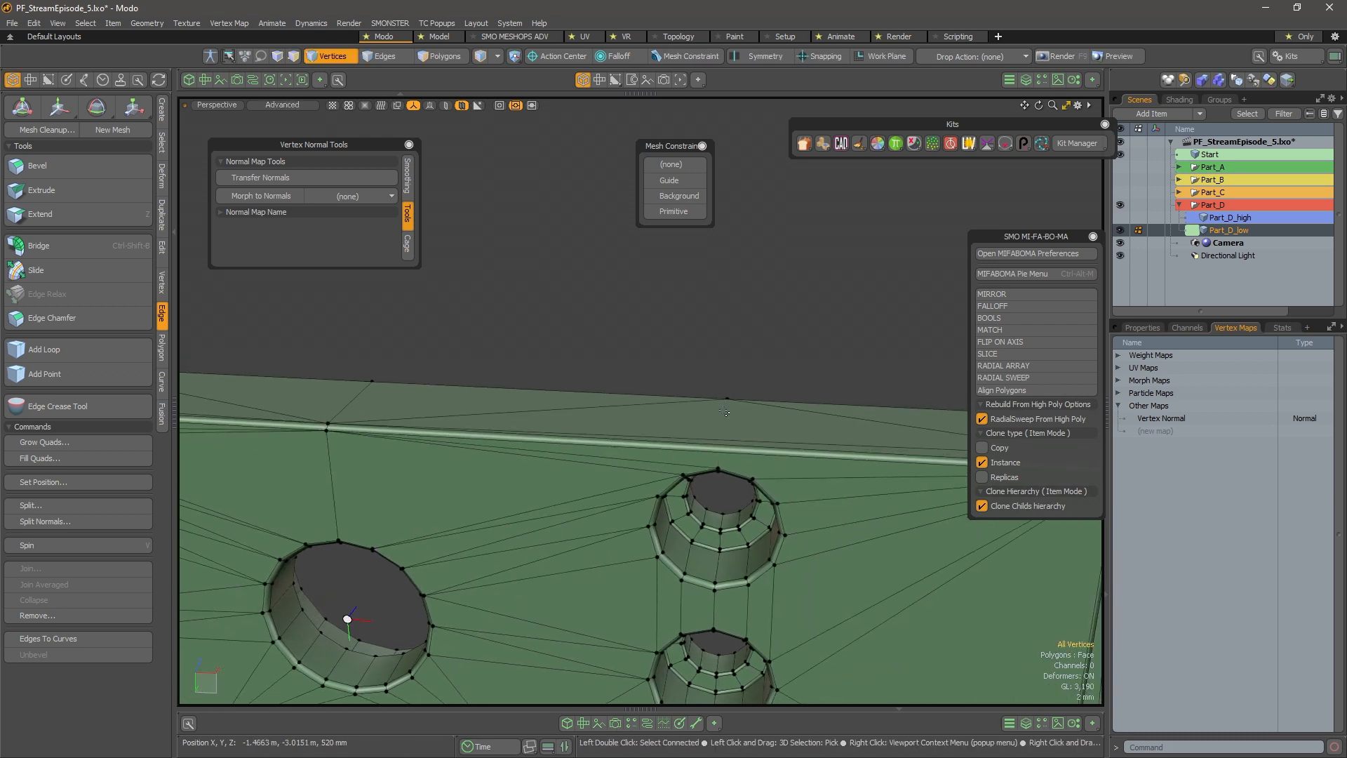
# Join the side face's remaining far-edge vertices on both sides to the middle far-edge vertex
pyautogui.hotkey('ctrl', 'alt', 'j')
pyautogui.keyDown('alt'); pyautogui.keyDown('shift'); pyautogui.moveTo(582, 417); pyautogui.dragTo(754, 447); pyautogui.keyUp('shift'); pyautogui.keyUp('alt')
pyautogui.keyDown('alt'); pyautogui.moveTo(550, 445); pyautogui.dragTo(501, 409); pyautogui.keyUp('alt')
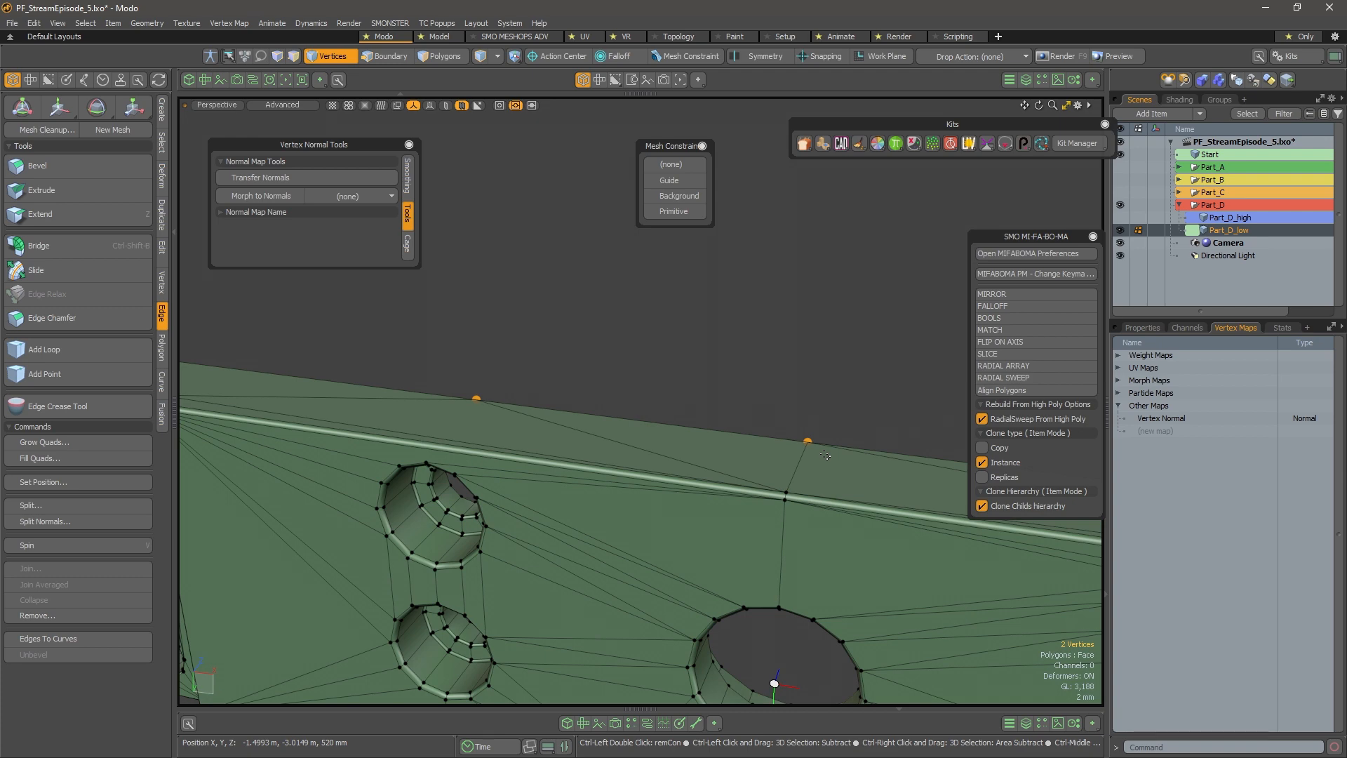
pyautogui.hotkey('ctrl', 'alt', 'j')
pyautogui.keyDown('alt'); pyautogui.moveTo(714, 460); pyautogui.dragTo(688, 409); pyautogui.keyUp('alt')
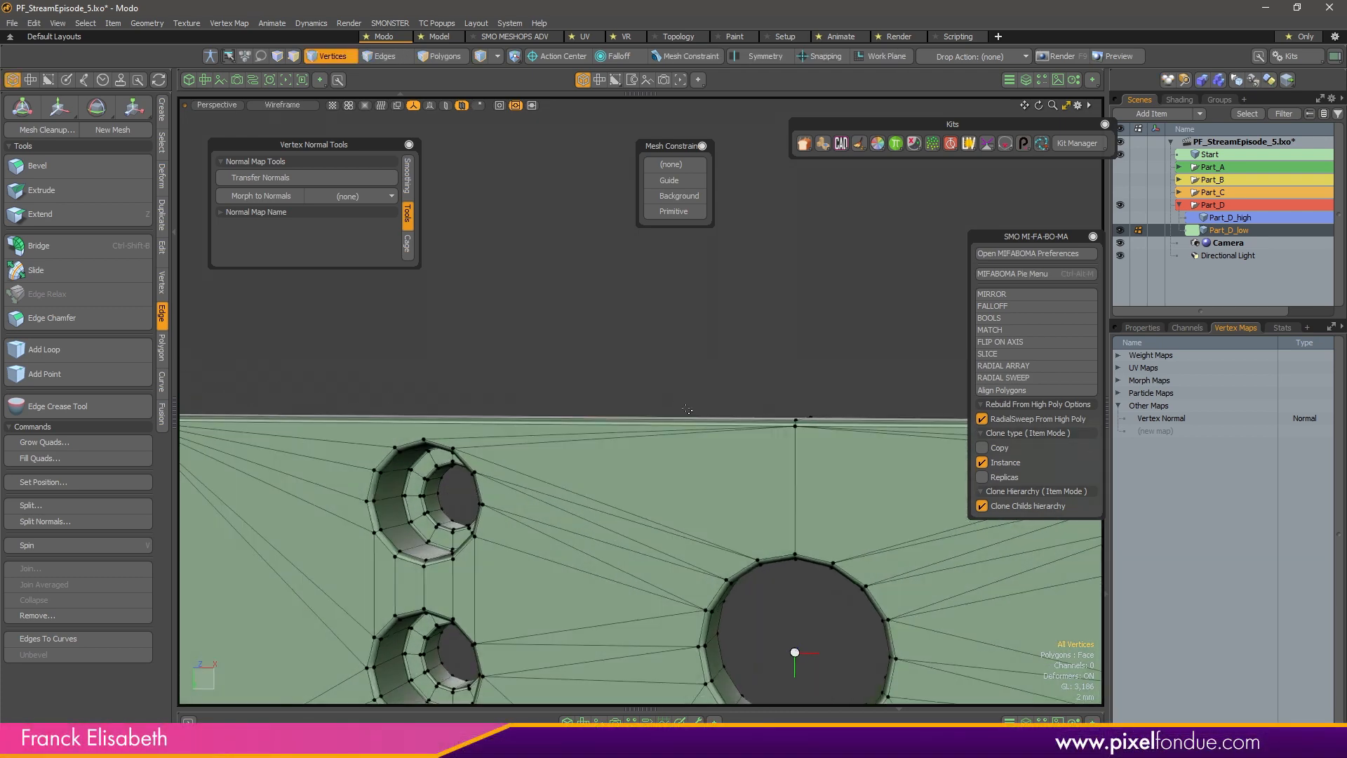
# Examine the long edges running between the middle of the long side, the central hole and the small holes
pyautogui.press('space')
pyautogui.press('space')
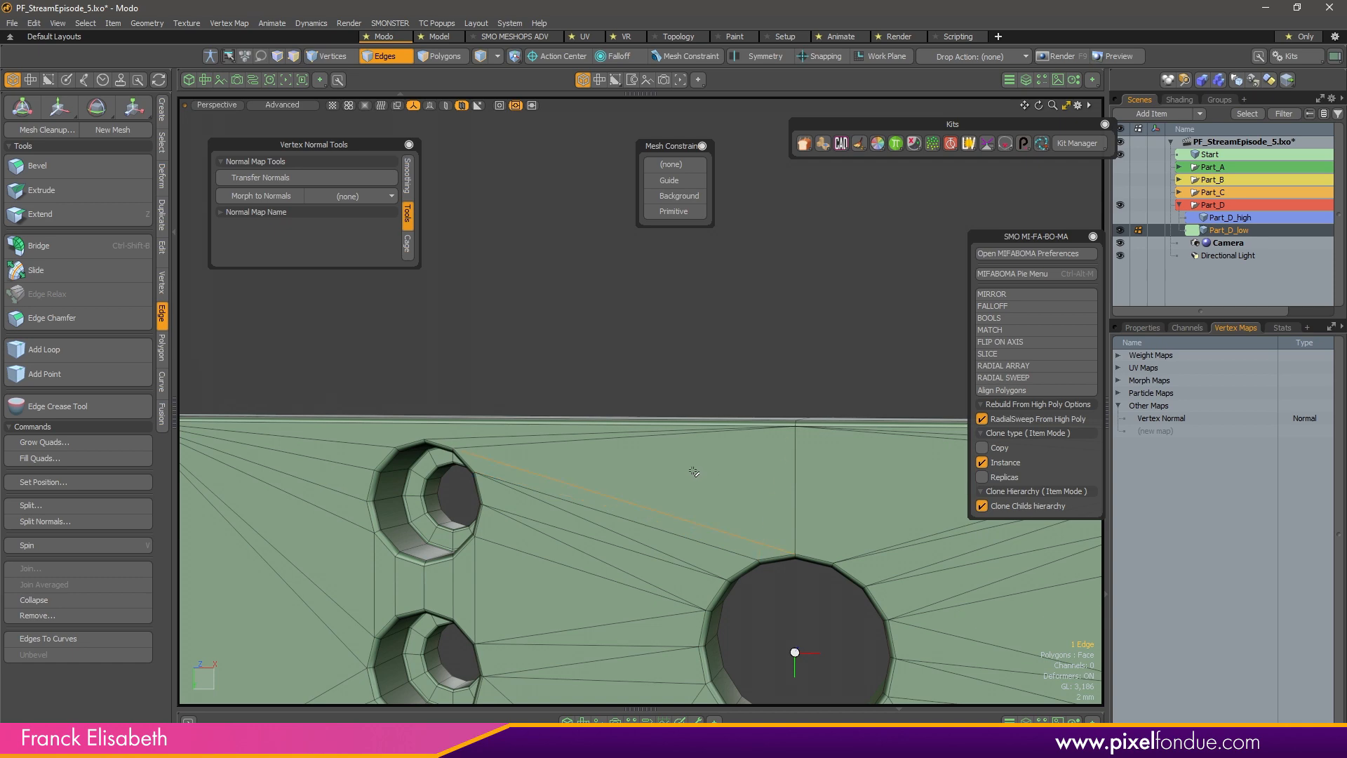
pyautogui.keyDown('alt'); pyautogui.moveTo(860, 514); pyautogui.dragTo(694, 470); pyautogui.keyUp('alt')
pyautogui.press('2')
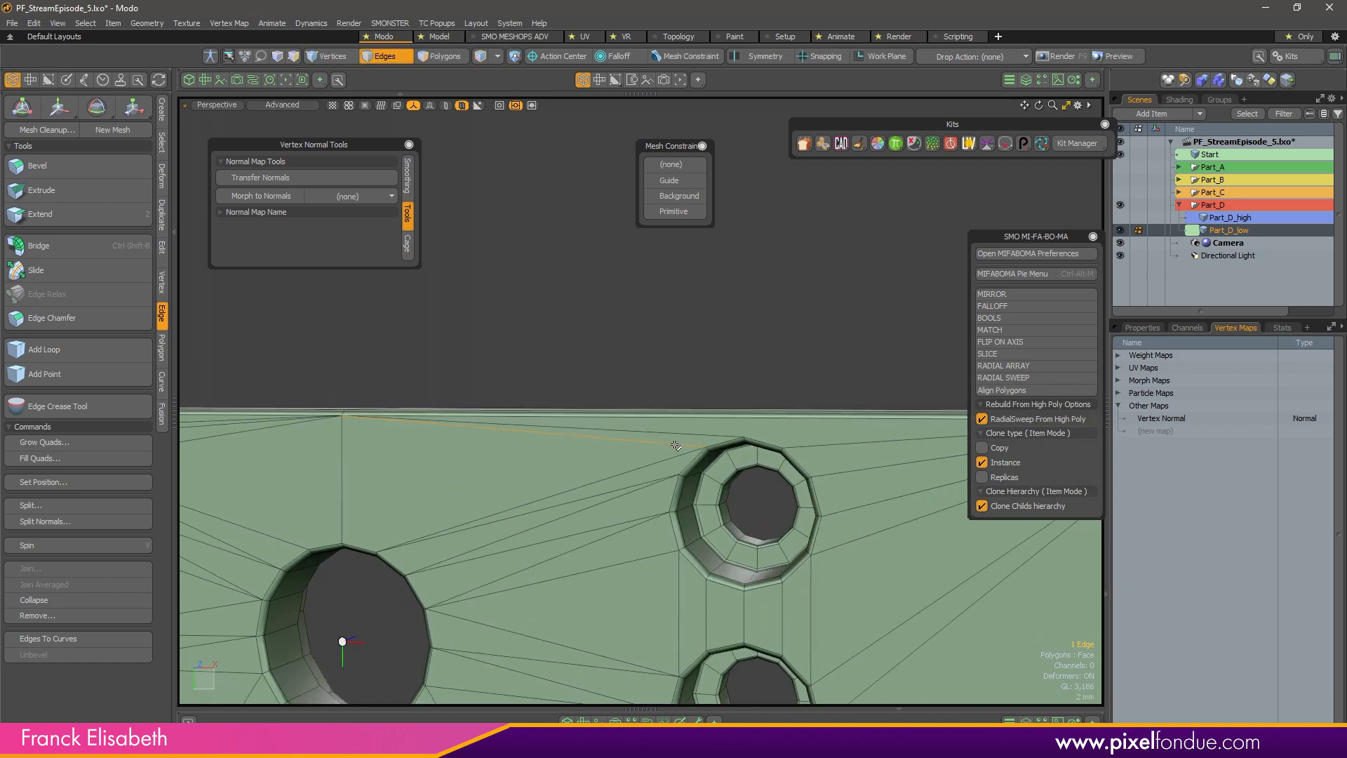
pyautogui.keyDown('alt'); pyautogui.keyDown('shift'); pyautogui.moveTo(325, 468); pyautogui.dragTo(673, 481); pyautogui.keyUp('shift'); pyautogui.keyUp('alt')
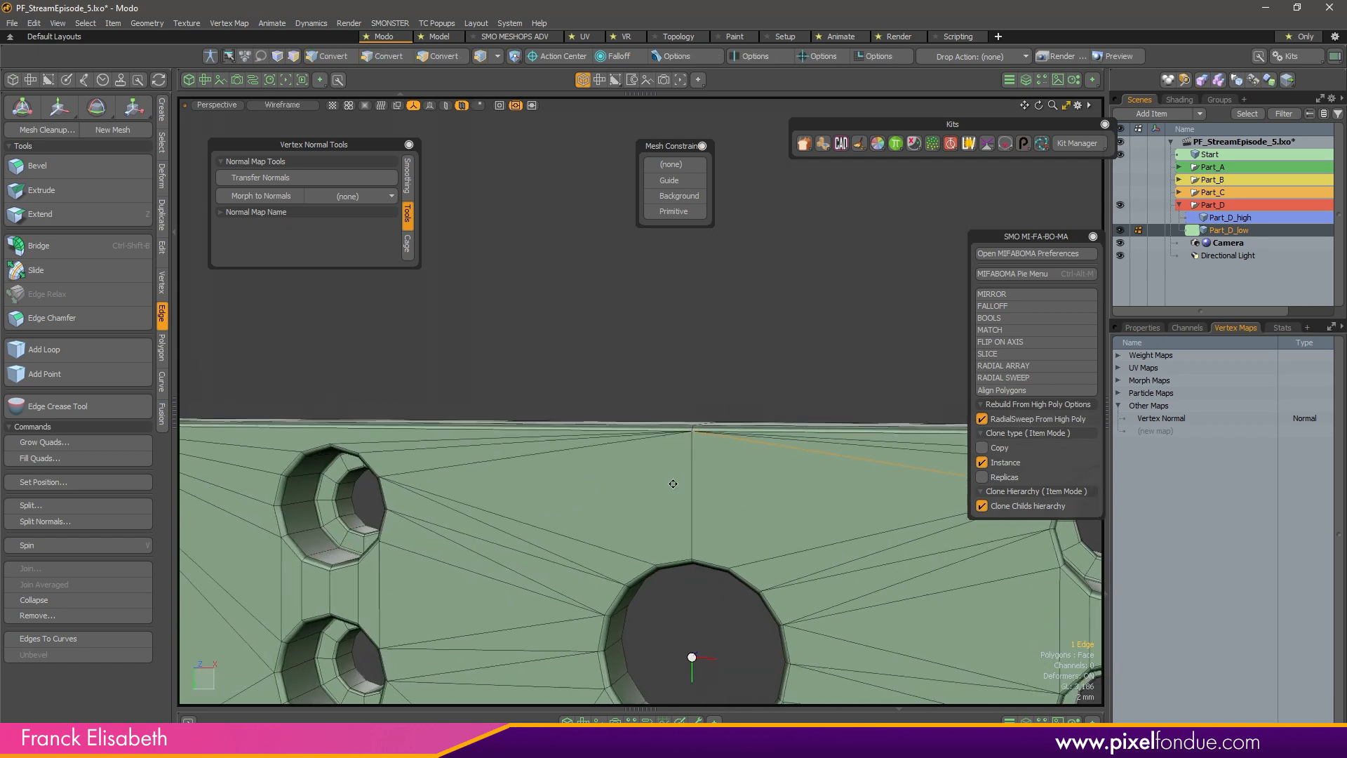
pyautogui.click(746, 364)
pyautogui.keyDown('alt'); pyautogui.moveTo(745, 364); pyautogui.dragTo(487, 461); pyautogui.keyUp('alt')
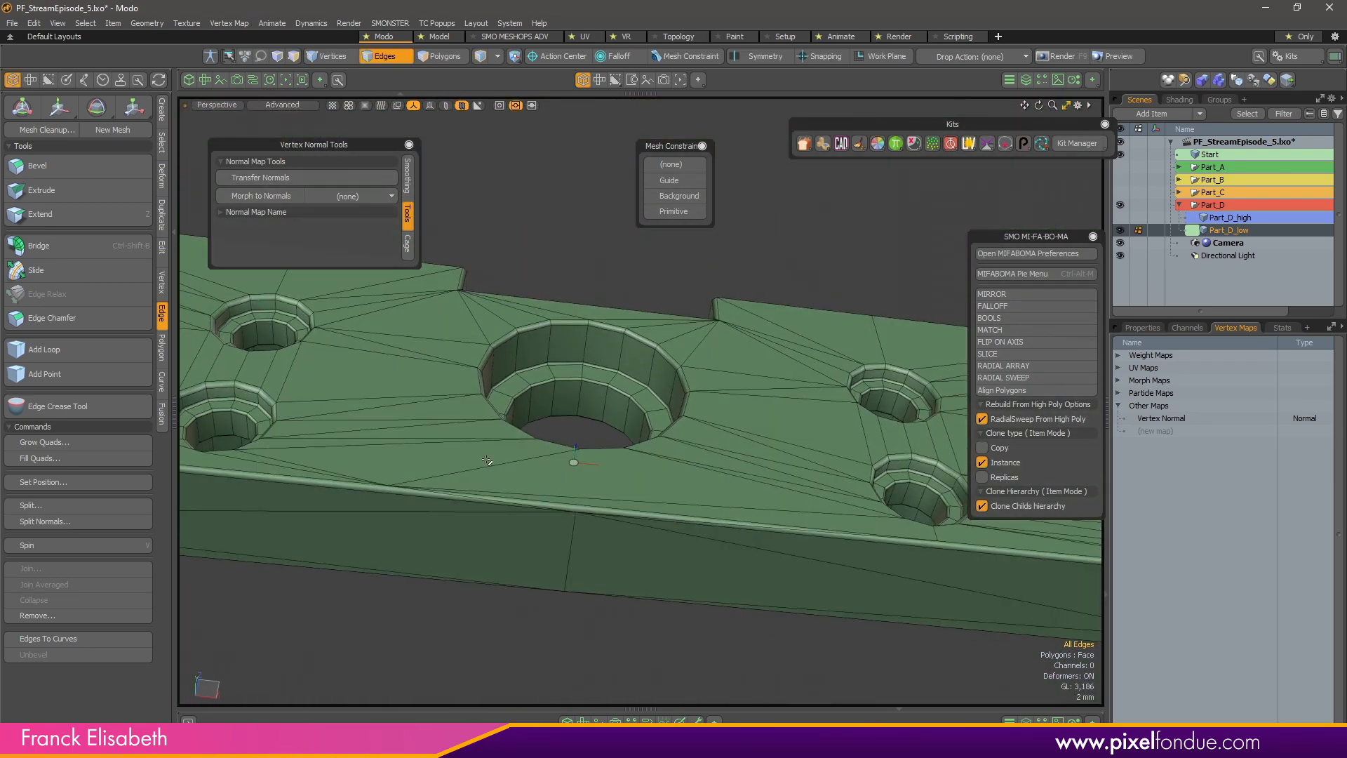
# Move the off-centre bevel vertex on the opposite face to the middle of the long side, using geometry snapping
pyautogui.press('y')
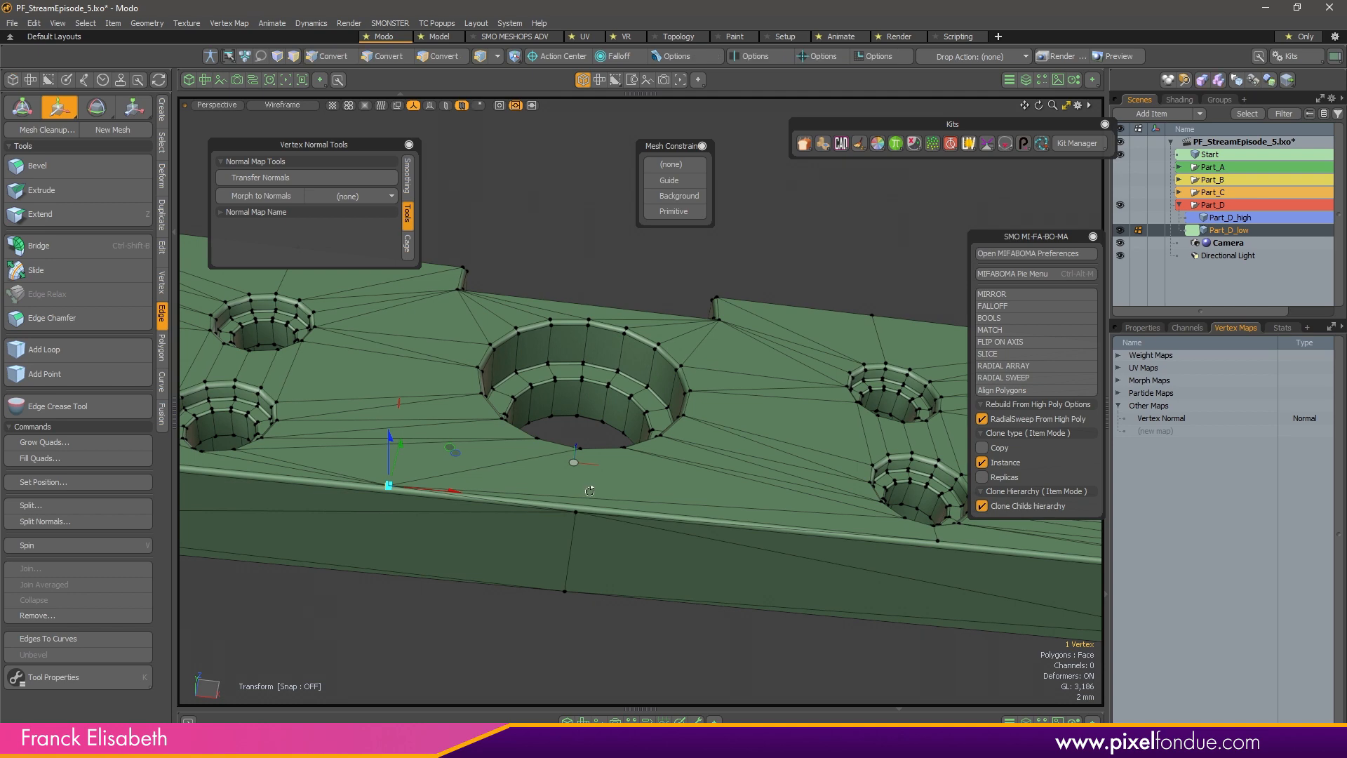
pyautogui.moveTo(463, 493); pyautogui.dragTo(646, 510)
pyautogui.press('x')
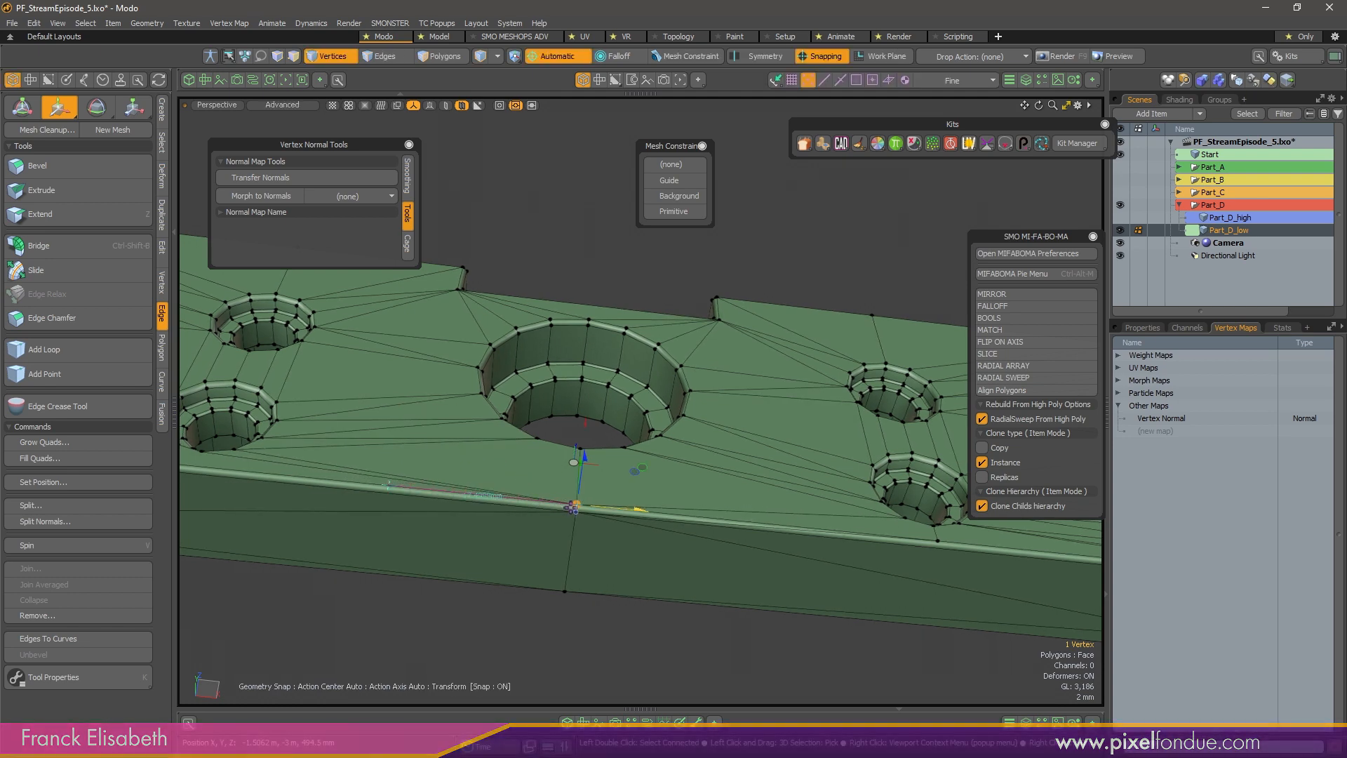
pyautogui.press('q')
pyautogui.keyDown('alt'); pyautogui.moveTo(738, 476); pyautogui.dragTo(685, 529); pyautogui.keyUp('alt')
pyautogui.scroll(-3, 698, 533)
pyautogui.press('2')
pyautogui.press('1')
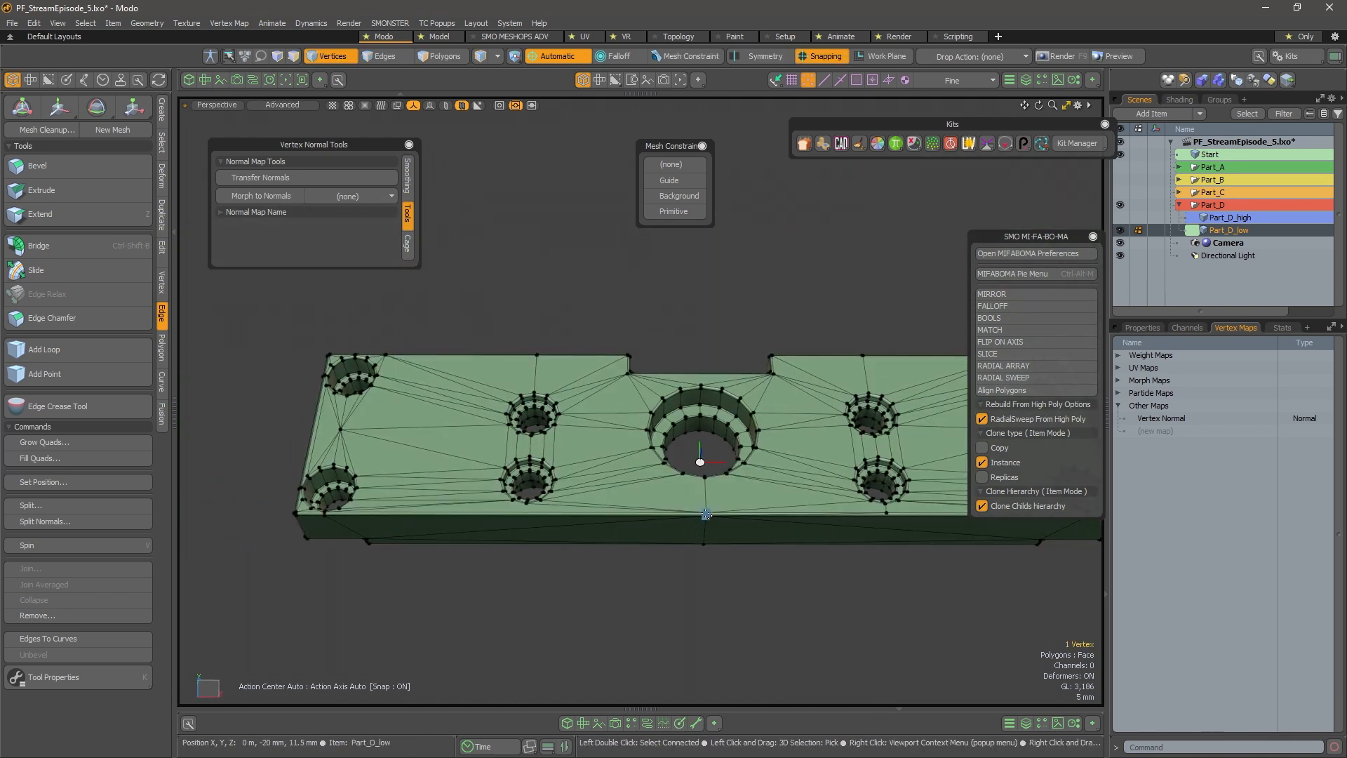
# Try to remove the two bevel vertices beside the corner hole on the long side, and undo the attempt
pyautogui.keyDown('alt'); pyautogui.moveTo(591, 506); pyautogui.dragTo(862, 494); pyautogui.keyUp('alt')
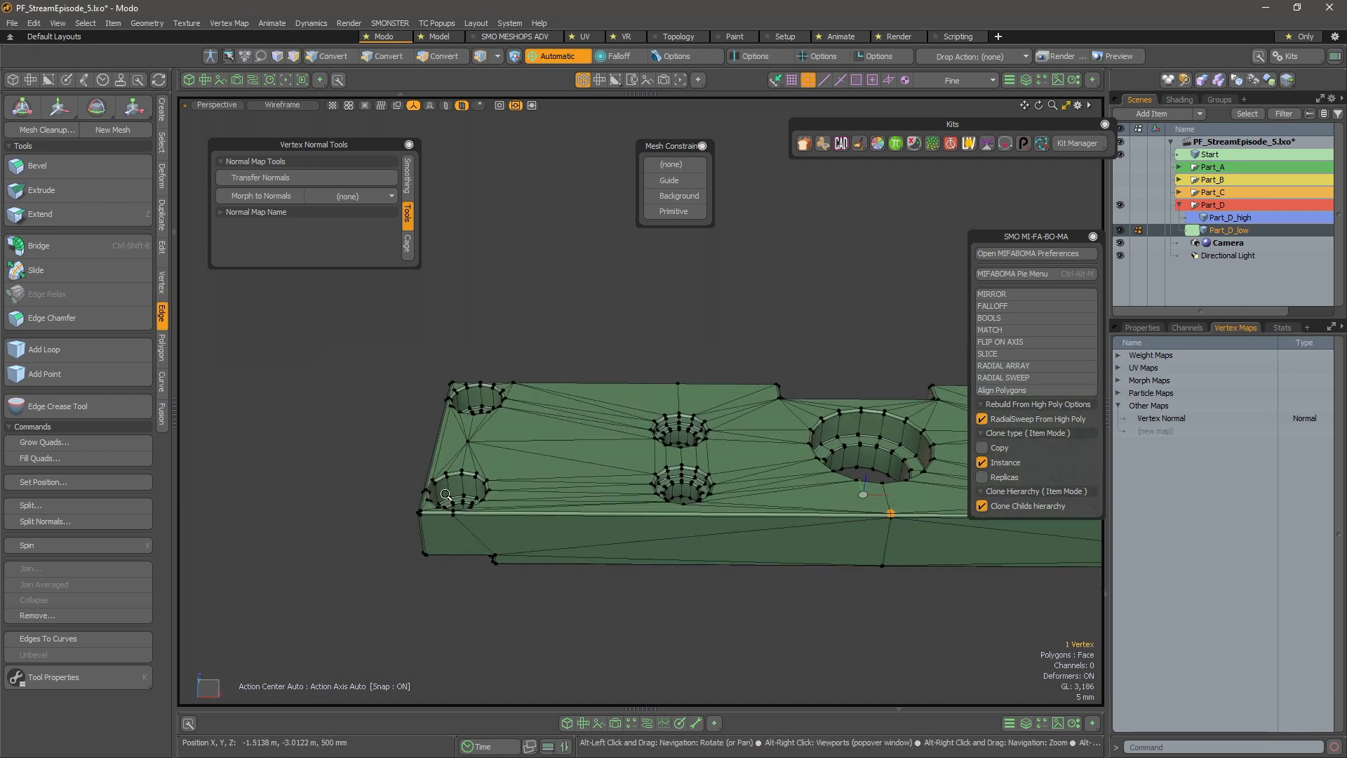
pyautogui.scroll(5, 428, 518)
pyautogui.keyDown('alt'); pyautogui.keyDown('shift'); pyautogui.moveTo(453, 529); pyautogui.dragTo(495, 519); pyautogui.keyUp('shift'); pyautogui.keyUp('alt')
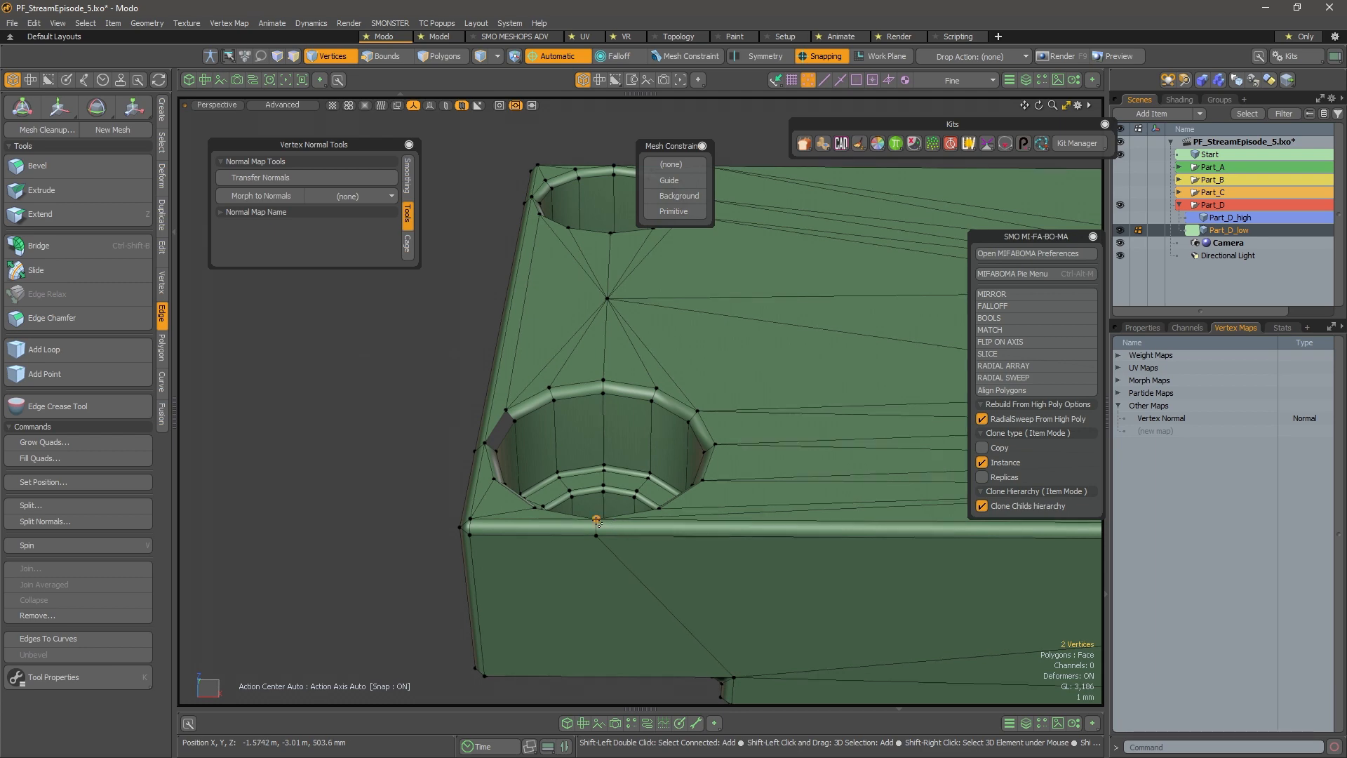
pyautogui.keyDown('alt'); pyautogui.keyDown('shift'); pyautogui.moveTo(859, 504); pyautogui.dragTo(565, 501); pyautogui.keyUp('shift'); pyautogui.keyUp('alt')
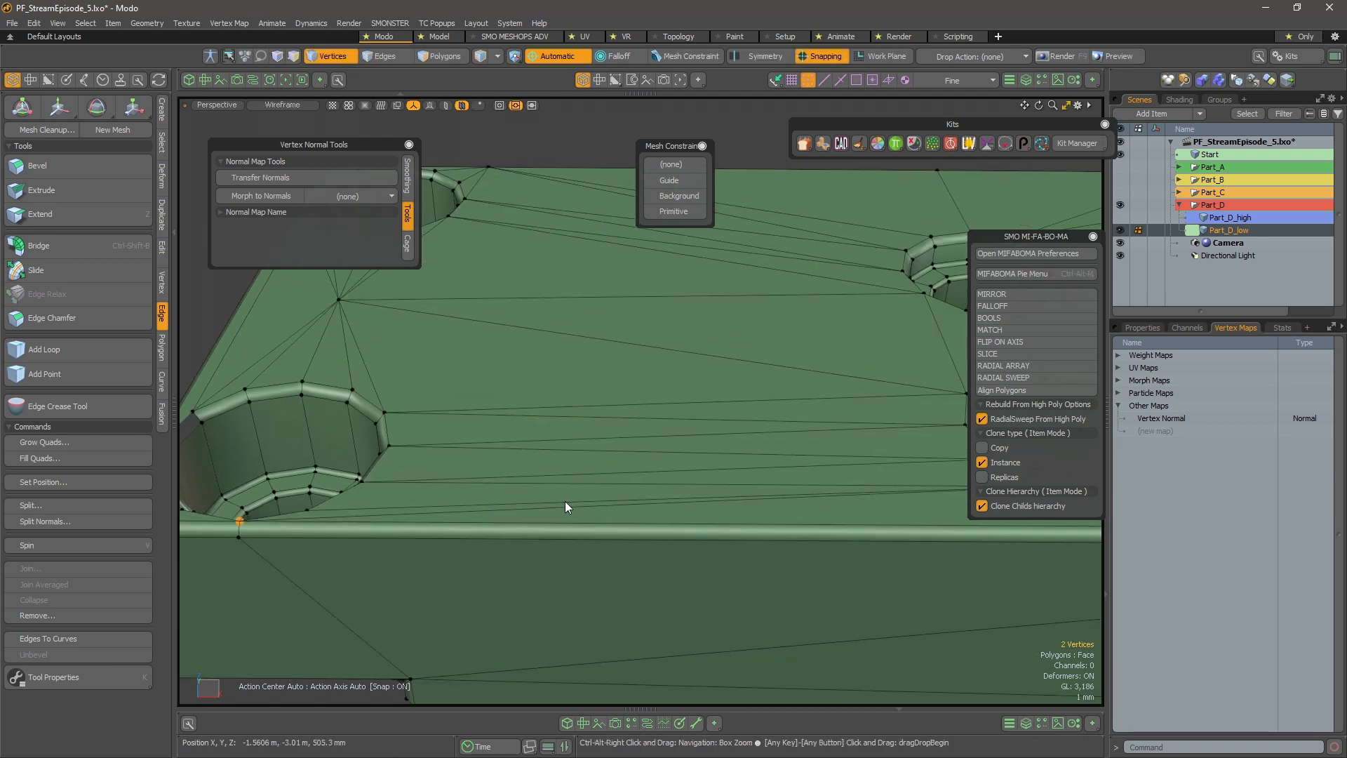
pyautogui.press('BackSpace')
pyautogui.scroll(-6, 565, 501)
pyautogui.scroll(4, 603, 501)
pyautogui.keyDown('alt'); pyautogui.moveTo(617, 509); pyautogui.dragTo(608, 599); pyautogui.keyUp('alt')
pyautogui.moveTo(787, 520)
pyautogui.keyDown('alt'); pyautogui.mouseDown()
pyautogui.moveTo(617, 511)
pyautogui.moveTo(809, 526)
pyautogui.mouseUp(); pyautogui.keyUp('alt')
pyautogui.keyDown('alt'); pyautogui.moveTo(714, 521); pyautogui.dragTo(660, 479); pyautogui.keyUp('alt')
pyautogui.hotkey('ctrl', 'x')
pyautogui.hotkey('ctrl', 'z')
pyautogui.hotkey('ctrl', 'z')
pyautogui.scroll(-3, 897, 289)
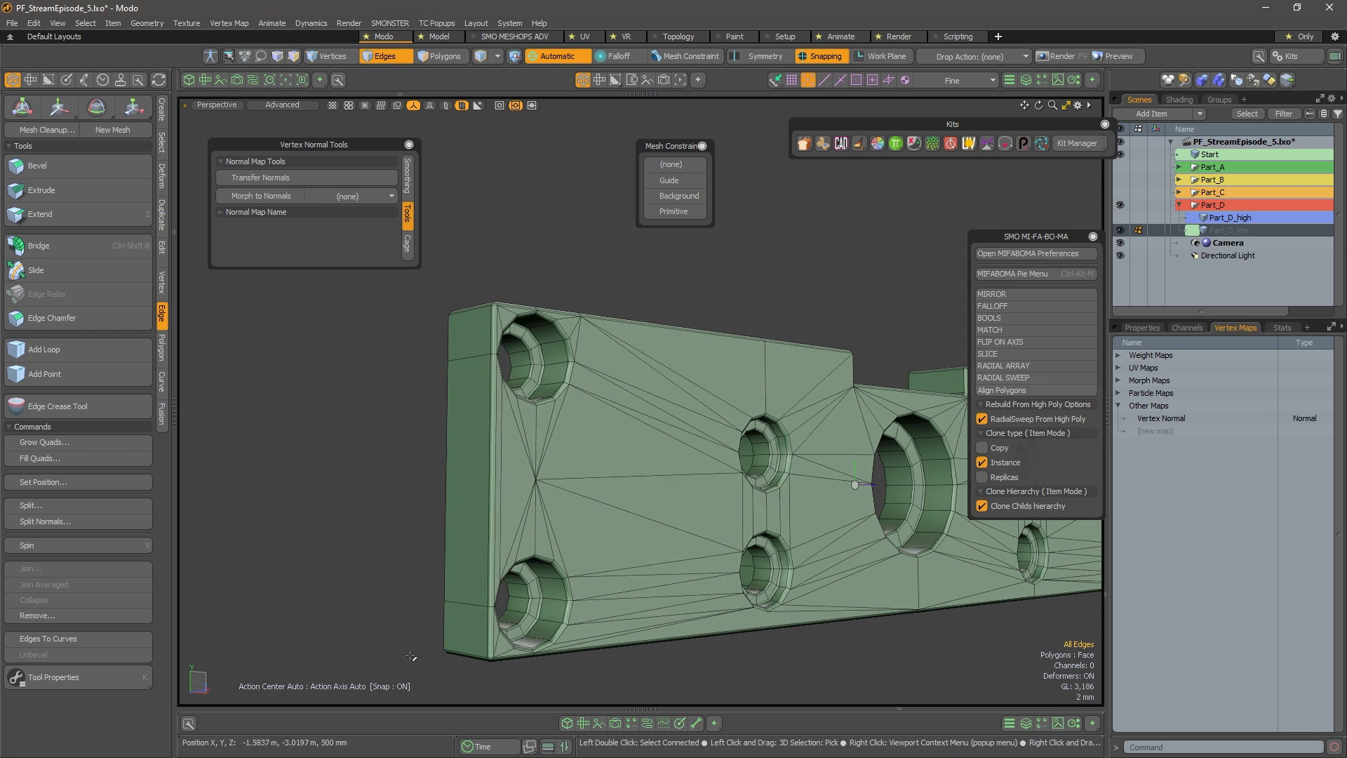
# Examine the mesh on both faces and the stepped end of Part_D_low up to the notch
pyautogui.keyDown('alt'); pyautogui.moveTo(421, 482); pyautogui.dragTo(772, 486); pyautogui.keyUp('alt')
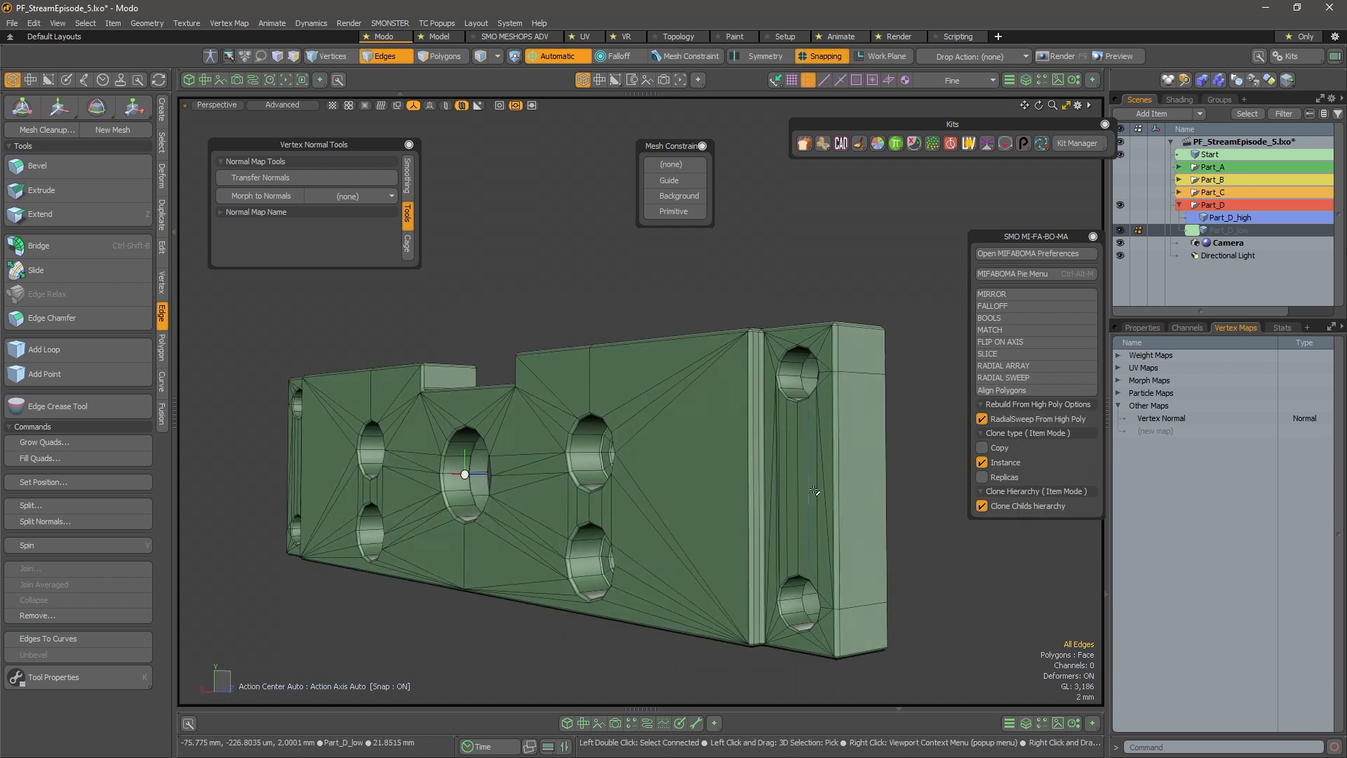
pyautogui.keyDown('alt'); pyautogui.moveTo(903, 499); pyautogui.dragTo(533, 510); pyautogui.keyUp('alt')
pyautogui.keyDown('alt'); pyautogui.moveTo(833, 513); pyautogui.dragTo(423, 528, button='middle'); pyautogui.keyUp('alt')
pyautogui.keyDown('alt'); pyautogui.moveTo(547, 533); pyautogui.dragTo(590, 506); pyautogui.keyUp('alt')
pyautogui.scroll(-3, 635, 561)
pyautogui.scroll(4, 652, 470)
pyautogui.keyDown('alt'); pyautogui.moveTo(653, 470); pyautogui.dragTo(743, 449); pyautogui.keyUp('alt')
# Try joining the two bevel vertices above the small holes to the notch corner vertices on one face
pyautogui.press('1')
pyautogui.keyDown('alt'); pyautogui.moveTo(828, 411); pyautogui.dragTo(761, 401); pyautogui.keyUp('alt')
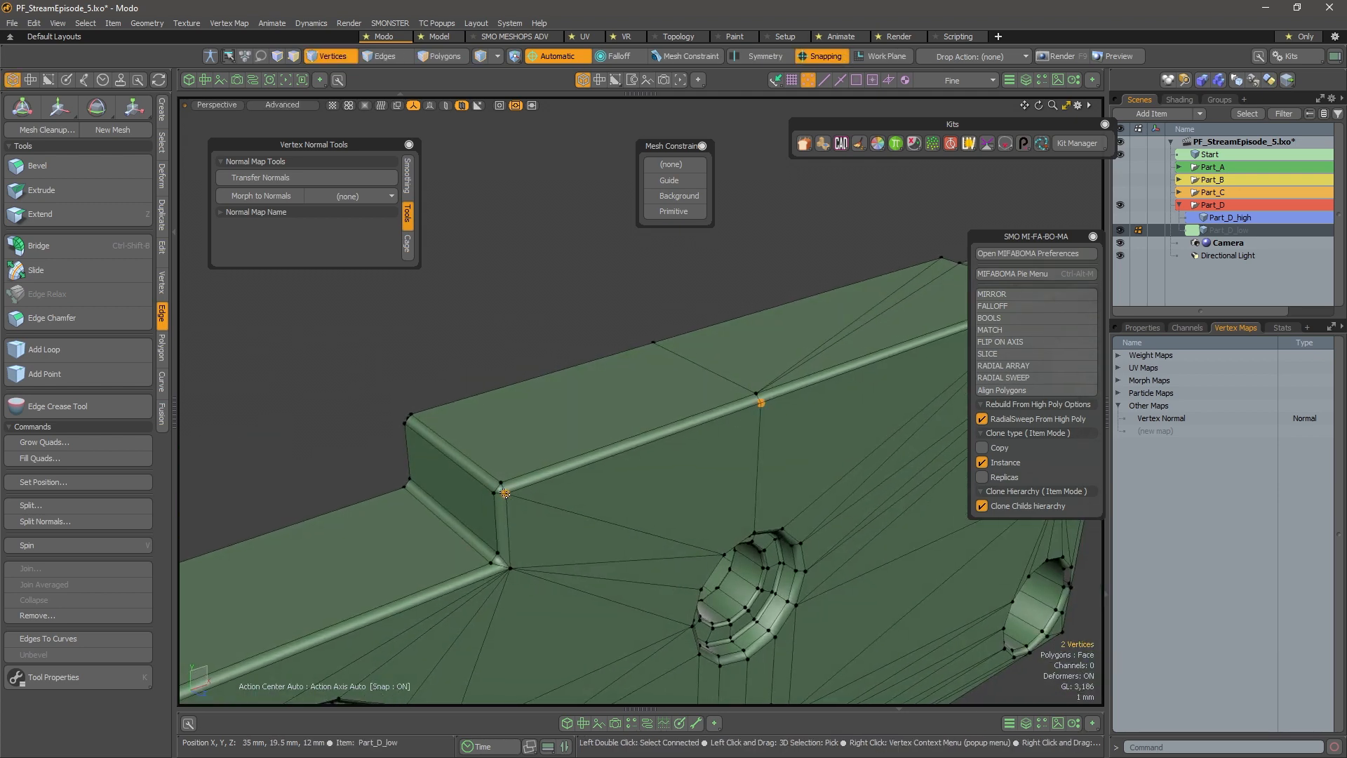
pyautogui.click(666, 453)
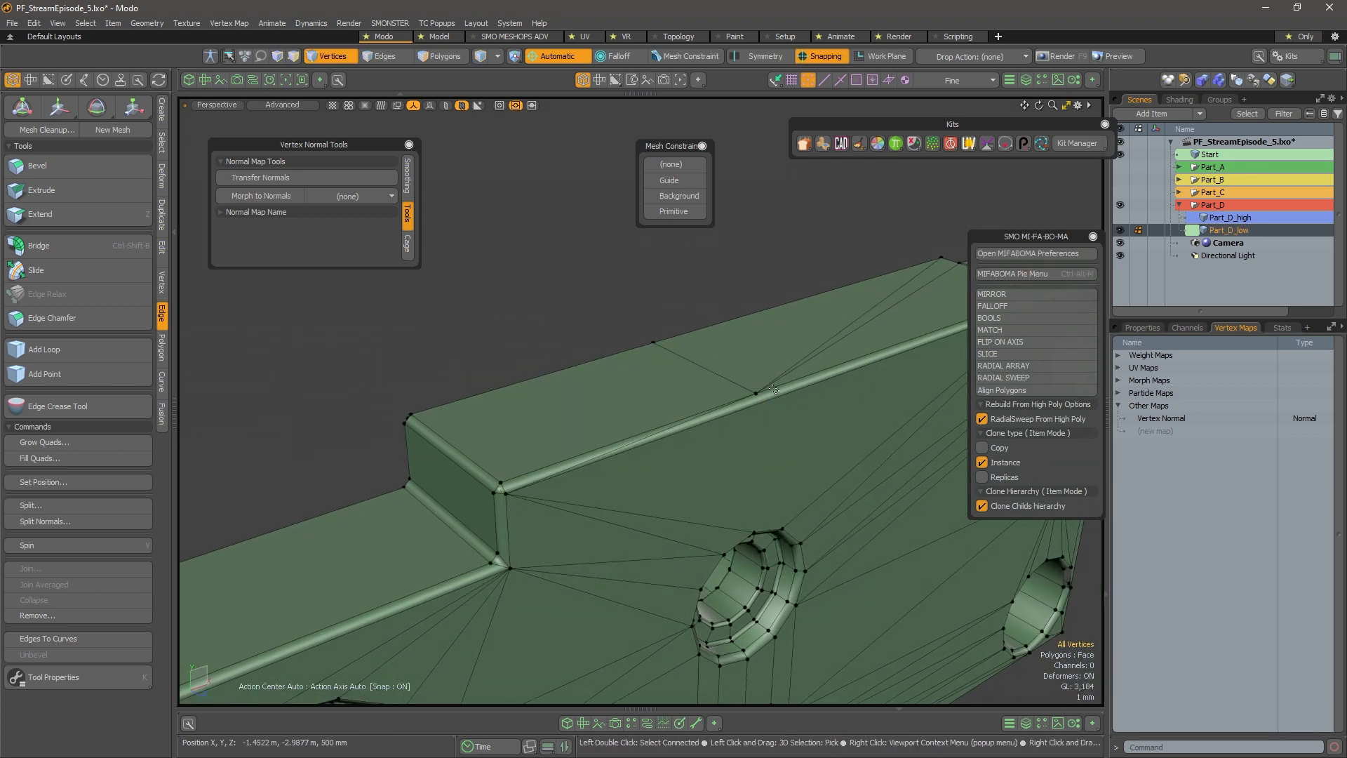
pyautogui.click(772, 391)
pyautogui.hotkey('alt', 'a')
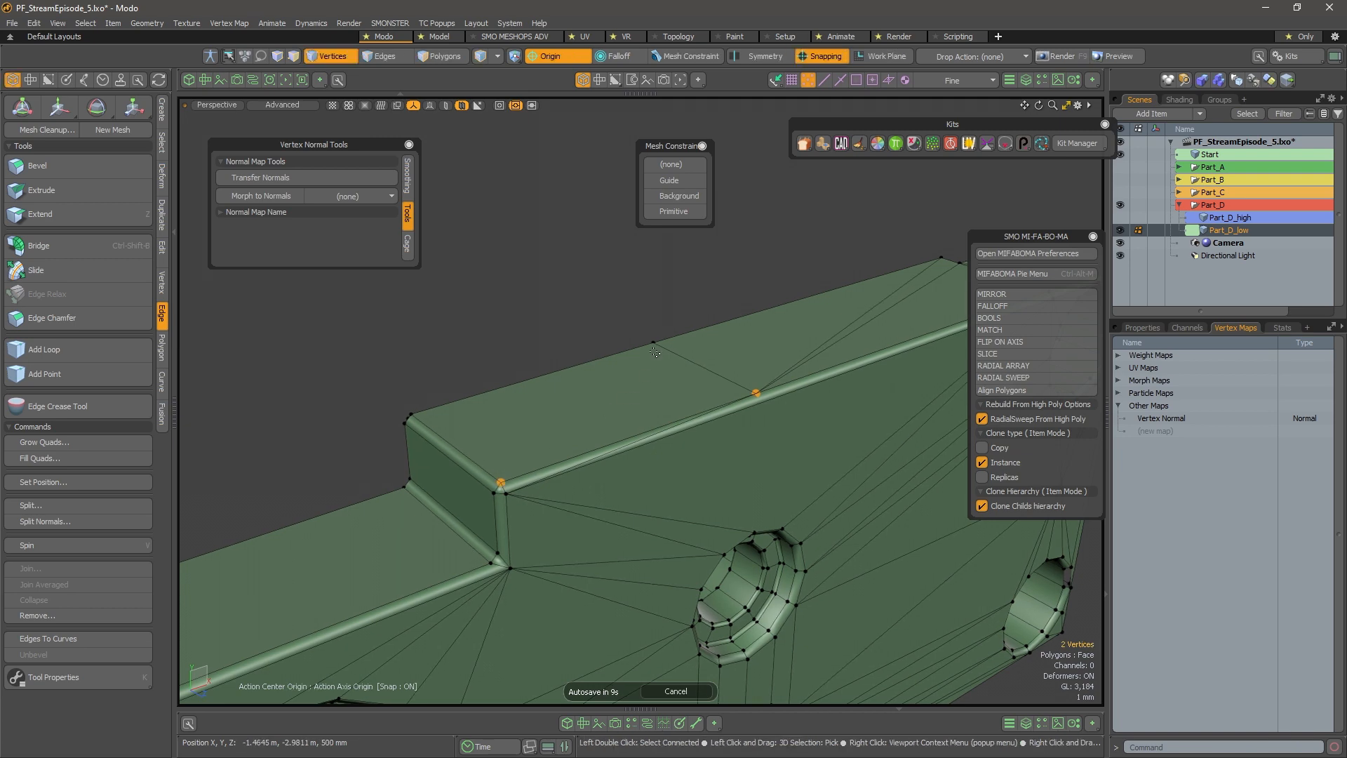
pyautogui.click(680, 366)
# Try joining the matching bevel vertices on the opposite face to its notch corner vertices
pyautogui.keyDown('alt'); pyautogui.moveTo(680, 366); pyautogui.dragTo(653, 408); pyautogui.keyUp('alt')
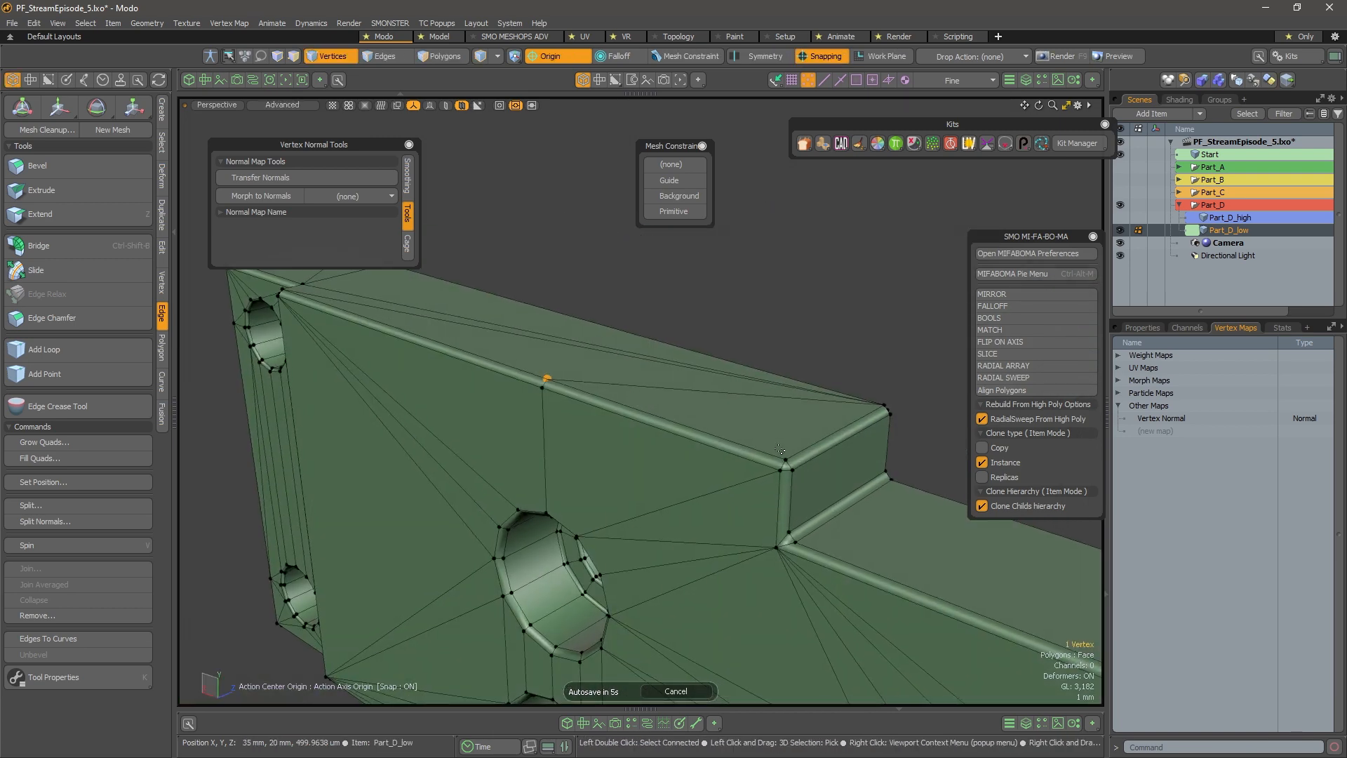
pyautogui.click(789, 454)
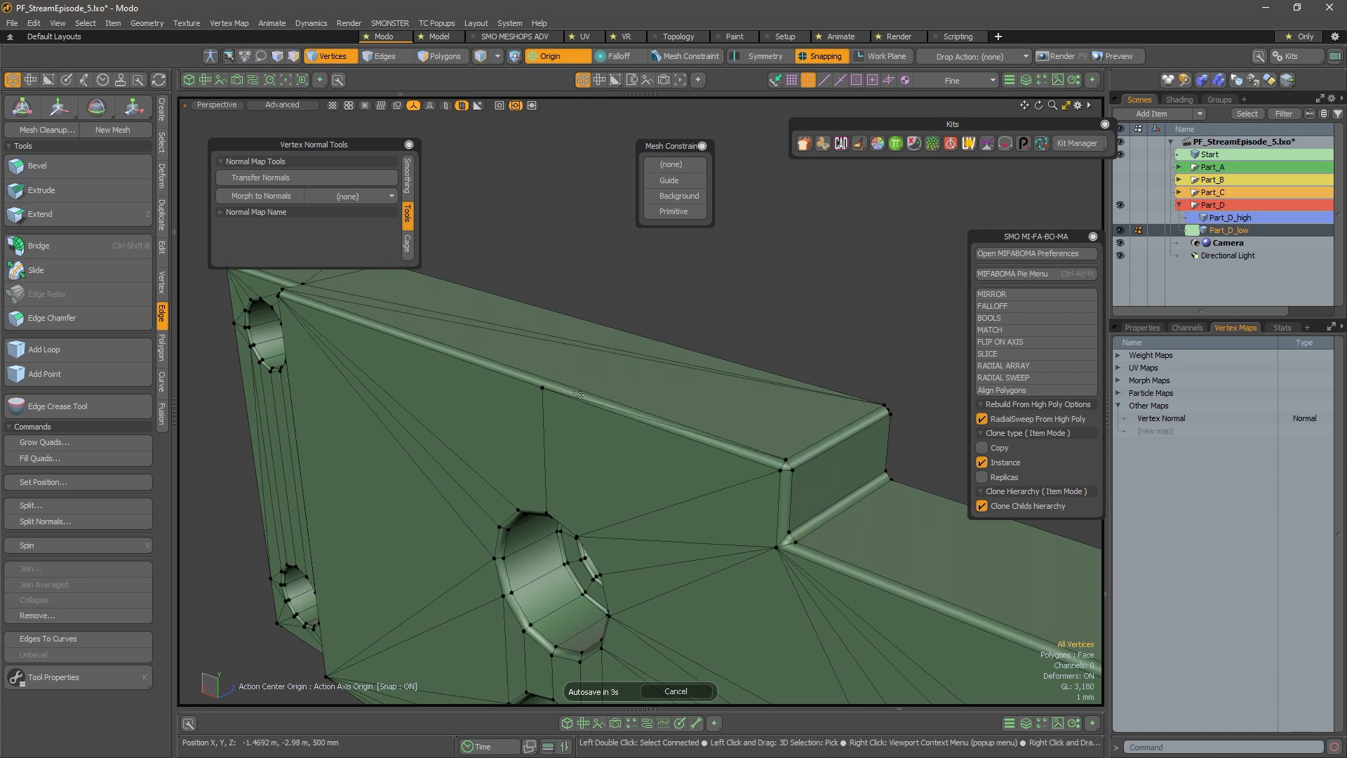
pyautogui.hotkey('ctrl', 'j')
# Undo the vertex joins made along the bevels beside the notch
pyautogui.scroll(-3, 780, 474)
pyautogui.keyDown('alt'); pyautogui.moveTo(779, 474); pyautogui.dragTo(720, 437); pyautogui.keyUp('alt')
pyautogui.hotkey('ctrl', 'z')
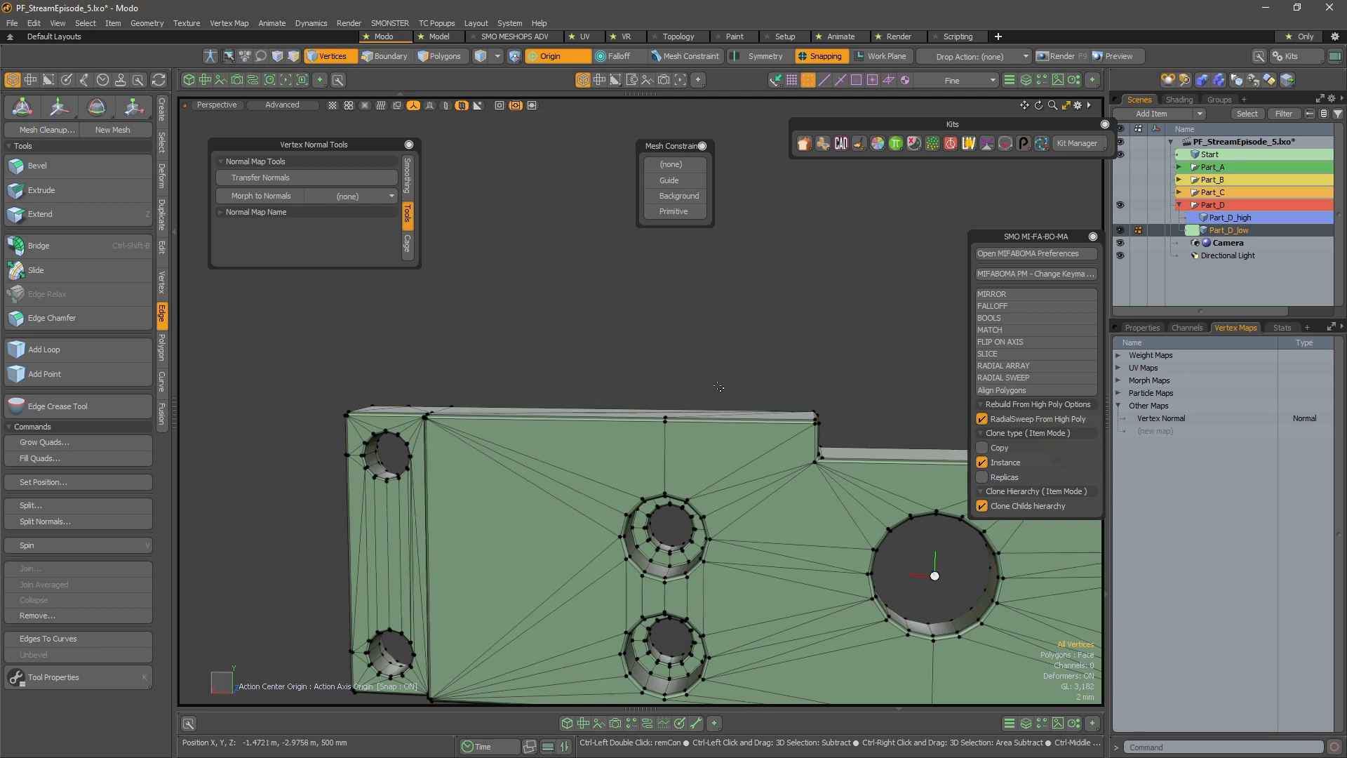
pyautogui.hotkey('ctrl', 'z')
pyautogui.keyDown('alt'); pyautogui.moveTo(719, 385); pyautogui.dragTo(482, 379); pyautogui.keyUp('alt')
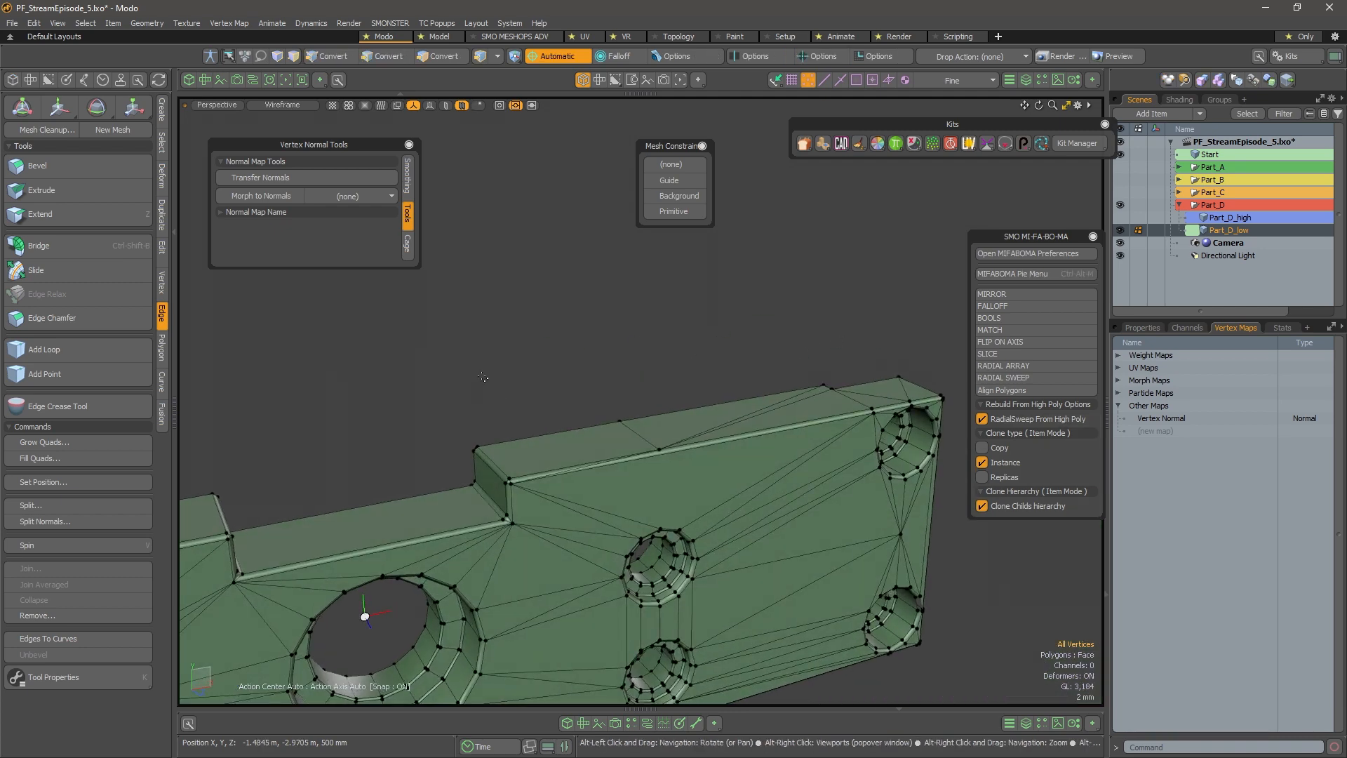
pyautogui.hotkey('ctrl', 'z')
pyautogui.hotkey('ctrl', 'z')
# Select the edges fanning out from the small hole nearest the notch edge and remove them, keeping its perpendicular edge
pyautogui.moveTo(733, 561)
pyautogui.keyDown('alt'); pyautogui.mouseDown()
pyautogui.moveTo(718, 358)
pyautogui.moveTo(624, 506)
pyautogui.moveTo(632, 364)
pyautogui.mouseUp(); pyautogui.keyUp('alt')
pyautogui.scroll(3, 617, 508)
pyautogui.press('2')
pyautogui.click(639, 480)
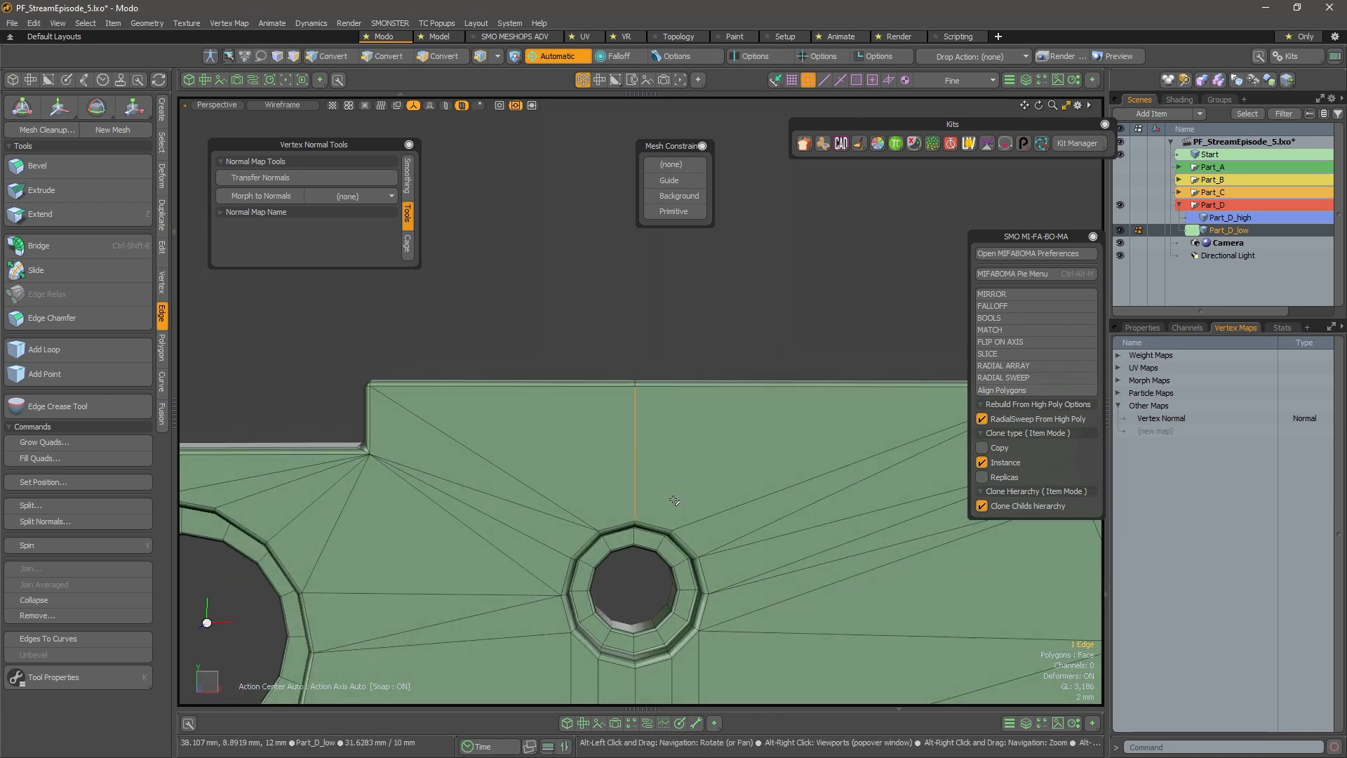
pyautogui.moveTo(516, 435); pyautogui.dragTo(547, 681)
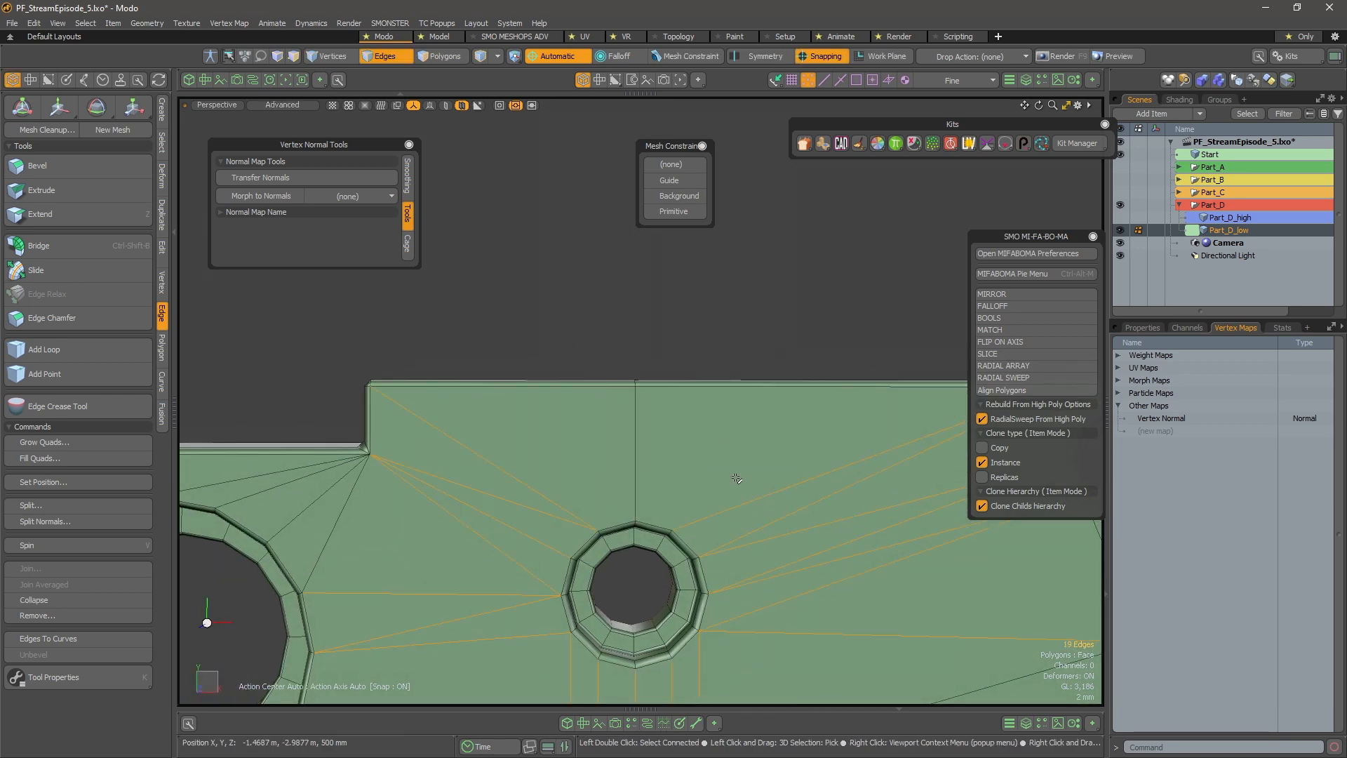
pyautogui.click(753, 528)
# Examine the large face polygon surrounding the small hole nearest the notch edge by selecting it
pyautogui.keyDown('alt'); pyautogui.moveTo(753, 528); pyautogui.dragTo(737, 398); pyautogui.keyUp('alt')
pyautogui.scroll(2, 640, 394)
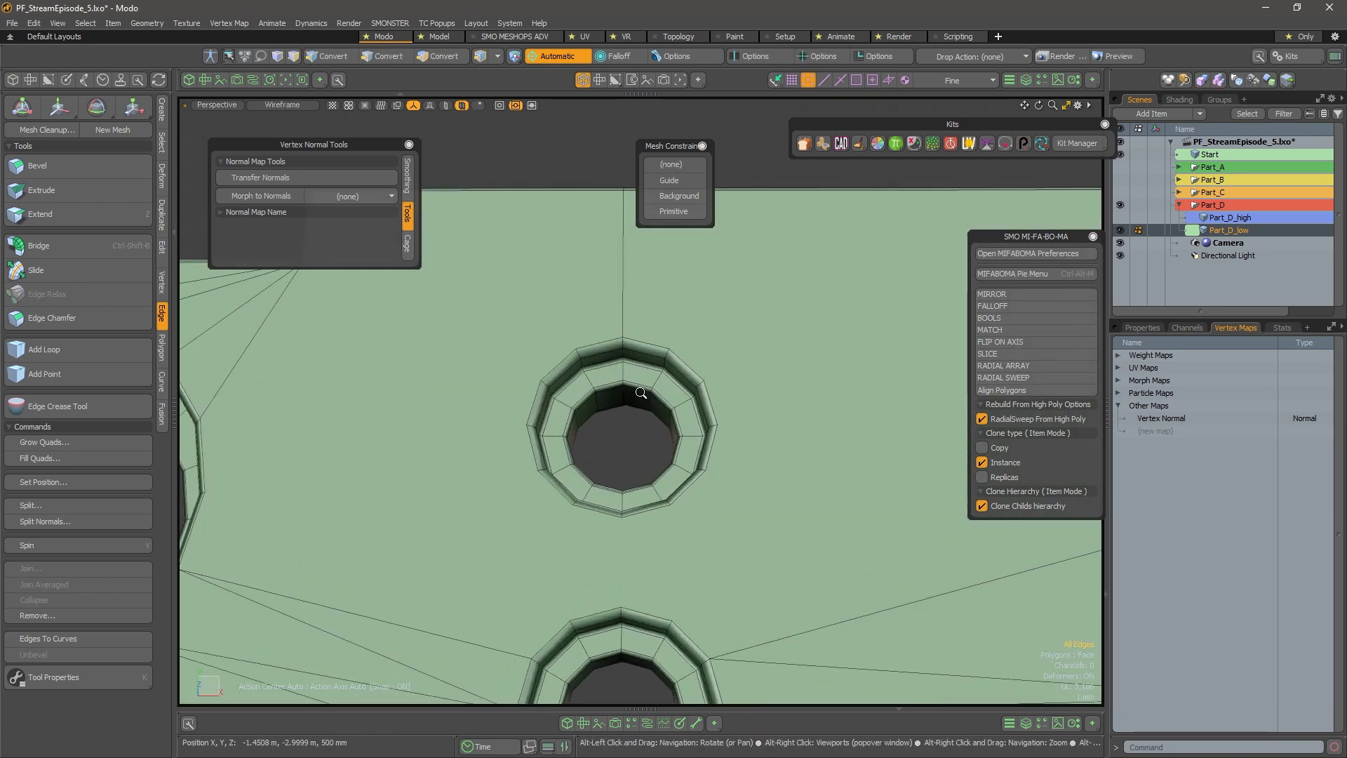
pyautogui.keyDown('alt'); pyautogui.keyDown('shift'); pyautogui.moveTo(641, 394); pyautogui.dragTo(639, 455); pyautogui.keyUp('shift'); pyautogui.keyUp('alt')
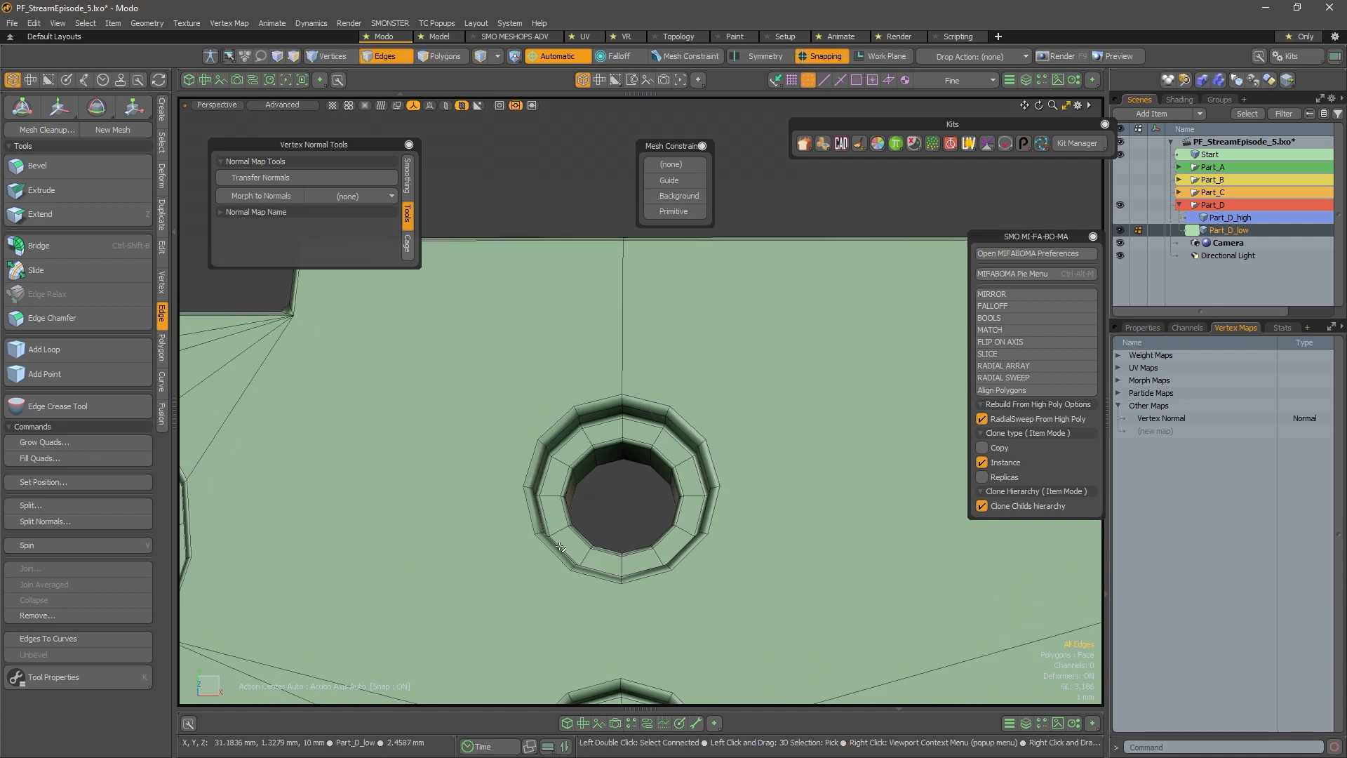
pyautogui.scroll(-3, 749, 505)
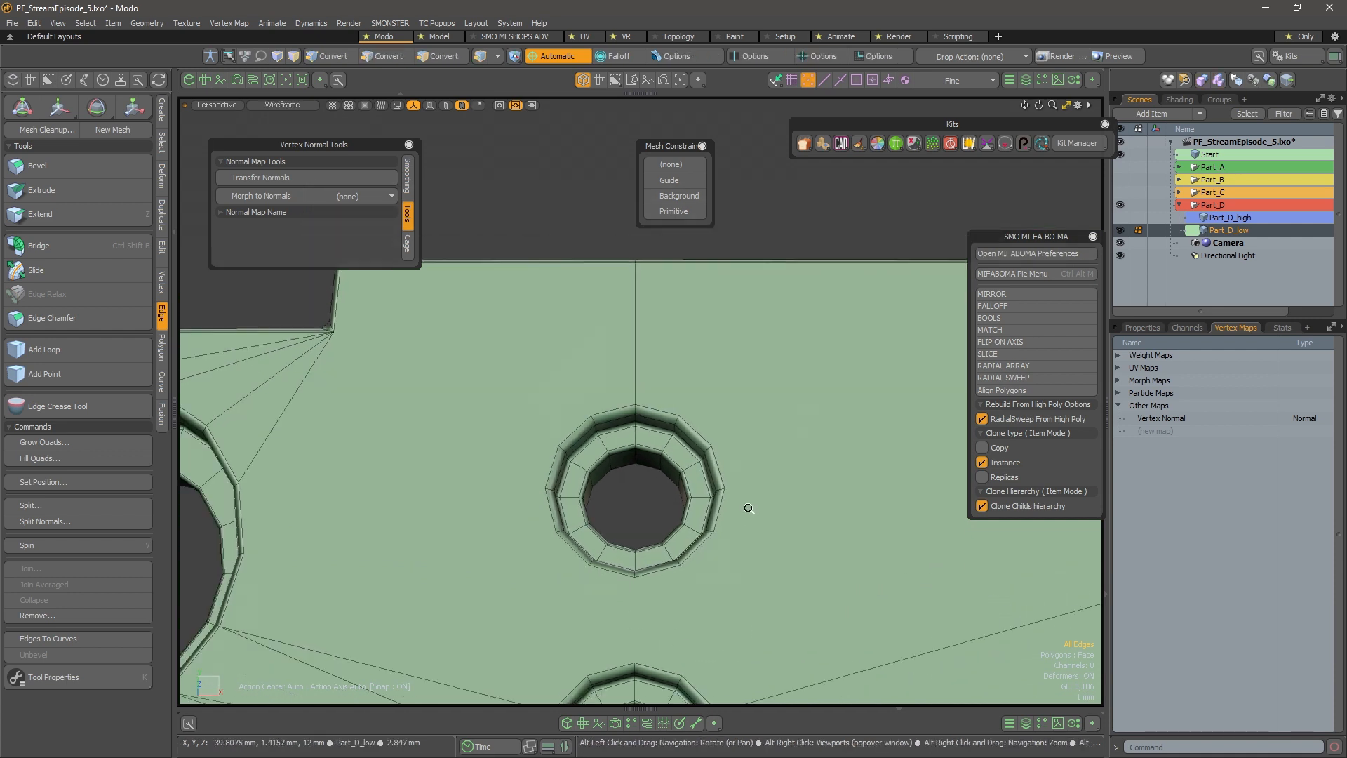
pyautogui.press('3')
pyautogui.click(545, 604)
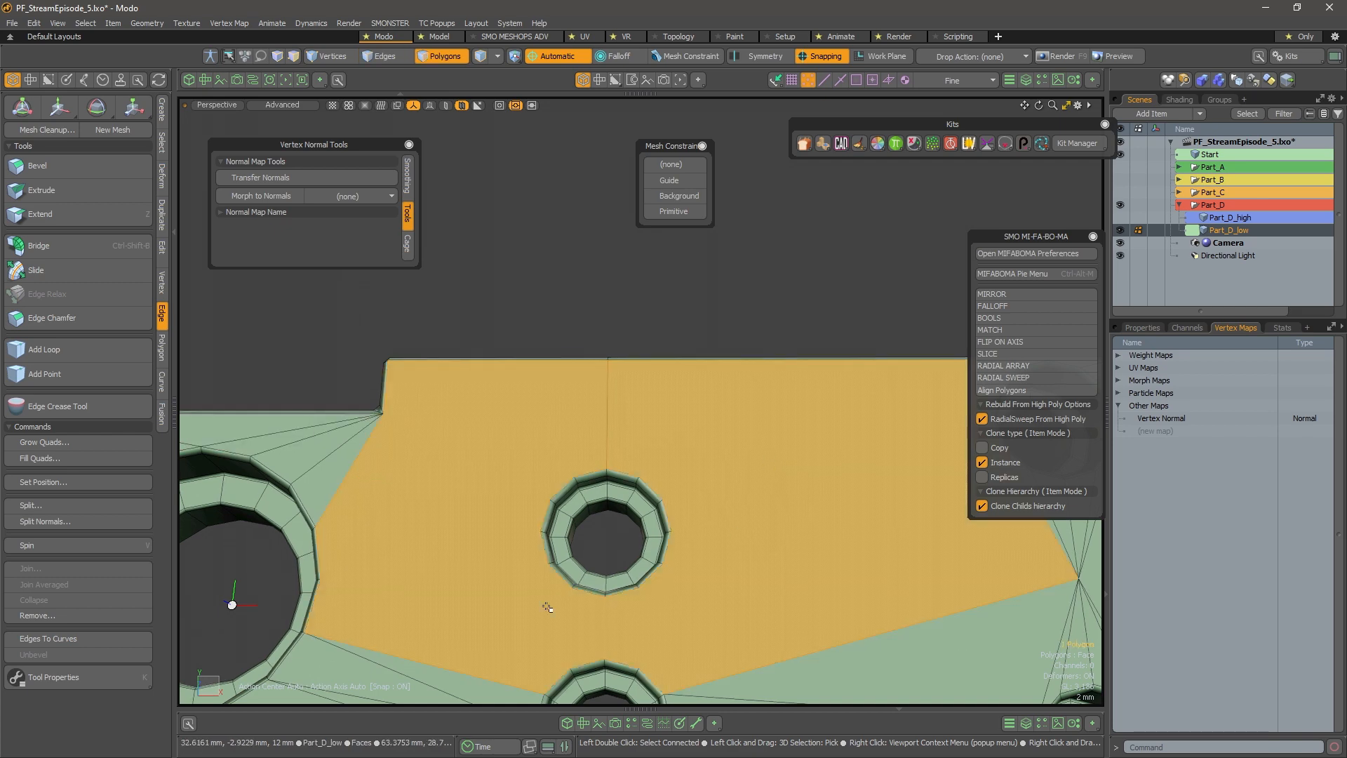
pyautogui.keyDown('alt'); pyautogui.moveTo(818, 535); pyautogui.dragTo(725, 544); pyautogui.keyUp('alt')
pyautogui.scroll(-1, 764, 497)
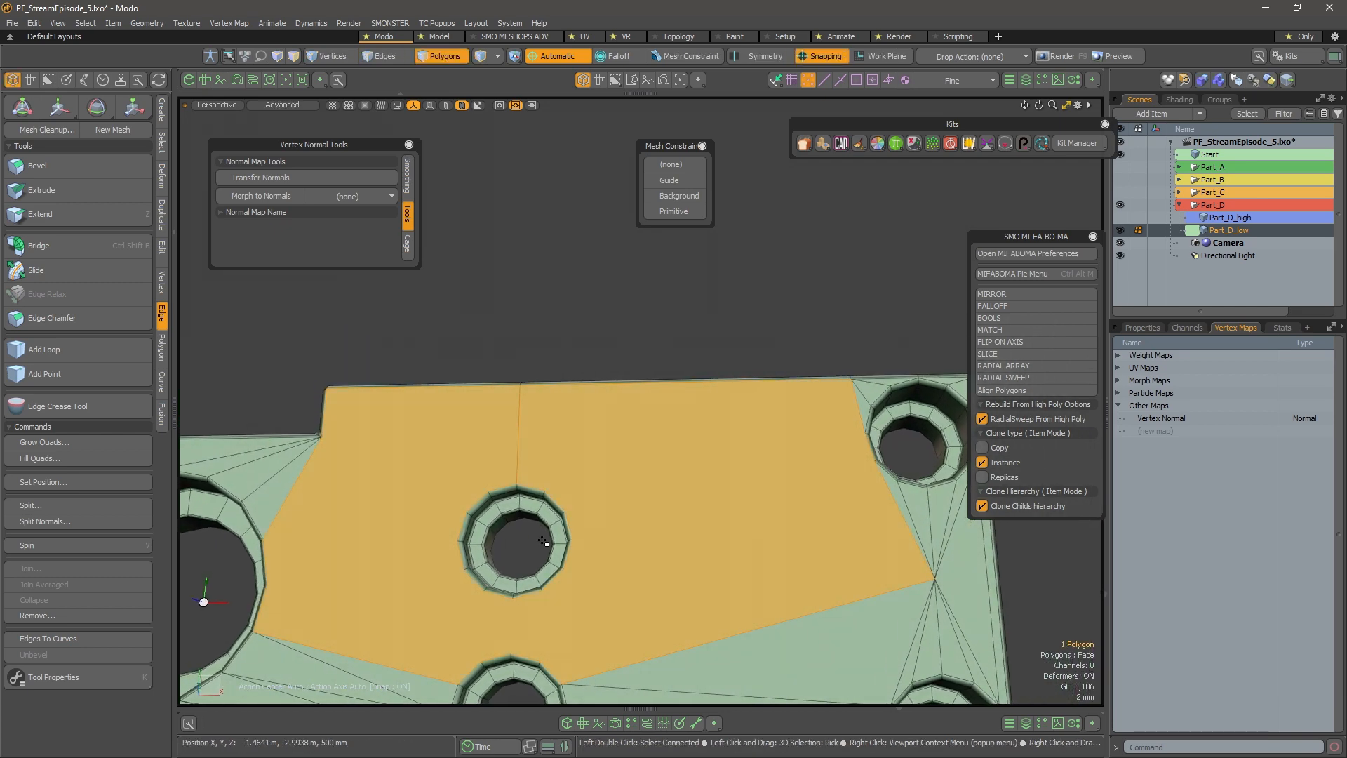
pyautogui.keyDown('alt'); pyautogui.keyDown('shift'); pyautogui.moveTo(577, 519); pyautogui.dragTo(655, 489); pyautogui.keyUp('shift'); pyautogui.keyUp('alt')
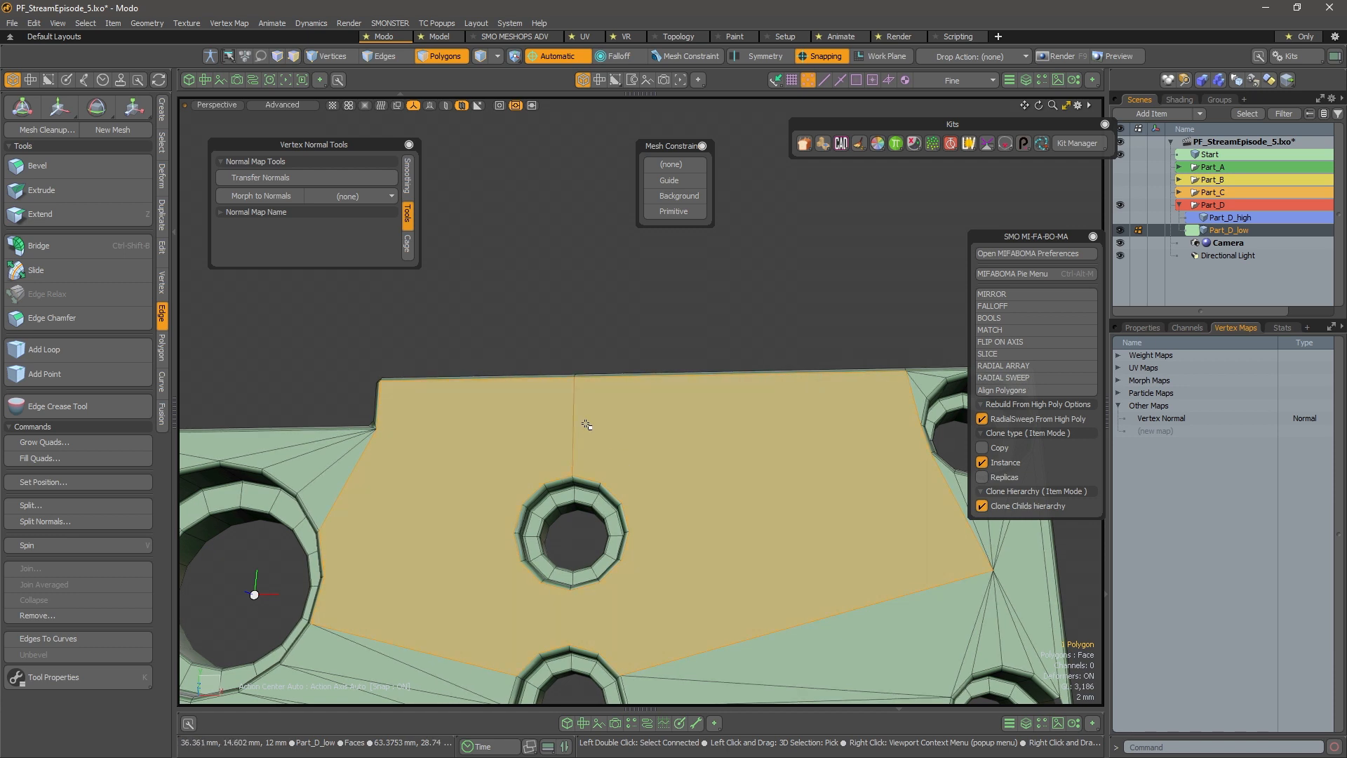
# Try deleting the perpendicular edge between the small hole and the part's outer edge, and undo it
pyautogui.press('2')
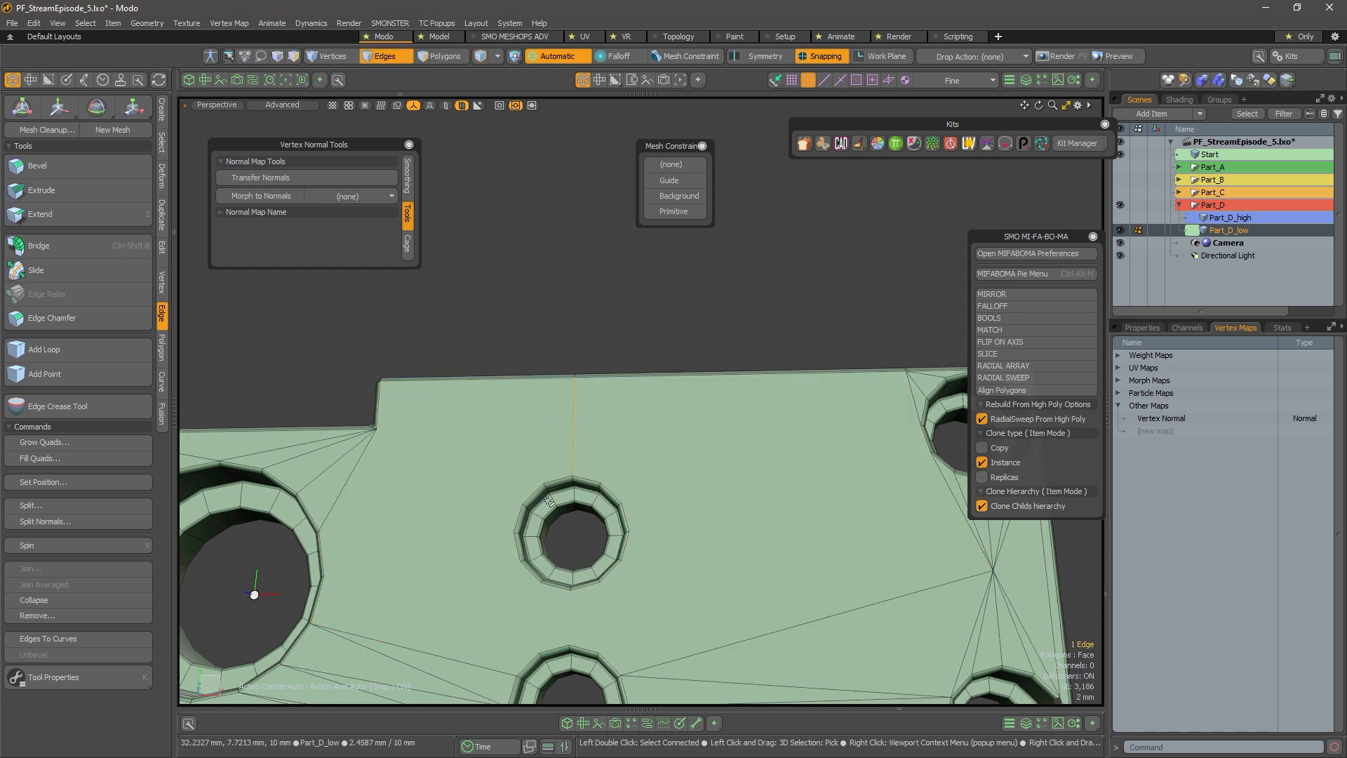
pyautogui.press('Delete')
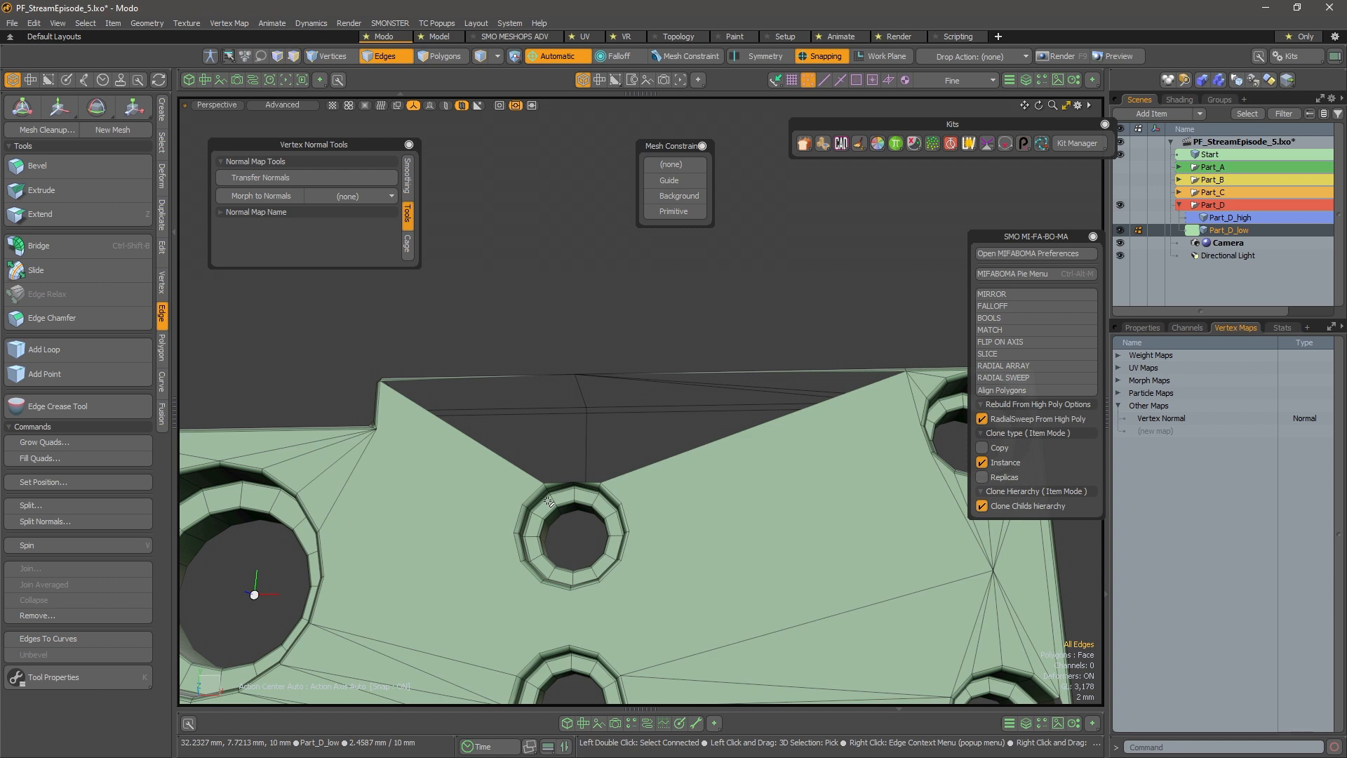
pyautogui.hotkey('ctrl', 'z')
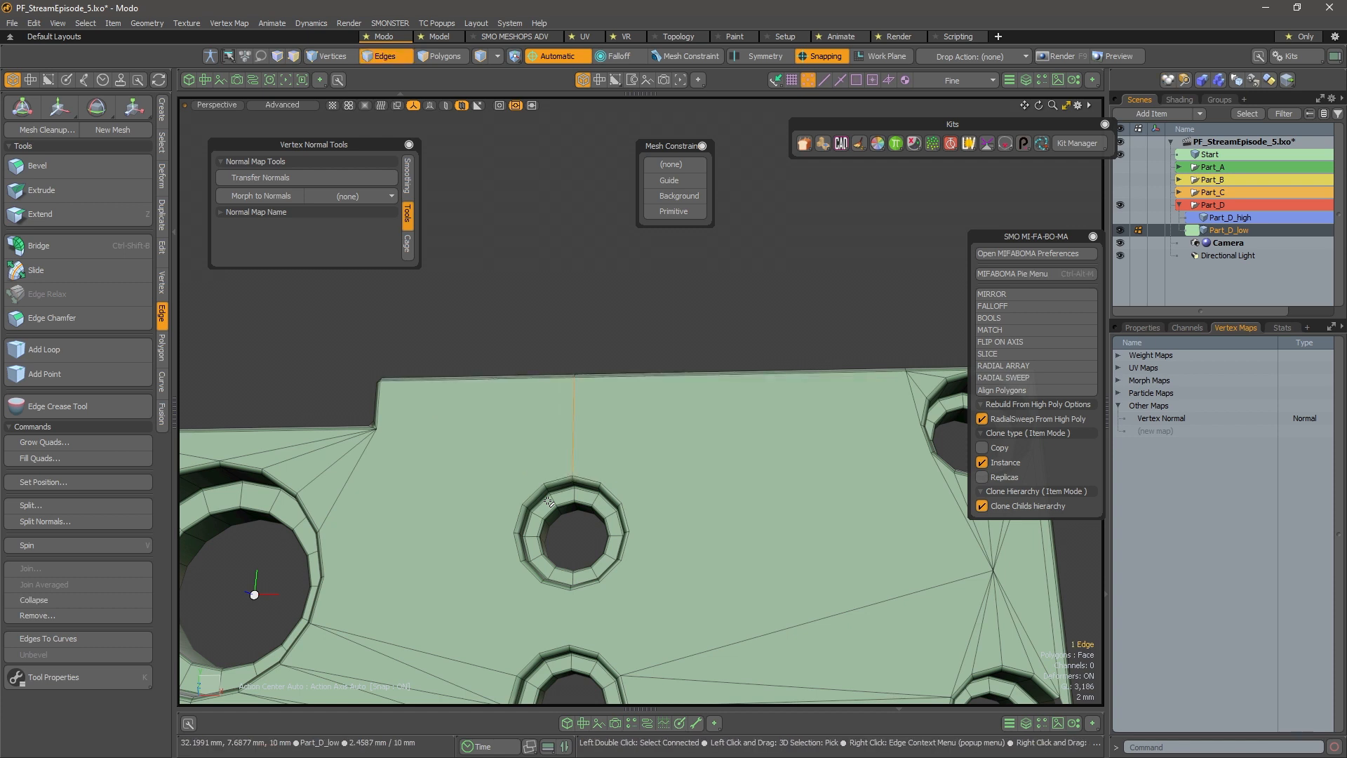
pyautogui.press('shift')
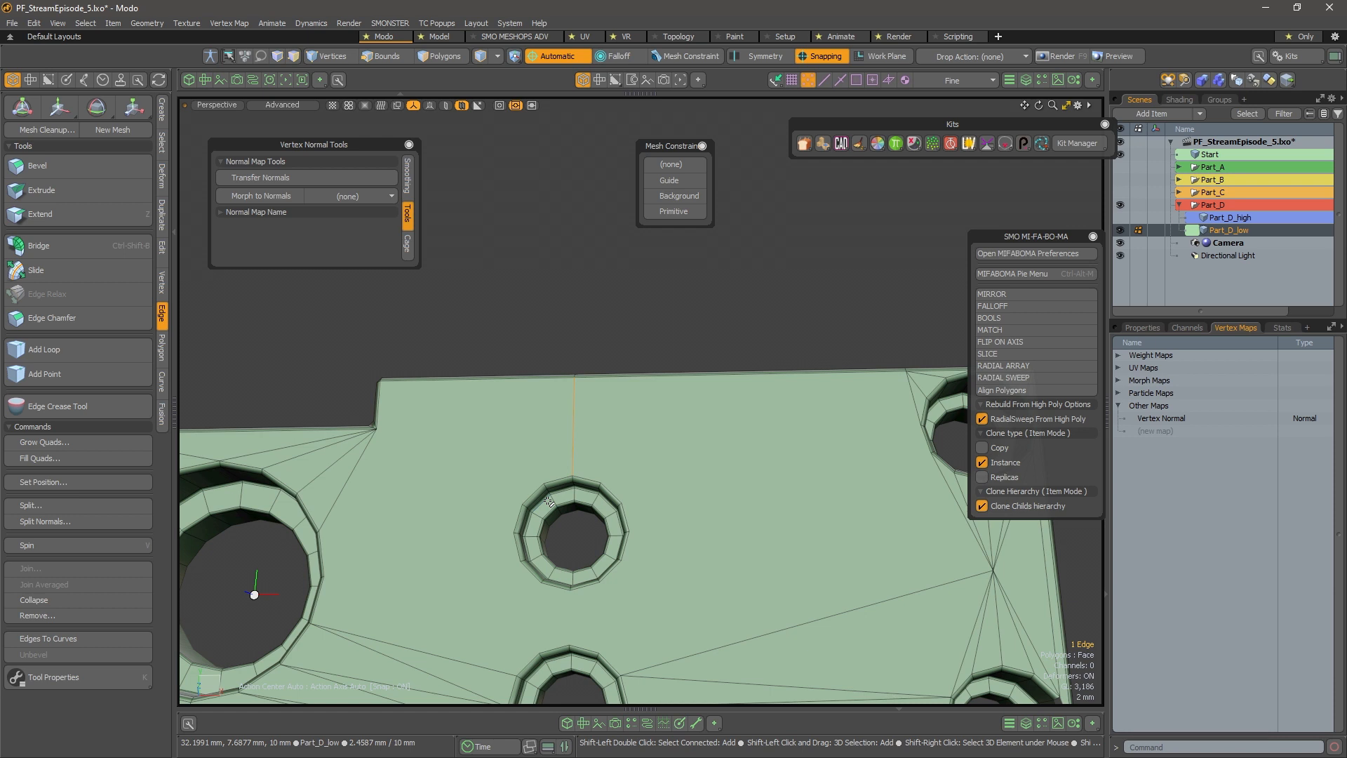
pyautogui.press('shift')
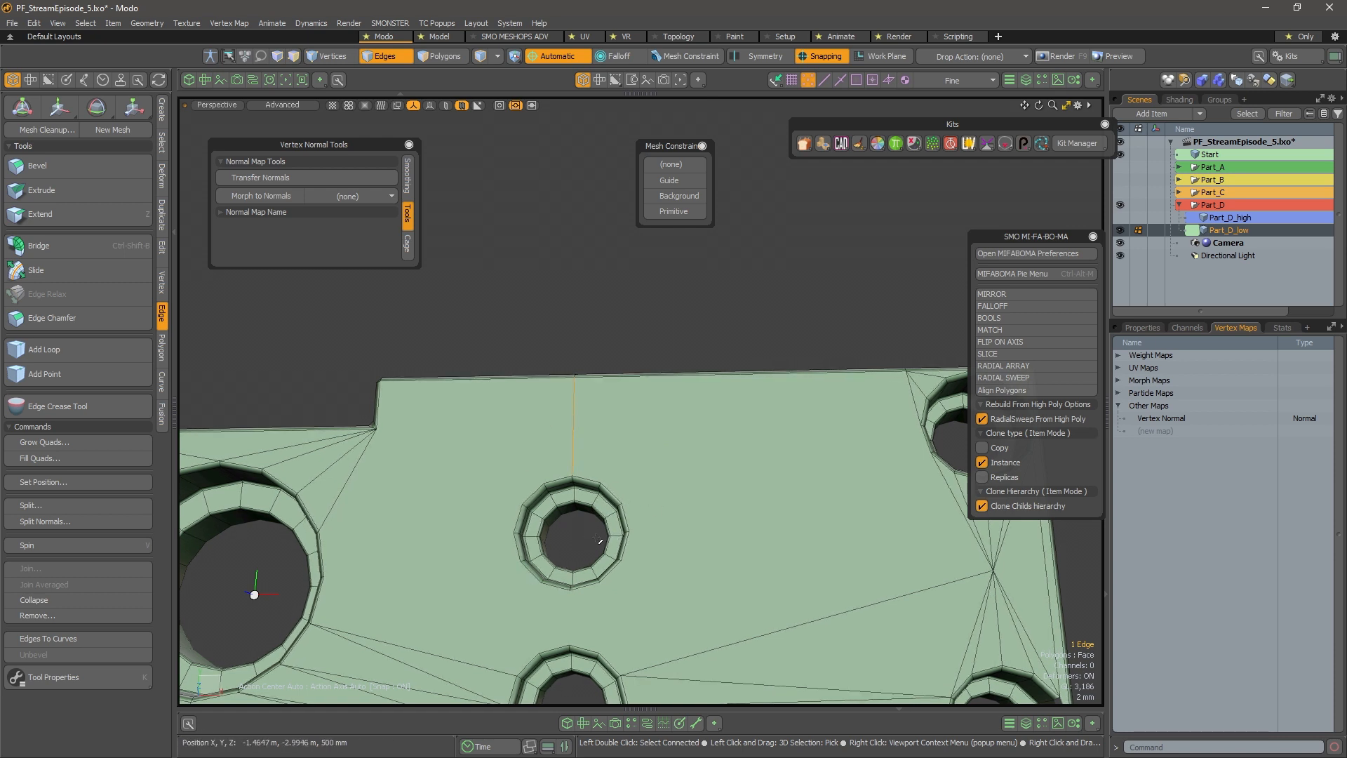
# Select the polygon loops of the small hole's two cylindrical walls, then cut and paste them to detach them
pyautogui.keyDown('alt'); pyautogui.moveTo(727, 484); pyautogui.dragTo(691, 445); pyautogui.keyUp('alt')
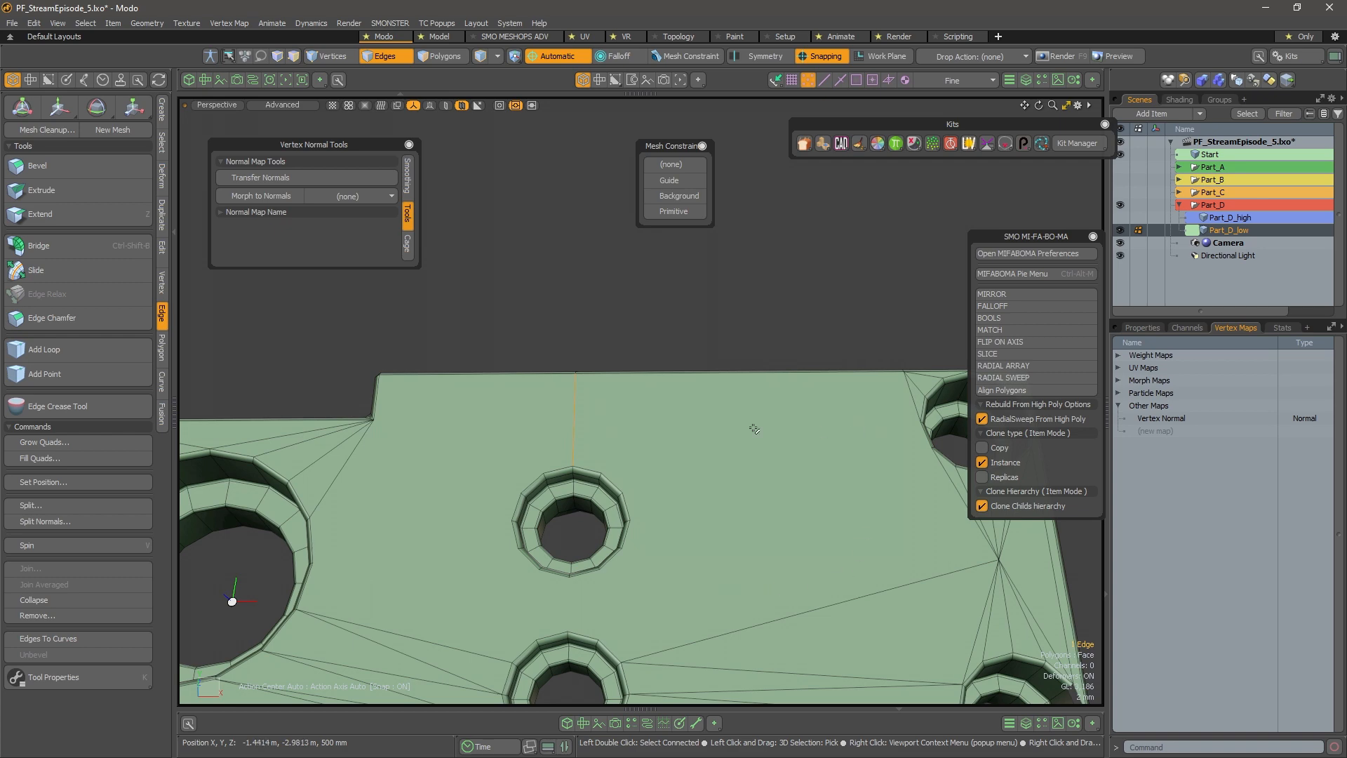
pyautogui.keyDown('alt'); pyautogui.moveTo(689, 524); pyautogui.dragTo(588, 447); pyautogui.keyUp('alt')
pyautogui.scroll(2, 536, 442)
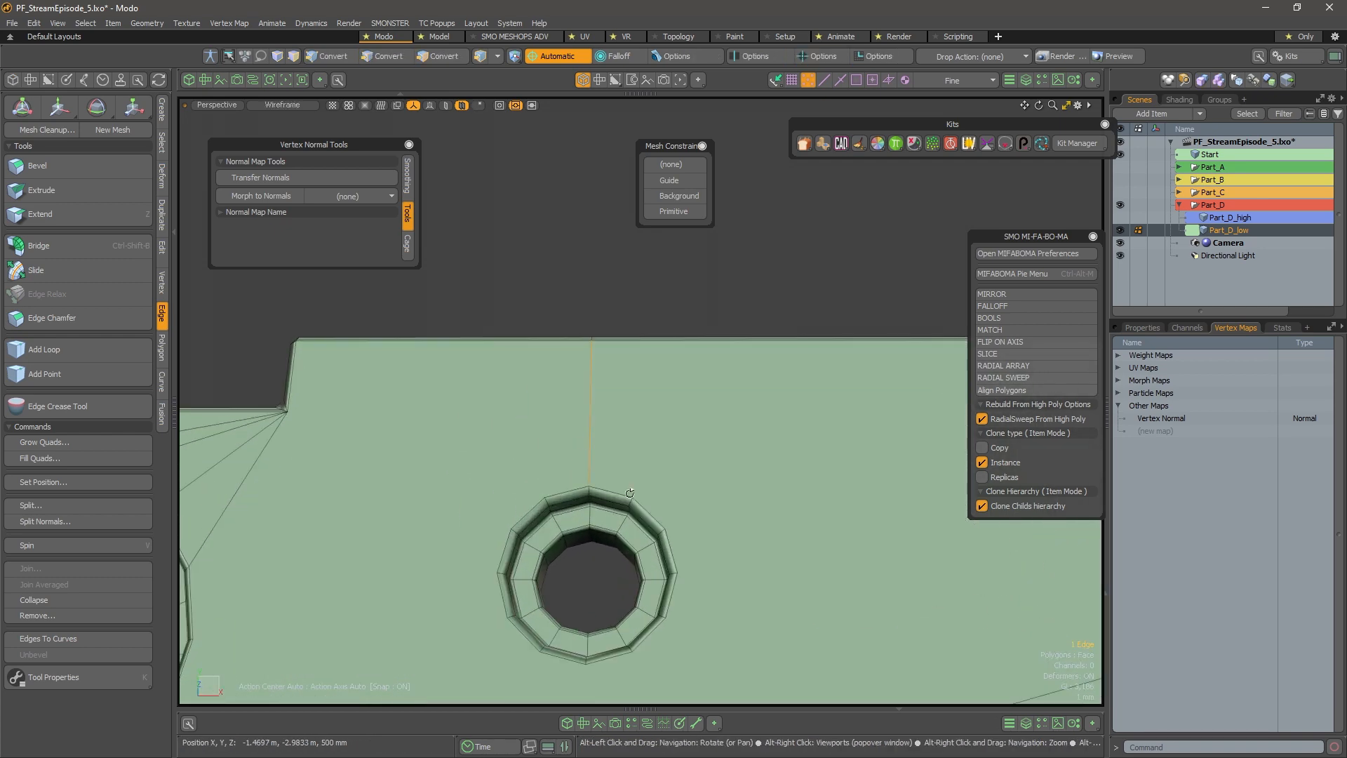
pyautogui.keyDown('alt'); pyautogui.keyDown('shift'); pyautogui.moveTo(625, 496); pyautogui.dragTo(627, 390); pyautogui.keyUp('shift'); pyautogui.keyUp('alt')
pyautogui.keyDown('alt'); pyautogui.moveTo(688, 430); pyautogui.dragTo(552, 508); pyautogui.keyUp('alt')
pyautogui.scroll(2, 623, 428)
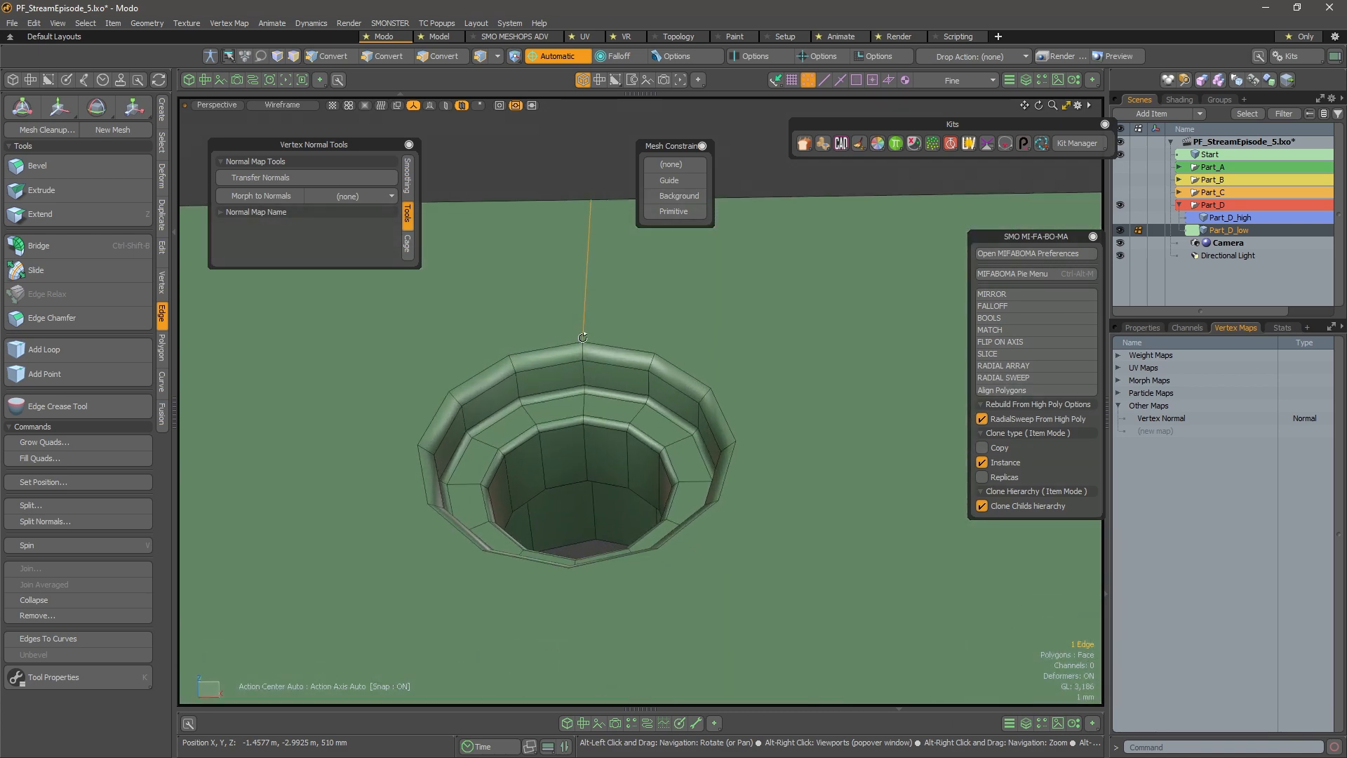
pyautogui.press('space')
pyautogui.press('space')
pyautogui.press('space')
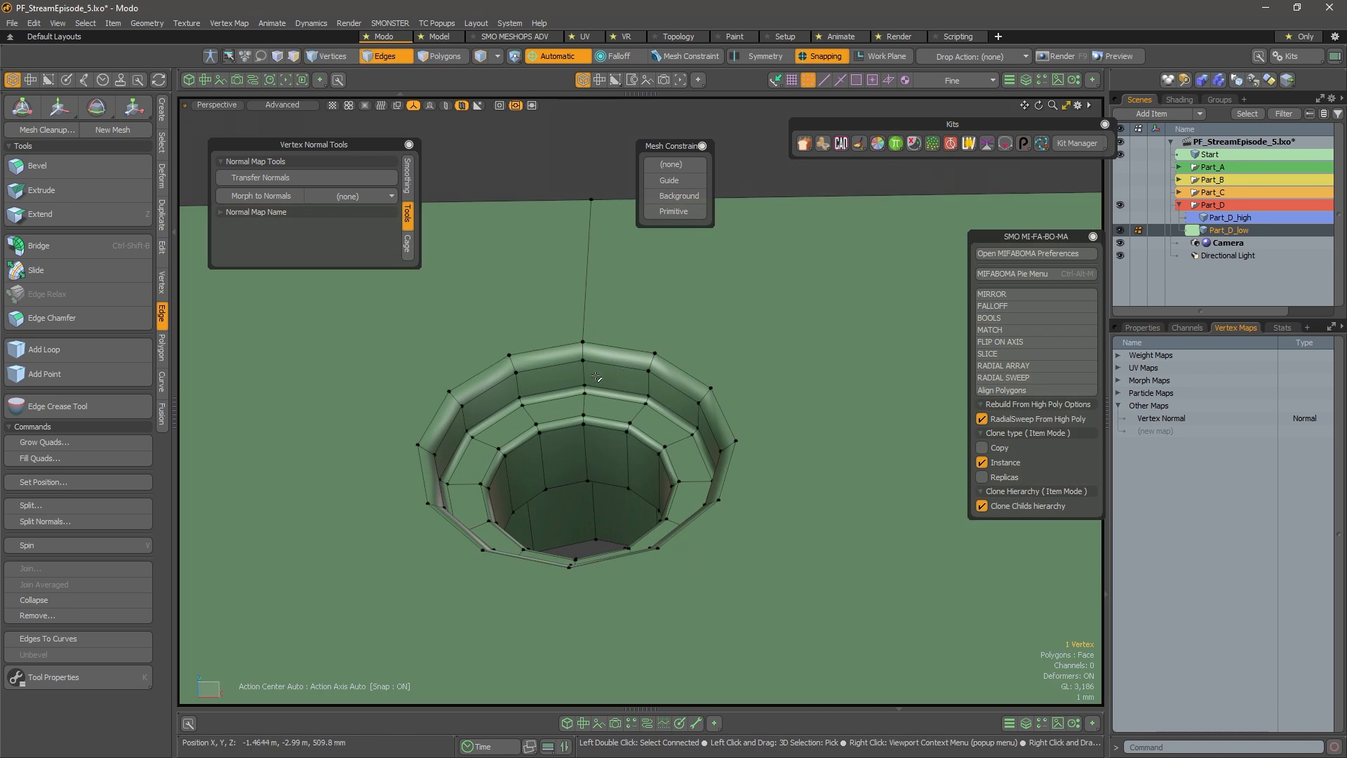
pyautogui.press('space')
pyautogui.moveTo(621, 379)
pyautogui.mouseDown()
pyautogui.moveTo(546, 380)
pyautogui.moveTo(577, 421)
pyautogui.mouseUp()
pyautogui.press('l')
pyautogui.keyDown('shift'); pyautogui.moveTo(607, 457); pyautogui.dragTo(565, 460); pyautogui.keyUp('shift')
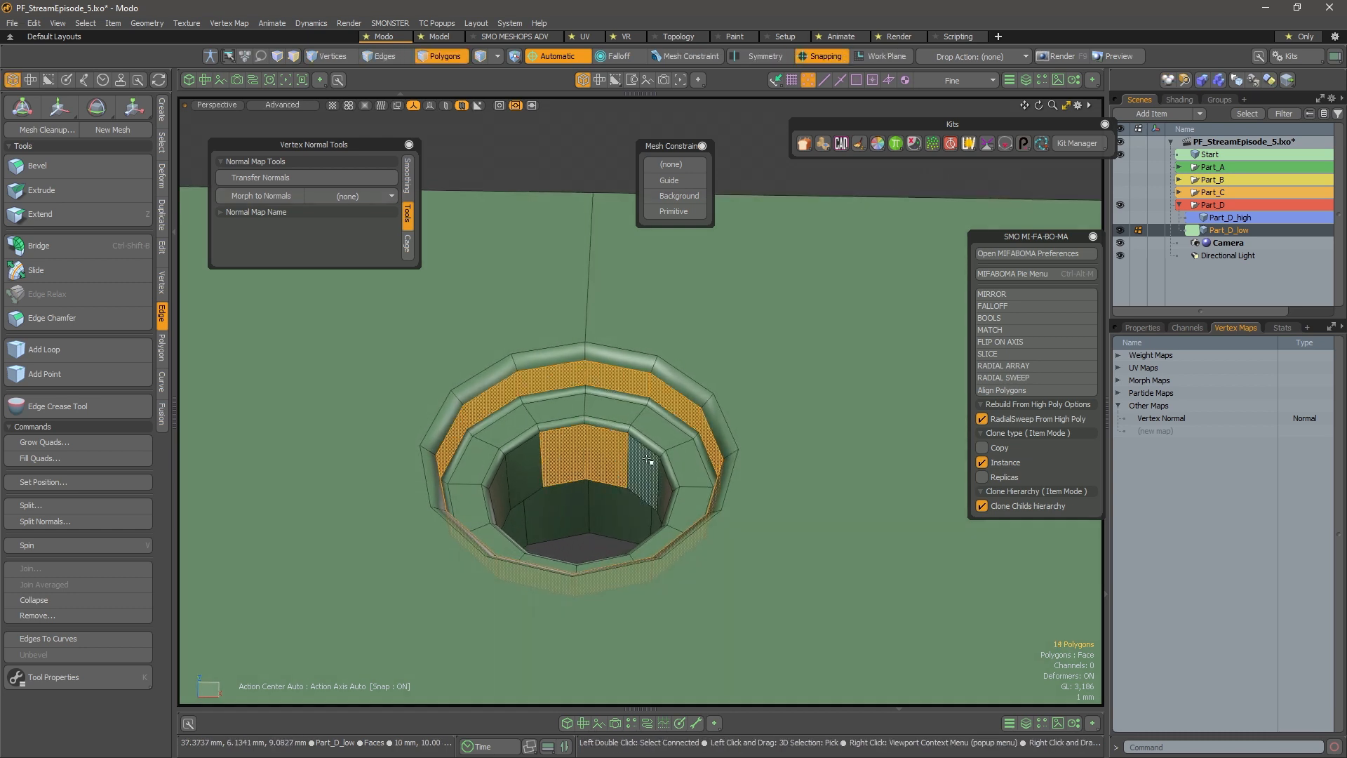
pyautogui.press('l')
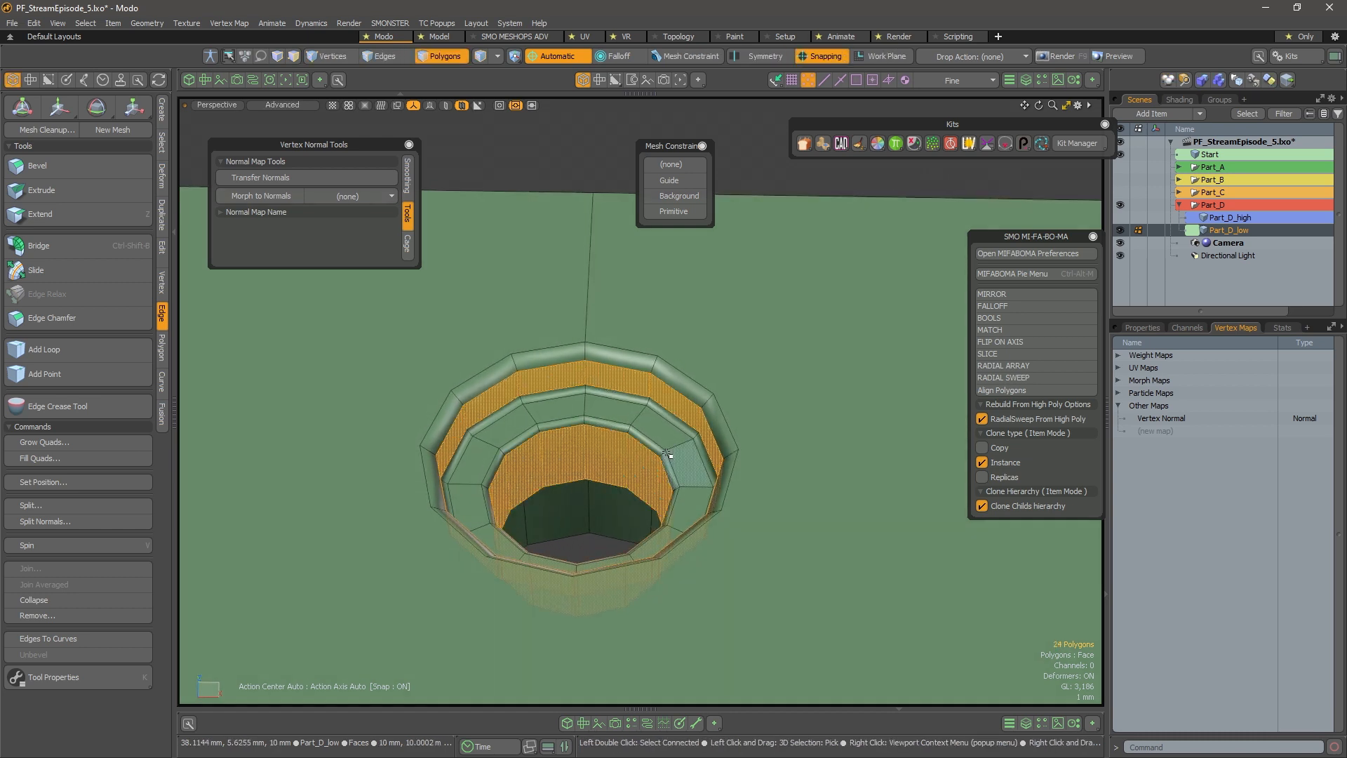
pyautogui.keyDown('alt'); pyautogui.moveTo(601, 428); pyautogui.dragTo(596, 438); pyautogui.keyUp('alt')
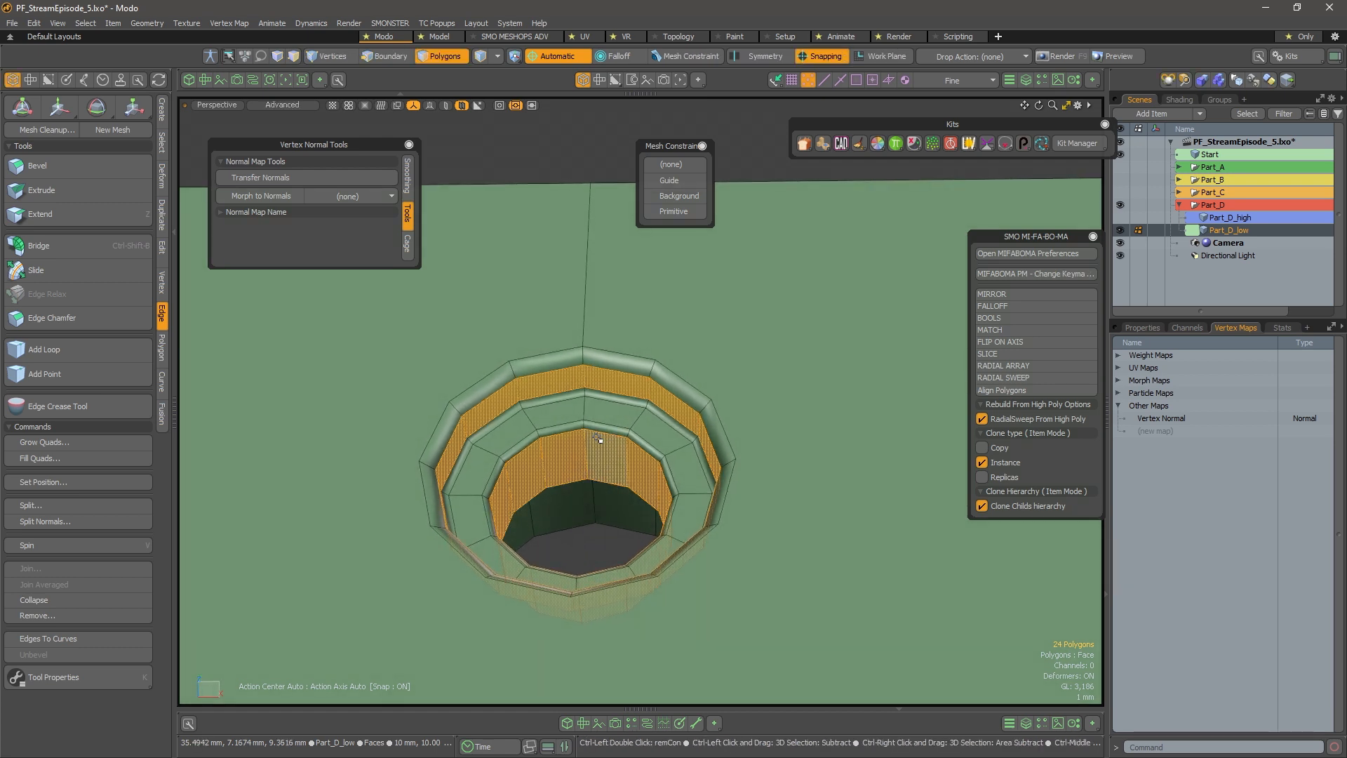
pyautogui.hotkey('ctrl', 'x')
pyautogui.hotkey('ctrl', 'v')
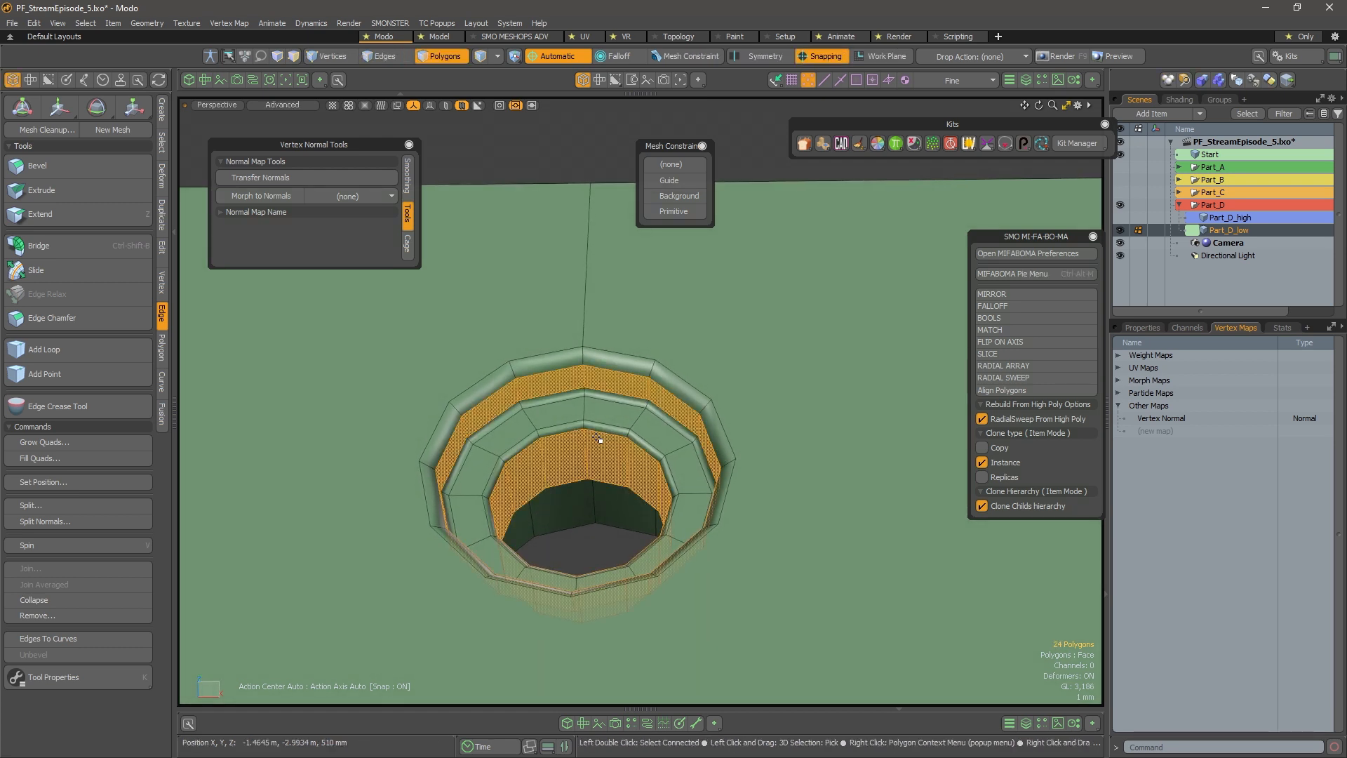
# Select the connected step and bevel polygons between the small hole's detached walls and delete them
pyautogui.doubleClick(596, 420)
pyautogui.press('Delete')
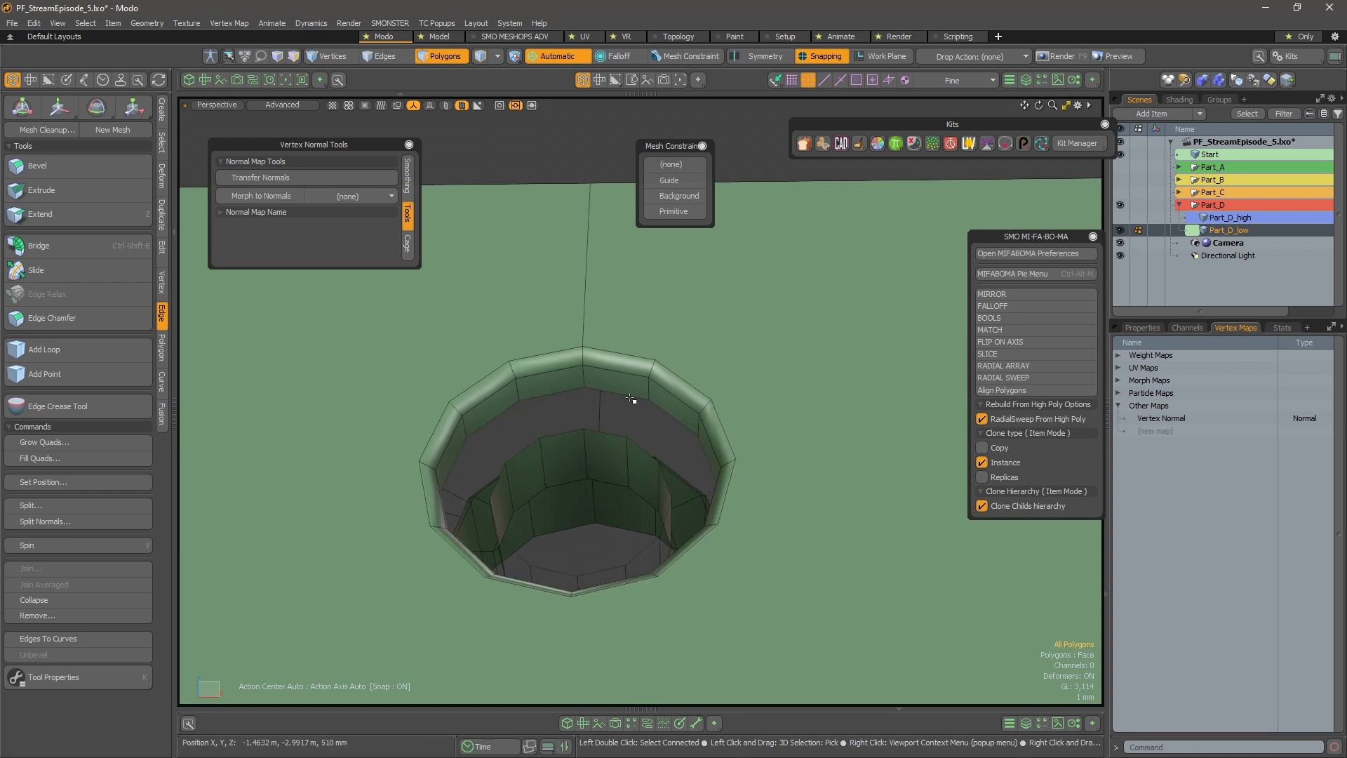
pyautogui.press('2')
pyautogui.press('3')
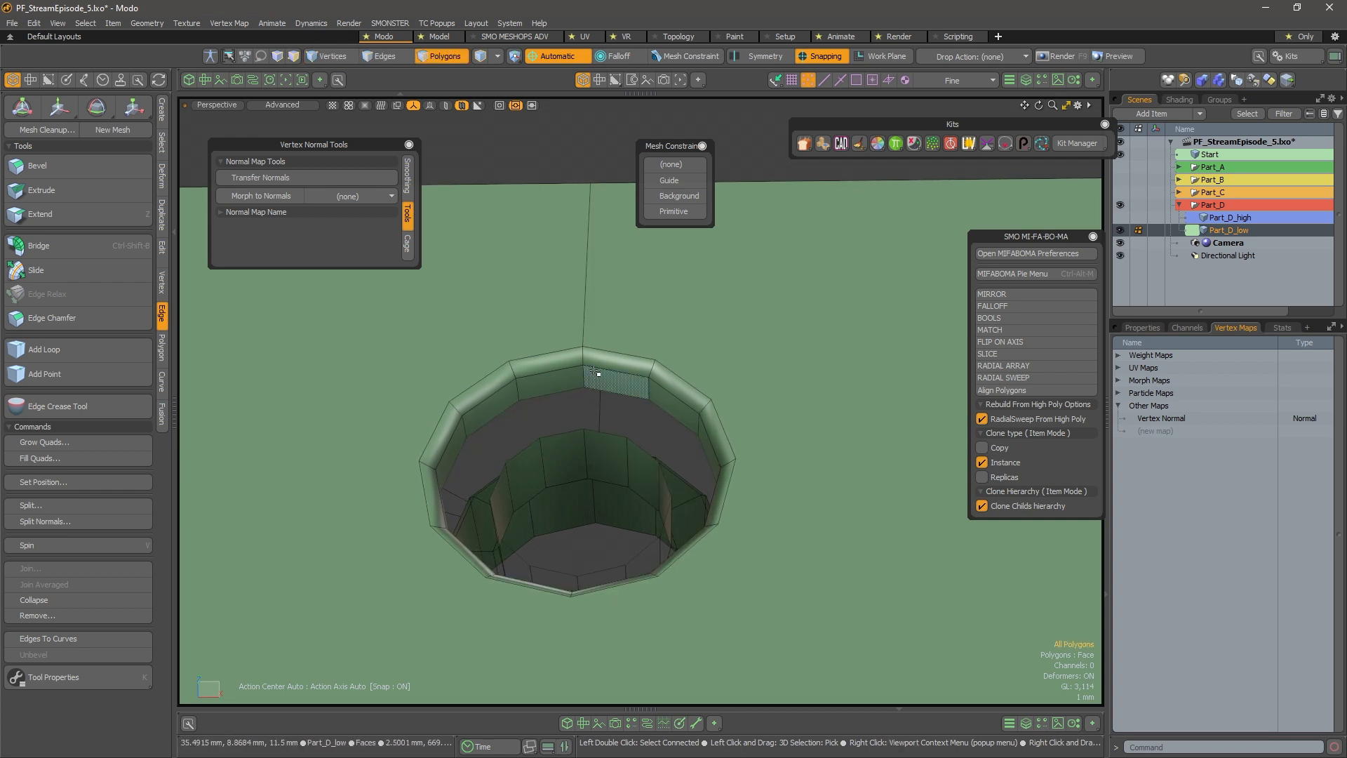
# Select the ring of vertical edges on the detached outer wall of the small hole
pyautogui.click(603, 378)
pyautogui.press('2')
pyautogui.click(583, 377)
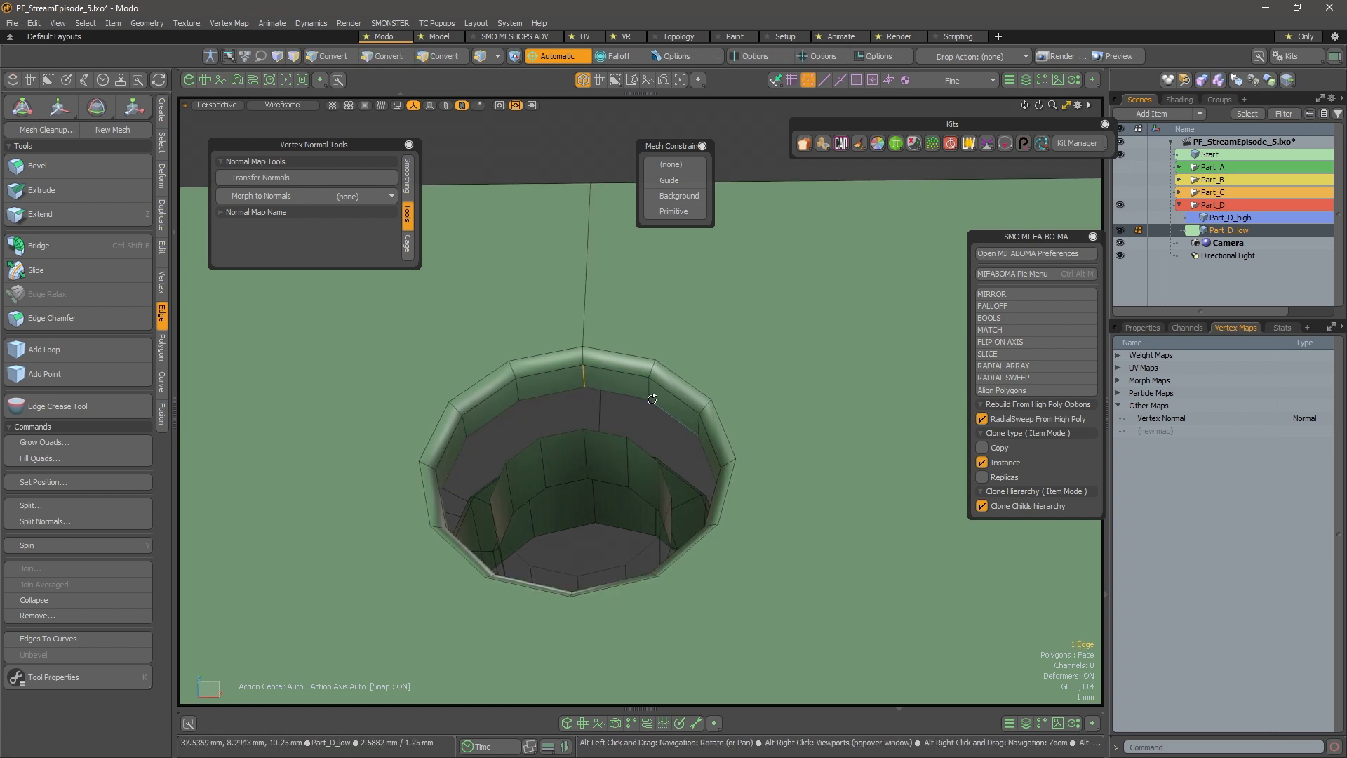
pyautogui.press('3')
pyautogui.click(764, 382)
pyautogui.press('space')
pyautogui.press('space')
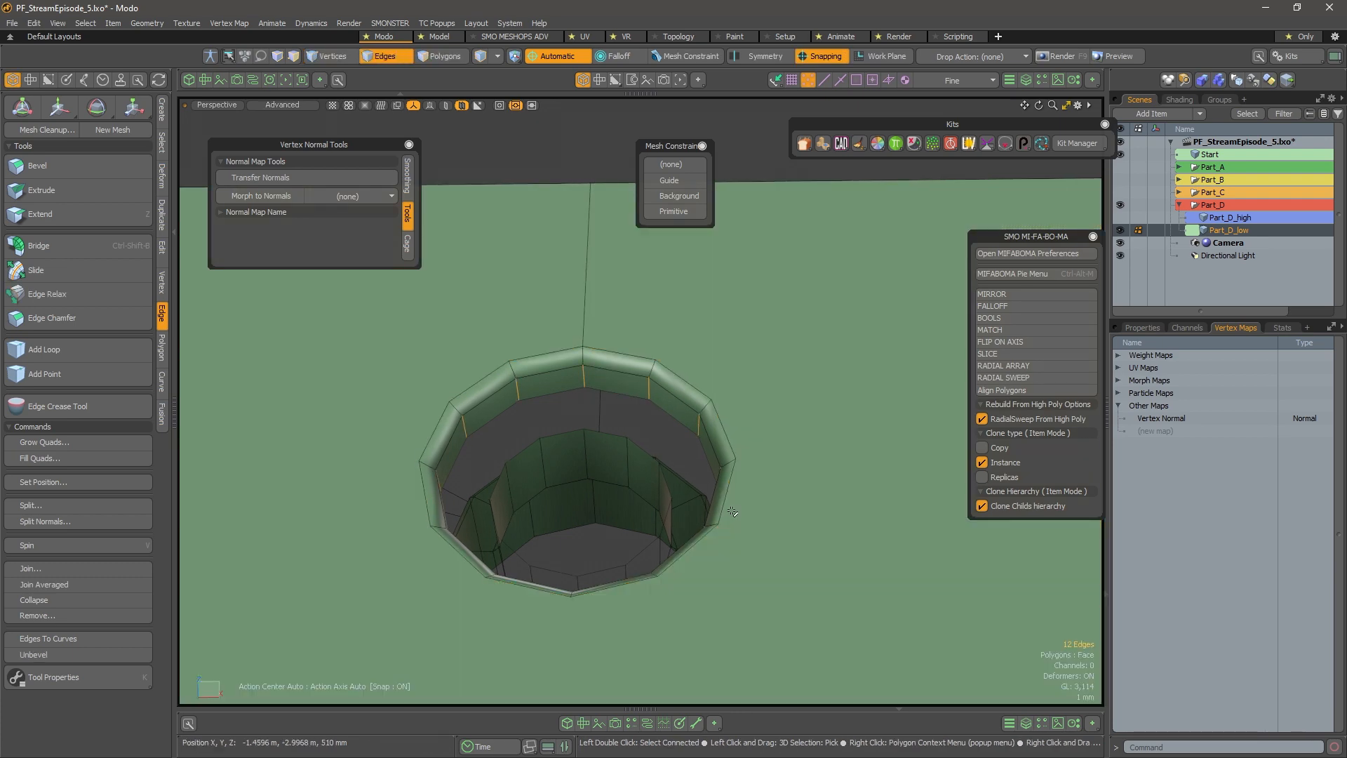
# Select the edge loop where the small hole's outer bevel meets the detached wall
pyautogui.hotkey('ctrl', 'z')
pyautogui.hotkey('shift', 'Down')
pyautogui.click(631, 375)
pyautogui.press('l')
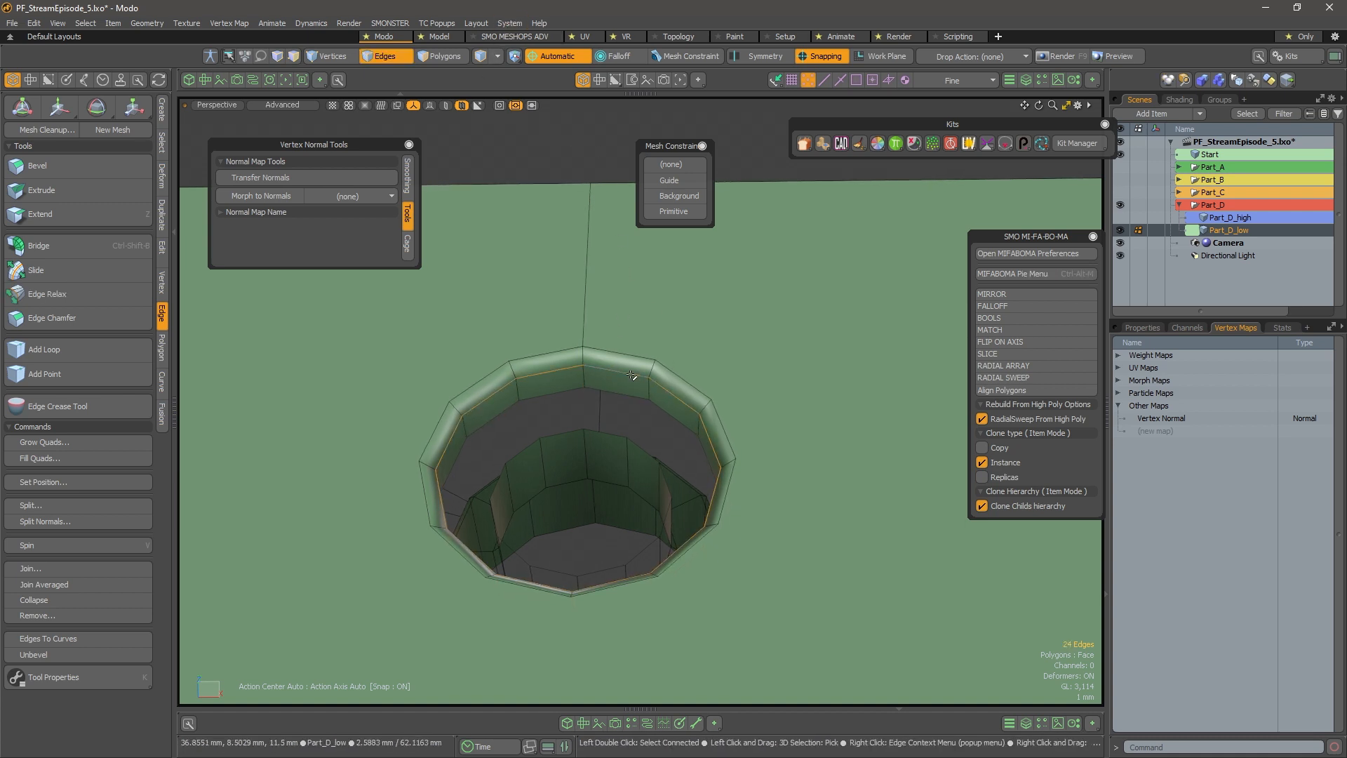
pyautogui.press('w')
pyautogui.keyDown('alt'); pyautogui.moveTo(632, 375); pyautogui.dragTo(627, 289); pyautogui.keyUp('alt')
pyautogui.moveTo(581, 330)
pyautogui.mouseDown()
pyautogui.moveTo(583, 362)
pyautogui.moveTo(585, 325)
pyautogui.mouseUp()
pyautogui.press('q')
pyautogui.keyDown('alt'); pyautogui.moveTo(726, 265); pyautogui.dragTo(714, 430); pyautogui.keyUp('alt')
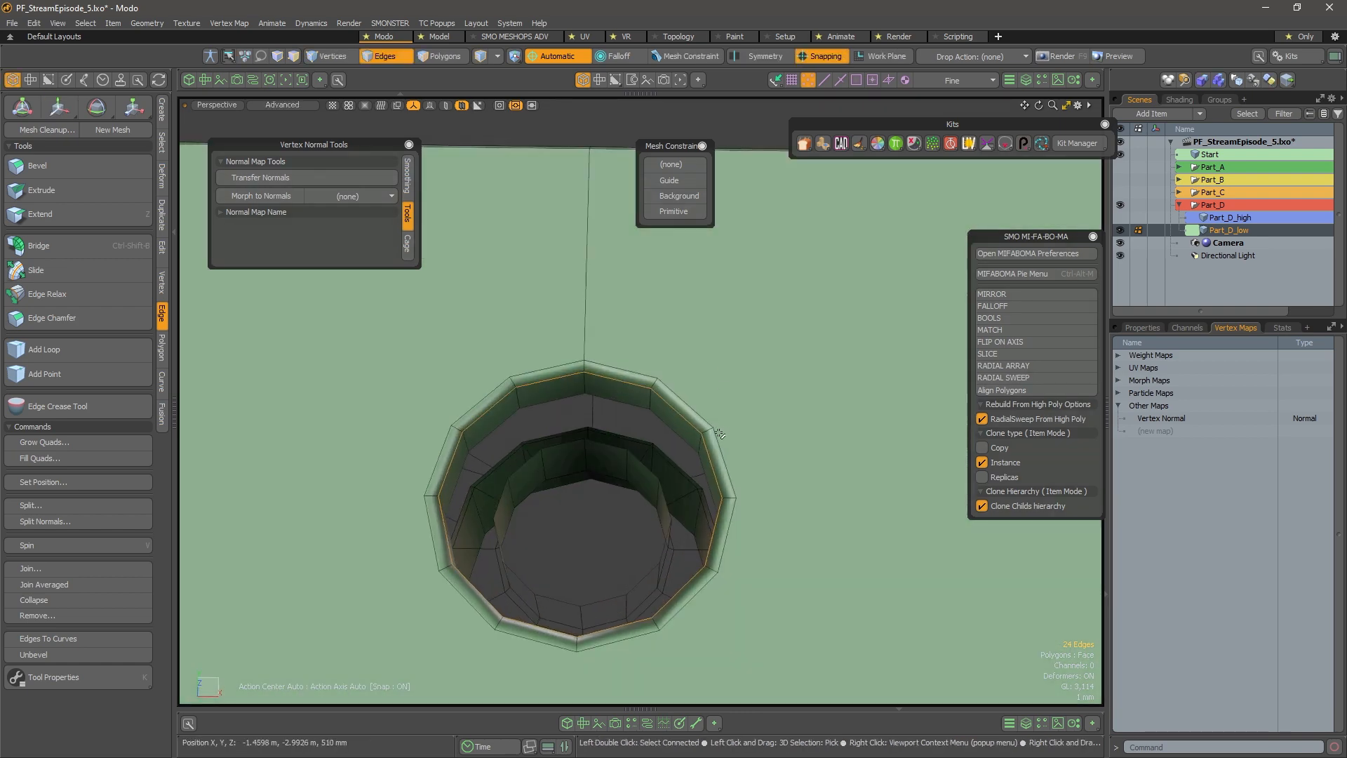
# Select the upper and lower border edge loops of the small hole's detached outer wall
pyautogui.press('3')
pyautogui.press('2')
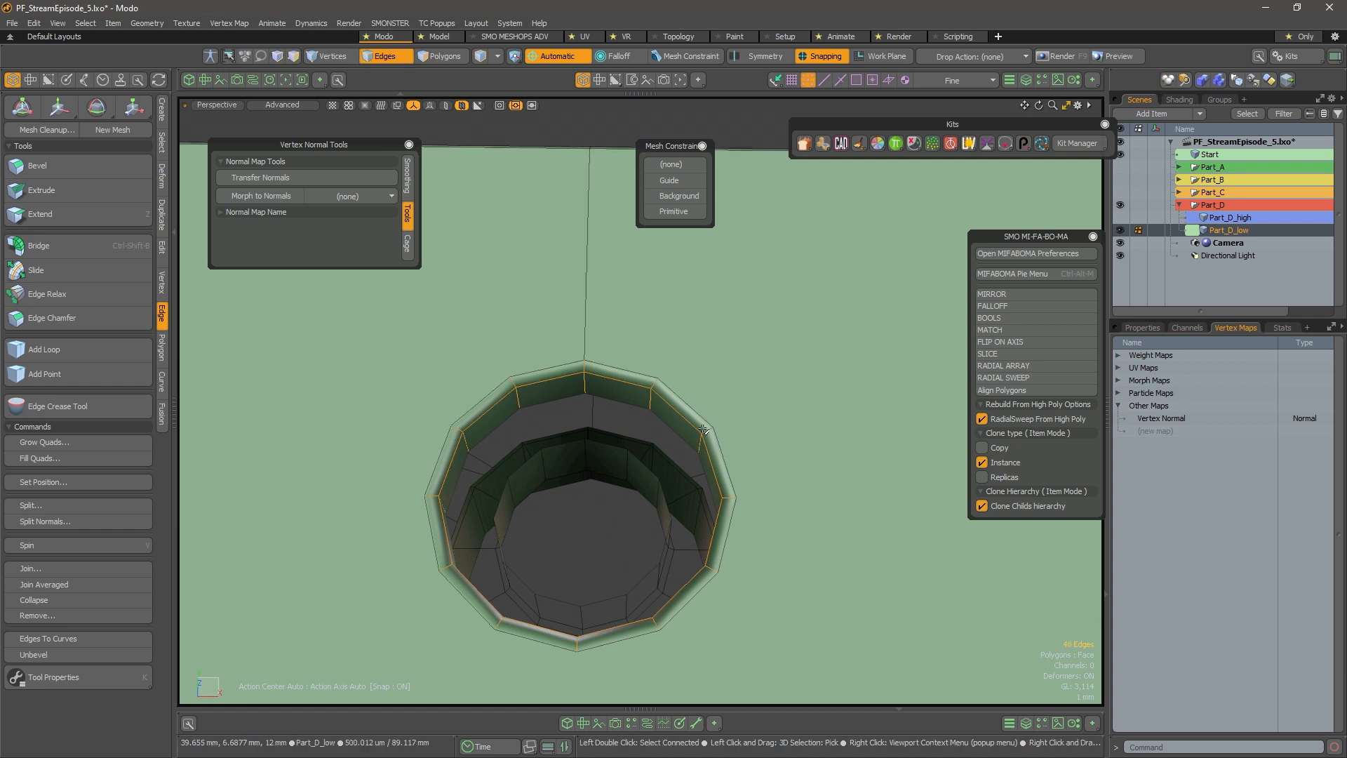
pyautogui.doubleClick(695, 429)
pyautogui.keyDown('shift'); pyautogui.doubleClick(696, 429); pyautogui.keyUp('shift')
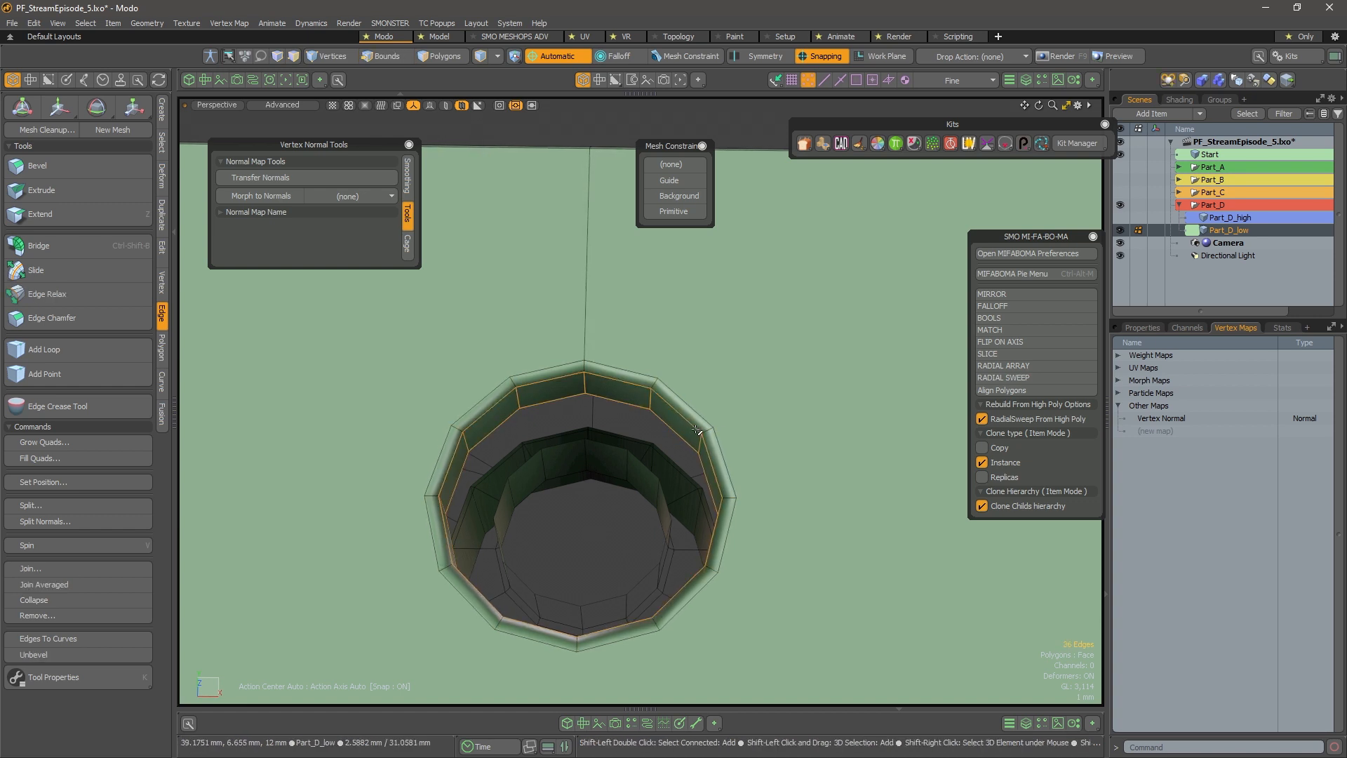
# Select the full bevel polygon ring around the small hole's outer opening and delete it
pyautogui.press('3')
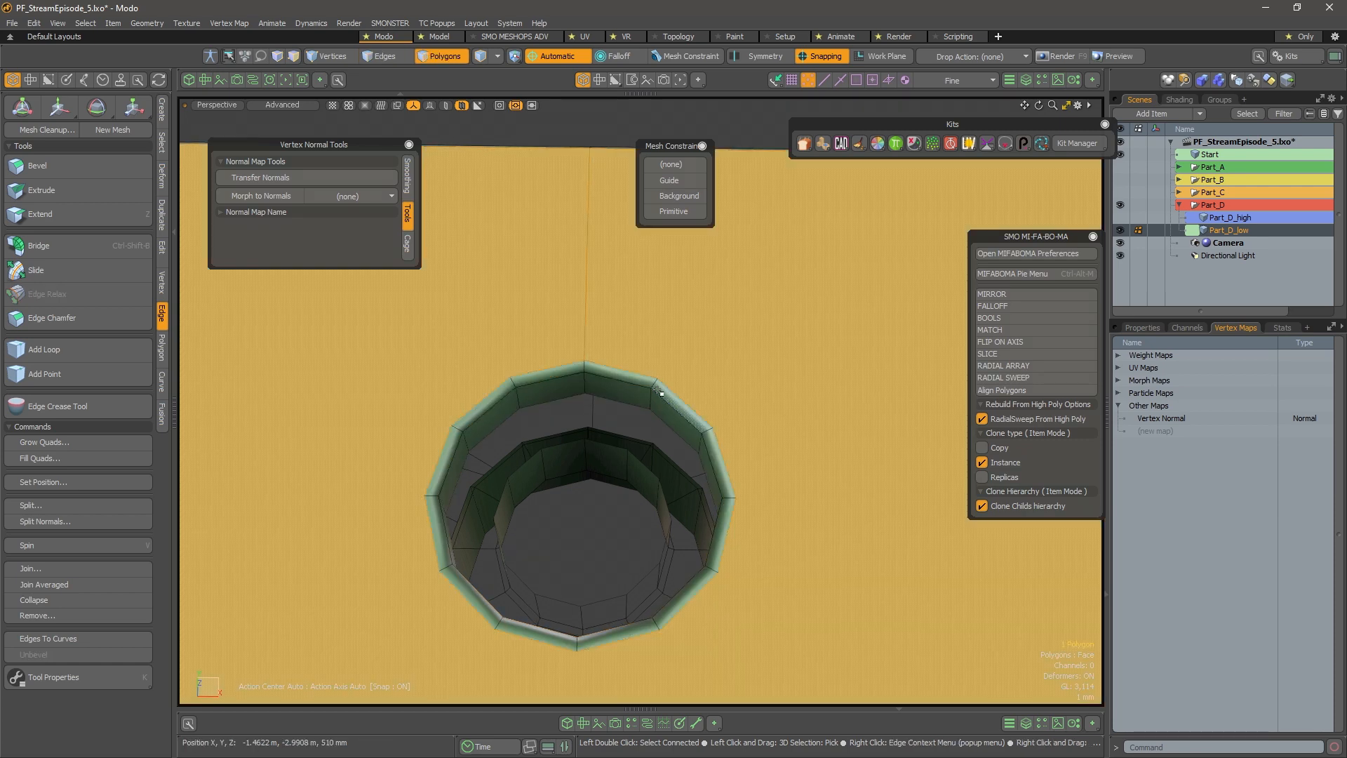
pyautogui.moveTo(651, 384); pyautogui.dragTo(659, 388)
pyautogui.press('l')
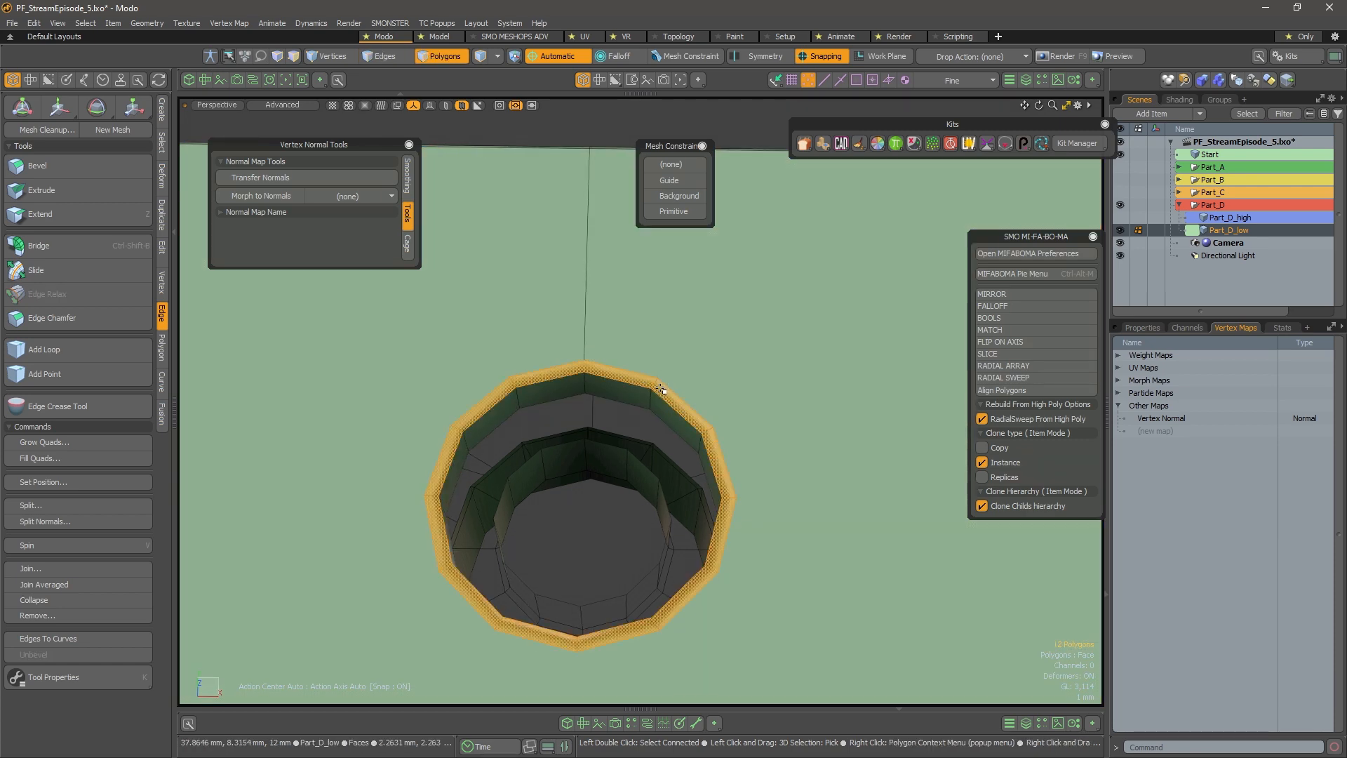
pyautogui.press('Delete')
# Join the face opening's vertices to the matching outer wall vertices along the upper part of the small hole
pyautogui.press('1')
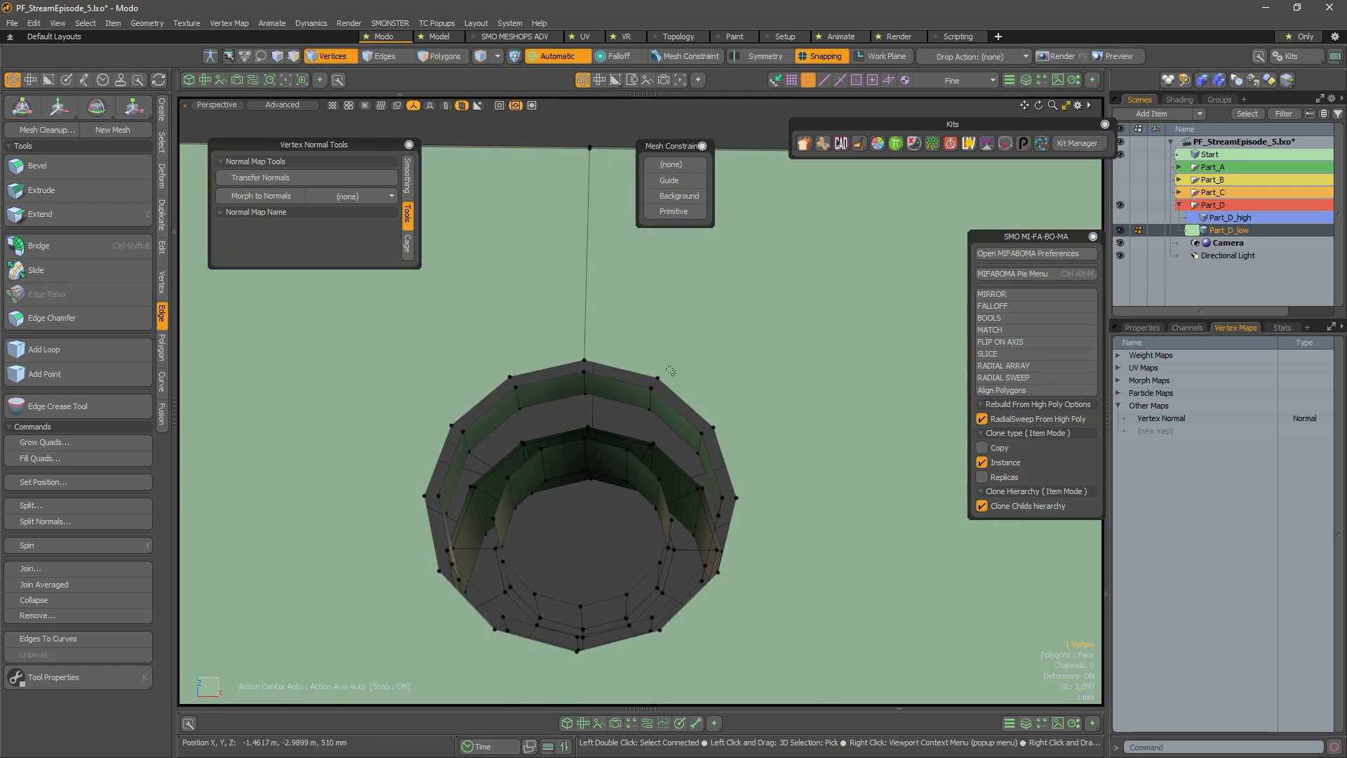
pyautogui.moveTo(673, 365); pyautogui.dragTo(648, 392)
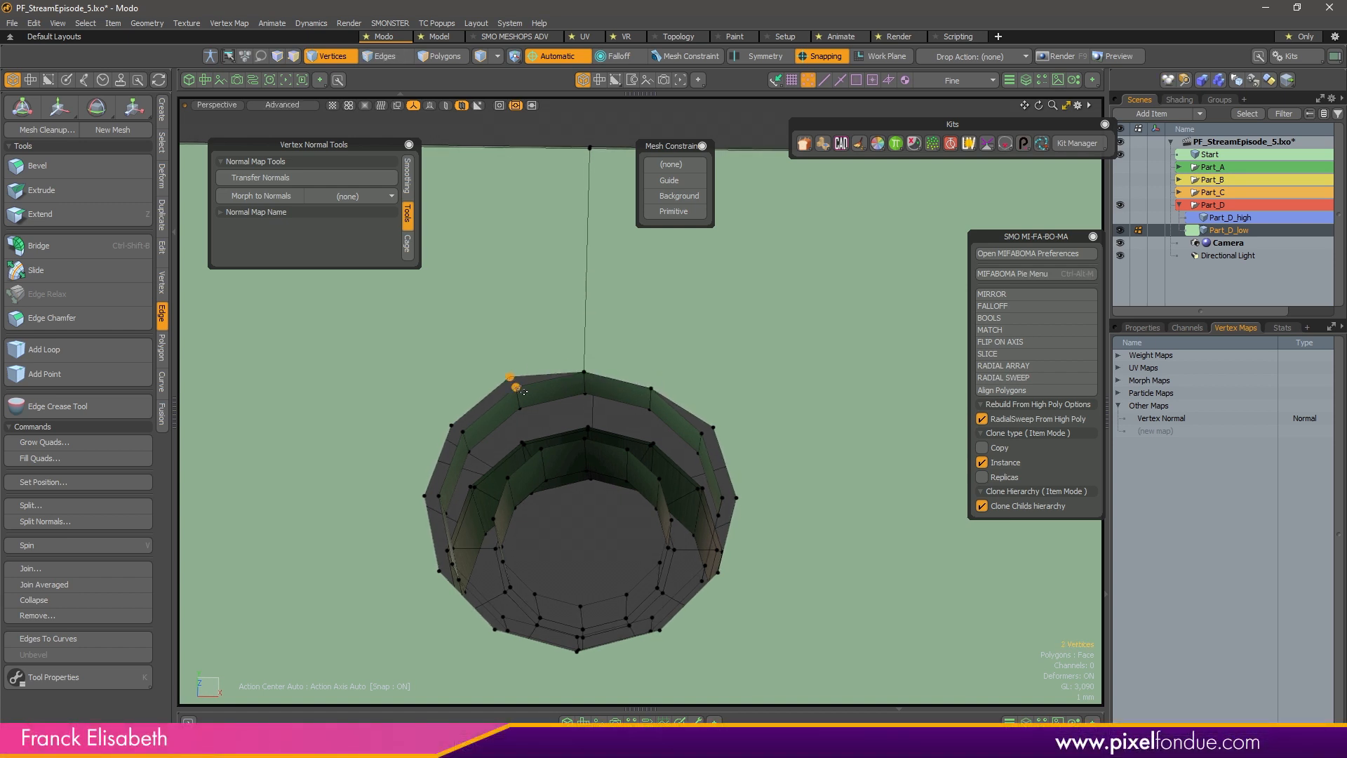
pyautogui.hotkey('ctrl', 'j')
pyautogui.moveTo(464, 437); pyautogui.dragTo(477, 436)
pyautogui.hotkey('ctrl', 'j')
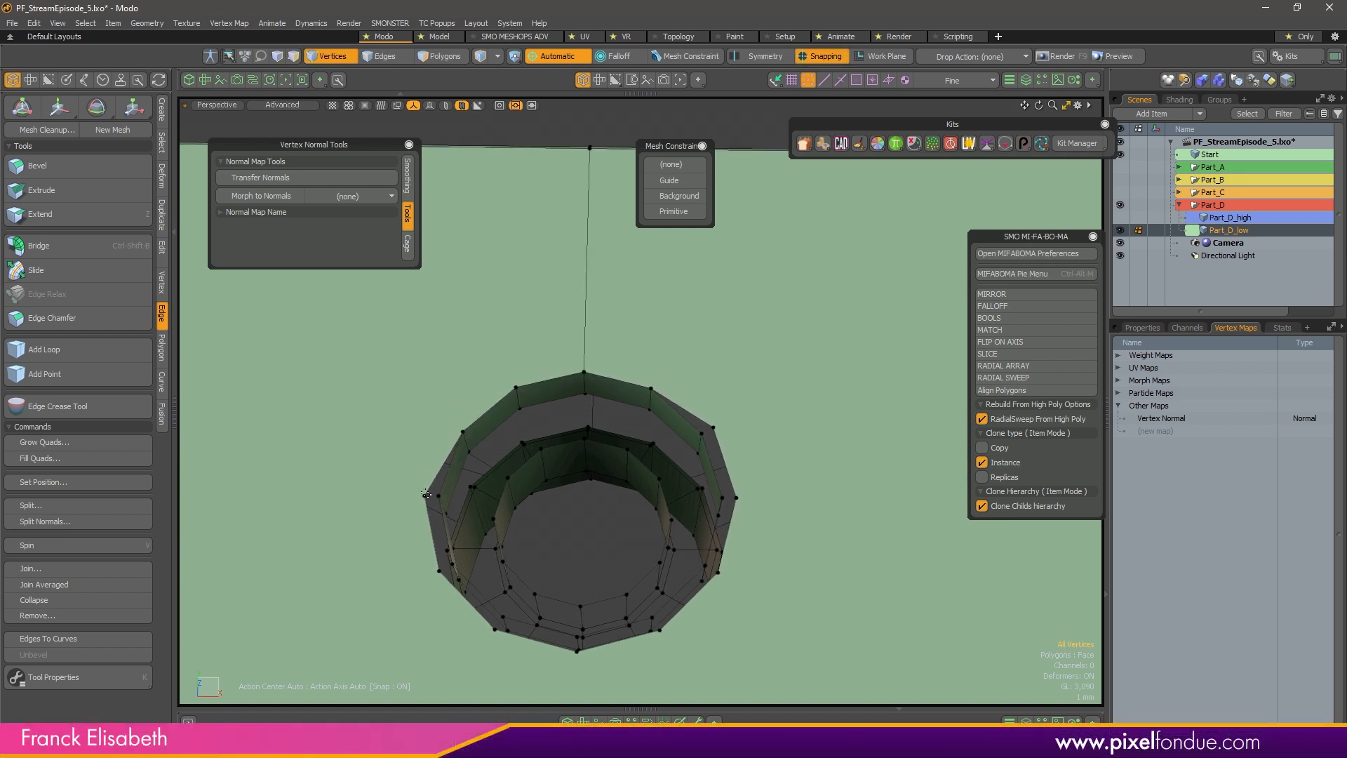
pyautogui.moveTo(418, 493); pyautogui.dragTo(449, 496)
pyautogui.hotkey('ctrl', 'j')
# Join the remaining face opening vertices to the matching outer wall vertices along the lower part and sides of the small hole
pyautogui.keyDown('alt'); pyautogui.moveTo(586, 507); pyautogui.dragTo(438, 608); pyautogui.keyUp('alt')
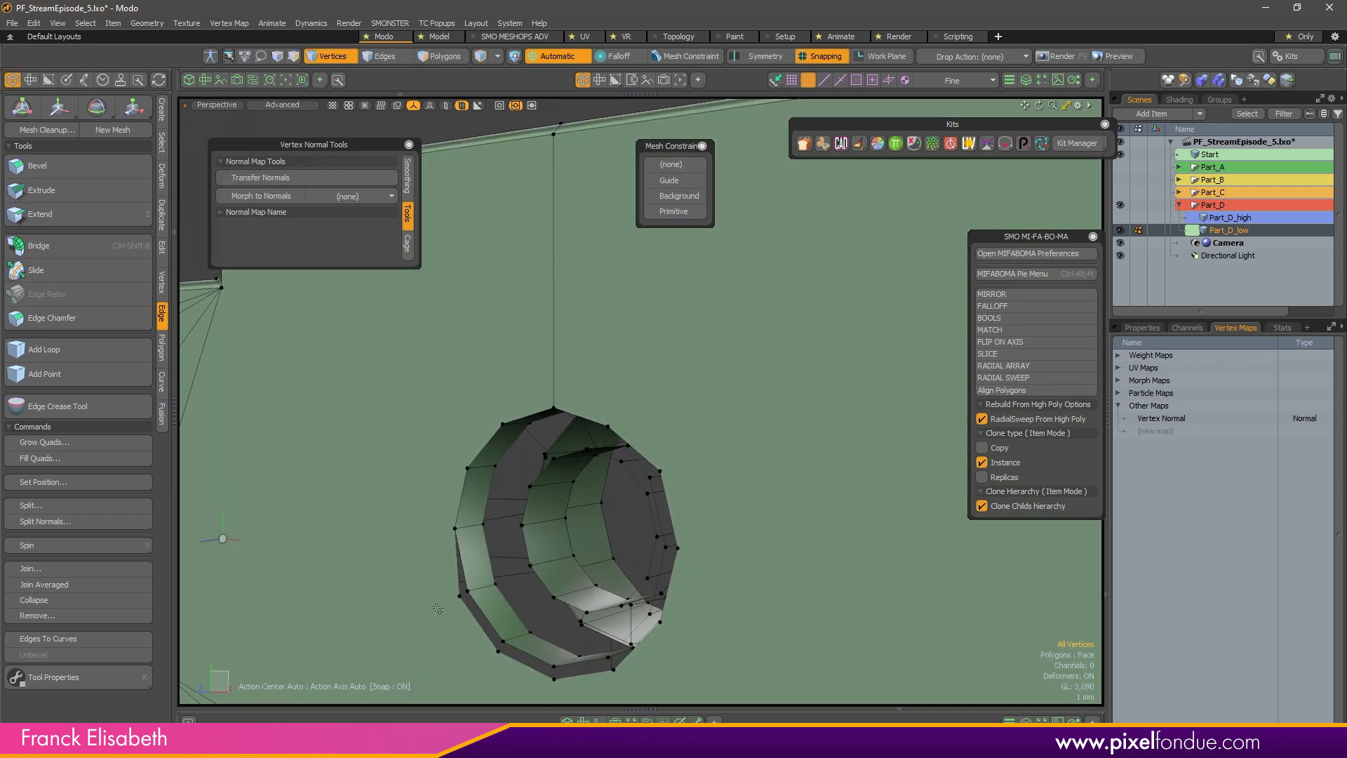
pyautogui.hotkey('ctrl', 'j')
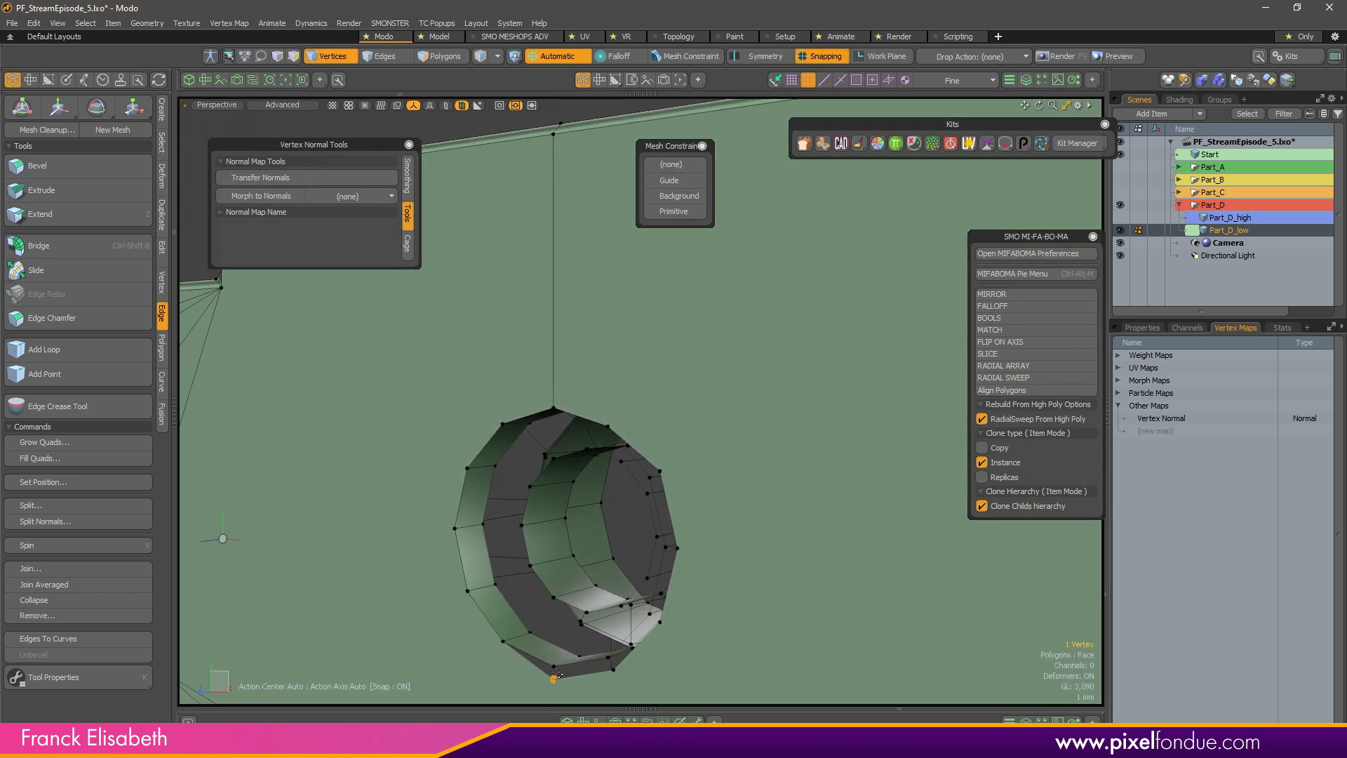
pyautogui.hotkey('ctrl', 'j')
pyautogui.moveTo(556, 674); pyautogui.dragTo(670, 674)
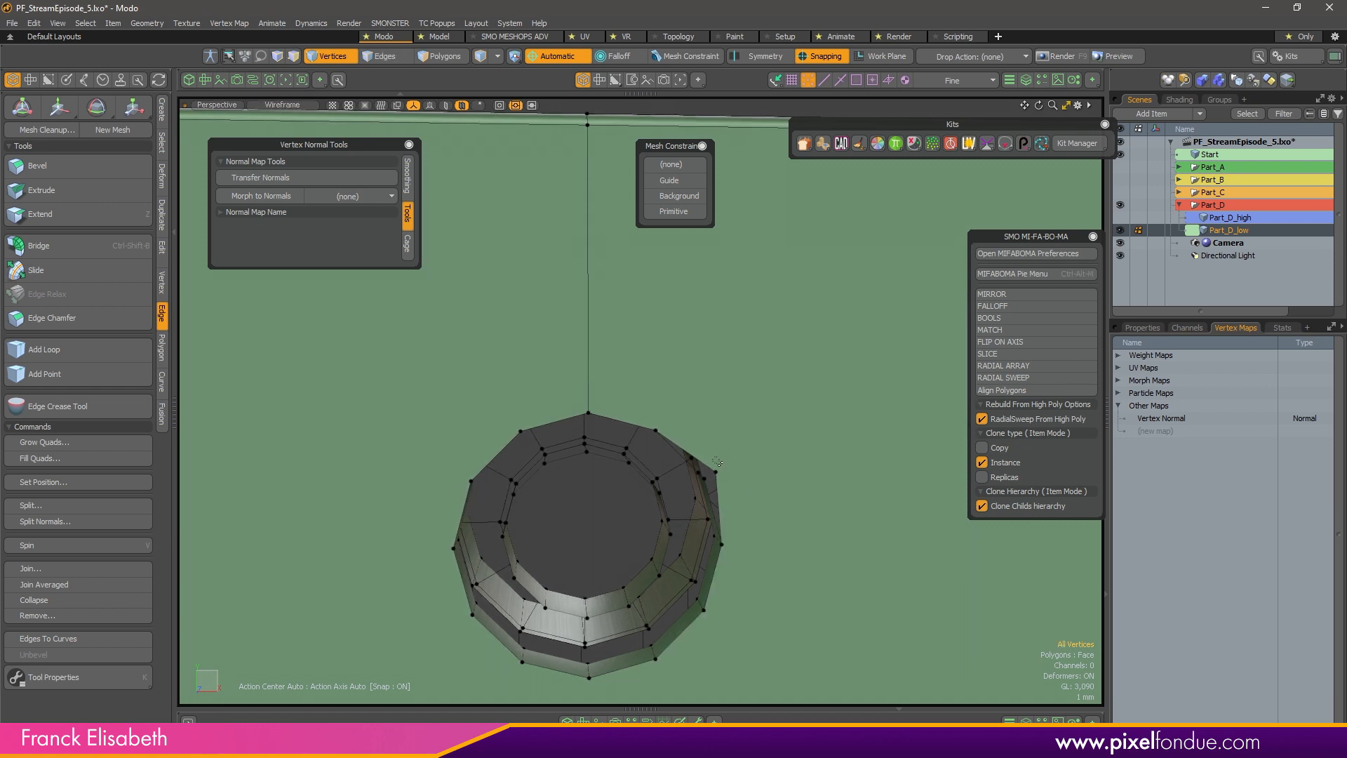
pyautogui.hotkey('ctrl', 'j')
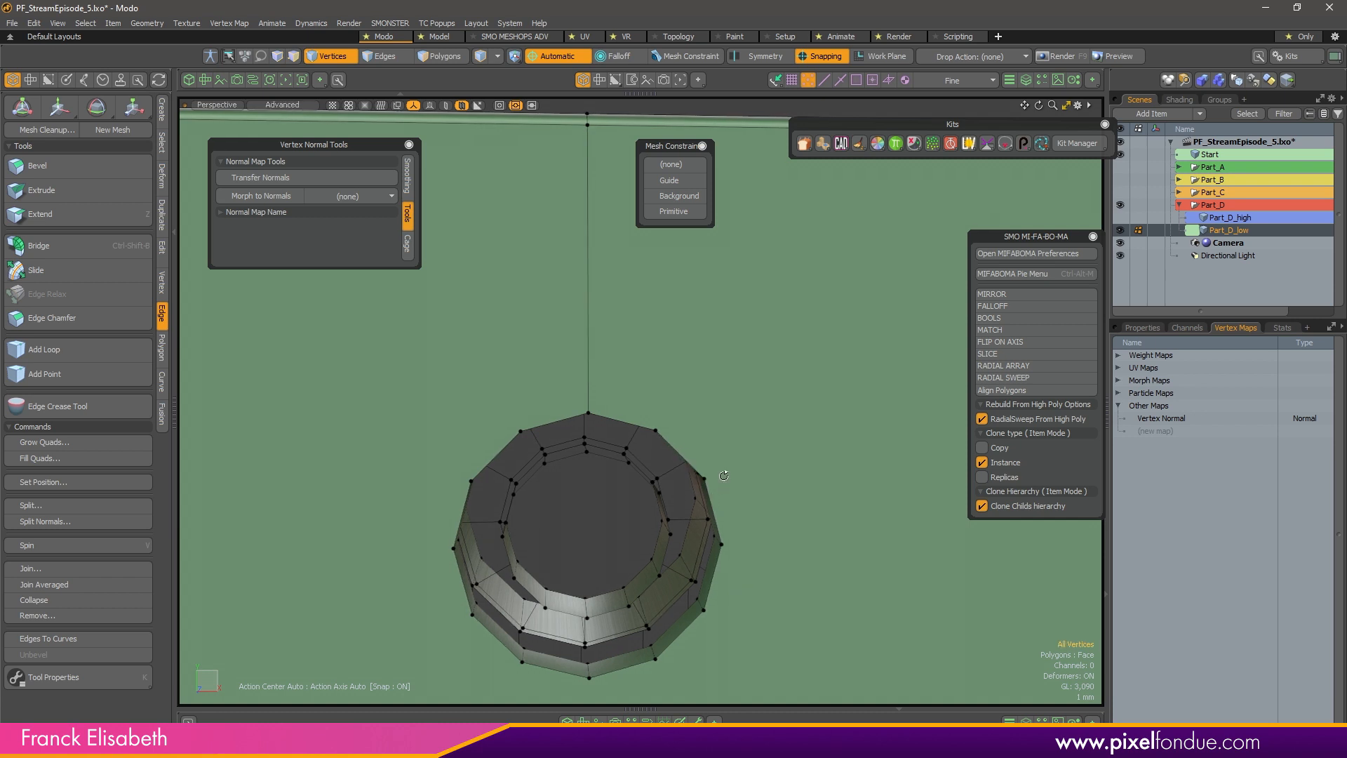
# Select the border edge loops of the small hole's outer and inner walls and flatten them to 0% scale on Z
pyautogui.keyDown('alt'); pyautogui.moveTo(723, 475); pyautogui.dragTo(736, 397); pyautogui.keyUp('alt')
pyautogui.press('2')
pyautogui.doubleClick(684, 430)
pyautogui.press('w')
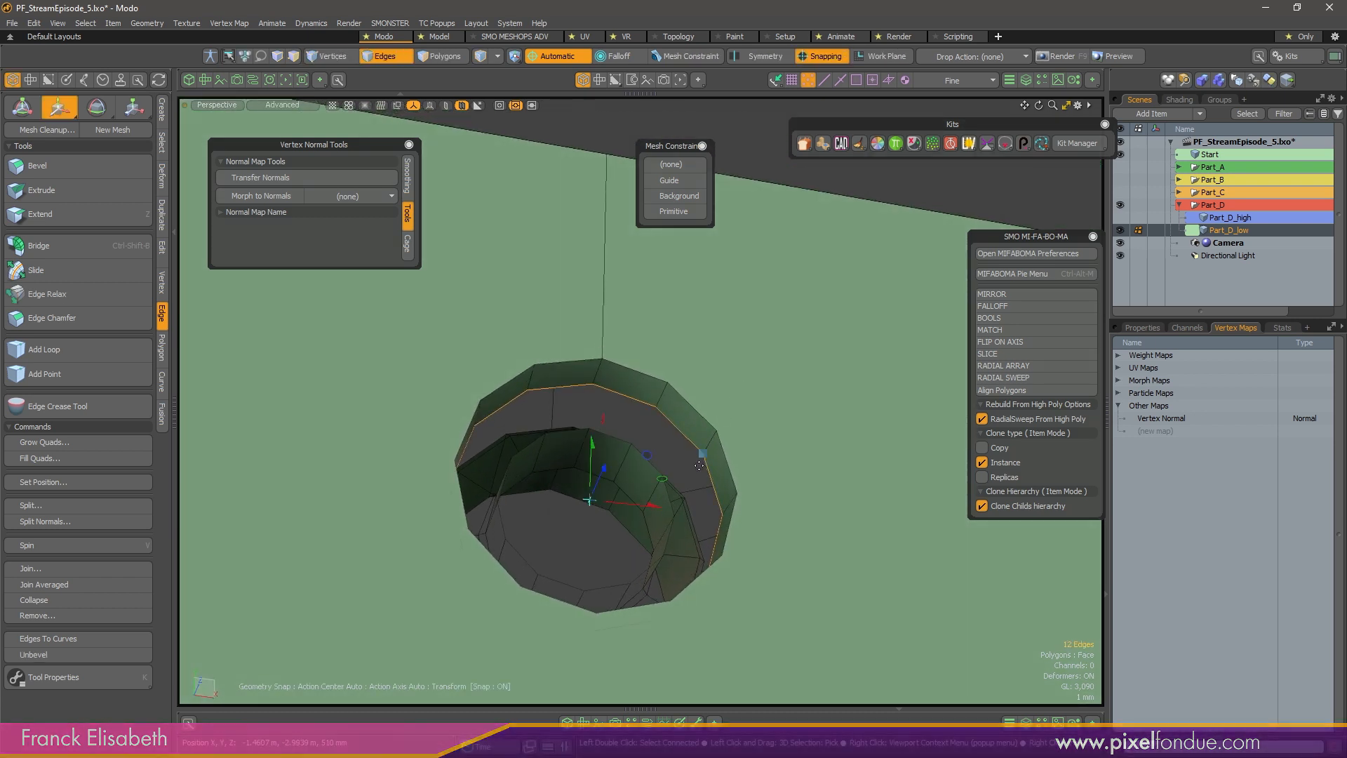
pyautogui.keyDown('alt'); pyautogui.moveTo(704, 465); pyautogui.dragTo(615, 537); pyautogui.keyUp('alt')
pyautogui.press('q')
pyautogui.keyDown('shift'); pyautogui.doubleClick(651, 466); pyautogui.keyUp('shift')
pyautogui.press('y')
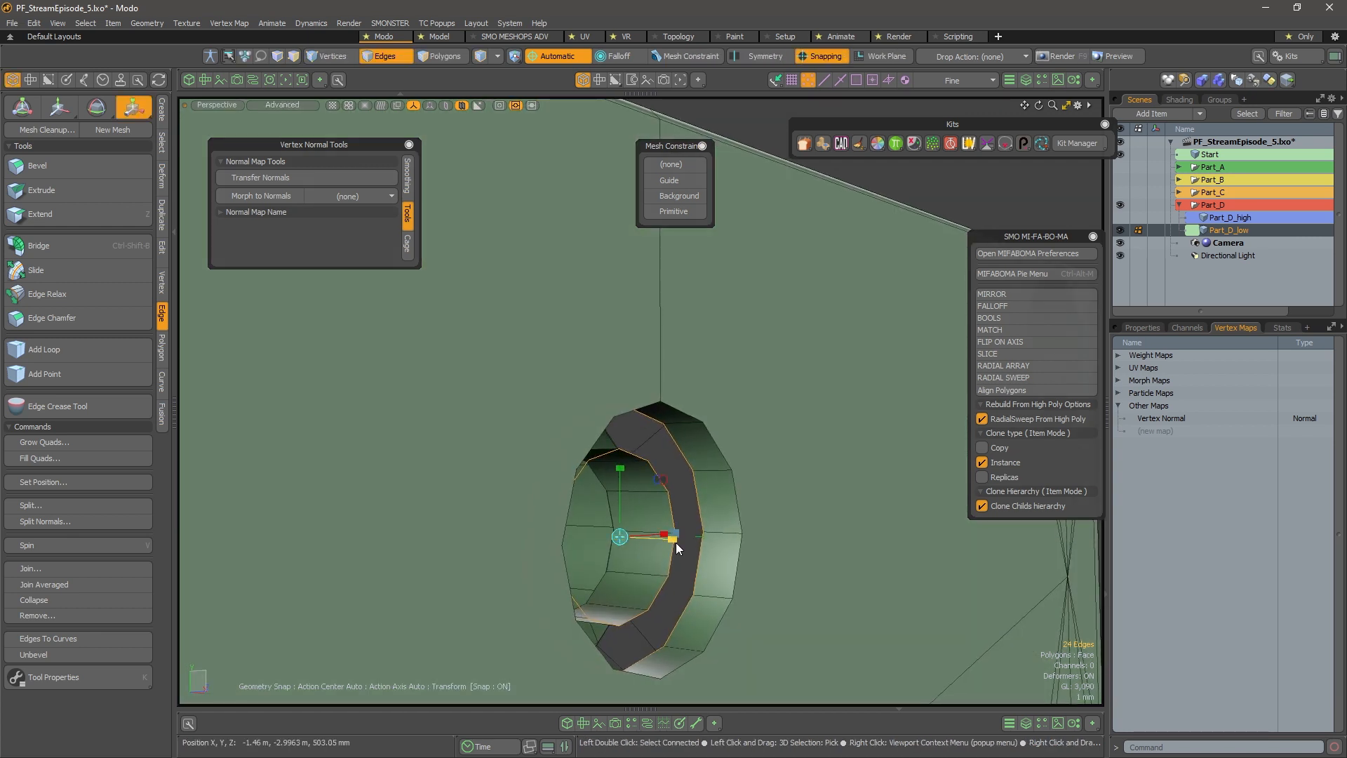
pyautogui.press('k')
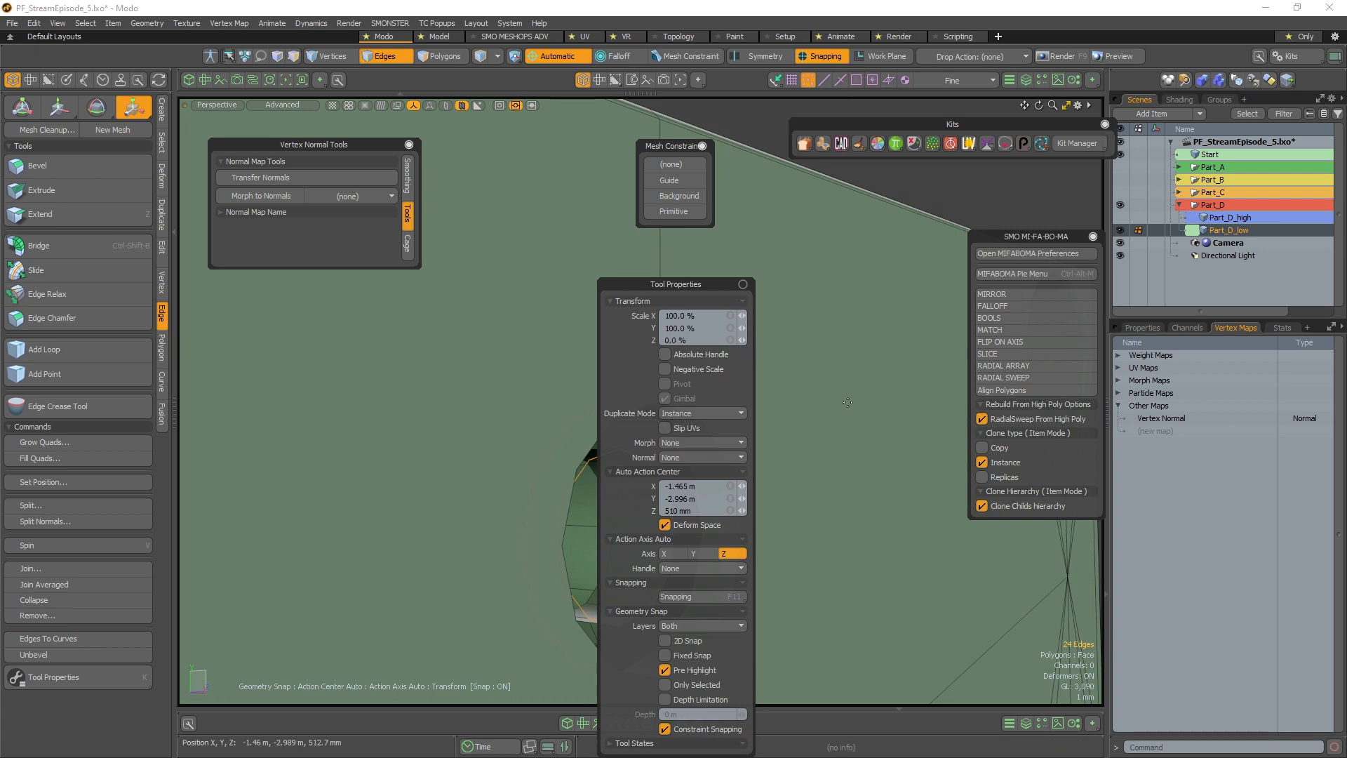
pyautogui.press('q')
# Bridge the outer wall's lower border loop to the inner wall's border loop to close the small hole's step
pyautogui.keyDown('alt'); pyautogui.moveTo(811, 461); pyautogui.dragTo(617, 433); pyautogui.keyUp('alt')
pyautogui.click(613, 402)
pyautogui.keyDown('shift'); pyautogui.doubleClick(616, 442); pyautogui.keyUp('shift')
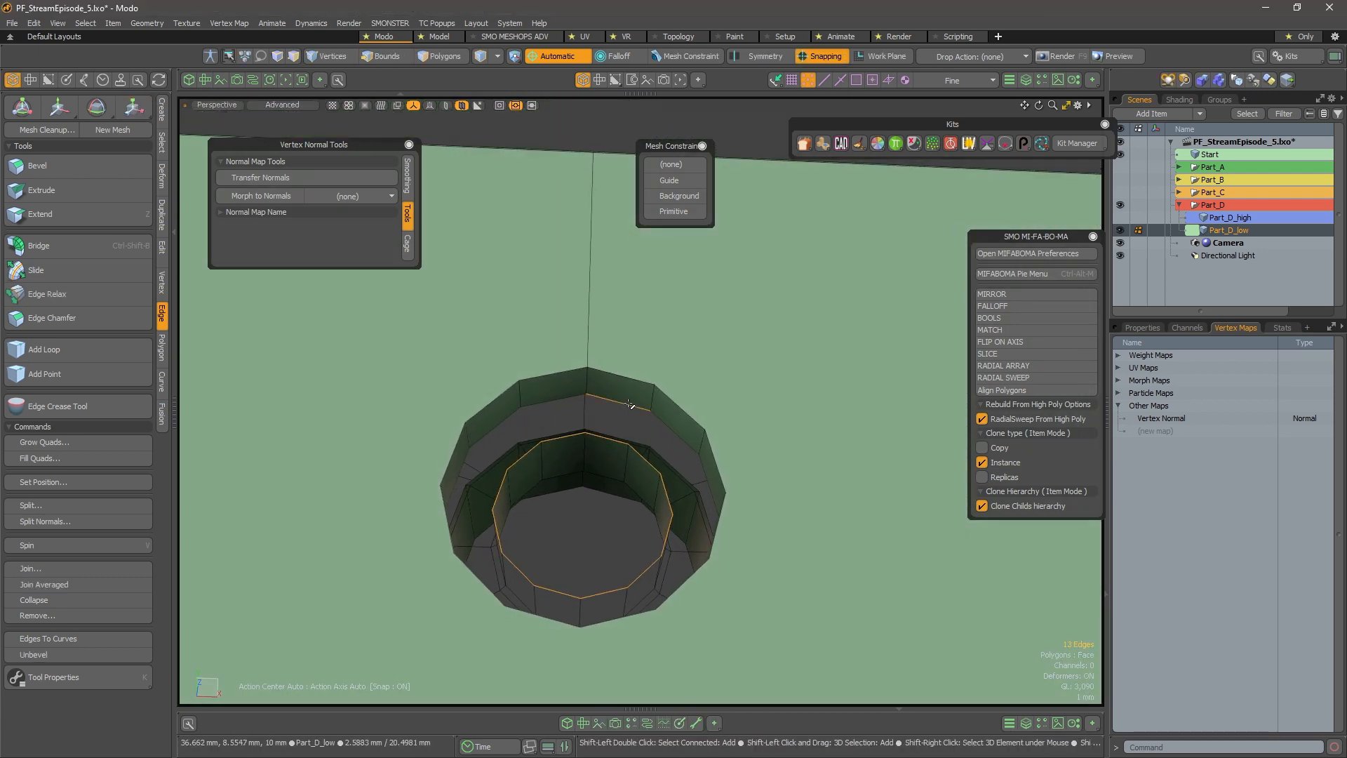
pyautogui.hotkey('ctrl', 'shift', 'b')
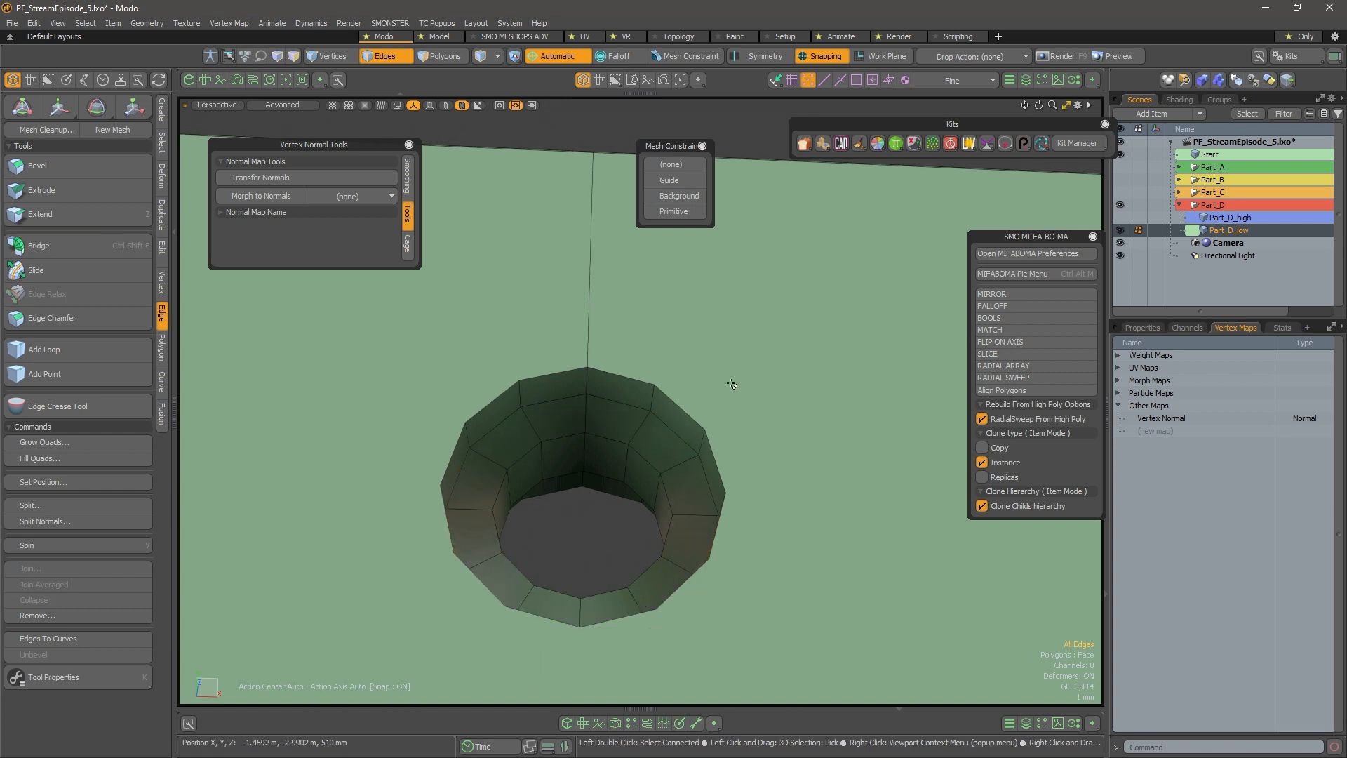
pyautogui.keyDown('alt'); pyautogui.moveTo(731, 383); pyautogui.dragTo(690, 407); pyautogui.keyUp('alt')
pyautogui.press('space')
pyautogui.press('space')
pyautogui.press('space')
pyautogui.press('space')
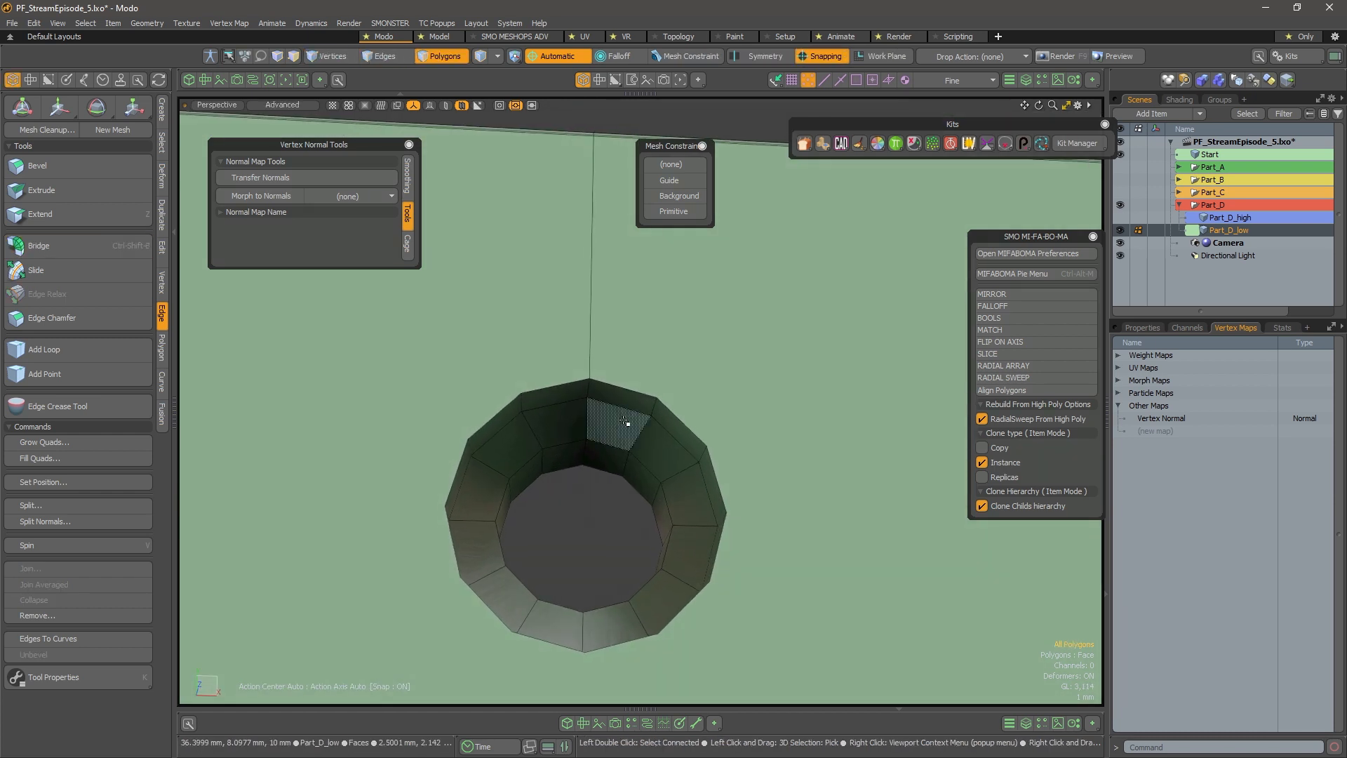
# Shift the two border vertices above the small hole sideways along X so the connecting edge runs diagonally to the opening
pyautogui.moveTo(612, 412)
pyautogui.keyDown('alt'); pyautogui.mouseDown()
pyautogui.moveTo(666, 449)
pyautogui.moveTo(684, 582)
pyautogui.moveTo(491, 610)
pyautogui.moveTo(495, 451)
pyautogui.moveTo(603, 388)
pyautogui.moveTo(701, 435)
pyautogui.mouseUp(); pyautogui.keyUp('alt')
pyautogui.press('2')
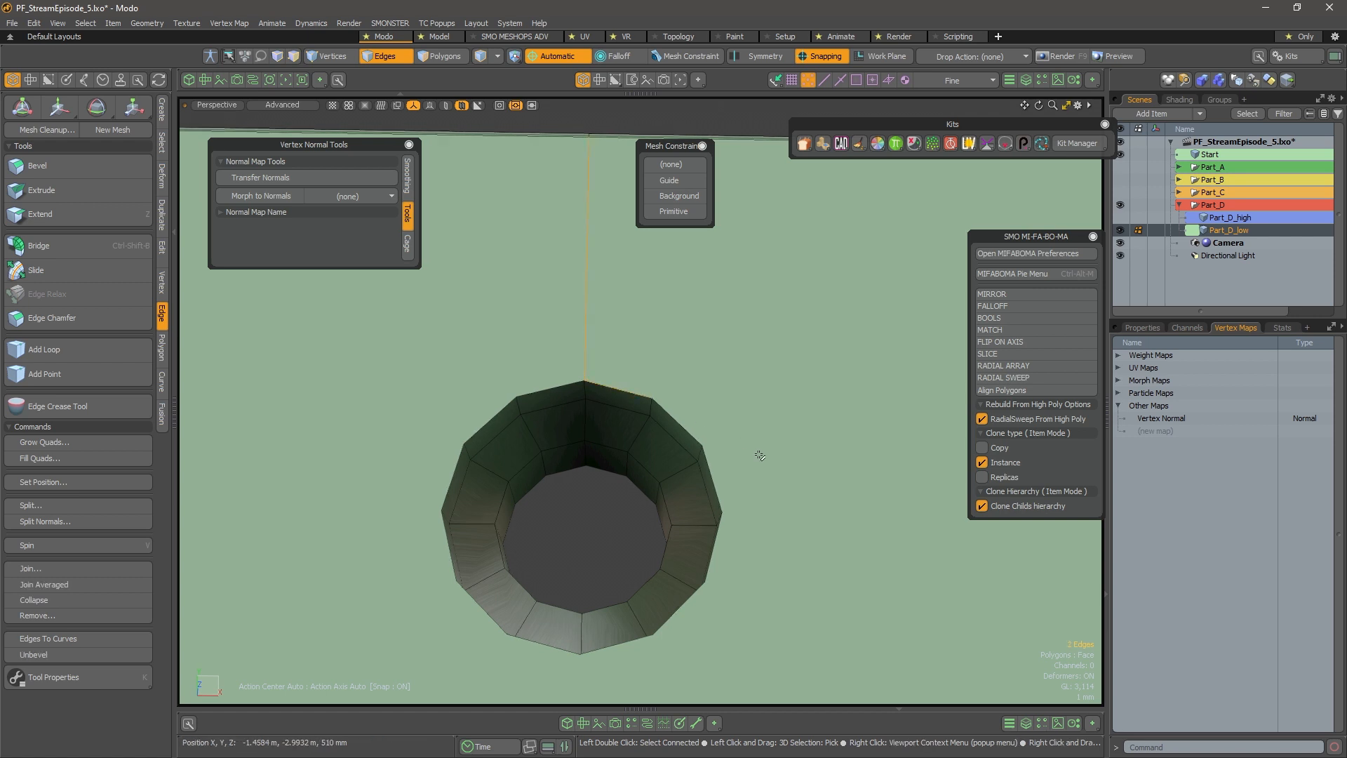
pyautogui.click(590, 297)
pyautogui.scroll(-3, 684, 298)
pyautogui.keyDown('alt'); pyautogui.keyDown('shift'); pyautogui.moveTo(676, 283); pyautogui.dragTo(583, 426); pyautogui.keyUp('shift'); pyautogui.keyUp('alt')
pyautogui.press('1')
pyautogui.press('w')
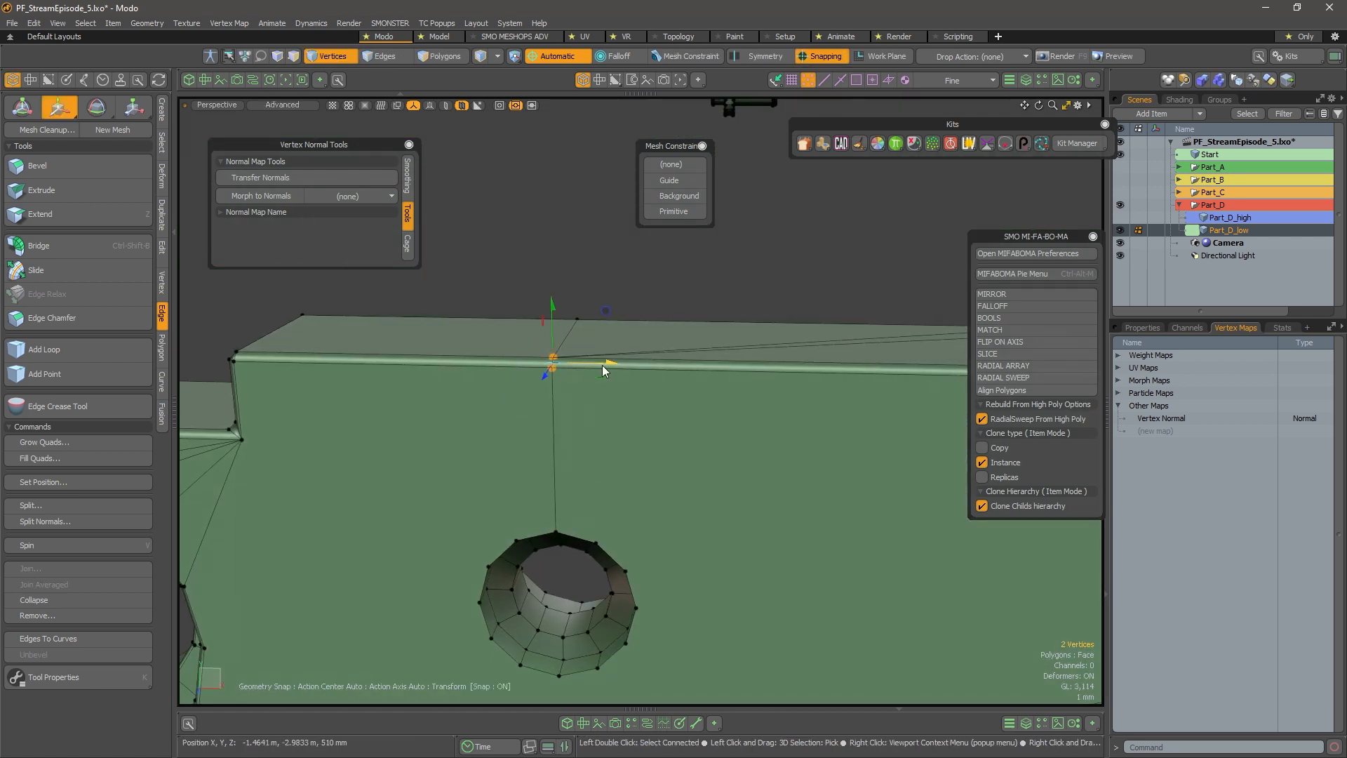
pyautogui.moveTo(603, 364); pyautogui.dragTo(700, 364)
pyautogui.keyDown('alt'); pyautogui.moveTo(577, 520); pyautogui.dragTo(565, 439); pyautogui.keyUp('alt')
pyautogui.keyDown('alt'); pyautogui.keyDown('shift'); pyautogui.moveTo(561, 547); pyautogui.dragTo(639, 433); pyautogui.keyUp('shift'); pyautogui.keyUp('alt')
pyautogui.scroll(2, 638, 434)
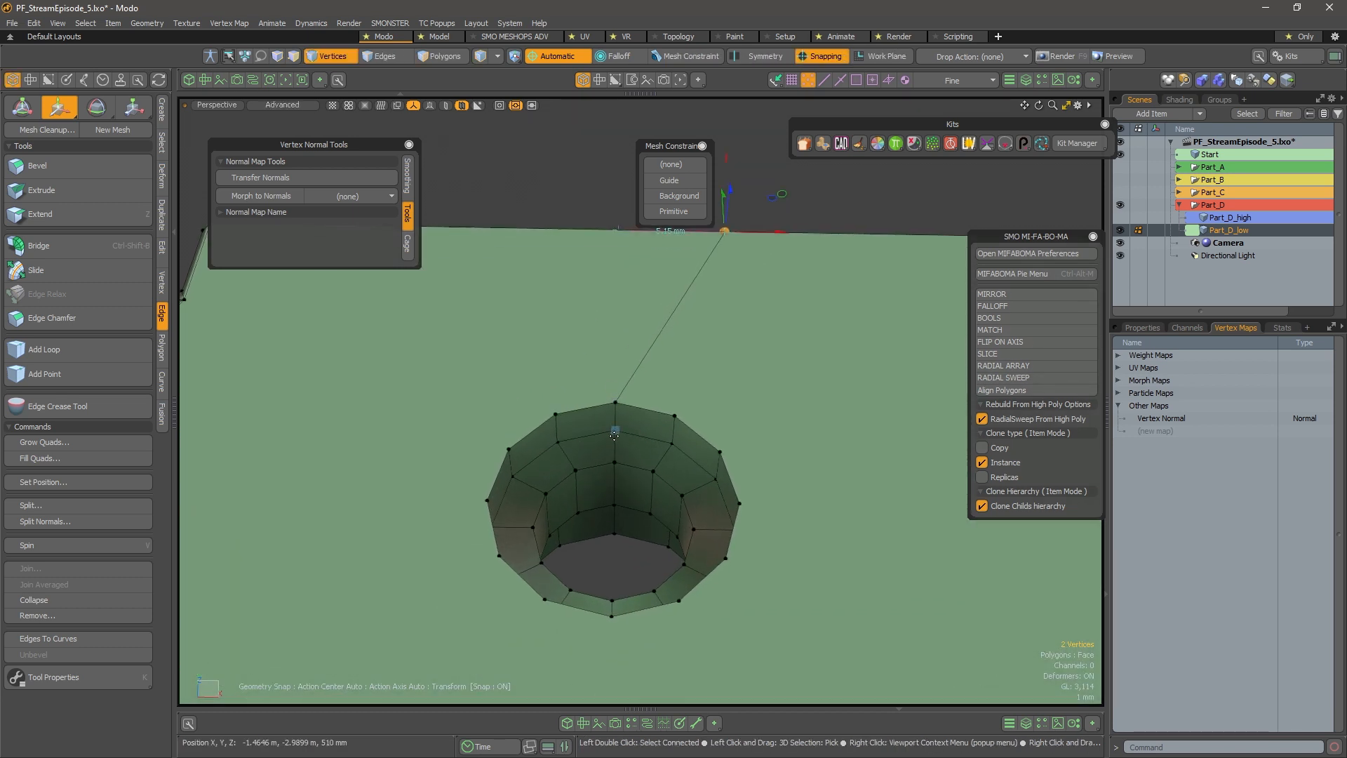
pyautogui.moveTo(614, 386); pyautogui.dragTo(611, 463)
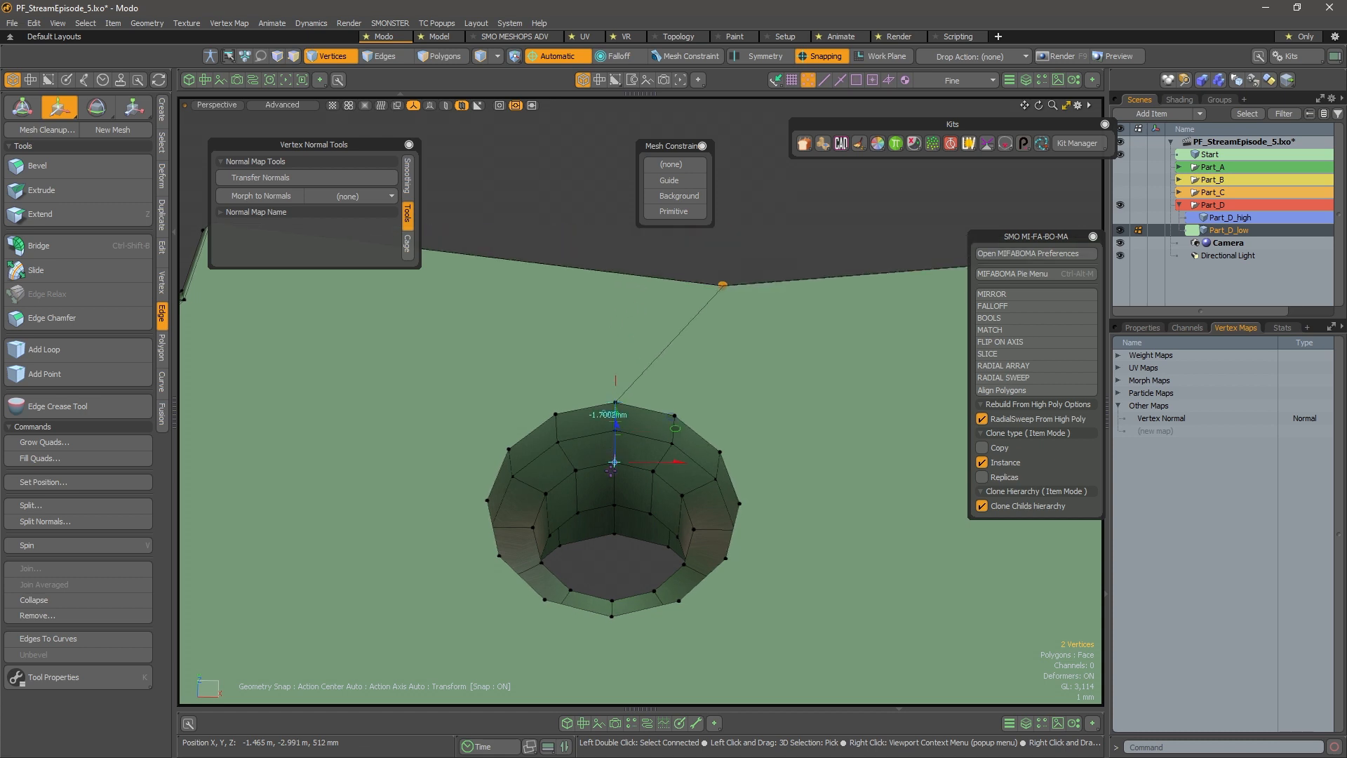
pyautogui.hotkey('ctrl', 'z')
pyautogui.press('Escape')
pyautogui.press('Escape')
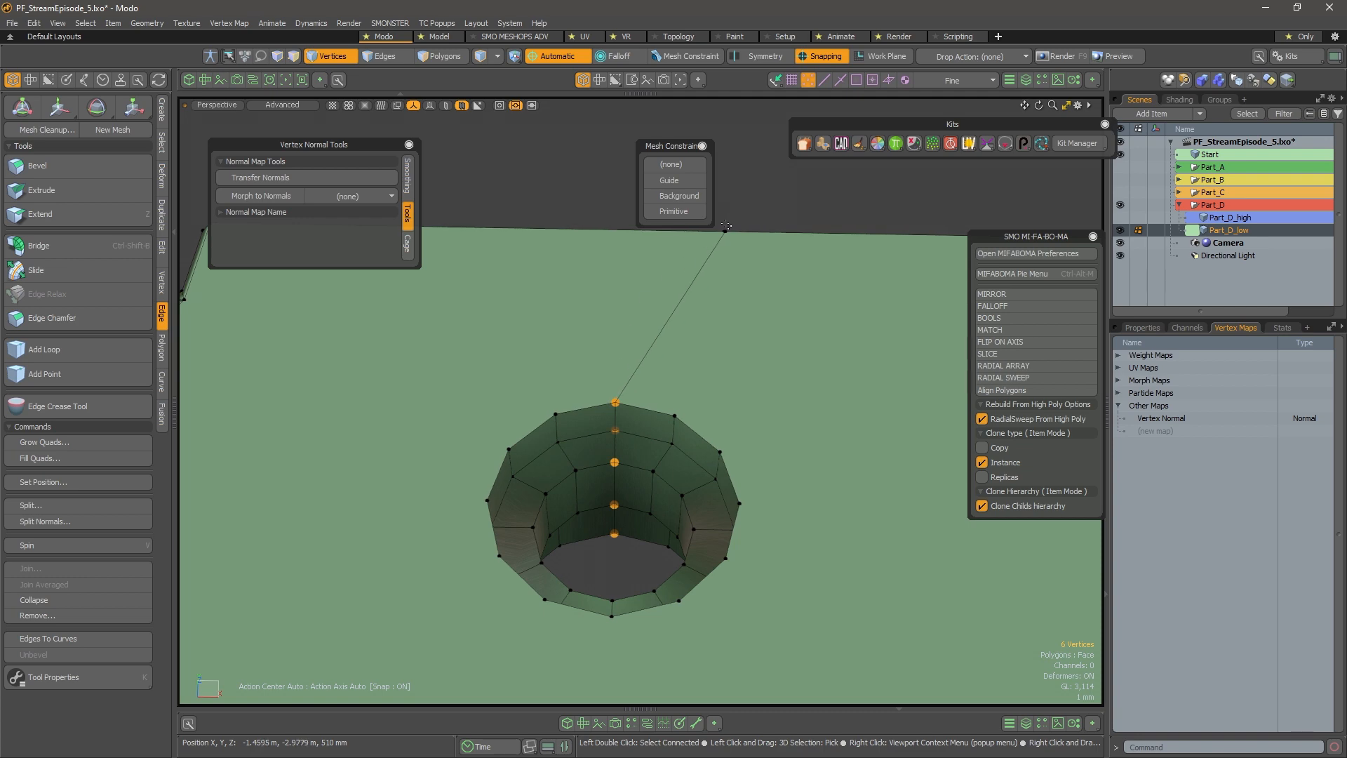
# Select the ring of step polygons inside the small hole and grow the selection to the adjacent walls
pyautogui.keyDown('alt'); pyautogui.moveTo(825, 366); pyautogui.dragTo(828, 351); pyautogui.keyUp('alt')
pyautogui.press('3')
pyautogui.press('1')
pyautogui.press('2')
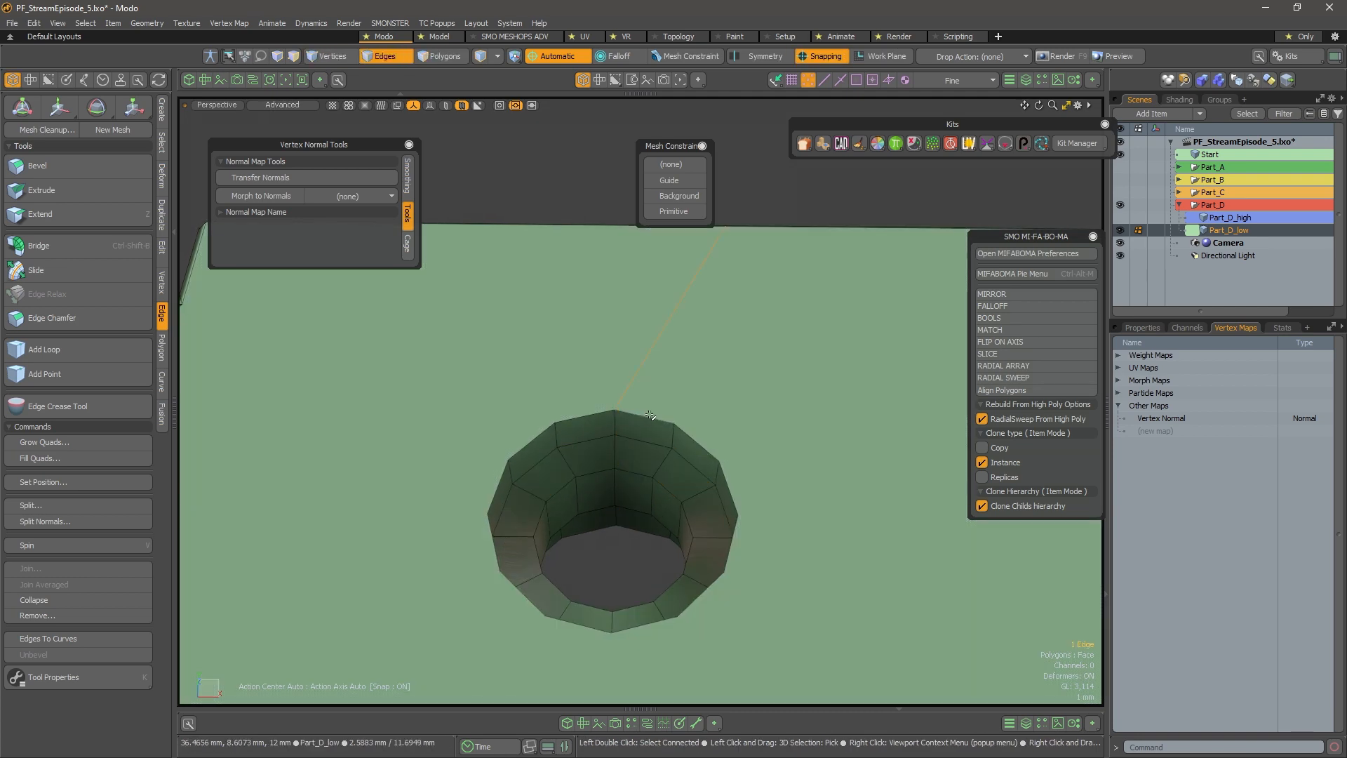
pyautogui.press('3')
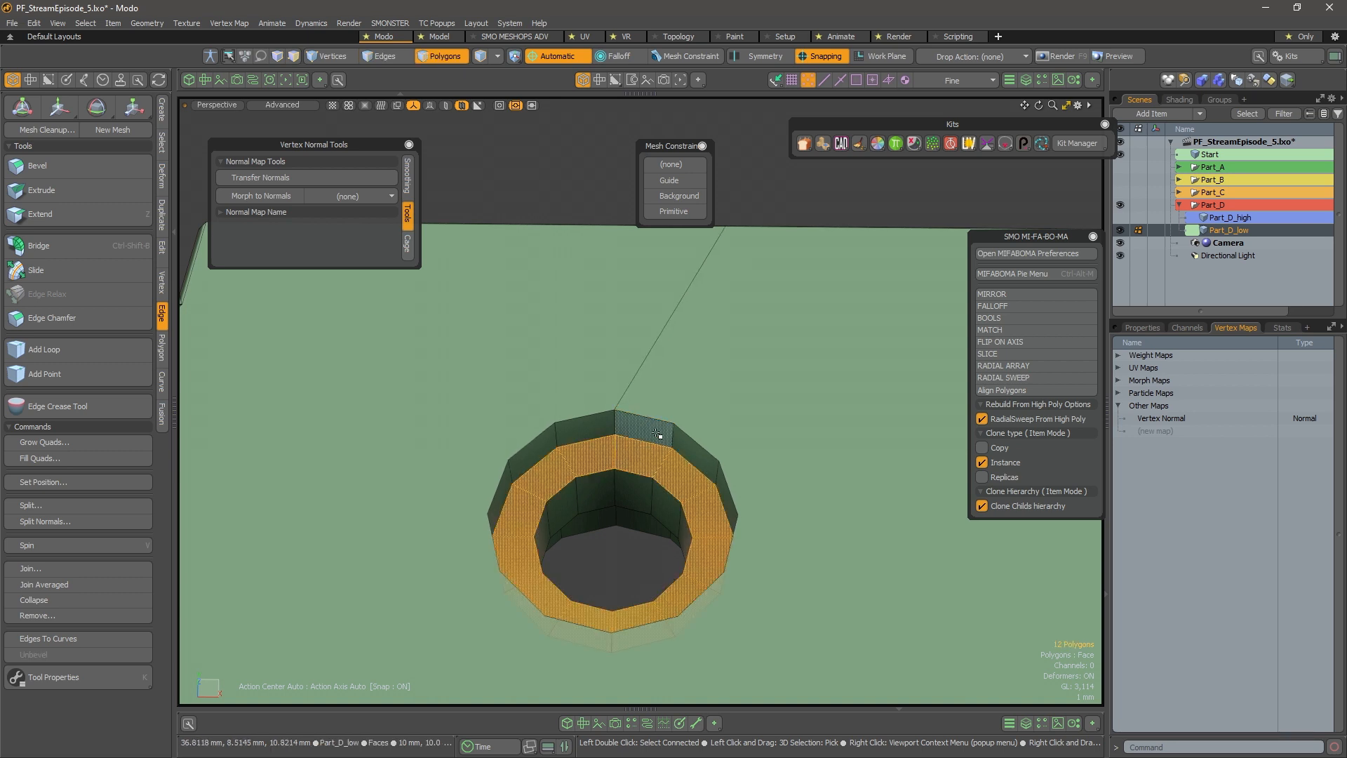
pyautogui.hotkey('shift', 'Up')
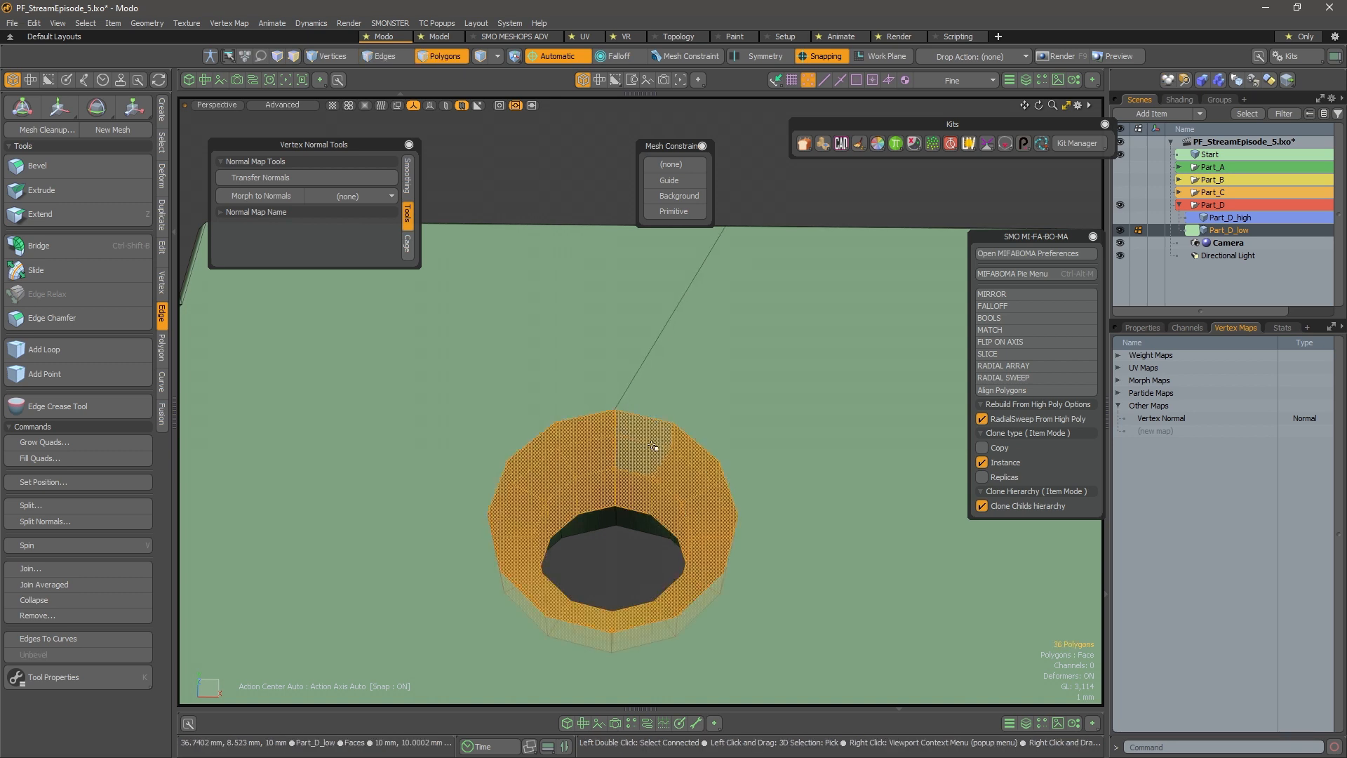
# Convert the polygon selection to its boundary edges and keep only the small hole's outer opening loop
pyautogui.keyDown('ctrl'); pyautogui.click(384, 56); pyautogui.keyUp('ctrl')
pyautogui.moveTo(442, 120)
pyautogui.keyDown('alt'); pyautogui.mouseDown()
pyautogui.moveTo(671, 503)
pyautogui.moveTo(716, 430)
pyautogui.moveTo(697, 451)
pyautogui.moveTo(834, 516)
pyautogui.moveTo(1087, 507)
pyautogui.mouseUp(); pyautogui.keyUp('alt')
pyautogui.moveTo(747, 370)
pyautogui.keyDown('ctrl'); pyautogui.mouseDown(button='right')
pyautogui.moveTo(451, 499)
pyautogui.moveTo(858, 556)
pyautogui.mouseUp(button='right'); pyautogui.keyUp('ctrl')
pyautogui.moveTo(858, 556)
pyautogui.keyDown('alt'); pyautogui.mouseDown()
pyautogui.moveTo(535, 471)
pyautogui.moveTo(667, 460)
pyautogui.moveTo(695, 421)
pyautogui.mouseUp(); pyautogui.keyUp('alt')
pyautogui.keyDown('alt'); pyautogui.moveTo(694, 421); pyautogui.dragTo(721, 383, button='right'); pyautogui.keyUp('alt')
pyautogui.keyDown('alt'); pyautogui.moveTo(696, 383); pyautogui.dragTo(696, 387); pyautogui.keyUp('alt')
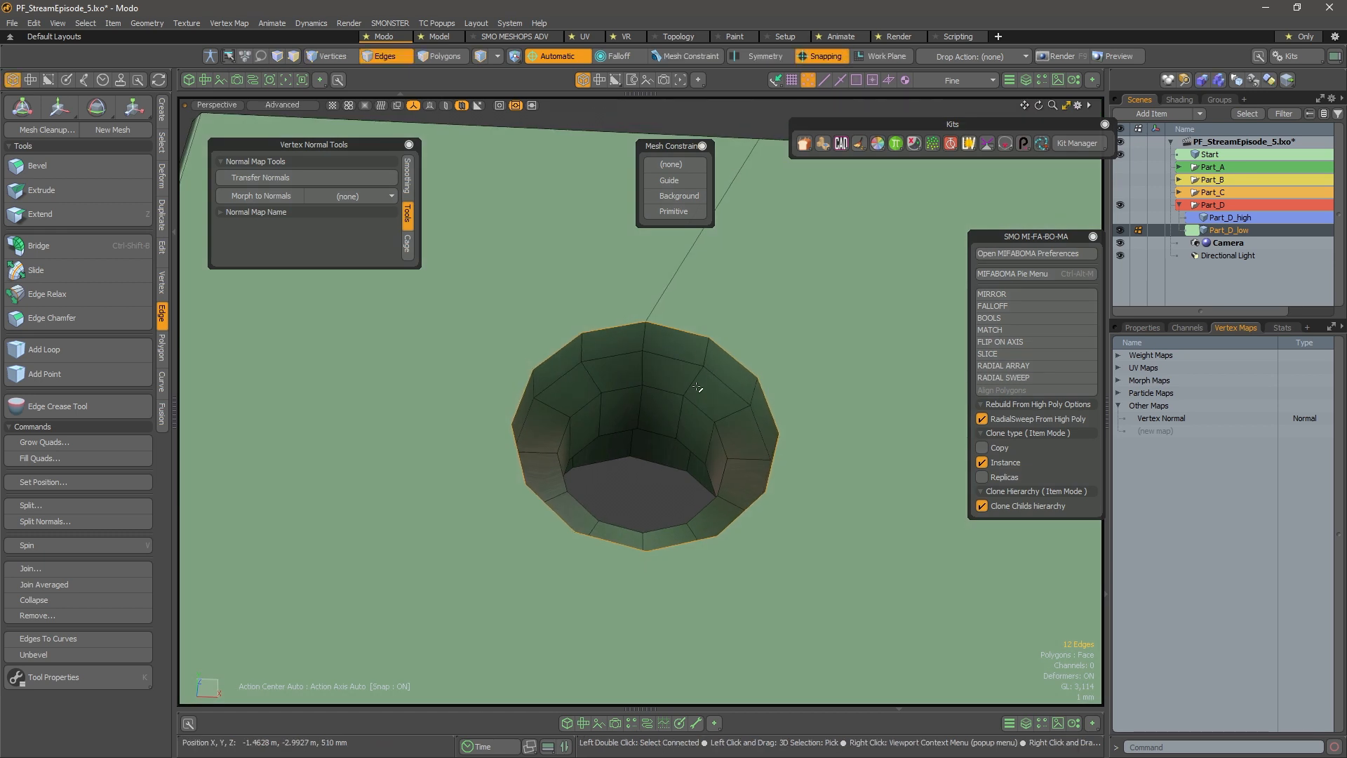
# Try to bevel the small hole's outer opening loop, inspect the result and undo it
pyautogui.rightClick(684, 341)
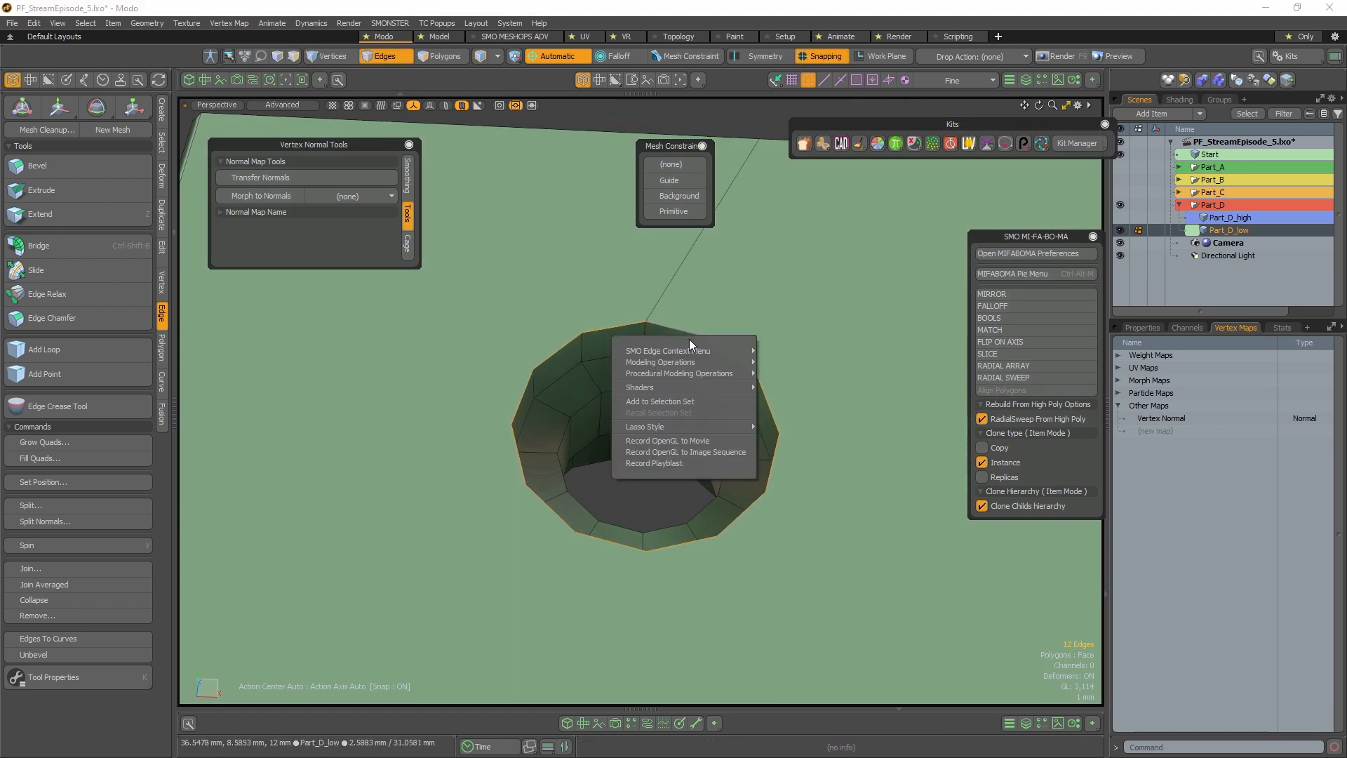
pyautogui.moveTo(691, 350)
pyautogui.click(825, 386)
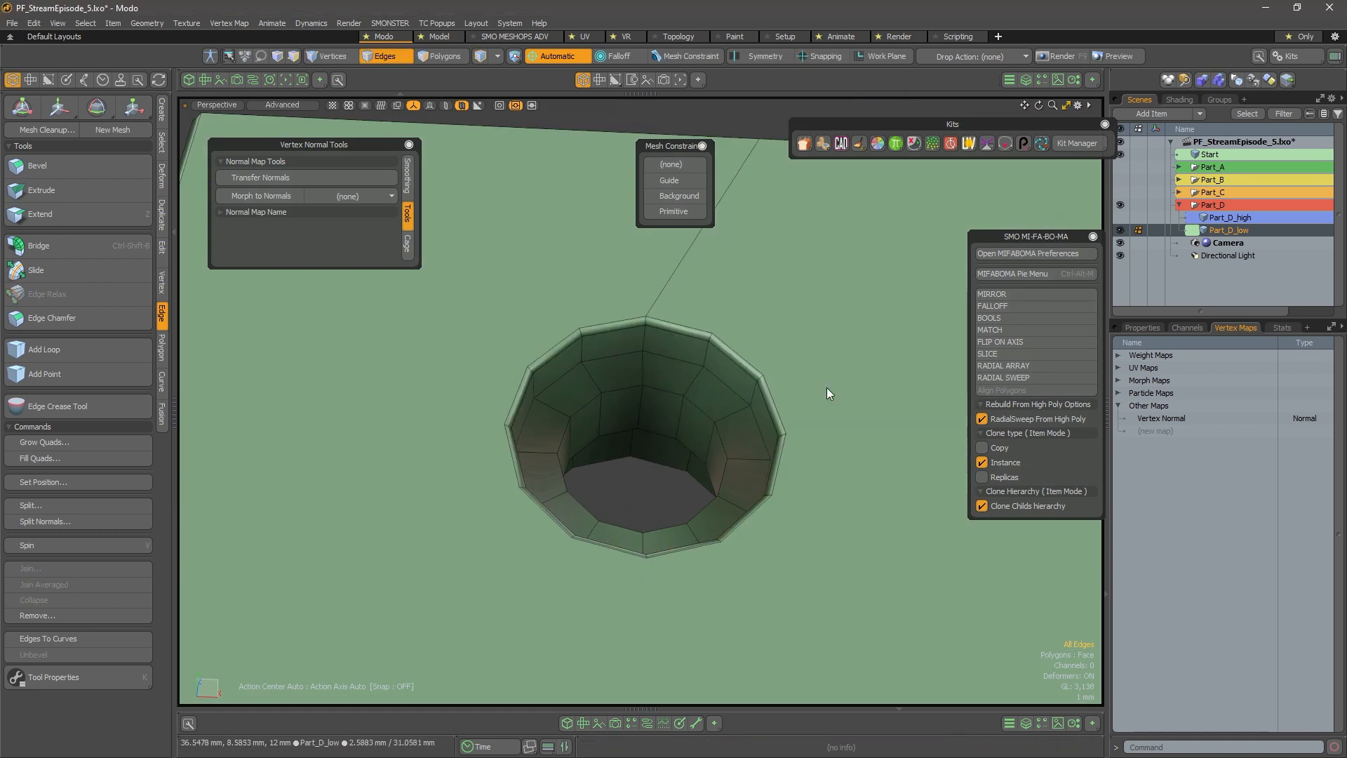
pyautogui.moveTo(736, 413)
pyautogui.keyDown('alt'); pyautogui.mouseDown()
pyautogui.moveTo(709, 397)
pyautogui.moveTo(721, 403)
pyautogui.mouseUp(); pyautogui.keyUp('alt')
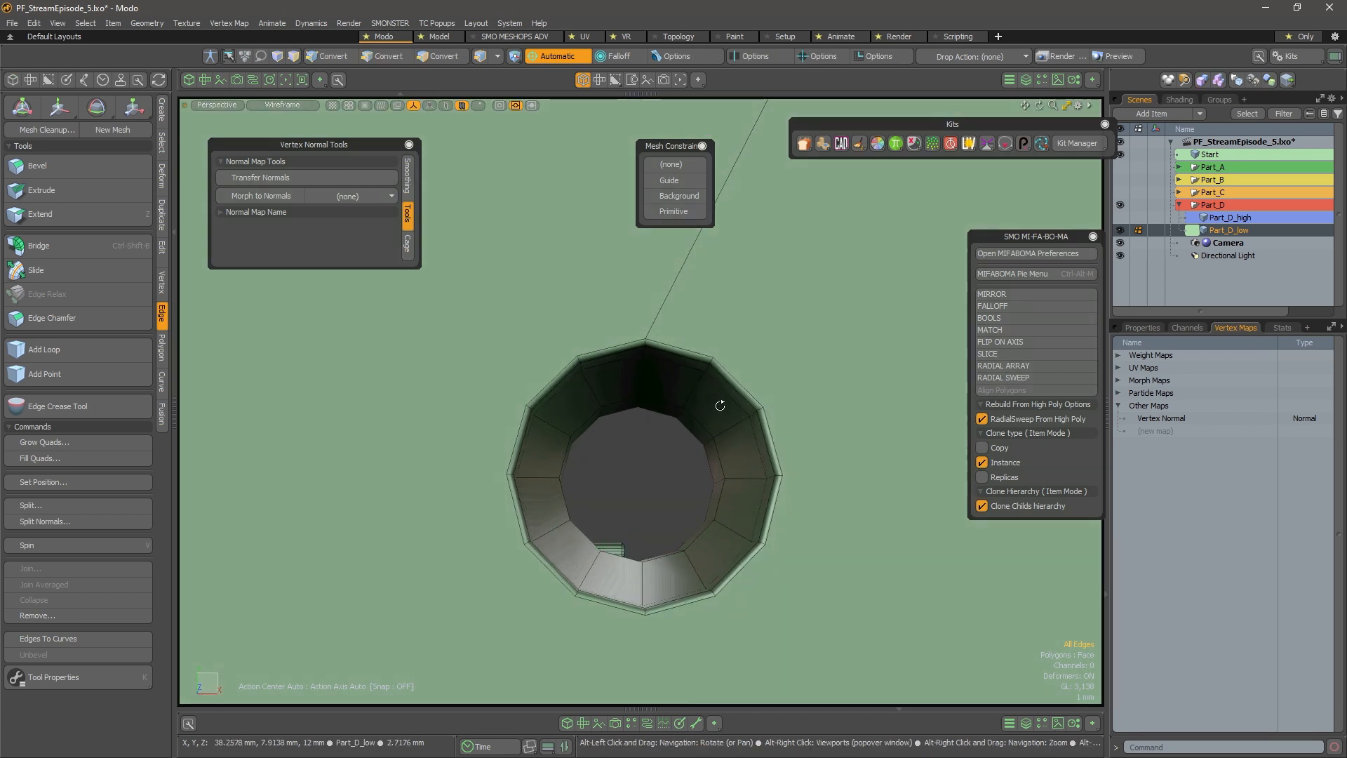
pyautogui.moveTo(688, 385)
pyautogui.keyDown('alt'); pyautogui.mouseDown(button='right')
pyautogui.moveTo(724, 373)
pyautogui.moveTo(685, 361)
pyautogui.mouseUp(button='right'); pyautogui.keyUp('alt')
pyautogui.keyDown('alt'); pyautogui.moveTo(685, 360); pyautogui.dragTo(761, 315); pyautogui.keyUp('alt')
pyautogui.hotkey('ctrl', '2')
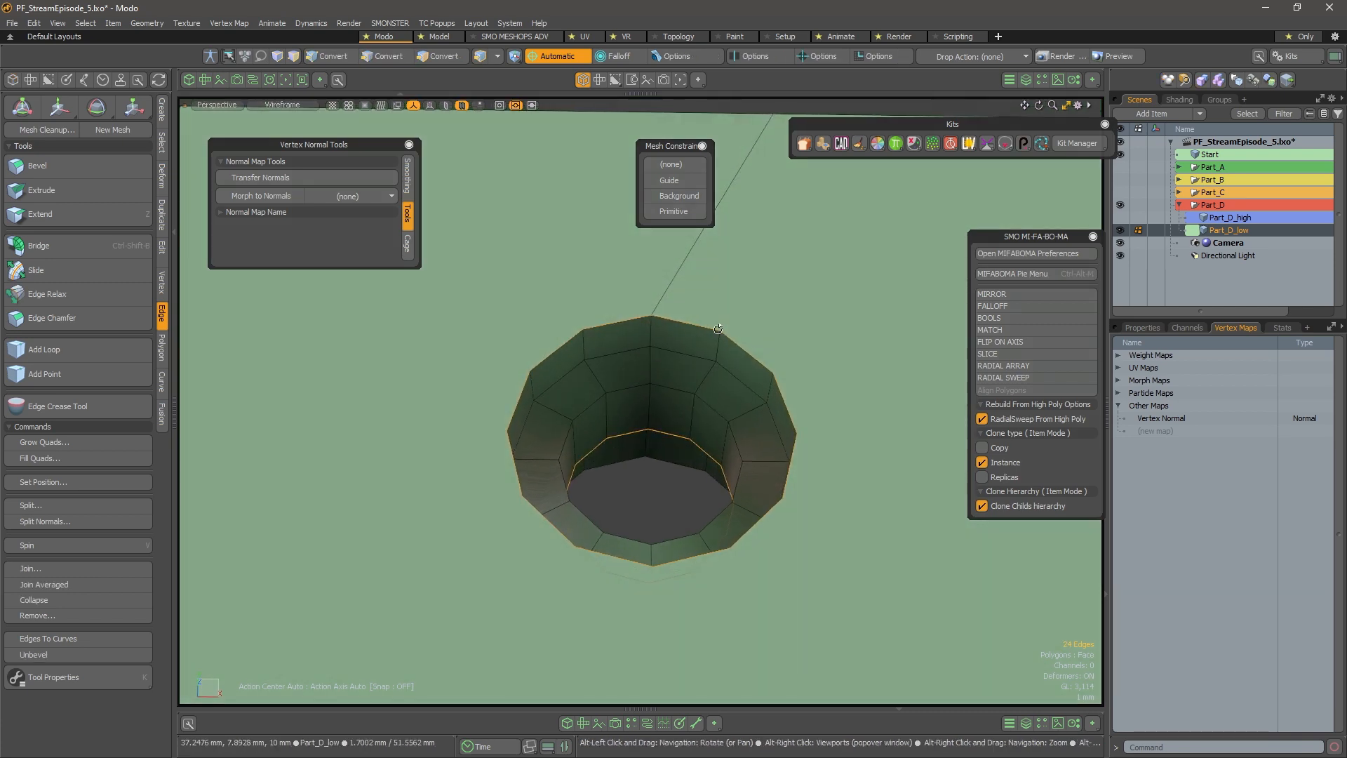
# Select the large flat face surrounding the small hole and triangulate it
pyautogui.press('3')
pyautogui.click(875, 345)
pyautogui.keyDown('ctrl'); pyautogui.keyDown('alt'); pyautogui.moveTo(875, 346); pyautogui.dragTo(717, 436); pyautogui.keyUp('alt'); pyautogui.keyUp('ctrl')
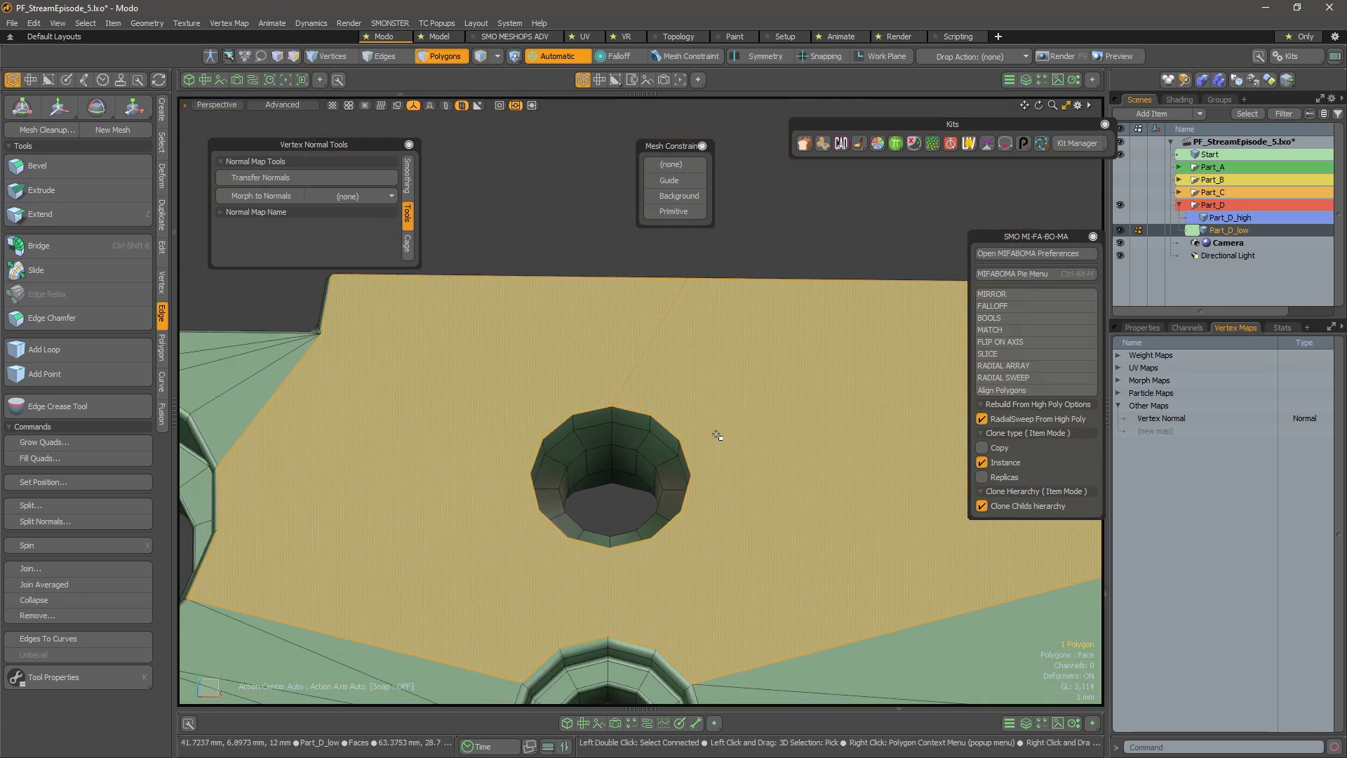
pyautogui.hotkey('shift', 't')
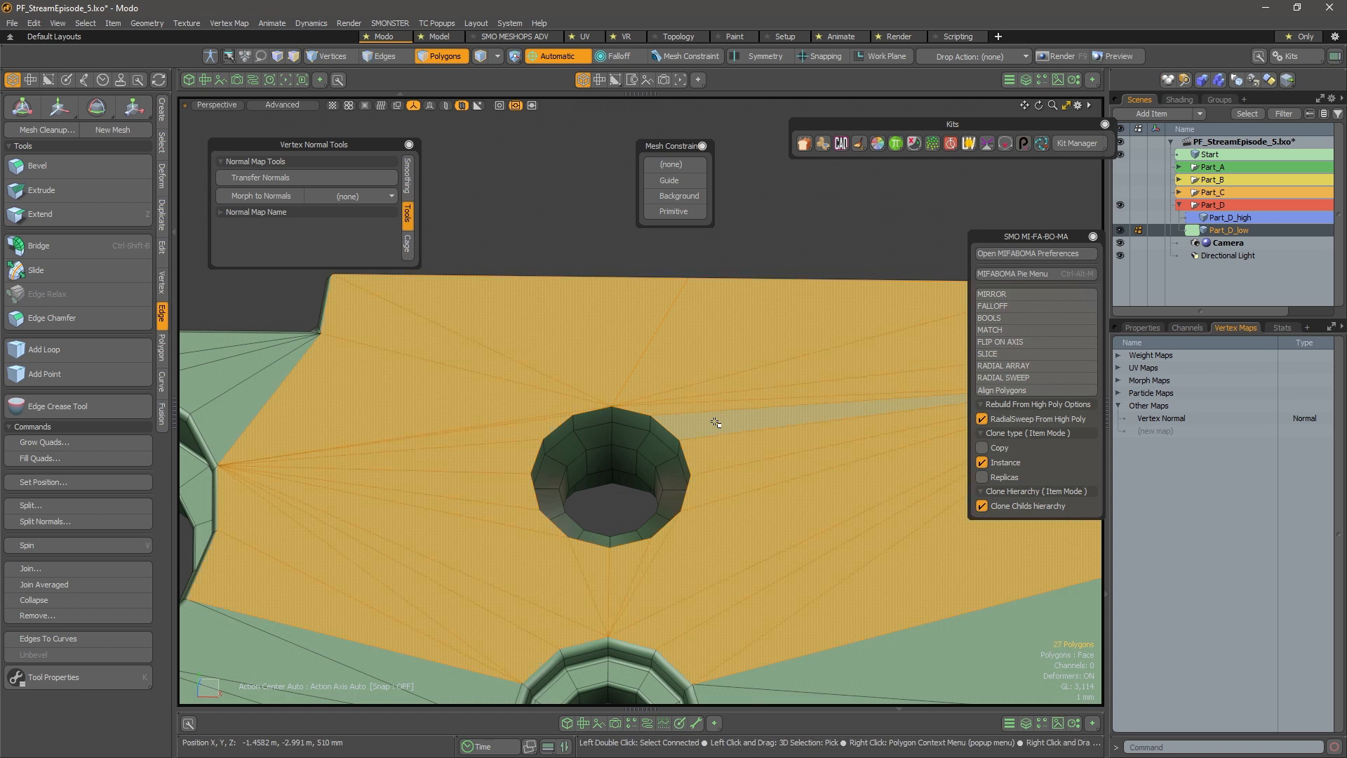
# Reduce the edge selection to the small hole's outer opening loop on the triangulated face
pyautogui.press('1')
pyautogui.scroll(3, 637, 429)
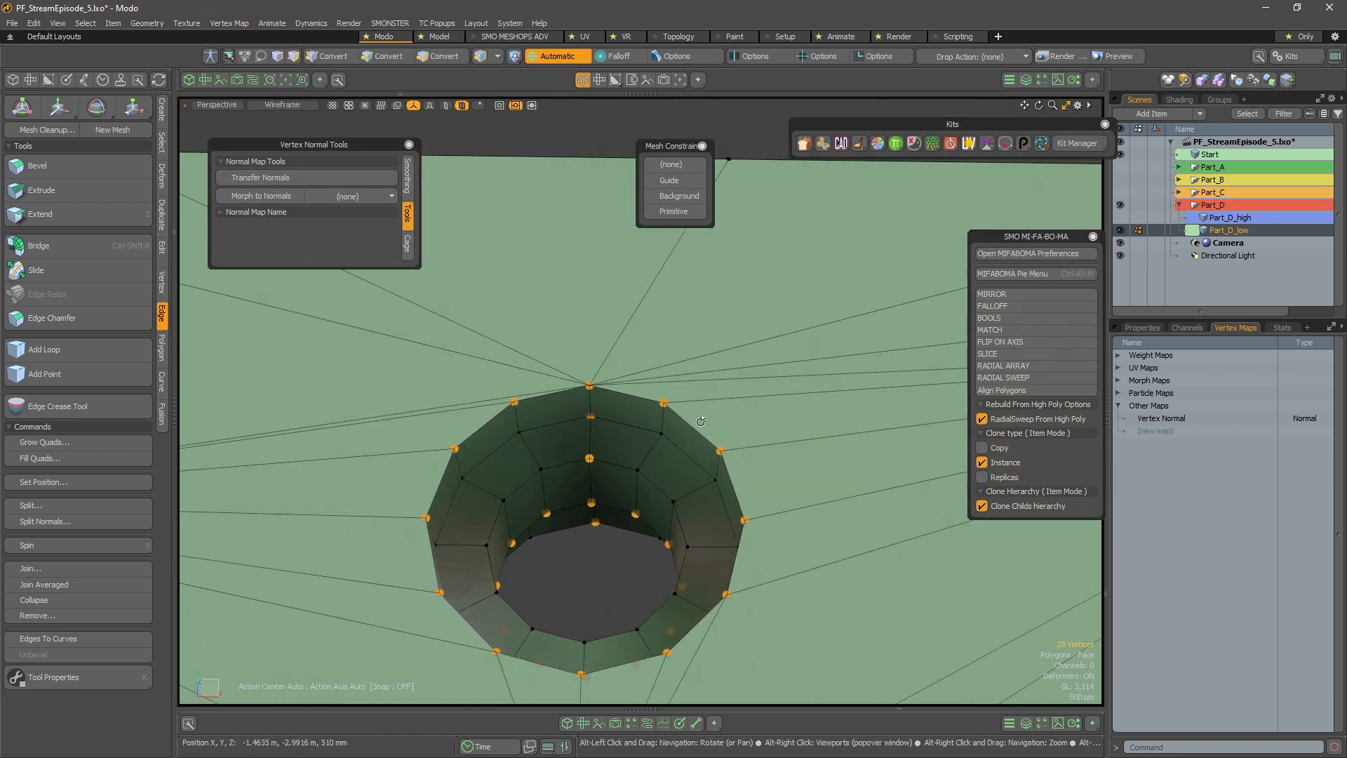
pyautogui.press('2')
pyautogui.keyDown('alt'); pyautogui.moveTo(659, 505); pyautogui.dragTo(617, 418); pyautogui.keyUp('alt')
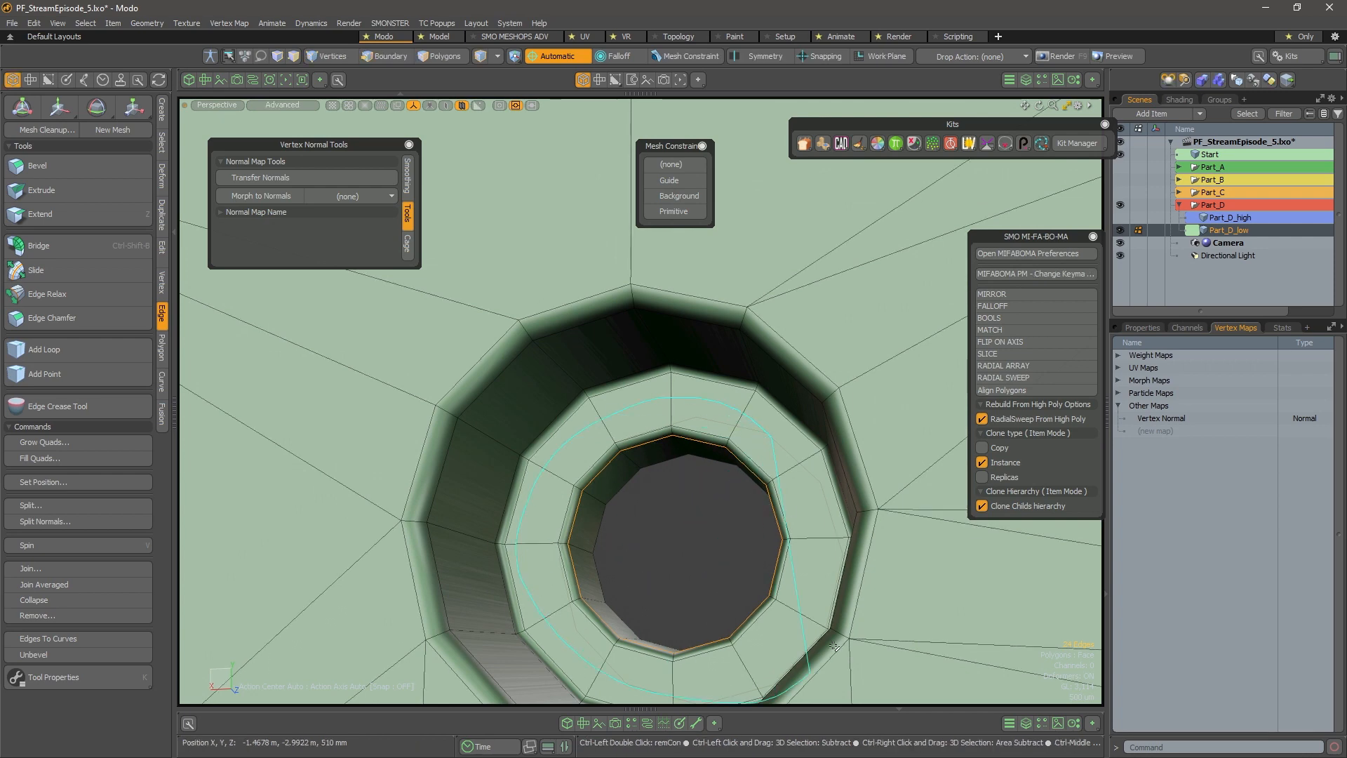
pyautogui.keyDown('ctrl'); pyautogui.moveTo(833, 646); pyautogui.dragTo(850, 494, button='right'); pyautogui.keyUp('ctrl')
pyautogui.moveTo(850, 488)
pyautogui.keyDown('alt'); pyautogui.mouseDown()
pyautogui.moveTo(797, 433)
pyautogui.moveTo(522, 422)
pyautogui.mouseUp(); pyautogui.keyUp('alt')
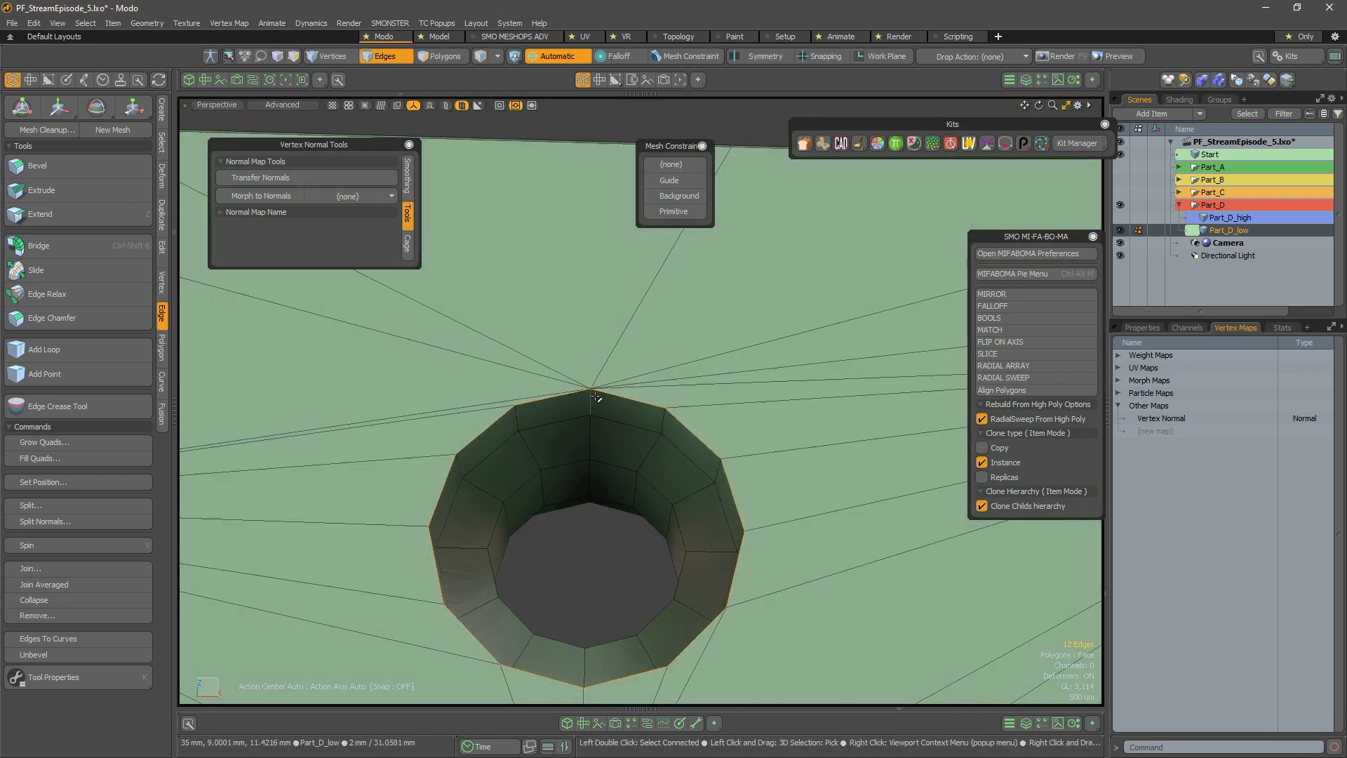
# Try to bevel the small hole's outer opening loop on the triangulated face and inspect the corners up close
pyautogui.keyDown('alt'); pyautogui.moveTo(595, 397); pyautogui.dragTo(592, 401); pyautogui.keyUp('alt')
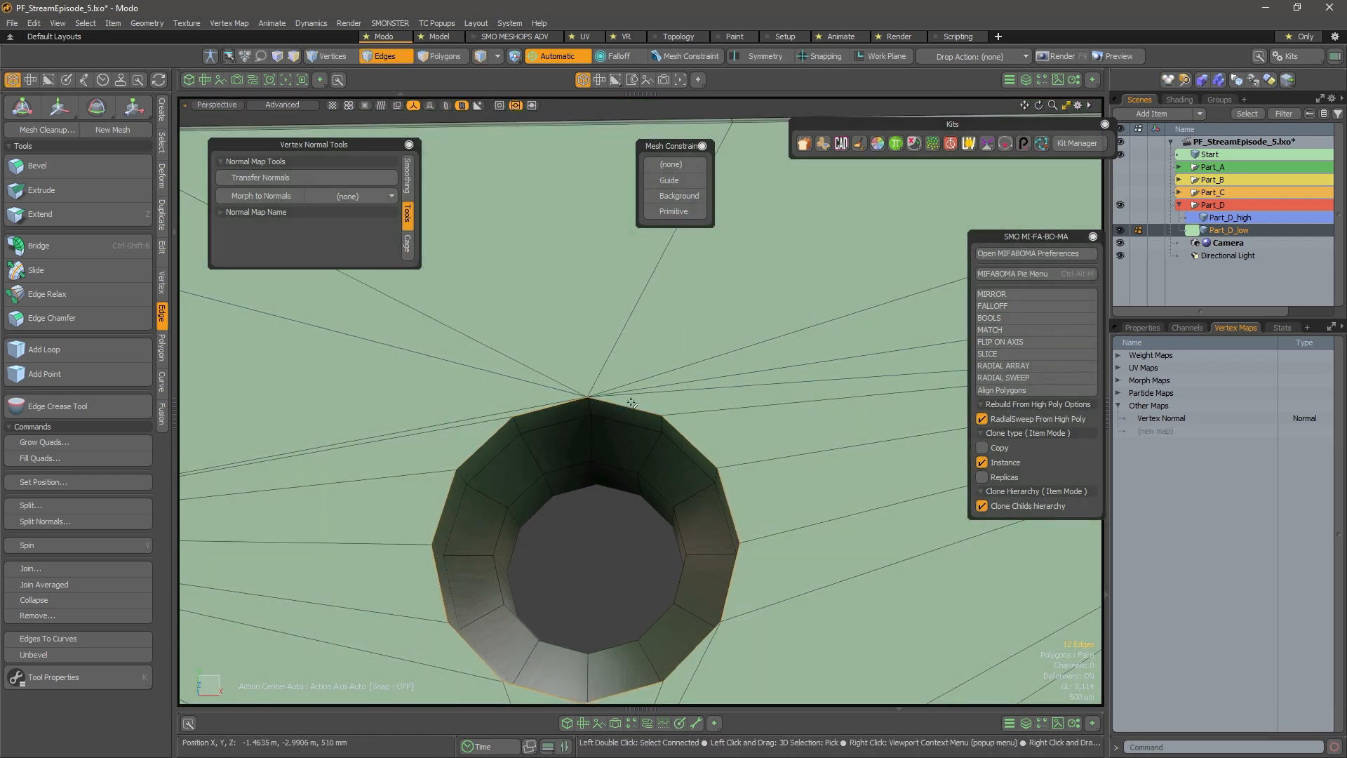
pyautogui.keyDown('alt'); pyautogui.moveTo(689, 438); pyautogui.dragTo(651, 589); pyautogui.keyUp('alt')
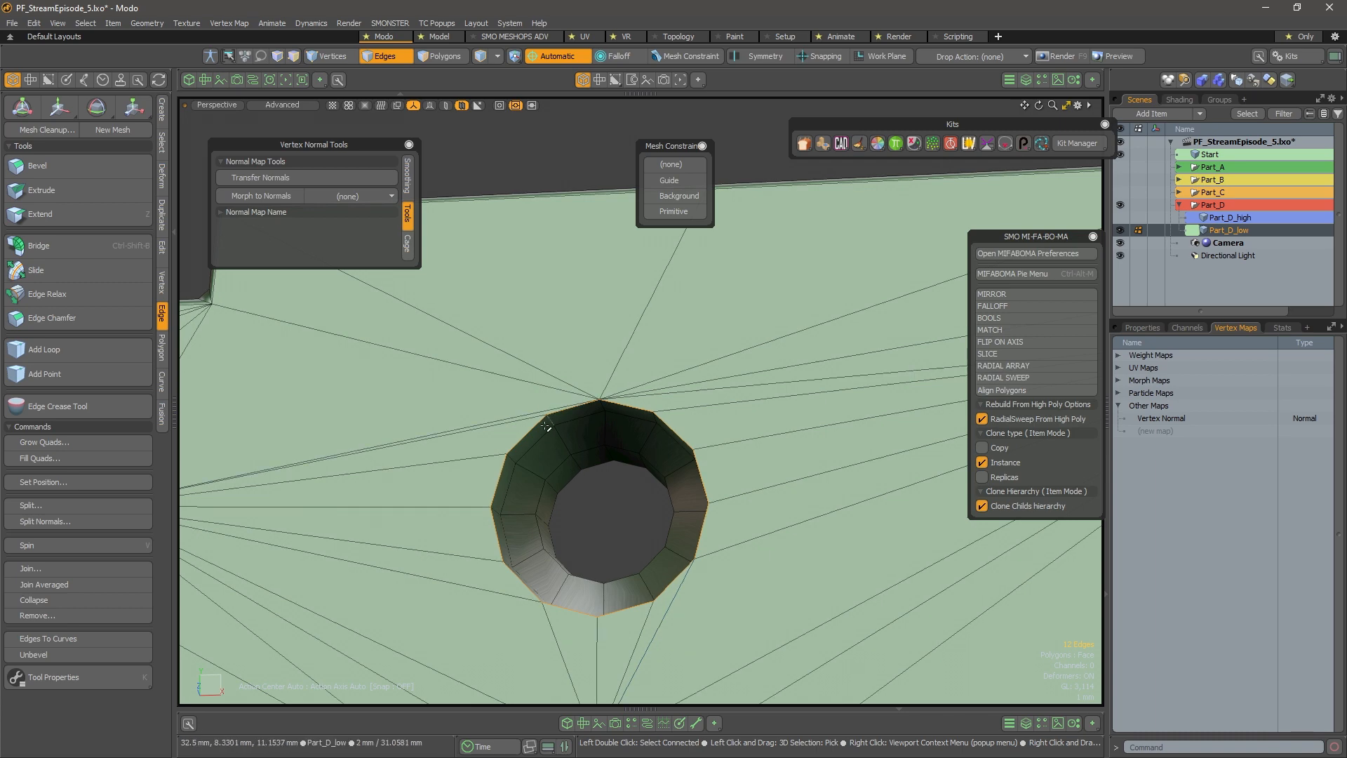
pyautogui.scroll(4, 641, 472)
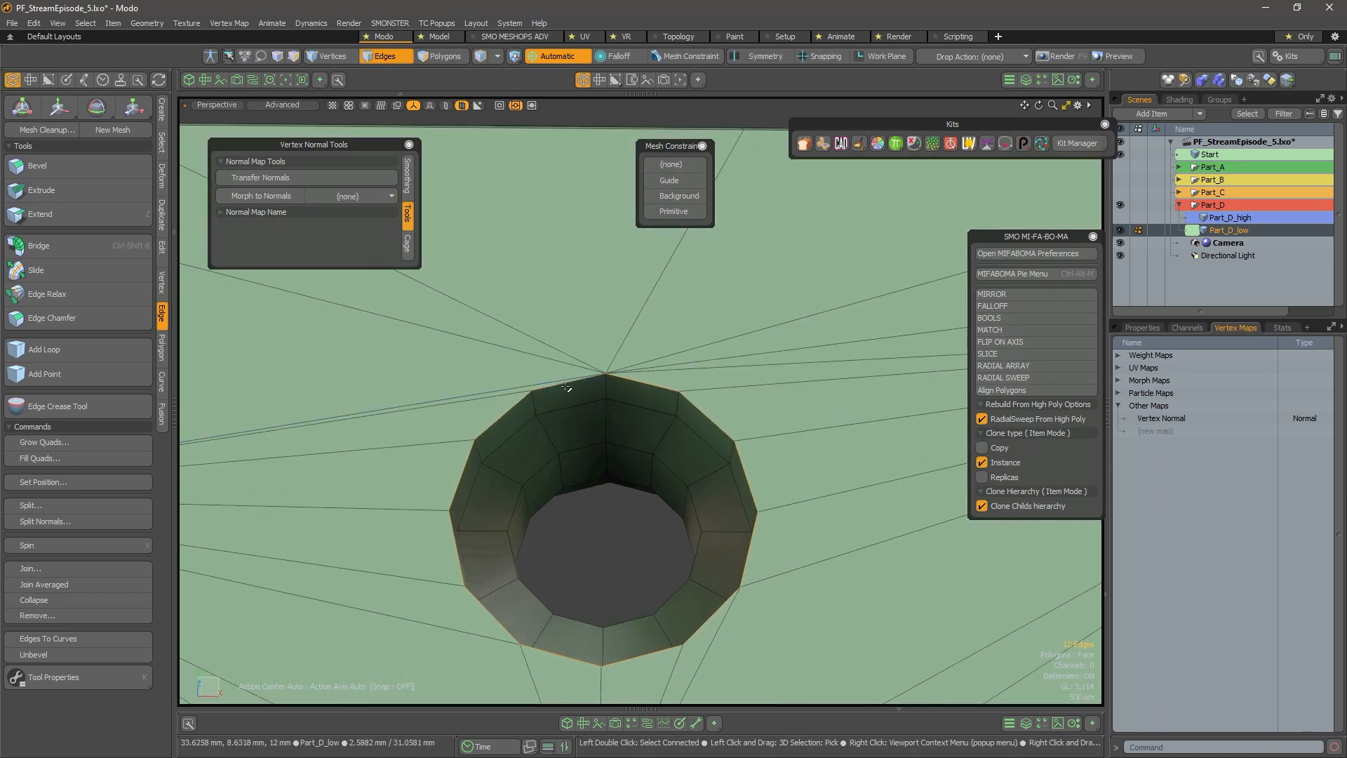
pyautogui.rightClick(580, 384)
pyautogui.moveTo(600, 406)
pyautogui.click(702, 437)
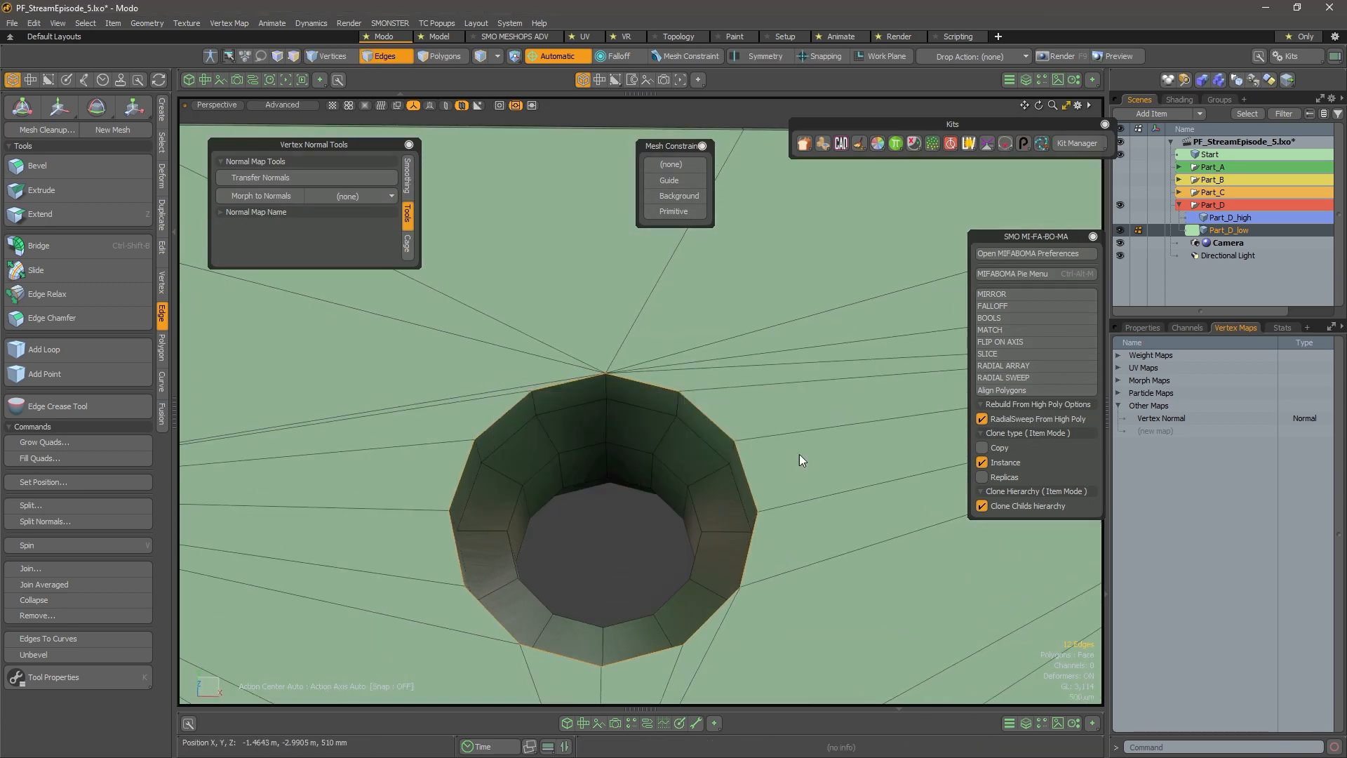
pyautogui.scroll(5, 715, 413)
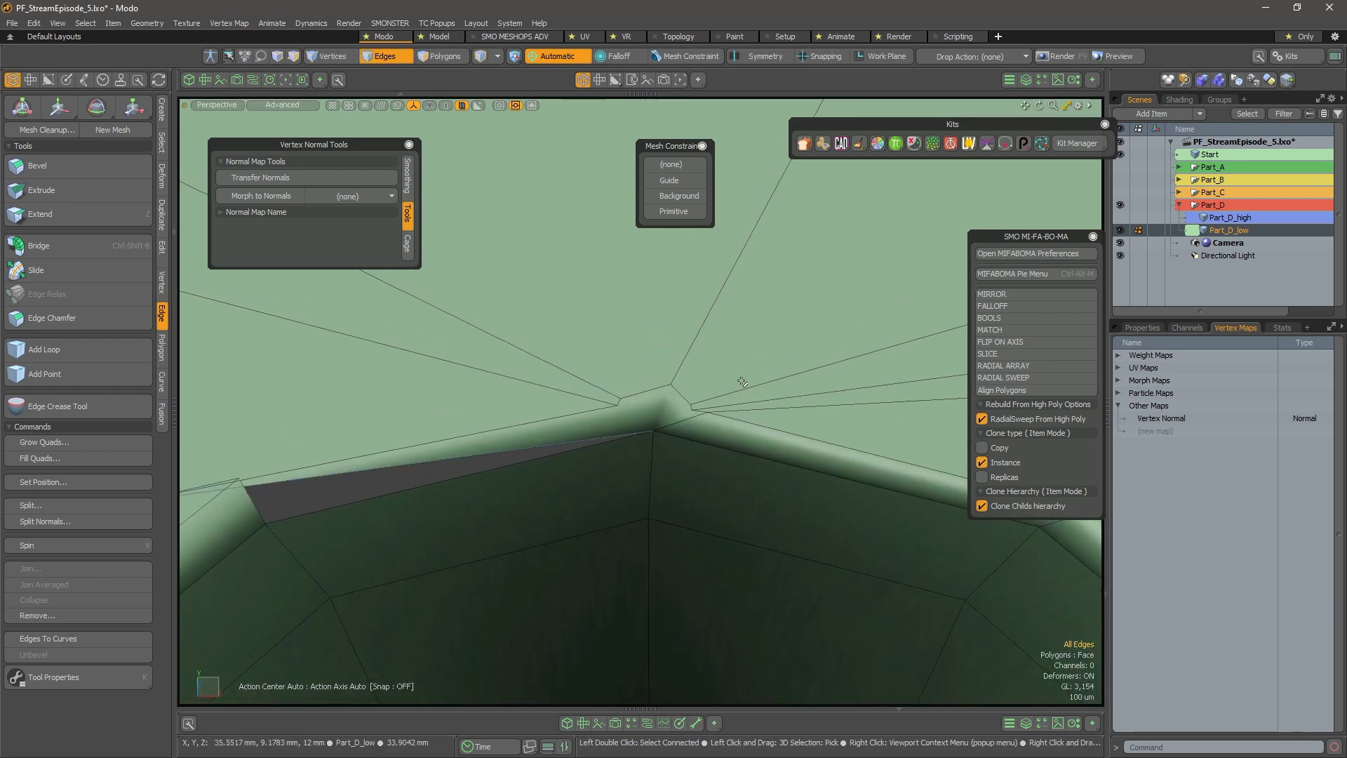
# Undo the bevel and the triangulation of the face around the small hole
pyautogui.scroll(-5, 628, 353)
pyautogui.keyDown('alt'); pyautogui.keyDown('shift'); pyautogui.moveTo(601, 442); pyautogui.dragTo(653, 402); pyautogui.keyUp('shift'); pyautogui.keyUp('alt')
pyautogui.hotkey('ctrl', 'z')
pyautogui.hotkey('ctrl', 'z')
pyautogui.hotkey('ctrl', 'z')
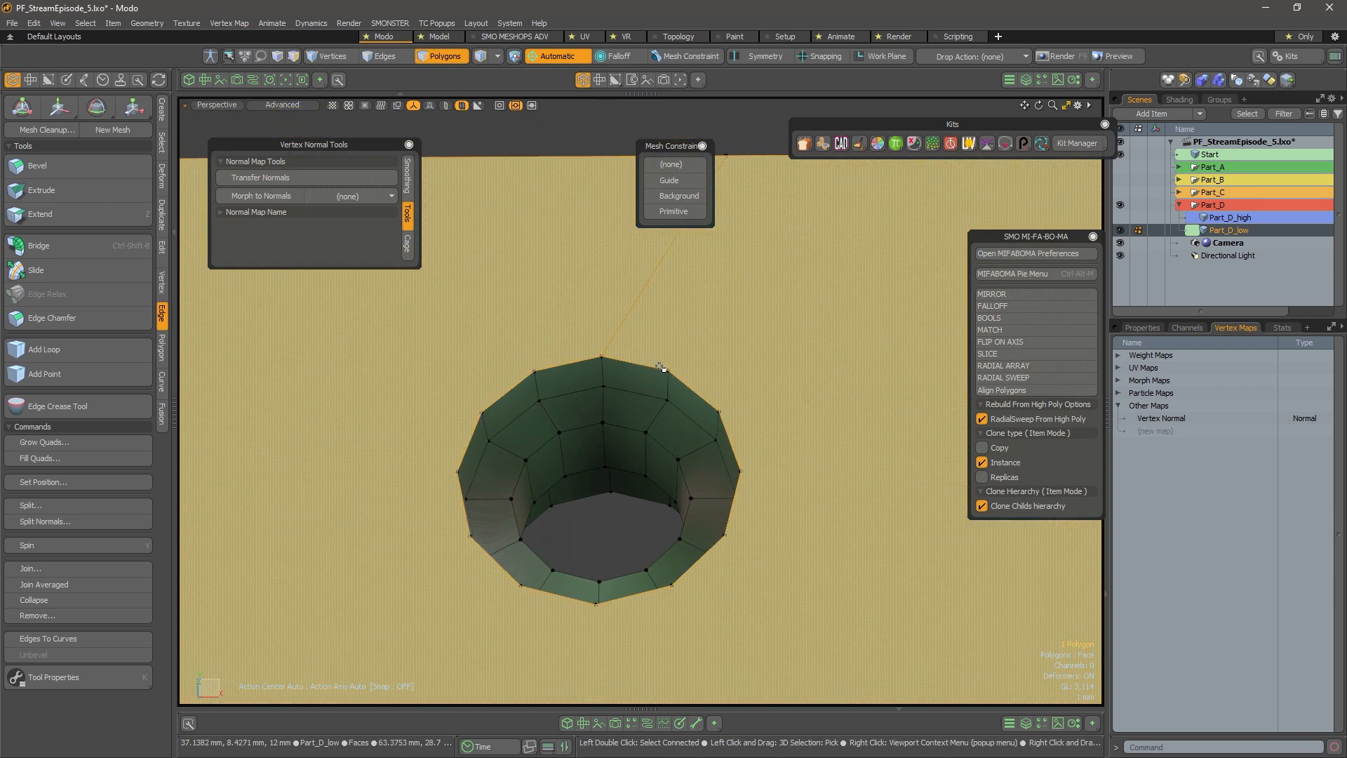
pyautogui.click(722, 494)
pyautogui.click(728, 502)
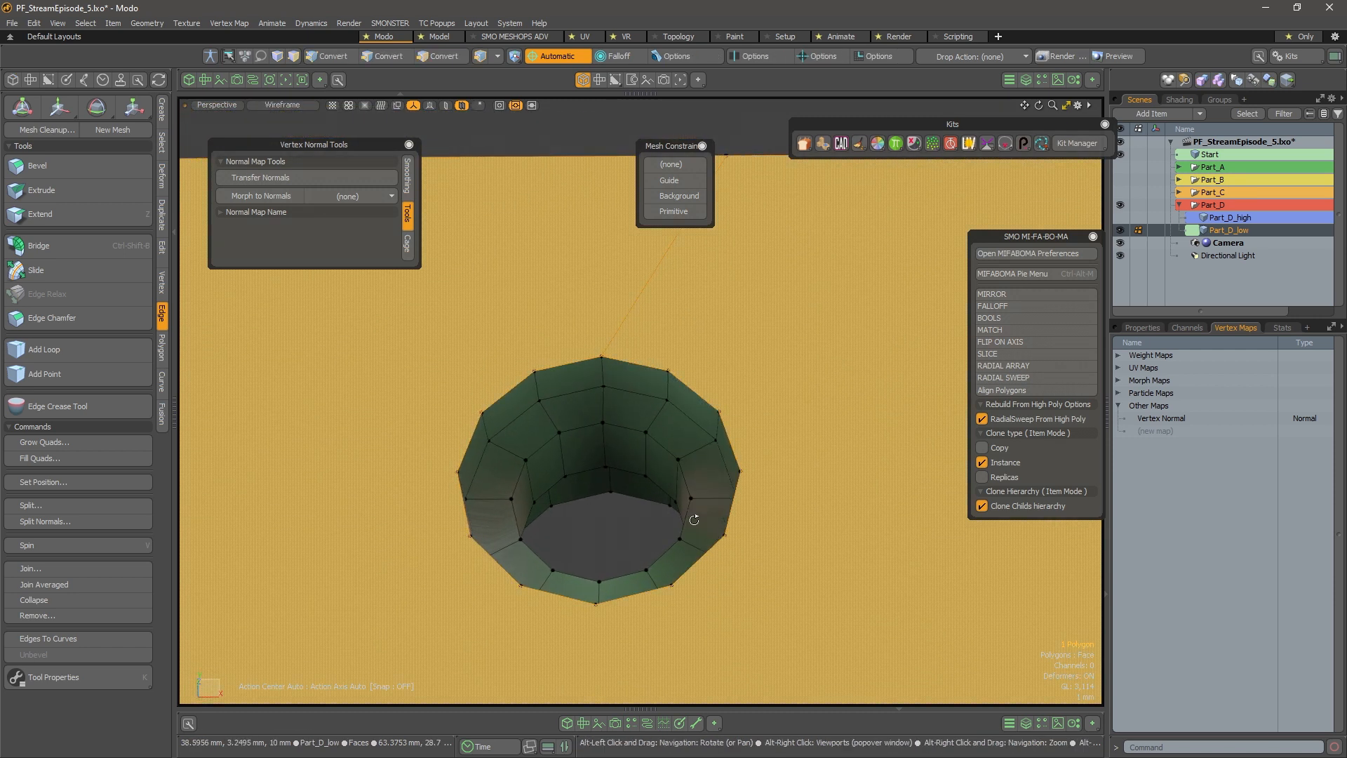
# Move the short edge crossing the rim bevel above the small hole sideways, using snapping, to align it with the hole's uppermost vertex
pyautogui.keyDown('alt'); pyautogui.moveTo(692, 517); pyautogui.dragTo(613, 430); pyautogui.keyUp('alt')
pyautogui.scroll(2, 613, 430)
pyautogui.press('1')
pyautogui.click(618, 304)
pyautogui.press('2')
pyautogui.keyDown('alt'); pyautogui.keyDown('shift'); pyautogui.moveTo(784, 376); pyautogui.dragTo(591, 421); pyautogui.keyUp('shift'); pyautogui.keyUp('alt')
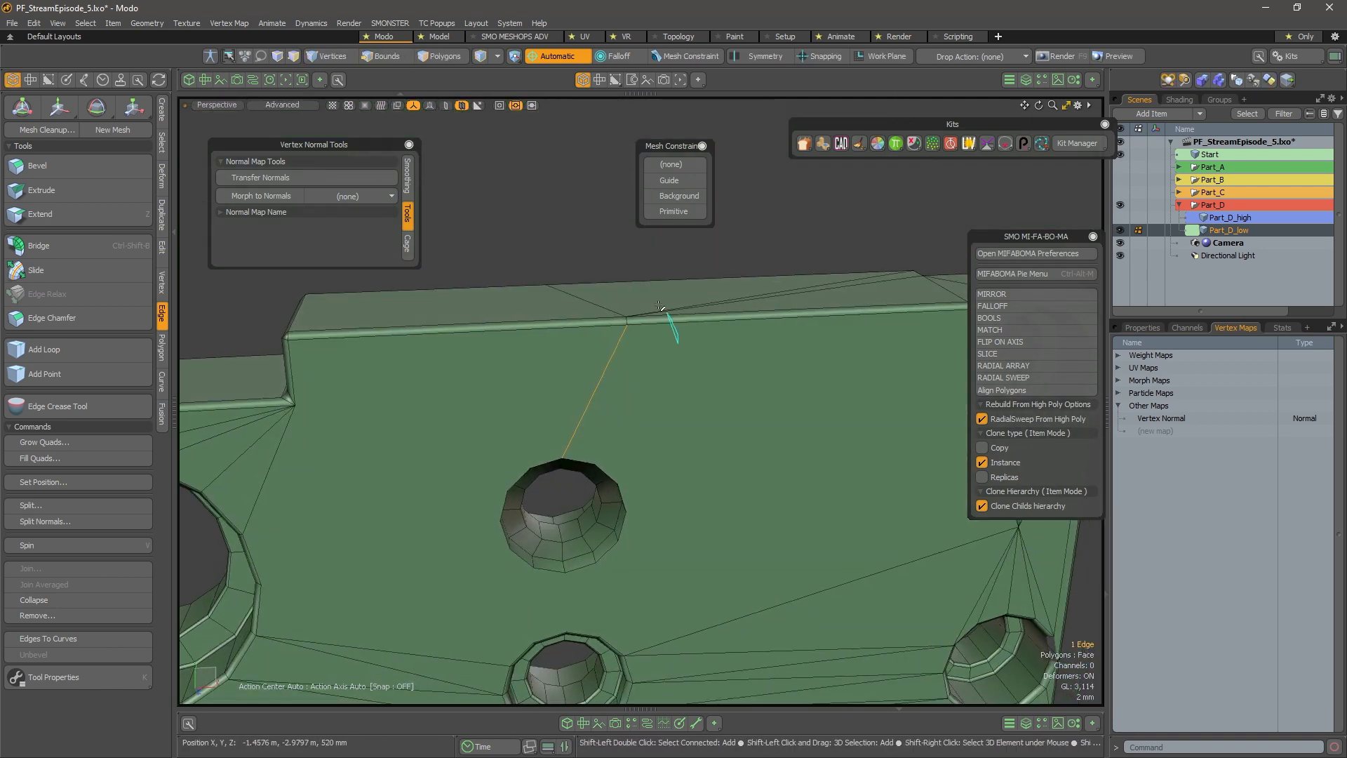
pyautogui.keyDown('shift'); pyautogui.click(627, 320); pyautogui.keyUp('shift')
pyautogui.press('w')
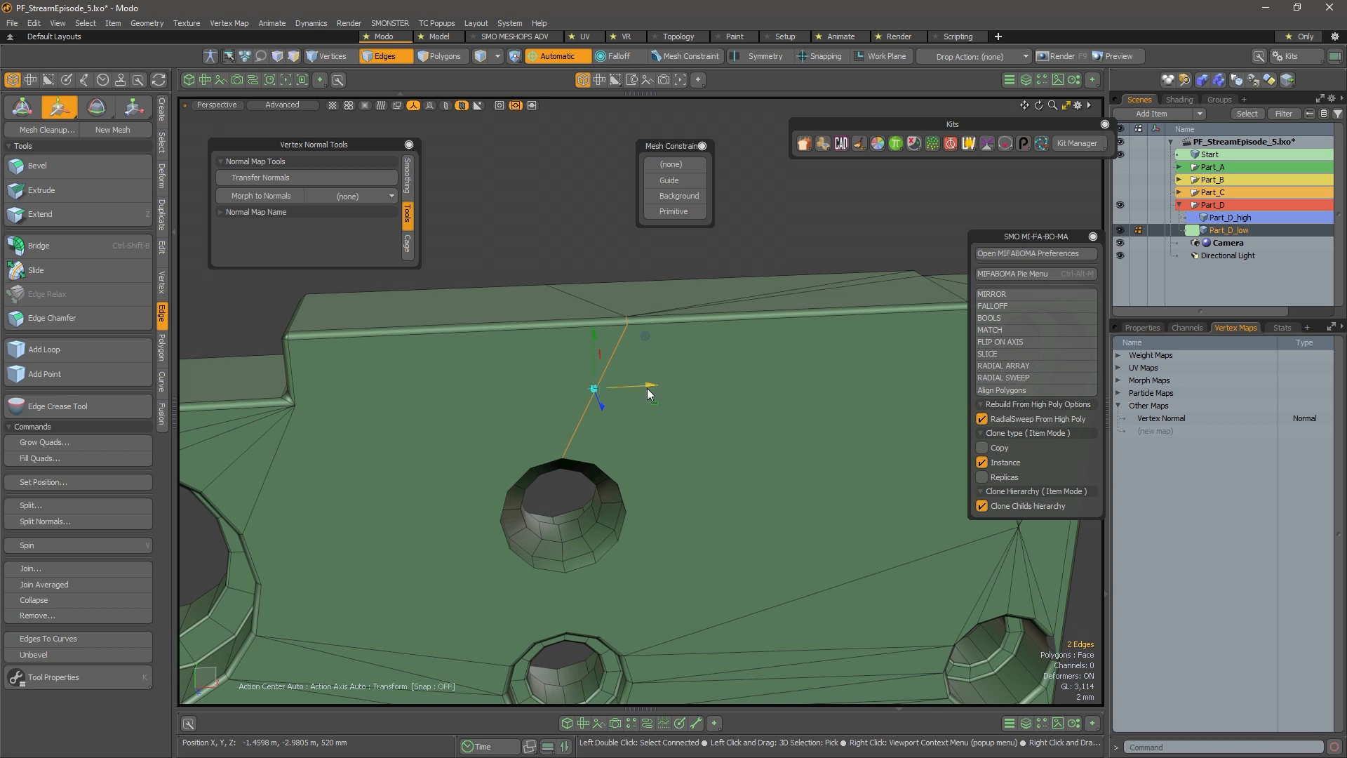
pyautogui.press('space')
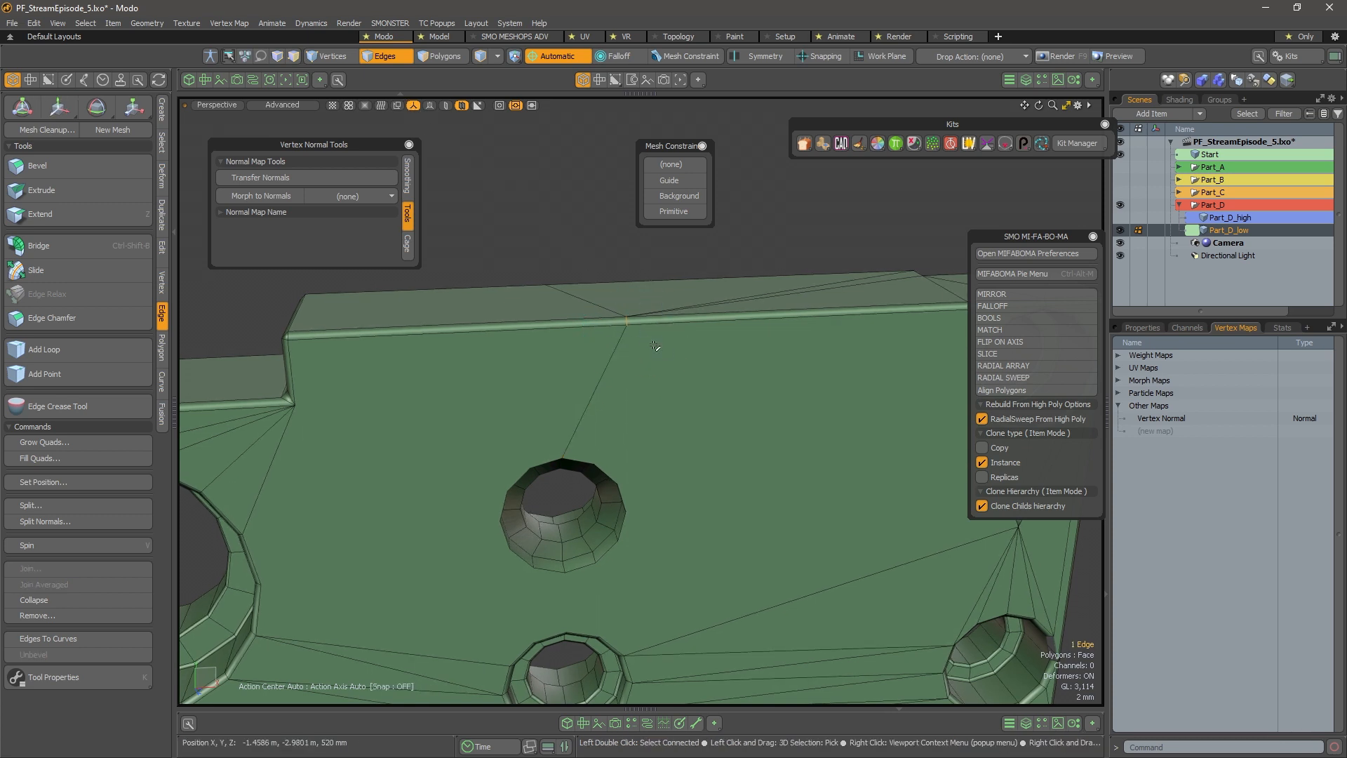
pyautogui.press('w')
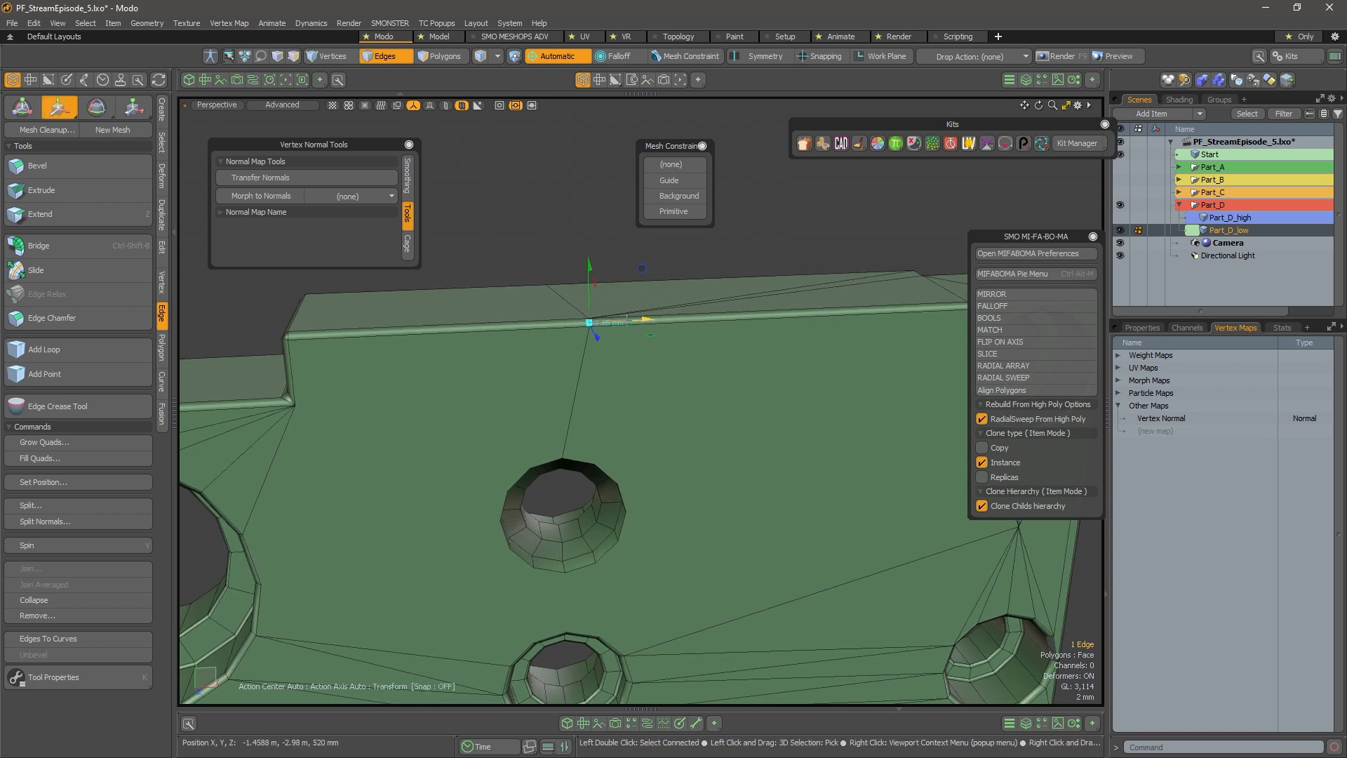
pyautogui.press('x')
pyautogui.moveTo(562, 402); pyautogui.dragTo(565, 209)
pyautogui.press('q')
pyautogui.press('3')
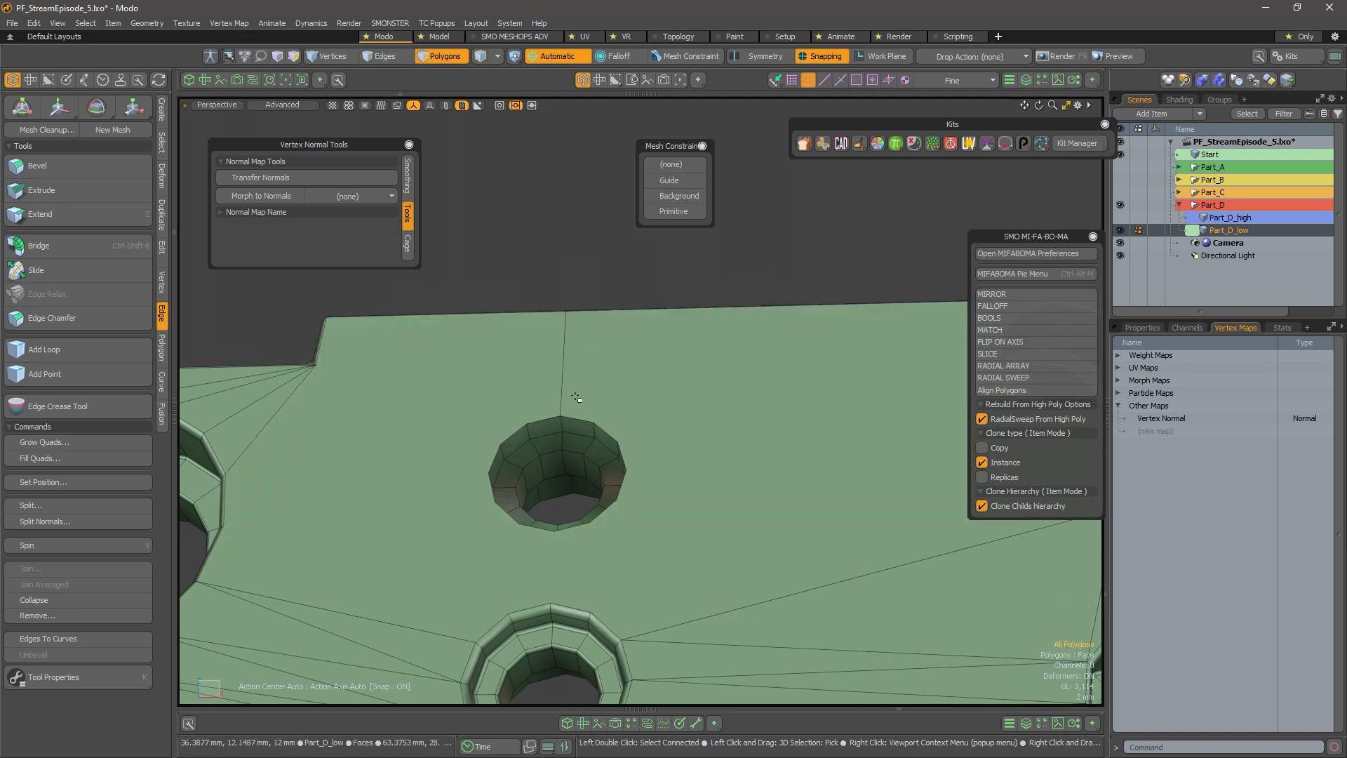
# Select the ring of polygons forming the small hole's inner step and apply a 0.25 mm chamfer
pyautogui.keyDown('alt'); pyautogui.moveTo(573, 397); pyautogui.dragTo(617, 412, button='right'); pyautogui.keyUp('alt')
pyautogui.press('1')
pyautogui.press('2')
pyautogui.press('3')
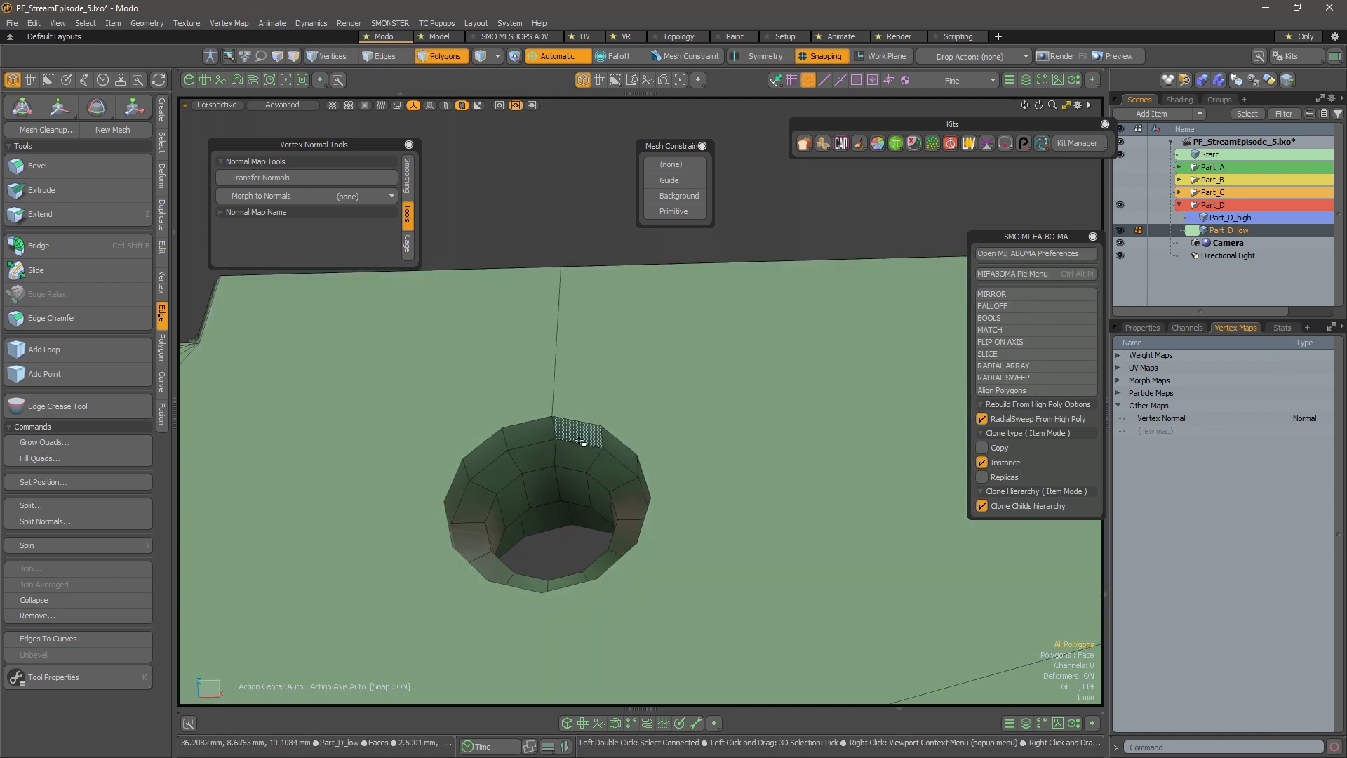
pyautogui.moveTo(588, 460)
pyautogui.mouseDown()
pyautogui.moveTo(533, 463)
pyautogui.moveTo(631, 454)
pyautogui.mouseUp()
pyautogui.press('l')
pyautogui.rightClick(598, 455)
pyautogui.moveTo(657, 494)
pyautogui.moveTo(659, 471)
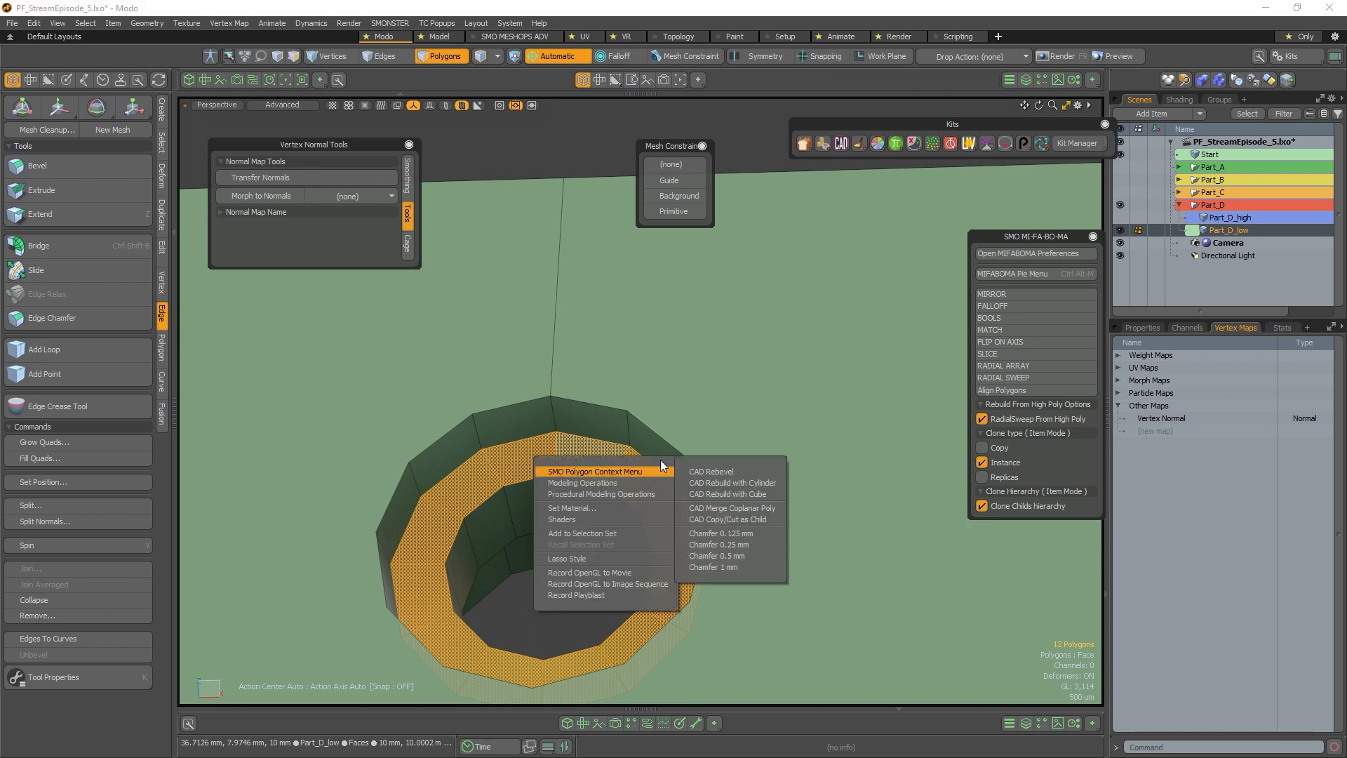
pyautogui.click(730, 544)
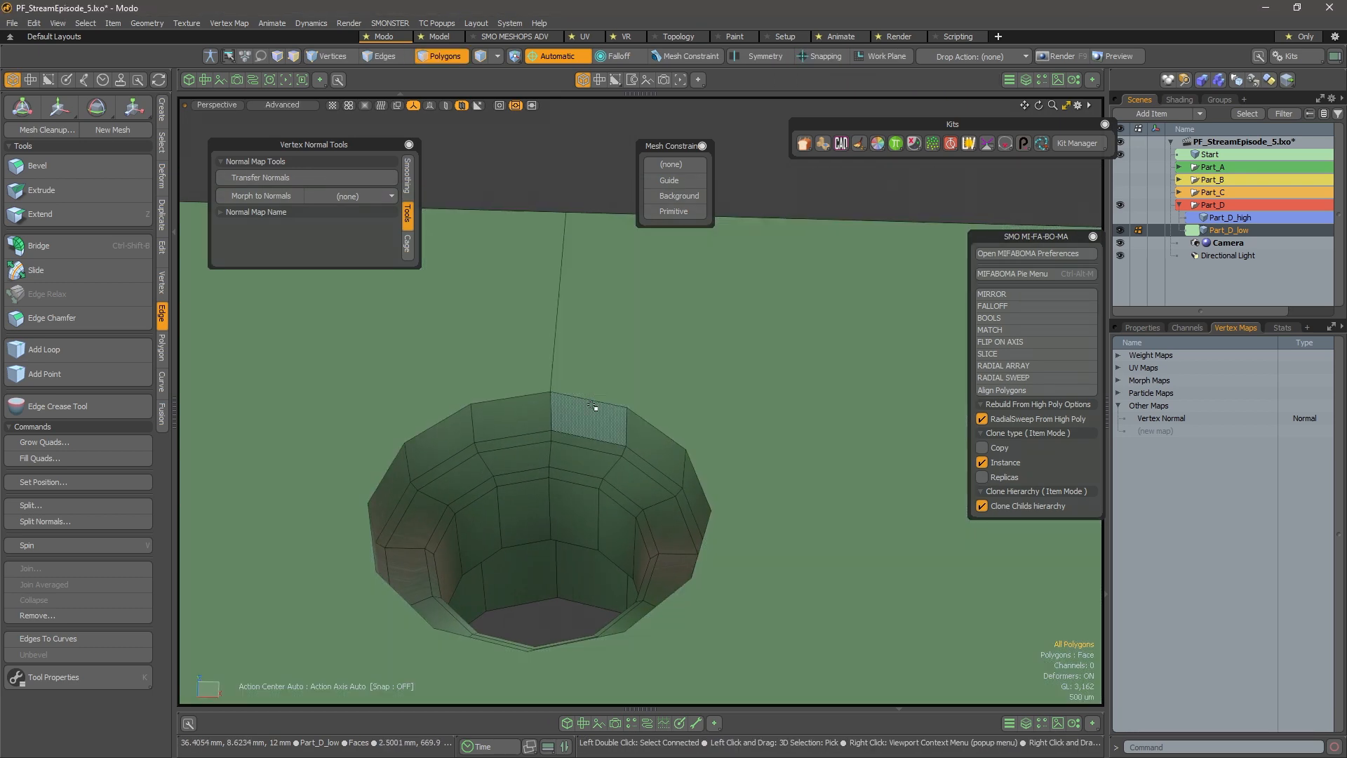
# Select the edge loop around the small hole's outer opening and apply a 0.25 mm chamfer
pyautogui.moveTo(593, 406); pyautogui.dragTo(506, 415)
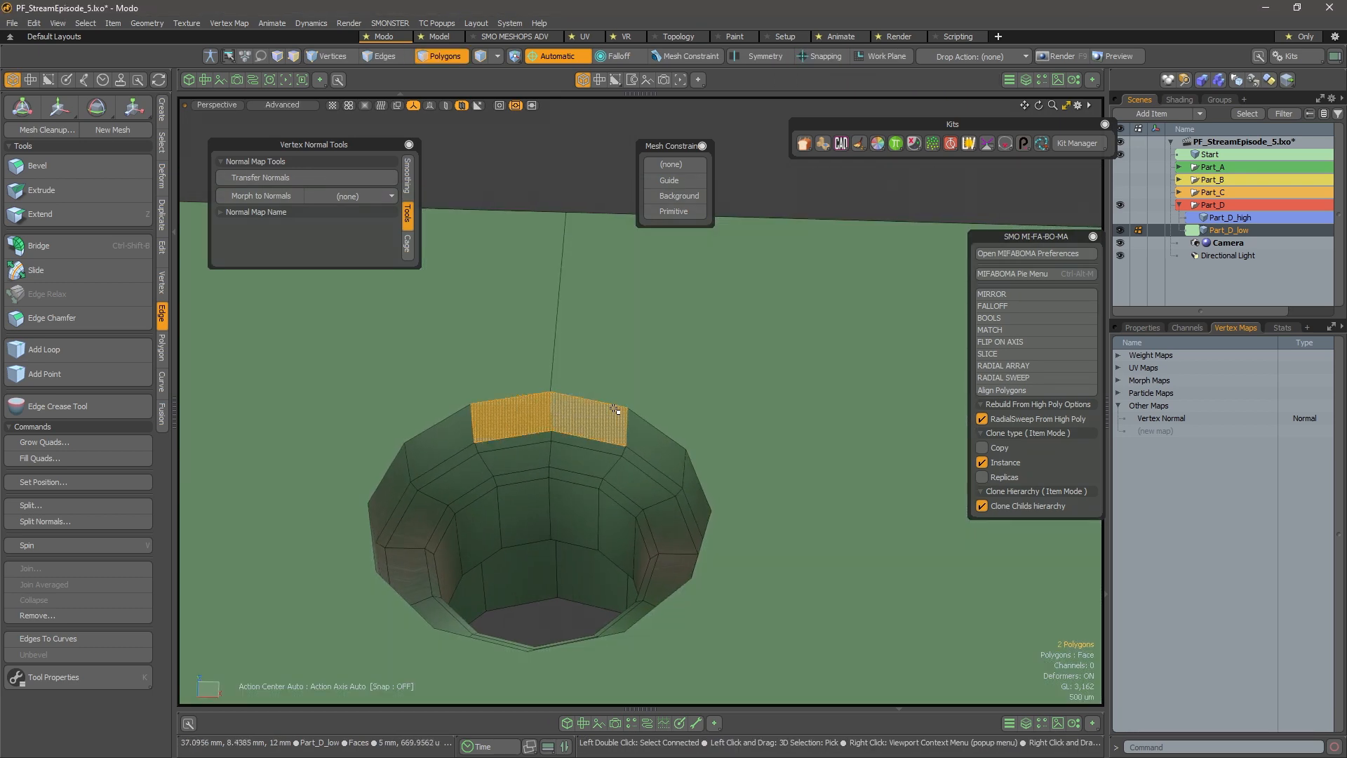
pyautogui.press('1')
pyautogui.press('2')
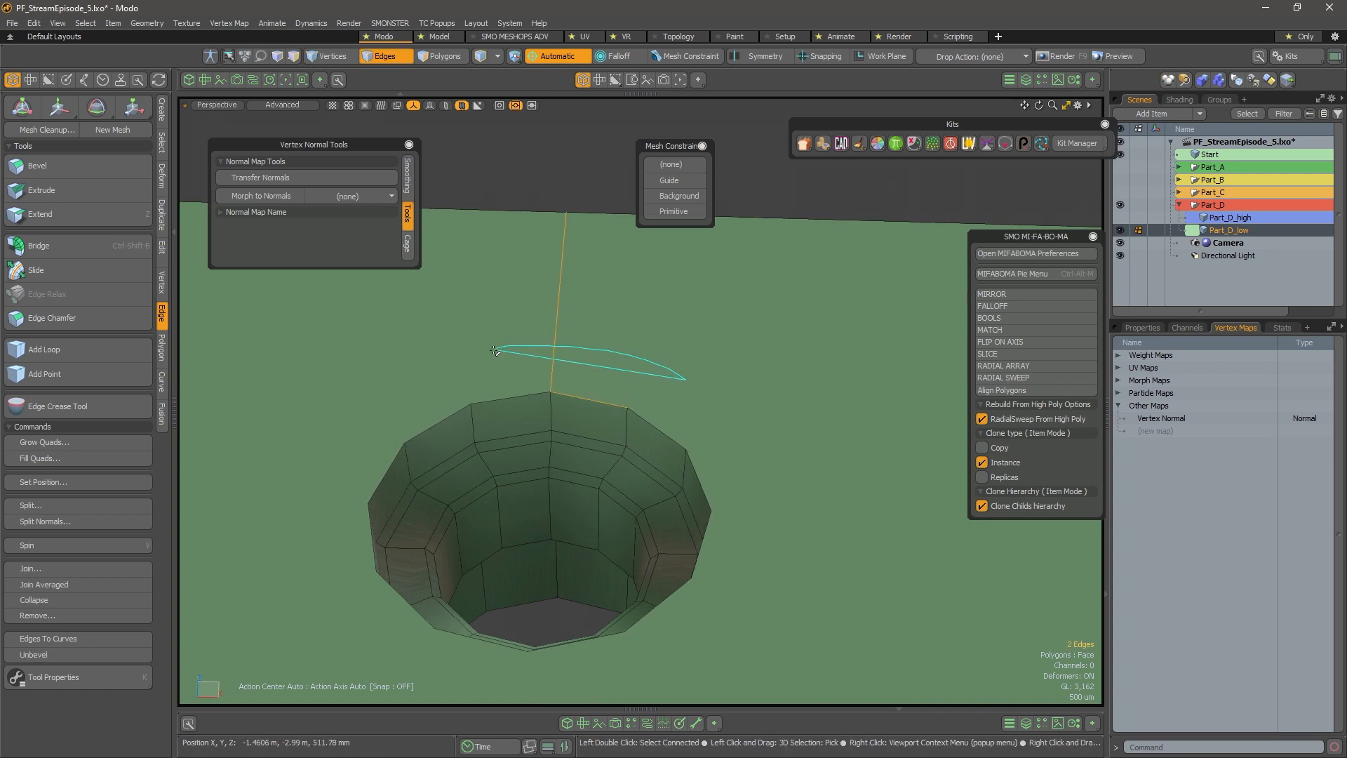
pyautogui.moveTo(496, 351); pyautogui.dragTo(489, 355, button='right')
pyautogui.keyDown('alt'); pyautogui.moveTo(596, 449); pyautogui.dragTo(727, 388); pyautogui.keyUp('alt')
pyautogui.moveTo(700, 384)
pyautogui.mouseDown(button='right')
pyautogui.moveTo(295, 387)
pyautogui.moveTo(537, 490)
pyautogui.moveTo(715, 390)
pyautogui.mouseUp(button='right')
pyautogui.keyDown('alt'); pyautogui.moveTo(708, 390); pyautogui.dragTo(702, 443); pyautogui.keyUp('alt')
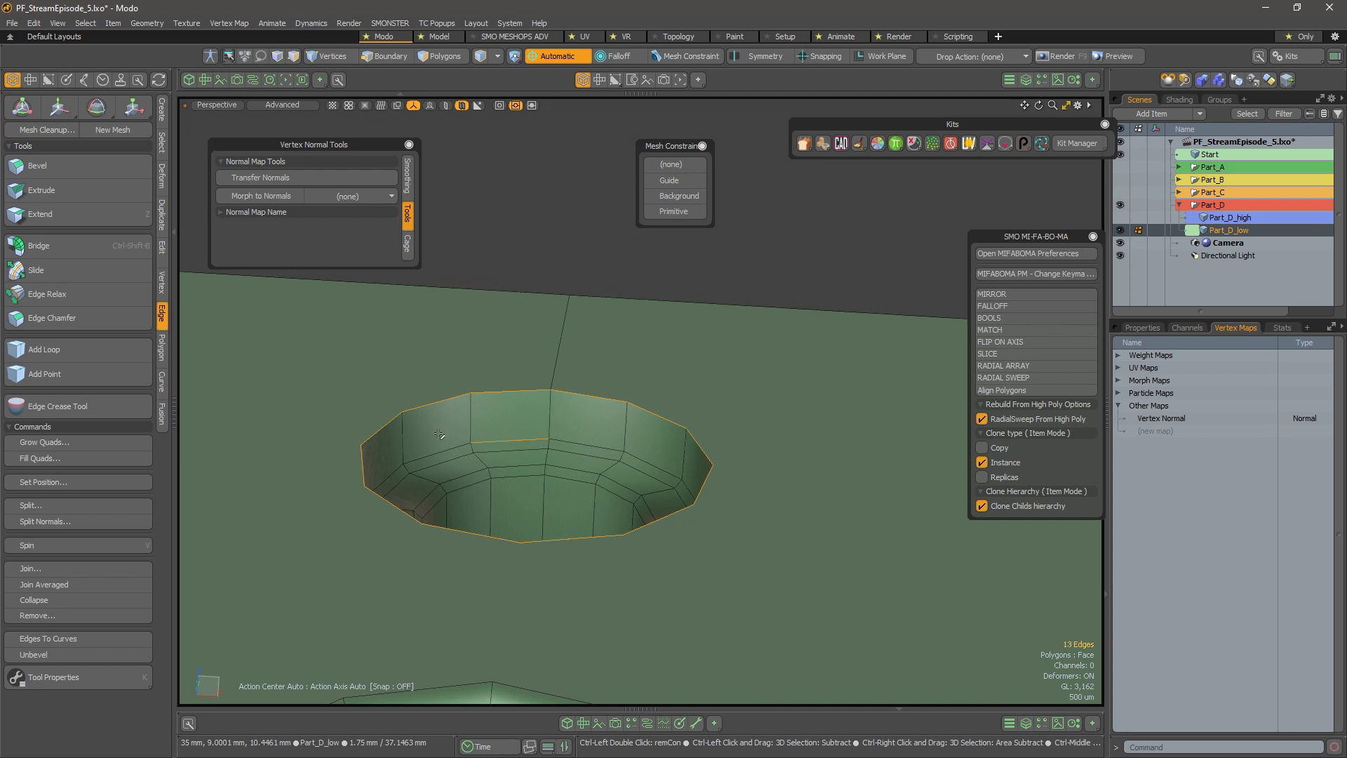
pyautogui.keyDown('alt'); pyautogui.moveTo(566, 453); pyautogui.dragTo(607, 452); pyautogui.keyUp('alt')
pyautogui.rightClick(527, 402)
pyautogui.moveTo(645, 416)
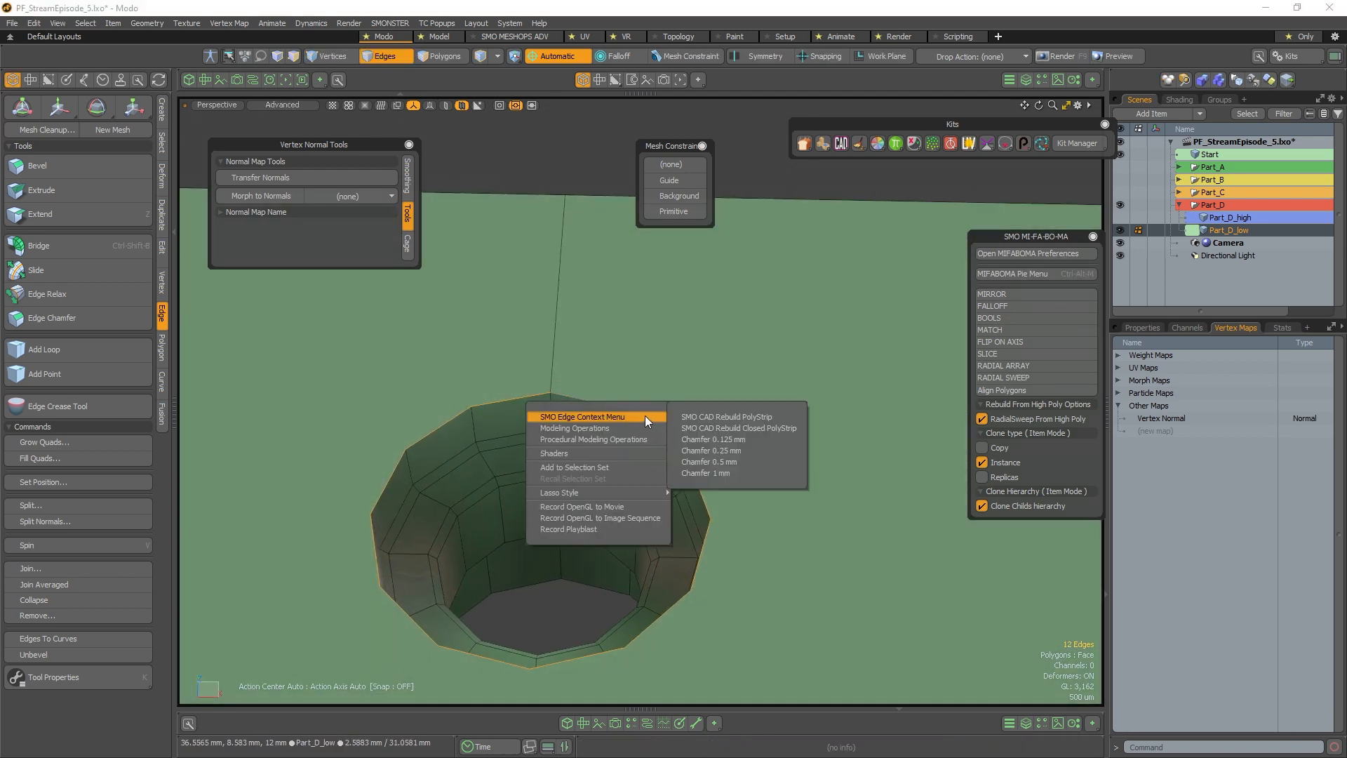
pyautogui.click(744, 451)
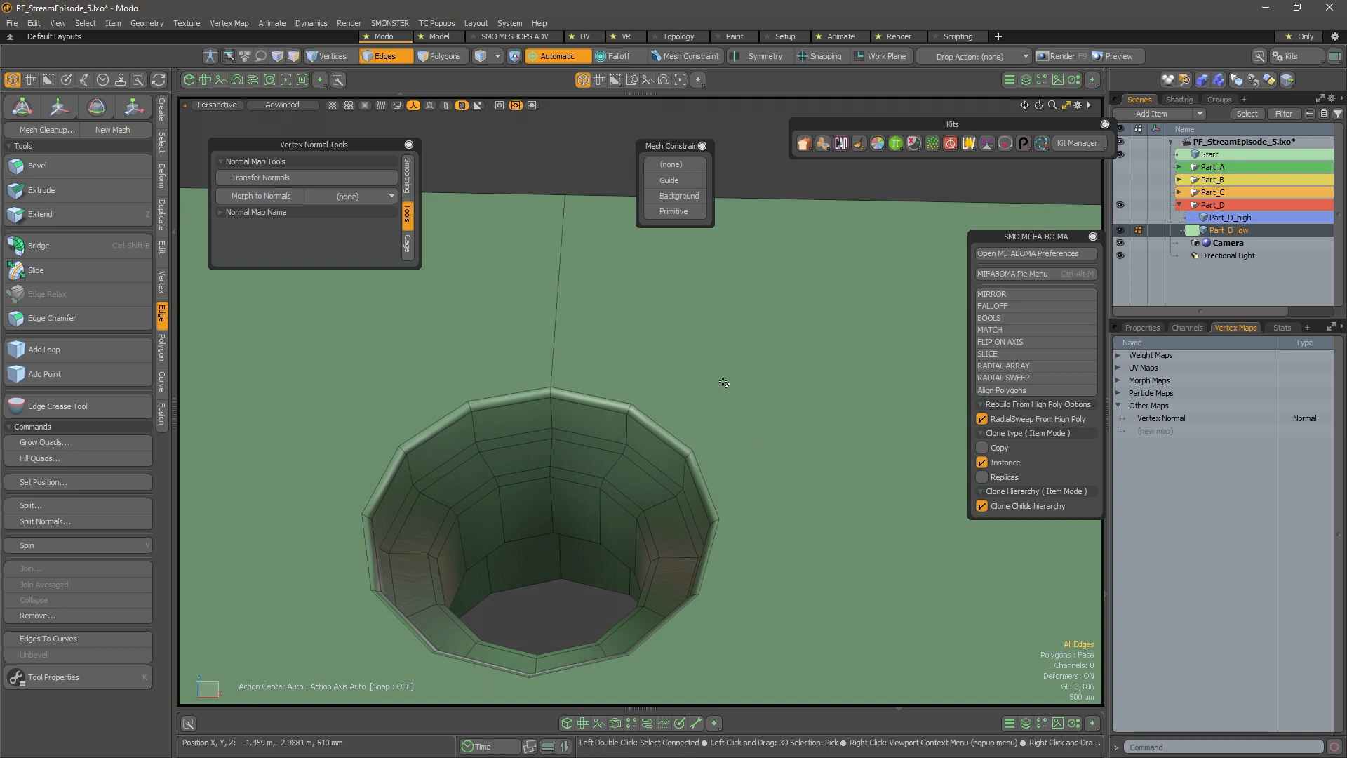
# Delete the Vertex Normal map from Part_D_low and check the shading around the small hole
pyautogui.keyDown('alt'); pyautogui.moveTo(723, 383); pyautogui.dragTo(735, 437); pyautogui.keyUp('alt')
pyautogui.scroll(-2, 737, 437)
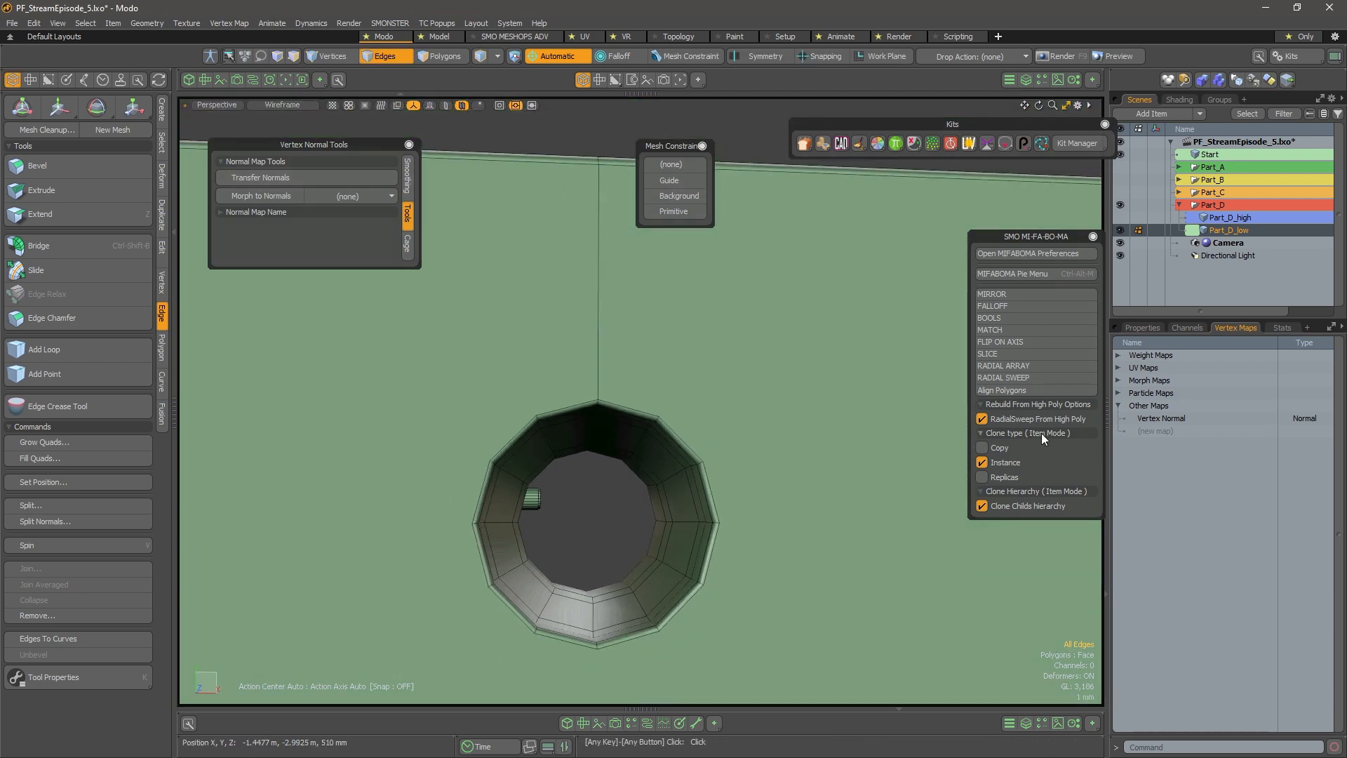
pyautogui.rightClick(1160, 419)
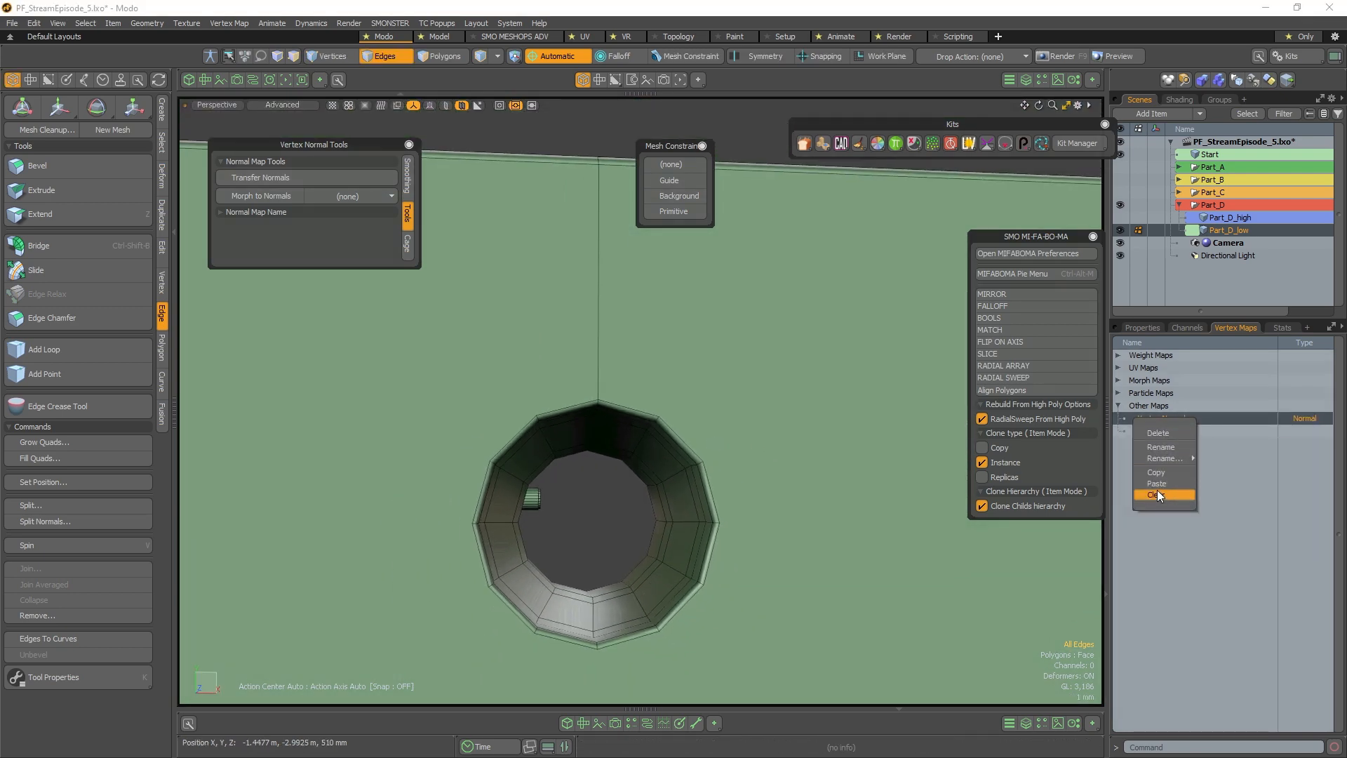
pyautogui.click(1171, 436)
pyautogui.click(1261, 425)
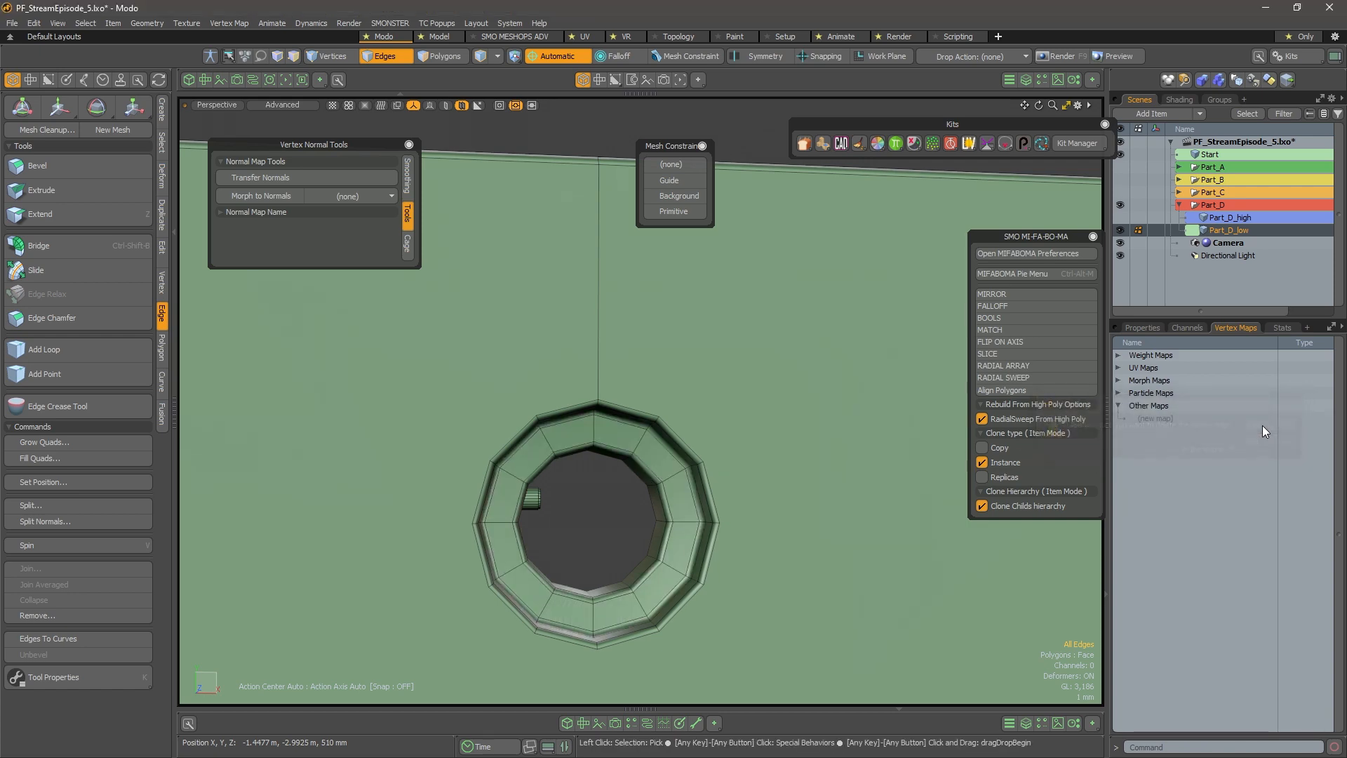
pyautogui.keyDown('alt'); pyautogui.moveTo(842, 414); pyautogui.dragTo(556, 344); pyautogui.keyUp('alt')
pyautogui.press('3')
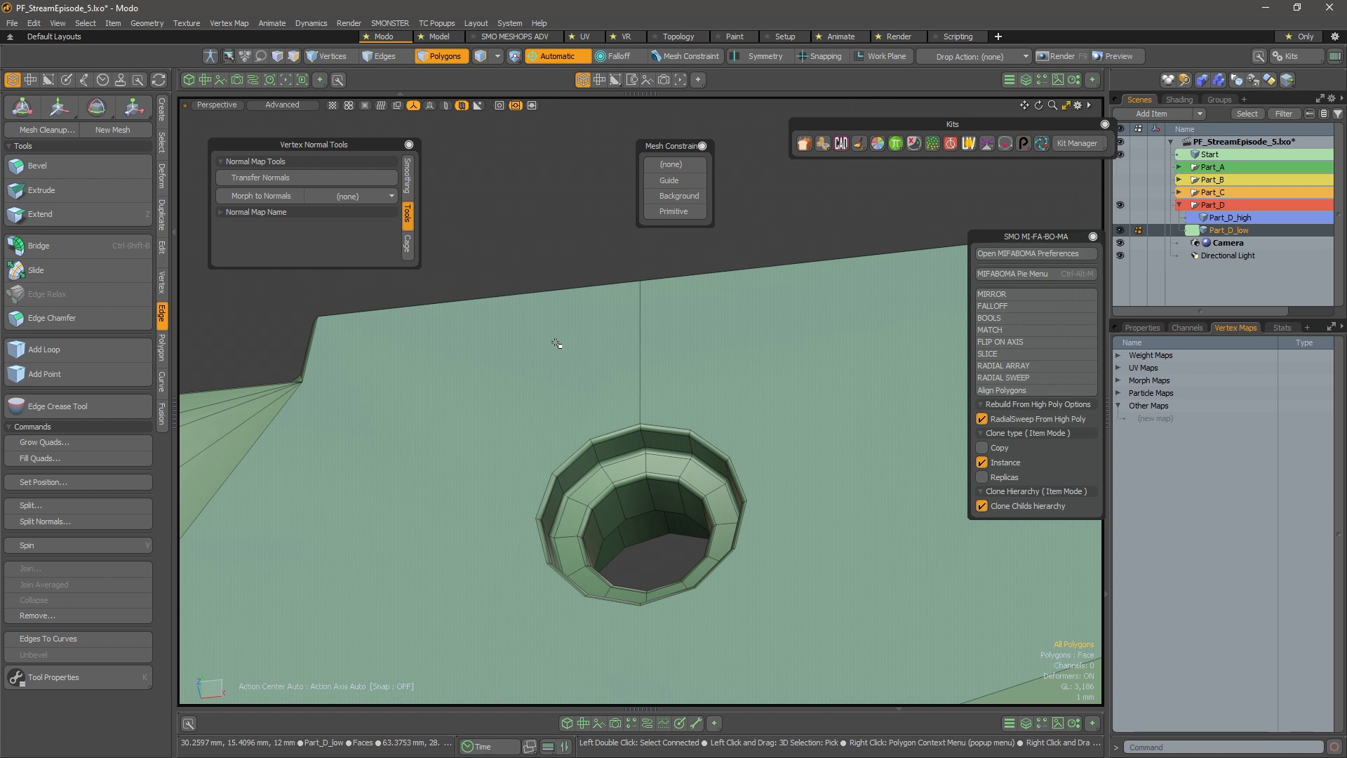